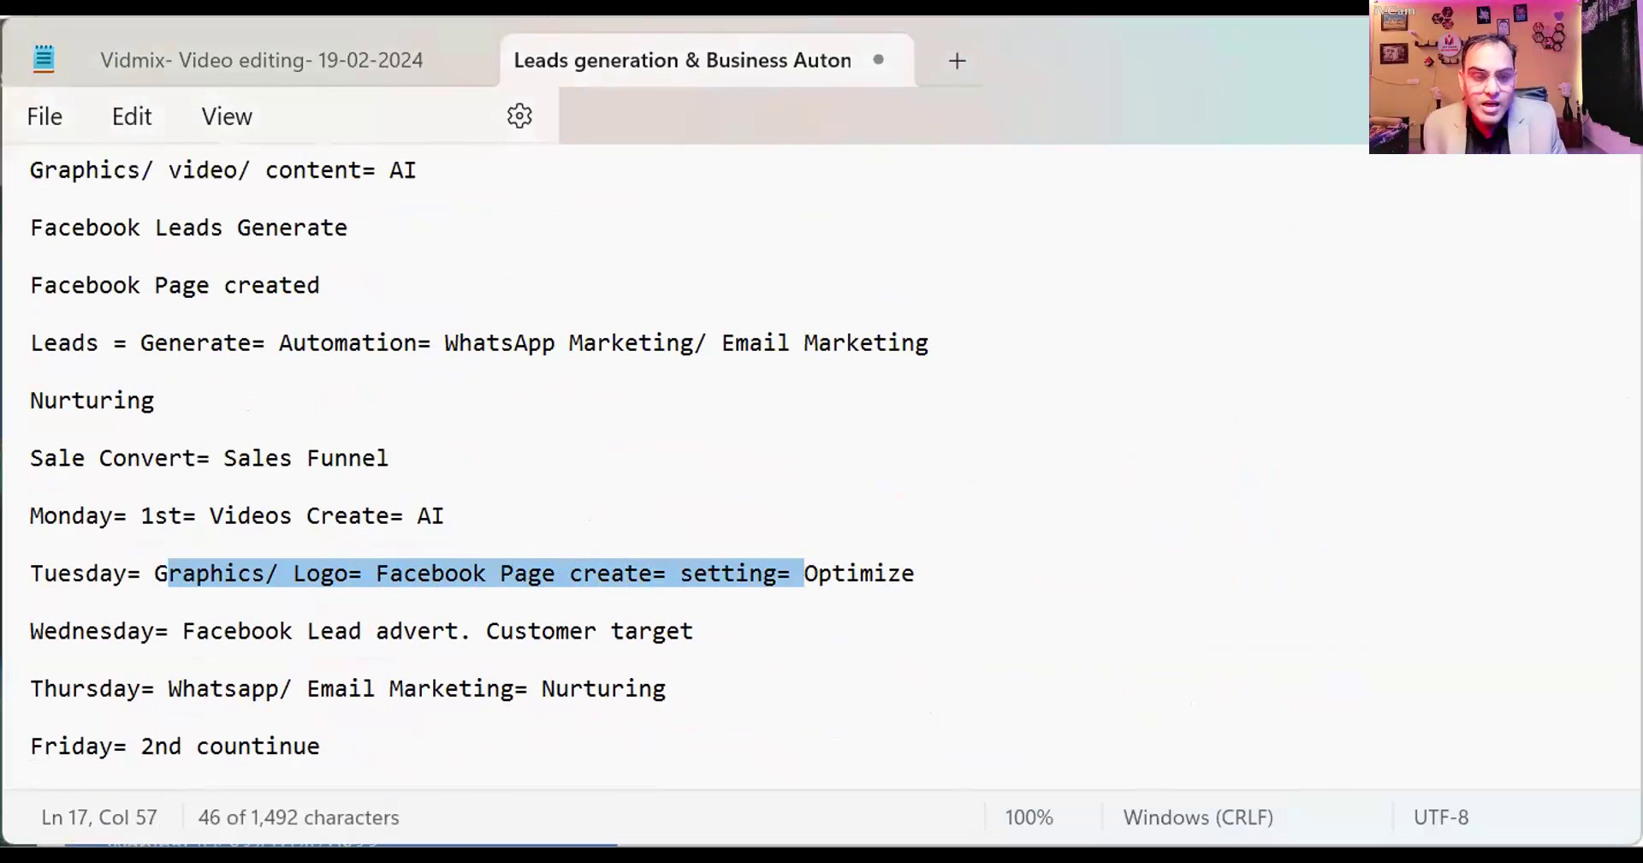
Enlarge the notes text and add a new '2nd class -' line after the Description= line.
{"action": "scroll", "coordinate": [818, 664], "scroll_direction": "down", "scroll_amount": 20}
{"action": "left_click", "coordinate": [799, 507]}
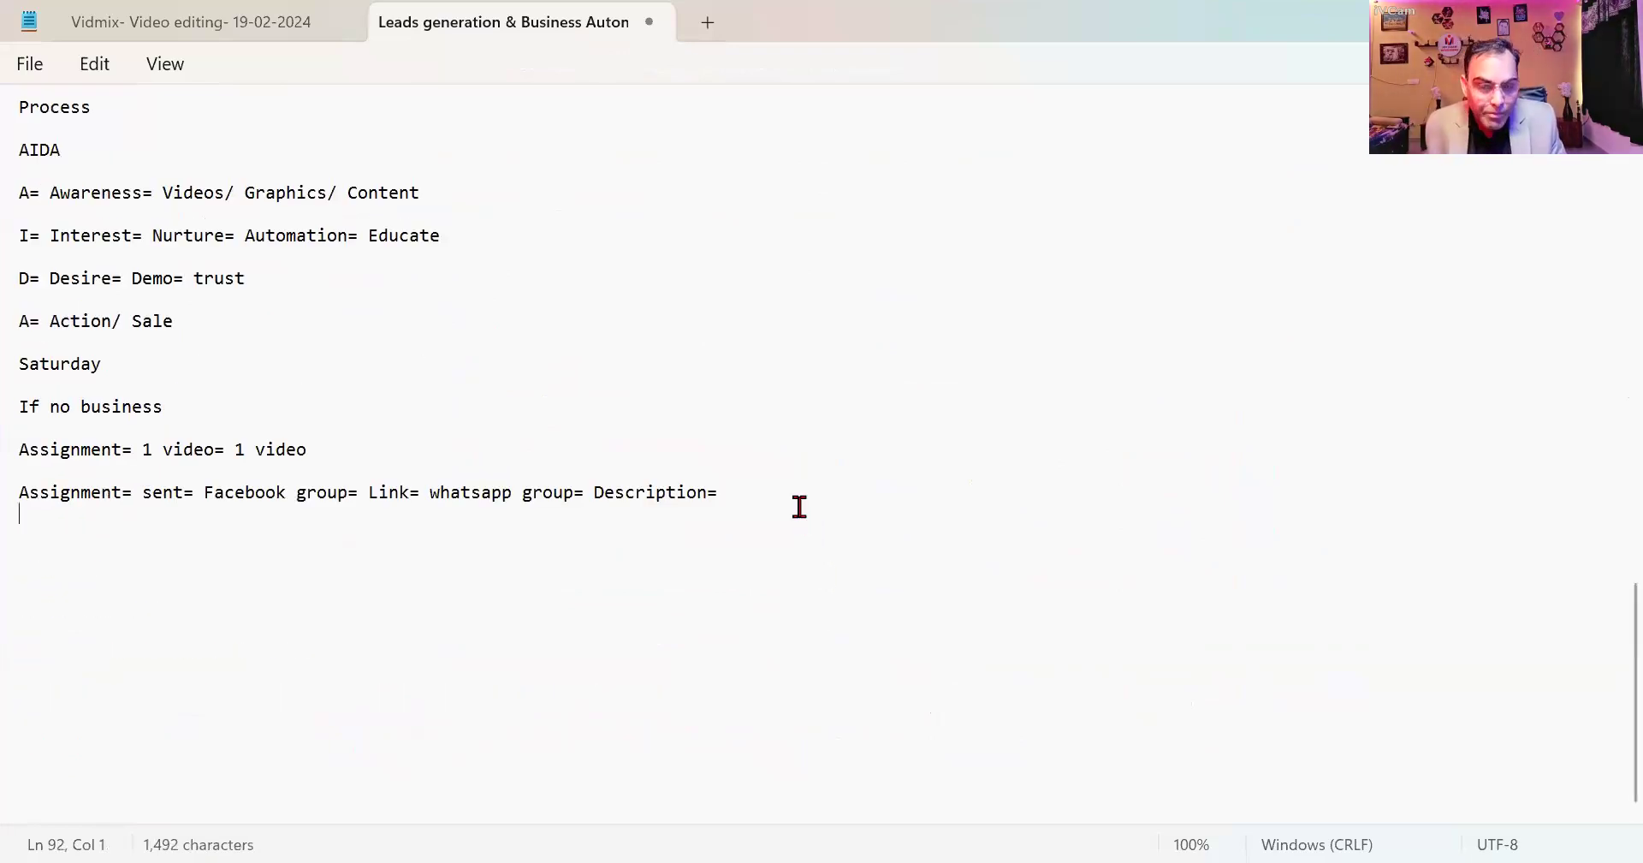
{"action": "left_click", "coordinate": [793, 494]}
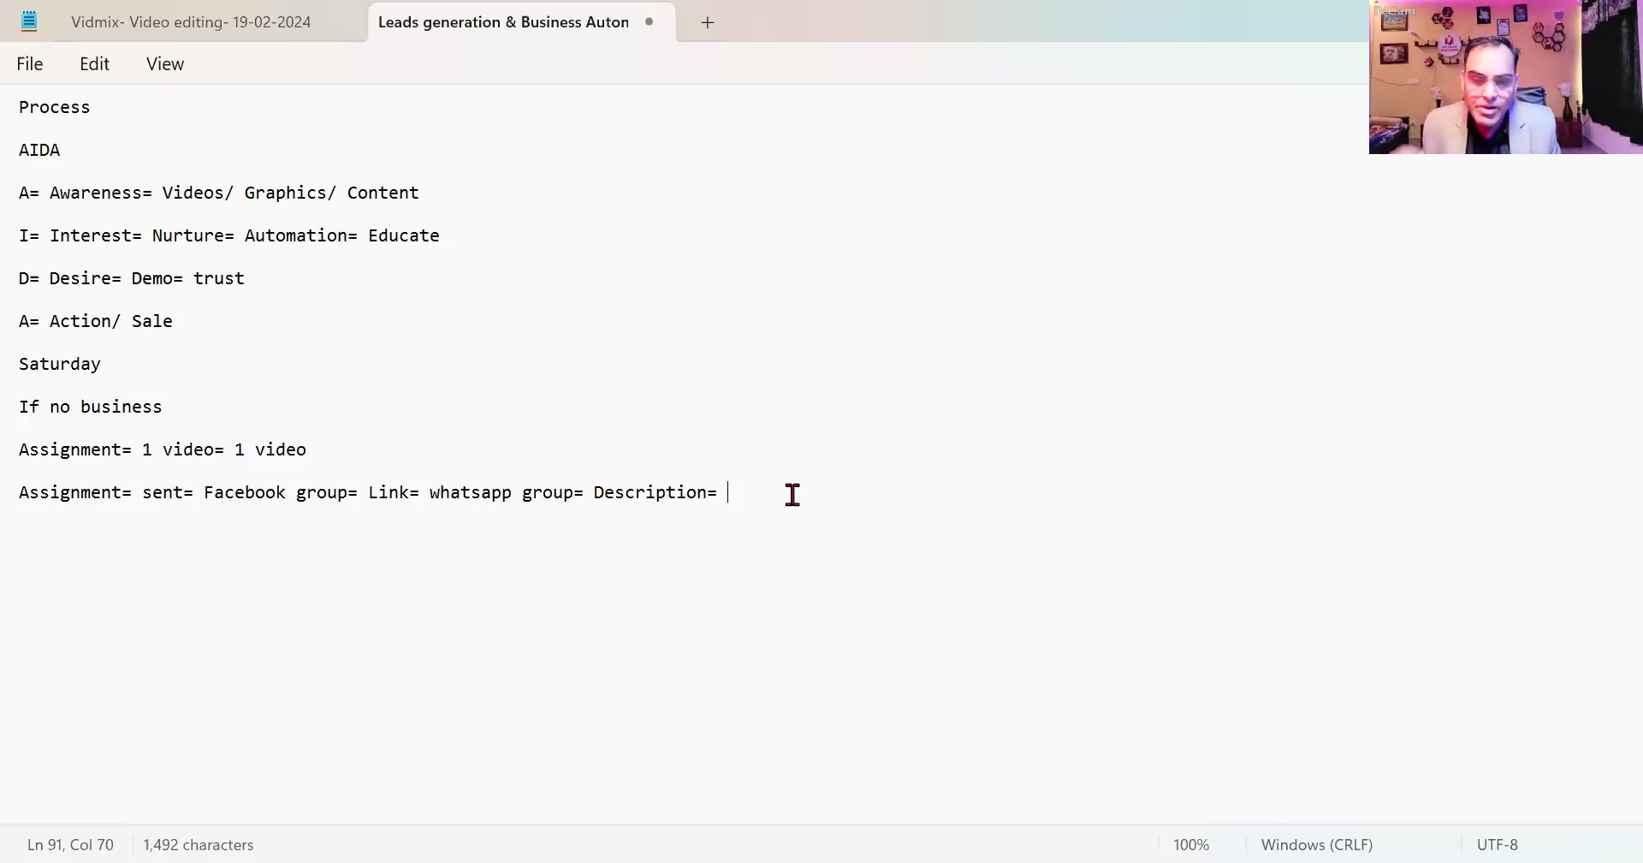
{"action": "key", "text": "ctrl+plus"}
{"action": "key", "text": "ctrl+plus"}
{"action": "key", "text": "ctrl+plus"}
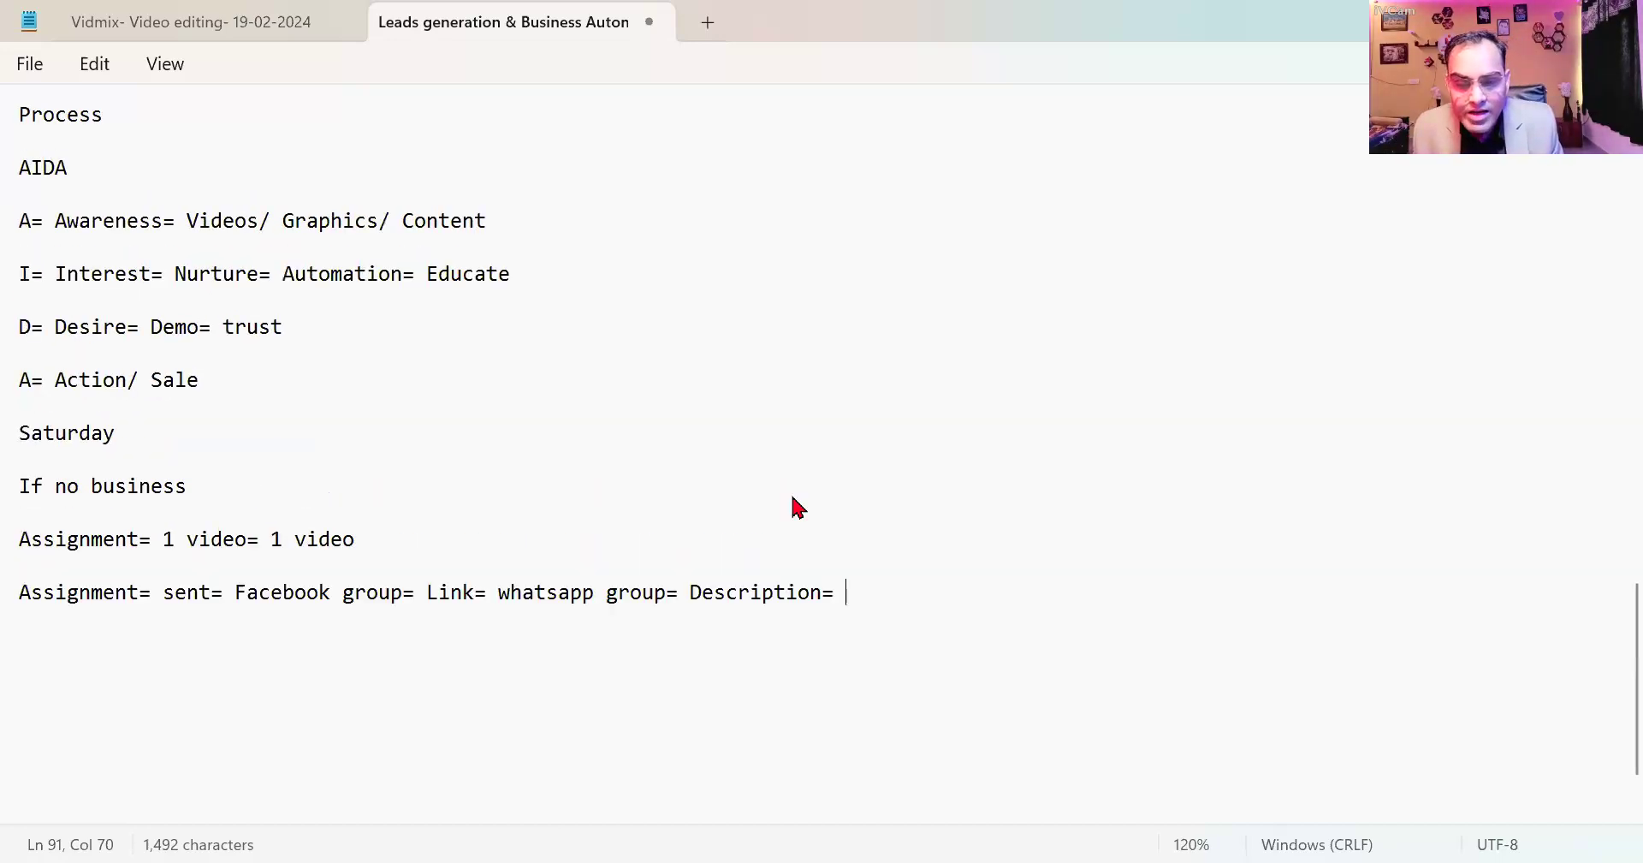
{"action": "key", "text": "Return"}
{"action": "key", "text": "Return"}
{"action": "type", "text": "2nd class"}
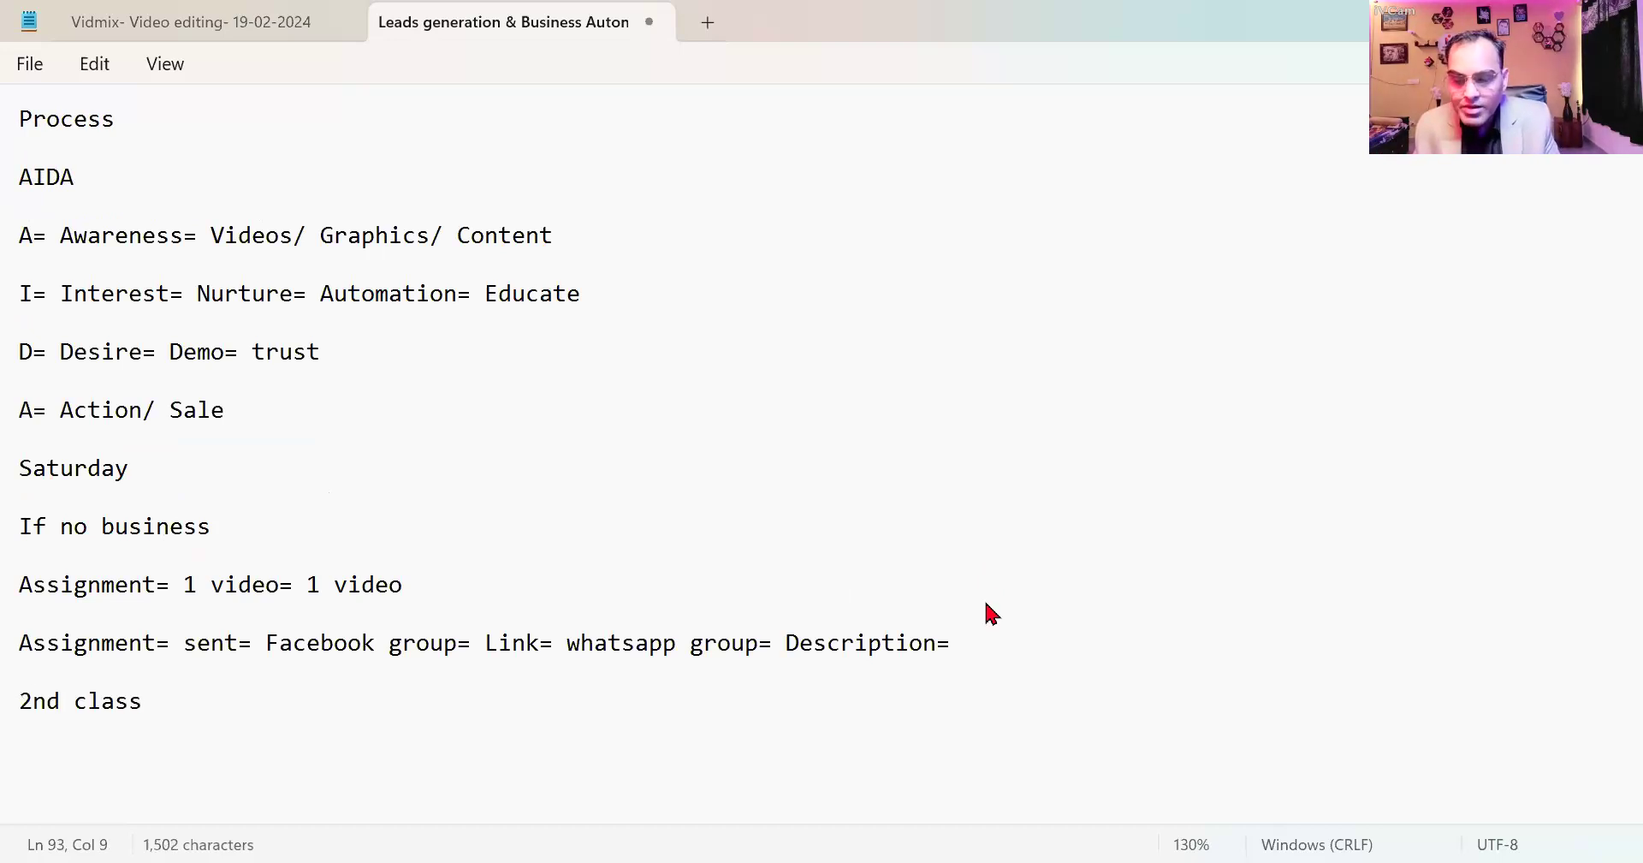
{"action": "type", "text": " -"}
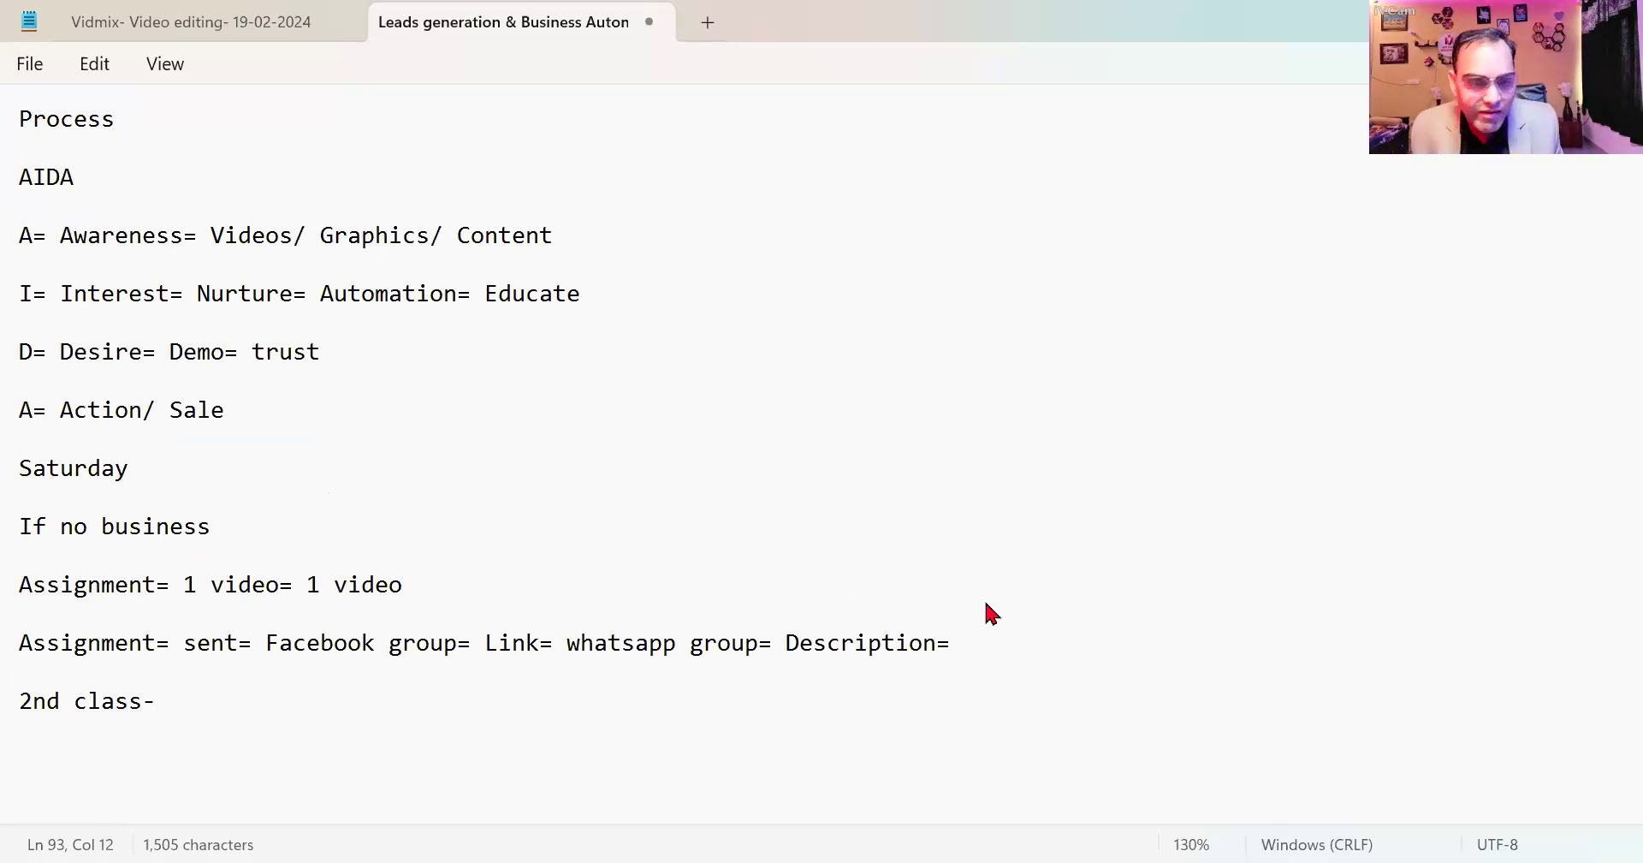
{"action": "scroll", "coordinate": [323, 682], "scroll_direction": "down", "scroll_amount": 3}
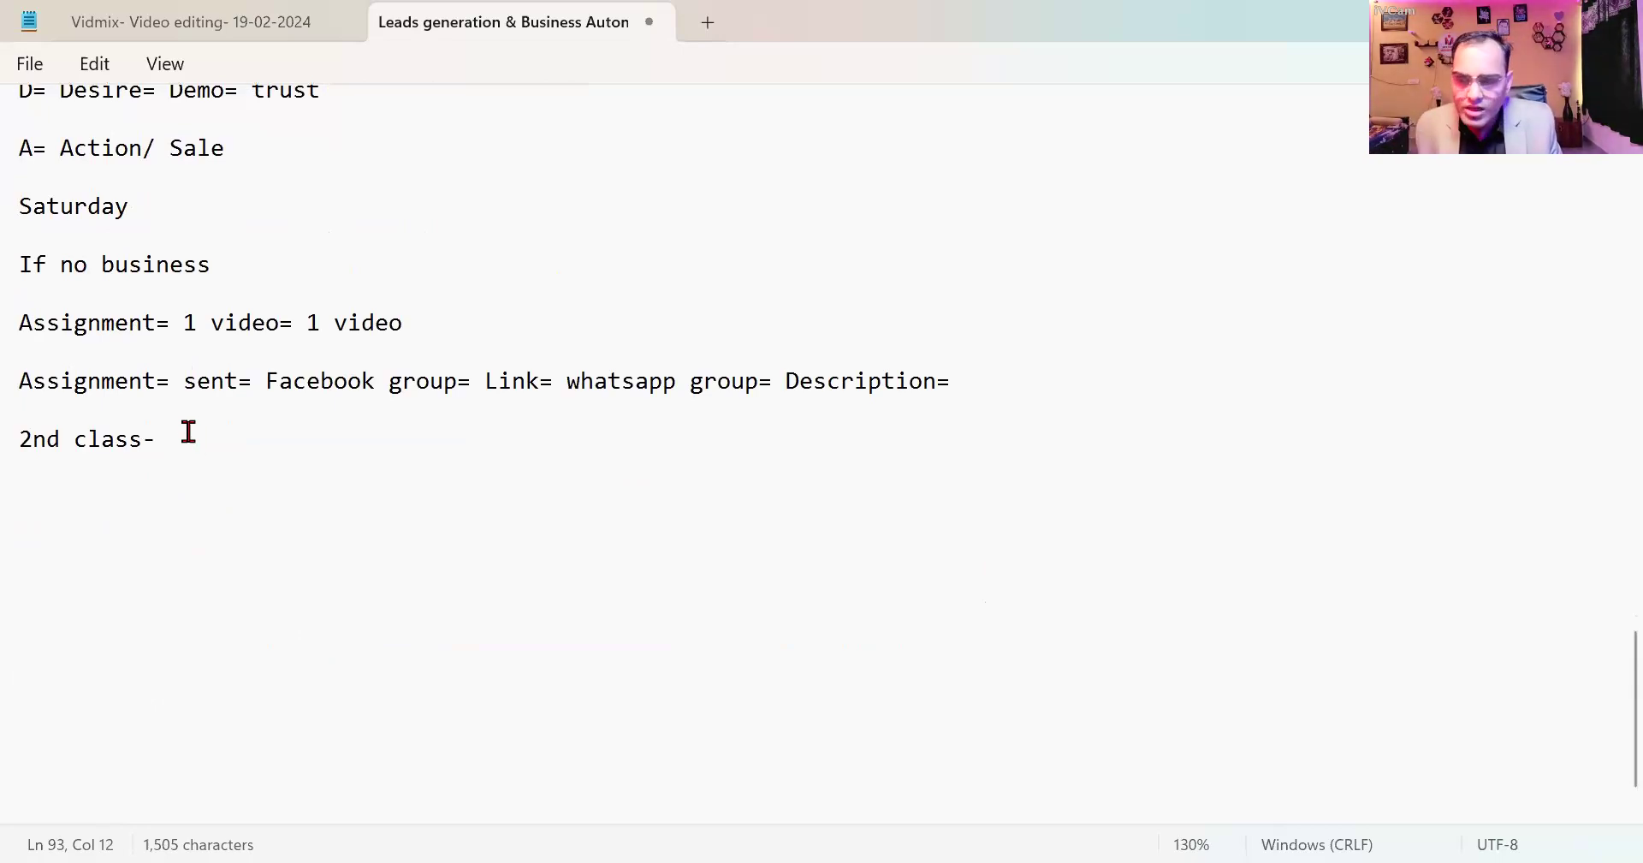
Add the line 'Logo= 3D== AI= Ideogram/ Bing image creator= Profile Picture', joining '3 D' into 3D.
{"action": "key", "text": "Return"}
{"action": "key", "text": "Return"}
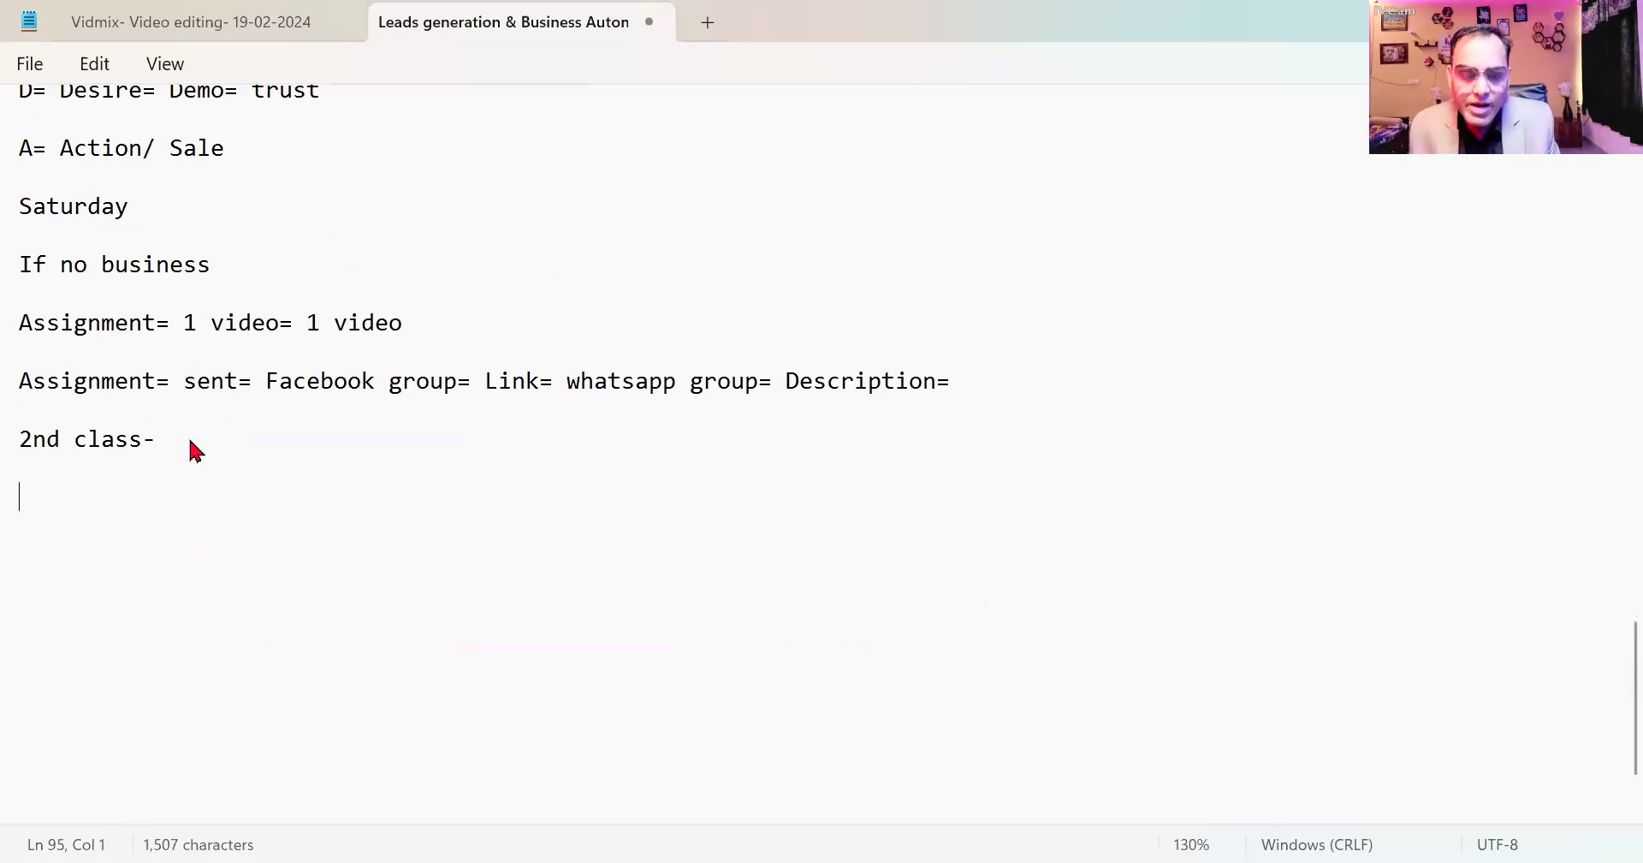
{"action": "type", "text": "Logo"}
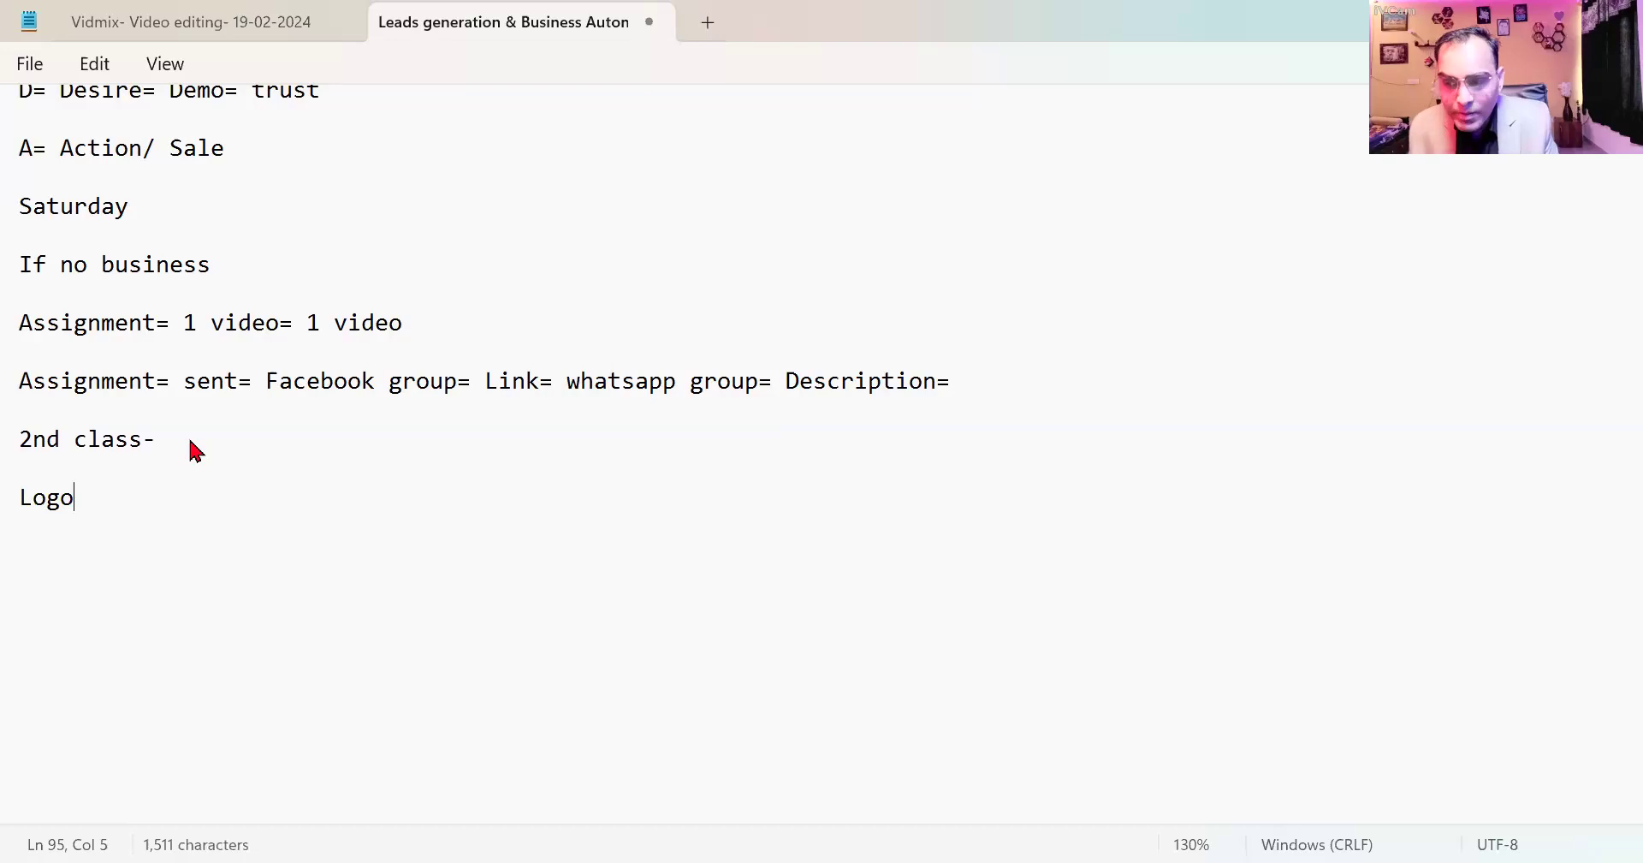
{"action": "type", "text": "= 3 "}
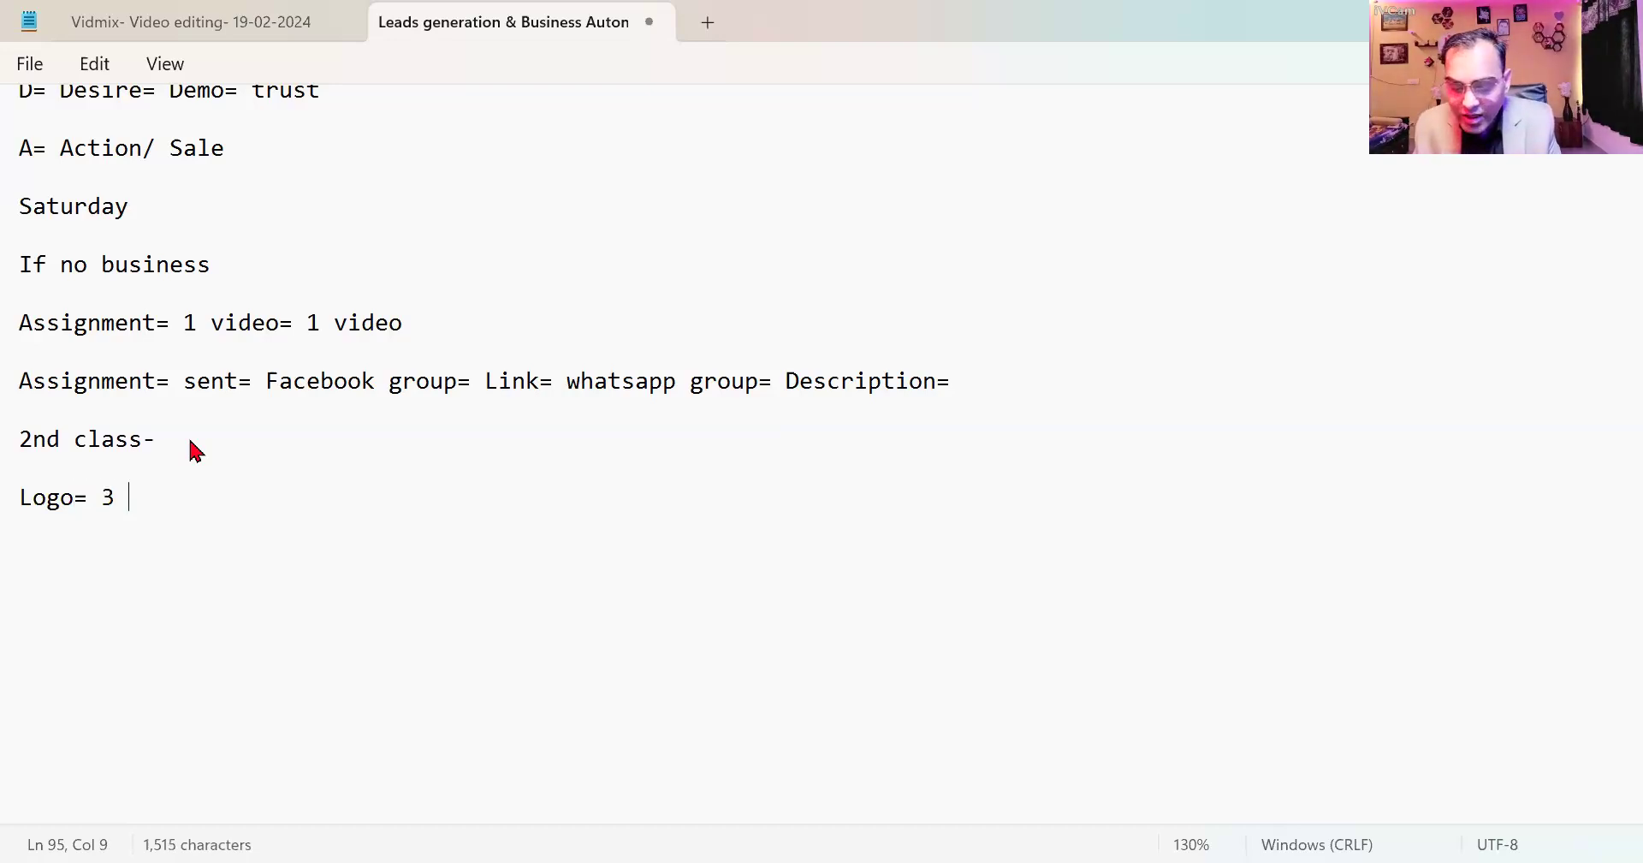
{"action": "type", "text": "D== AI"}
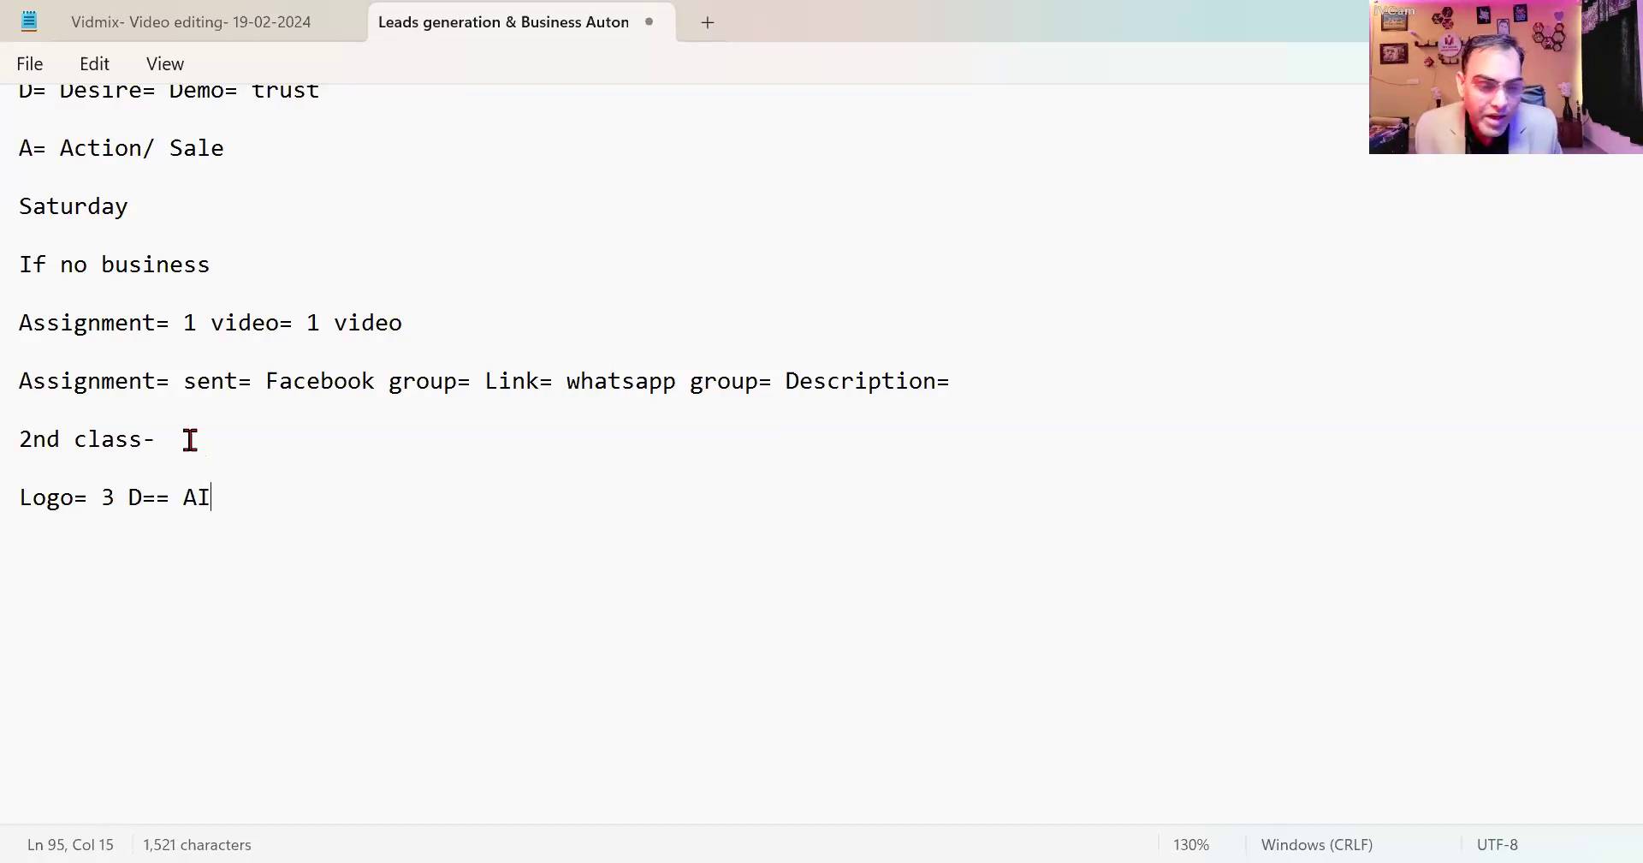
{"action": "left_click", "coordinate": [130, 494]}
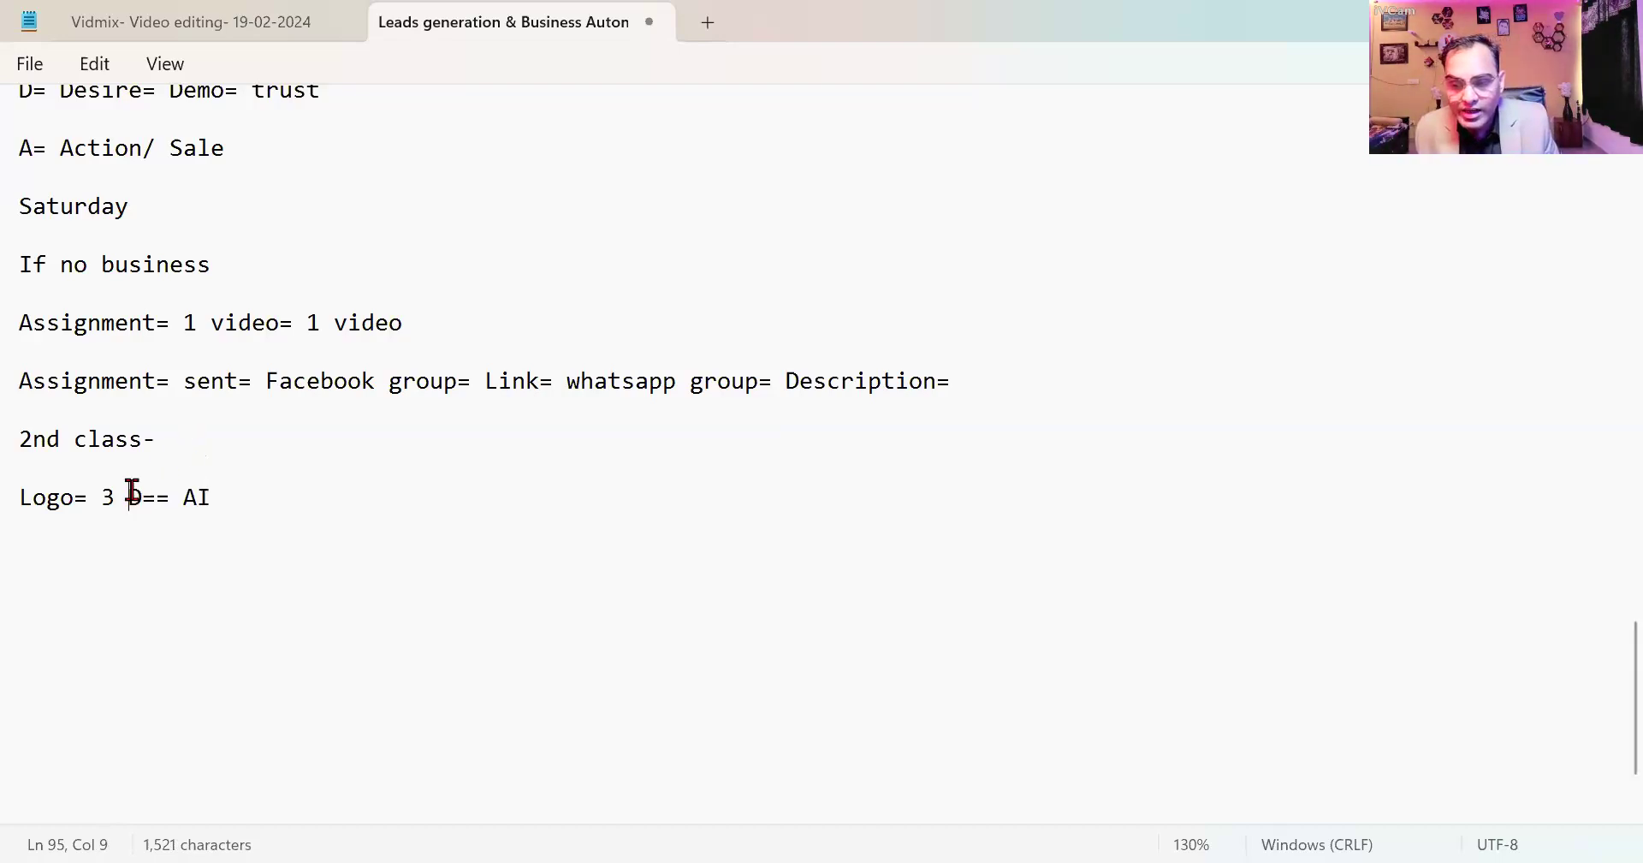
{"action": "key", "text": "BackSpace"}
{"action": "left_click", "coordinate": [236, 488]}
{"action": "type", "text": "="}
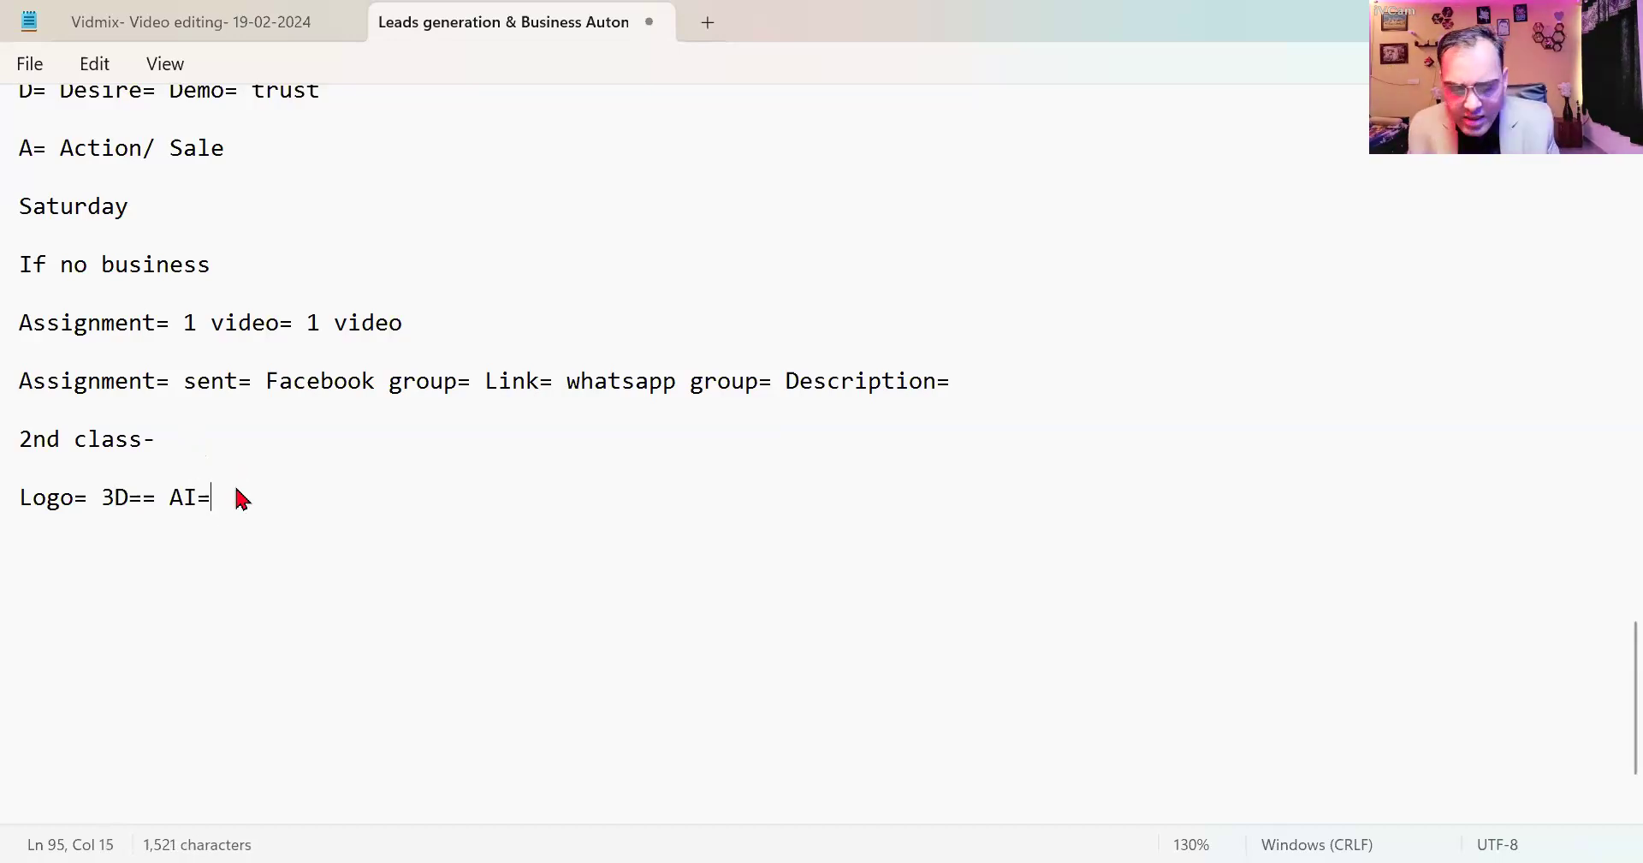
{"action": "type", "text": " Ideogram"}
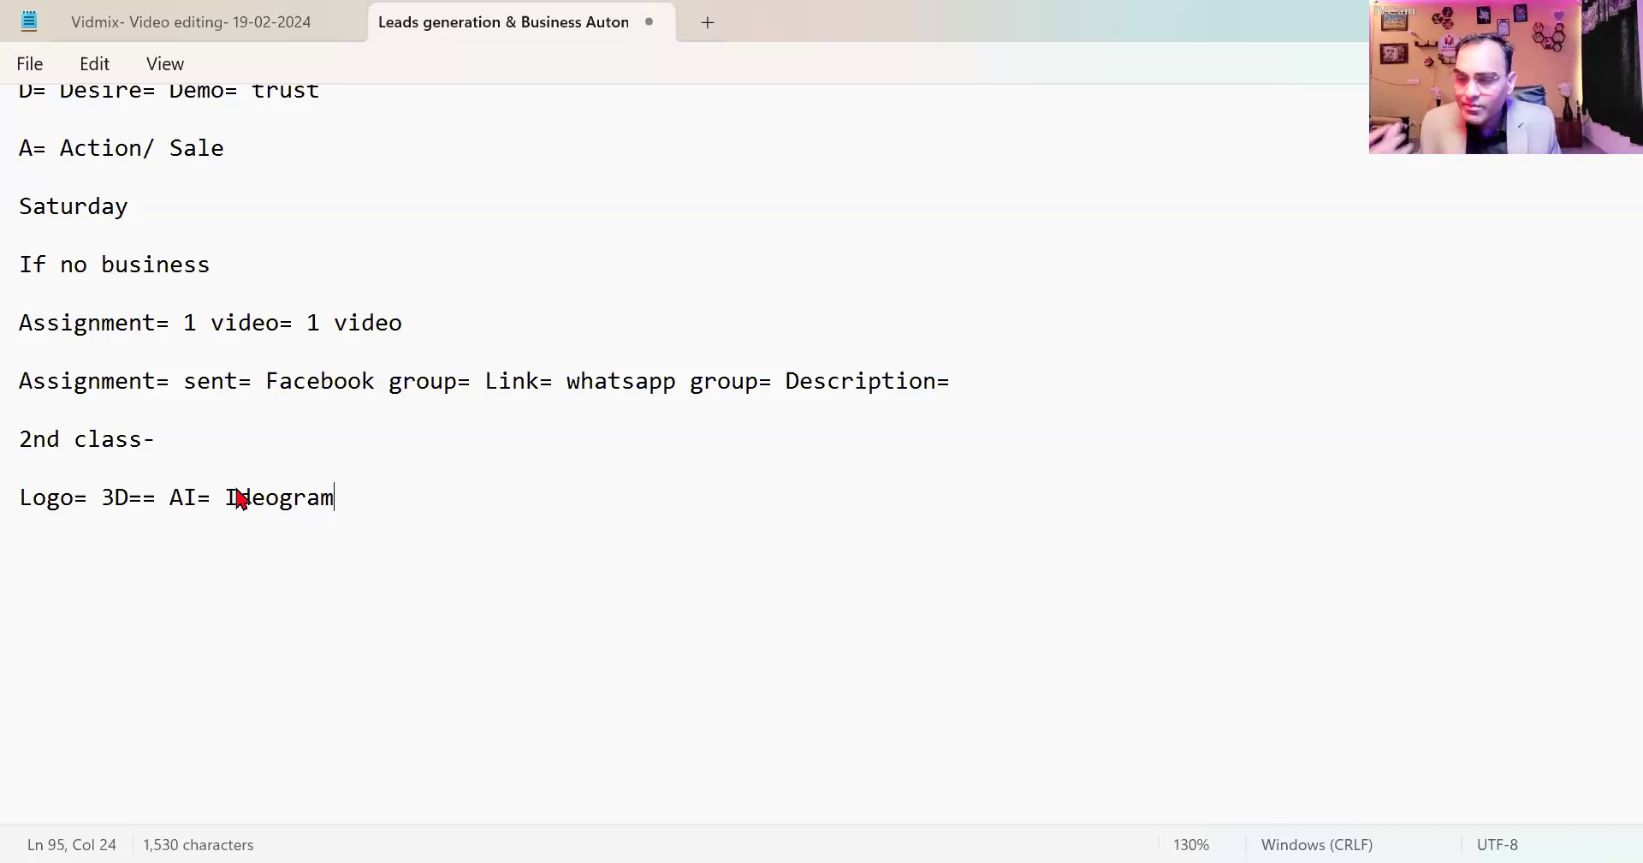
{"action": "type", "text": "/ Bing image "}
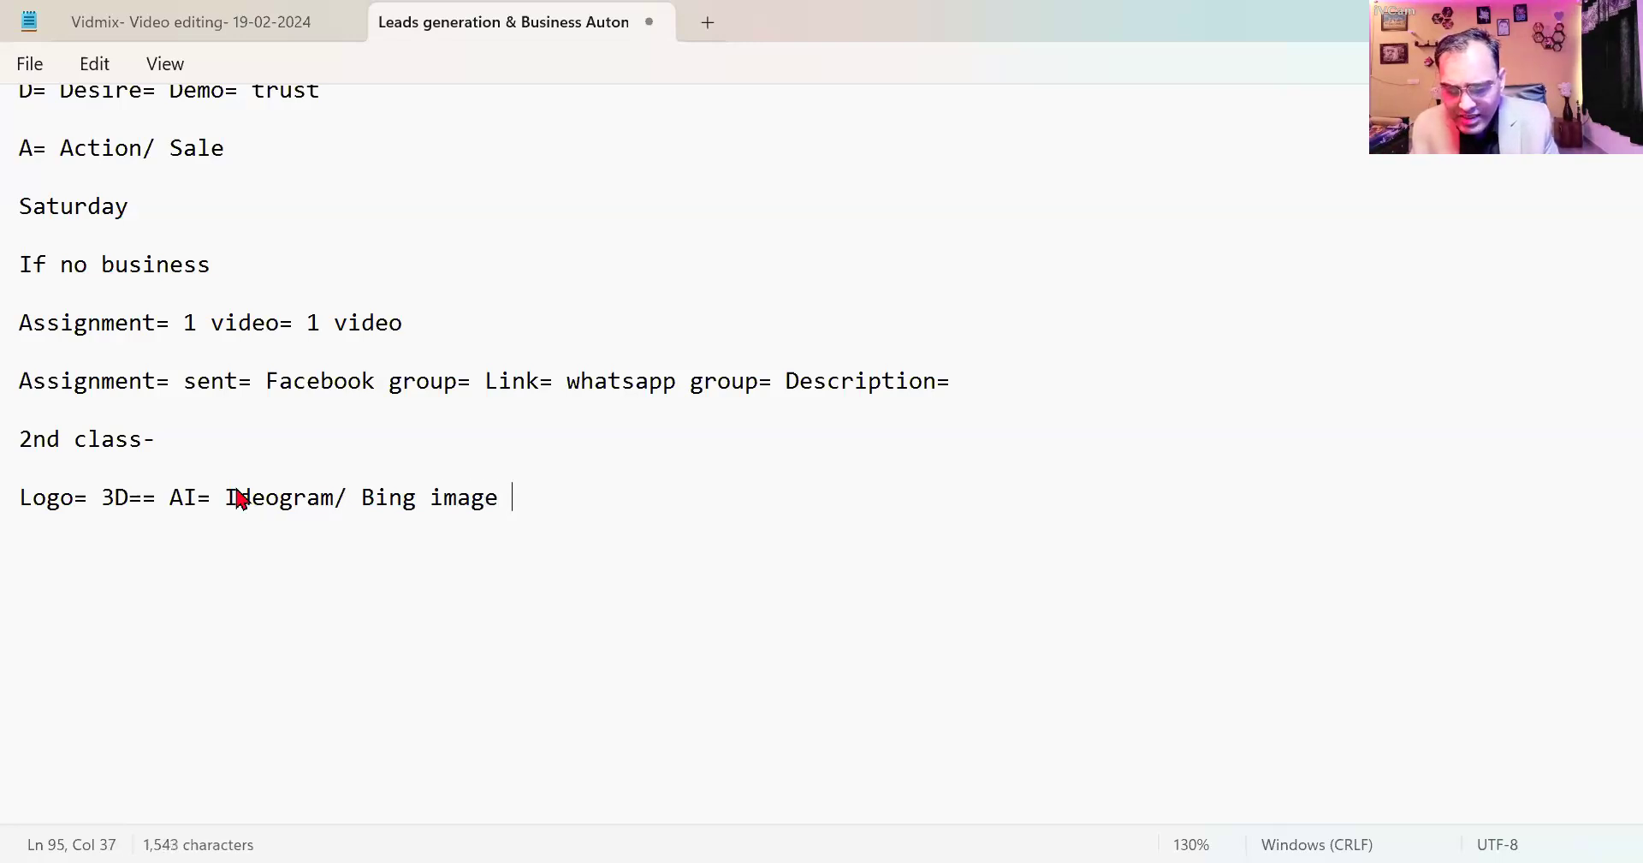
{"action": "type", "text": "creator"}
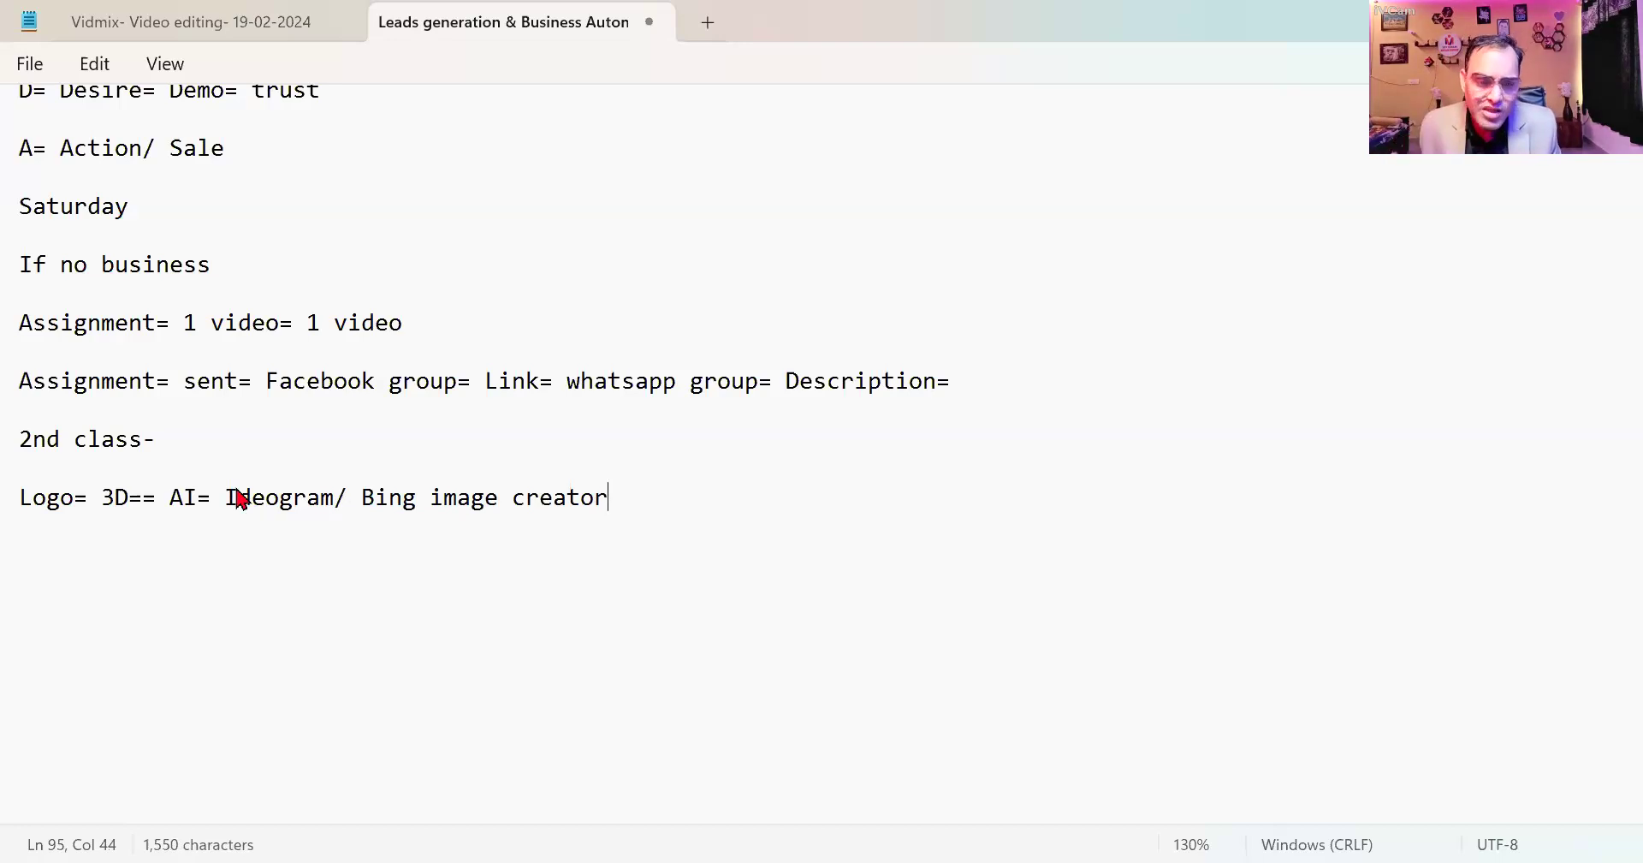
{"action": "type", "text": "= Prof"}
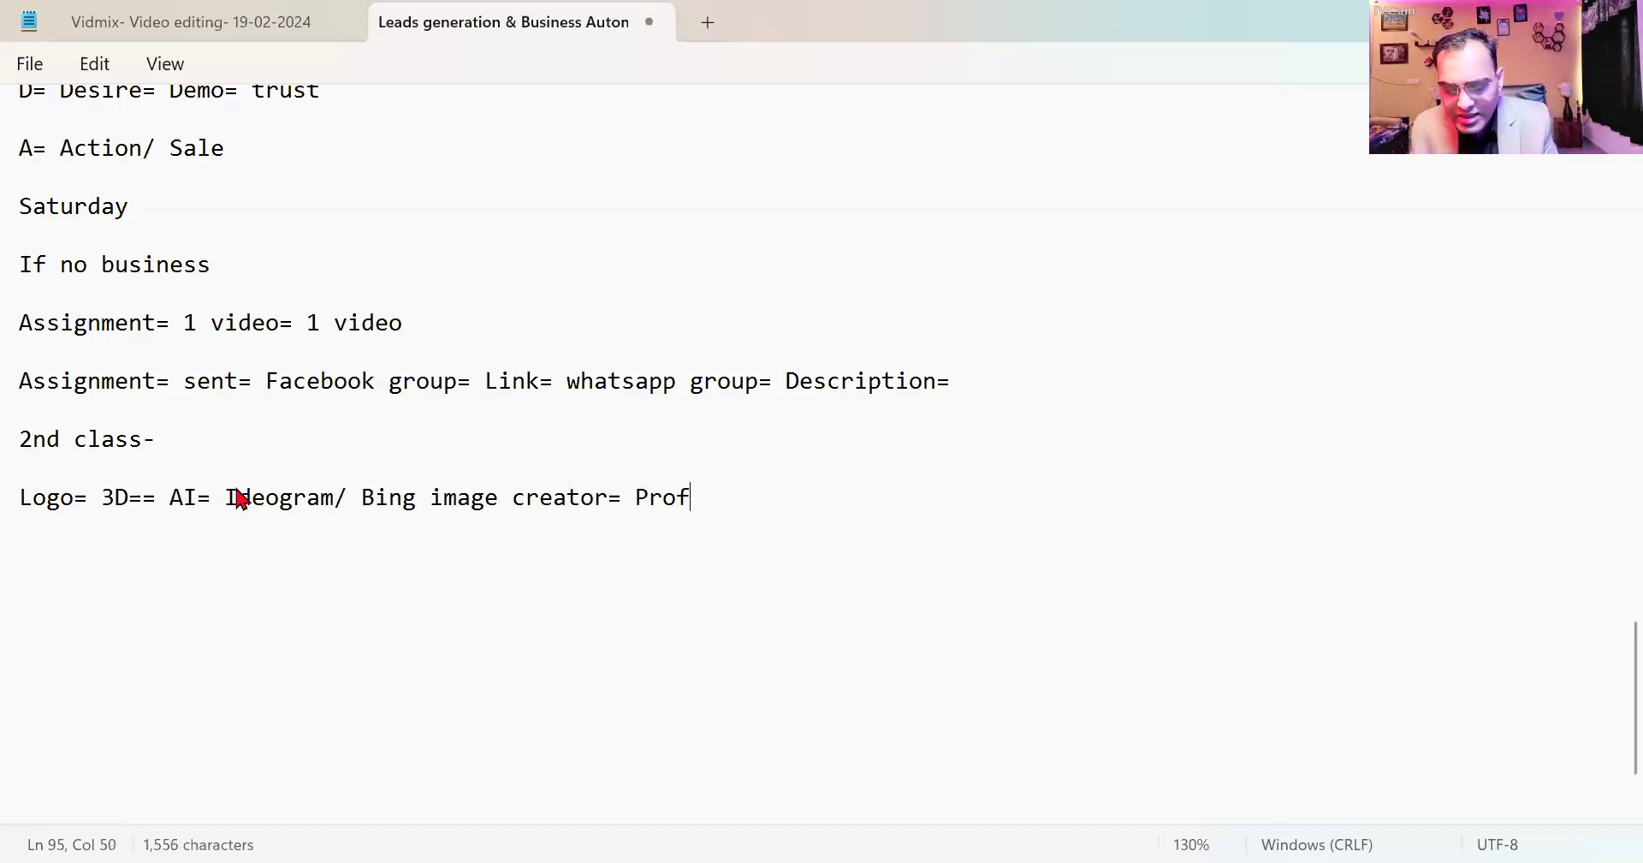
{"action": "type", "text": "ile Picture"}
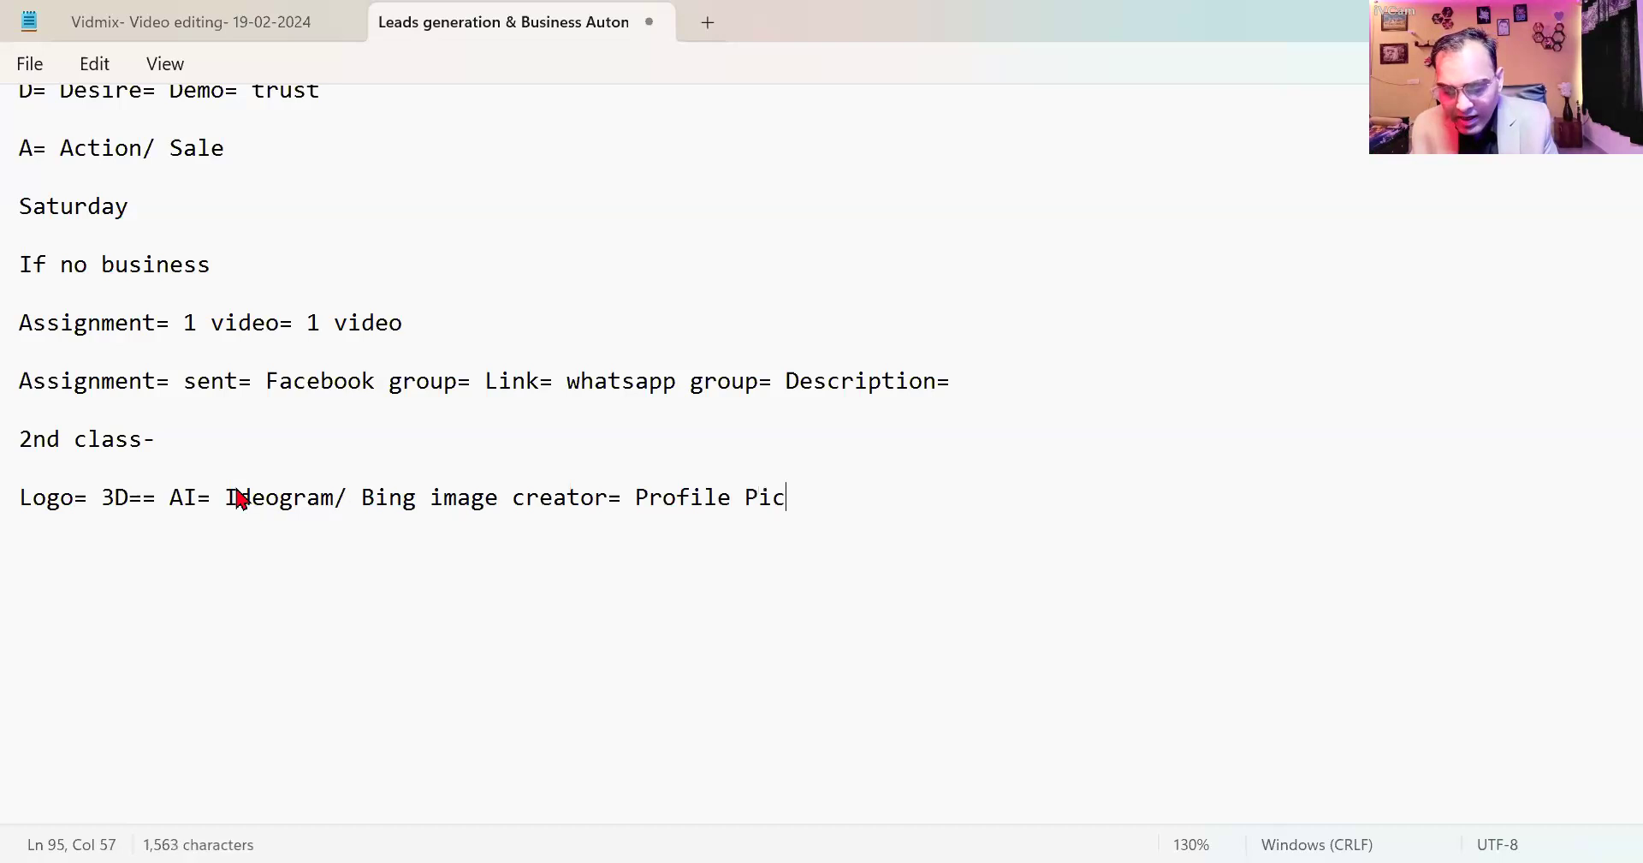
Add the line 'Microsoft Designer= Graphics= Auto creation= custom' below the Logo line.
{"action": "key", "text": "Return"}
{"action": "key", "text": "Return"}
{"action": "type", "text": "M"}
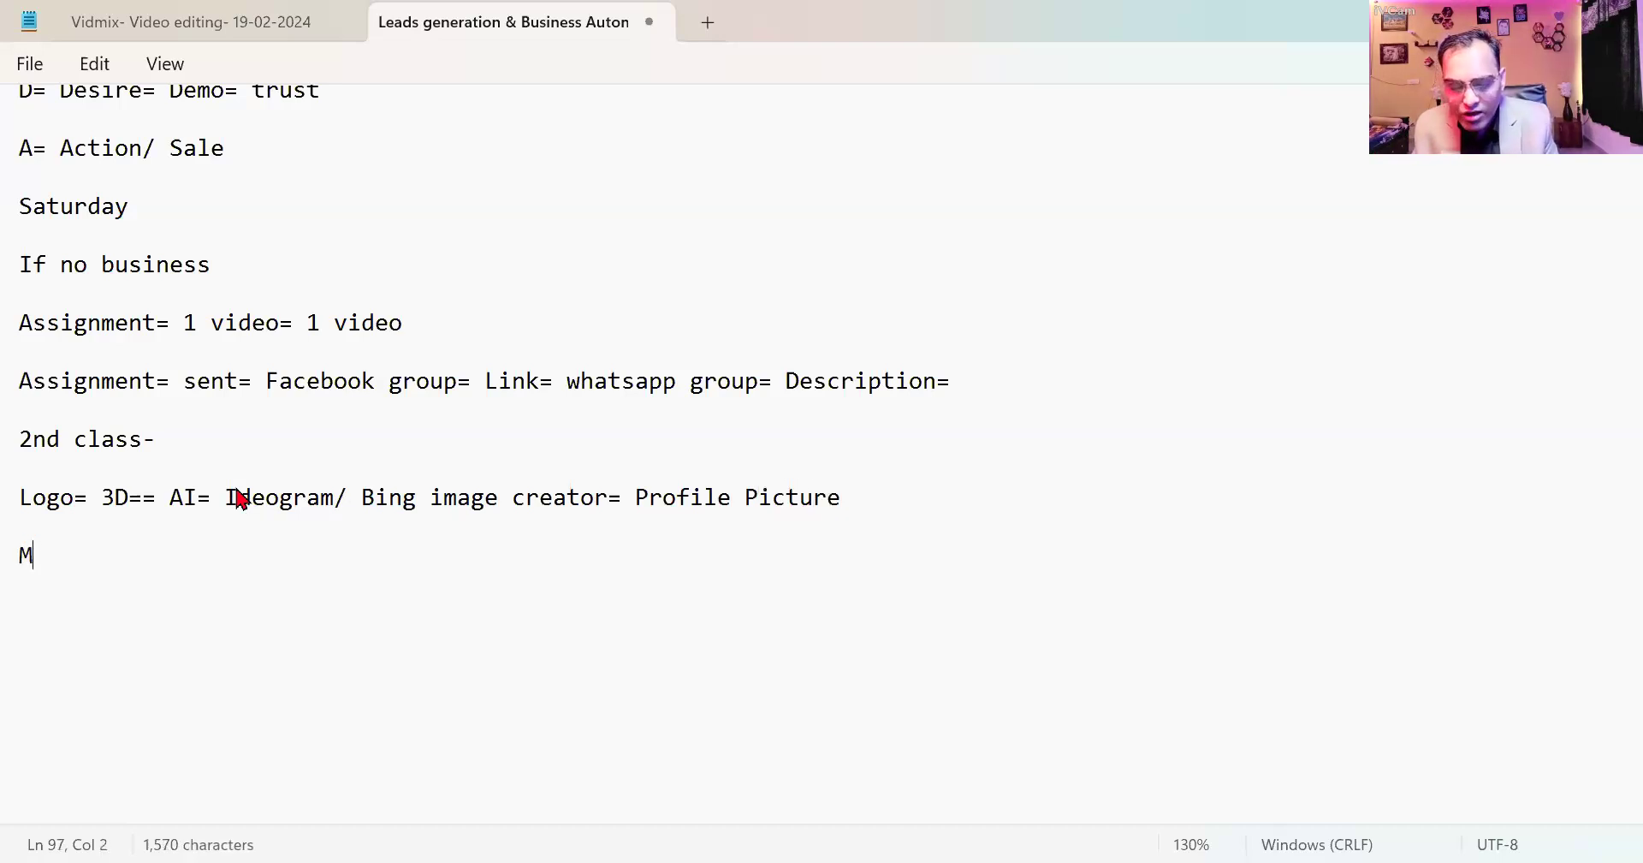
{"action": "type", "text": "icros"}
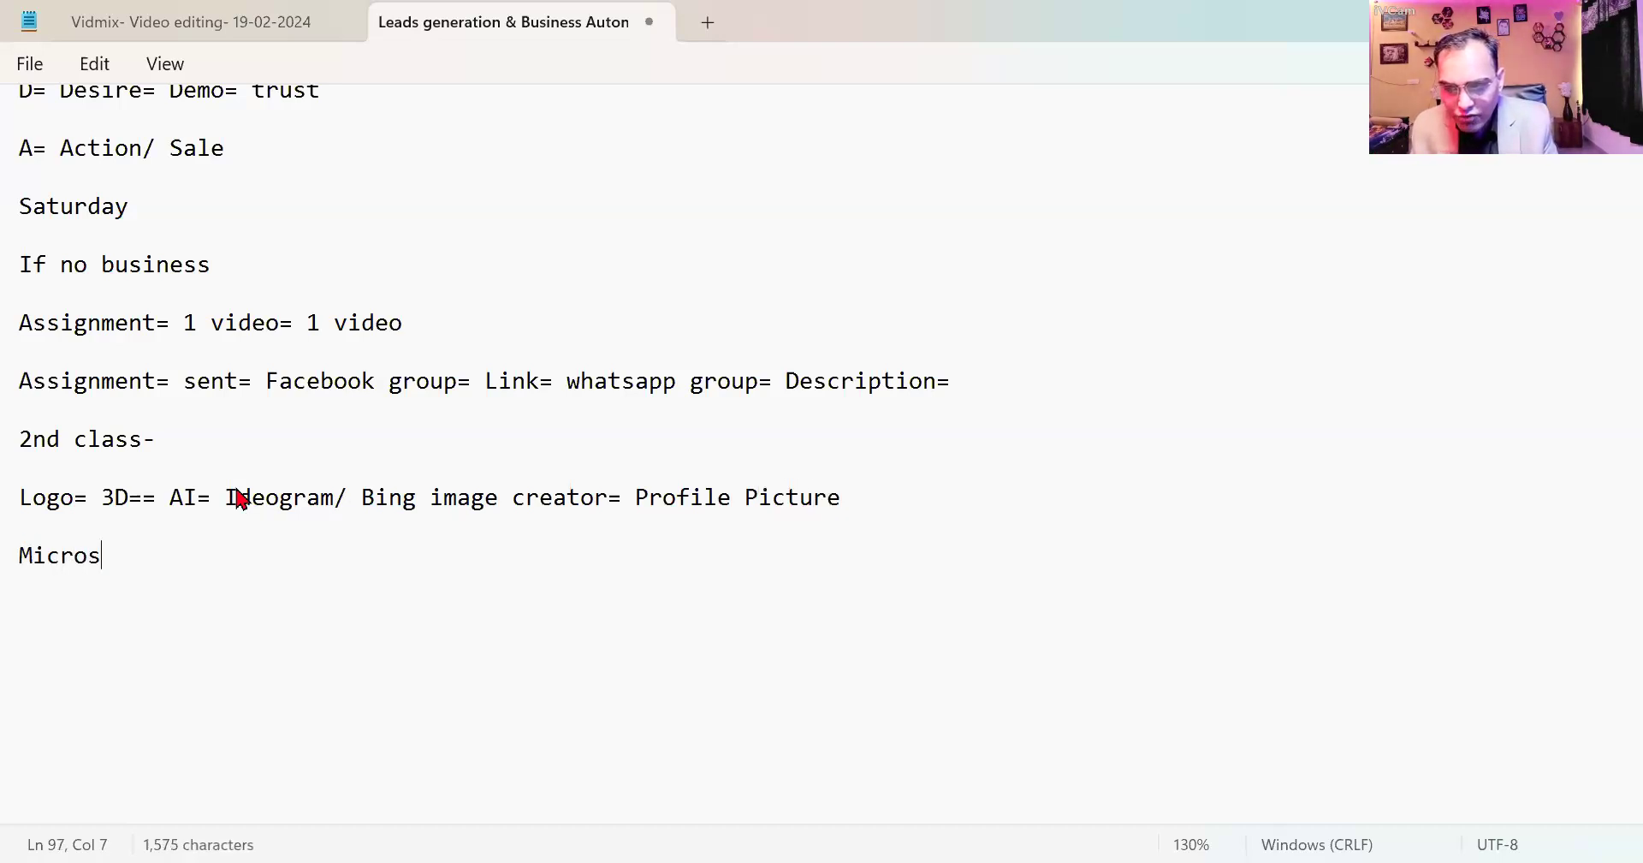
{"action": "type", "text": "oft "}
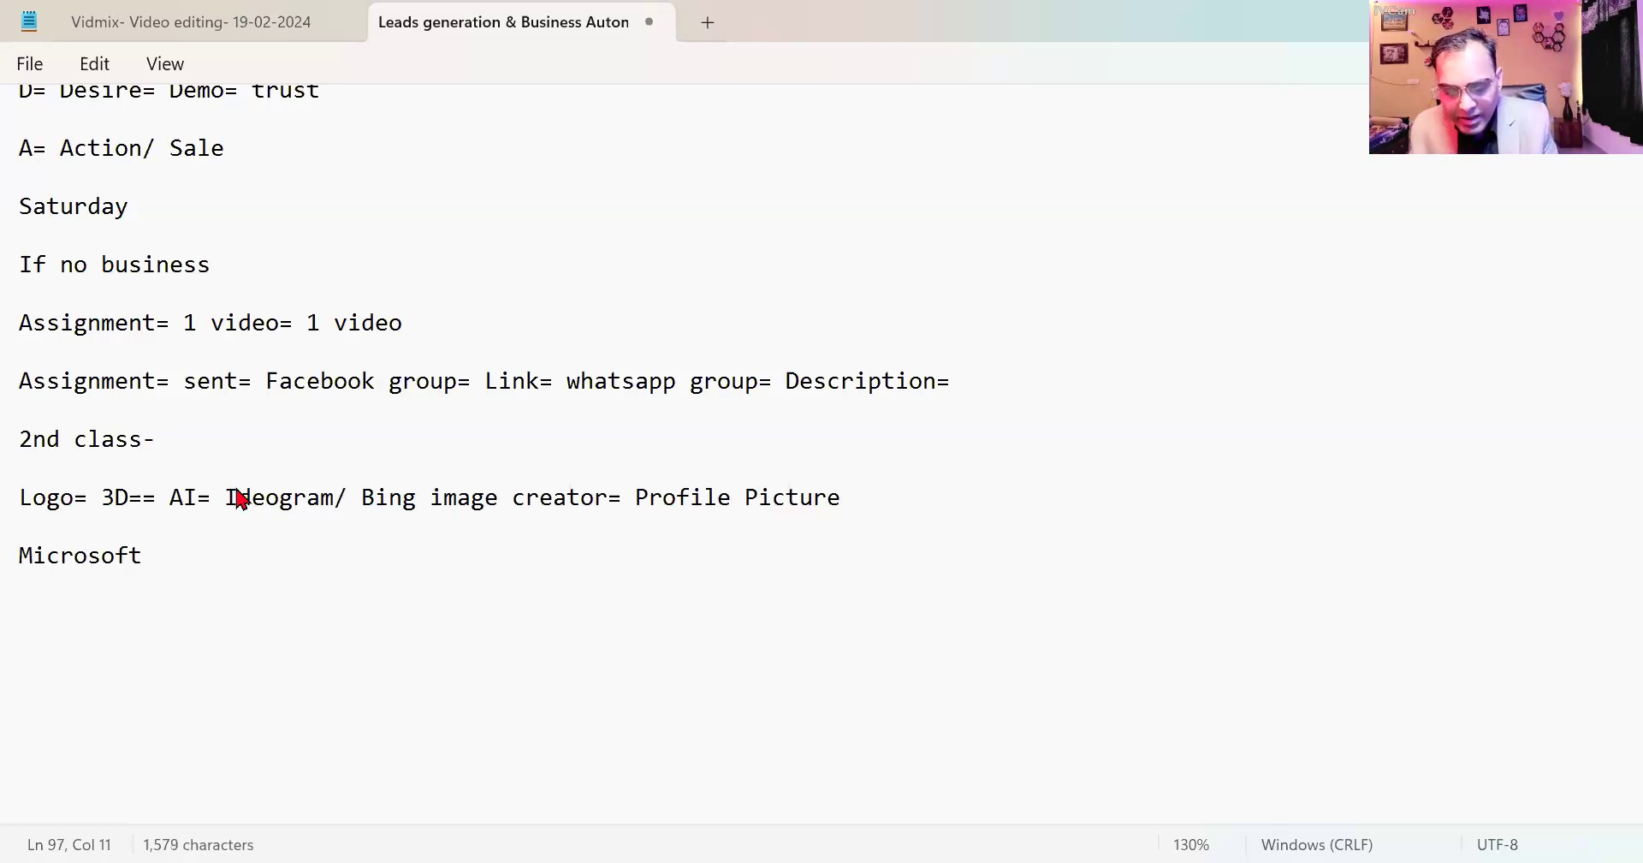
{"action": "type", "text": "Designer"}
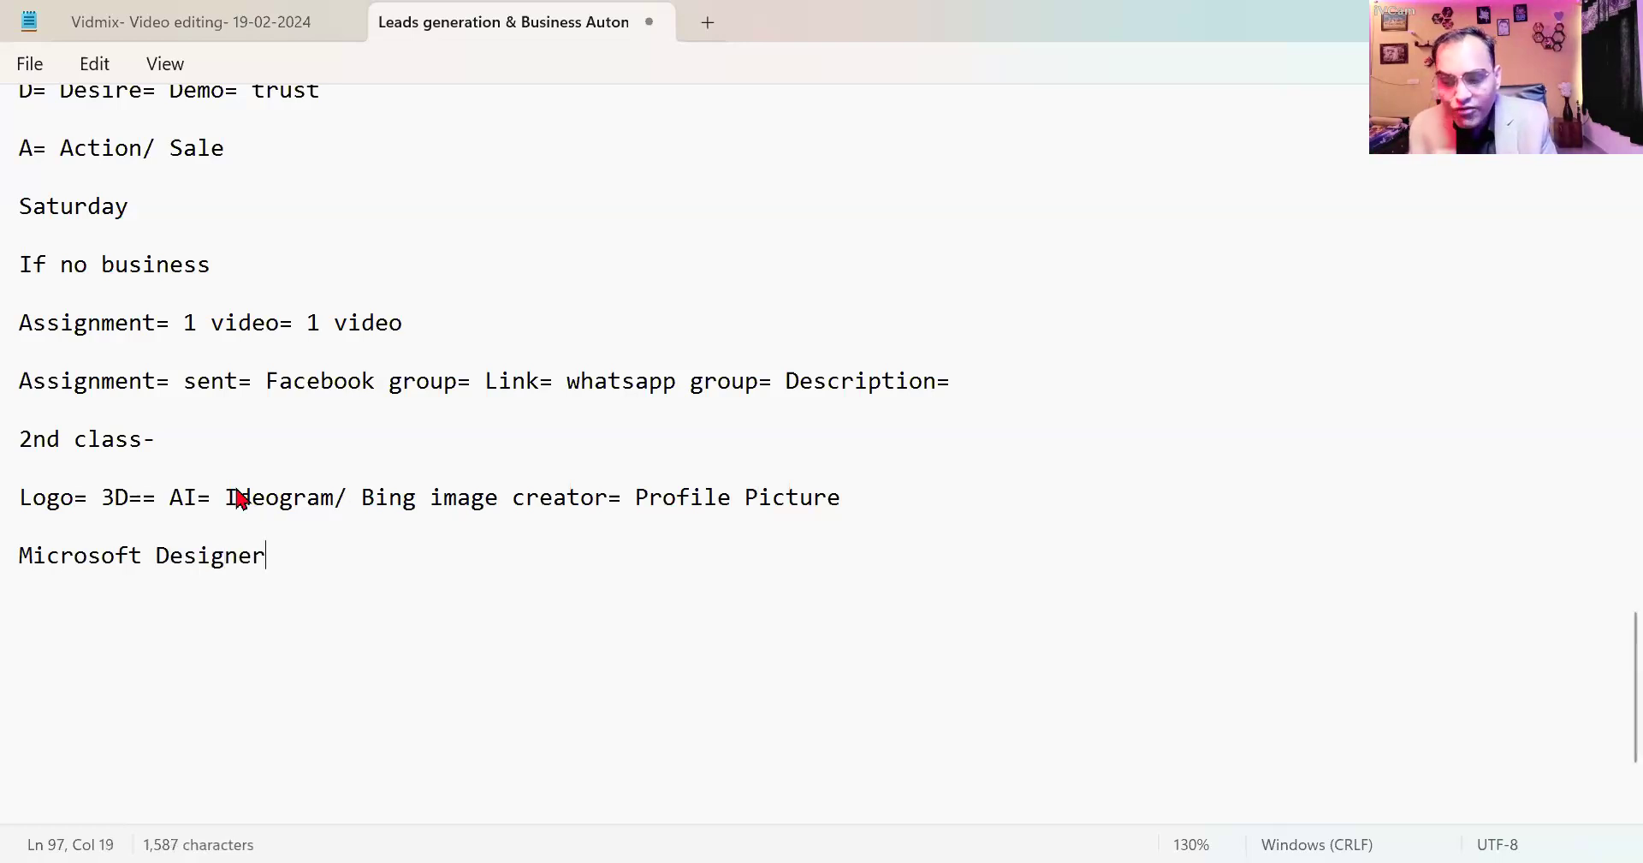
{"action": "type", "text": "= Graph"}
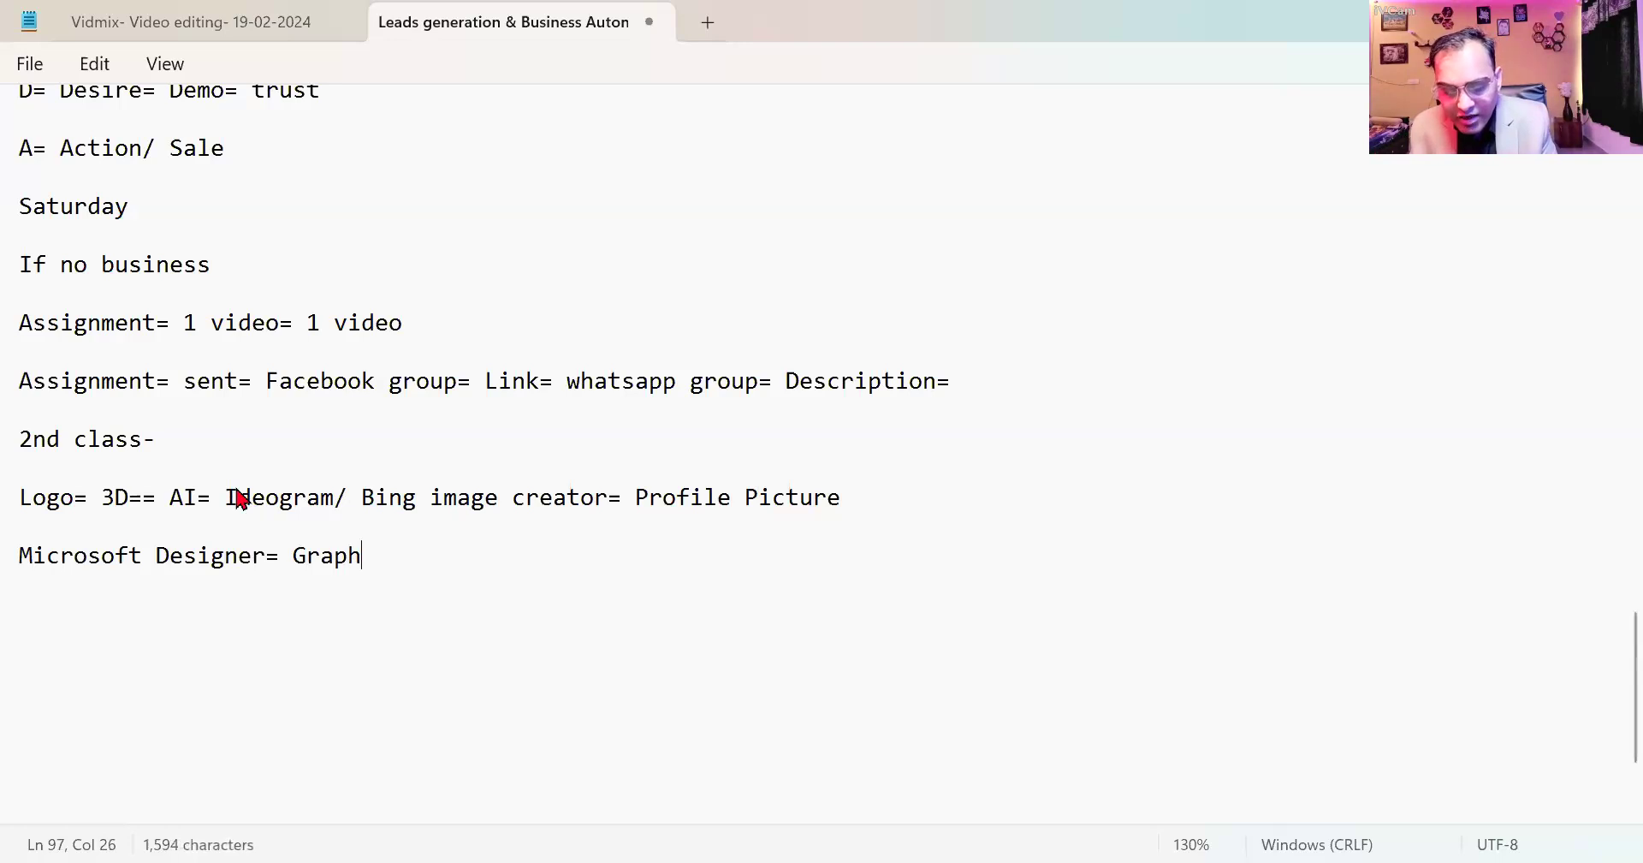
{"action": "type", "text": "ics= A"}
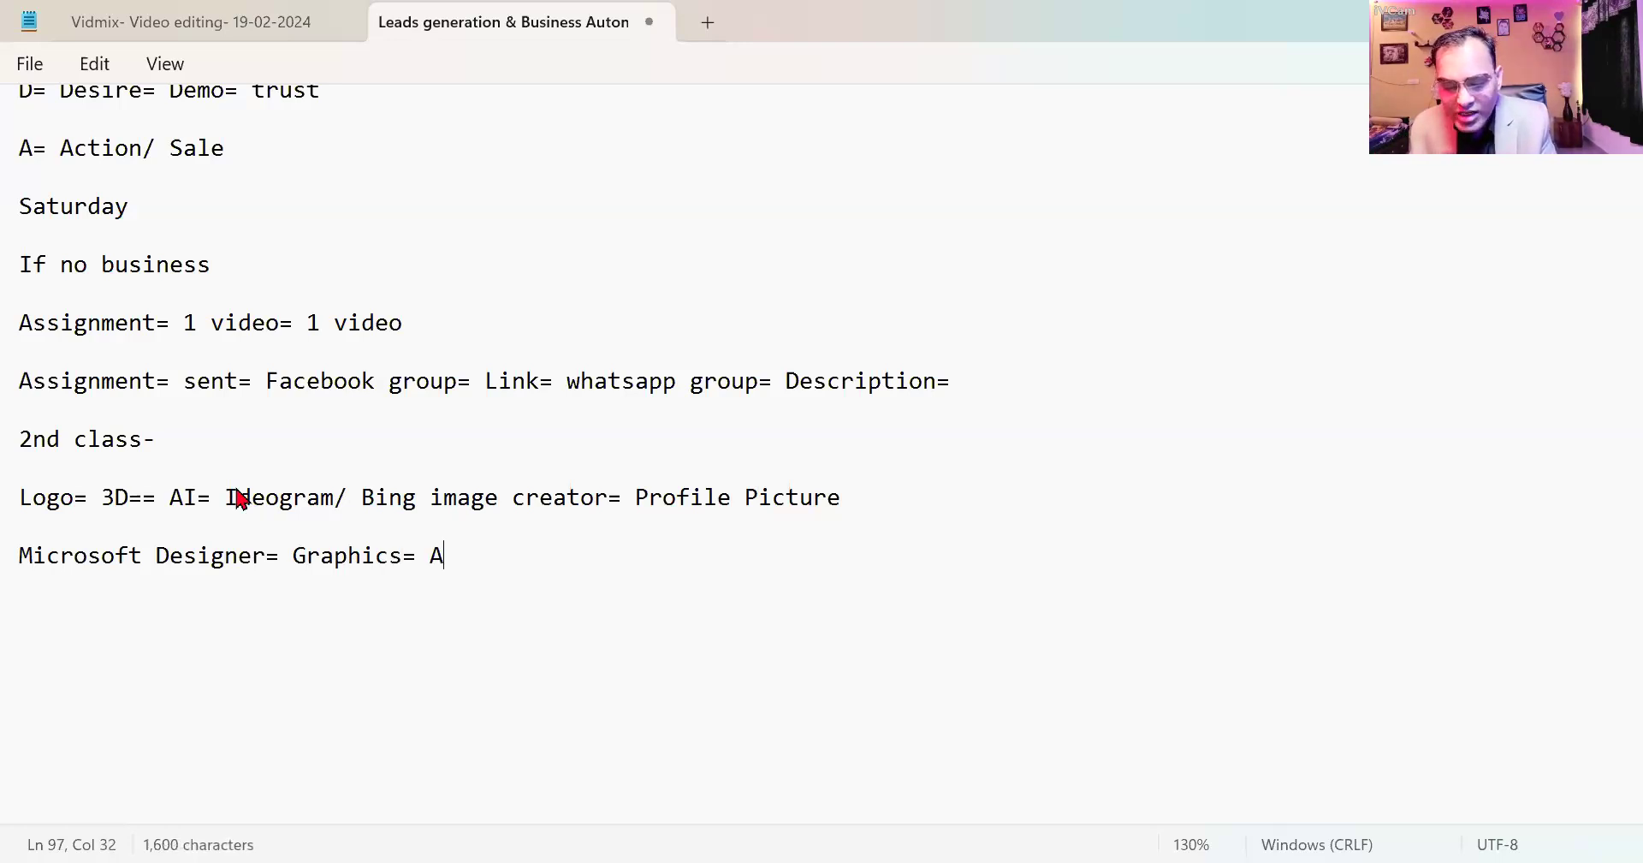
{"action": "type", "text": "uto creat"}
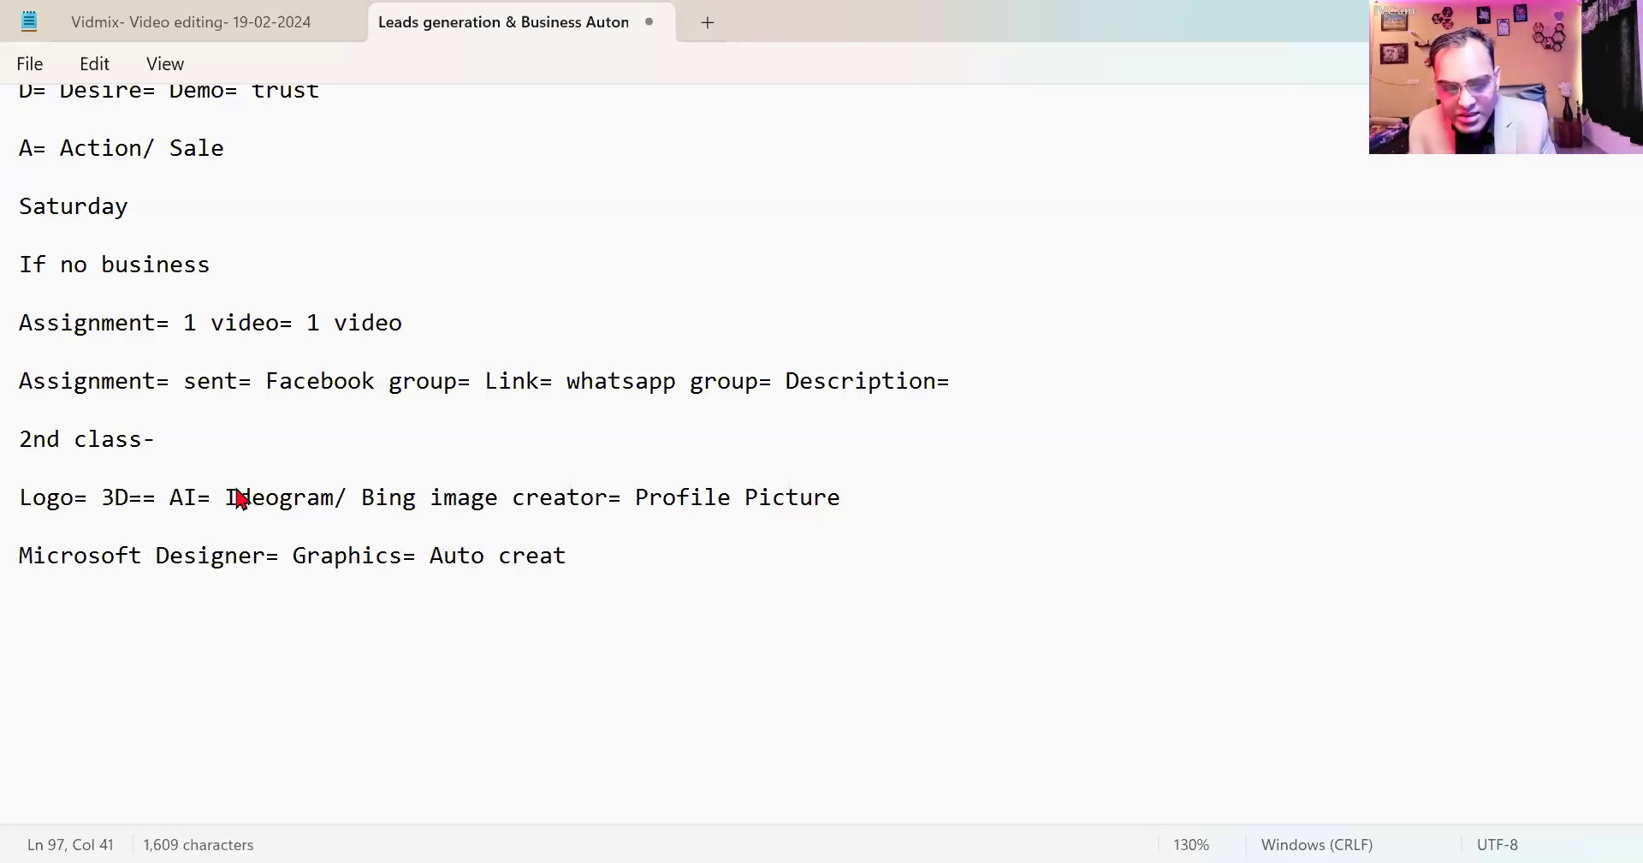
{"action": "type", "text": "ion="}
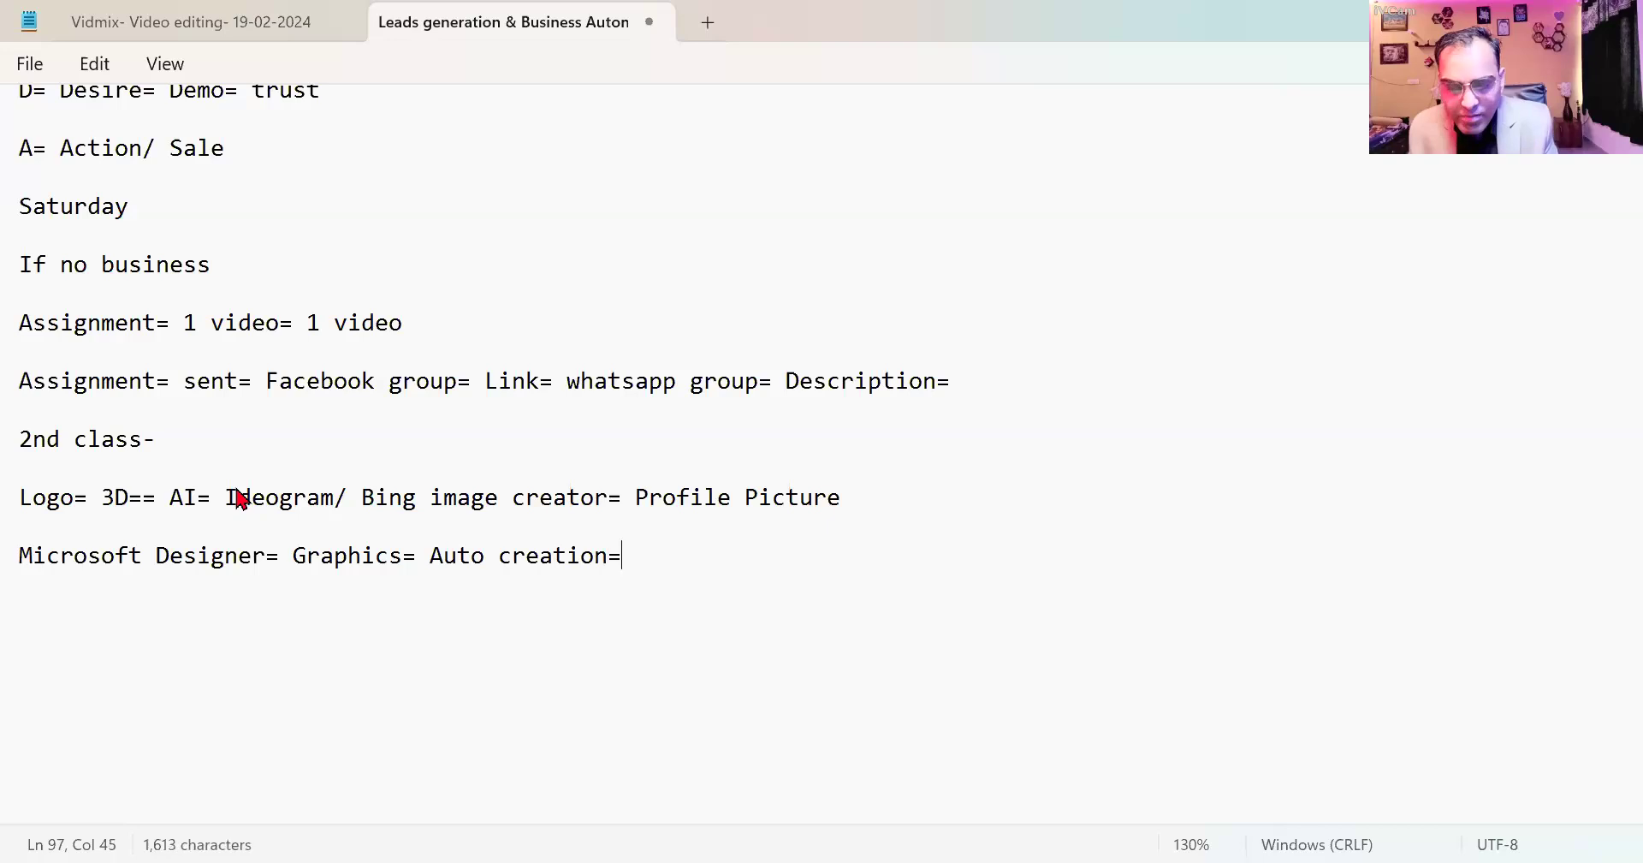
{"action": "type", "text": " custo"}
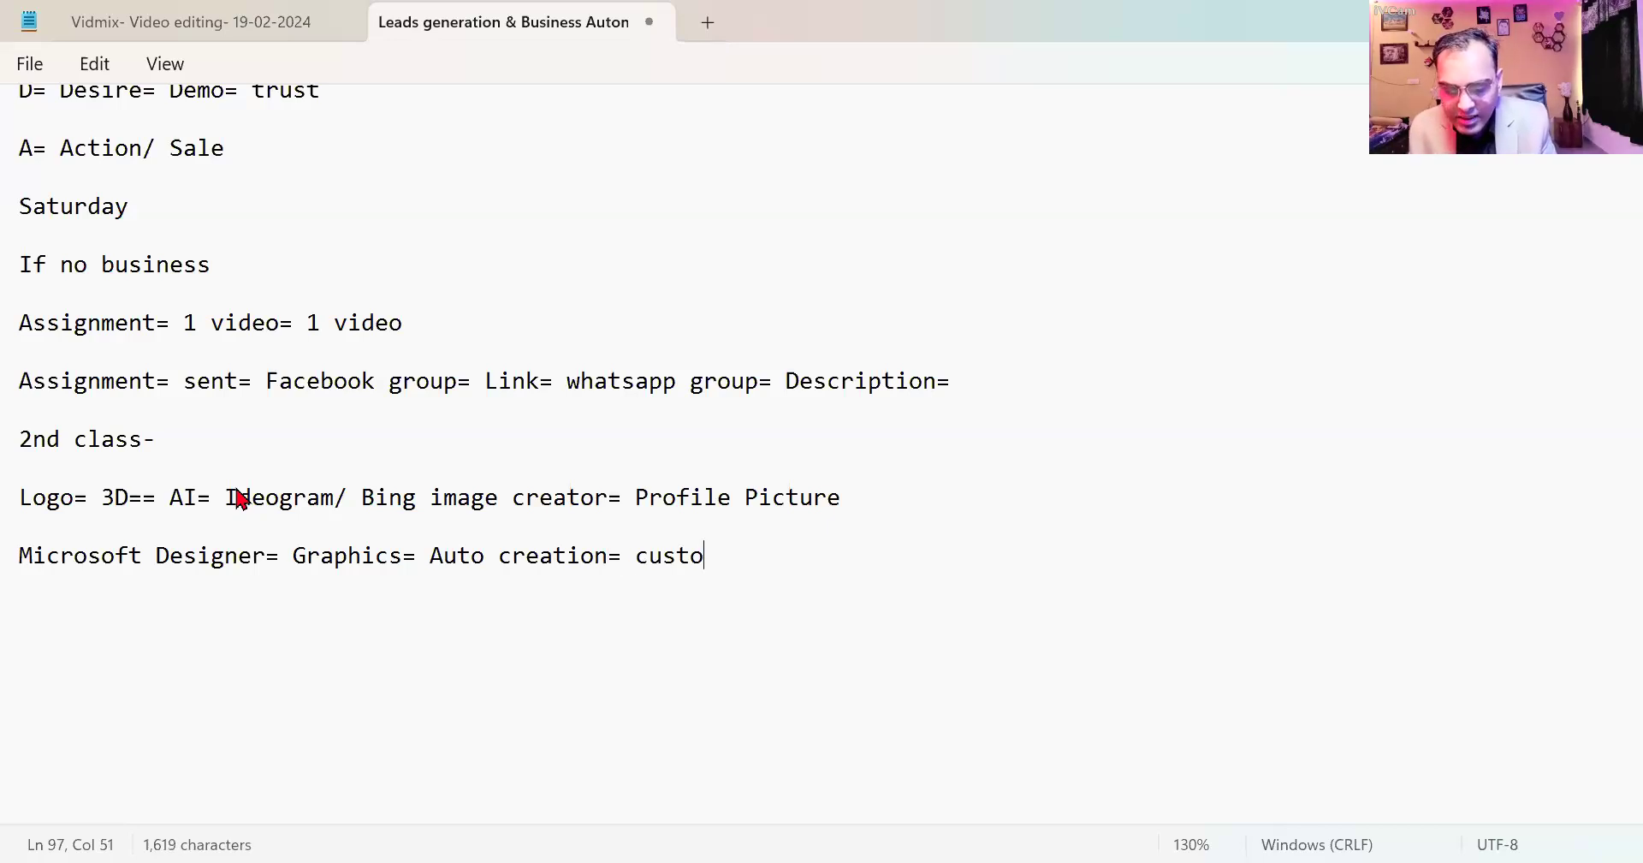
{"action": "type", "text": "m"}
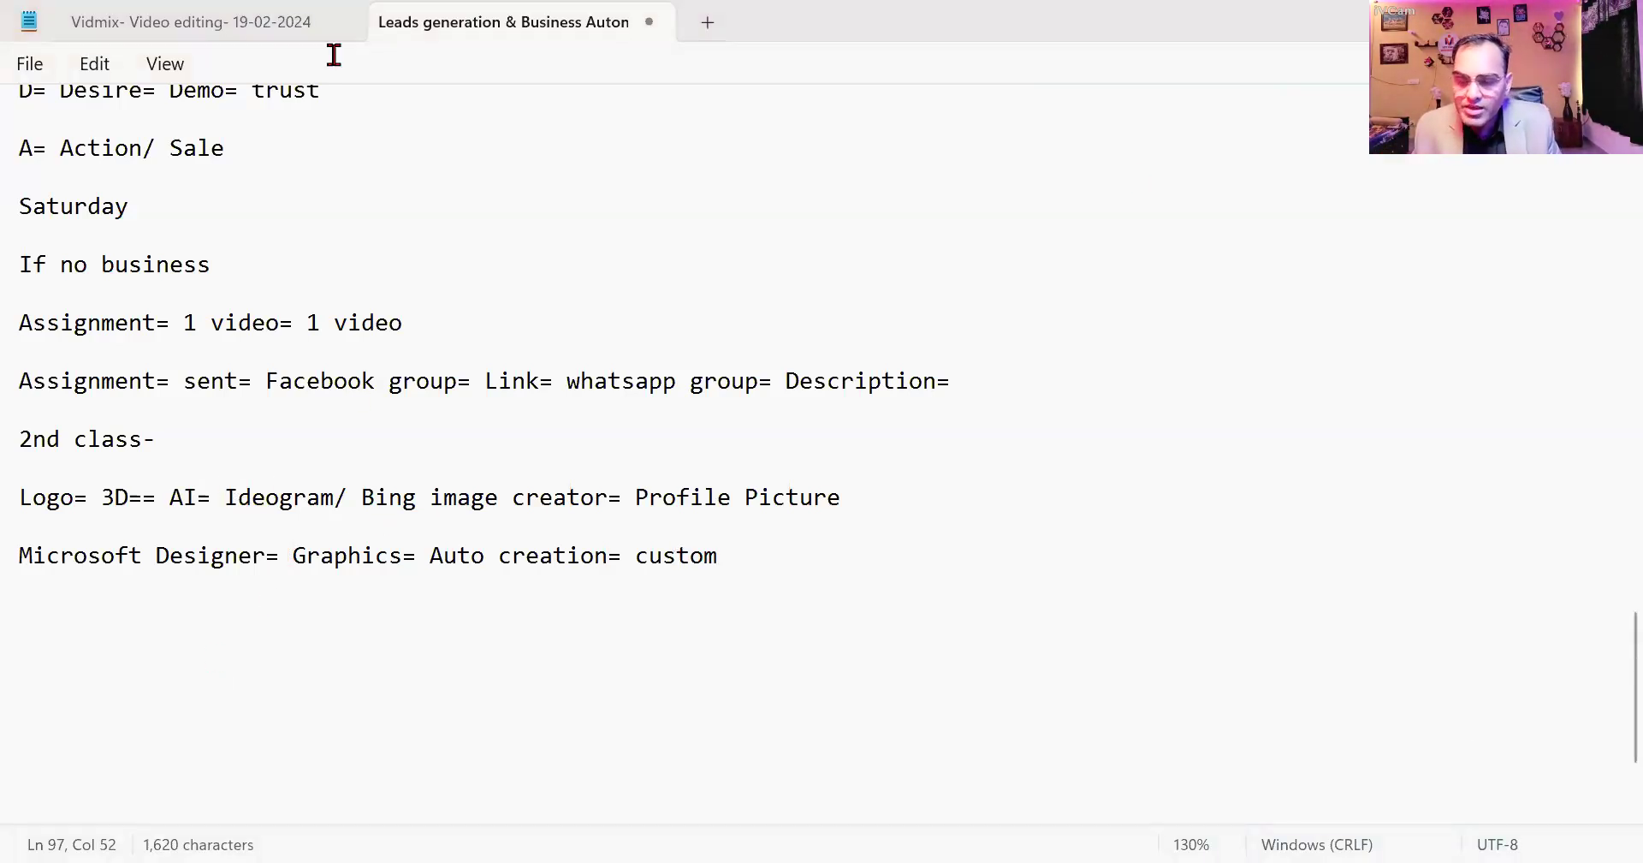
Search for ideogram in Edge, open the Ideogram site and bring up its prompt panel.
{"action": "key", "text": "alt+Tab"}
{"action": "type", "text": "id"}
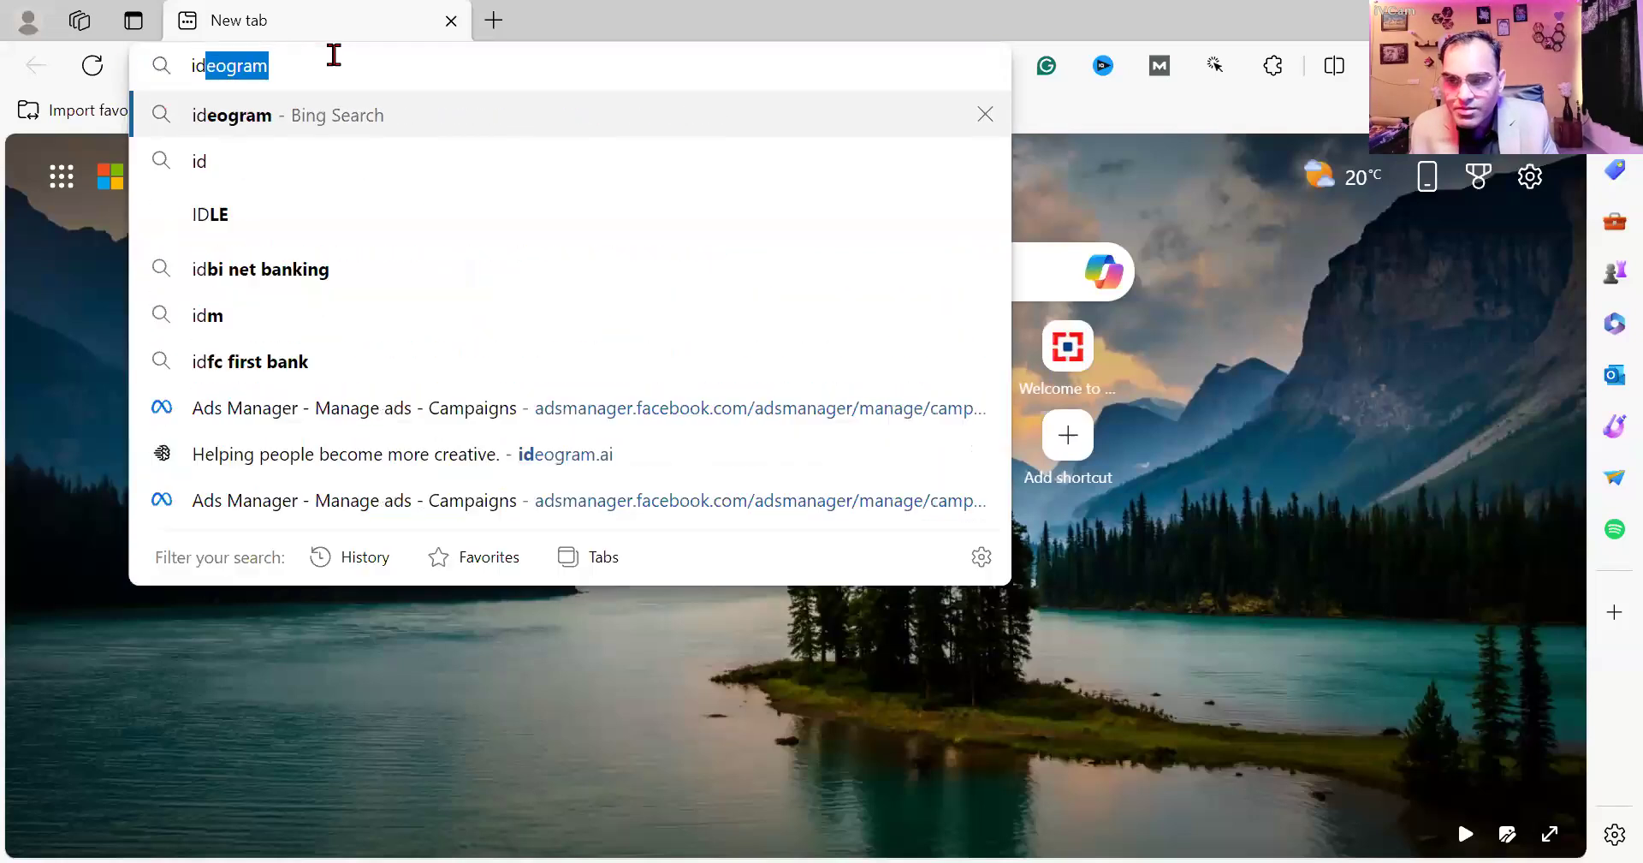
{"action": "key", "text": "Return"}
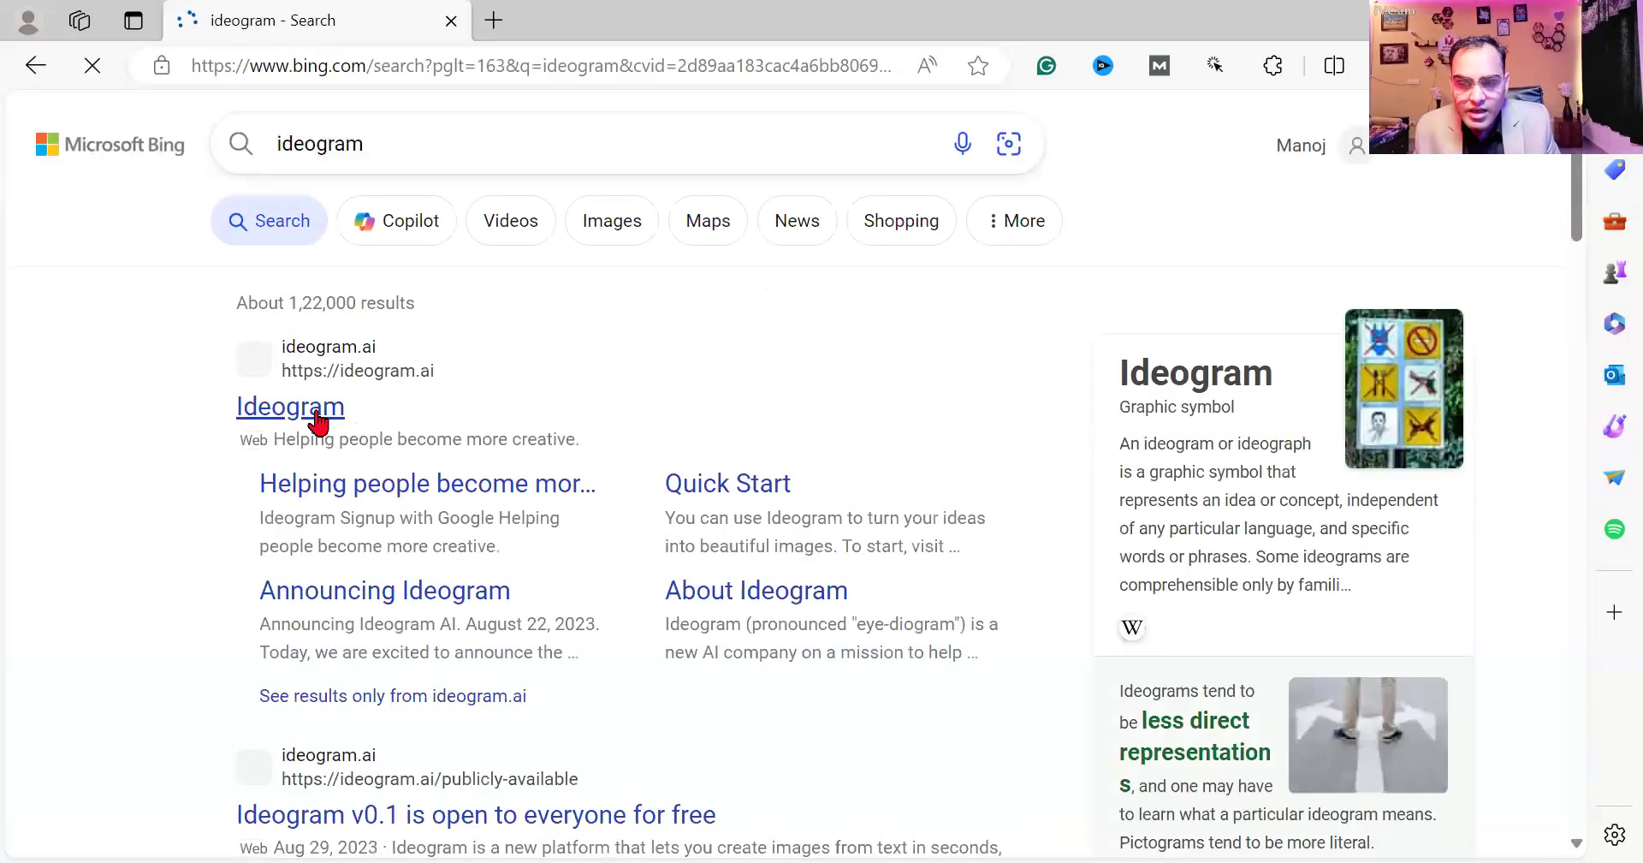
{"action": "left_click", "coordinate": [316, 410]}
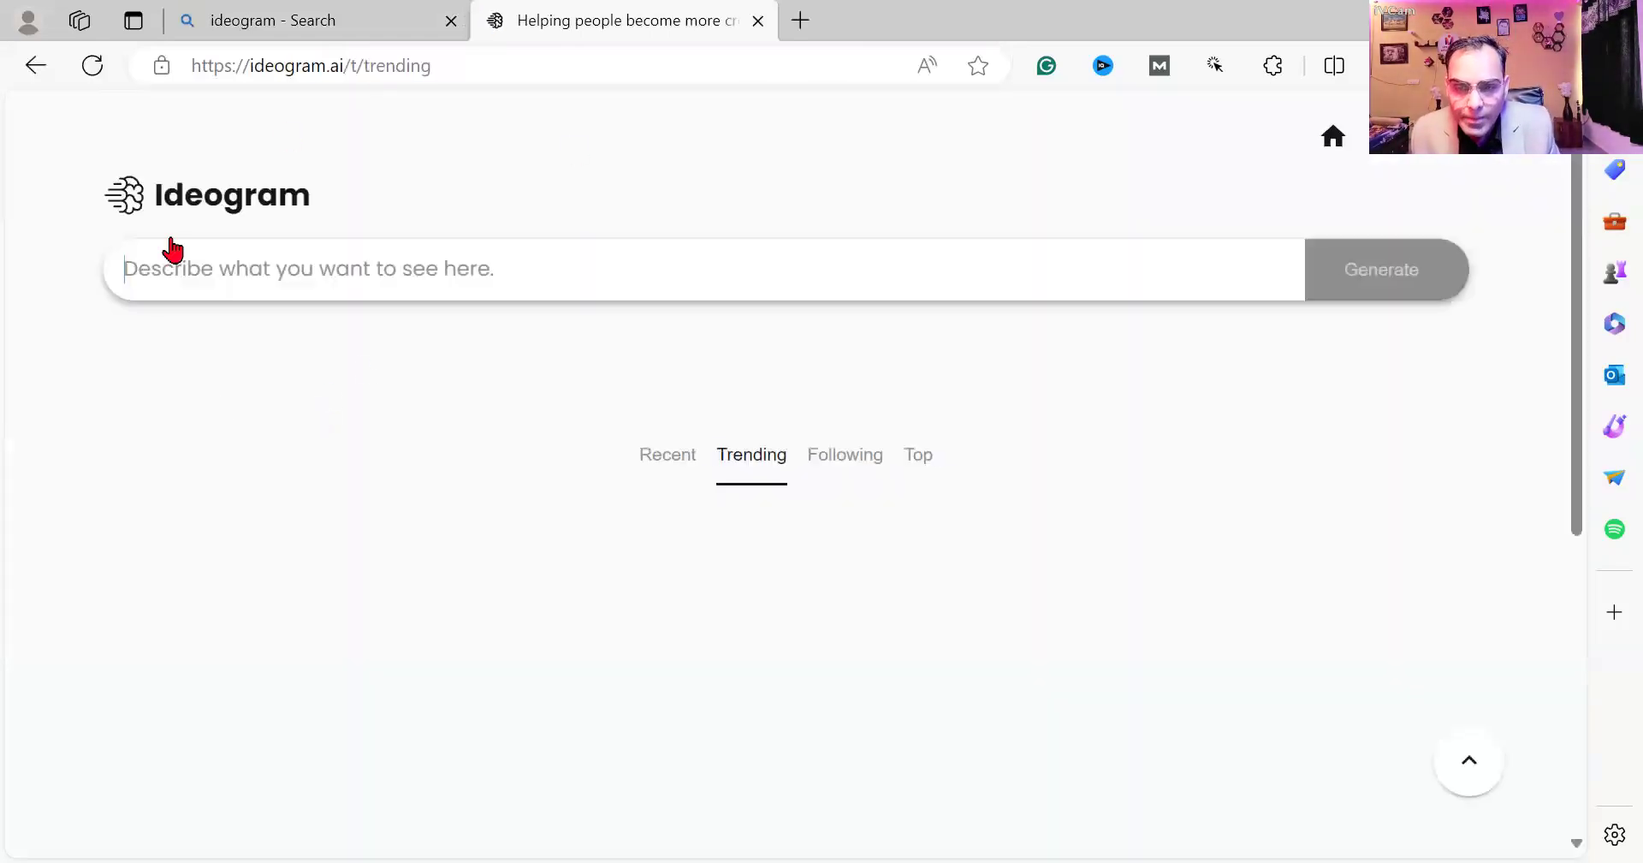
{"action": "left_click", "coordinate": [369, 271]}
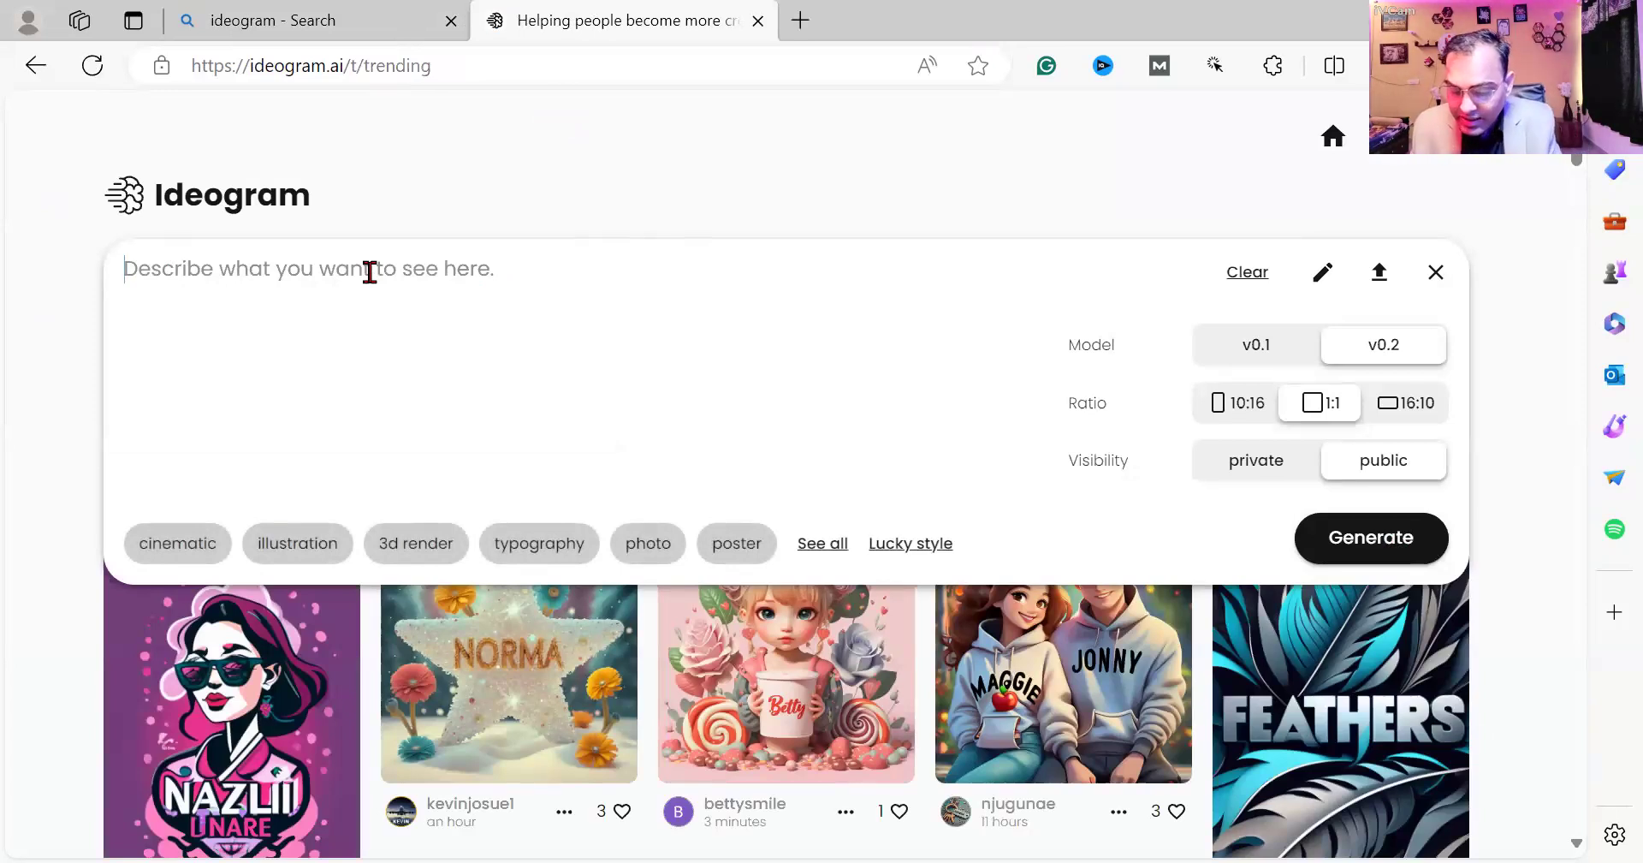
Write the prompt 'Create a 3D logo for my business "Manoj Tek Business Solution"' with the name quoted.
{"action": "type", "text": "Creae"}
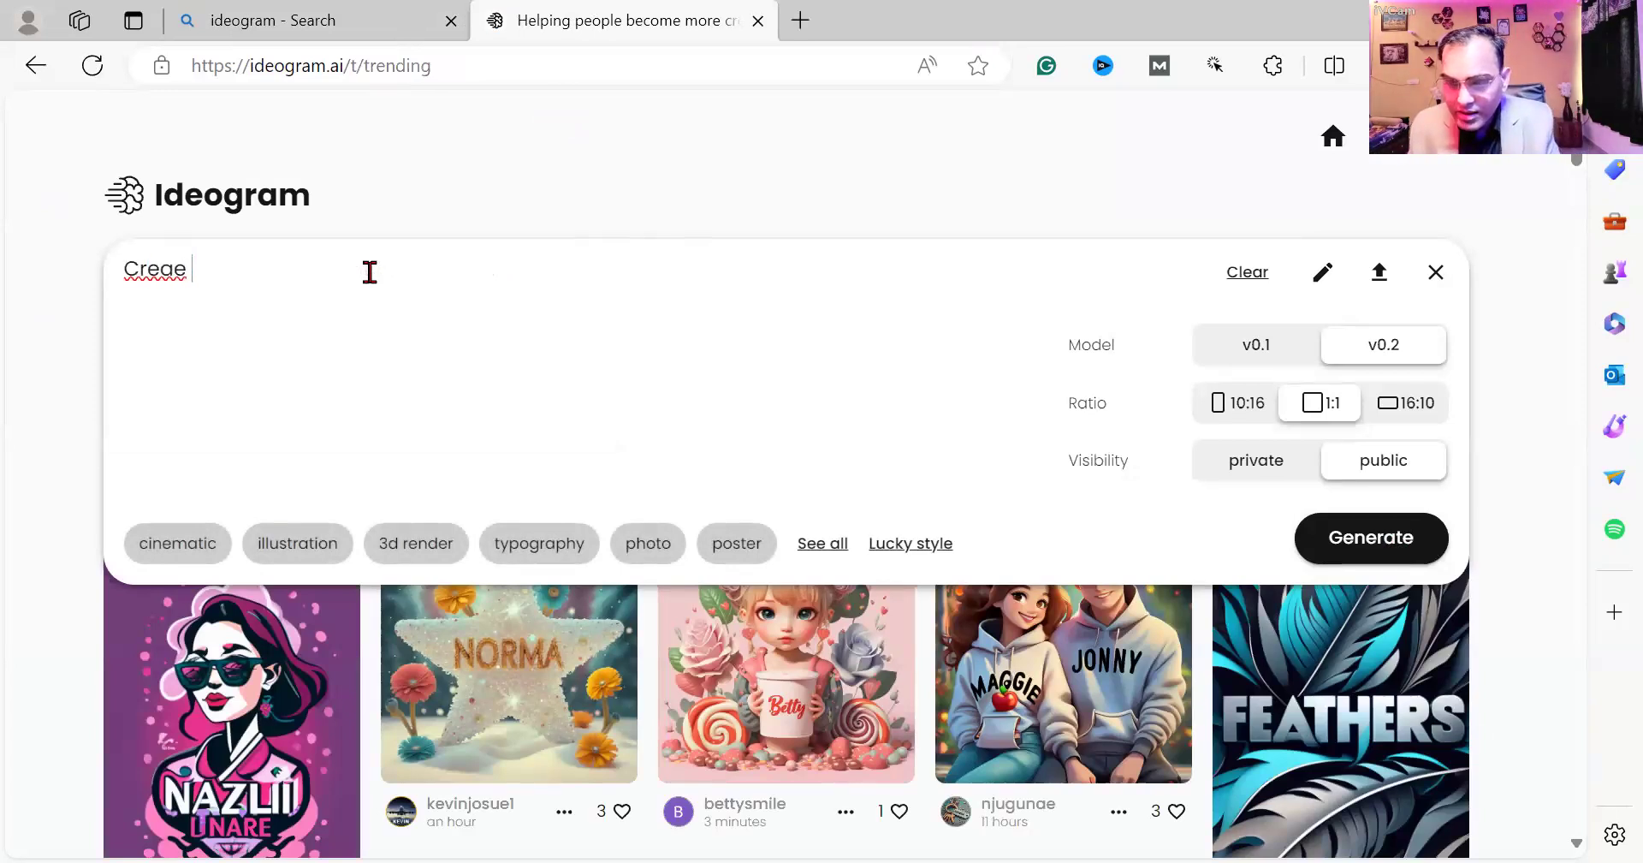
{"action": "key", "text": "BackSpace"}
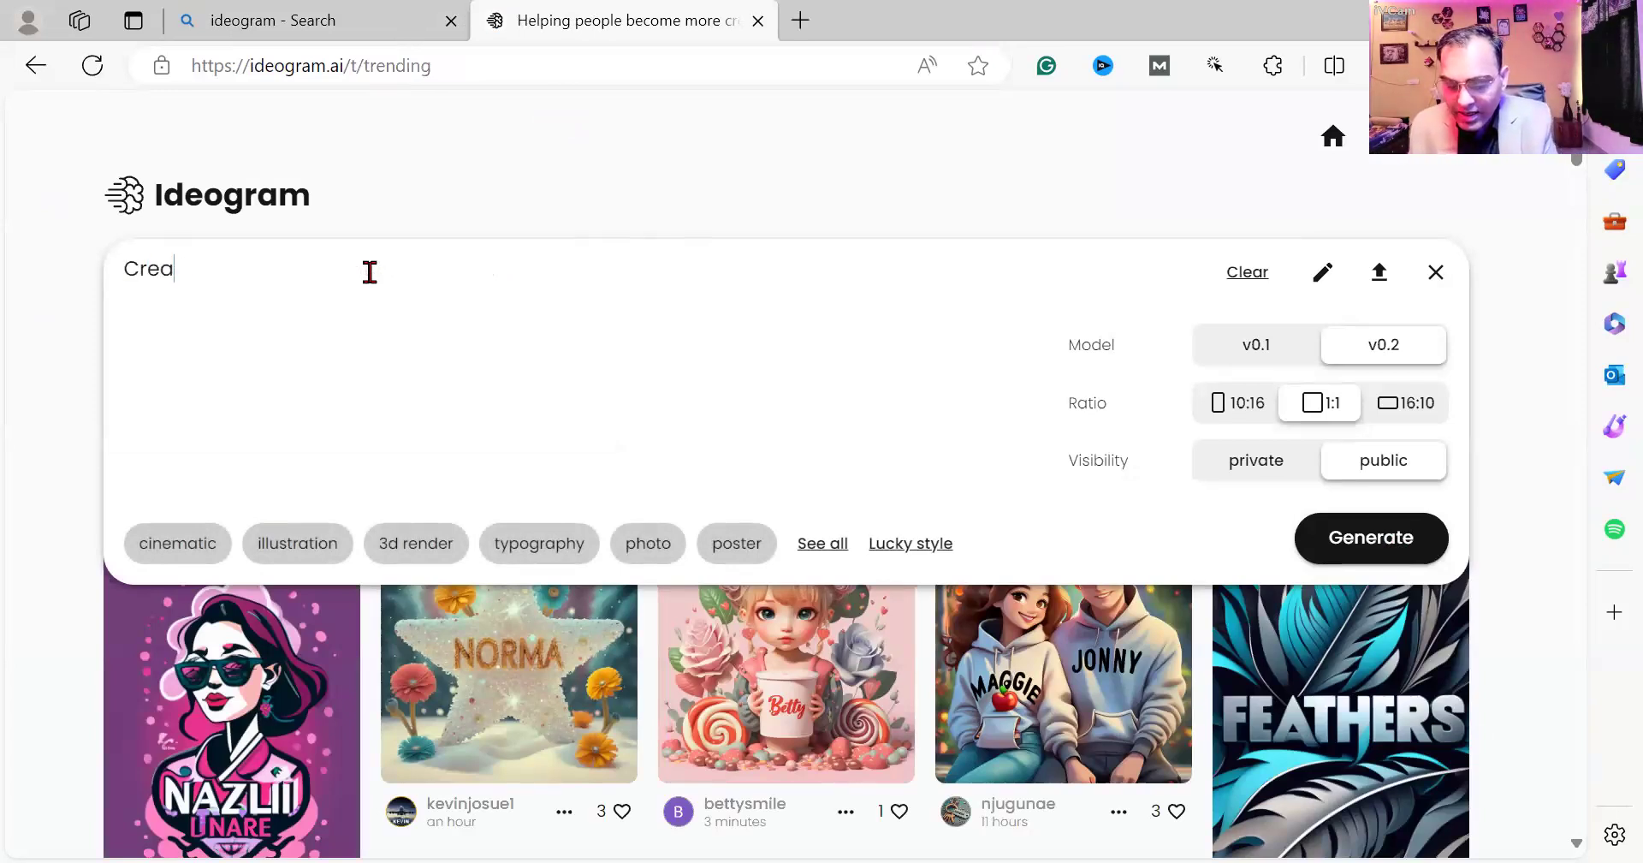
{"action": "type", "text": "te a 3D lo"}
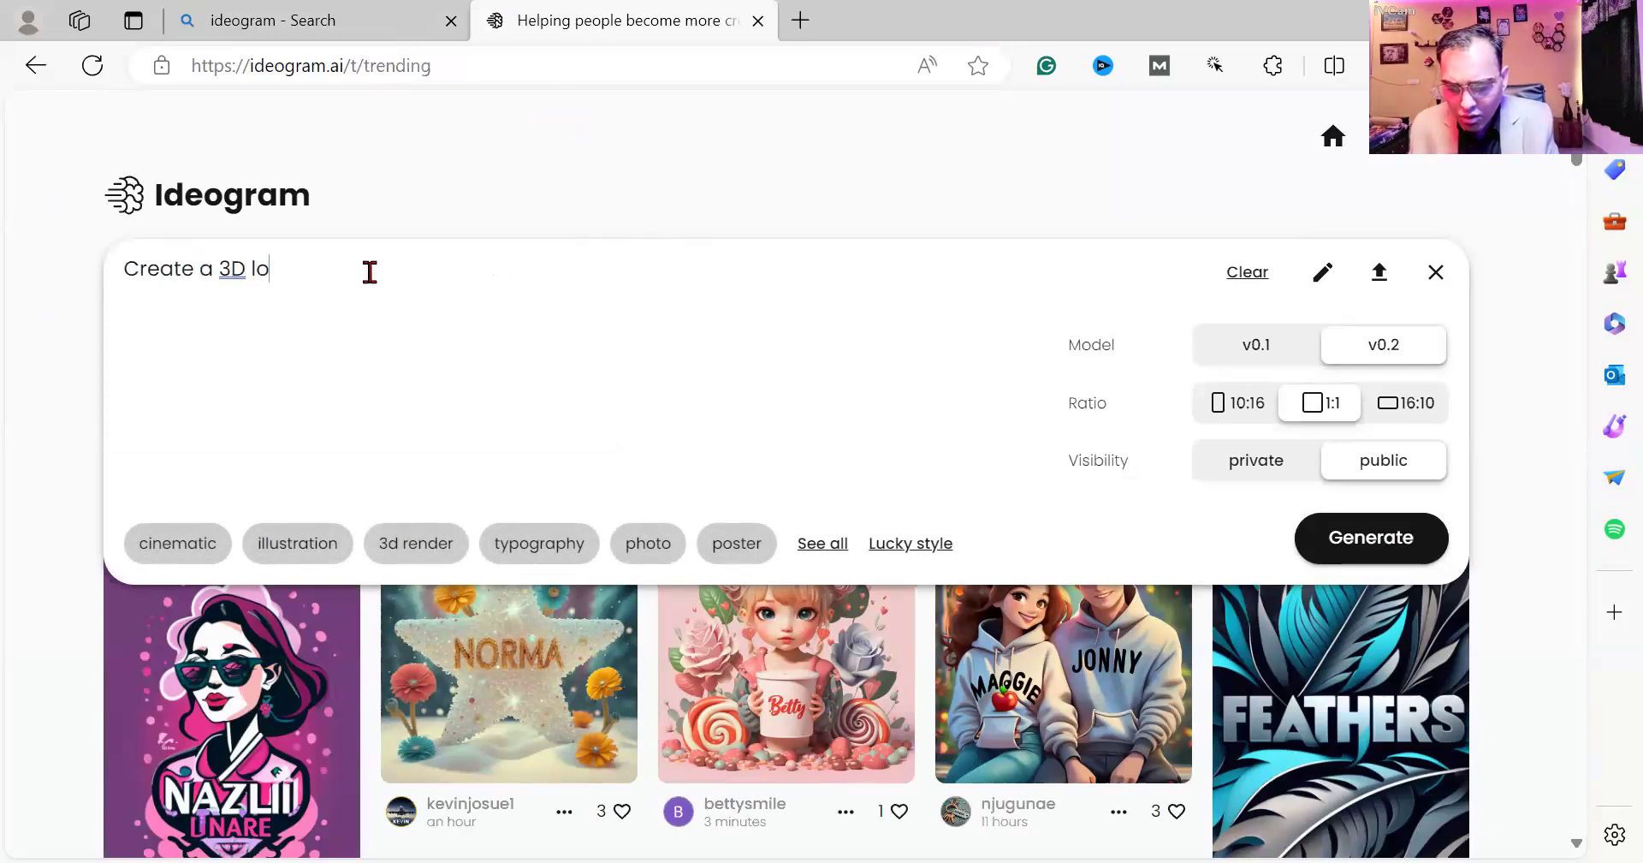
{"action": "type", "text": "g o fo"}
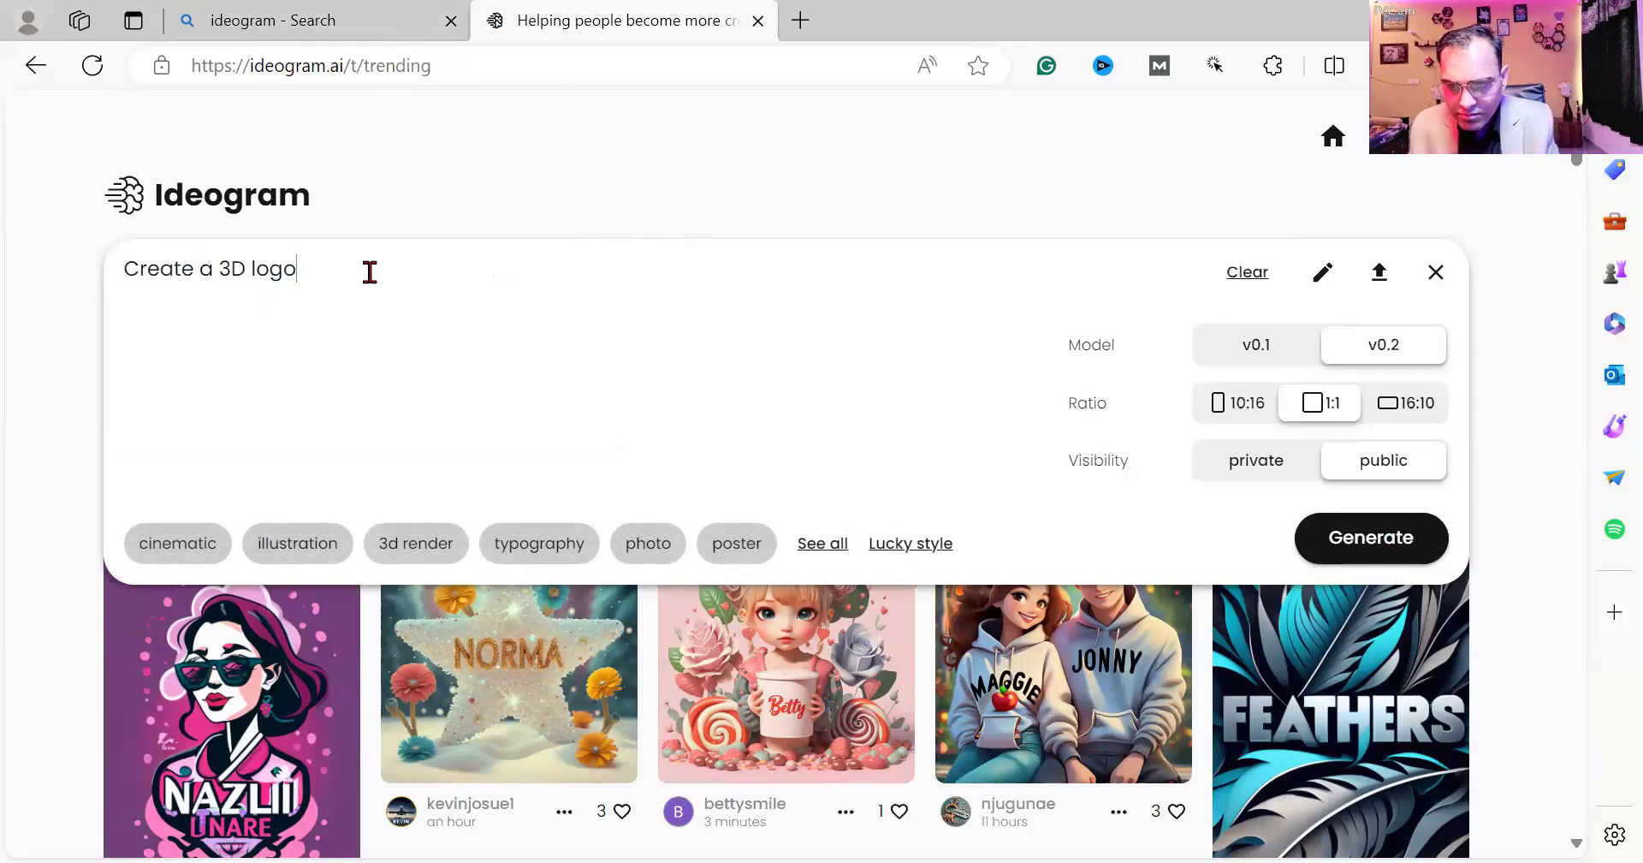
{"action": "type", "text": "r m"}
{"action": "key", "text": "BackSpace"}
{"action": "type", "text": "y busine"}
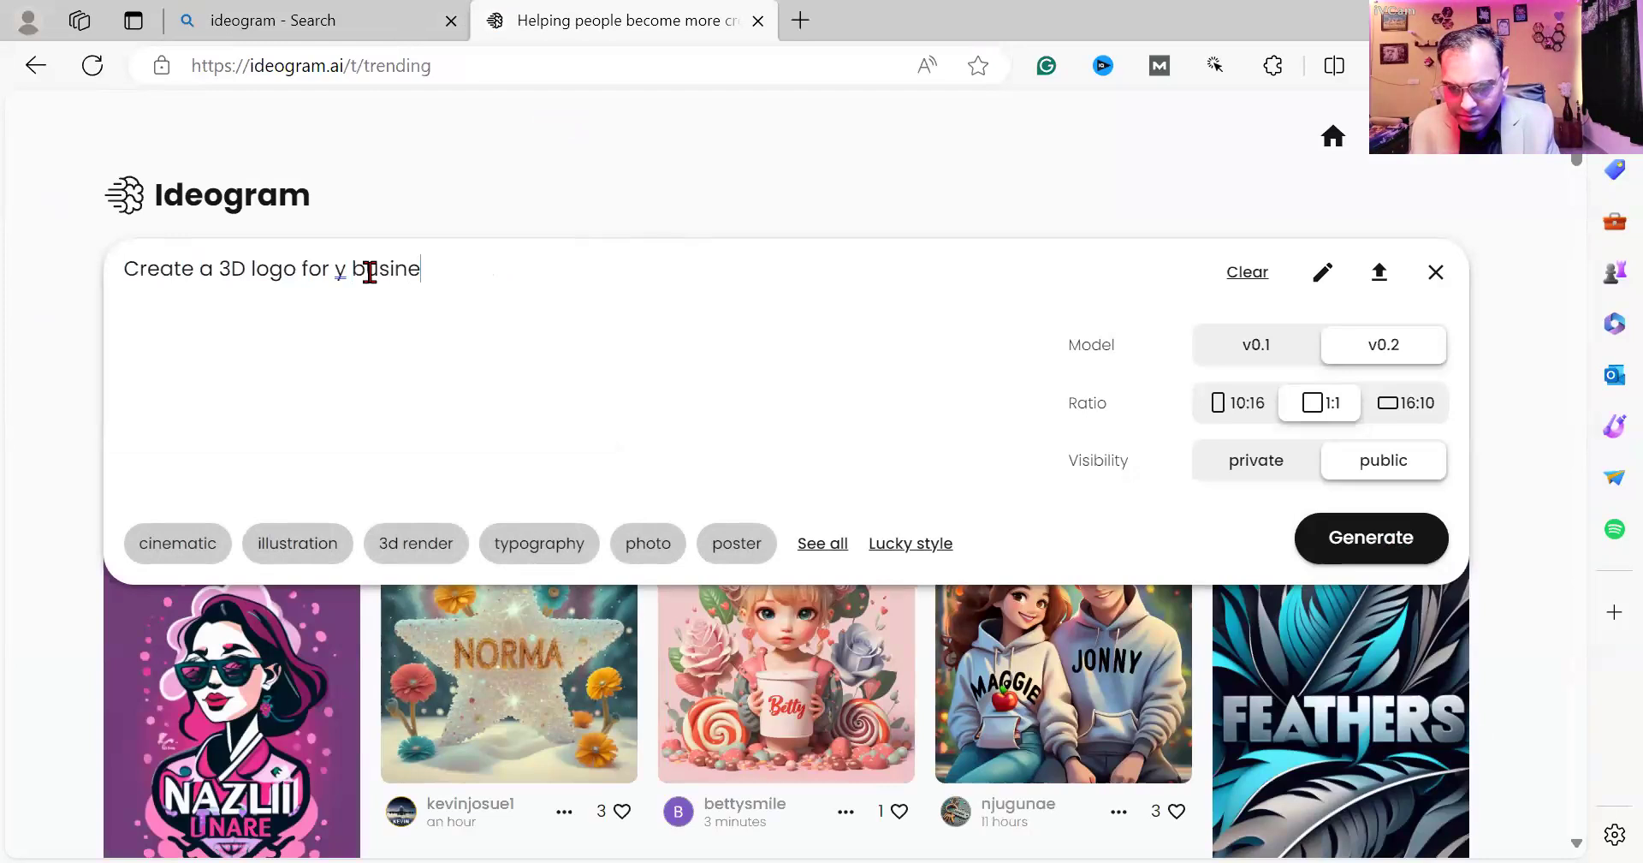
{"action": "type", "text": "ss Manoj"}
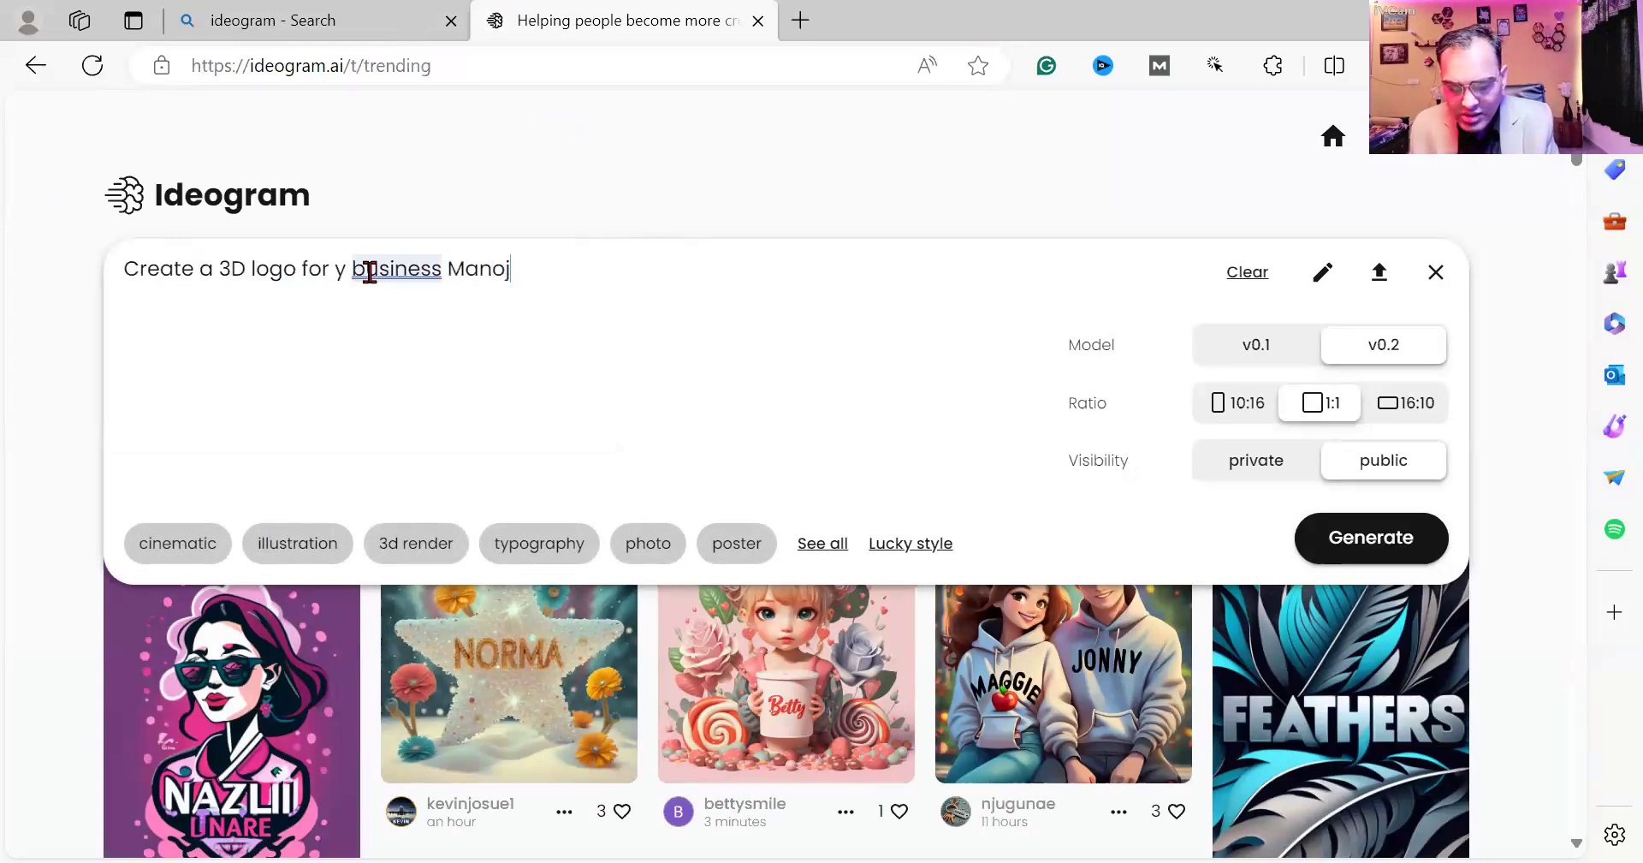
{"action": "type", "text": " Tek Busi"}
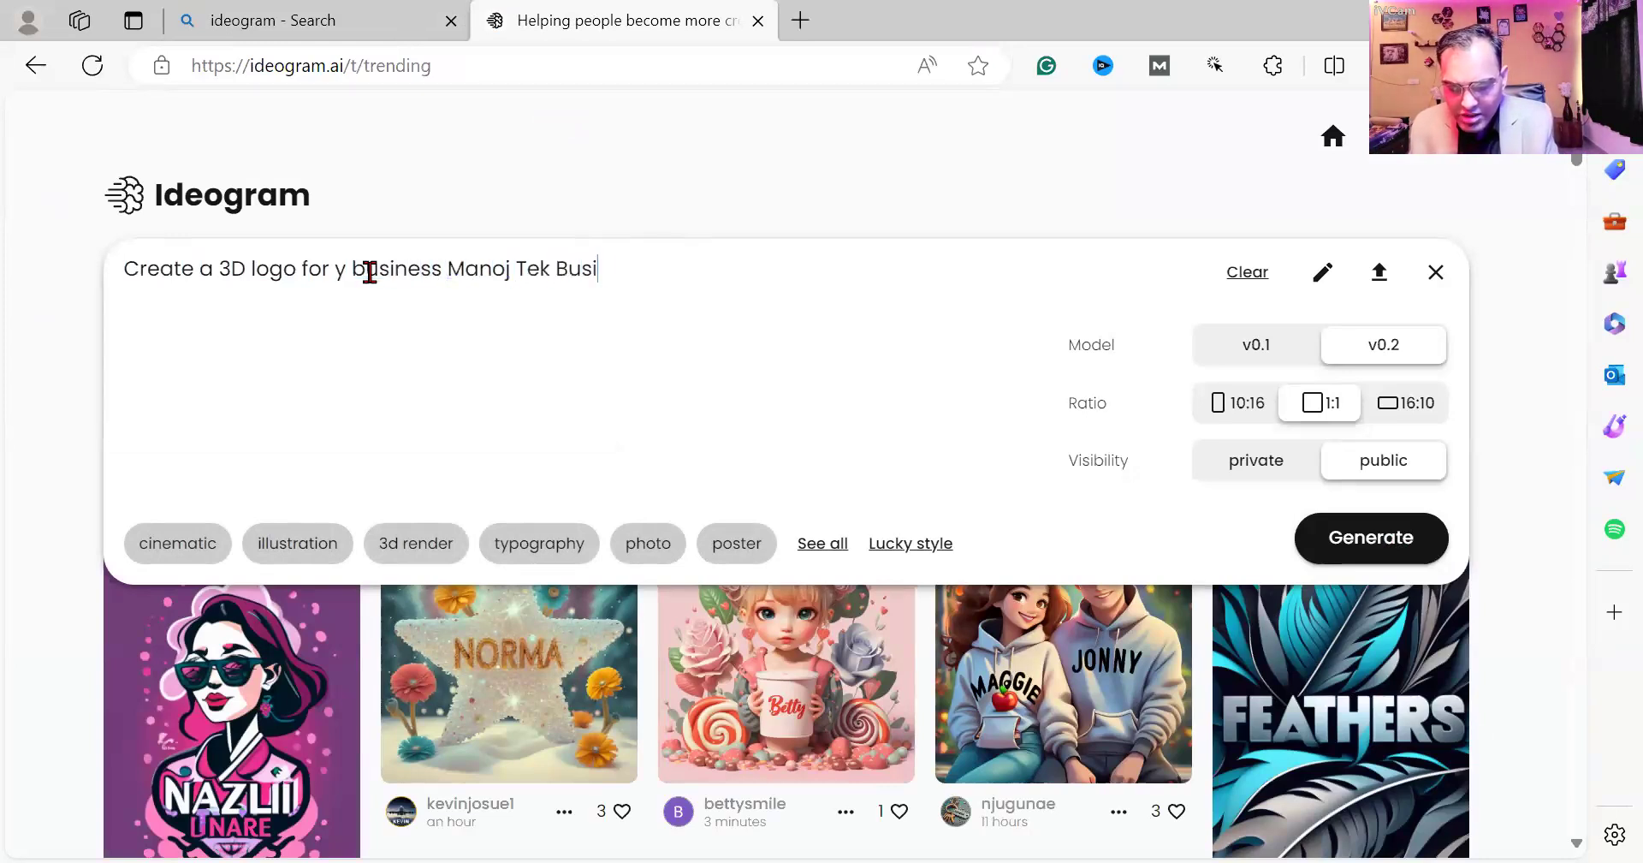
{"action": "type", "text": "ness Solu"}
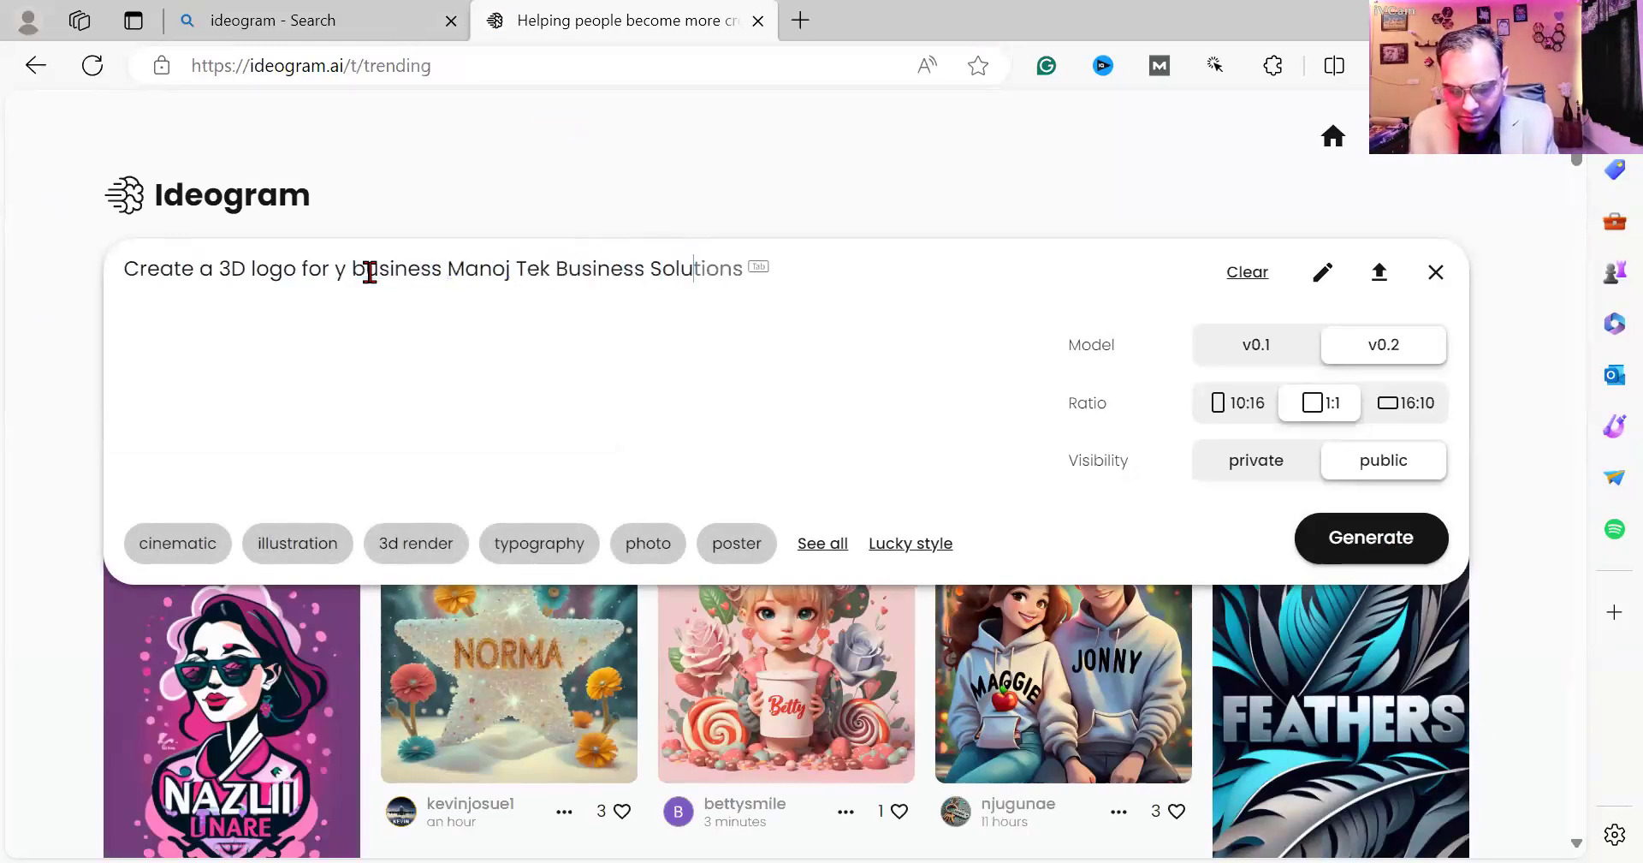
{"action": "type", "text": "tion\""}
{"action": "left_click", "coordinate": [449, 271]}
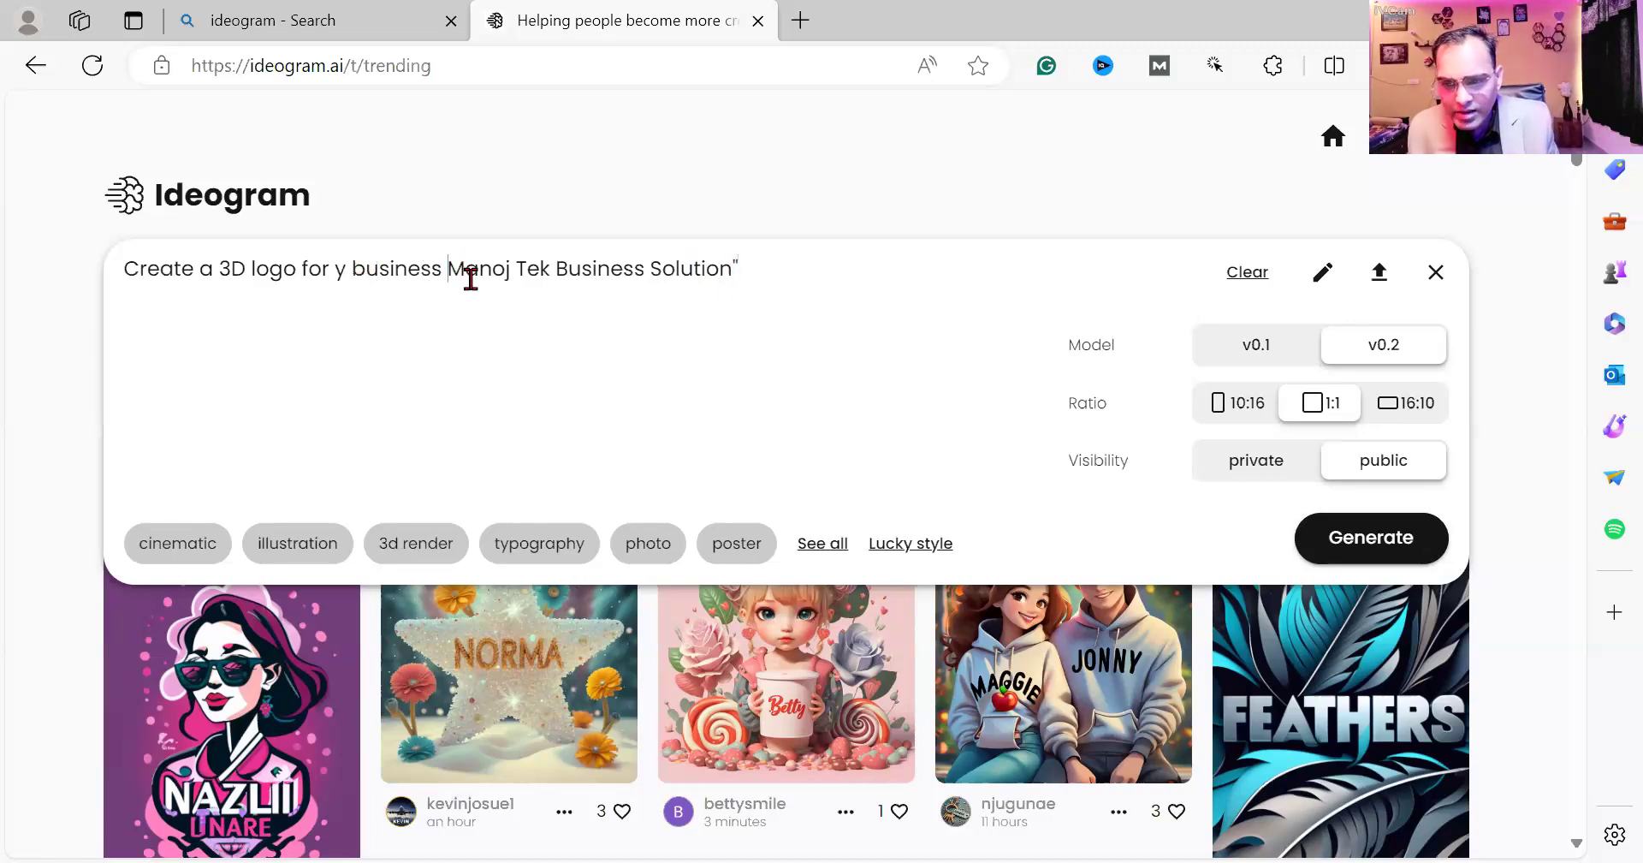
{"action": "type", "text": "\""}
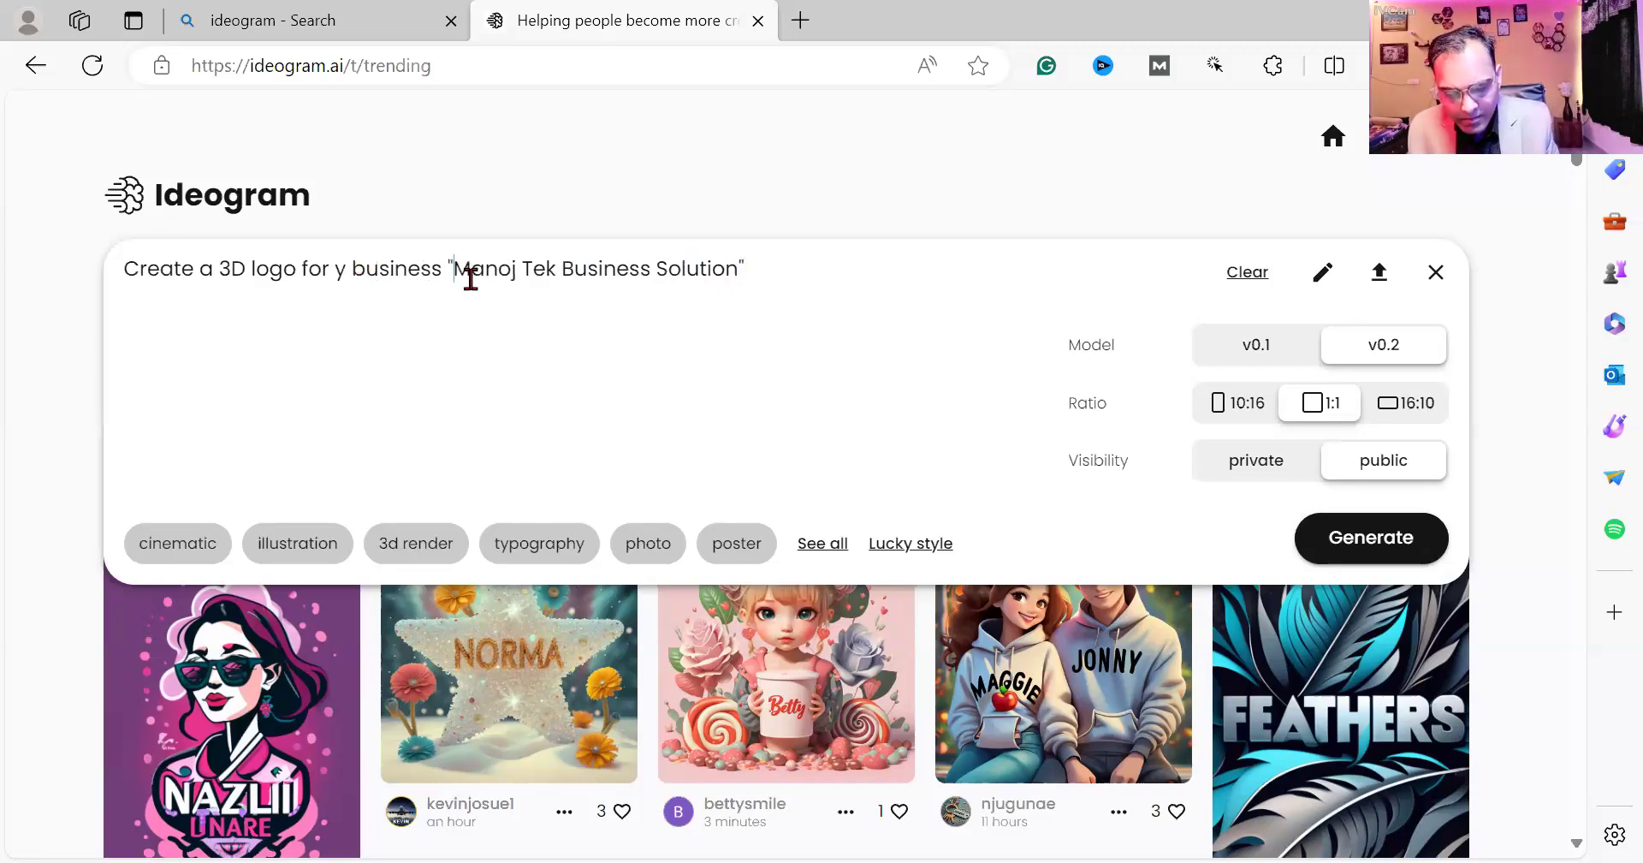
Append 'Don't misspelled name. logo should be on leather base' to the prompt.
{"action": "left_click", "coordinate": [763, 263]}
{"action": "type", "text": ". D"}
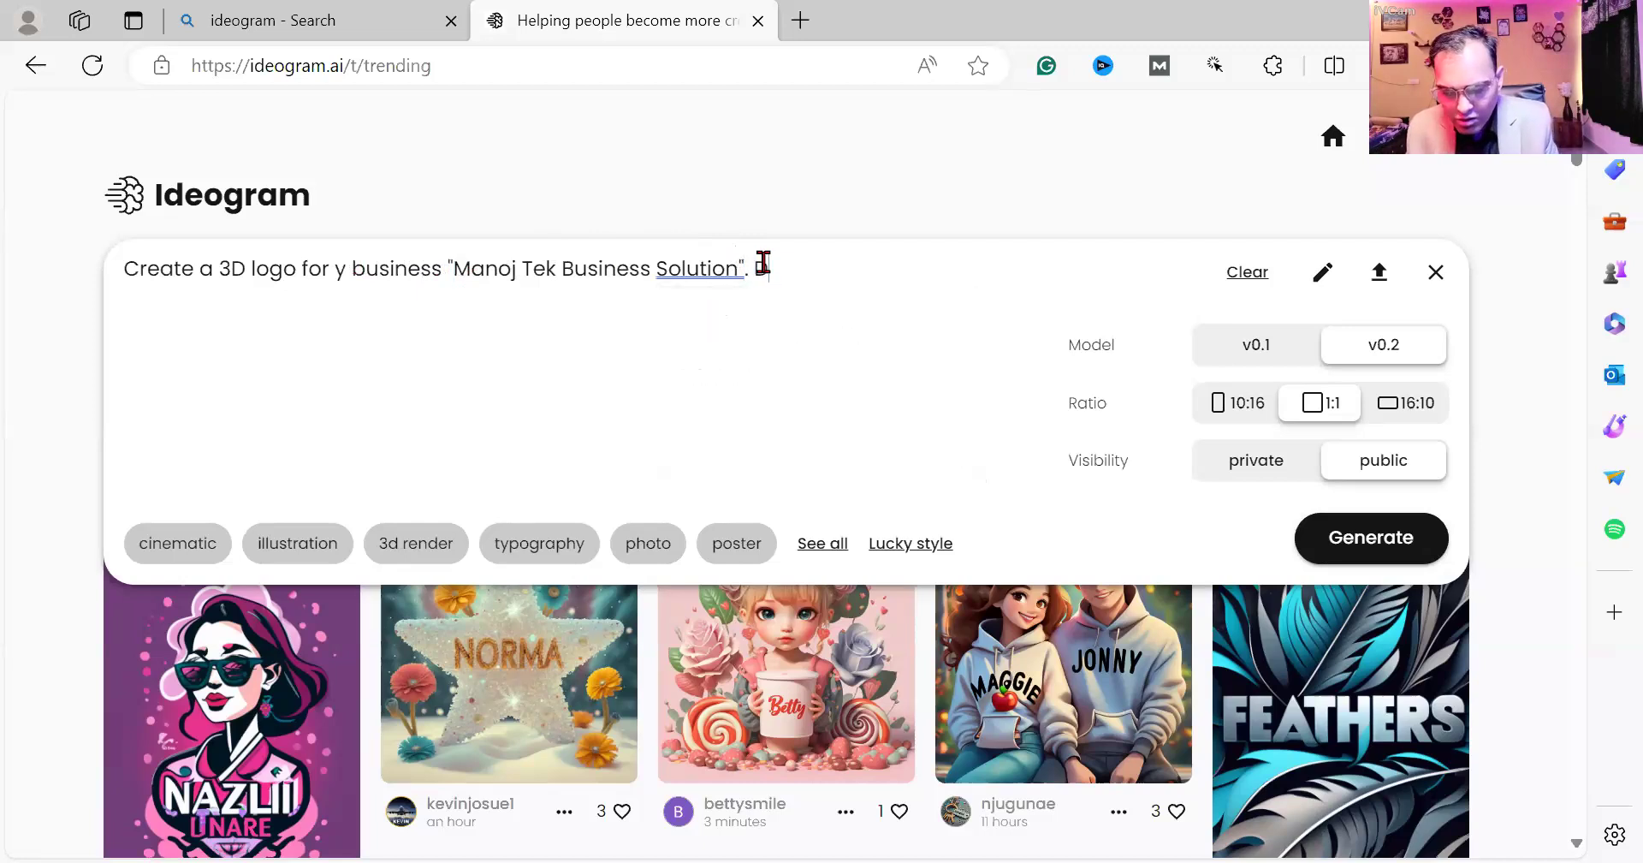
{"action": "type", "text": "ont mis"}
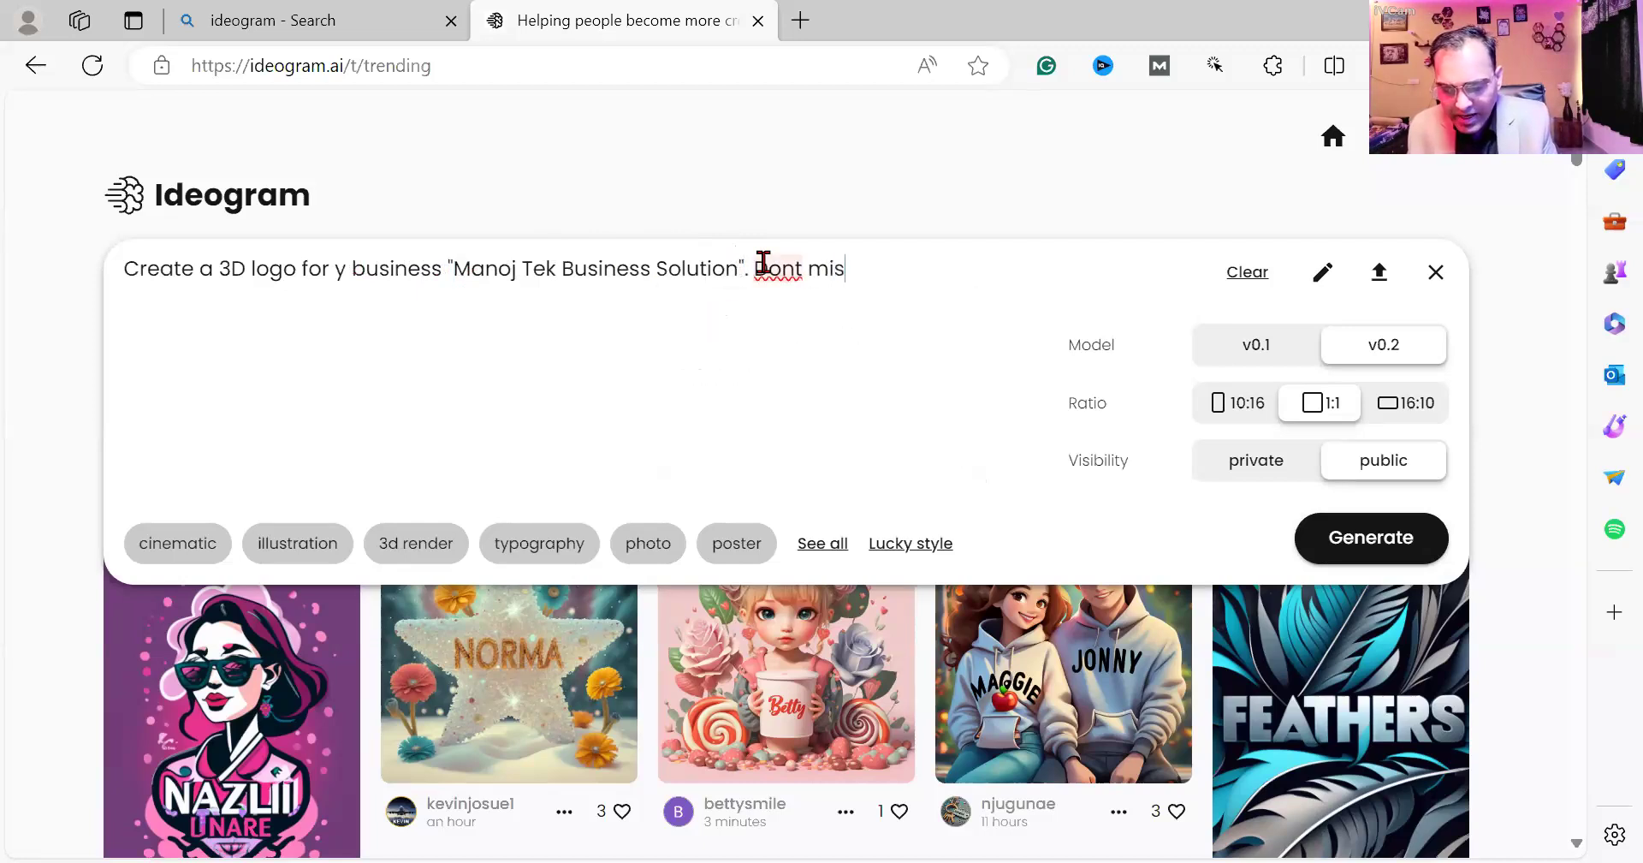
{"action": "type", "text": "spelled"}
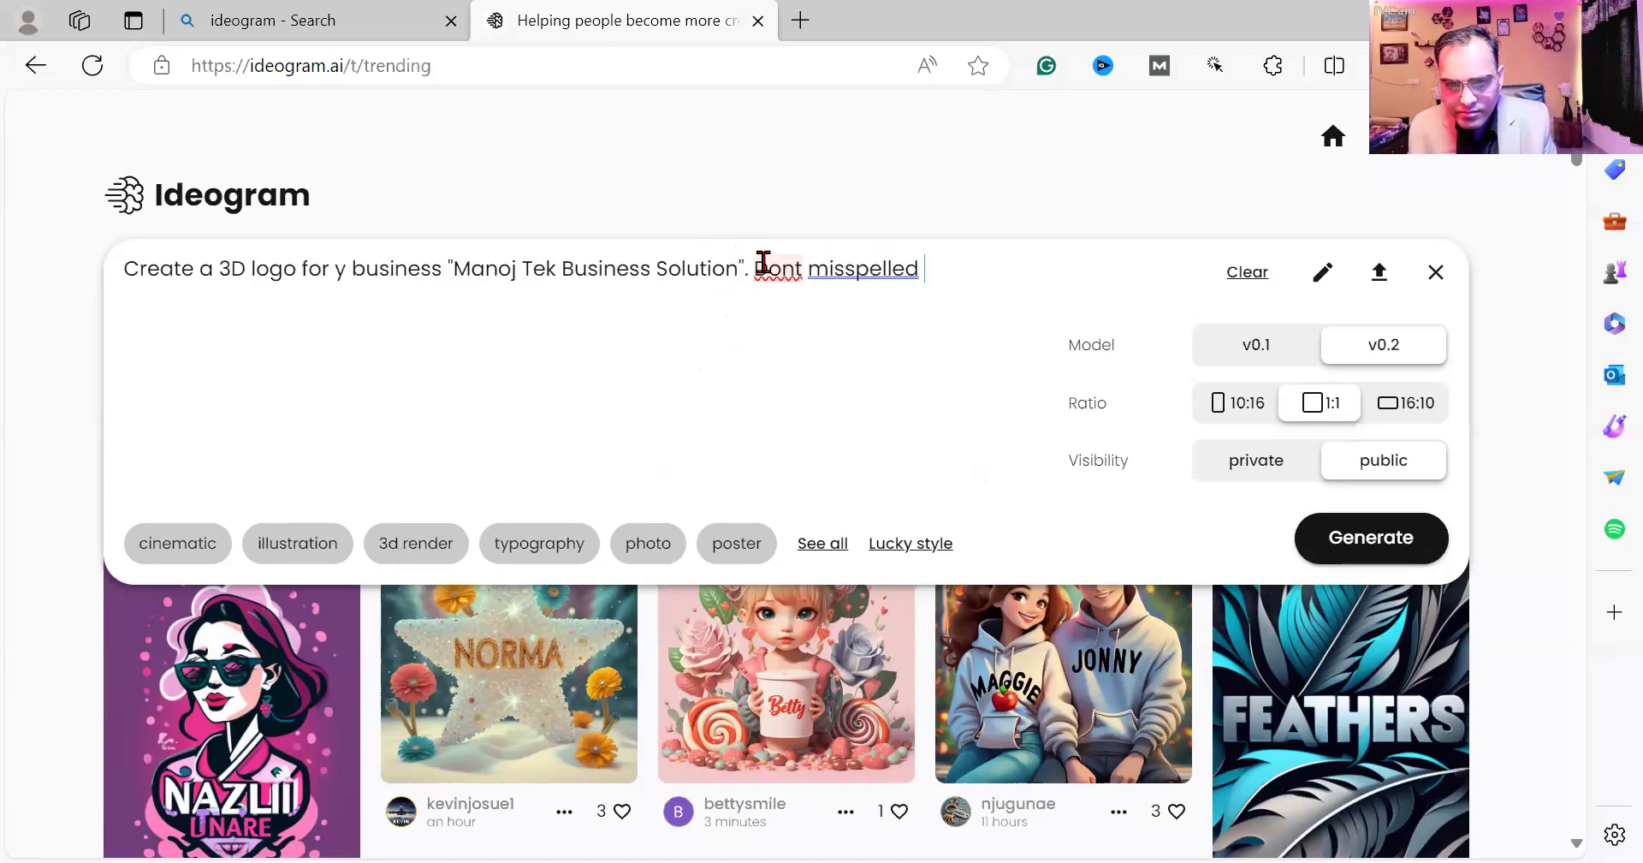
{"action": "type", "text": " name"}
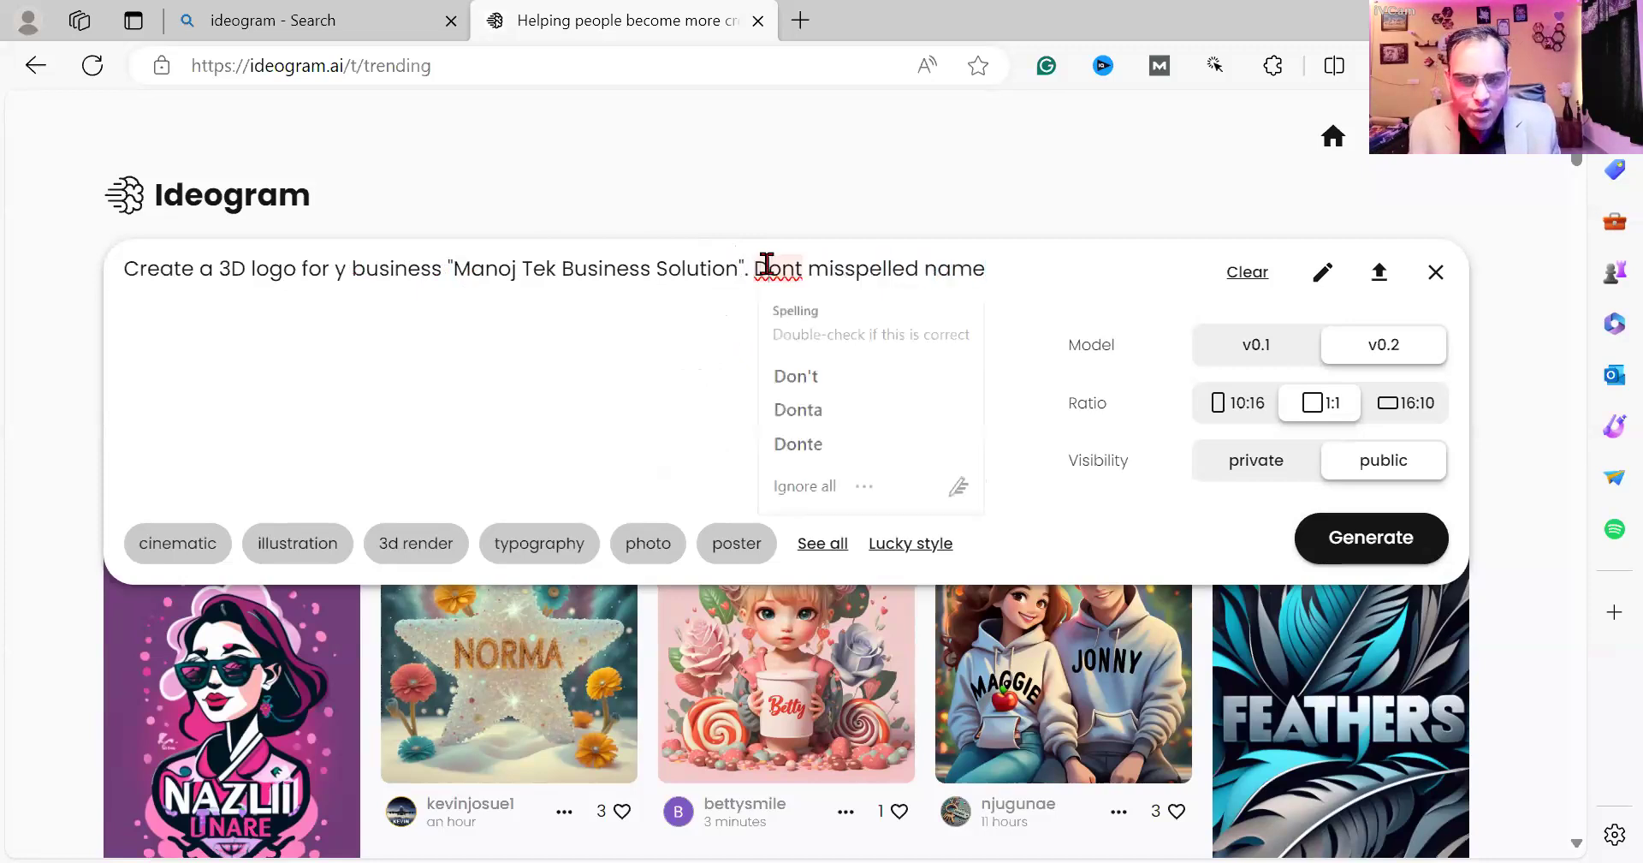
{"action": "left_click", "coordinate": [1003, 264]}
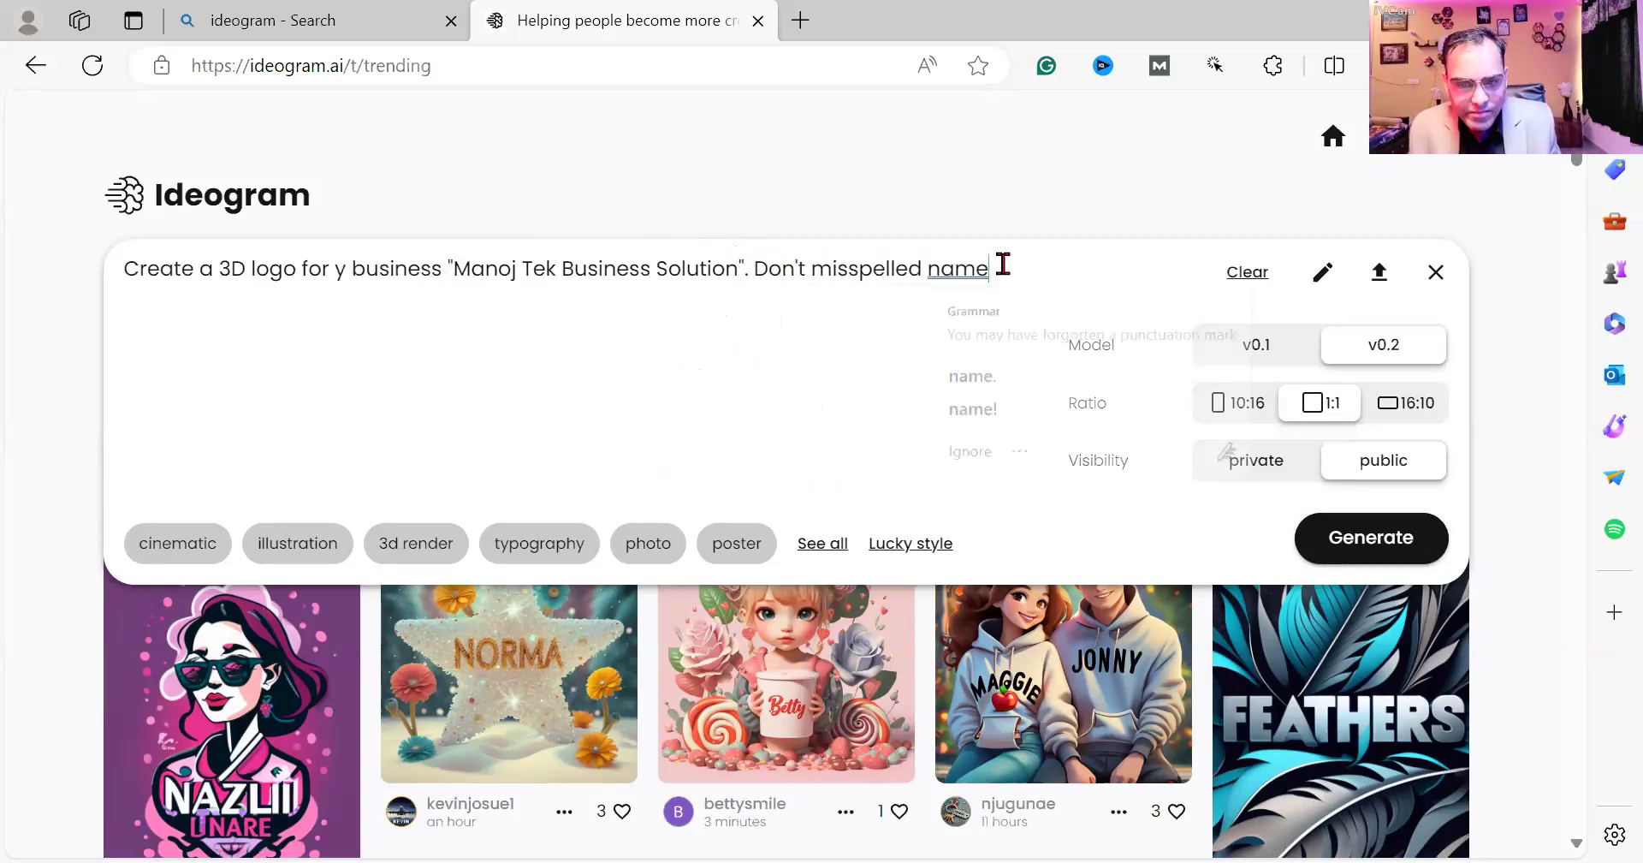
{"action": "type", "text": "."}
{"action": "type", "text": "logo"}
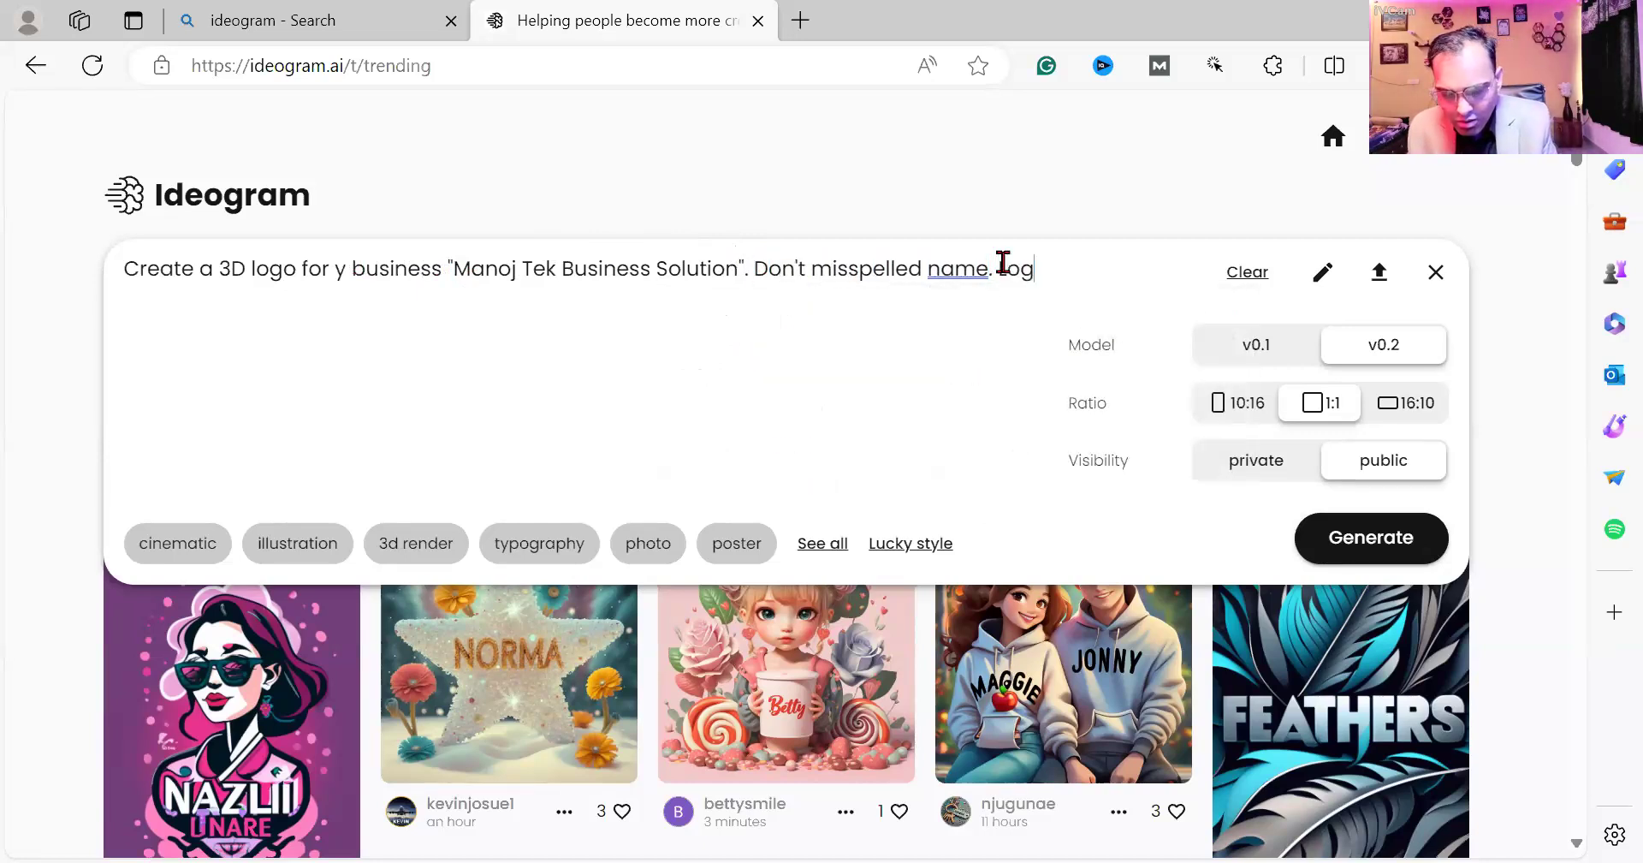
{"action": "type", "text": " should "}
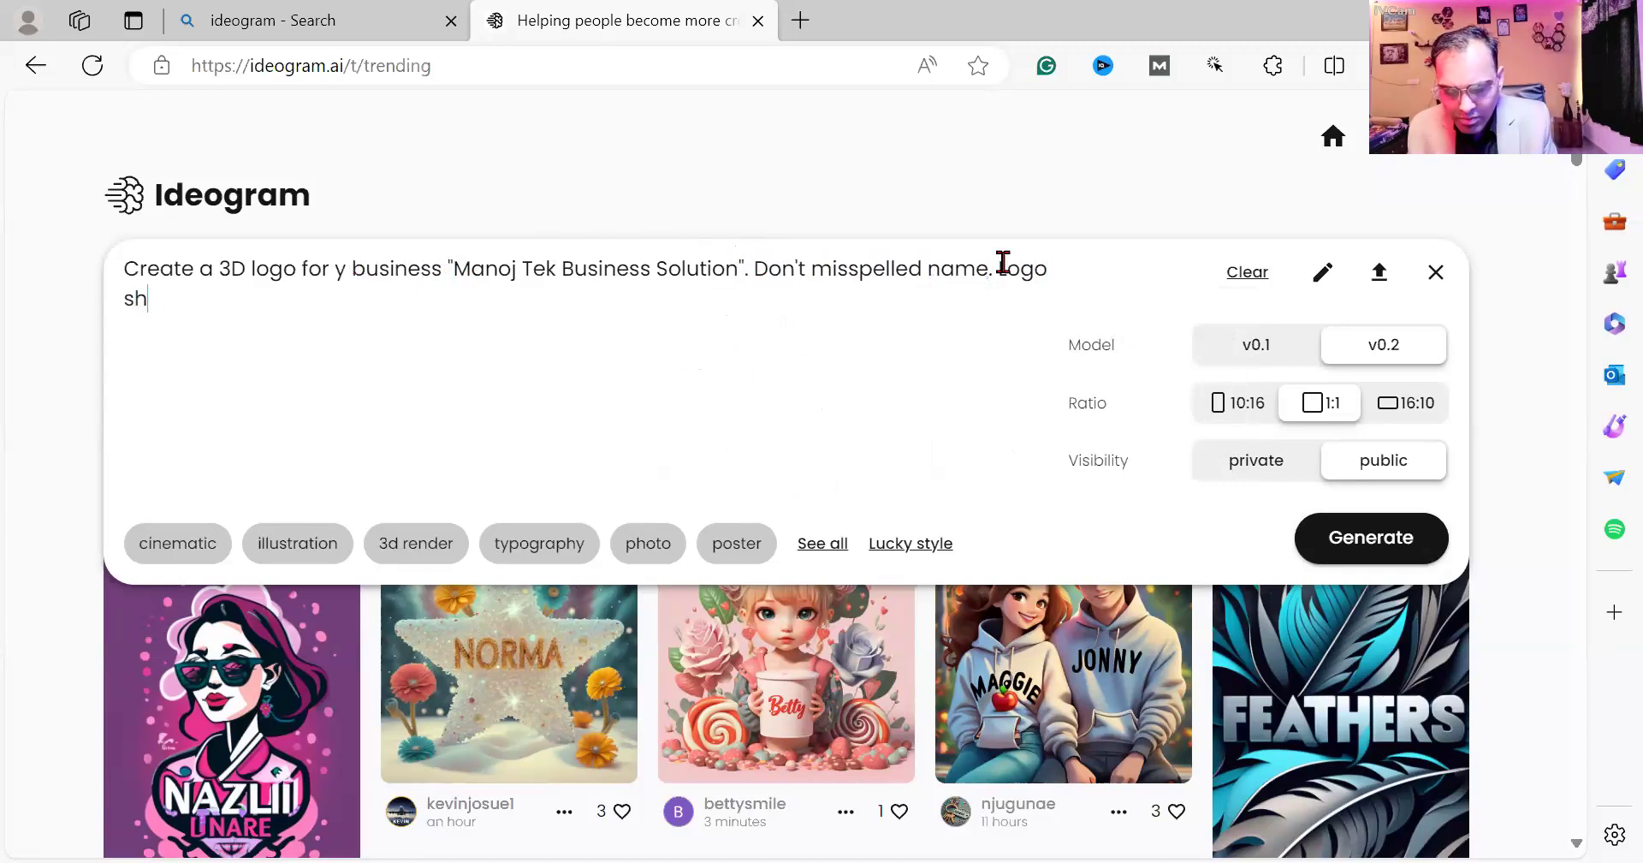
{"action": "type", "text": "be"}
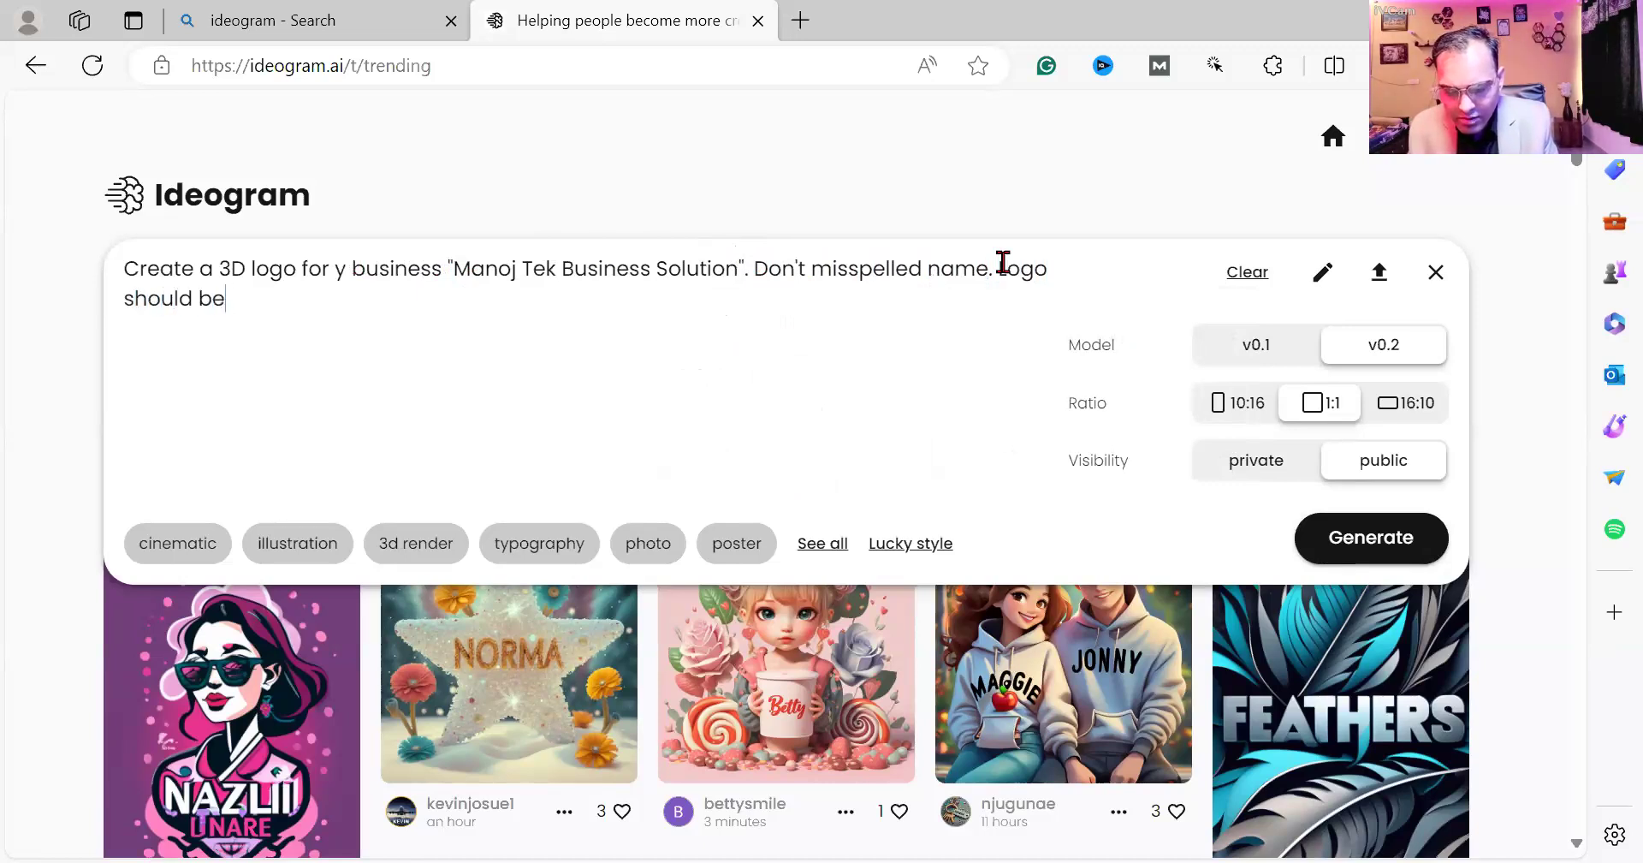
{"action": "type", "text": " on leat"}
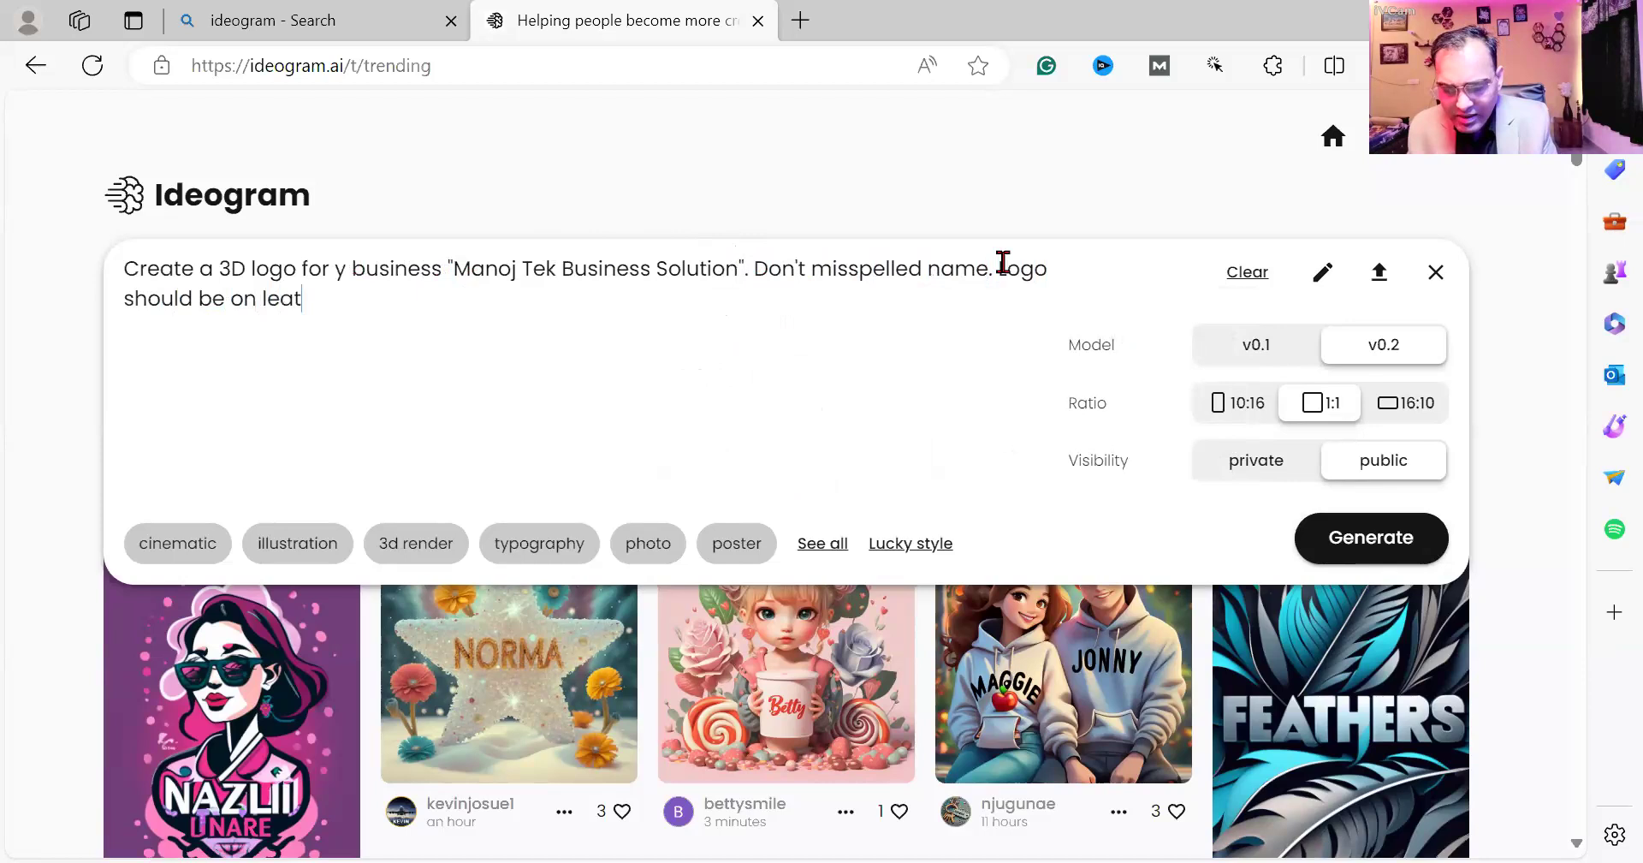
{"action": "type", "text": "her base"}
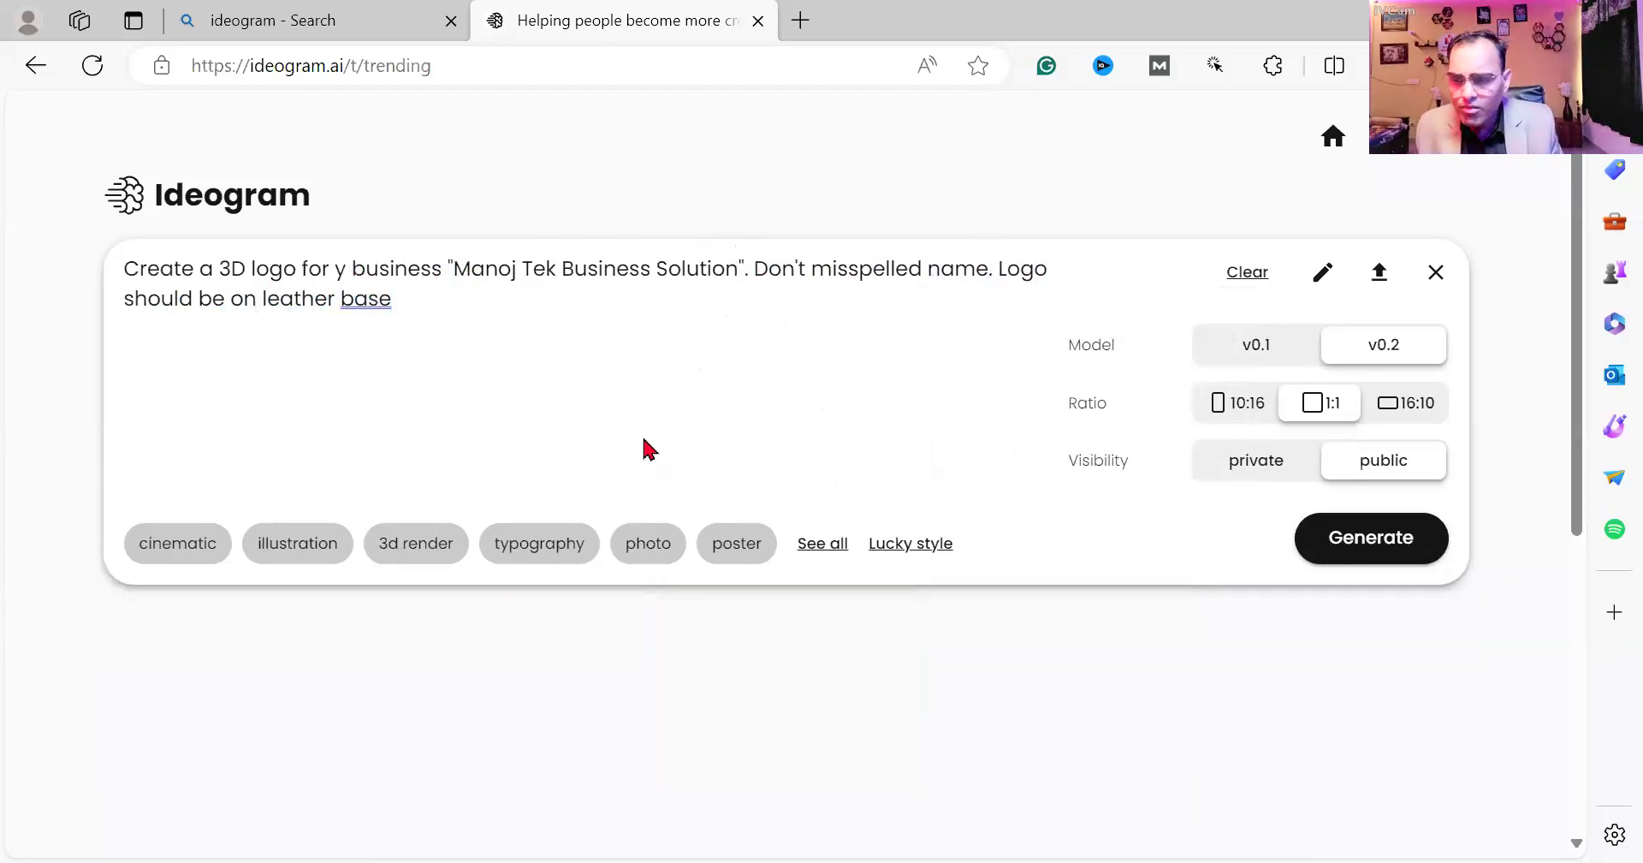
Add the illustration, 3d render and architecture styles to the prompt.
{"action": "left_click", "coordinate": [280, 543]}
{"action": "left_click", "coordinate": [423, 512]}
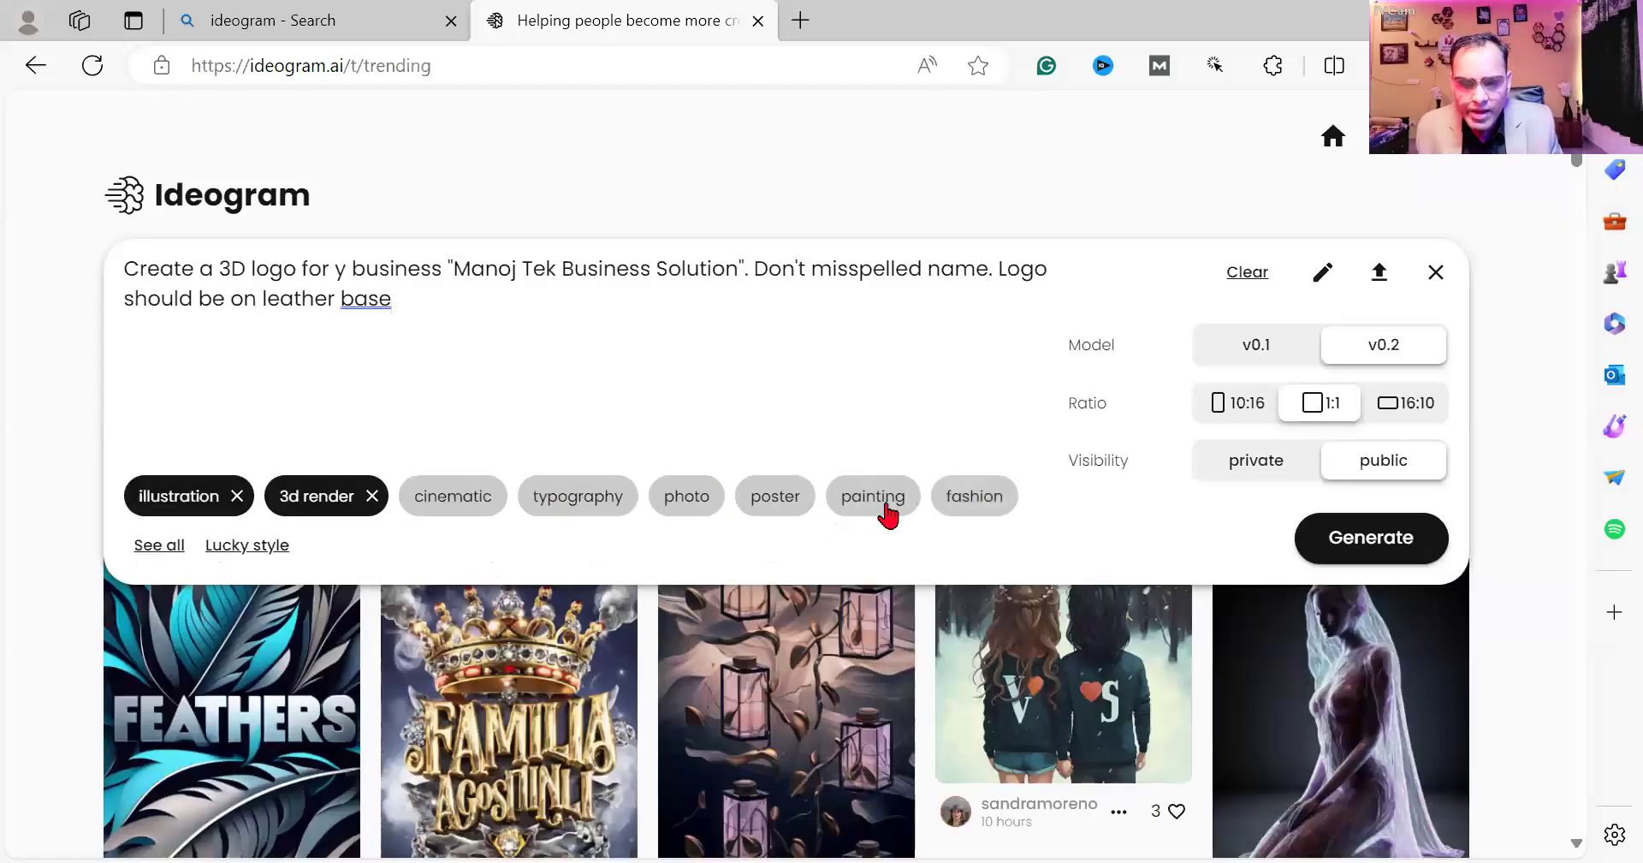
{"action": "left_click", "coordinate": [175, 545]}
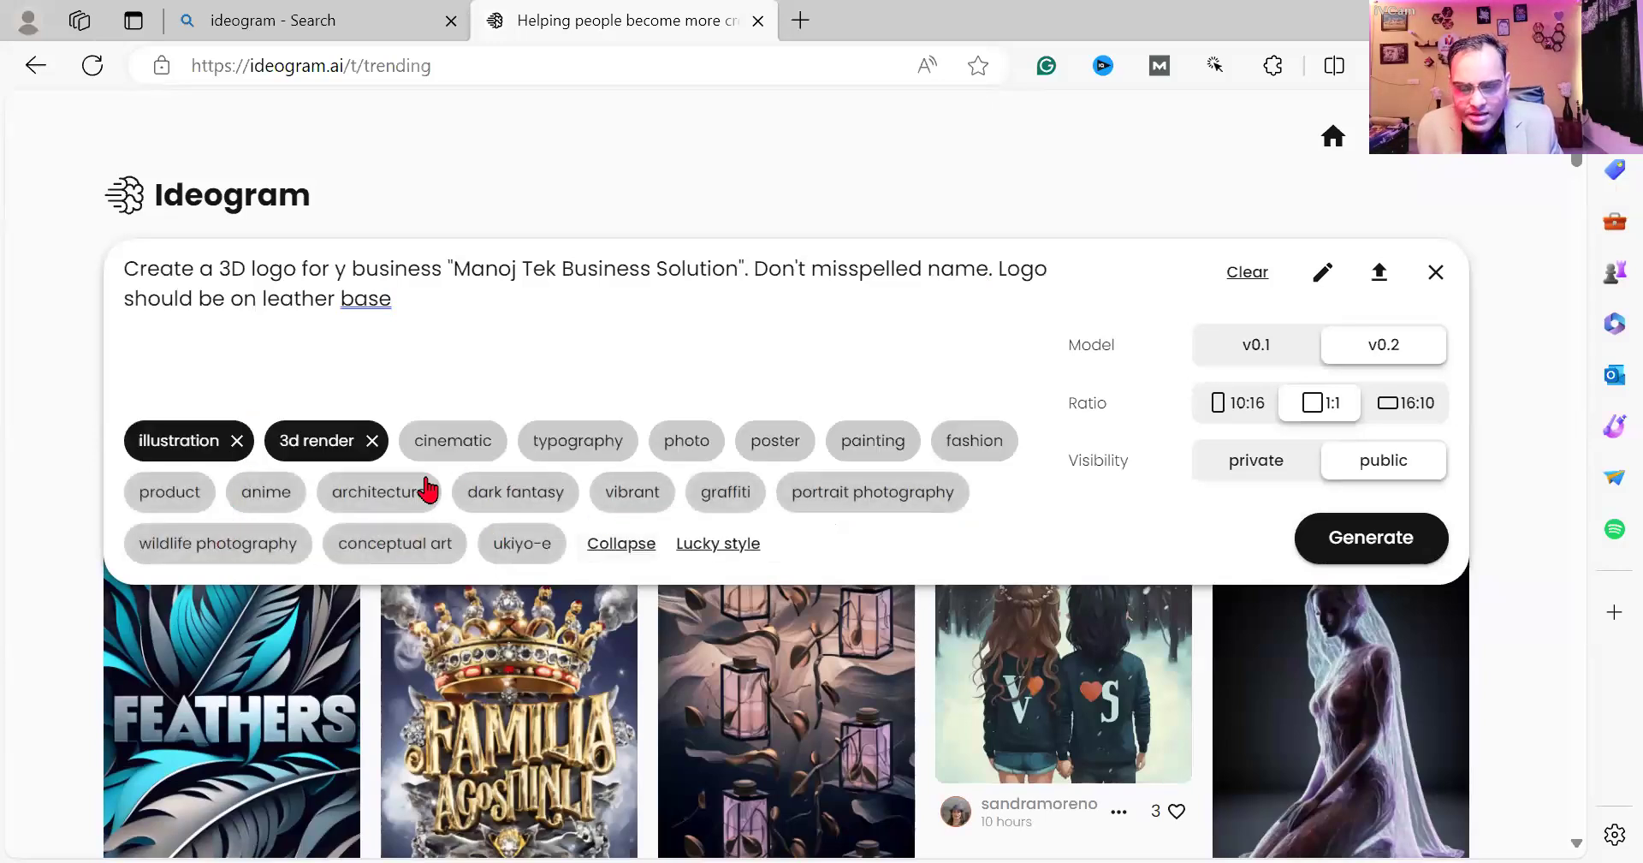
{"action": "left_click", "coordinate": [410, 503]}
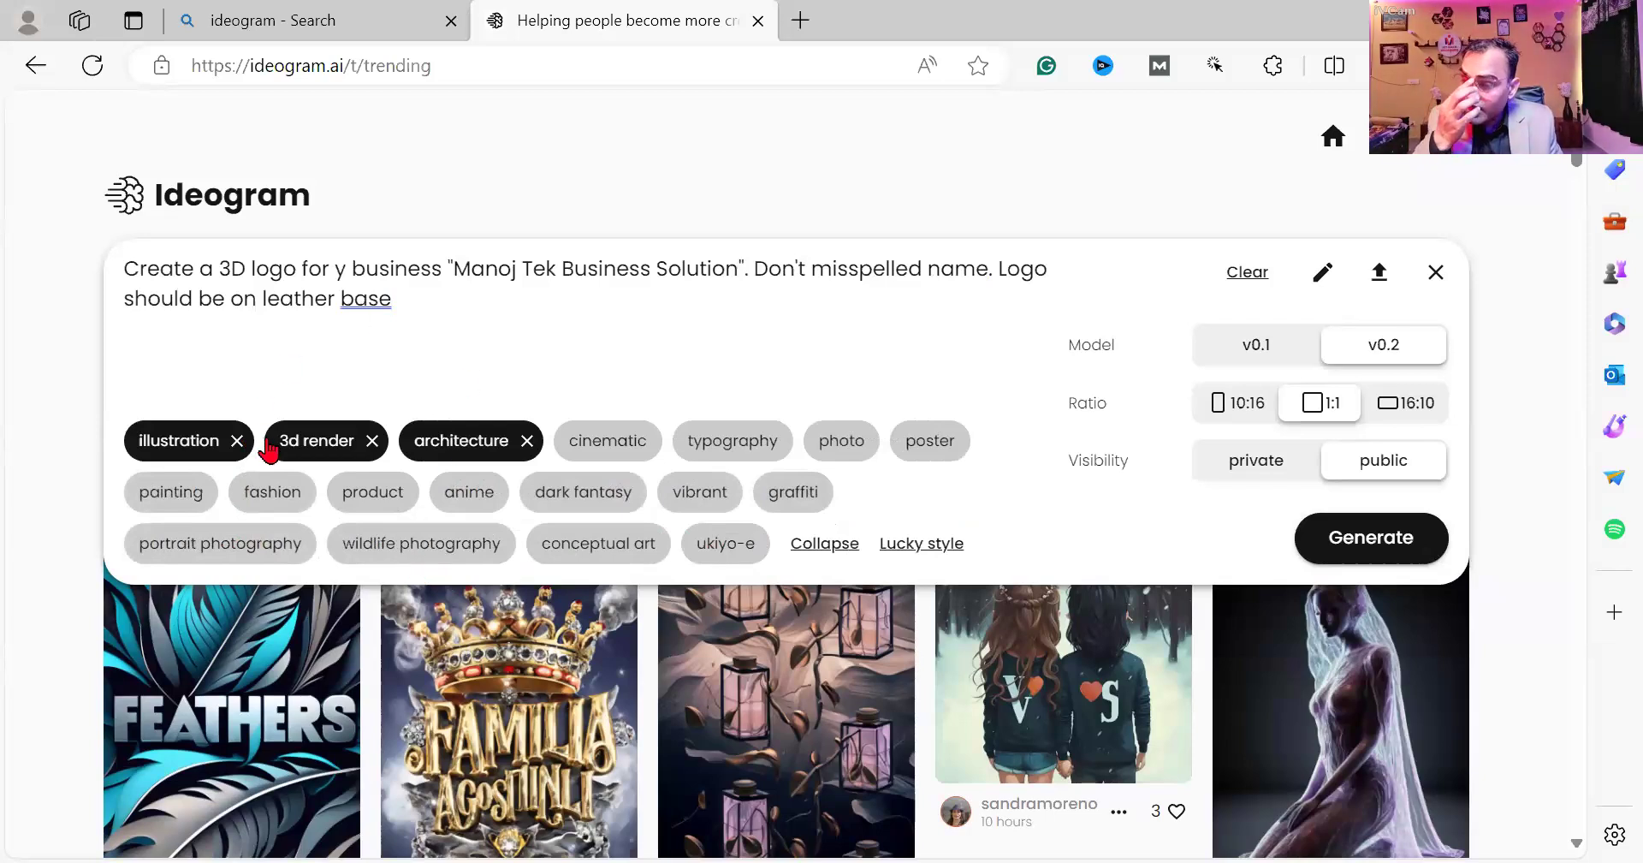
Polish the prompt wording to 'my business' and 'The logo should be on a leather base'.
{"action": "left_click", "coordinate": [337, 313]}
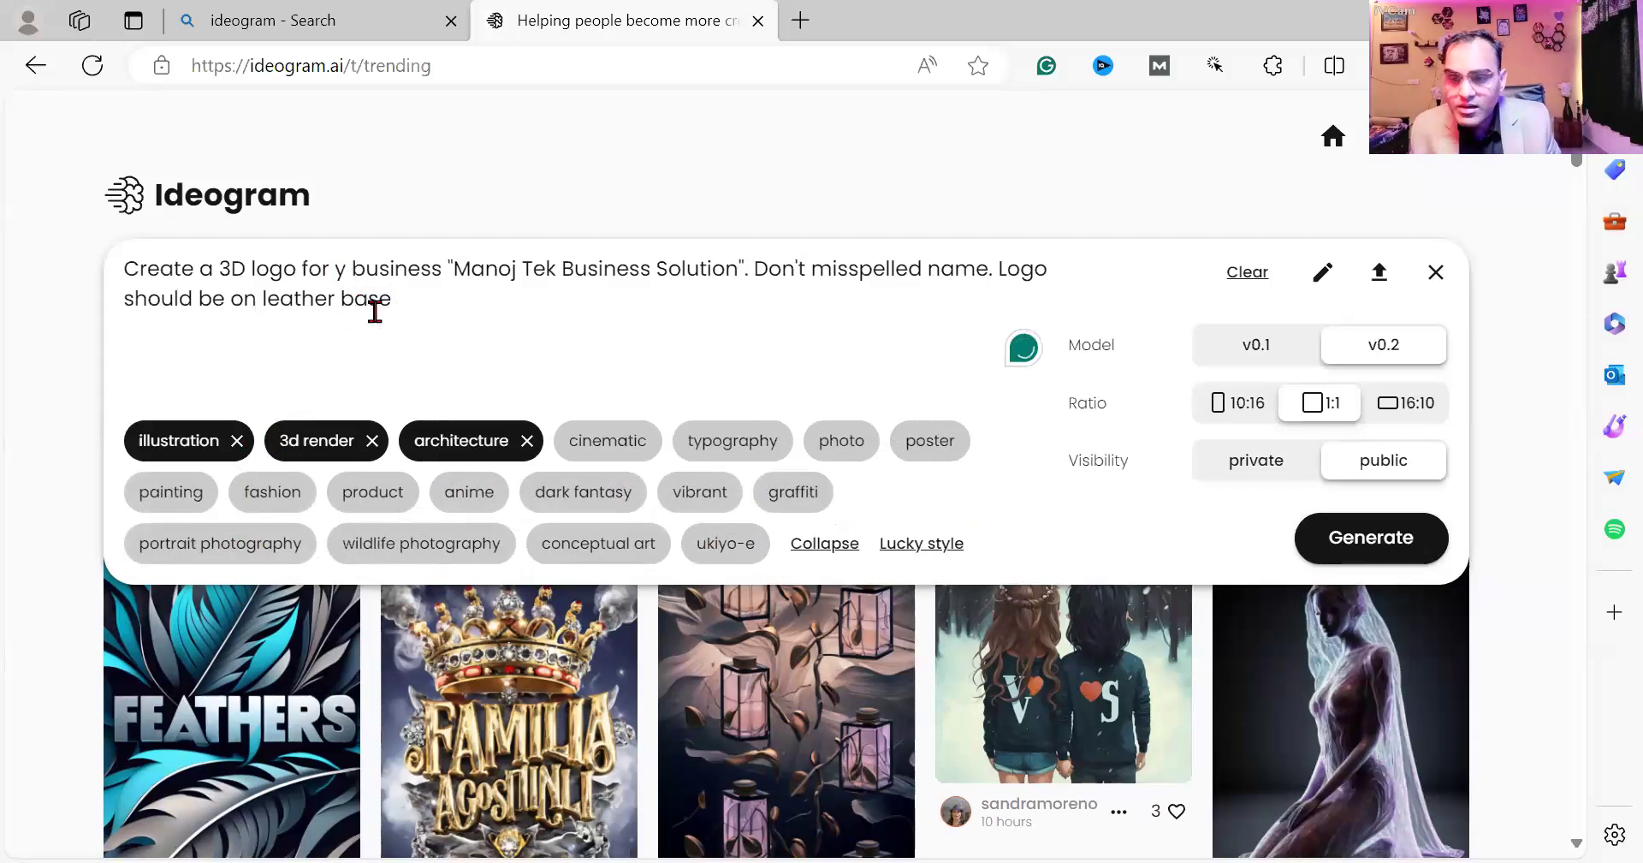
{"action": "type", "text": "m"}
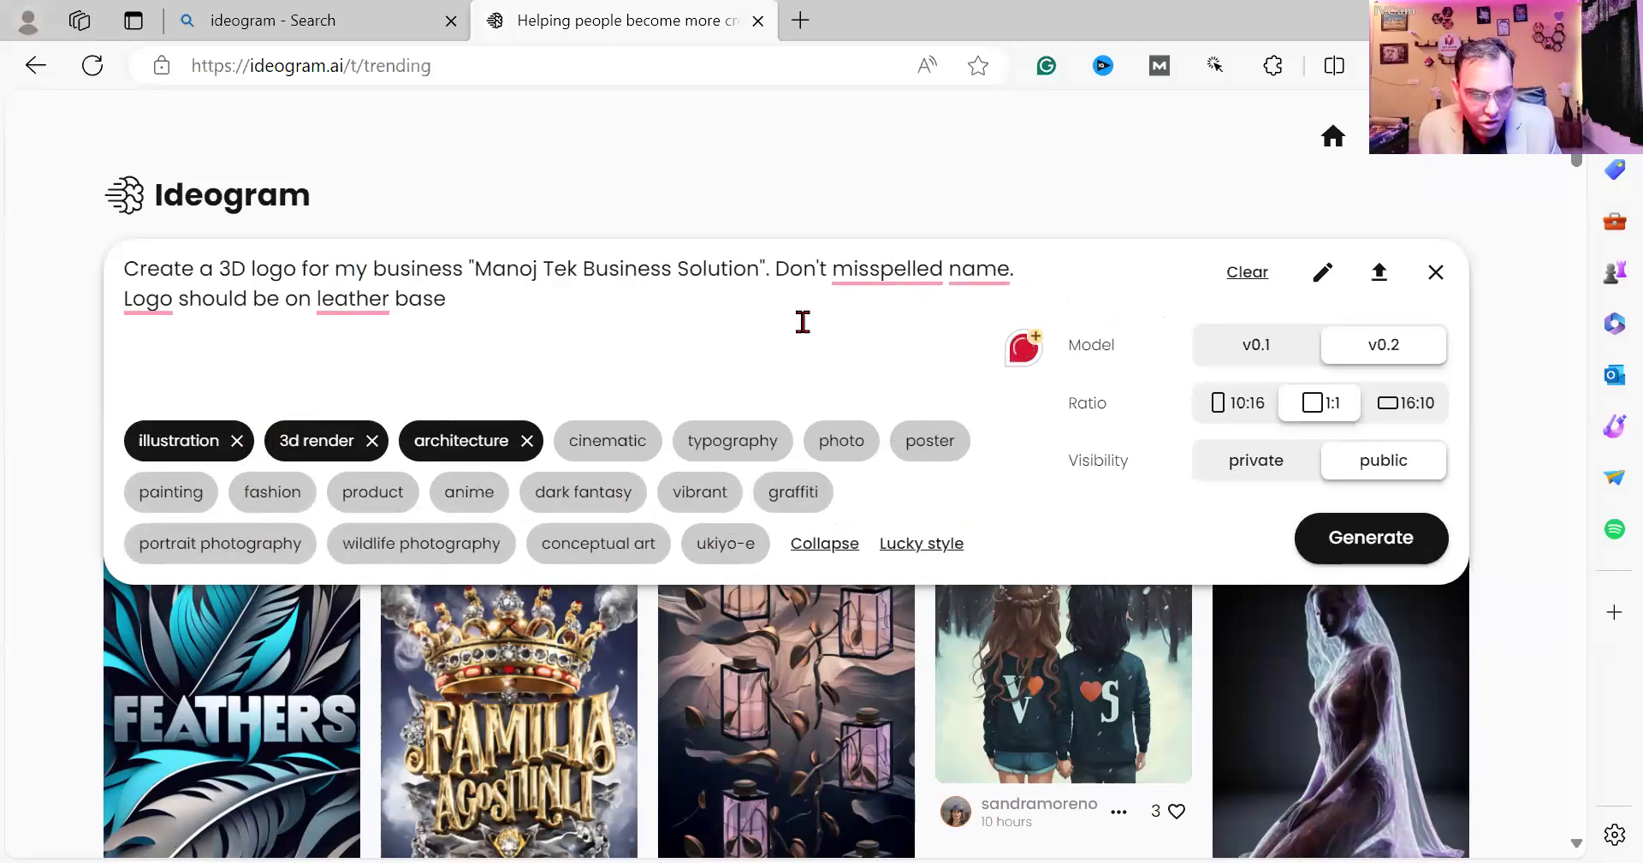
{"action": "left_click", "coordinate": [133, 304]}
{"action": "left_click", "coordinate": [167, 376]}
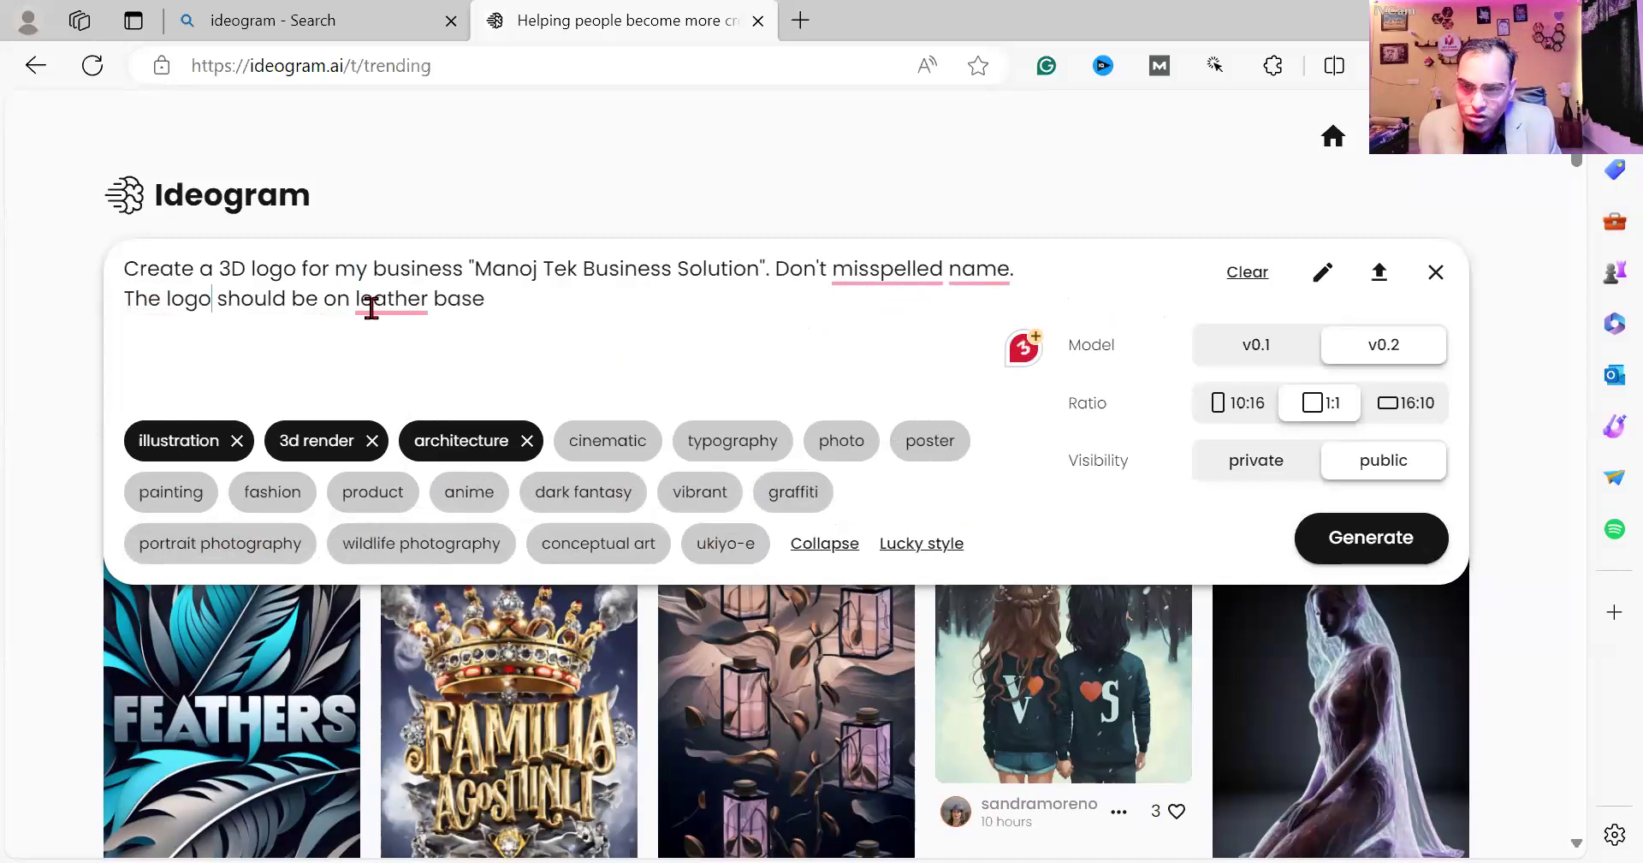
{"action": "left_click", "coordinate": [397, 379]}
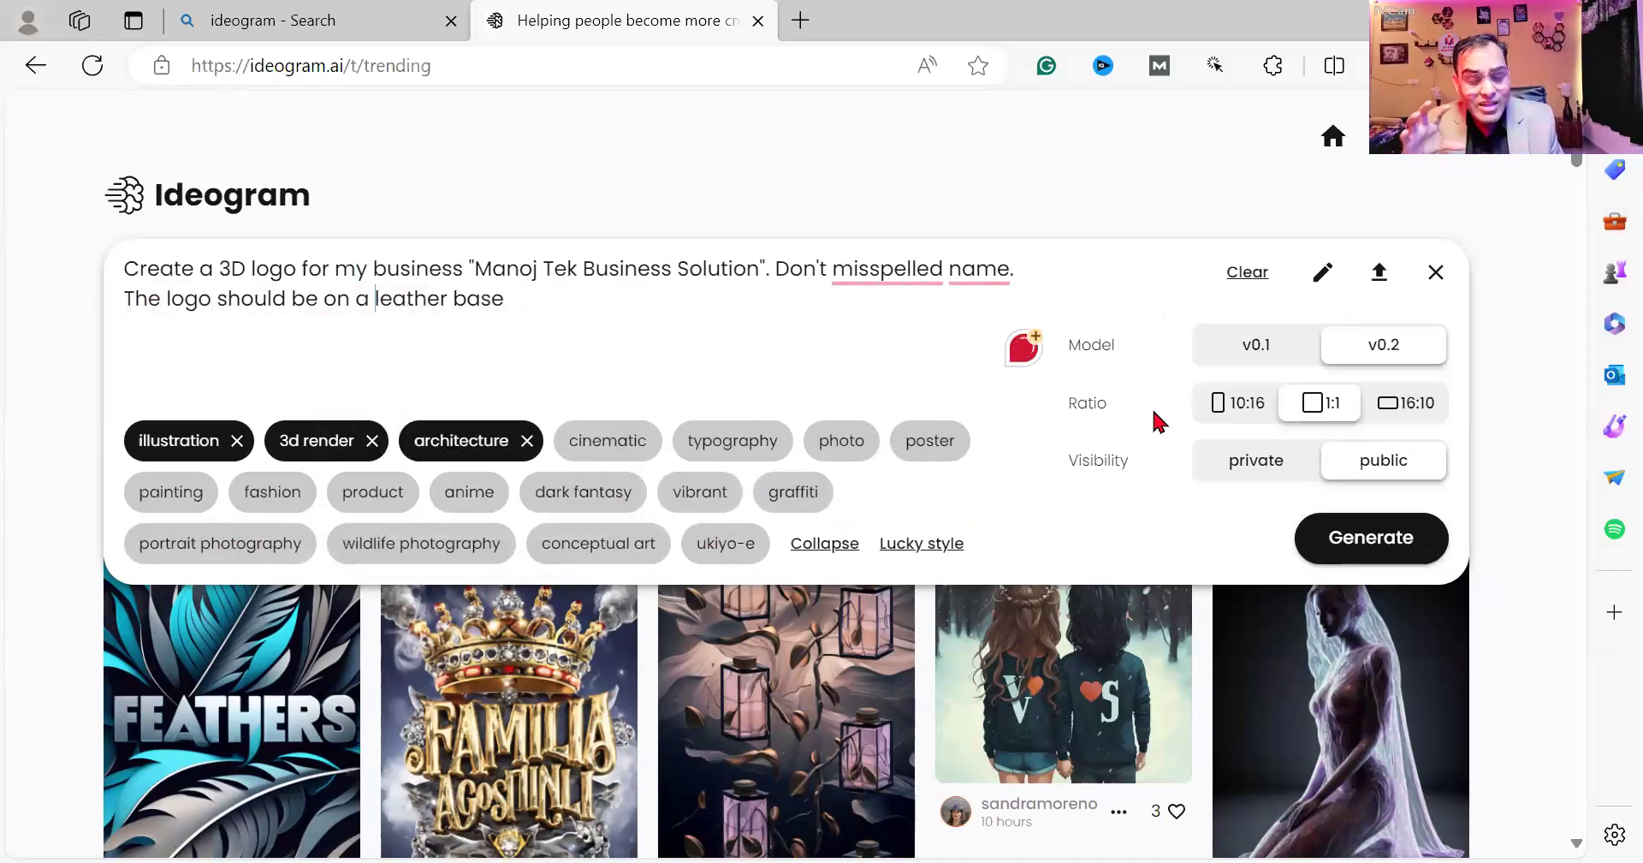
Generate four leather-base logo options and open the first on its detail page.
{"action": "left_click", "coordinate": [1351, 540]}
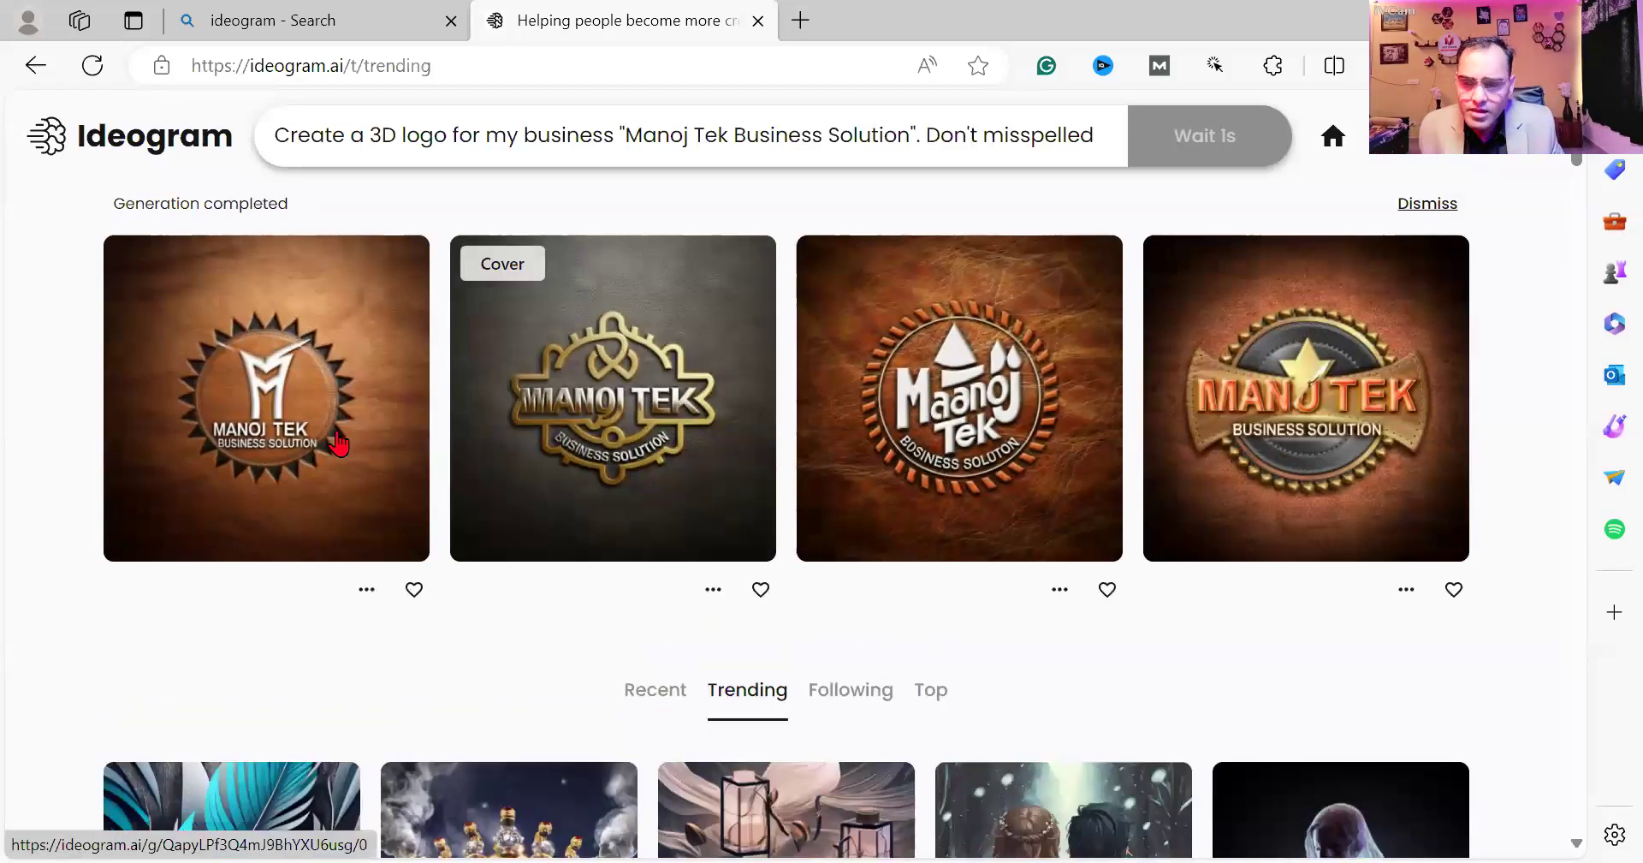
{"action": "left_click", "coordinate": [308, 438]}
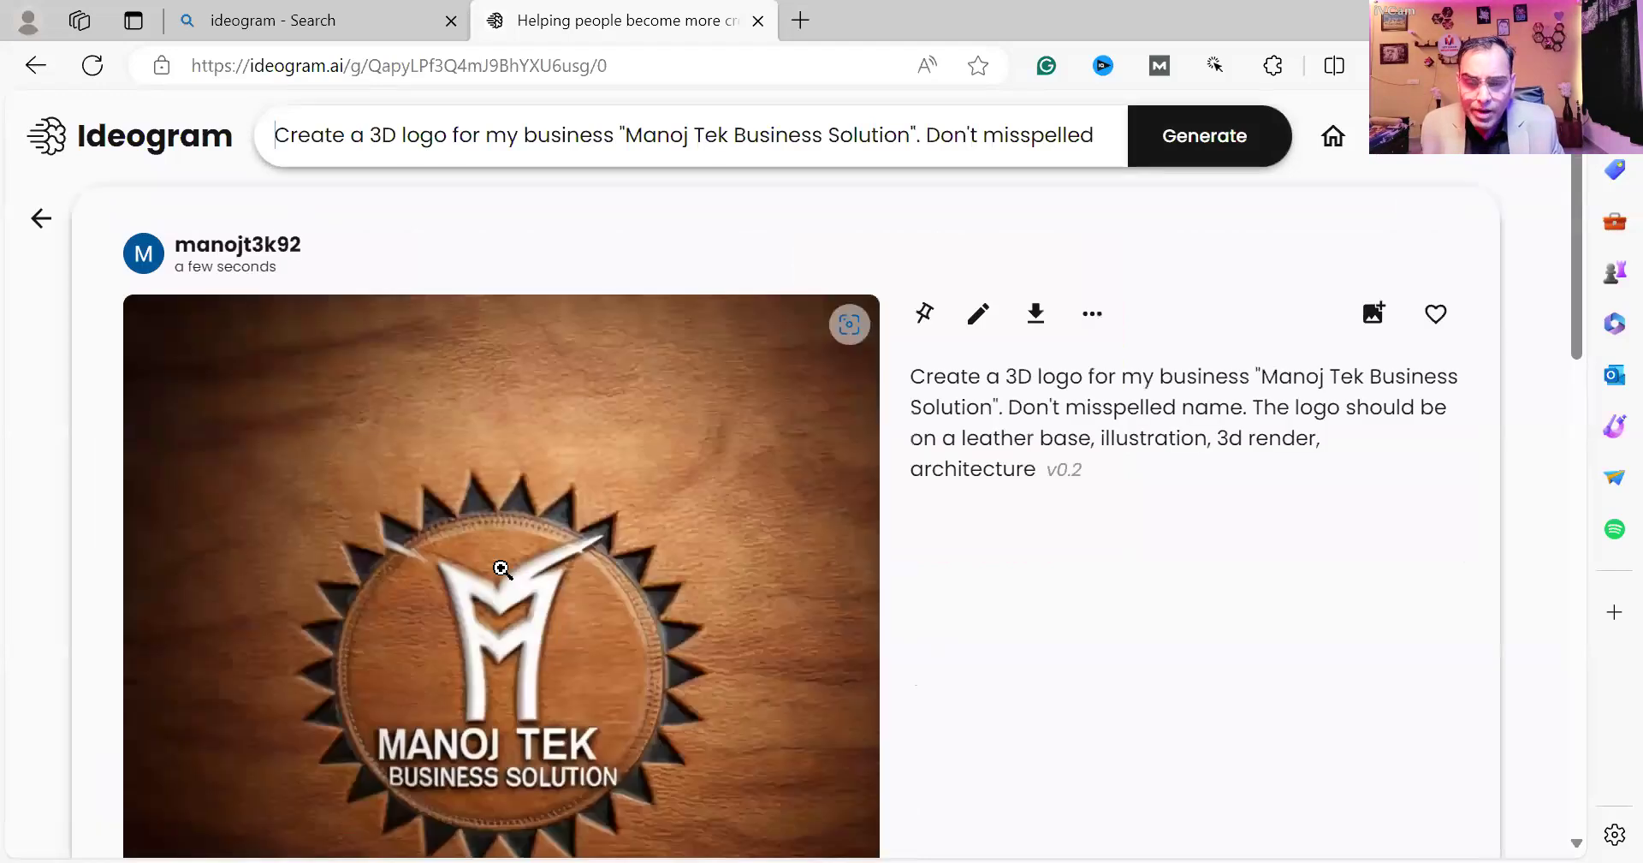
Preview each of the four Manoj Tek logo variations, settling on the gold leather-base logo.
{"action": "scroll", "coordinate": [513, 599], "scroll_direction": "down", "scroll_amount": 1}
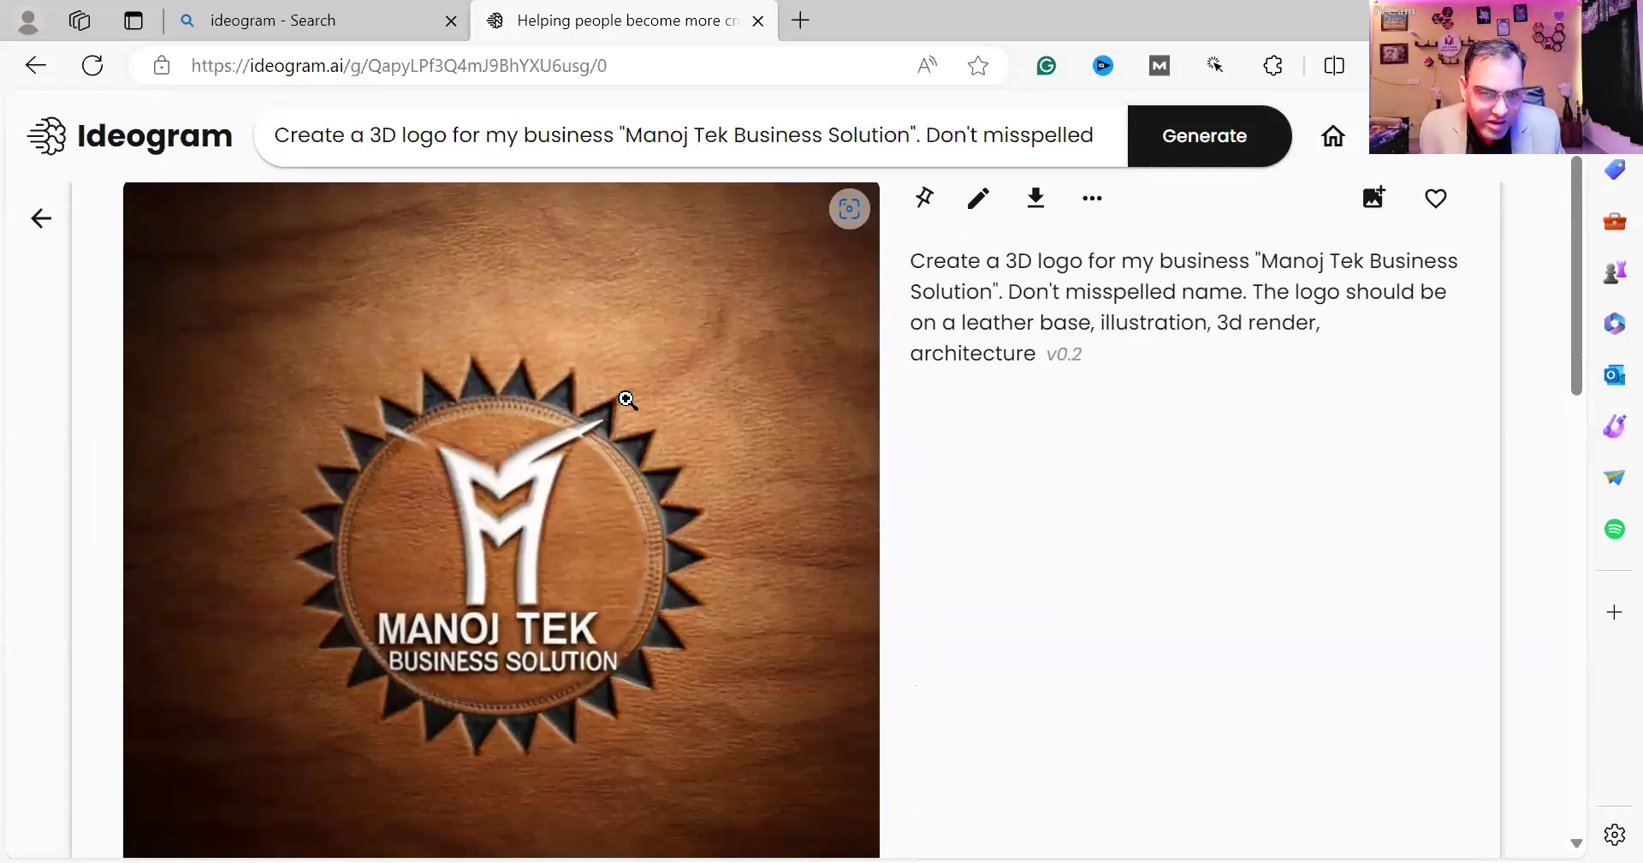
{"action": "scroll", "coordinate": [627, 399], "scroll_direction": "down", "scroll_amount": 5}
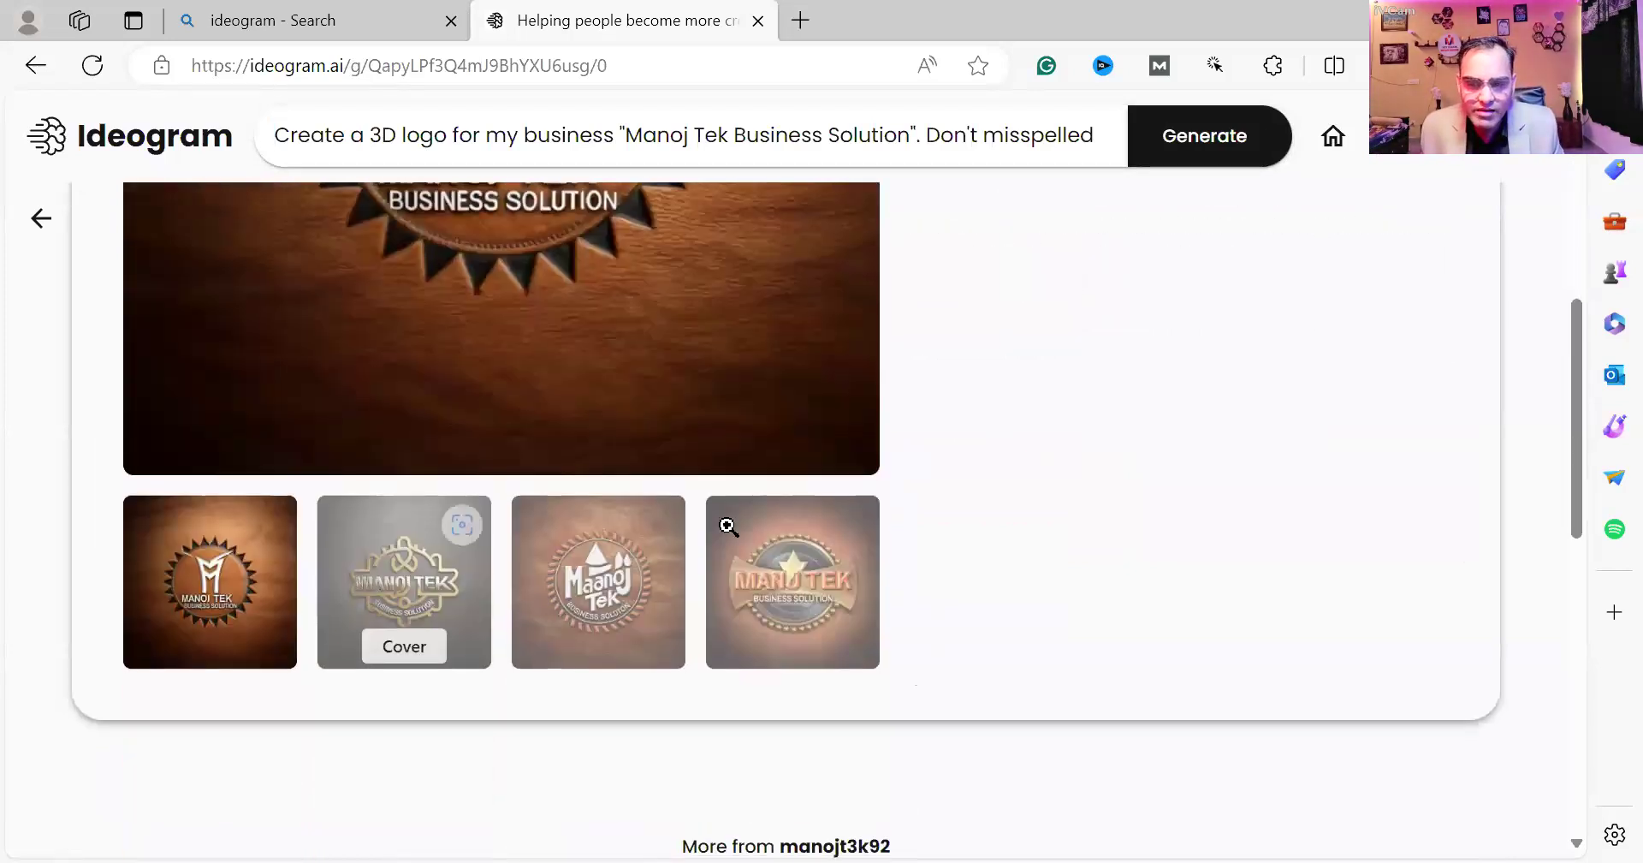
{"action": "left_click", "coordinate": [408, 570]}
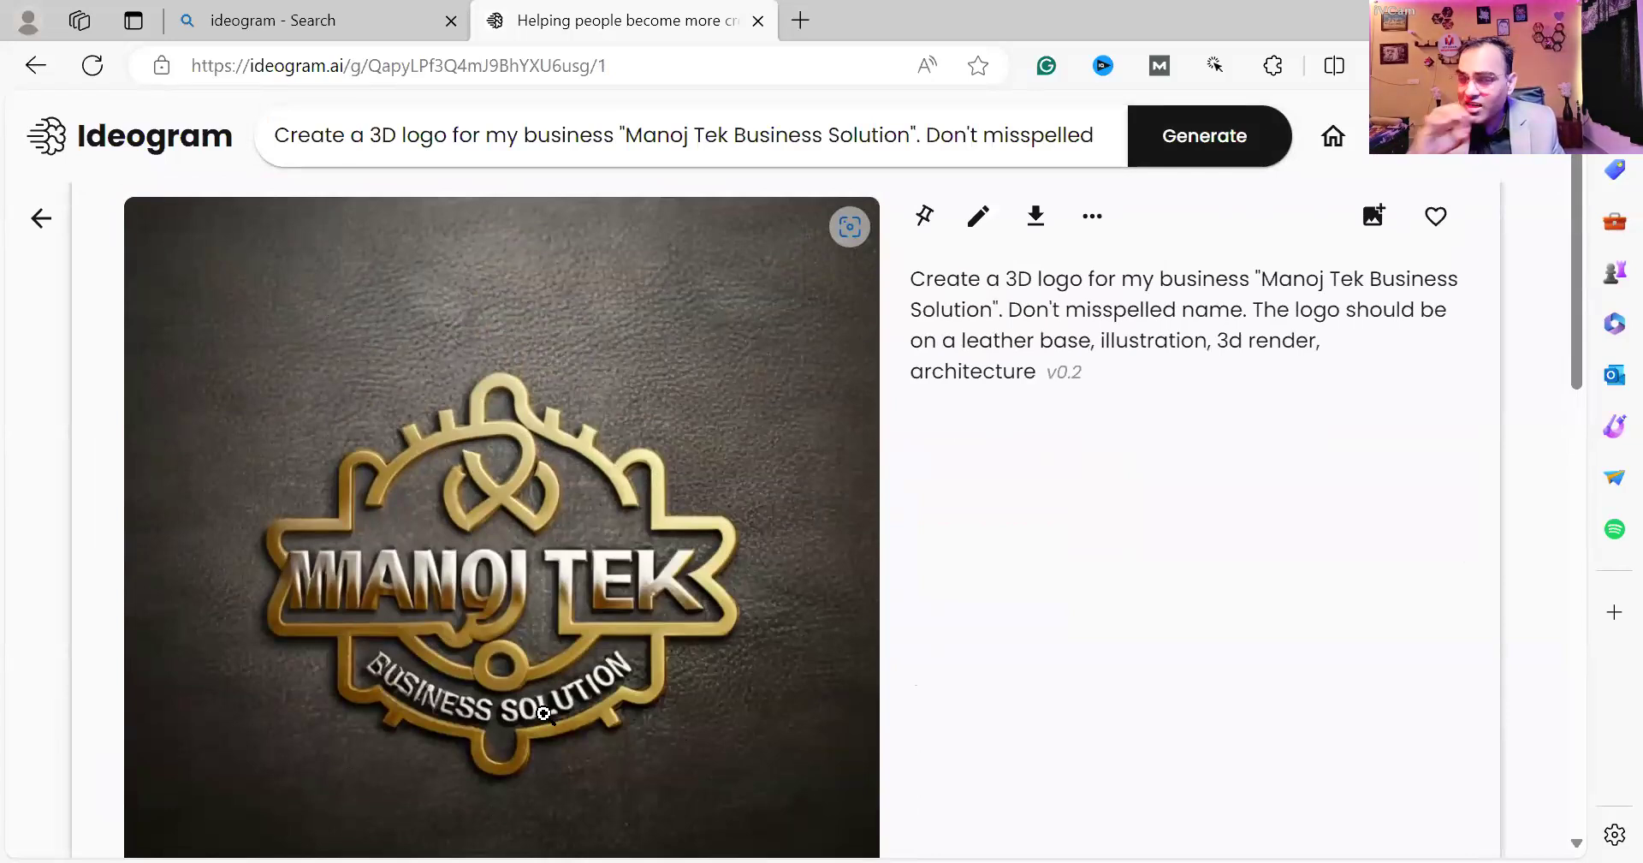
{"action": "scroll", "coordinate": [546, 719], "scroll_direction": "down", "scroll_amount": 4}
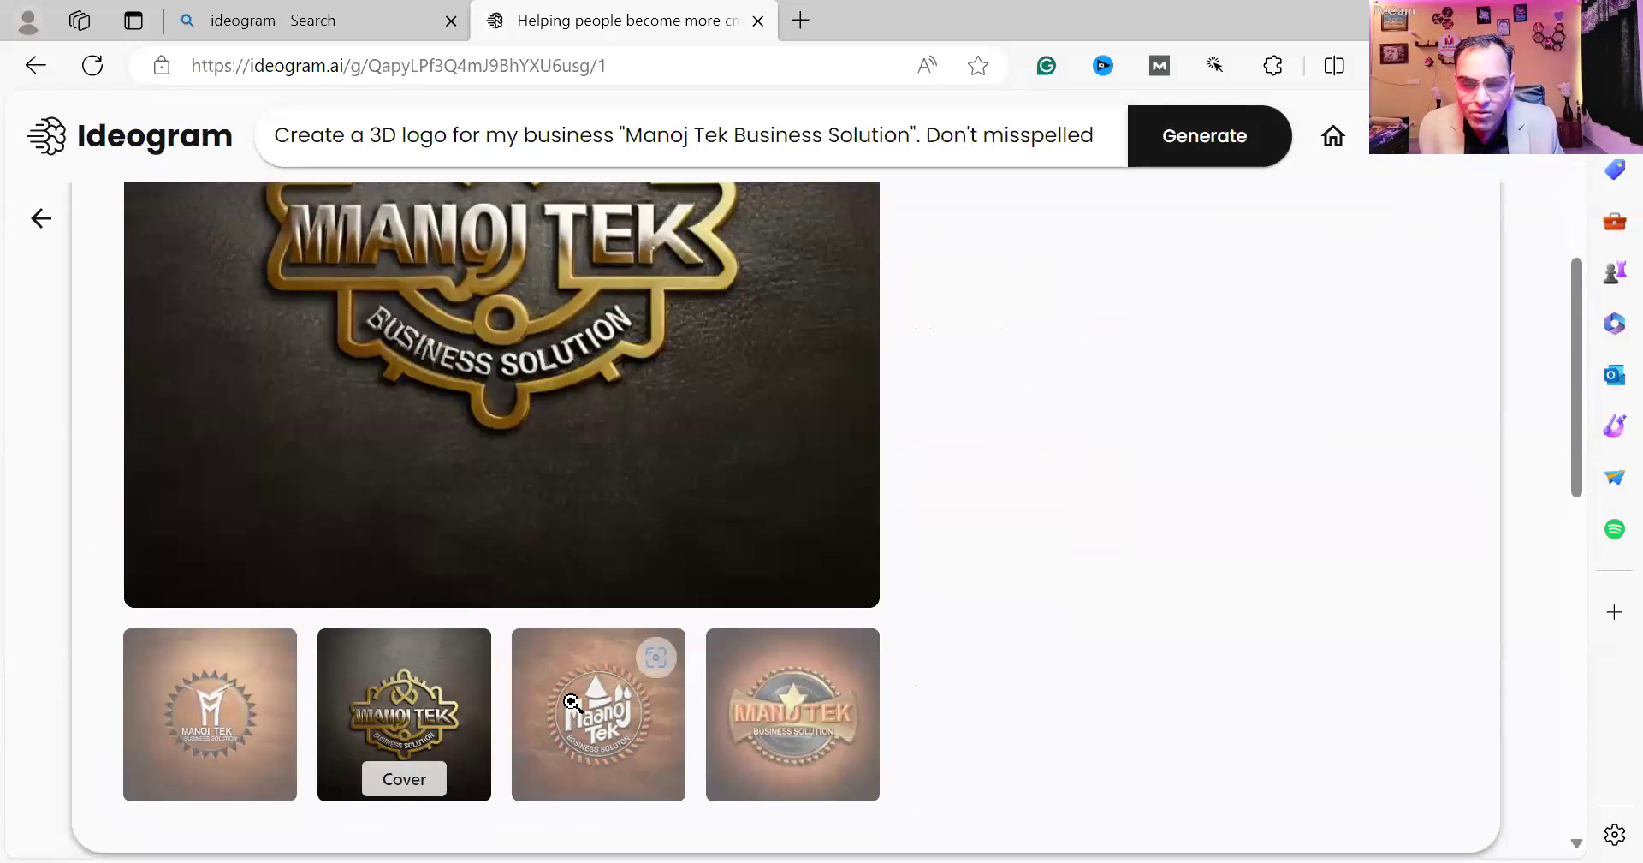
{"action": "left_click", "coordinate": [572, 702]}
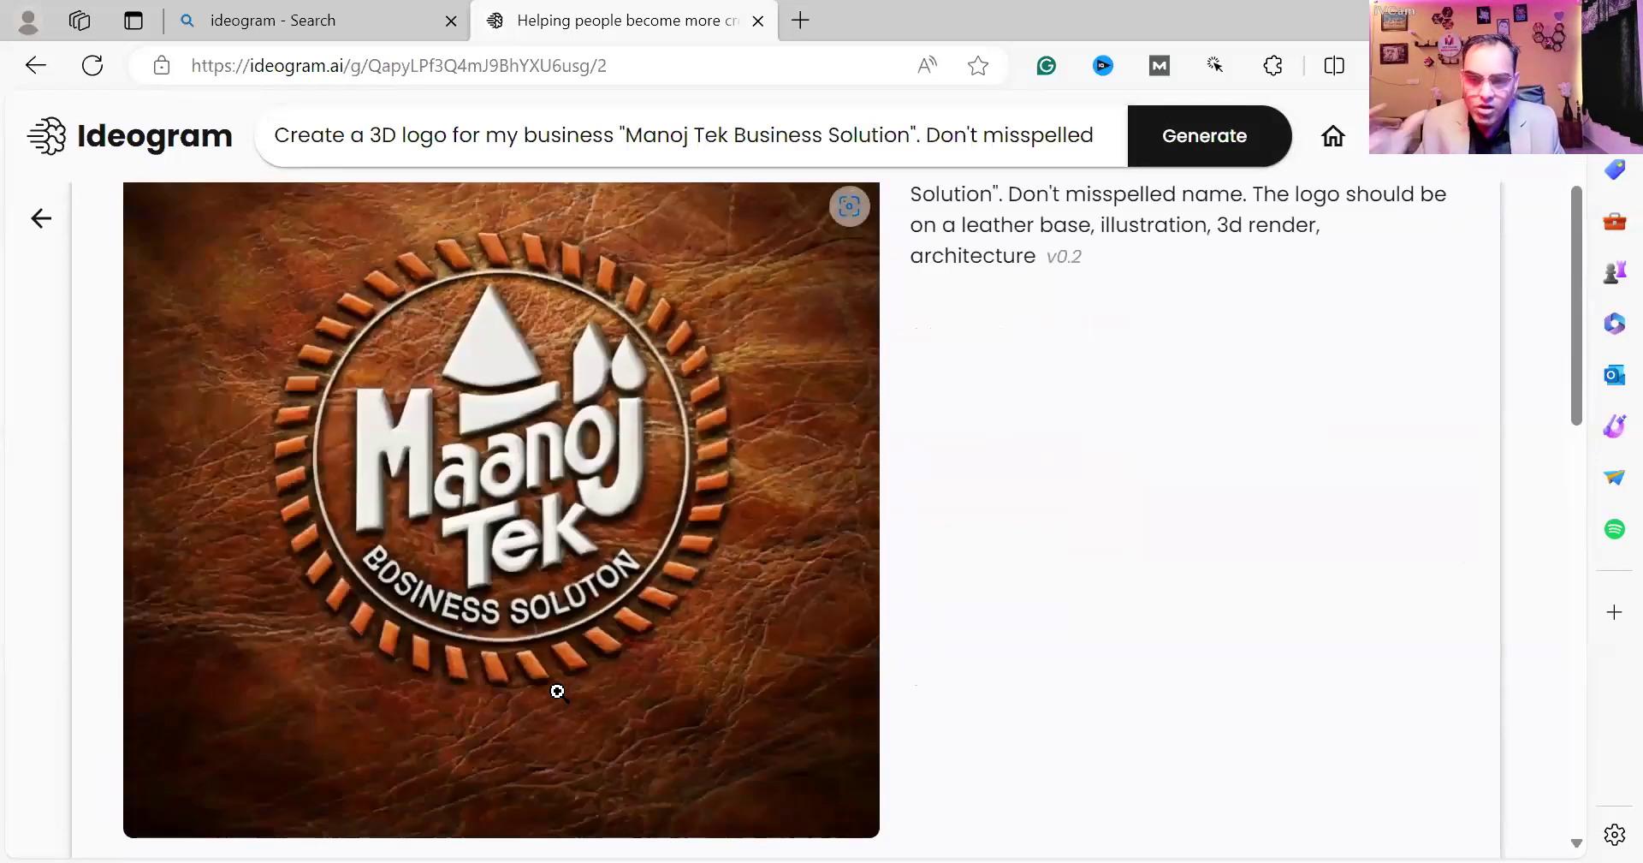
{"action": "scroll", "coordinate": [557, 690], "scroll_direction": "down", "scroll_amount": 4}
{"action": "left_click", "coordinate": [758, 723]}
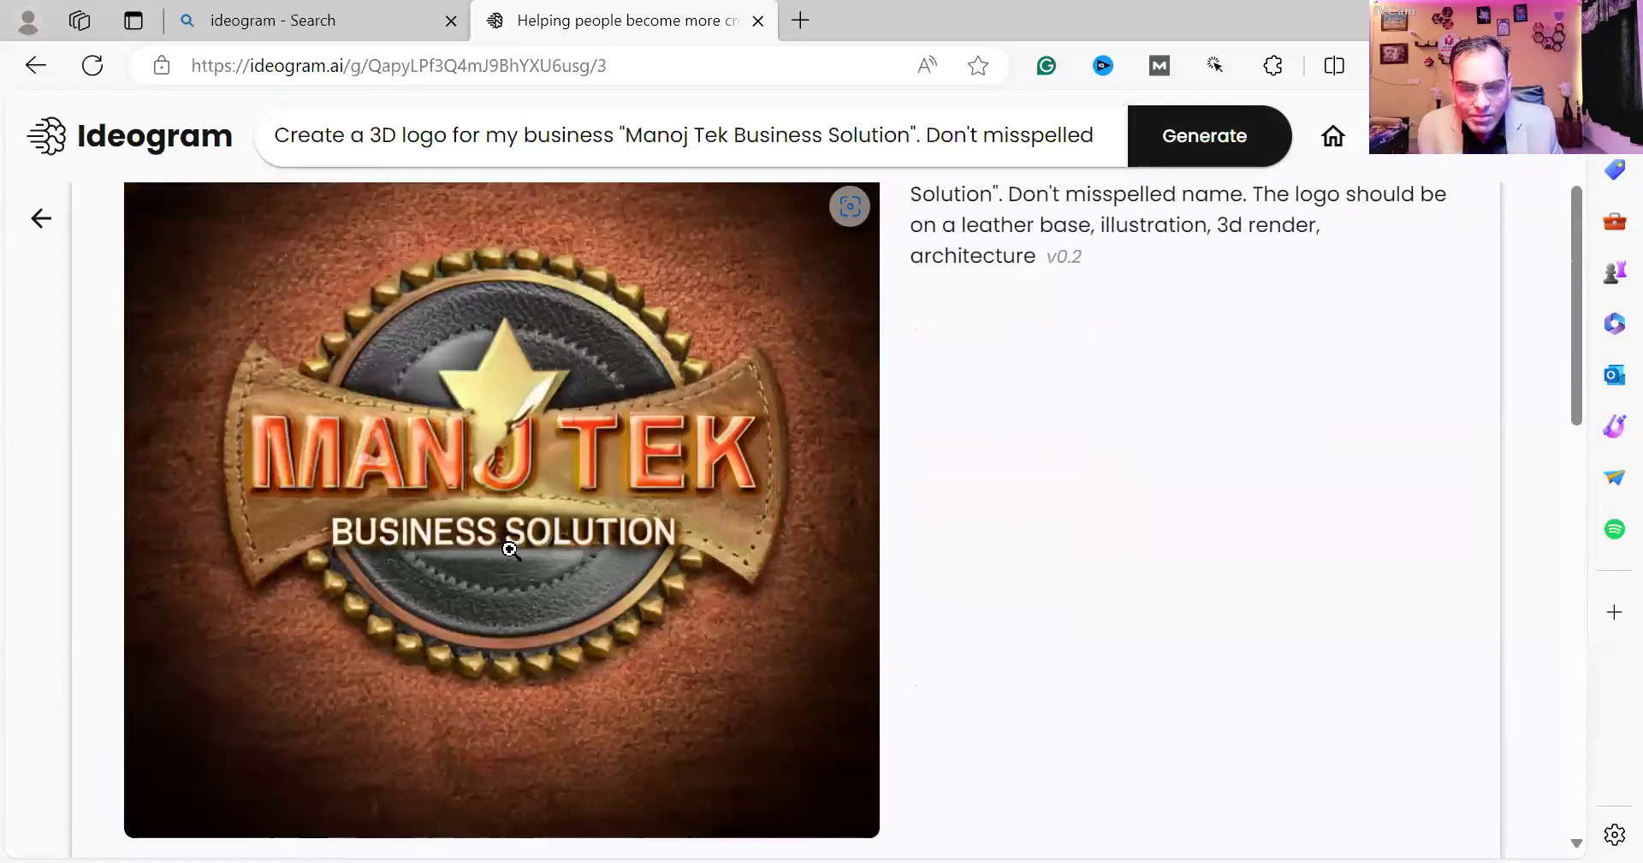
{"action": "scroll", "coordinate": [554, 693], "scroll_direction": "down", "scroll_amount": 3}
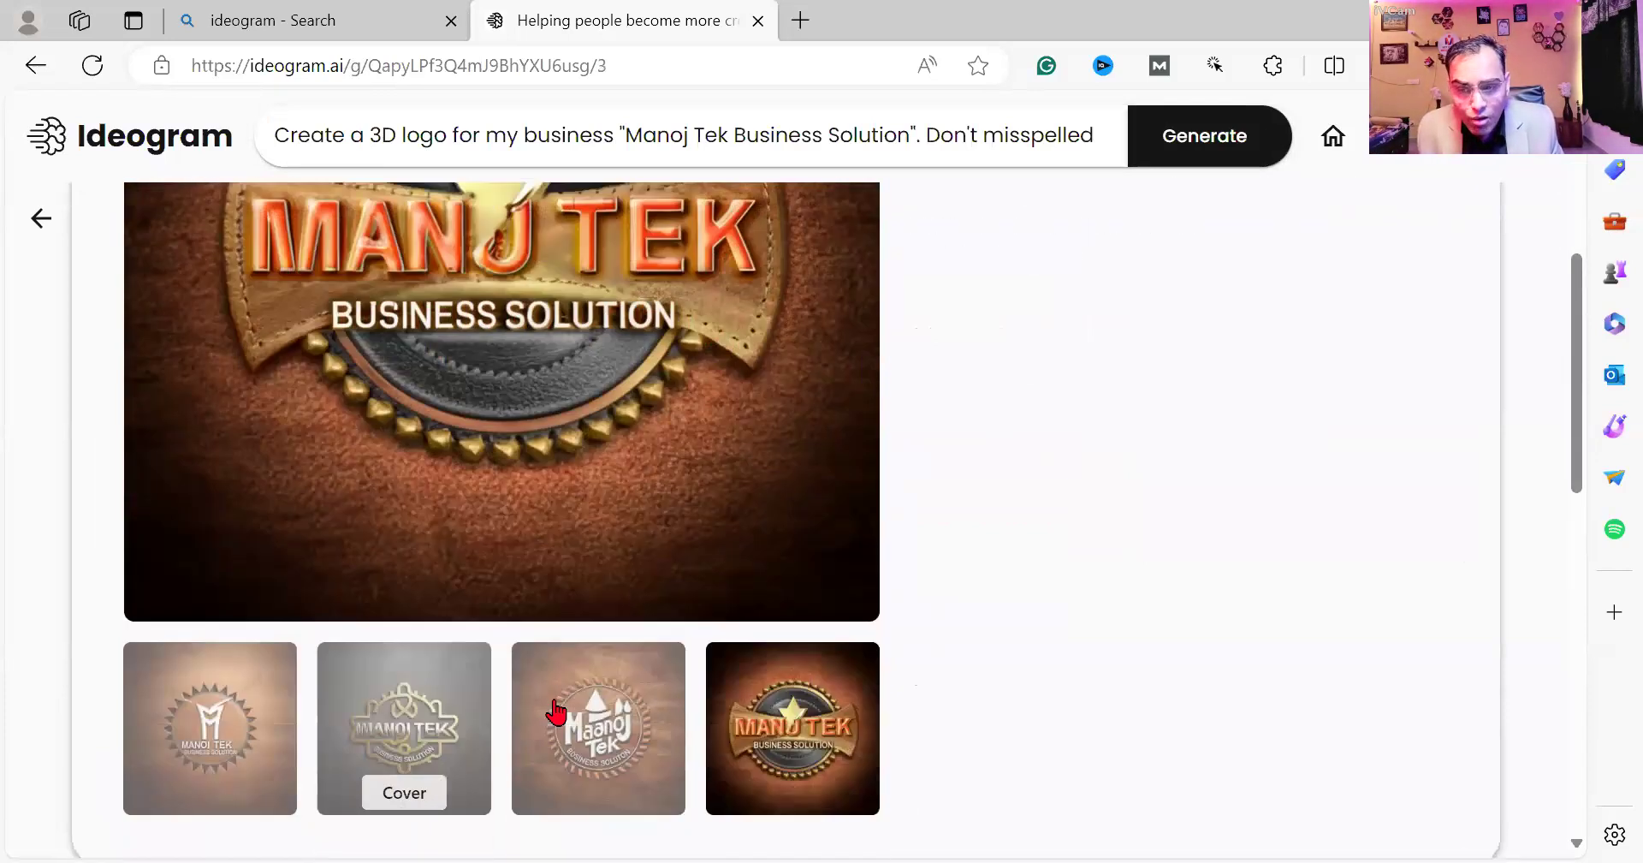
{"action": "left_click", "coordinate": [424, 734]}
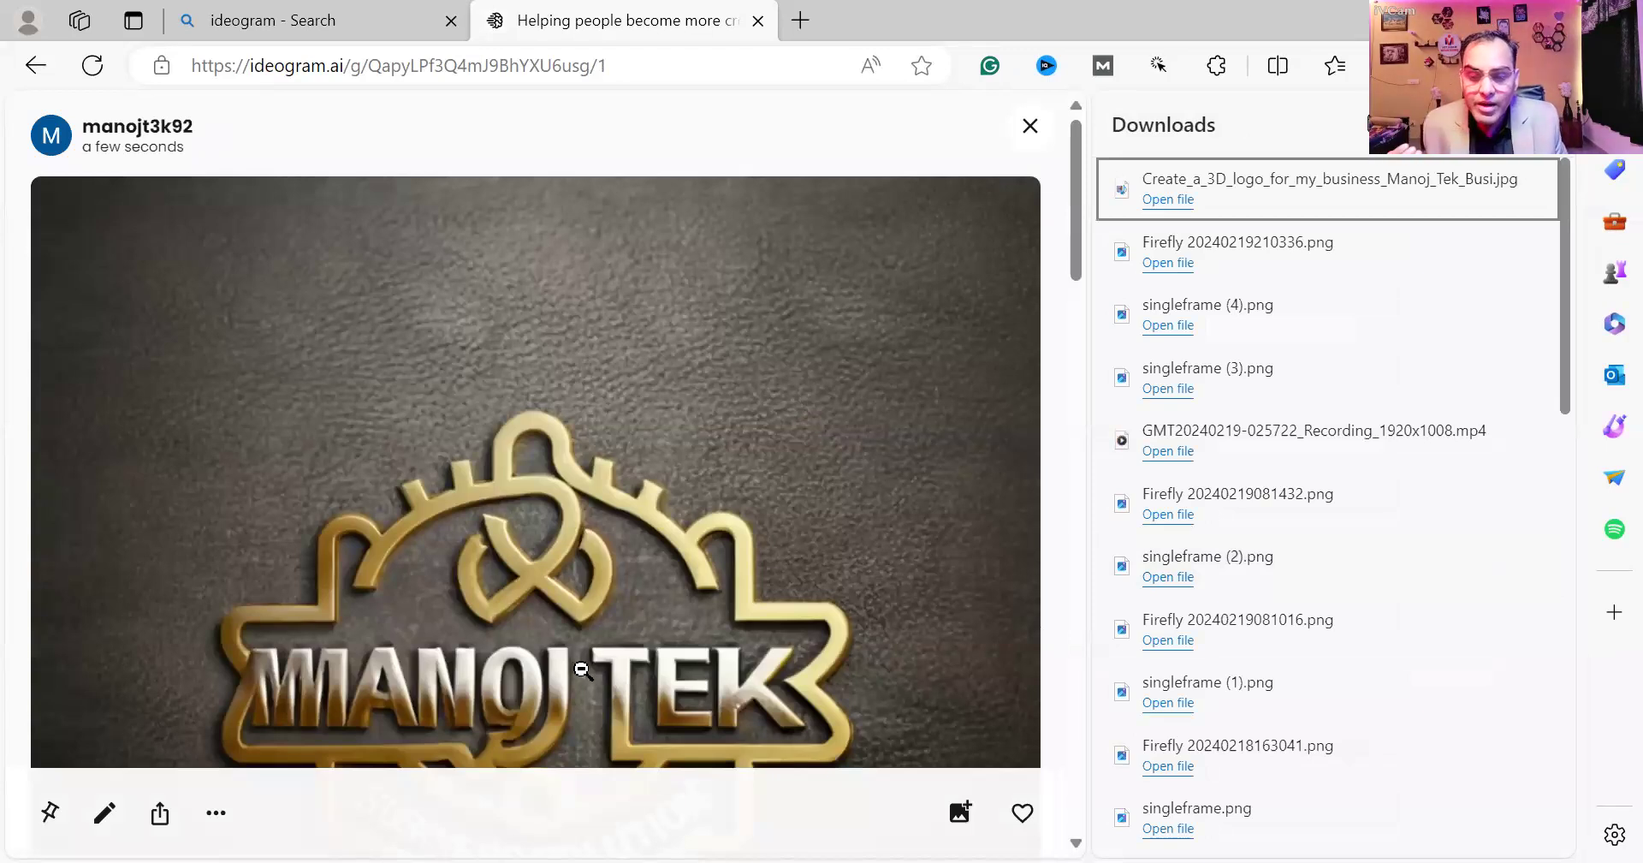
Close Edge's Downloads list and switch back to the Notepad class notes.
{"action": "scroll", "coordinate": [582, 668], "scroll_direction": "down", "scroll_amount": 3}
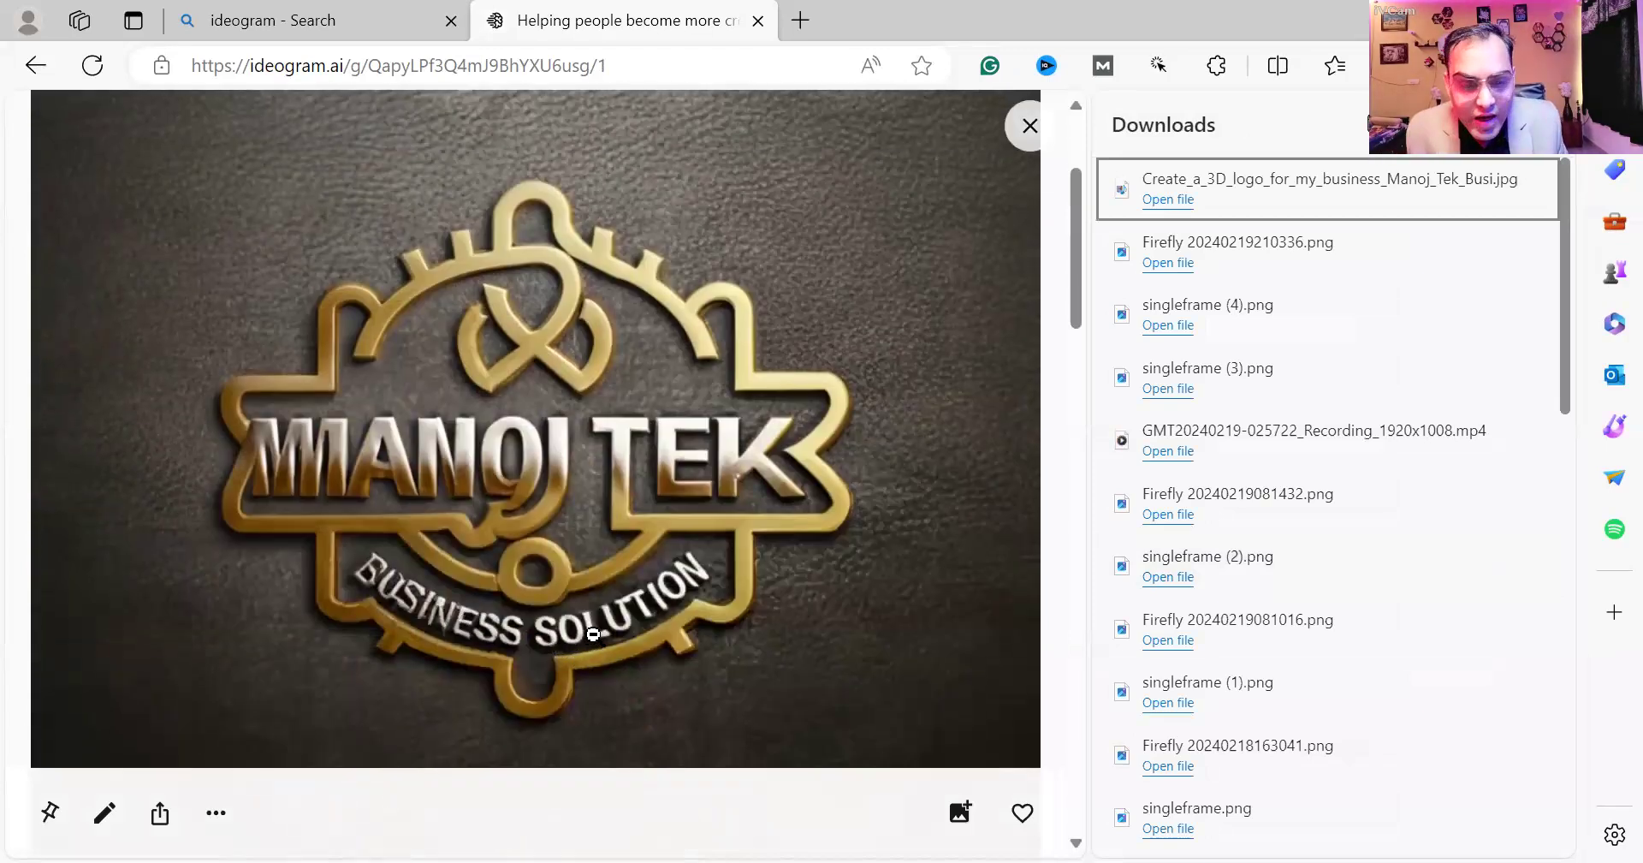
{"action": "left_click", "coordinate": [1547, 133]}
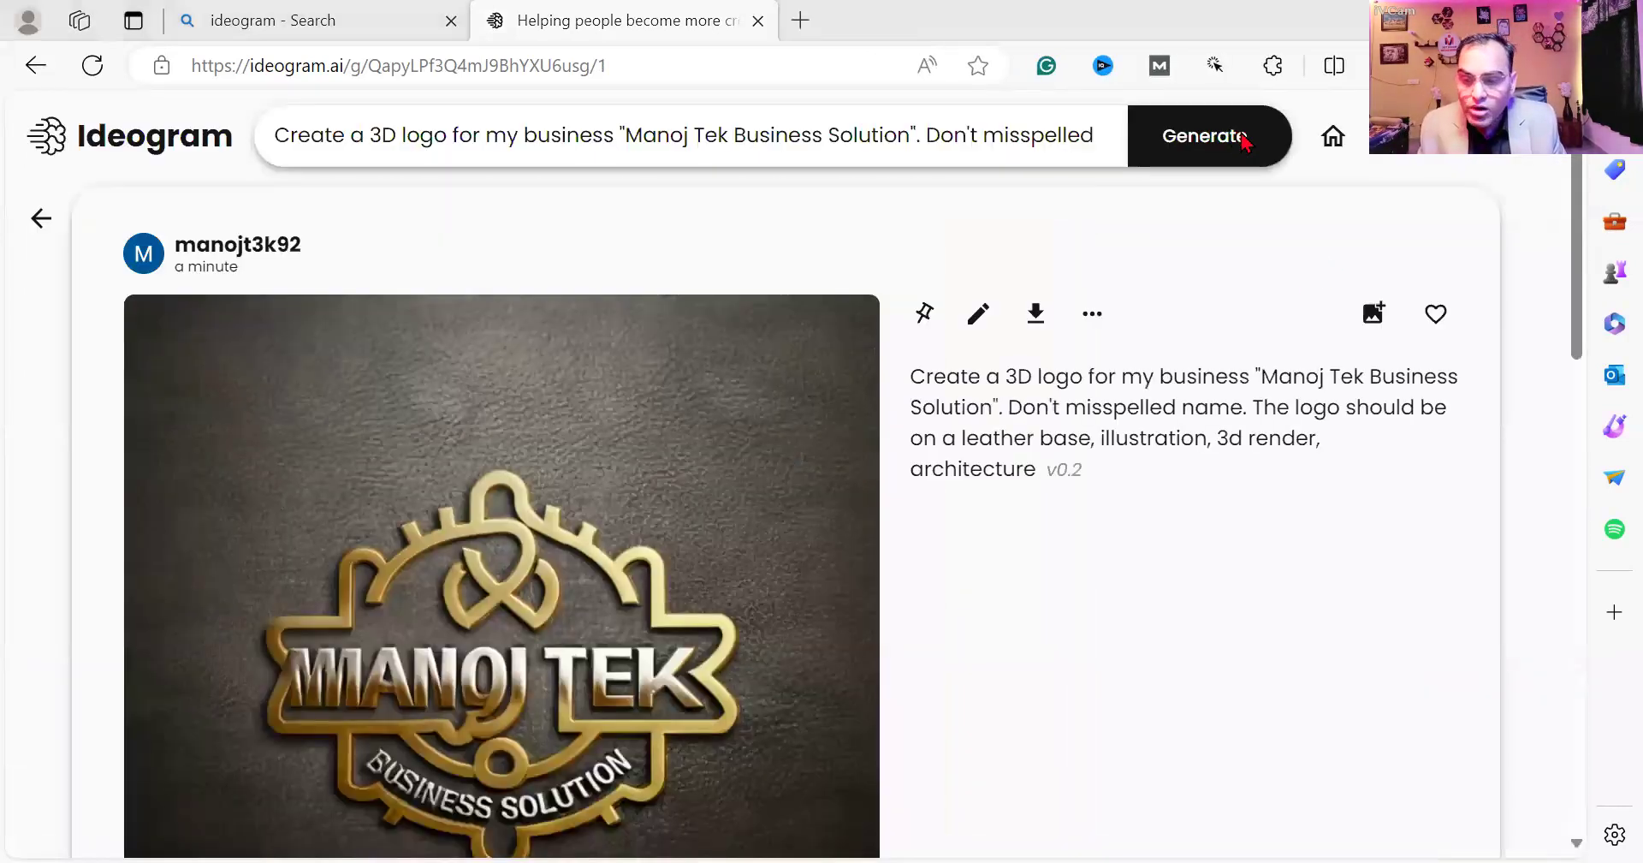
{"action": "key", "text": "alt+Tab"}
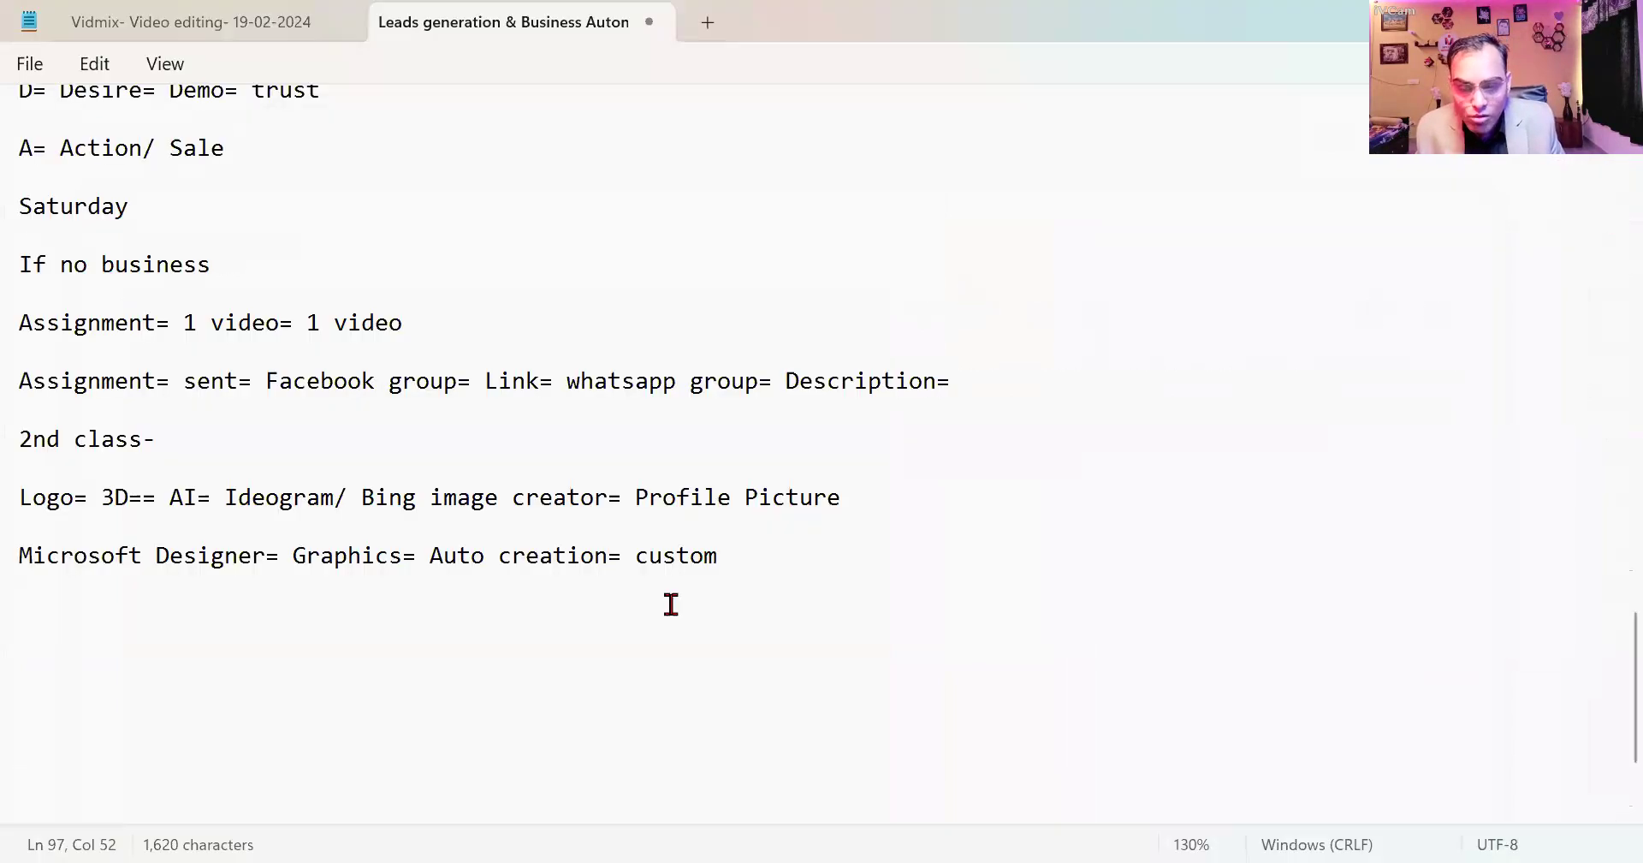
{"action": "left_click_drag", "start_coordinate": [212, 497], "coordinate": [293, 497]}
{"action": "left_click", "coordinate": [890, 485]}
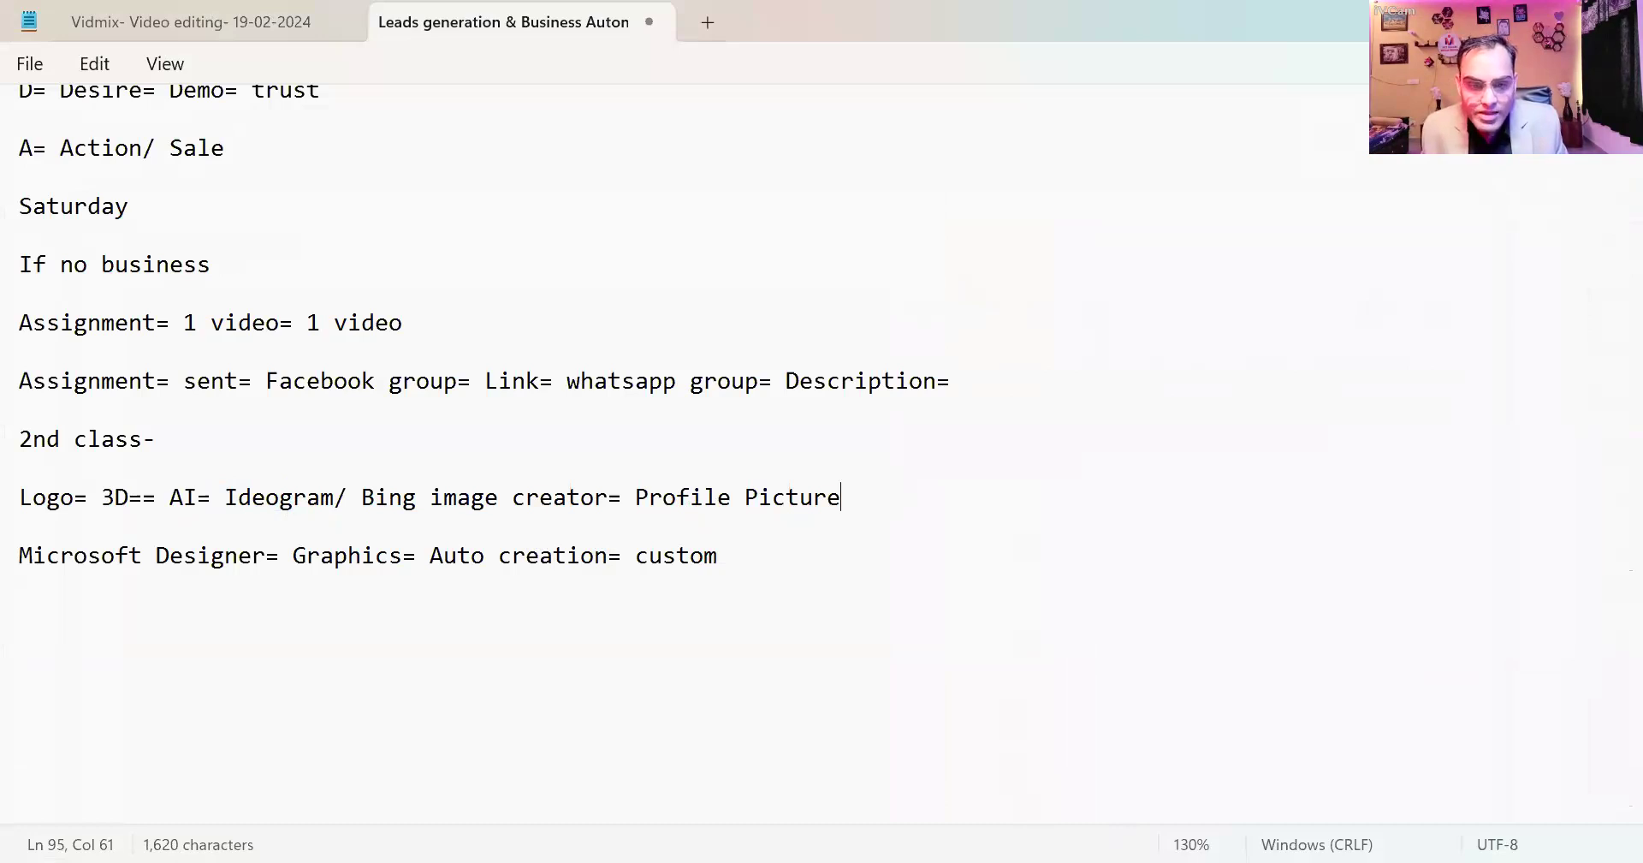
{"action": "key", "text": "alt+Tab"}
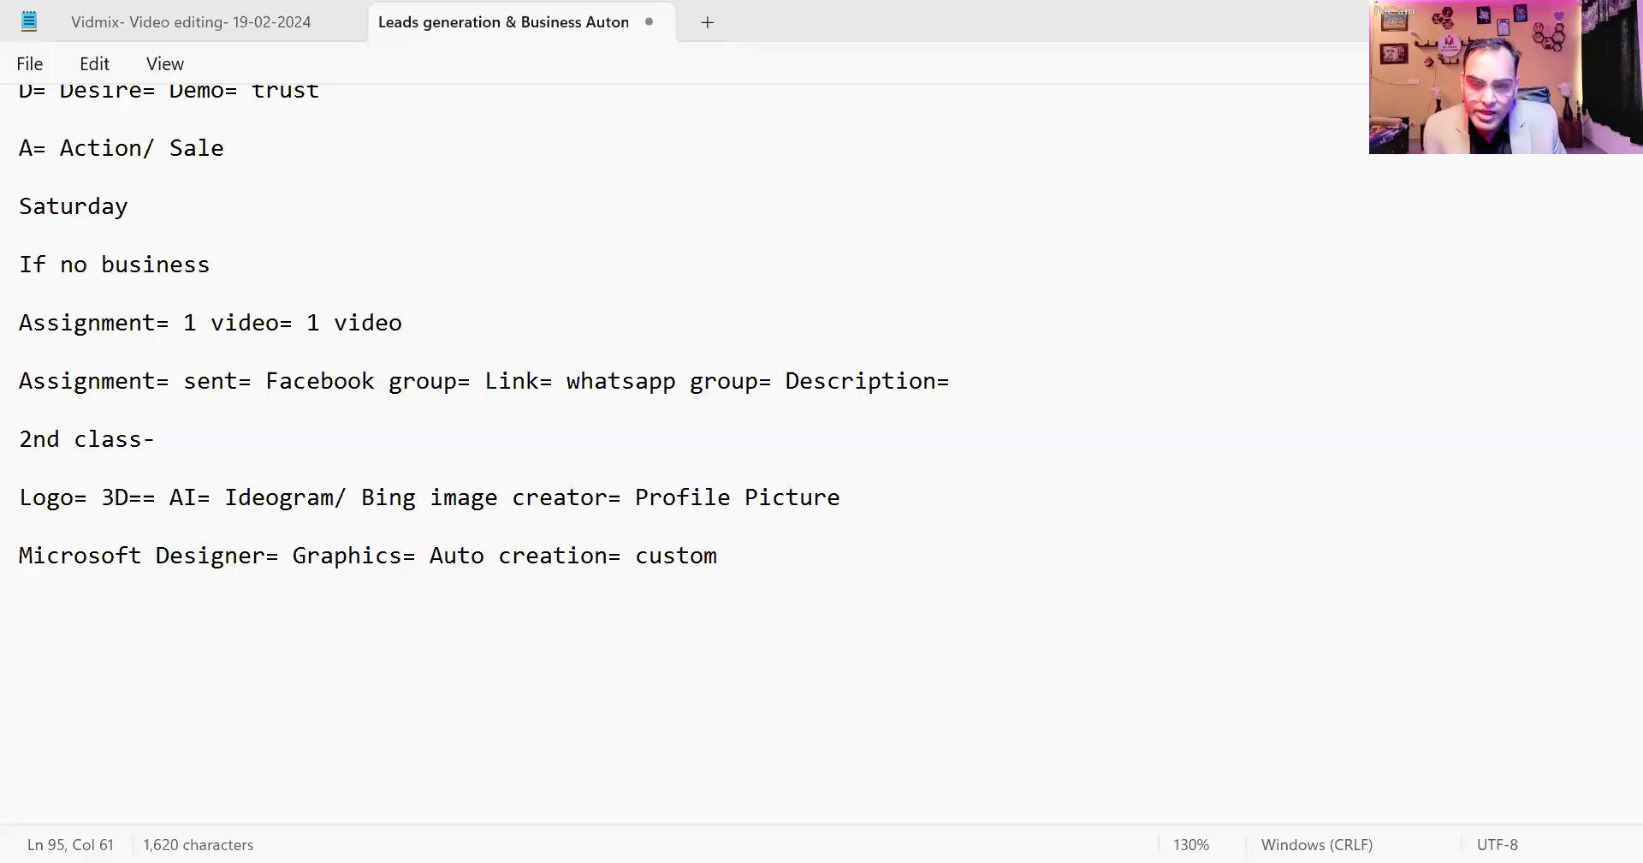
{"action": "left_click", "coordinate": [792, 565]}
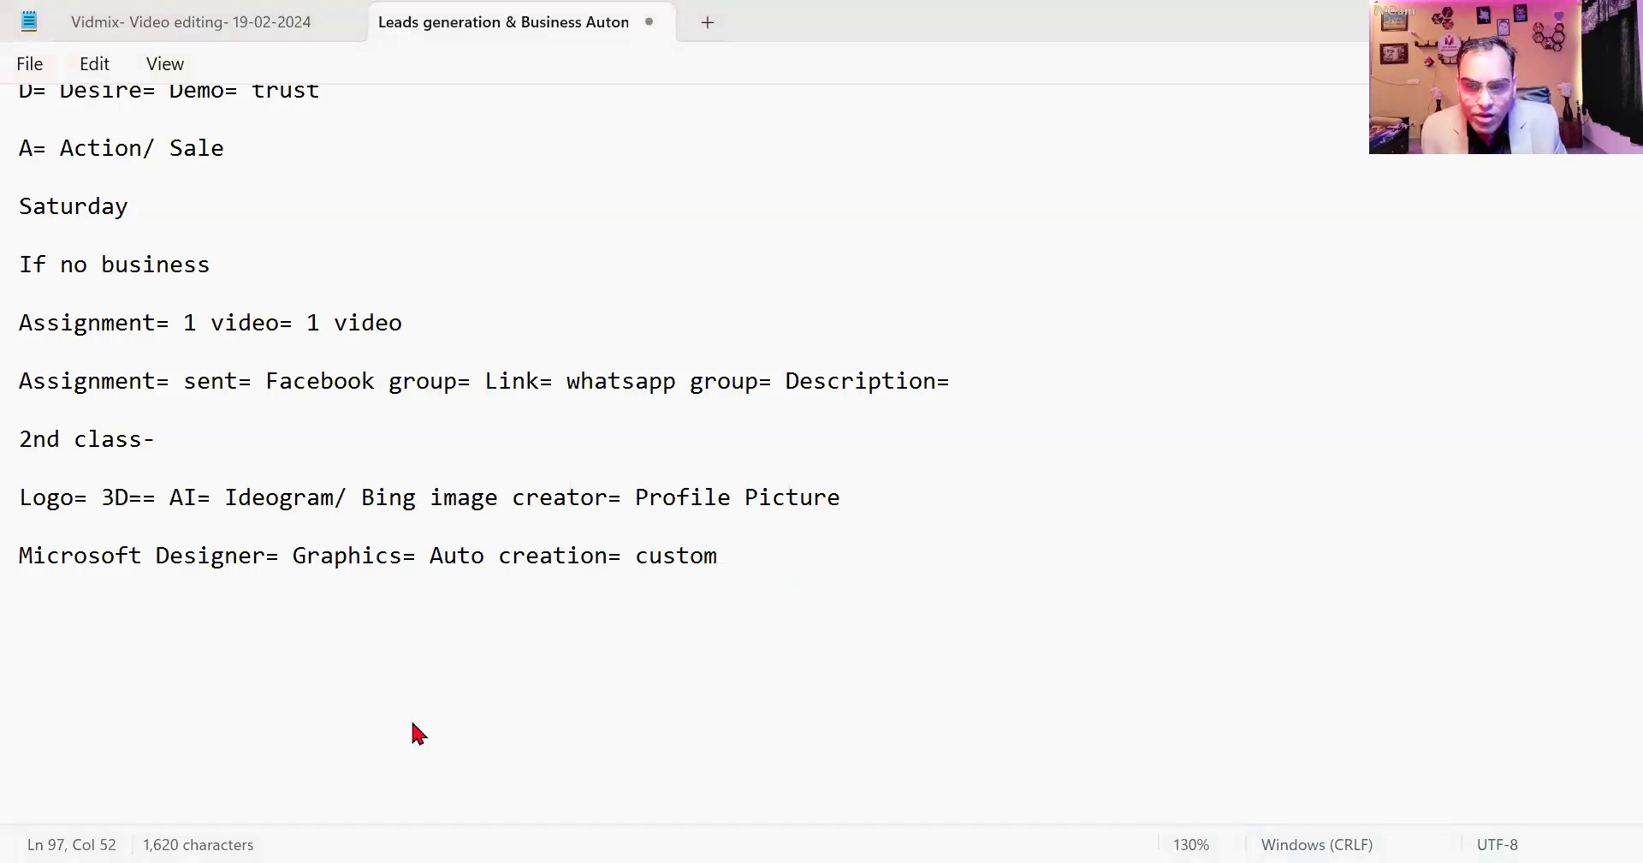
{"action": "key", "text": "alt+Tab"}
{"action": "left_click", "coordinate": [412, 819]}
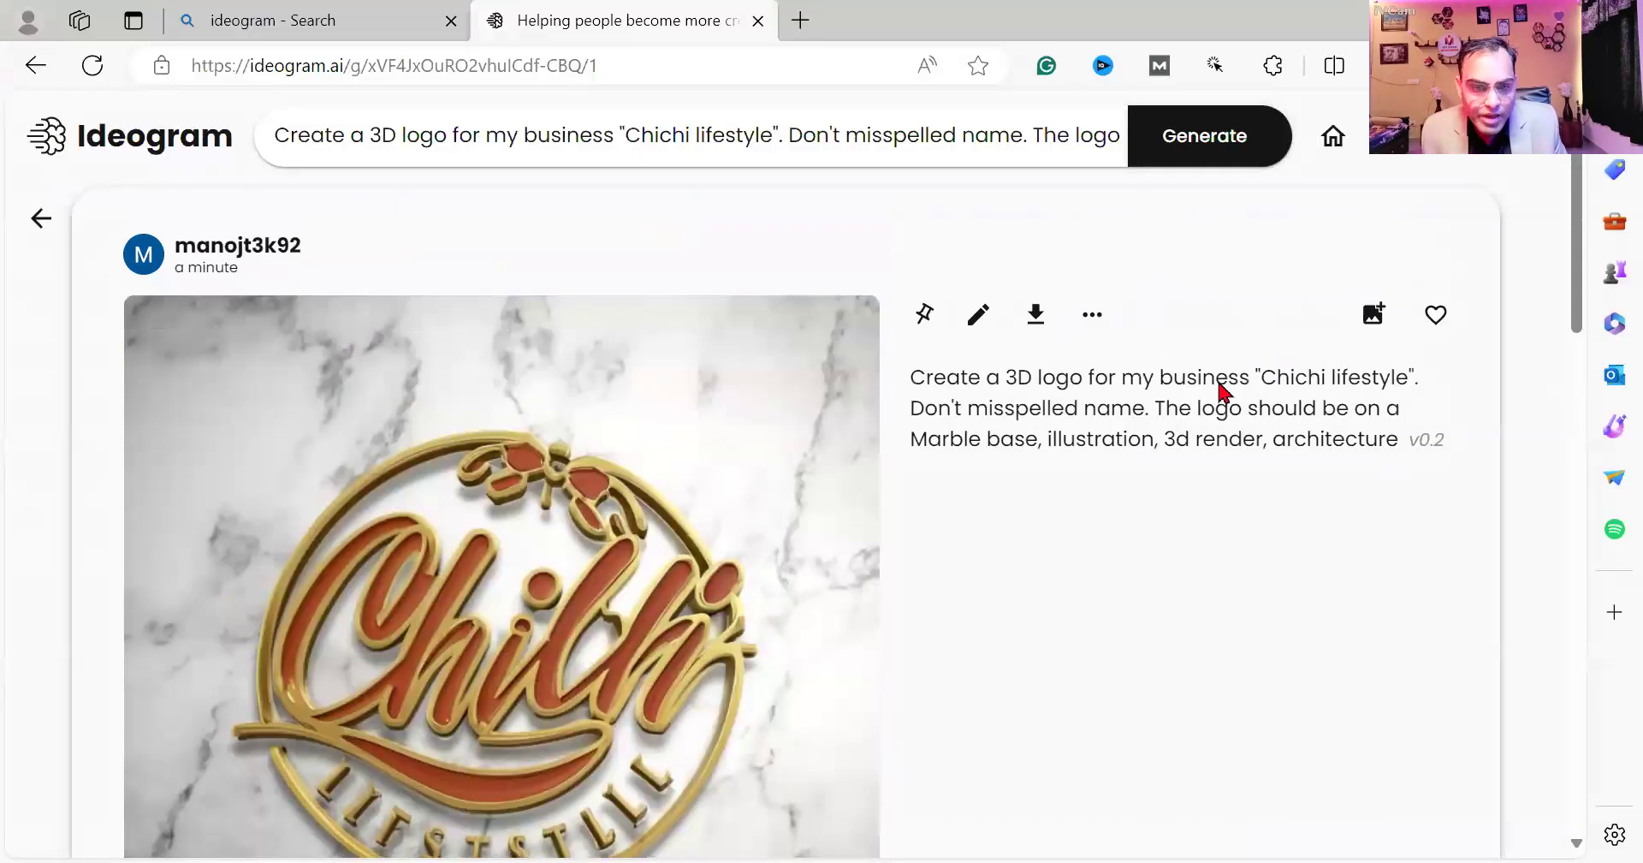
Replace 'Chichi lifestyle' in the marble-base prompt with the new business name 'G Wholesale'.
{"action": "left_click_drag", "start_coordinate": [1266, 375], "coordinate": [1337, 372]}
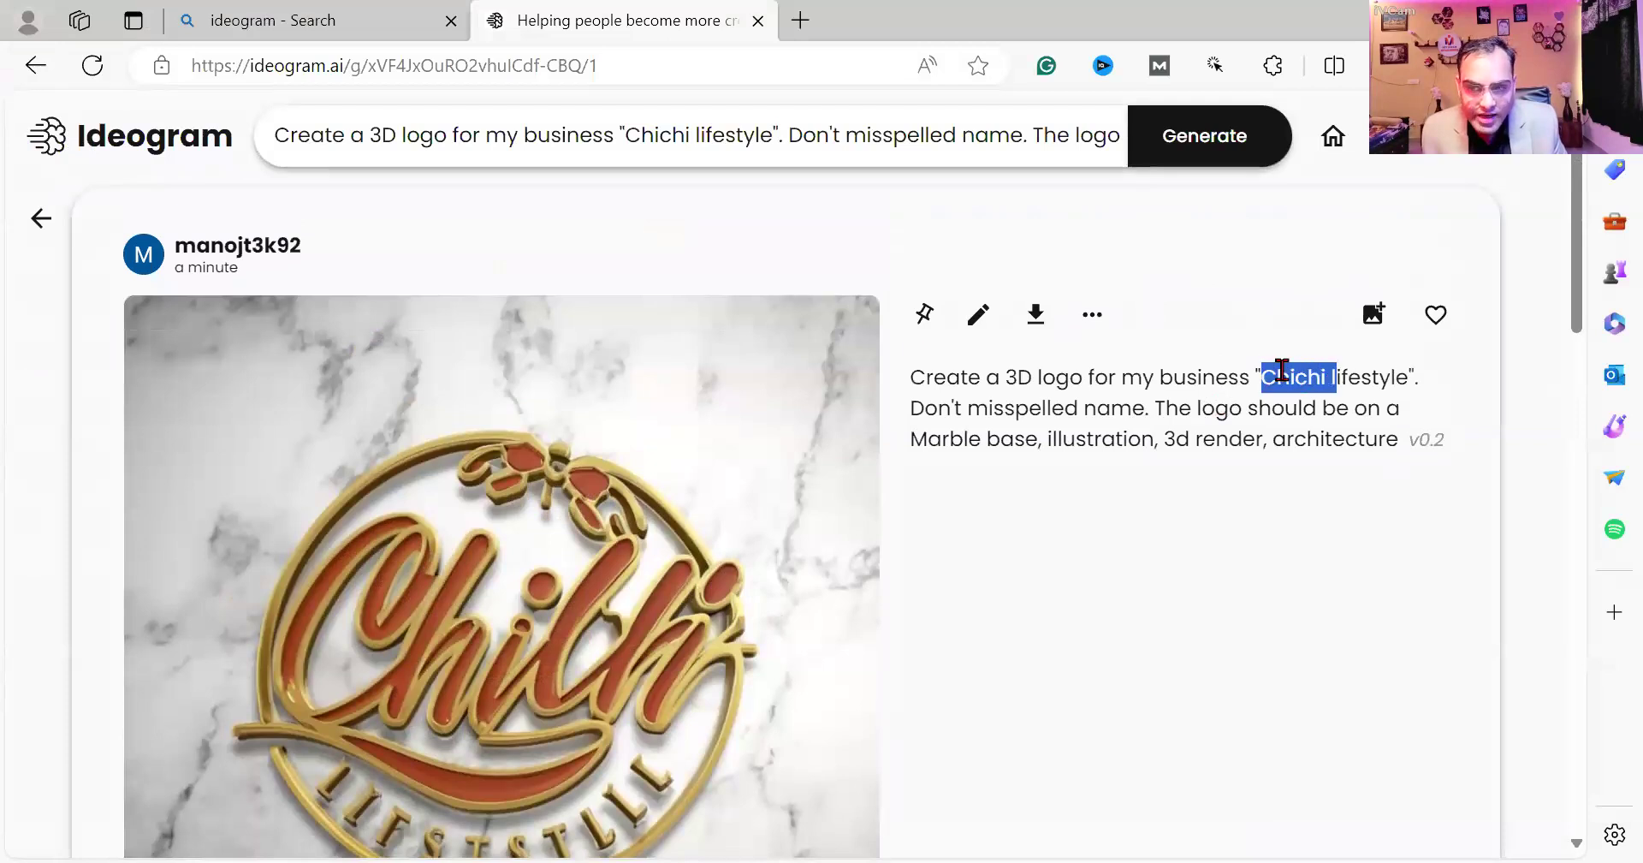
{"action": "left_click", "coordinate": [41, 220]}
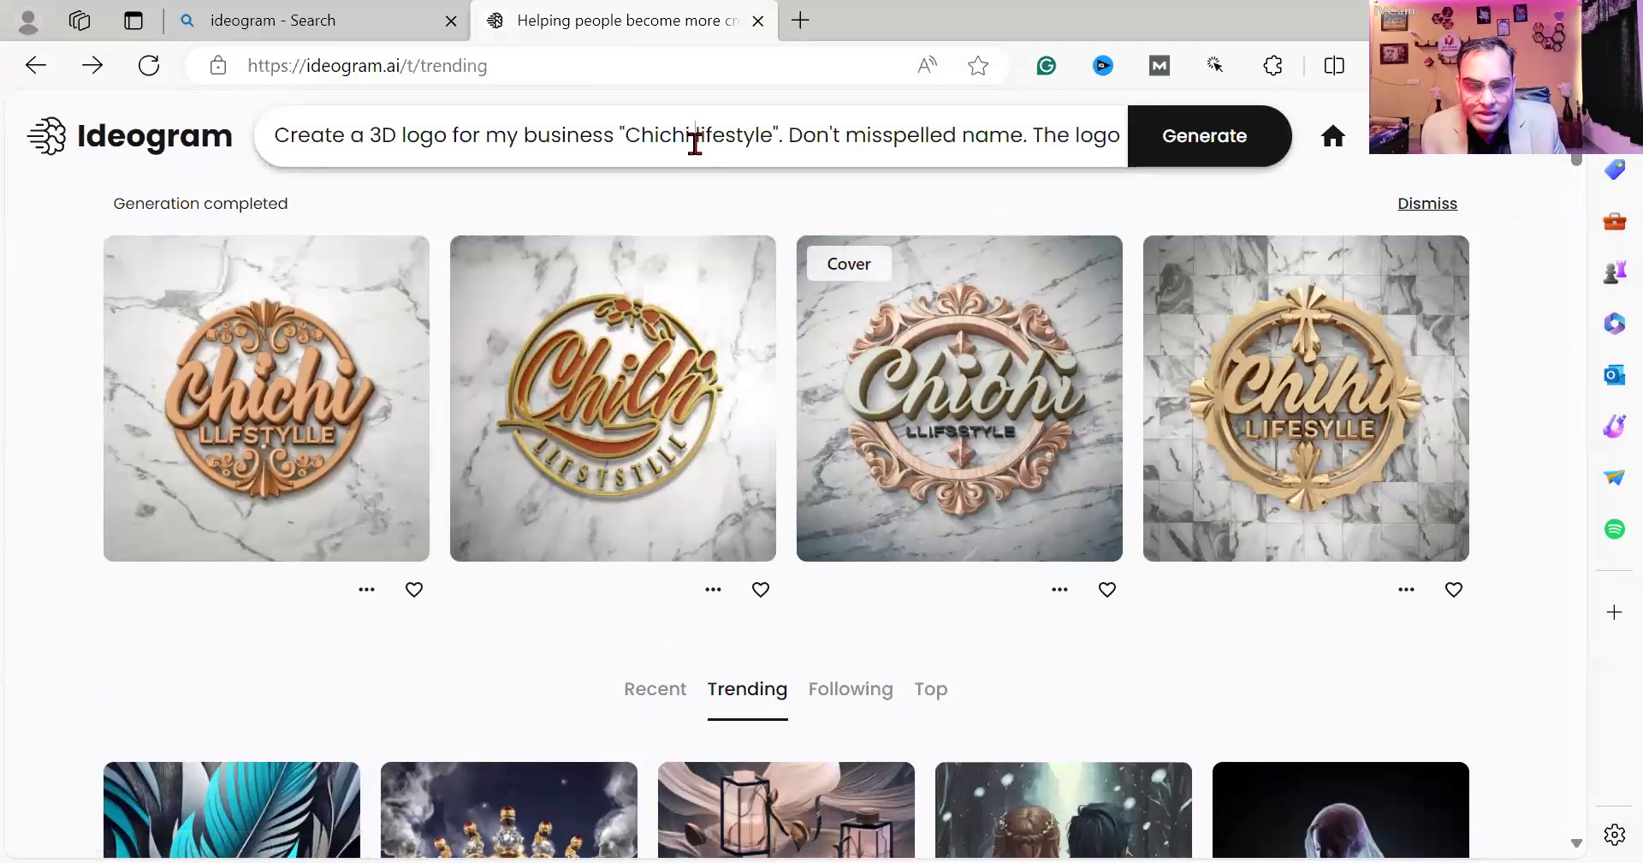
{"action": "left_click", "coordinate": [695, 144]}
{"action": "left_click_drag", "start_coordinate": [773, 135], "coordinate": [628, 137]}
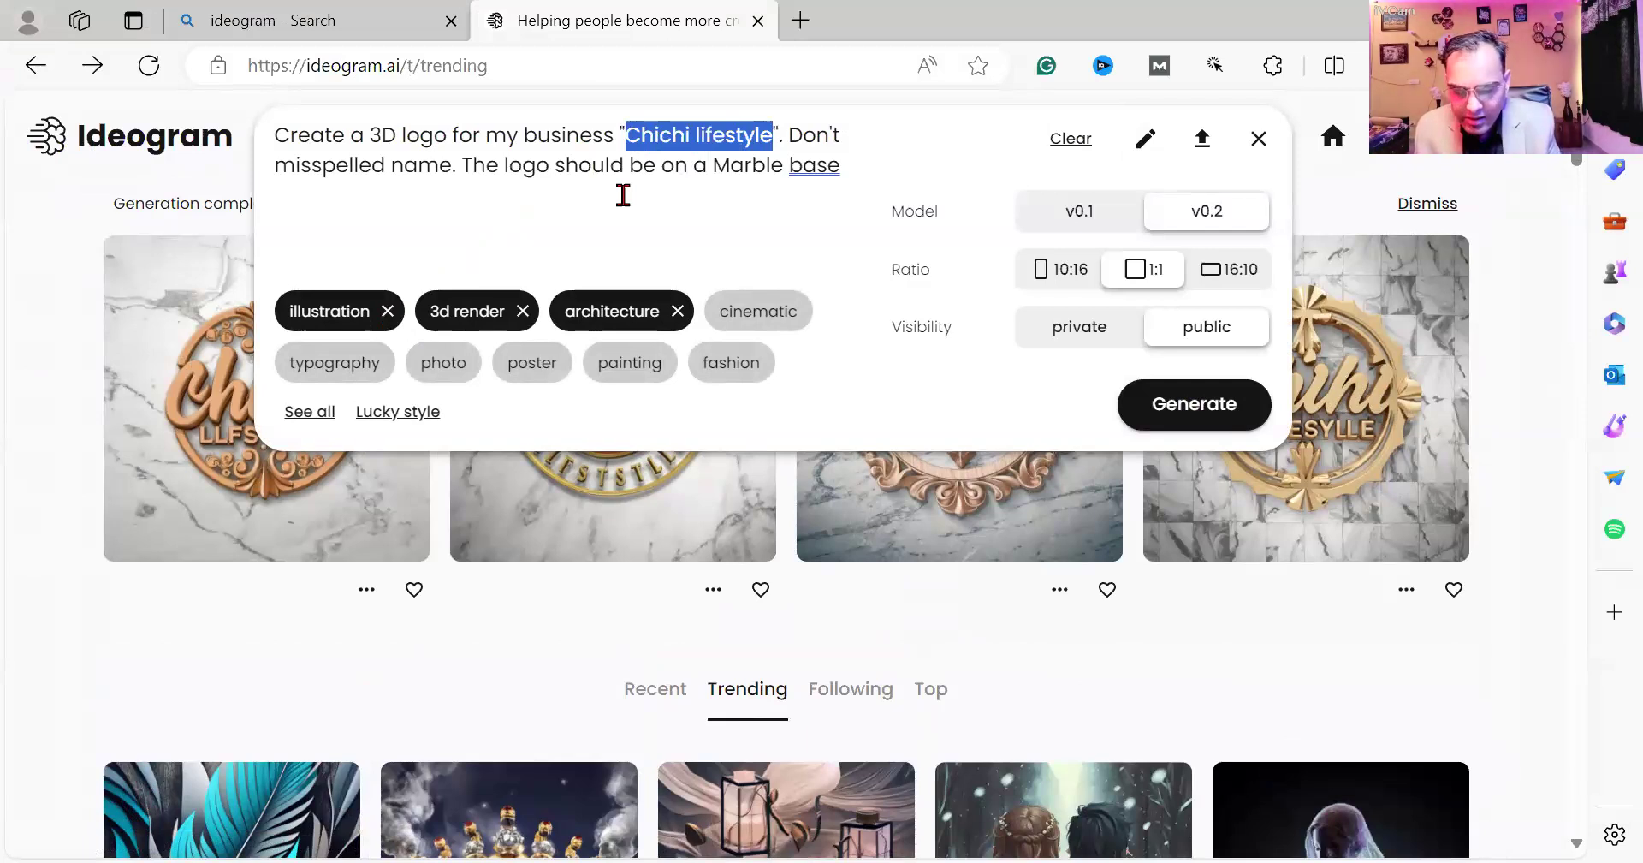
{"action": "type", "text": "PS"}
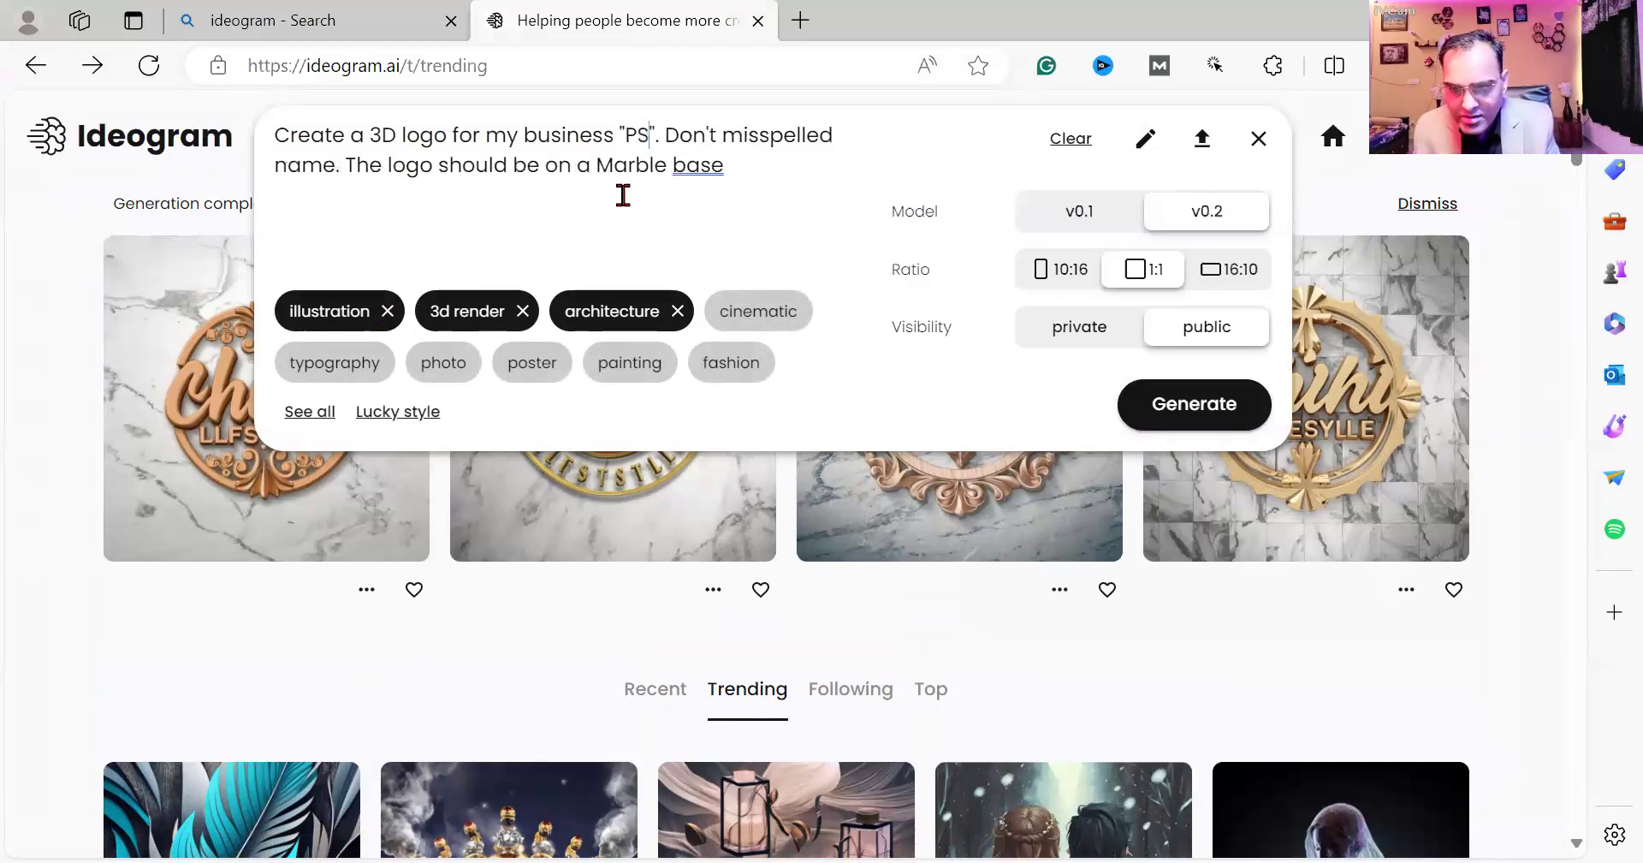
{"action": "key", "text": "BackSpace"}
{"action": "key", "text": "BackSpace"}
{"action": "key", "text": "BackSpace"}
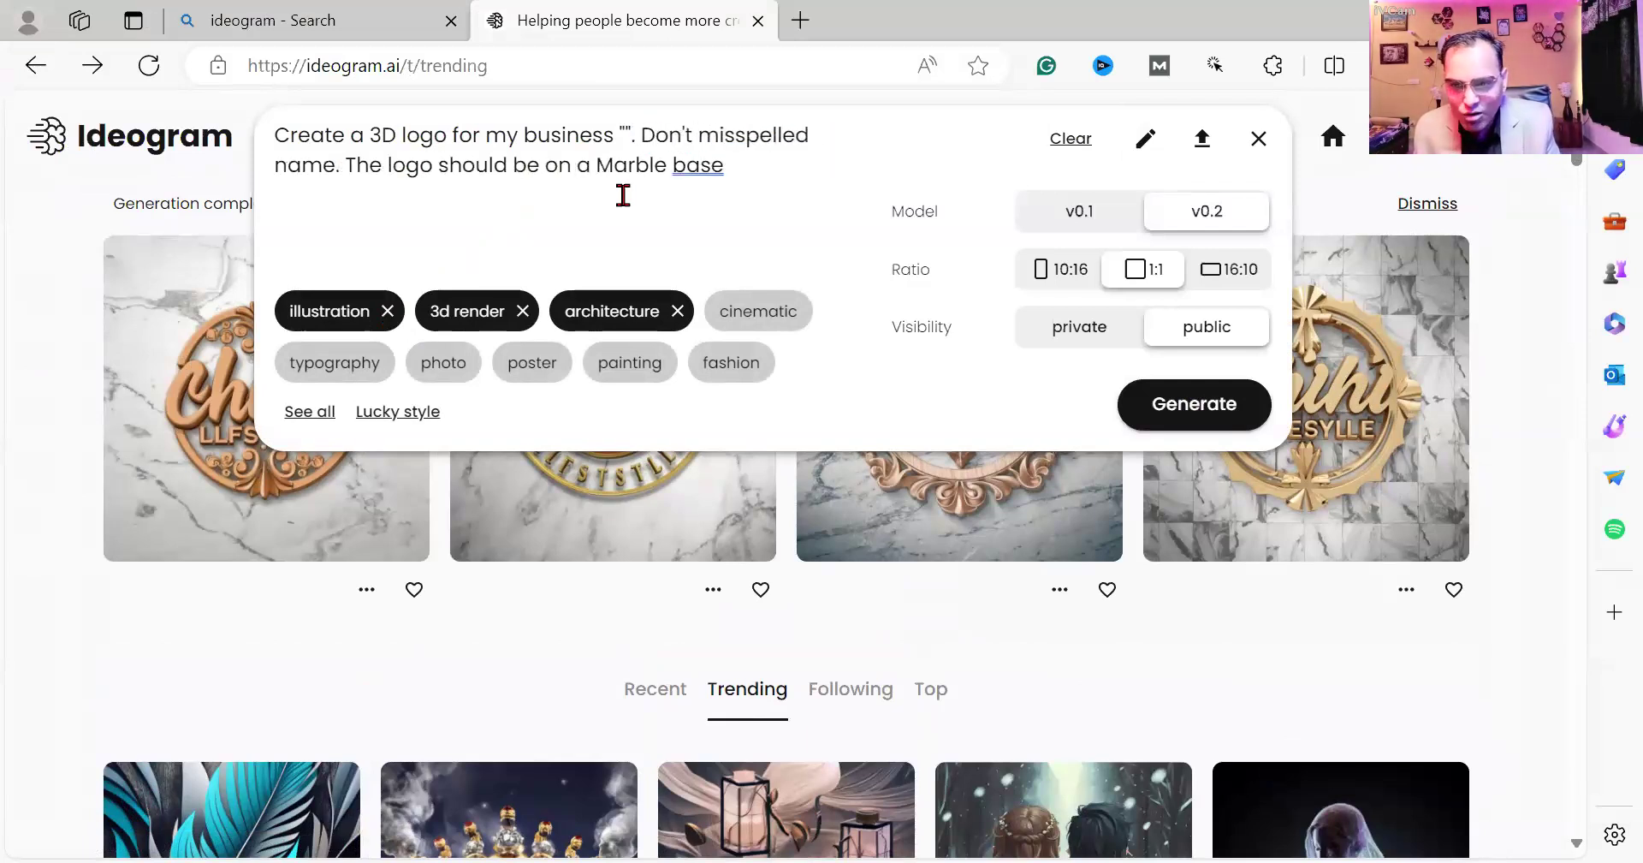
{"action": "type", "text": "G"}
{"action": "type", "text": " Wholes"}
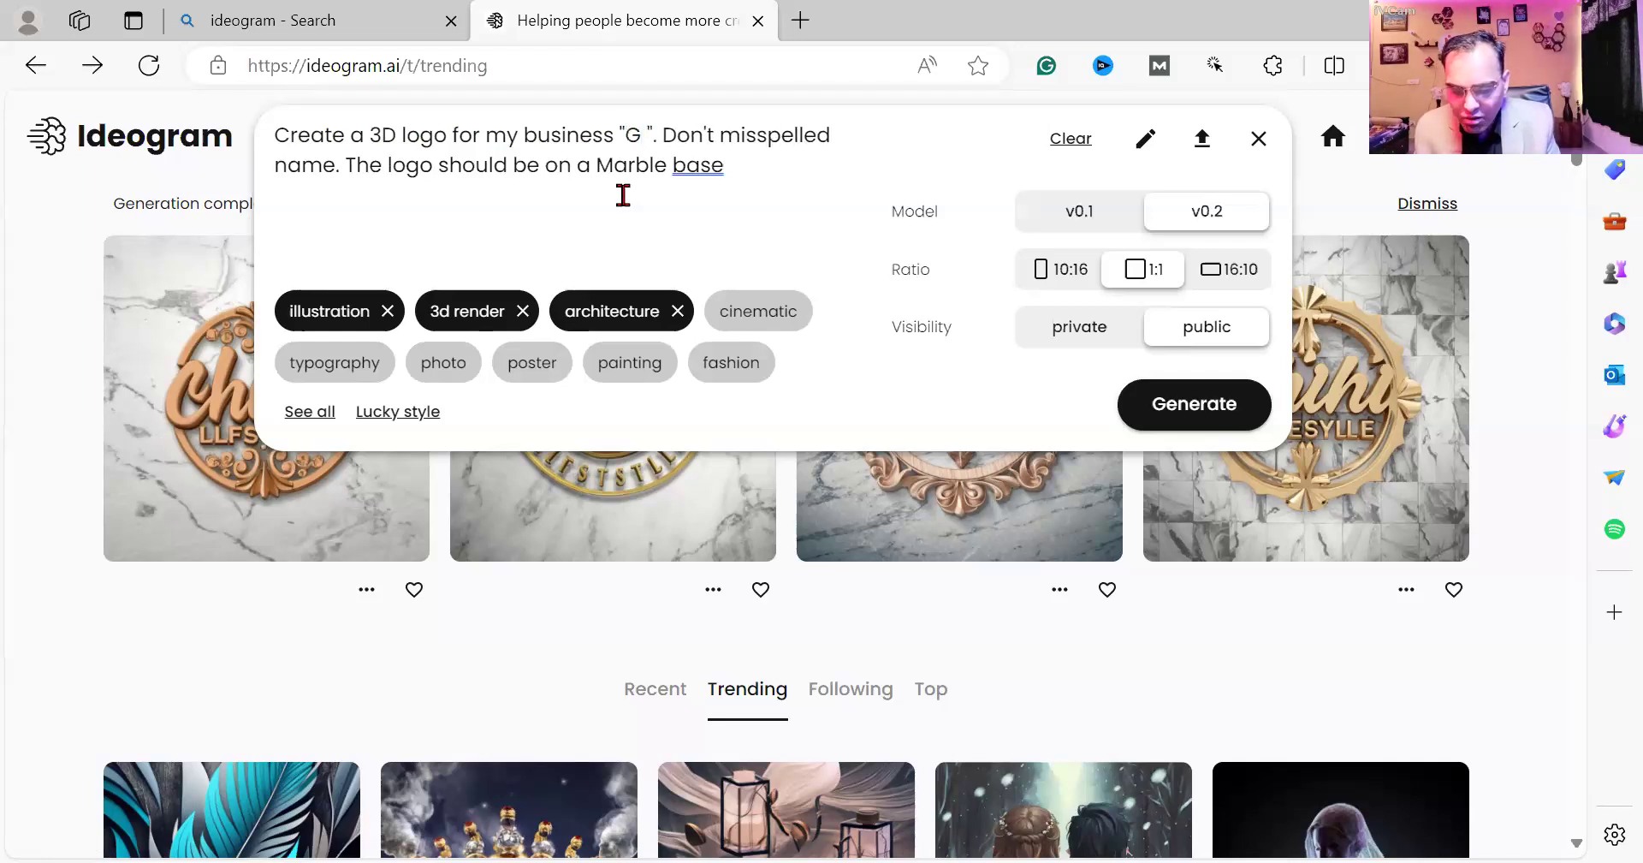
{"action": "type", "text": "ale"}
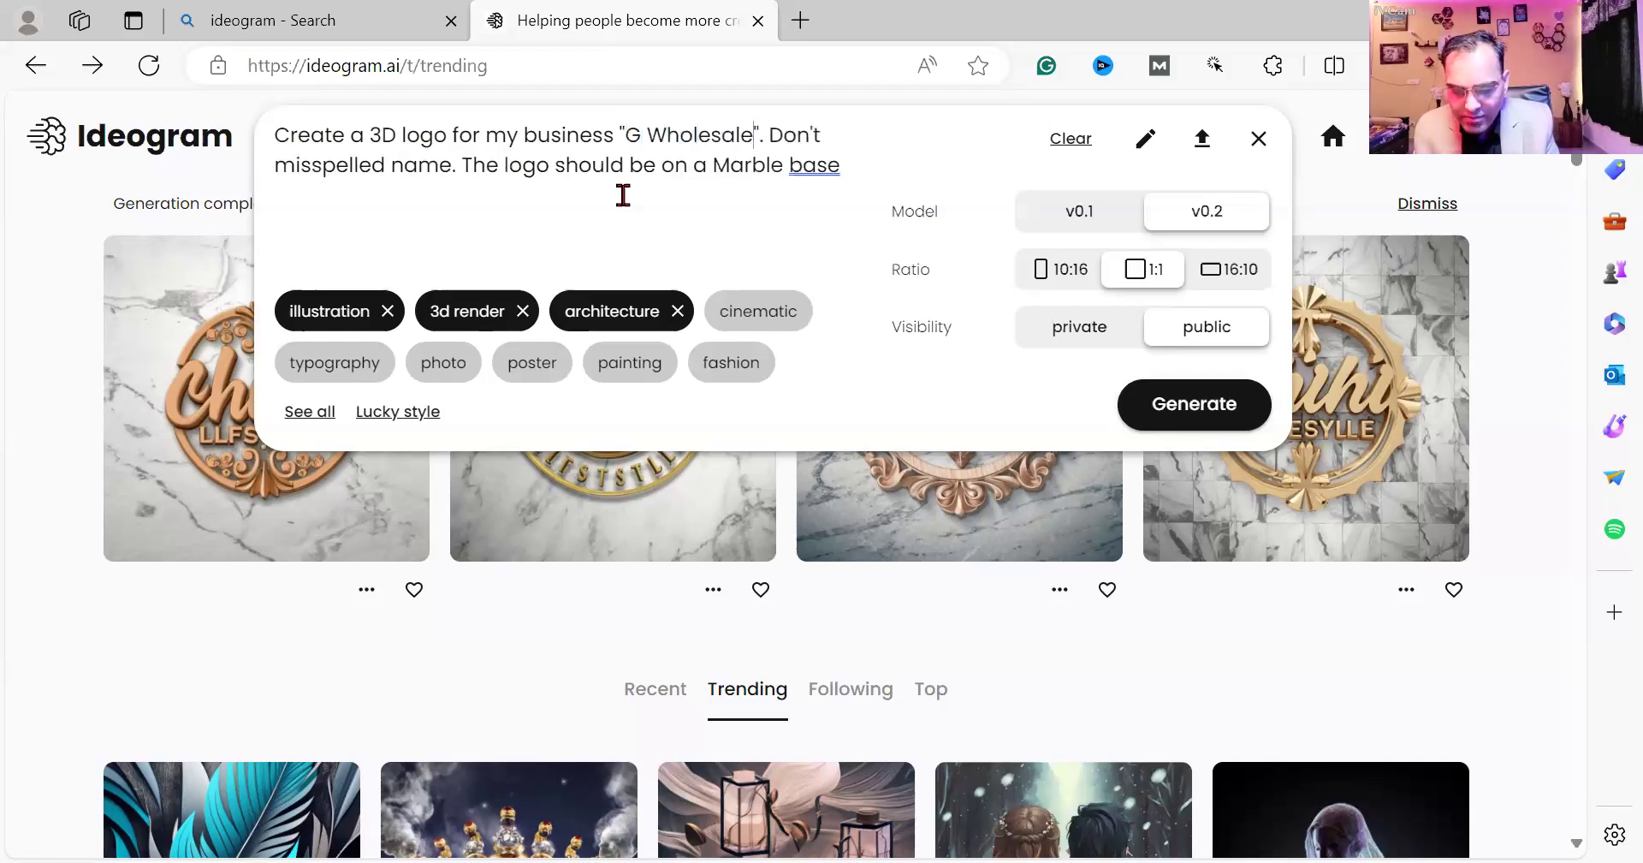
Change the prompt's base from Marble to Glass and generate four G Wholesale logos.
{"action": "key", "text": "BackSpace"}
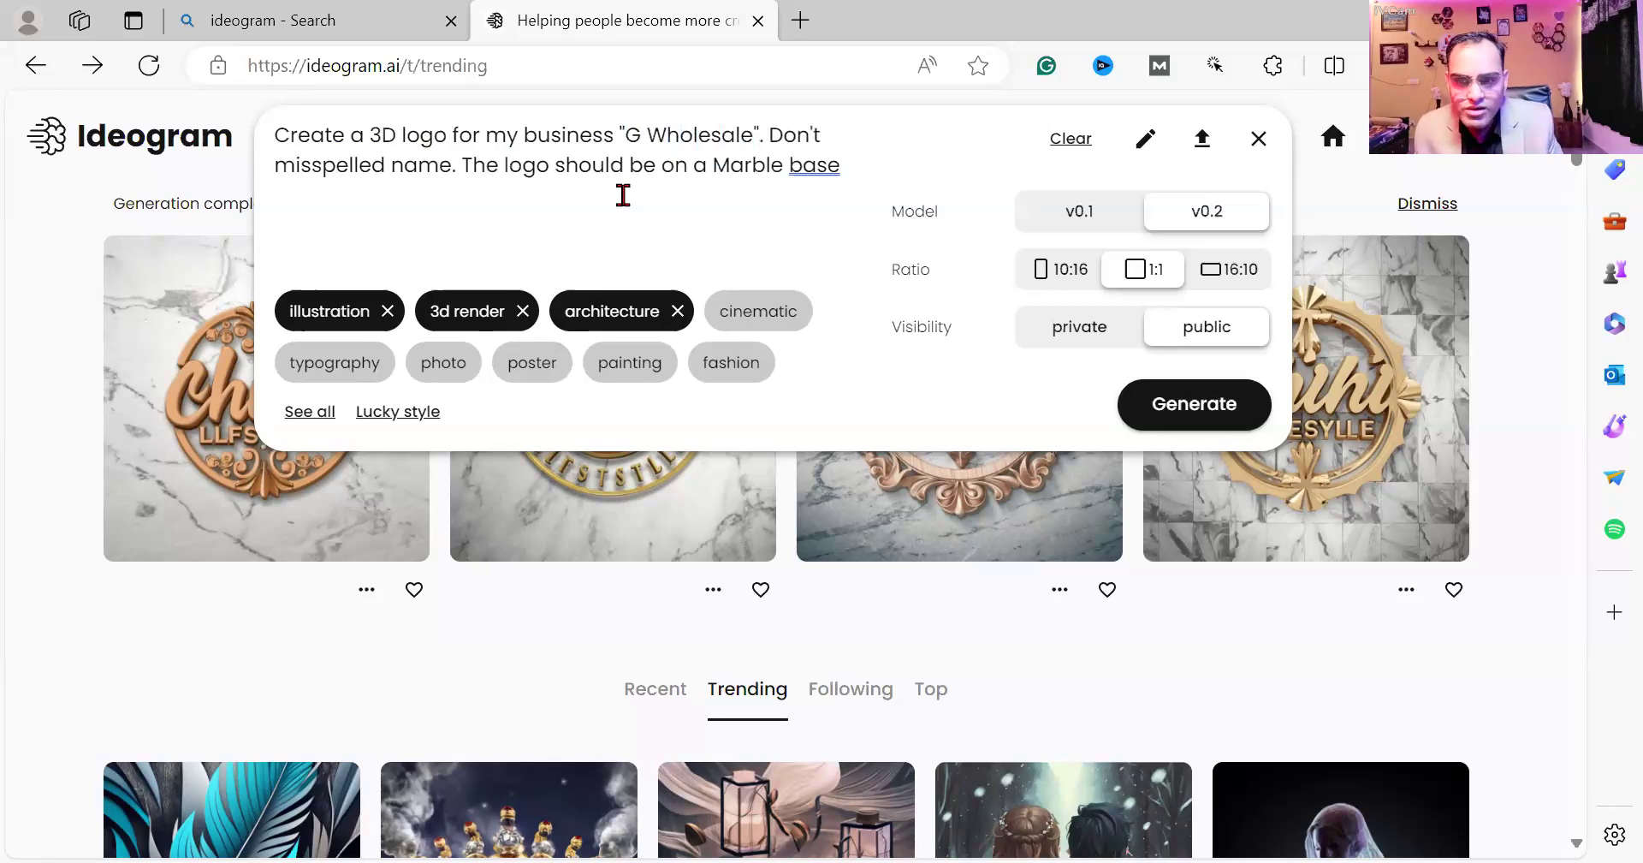
{"action": "left_click_drag", "start_coordinate": [783, 165], "coordinate": [716, 165]}
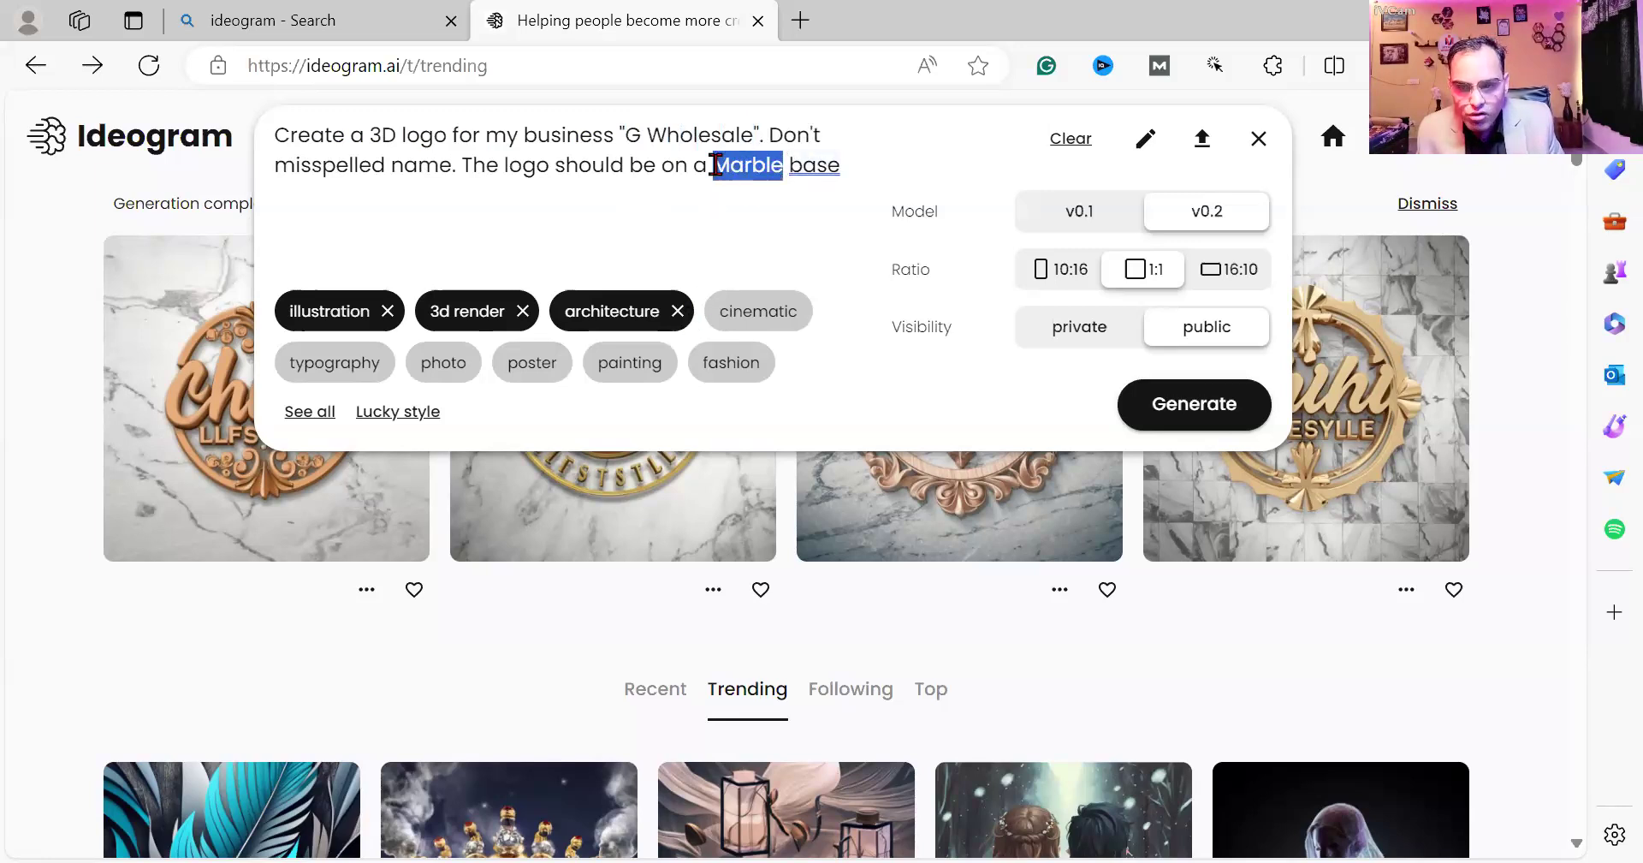
{"action": "type", "text": "Glass"}
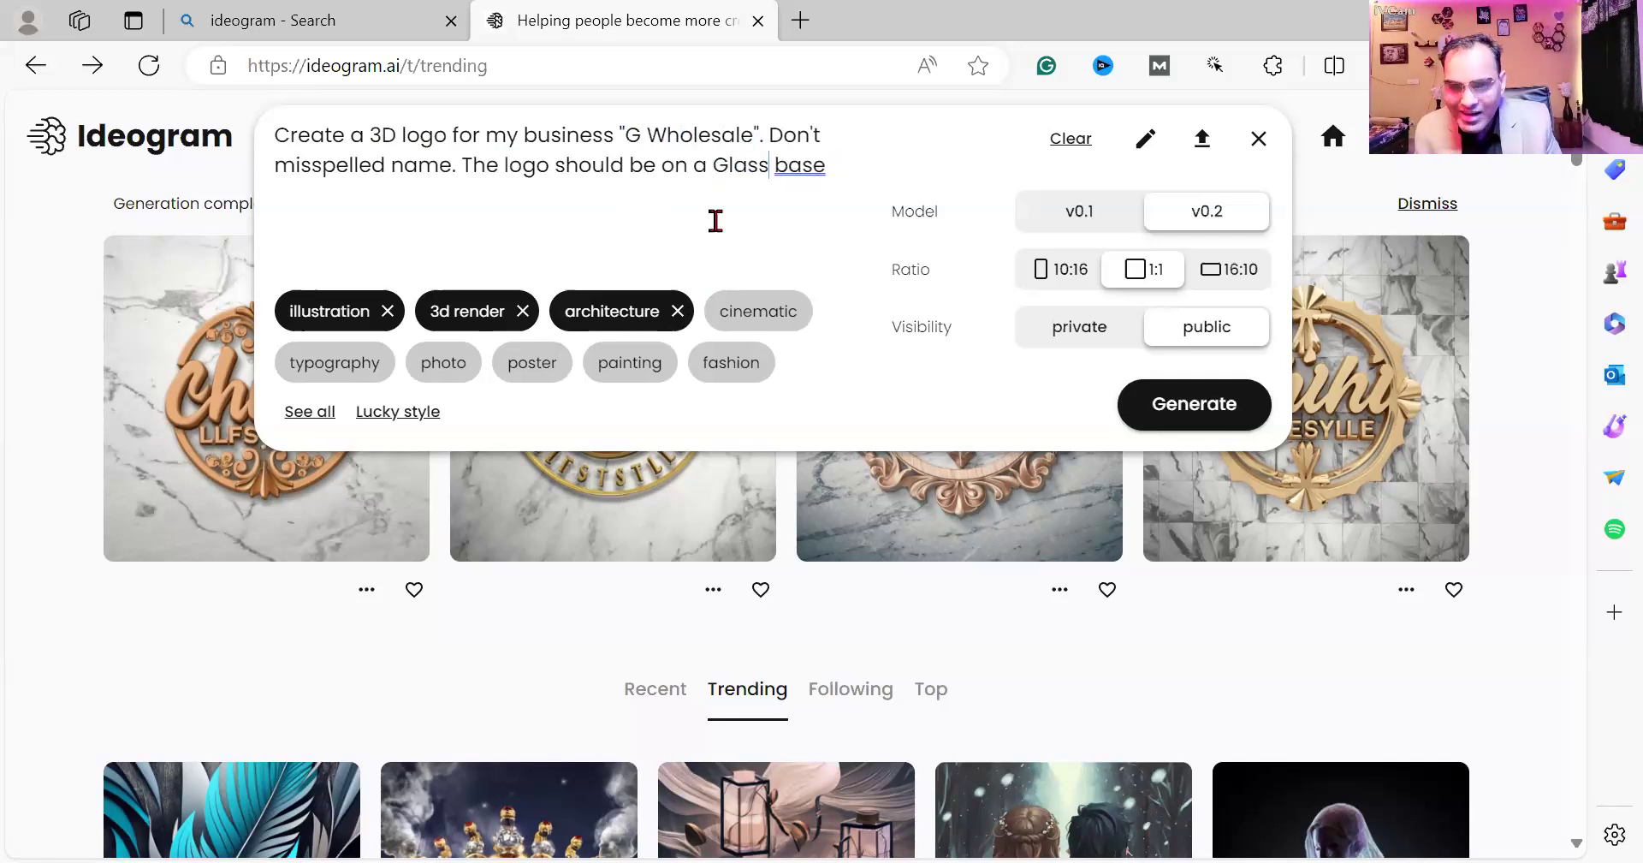
{"action": "left_click", "coordinate": [1196, 404]}
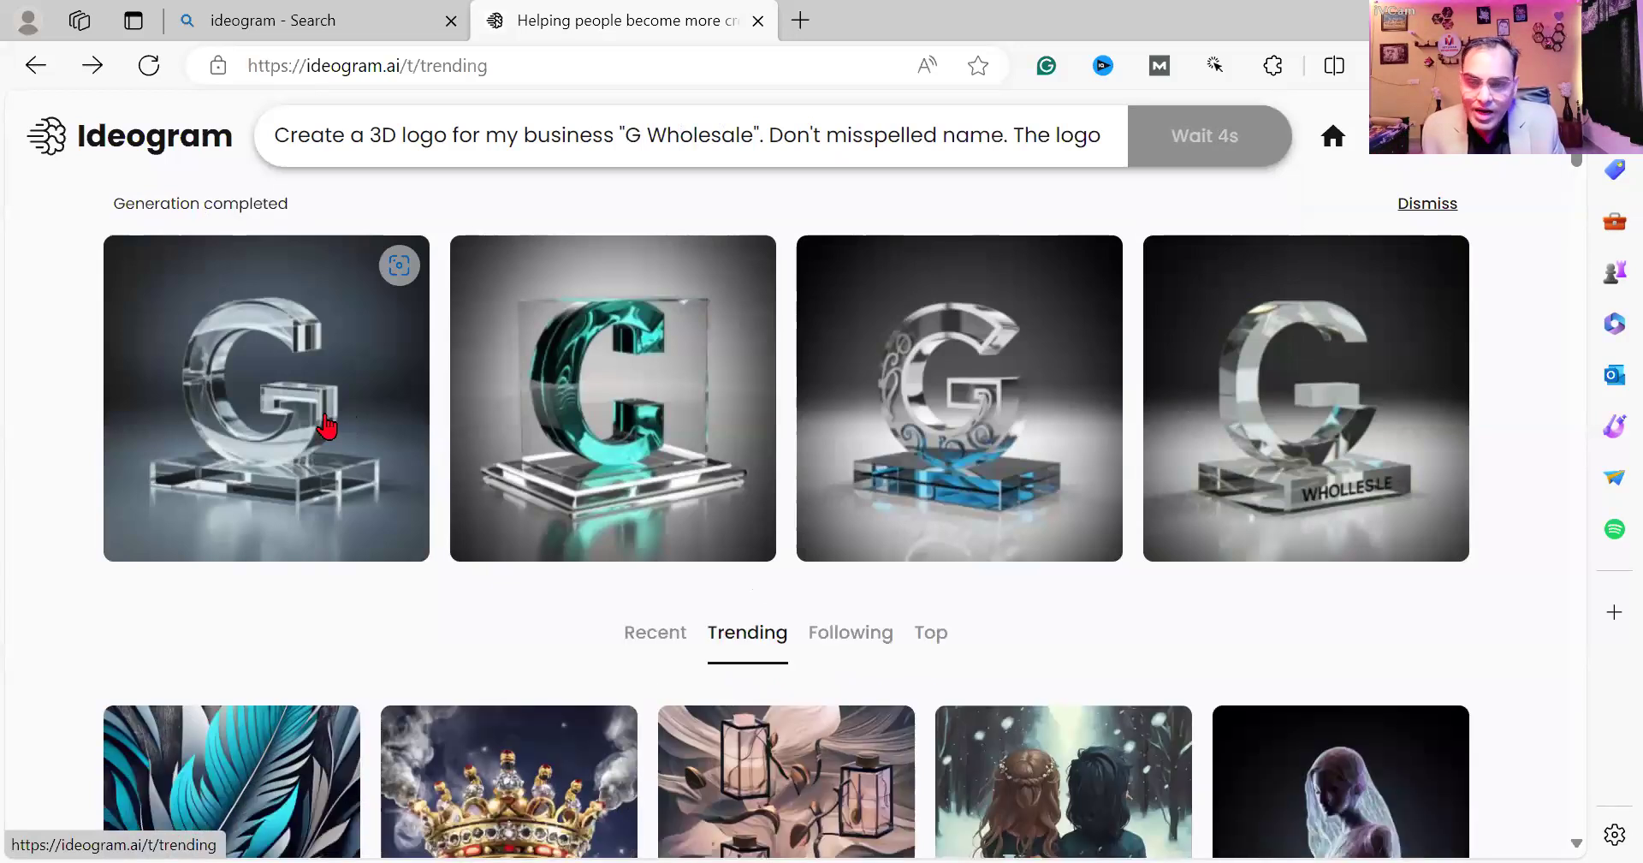
Browse the generated glass-base G logos in the large view.
{"action": "left_click", "coordinate": [327, 425]}
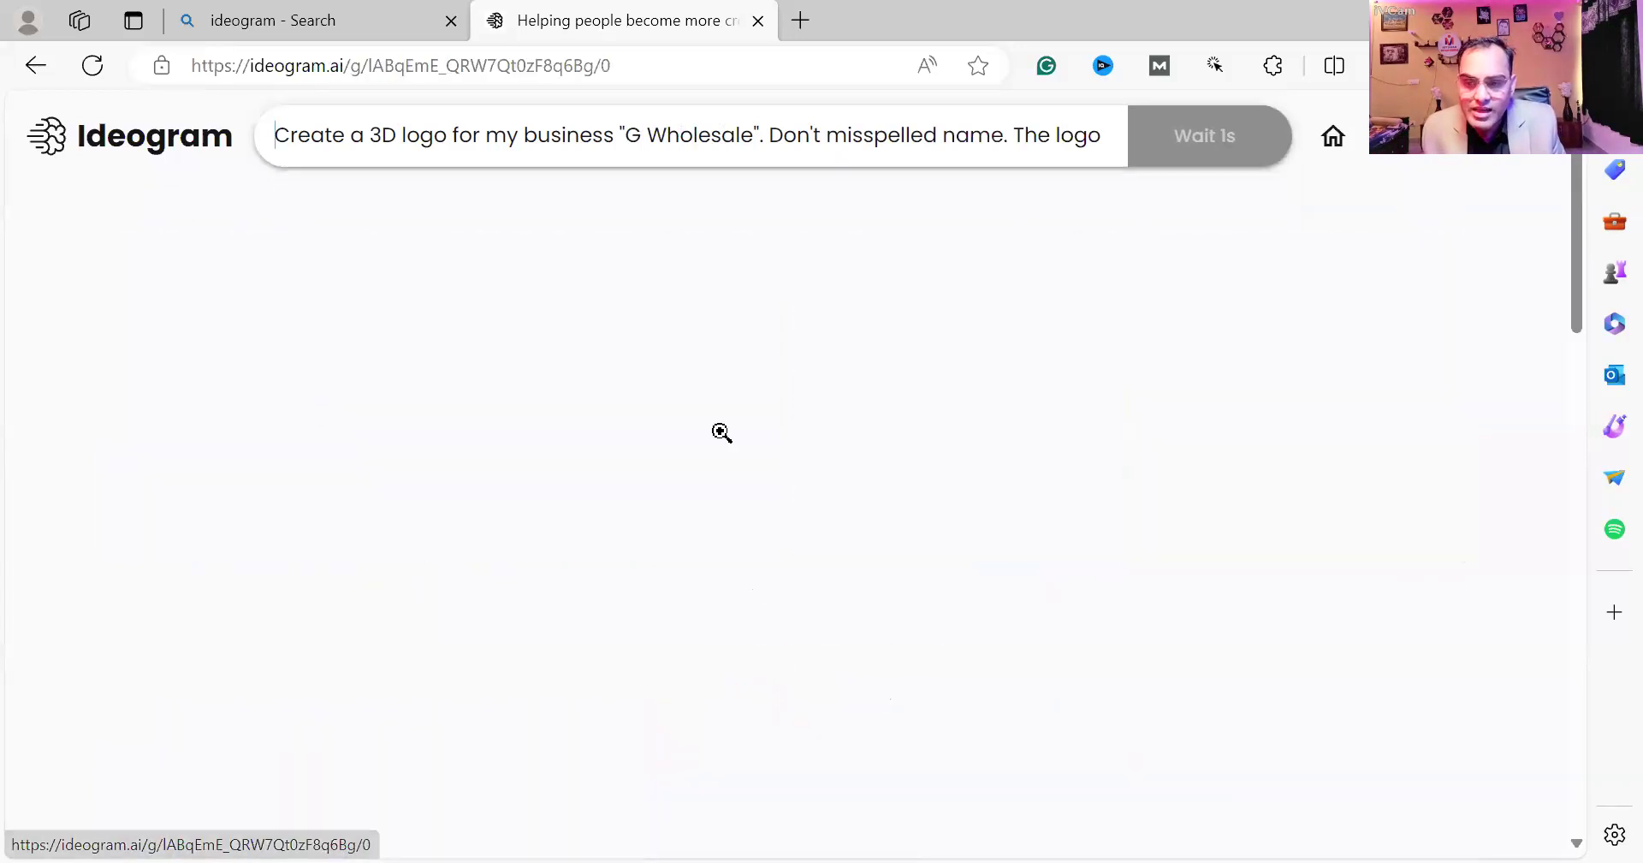
{"action": "scroll", "coordinate": [722, 432], "scroll_direction": "down", "scroll_amount": 5}
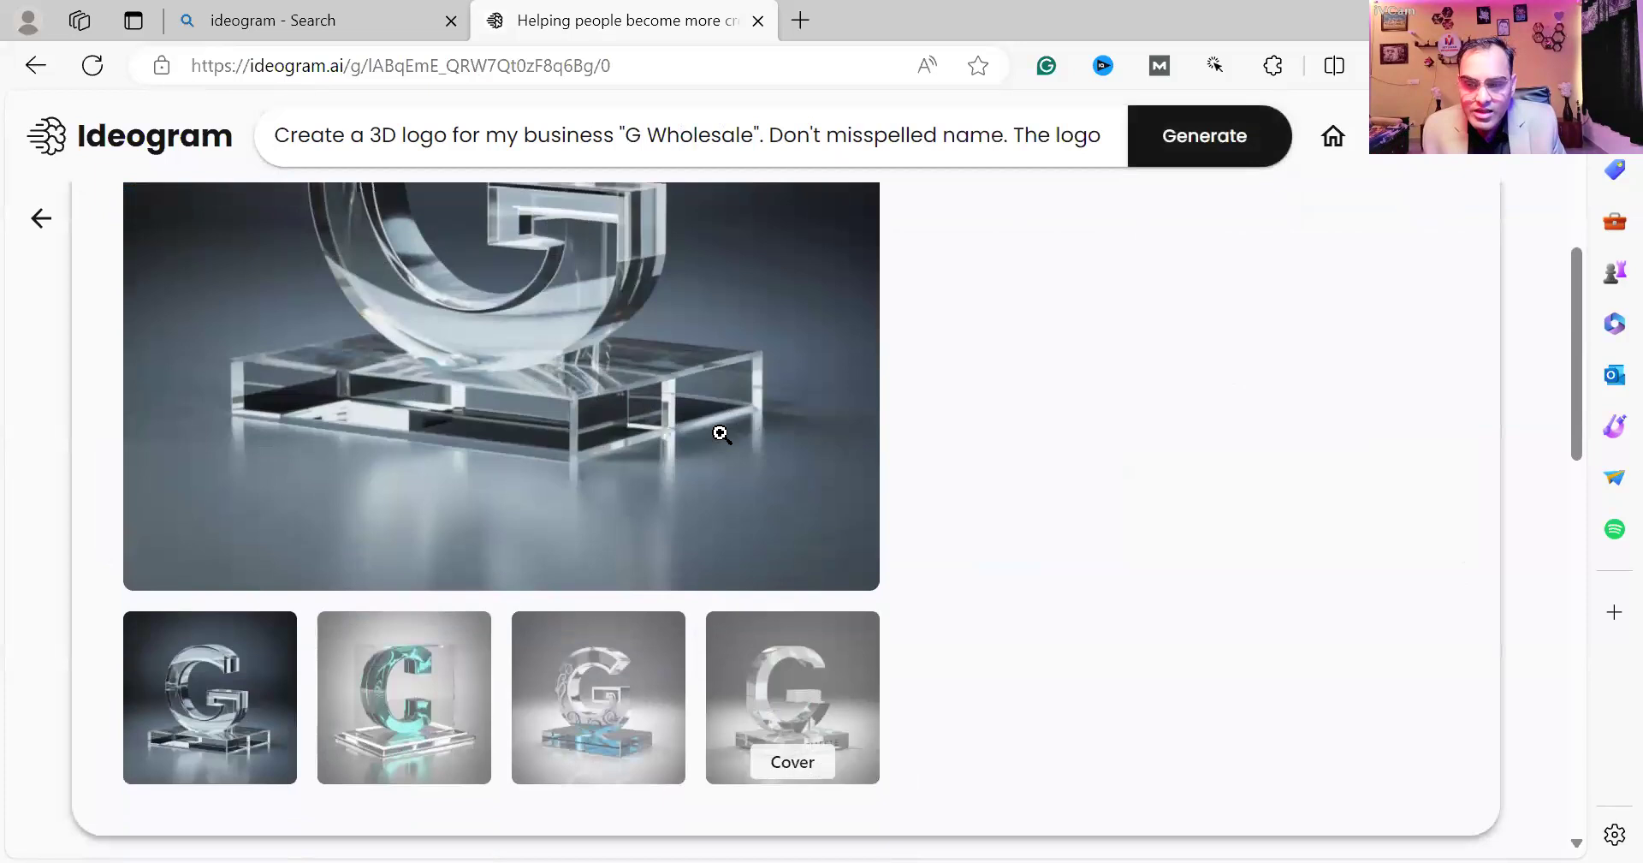
{"action": "left_click", "coordinate": [749, 710]}
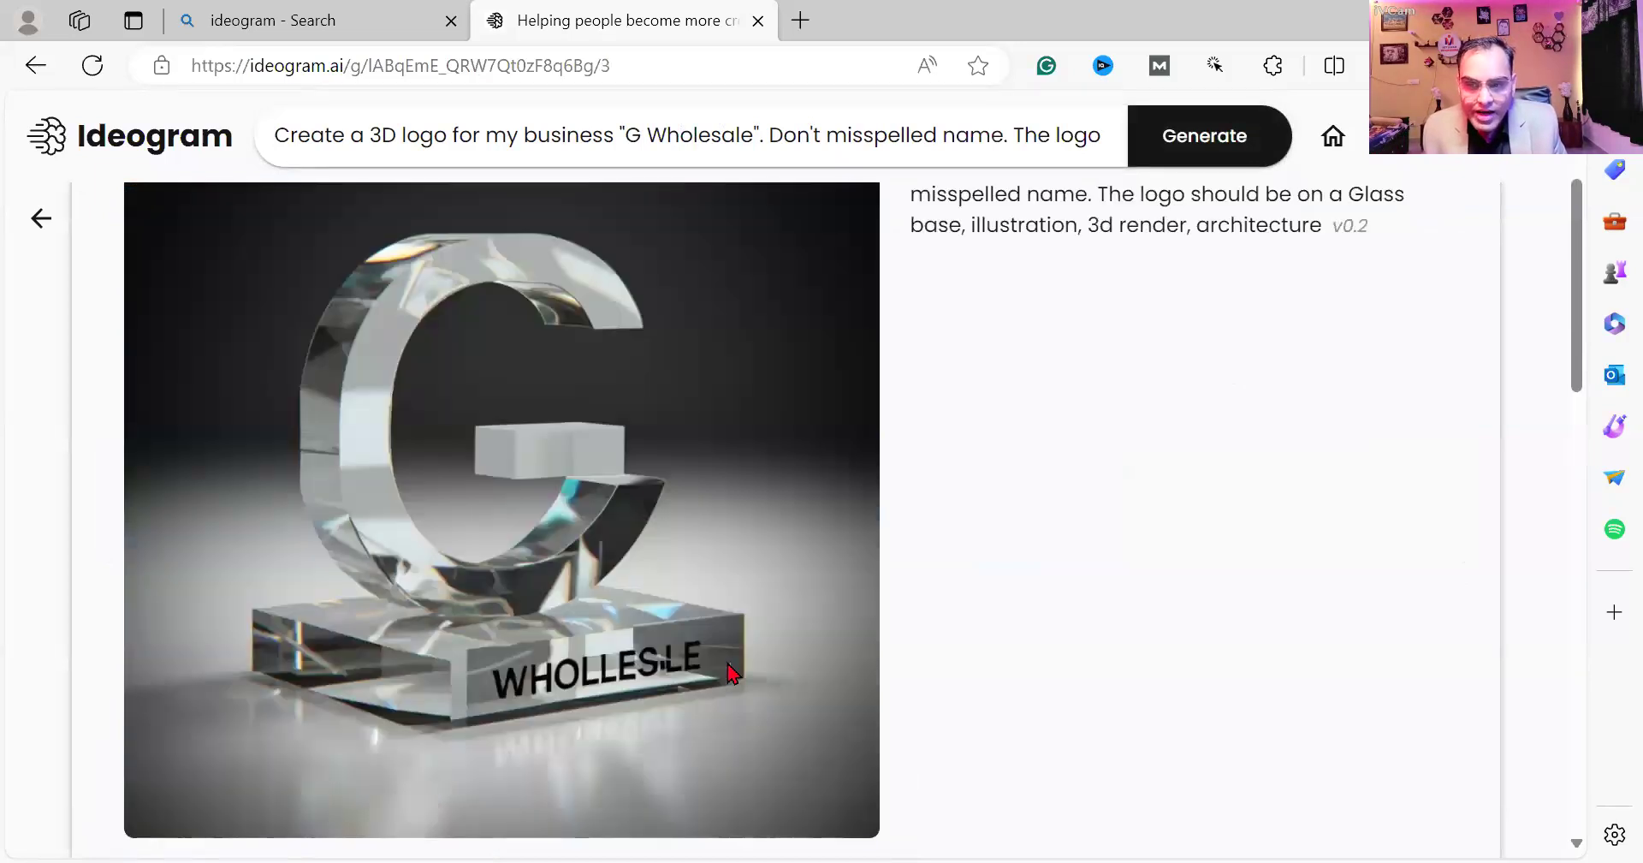
{"action": "scroll", "coordinate": [539, 558], "scroll_direction": "down", "scroll_amount": 3}
Open the teal glass G logo and download it.
{"action": "left_click", "coordinate": [346, 714]}
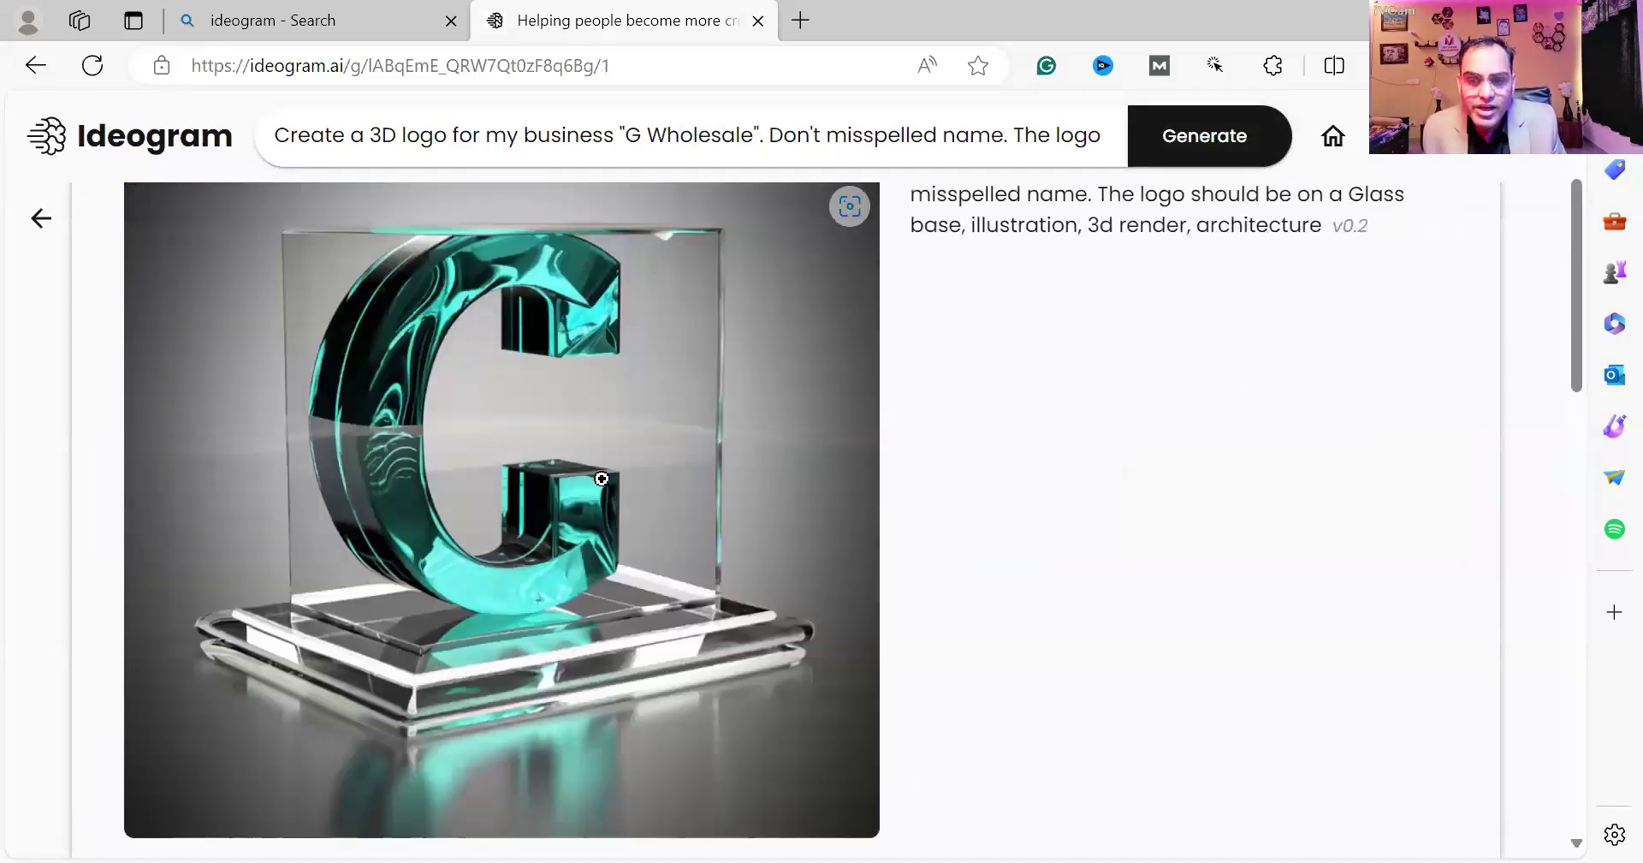
{"action": "scroll", "coordinate": [602, 479], "scroll_direction": "up", "scroll_amount": 3}
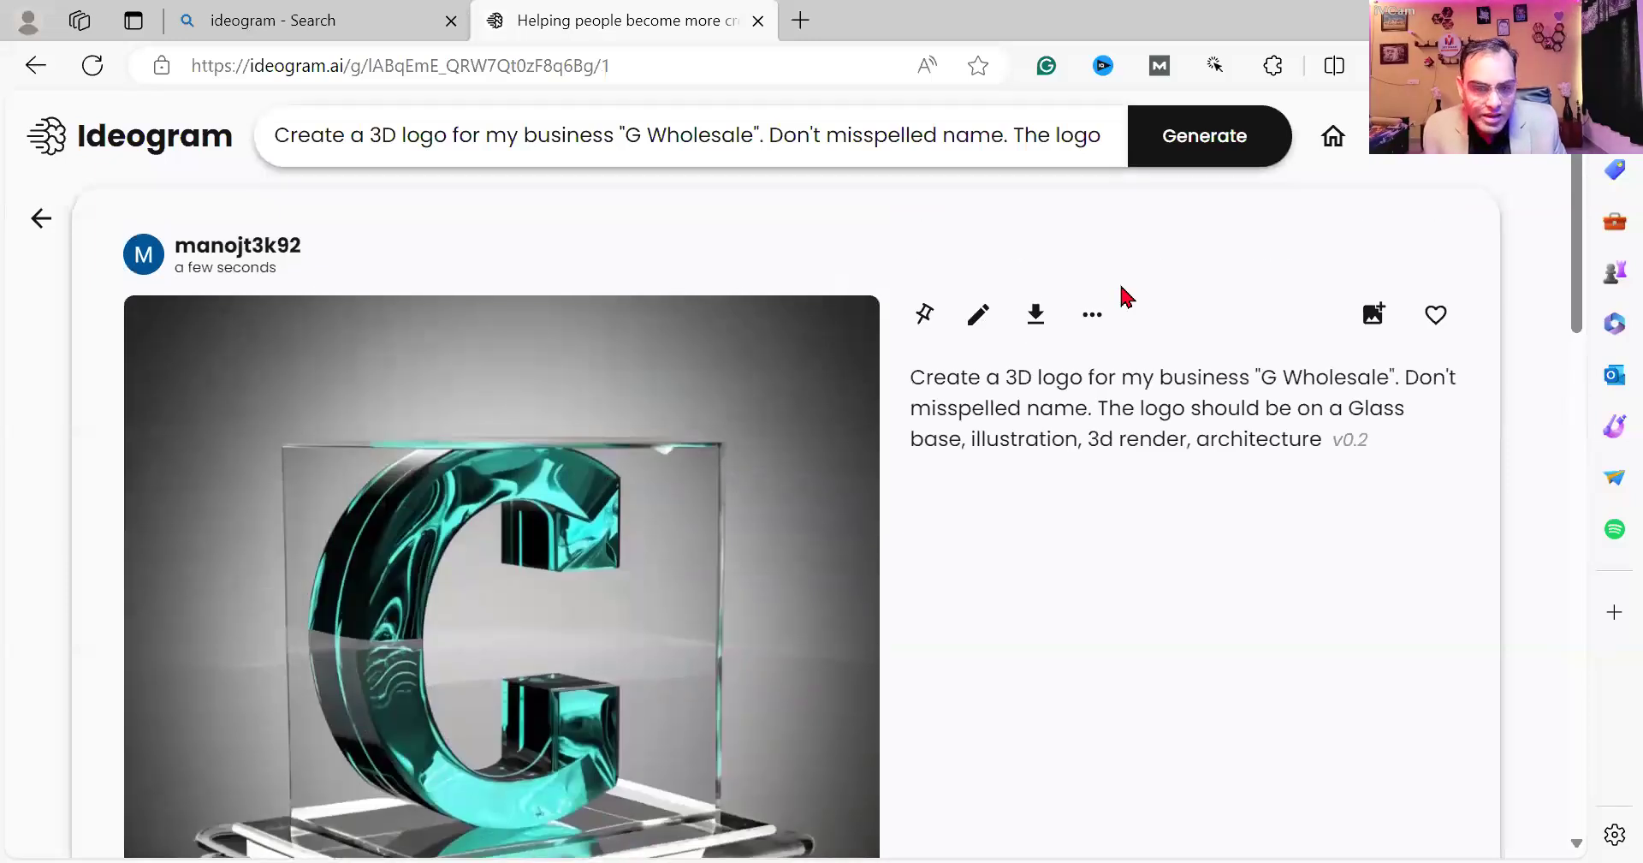
{"action": "left_click", "coordinate": [1042, 319]}
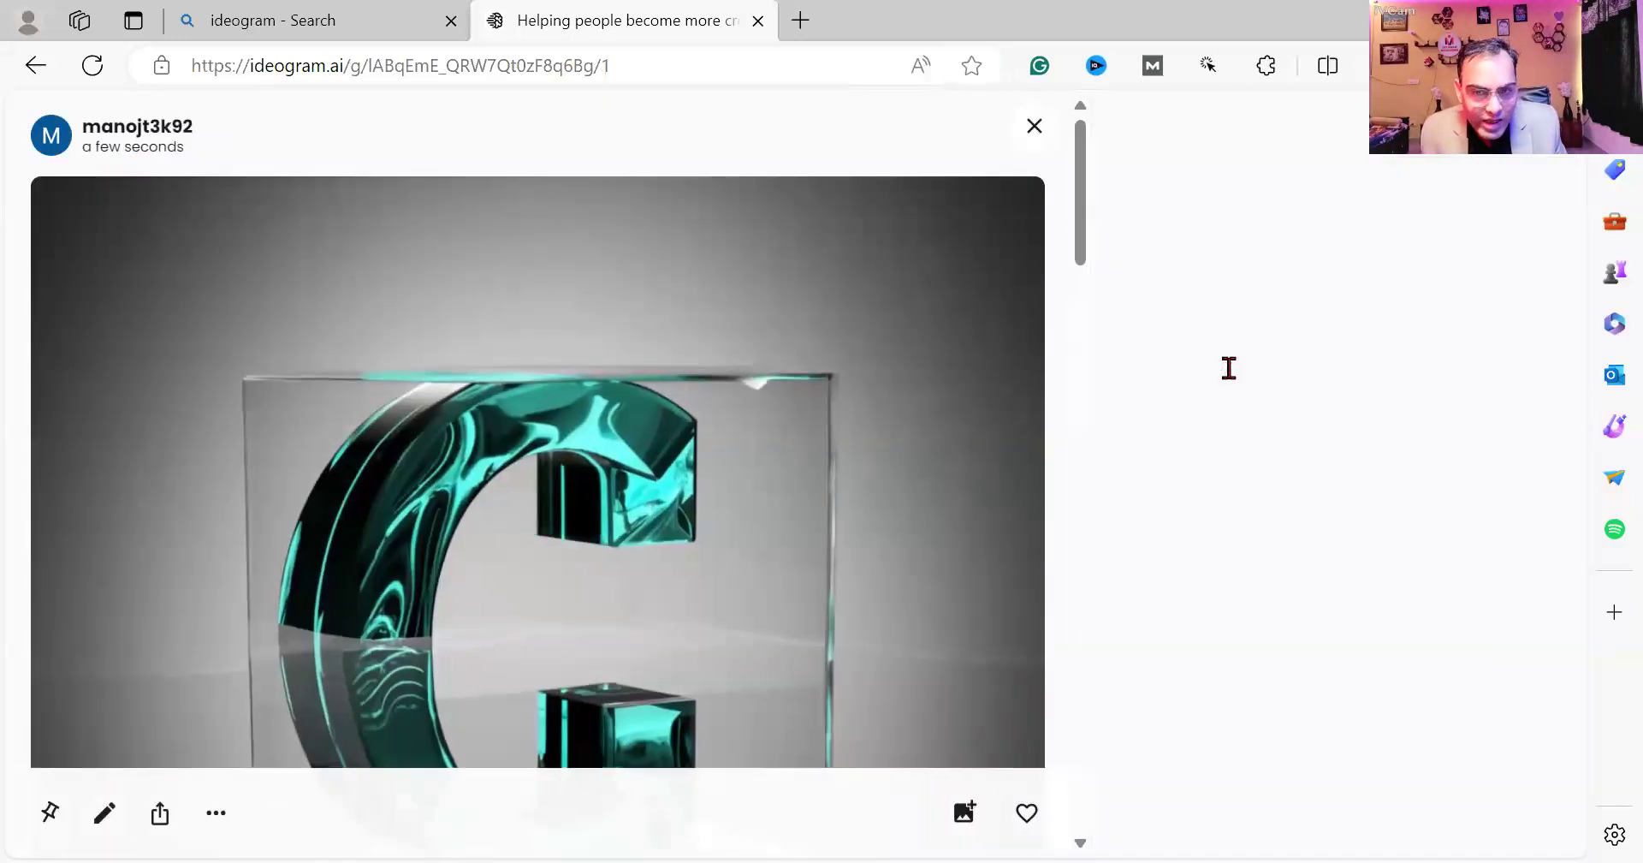
{"action": "left_click", "coordinate": [1229, 367]}
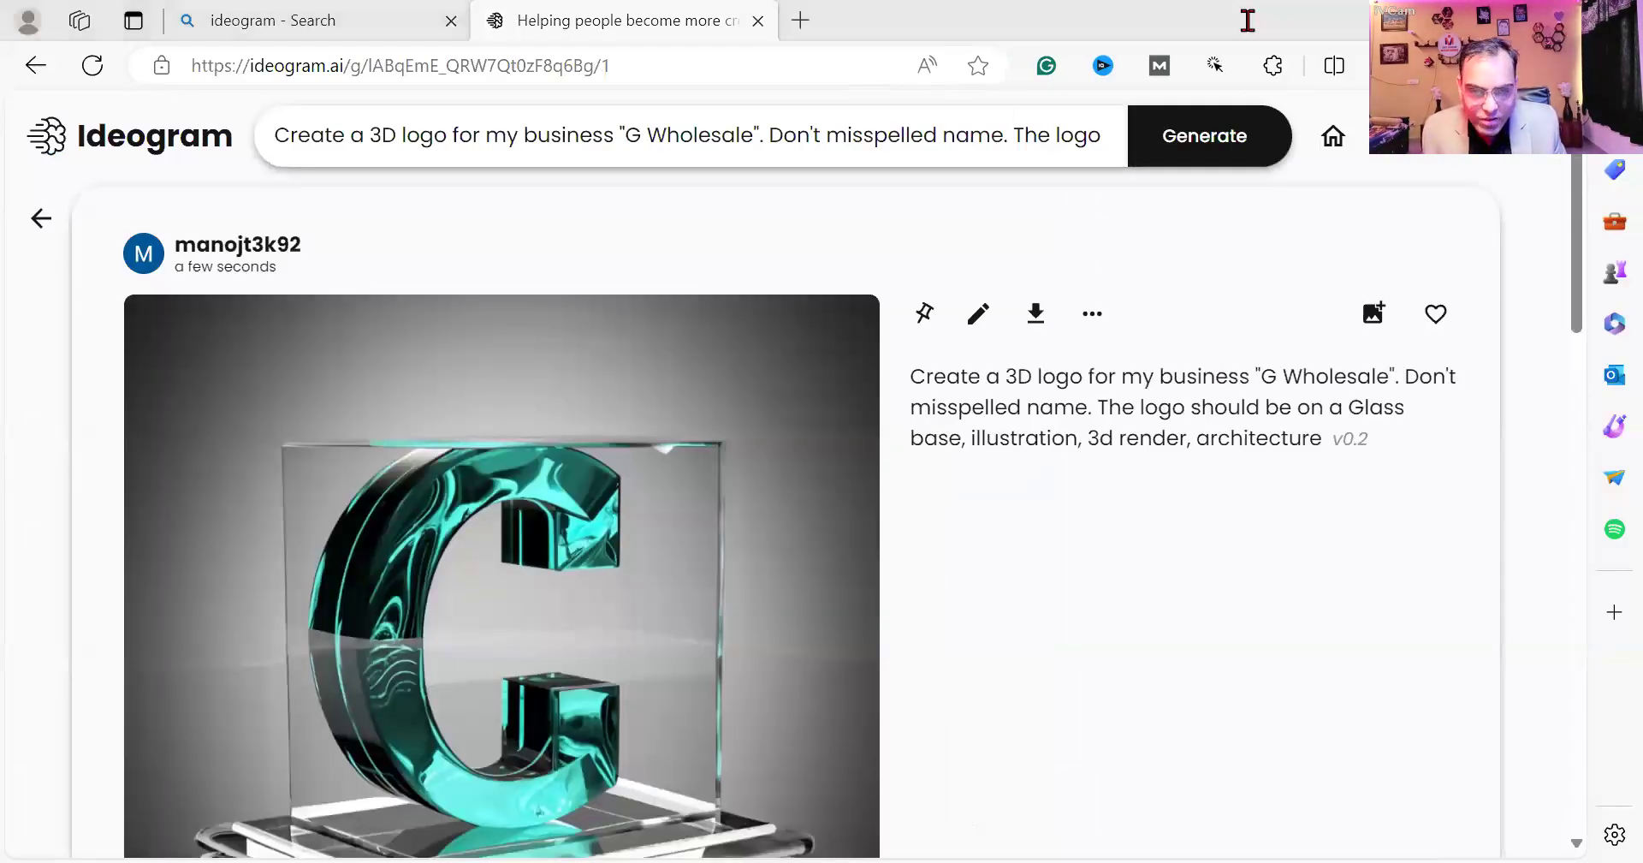
In Notepad, paste the copied logo prompt after 'Profile Picture' following '=='.
{"action": "key", "text": "alt+Tab"}
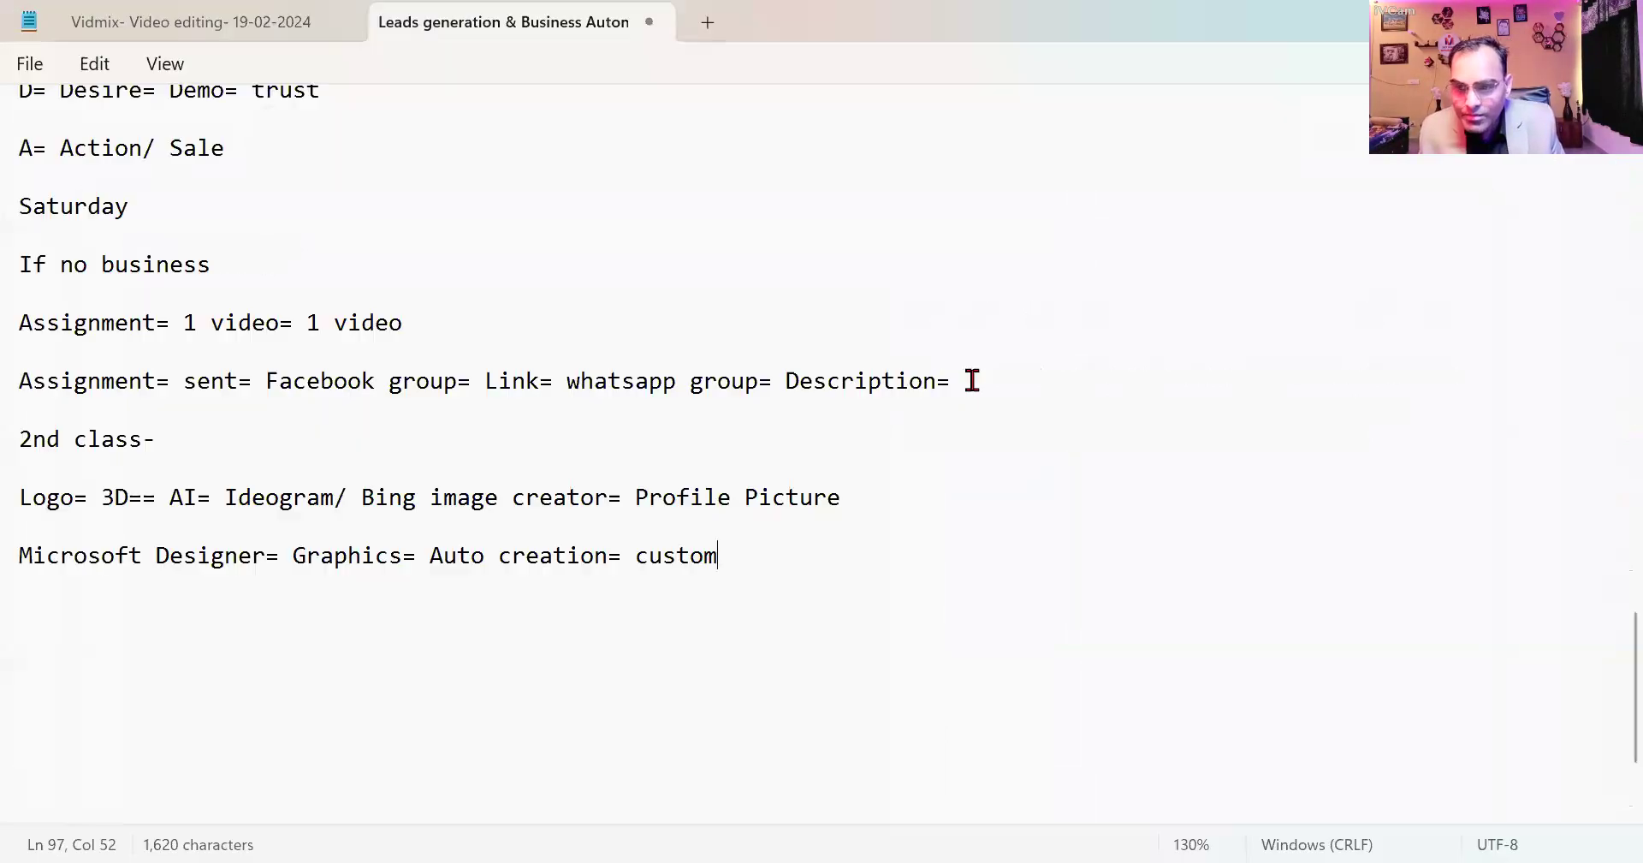
{"action": "left_click", "coordinate": [893, 506]}
{"action": "type", "text": "=="}
{"action": "type", "text": "Create a 3D logo for my business \"Manoj Tek Business Solution\". Don't misspelled name. The logo should be on a leather base, illustration, 3d render,"}
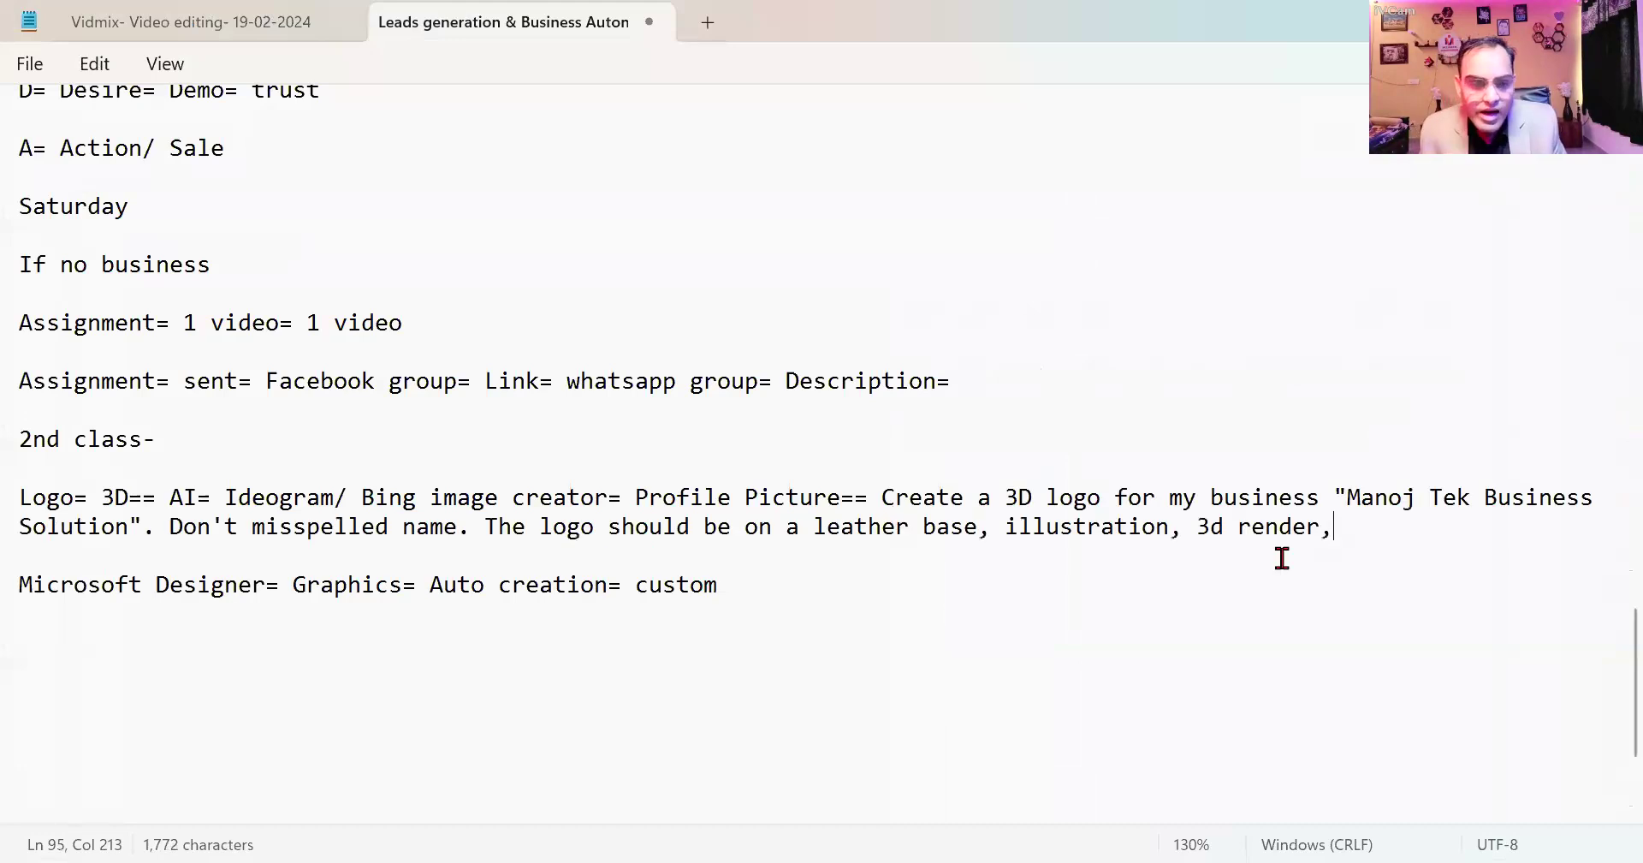
{"action": "left_click_drag", "start_coordinate": [1347, 497], "coordinate": [101, 526]}
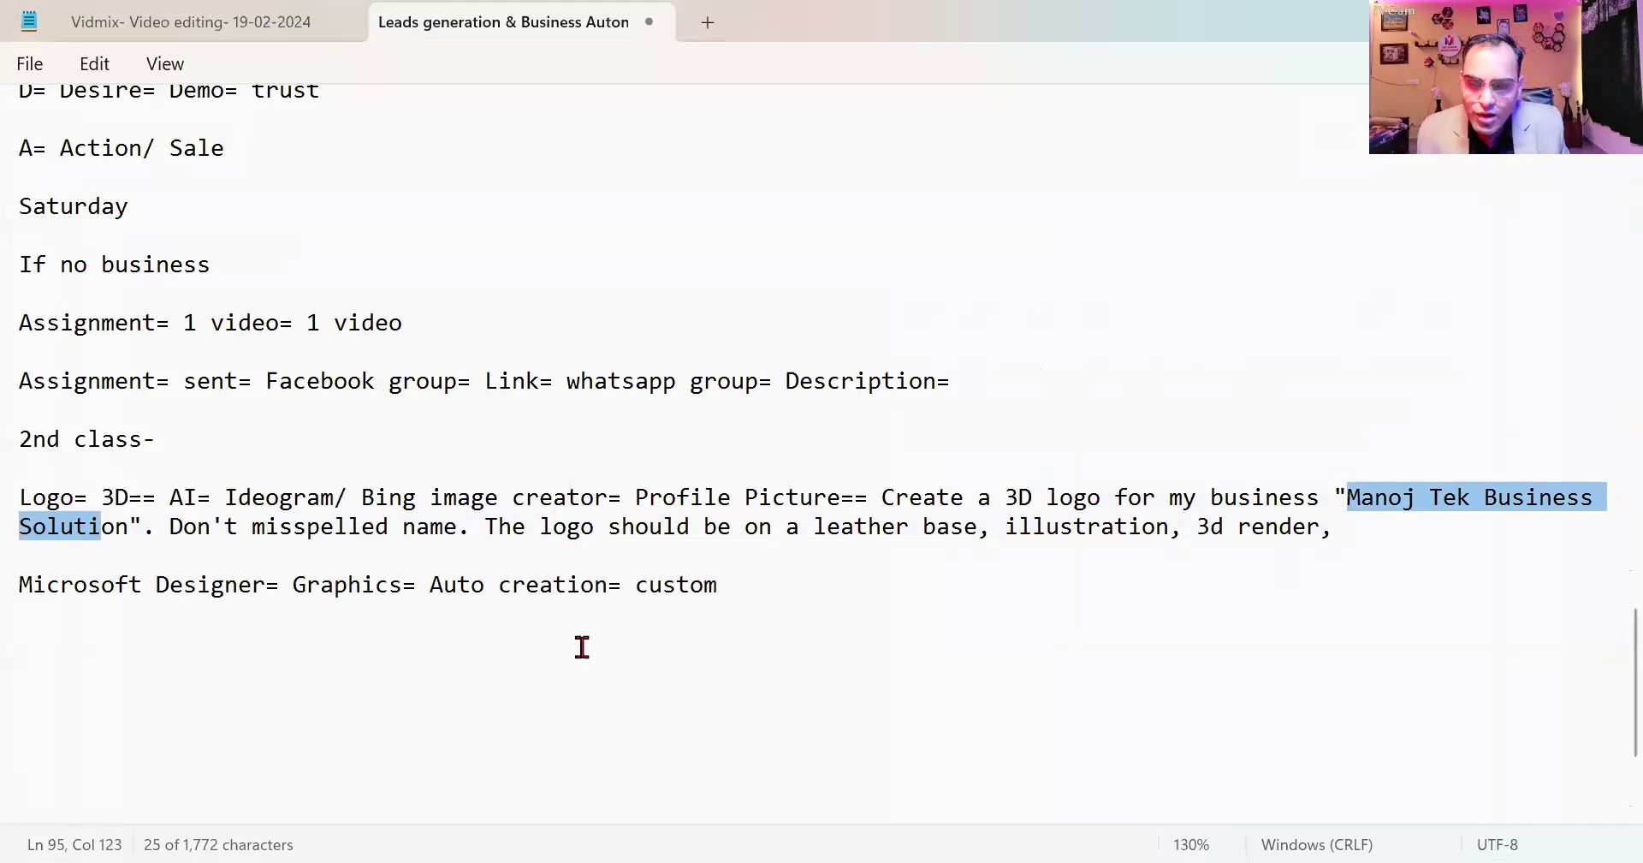
Start a new 'Graphics' line below the Microsoft Designer entry.
{"action": "left_click", "coordinate": [745, 585]}
{"action": "key", "text": "Return"}
{"action": "key", "text": "Return"}
{"action": "type", "text": "Graphics"}
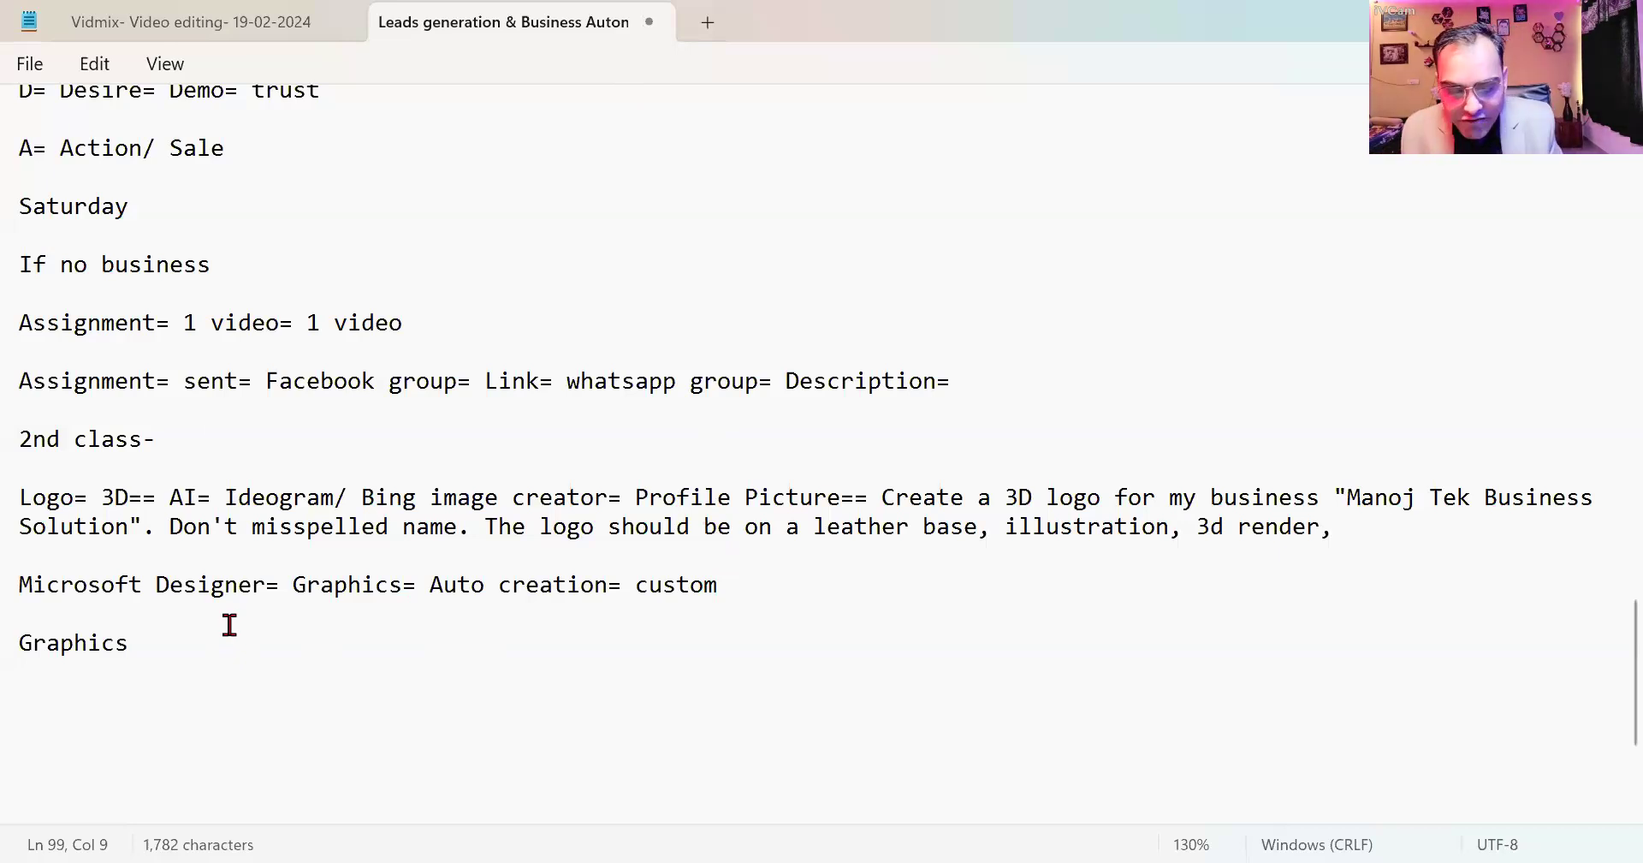
Complete the note as 'Graphics= Microsoft Designer' and bring Edge back to the front.
{"action": "type", "text": "= Micro"}
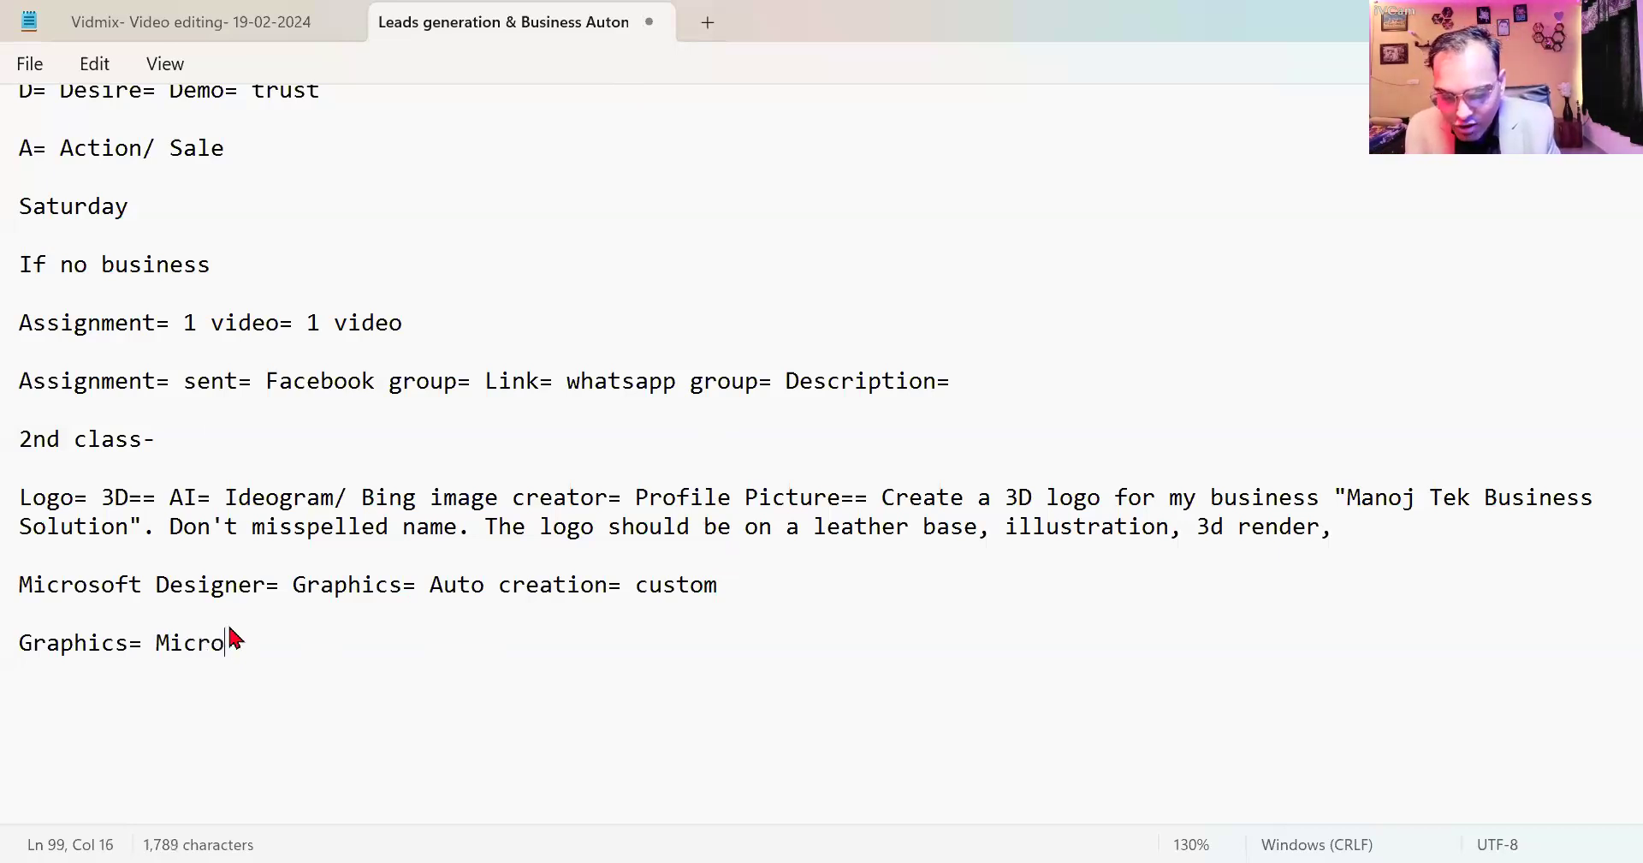
{"action": "type", "text": "soft Des"}
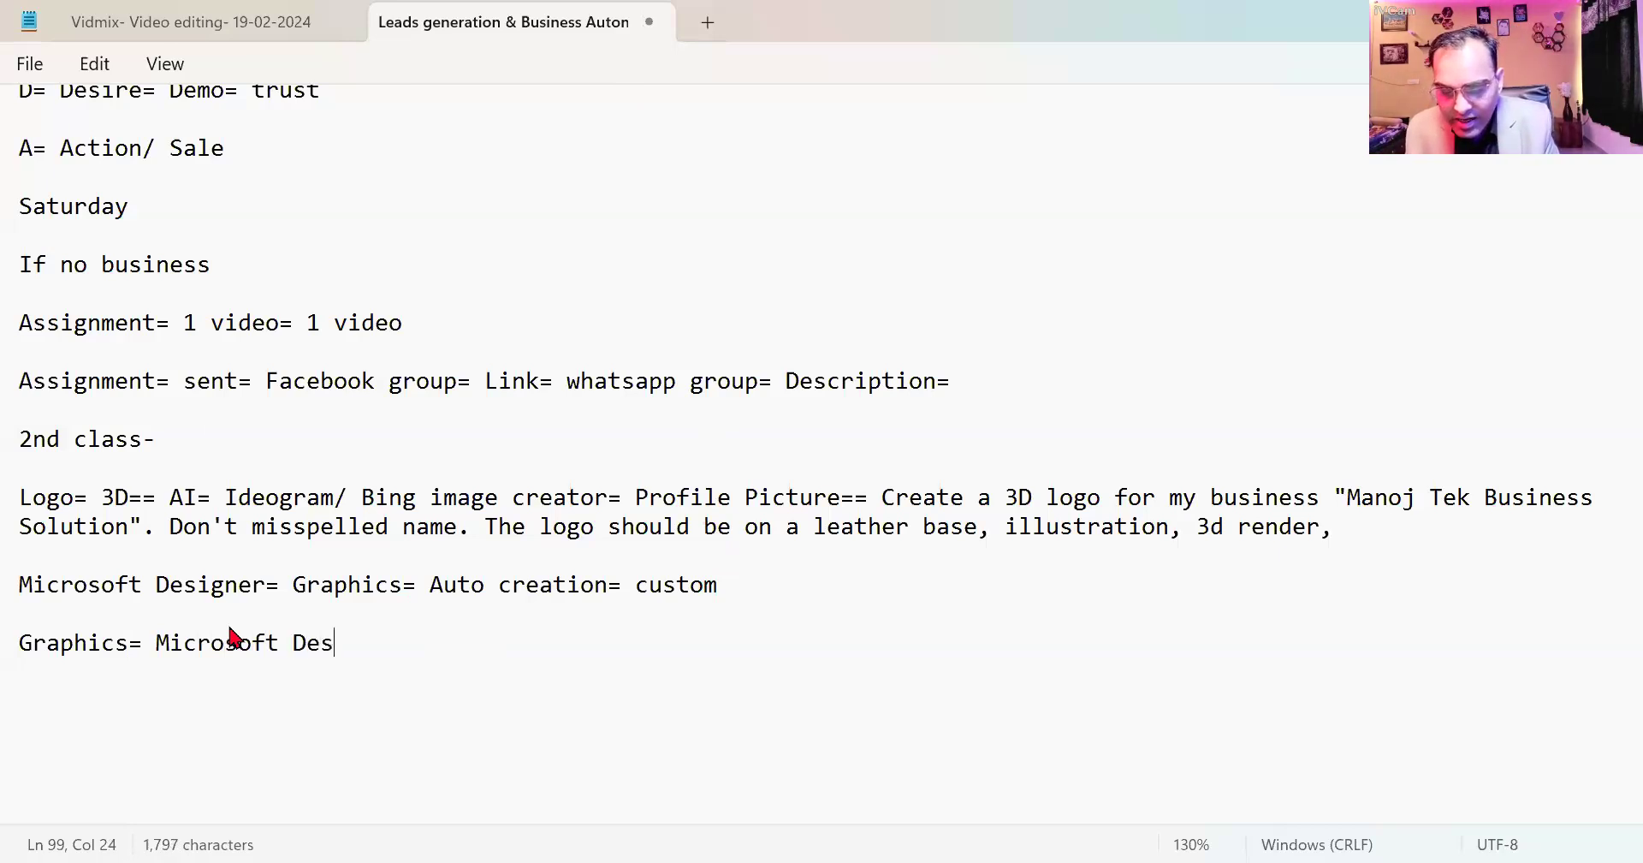
{"action": "type", "text": "igner"}
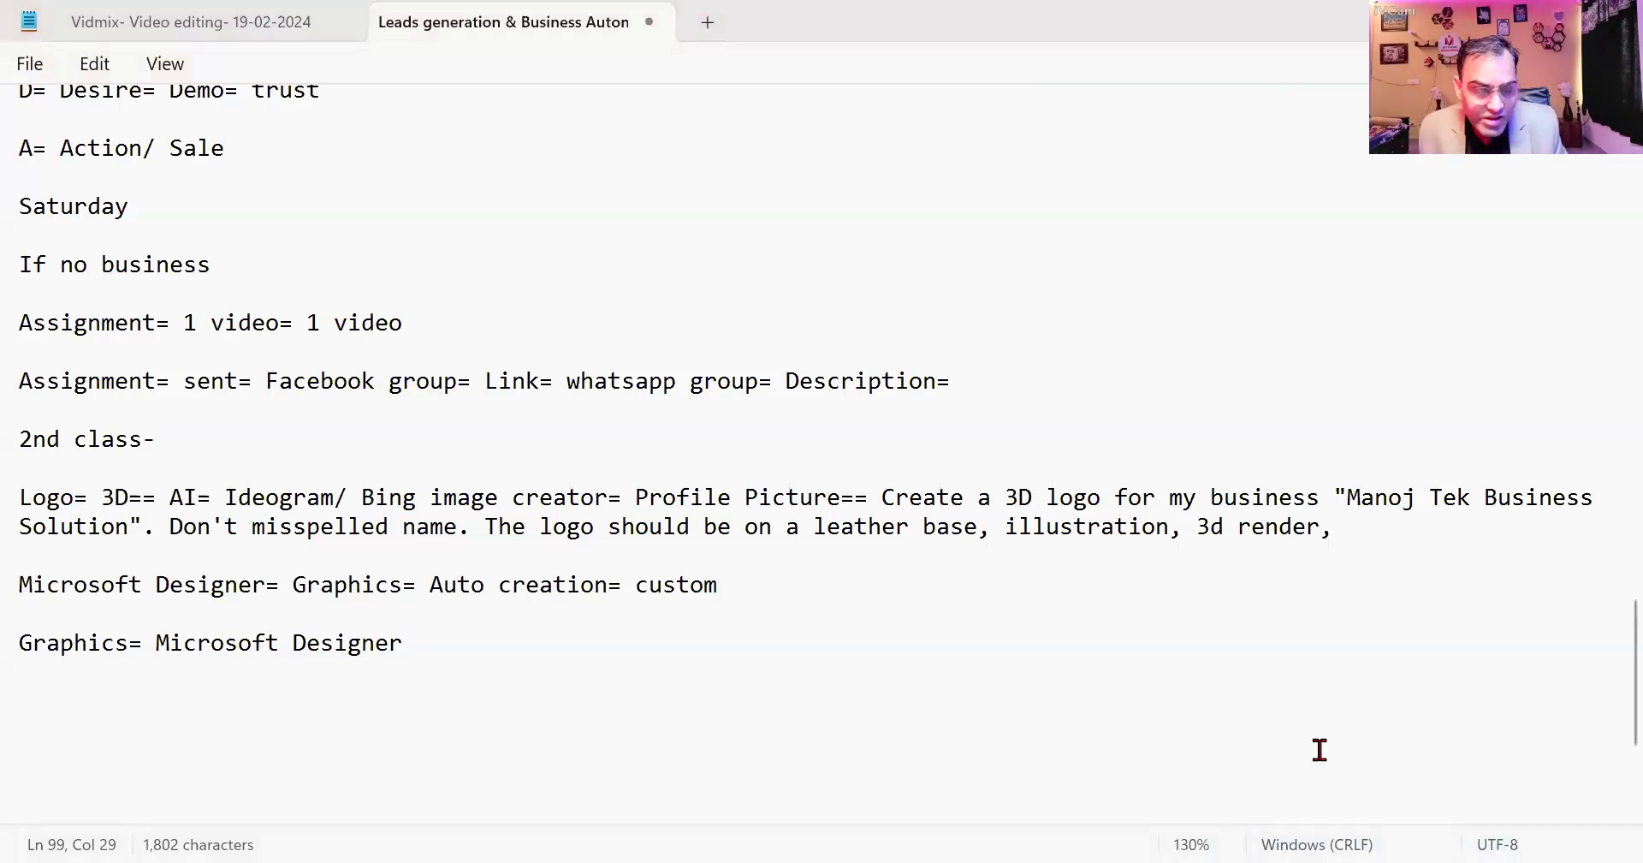
{"action": "key", "text": "alt+Tab"}
{"action": "left_click", "coordinate": [794, 24]}
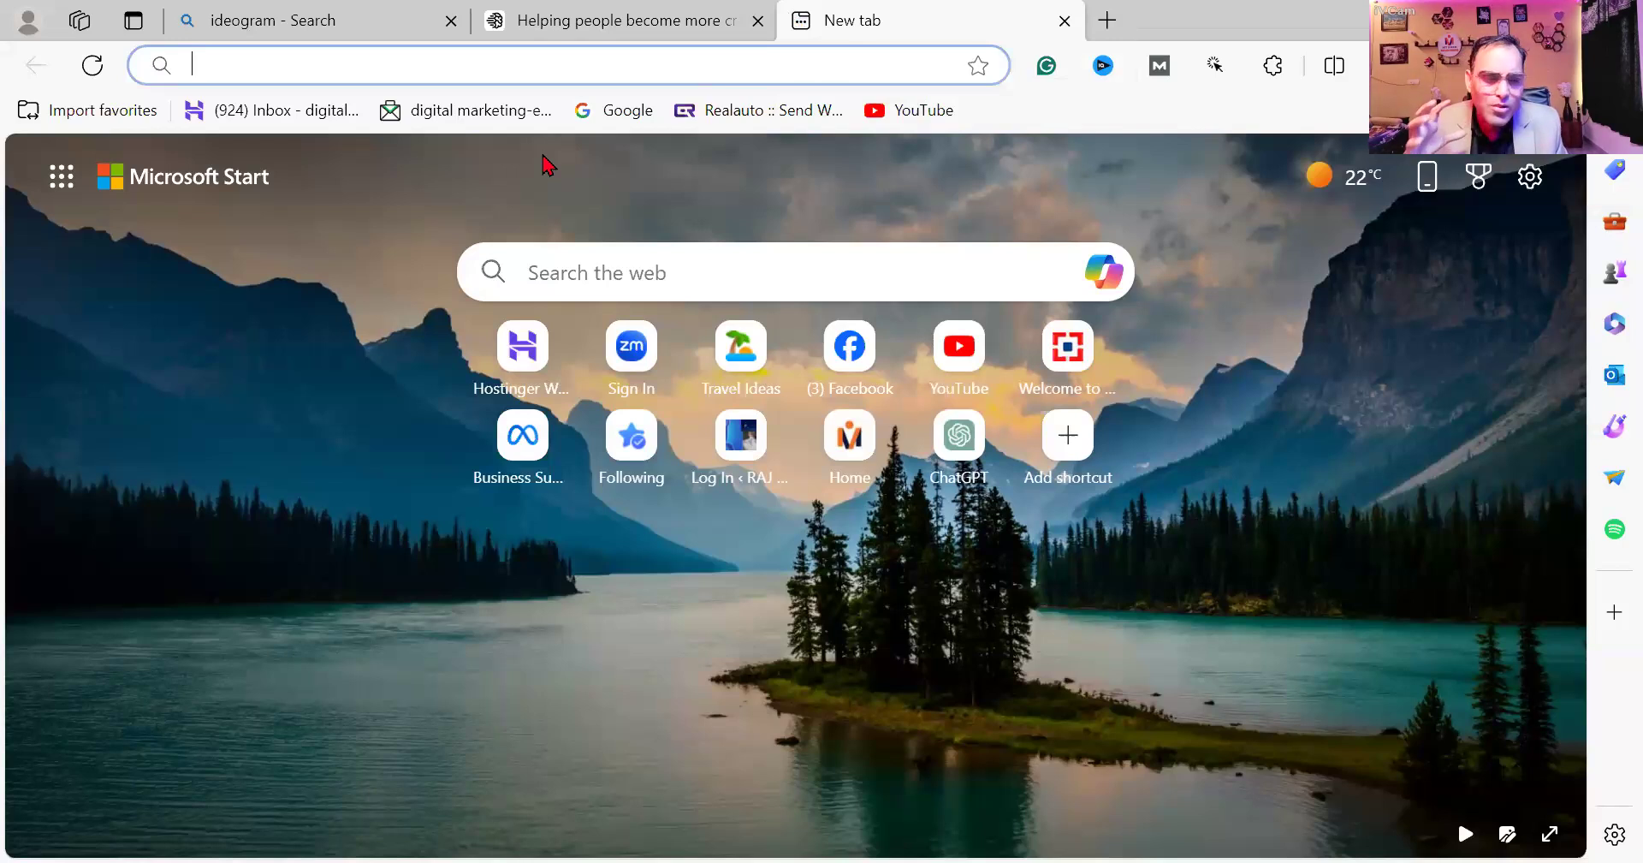
Search the web for 'microsoft designer' and open the designer.microsoft.com result.
{"action": "left_click", "coordinate": [541, 272]}
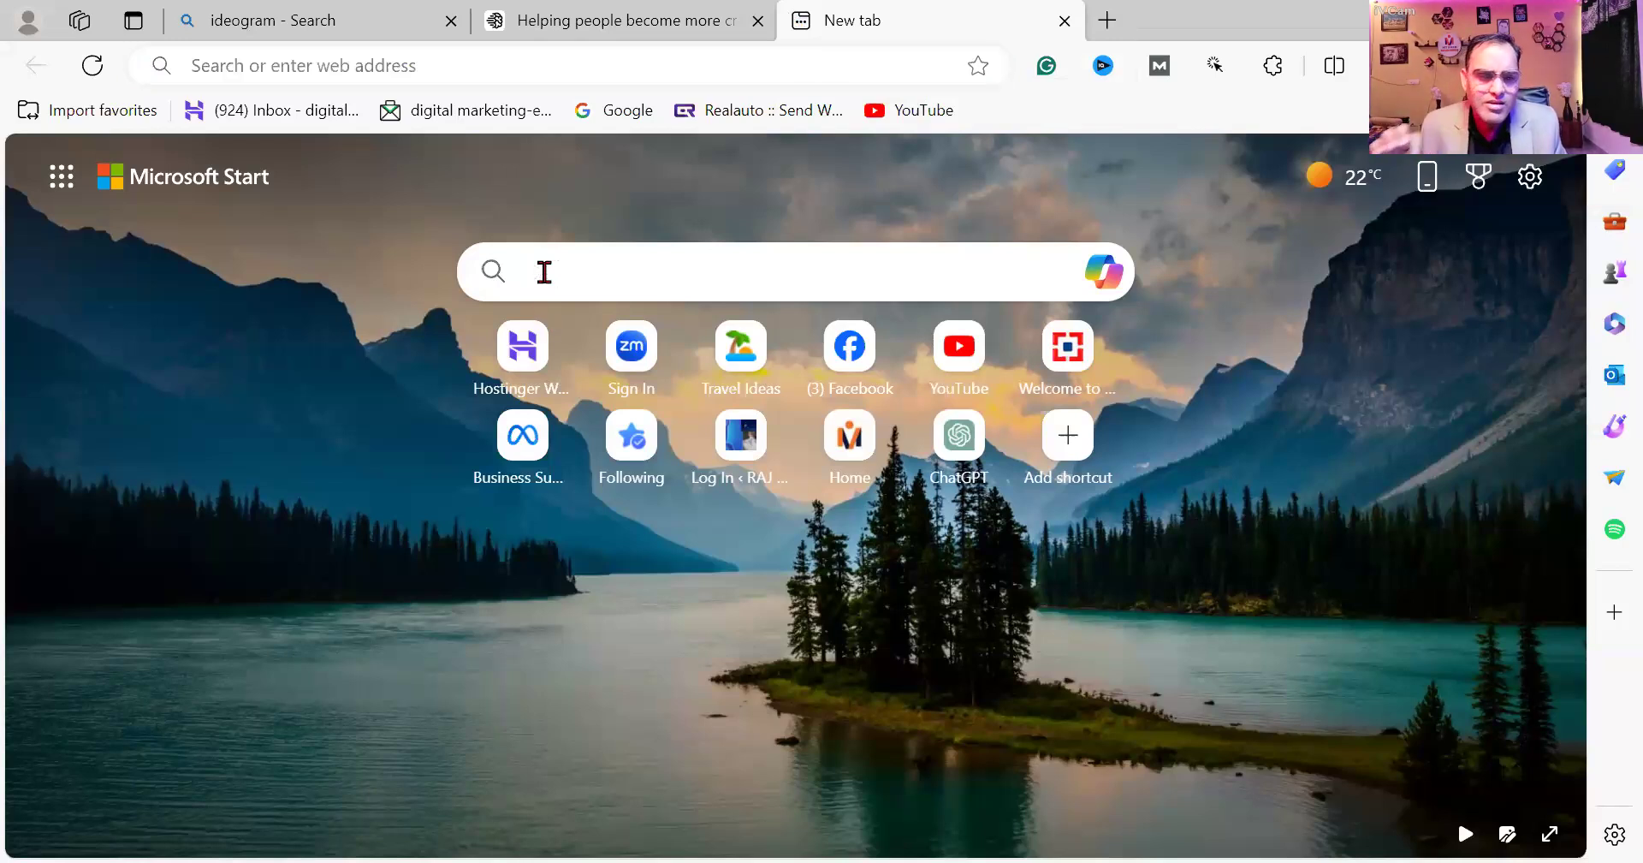
{"action": "left_click", "coordinate": [544, 272]}
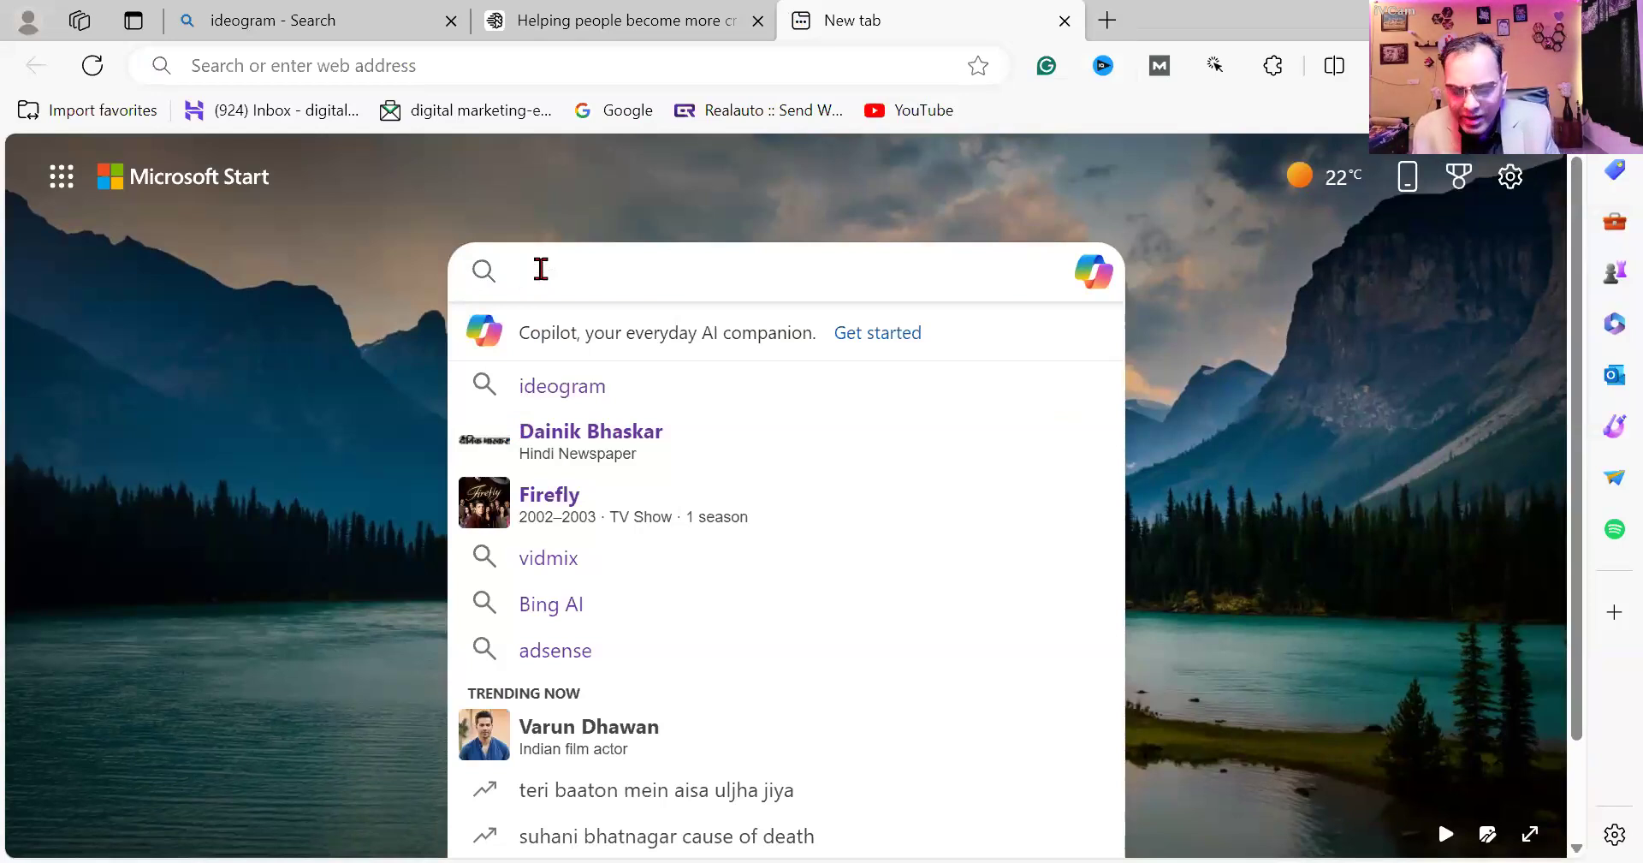
{"action": "type", "text": "mi"}
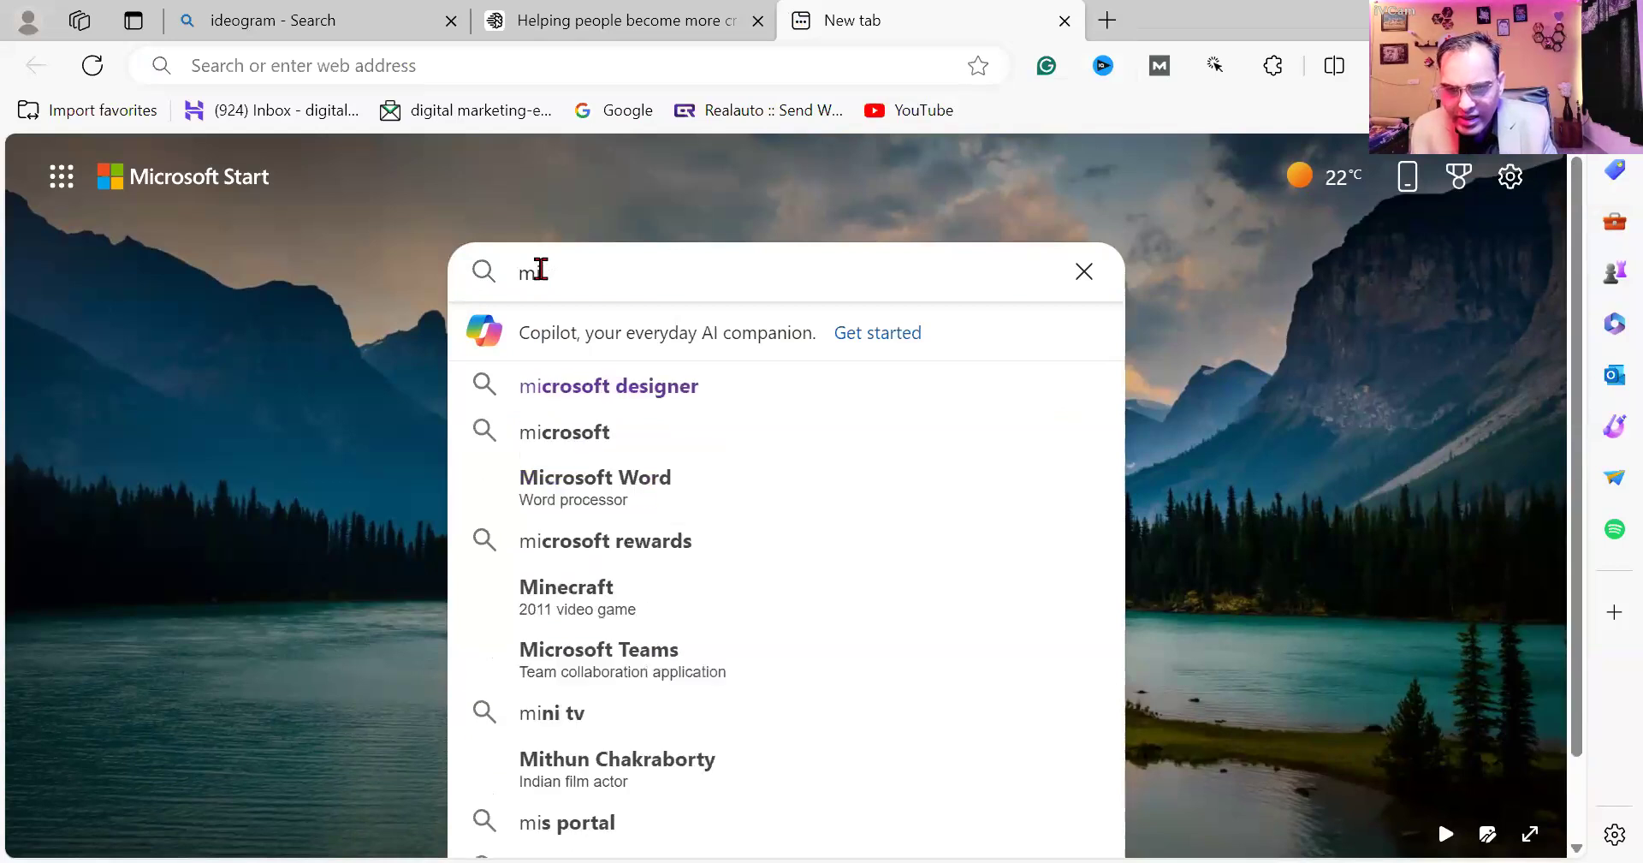
{"action": "left_click", "coordinate": [641, 411]}
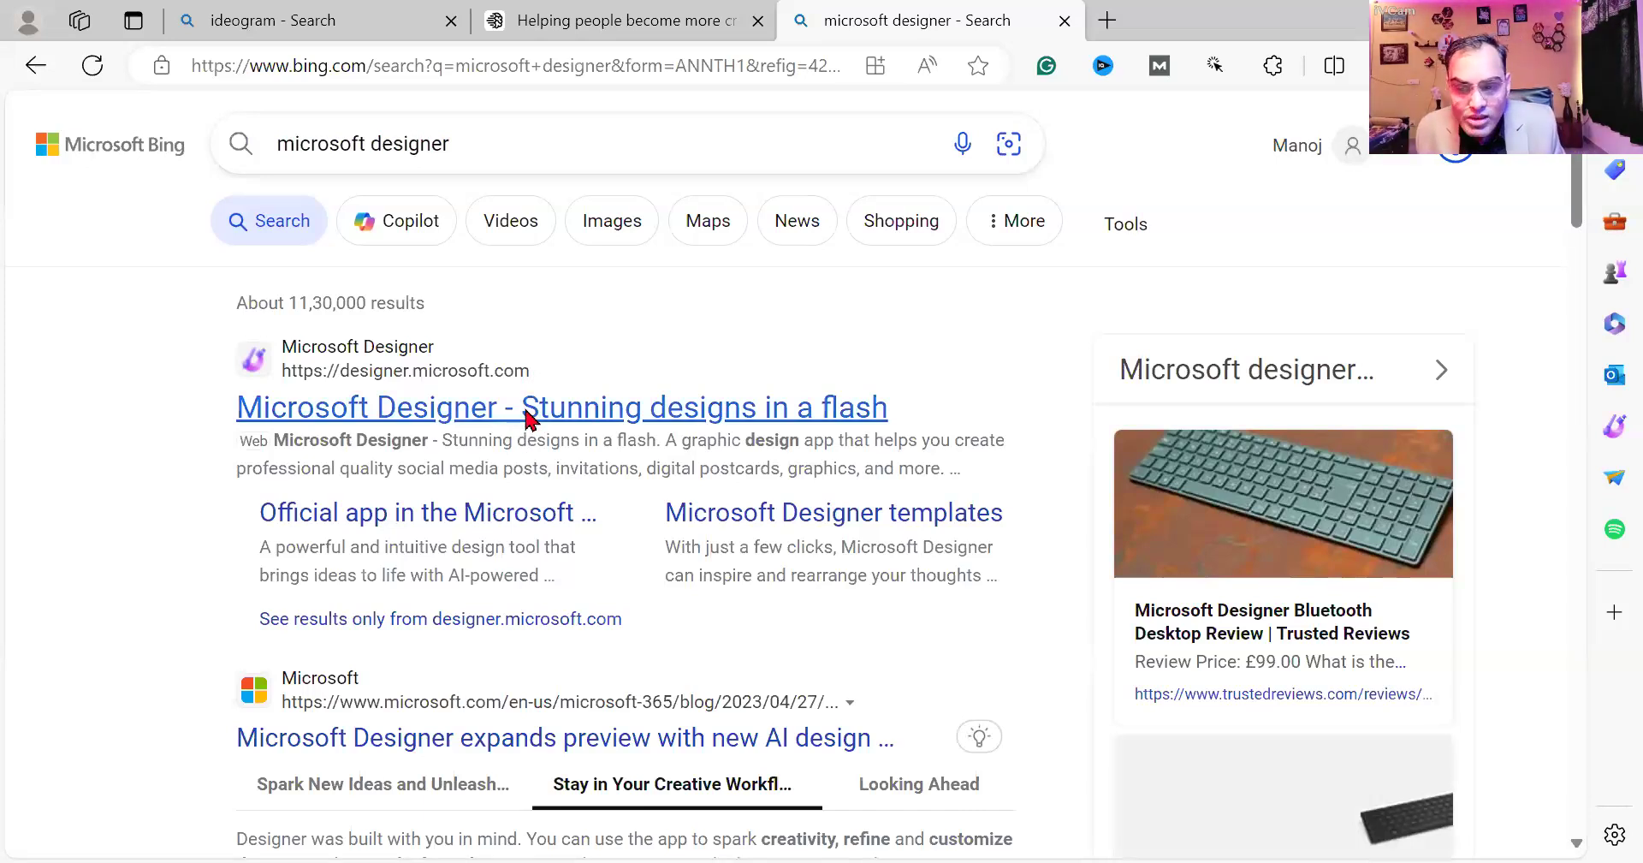
{"action": "left_click", "coordinate": [524, 417]}
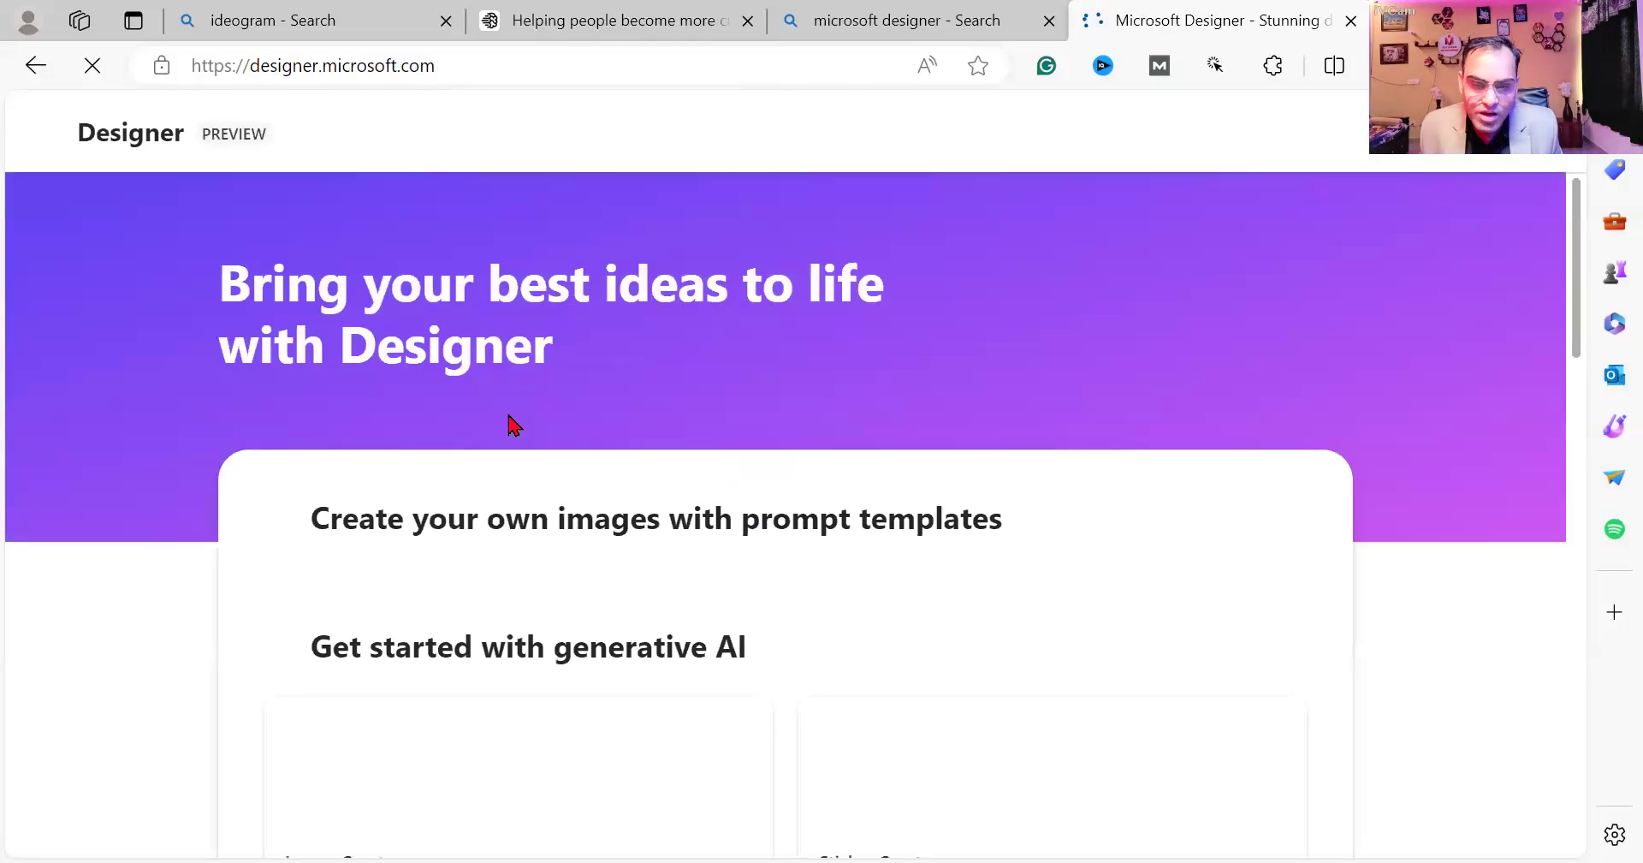
Look through the Designer home page examples and open the fireplace sitting-room one in Image Creator.
{"action": "scroll", "coordinate": [514, 426], "scroll_direction": "down", "scroll_amount": 8}
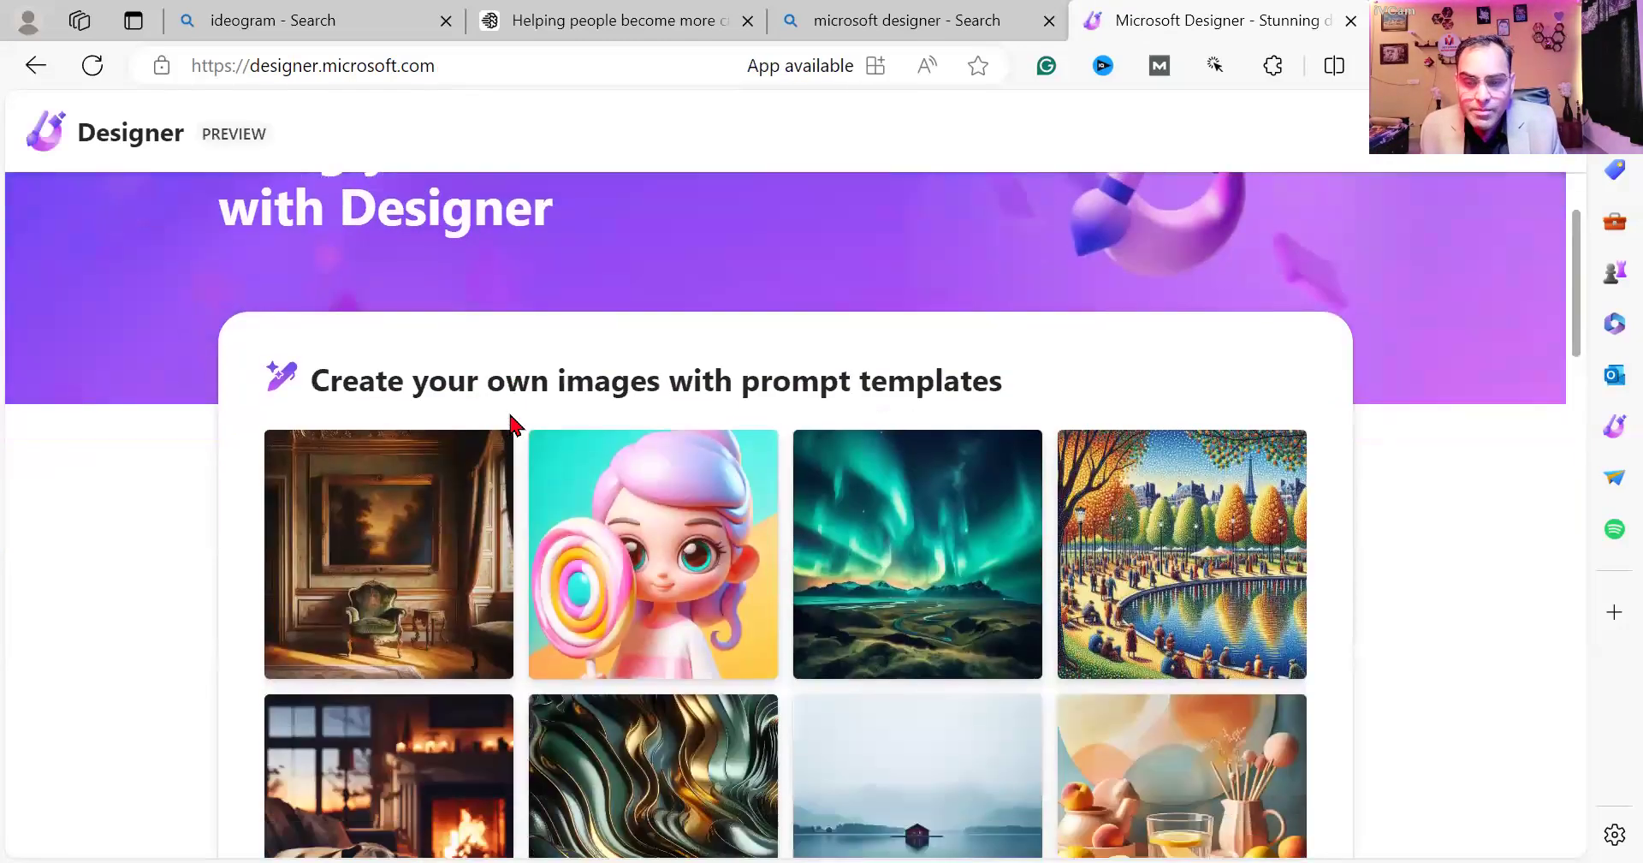
{"action": "scroll", "coordinate": [513, 423], "scroll_direction": "up", "scroll_amount": 5}
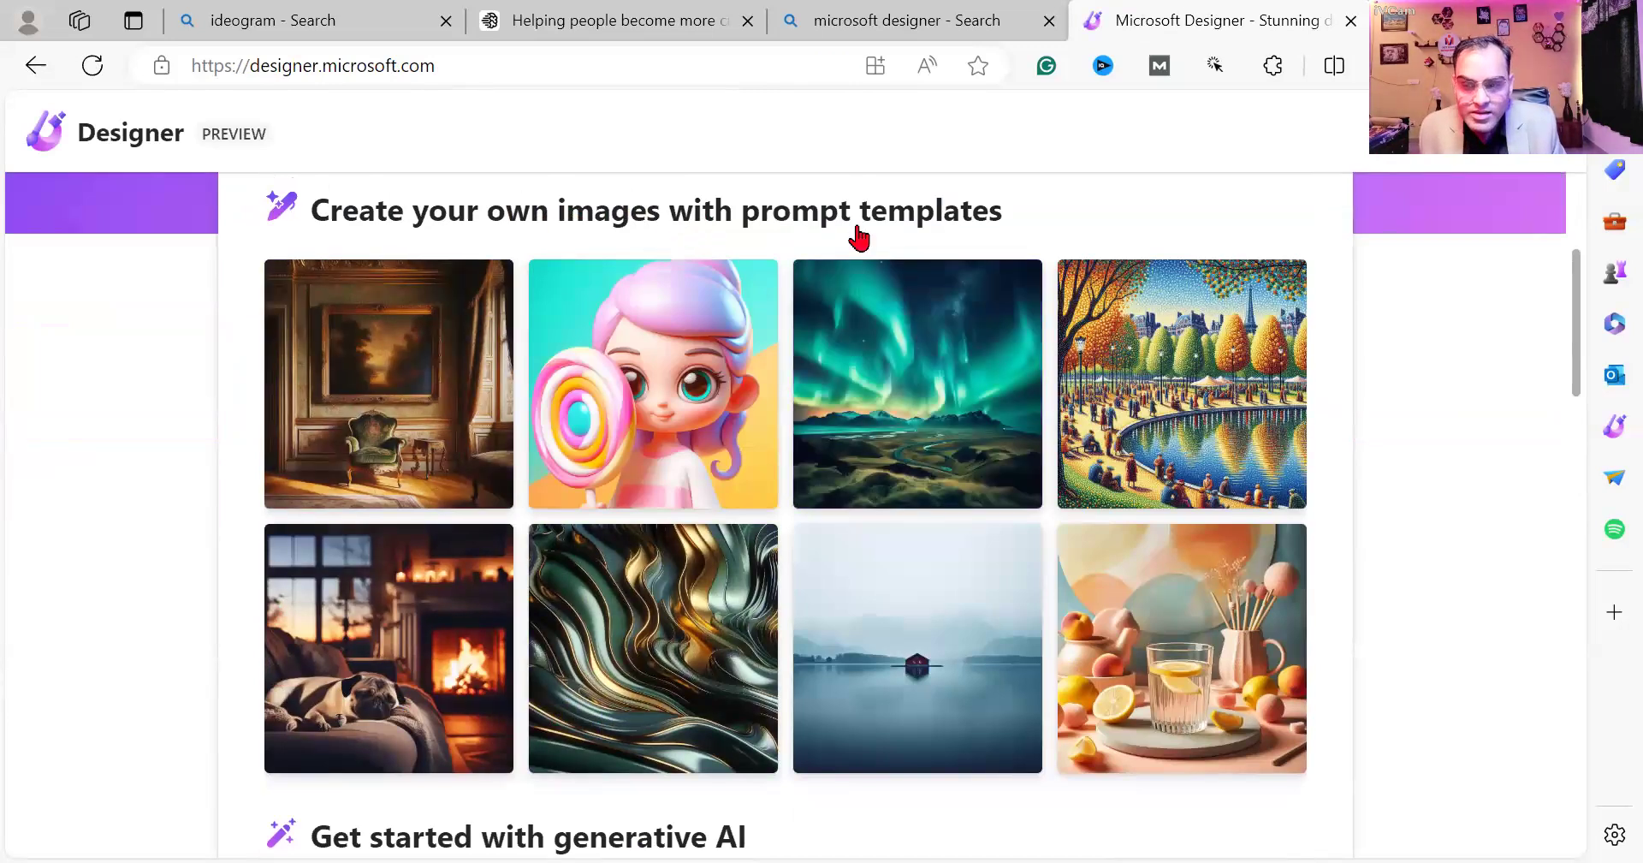
{"action": "scroll", "coordinate": [679, 233], "scroll_direction": "down", "scroll_amount": 4}
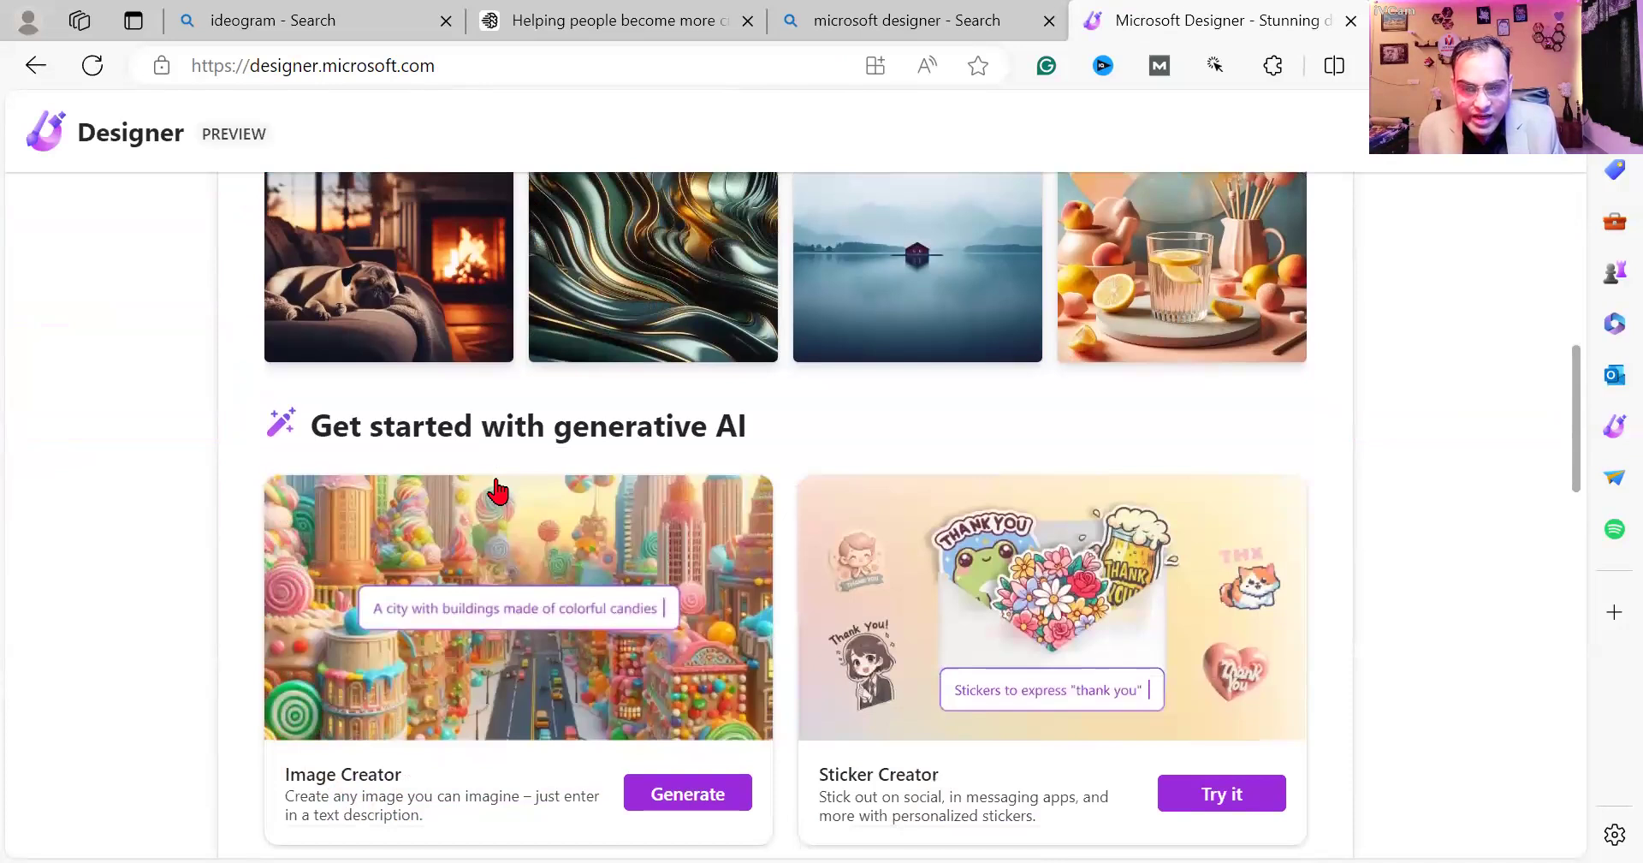
{"action": "scroll", "coordinate": [673, 421], "scroll_direction": "down", "scroll_amount": 1}
{"action": "scroll", "coordinate": [674, 421], "scroll_direction": "down", "scroll_amount": 5}
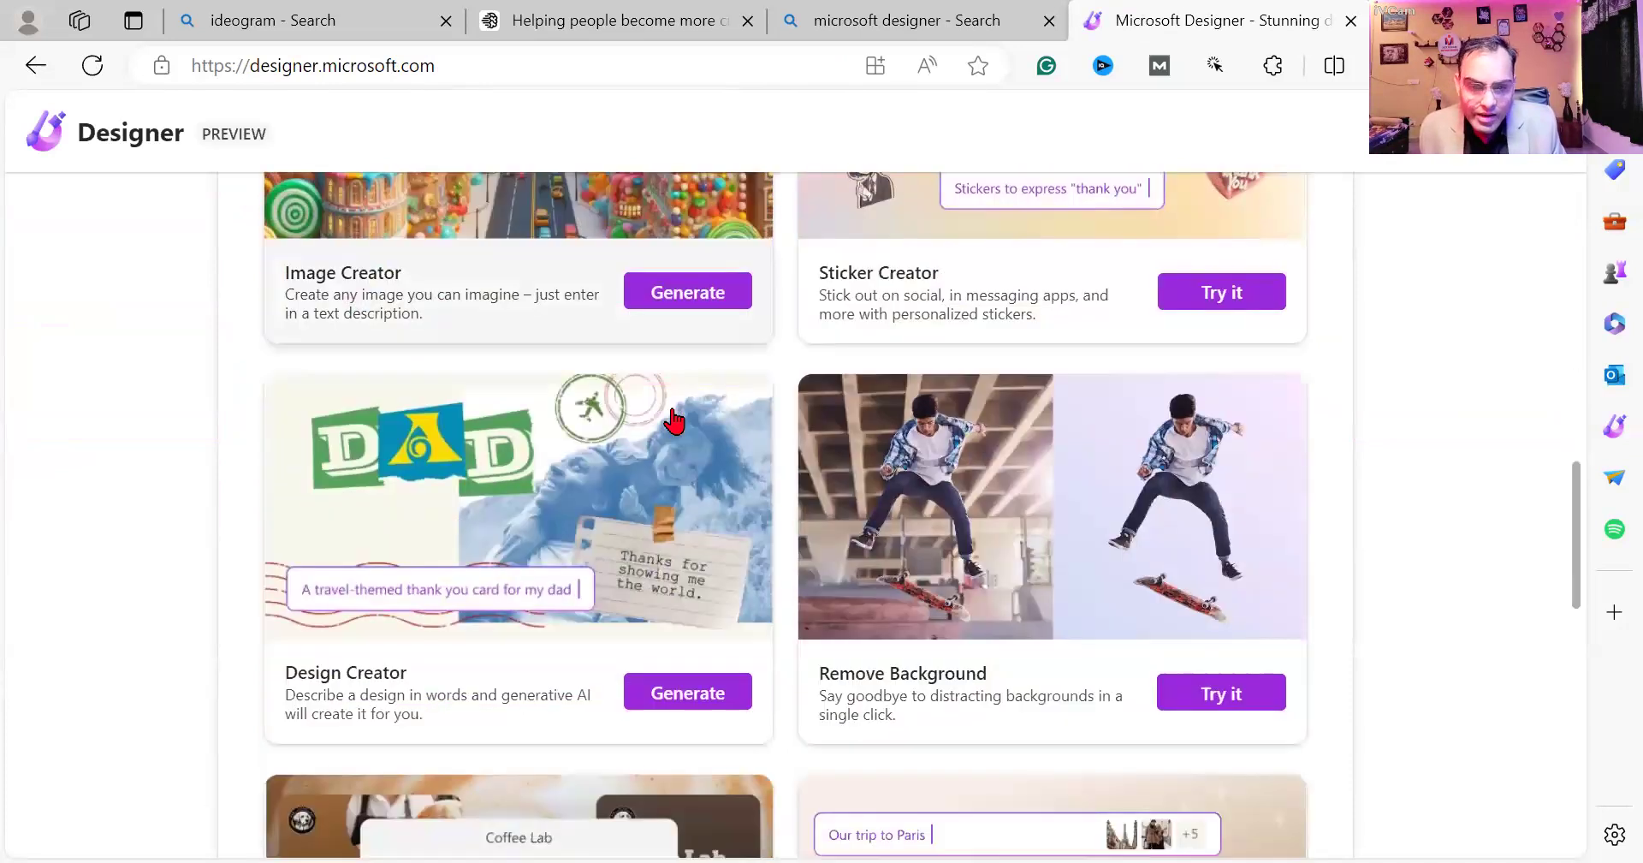
{"action": "scroll", "coordinate": [675, 421], "scroll_direction": "down", "scroll_amount": 2}
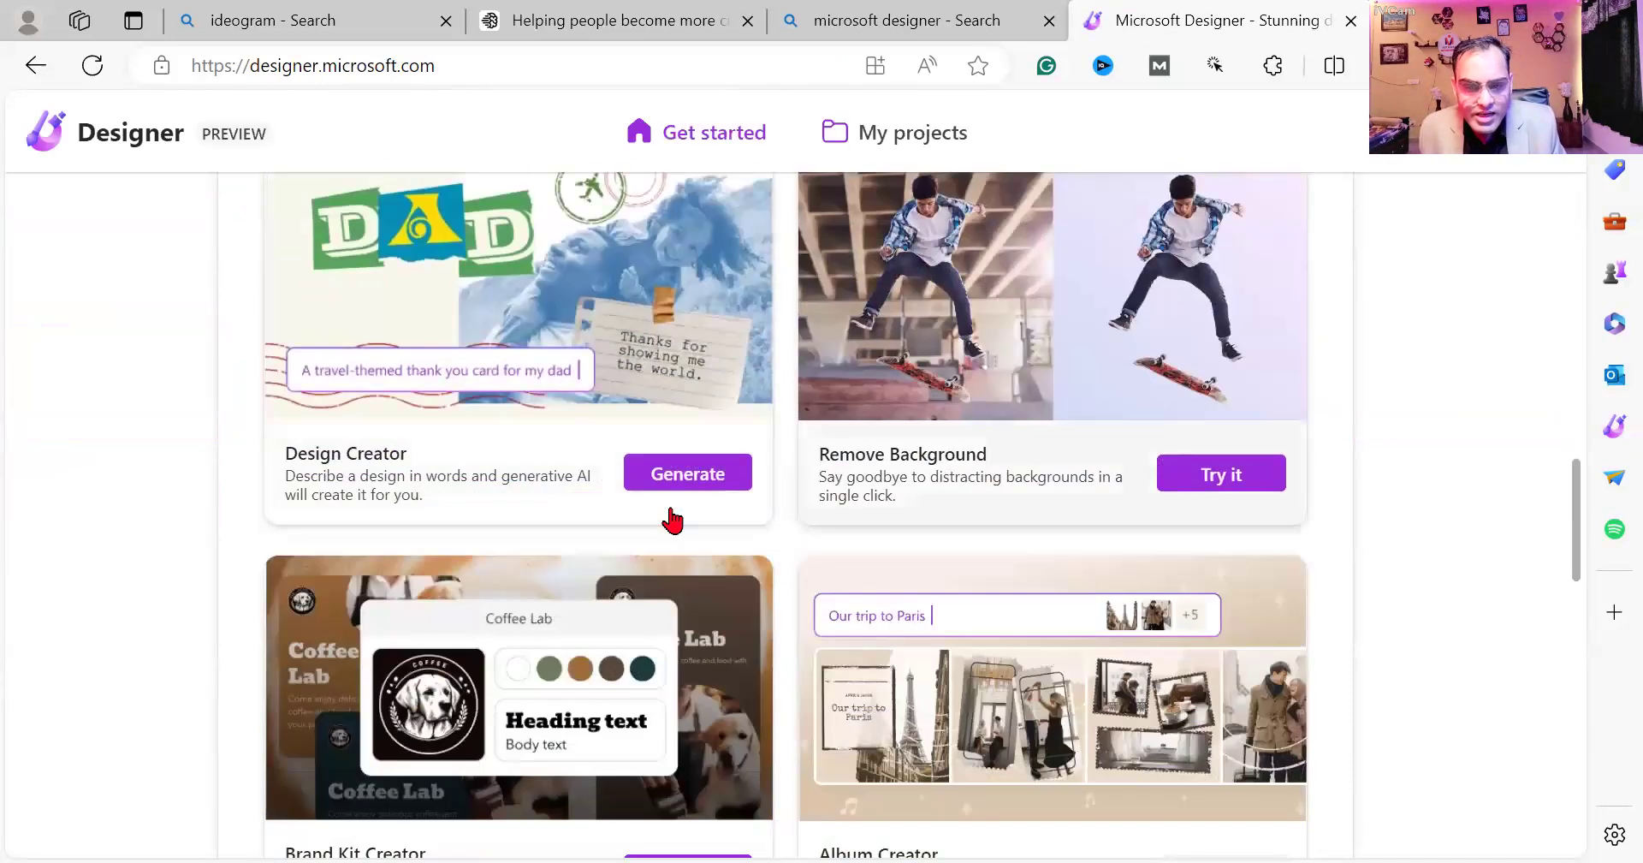
{"action": "scroll", "coordinate": [1018, 554], "scroll_direction": "down", "scroll_amount": 1}
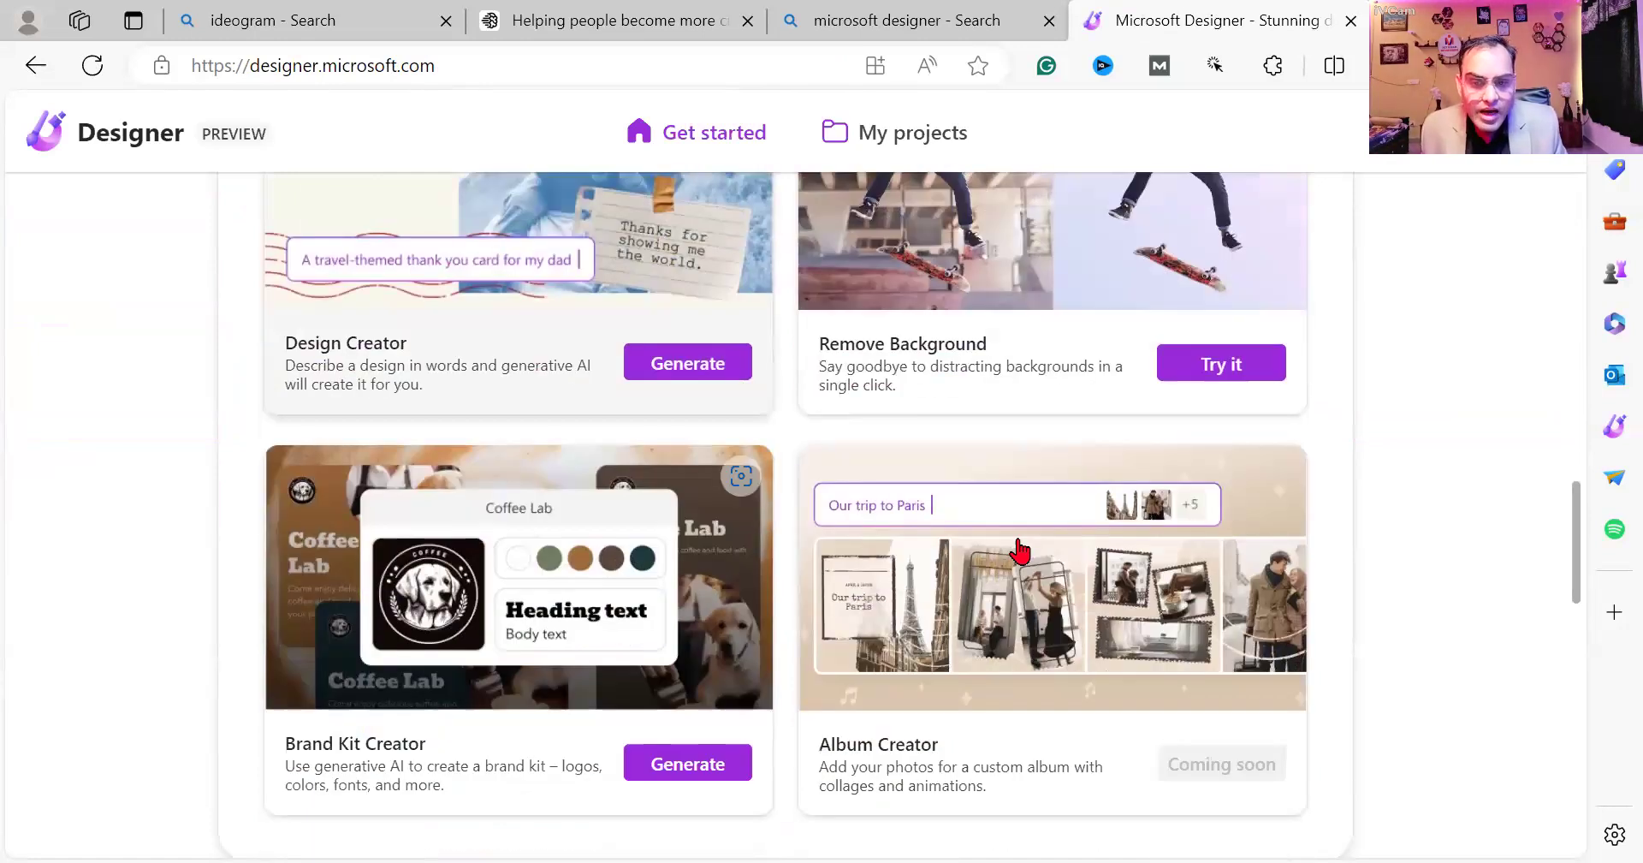
{"action": "scroll", "coordinate": [1019, 555], "scroll_direction": "down", "scroll_amount": 2}
{"action": "scroll", "coordinate": [1020, 548], "scroll_direction": "up", "scroll_amount": 3}
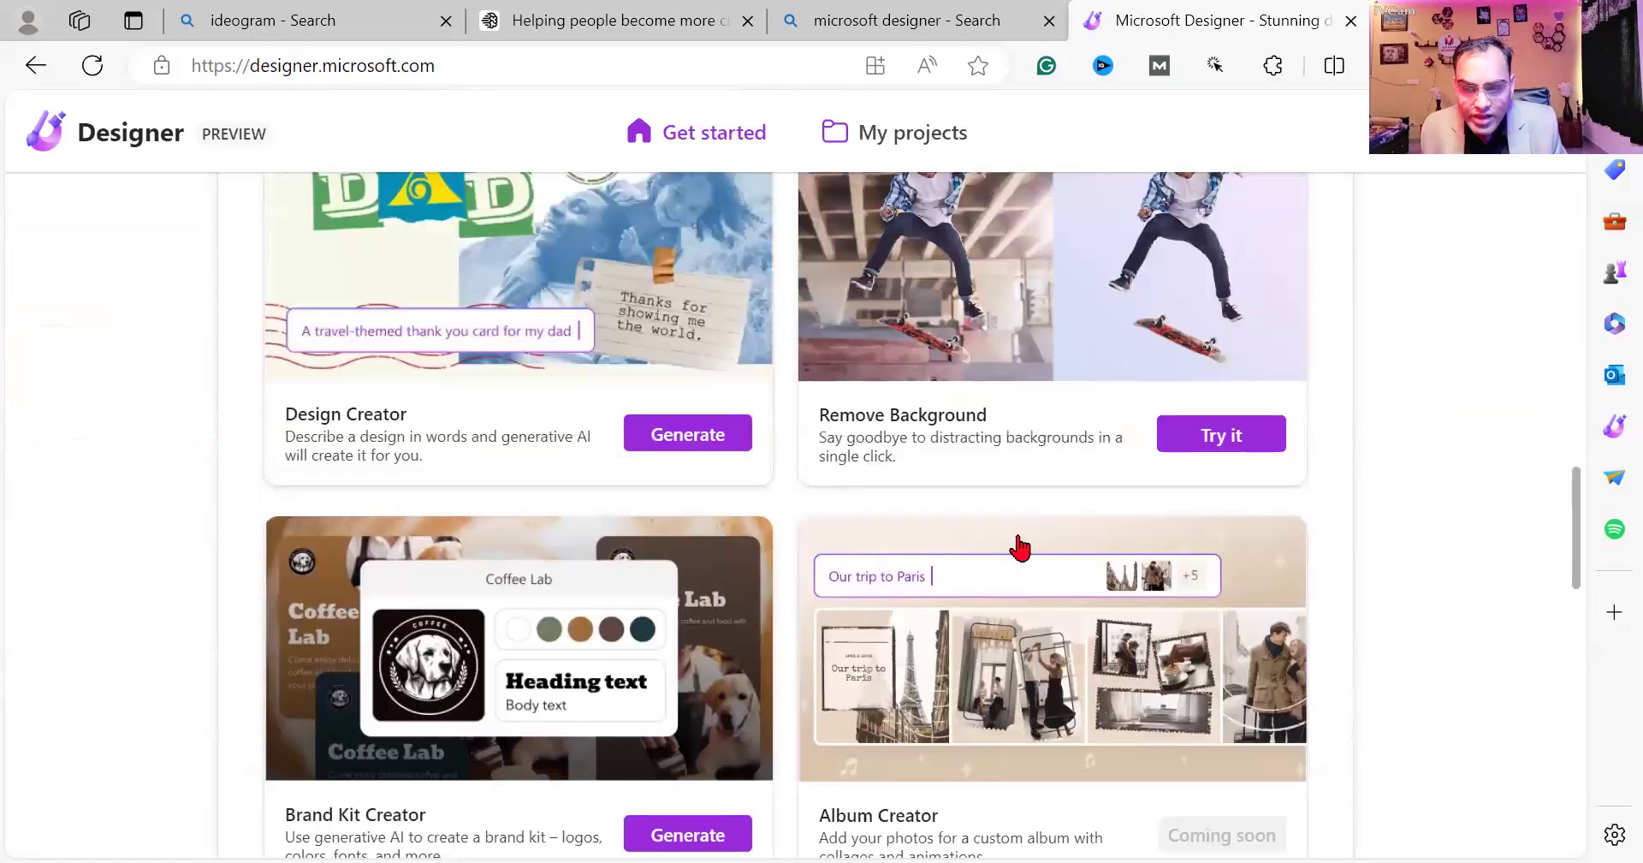
{"action": "scroll", "coordinate": [1019, 547], "scroll_direction": "up", "scroll_amount": 3}
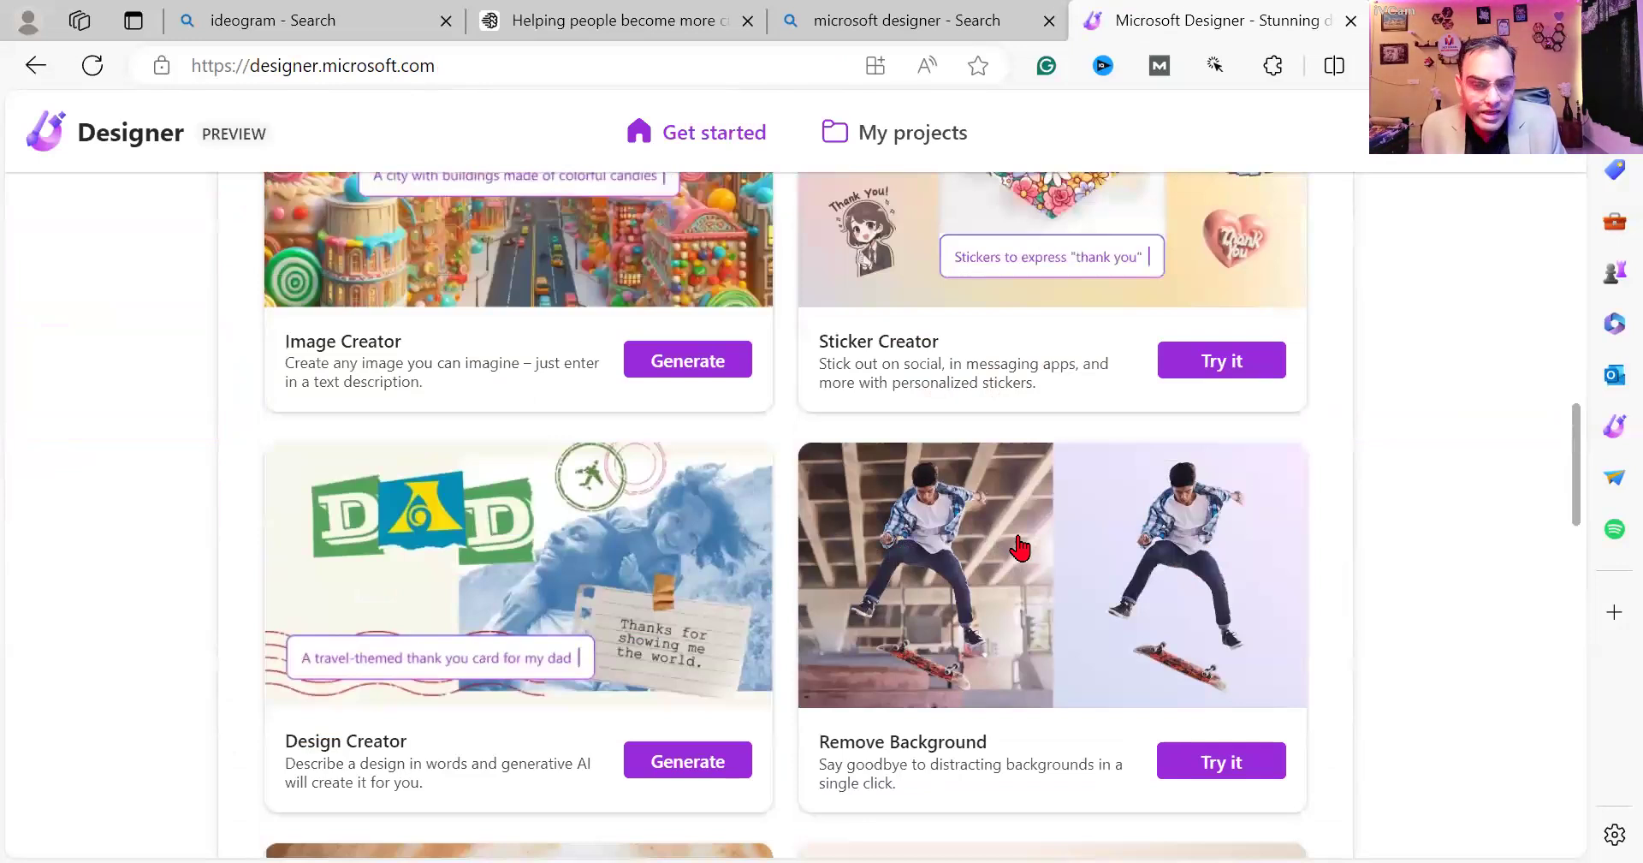
{"action": "scroll", "coordinate": [1018, 548], "scroll_direction": "up", "scroll_amount": 5}
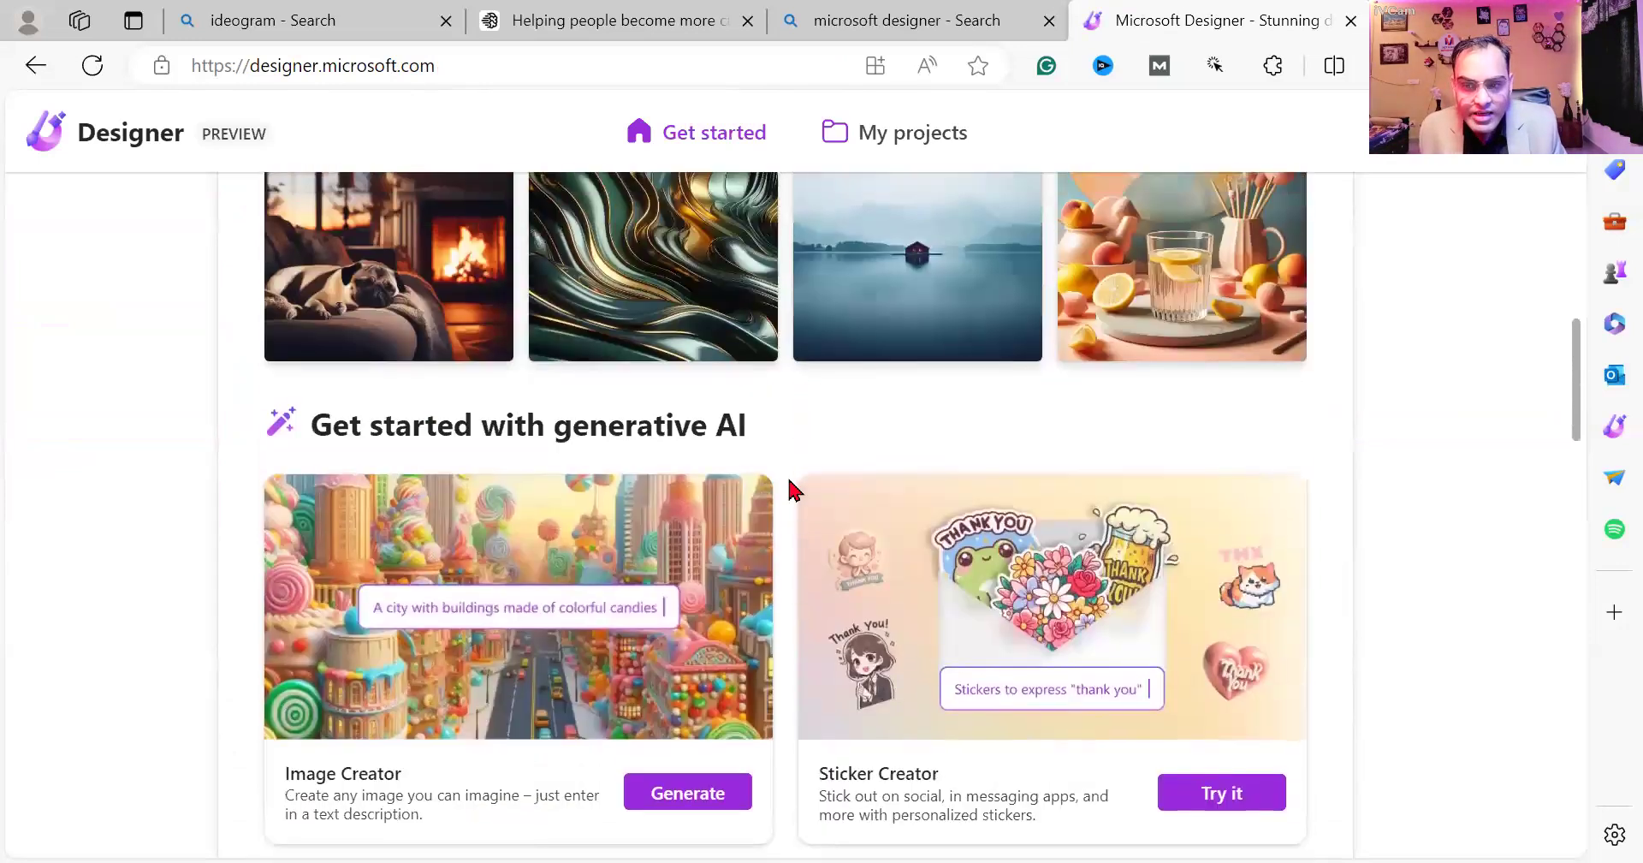
{"action": "scroll", "coordinate": [794, 489], "scroll_direction": "up", "scroll_amount": 2}
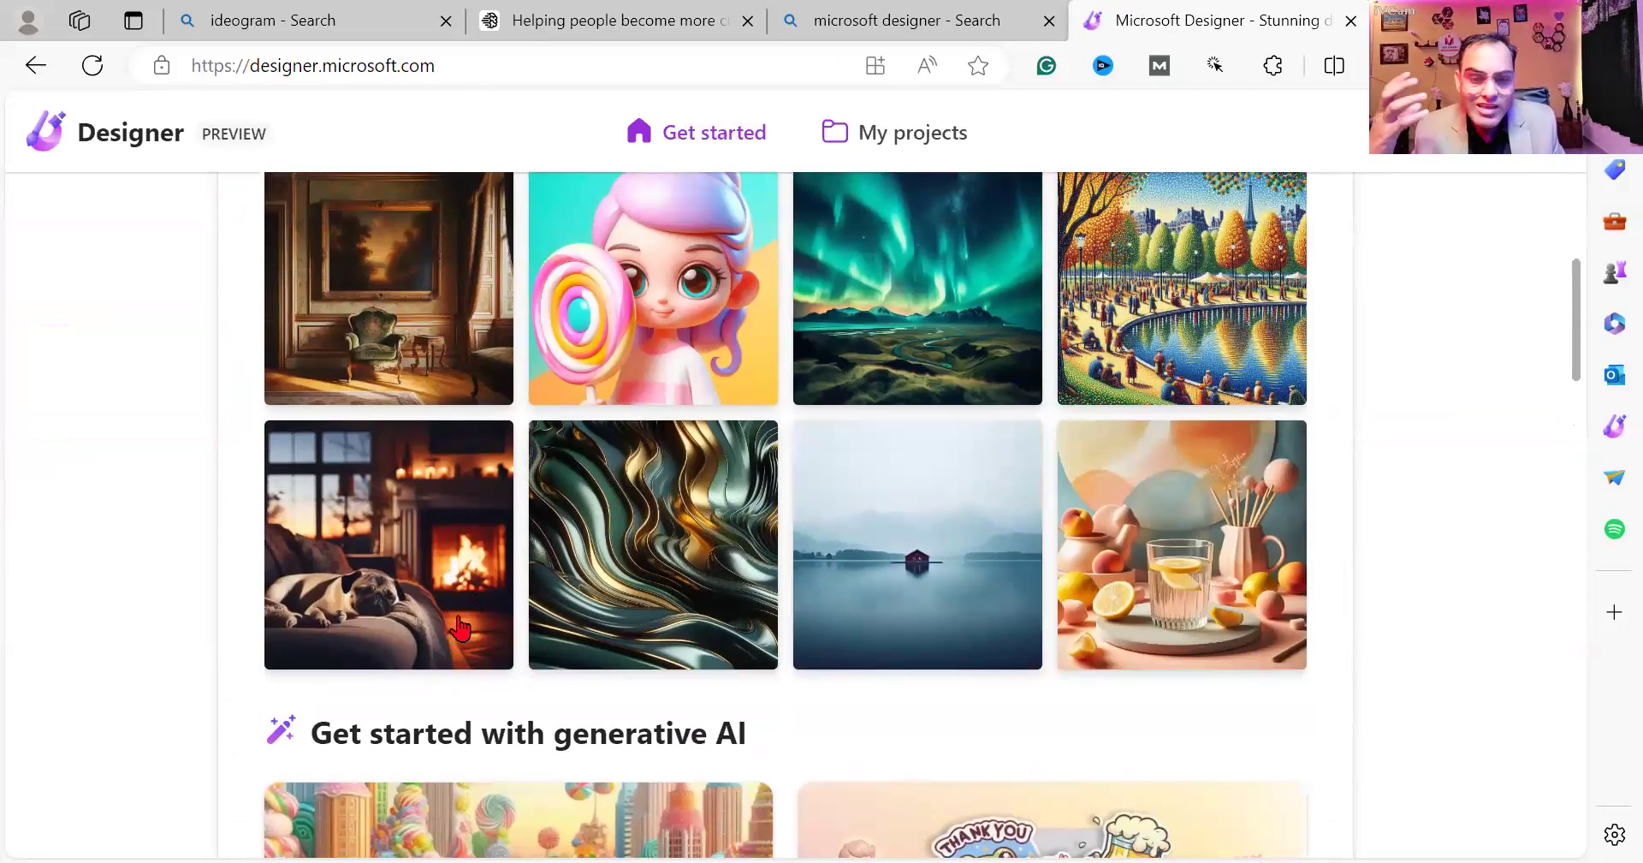
{"action": "scroll", "coordinate": [455, 624], "scroll_direction": "down", "scroll_amount": 5}
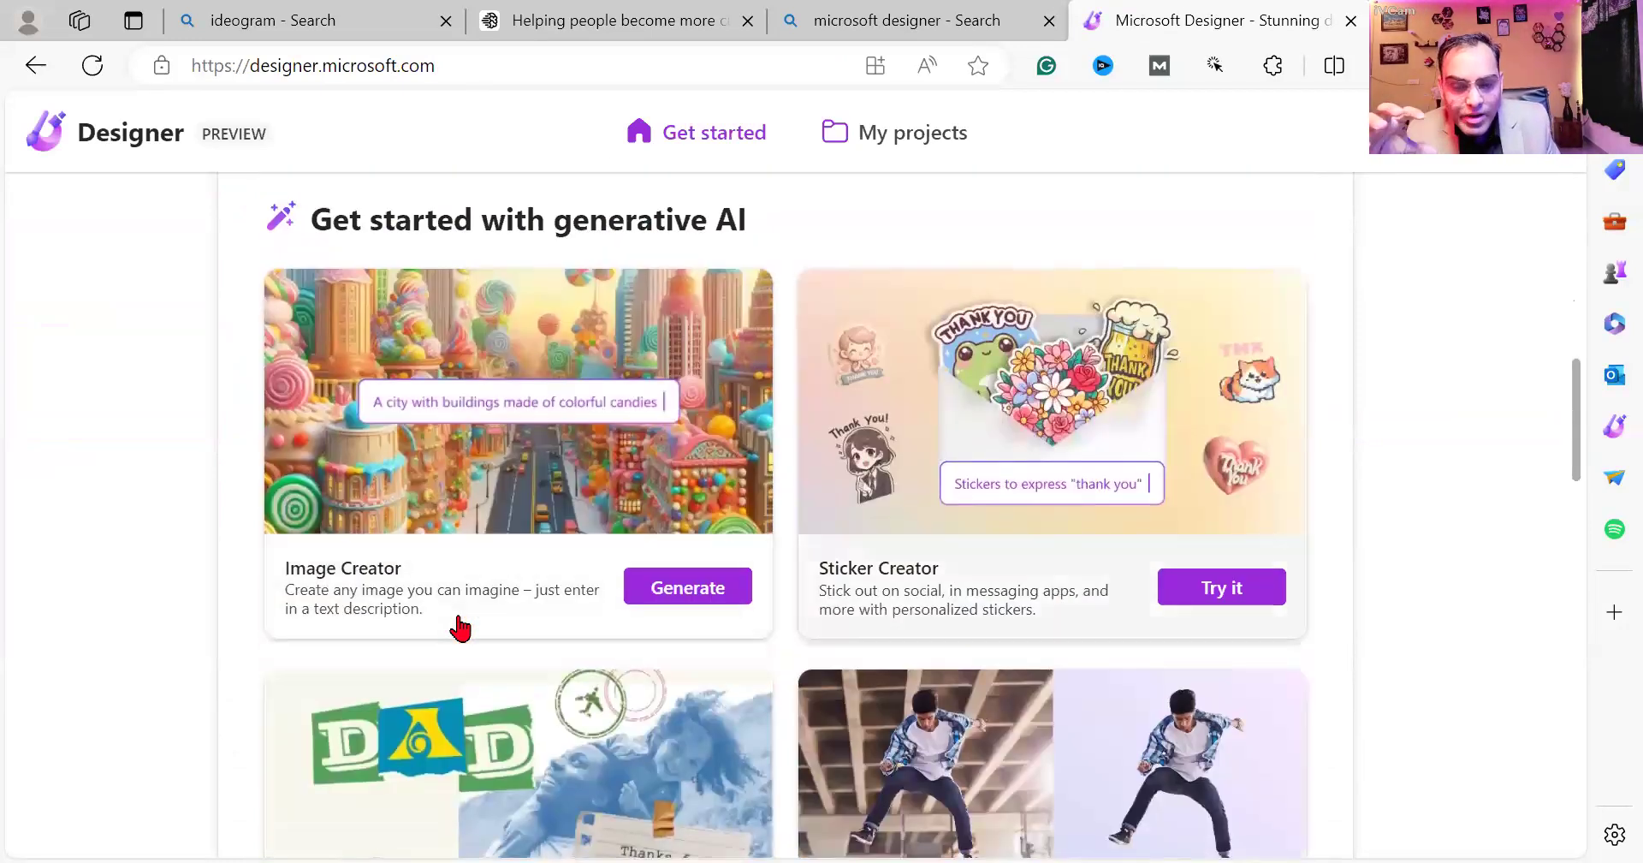
{"action": "scroll", "coordinate": [460, 628], "scroll_direction": "up", "scroll_amount": 2}
{"action": "scroll", "coordinate": [460, 627], "scroll_direction": "up", "scroll_amount": 8}
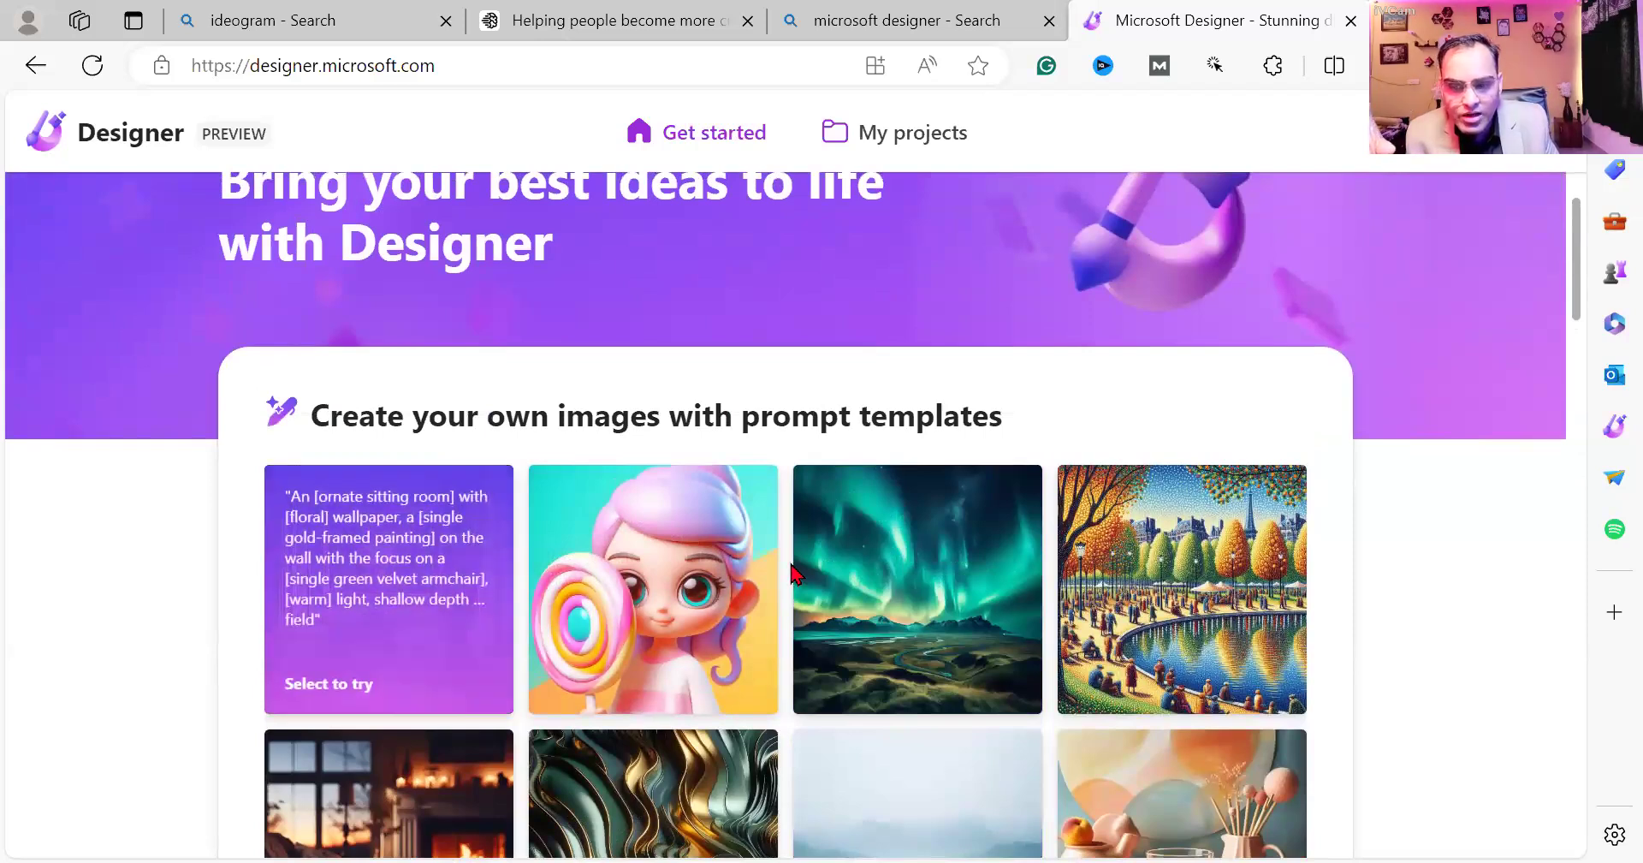
{"action": "scroll", "coordinate": [795, 574], "scroll_direction": "up", "scroll_amount": 1}
{"action": "scroll", "coordinate": [547, 642], "scroll_direction": "down", "scroll_amount": 4}
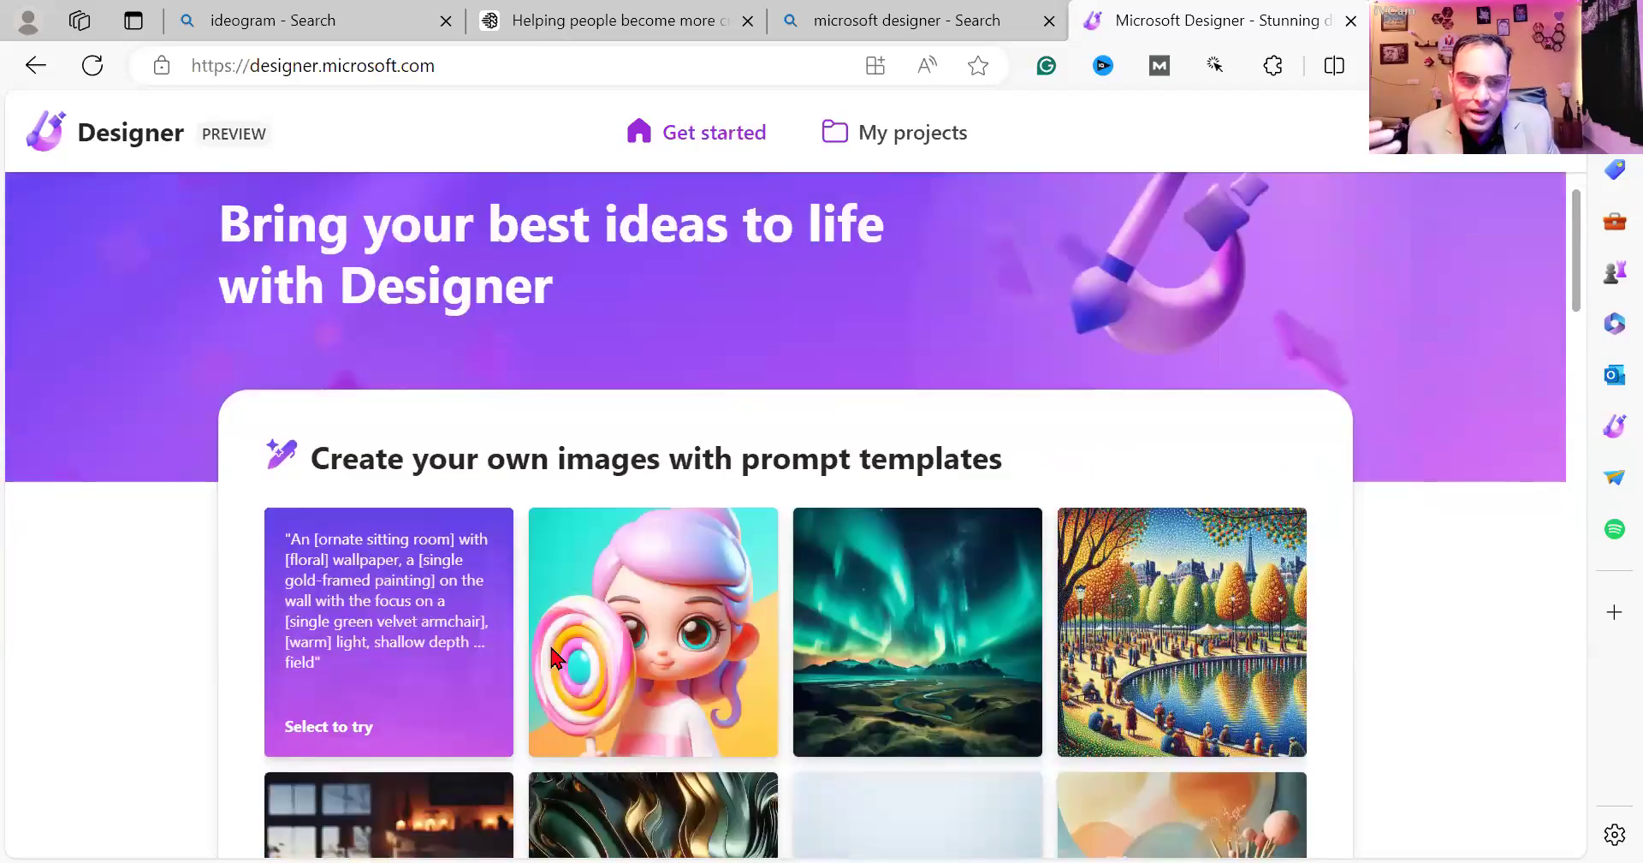
{"action": "scroll", "coordinate": [552, 655], "scroll_direction": "down", "scroll_amount": 6}
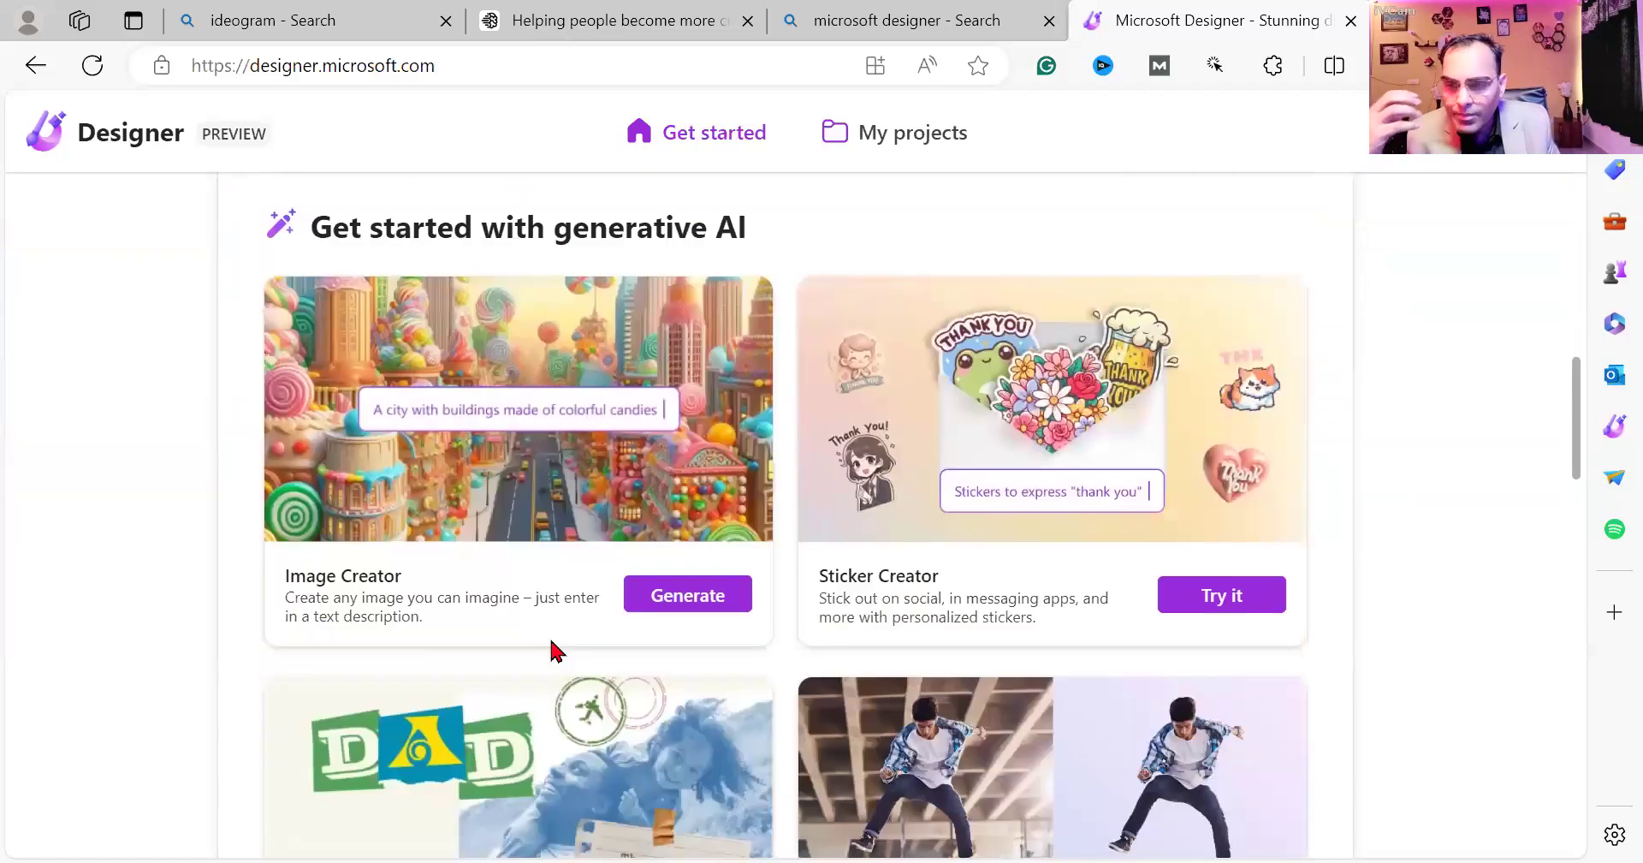
{"action": "scroll", "coordinate": [552, 652], "scroll_direction": "down", "scroll_amount": 3}
{"action": "scroll", "coordinate": [552, 650], "scroll_direction": "down", "scroll_amount": 4}
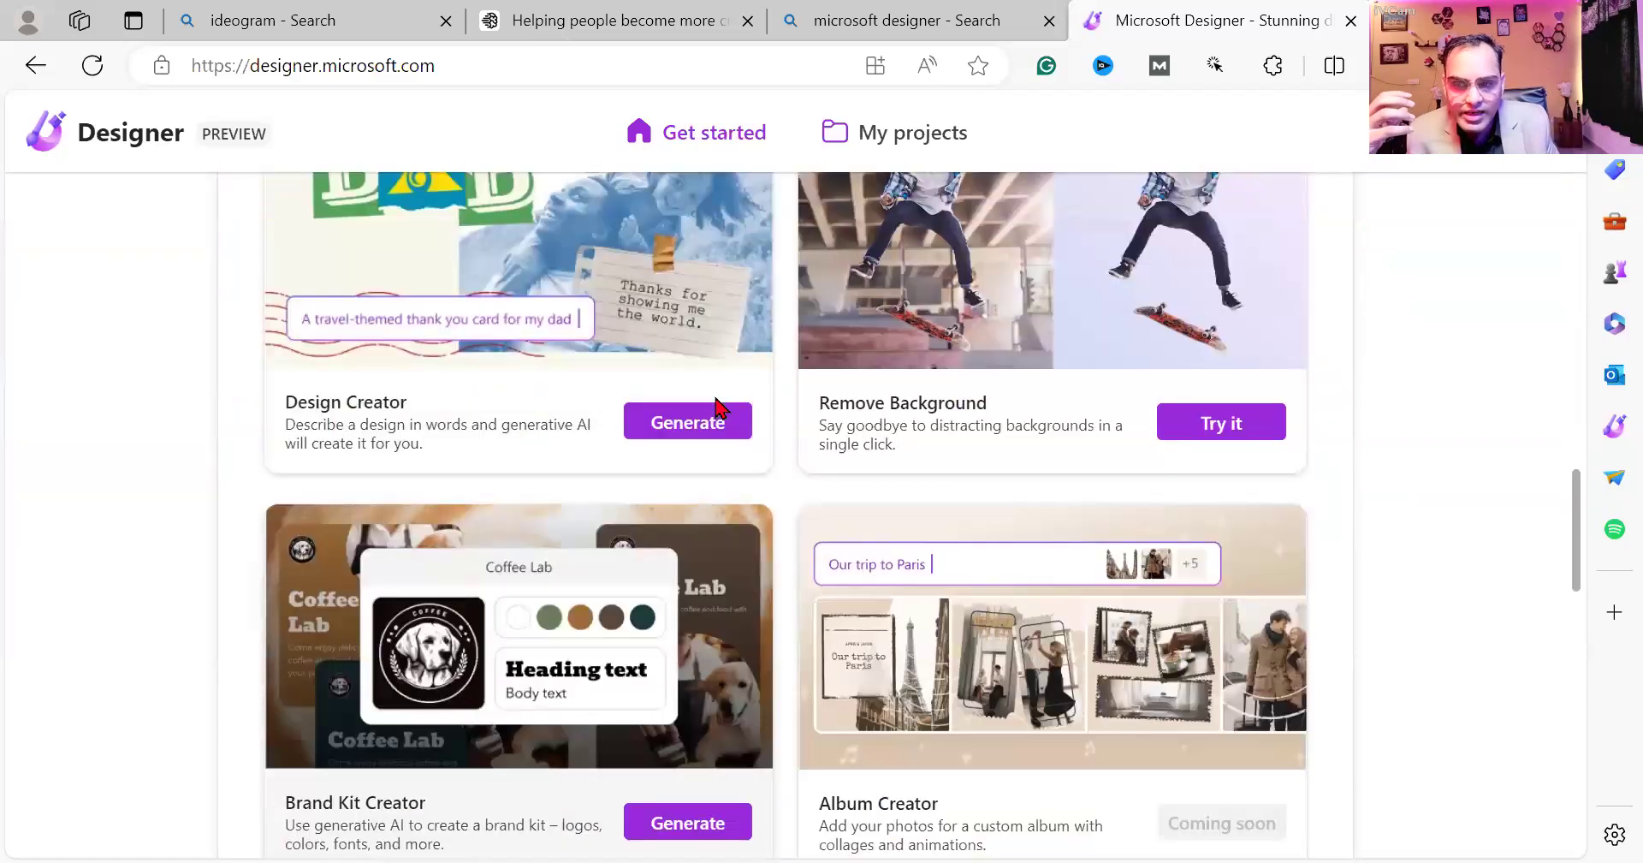
{"action": "scroll", "coordinate": [501, 300], "scroll_direction": "down", "scroll_amount": 1}
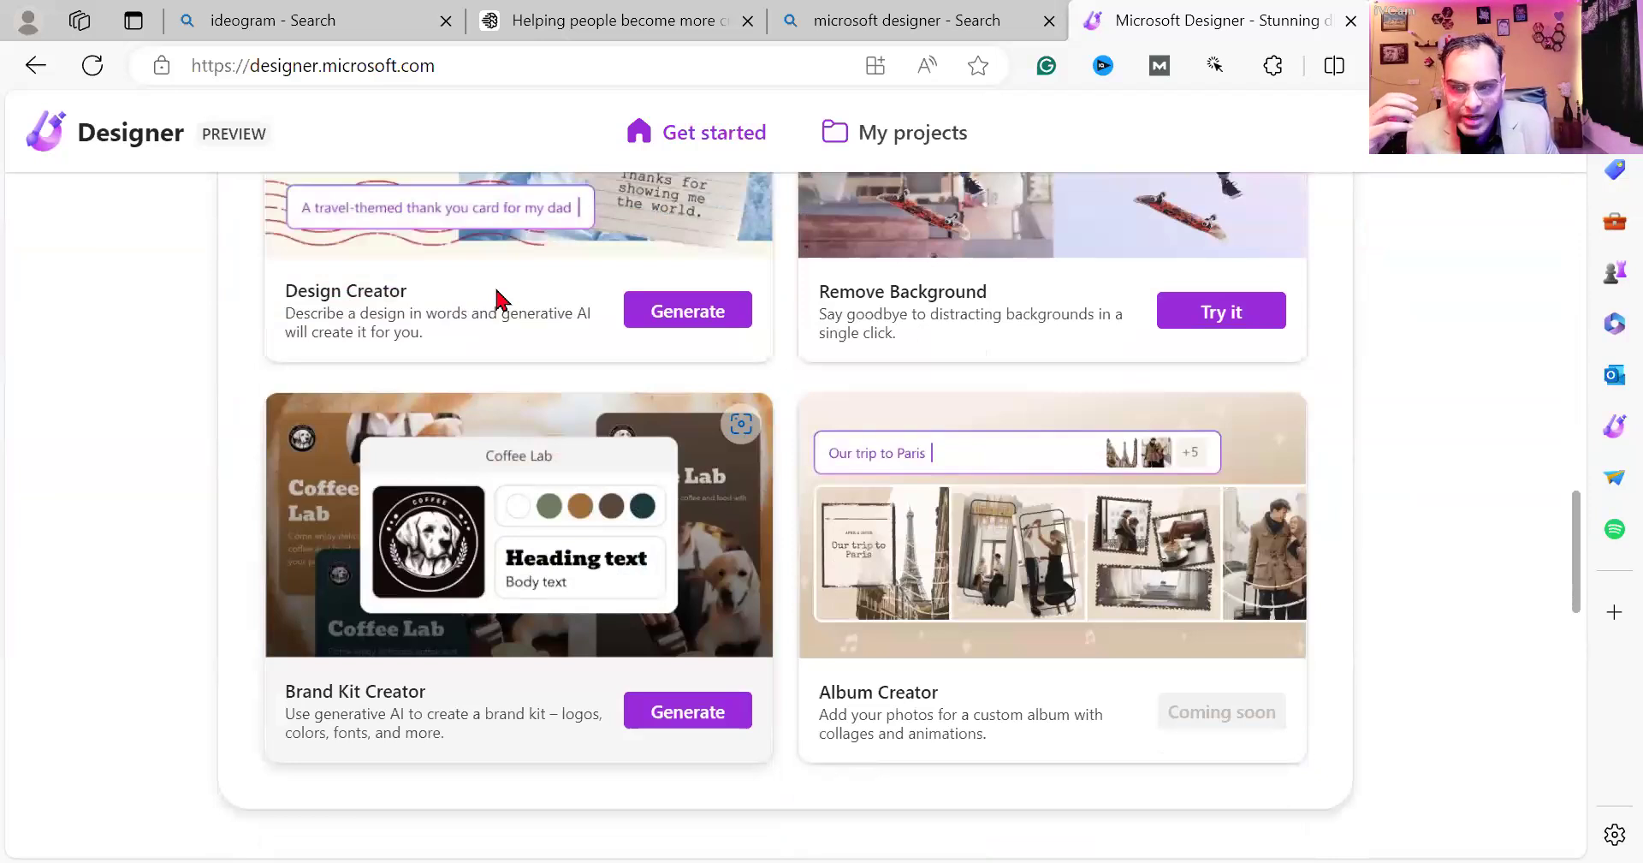
{"action": "scroll", "coordinate": [500, 300], "scroll_direction": "down", "scroll_amount": 7}
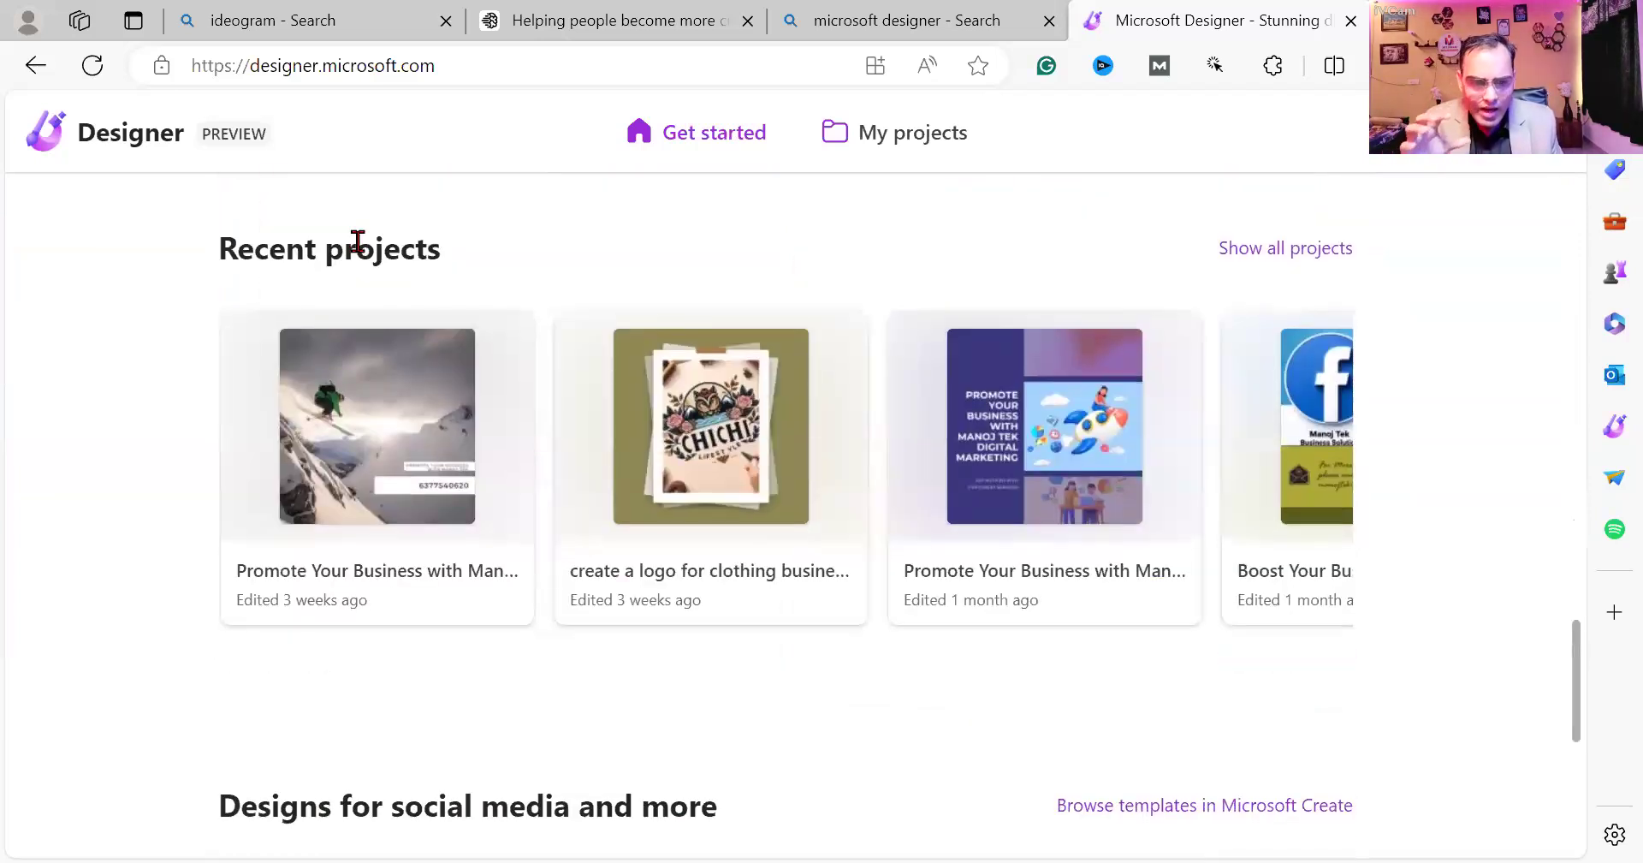
{"action": "scroll", "coordinate": [358, 241], "scroll_direction": "up", "scroll_amount": 7}
{"action": "scroll", "coordinate": [358, 241], "scroll_direction": "up", "scroll_amount": 7}
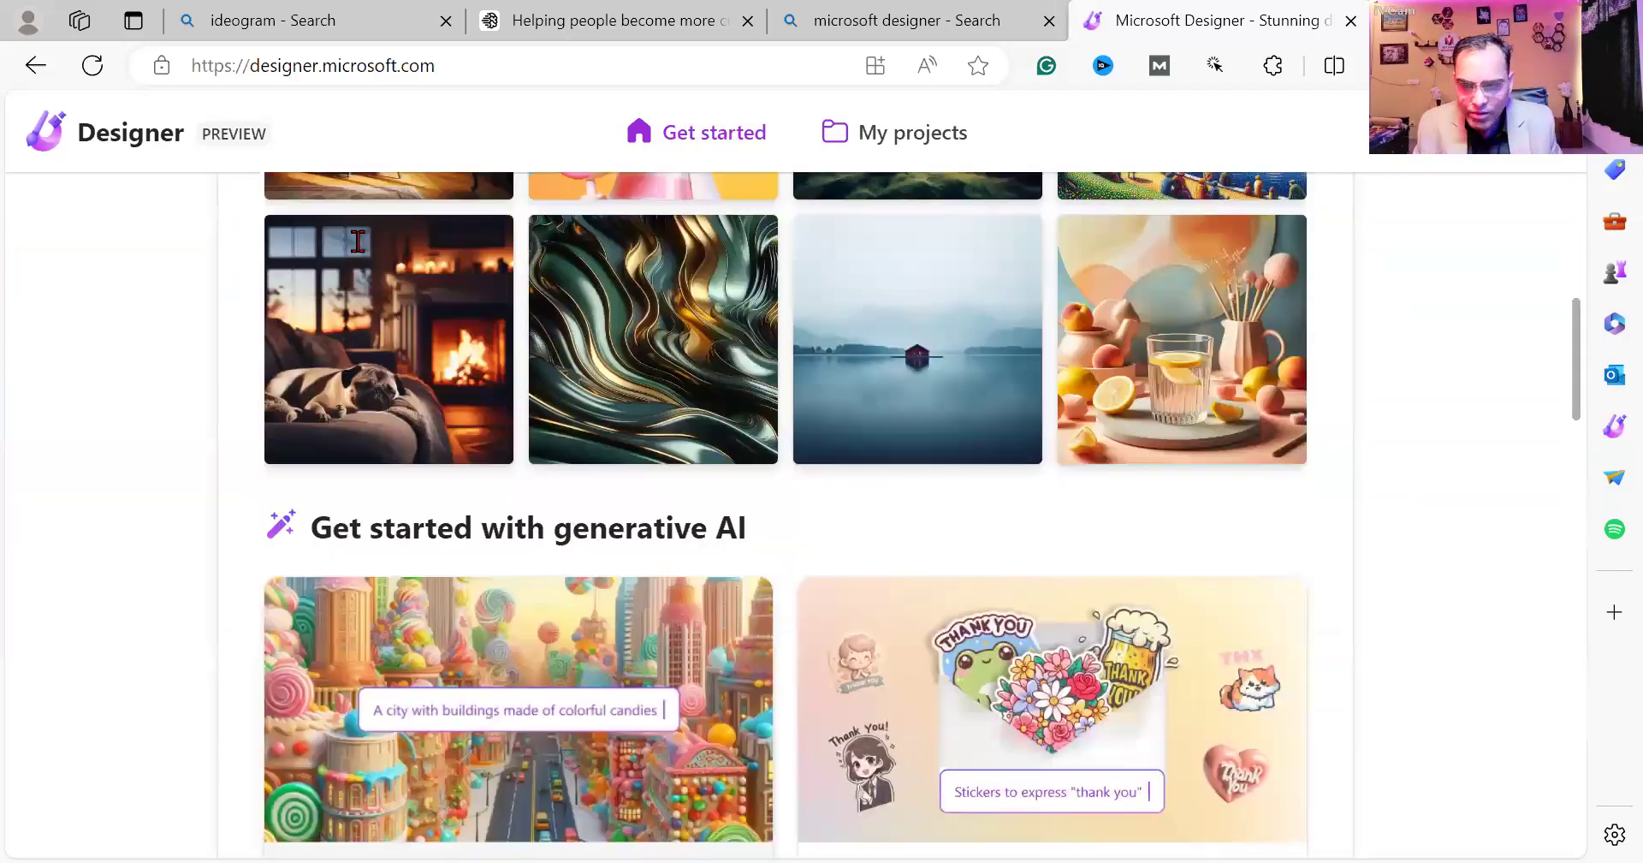
{"action": "left_click", "coordinate": [357, 241]}
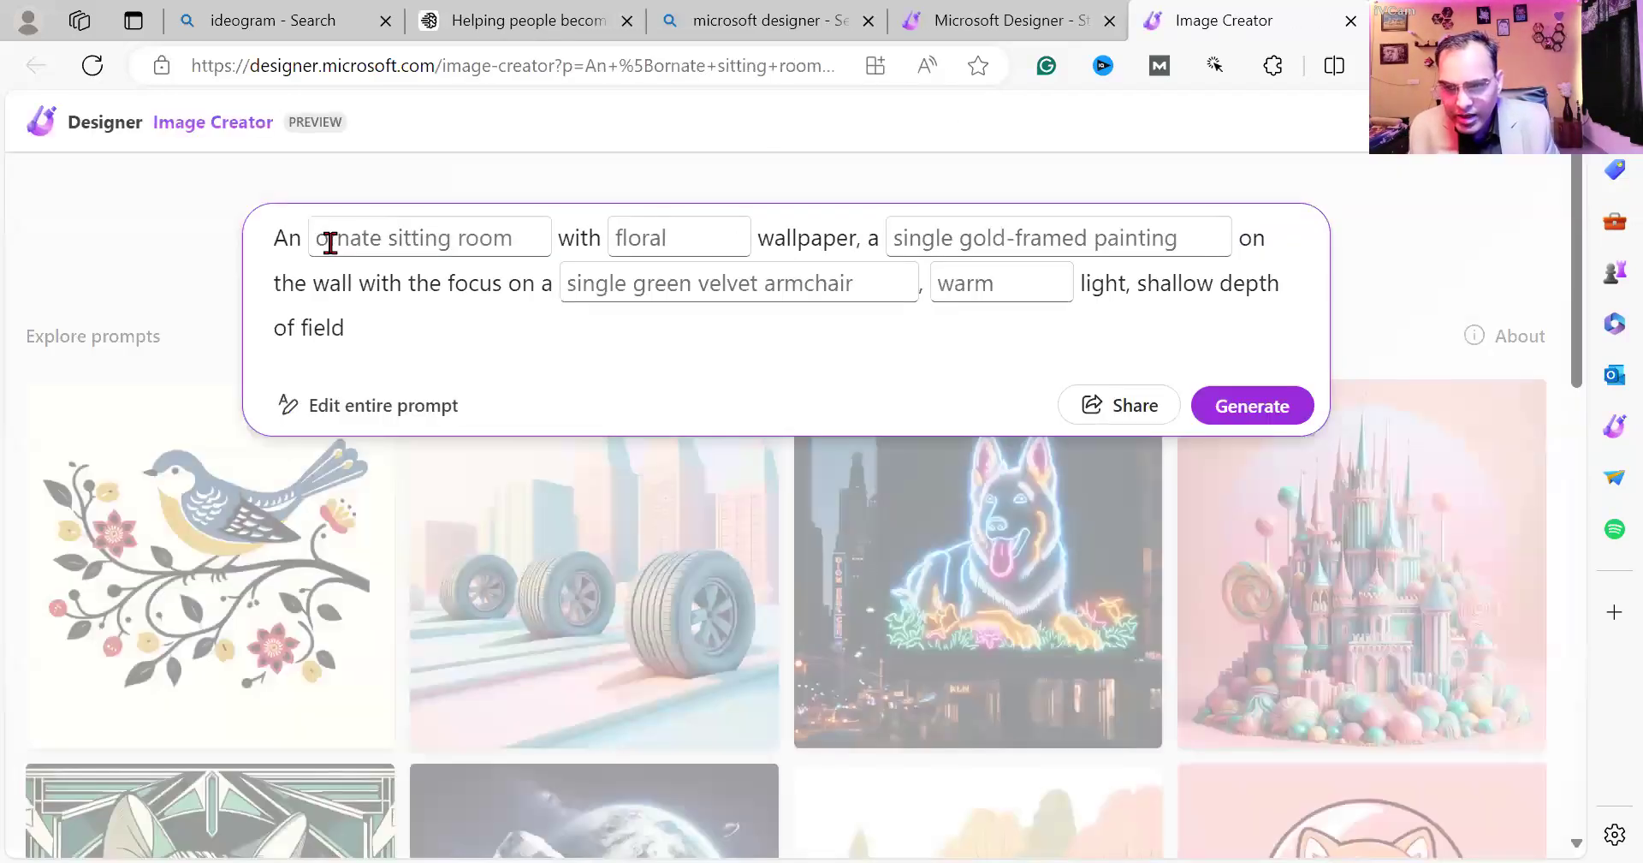
Fill the prompt blanks with 'Professional sitting' and 'Laptop', then make the whole prompt editable.
{"action": "left_click", "coordinate": [329, 242]}
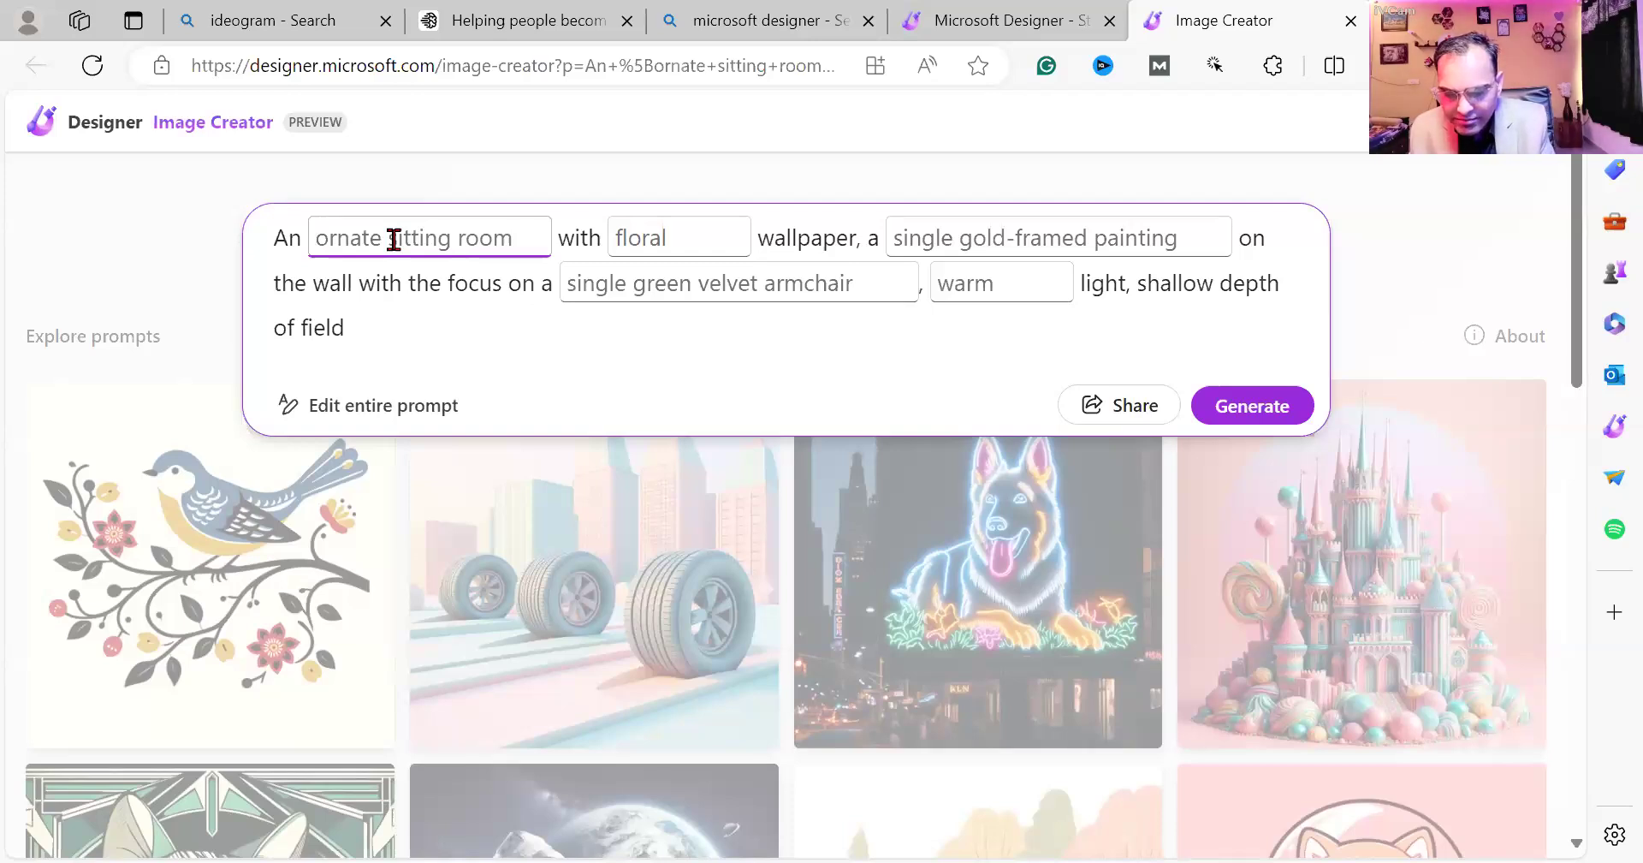
{"action": "type", "text": "Pro"}
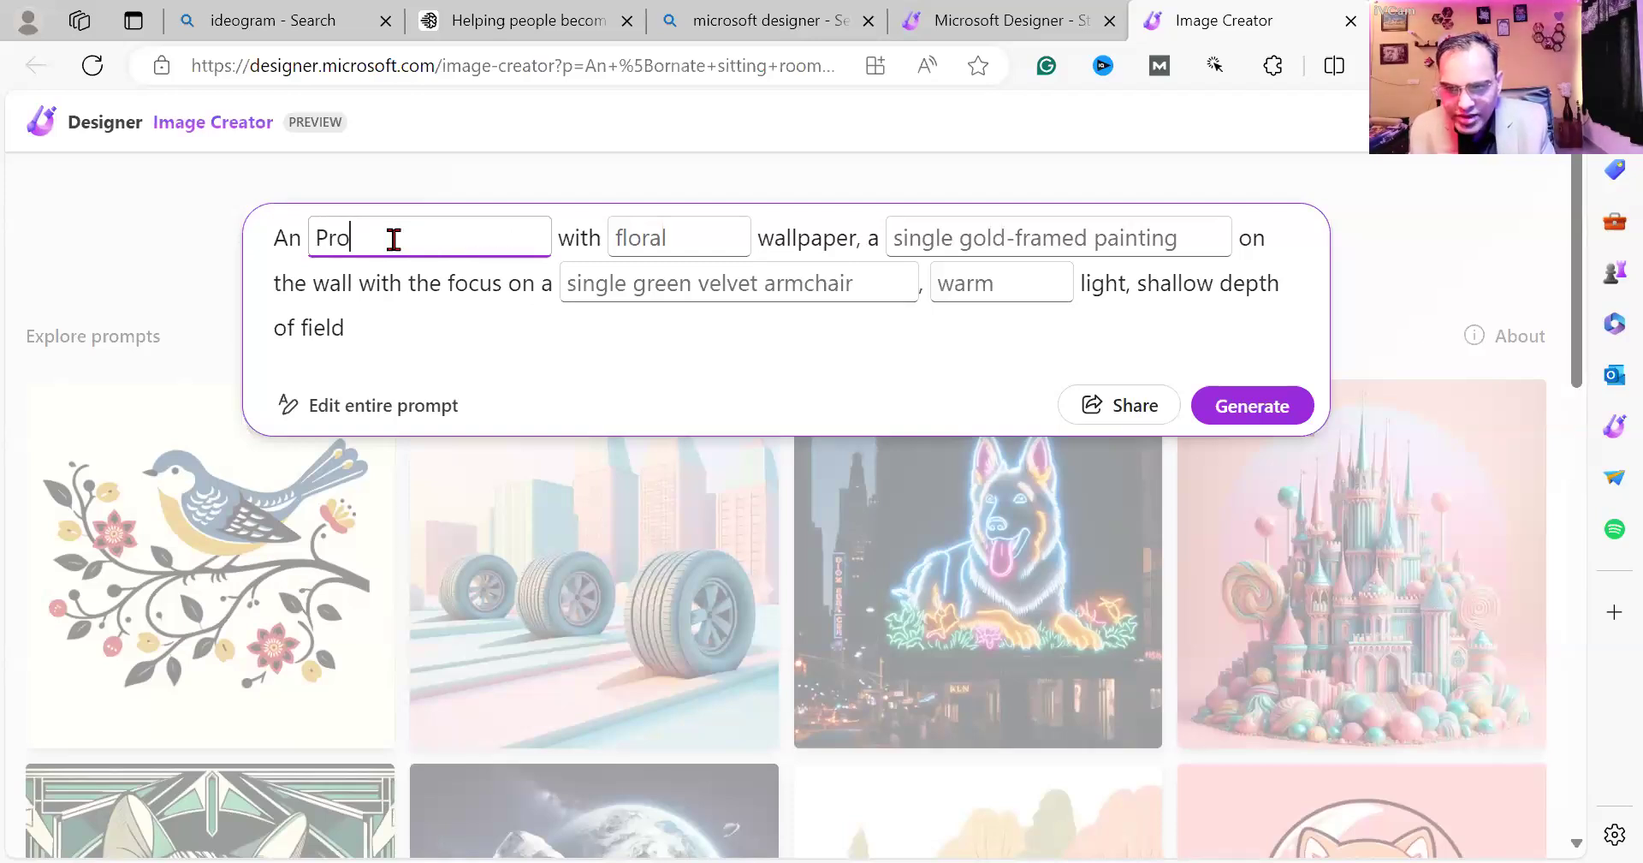
{"action": "type", "text": "fessional"}
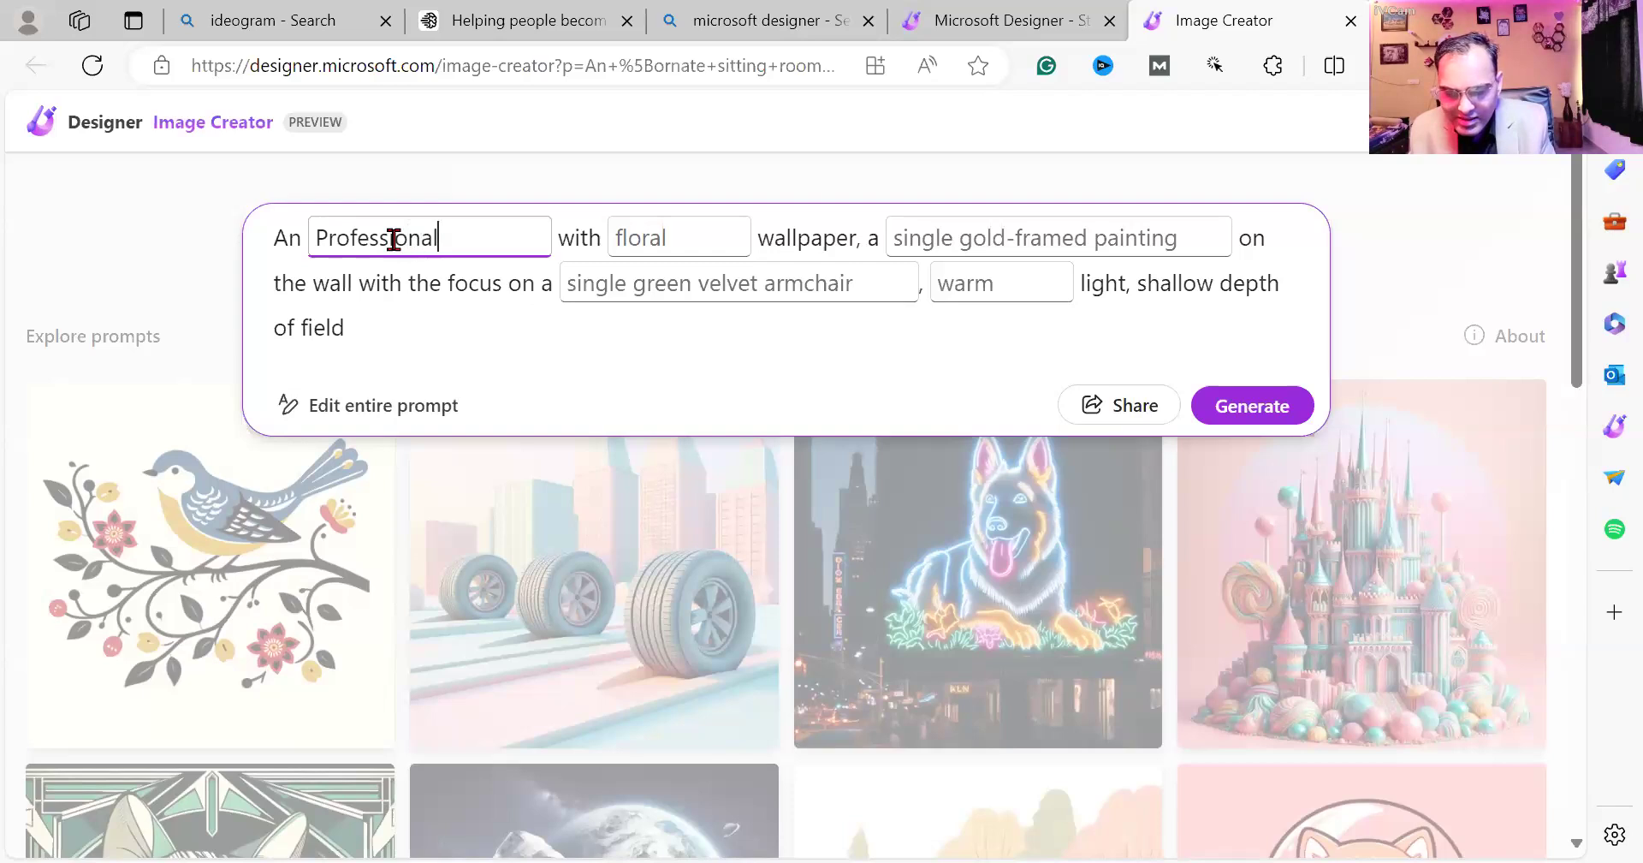
{"action": "type", "text": " sitting"}
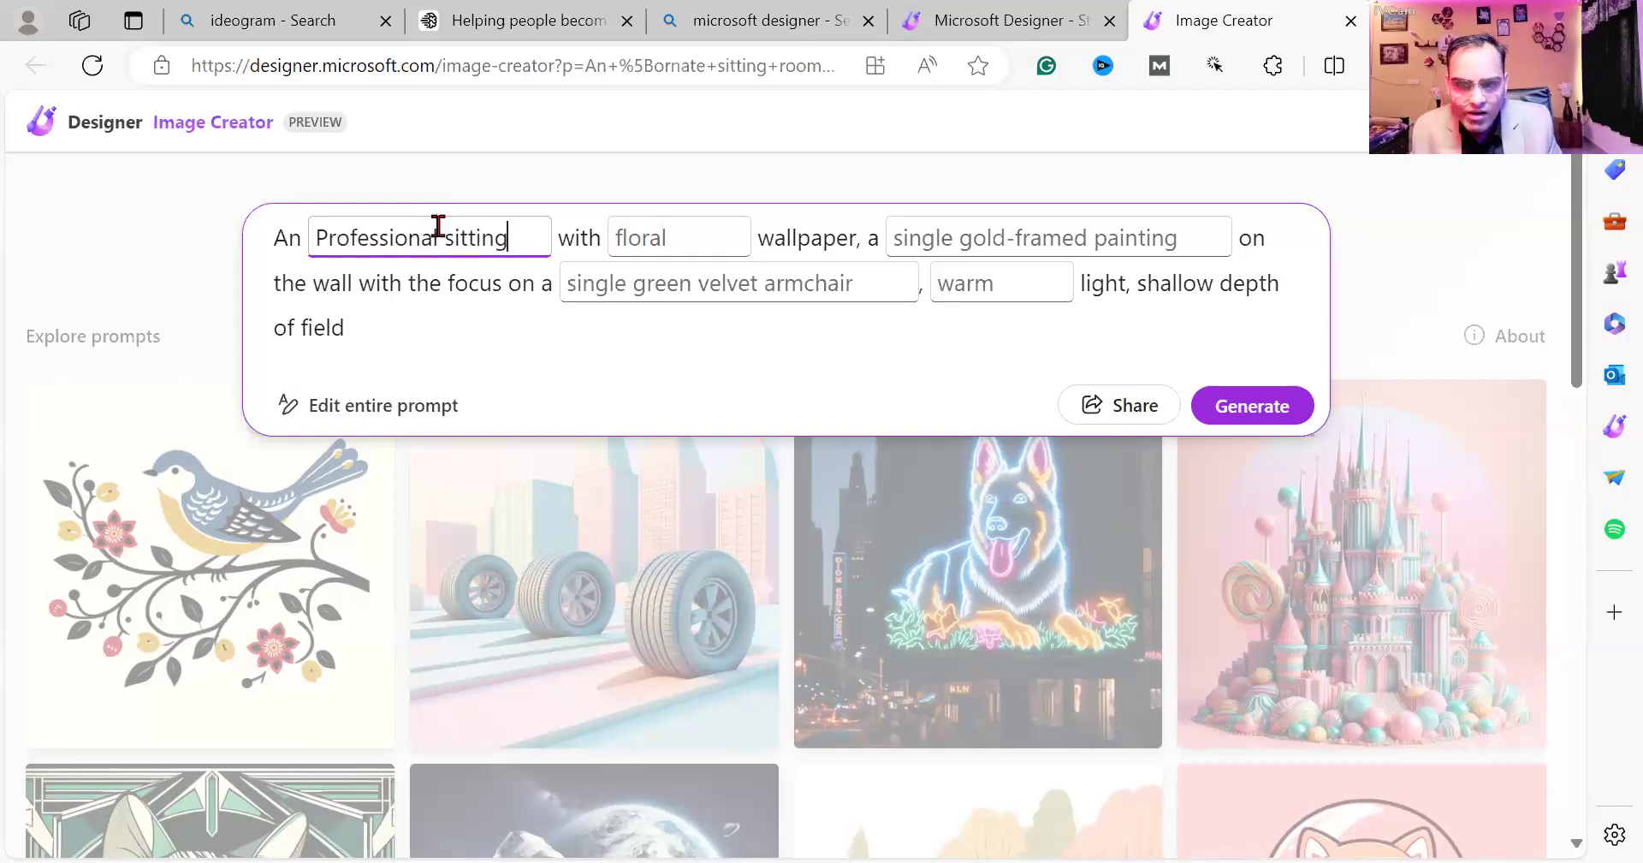
{"action": "left_click", "coordinate": [613, 243]}
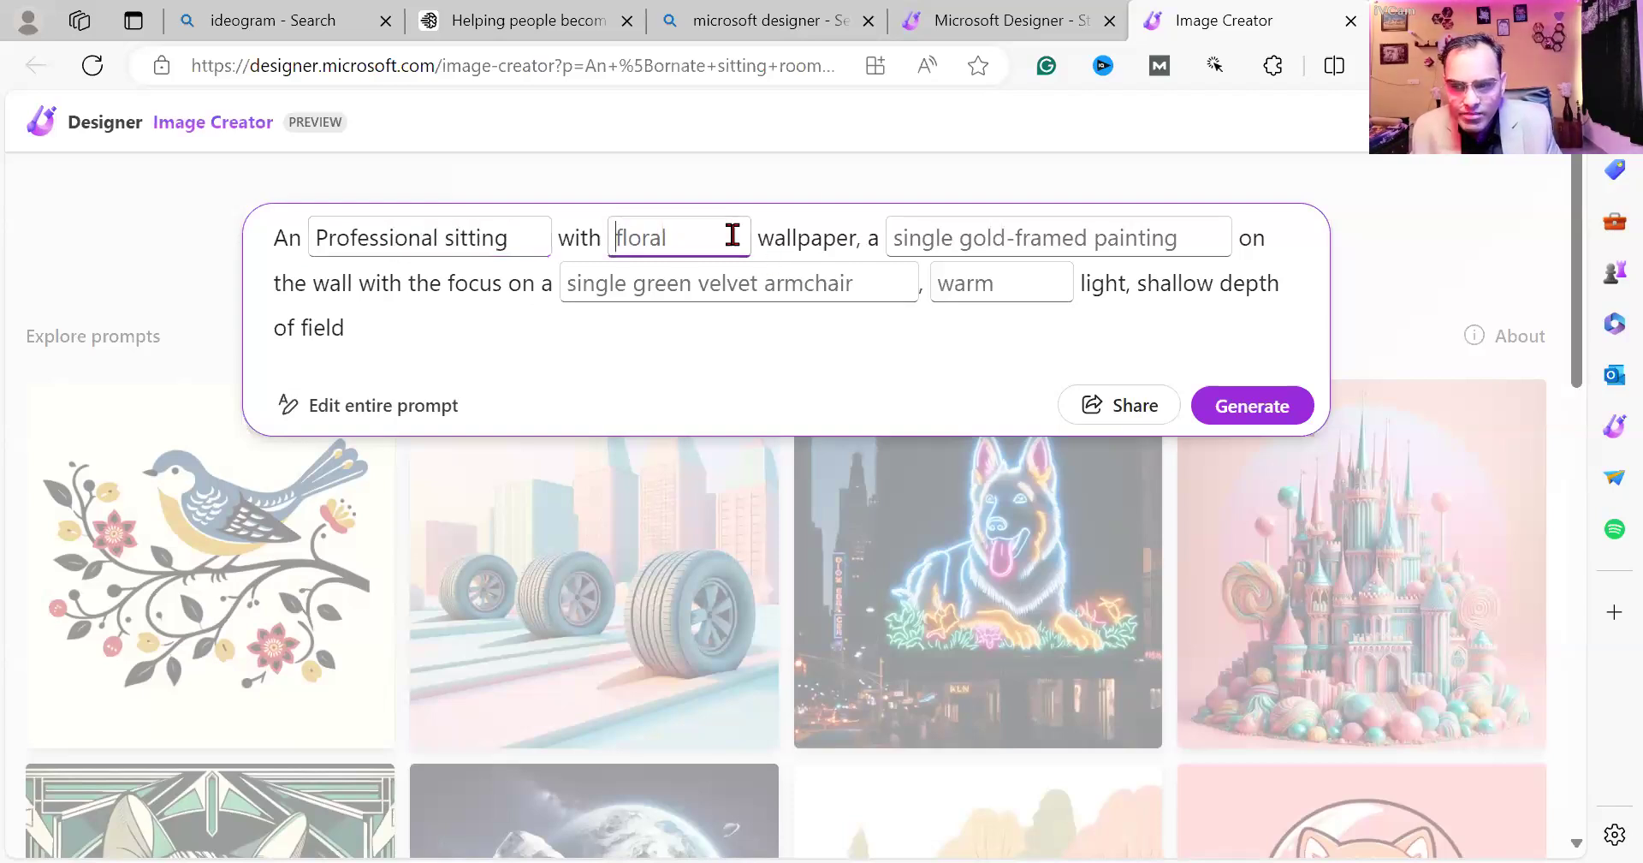
{"action": "type", "text": "Laptop"}
{"action": "left_click", "coordinate": [1061, 242]}
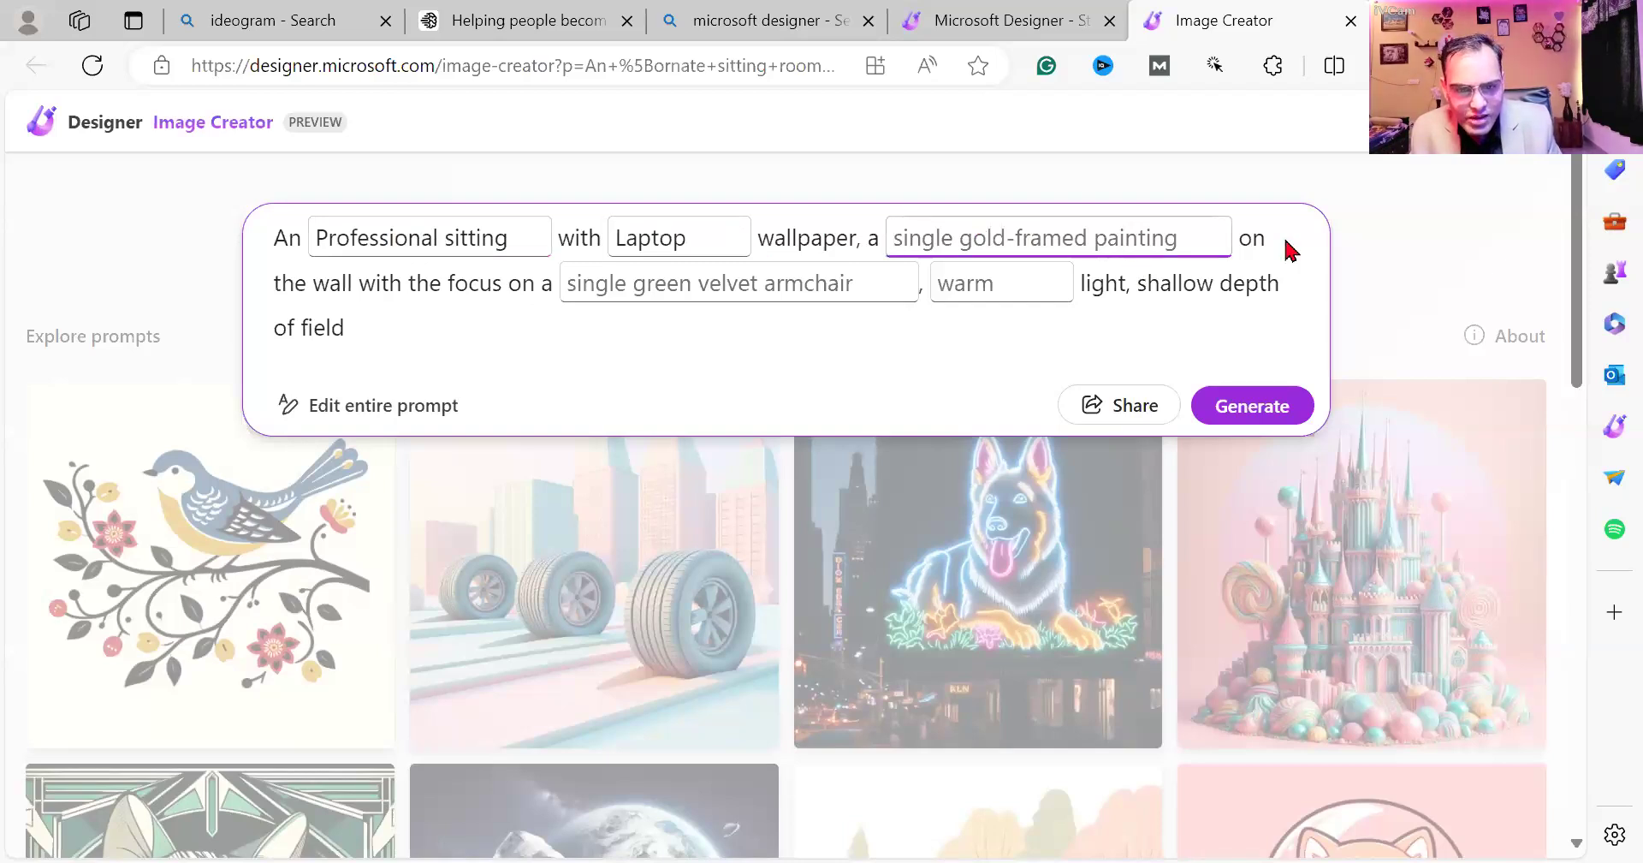
{"action": "left_click", "coordinate": [581, 286]}
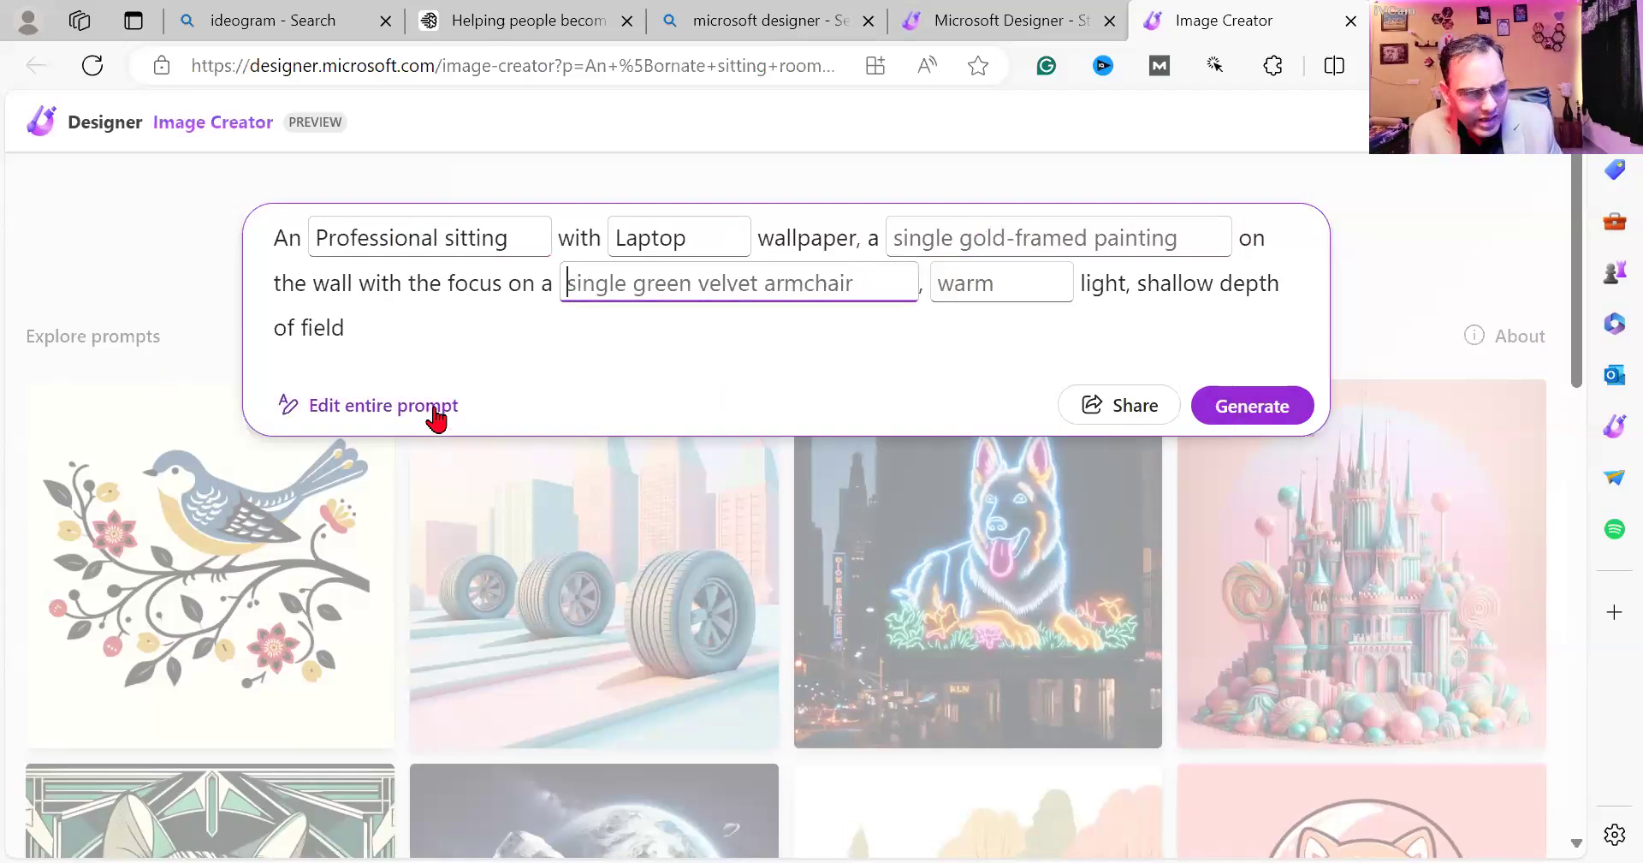
{"action": "left_click", "coordinate": [370, 406]}
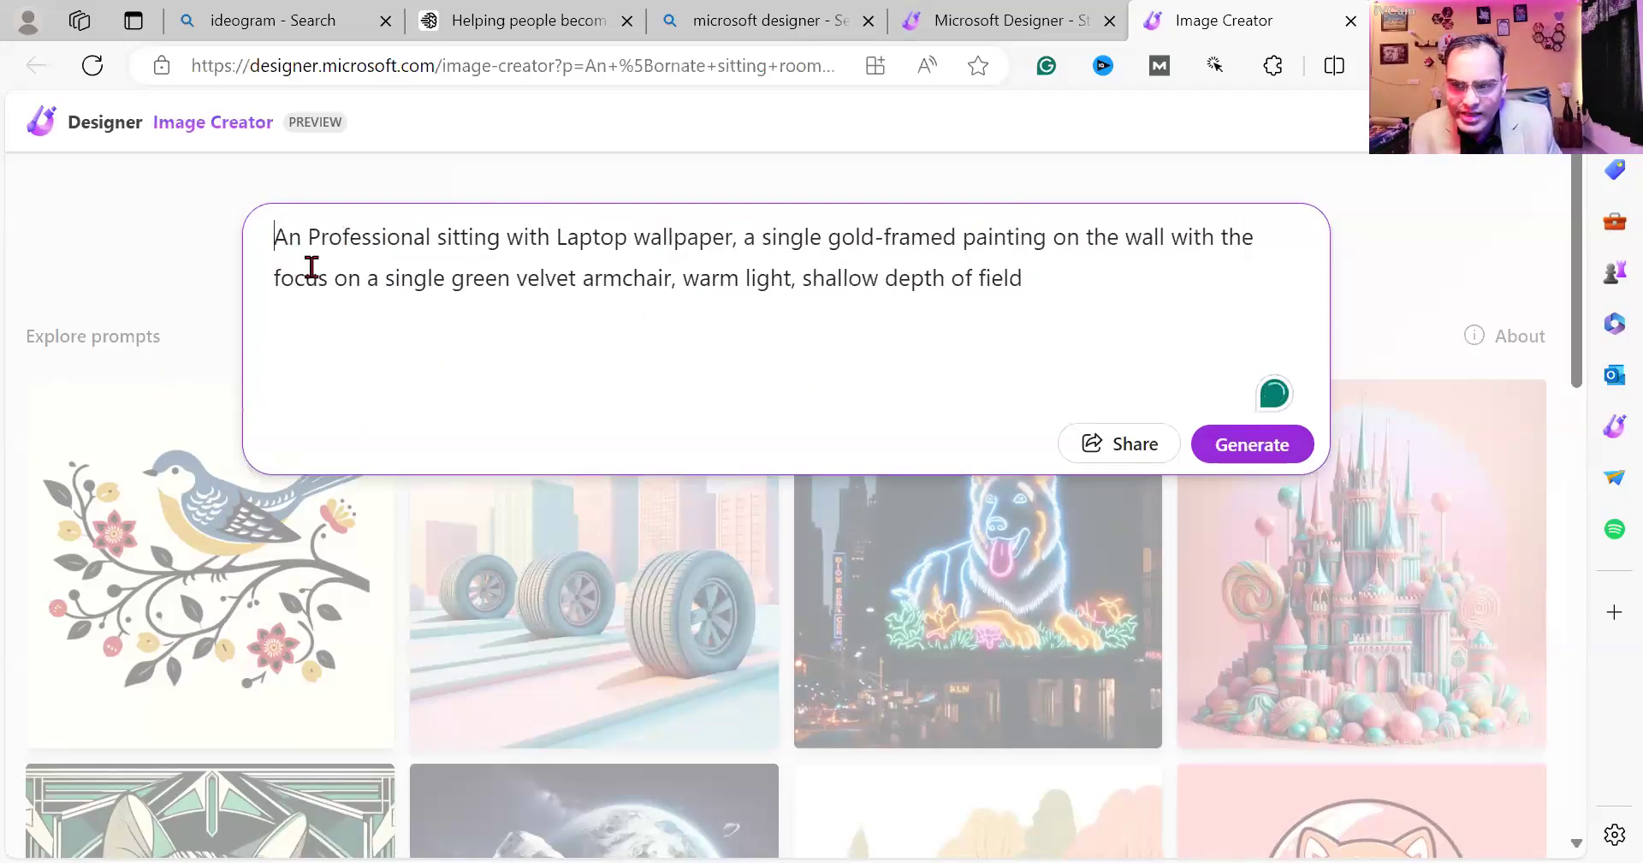
Replace the prompt with a Facebook post request naming the business, niche Digital Marketing.
{"action": "key", "text": "ctrl+a"}
{"action": "type", "text": "Create "}
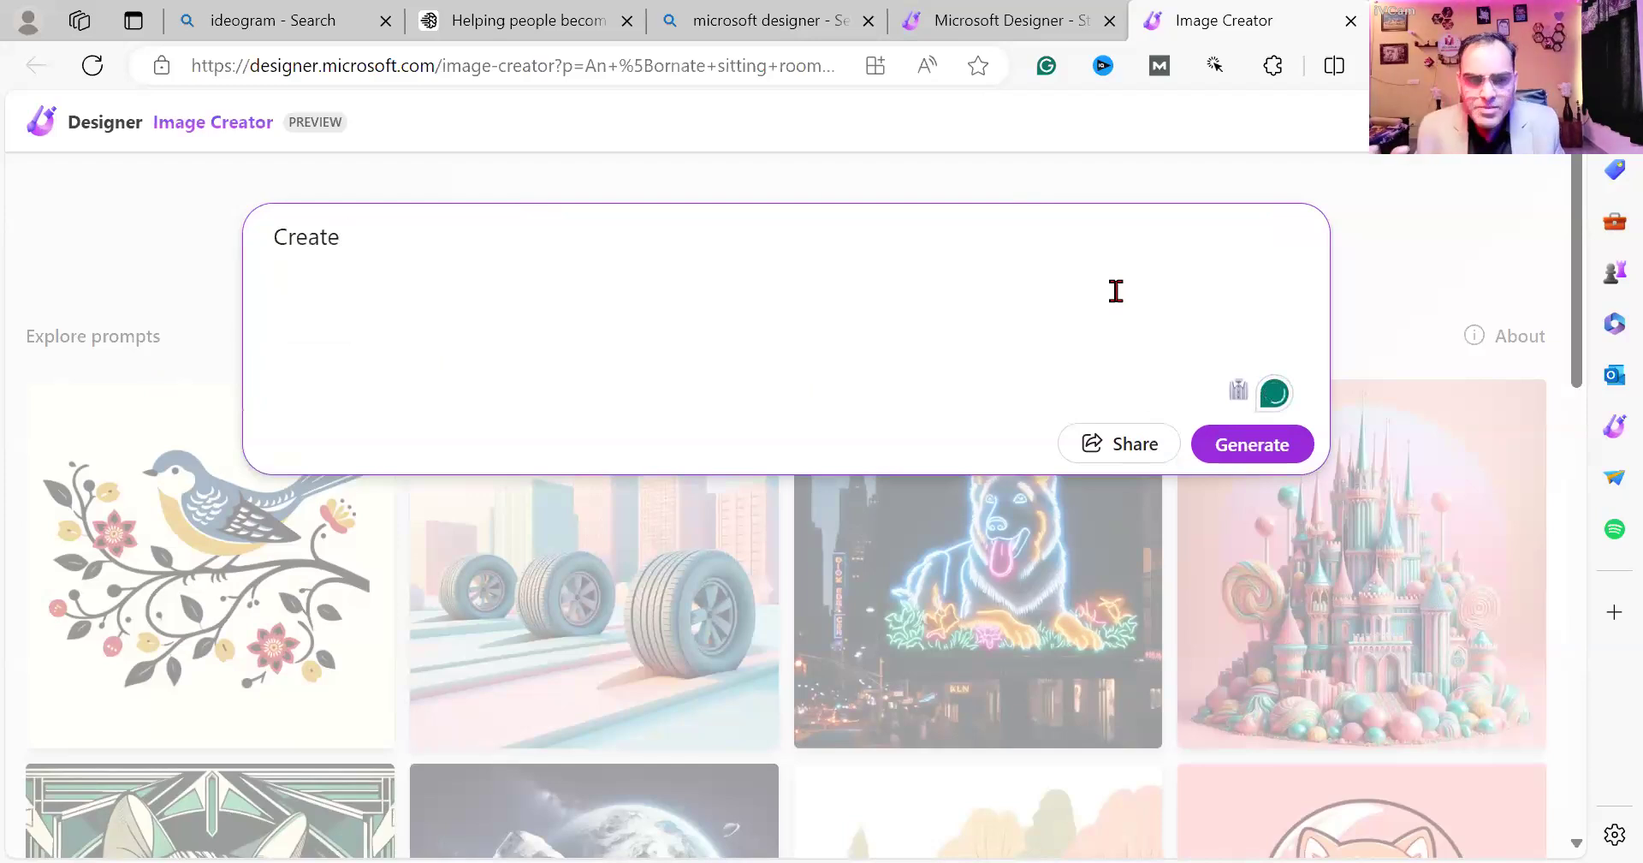
{"action": "type", "text": "a "}
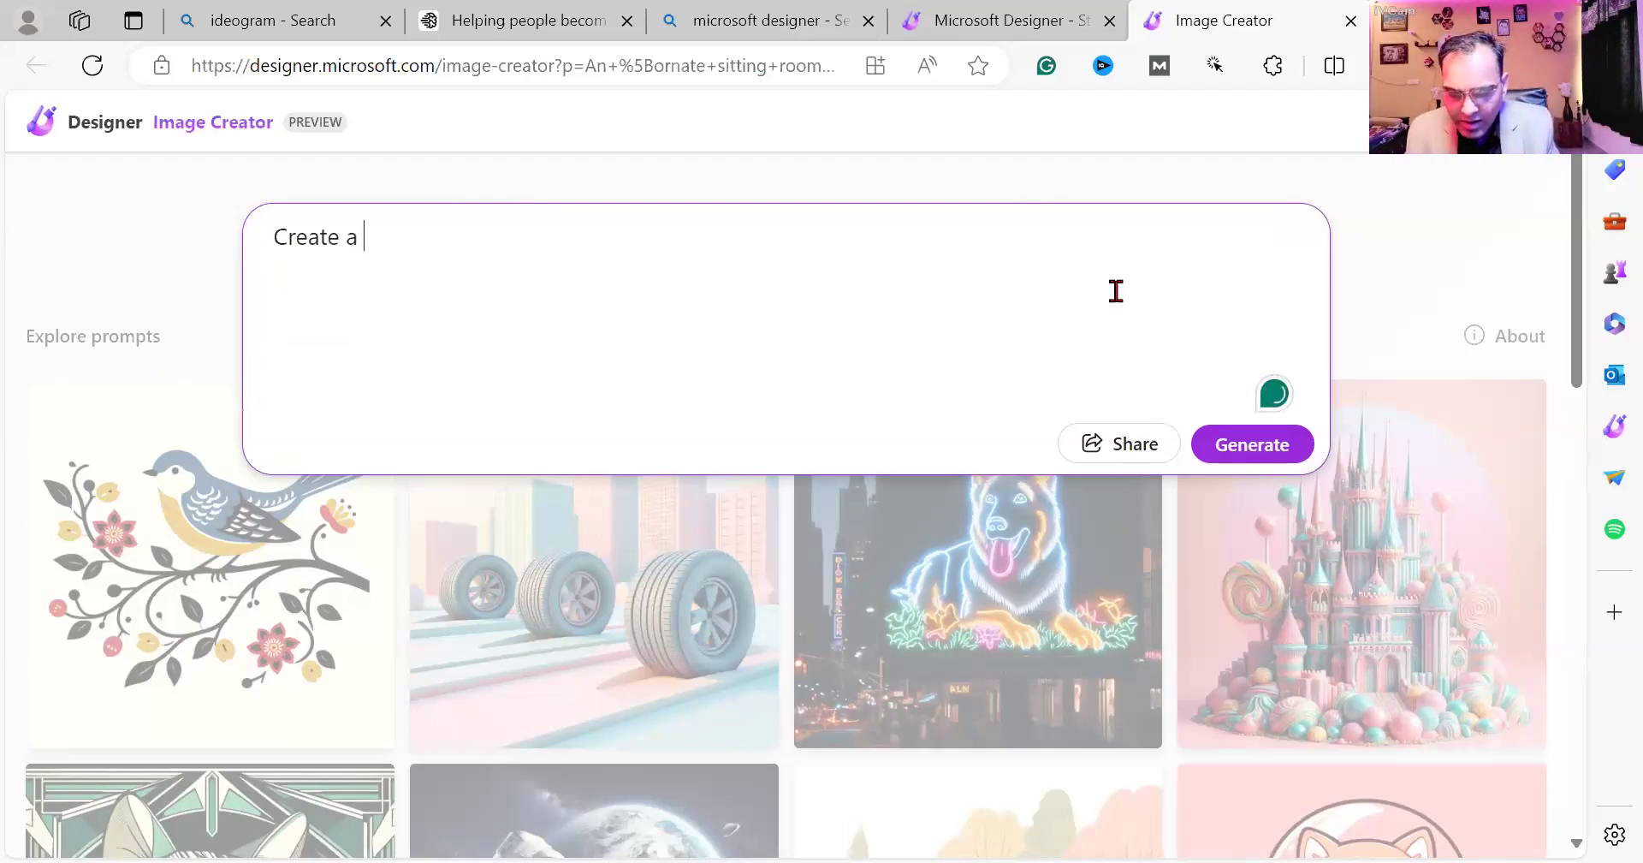
{"action": "type", "text": "Faceb"}
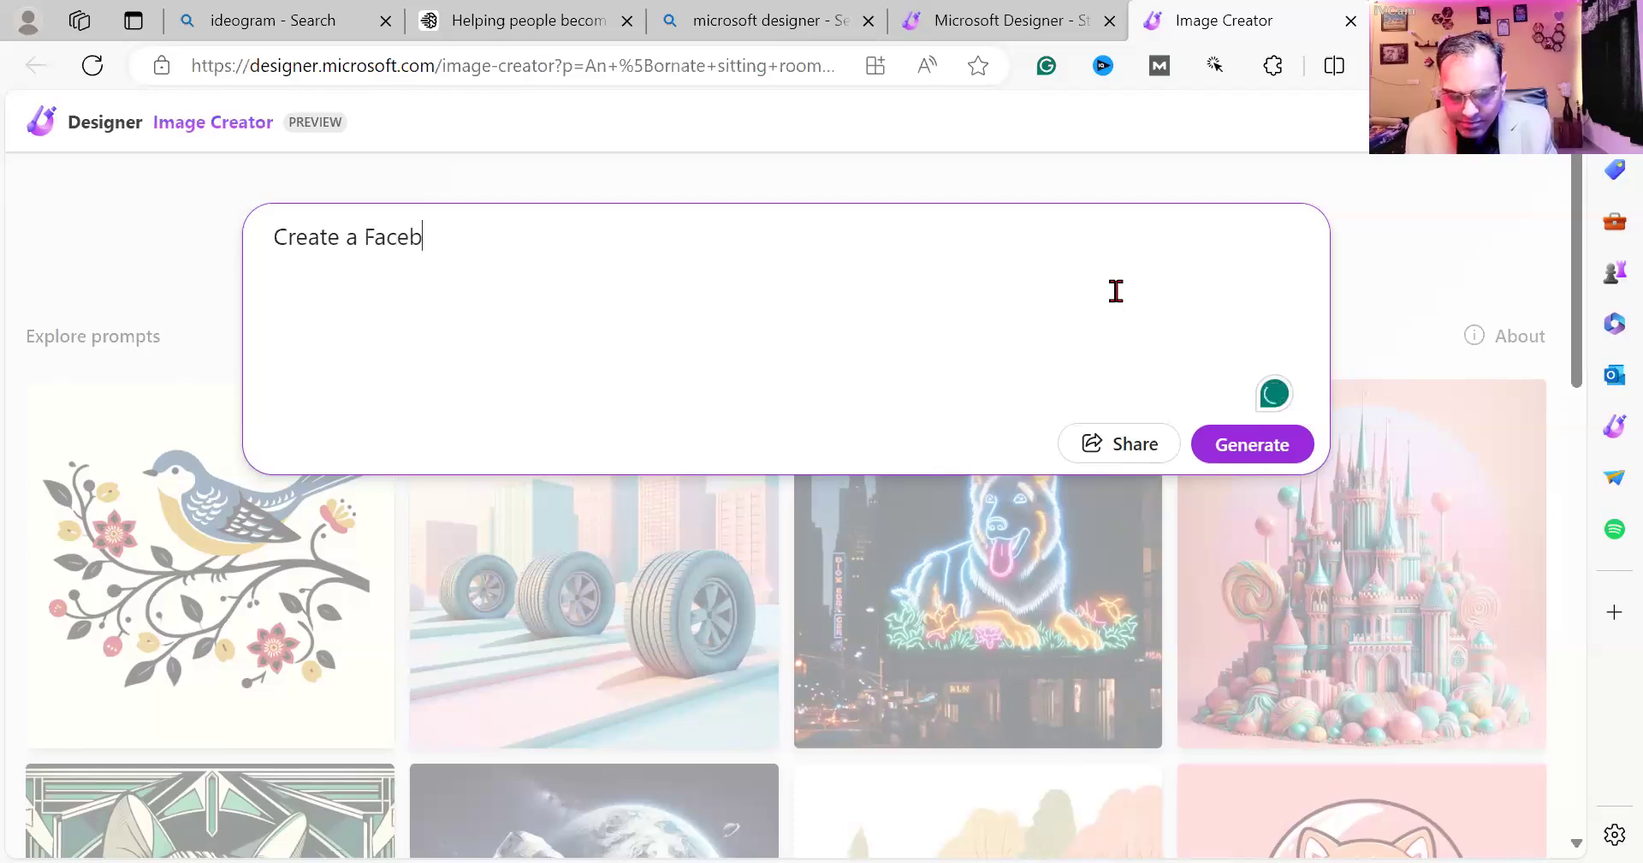
{"action": "type", "text": "oo post "}
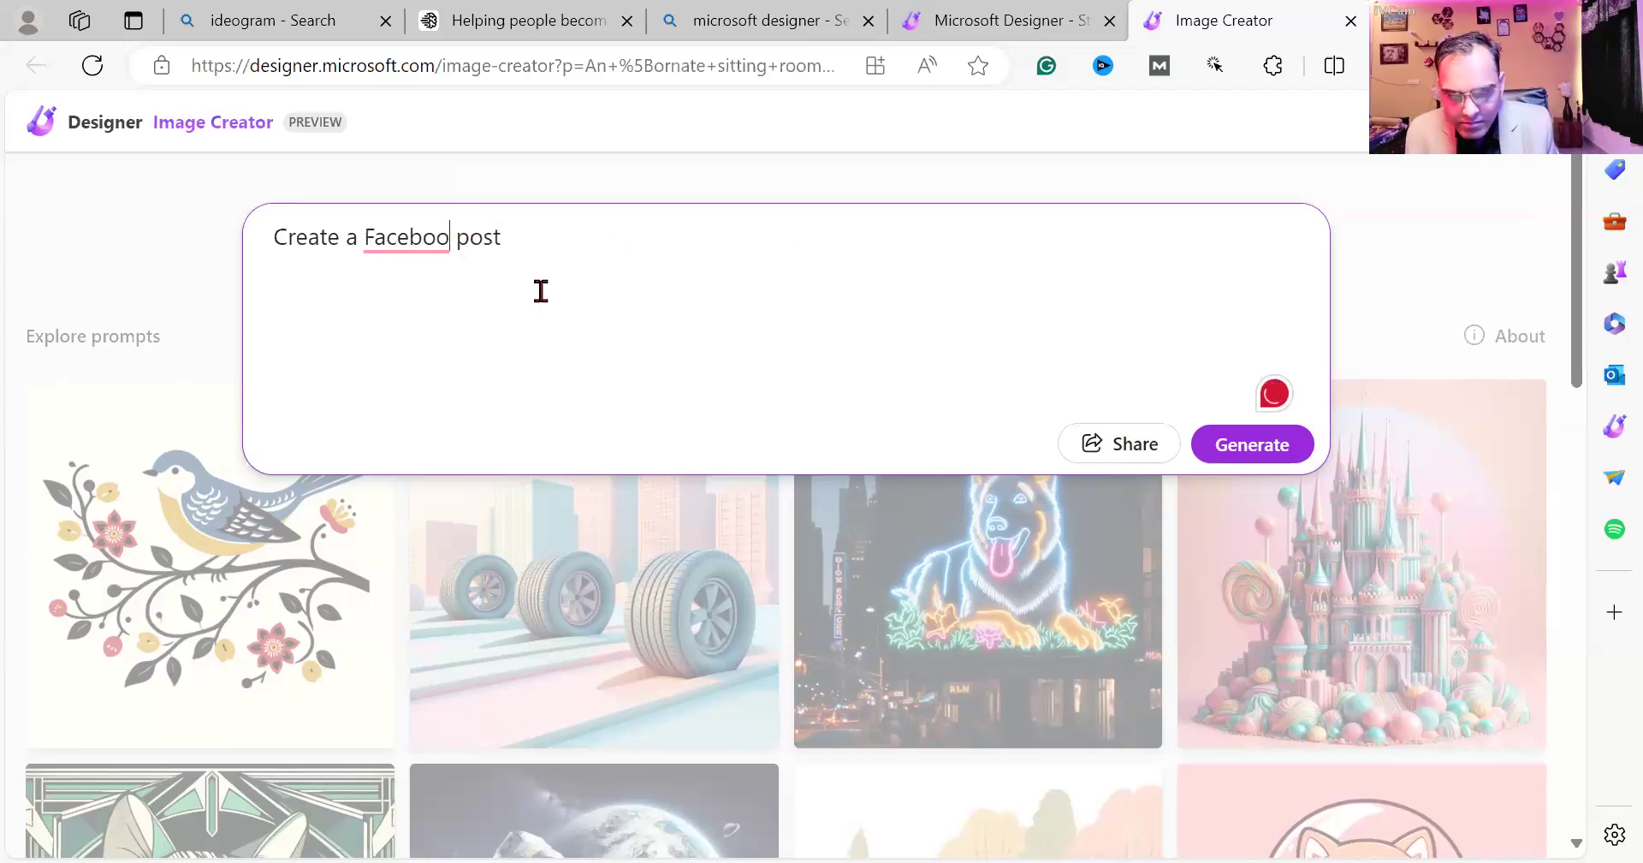
{"action": "type", "text": "k"}
{"action": "left_click", "coordinate": [560, 238]}
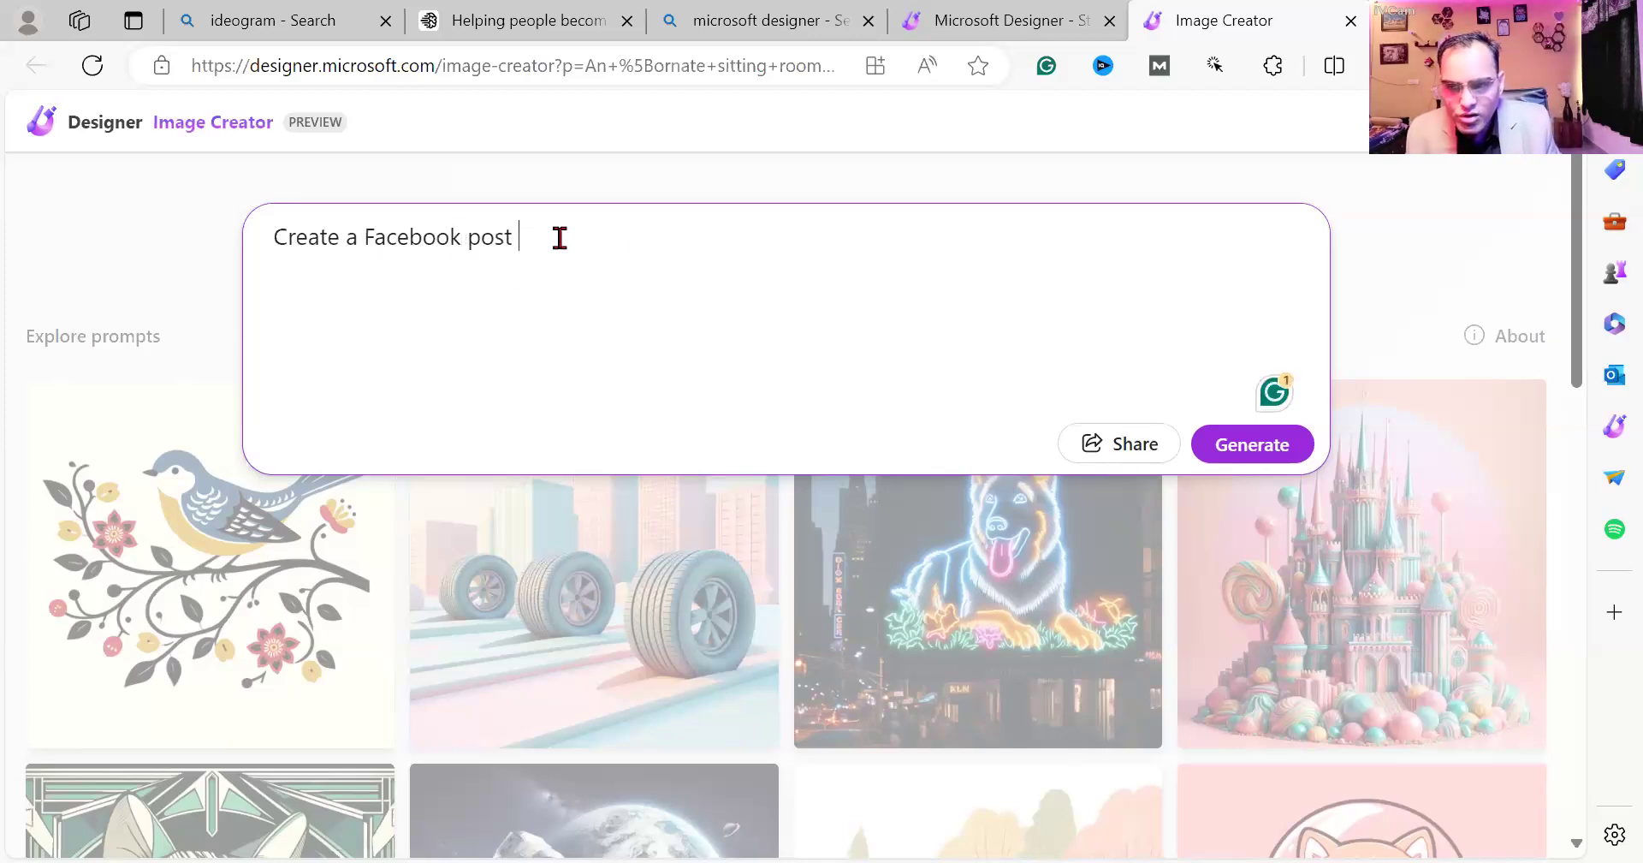
{"action": "type", "text": "for my Busin"}
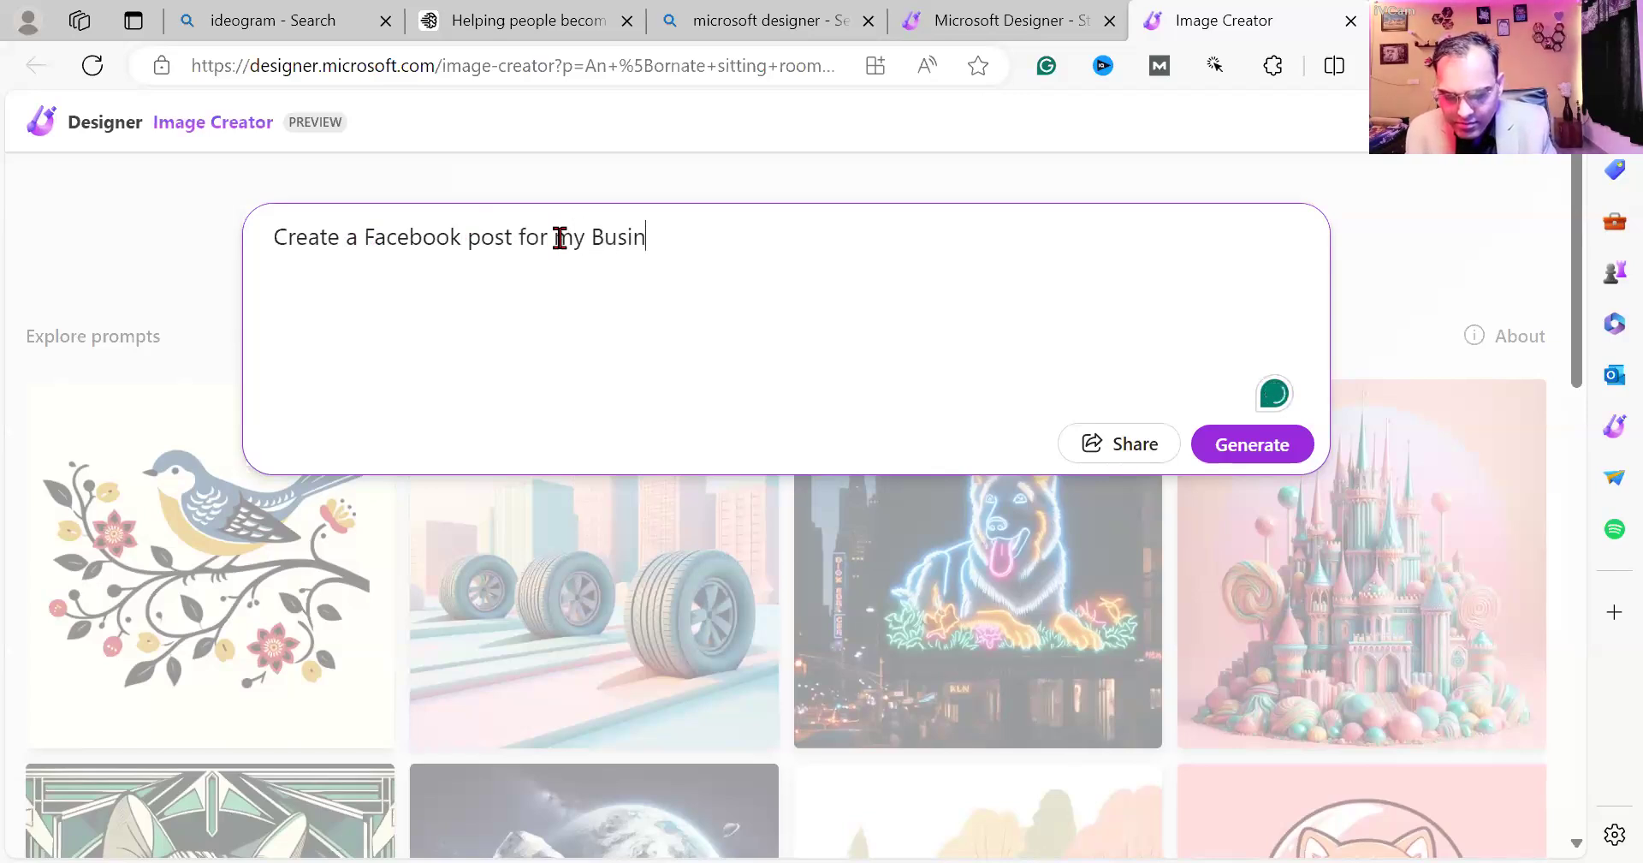
{"action": "type", "text": "ess Manoj T"}
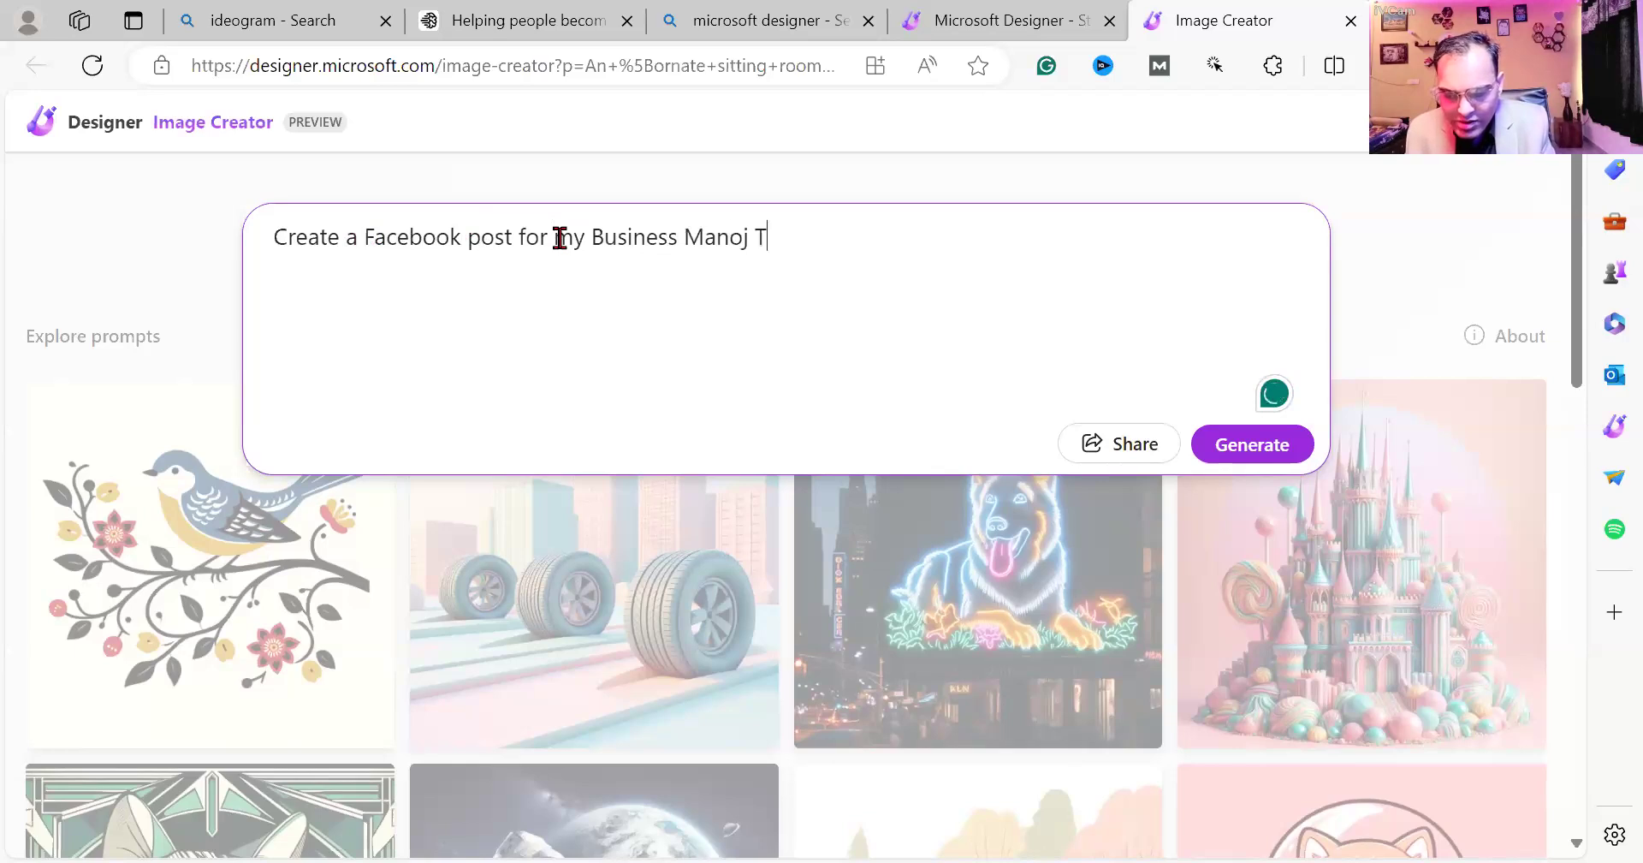
{"action": "type", "text": "ek Business"}
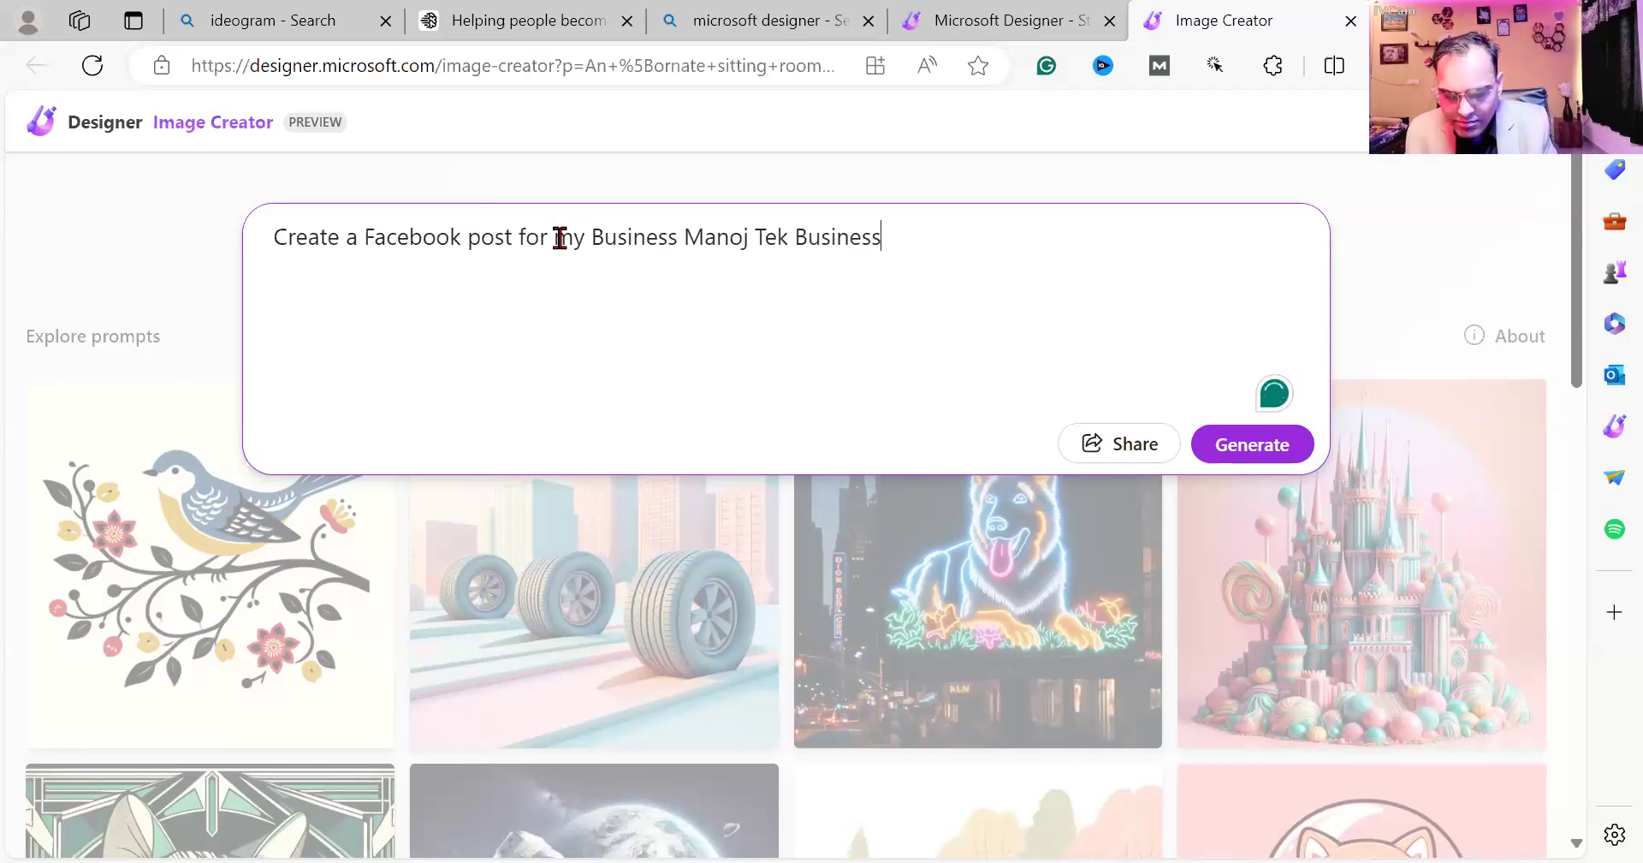
{"action": "type", "text": " Solution"}
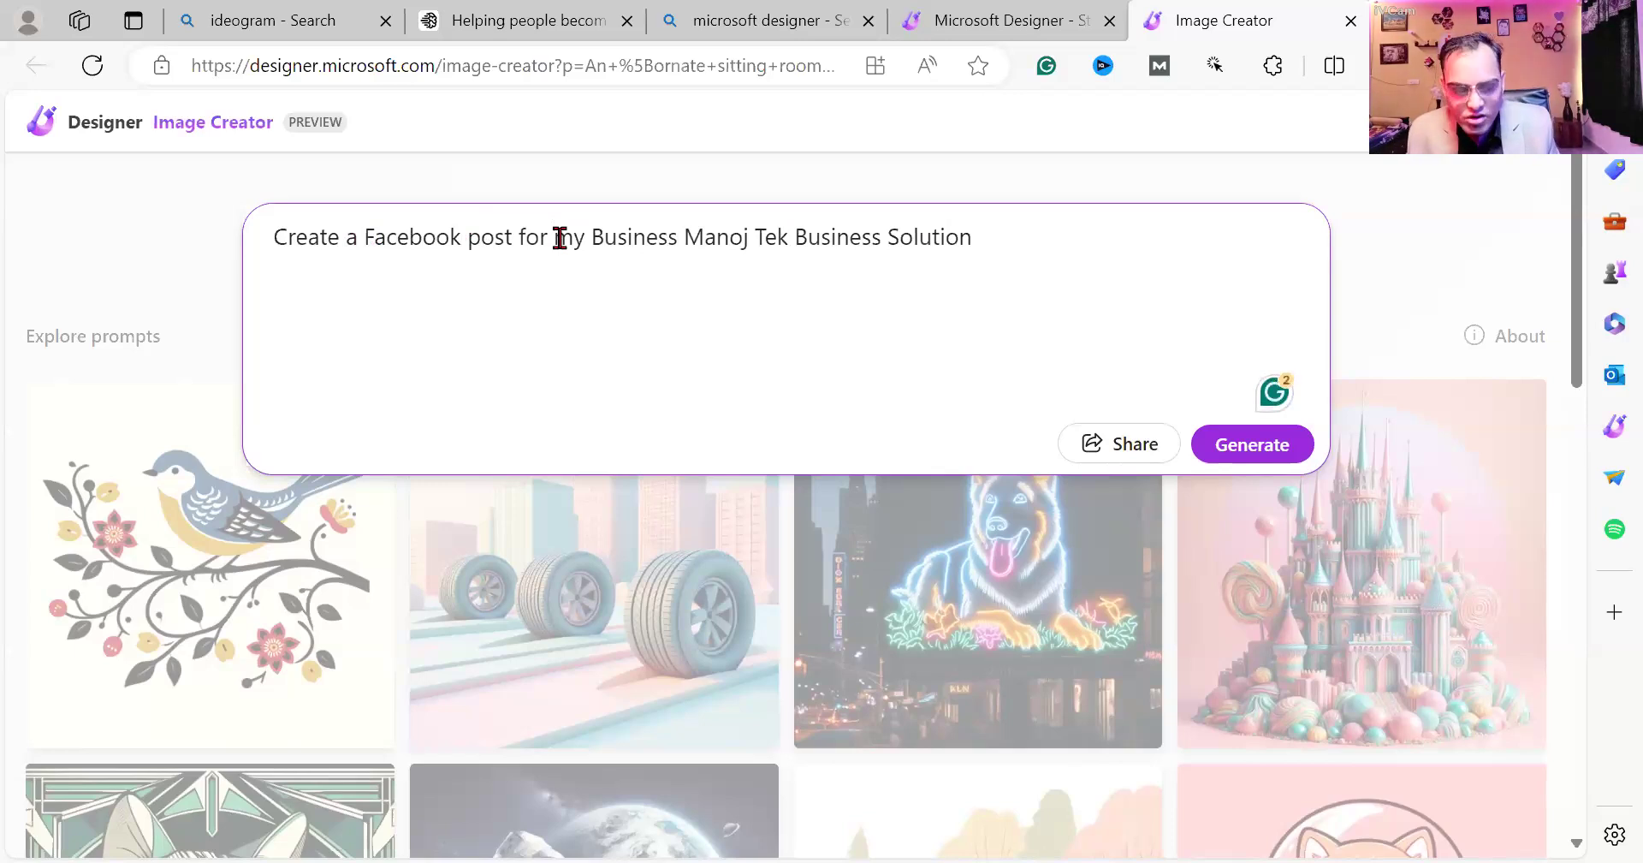
{"action": "type", "text": ". Busi"}
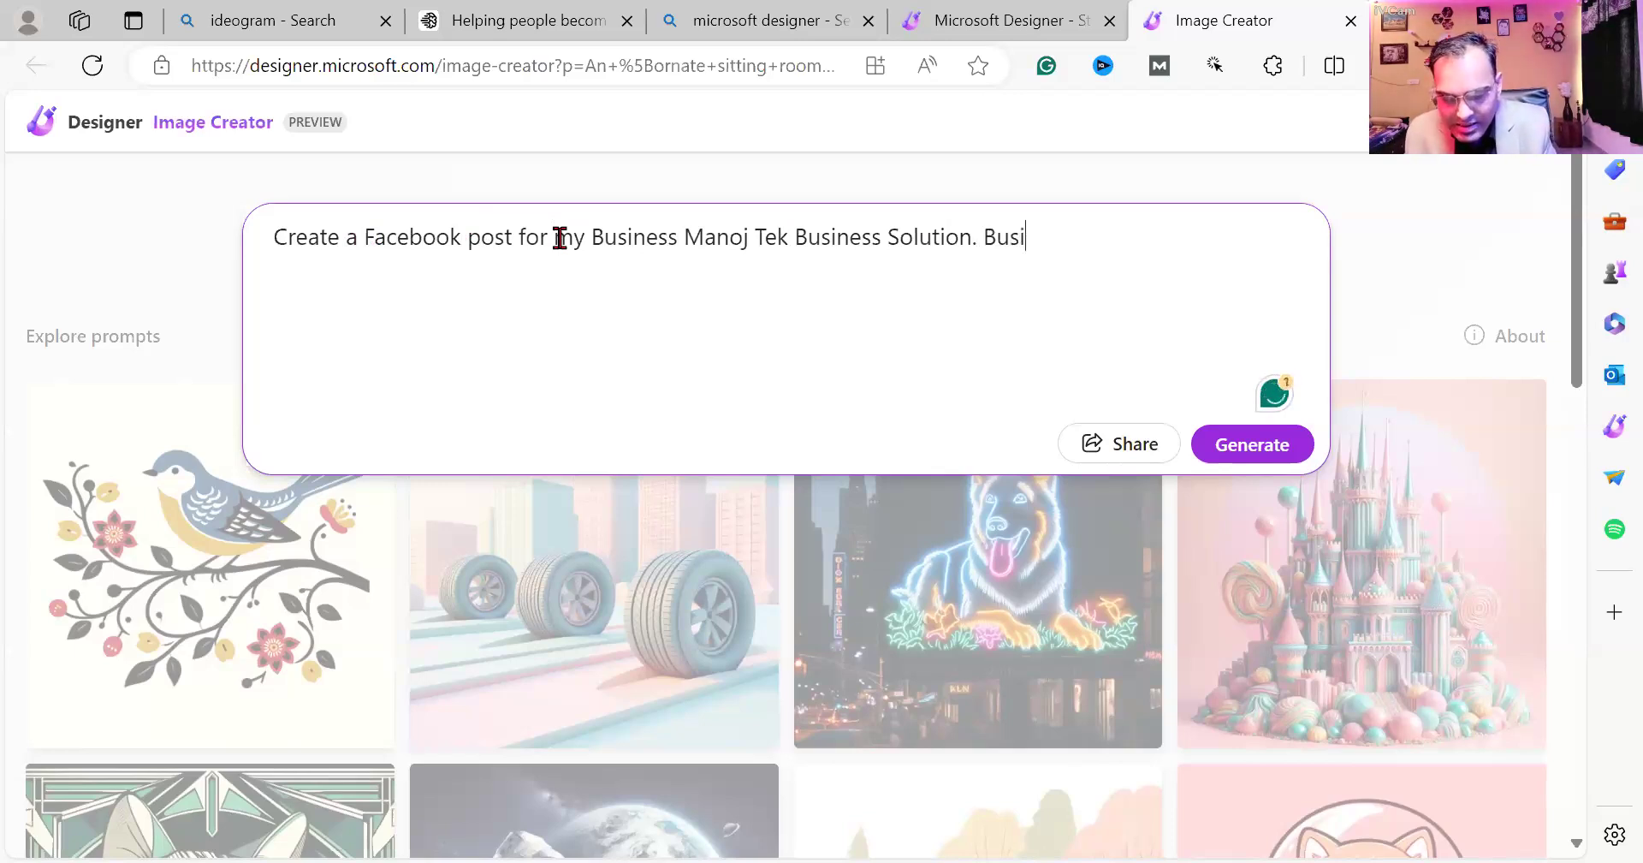
{"action": "type", "text": "ness Nich"}
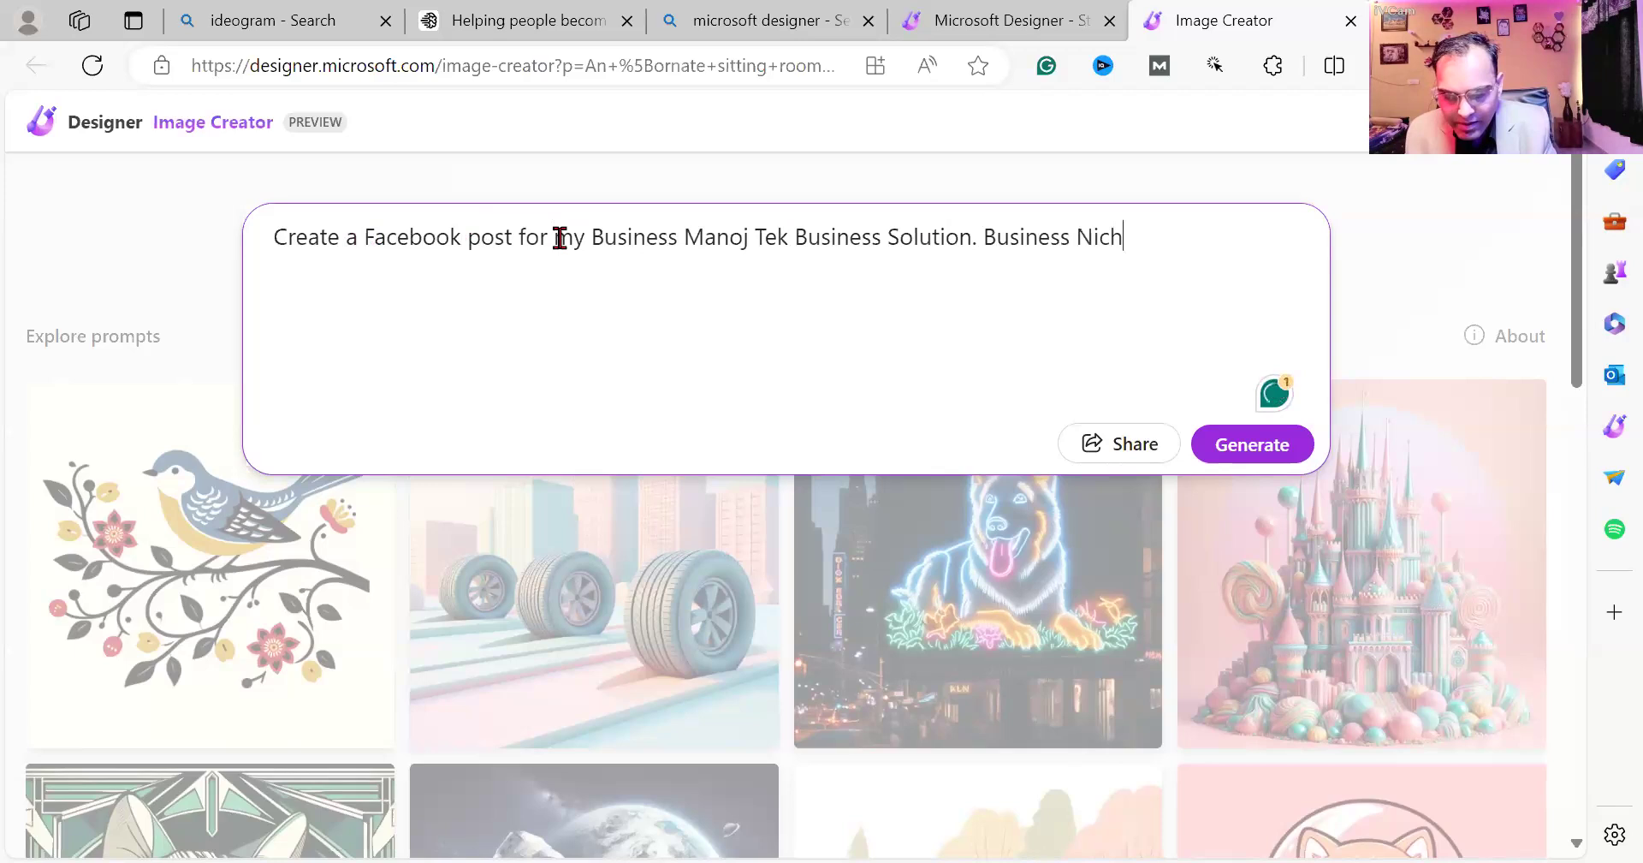
{"action": "type", "text": "e is Digital Marketing"}
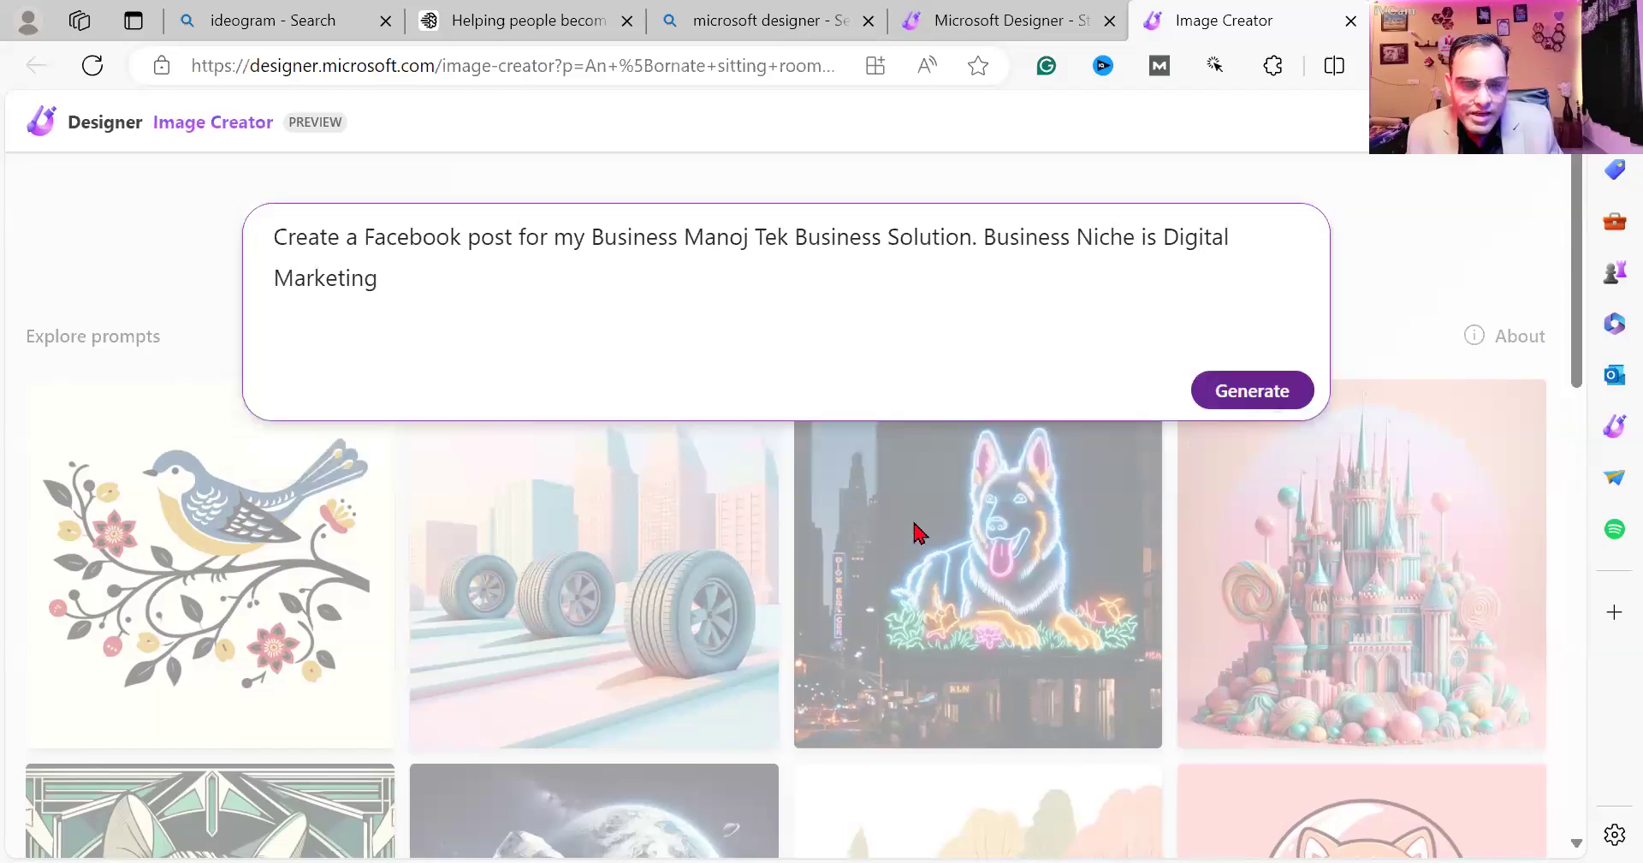
Generate images and open the first office-team result in the Designer editor.
{"action": "key", "text": "Return"}
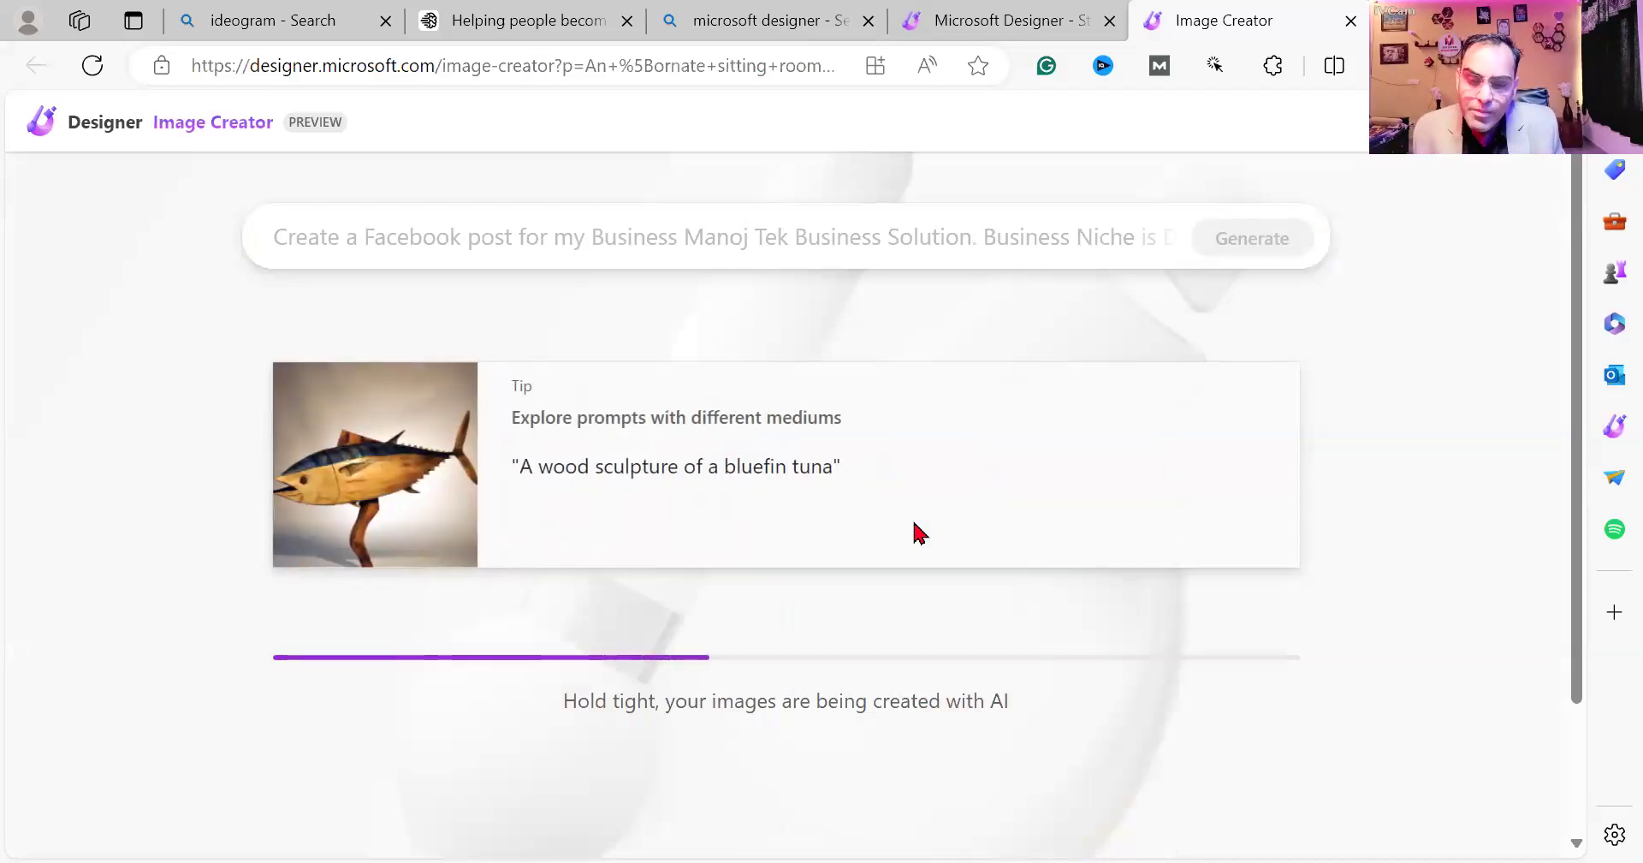
{"action": "scroll", "coordinate": [914, 533], "scroll_direction": "down", "scroll_amount": 2}
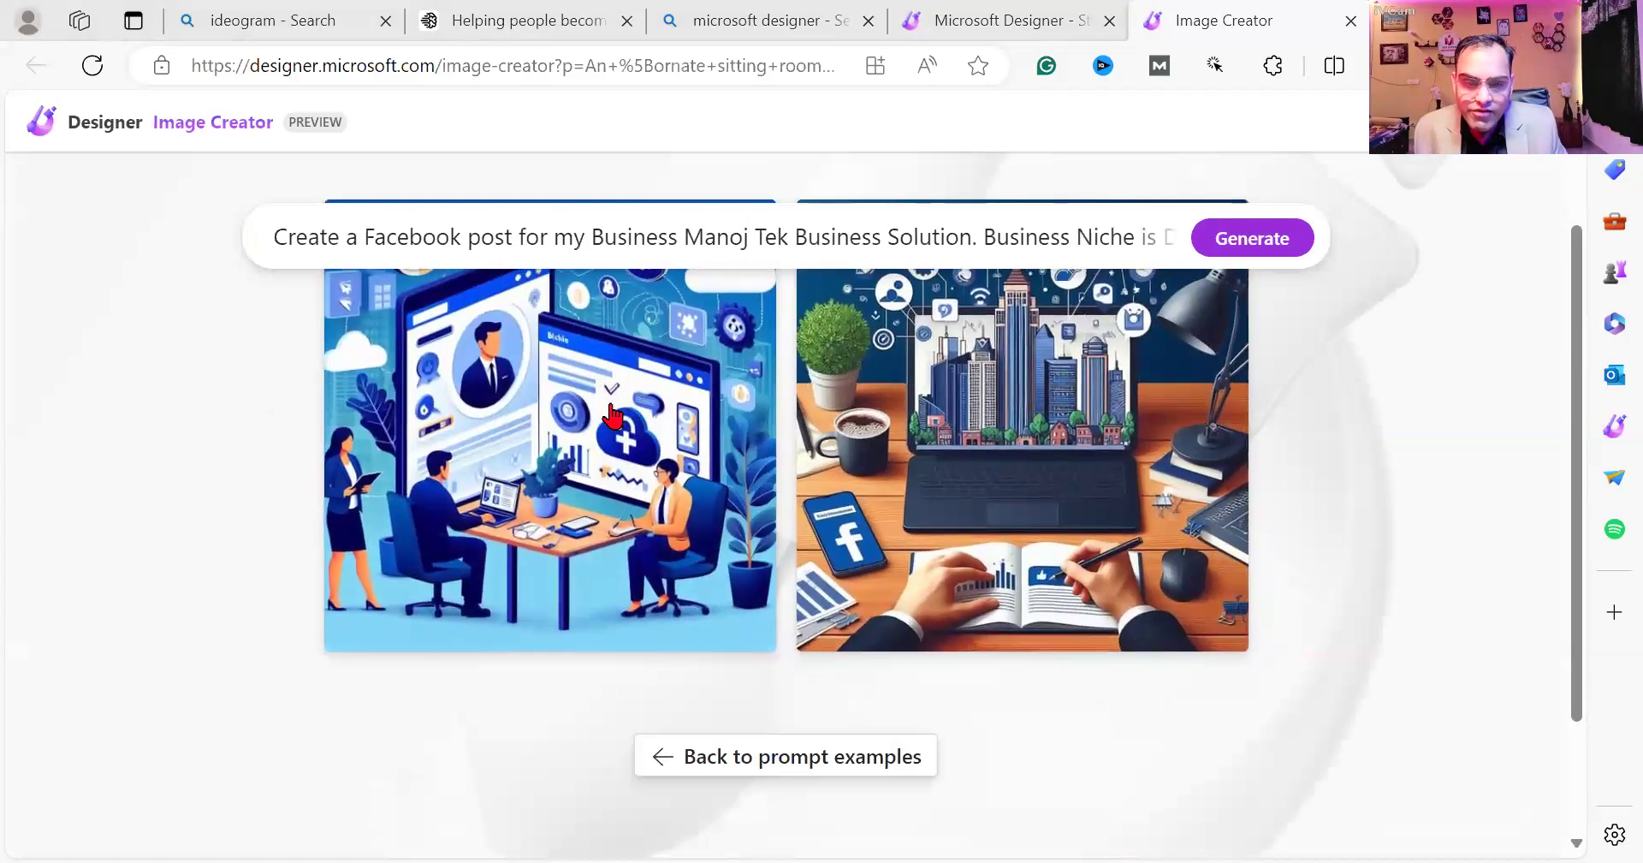
{"action": "scroll", "coordinate": [608, 411], "scroll_direction": "up", "scroll_amount": 2}
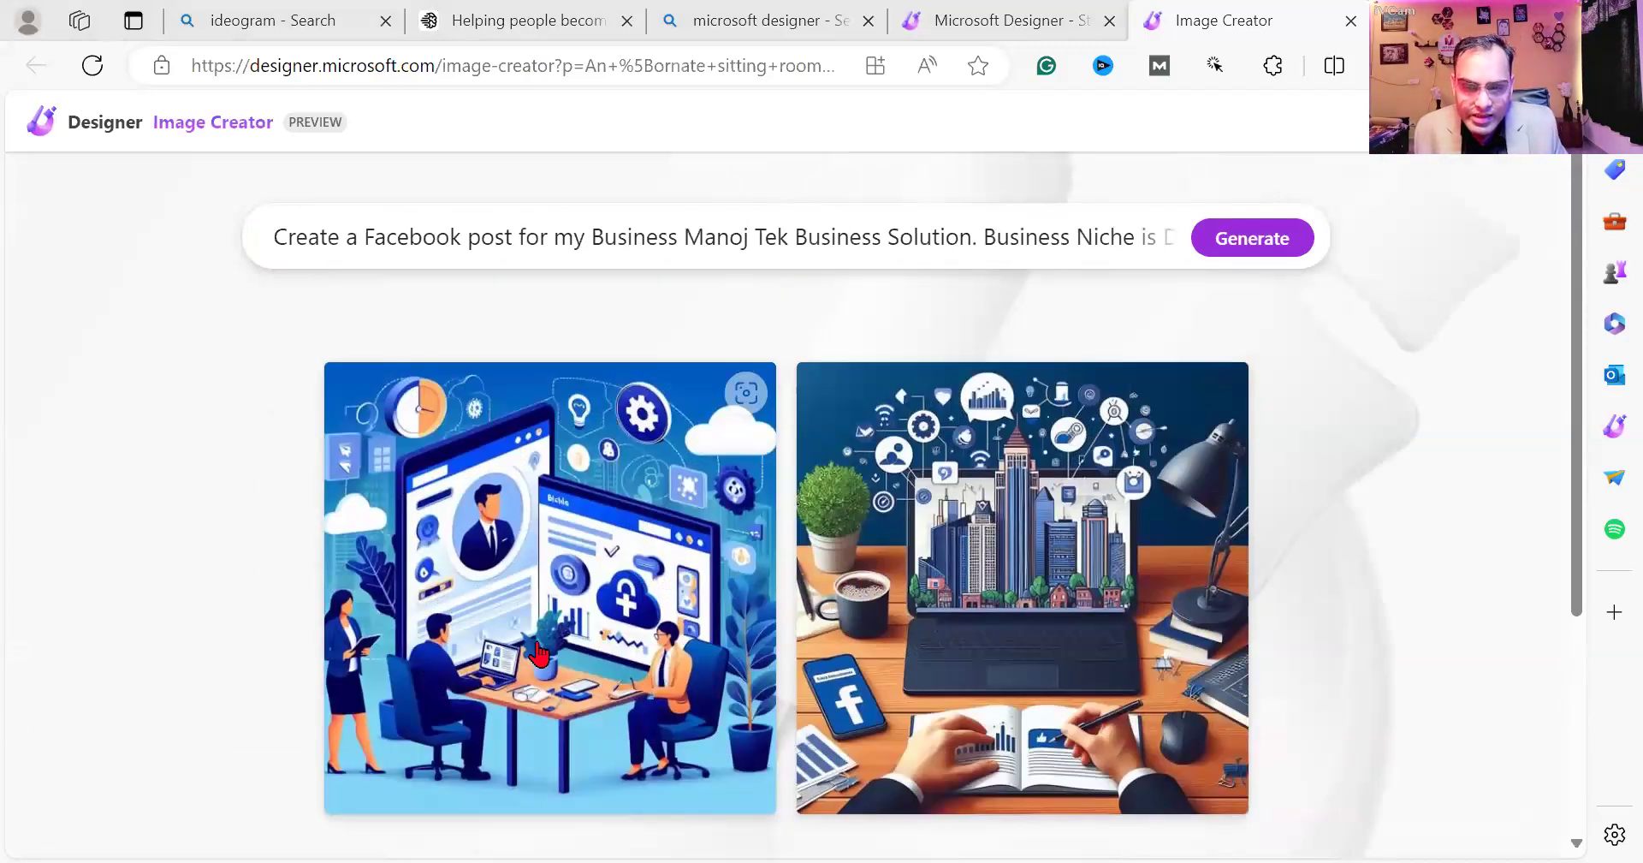
{"action": "scroll", "coordinate": [557, 432], "scroll_direction": "down", "scroll_amount": 3}
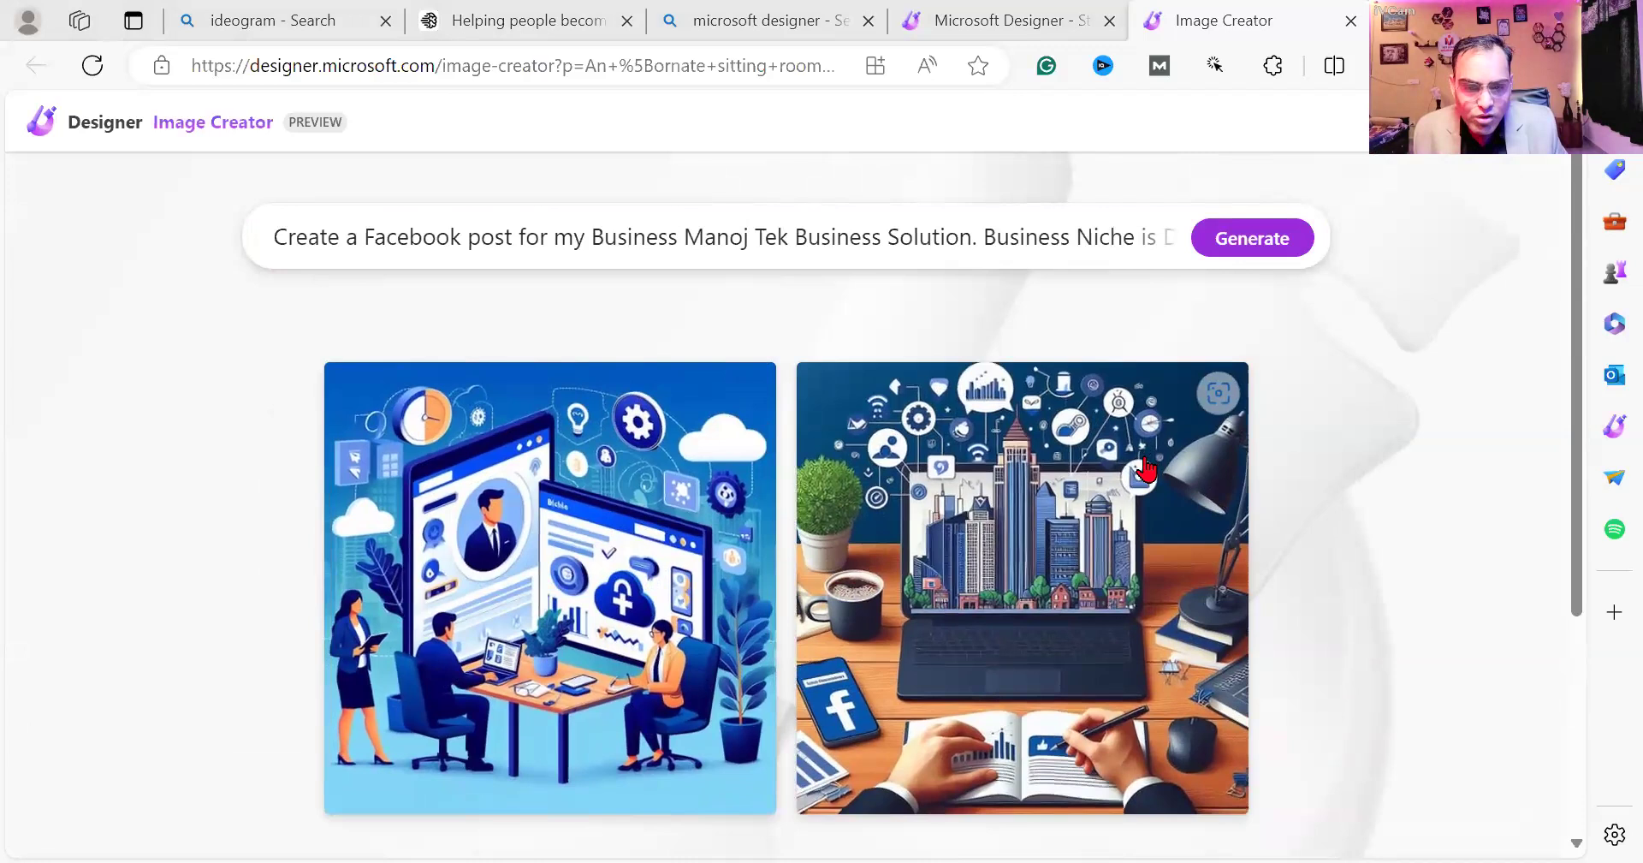
{"action": "left_click", "coordinate": [556, 435]}
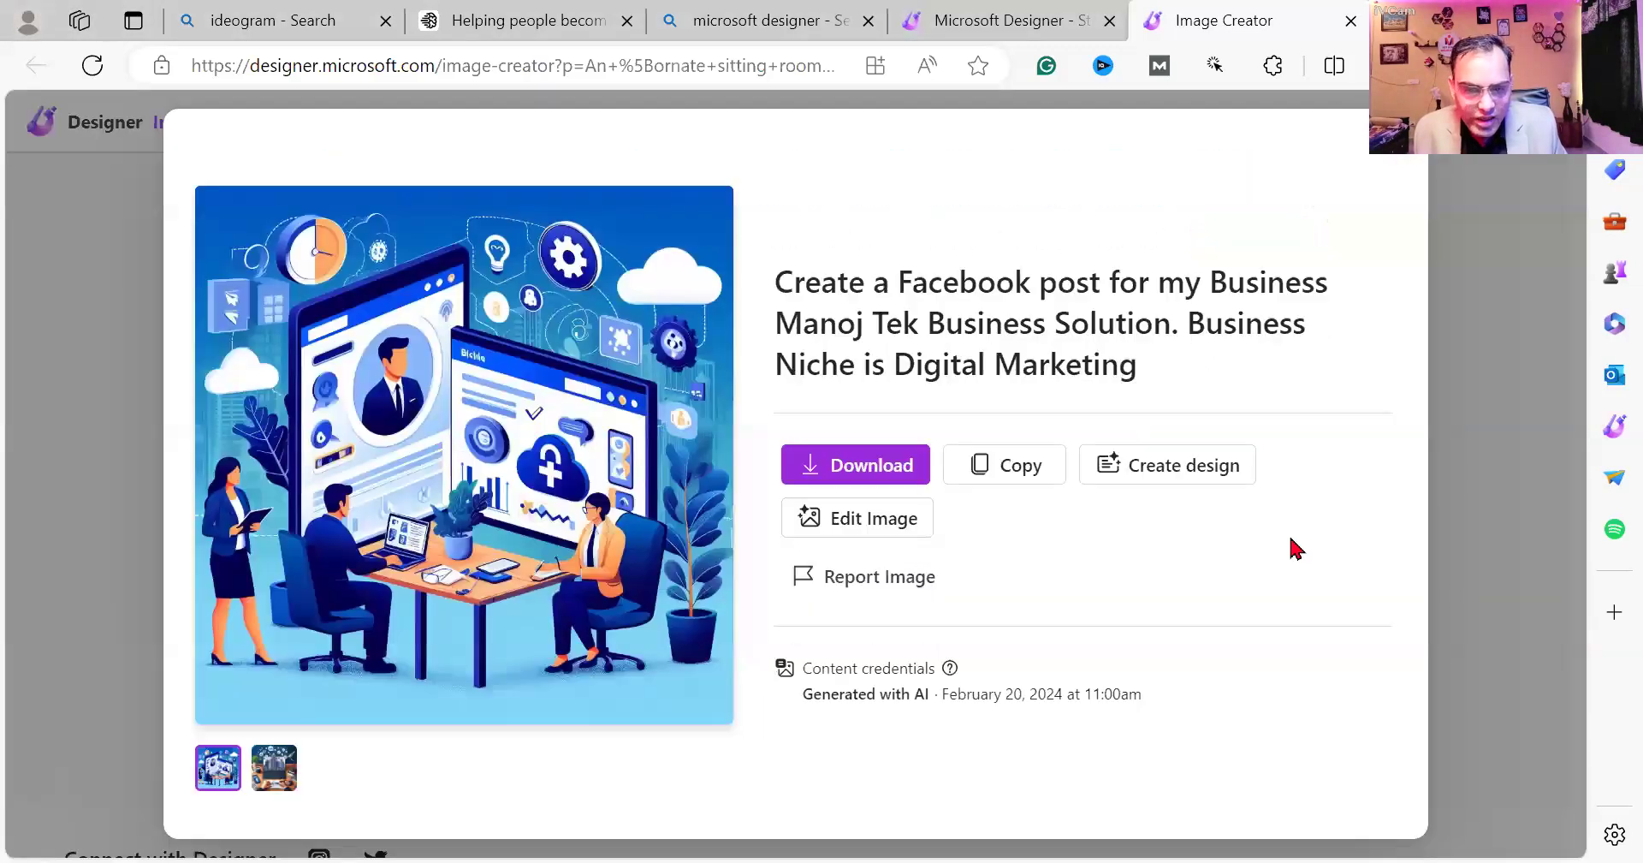
{"action": "left_click", "coordinate": [857, 529]}
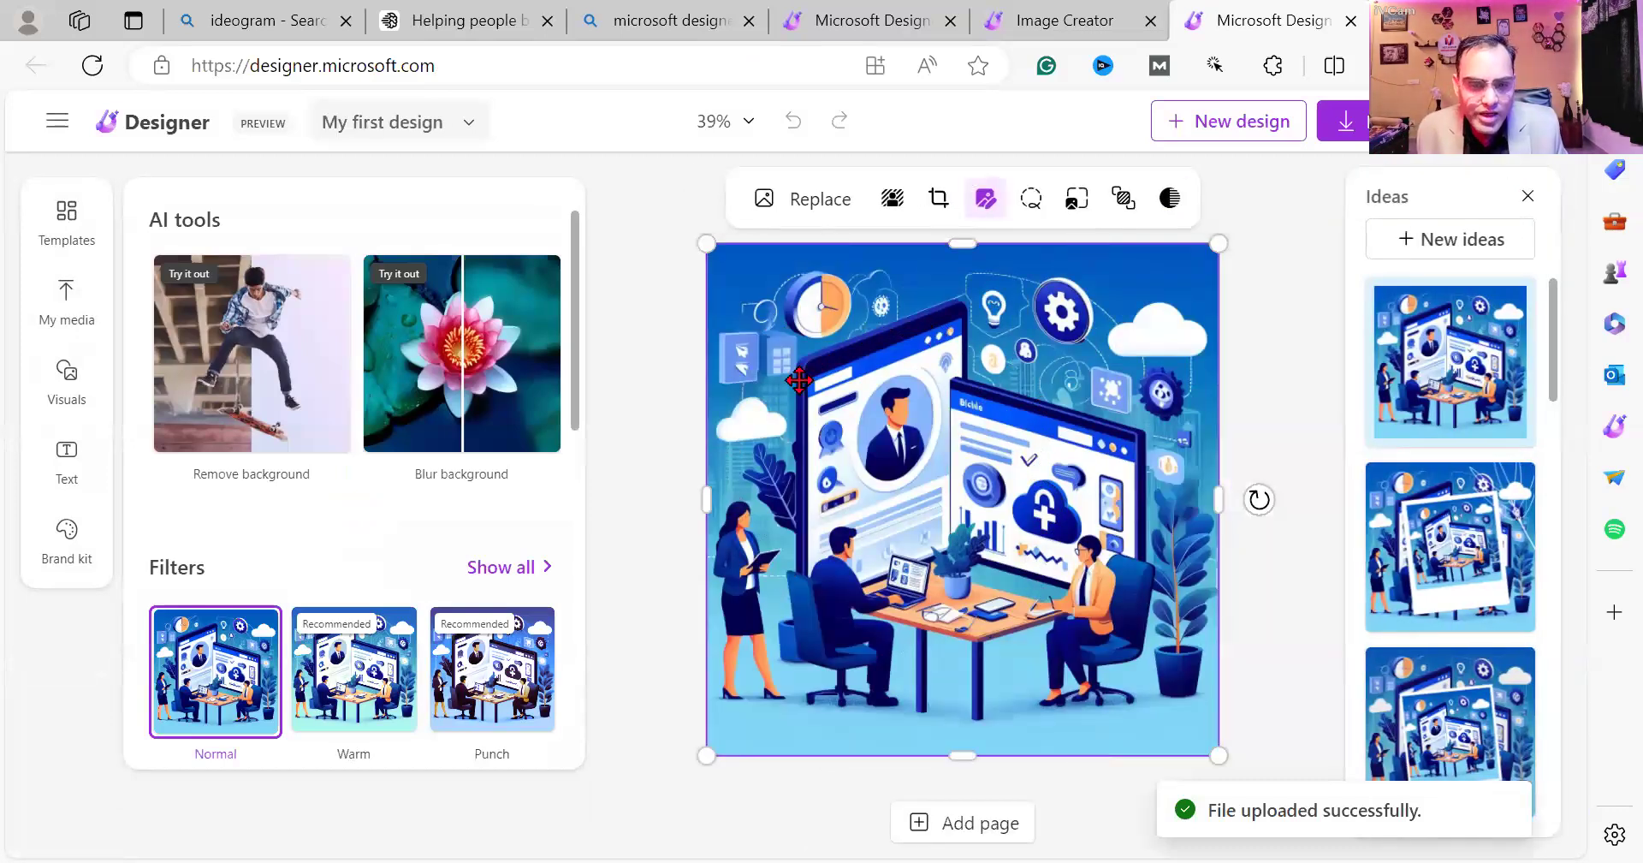
Add a heading reading the business name and move it to the top edge.
{"action": "left_click", "coordinate": [60, 465]}
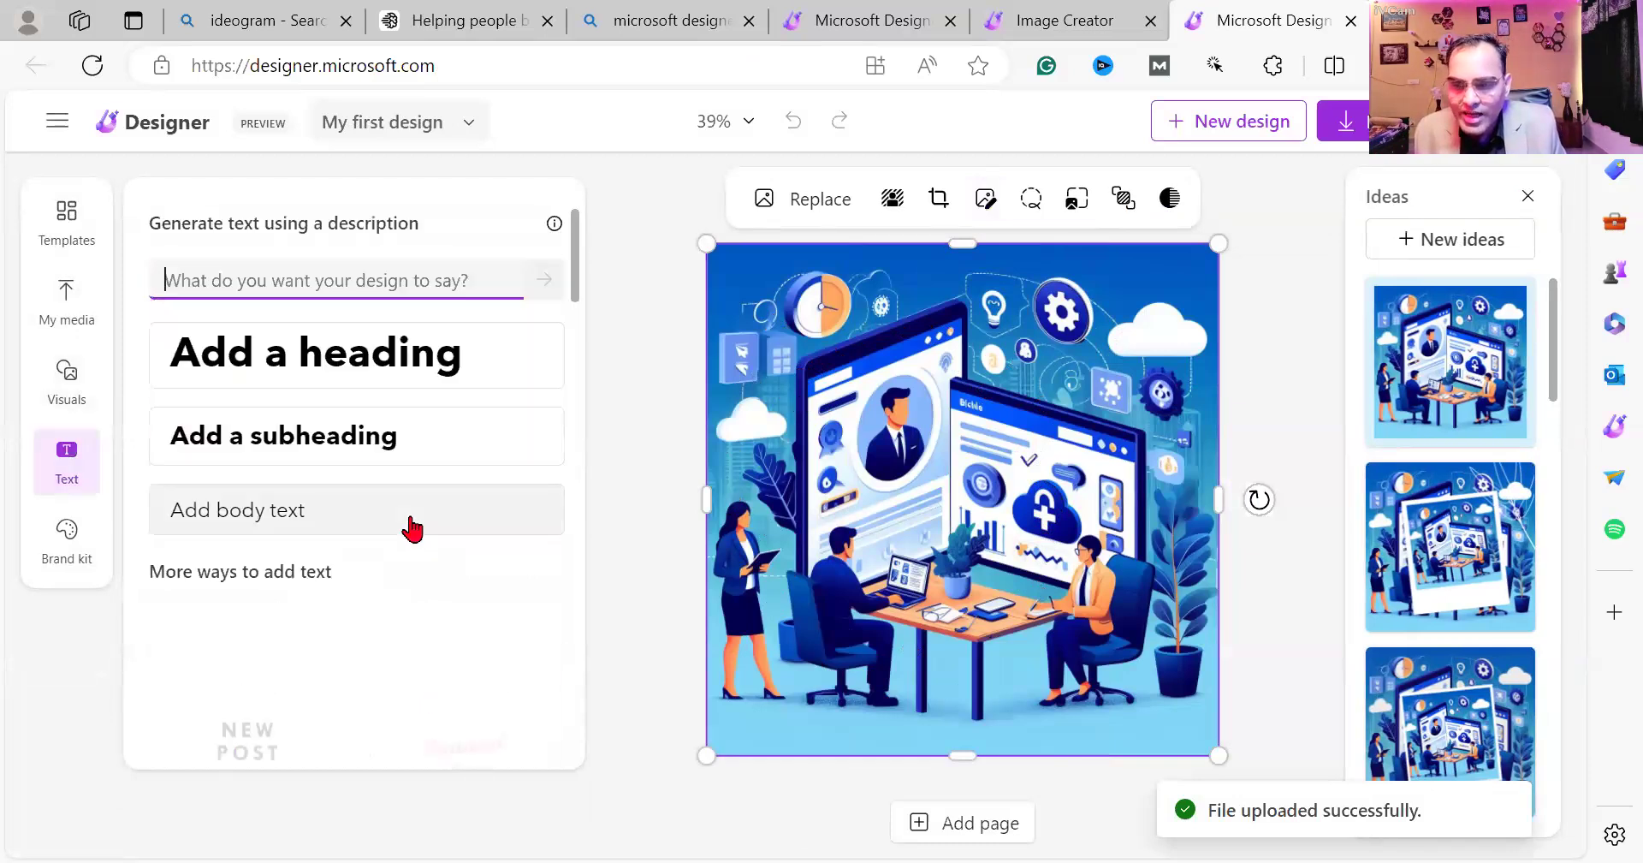
{"action": "left_click", "coordinate": [303, 388]}
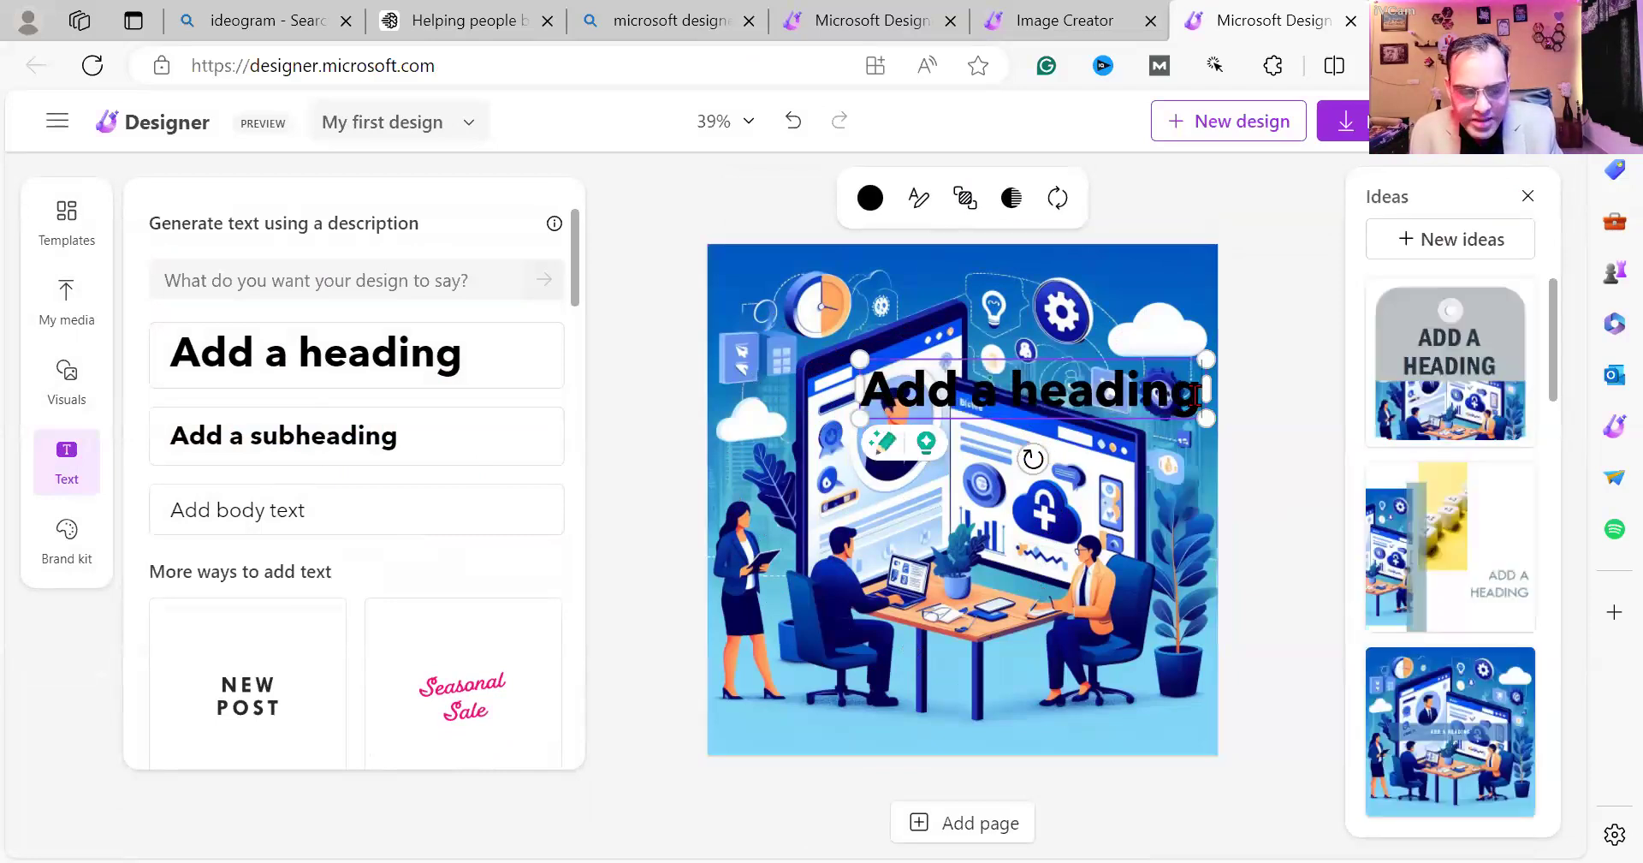
{"action": "left_click", "coordinate": [1194, 393]}
{"action": "key", "text": "BackSpace"}
{"action": "key", "text": "BackSpace"}
{"action": "key", "text": "BackSpace"}
{"action": "key", "text": "BackSpace"}
{"action": "key", "text": "BackSpace"}
{"action": "key", "text": "BackSpace"}
{"action": "key", "text": "BackSpace"}
{"action": "key", "text": "BackSpace"}
{"action": "key", "text": "BackSpace"}
{"action": "key", "text": "BackSpace"}
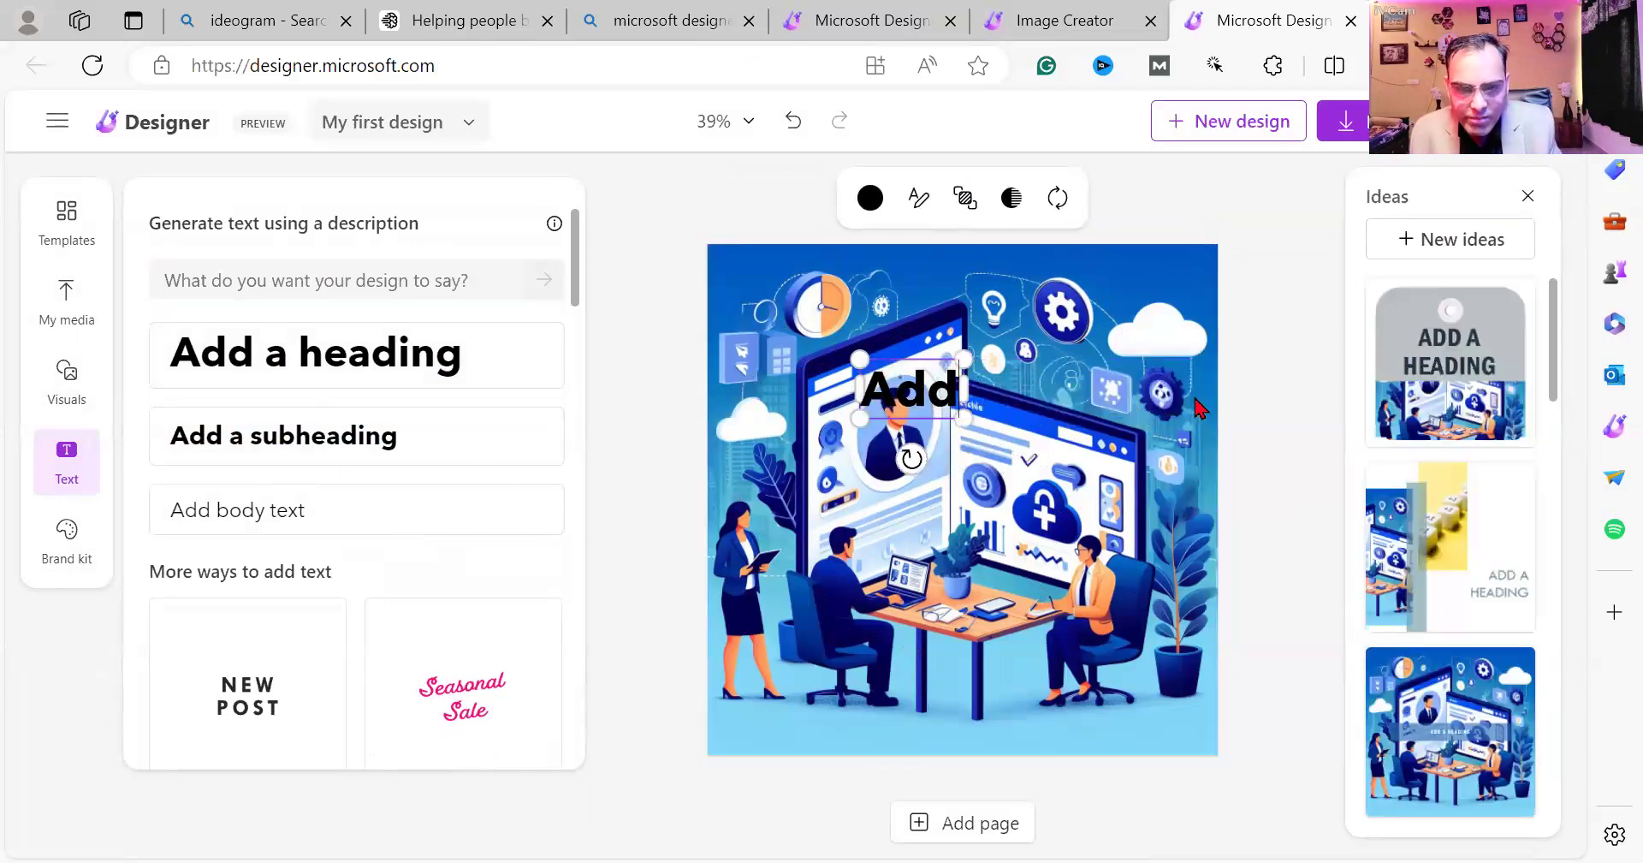
{"action": "key", "text": "BackSpace"}
{"action": "key", "text": "BackSpace"}
{"action": "key", "text": "BackSpace"}
{"action": "type", "text": "Mano"}
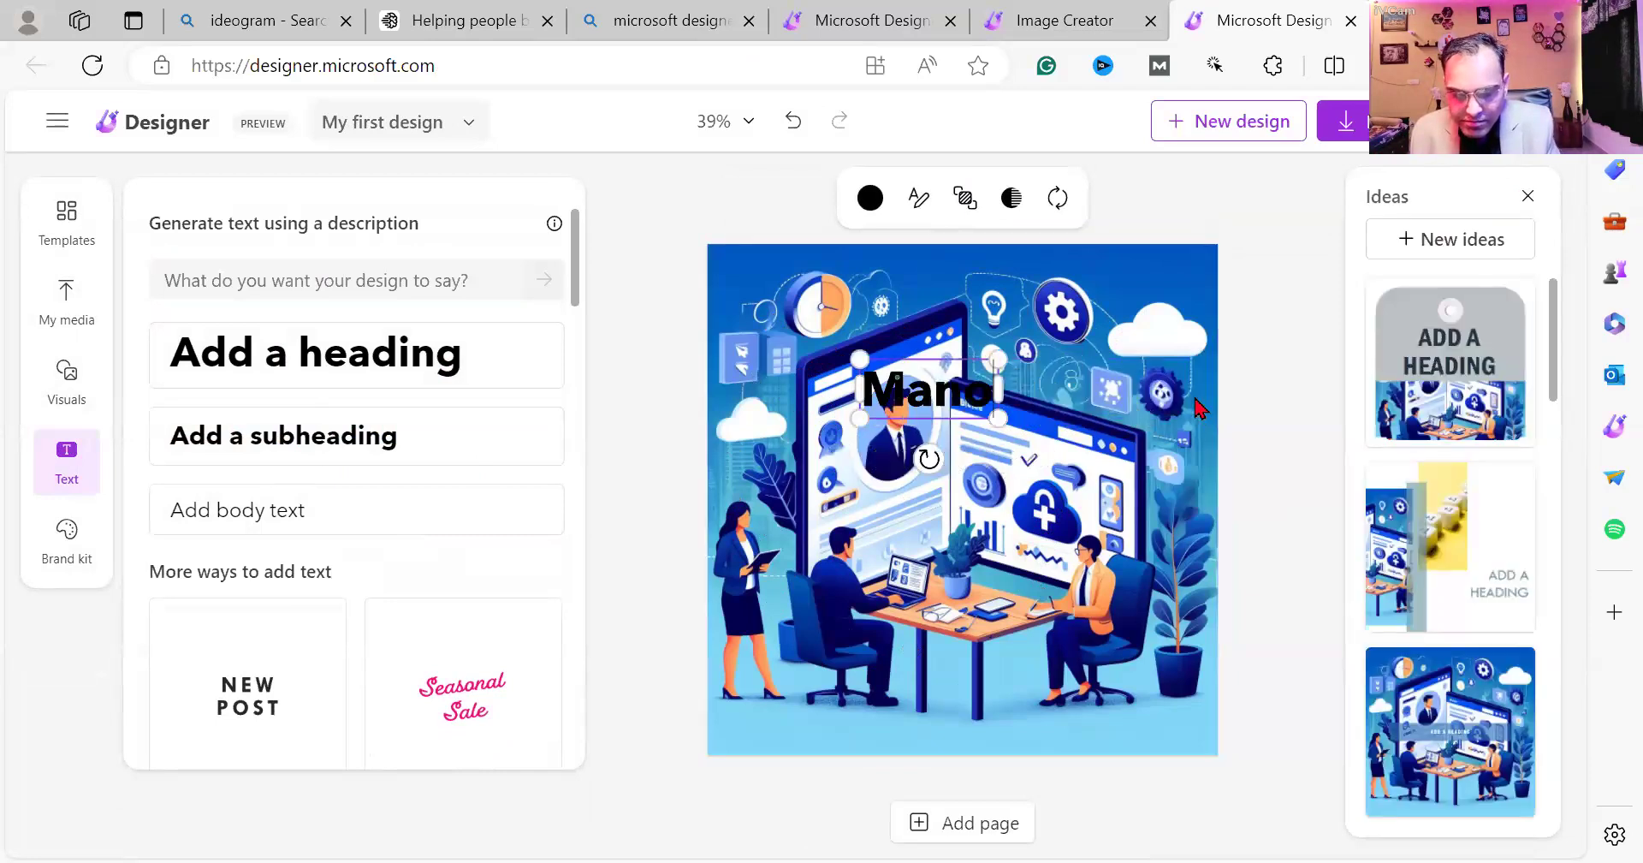
{"action": "type", "text": "j Tek"}
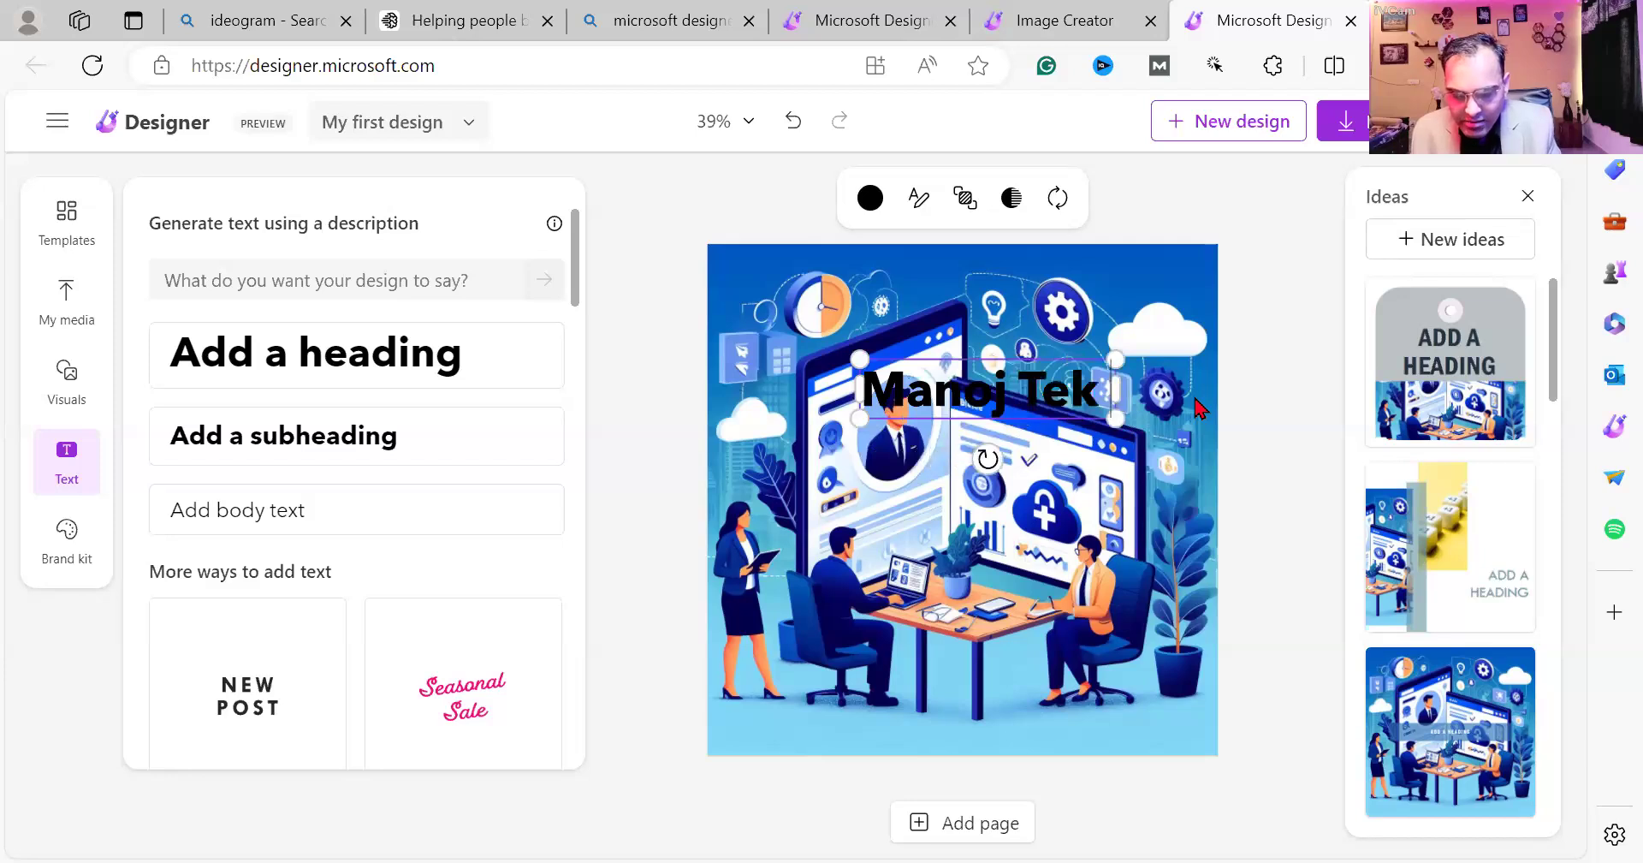
{"action": "type", "text": " Business Solution"}
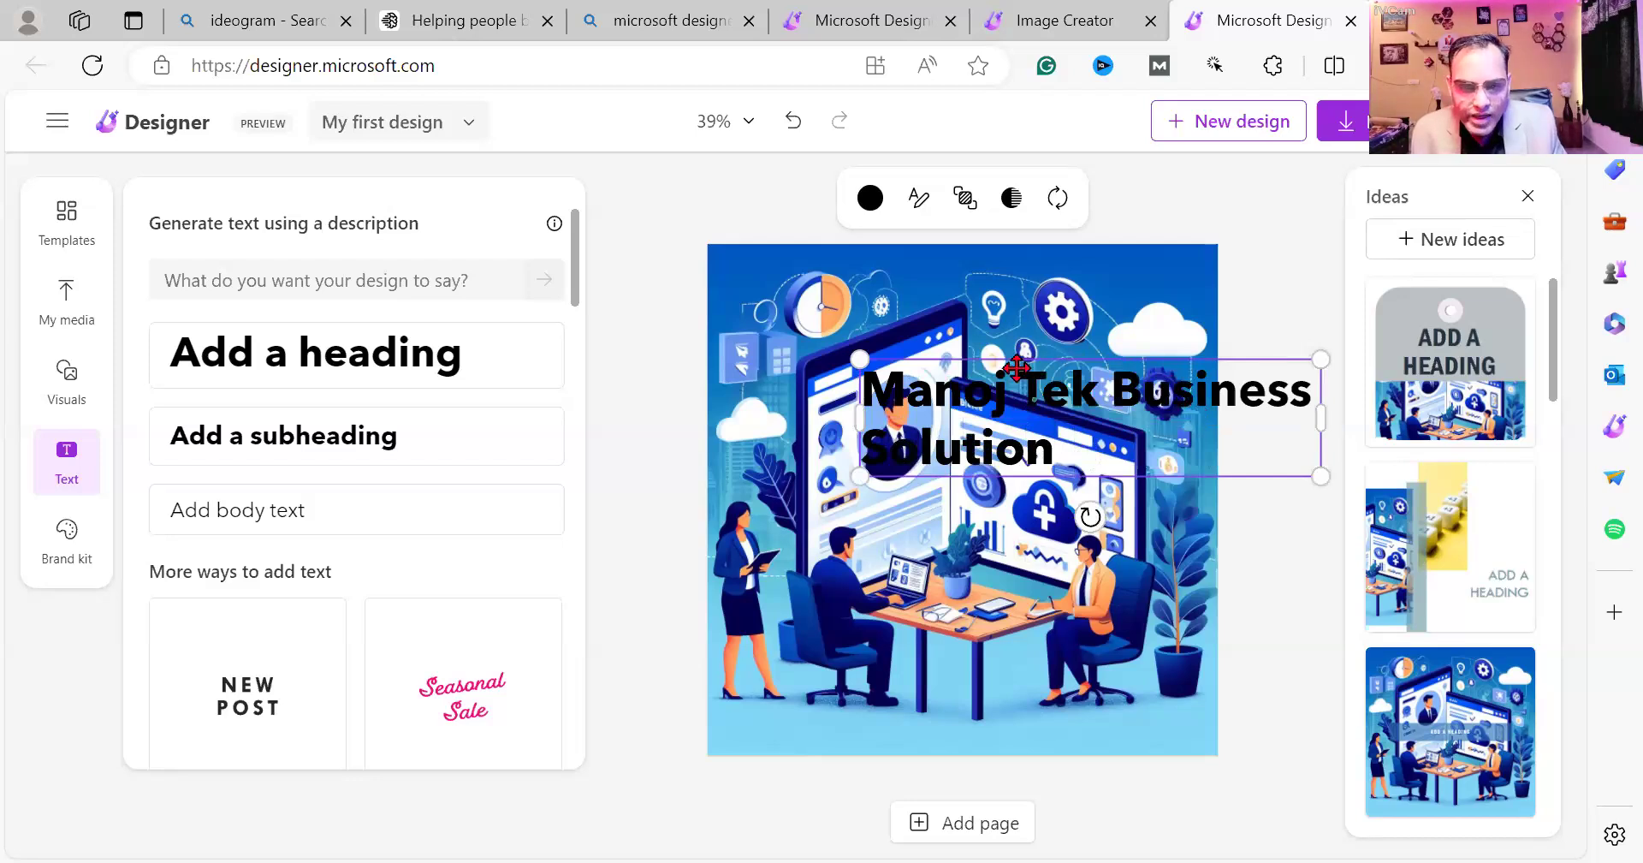
{"action": "left_click_drag", "start_coordinate": [875, 284], "coordinate": [893, 220]}
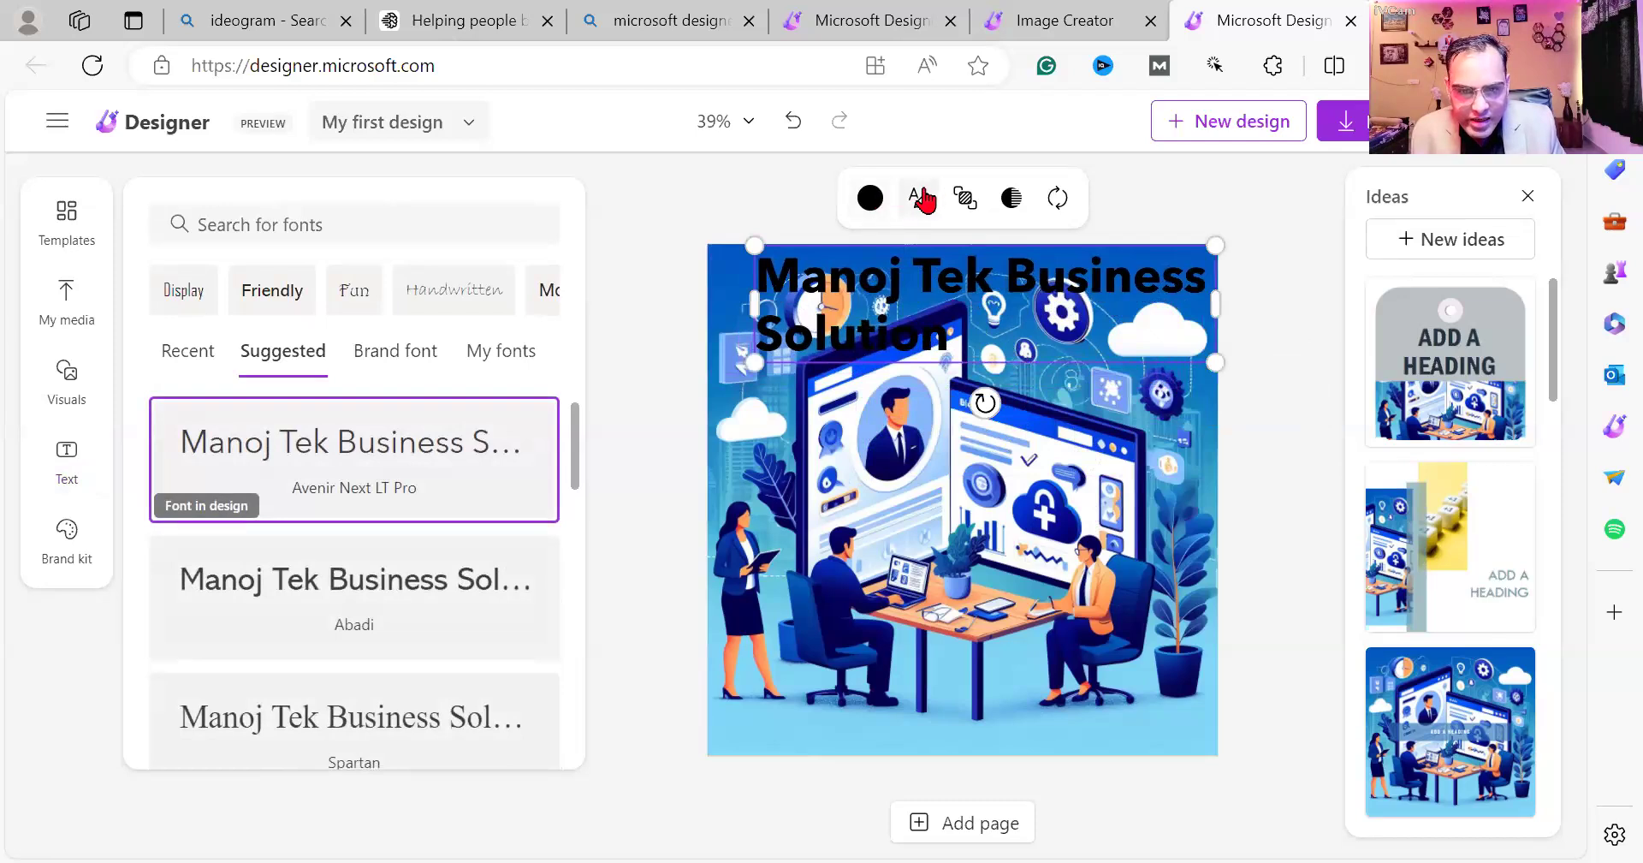
Resize the heading font so it fits on one line and colour it white.
{"action": "left_click", "coordinate": [923, 198]}
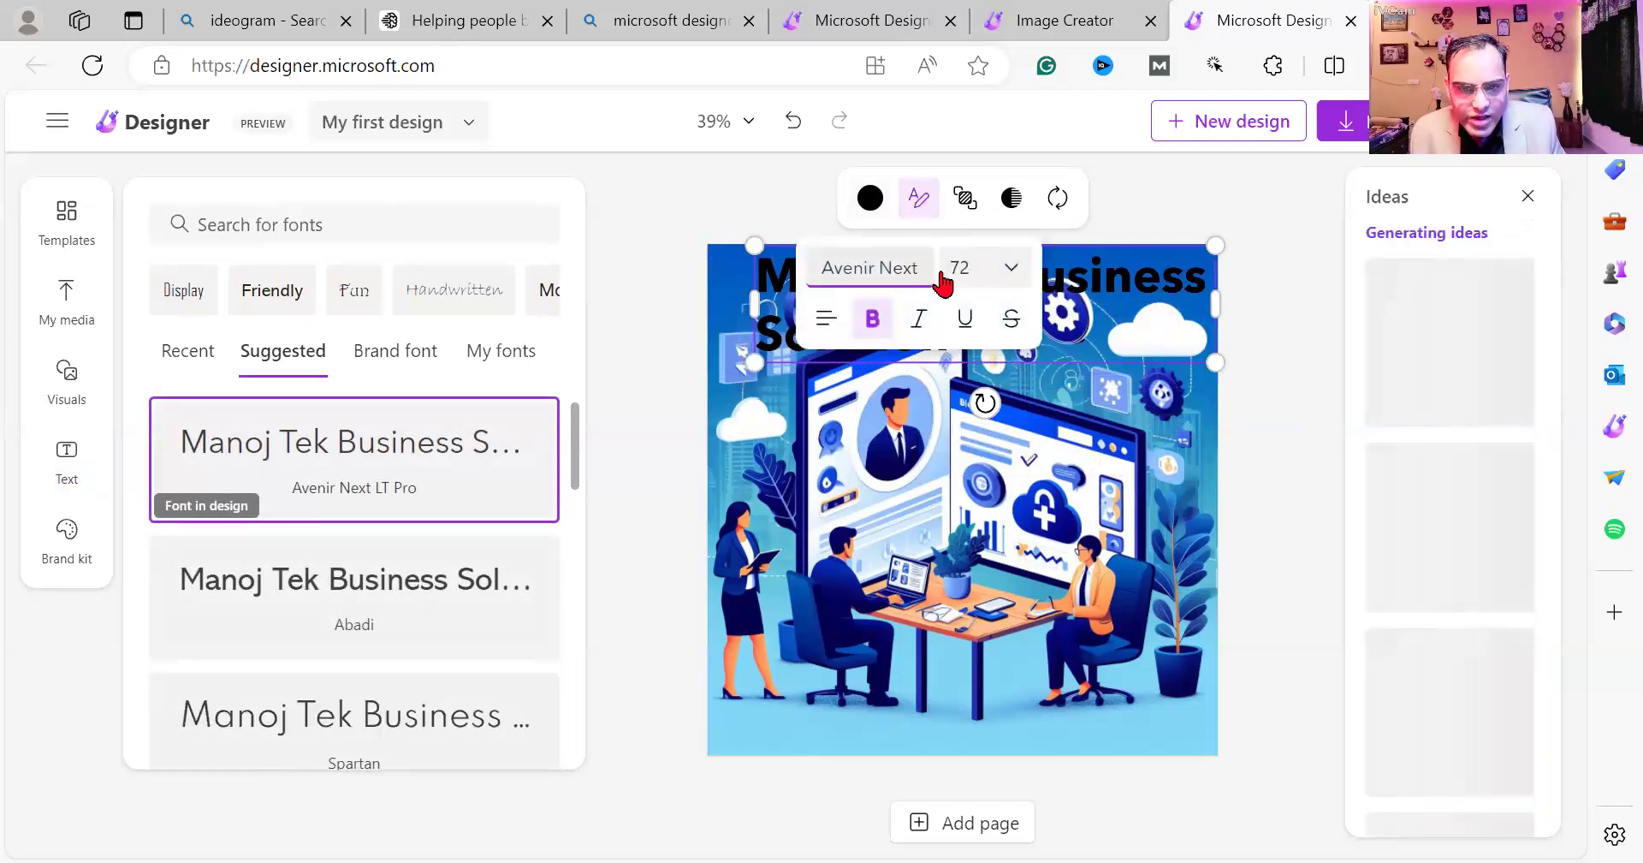
{"action": "left_click", "coordinate": [1010, 272]}
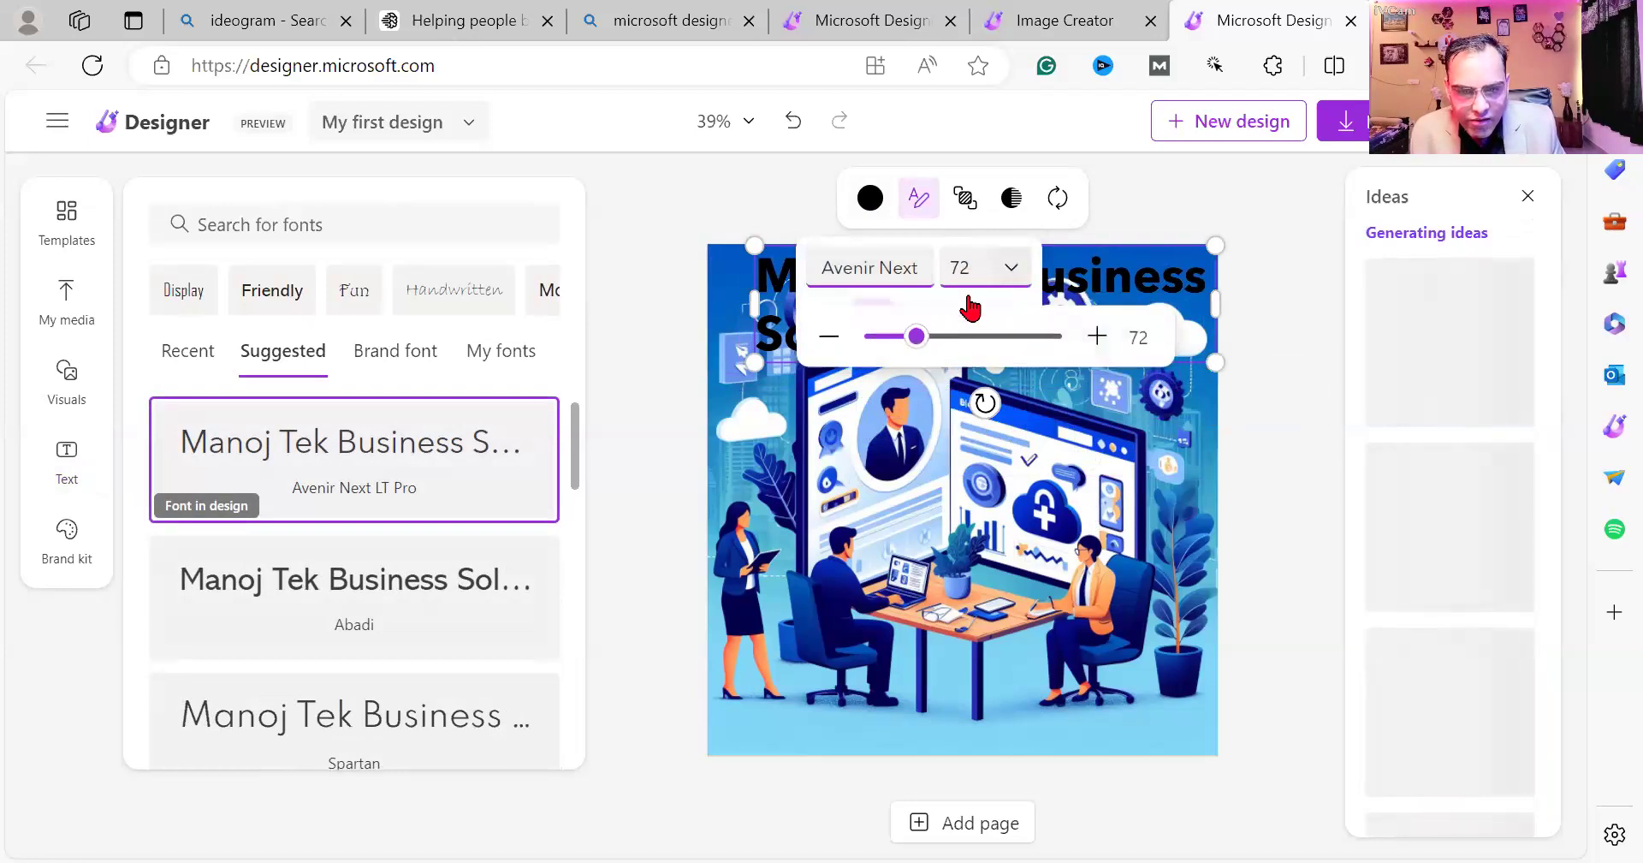
{"action": "left_click_drag", "start_coordinate": [897, 336], "coordinate": [888, 337]}
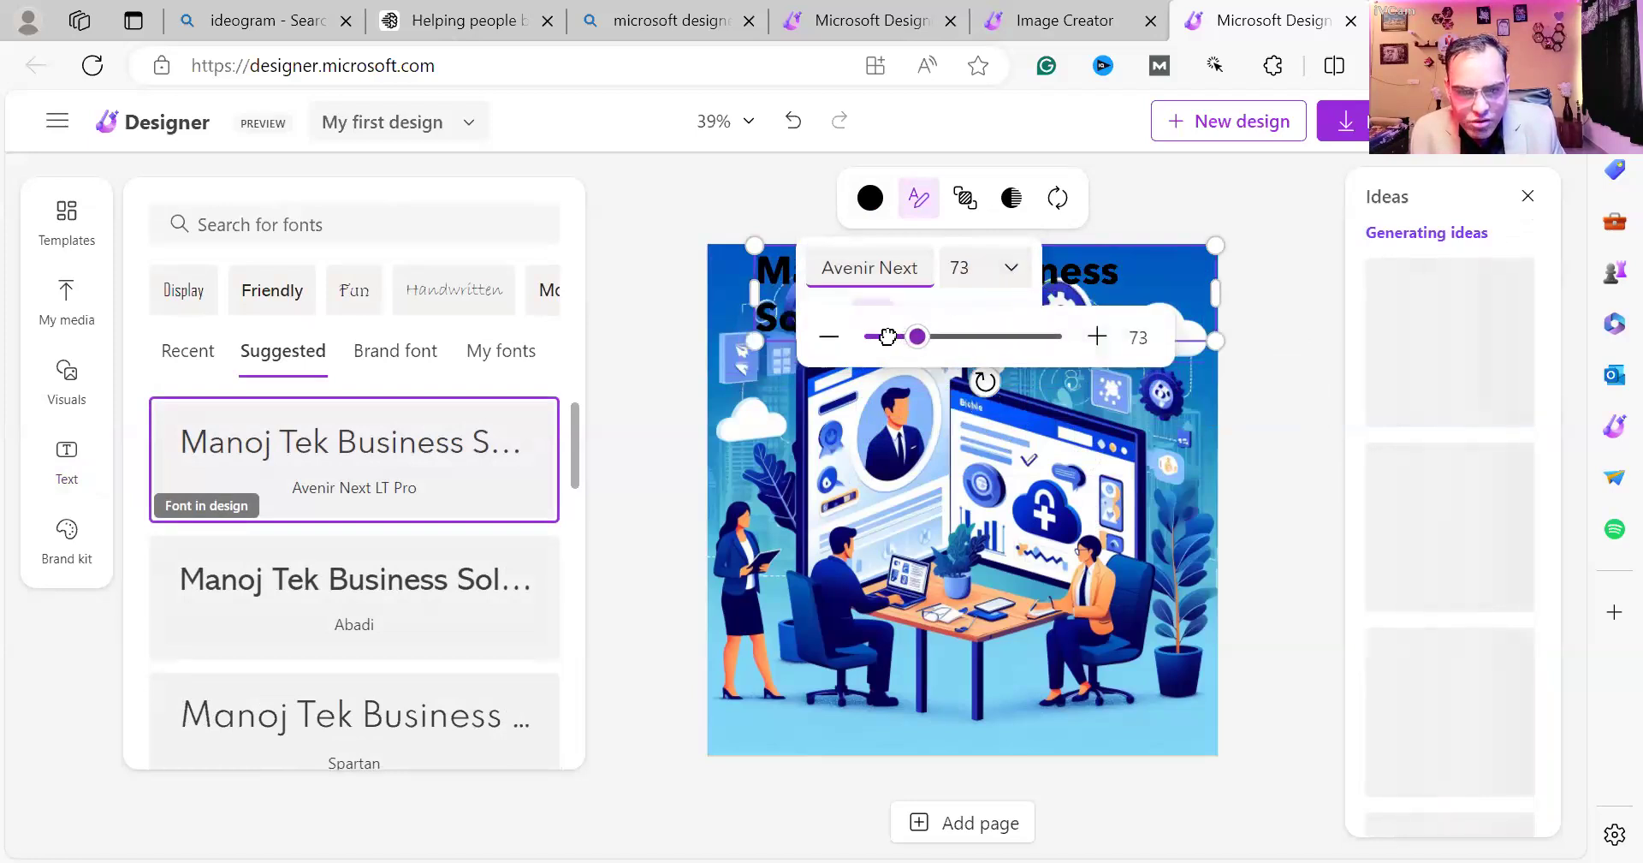
{"action": "left_click", "coordinate": [888, 338]}
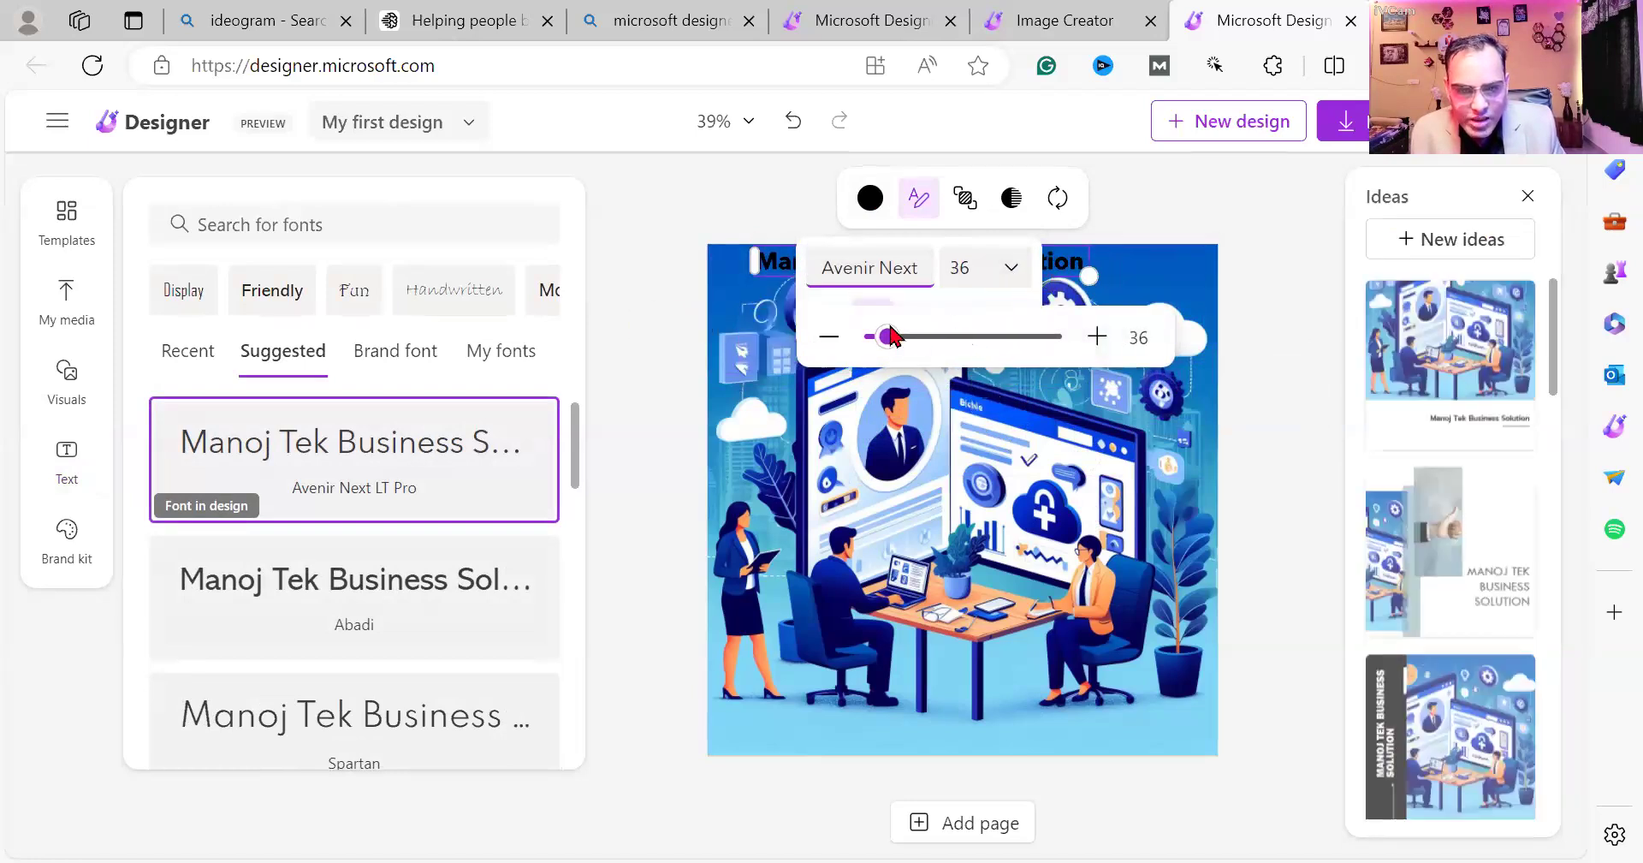
{"action": "left_click", "coordinate": [1096, 338]}
{"action": "left_click", "coordinate": [1096, 338]}
{"action": "left_click", "coordinate": [868, 199]}
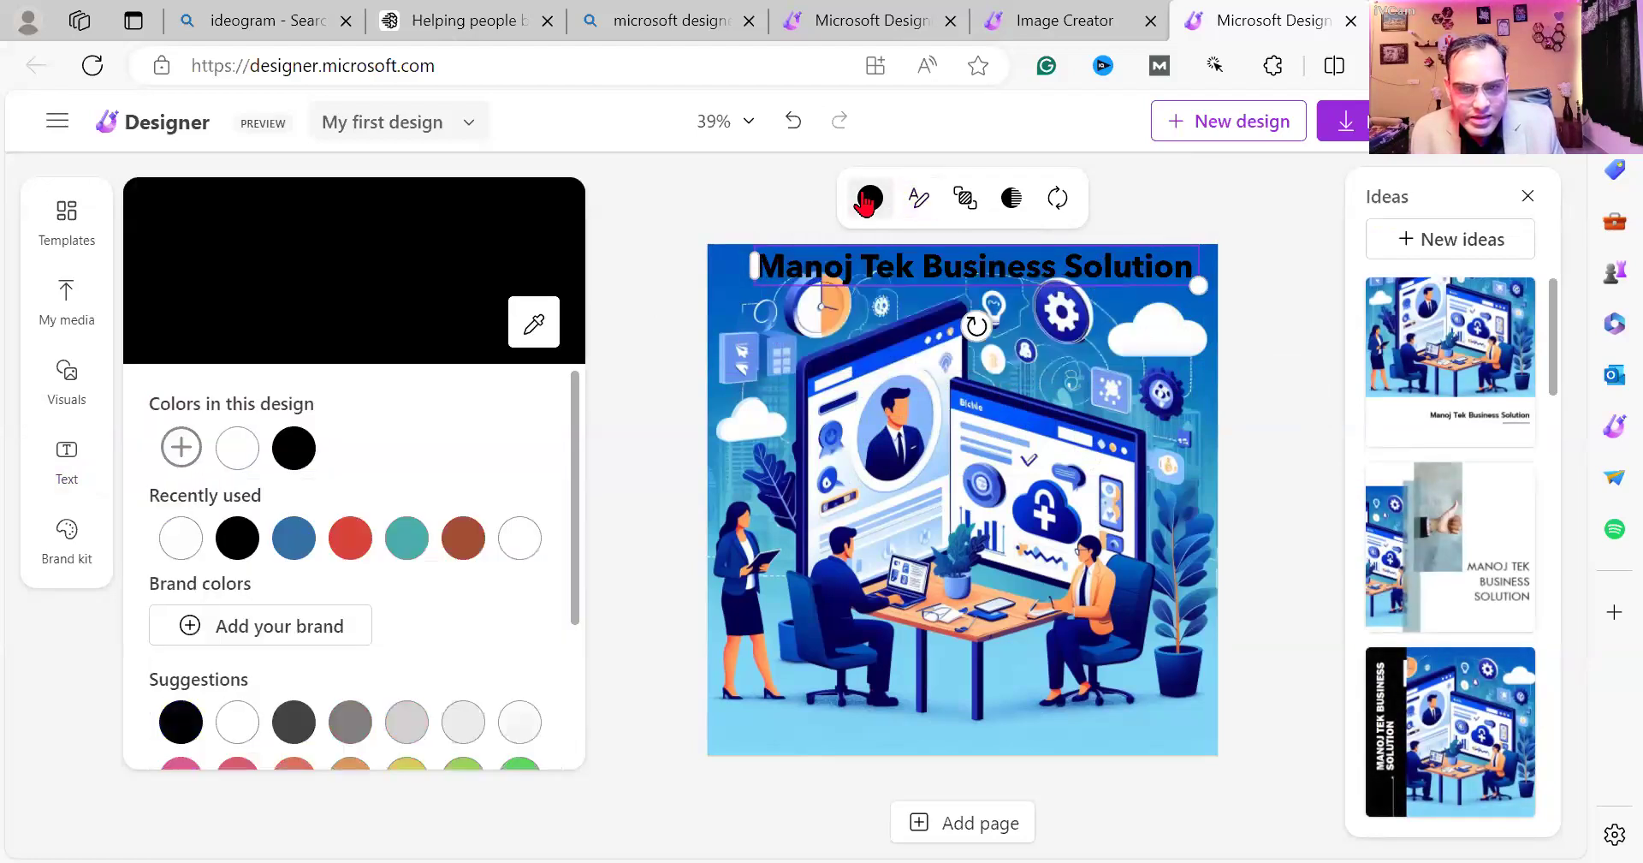
{"action": "left_click", "coordinate": [347, 539]}
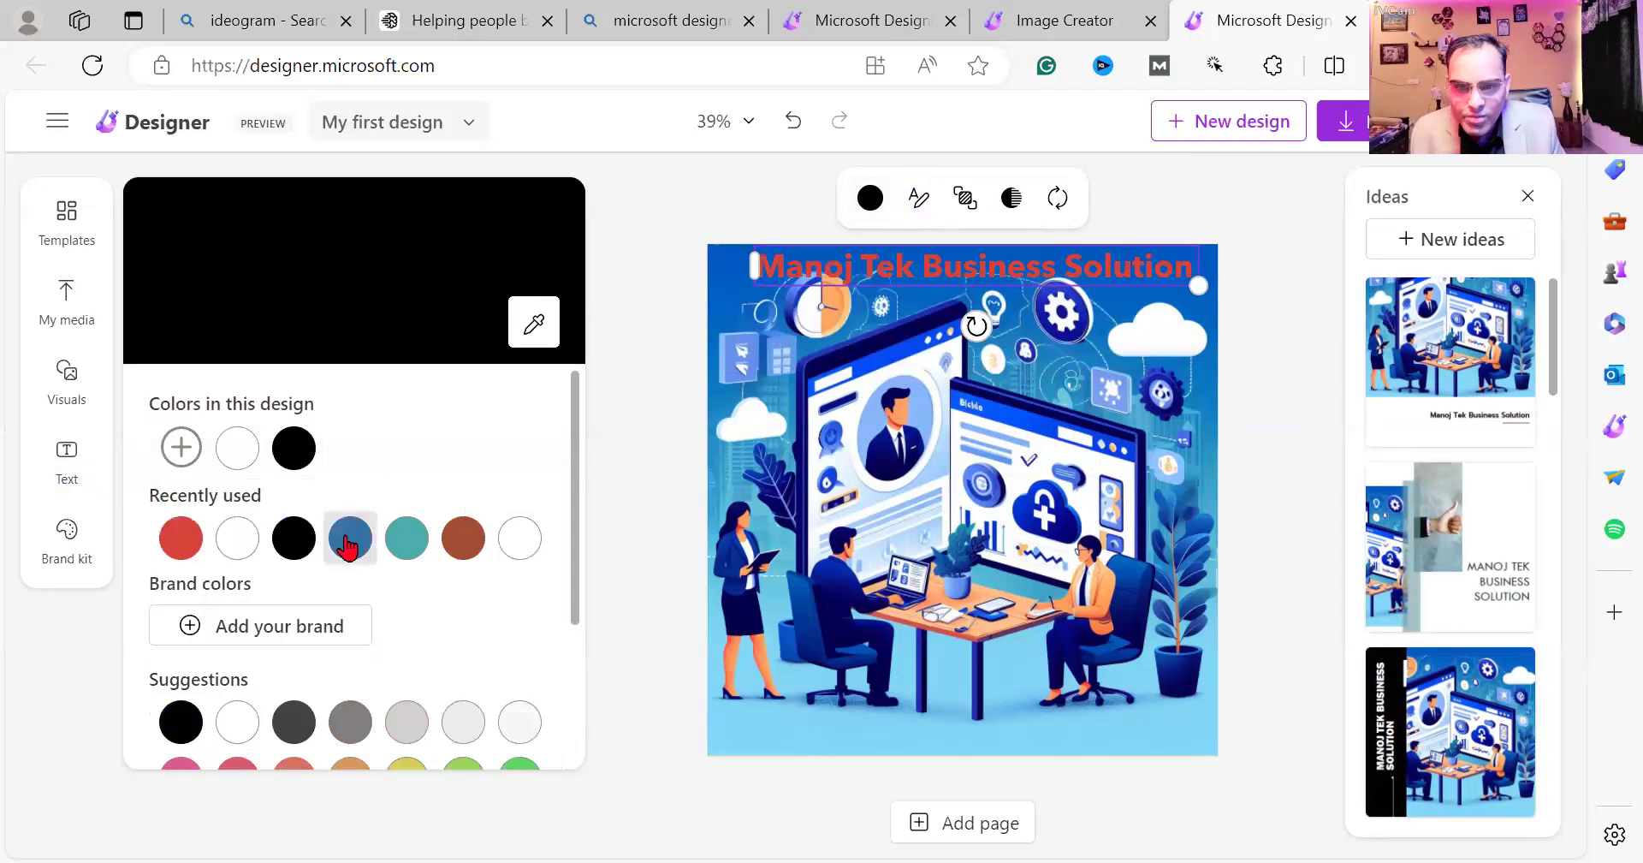
{"action": "left_click", "coordinate": [518, 548]}
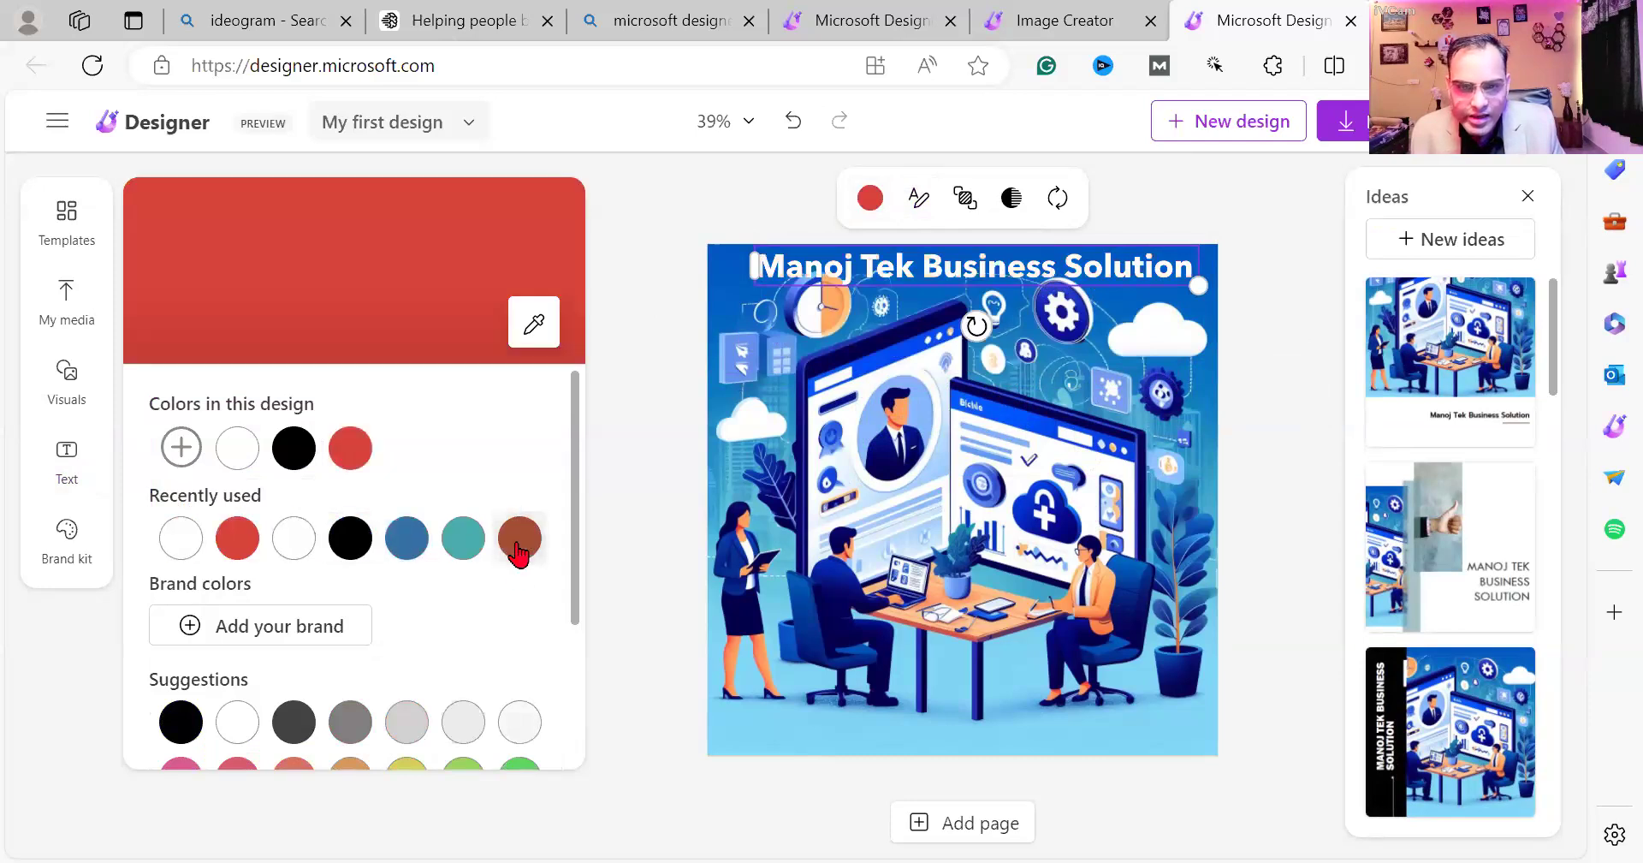
{"action": "left_click", "coordinate": [619, 390]}
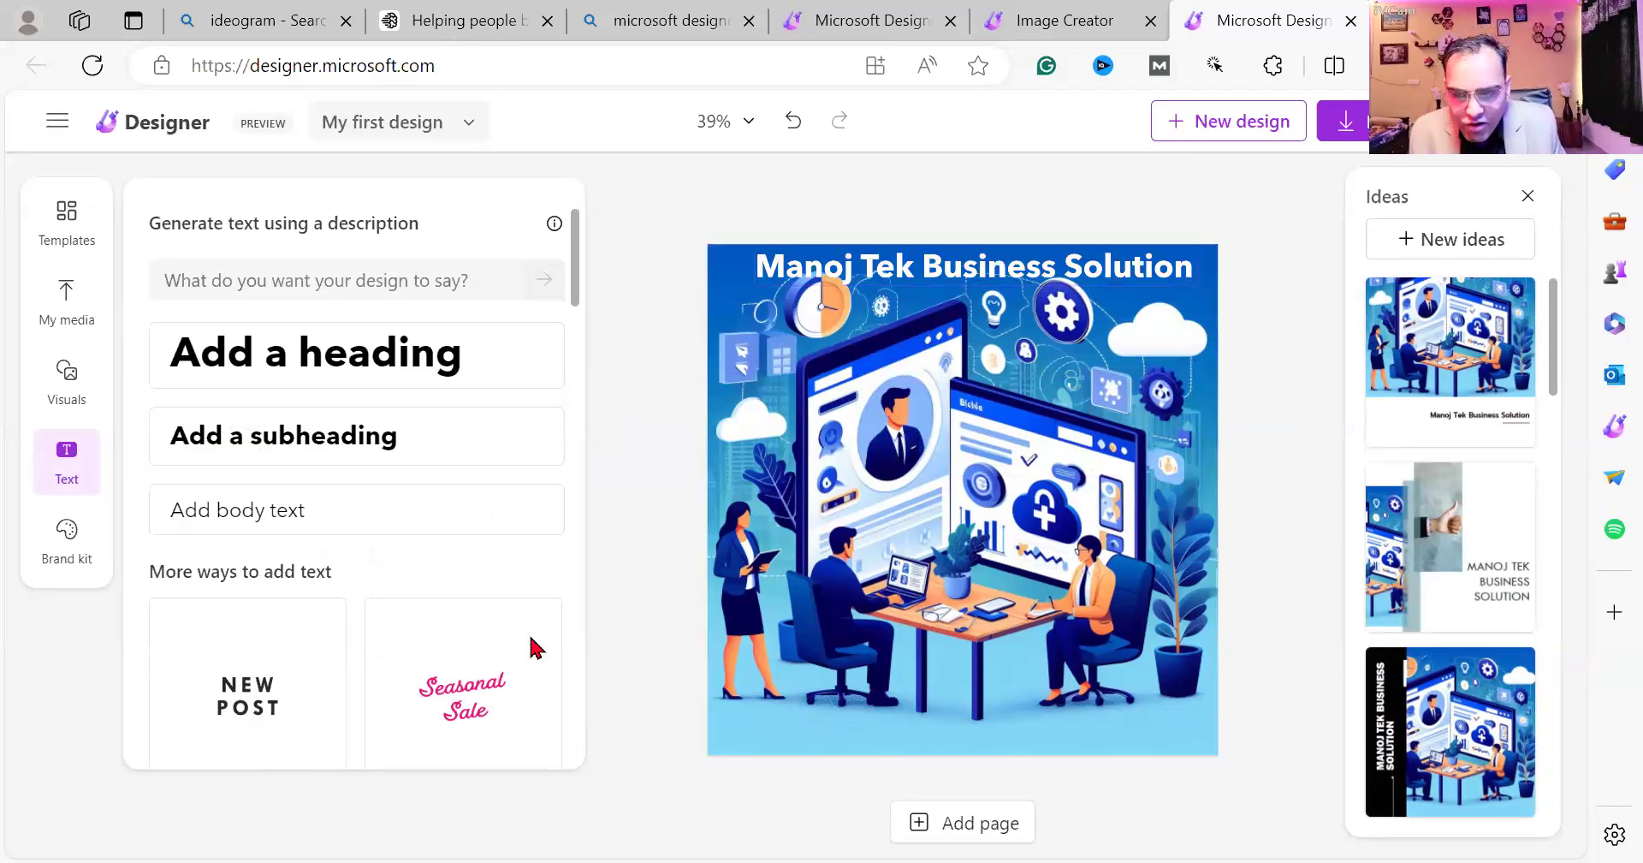
Add a body text box in the bottom-left corner holding the business phone number, enlarged.
{"action": "left_click", "coordinate": [341, 514]}
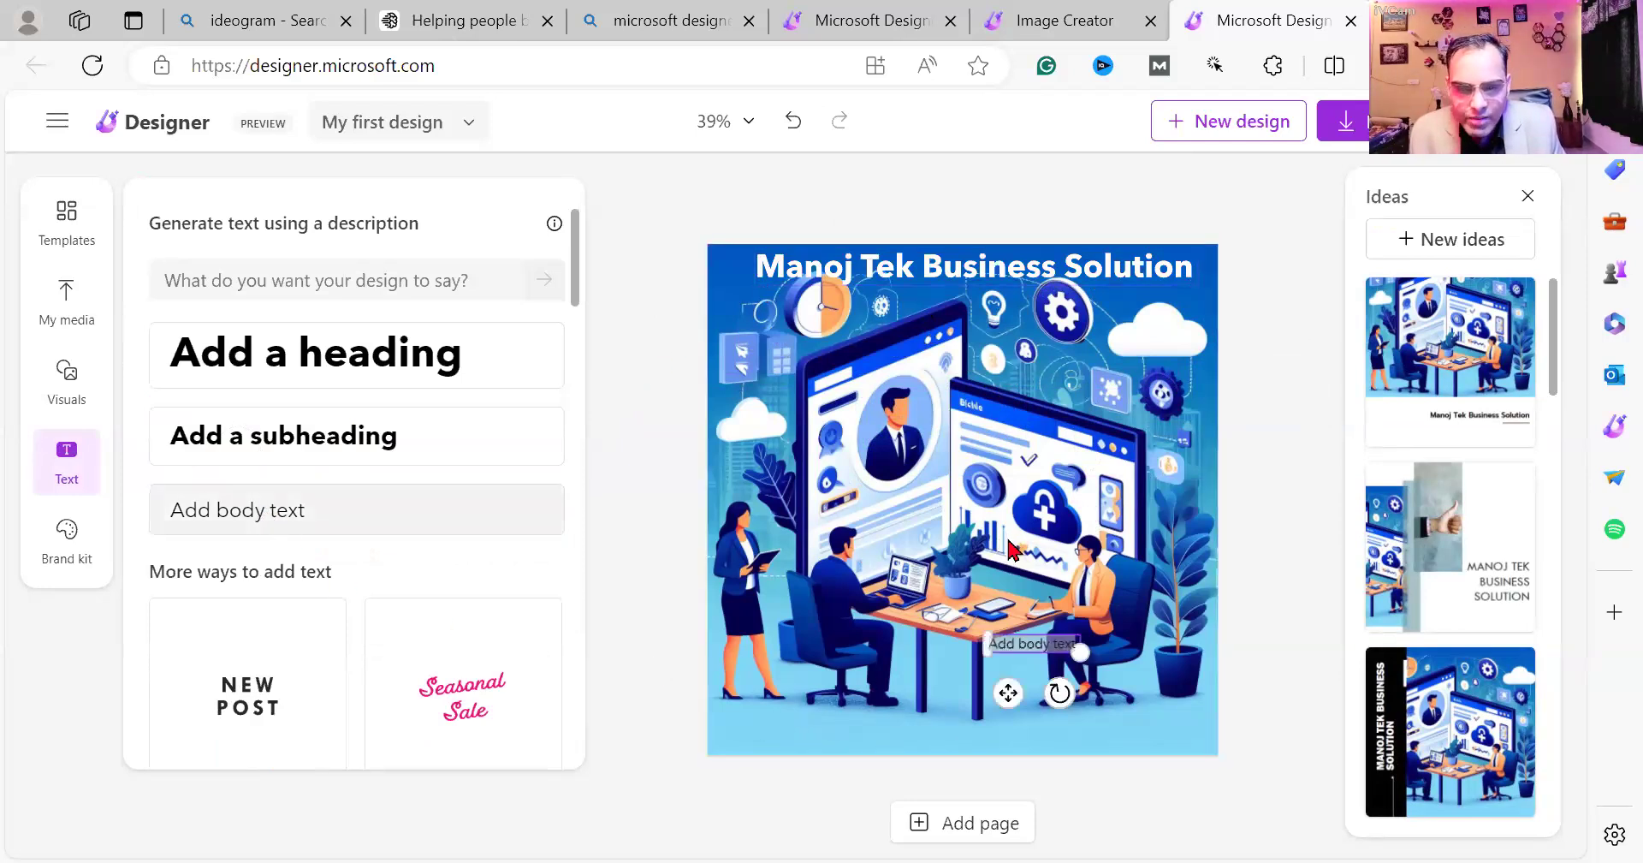
{"action": "left_click_drag", "start_coordinate": [867, 729], "coordinate": [799, 760]}
{"action": "double_click", "coordinate": [781, 732]}
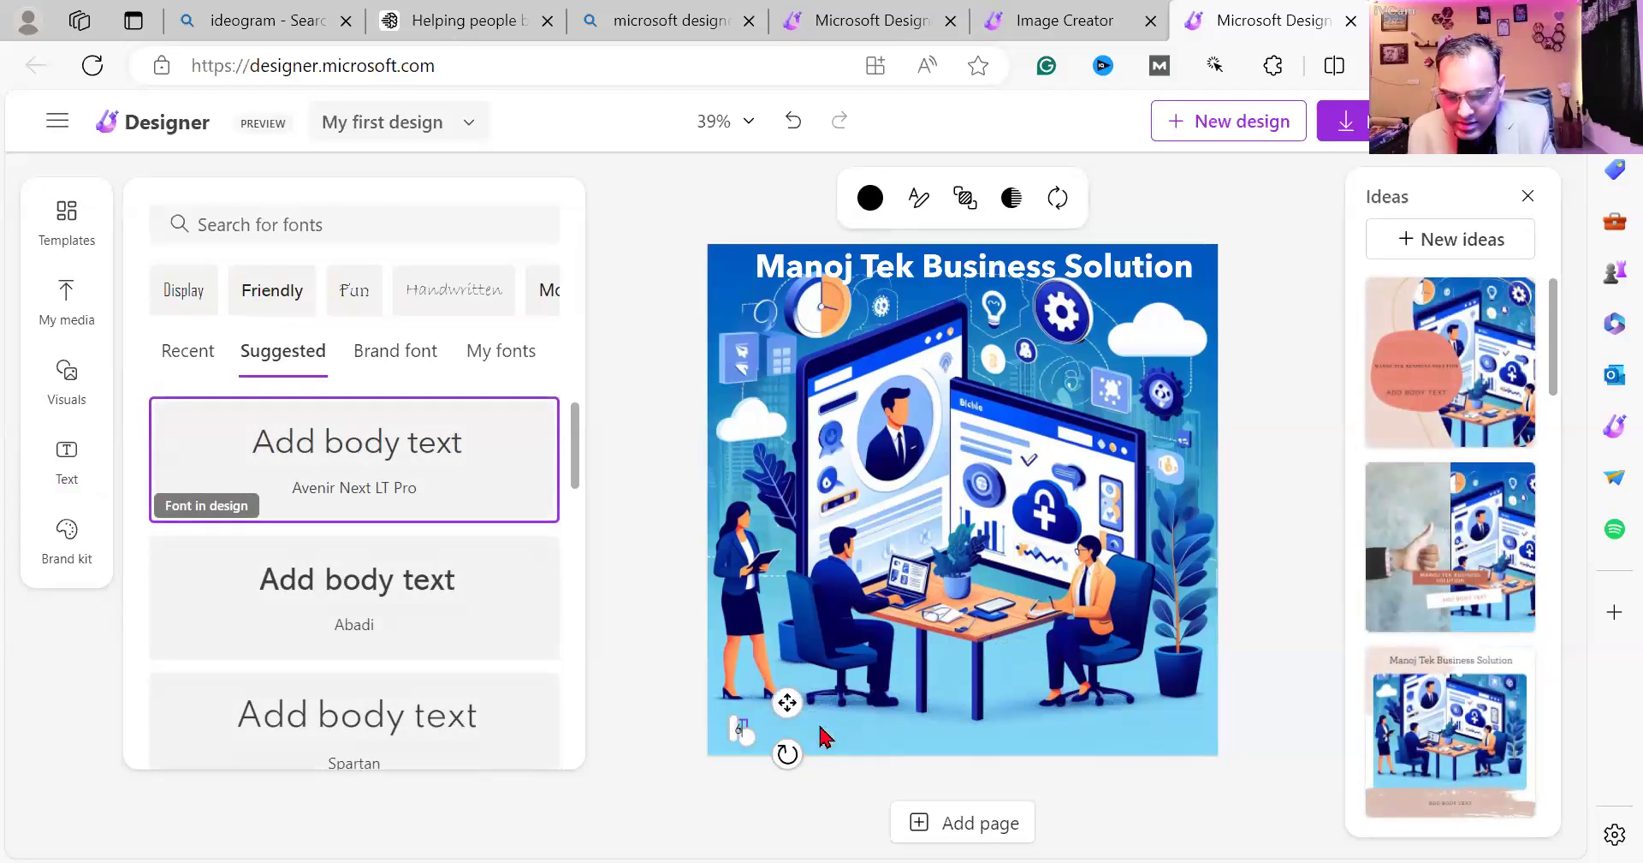
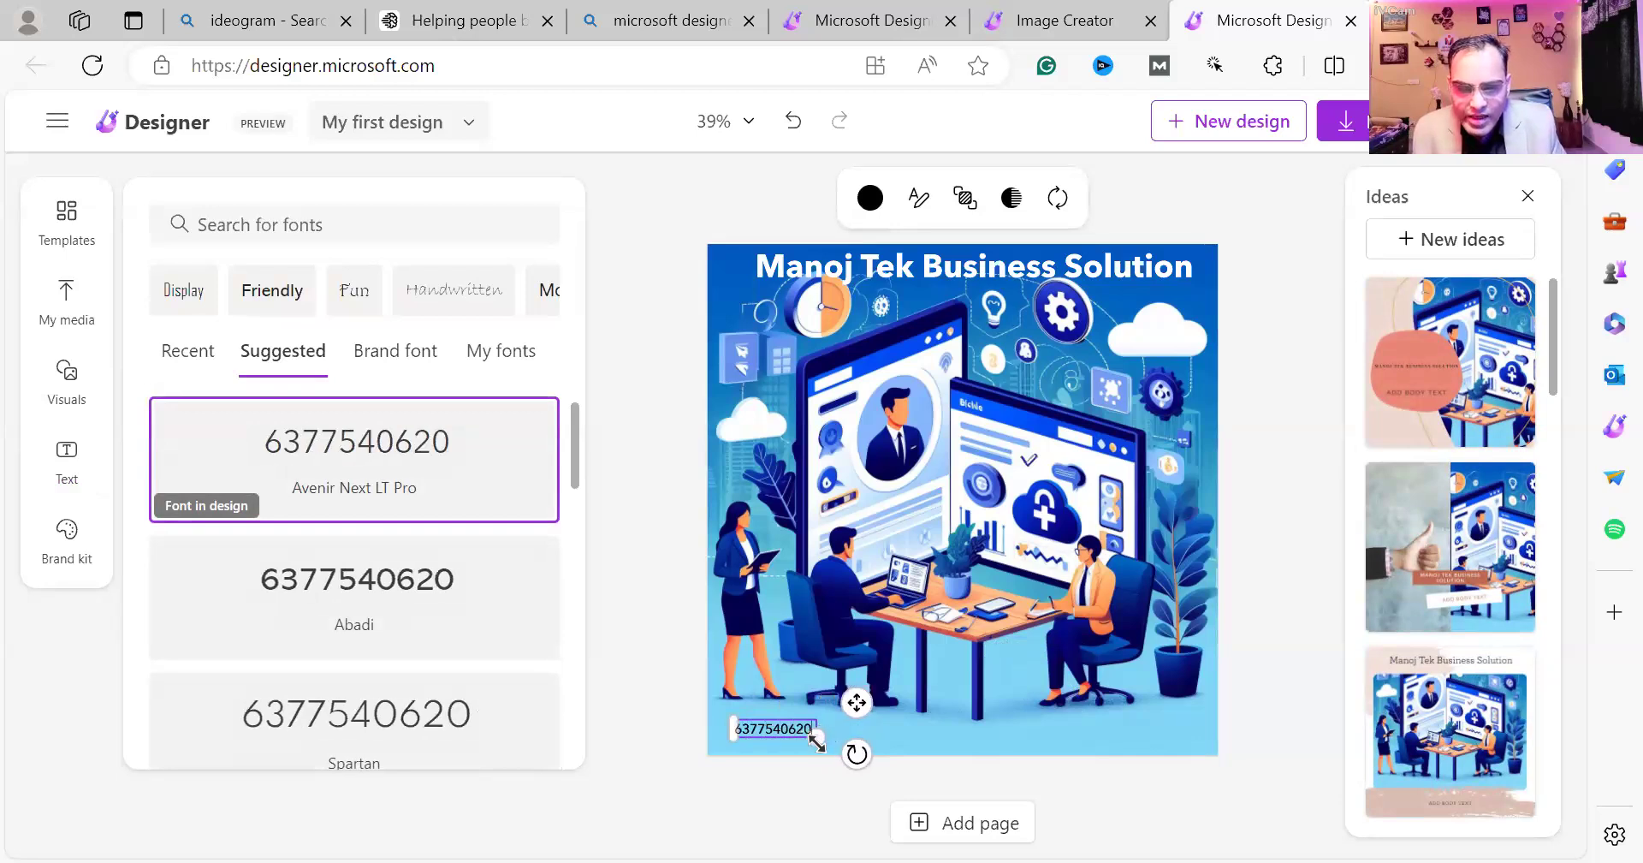
{"action": "left_click_drag", "start_coordinate": [816, 743], "coordinate": [878, 760]}
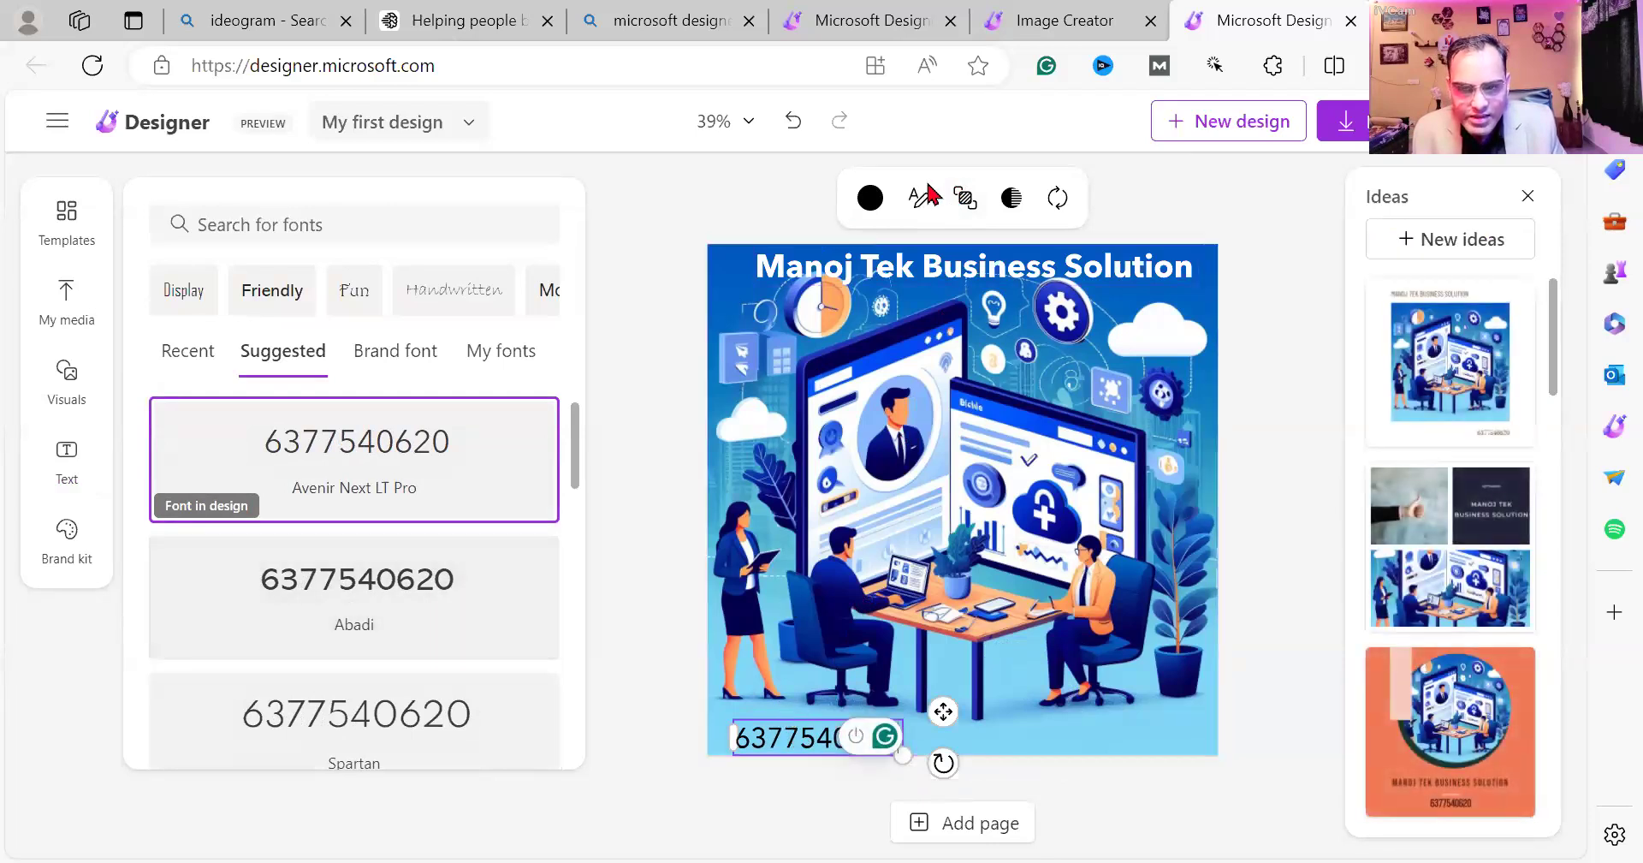
Colour the phone number text red.
{"action": "left_click", "coordinate": [869, 199]}
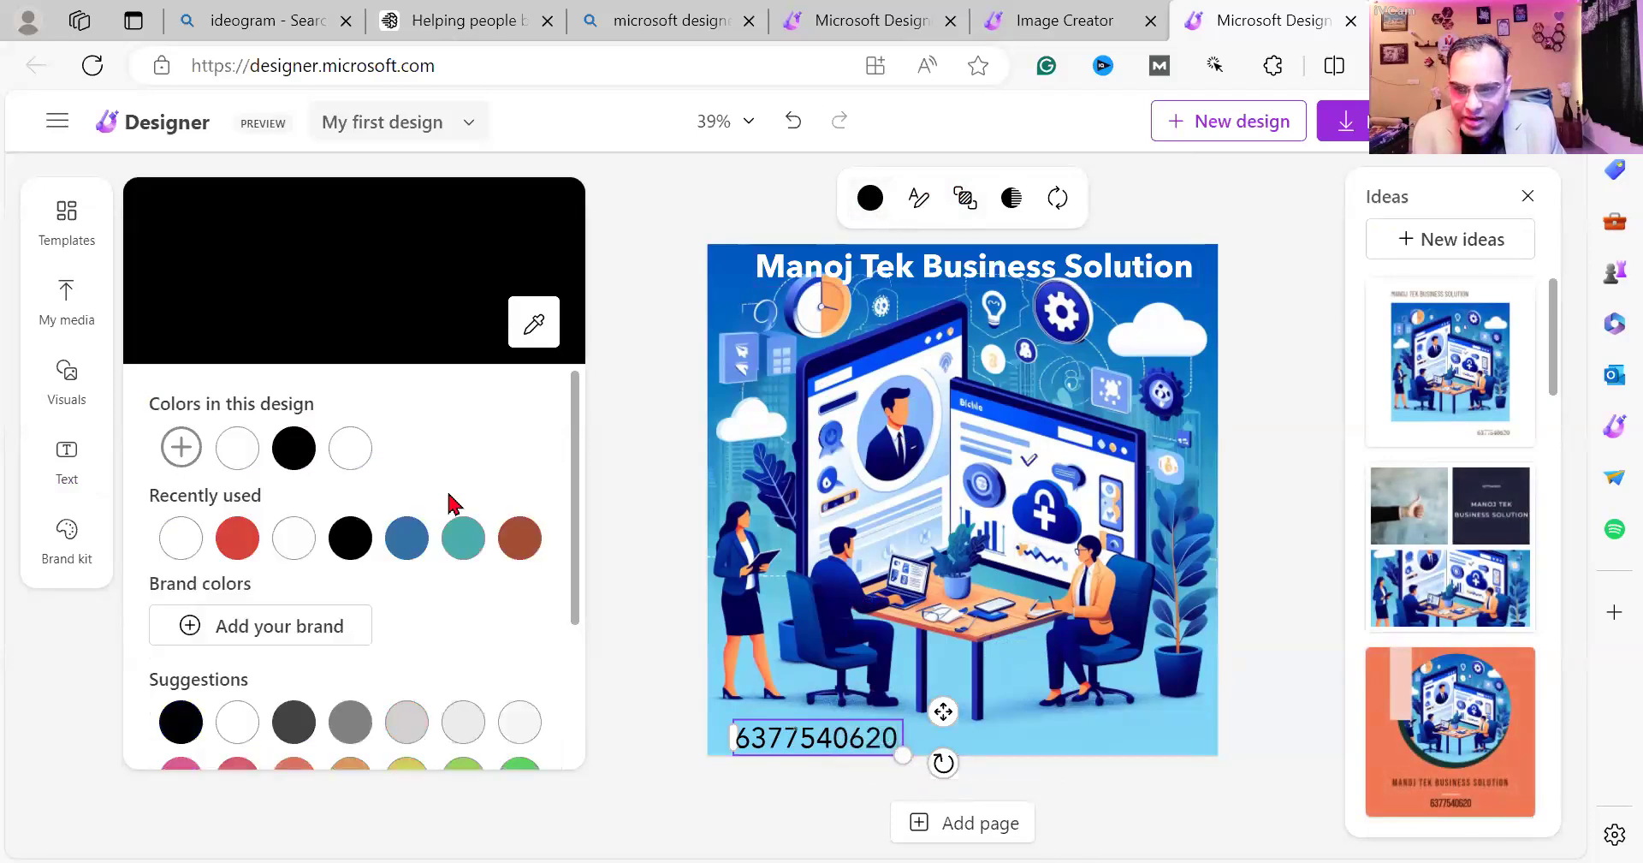
{"action": "left_click", "coordinate": [280, 539]}
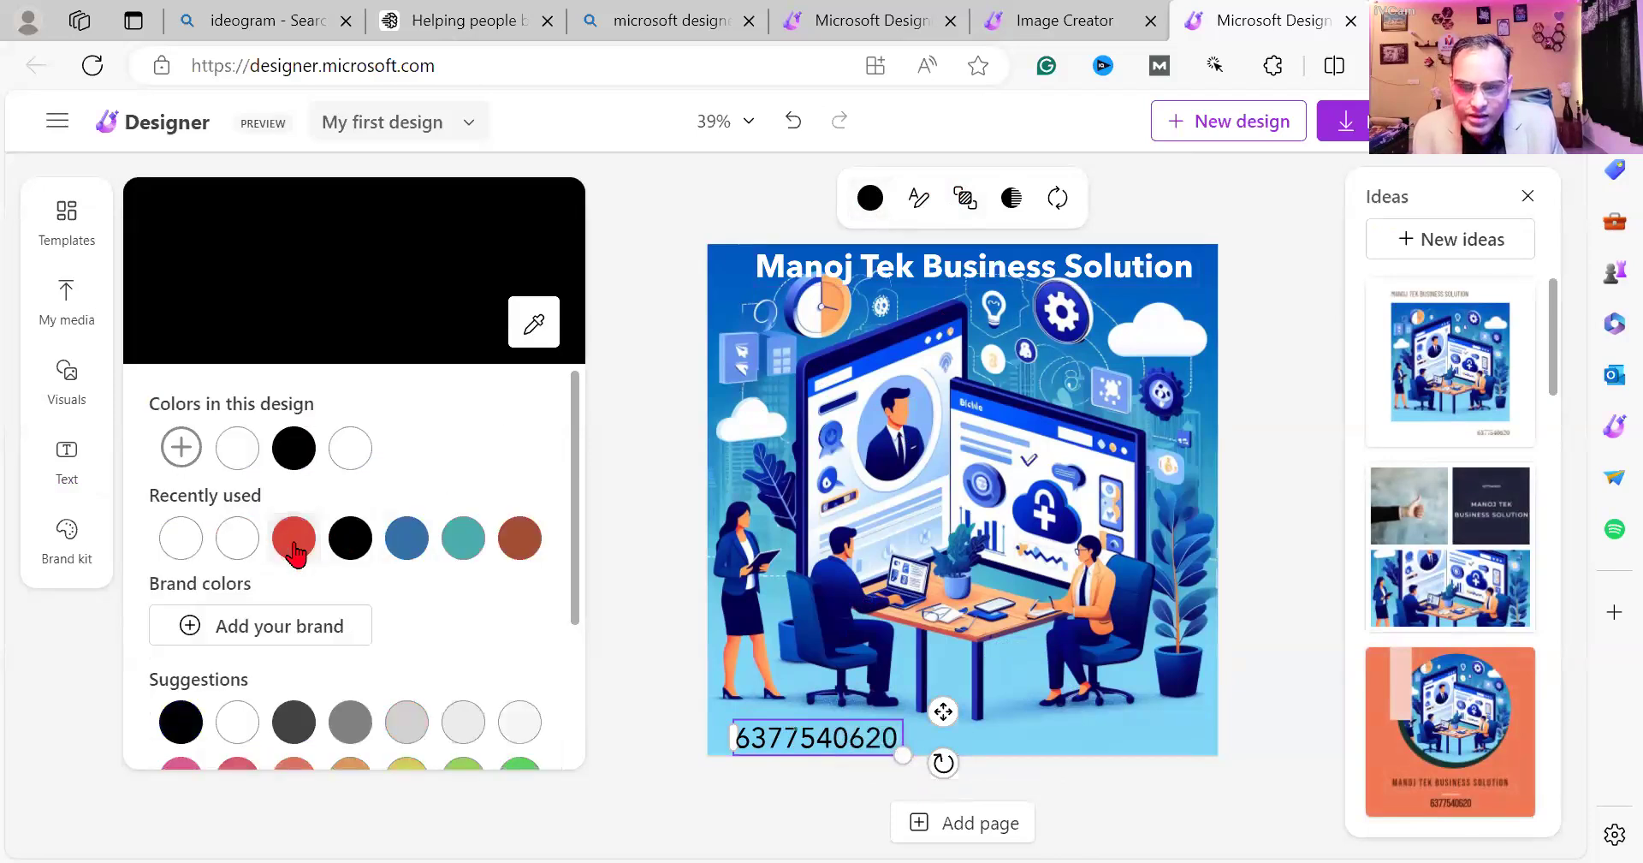
{"action": "left_click", "coordinate": [626, 525]}
{"action": "left_click", "coordinate": [770, 729]}
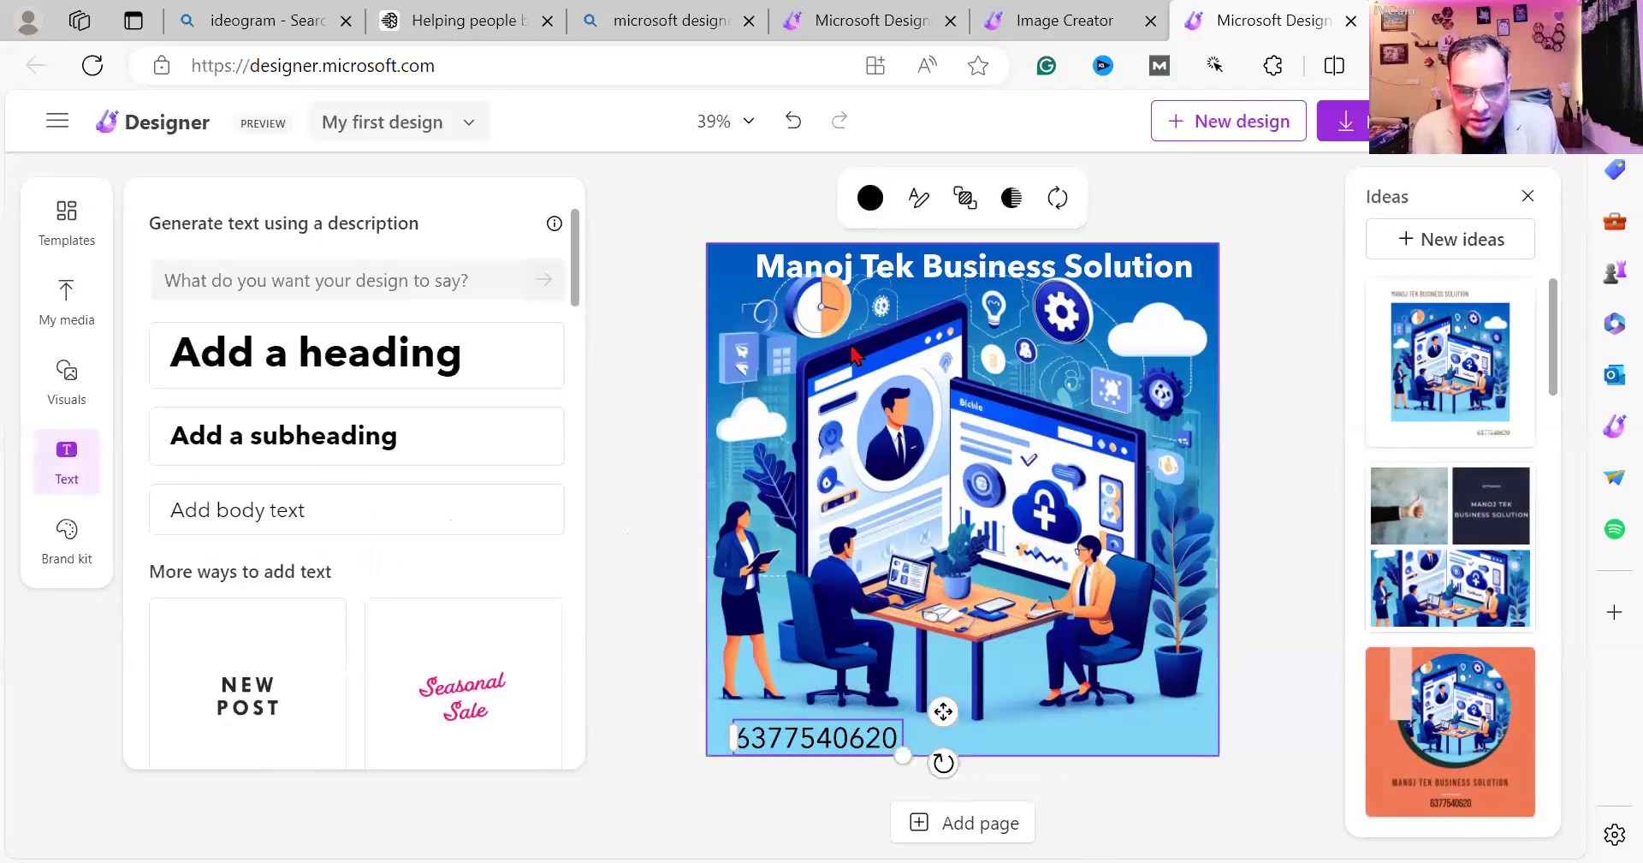
{"action": "left_click", "coordinate": [871, 198]}
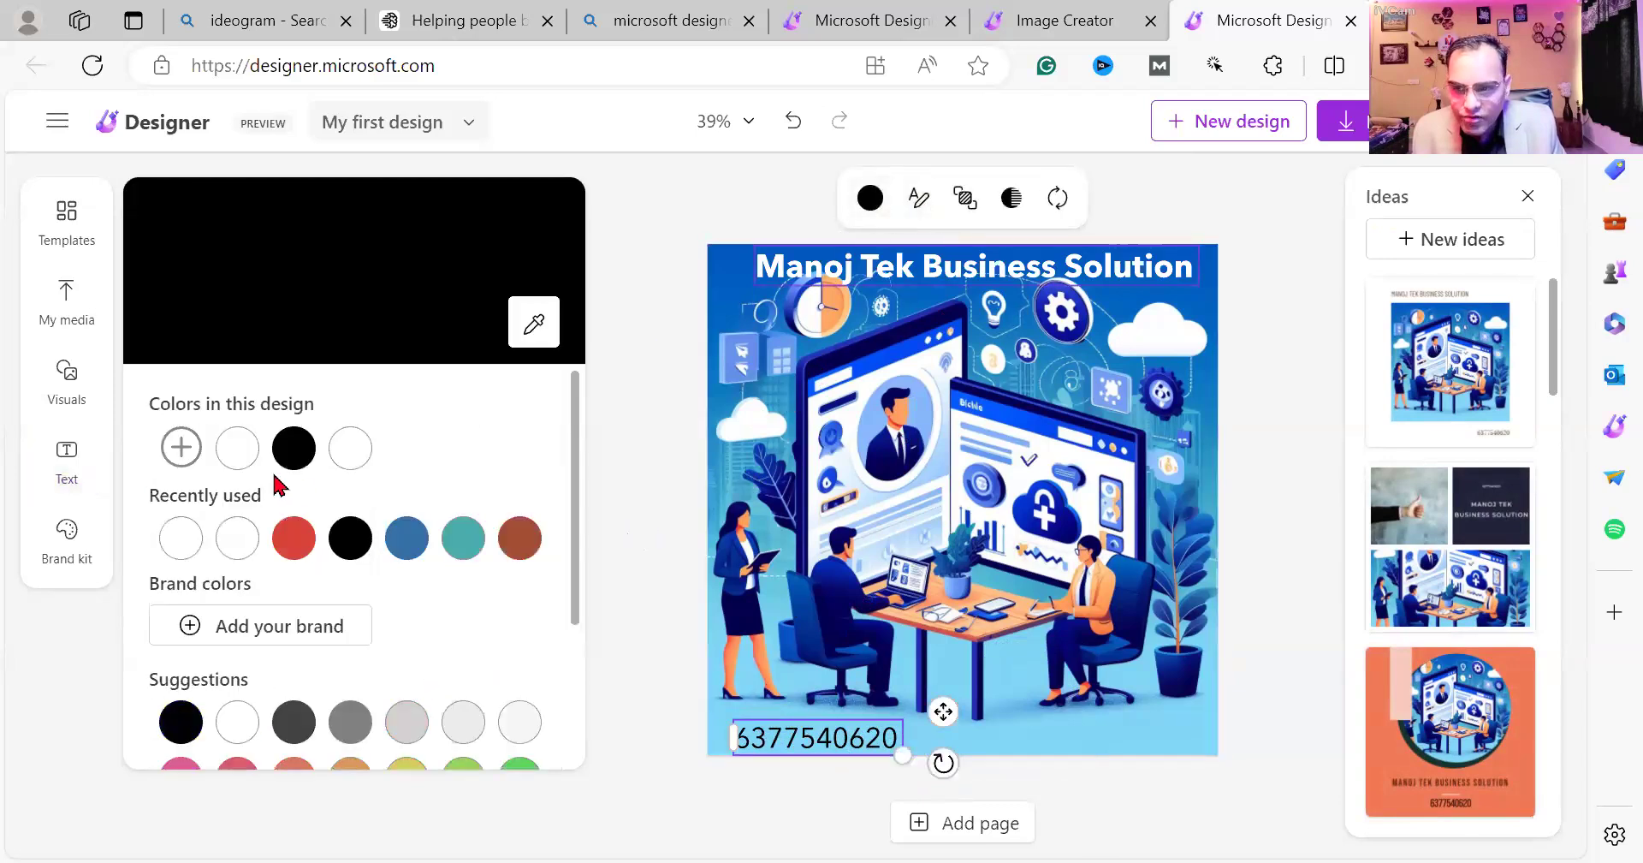
{"action": "left_click", "coordinate": [350, 447]}
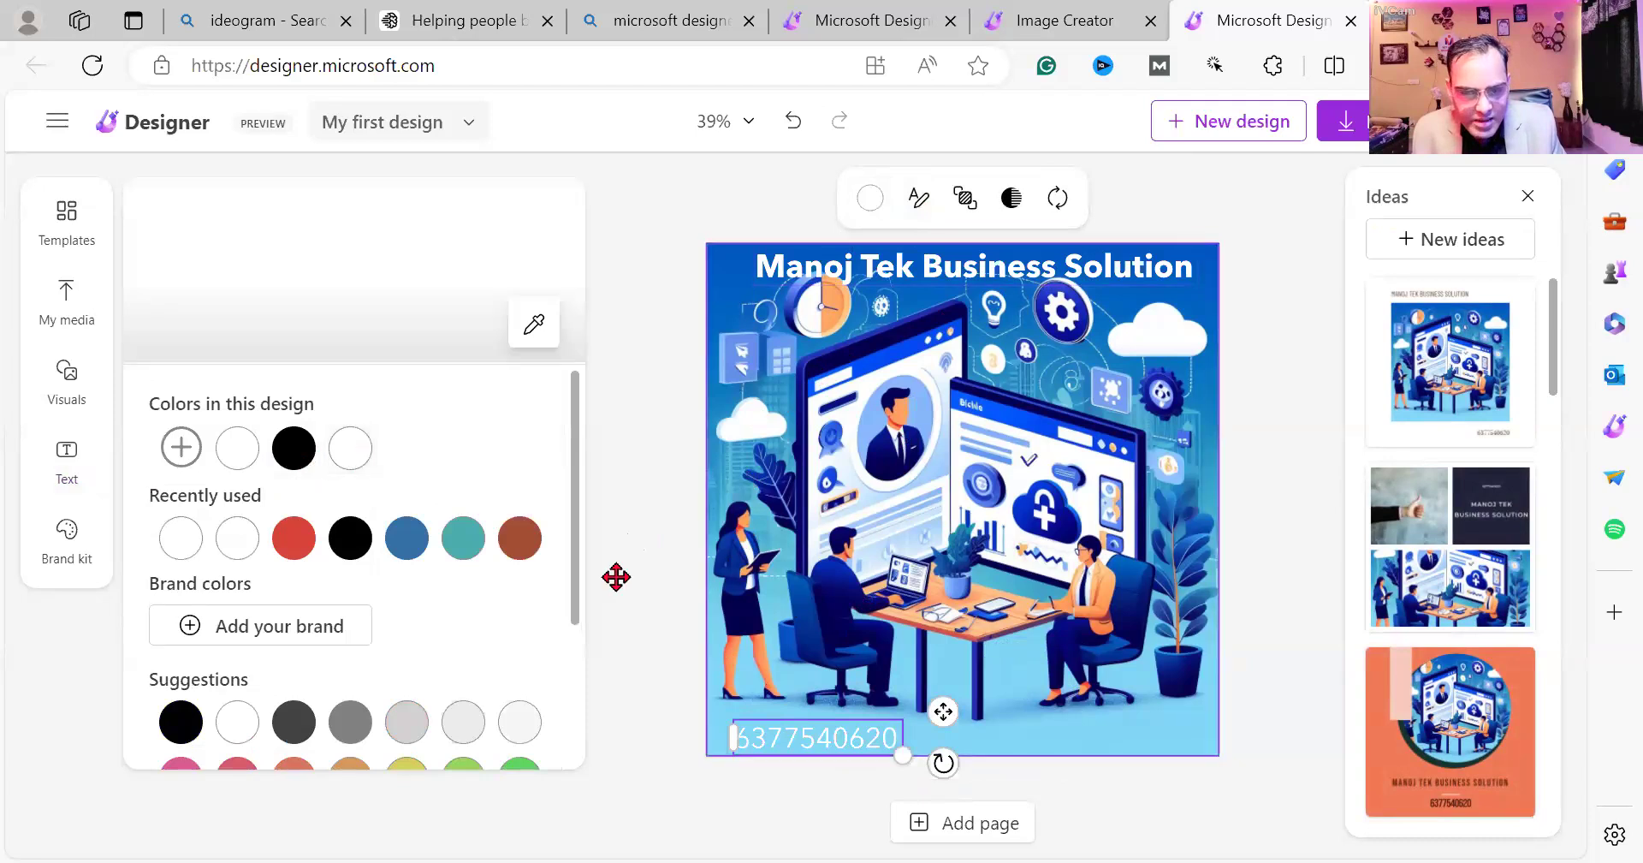
{"action": "left_click", "coordinate": [292, 542]}
{"action": "left_click", "coordinate": [623, 570]}
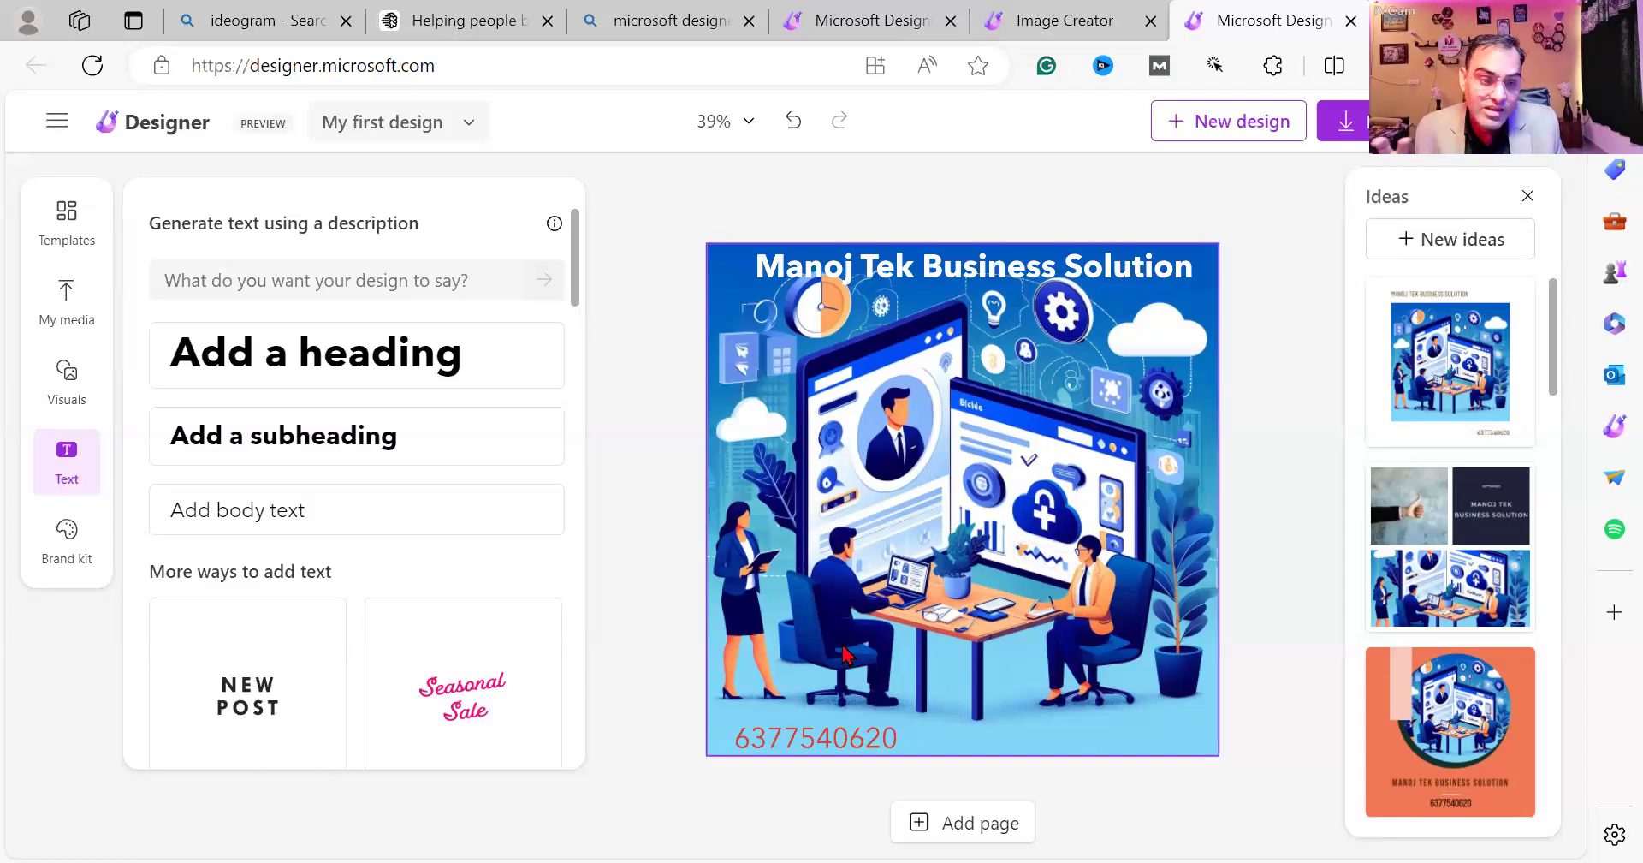
Search the template gallery for 'digital marketing'.
{"action": "left_click", "coordinate": [67, 232]}
{"action": "scroll", "coordinate": [218, 265], "scroll_direction": "down", "scroll_amount": 3}
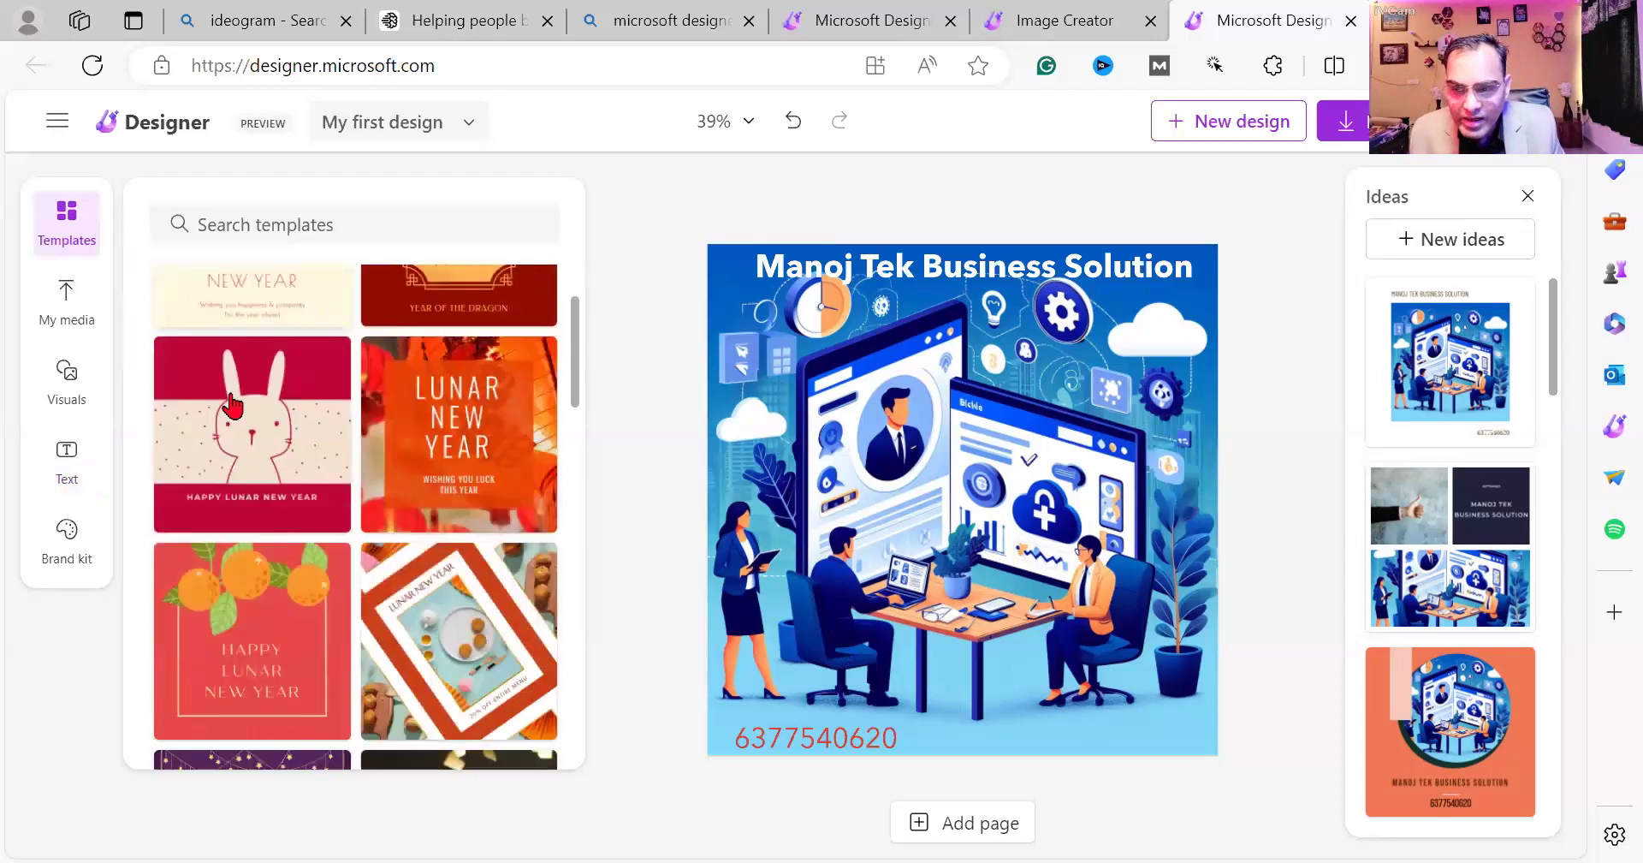
{"action": "left_click", "coordinate": [233, 226]}
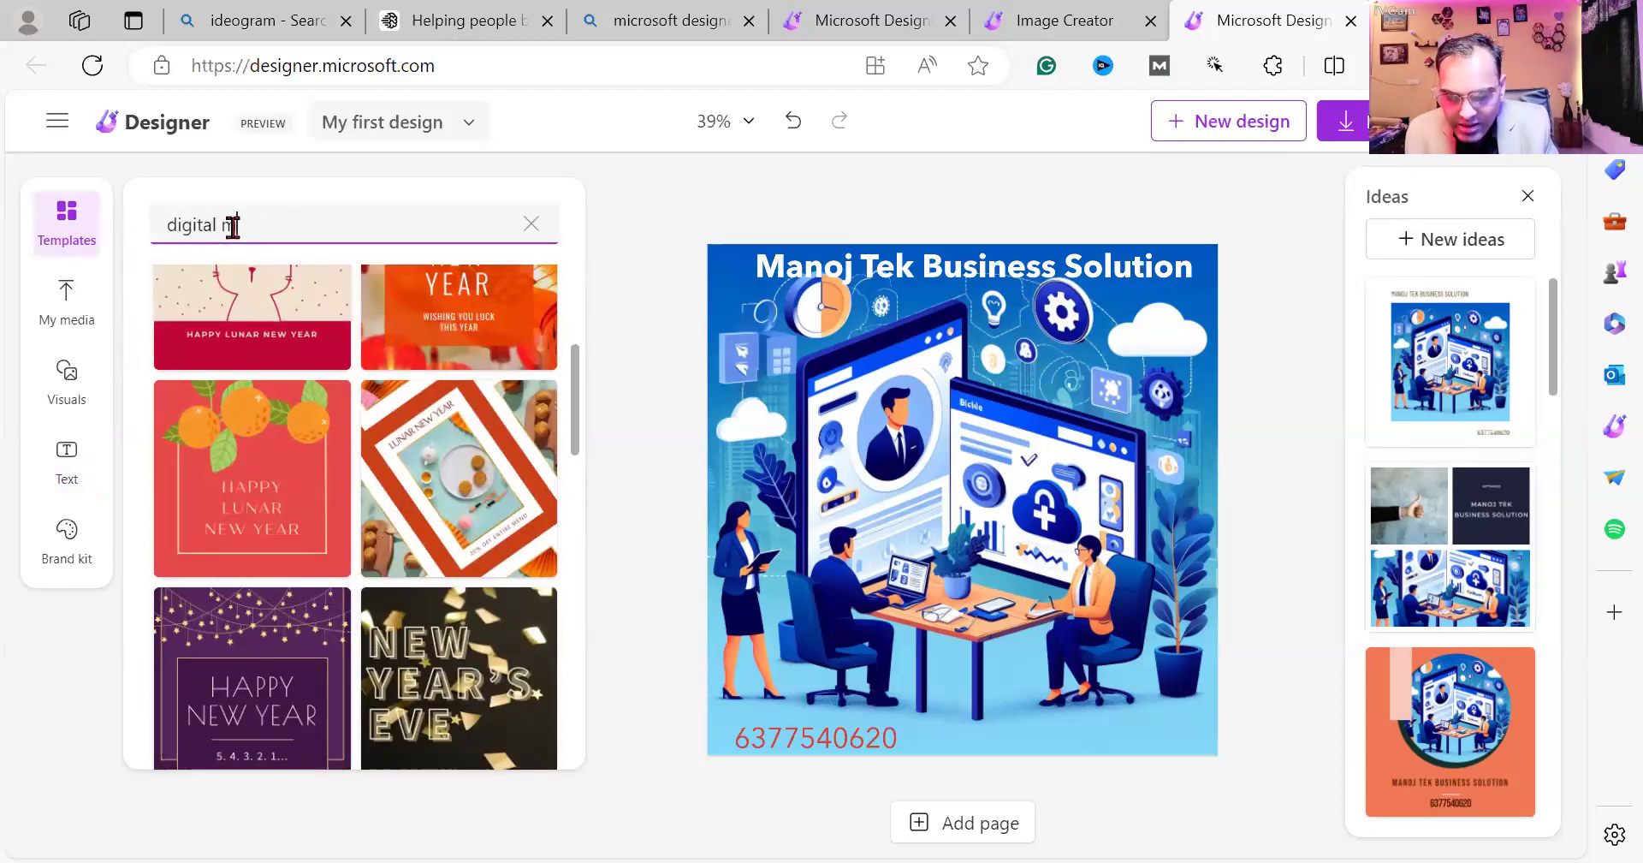
{"action": "type", "text": "digital marketing"}
{"action": "key", "text": "Return"}
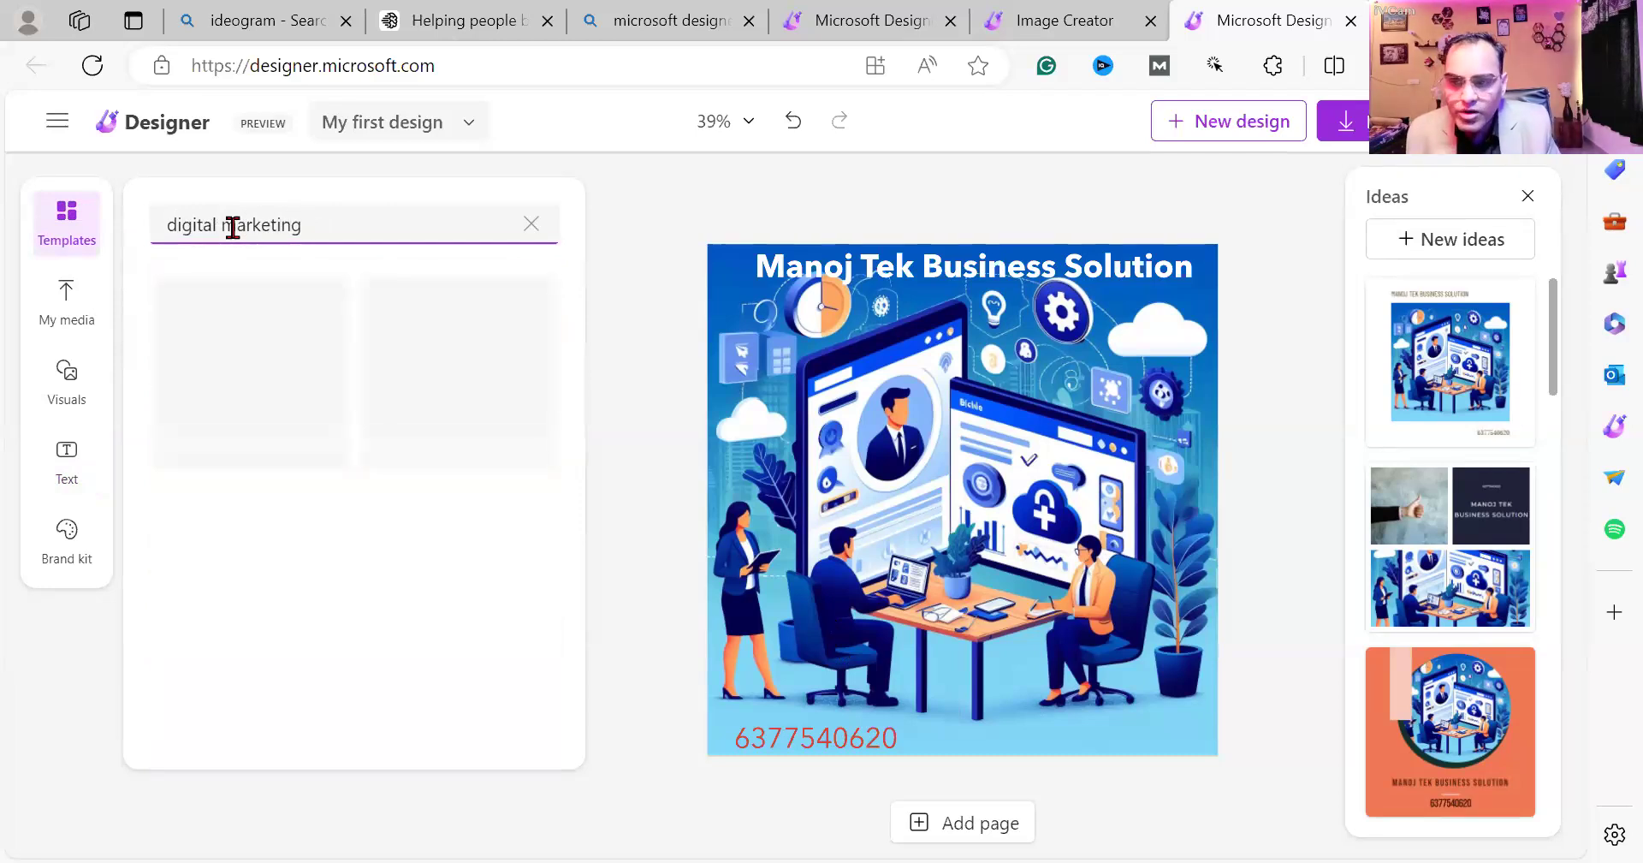
Apply the New Wall Art template from the digital marketing results.
{"action": "scroll", "coordinate": [363, 631], "scroll_direction": "down", "scroll_amount": 4}
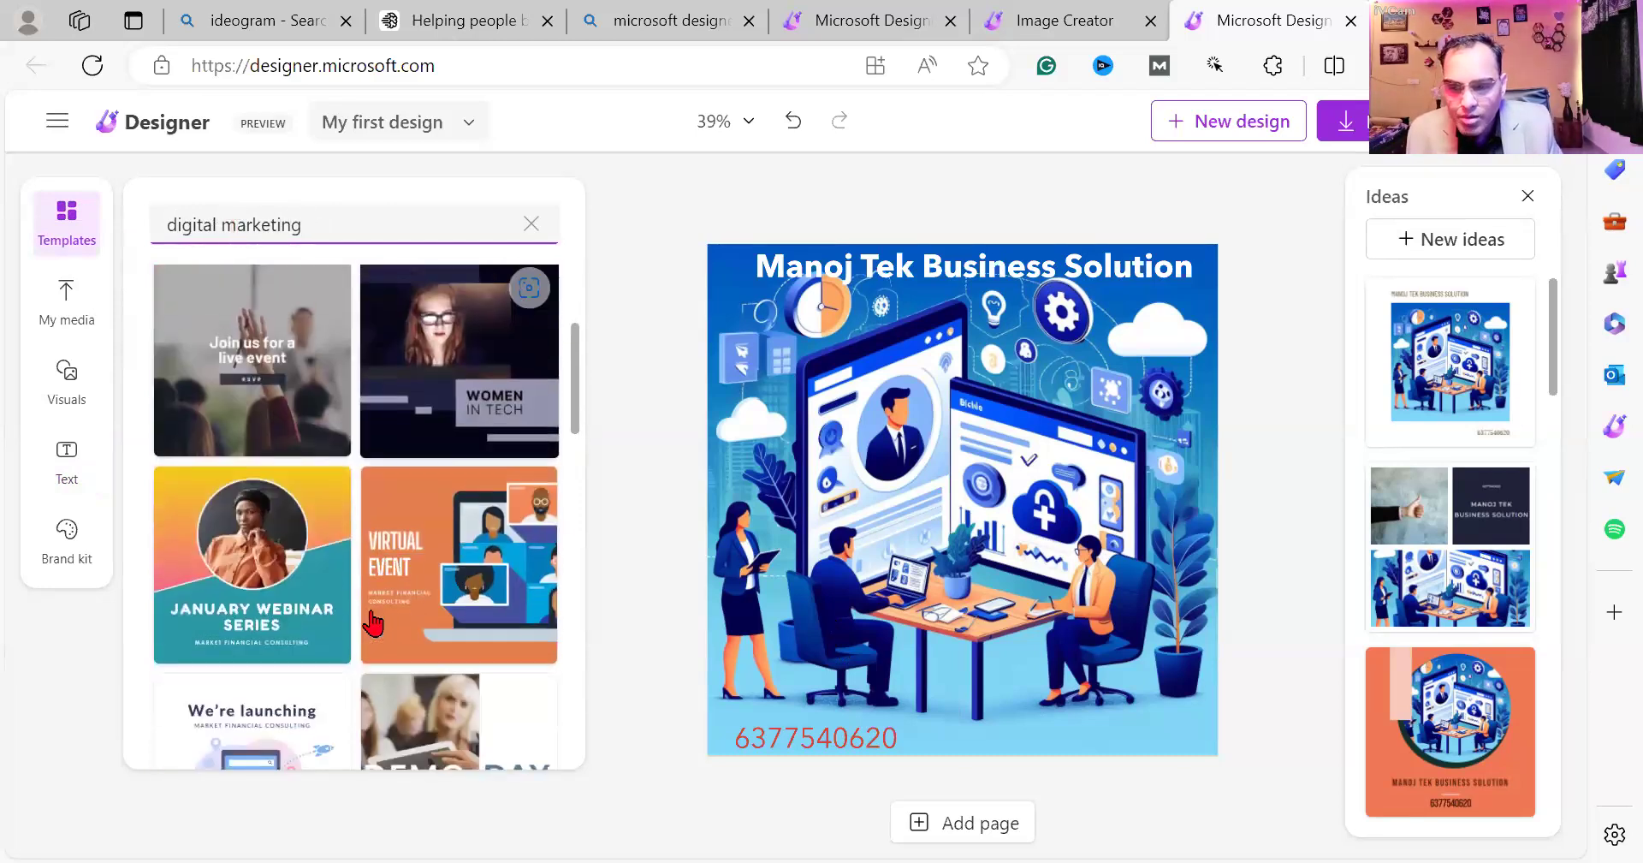
{"action": "scroll", "coordinate": [444, 548], "scroll_direction": "down", "scroll_amount": 3}
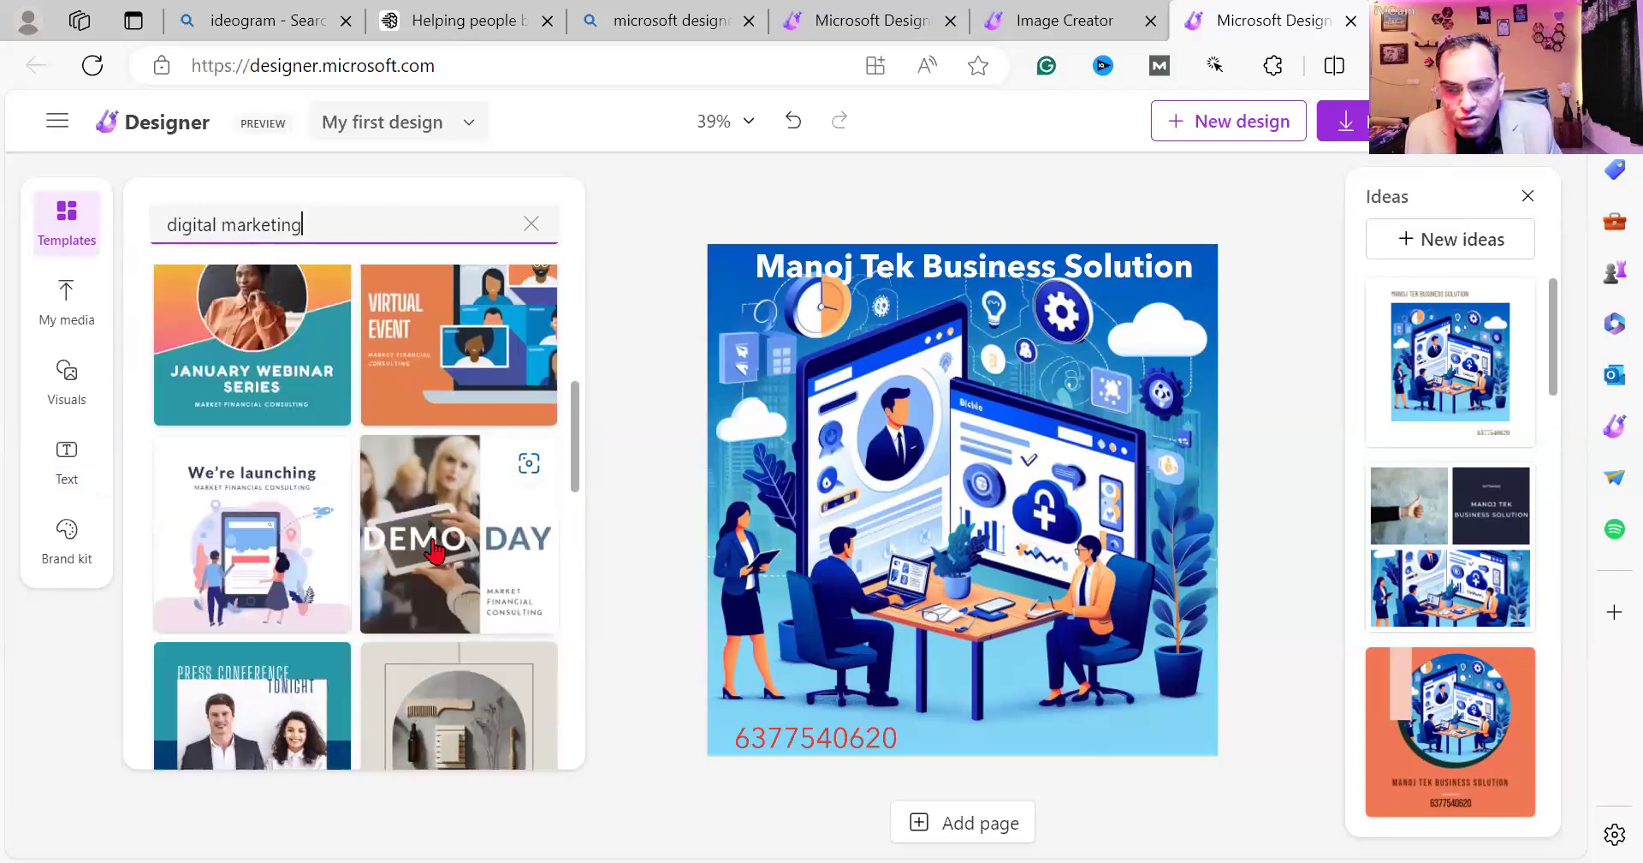
{"action": "scroll", "coordinate": [260, 458], "scroll_direction": "down", "scroll_amount": 10}
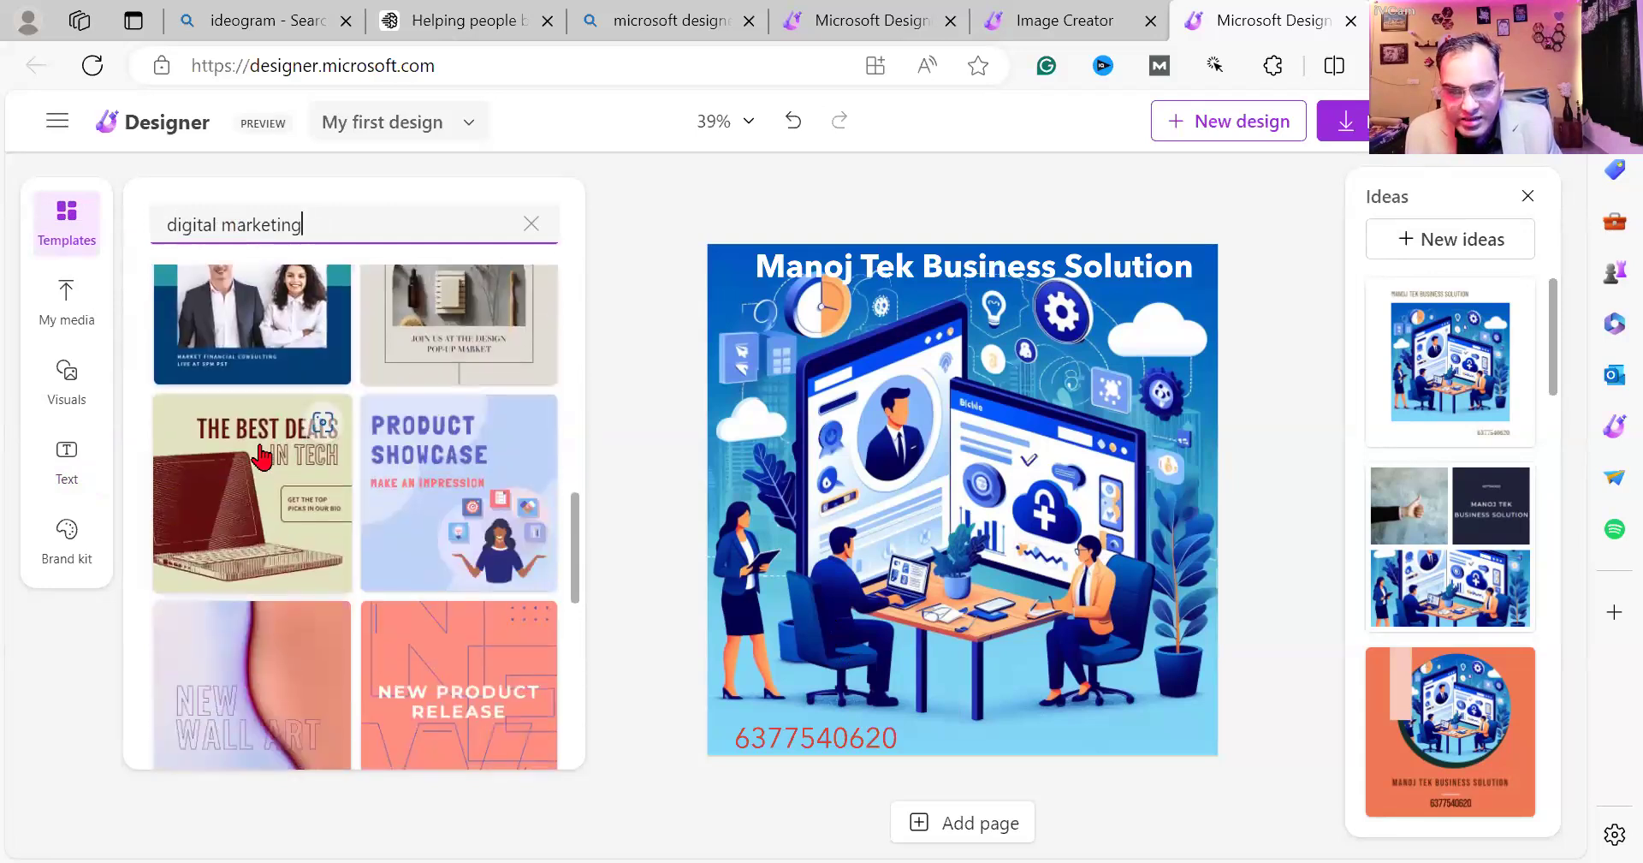
{"action": "scroll", "coordinate": [263, 459], "scroll_direction": "down", "scroll_amount": 6}
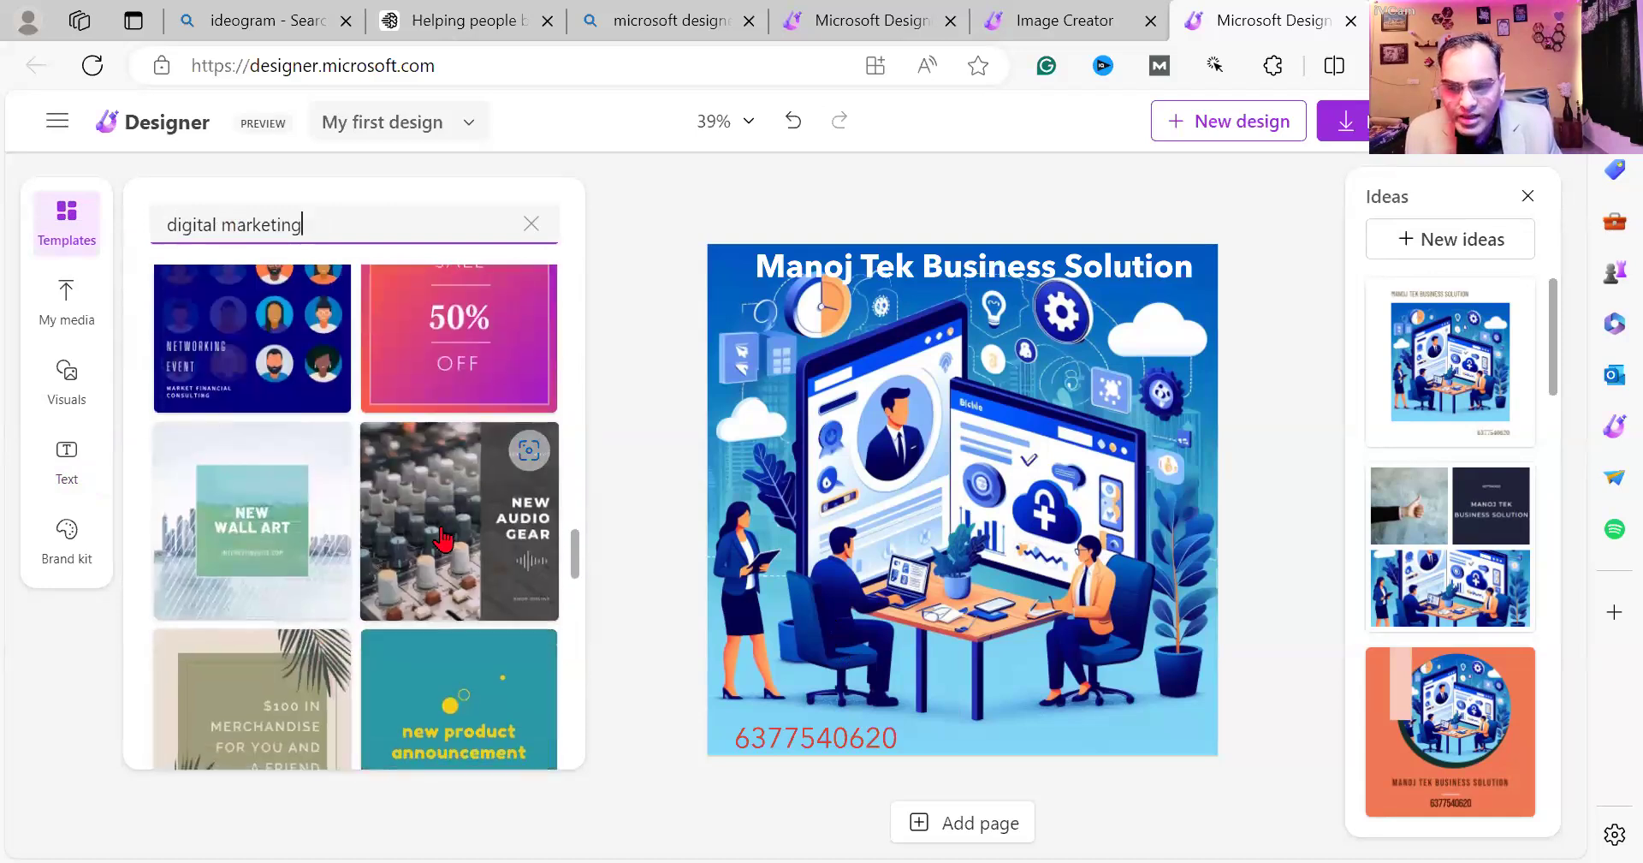
{"action": "left_click", "coordinate": [270, 578]}
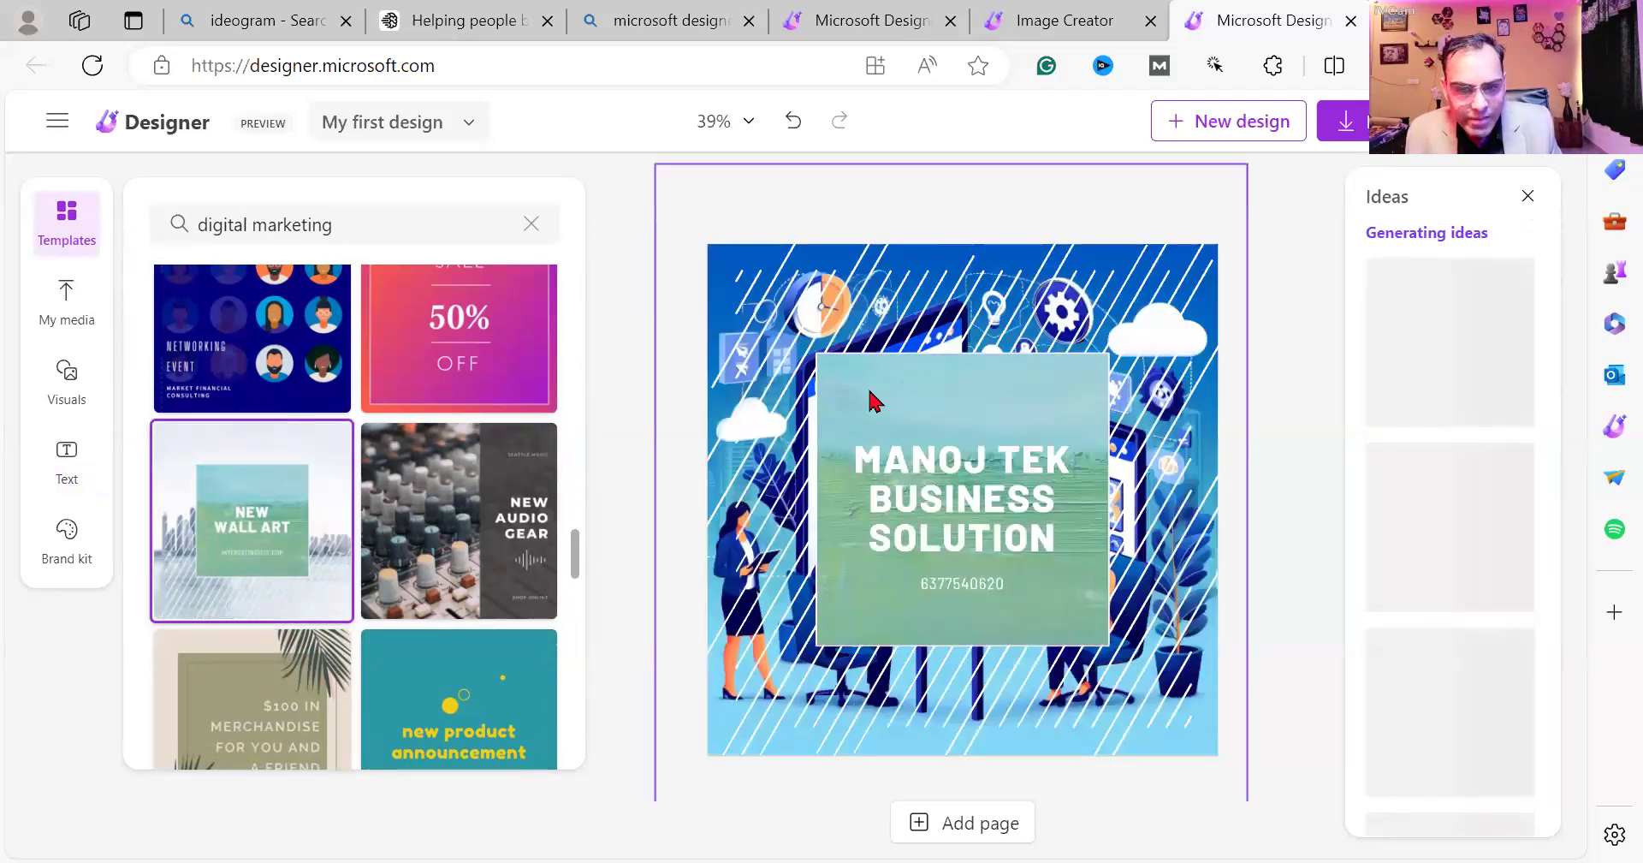
Nudge the green title panel into place and run a visual search on the filter preview.
{"action": "mouse_move", "coordinate": [876, 385]}
{"action": "left_mouse_down"}
{"action": "mouse_move", "coordinate": [848, 455]}
{"action": "mouse_move", "coordinate": [869, 375]}
{"action": "left_mouse_up"}
{"action": "scroll", "coordinate": [454, 517], "scroll_direction": "down", "scroll_amount": 3}
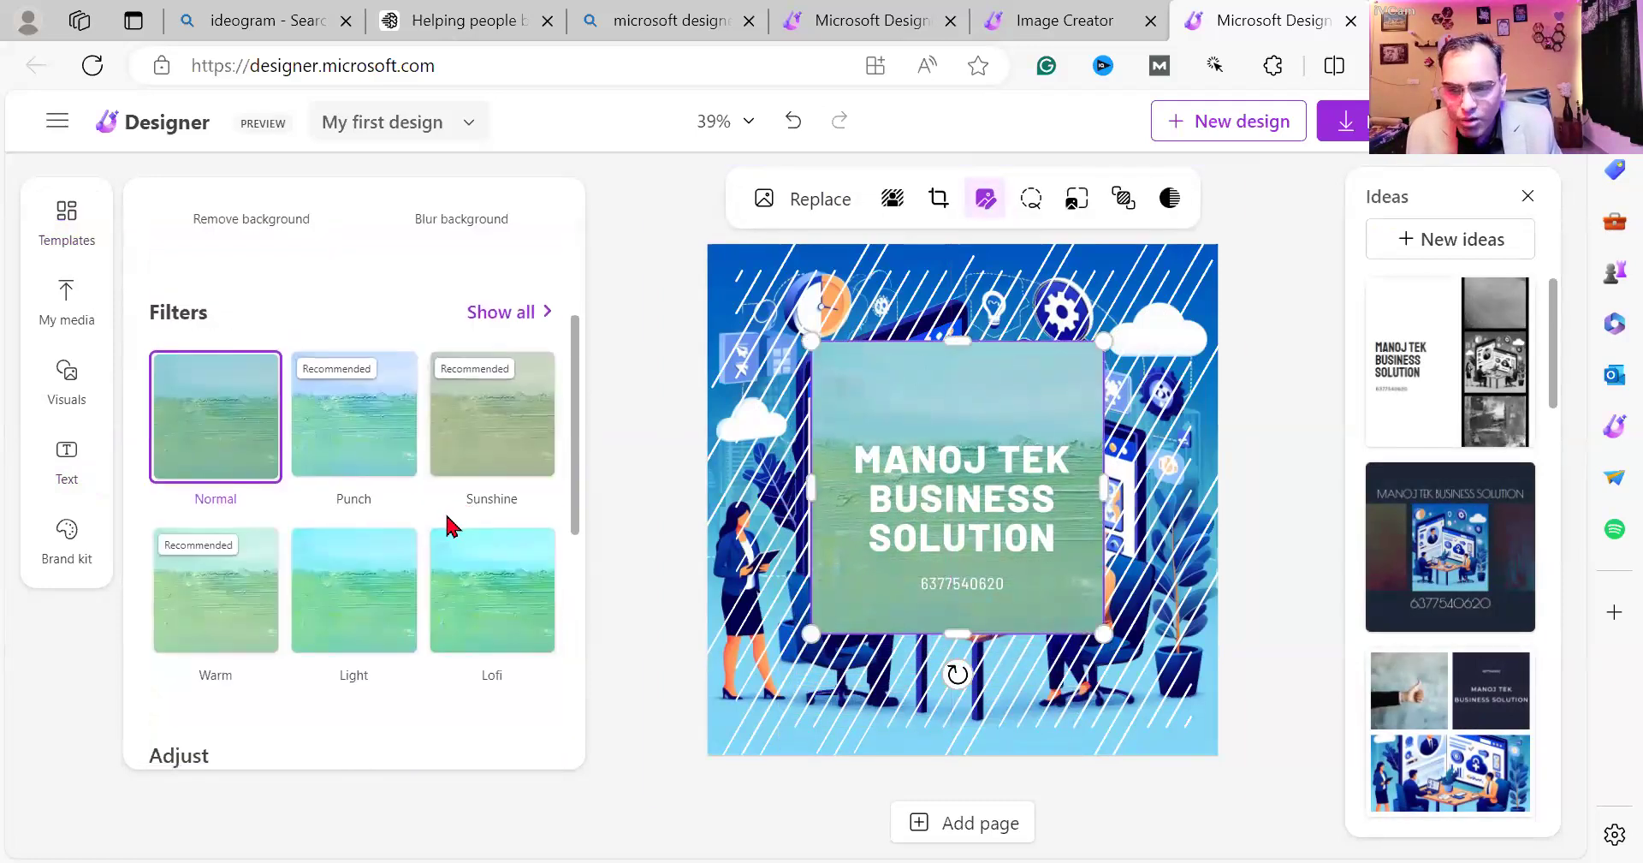
{"action": "left_click", "coordinate": [379, 563]}
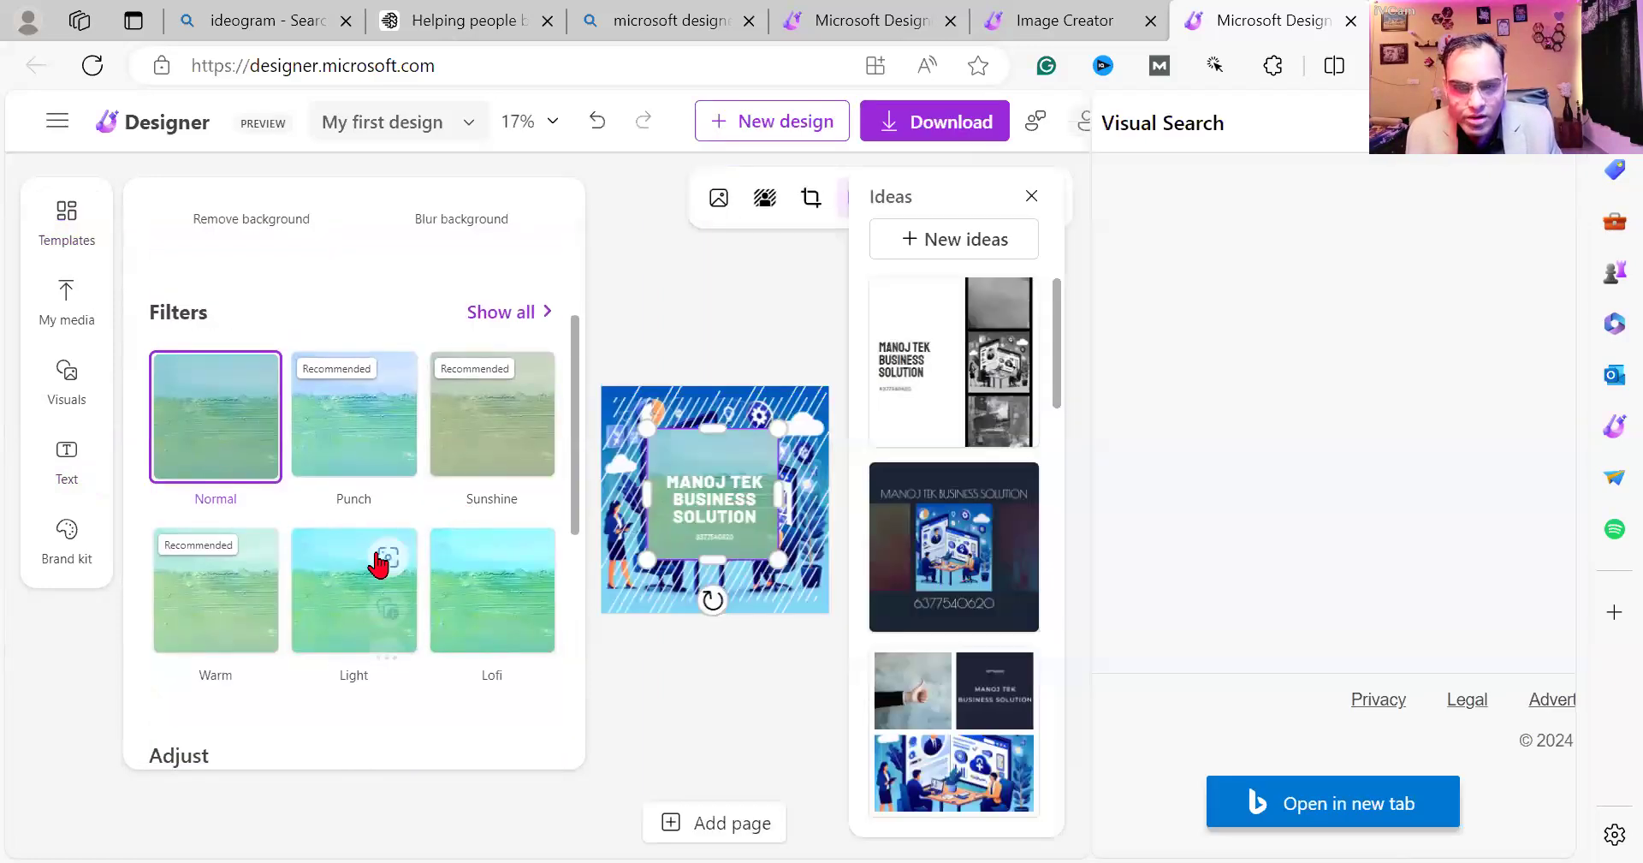
Close the Ideas panel and browse the 'digital marketing' template results.
{"action": "left_click", "coordinate": [1031, 196]}
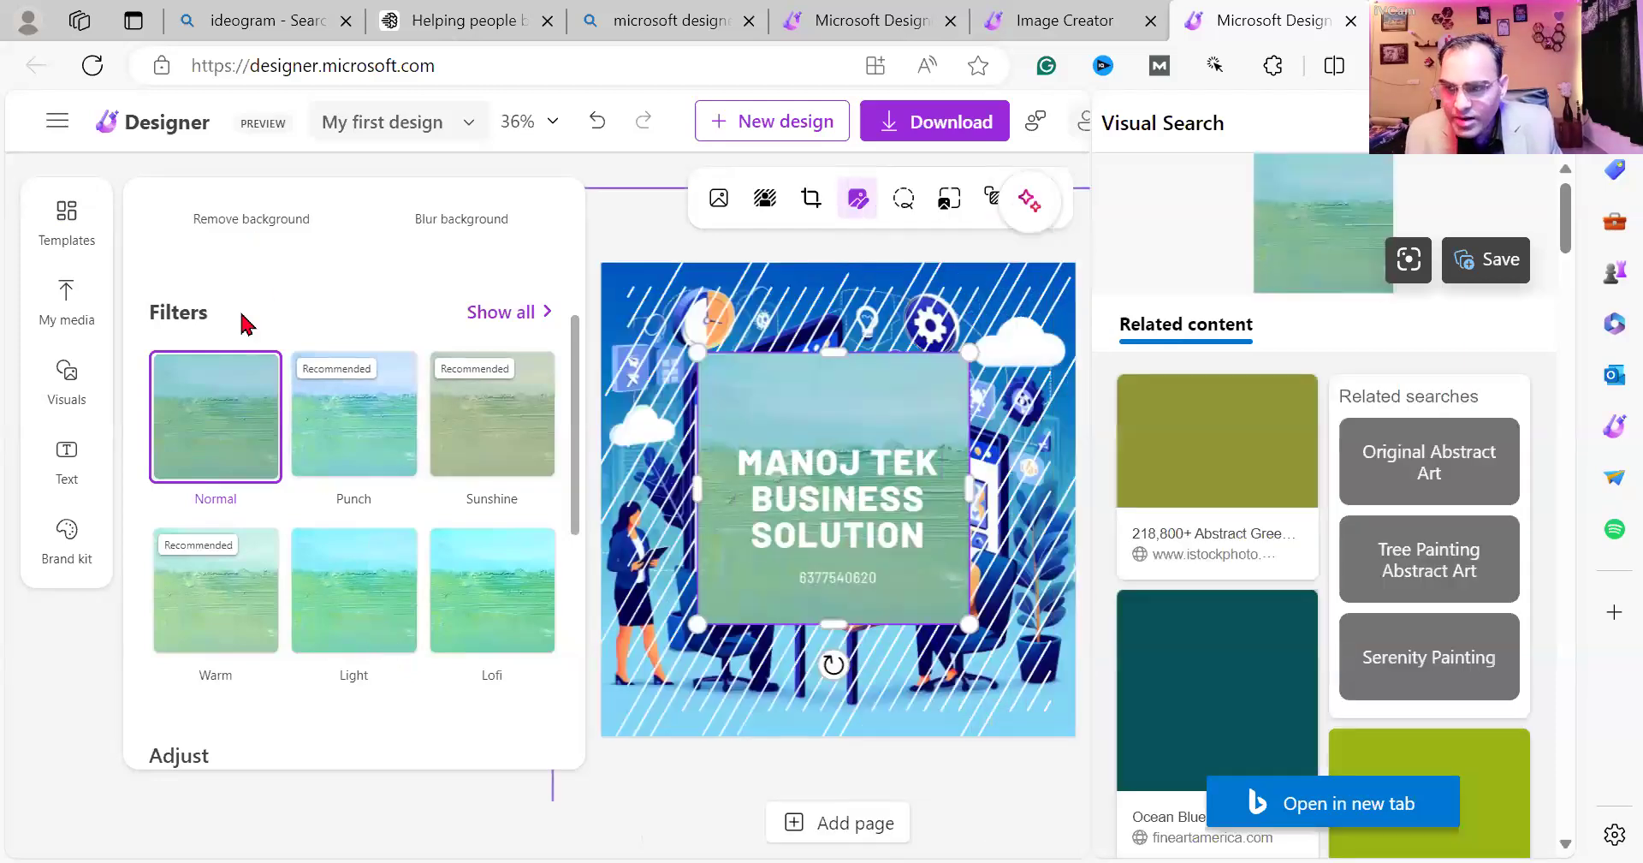
{"action": "left_click", "coordinate": [79, 237]}
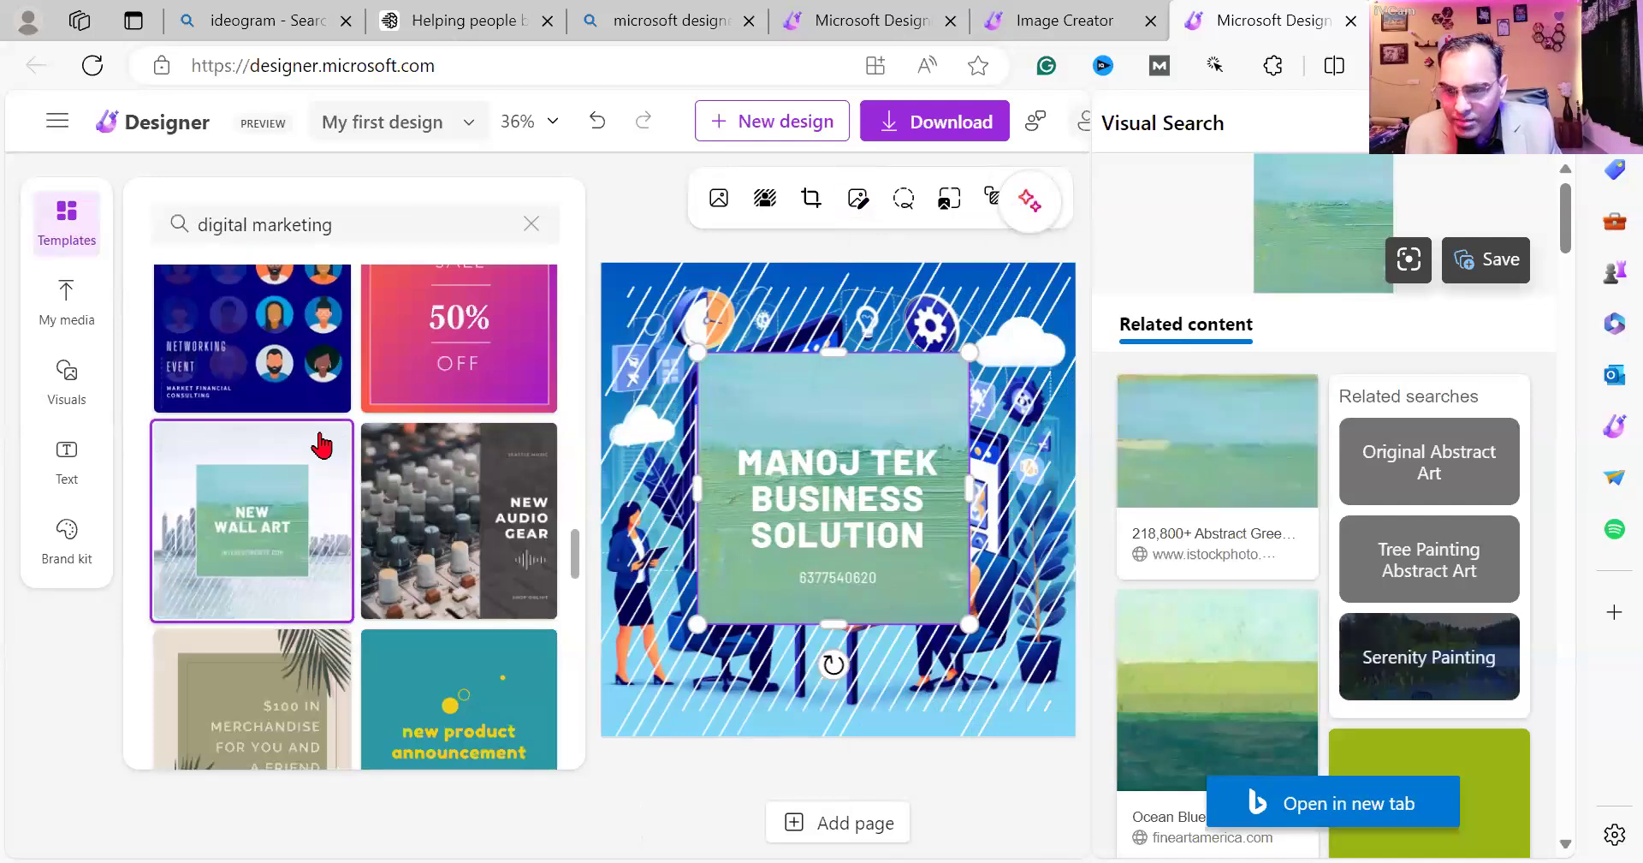
{"action": "scroll", "coordinate": [321, 445], "scroll_direction": "down", "scroll_amount": 7}
{"action": "scroll", "coordinate": [321, 445], "scroll_direction": "down", "scroll_amount": 9}
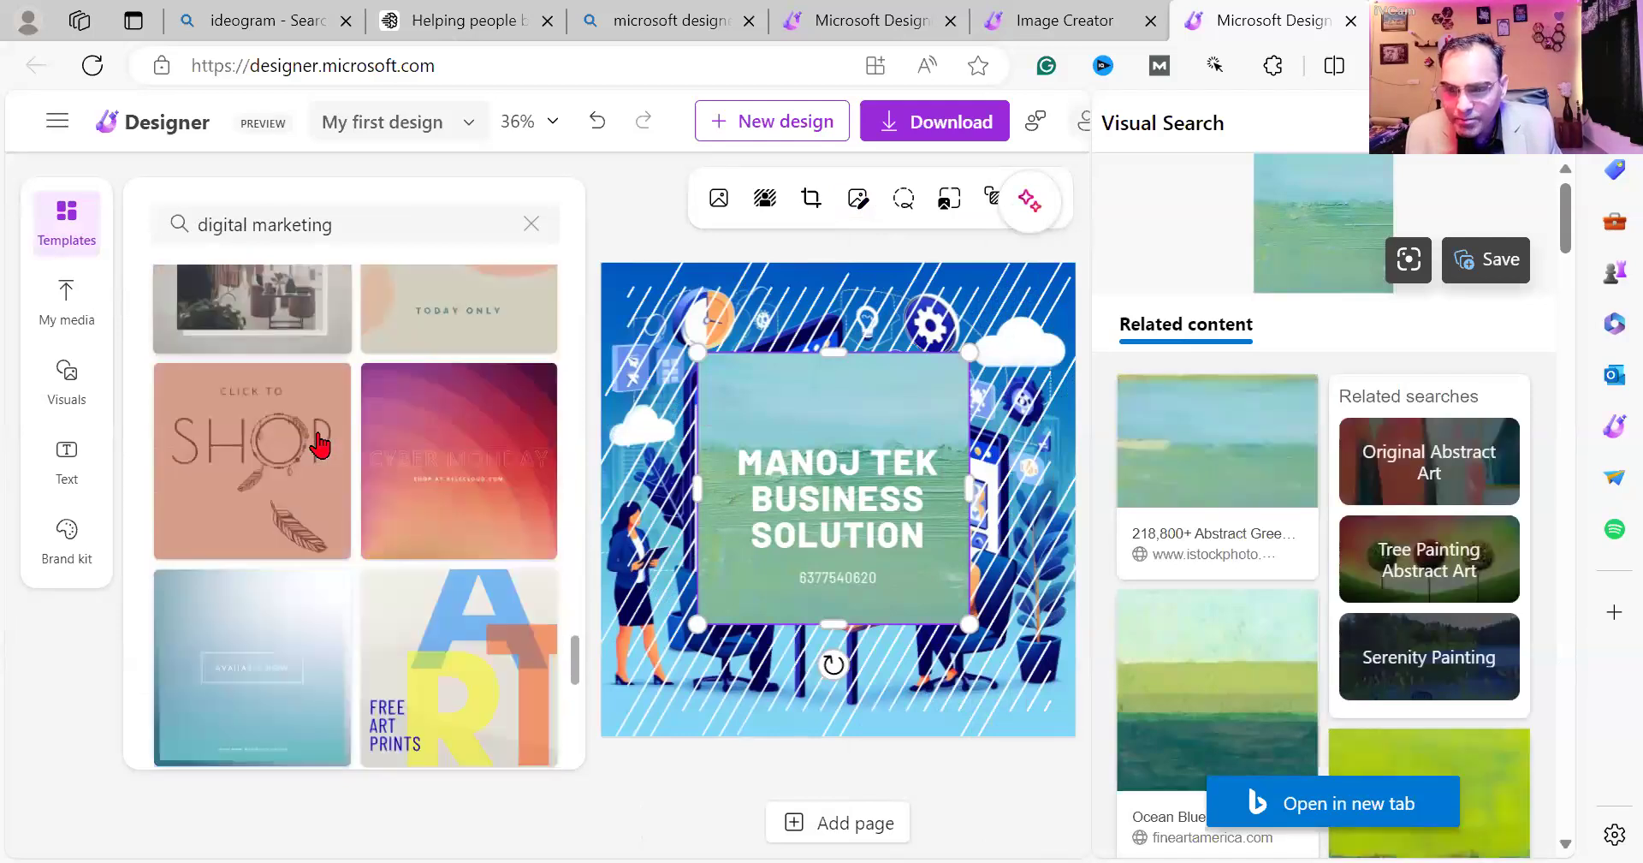
{"action": "scroll", "coordinate": [320, 444], "scroll_direction": "down", "scroll_amount": 3}
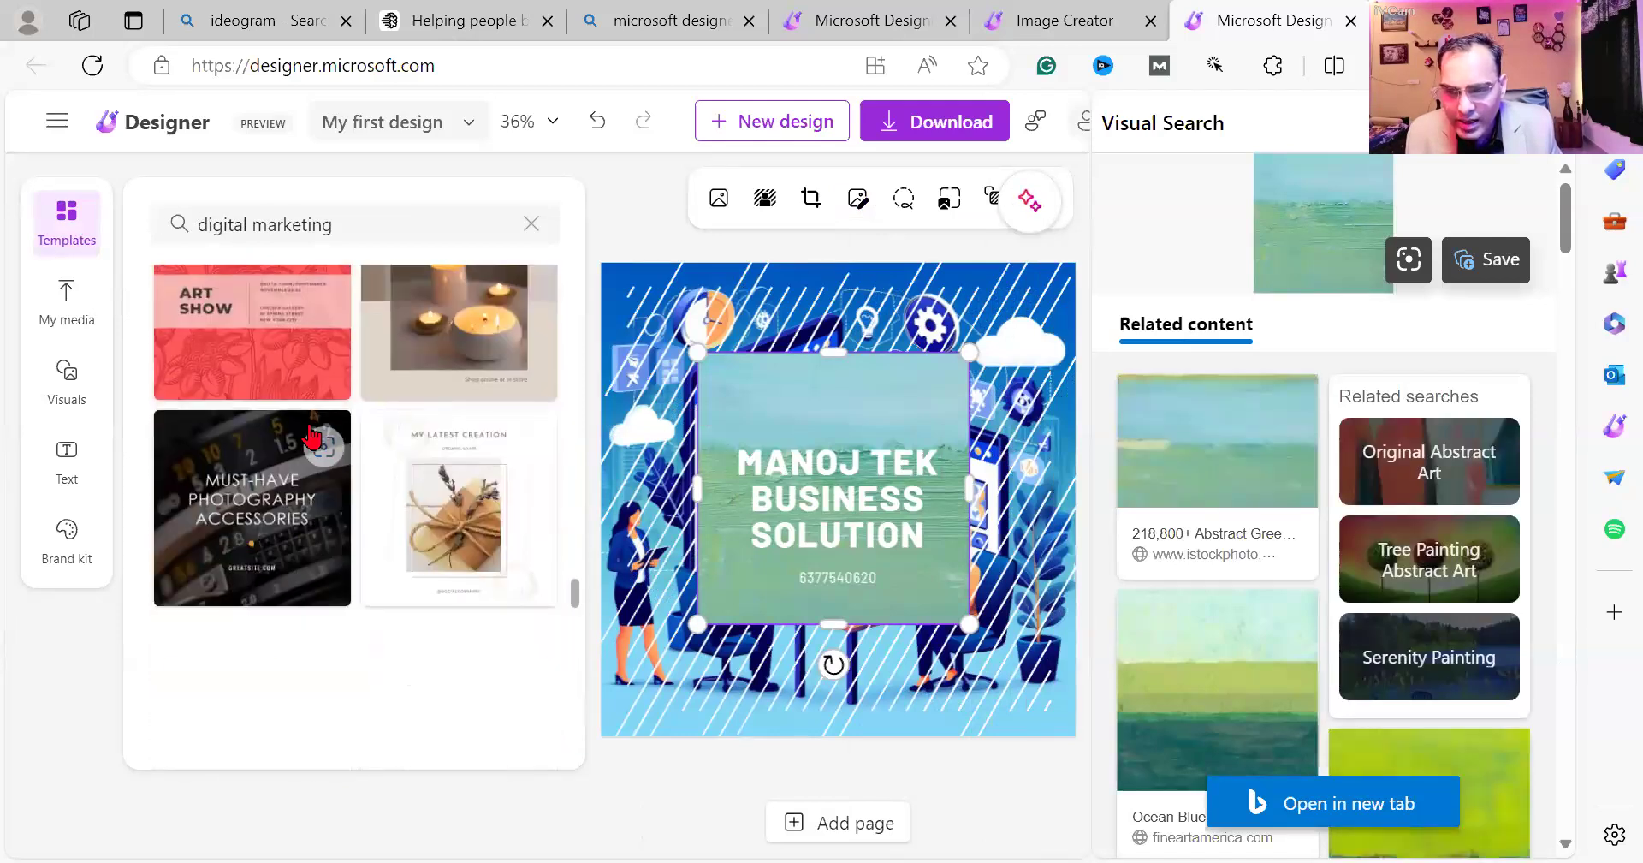
{"action": "scroll", "coordinate": [265, 394], "scroll_direction": "down", "scroll_amount": 3}
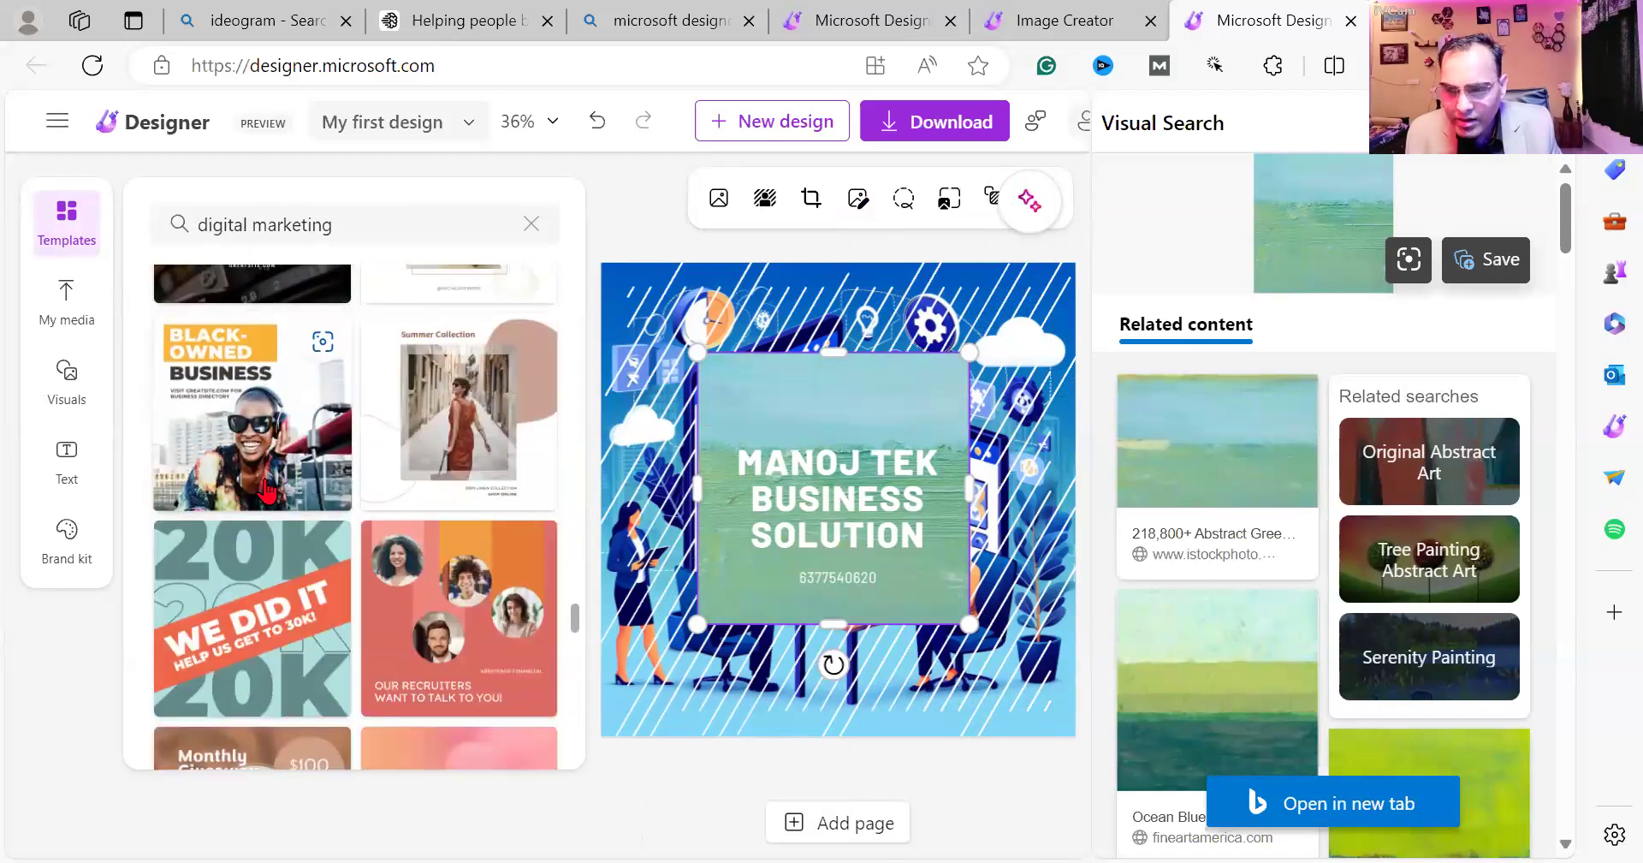
{"action": "scroll", "coordinate": [267, 489], "scroll_direction": "down", "scroll_amount": 5}
{"action": "scroll", "coordinate": [279, 515], "scroll_direction": "up", "scroll_amount": 1}
{"action": "scroll", "coordinate": [279, 515], "scroll_direction": "down", "scroll_amount": 5}
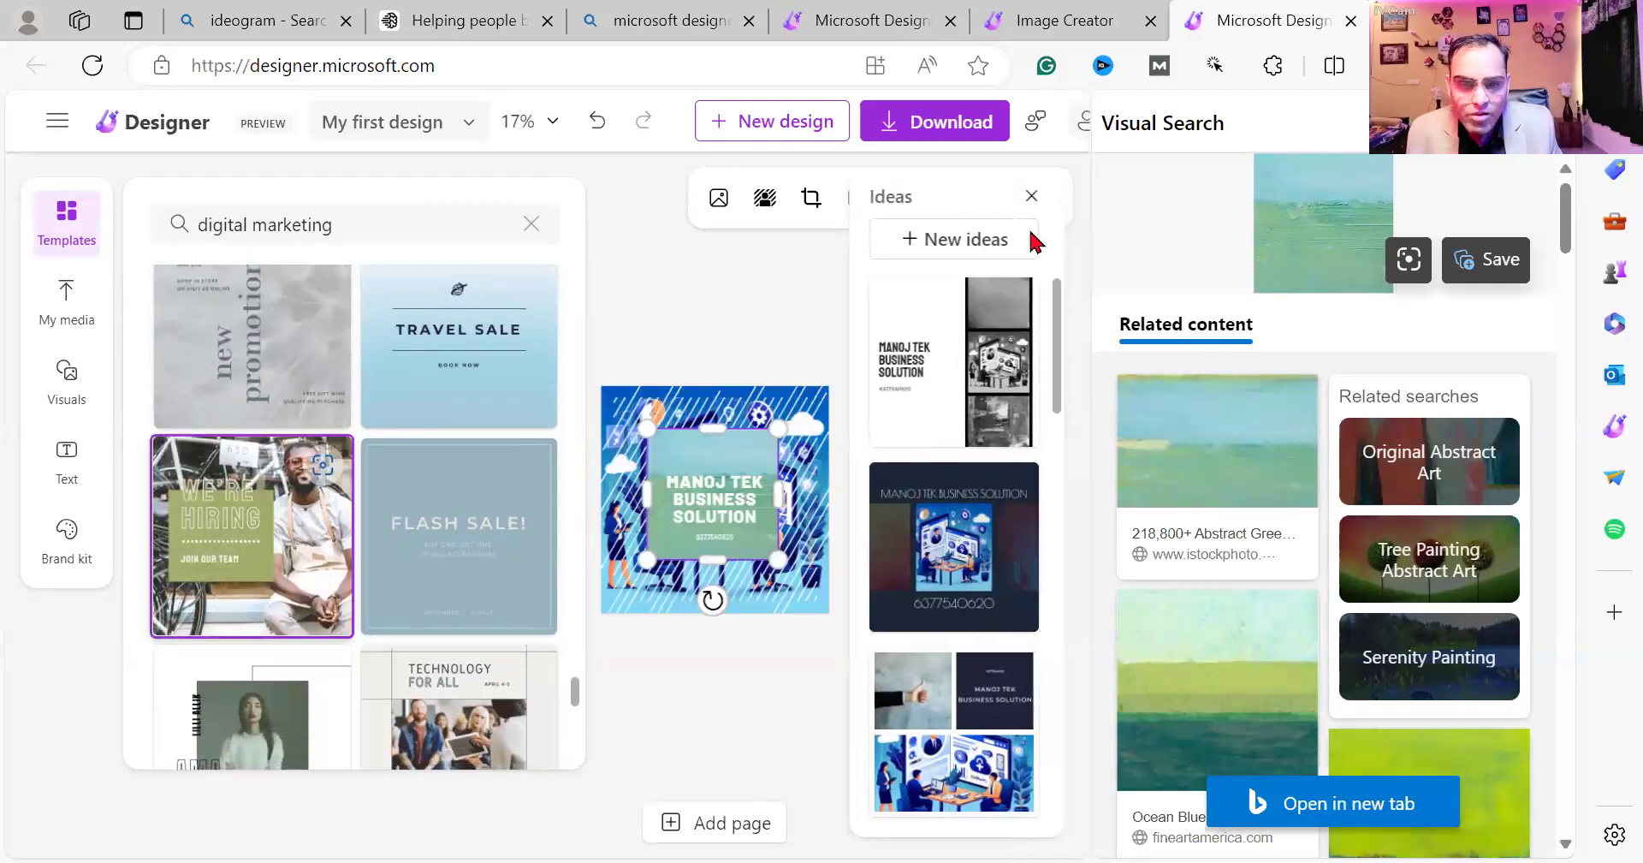
Generate fresh design ideas, then move the green text box higher, enlarge it and narrow it.
{"action": "left_click", "coordinate": [1030, 232]}
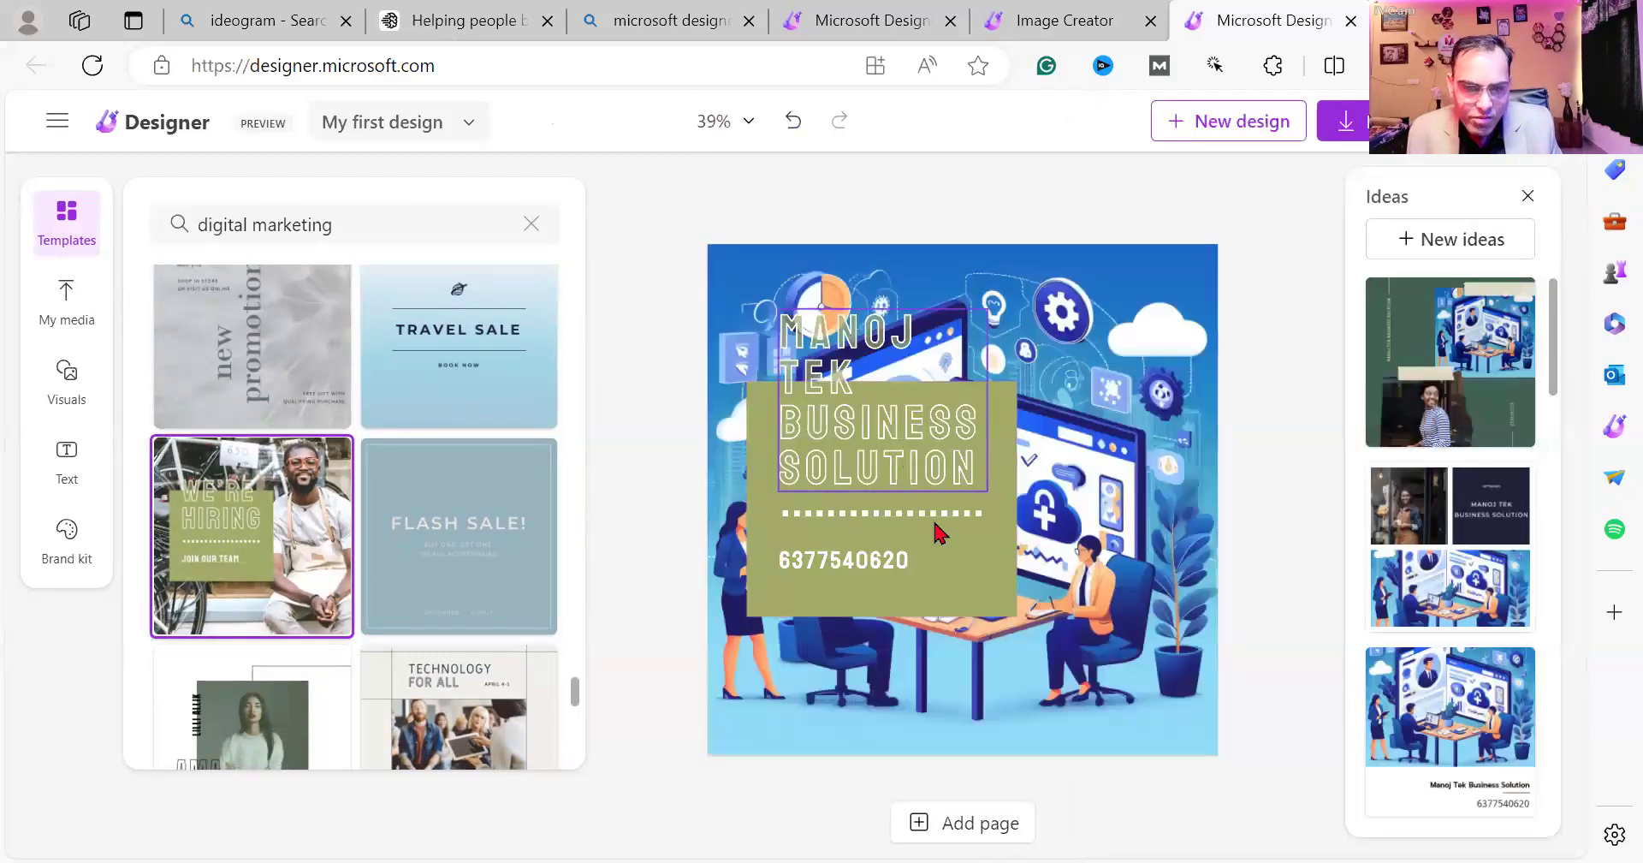
{"action": "left_click_drag", "start_coordinate": [964, 528], "coordinate": [962, 441]}
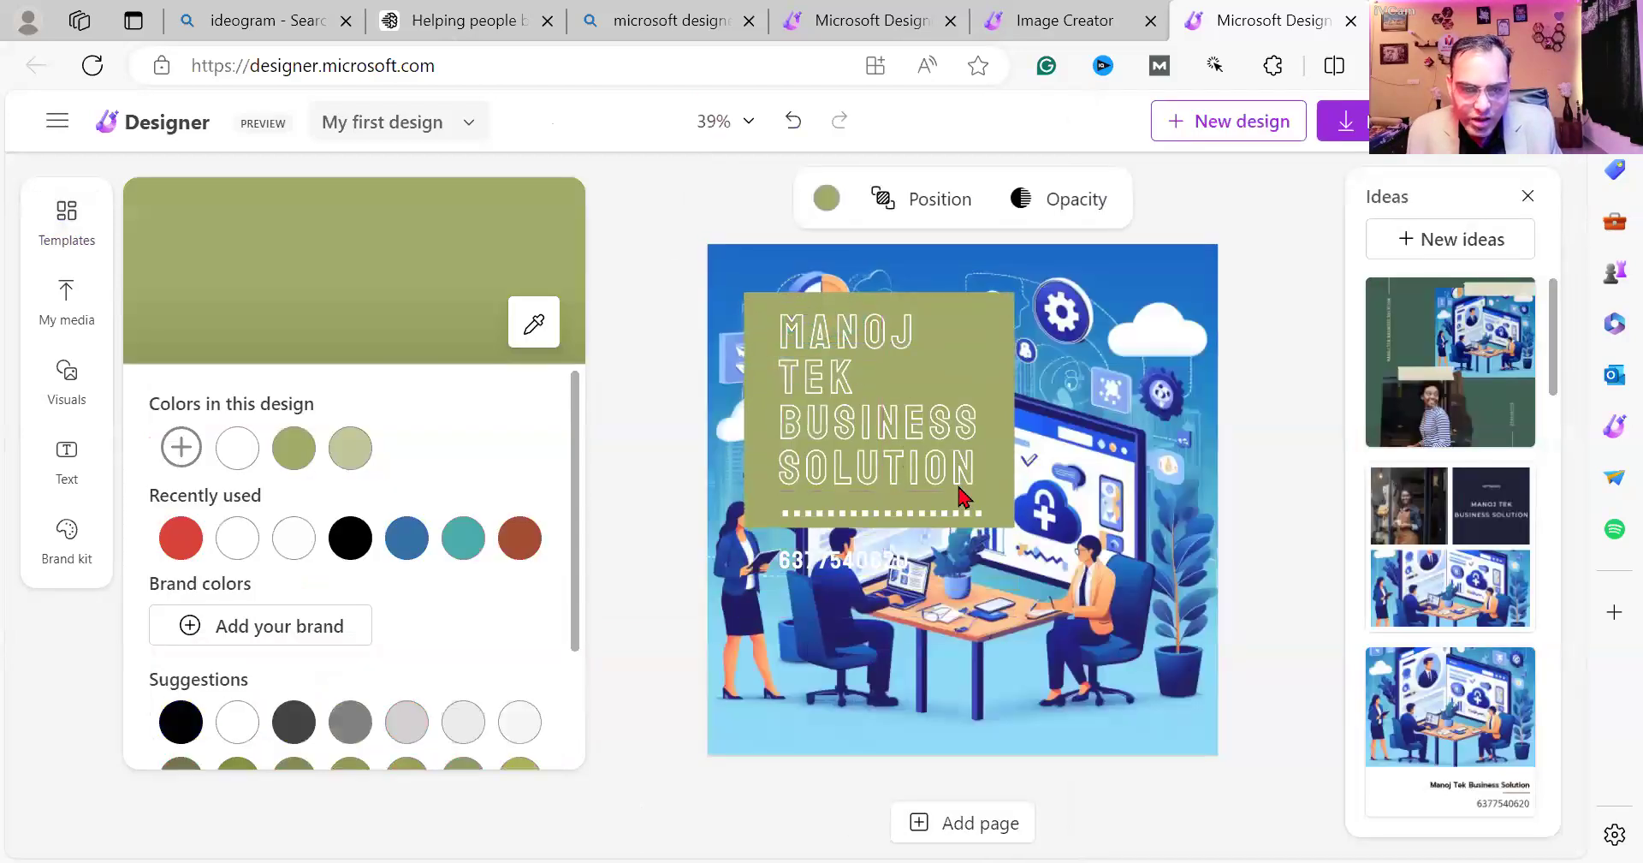
{"action": "left_click_drag", "start_coordinate": [1013, 535], "coordinate": [1072, 579]}
{"action": "left_click_drag", "start_coordinate": [1068, 435], "coordinate": [995, 437]}
{"action": "left_click", "coordinate": [1100, 443]}
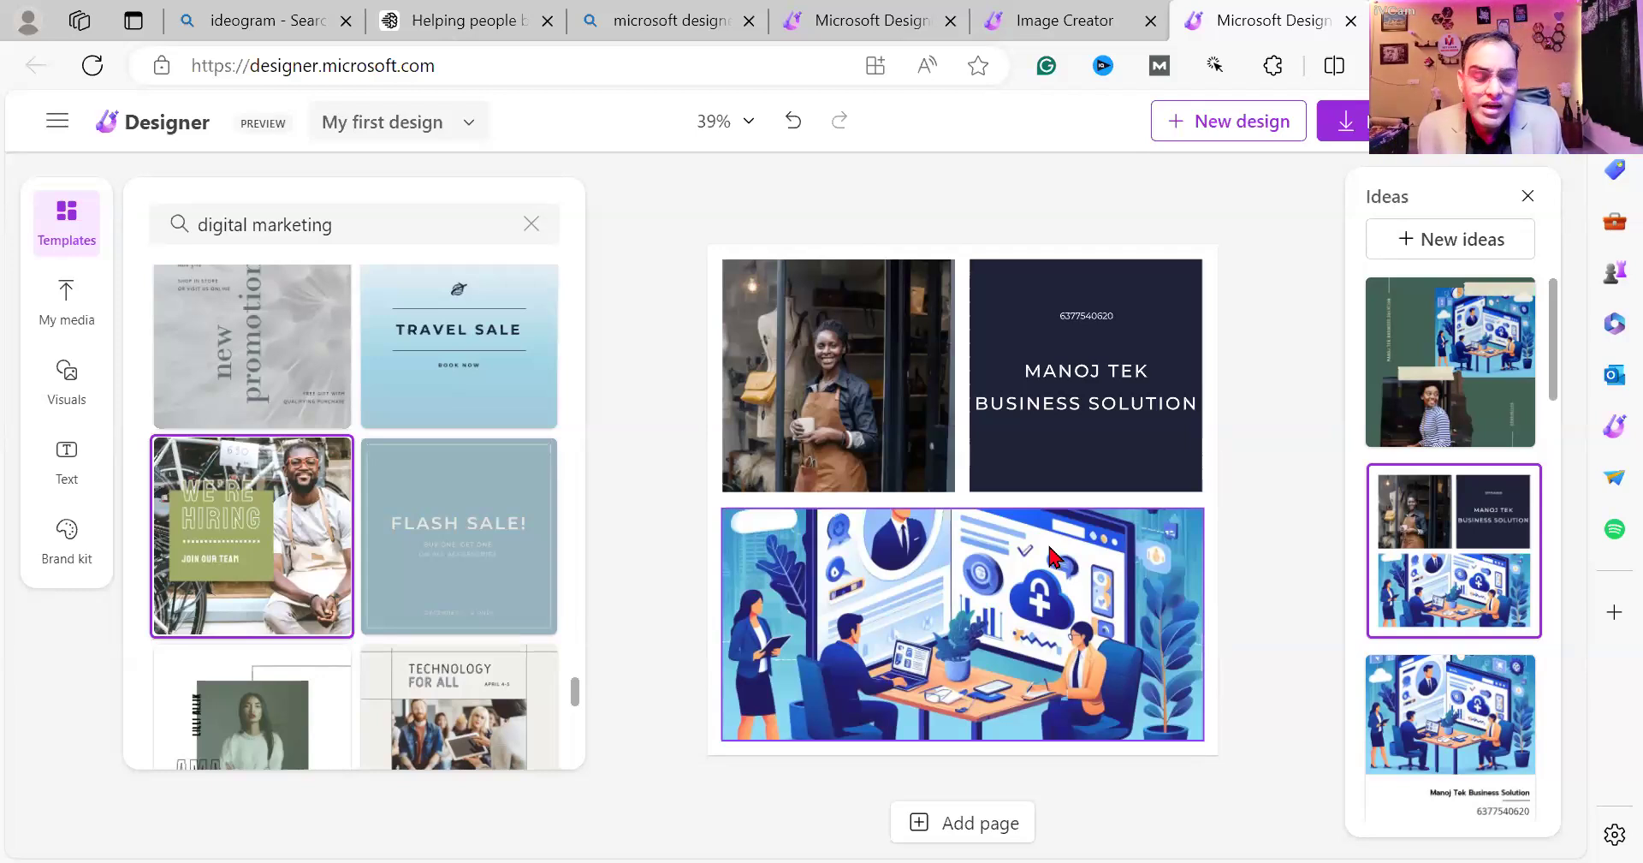
{"action": "left_click", "coordinate": [1345, 120]}
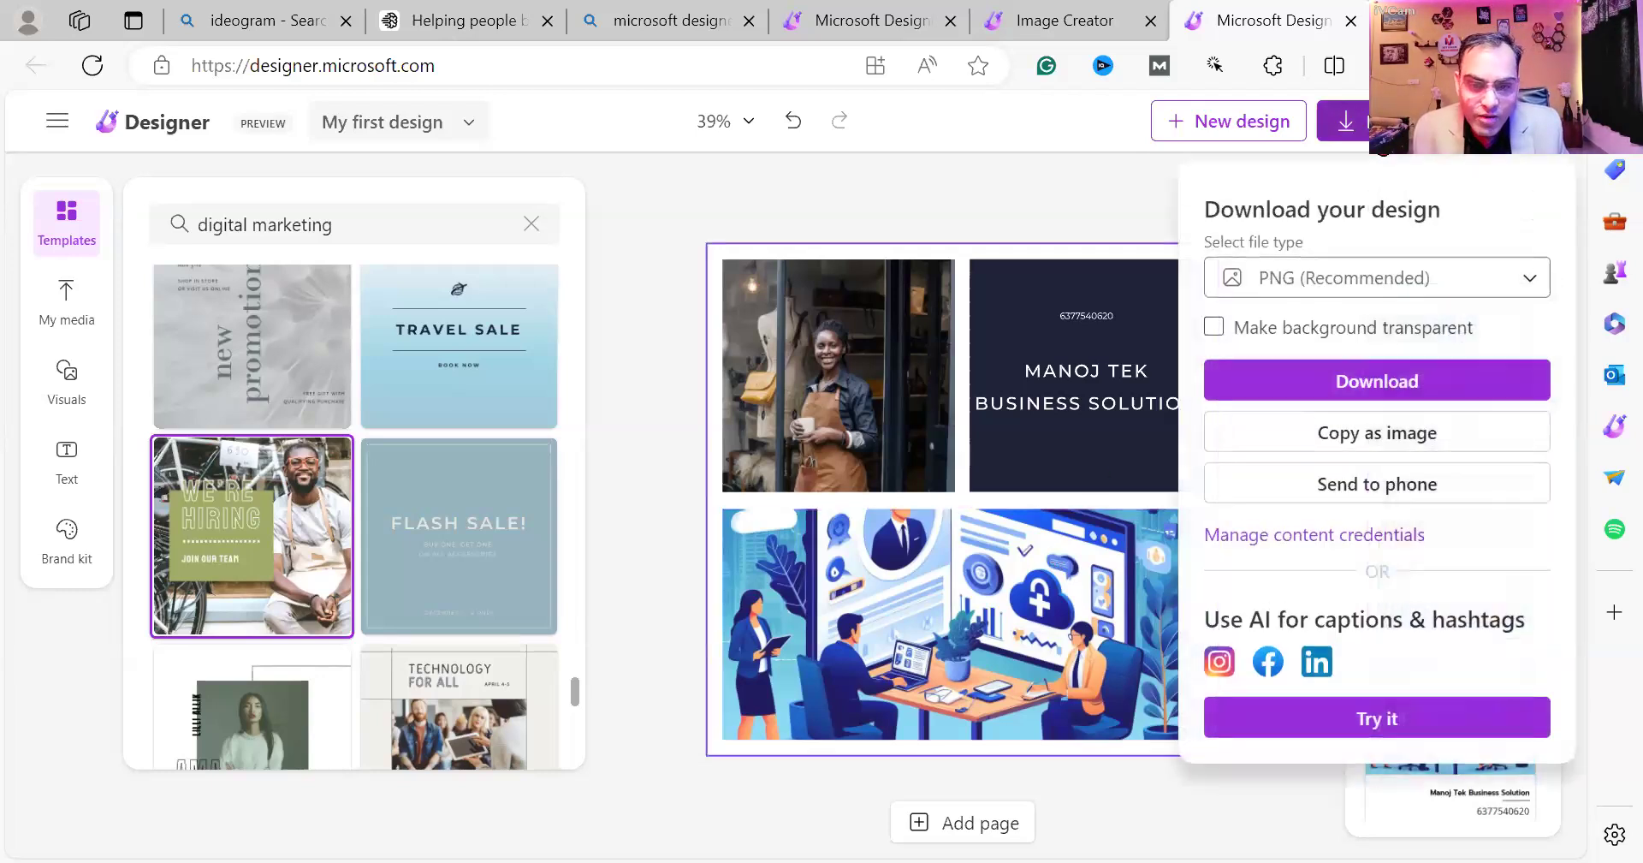
{"action": "left_click", "coordinate": [1284, 717]}
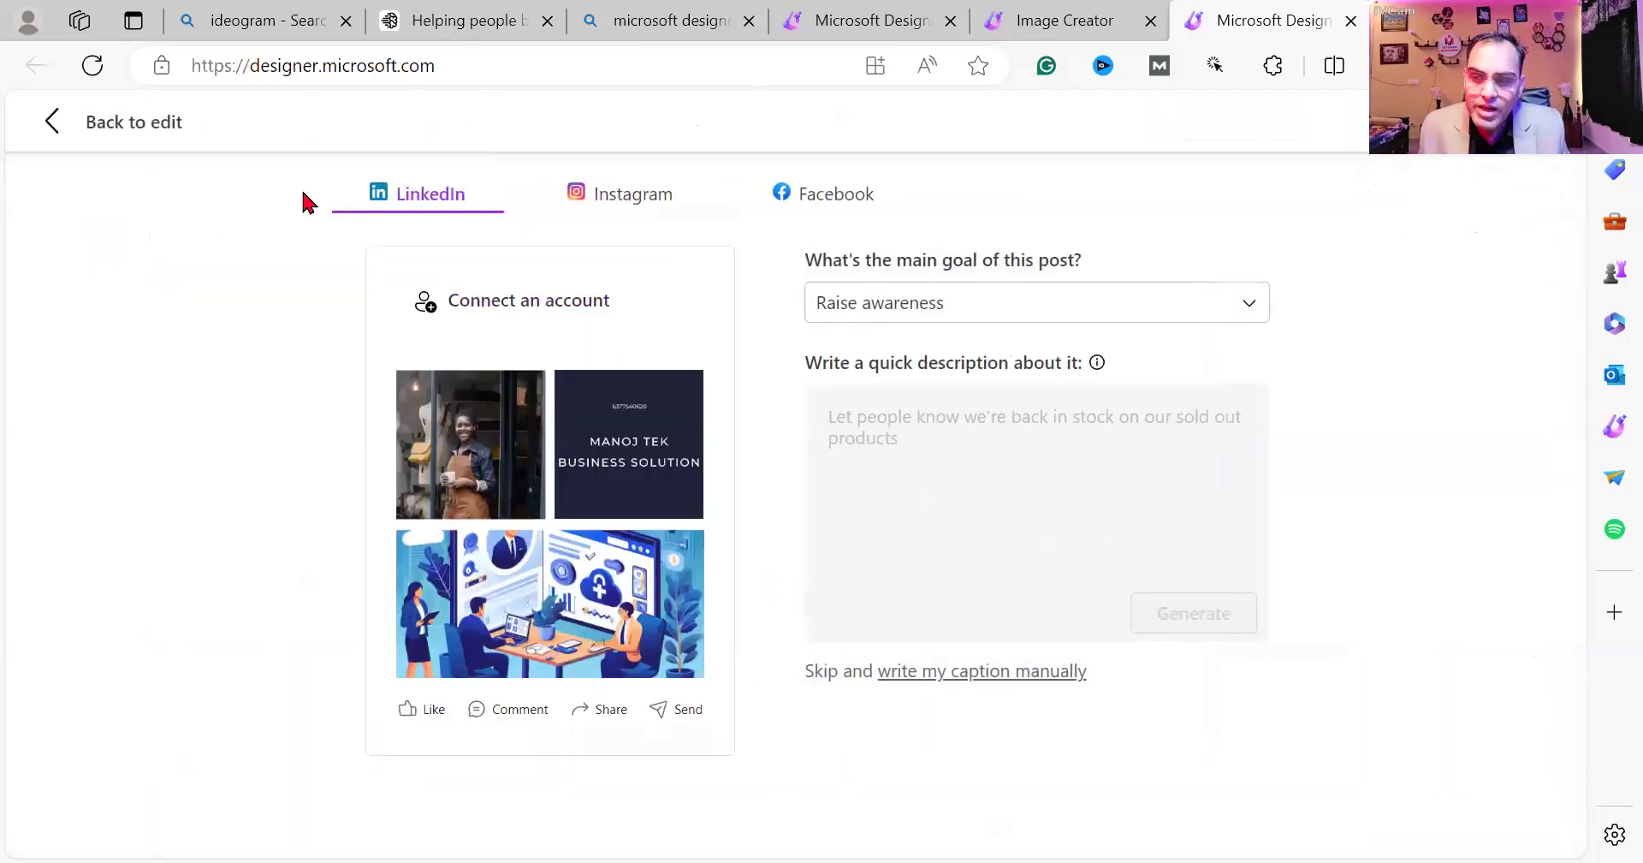
{"action": "left_click", "coordinate": [38, 120]}
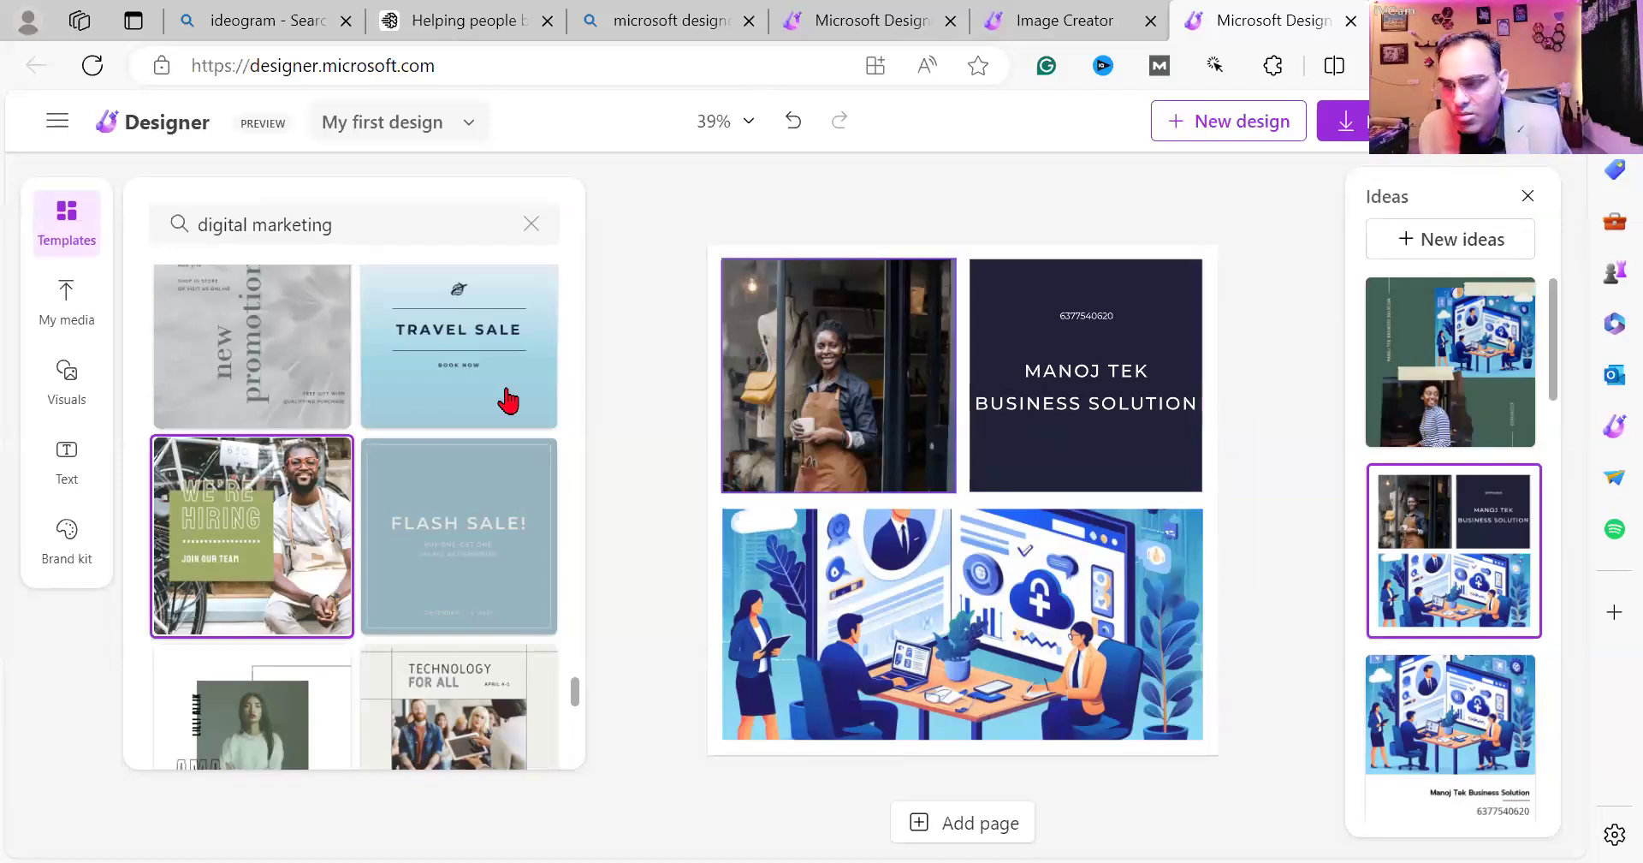
Apply the Playfair Display brand style to restyle the collage in orange and yellow.
{"action": "left_click", "coordinate": [81, 558]}
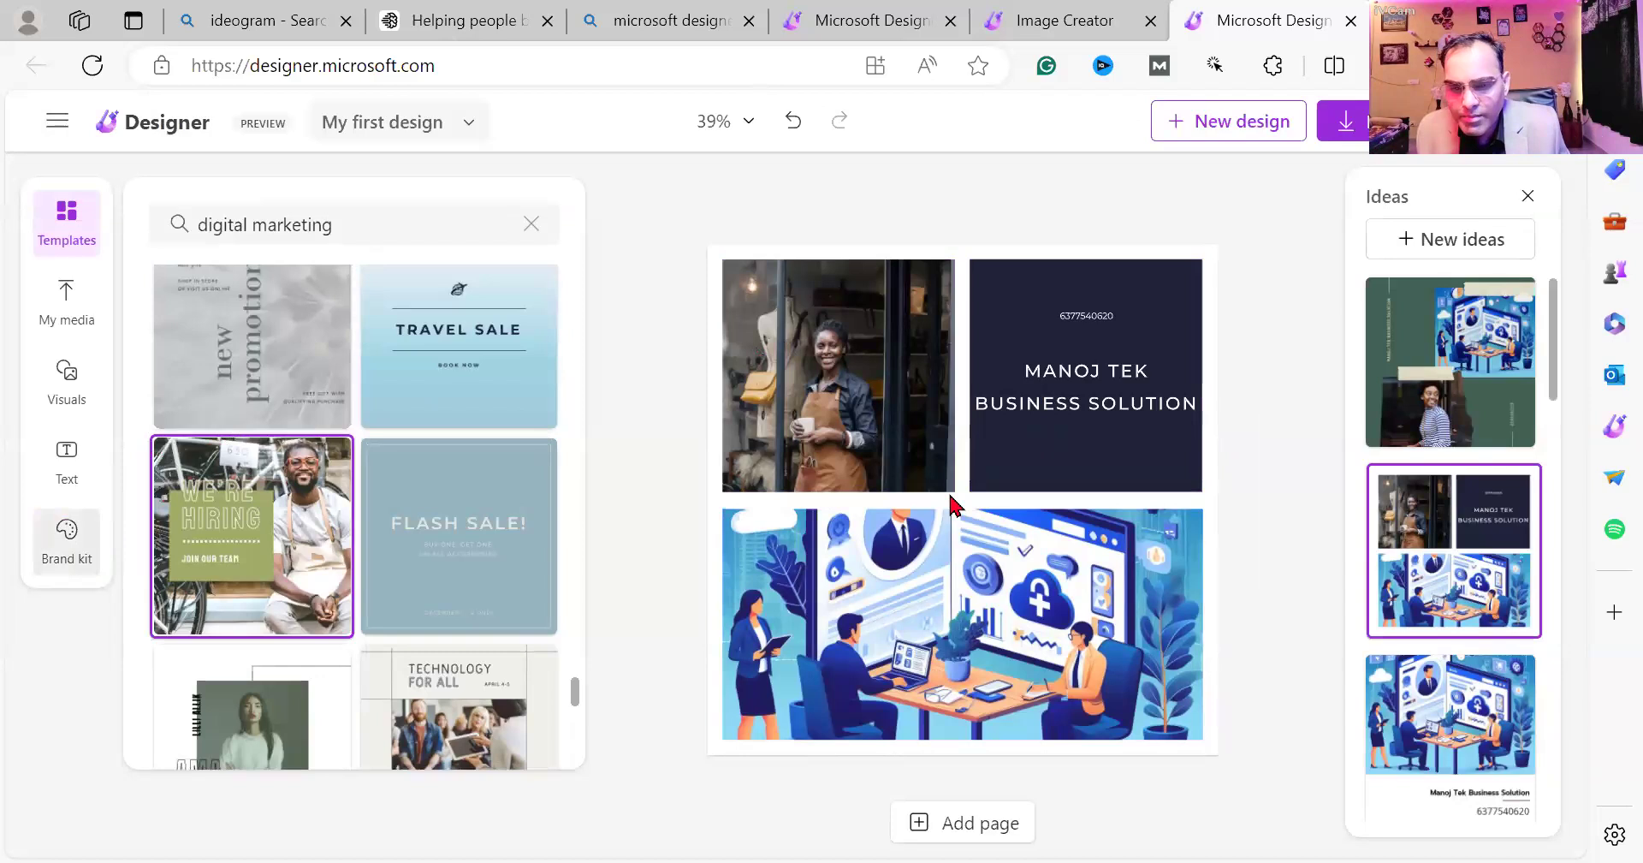
{"action": "scroll", "coordinate": [419, 674], "scroll_direction": "down", "scroll_amount": 2}
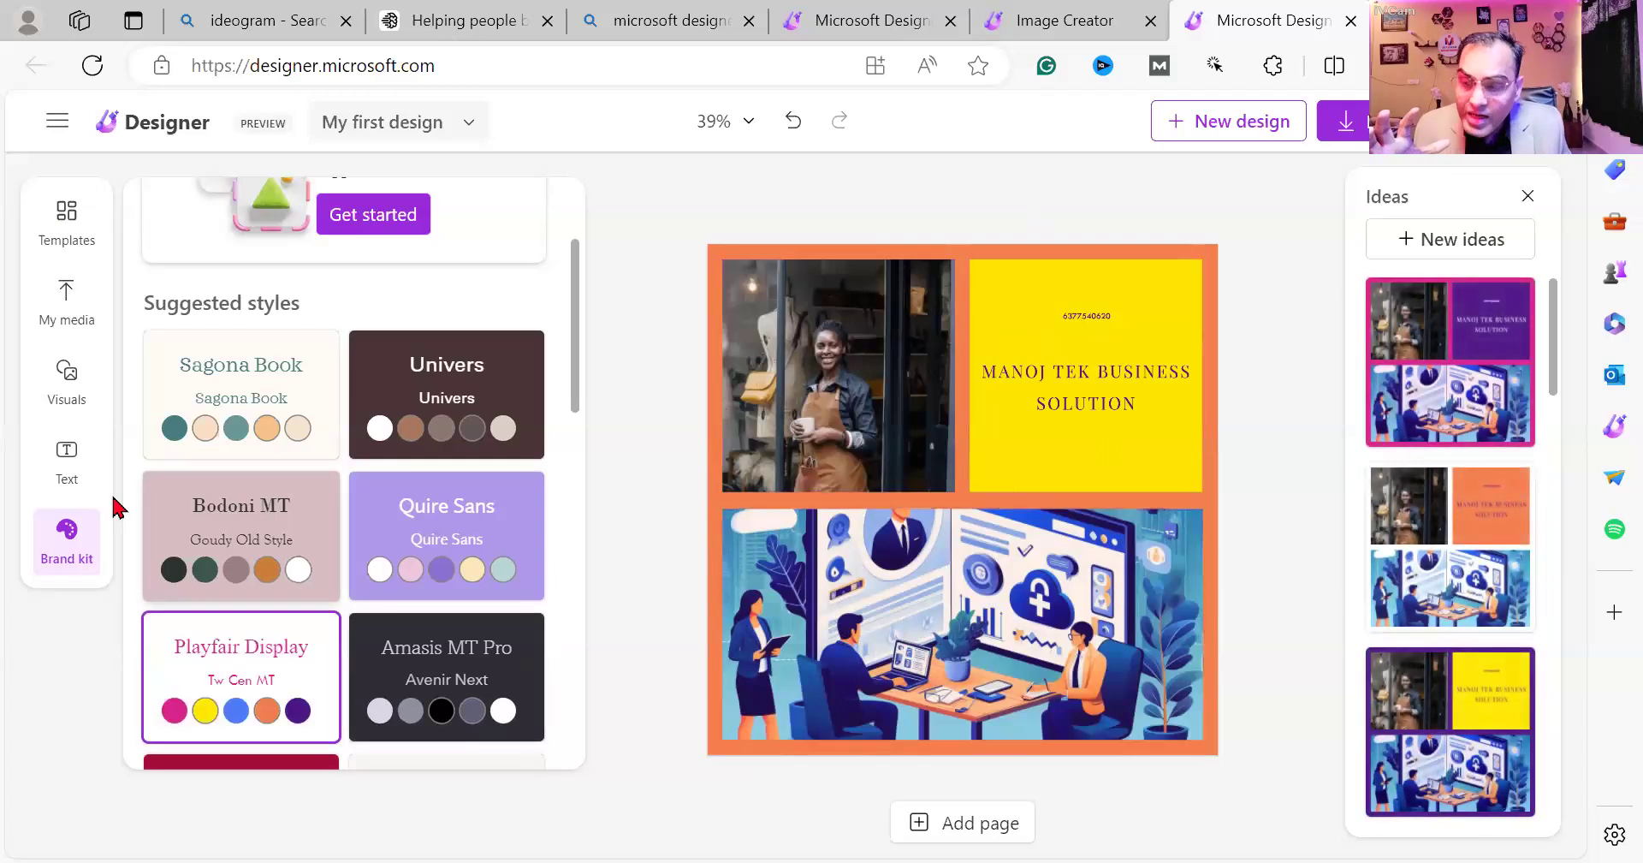
{"action": "left_click", "coordinate": [68, 469]}
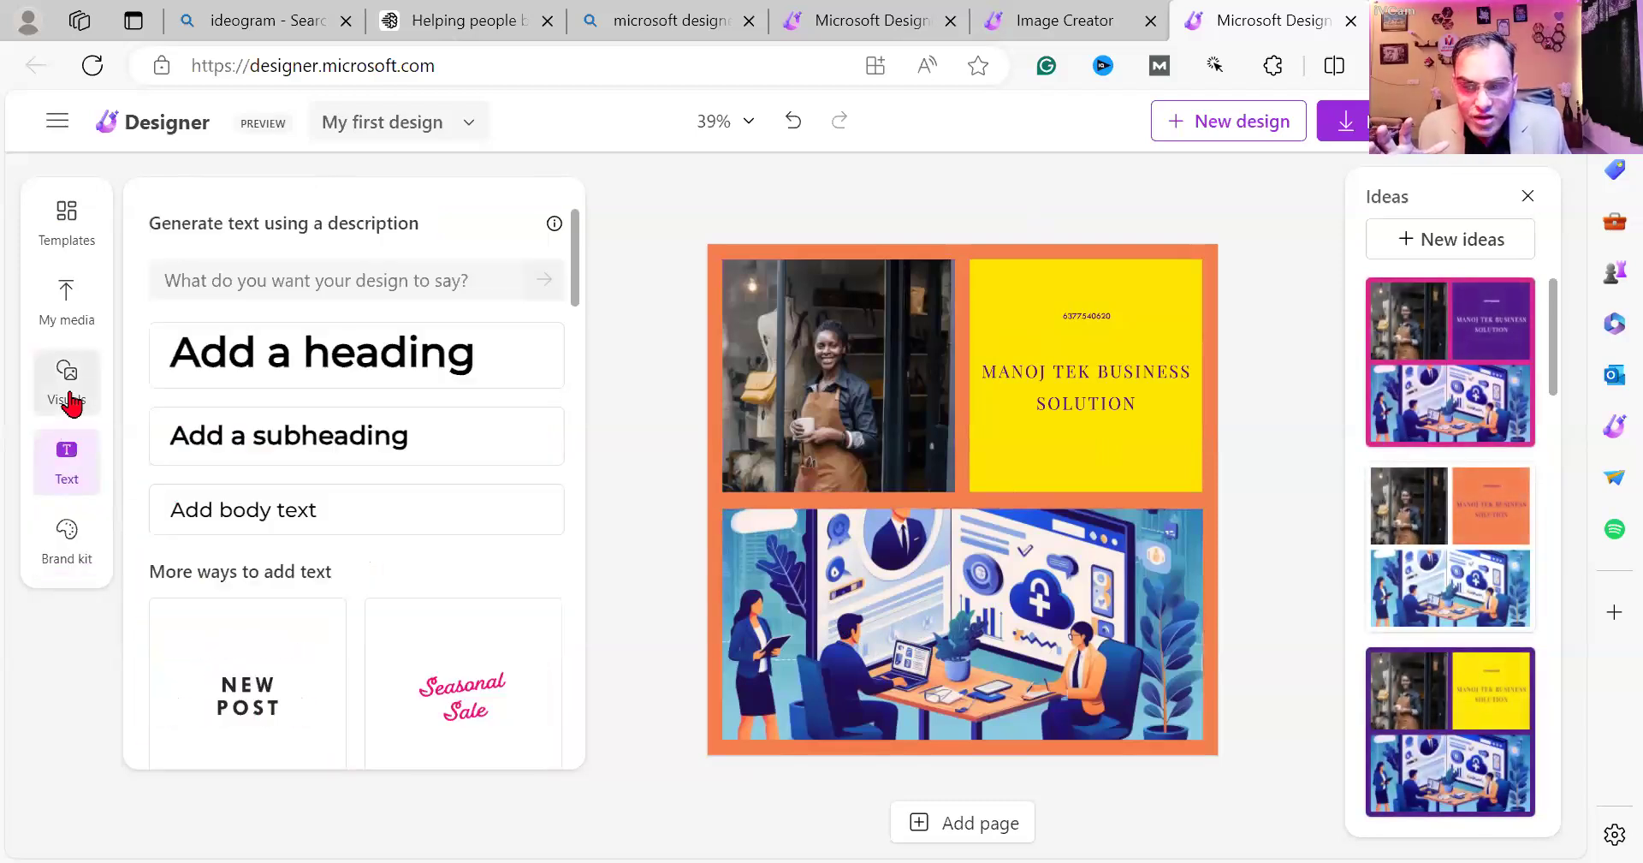
Place a red telephone graphic on the yellow panel and shrink it beside the phone number.
{"action": "left_click", "coordinate": [68, 399]}
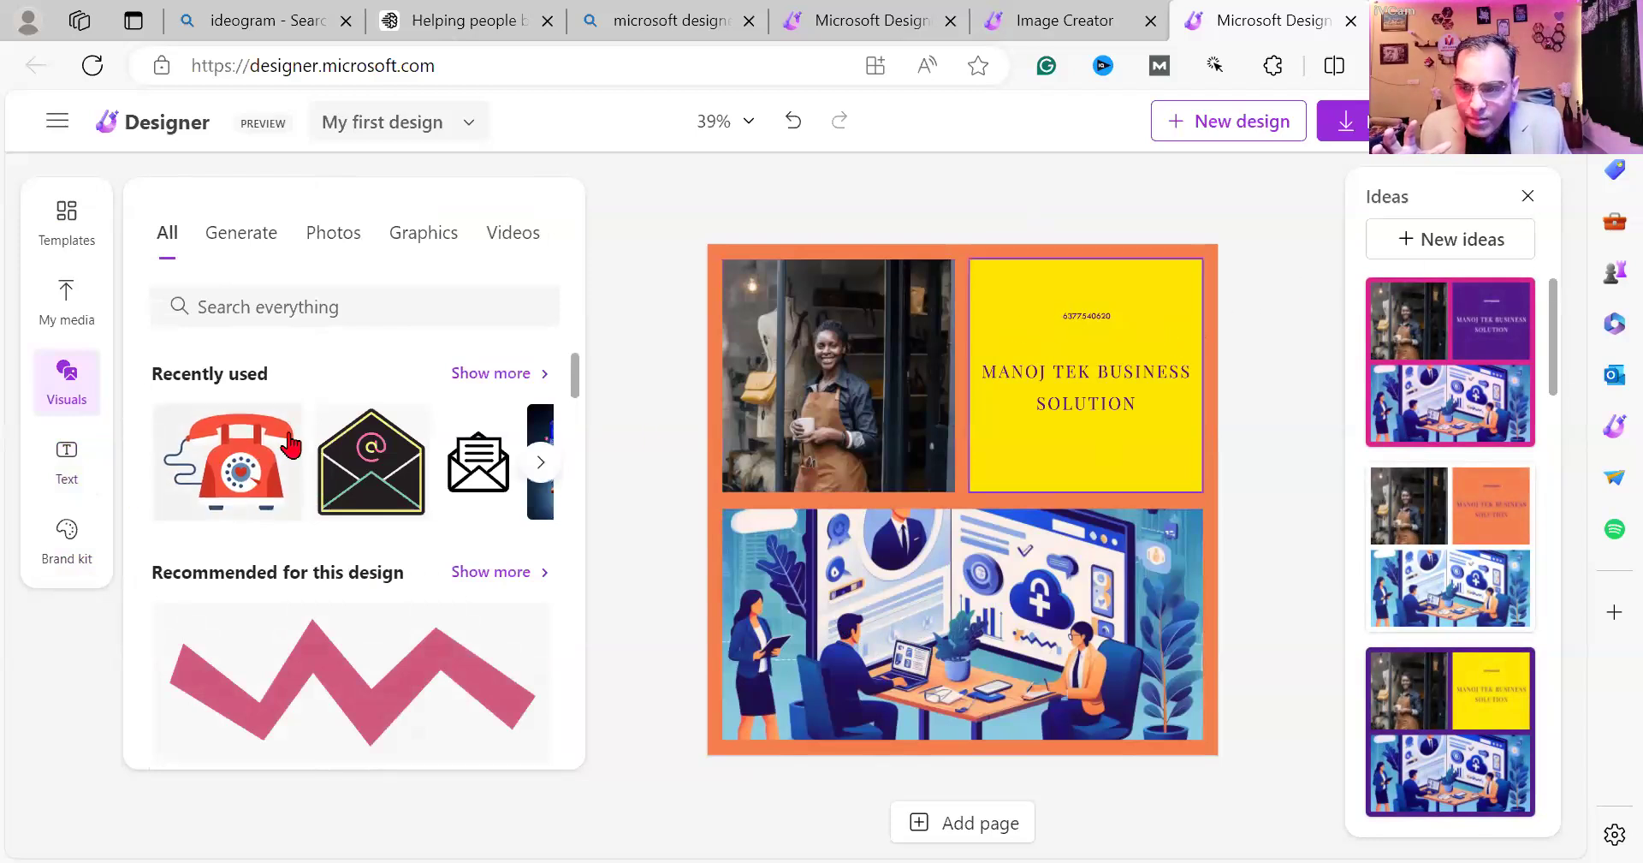
{"action": "left_click_drag", "start_coordinate": [235, 473], "coordinate": [855, 381]}
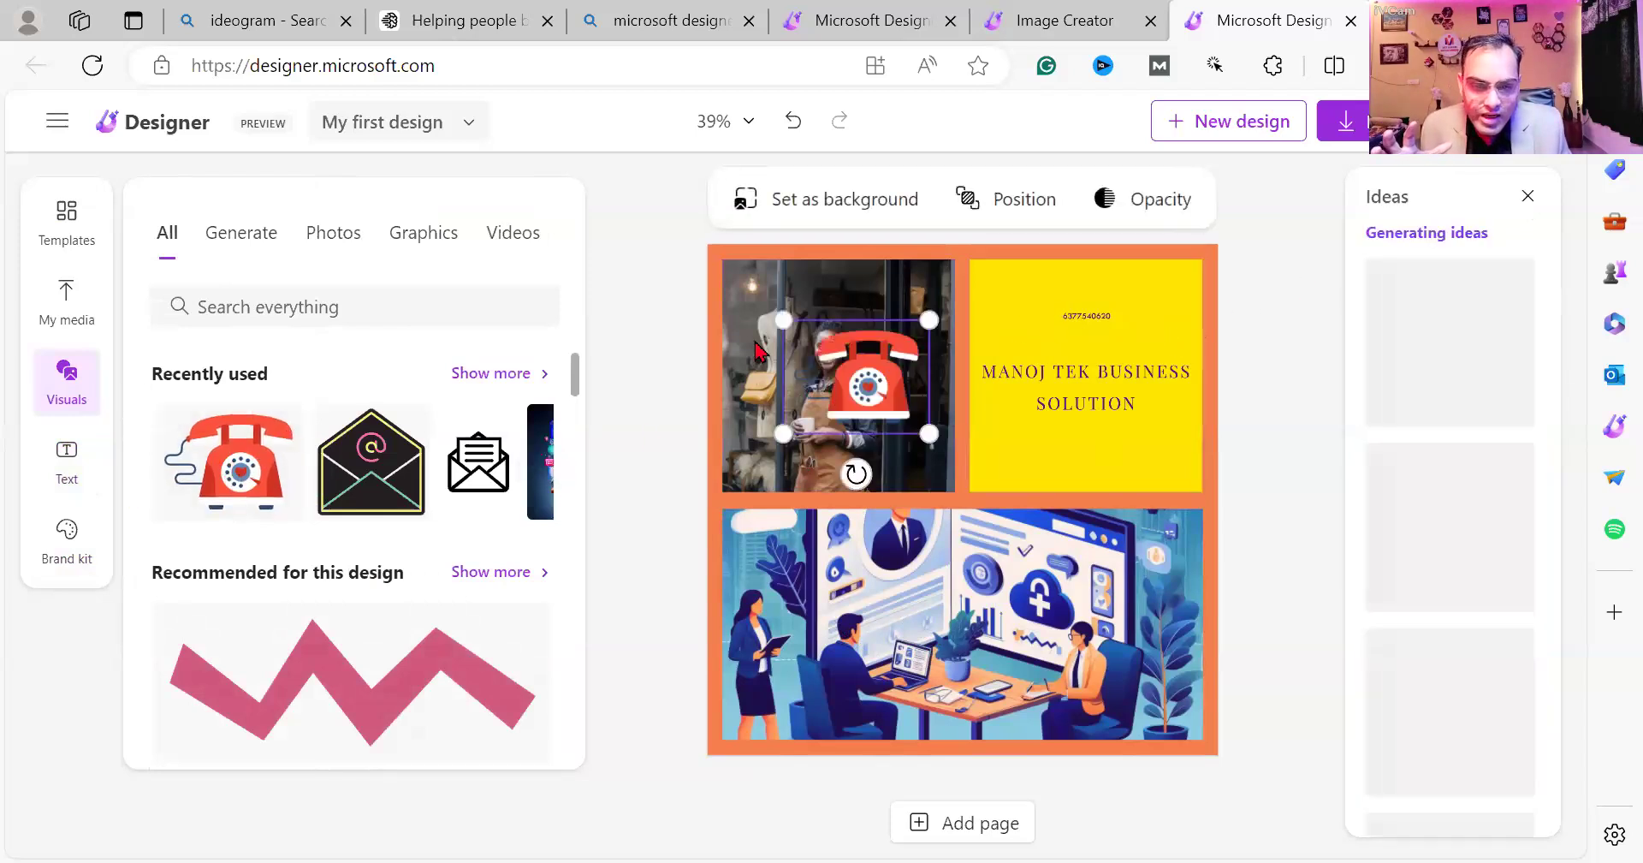
{"action": "left_click_drag", "start_coordinate": [783, 320], "coordinate": [1036, 322]}
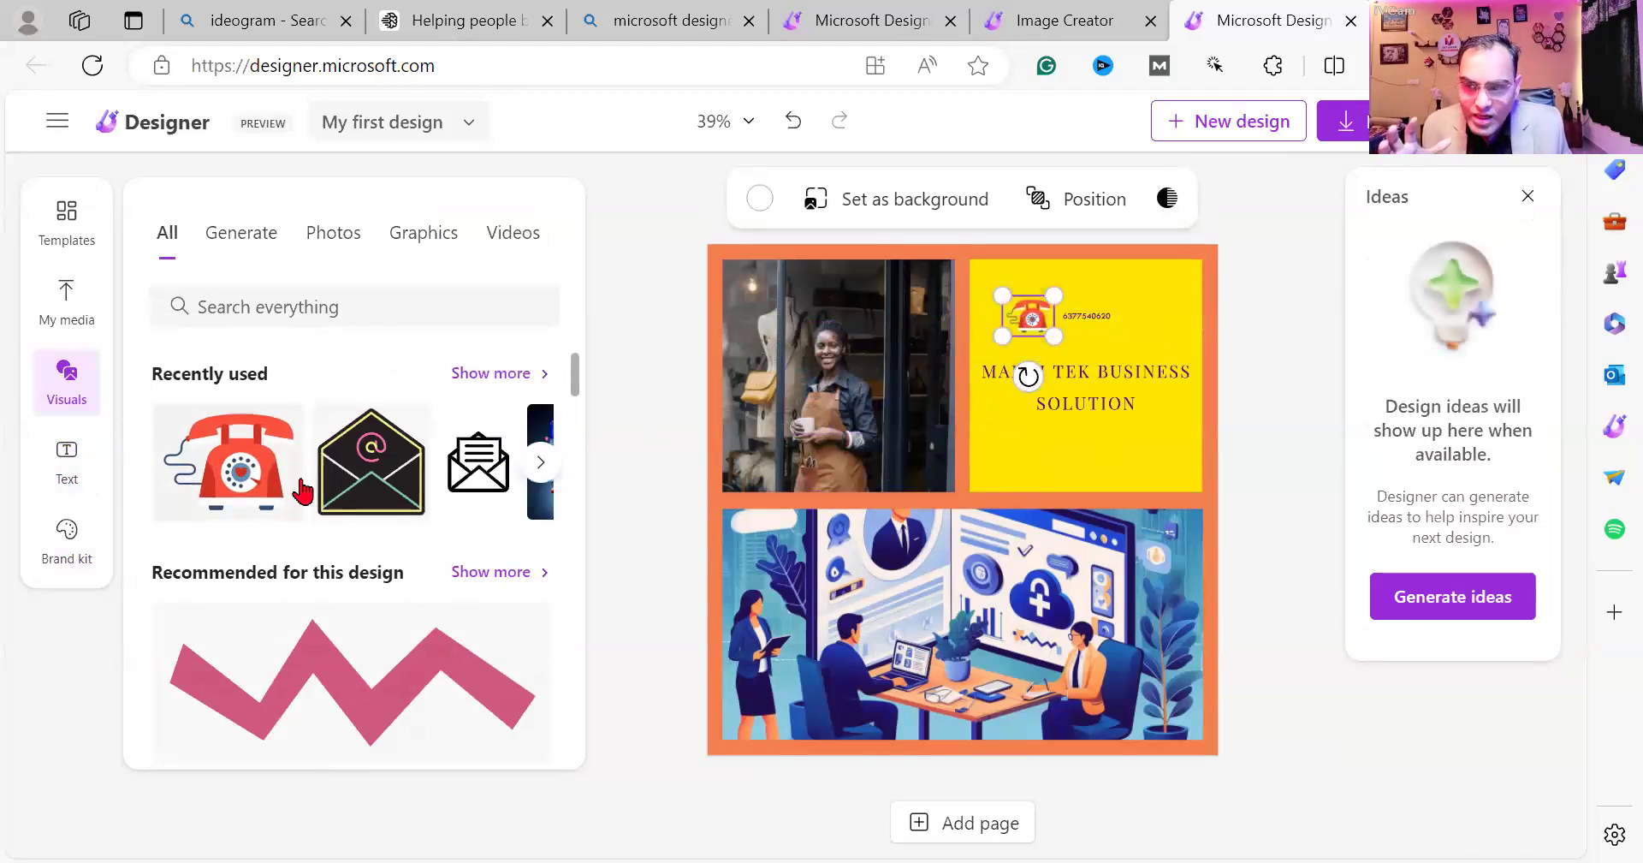
{"action": "scroll", "coordinate": [440, 501], "scroll_direction": "down", "scroll_amount": 2}
{"action": "scroll", "coordinate": [440, 501], "scroll_direction": "down", "scroll_amount": 6}
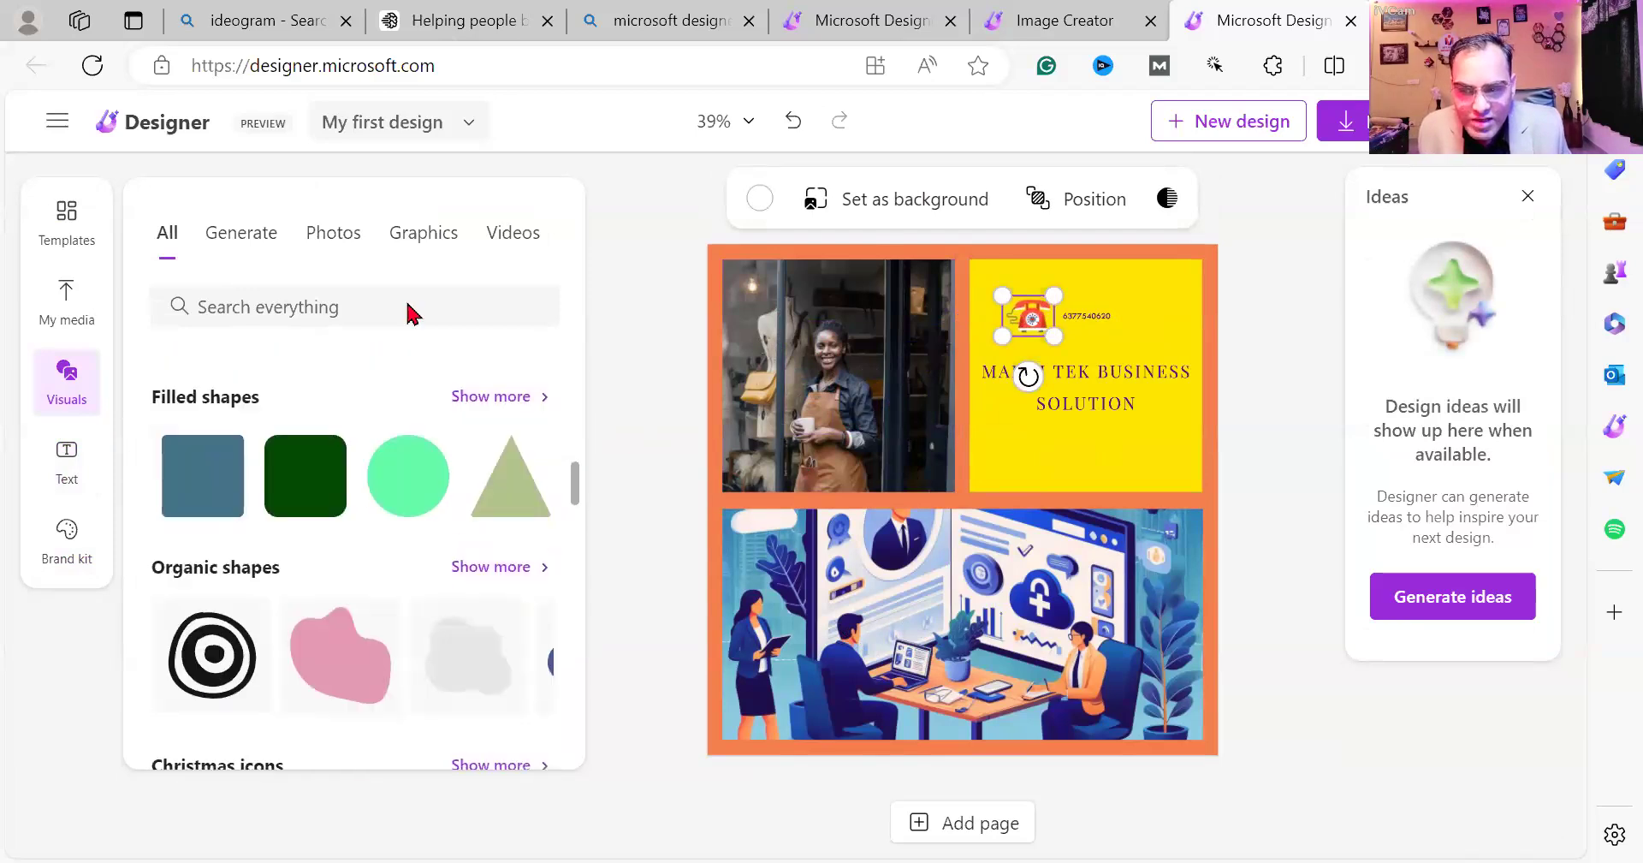
Enter 'Web icon' as the image-generation description and submit it.
{"action": "left_click", "coordinate": [265, 229]}
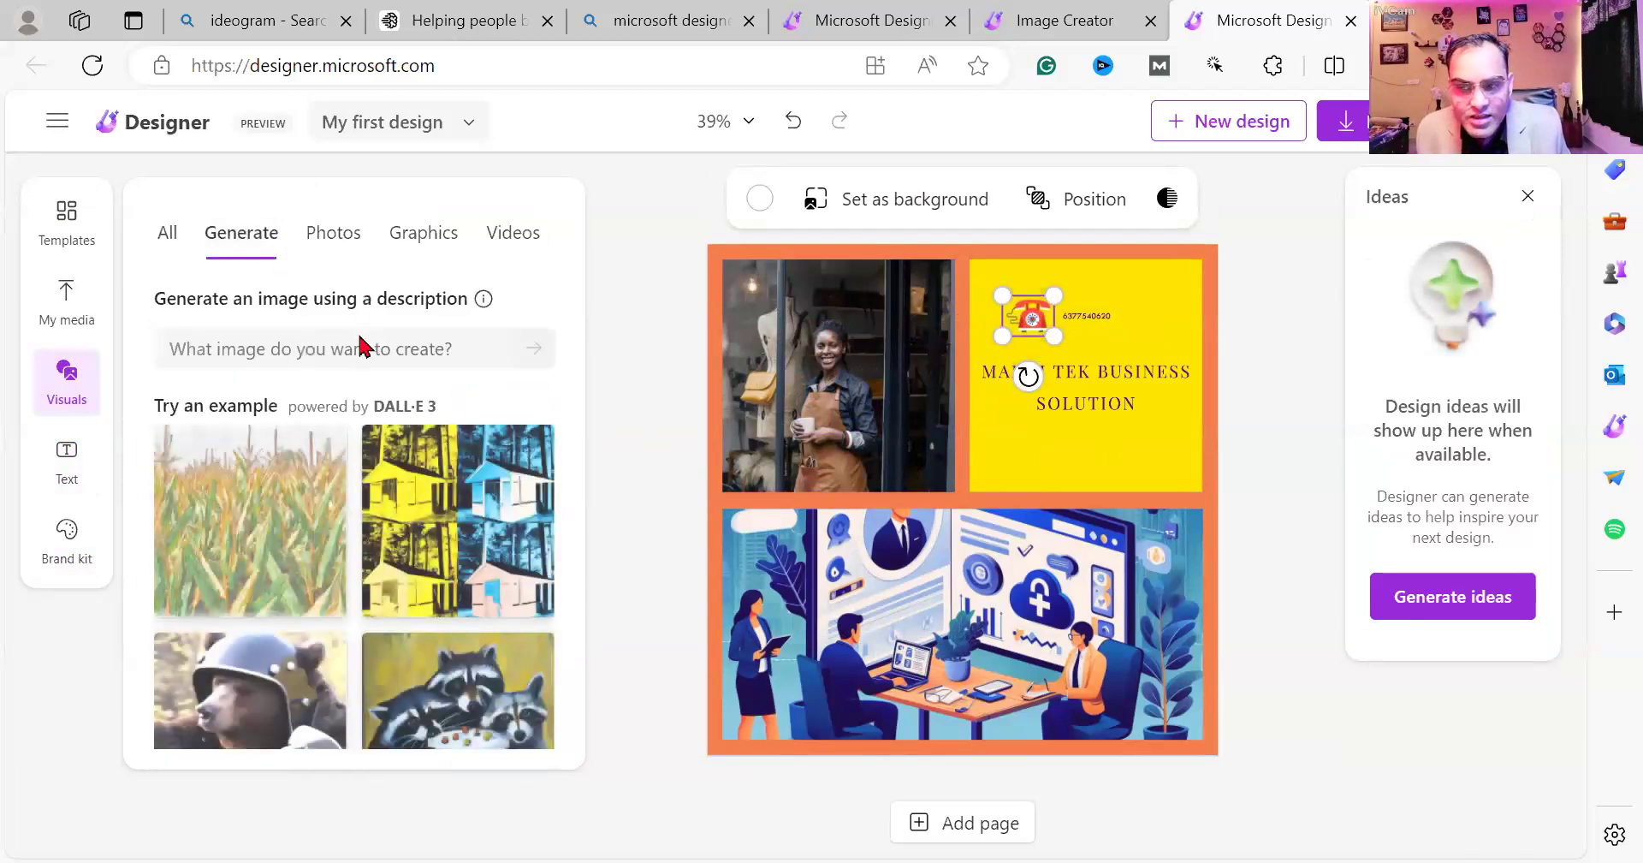
{"action": "left_click", "coordinate": [358, 348]}
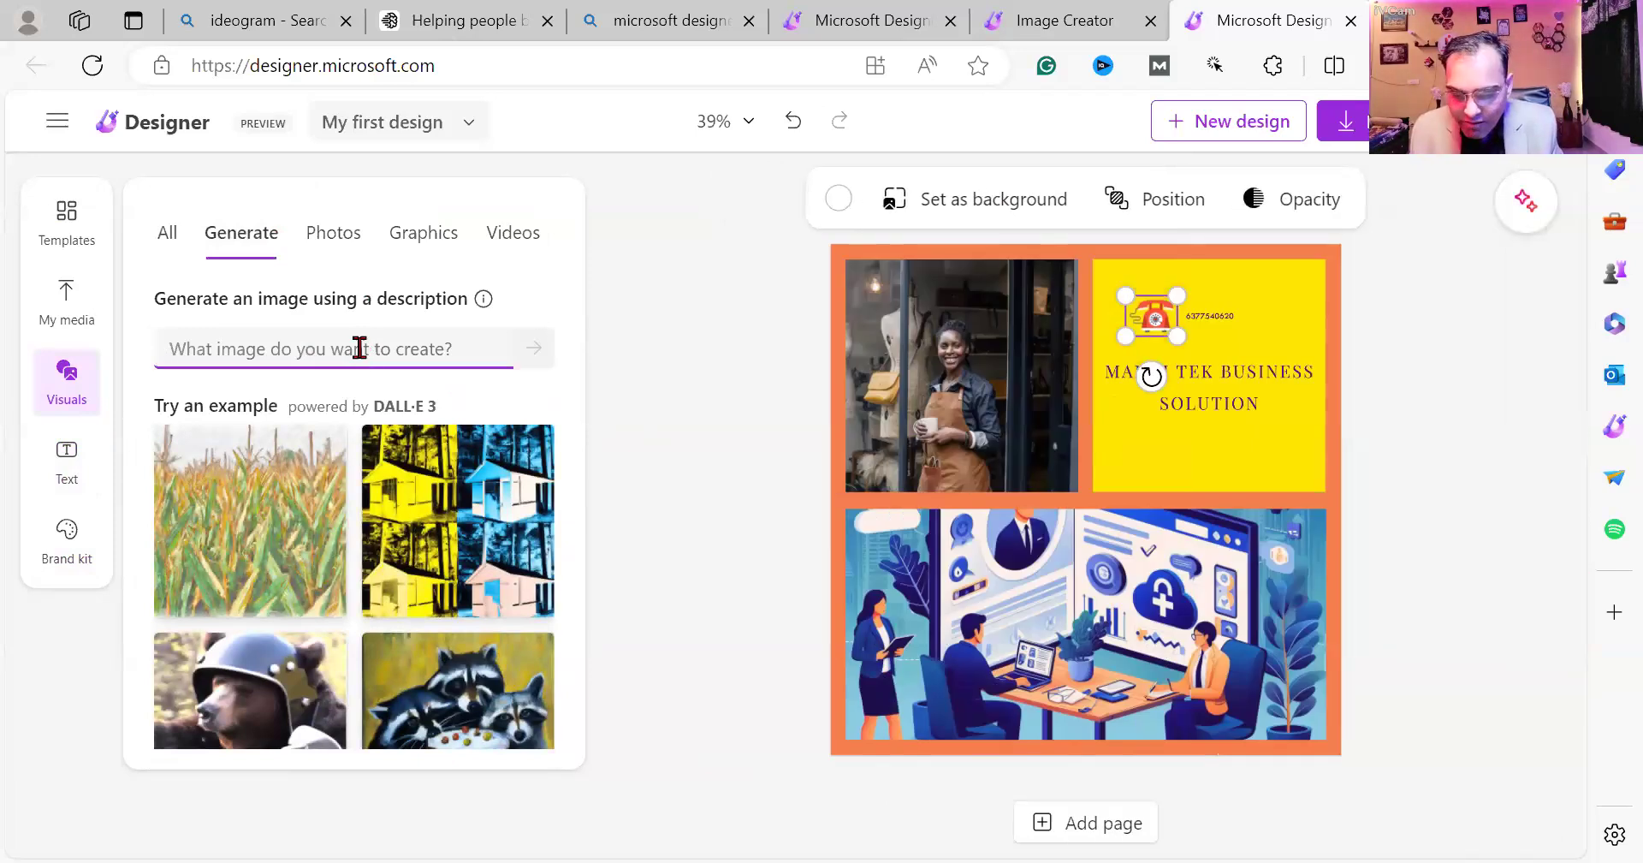
{"action": "type", "text": "Web icon"}
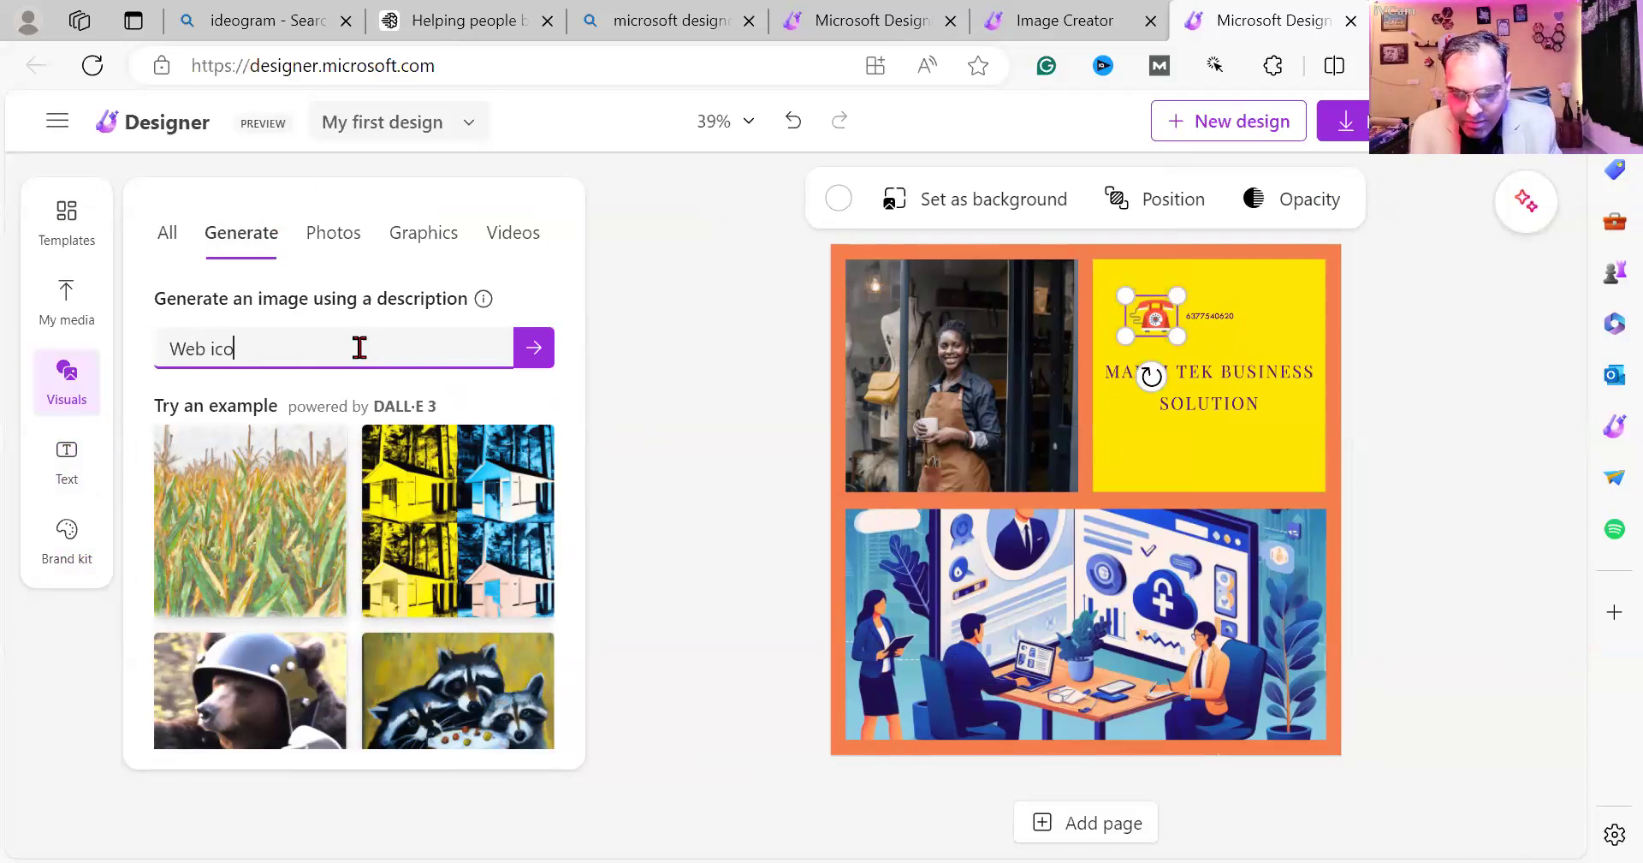
{"action": "left_click", "coordinate": [547, 358]}
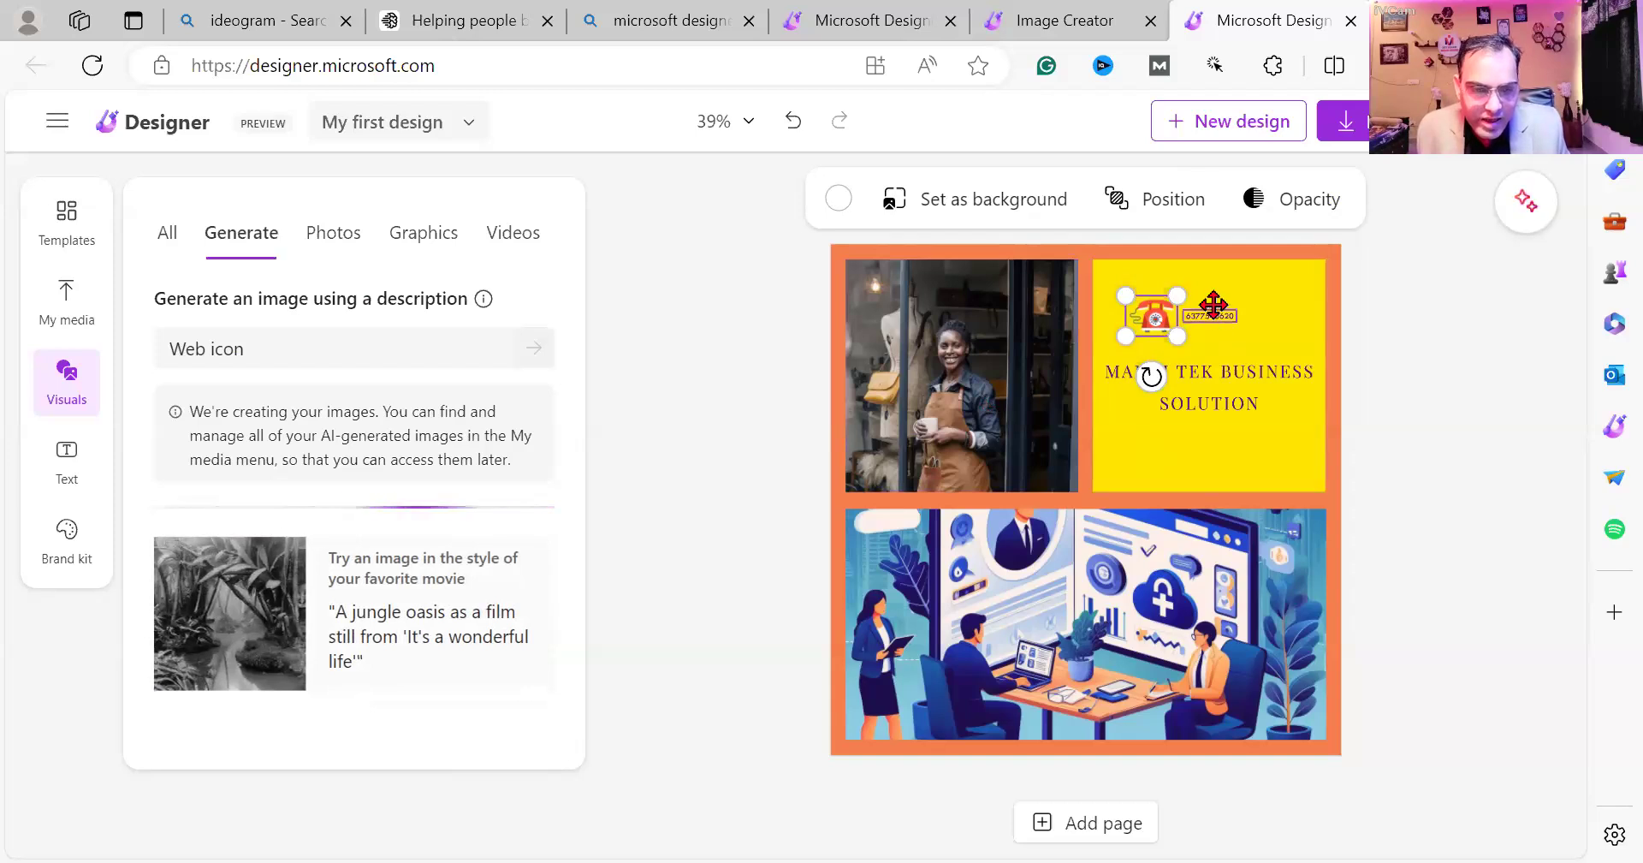
Widen the phone number text box so the full number shows.
{"action": "left_click", "coordinate": [1245, 316]}
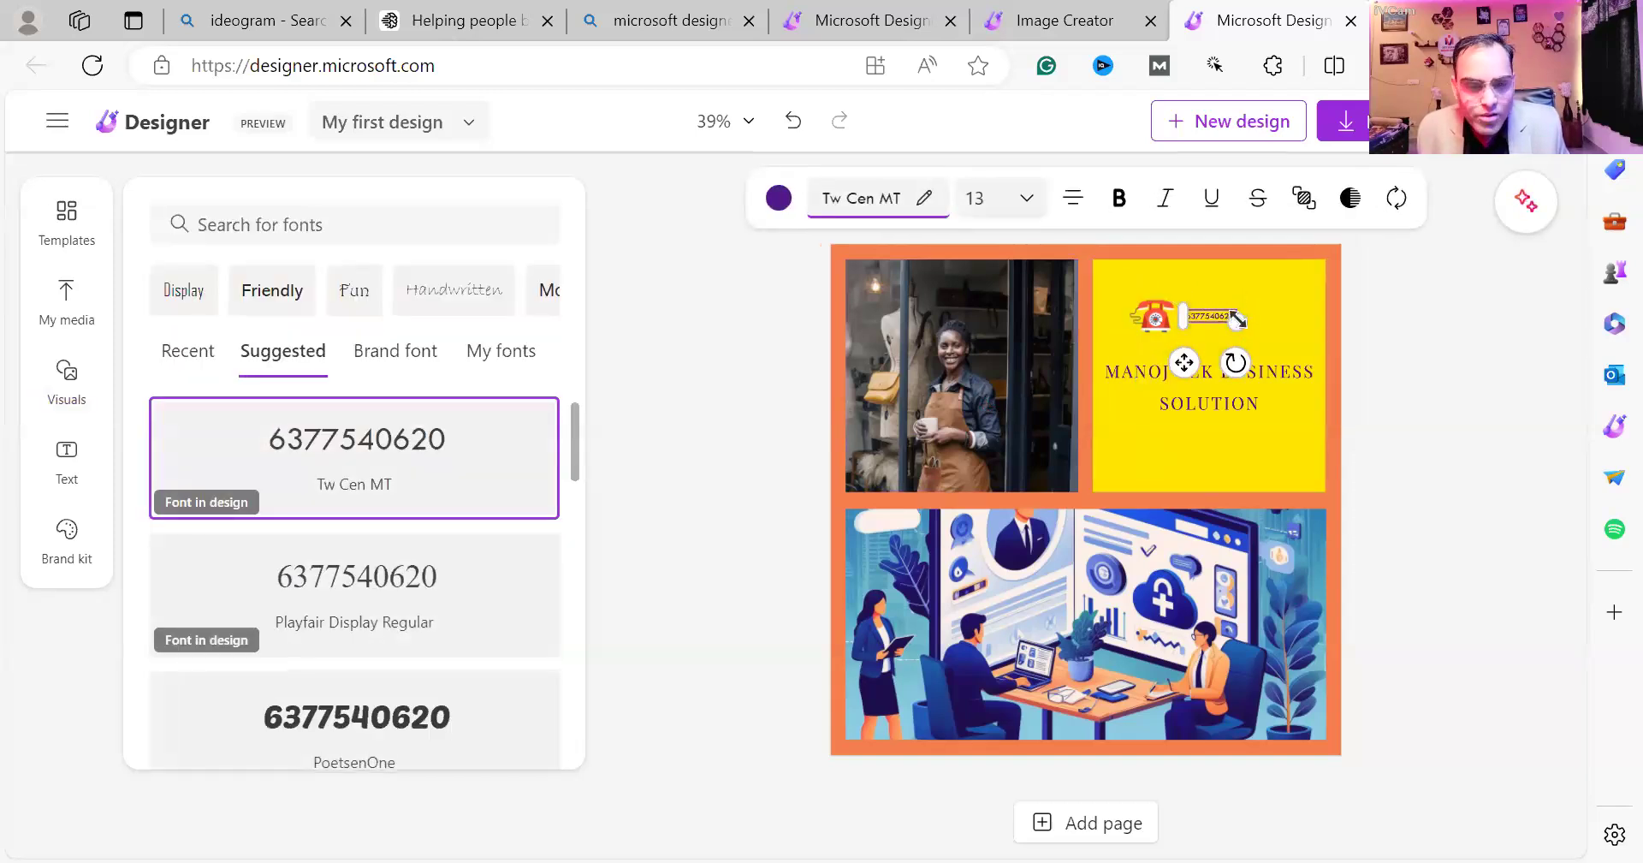
{"action": "mouse_move", "coordinate": [1257, 343]}
{"action": "left_mouse_down"}
{"action": "mouse_move", "coordinate": [1275, 342]}
{"action": "mouse_move", "coordinate": [1243, 315]}
{"action": "left_mouse_up"}
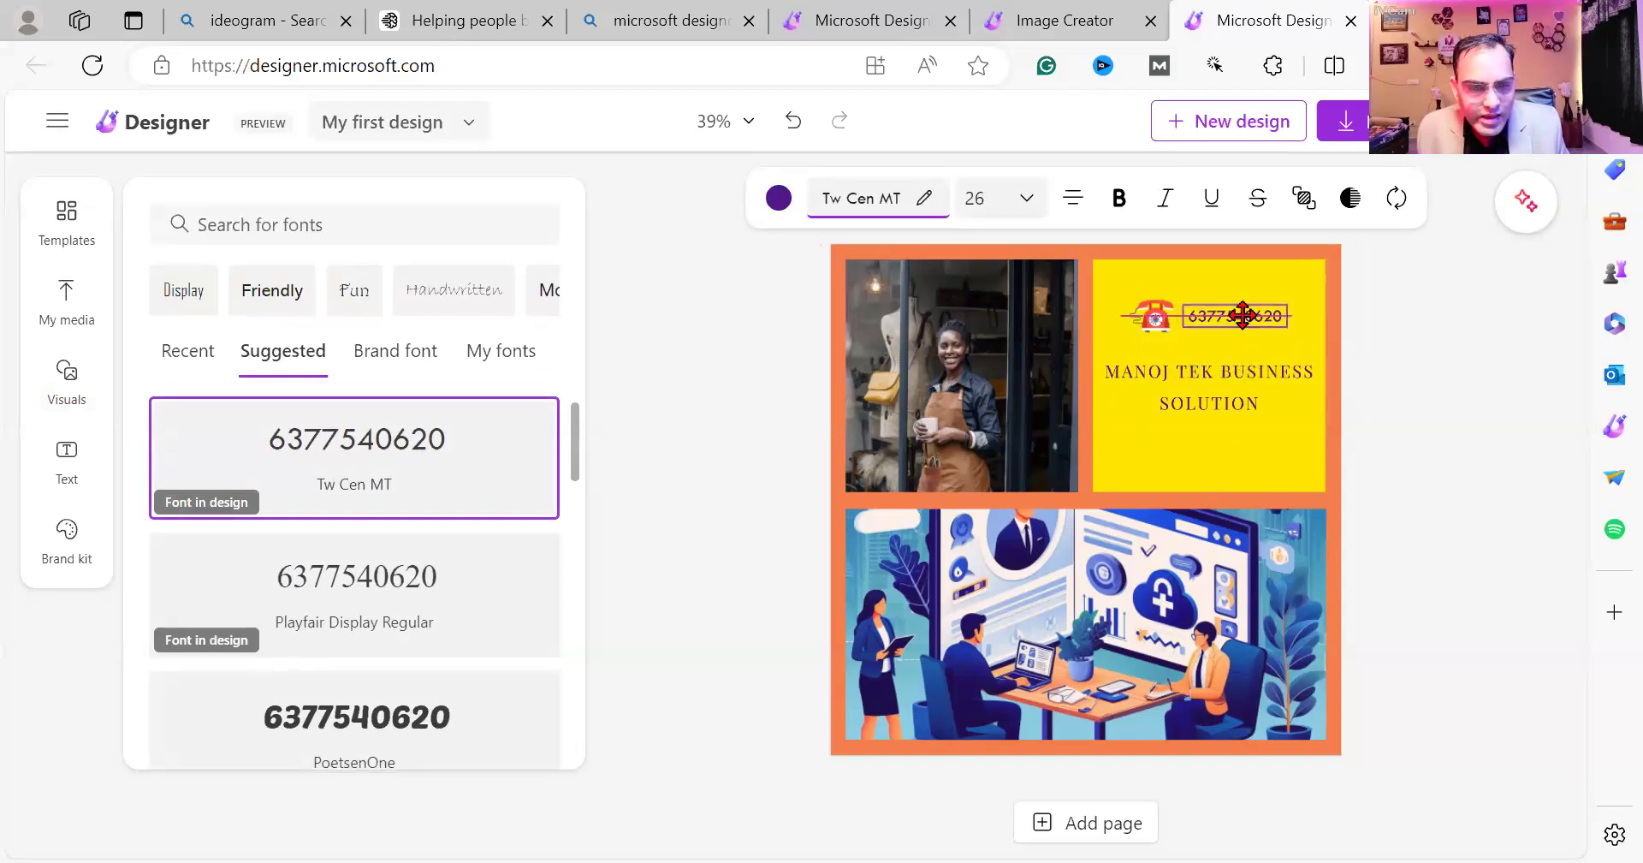
{"action": "left_click", "coordinate": [67, 376]}
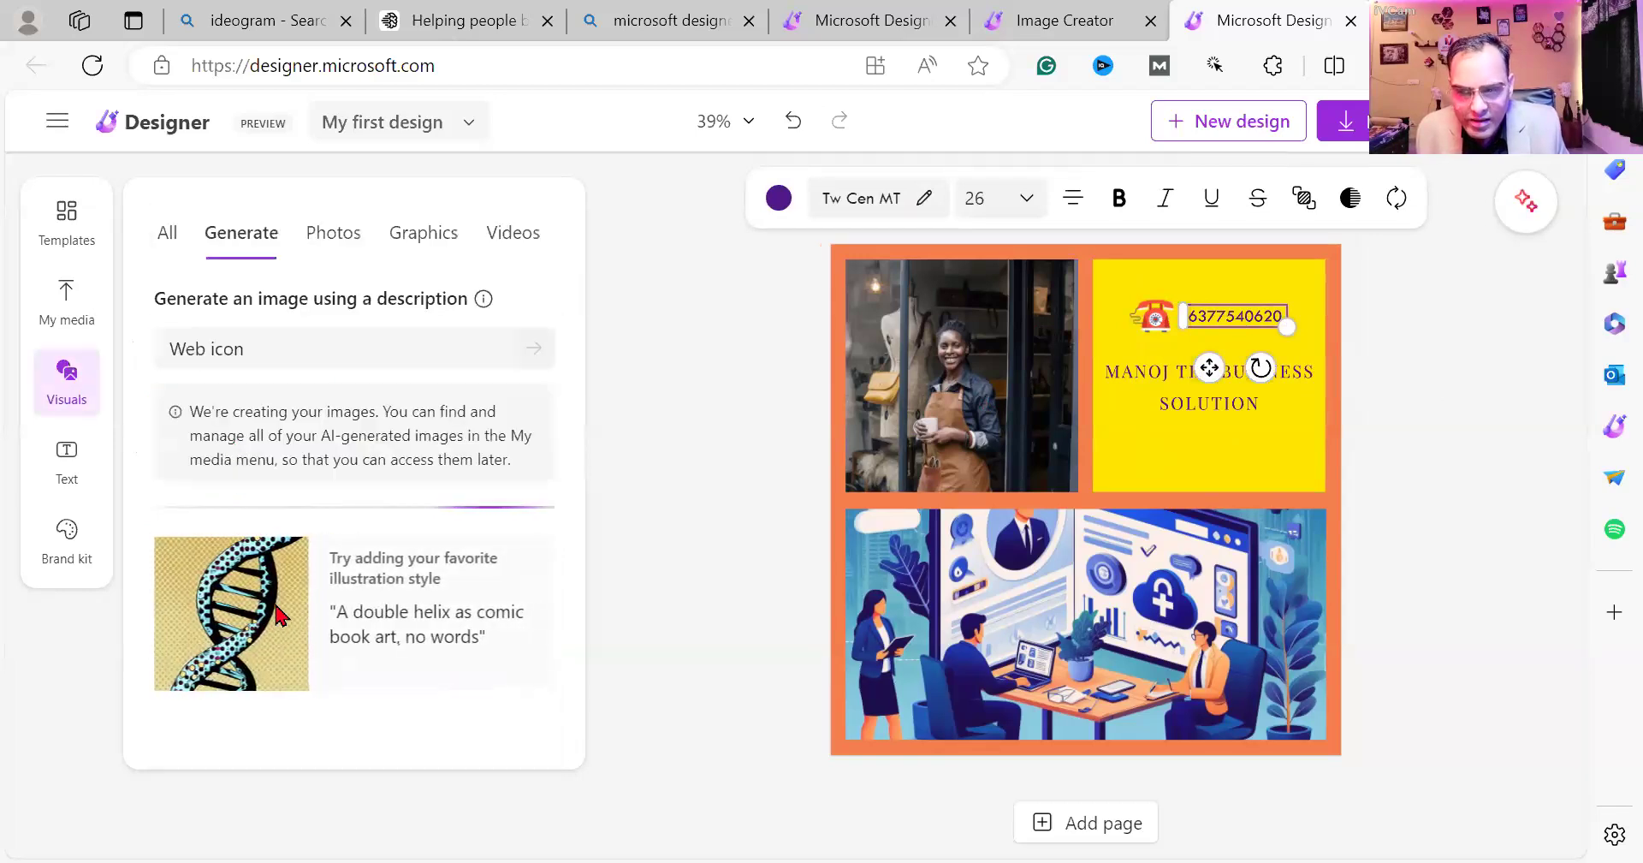
Browse stock photos, graphics and videos, then bring up the My media upload options.
{"action": "left_click", "coordinate": [342, 240]}
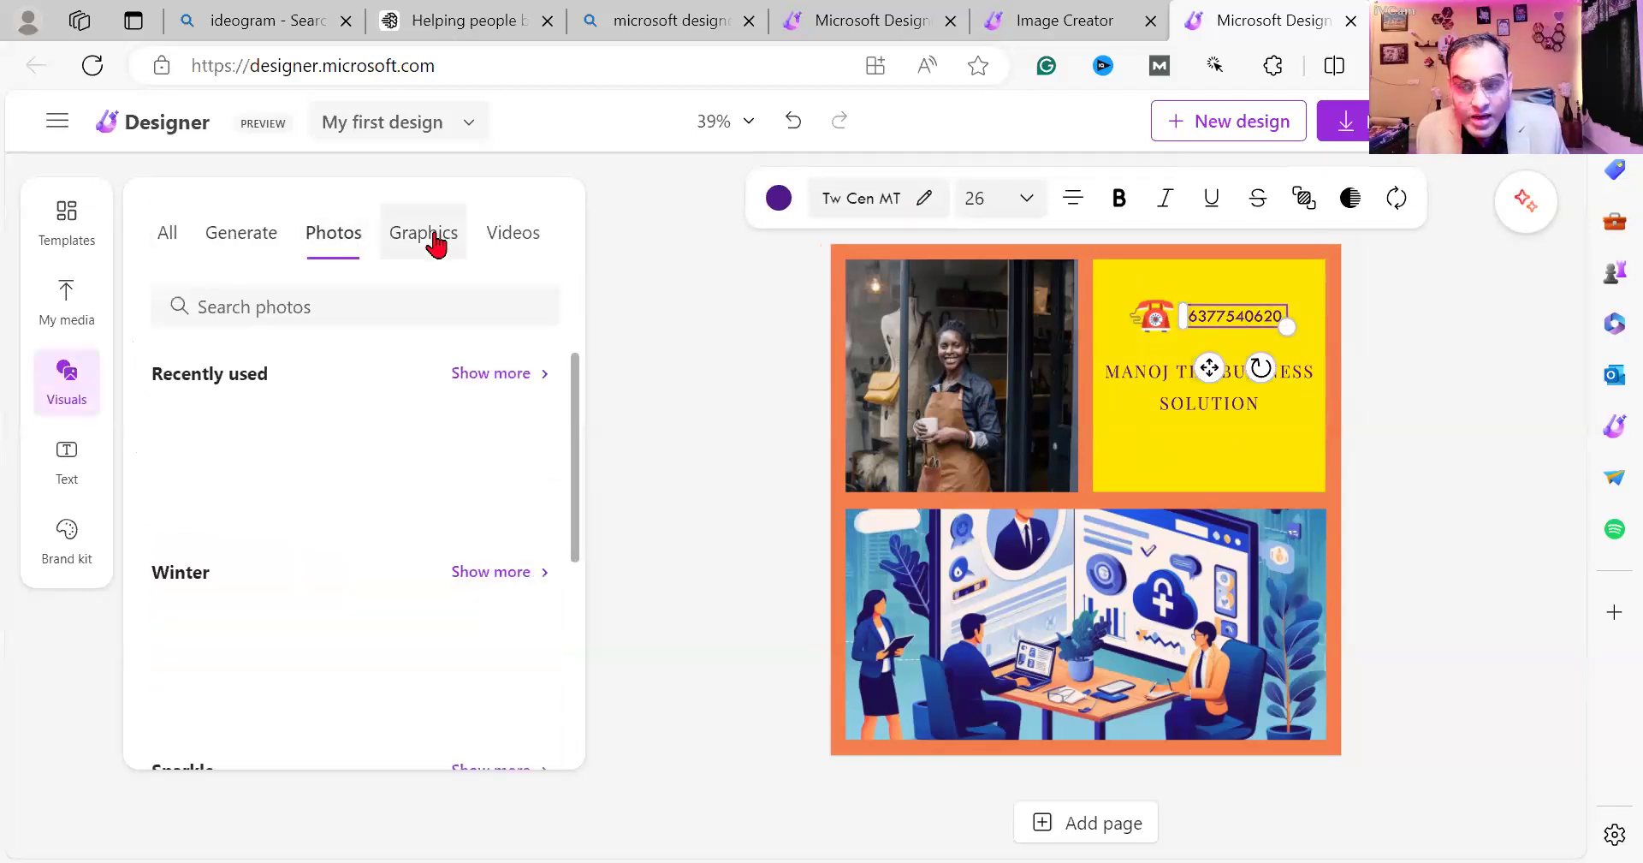
{"action": "scroll", "coordinate": [238, 532], "scroll_direction": "down", "scroll_amount": 5}
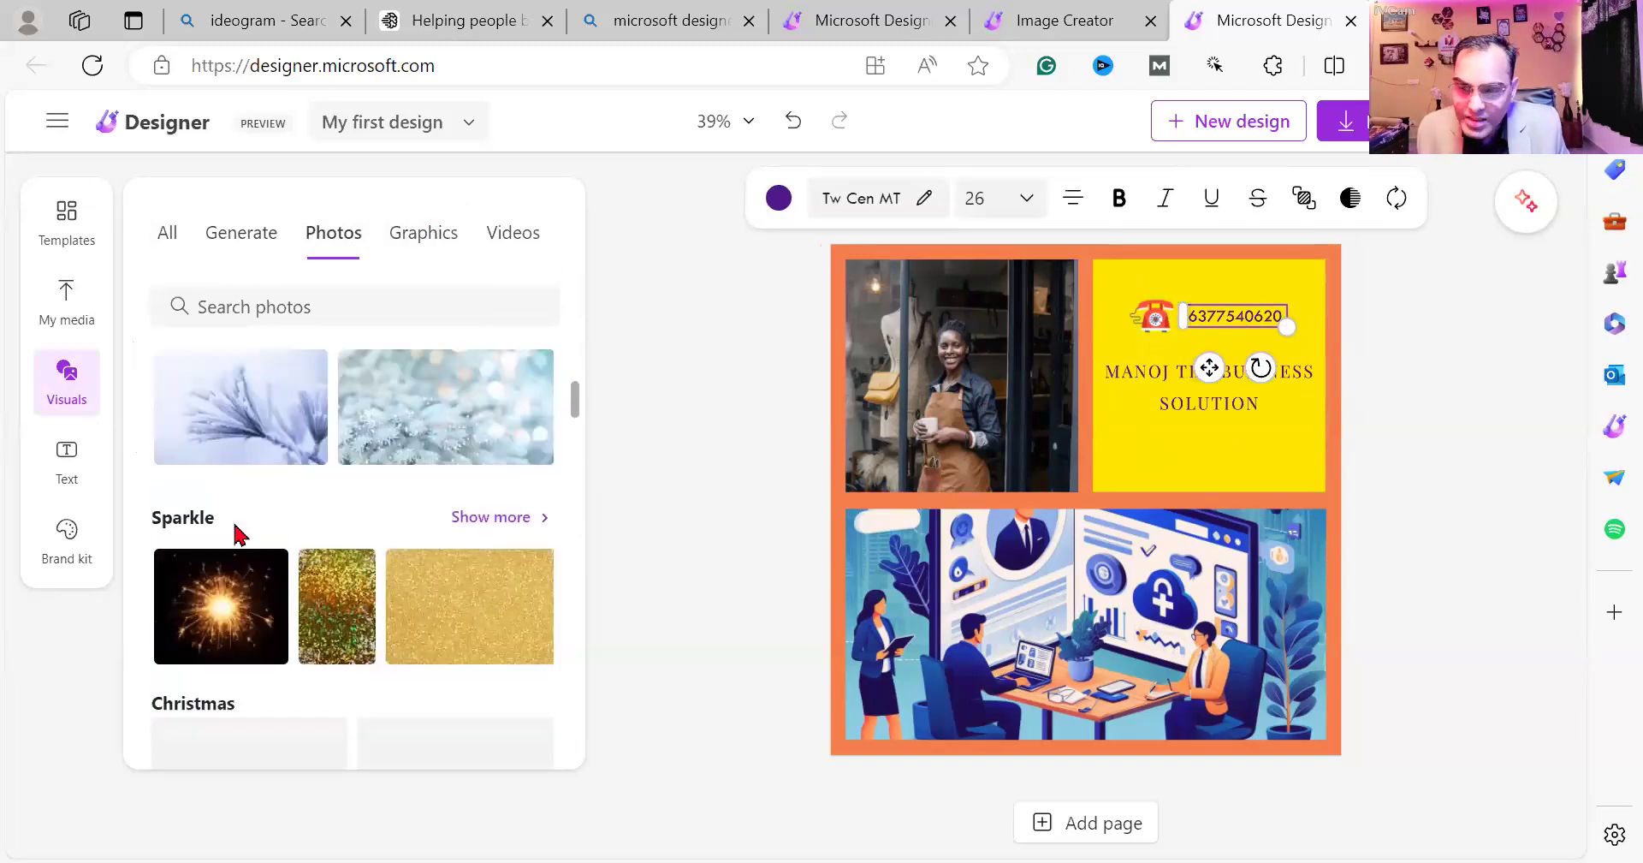
{"action": "scroll", "coordinate": [238, 533], "scroll_direction": "up", "scroll_amount": 5}
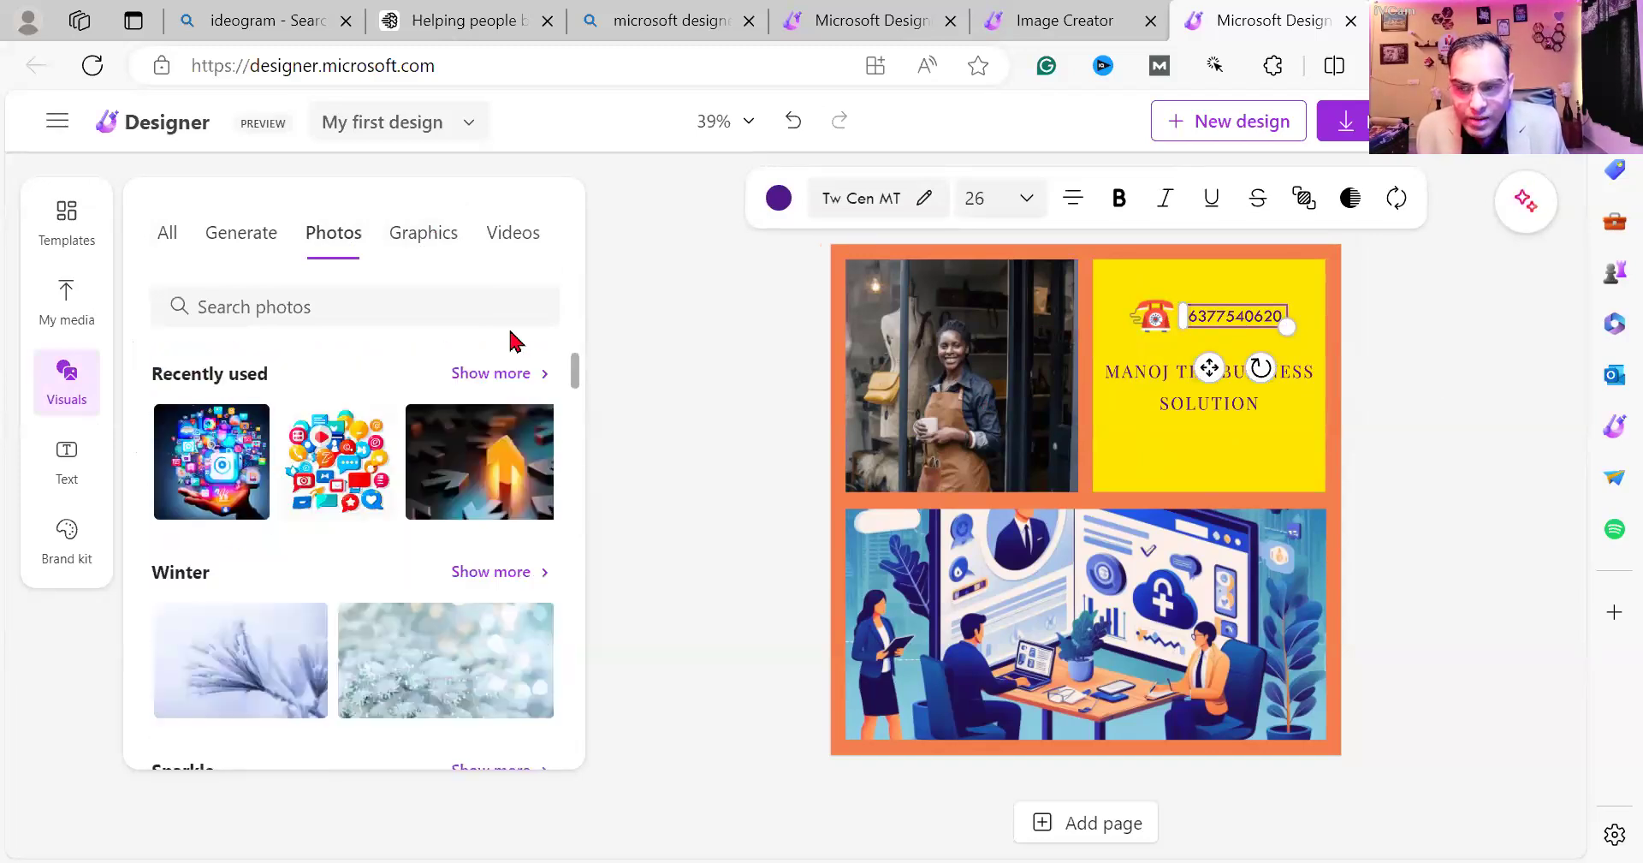
{"action": "left_click", "coordinate": [453, 244]}
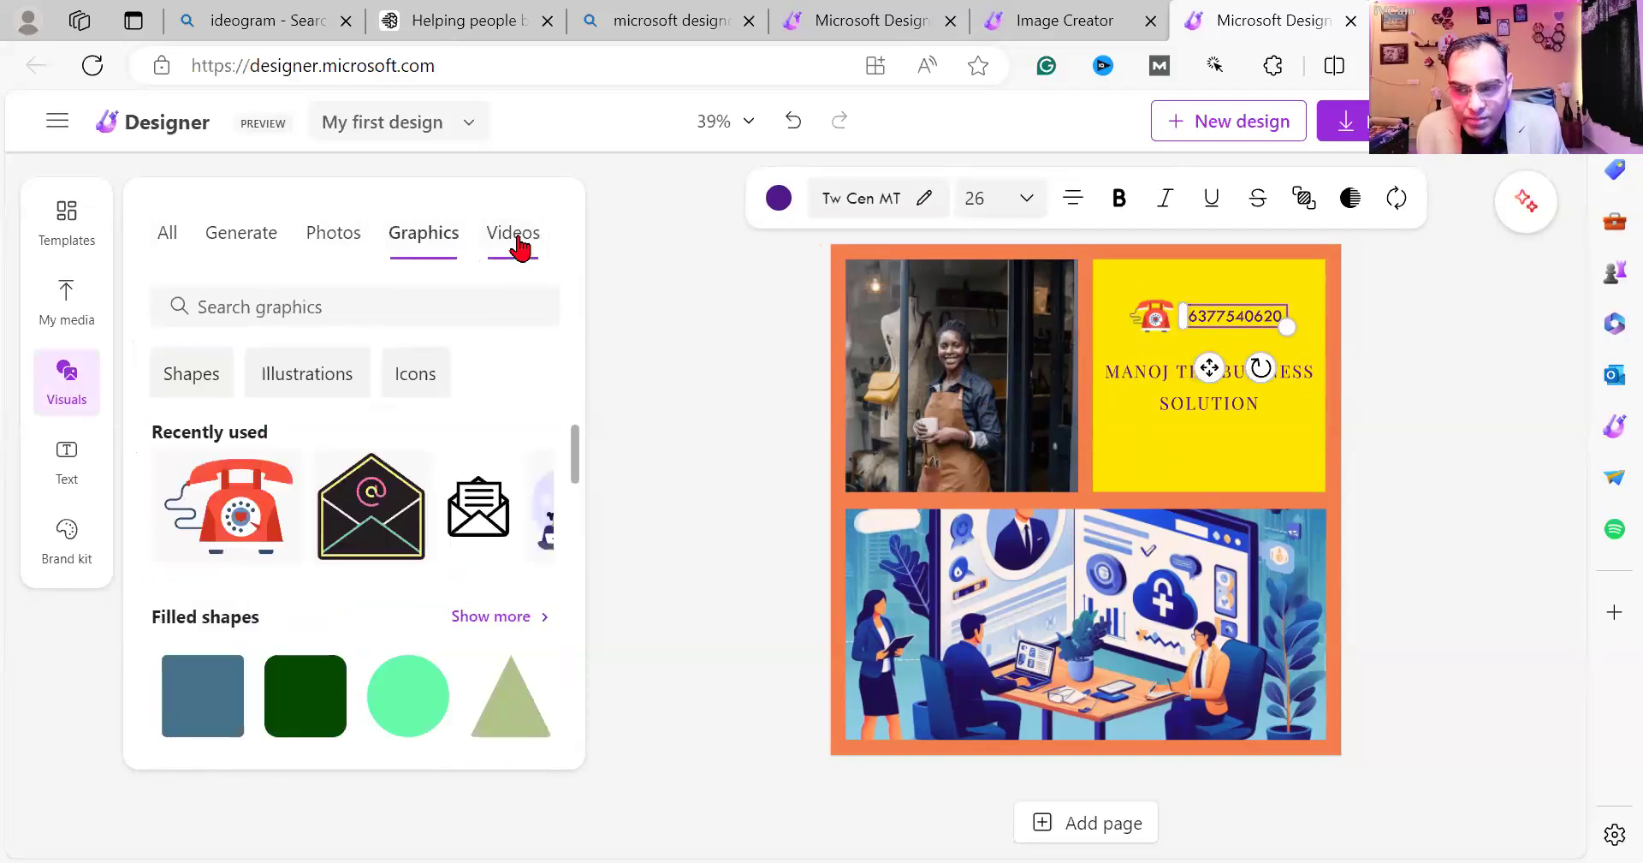
{"action": "left_click", "coordinate": [519, 248]}
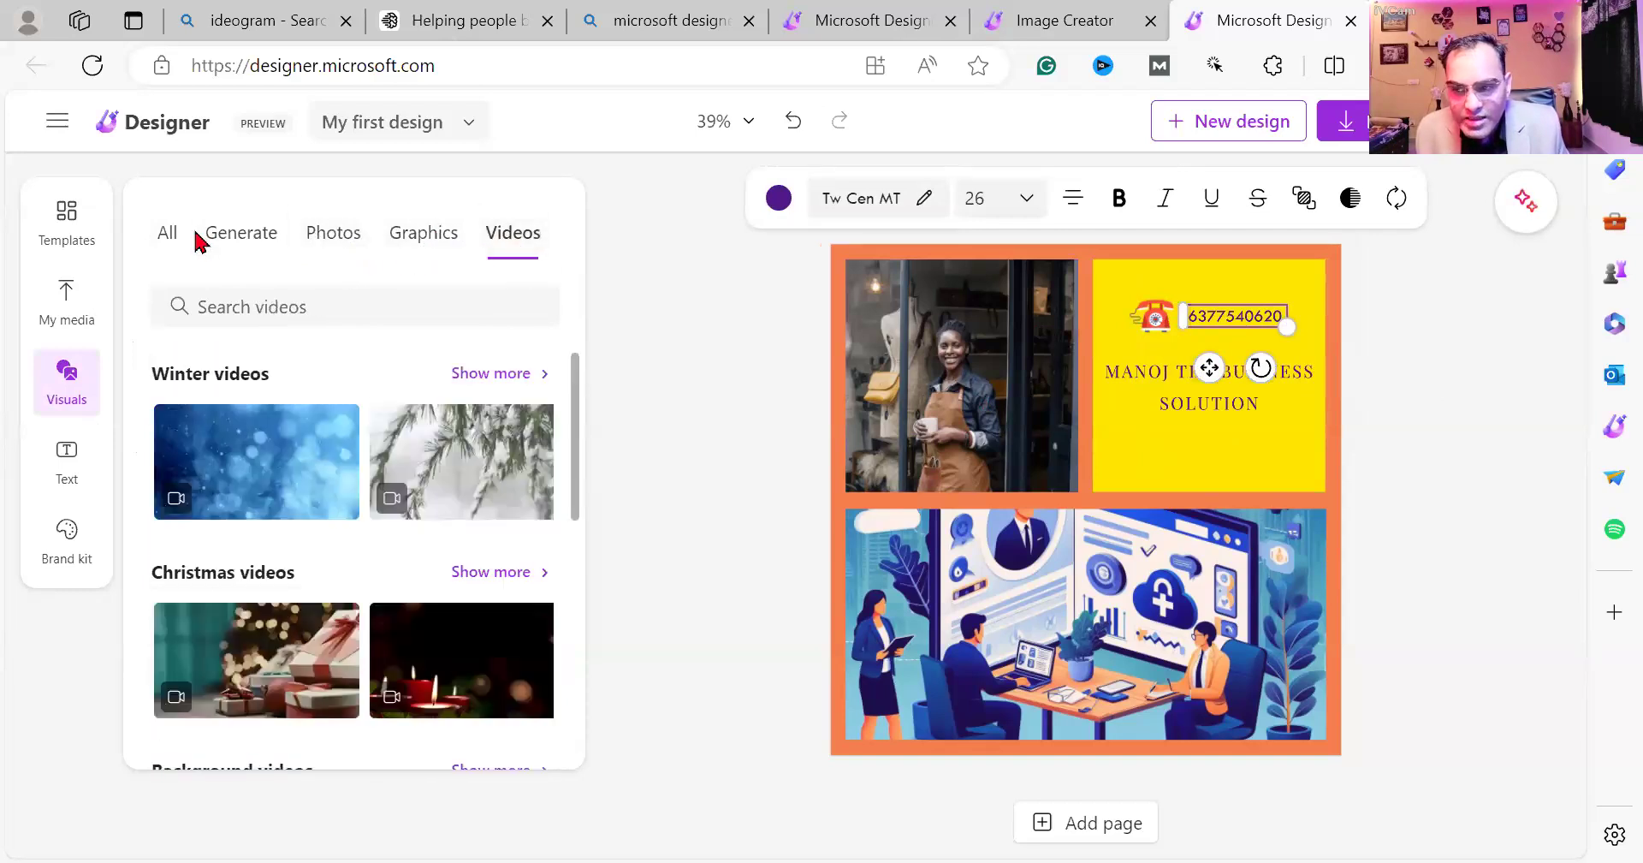
{"action": "left_click", "coordinate": [85, 305]}
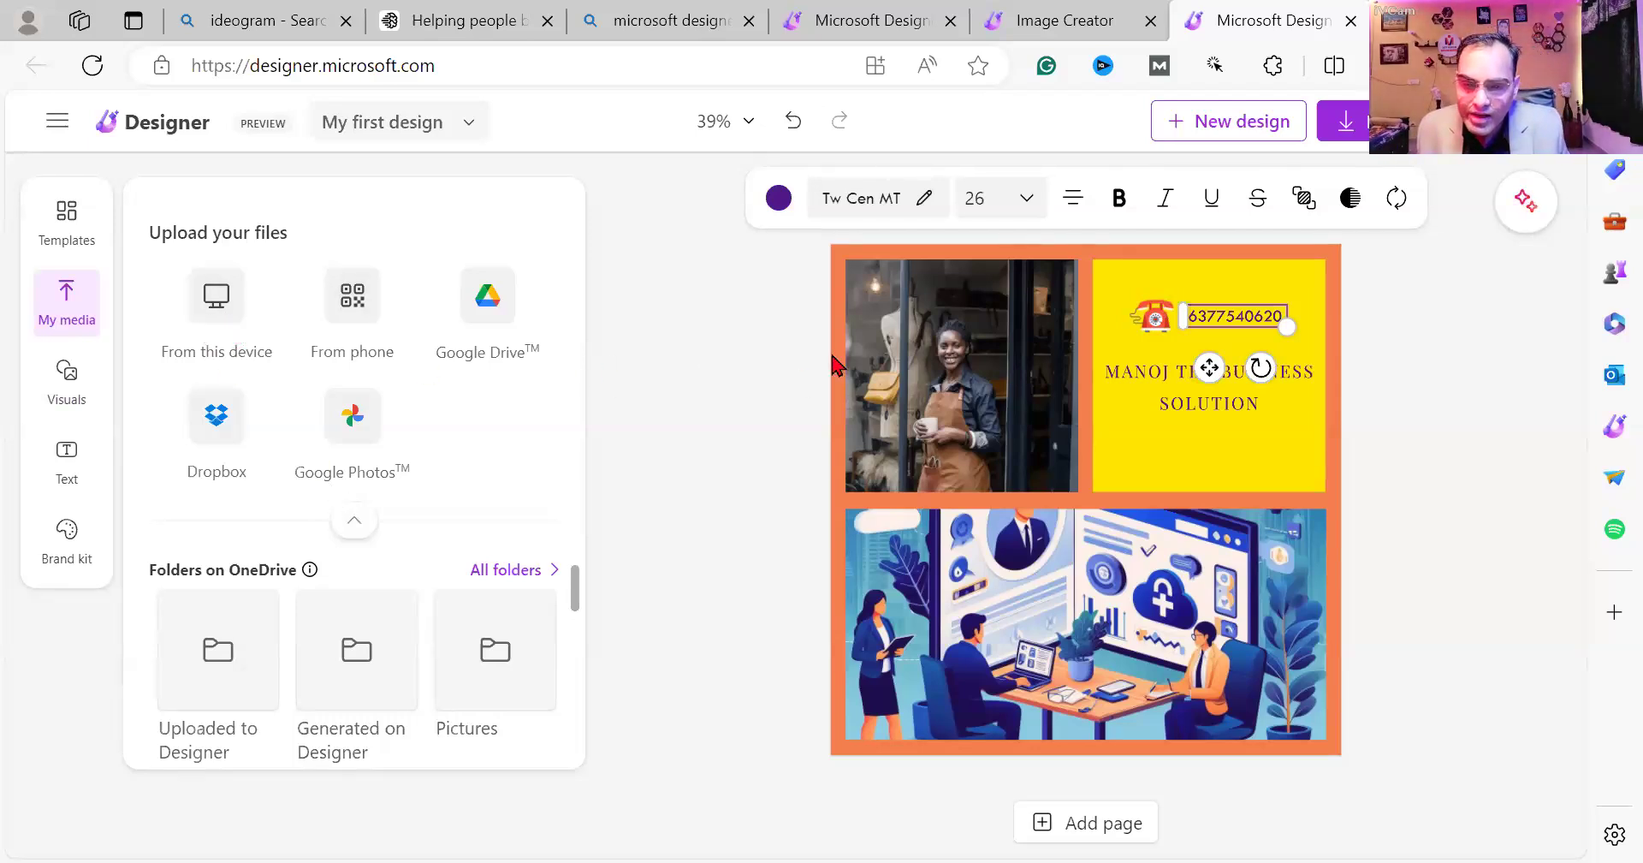
Delete the shopkeeper photo from the collage's top-left block.
{"action": "left_click", "coordinate": [956, 371]}
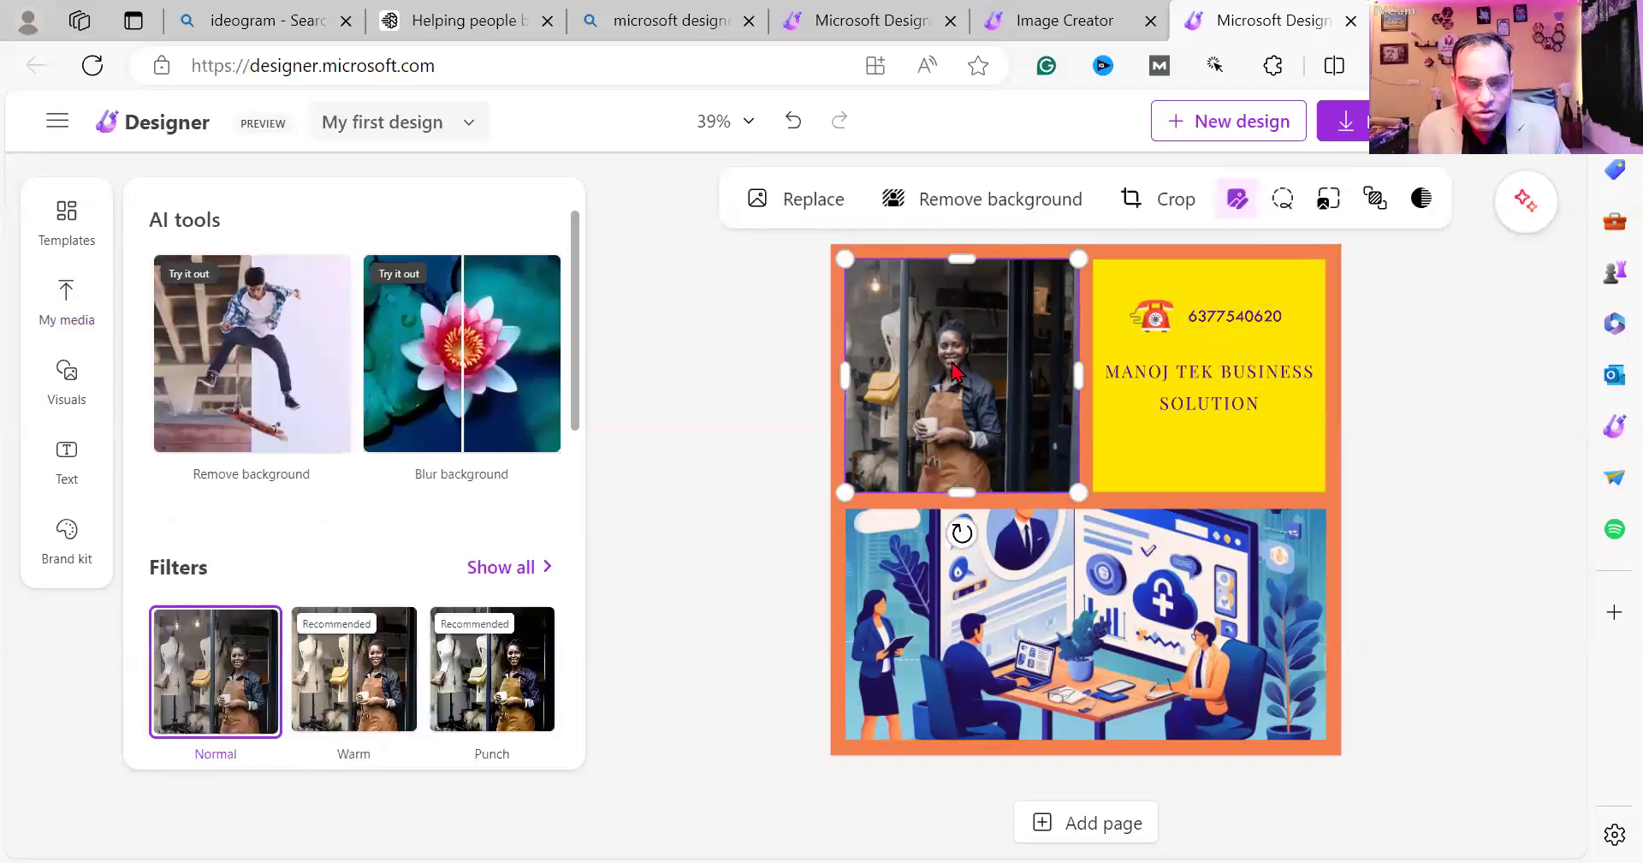
{"action": "key", "text": "Delete"}
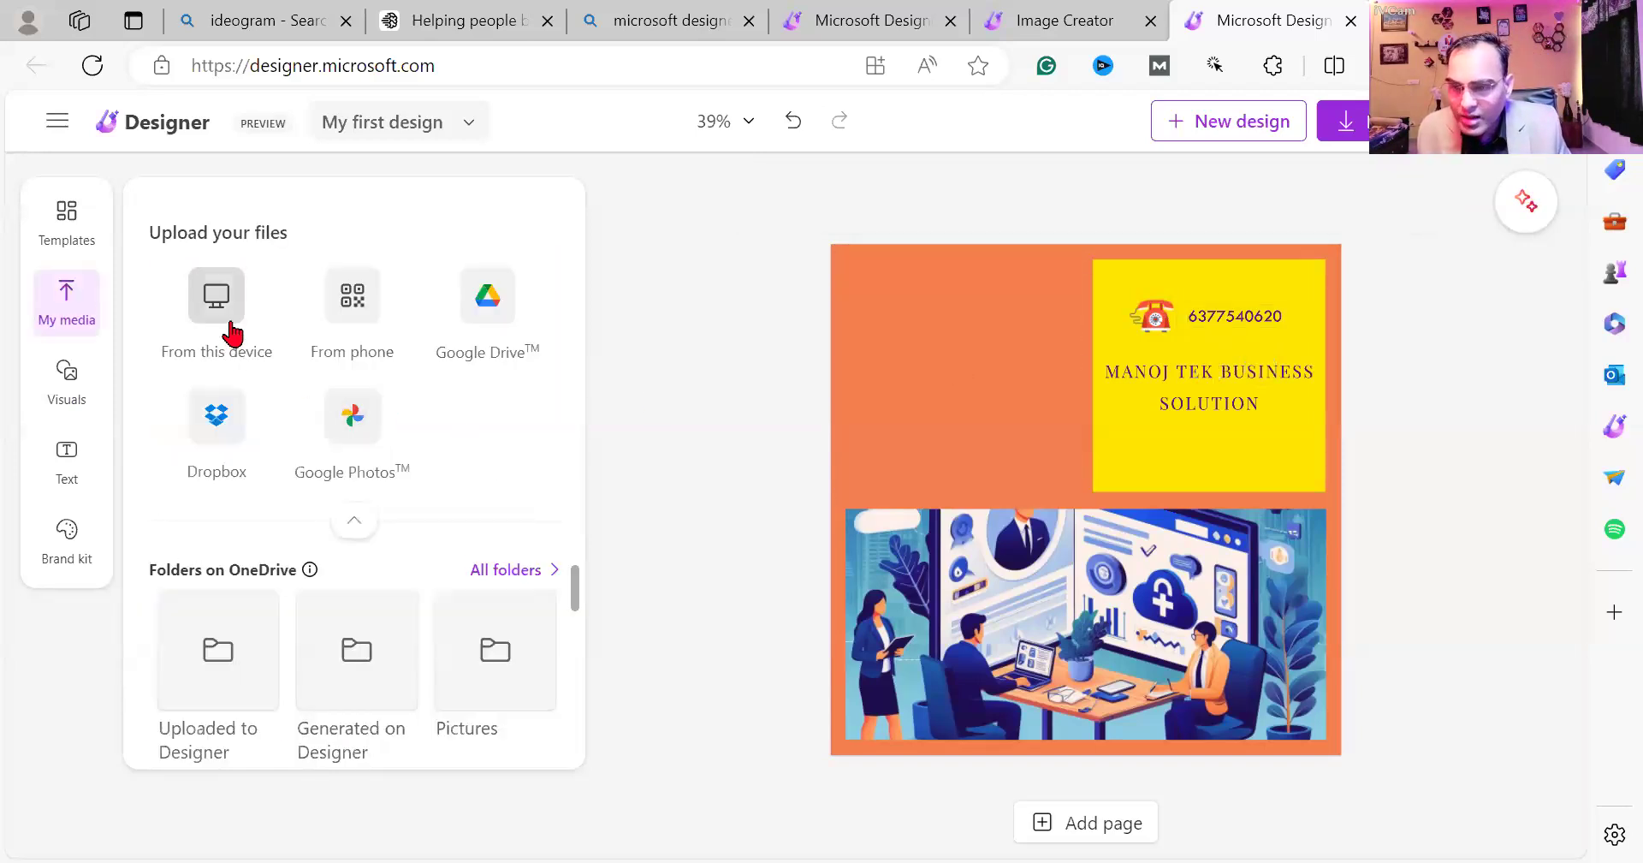
{"action": "left_click", "coordinate": [347, 312]}
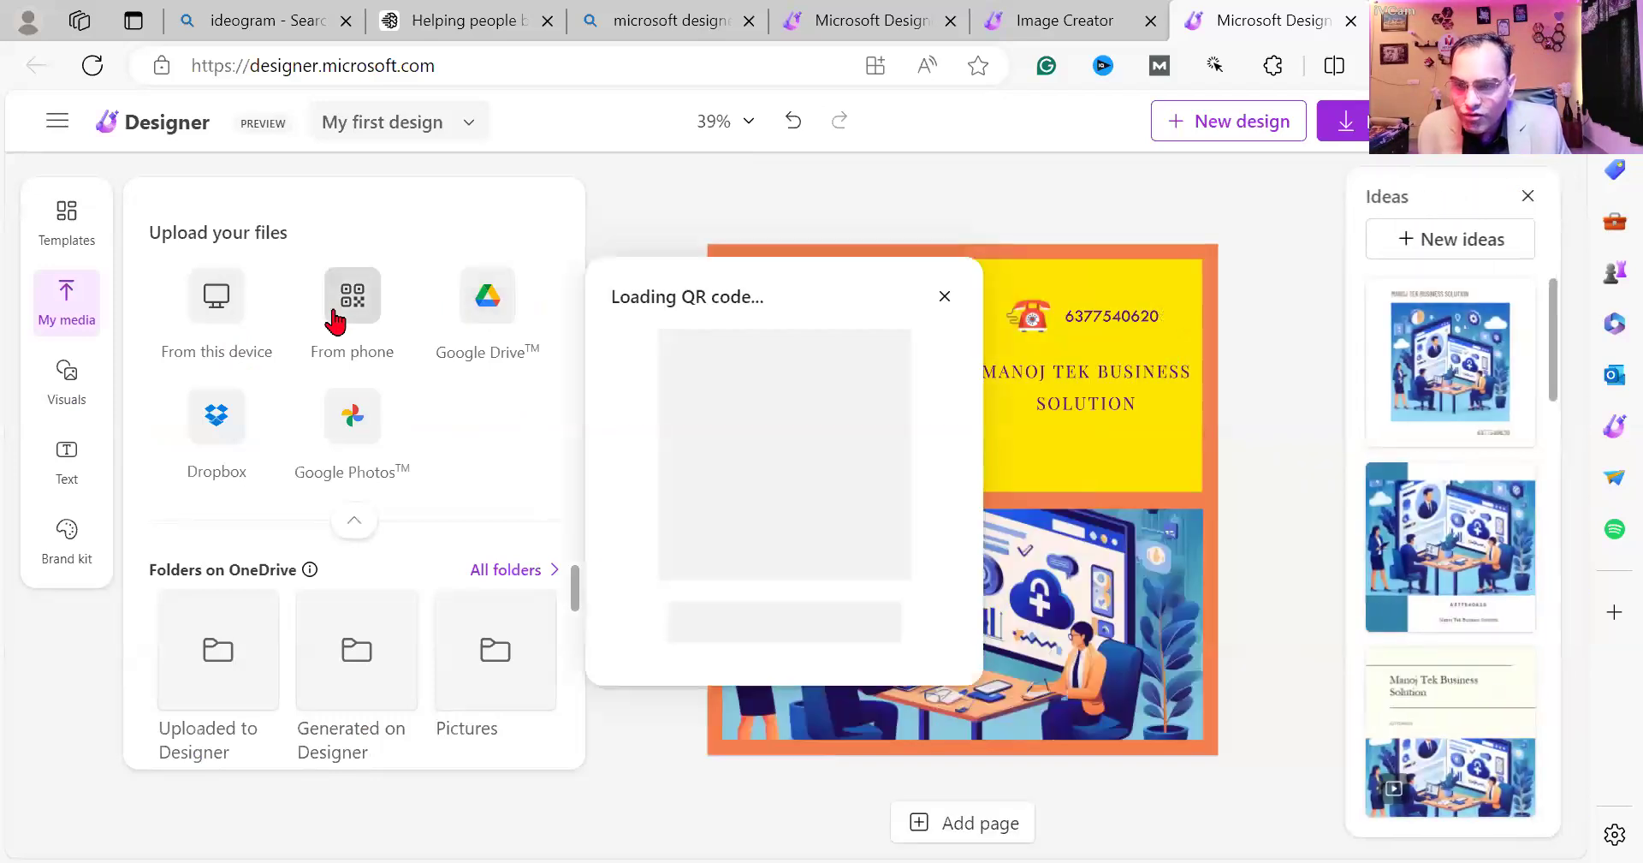
{"action": "left_click", "coordinate": [943, 297]}
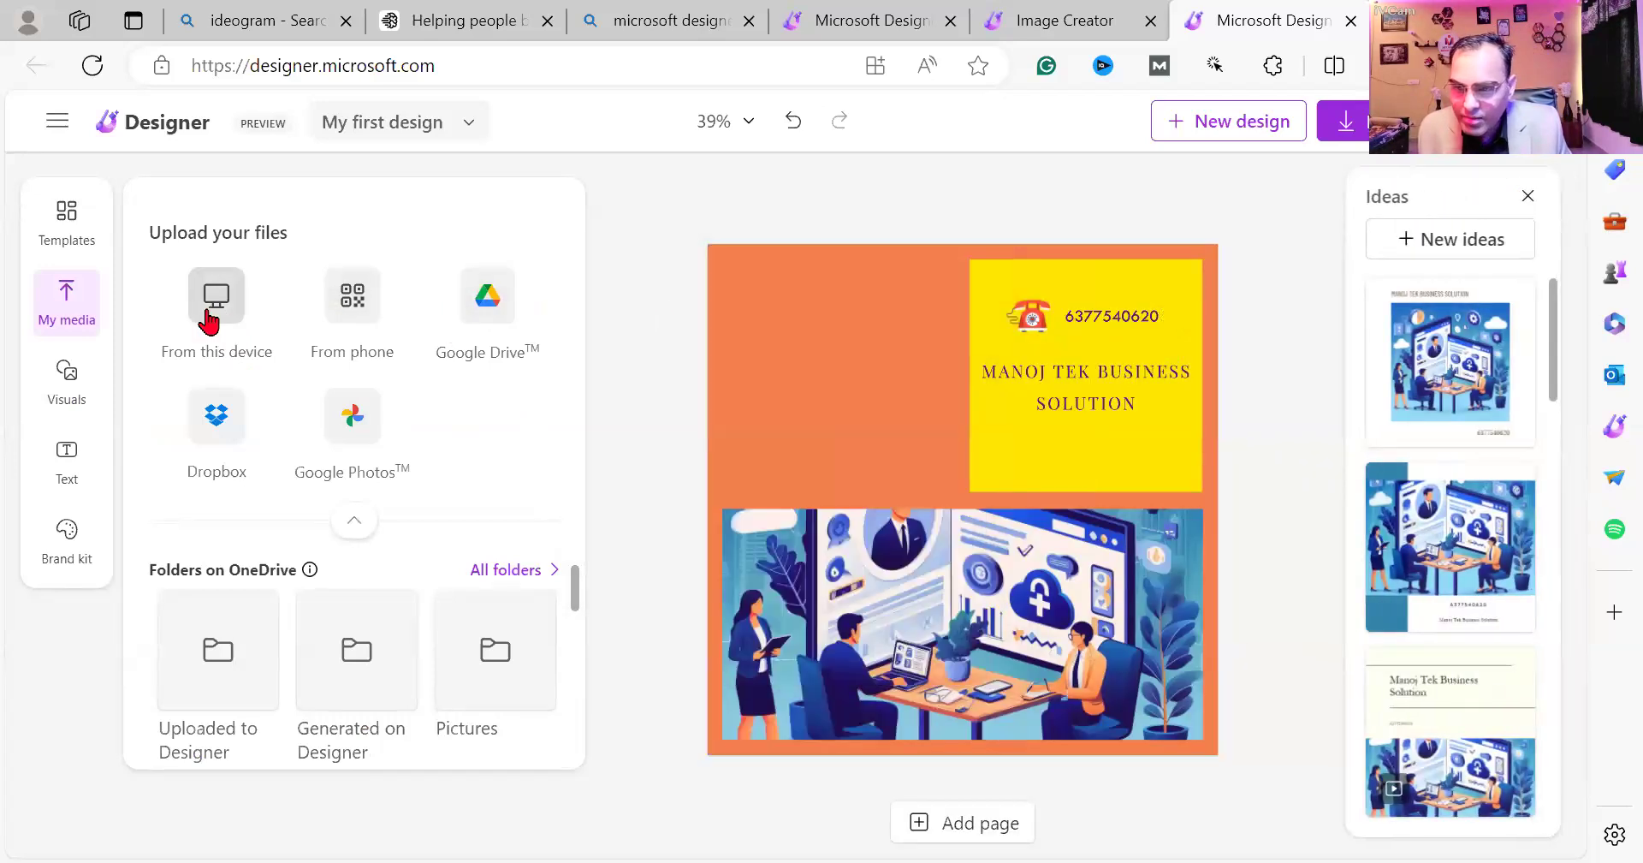
Upload the Manoj Tek 3D logo image from the Downloads folder on this device.
{"action": "left_click", "coordinate": [214, 297]}
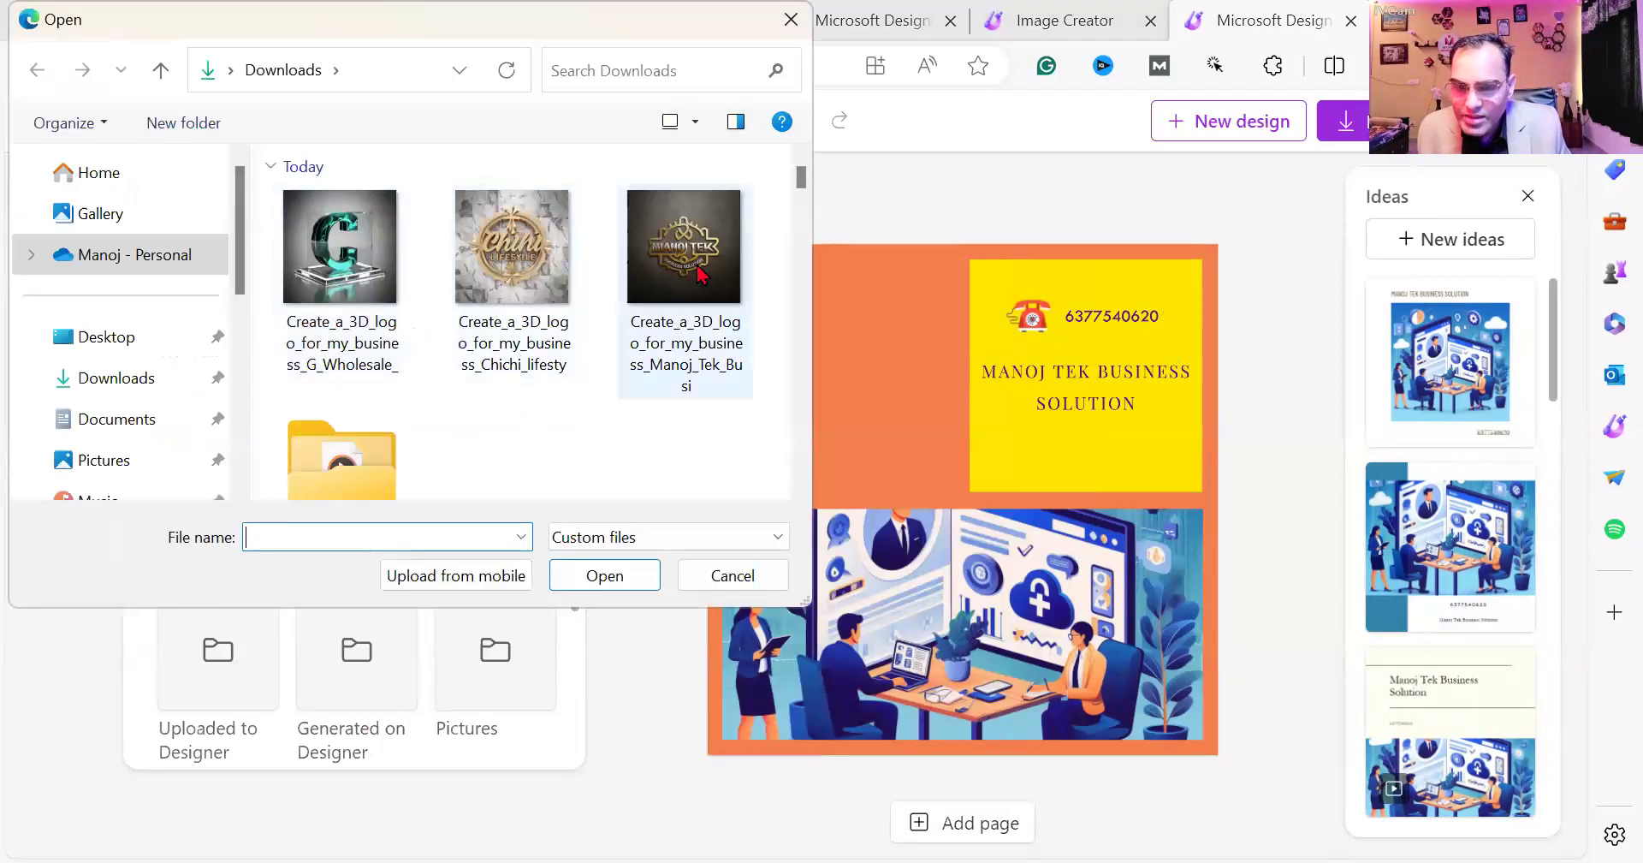
{"action": "left_click", "coordinate": [700, 272]}
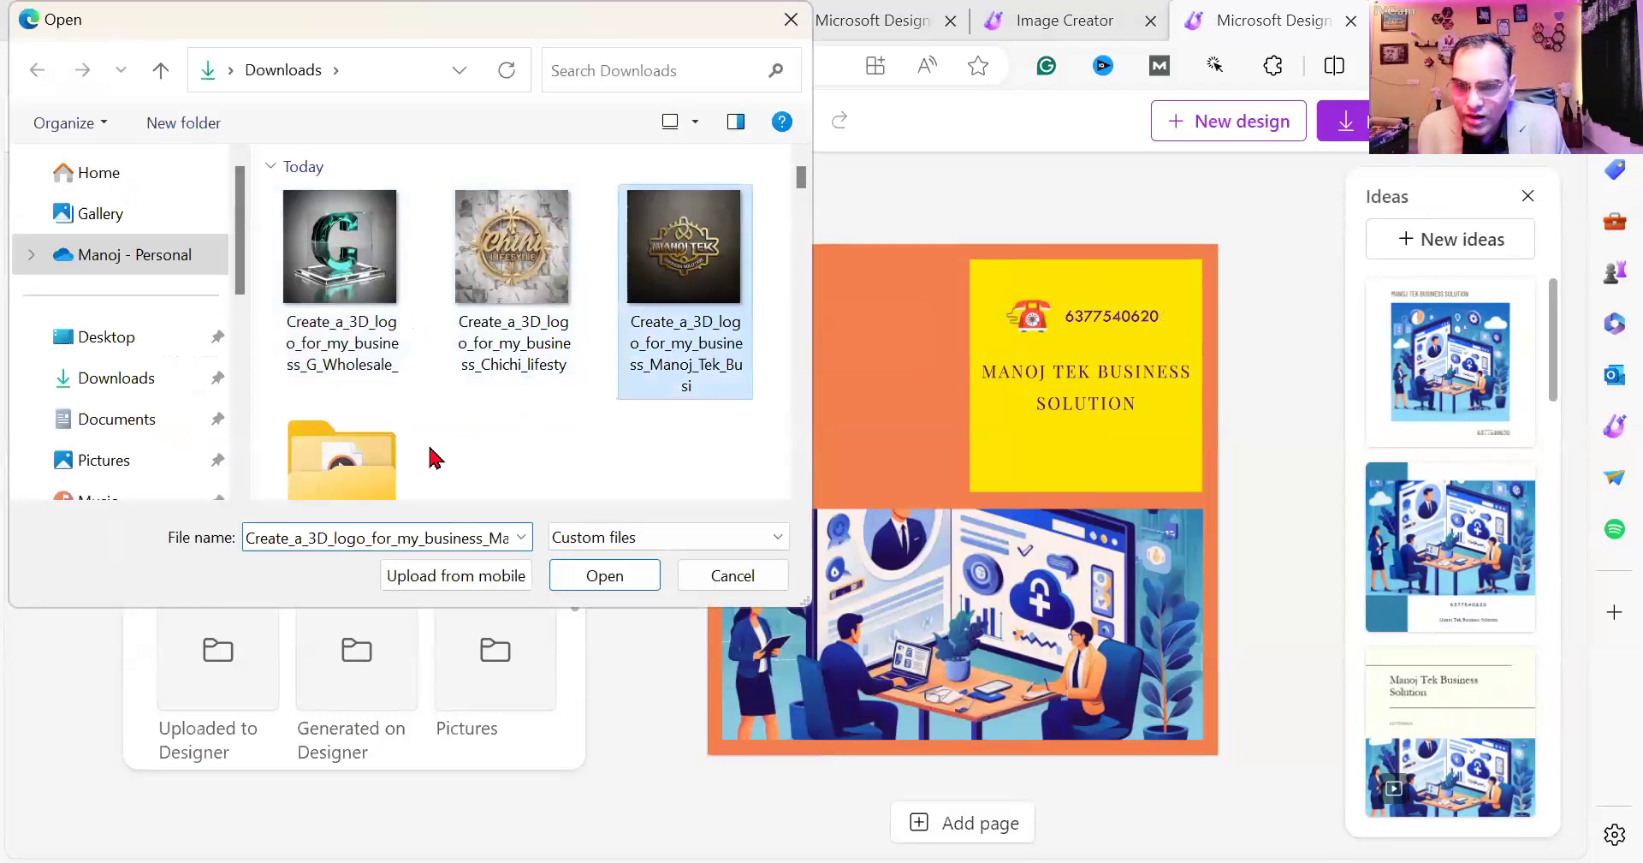
{"action": "key", "text": "Return"}
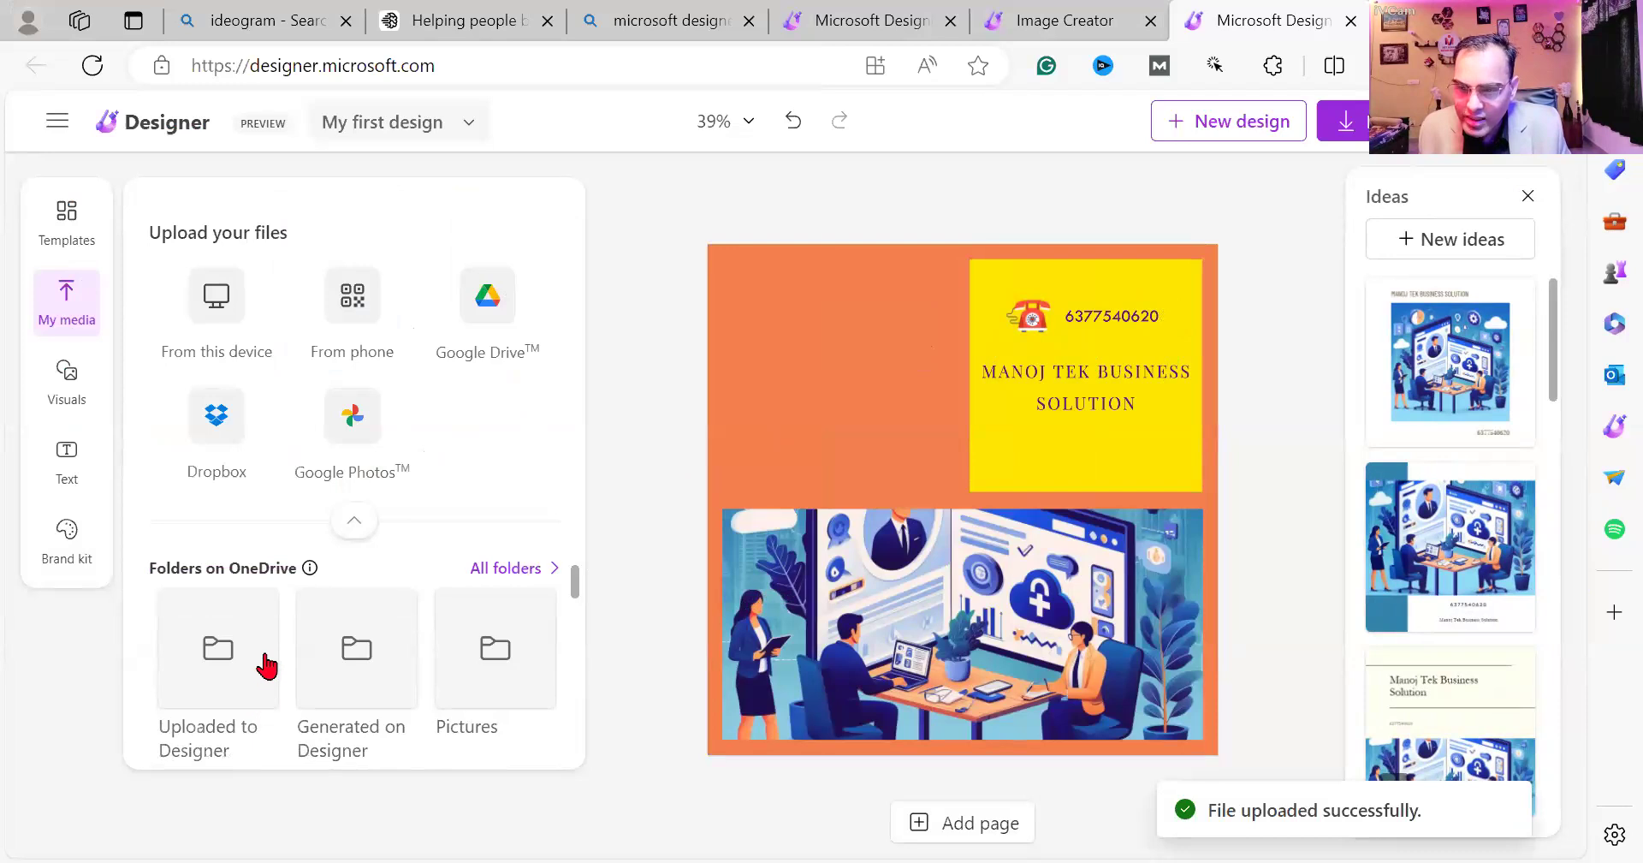
{"action": "scroll", "coordinate": [264, 668], "scroll_direction": "down", "scroll_amount": 2}
{"action": "scroll", "coordinate": [263, 693], "scroll_direction": "down", "scroll_amount": 1}
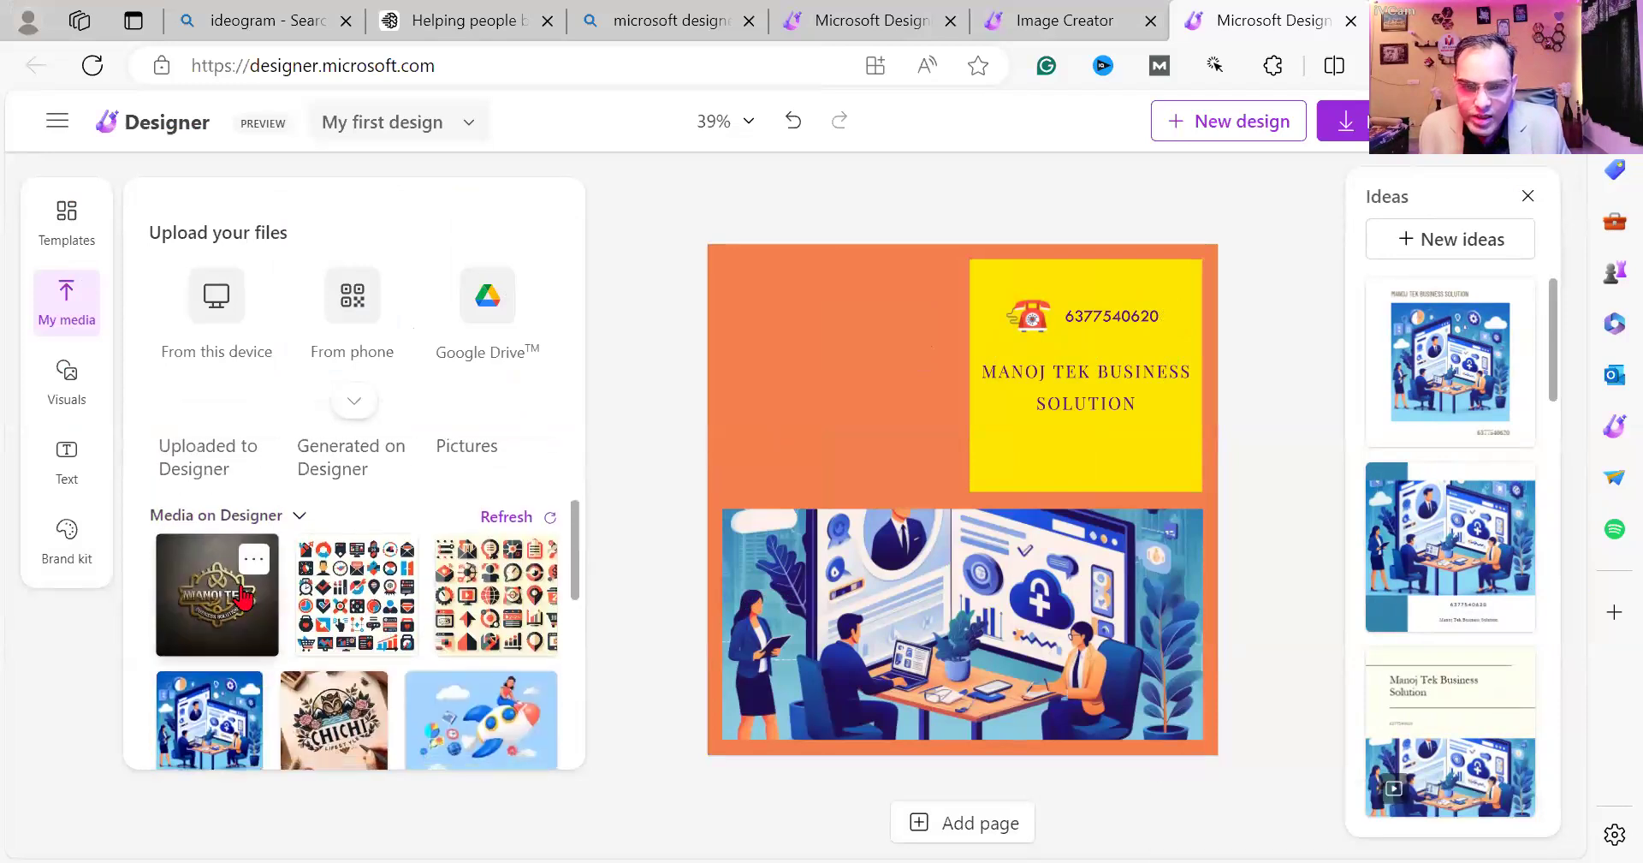
Place the uploaded MANOJ TEK gold logo in the top-left block, sized to 473 × 473.
{"action": "left_click", "coordinate": [246, 595]}
{"action": "left_click_drag", "start_coordinate": [931, 411], "coordinate": [881, 311]}
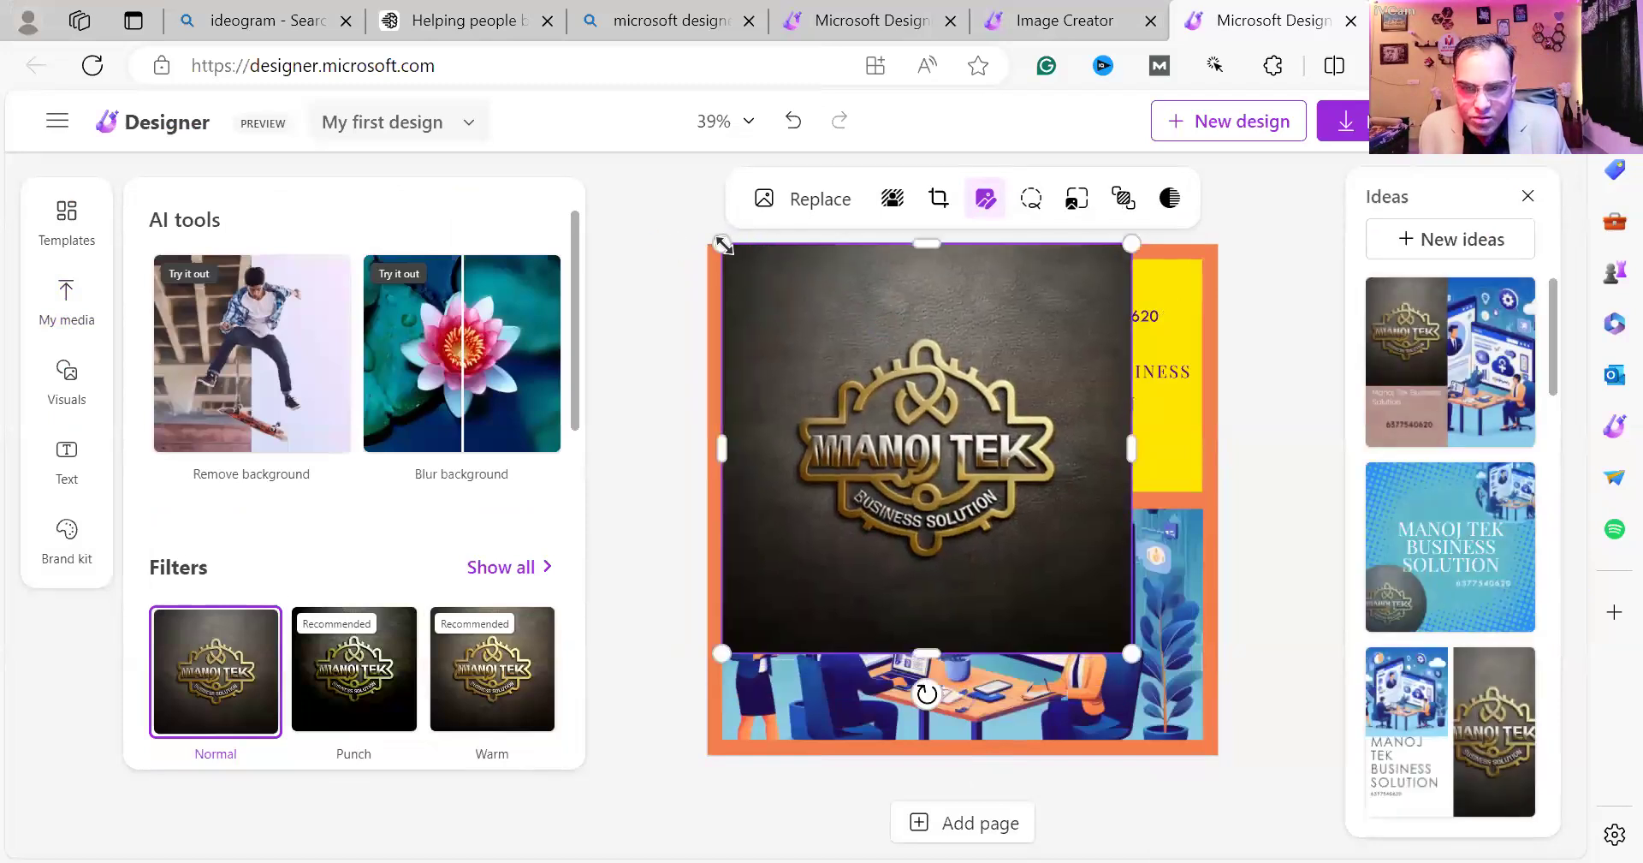
{"action": "left_click_drag", "start_coordinate": [836, 398], "coordinate": [774, 269]}
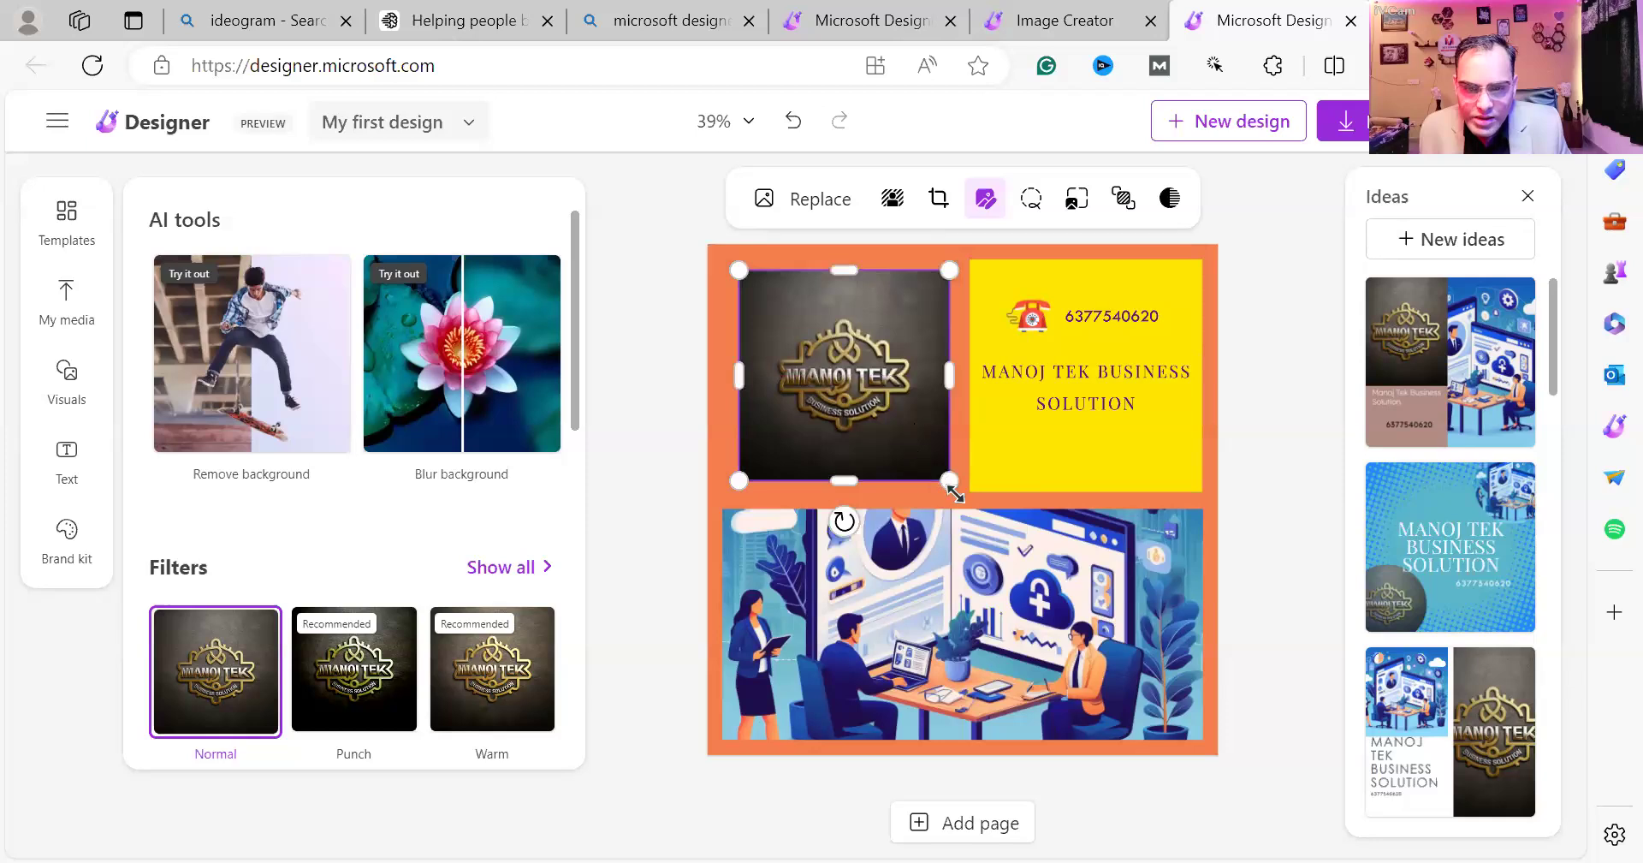
{"action": "left_click_drag", "start_coordinate": [956, 493], "coordinate": [968, 508]}
{"action": "left_click_drag", "start_coordinate": [847, 408], "coordinate": [845, 399]}
{"action": "left_click_drag", "start_coordinate": [949, 479], "coordinate": [963, 494]}
{"action": "left_click", "coordinate": [643, 432]}
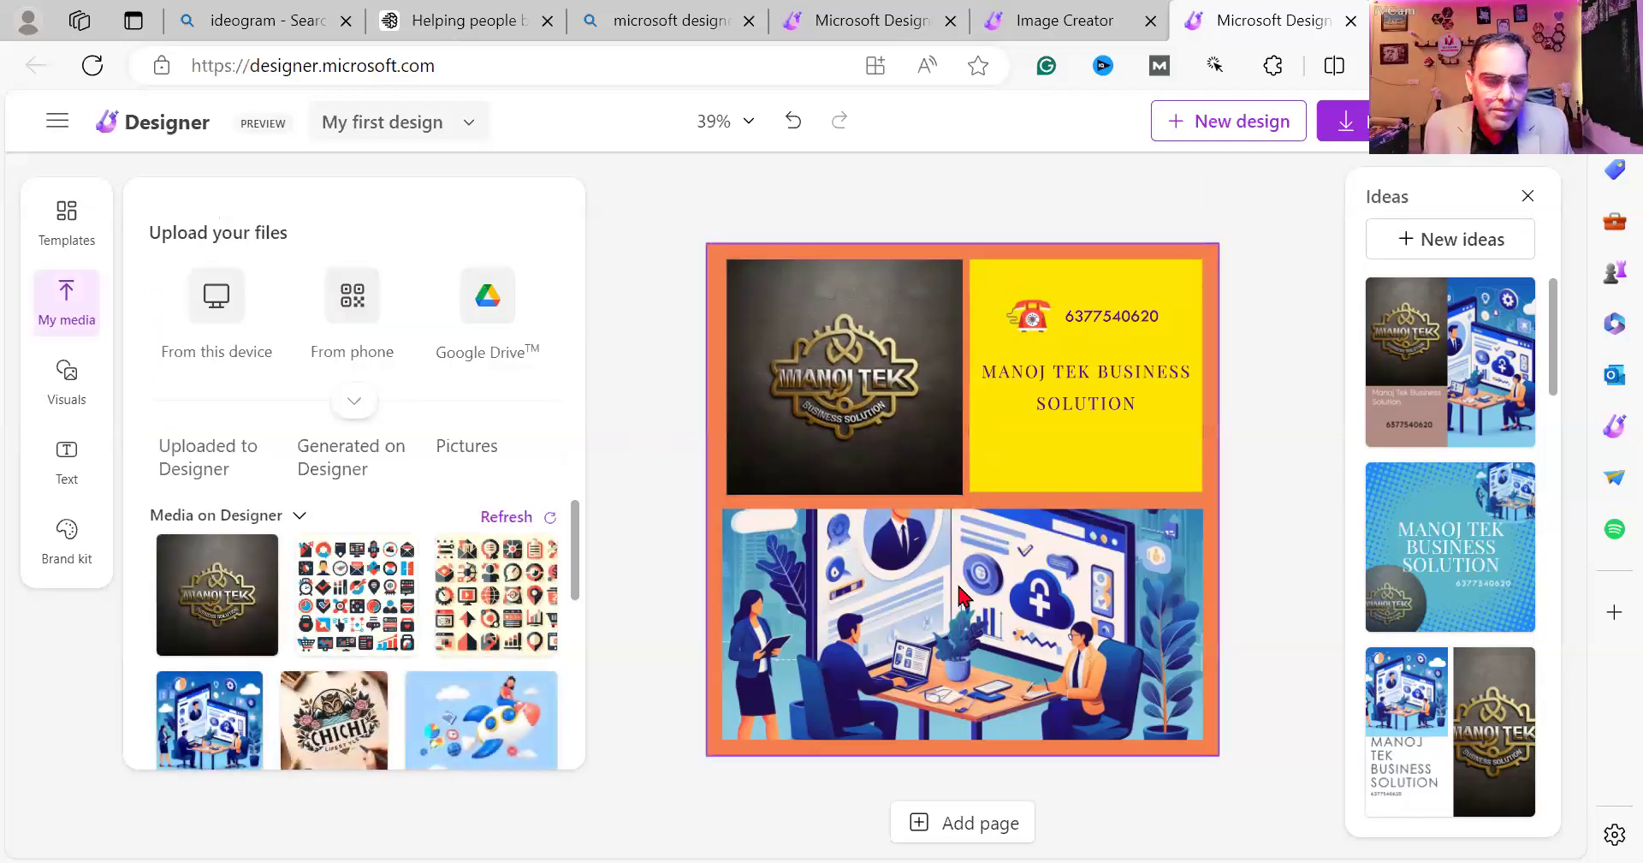
{"action": "scroll", "coordinate": [437, 633], "scroll_direction": "down", "scroll_amount": 3}
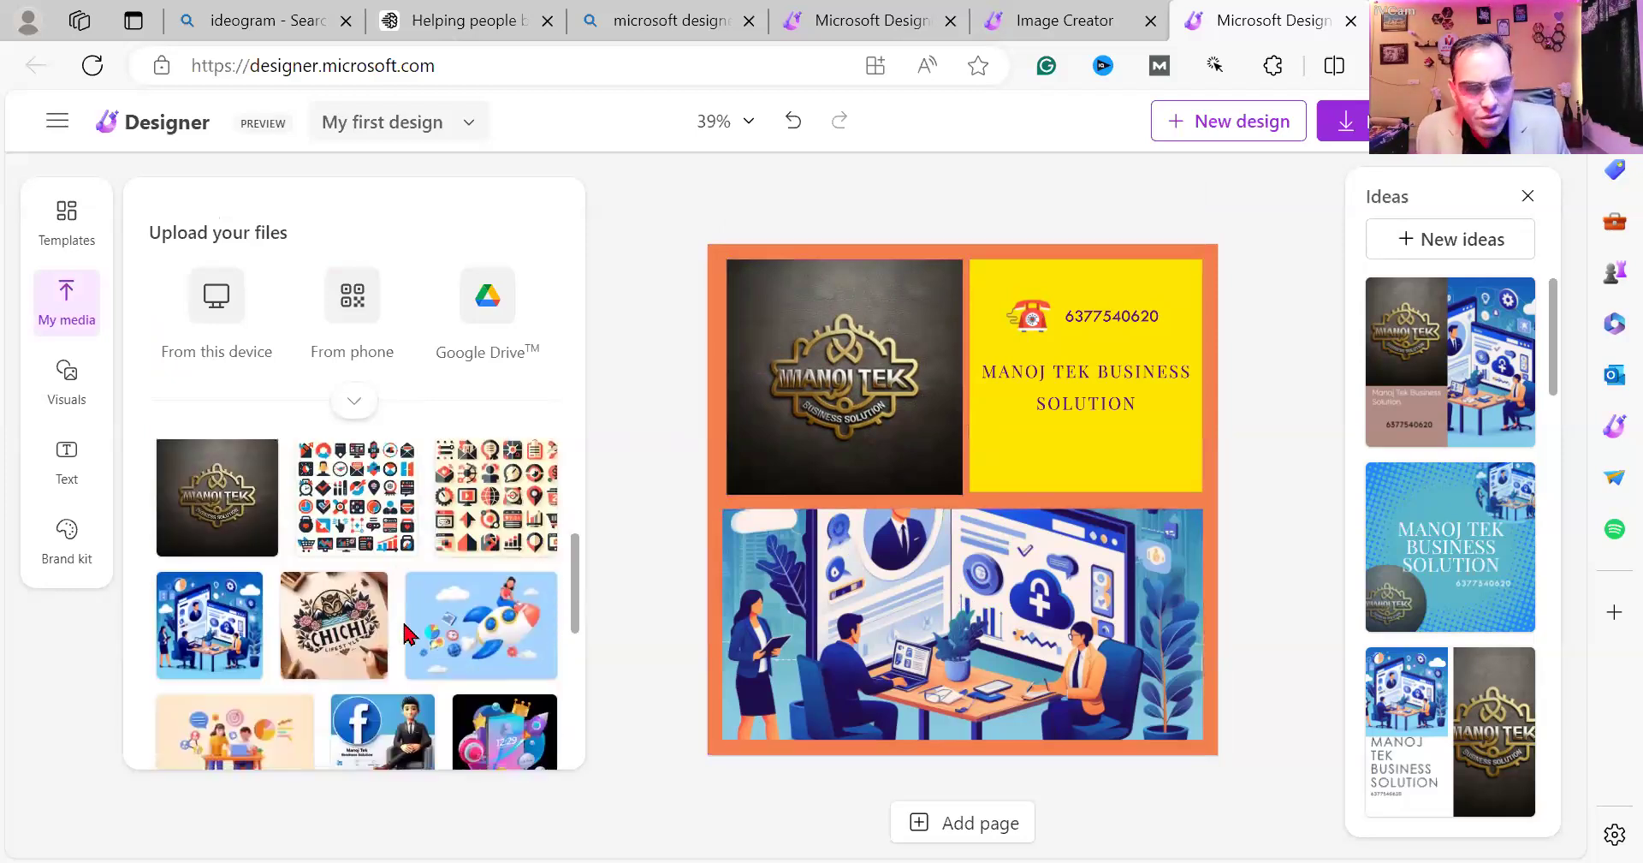
Replace the bottom office illustration with the Facebook character image.
{"action": "left_click", "coordinate": [843, 614]}
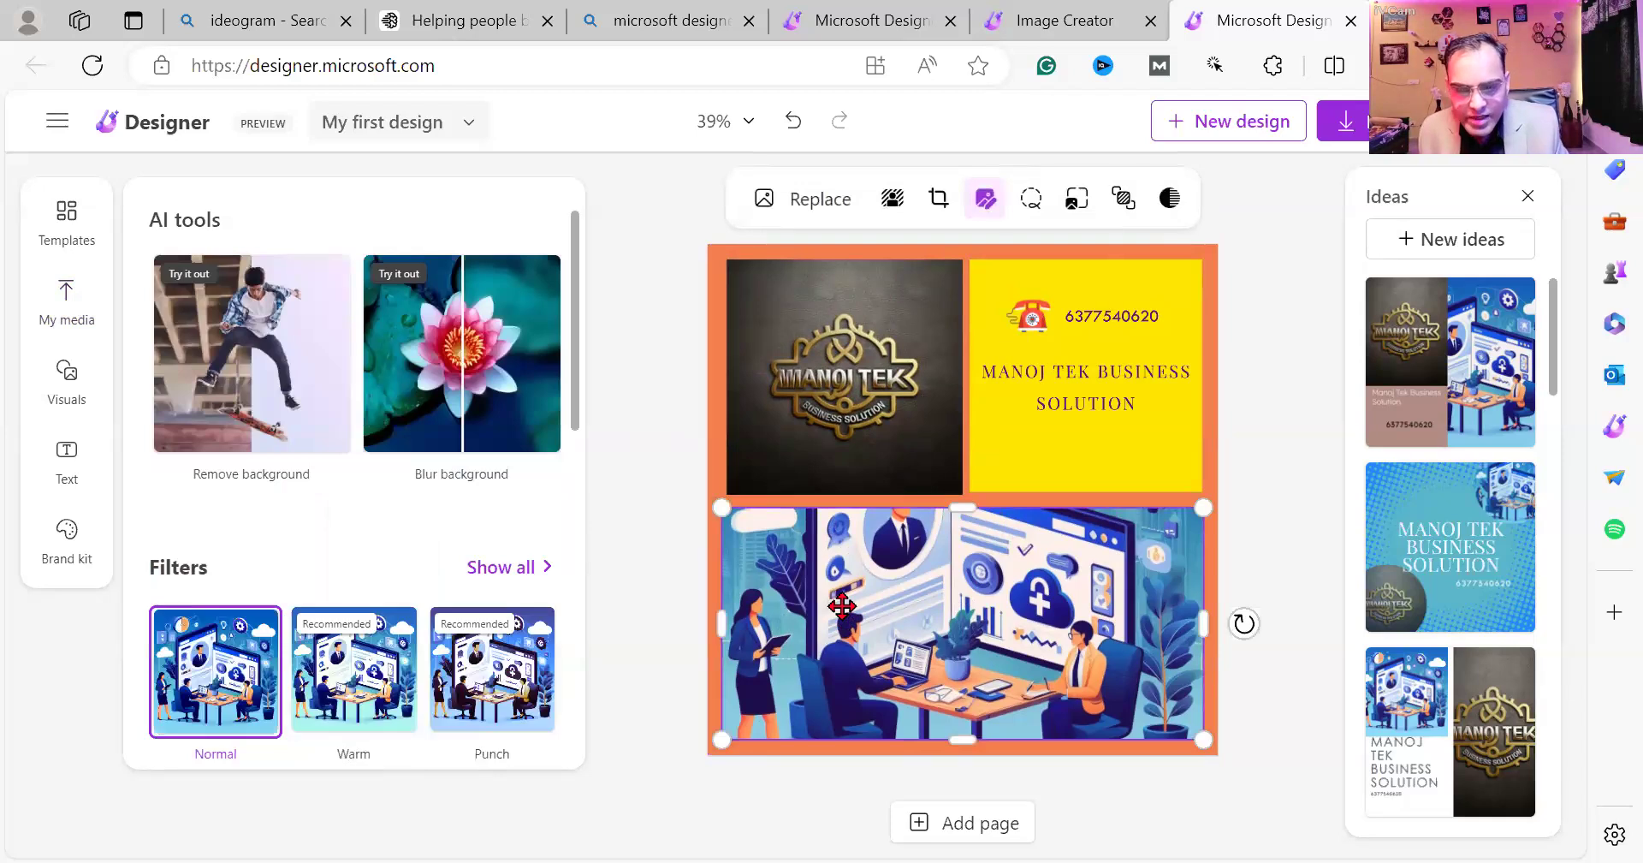
{"action": "key", "text": "Delete"}
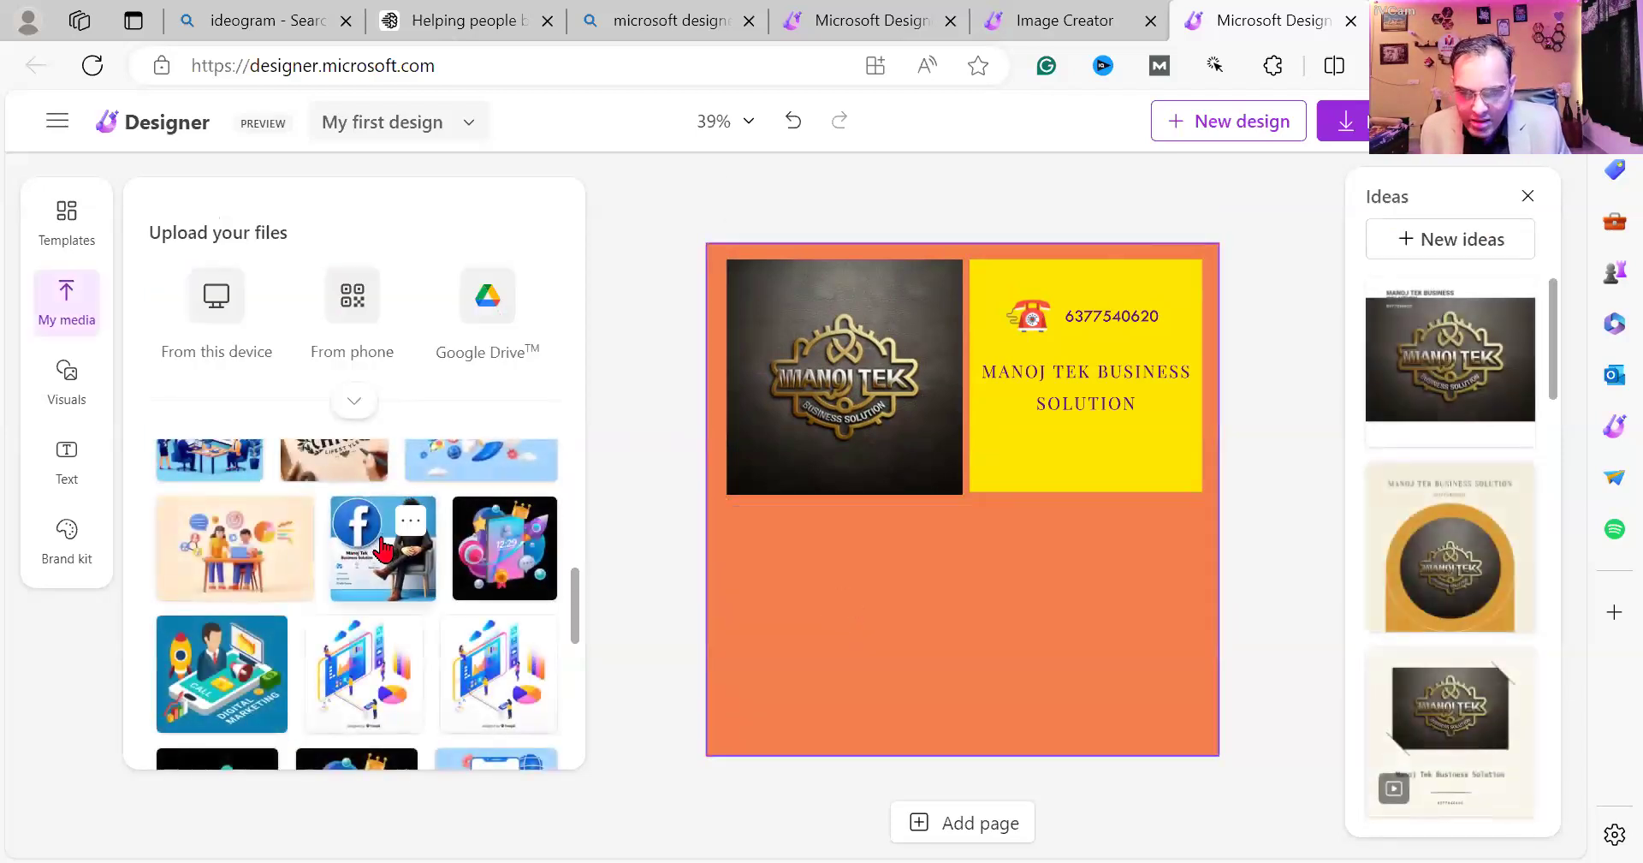
{"action": "left_click", "coordinate": [383, 548]}
{"action": "left_click", "coordinate": [825, 570]}
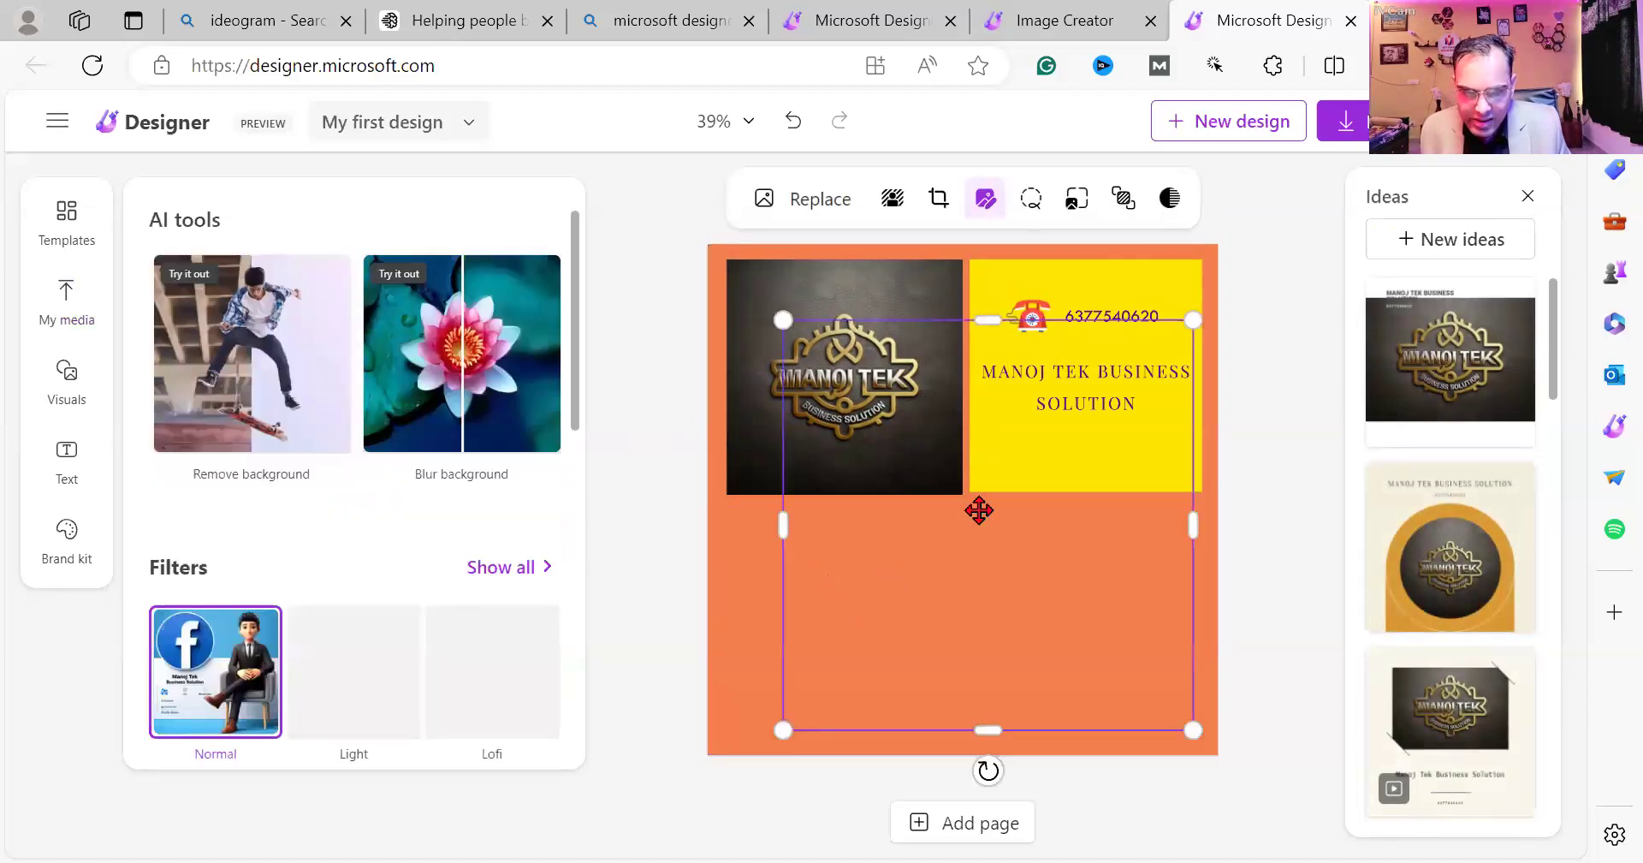
Move and resize the Facebook image to fill the lower part of the page.
{"action": "left_click_drag", "start_coordinate": [957, 530], "coordinate": [910, 547]}
{"action": "left_click_drag", "start_coordinate": [740, 342], "coordinate": [725, 614]}
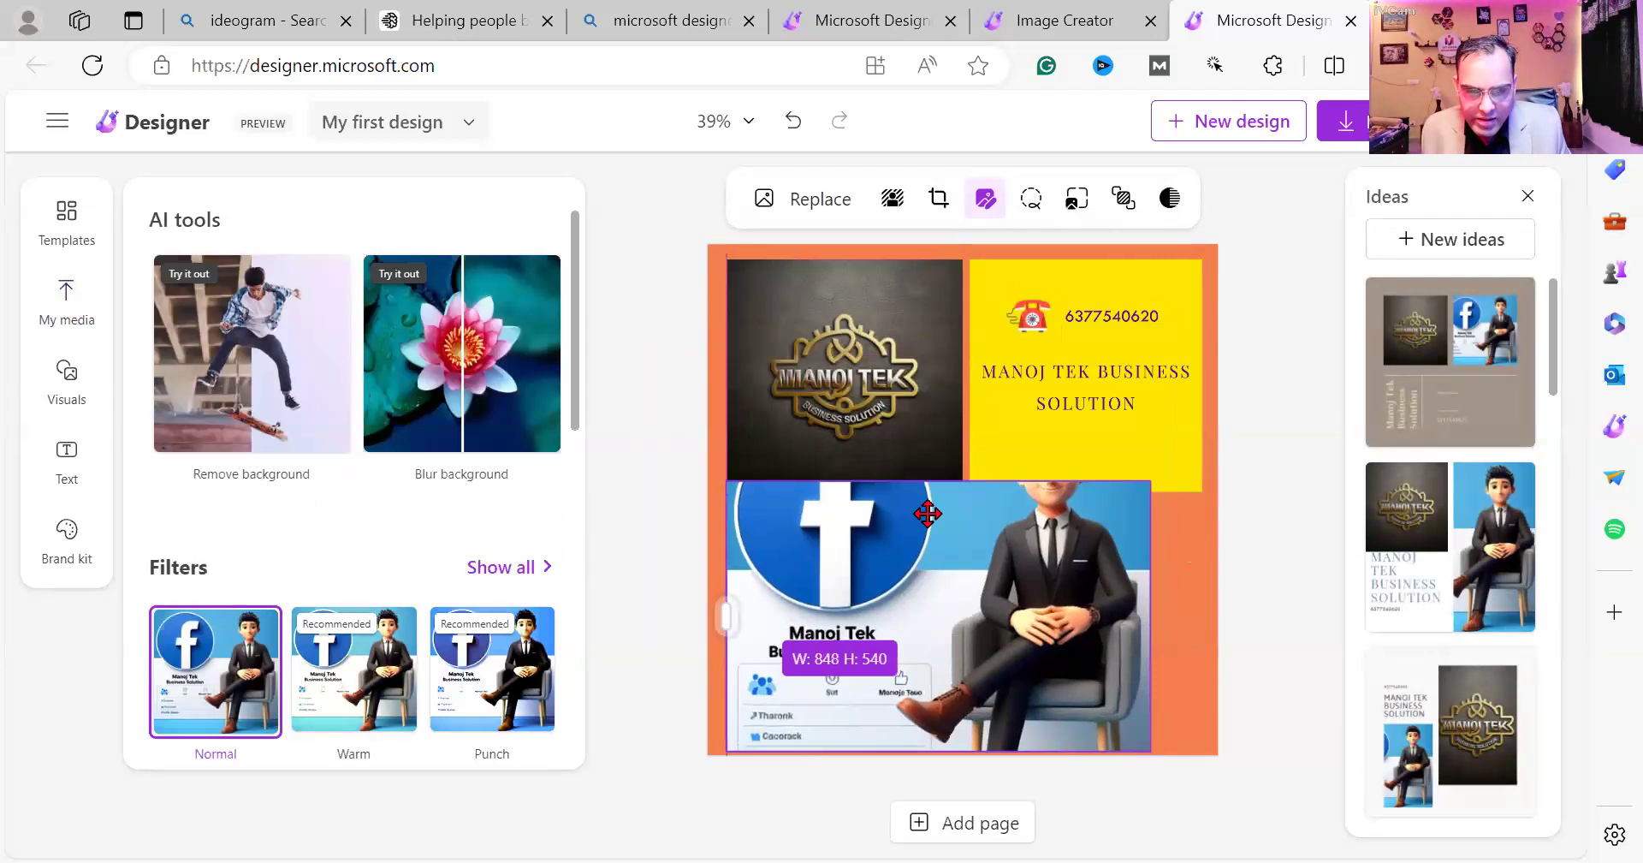
{"action": "left_click_drag", "start_coordinate": [932, 473], "coordinate": [935, 376]}
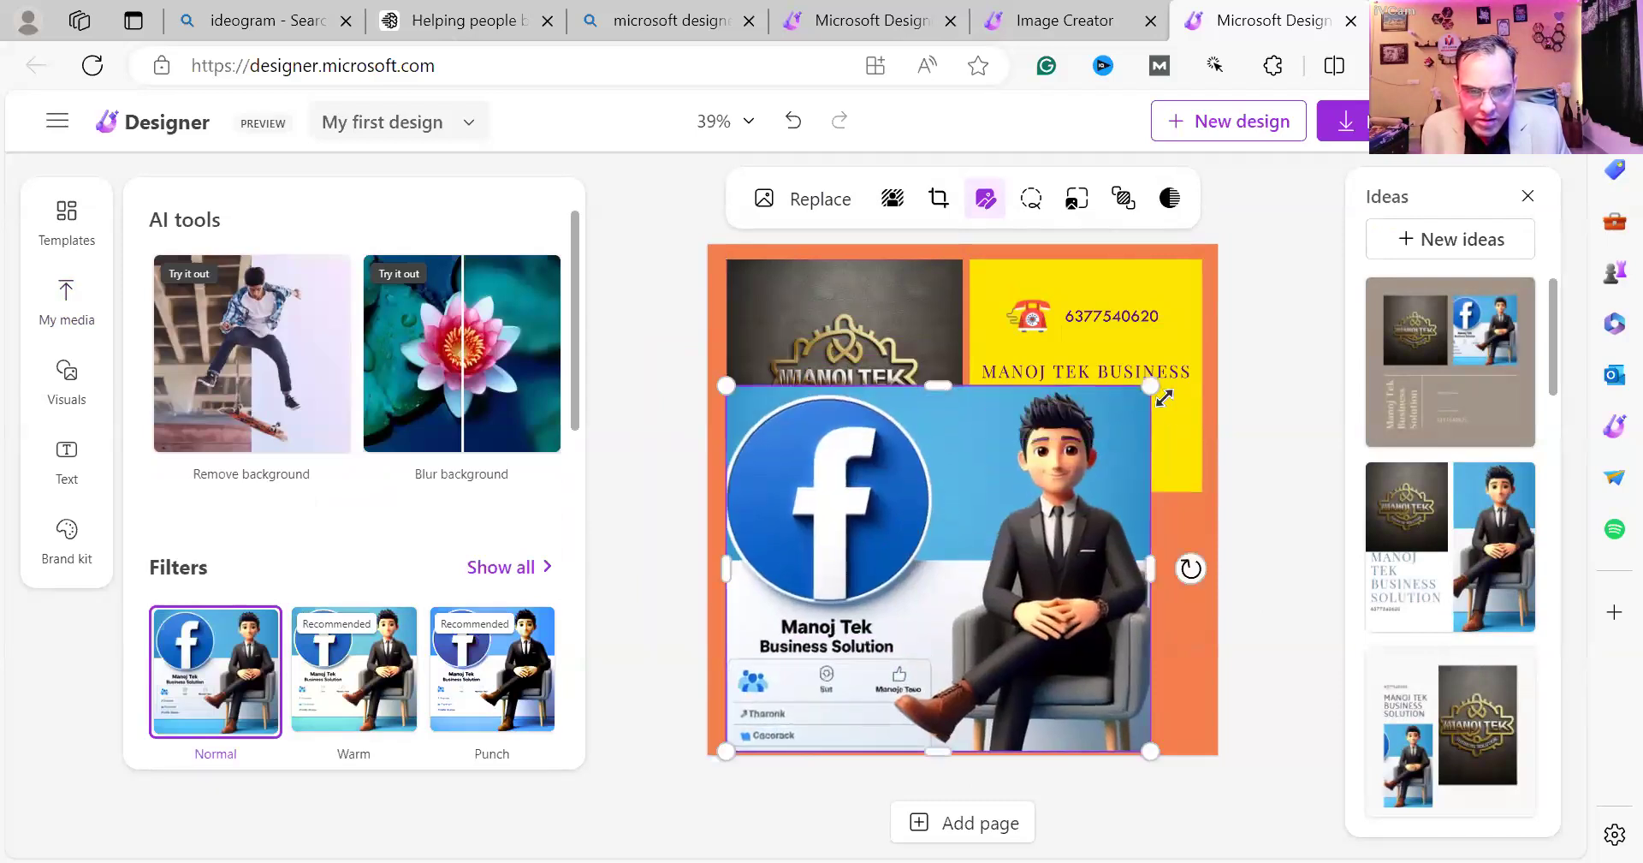
{"action": "left_click_drag", "start_coordinate": [1153, 385], "coordinate": [1032, 621]}
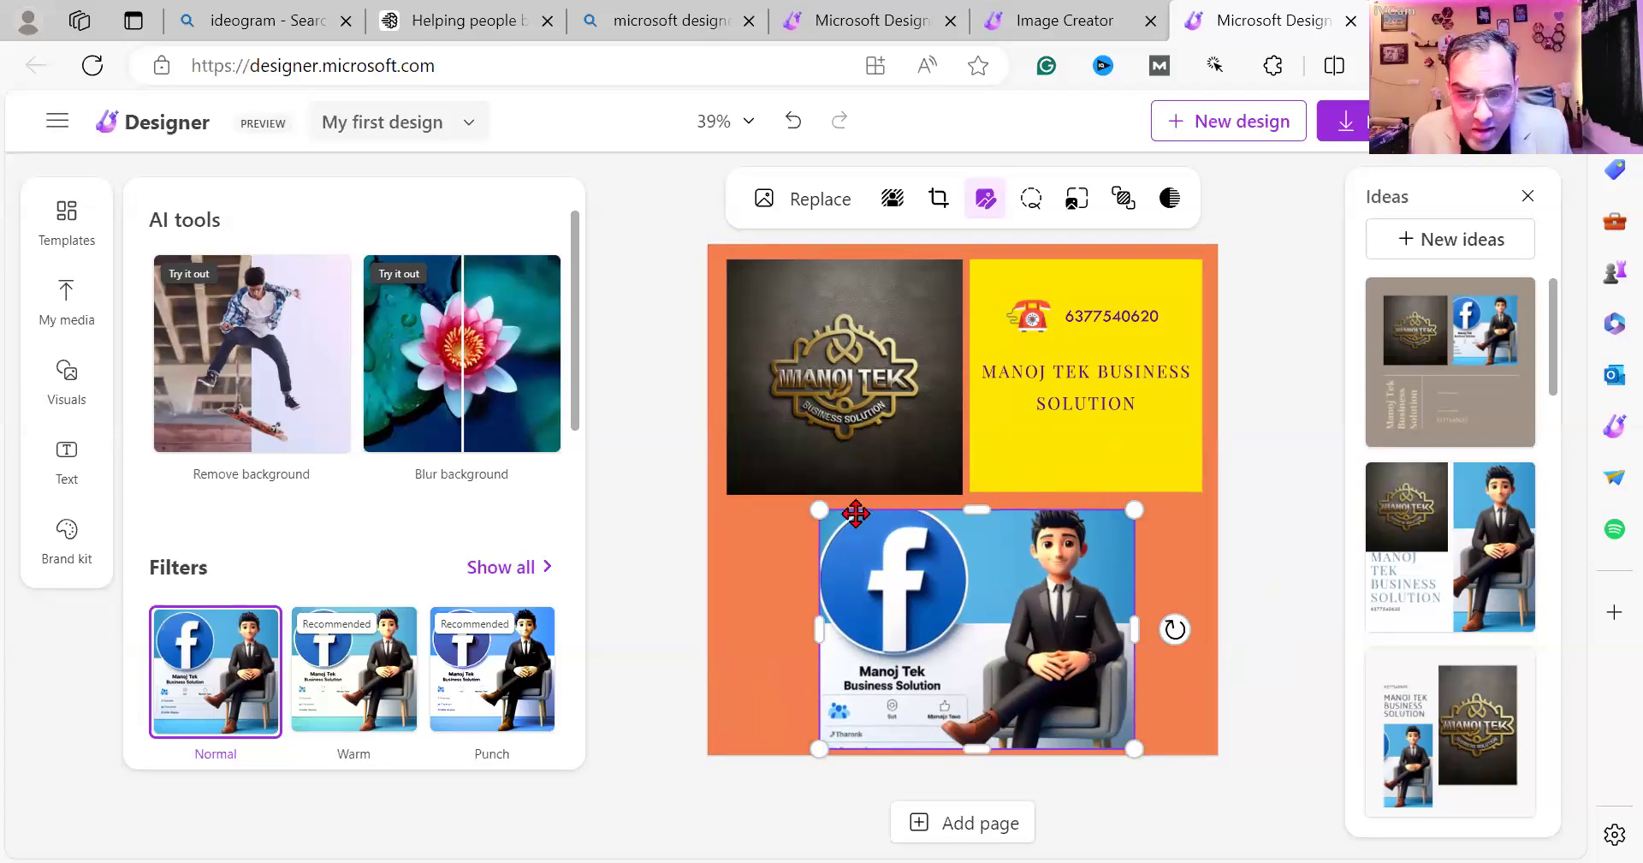
{"action": "left_click", "coordinate": [859, 462]}
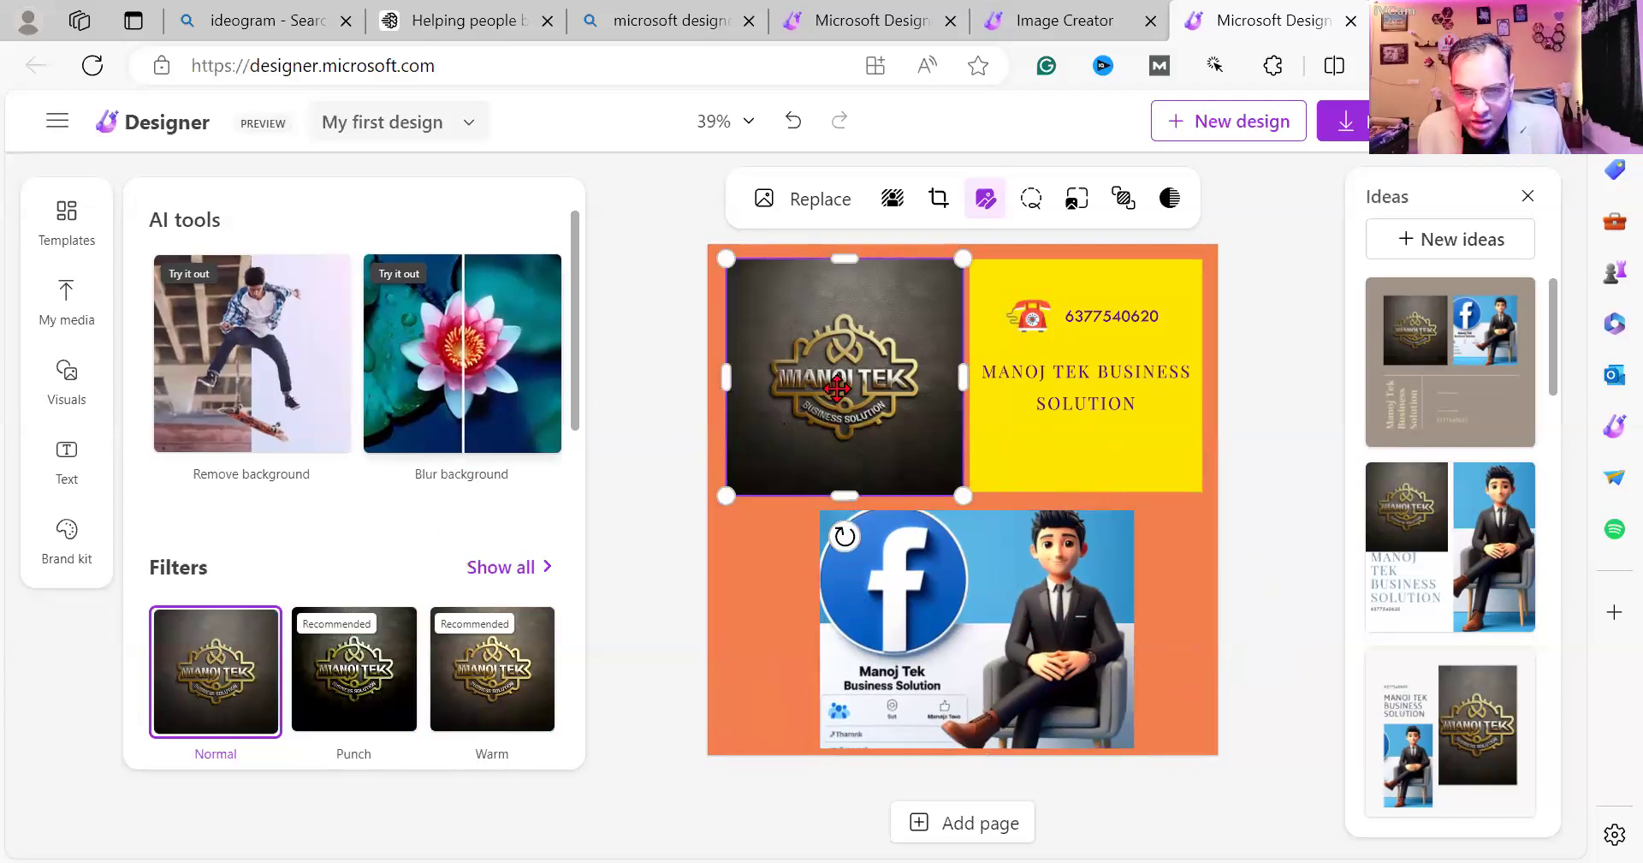
Remove the logo's dark background and nudge the logo slightly up and left.
{"action": "left_click", "coordinate": [325, 372]}
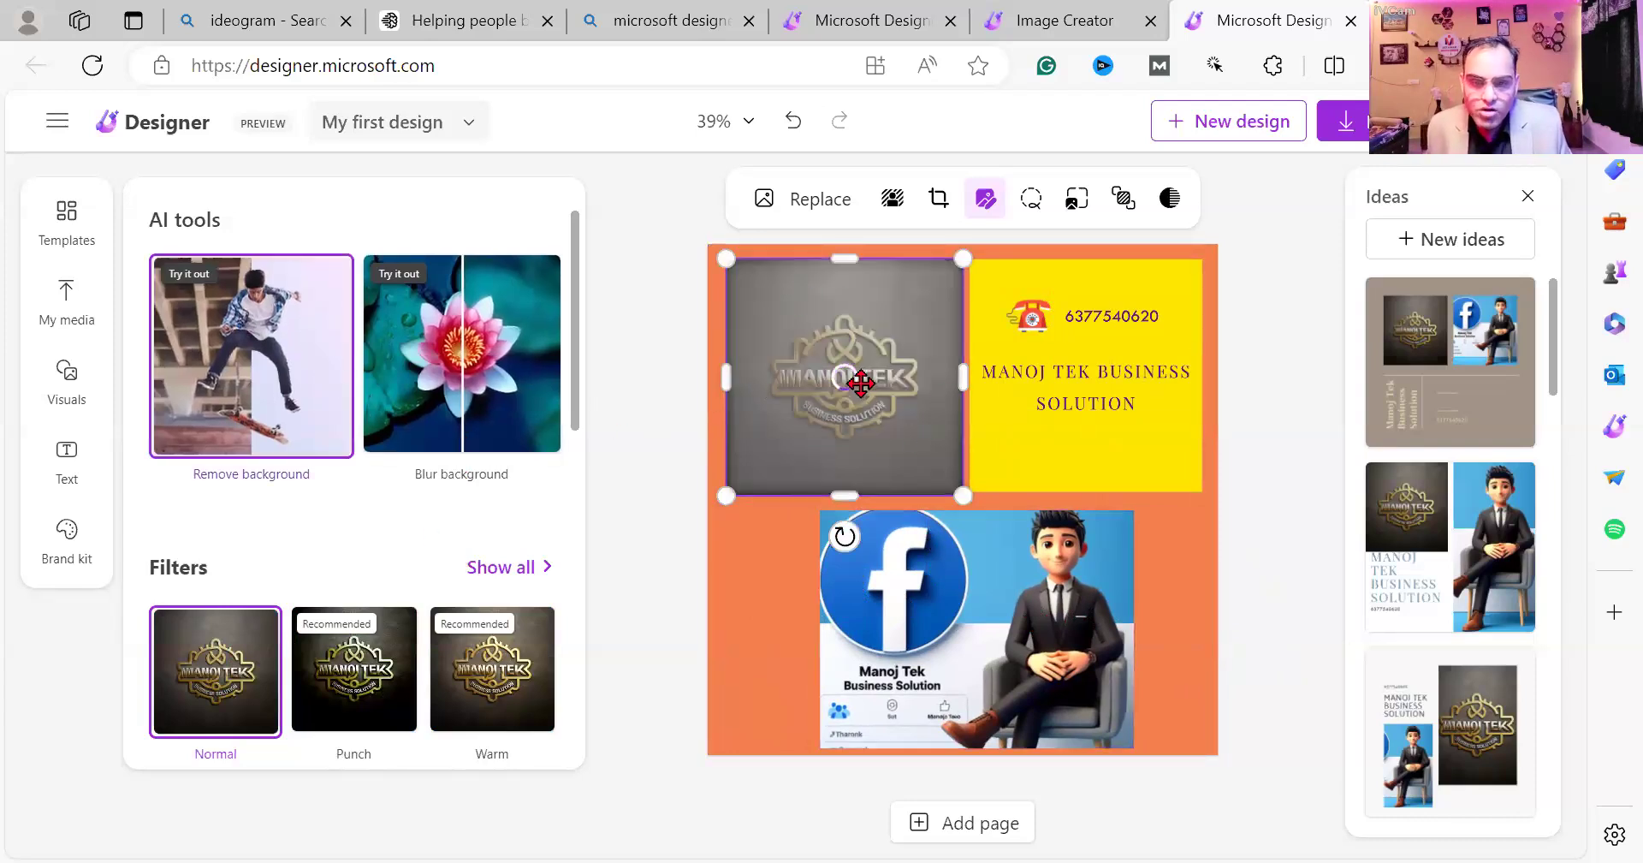
{"action": "left_click", "coordinate": [665, 557]}
{"action": "mouse_move", "coordinate": [890, 390]}
{"action": "left_mouse_down"}
{"action": "mouse_move", "coordinate": [911, 311]}
{"action": "mouse_move", "coordinate": [868, 385]}
{"action": "mouse_move", "coordinate": [881, 369]}
{"action": "left_mouse_up"}
{"action": "double_click", "coordinate": [882, 370]}
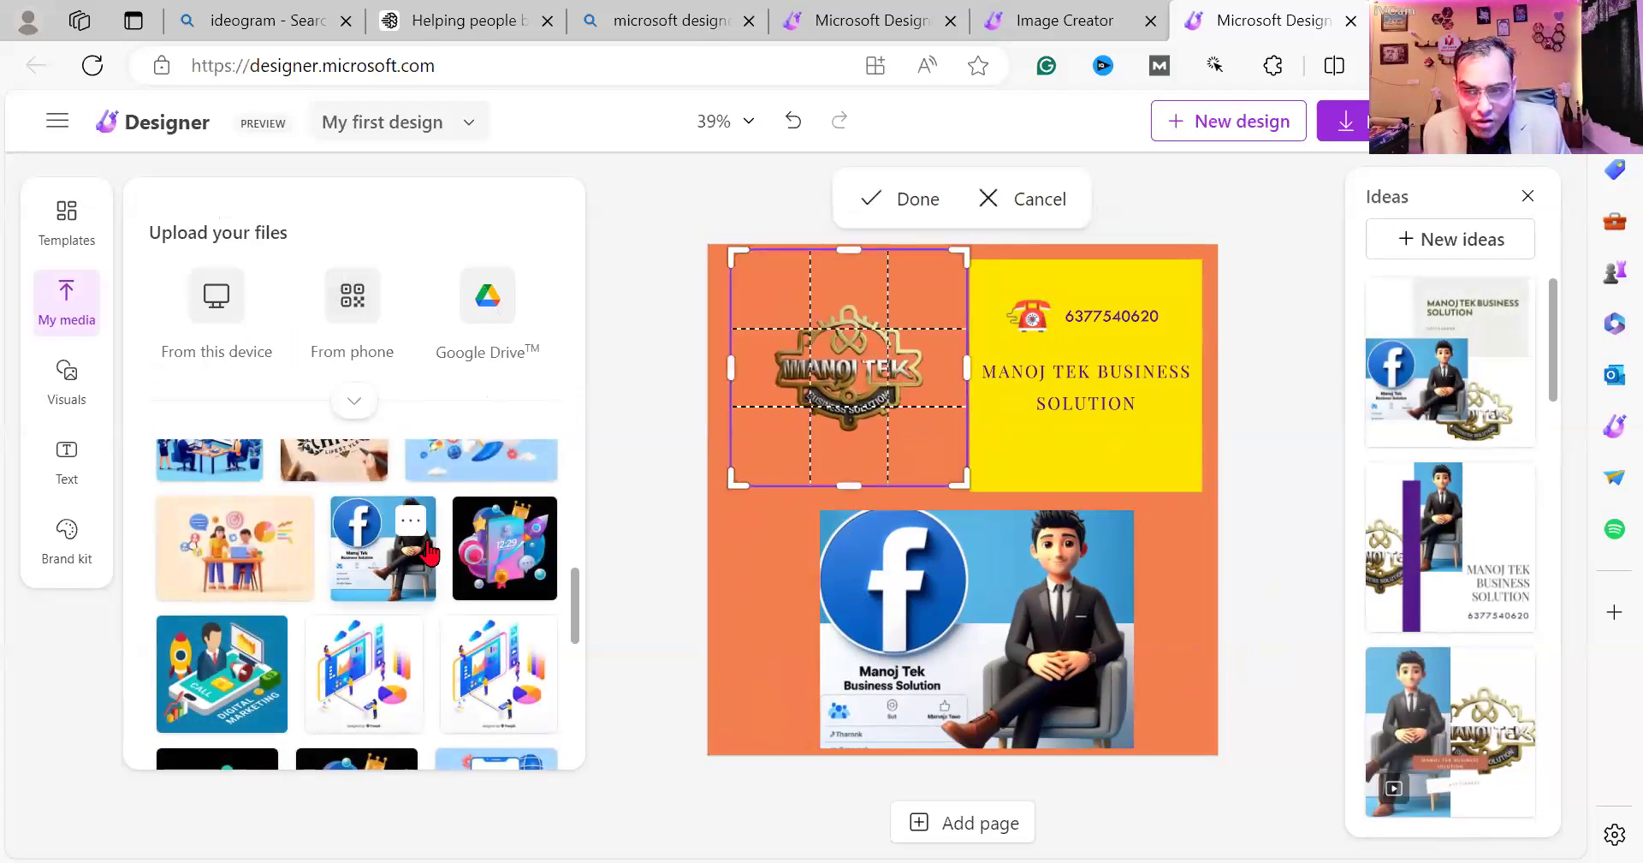
{"action": "scroll", "coordinate": [382, 552], "scroll_direction": "up", "scroll_amount": 2}
{"action": "left_click", "coordinate": [942, 617]}
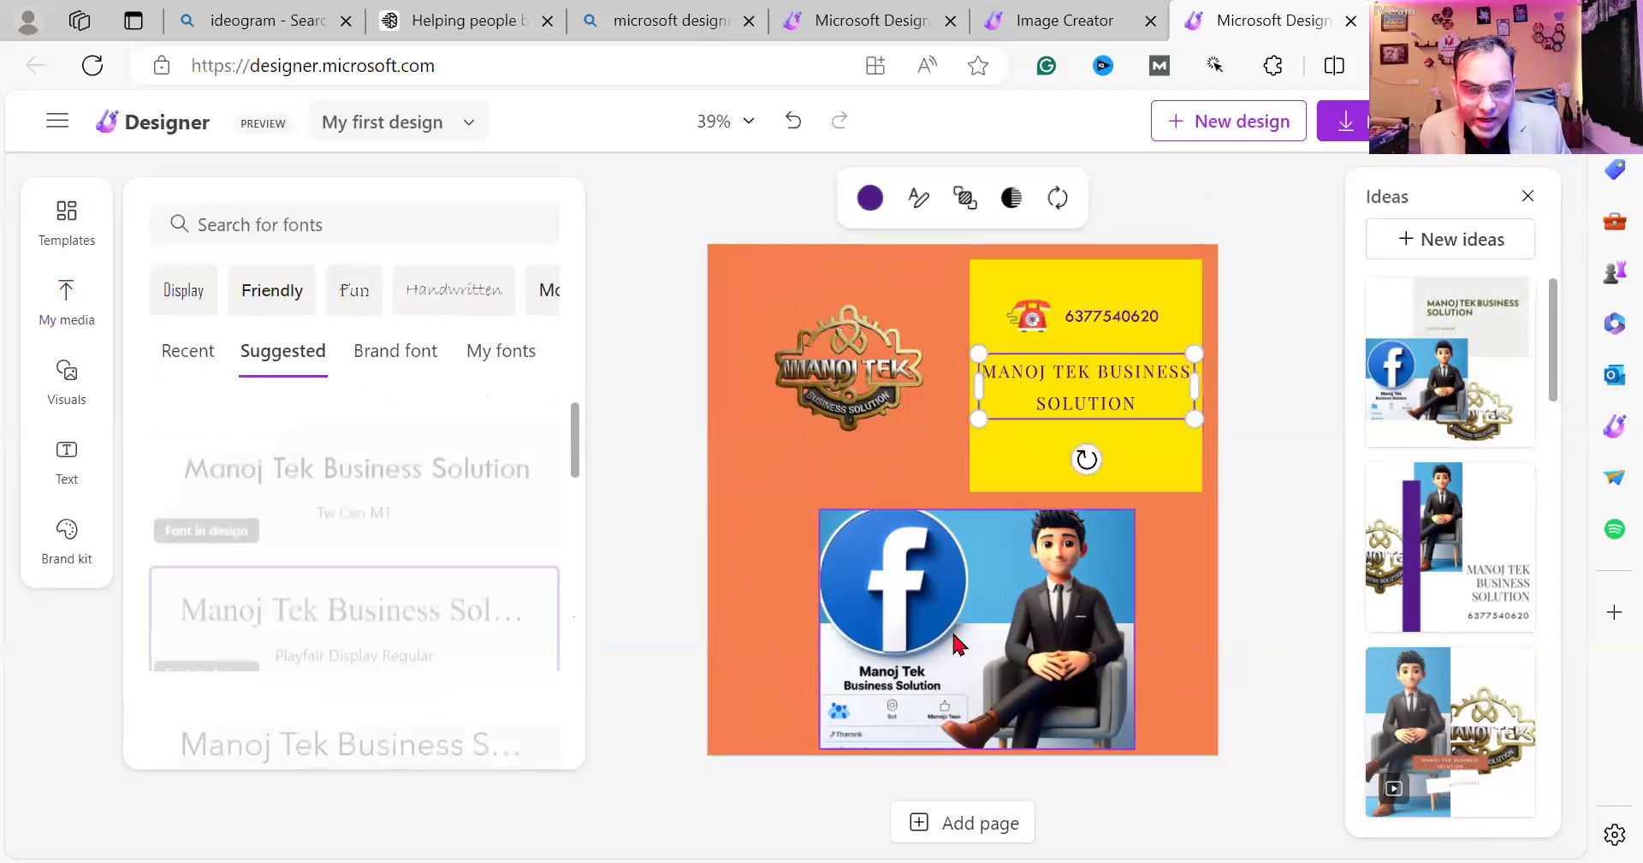
Try removing the Facebook character image's background, then undo it.
{"action": "left_click", "coordinate": [981, 594]}
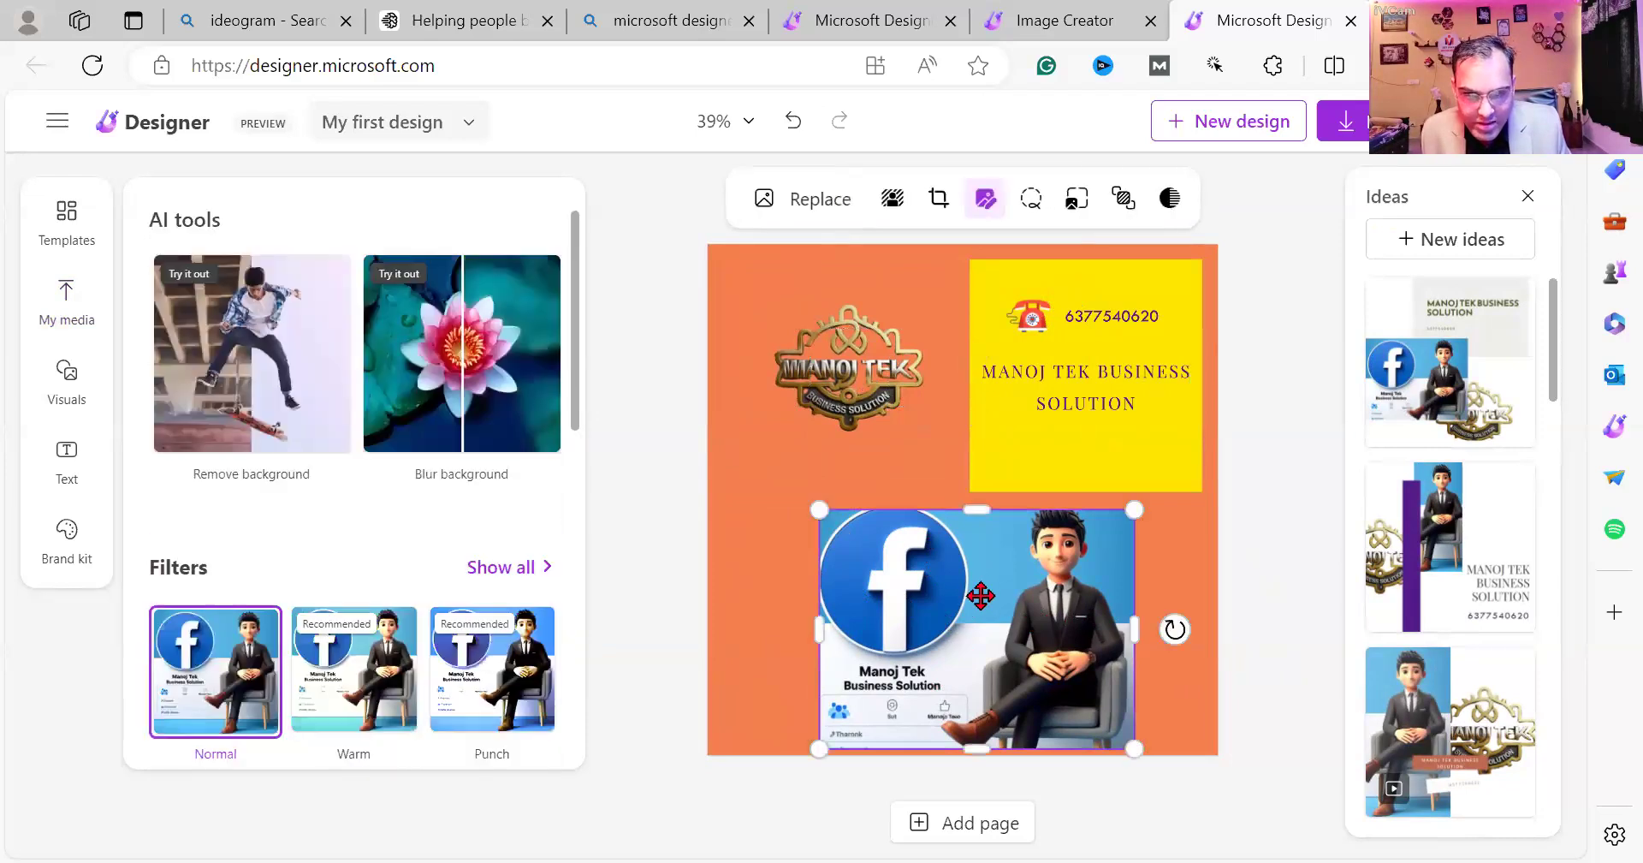
{"action": "left_click", "coordinate": [227, 376]}
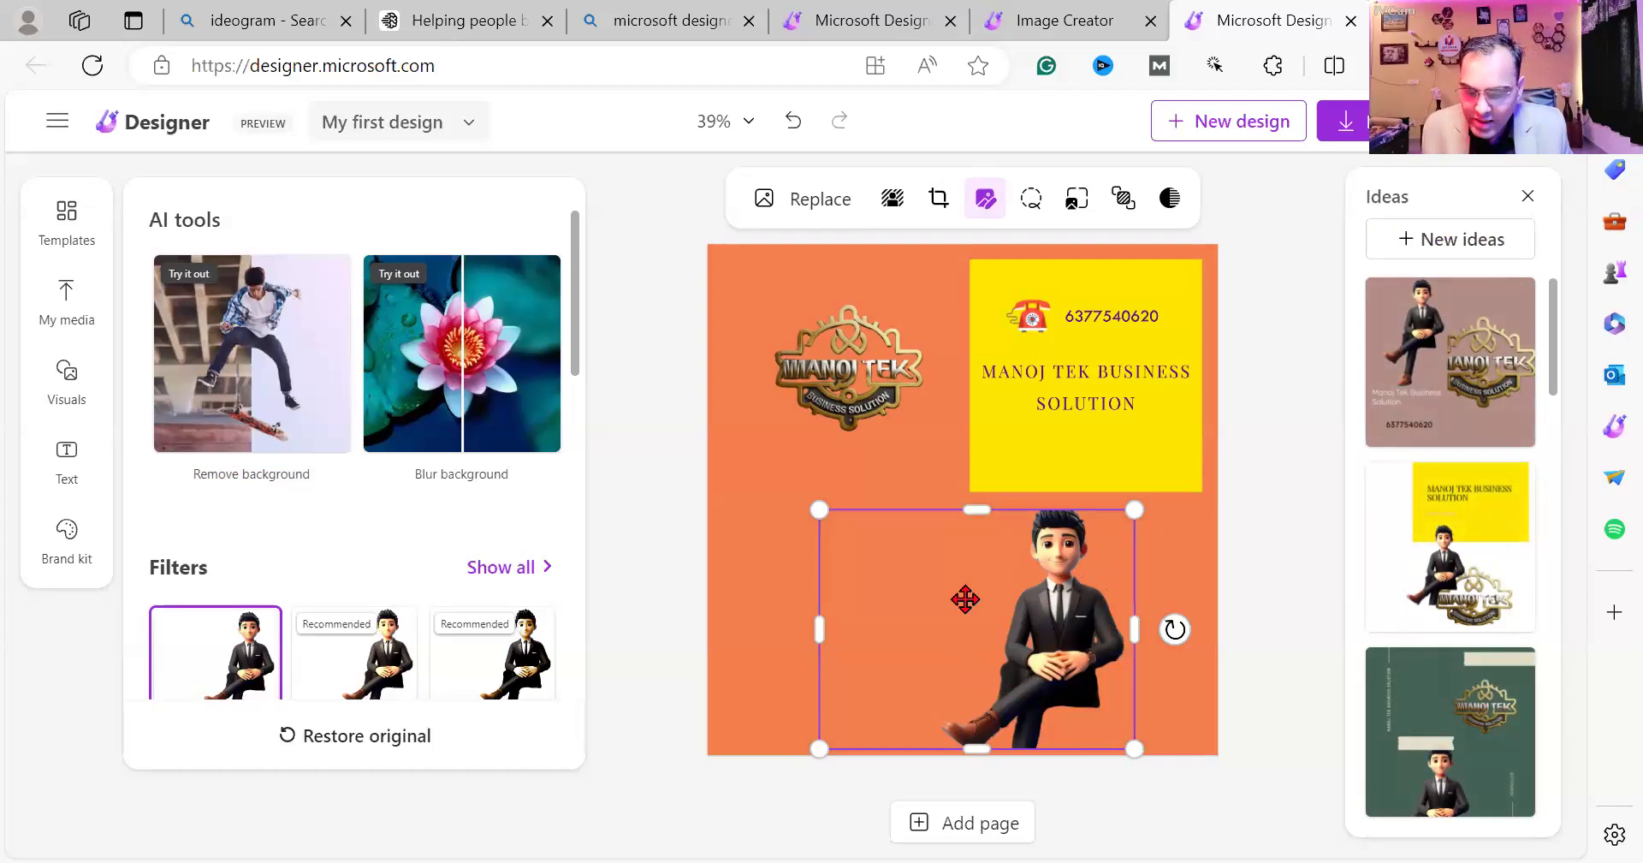
{"action": "key", "text": "ctrl+z"}
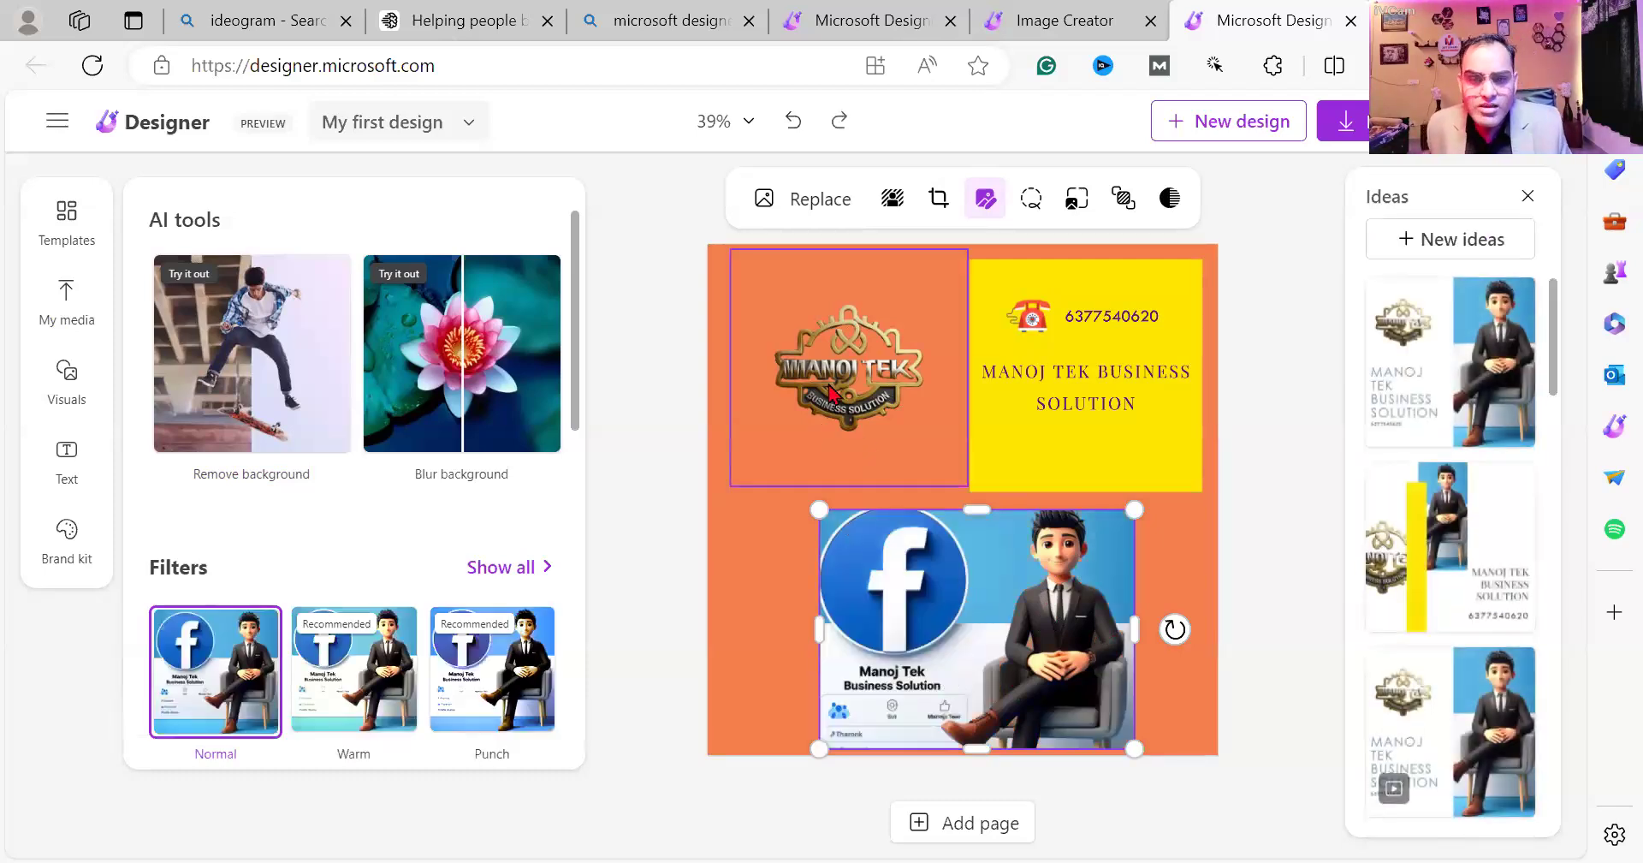
Move the logo into the top-left corner and stretch the yellow title box leftward.
{"action": "left_click_drag", "start_coordinate": [792, 374], "coordinate": [769, 326]}
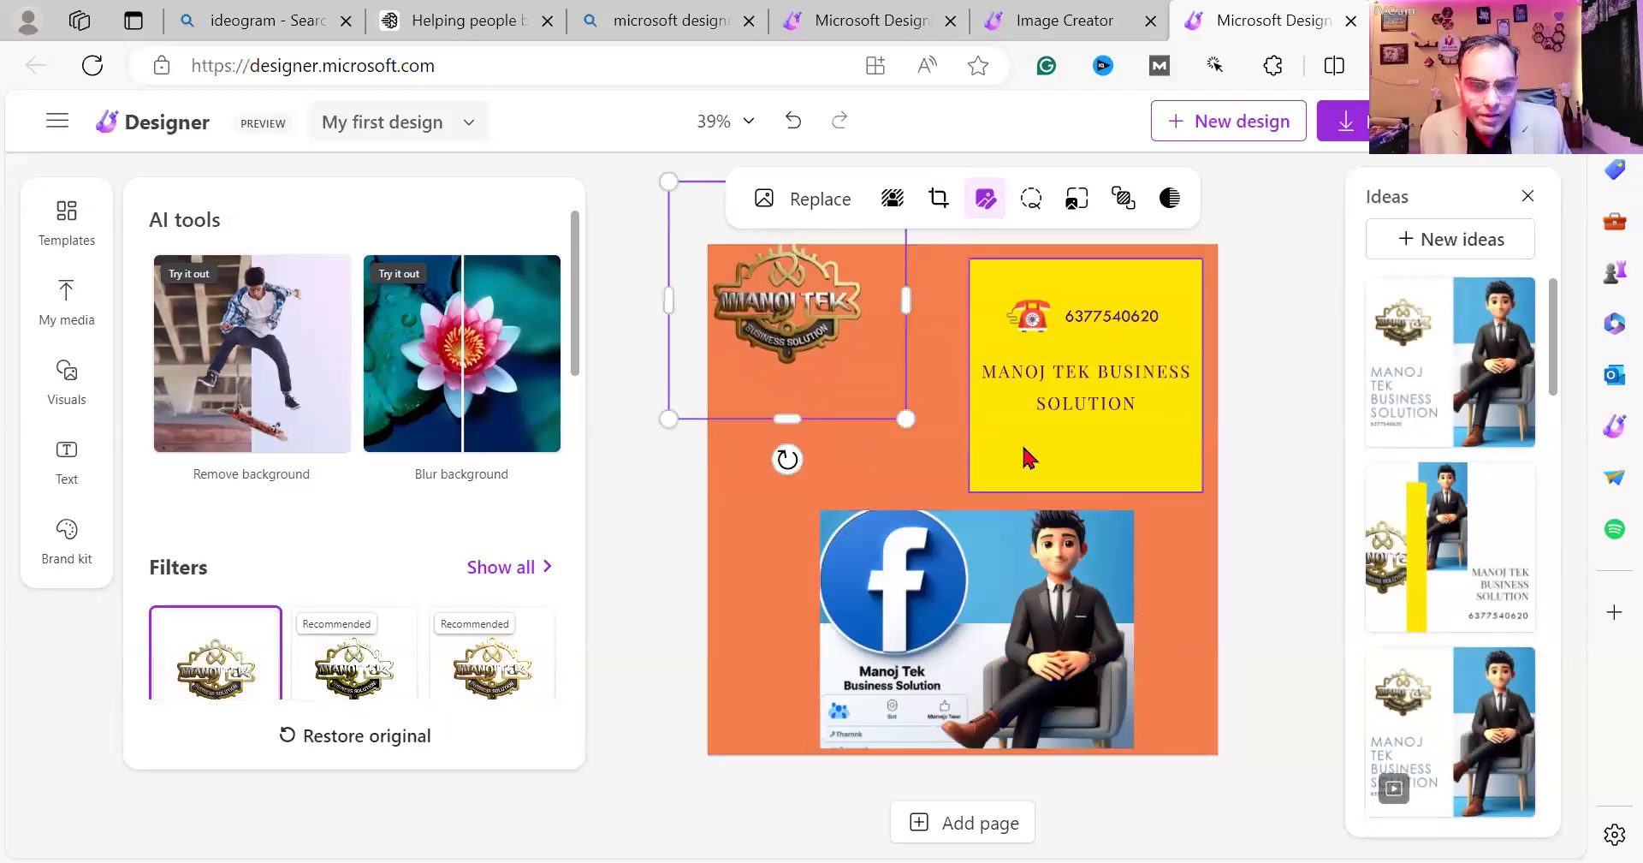
{"action": "left_click", "coordinate": [962, 384]}
{"action": "left_click_drag", "start_coordinate": [961, 381], "coordinate": [867, 382]}
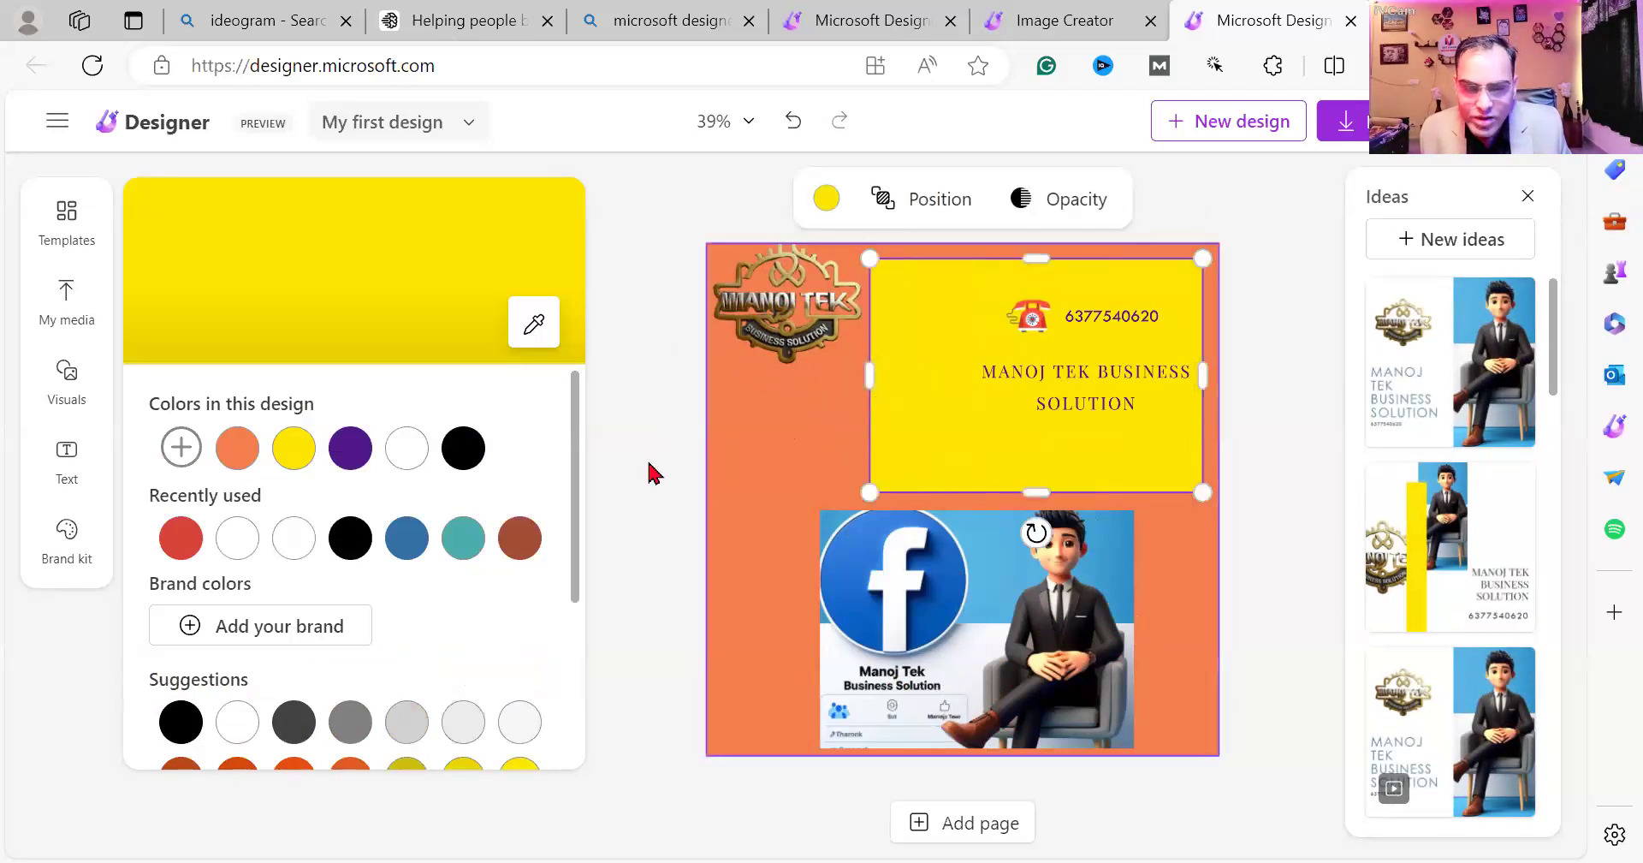
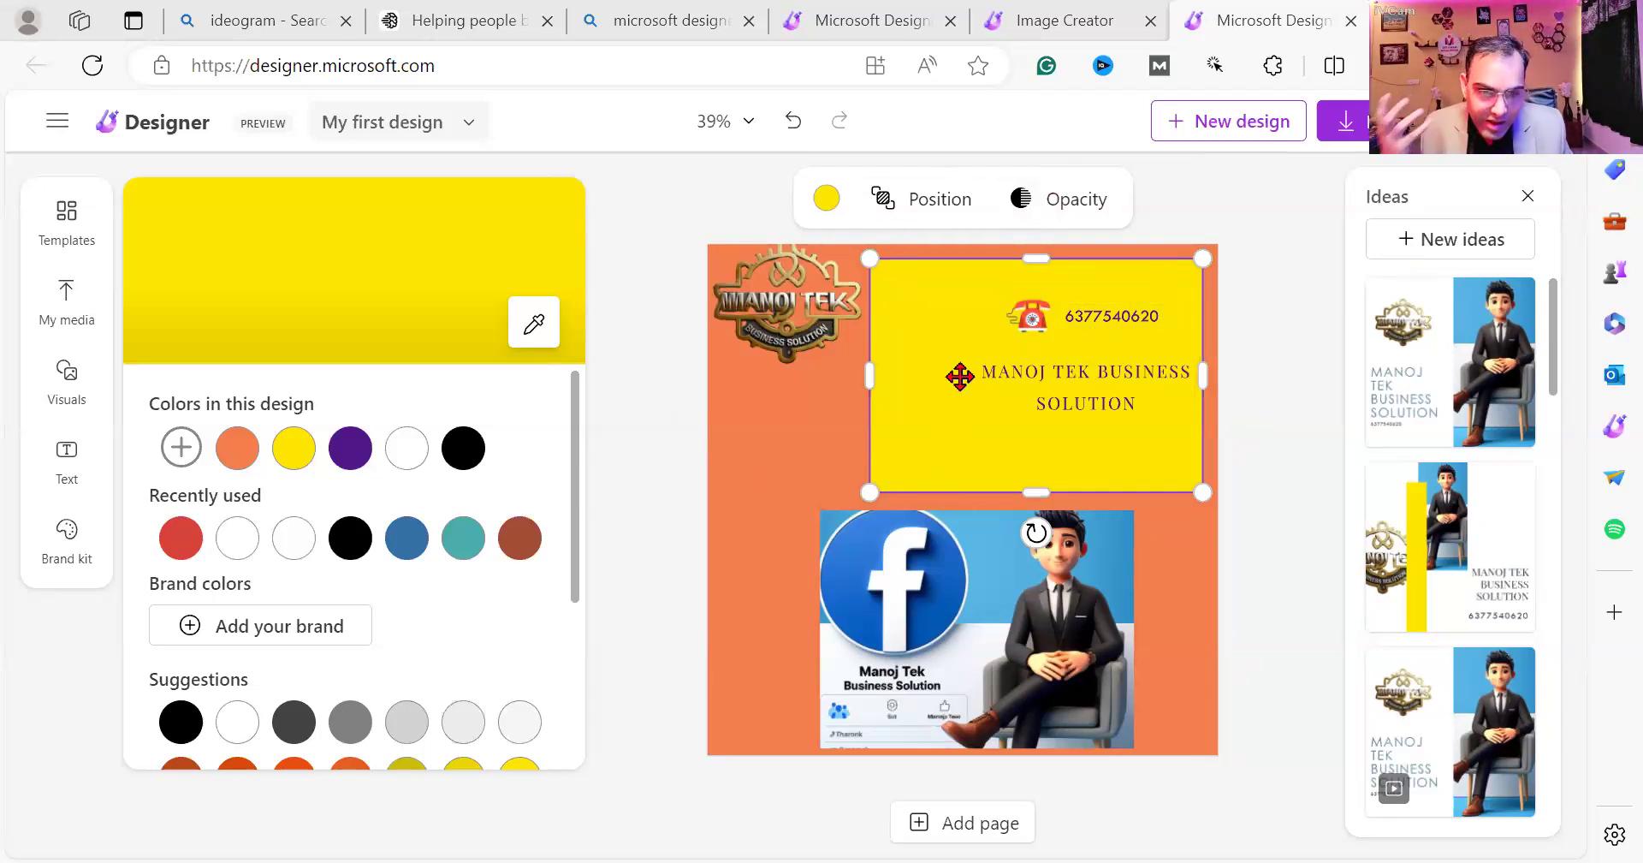
Close the earlier enlarged Image Creator result and return to the example prompts gallery.
{"action": "left_click", "coordinate": [1113, 19]}
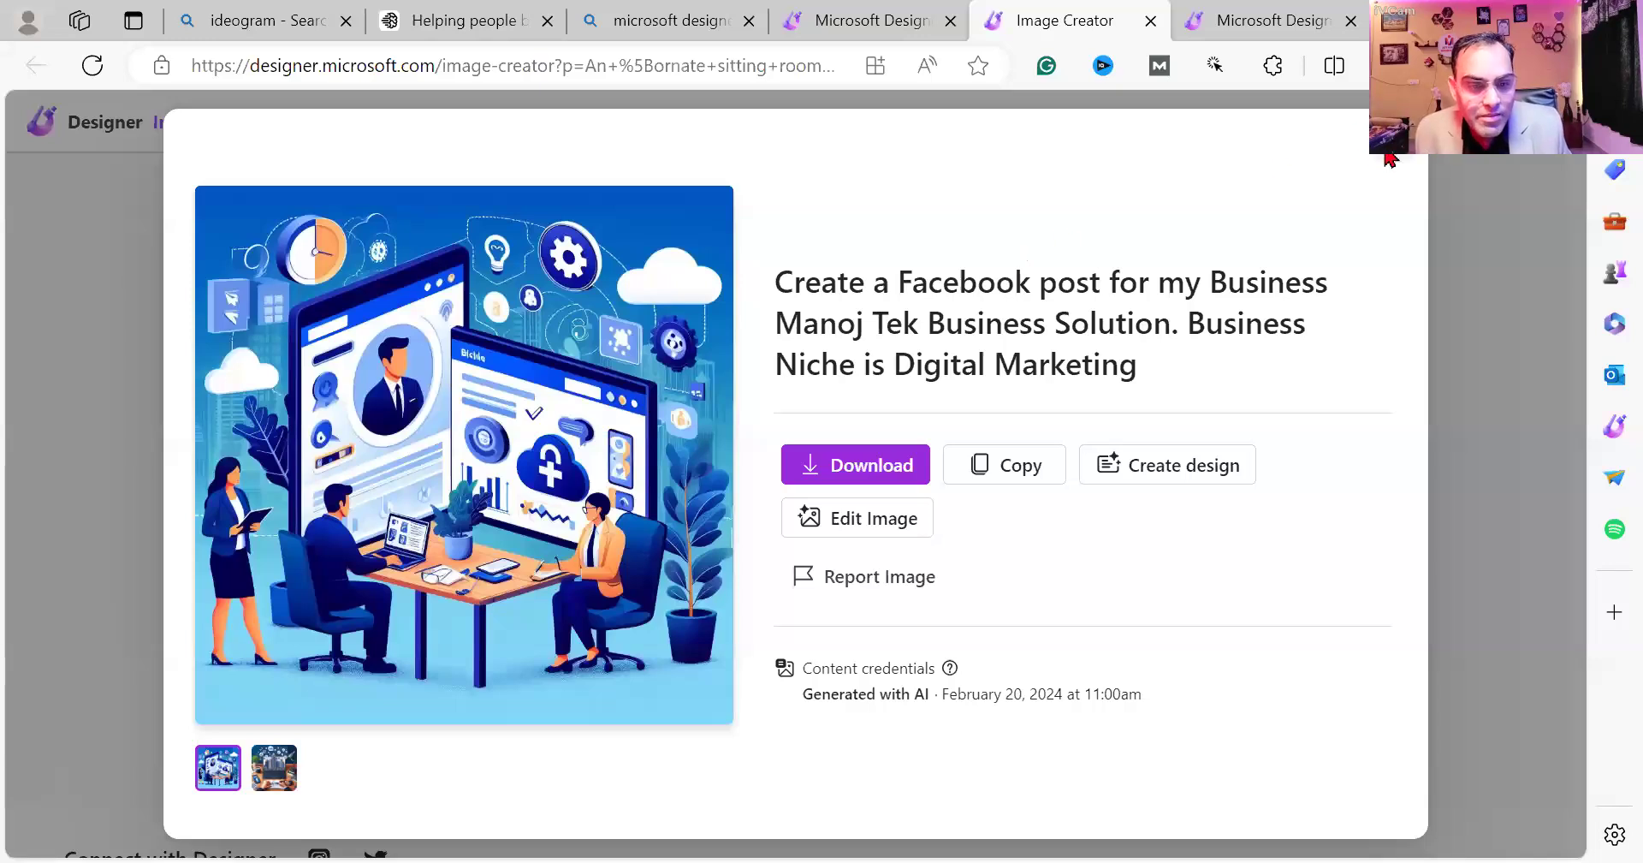
{"action": "left_click", "coordinate": [1391, 159]}
{"action": "scroll", "coordinate": [806, 470], "scroll_direction": "down", "scroll_amount": 1}
{"action": "scroll", "coordinate": [802, 473], "scroll_direction": "up", "scroll_amount": 1}
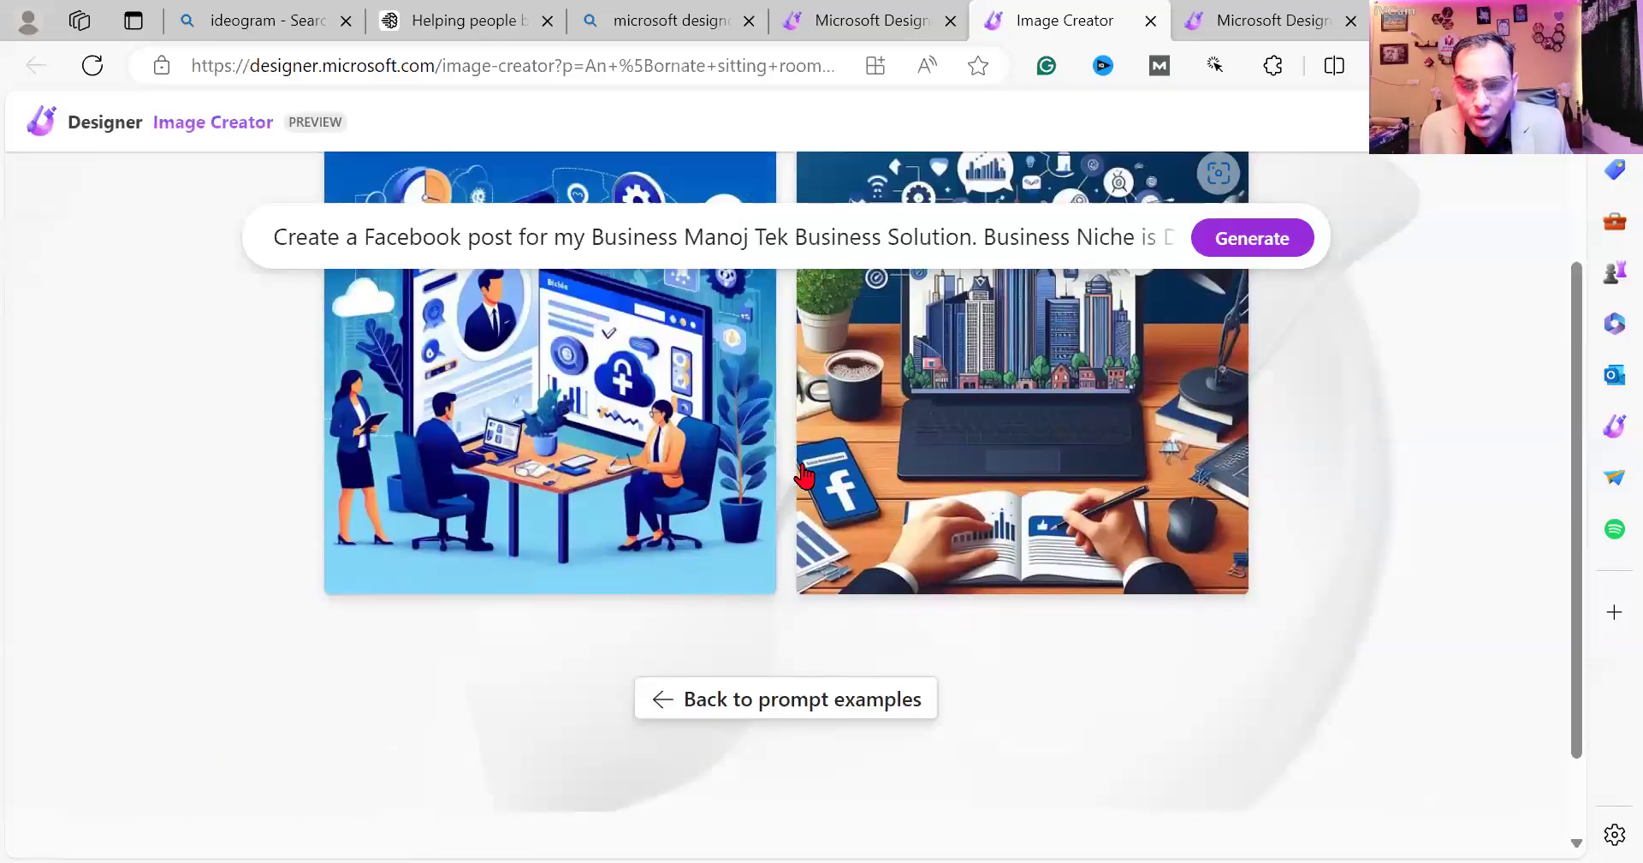
{"action": "scroll", "coordinate": [800, 514], "scroll_direction": "down", "scroll_amount": 3}
{"action": "left_click", "coordinate": [795, 595]}
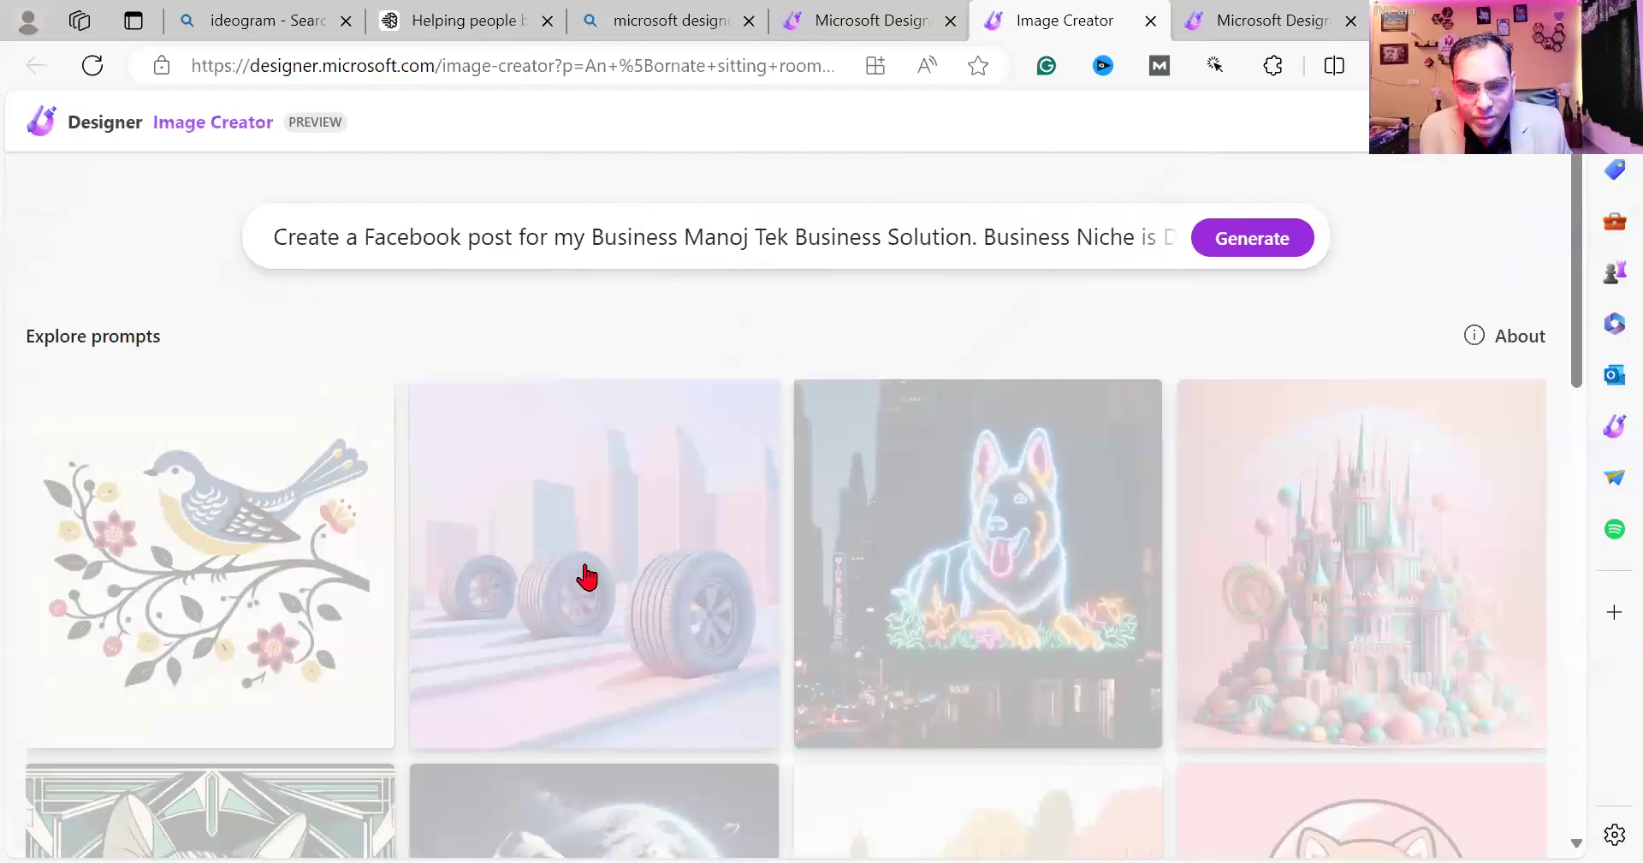
{"action": "scroll", "coordinate": [587, 577], "scroll_direction": "down", "scroll_amount": 12}
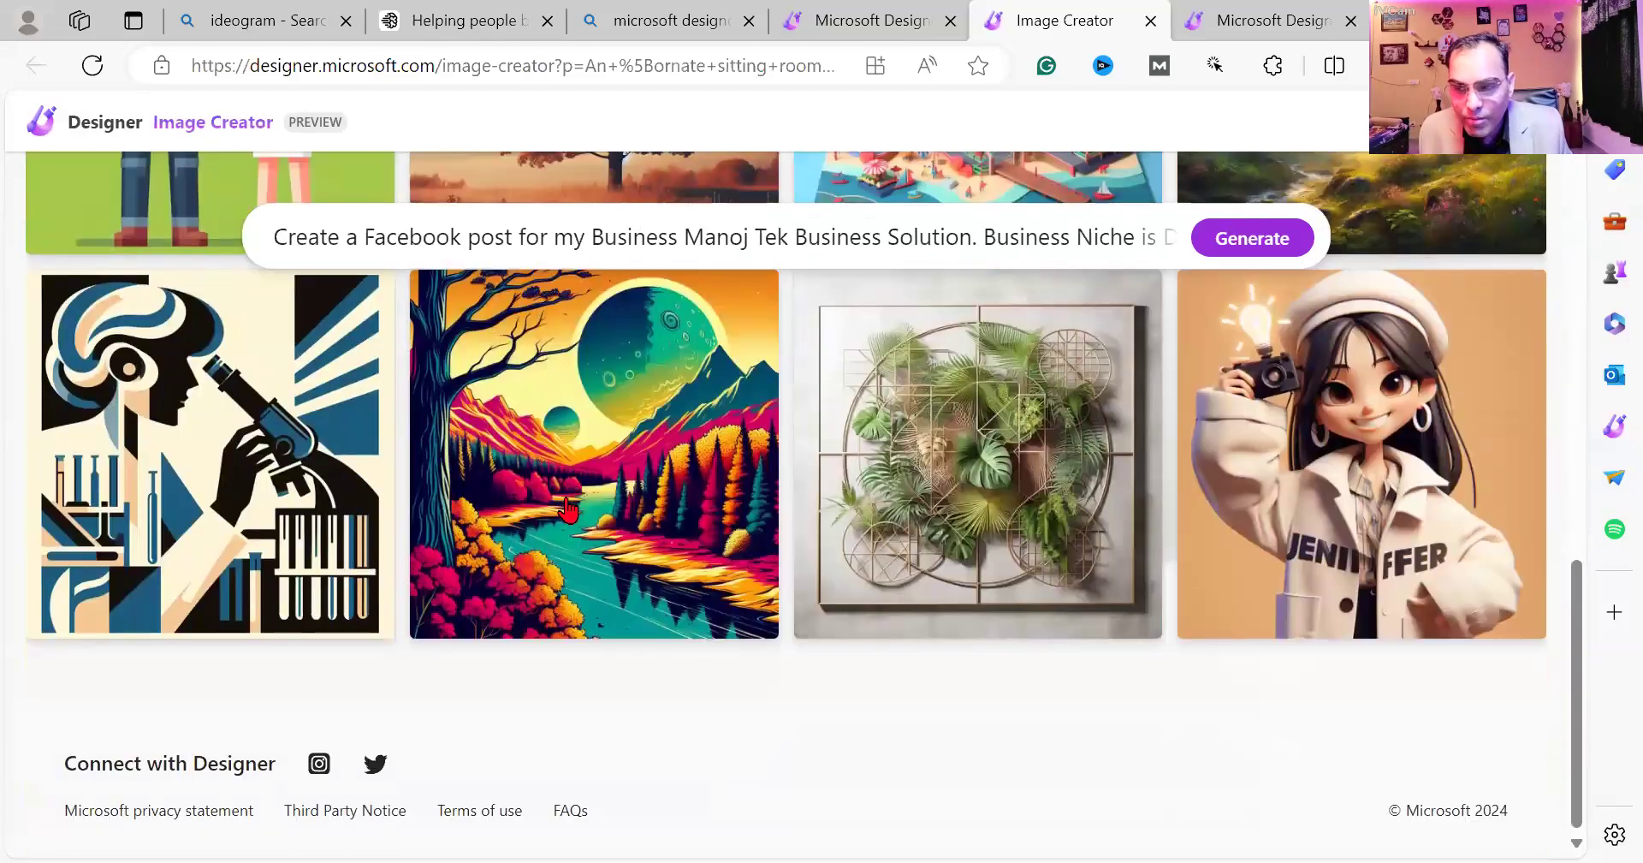
{"action": "scroll", "coordinate": [464, 366], "scroll_direction": "up", "scroll_amount": 8}
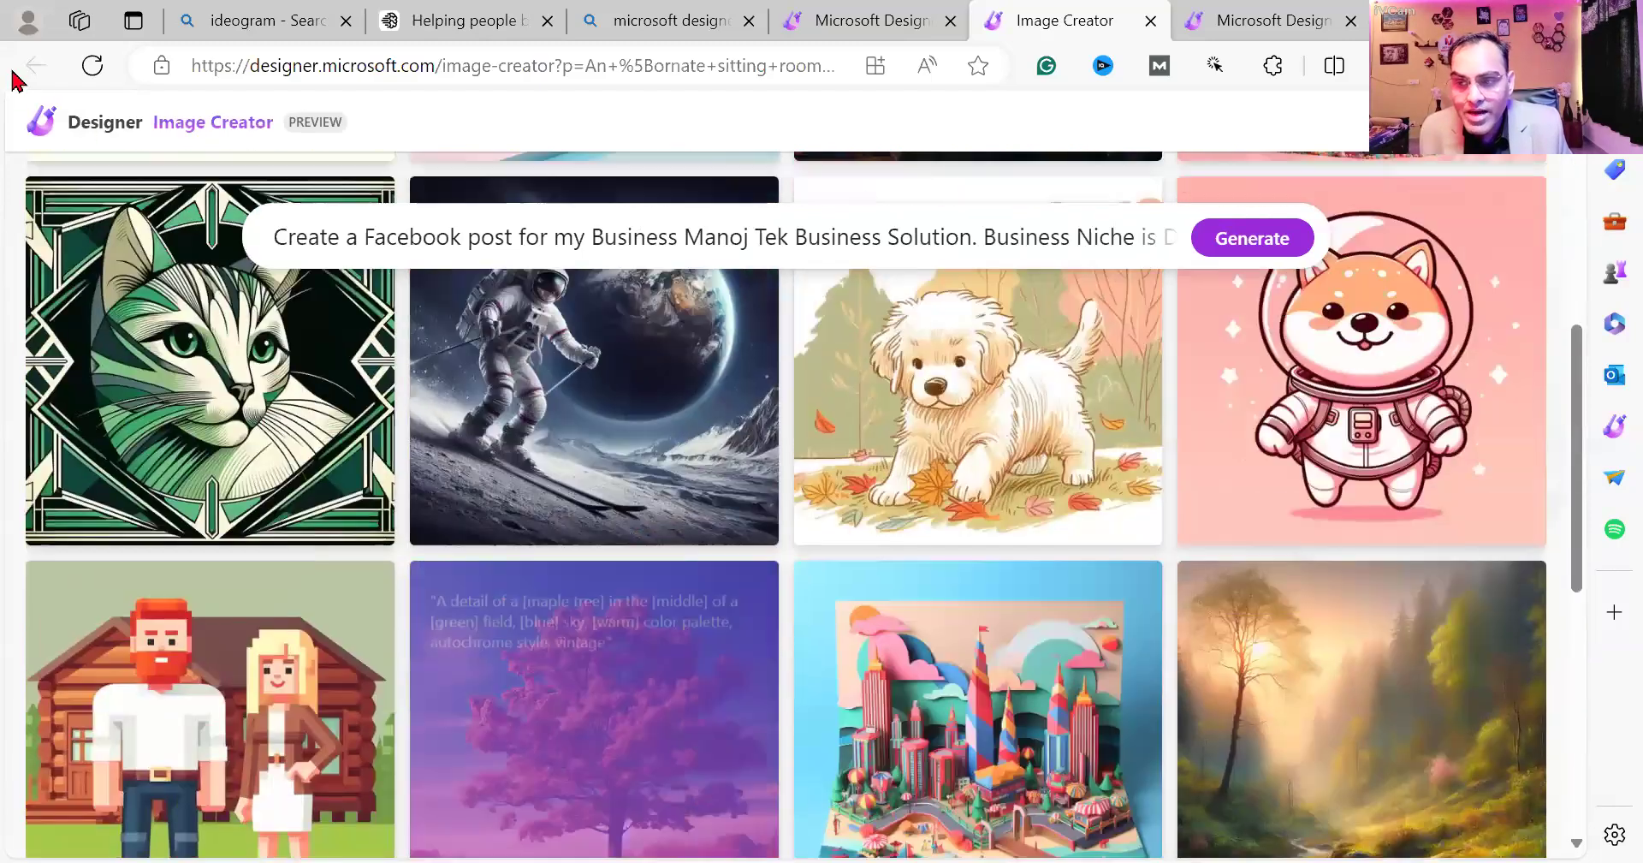
Launch Image Creator from the Designer home page's Generate card and focus its empty prompt box.
{"action": "left_click", "coordinate": [843, 20]}
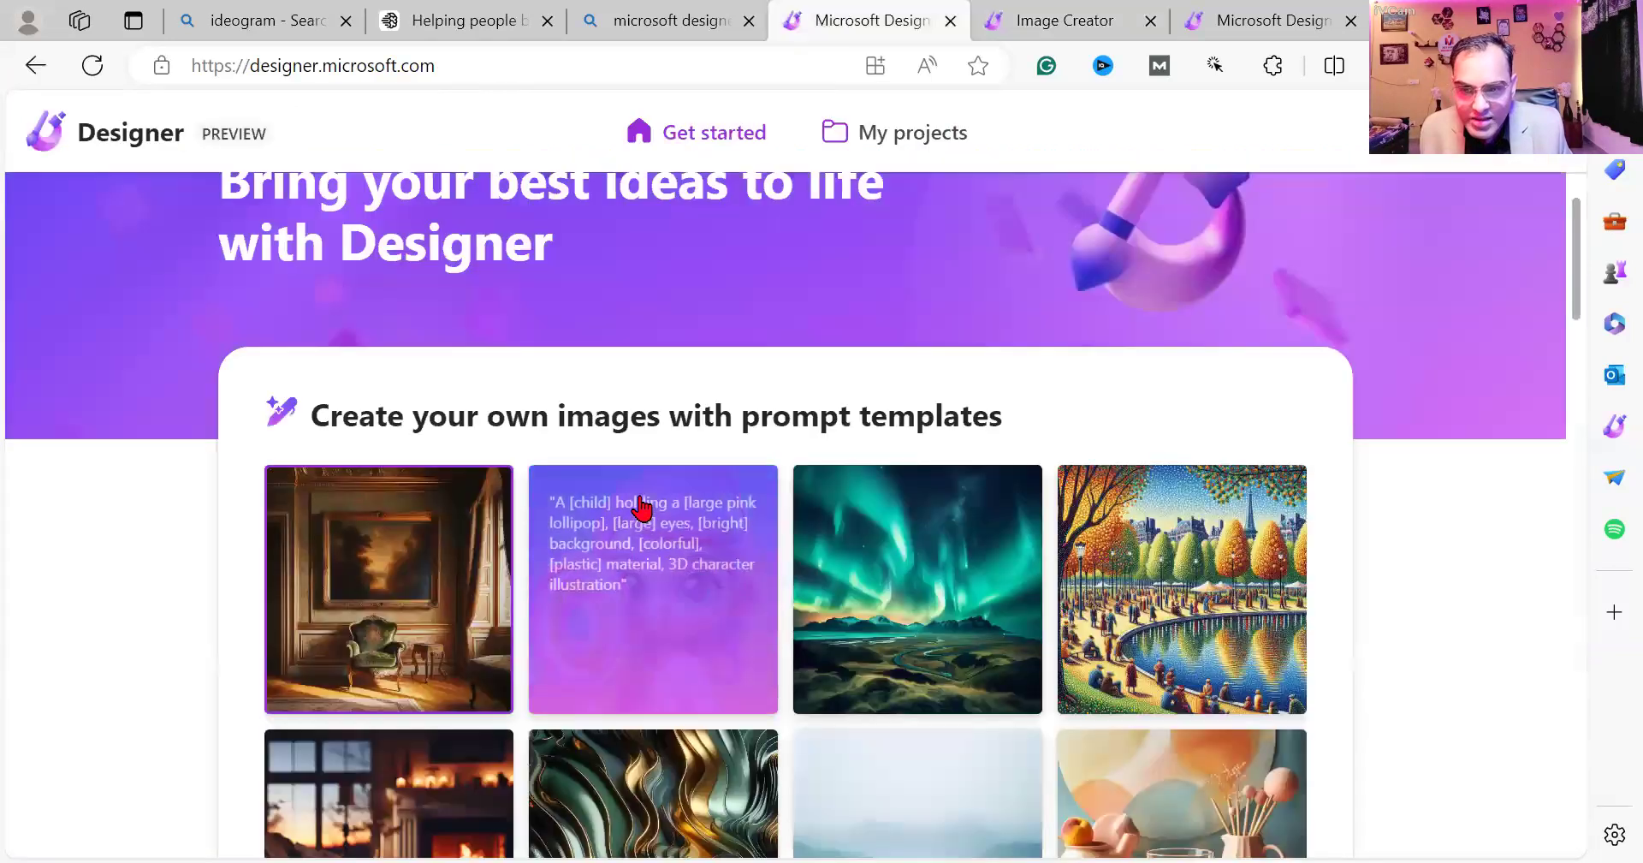
{"action": "scroll", "coordinate": [642, 506], "scroll_direction": "down", "scroll_amount": 10}
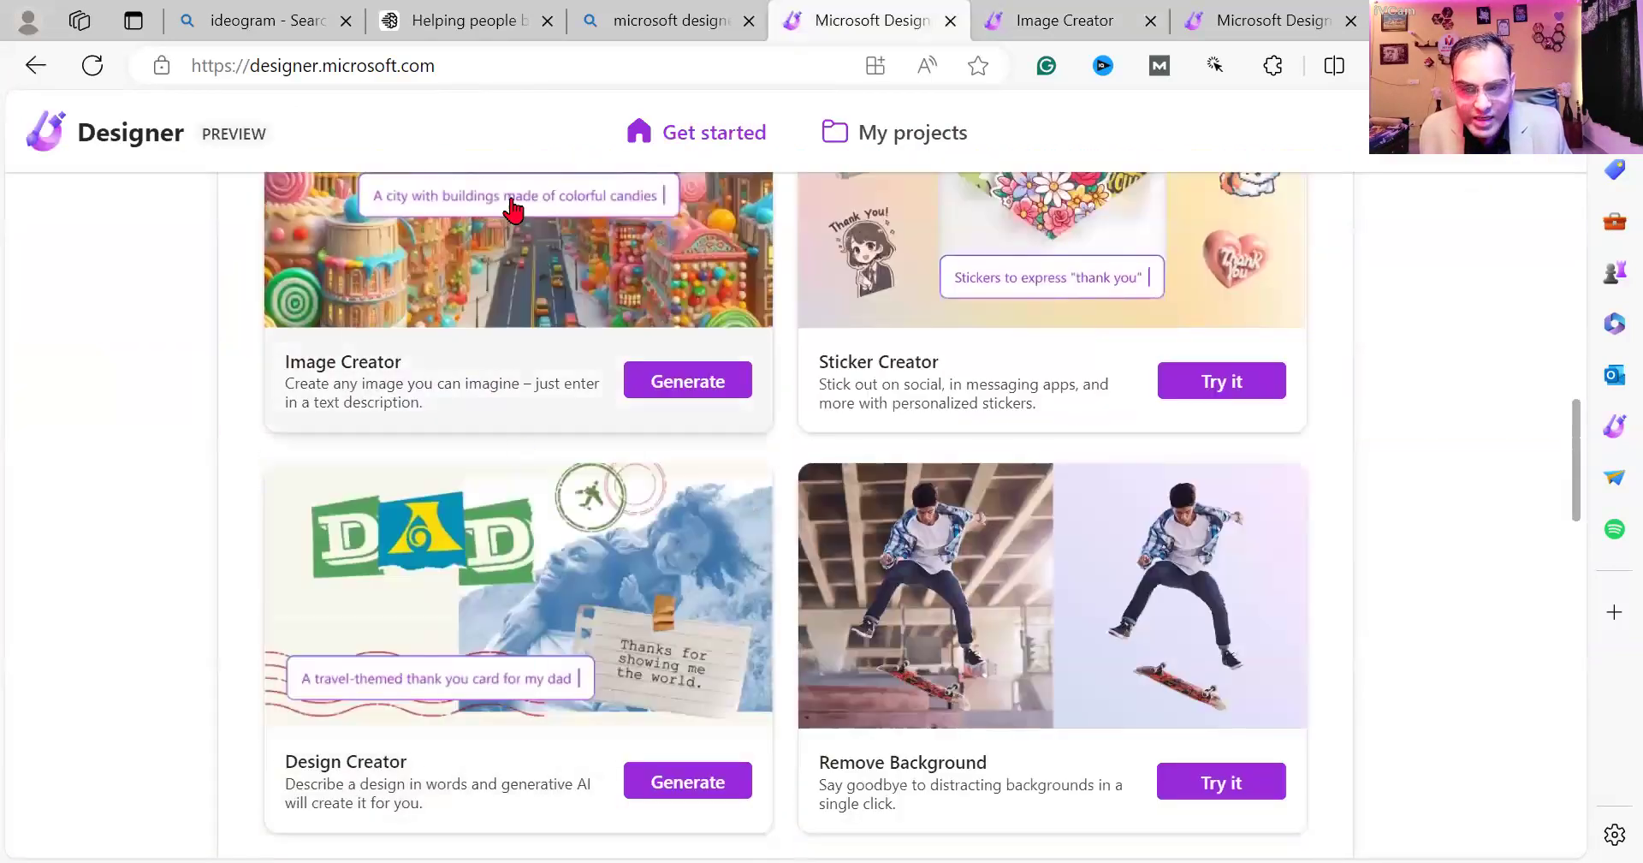
{"action": "scroll", "coordinate": [630, 466], "scroll_direction": "up", "scroll_amount": 1}
{"action": "left_click", "coordinate": [678, 486]}
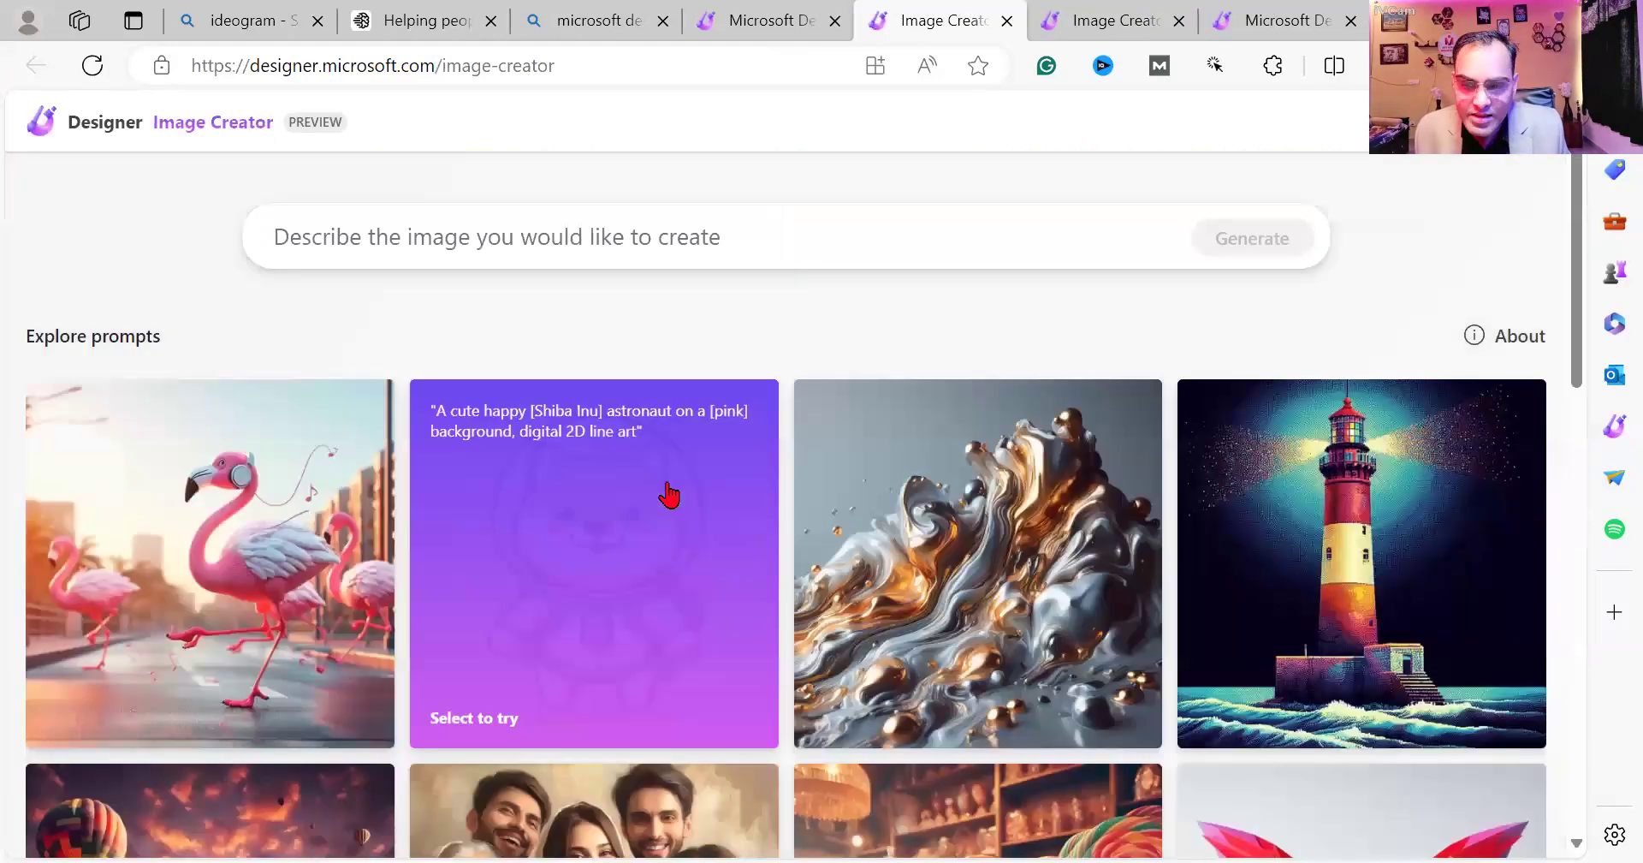
{"action": "scroll", "coordinate": [668, 492], "scroll_direction": "down", "scroll_amount": 1}
{"action": "scroll", "coordinate": [518, 293], "scroll_direction": "up", "scroll_amount": 1}
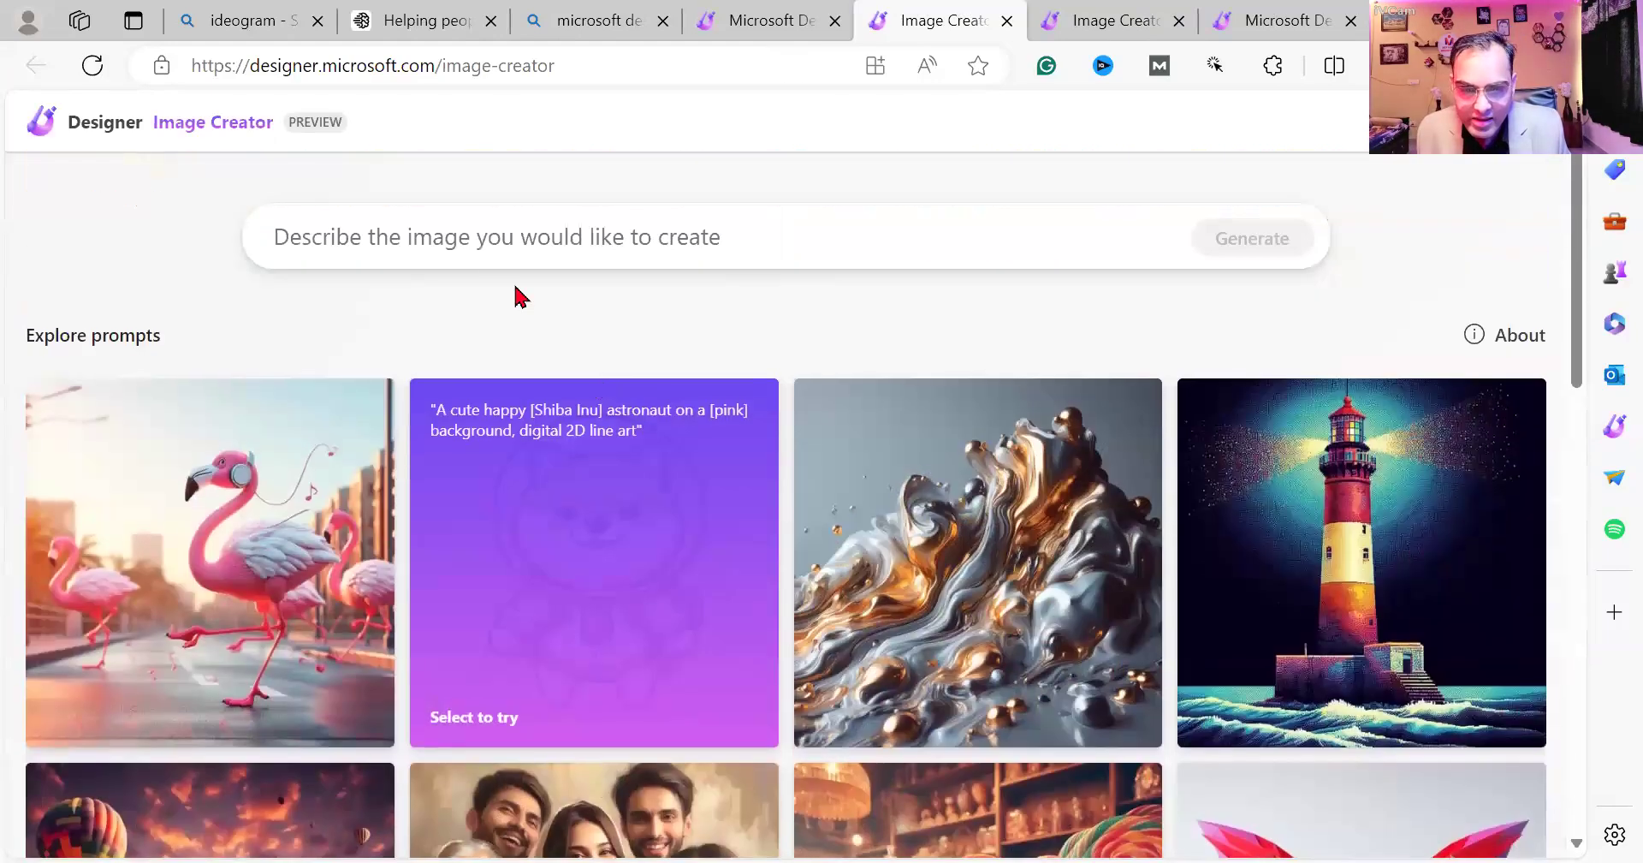
{"action": "left_click", "coordinate": [485, 257]}
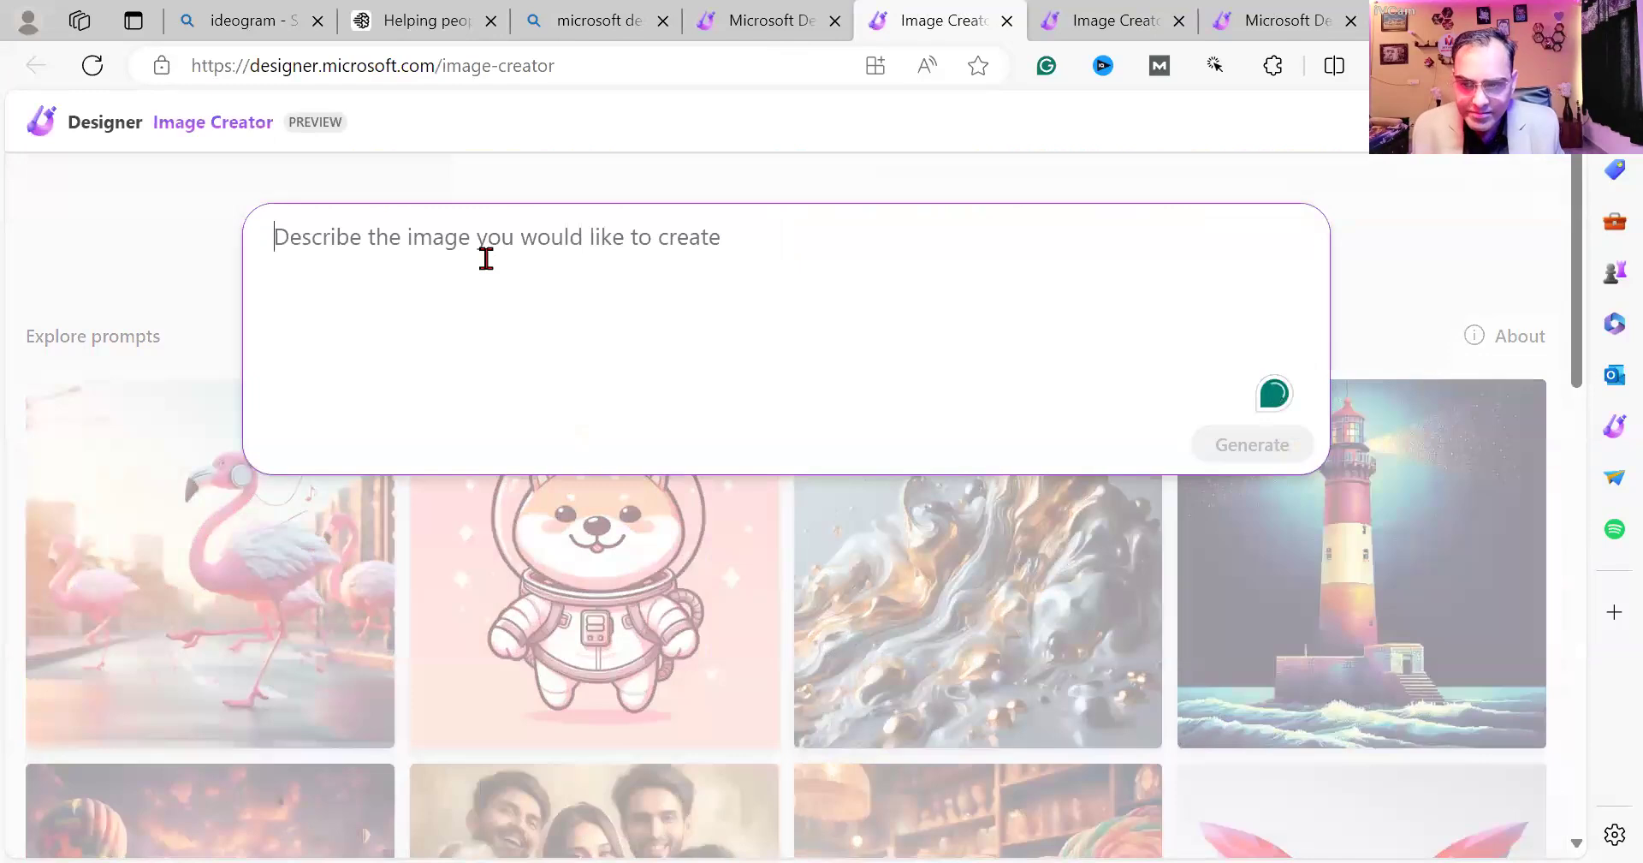
Type 'Create a 3D animation illustration for my Facebook profile…' with a suited character sitting before the Facebook logo.
{"action": "type", "text": "Create a"}
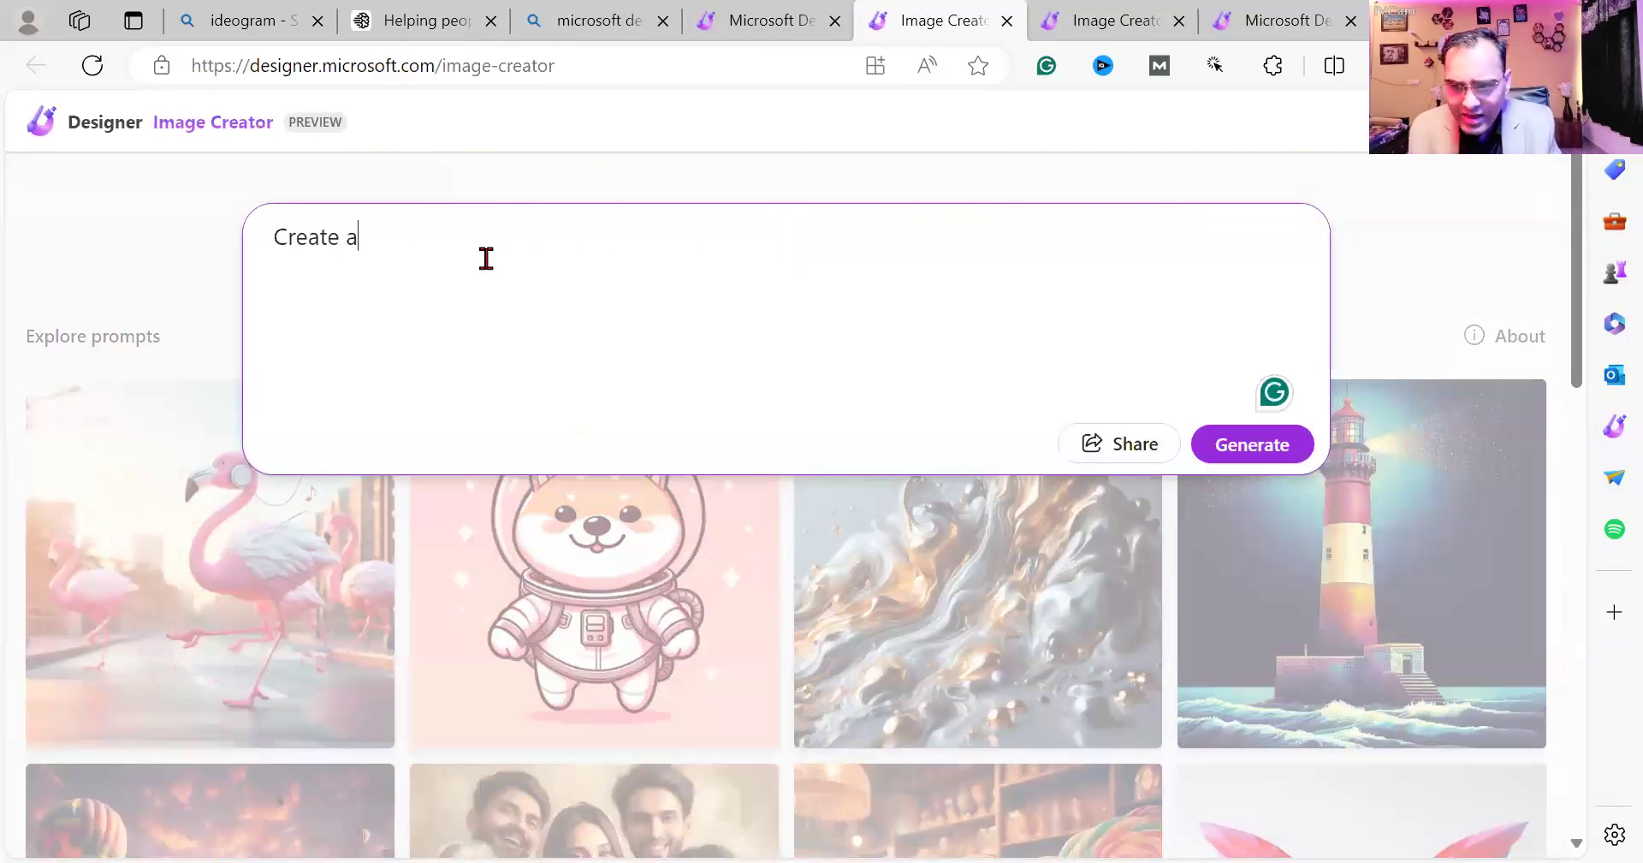
{"action": "type", "text": " 3D "}
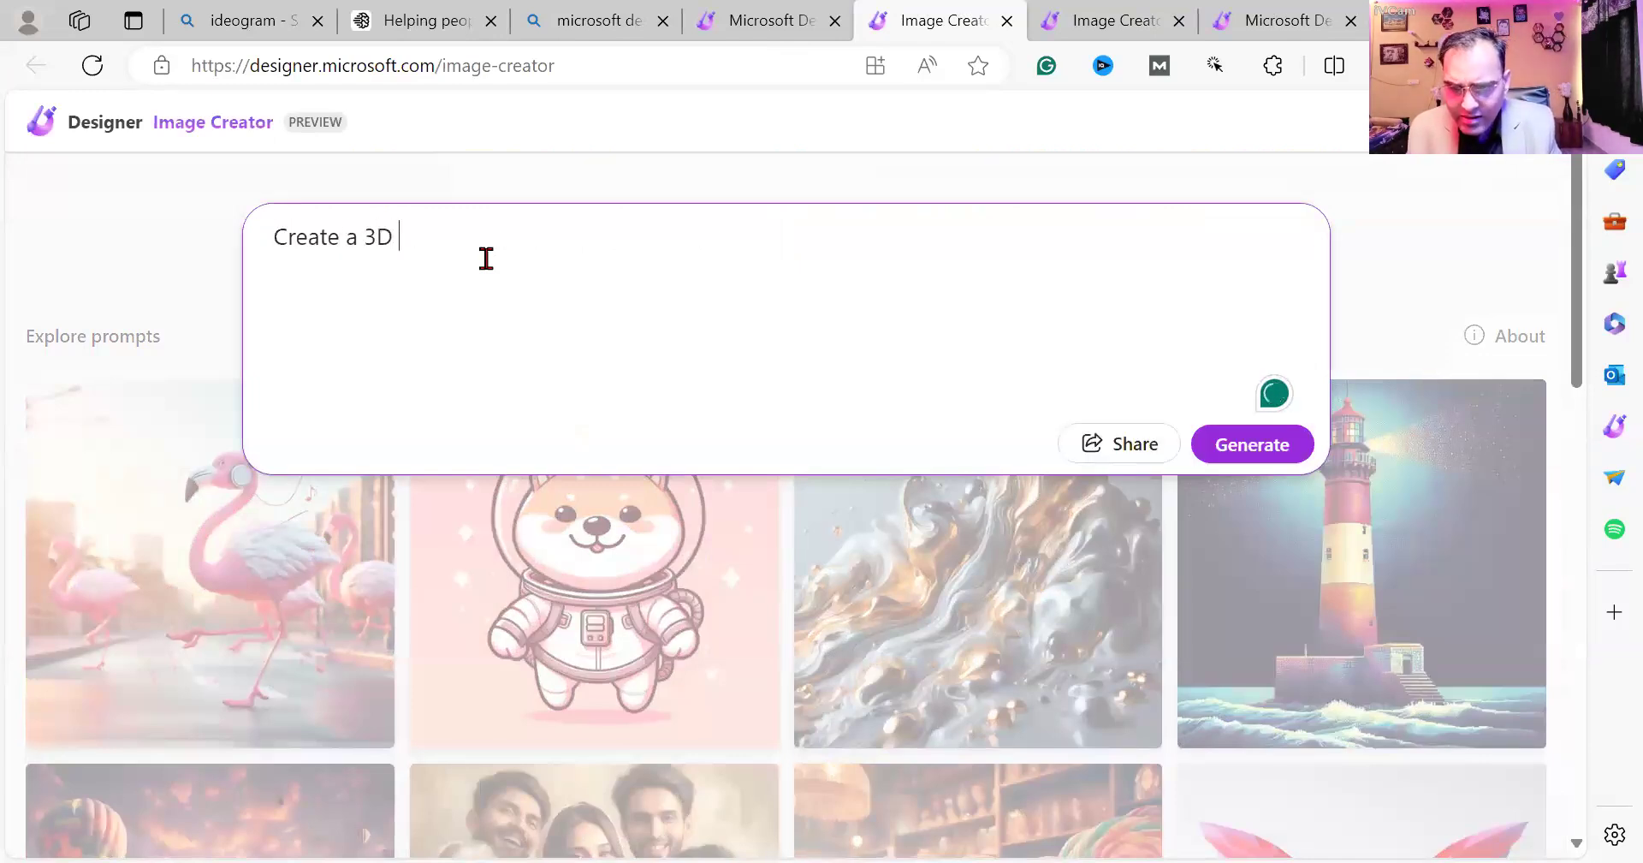
{"action": "type", "text": "animati"}
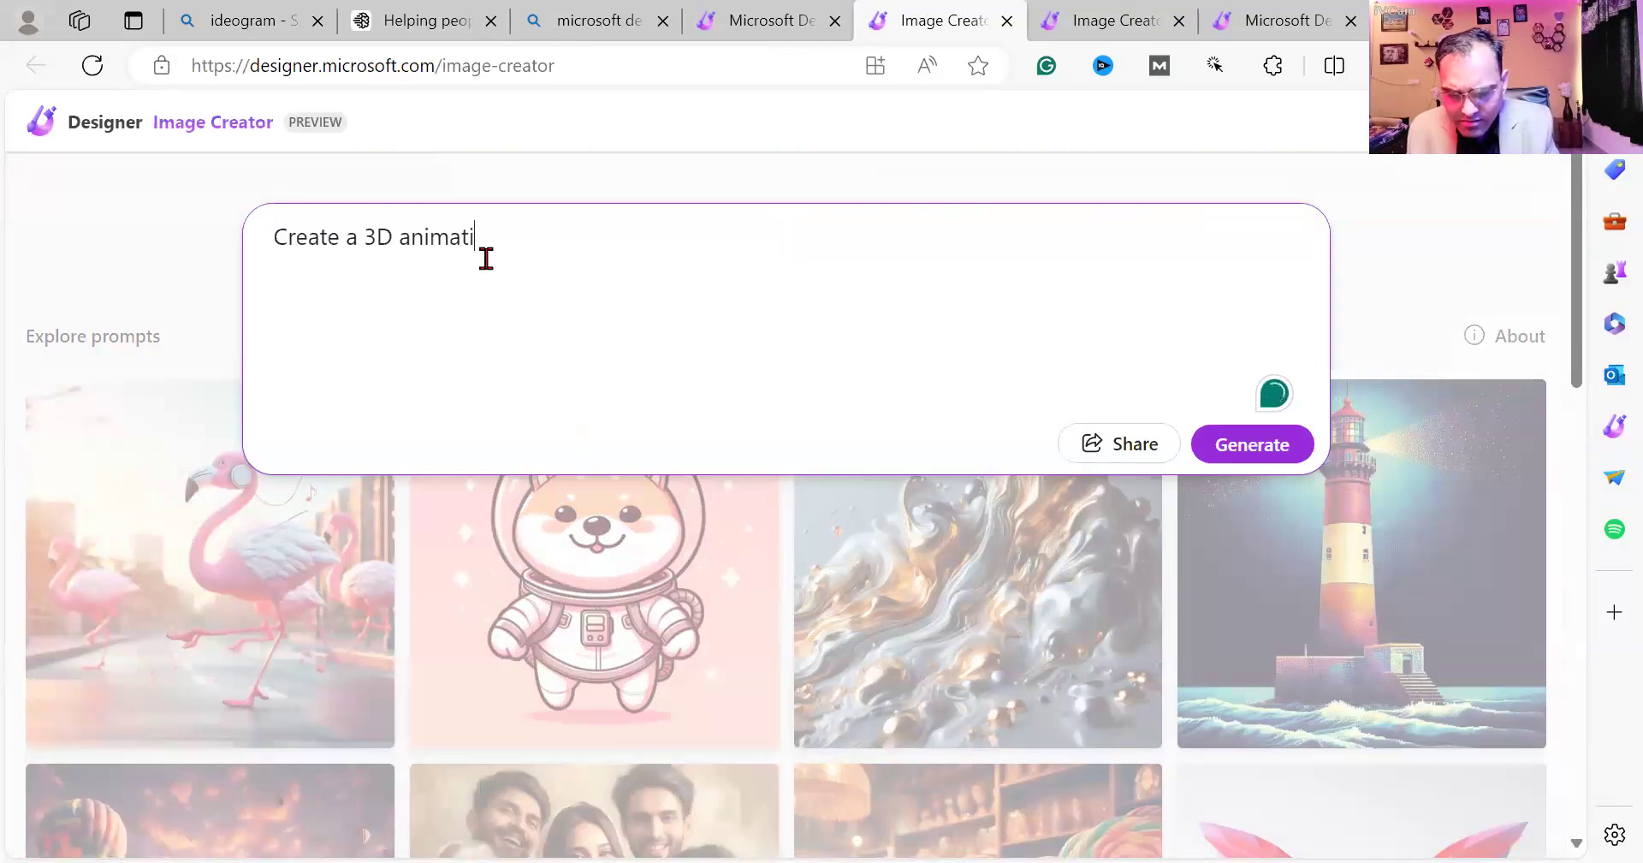
{"action": "type", "text": "on i"}
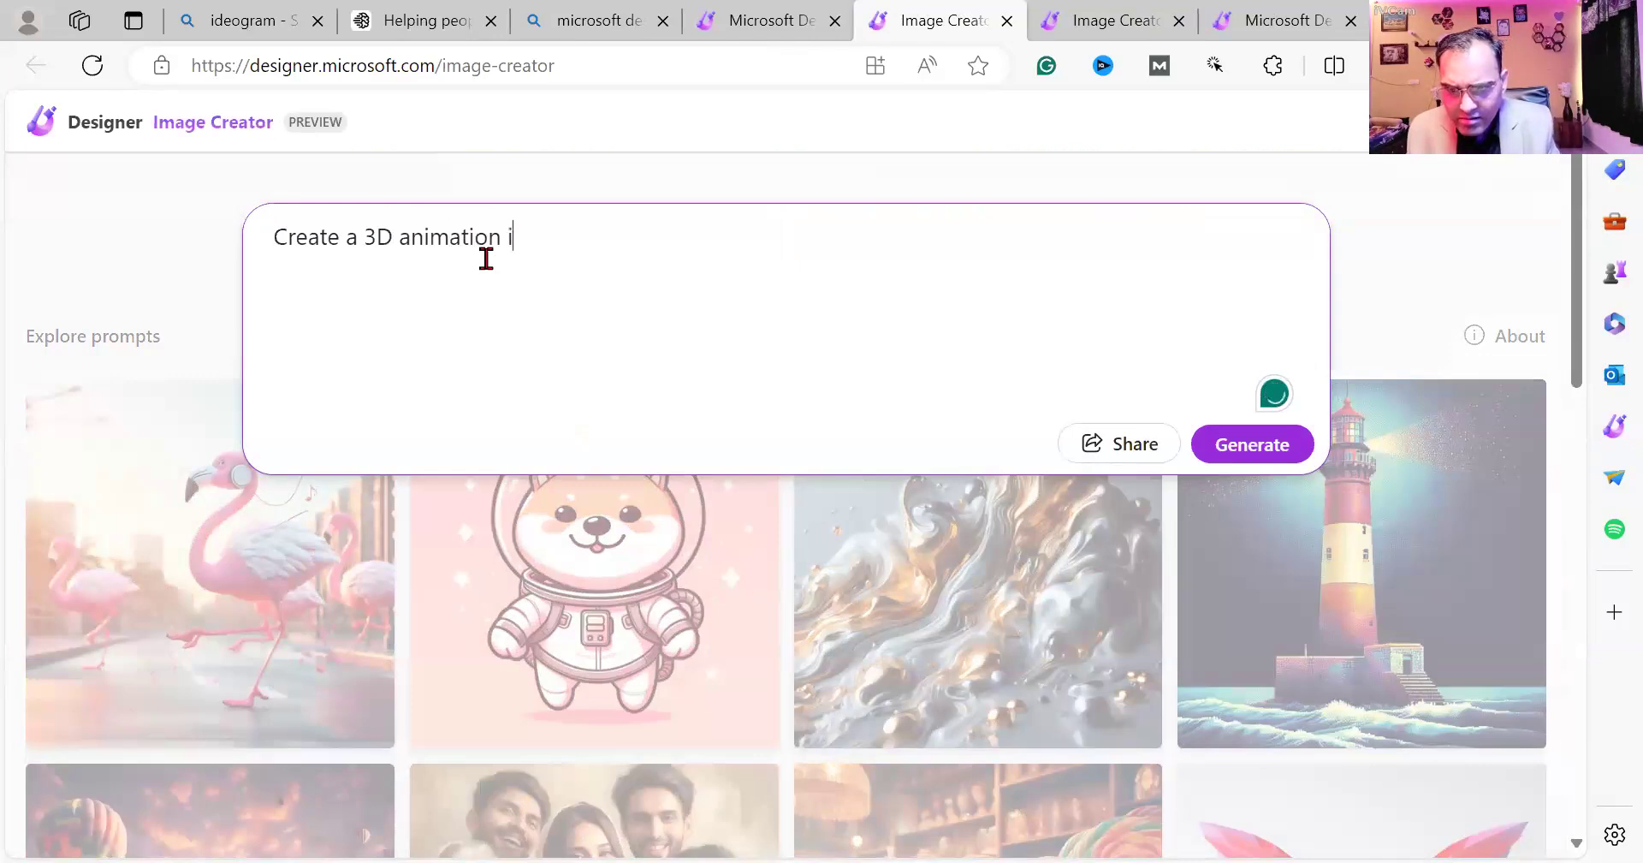
{"action": "type", "text": "llustration"}
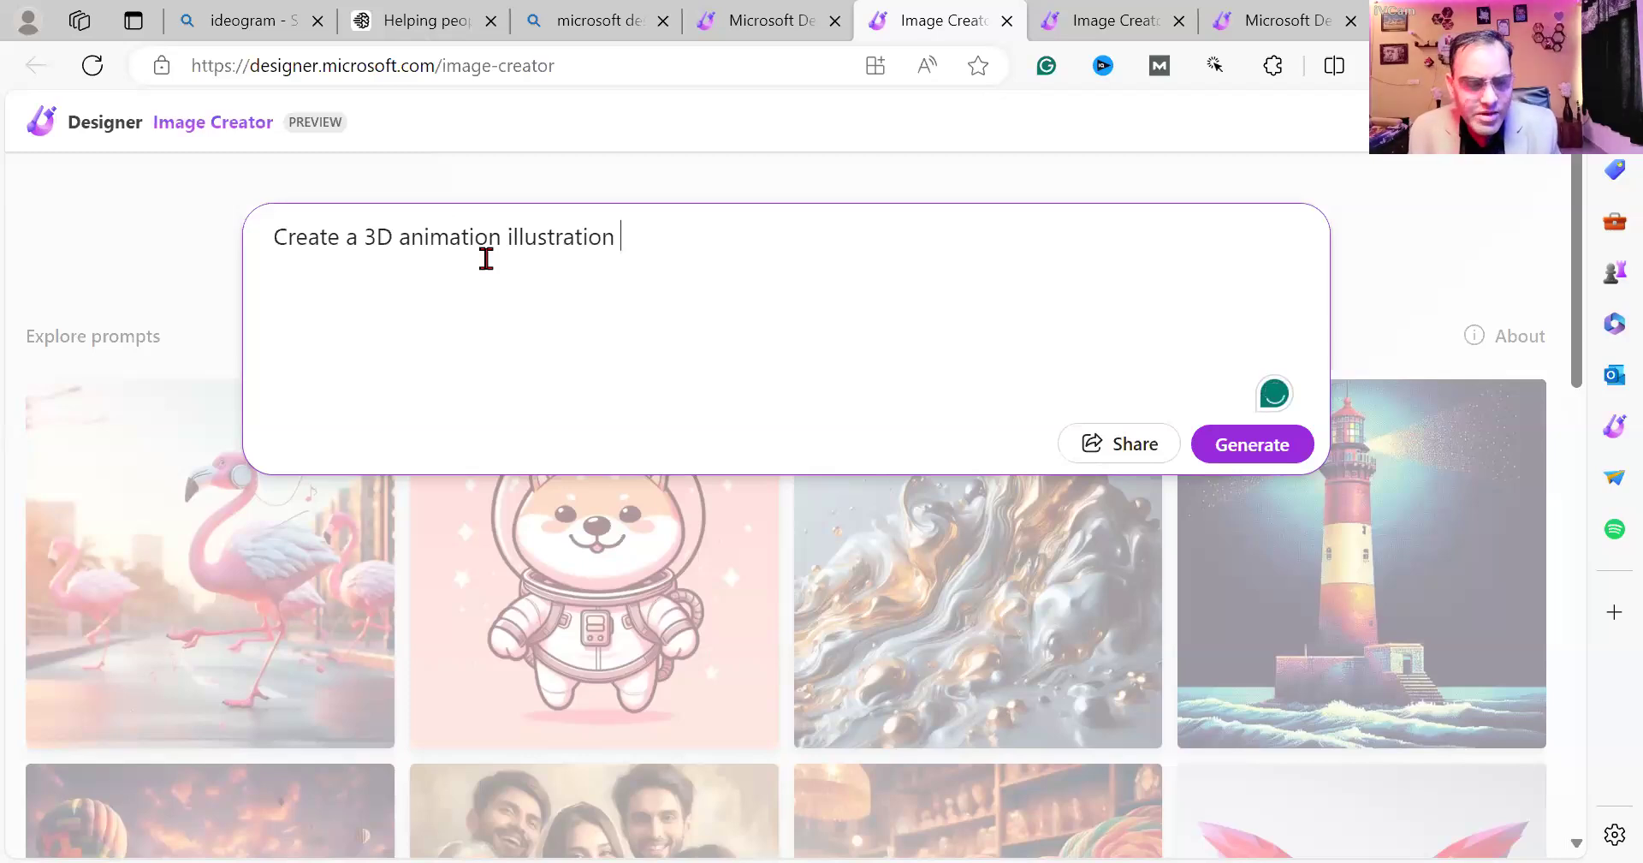
{"action": "type", "text": "for "}
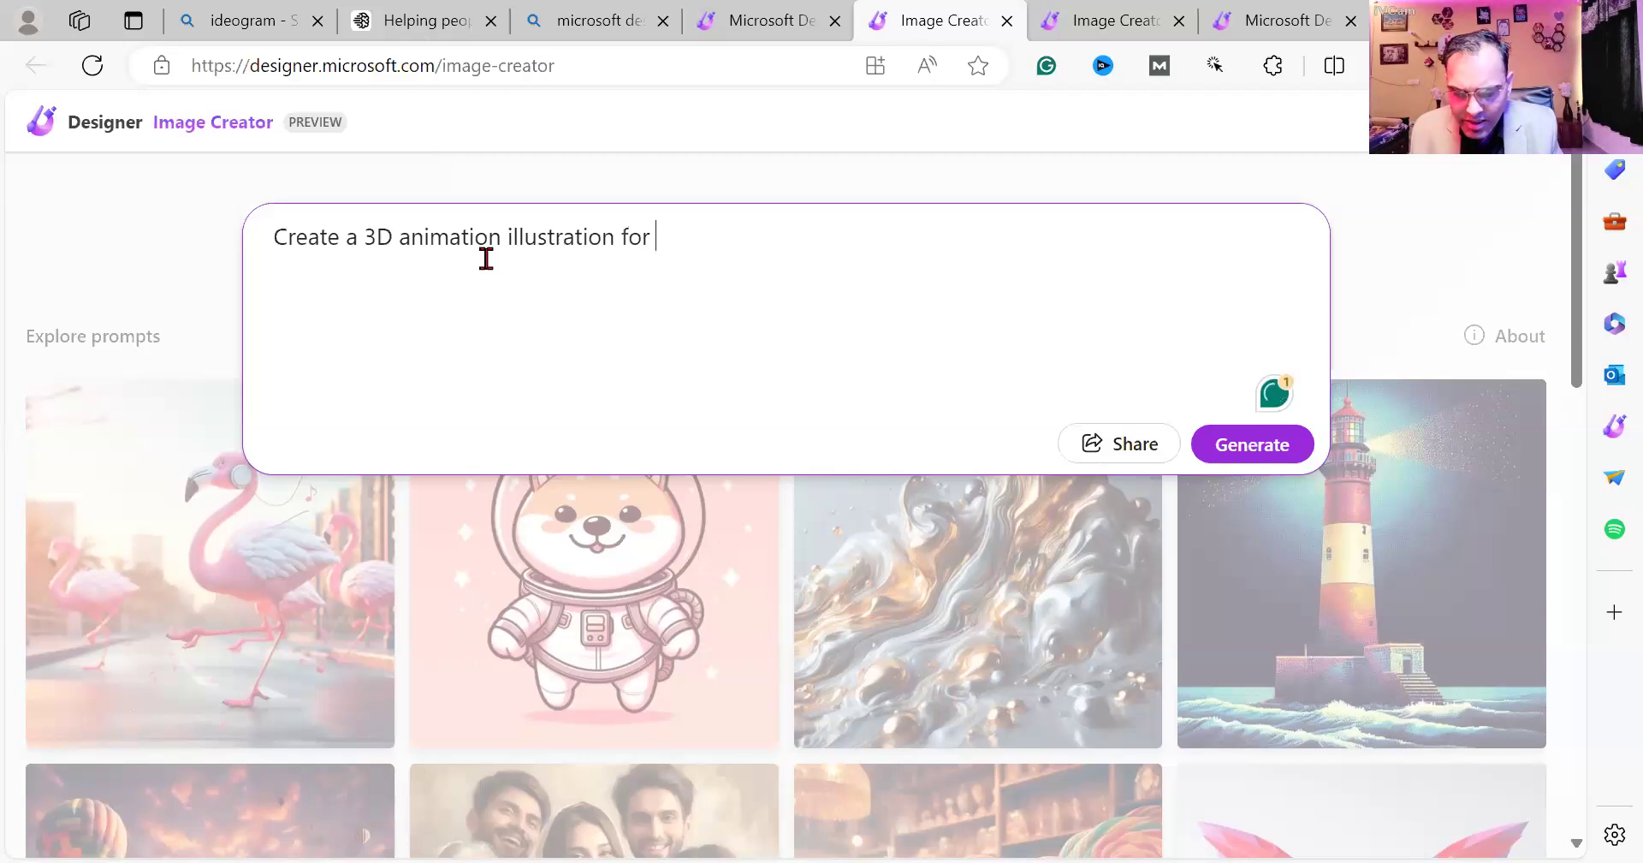
{"action": "type", "text": "my Facebook"}
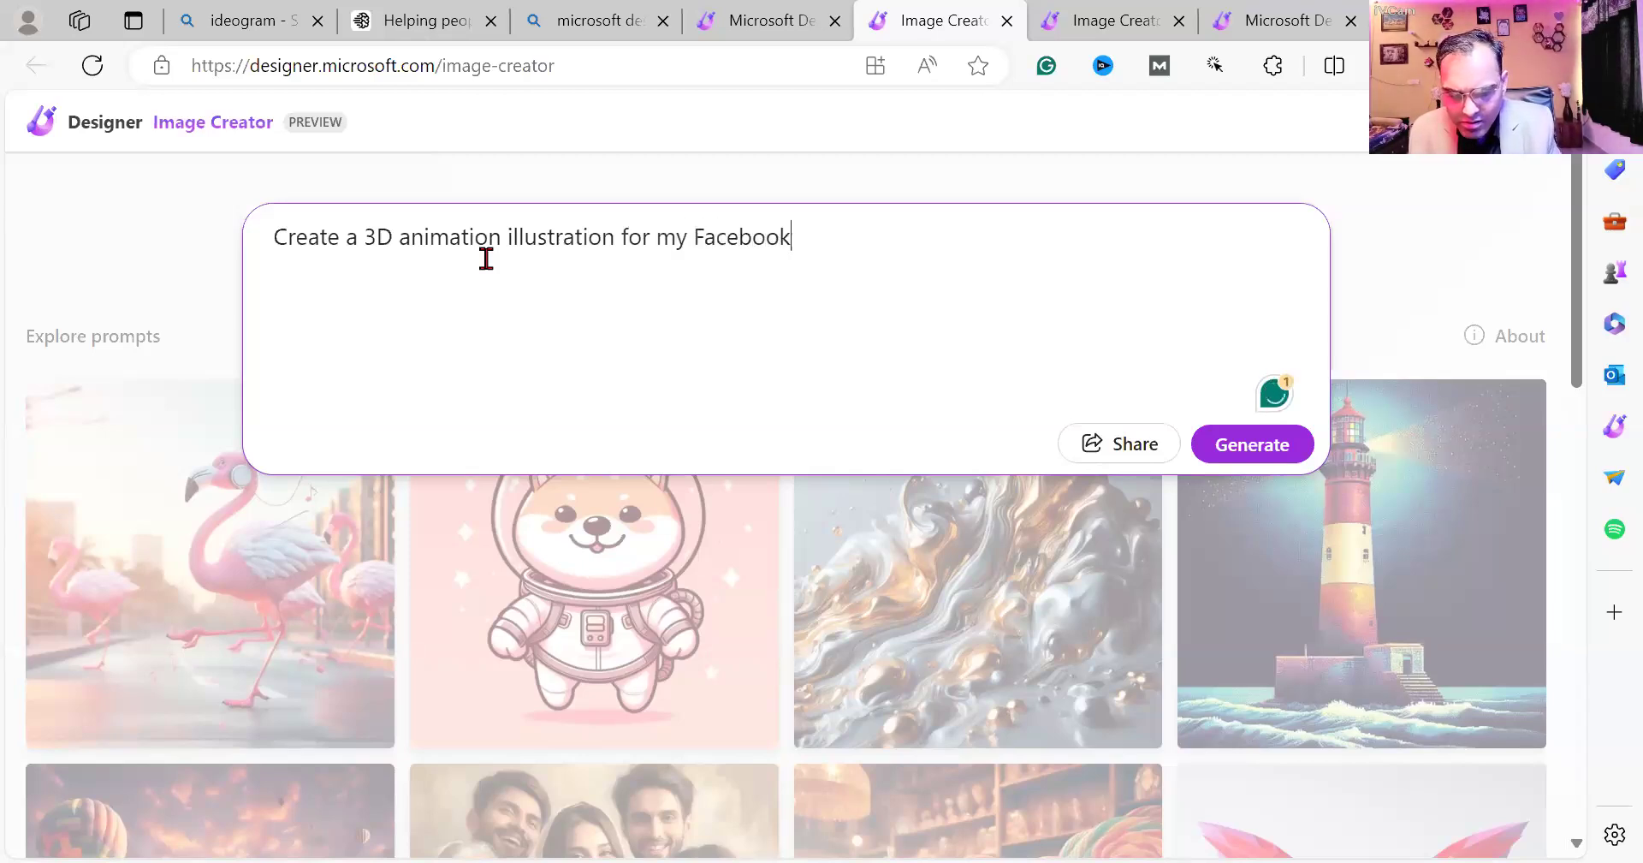
{"action": "type", "text": " profile"}
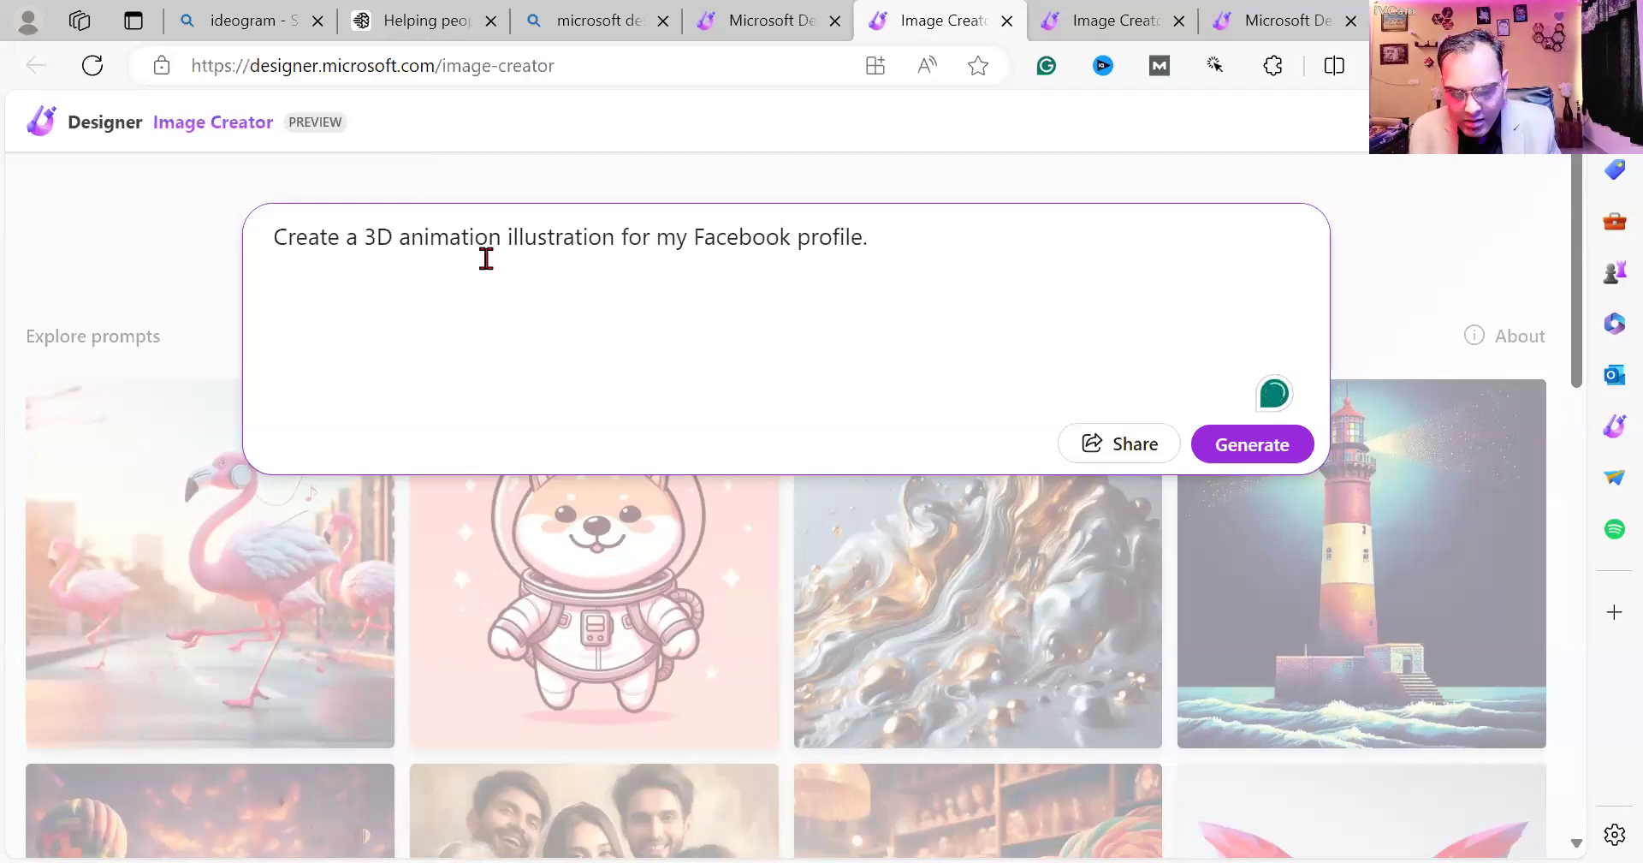
{"action": "type", "text": ". Animator"}
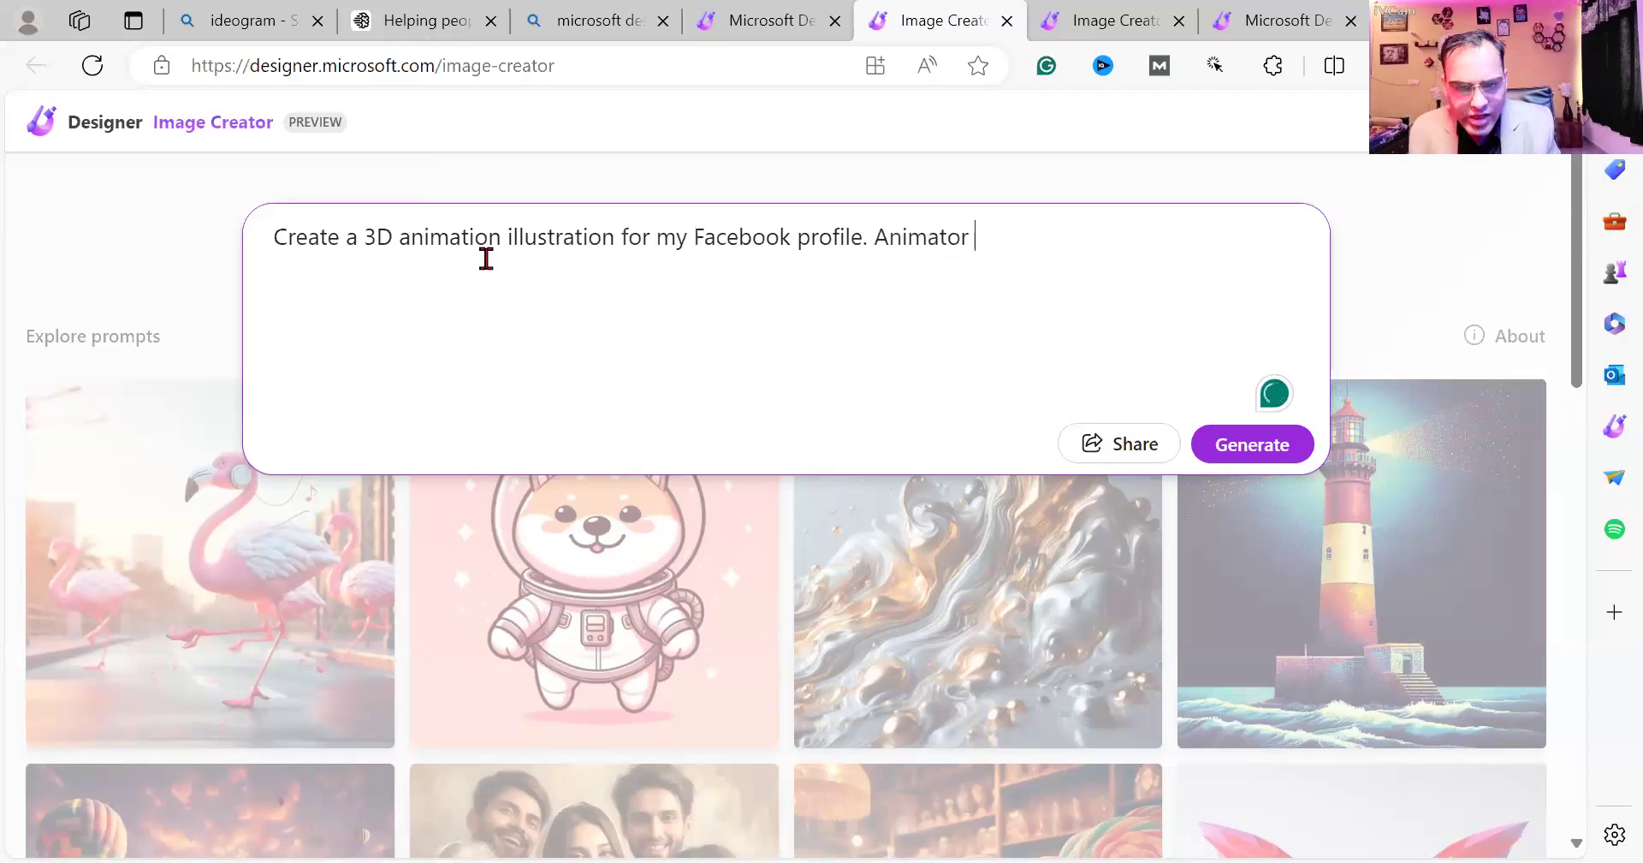
{"action": "key", "text": "BackSpace"}
{"action": "key", "text": "BackSpace"}
{"action": "type", "text": "ion "}
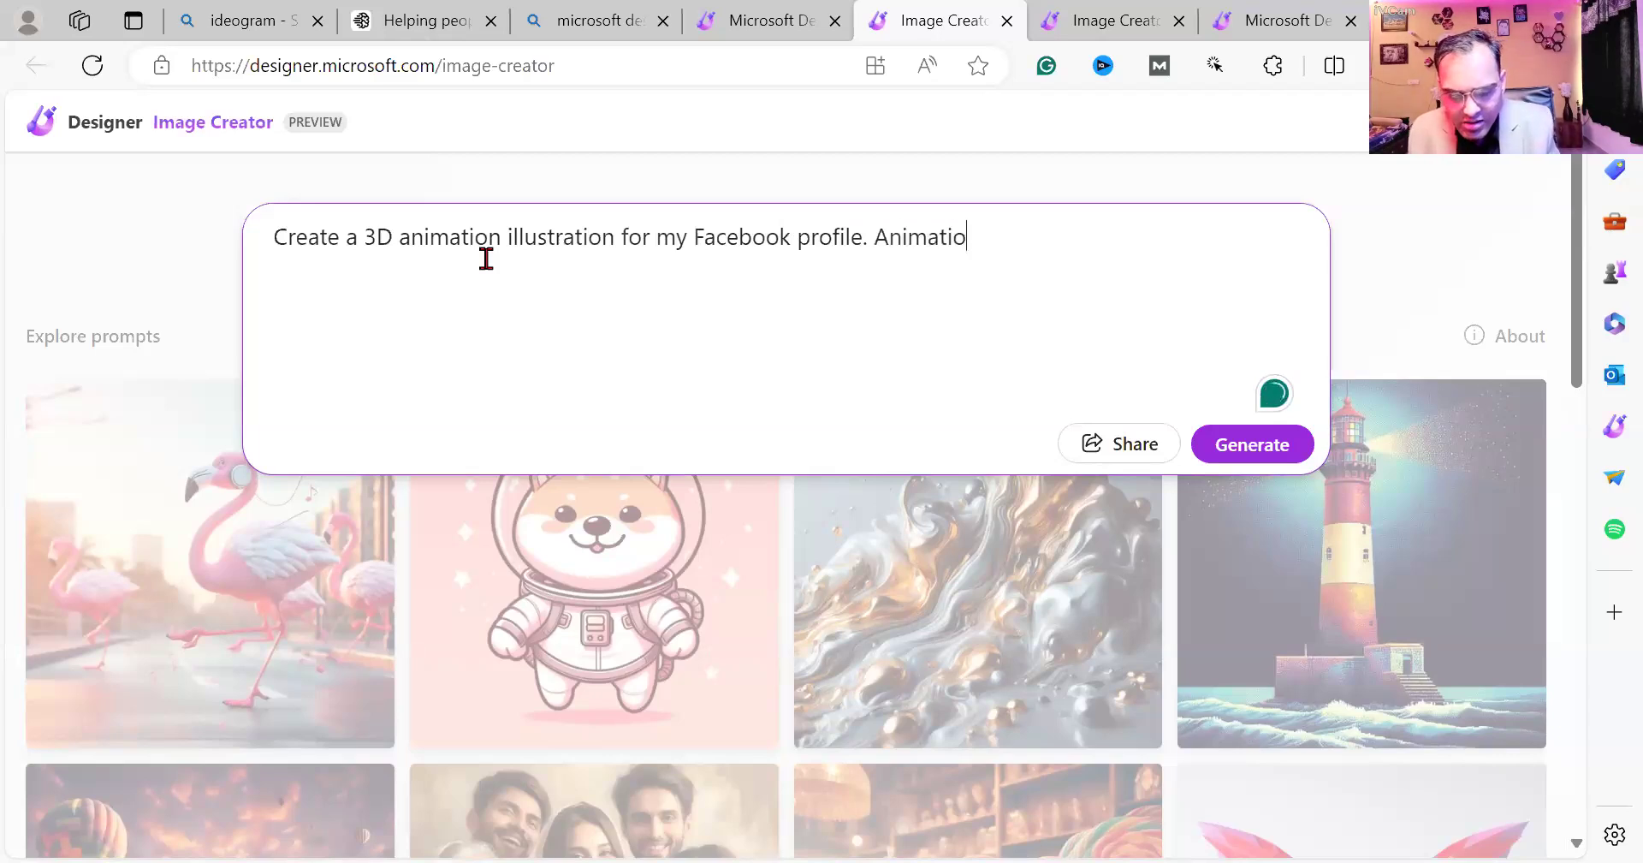
{"action": "type", "text": "sit"}
{"action": "key", "text": "BackSpace"}
{"action": "key", "text": "BackSpace"}
{"action": "type", "text": "sittin"}
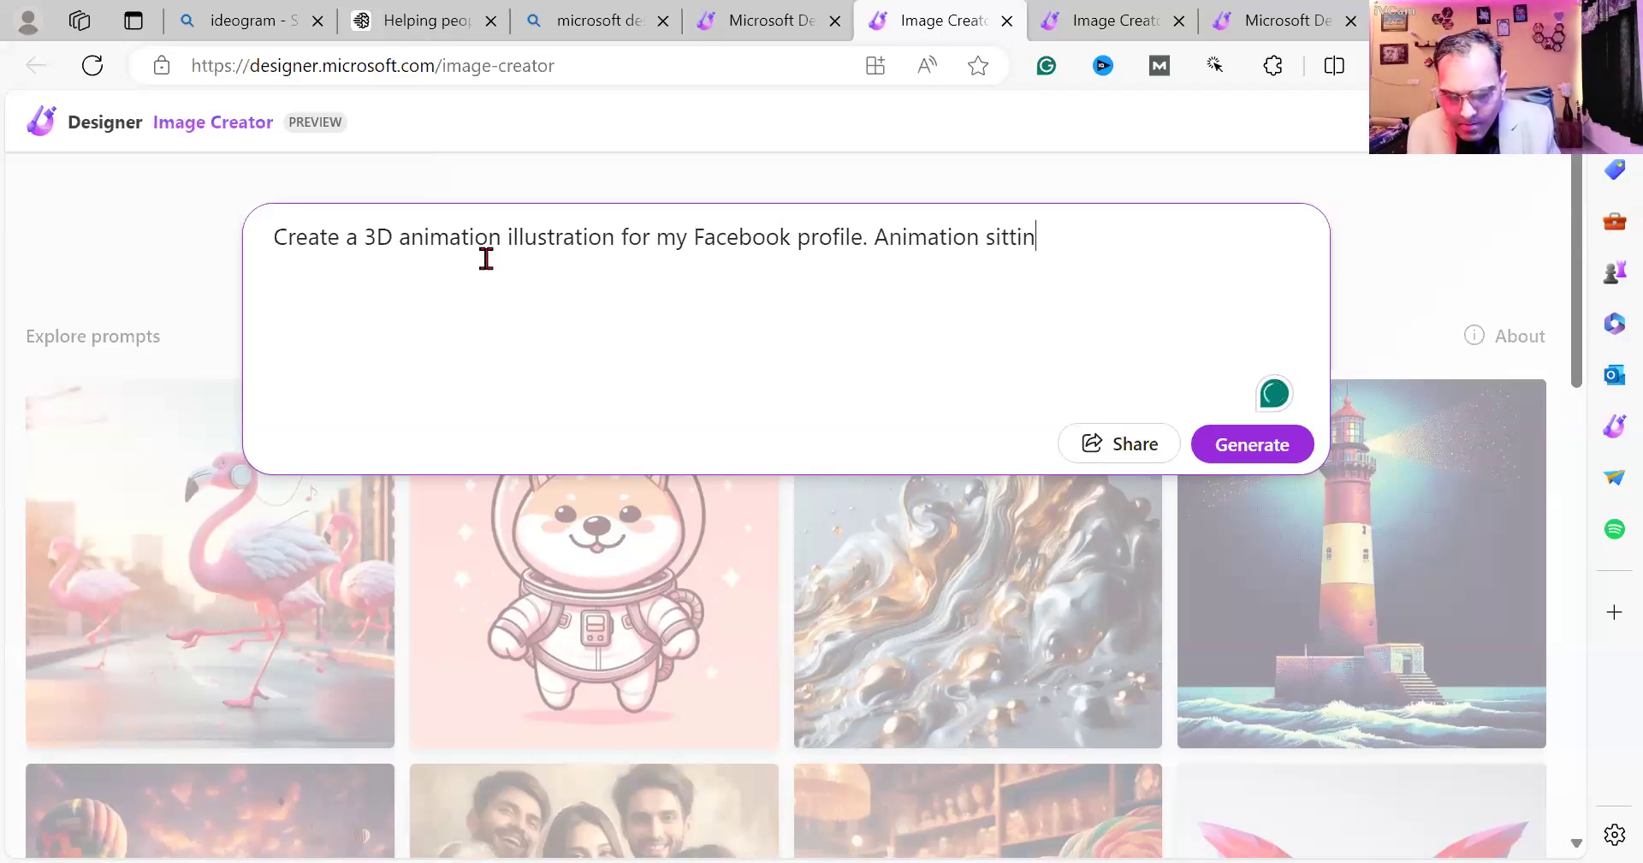
{"action": "type", "text": "g on the "}
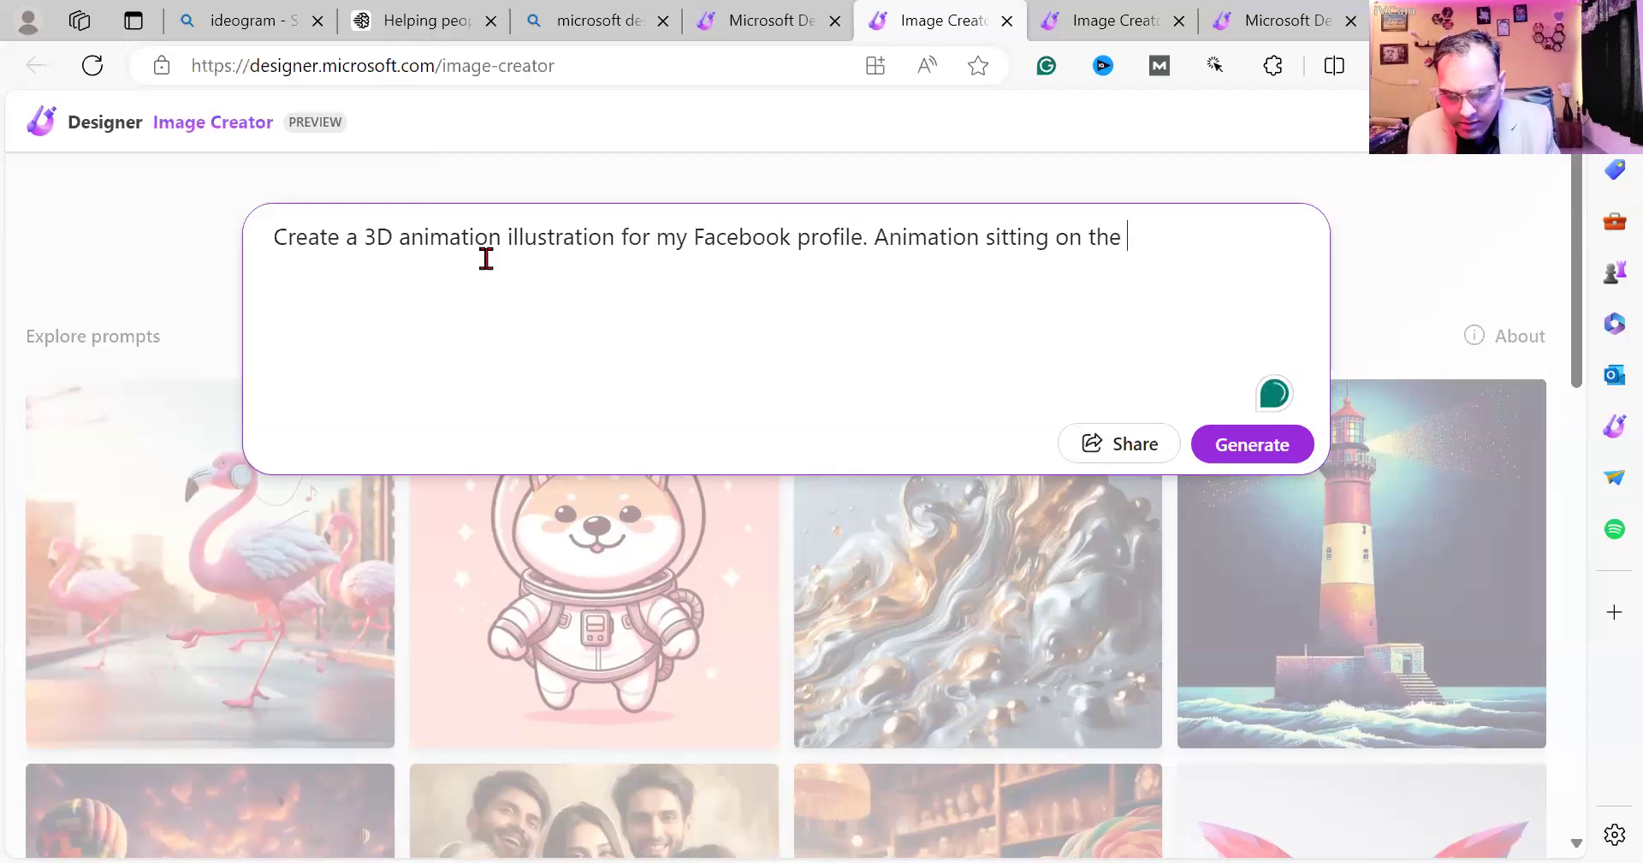
{"action": "type", "text": "cha"}
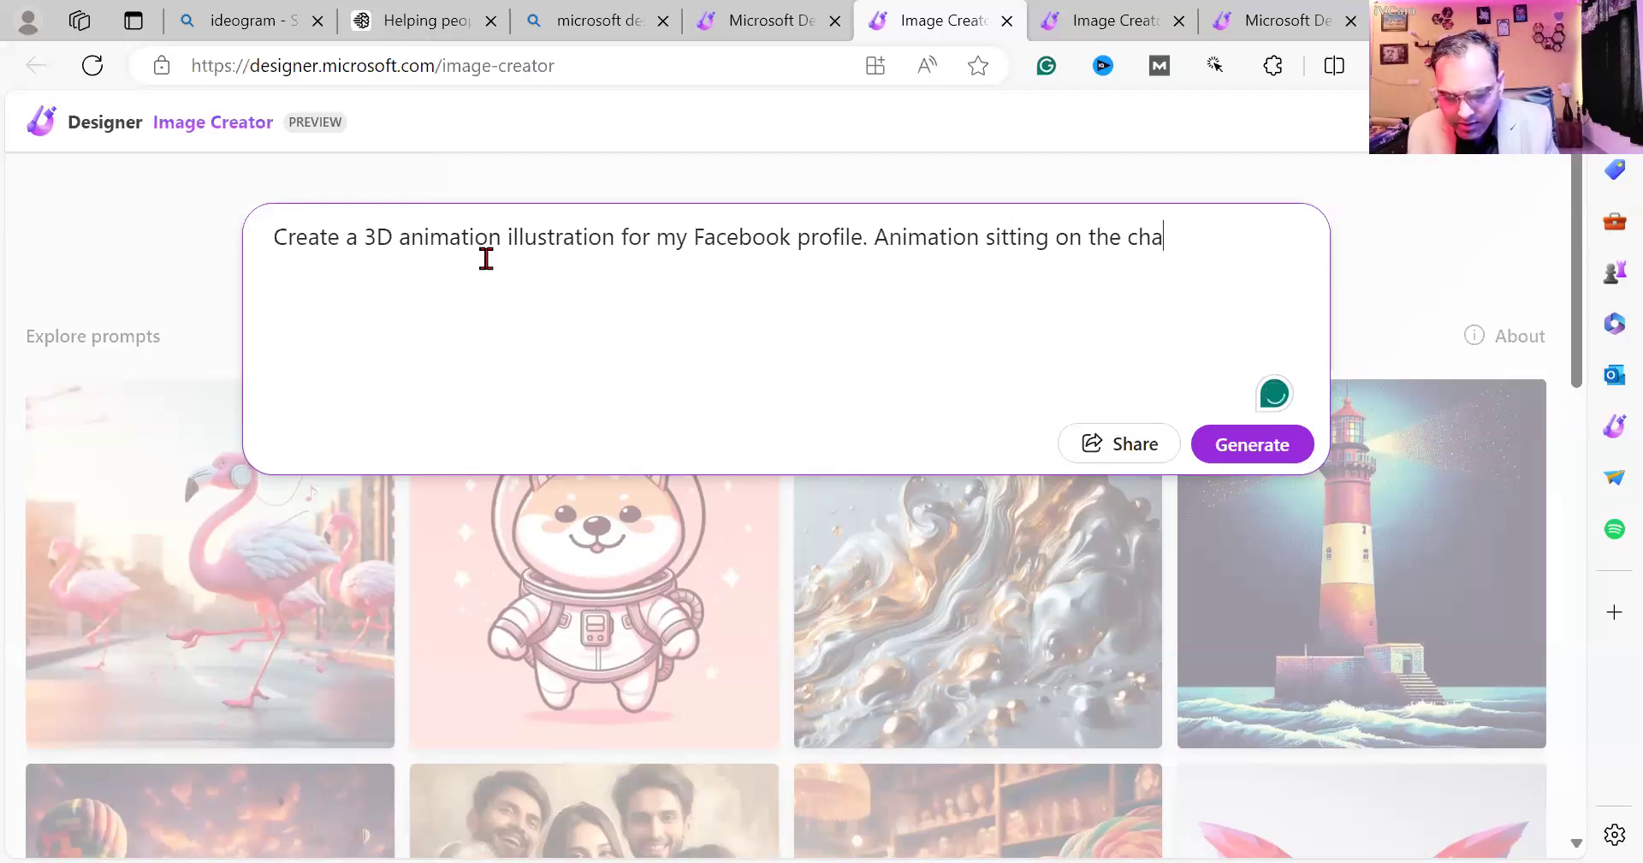
{"action": "type", "text": "ir in f"}
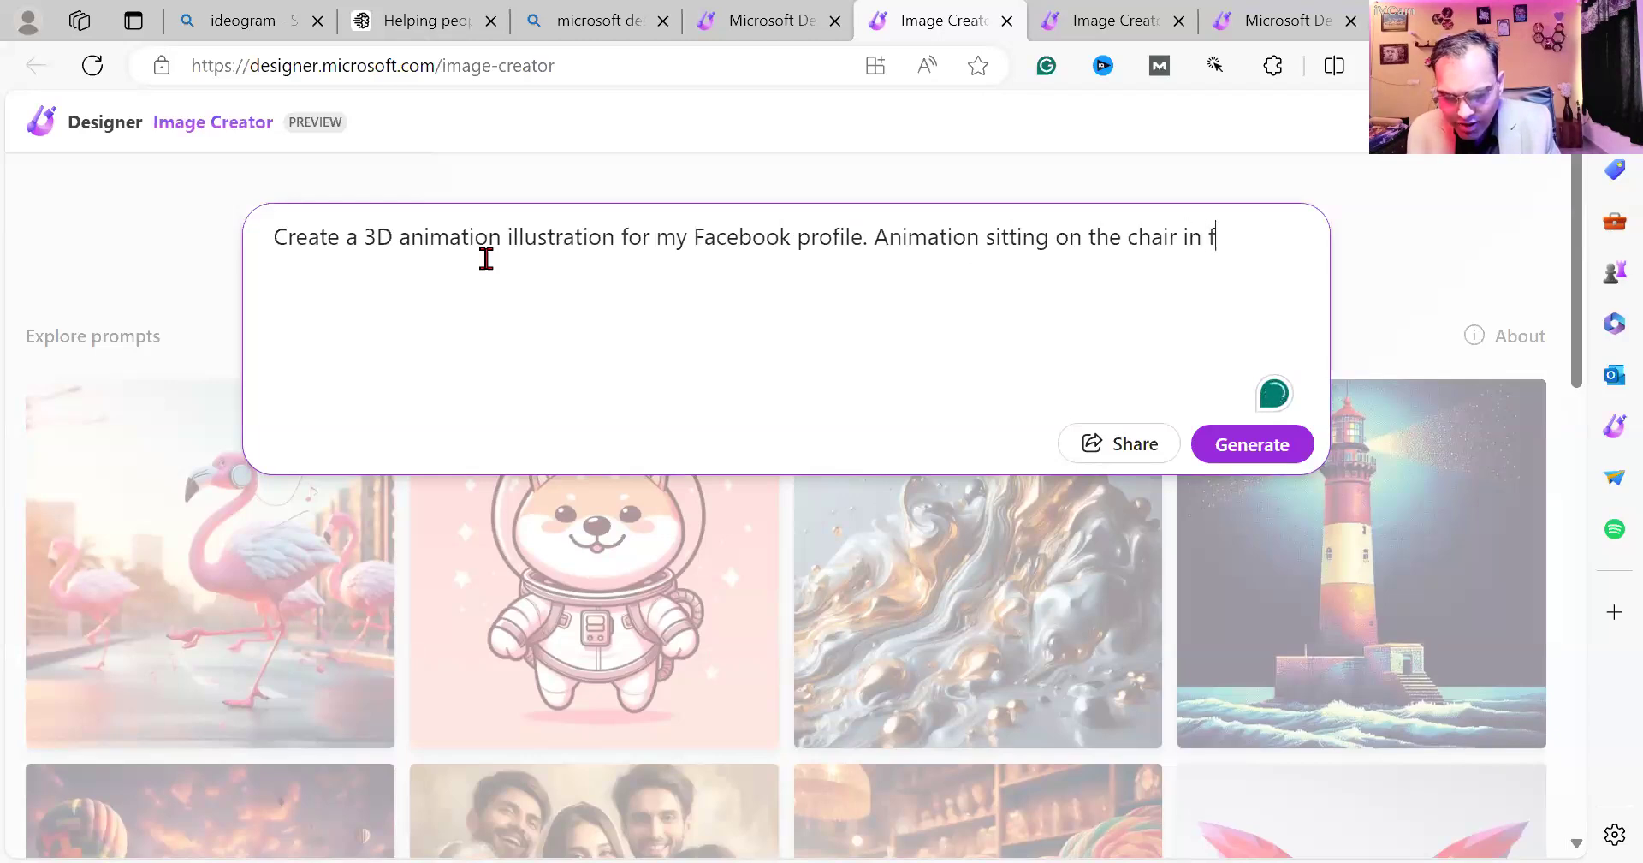
{"action": "type", "text": "ront of "}
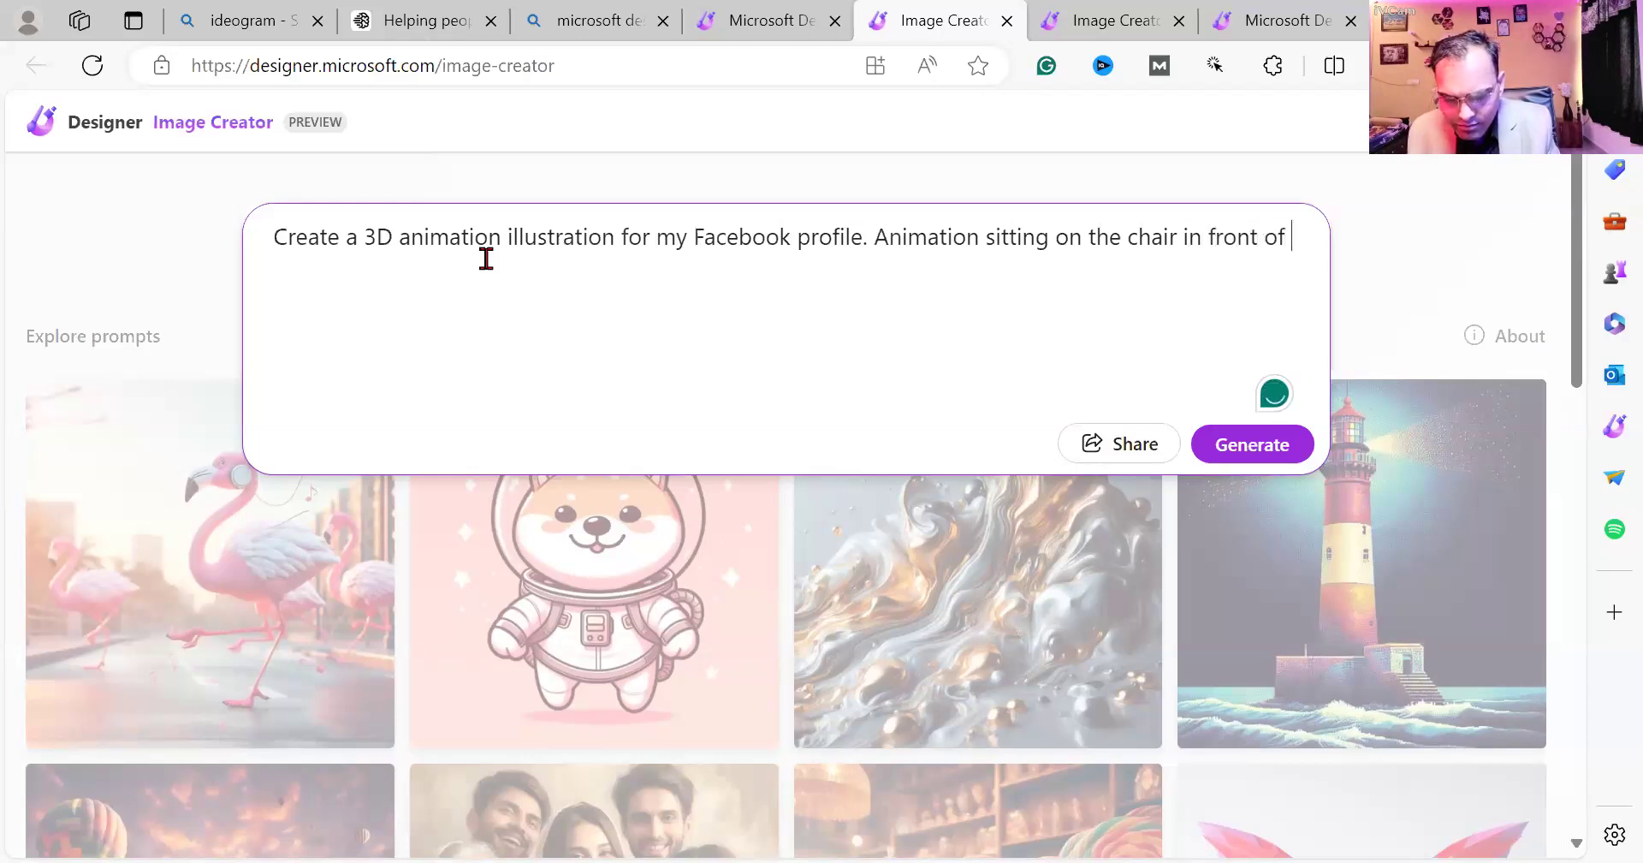
{"action": "type", "text": "faceb"}
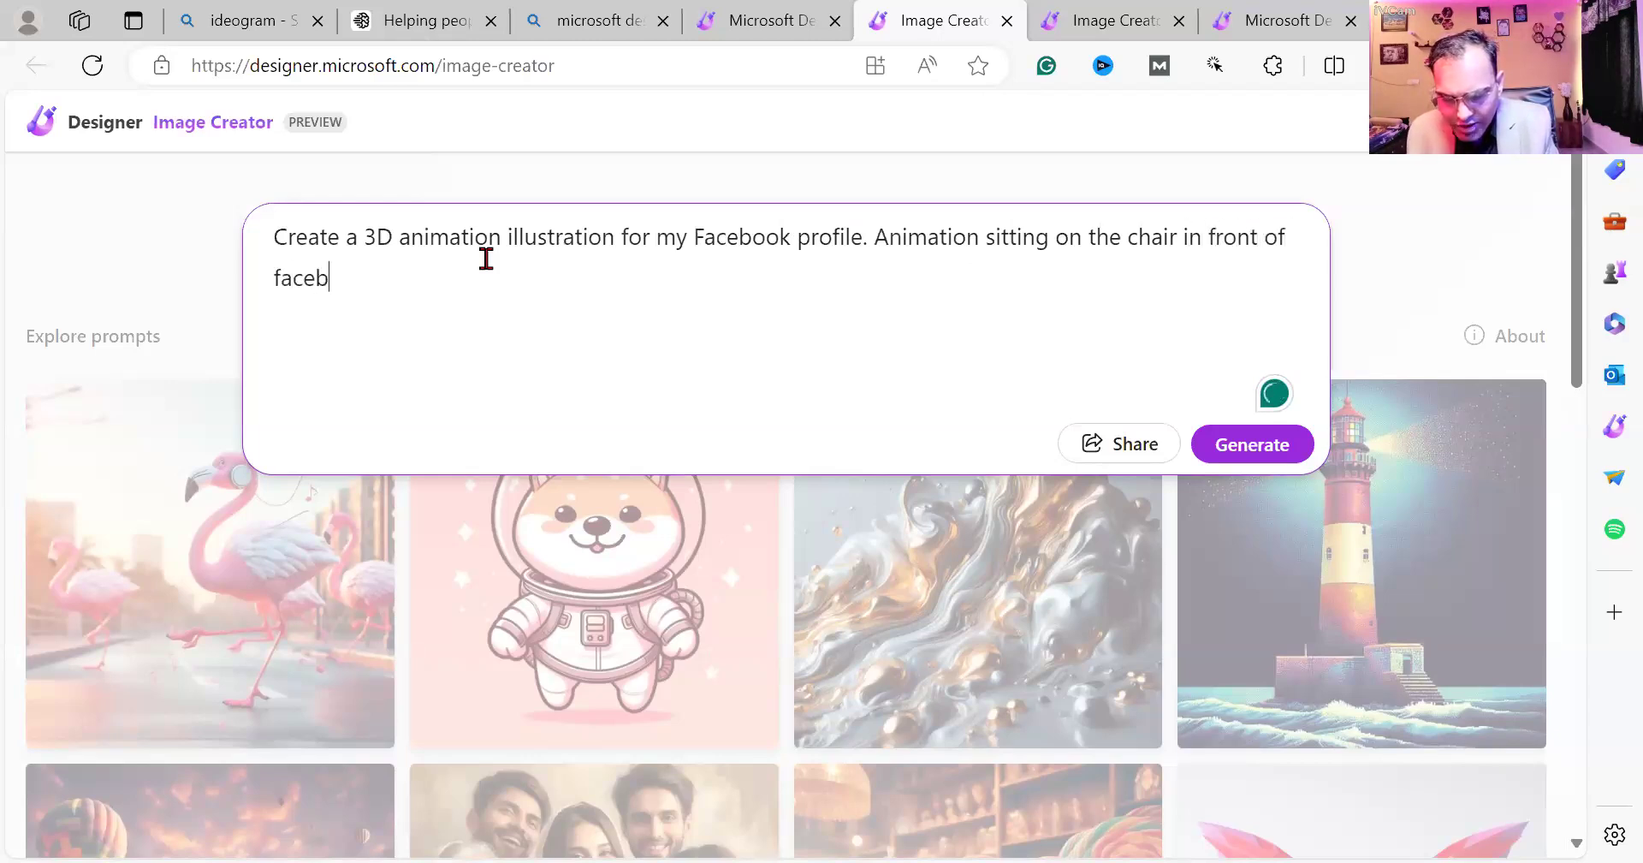
{"action": "type", "text": "ook logo"}
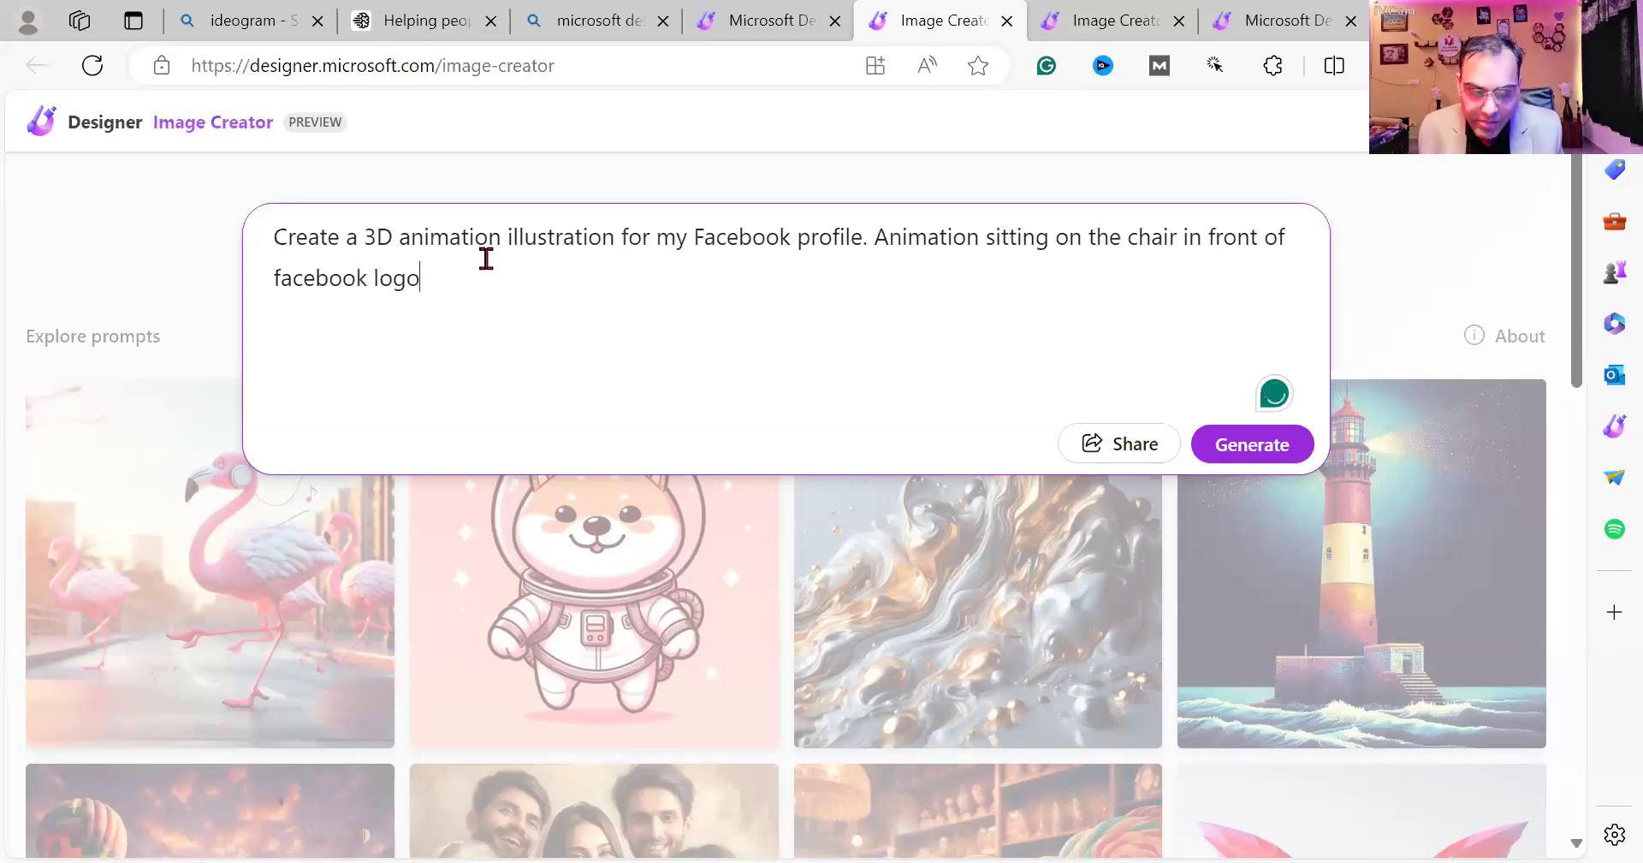
{"action": "type", "text": " w"}
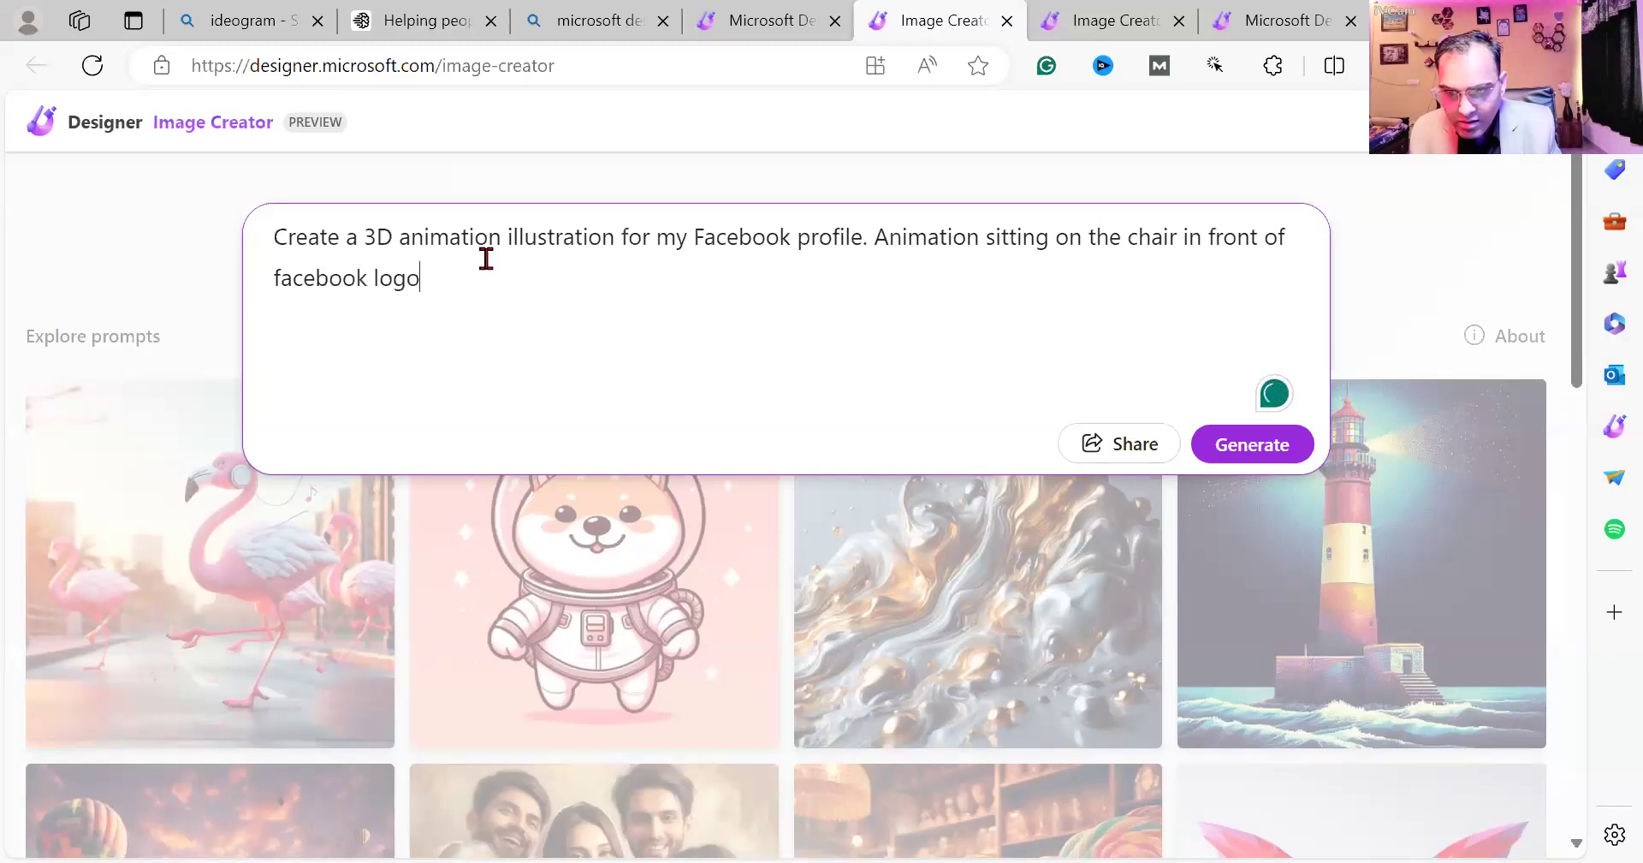
{"action": "type", "text": "wea"}
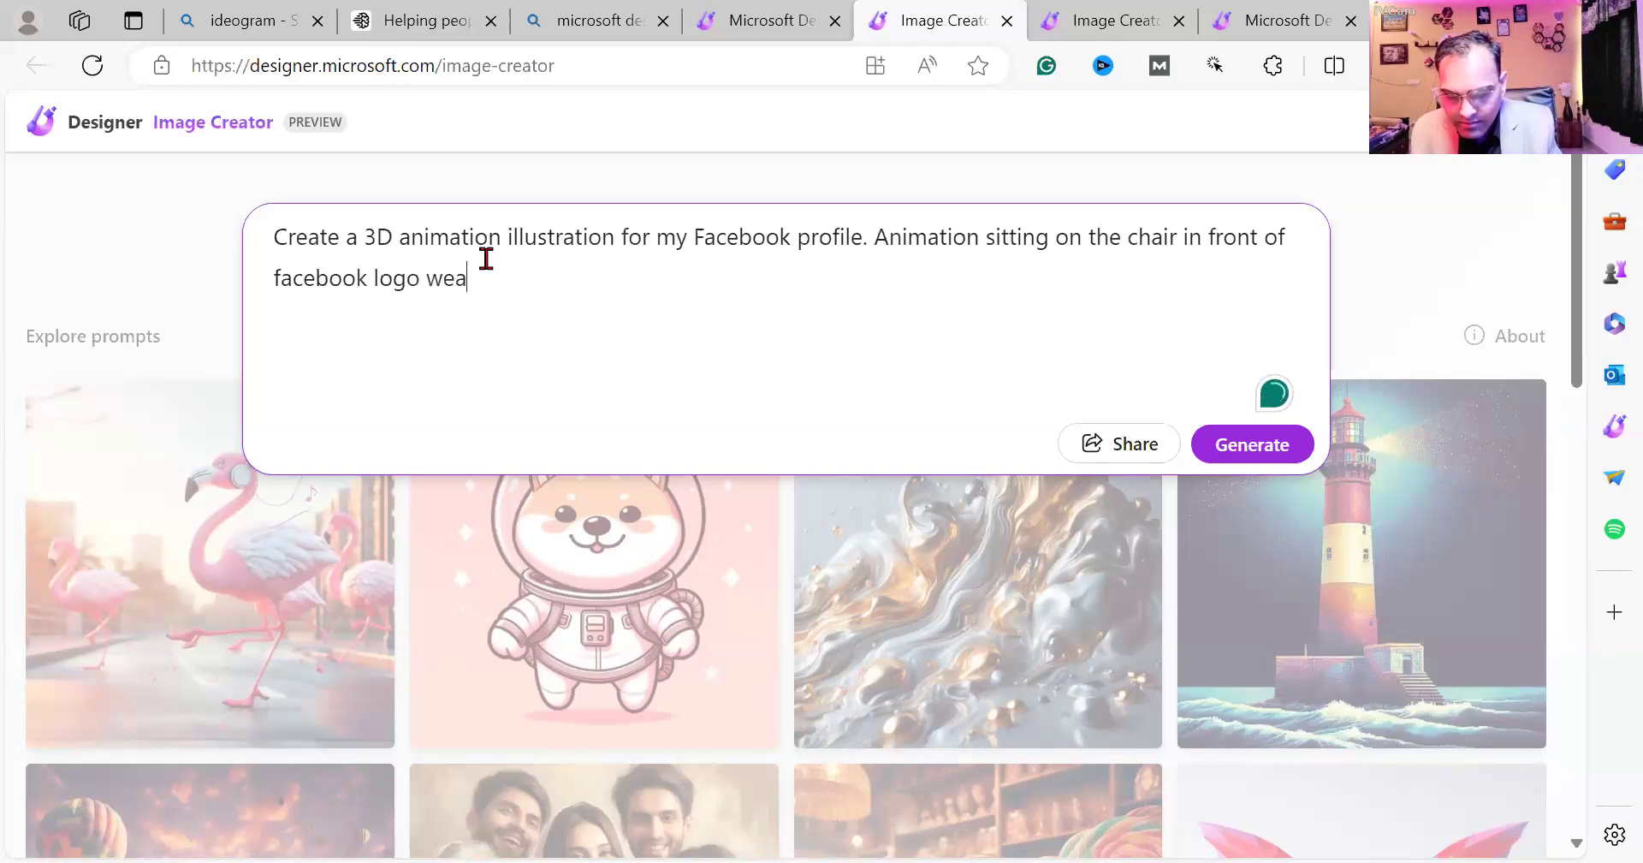
{"action": "type", "text": "ring a"}
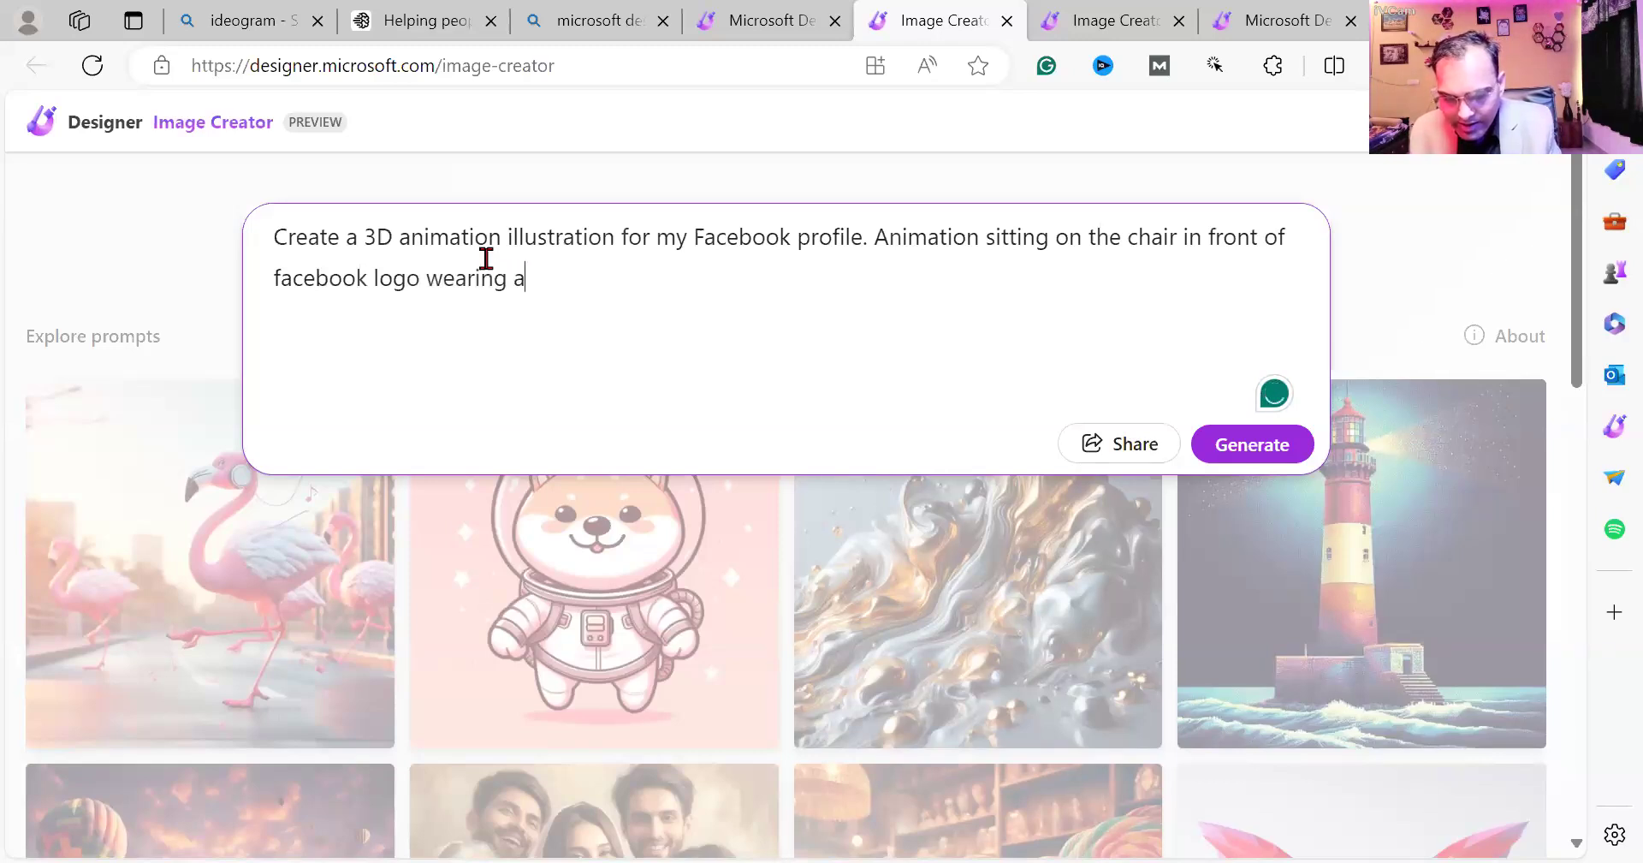
{"action": "type", "text": " forma"}
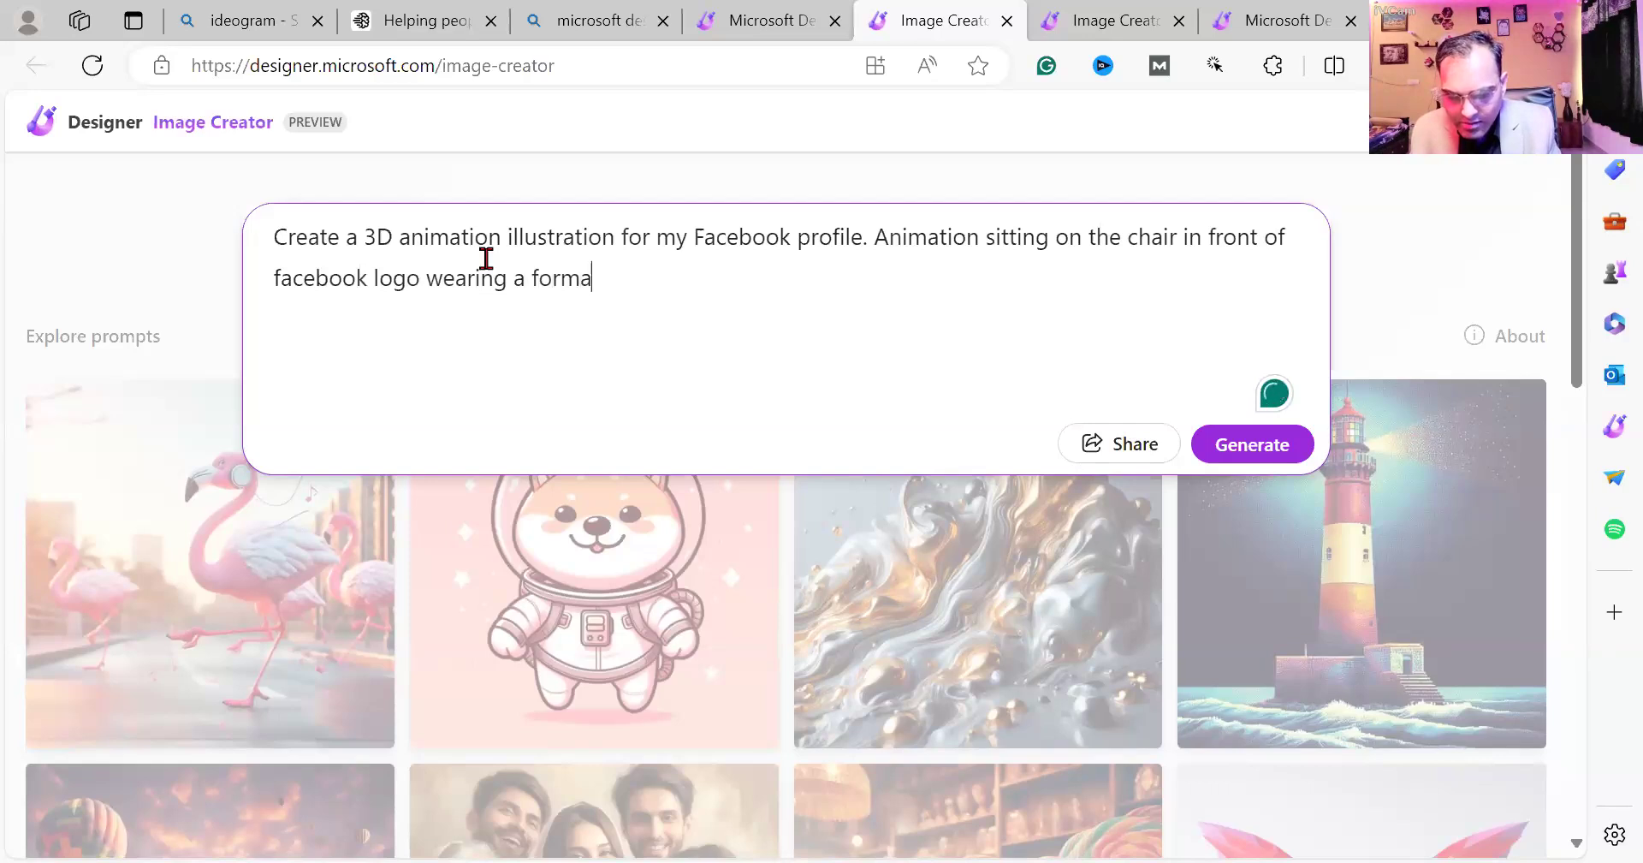
{"action": "type", "text": "l suit"}
{"action": "type", "text": " with leat"}
{"action": "type", "text": "her sho"}
{"action": "type", "text": "u"}
{"action": "type", "text": "e"}
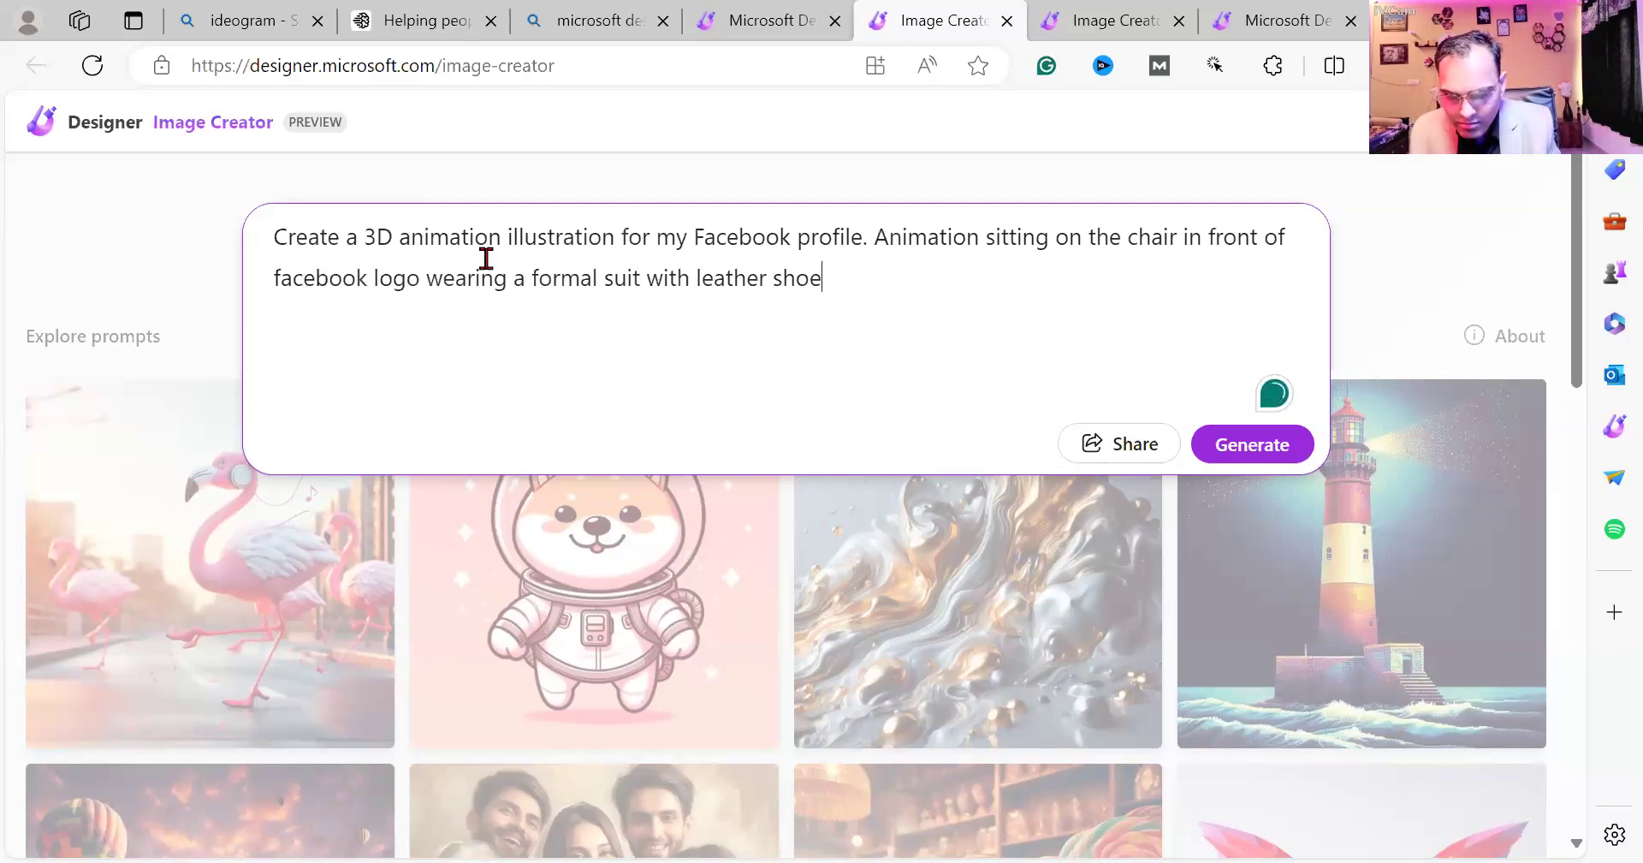
{"action": "type", "text": "s. Disp"}
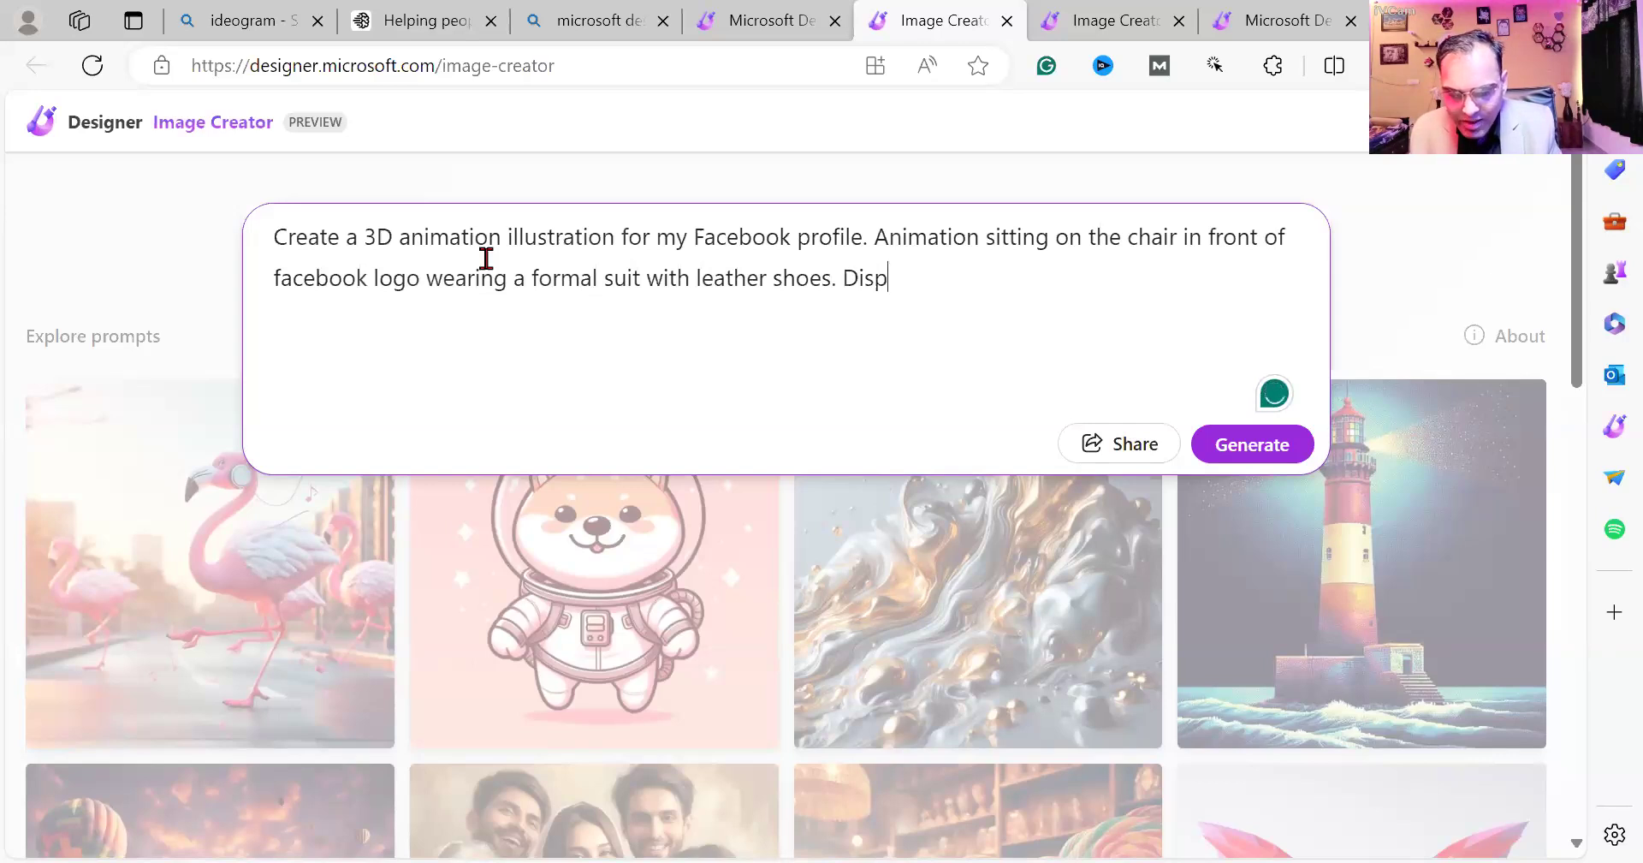
{"action": "type", "text": "lay my pr"}
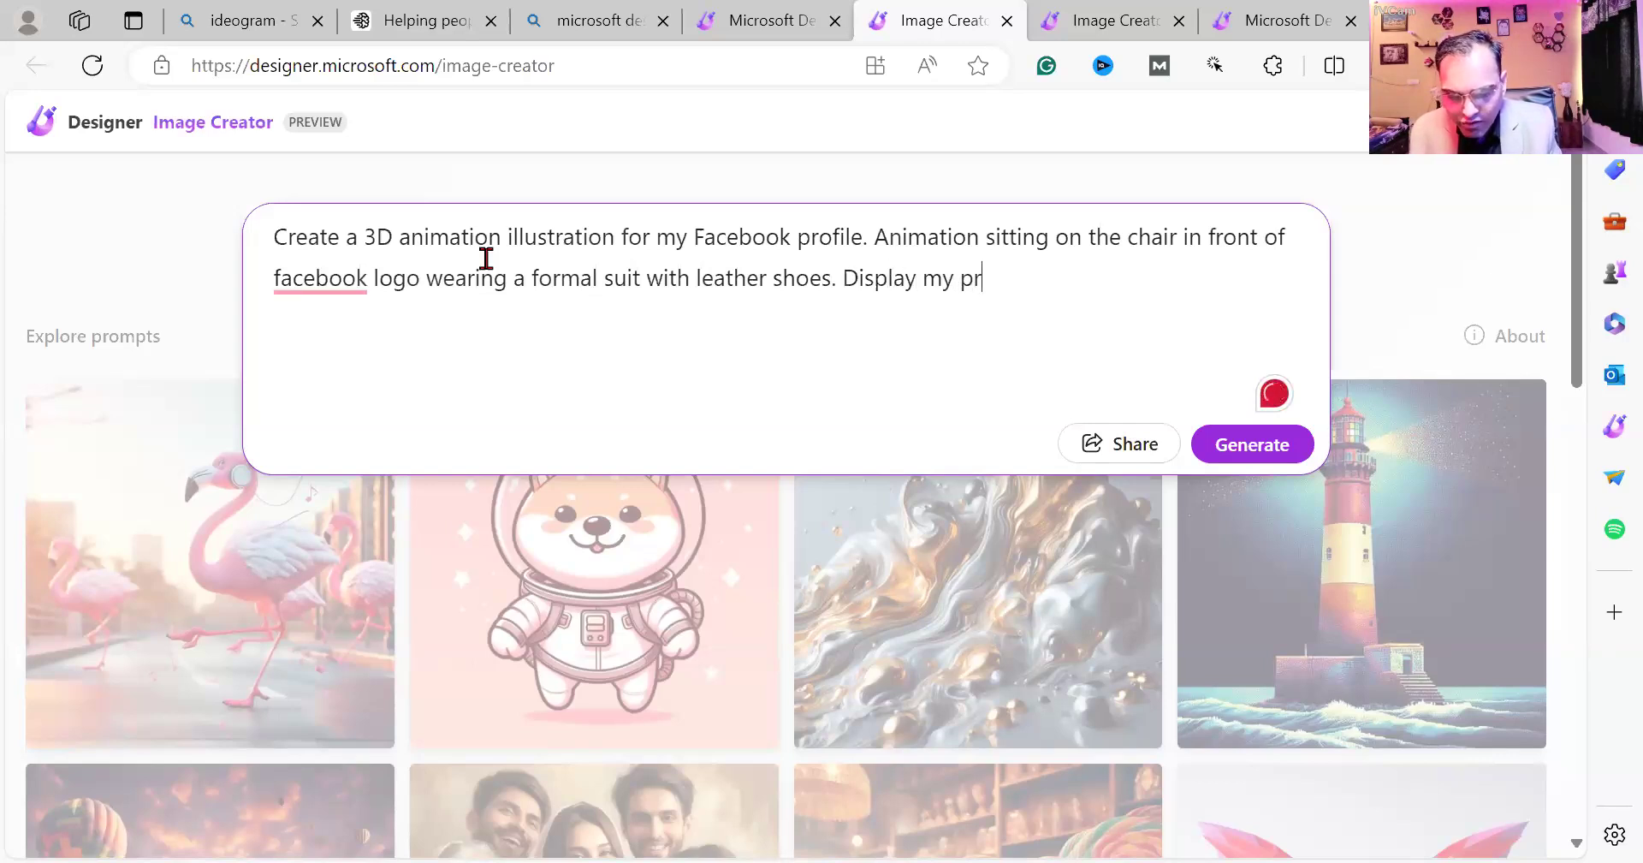
{"action": "type", "text": "ofile name"}
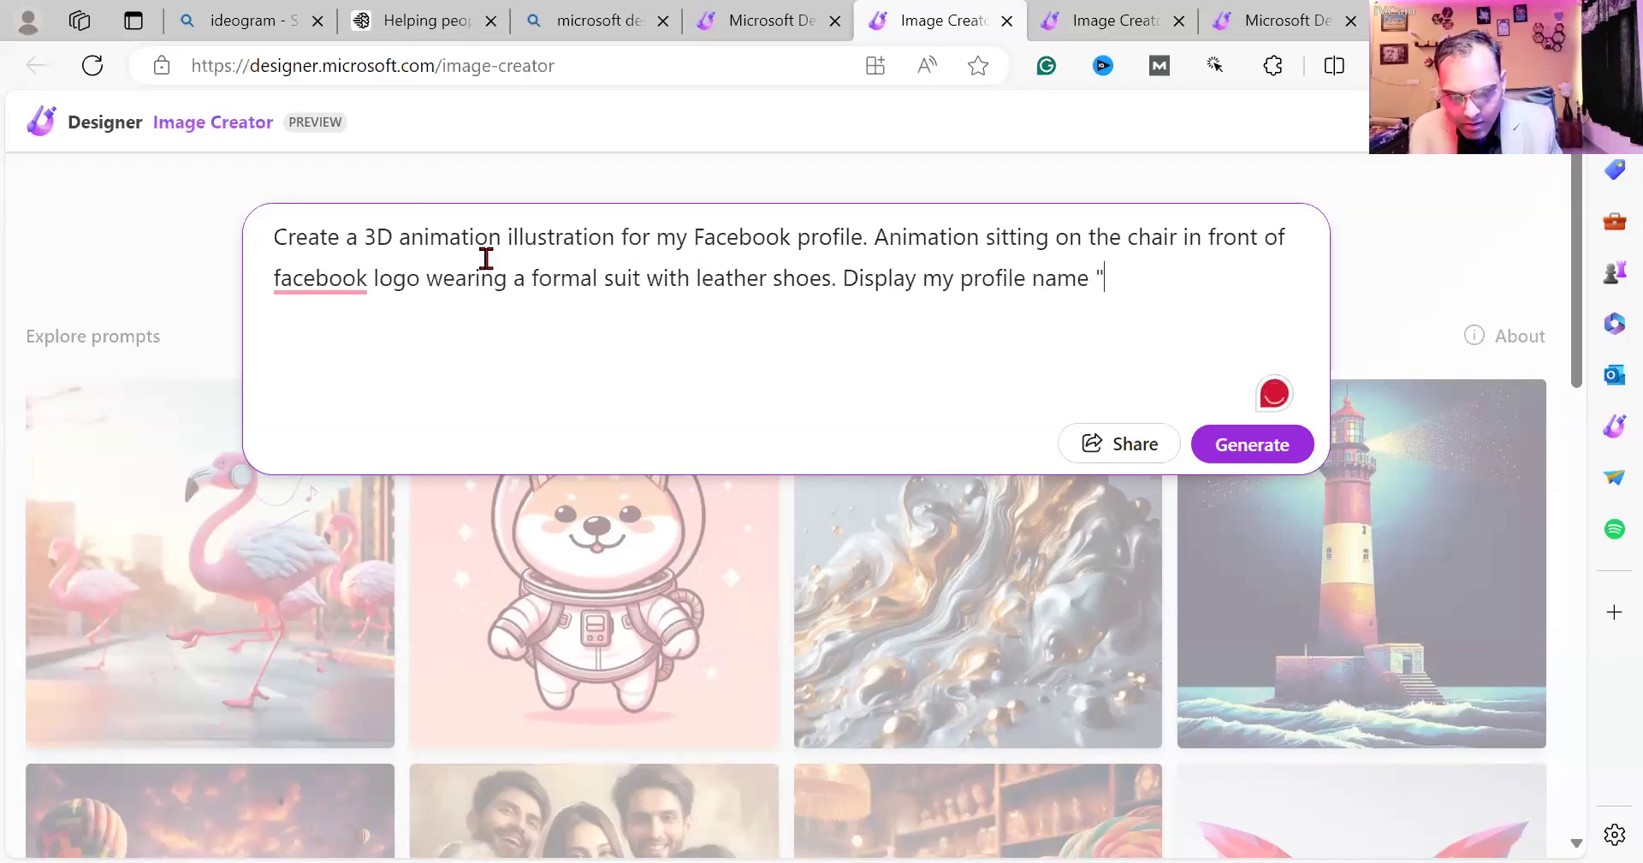
{"action": "type", "text": " \" Manoj"}
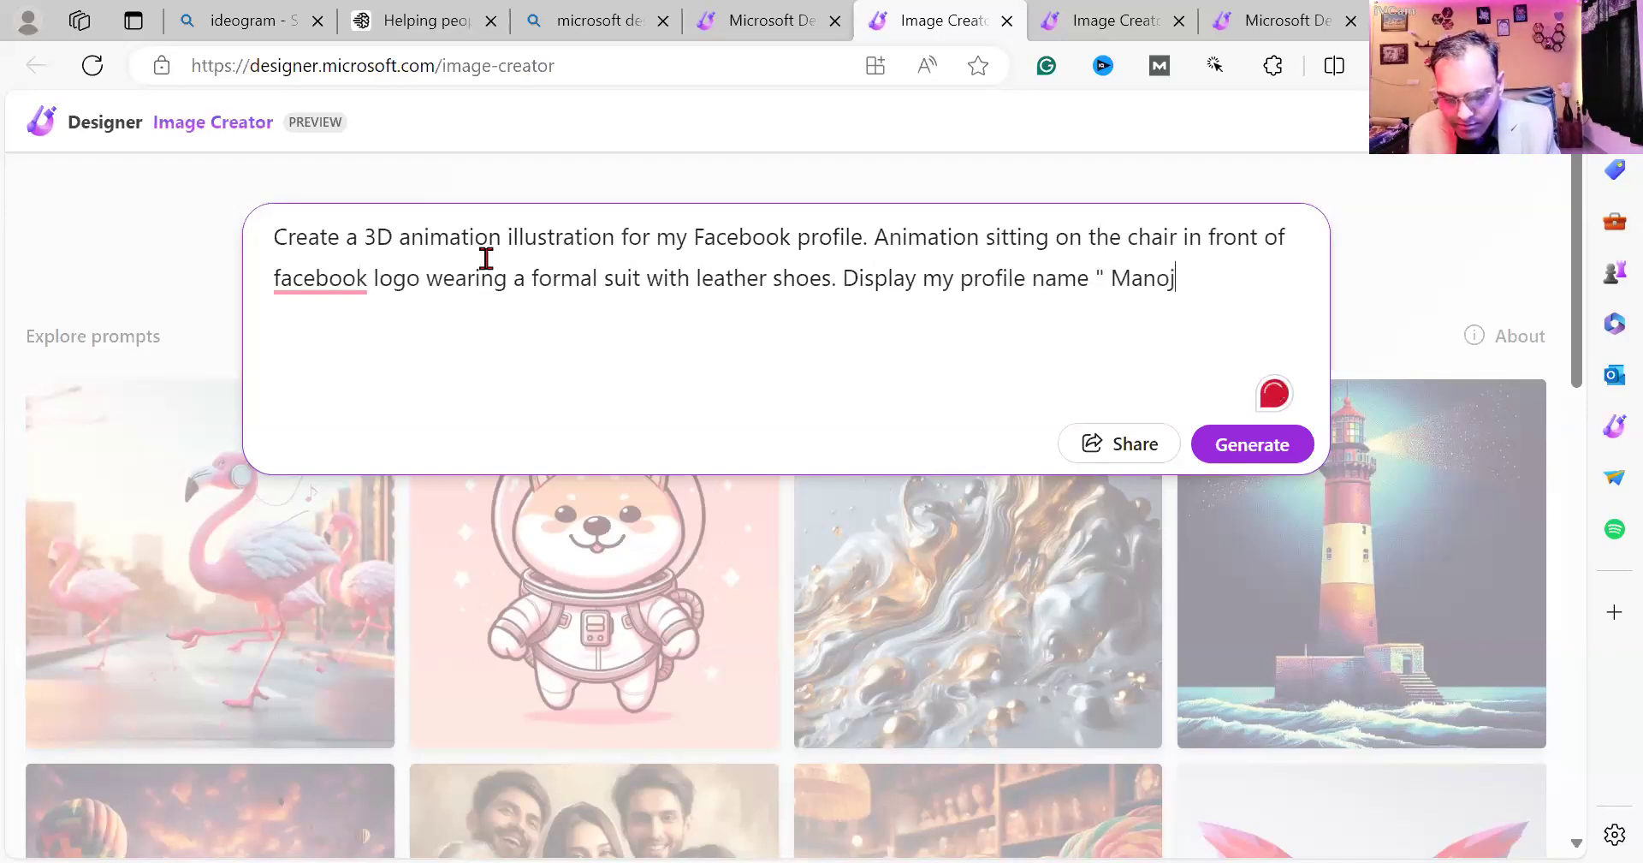
{"action": "type", "text": " Tek Bus"}
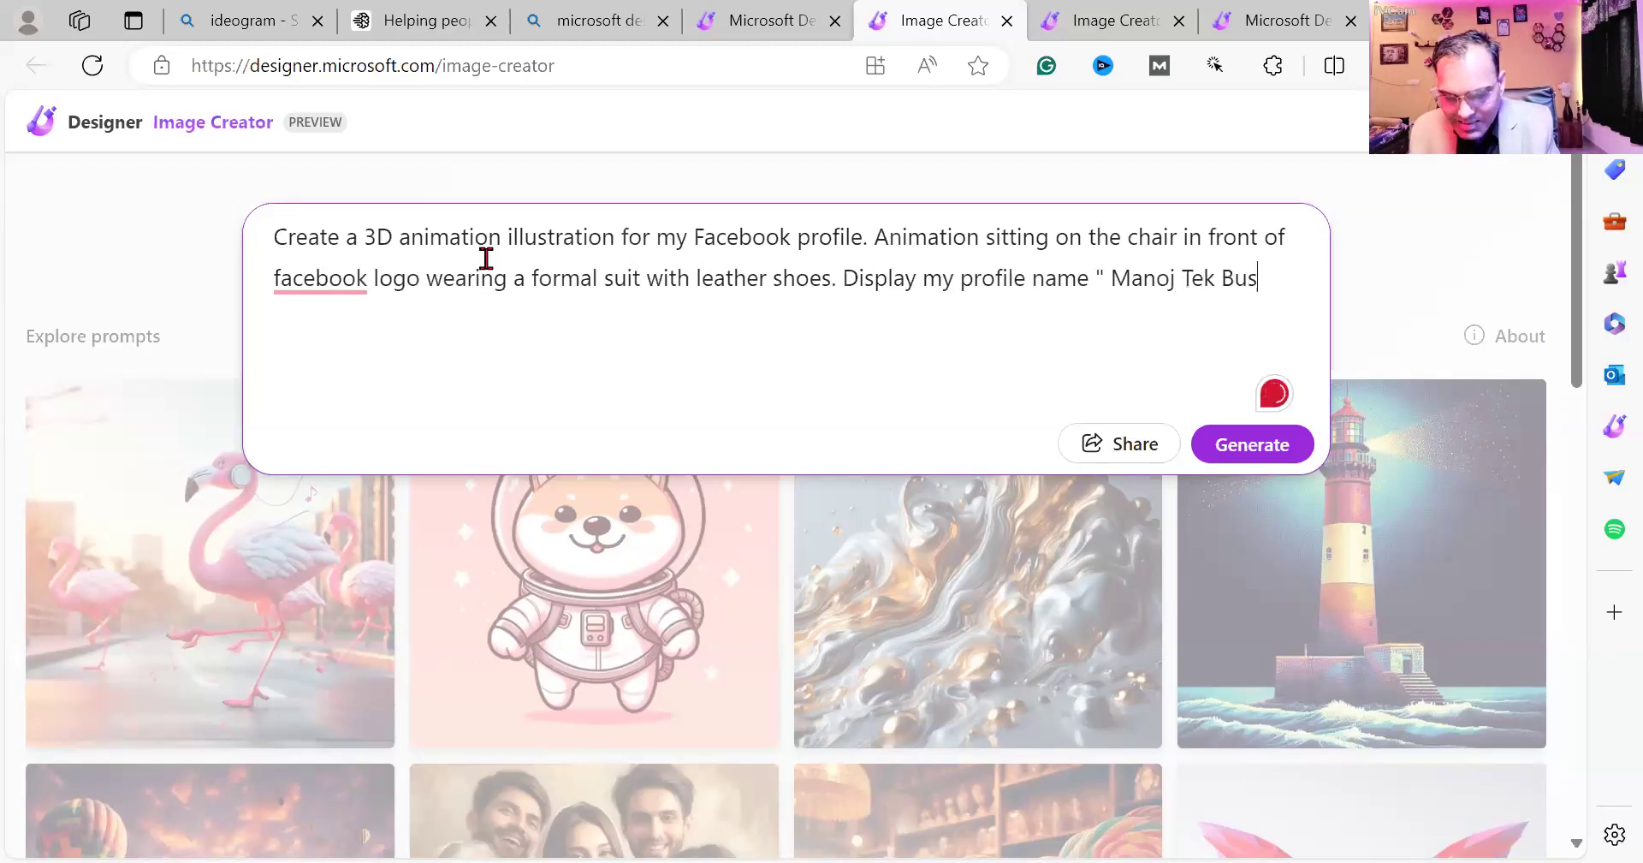
{"action": "type", "text": "iness Solu"}
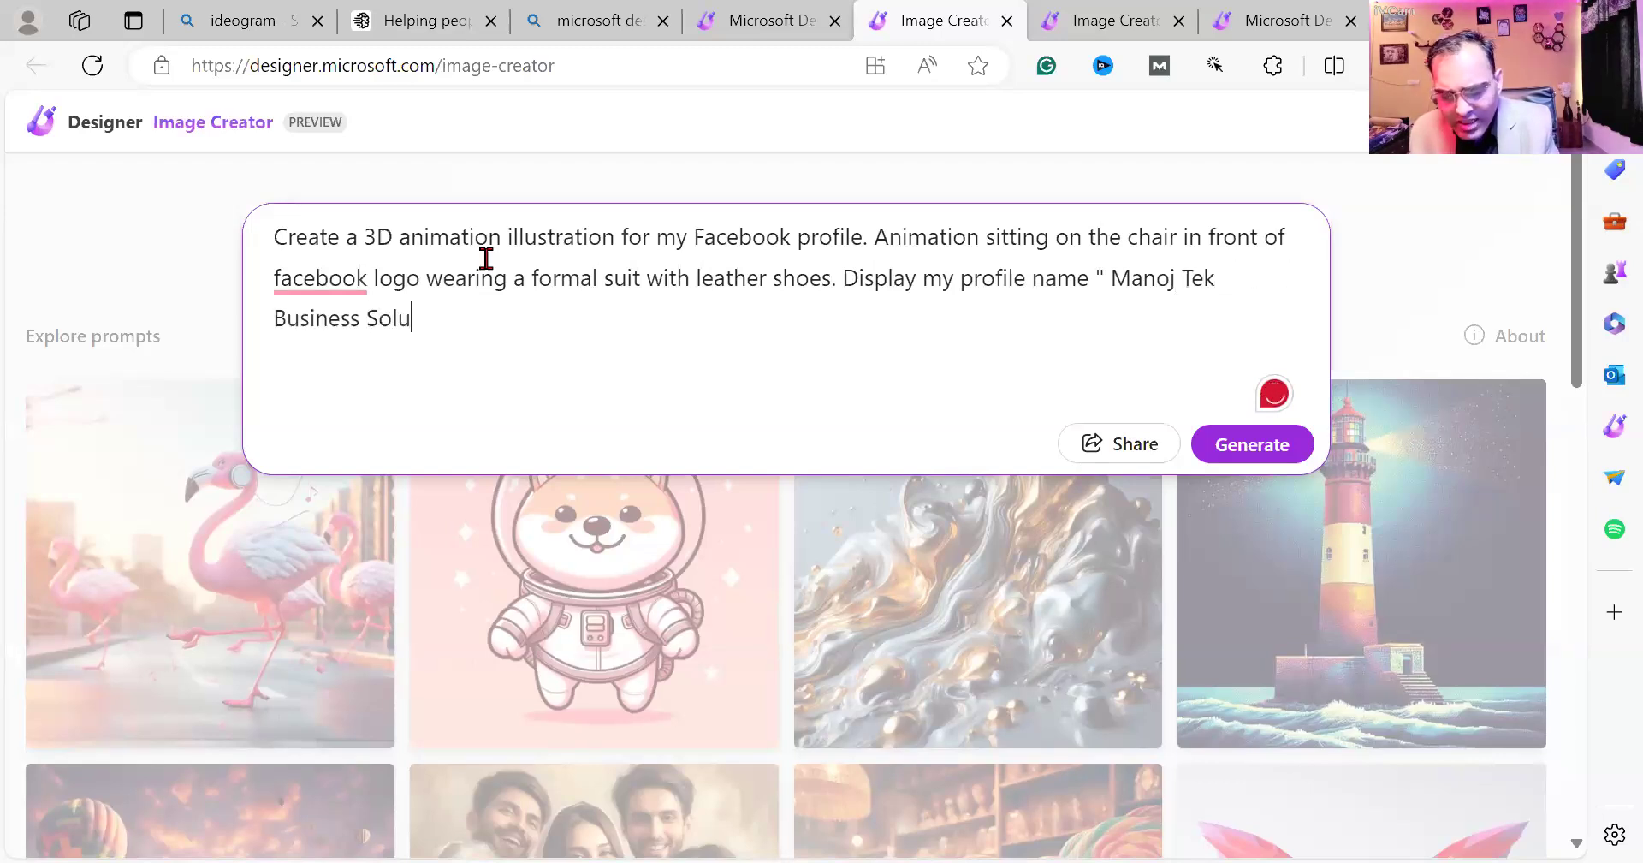
{"action": "type", "text": "tion"}
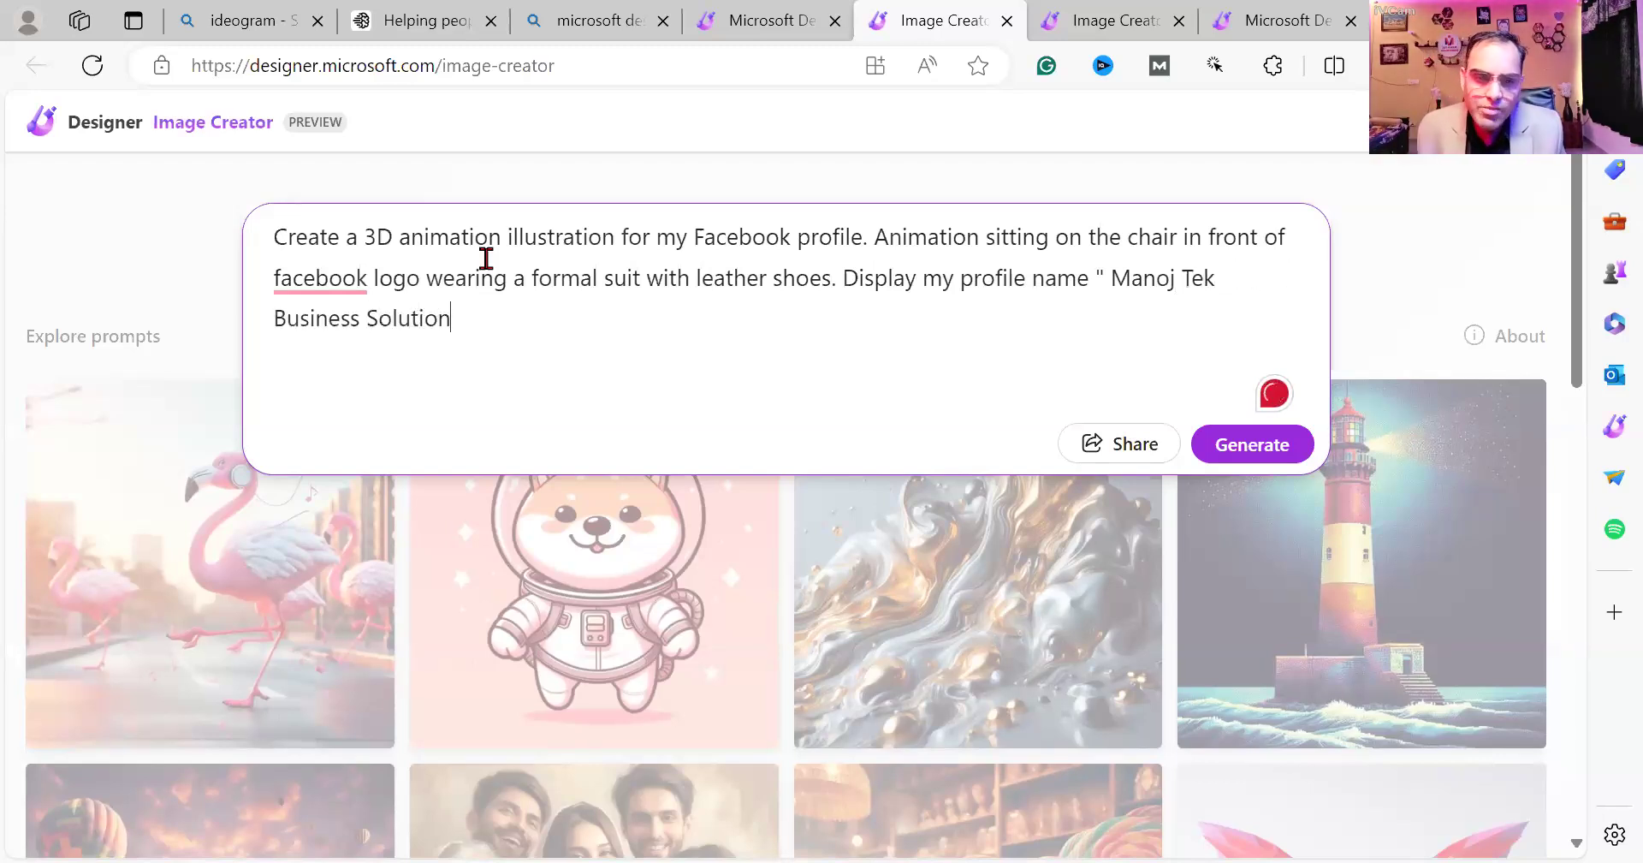
{"action": "type", "text": " in"}
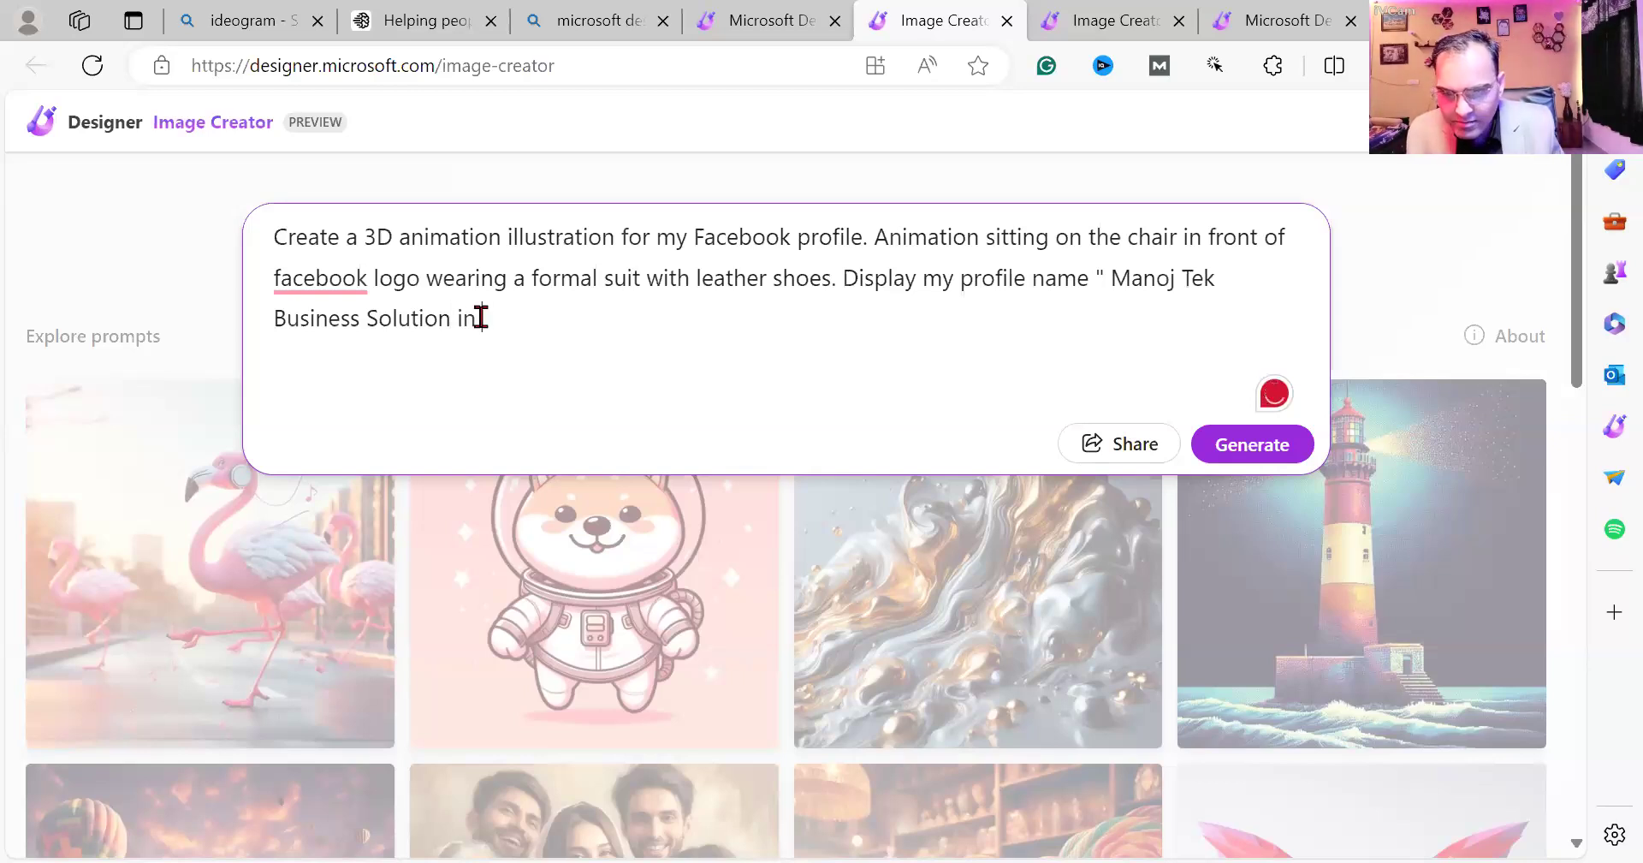
Finish the prompt with 'background of image. Dont misspelled the name.', accepting 'the' insertions and 'Don't'.
{"action": "type", "text": "\""}
{"action": "left_click", "coordinate": [500, 321]}
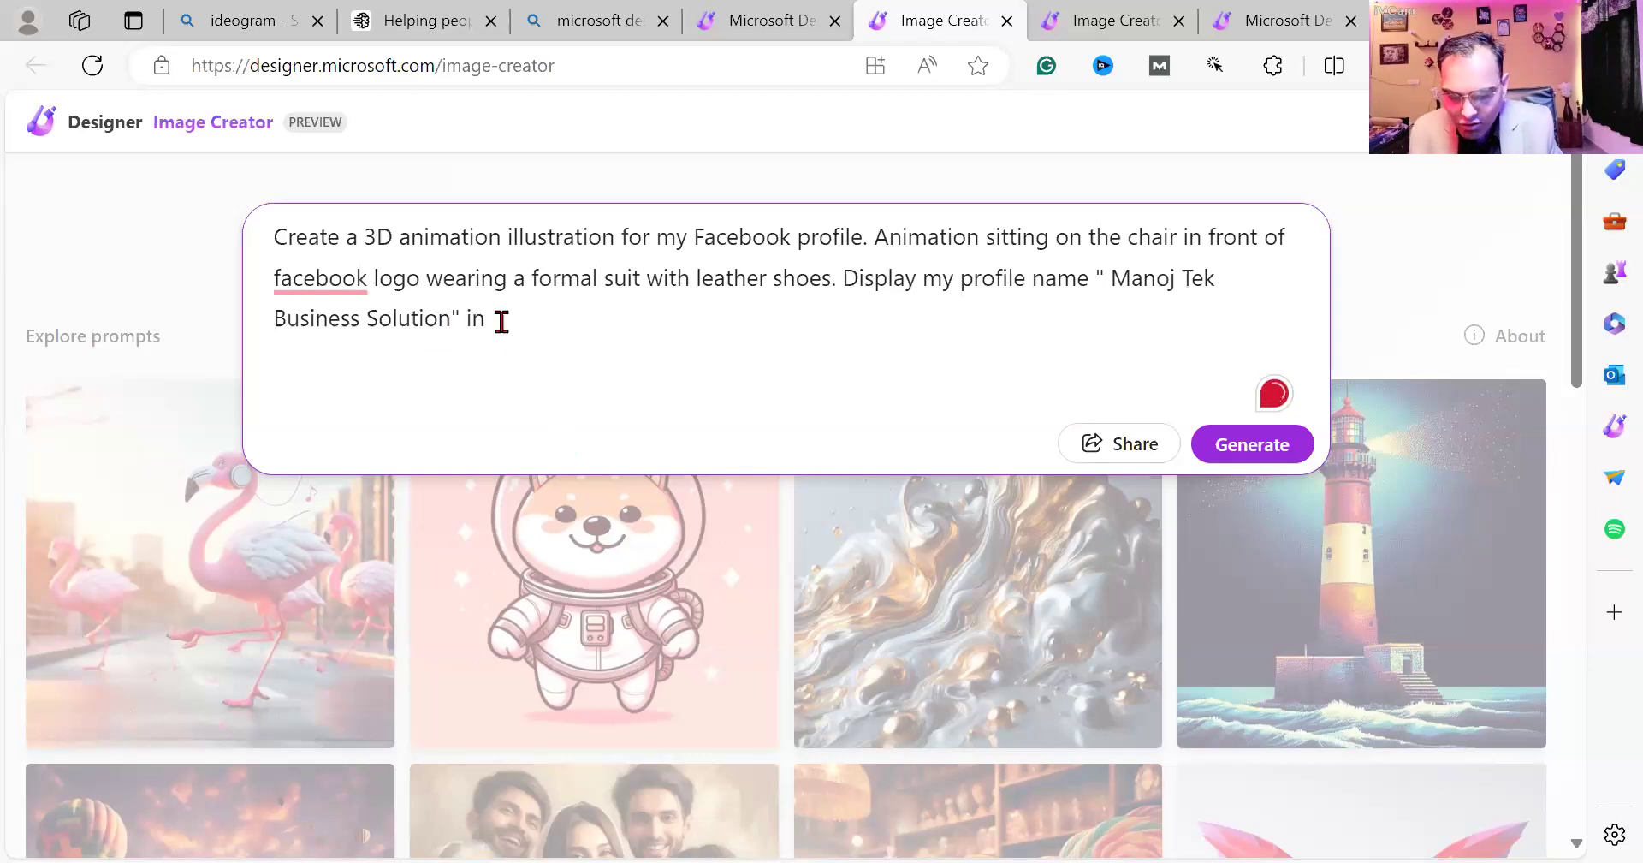
{"action": "type", "text": "backgr"}
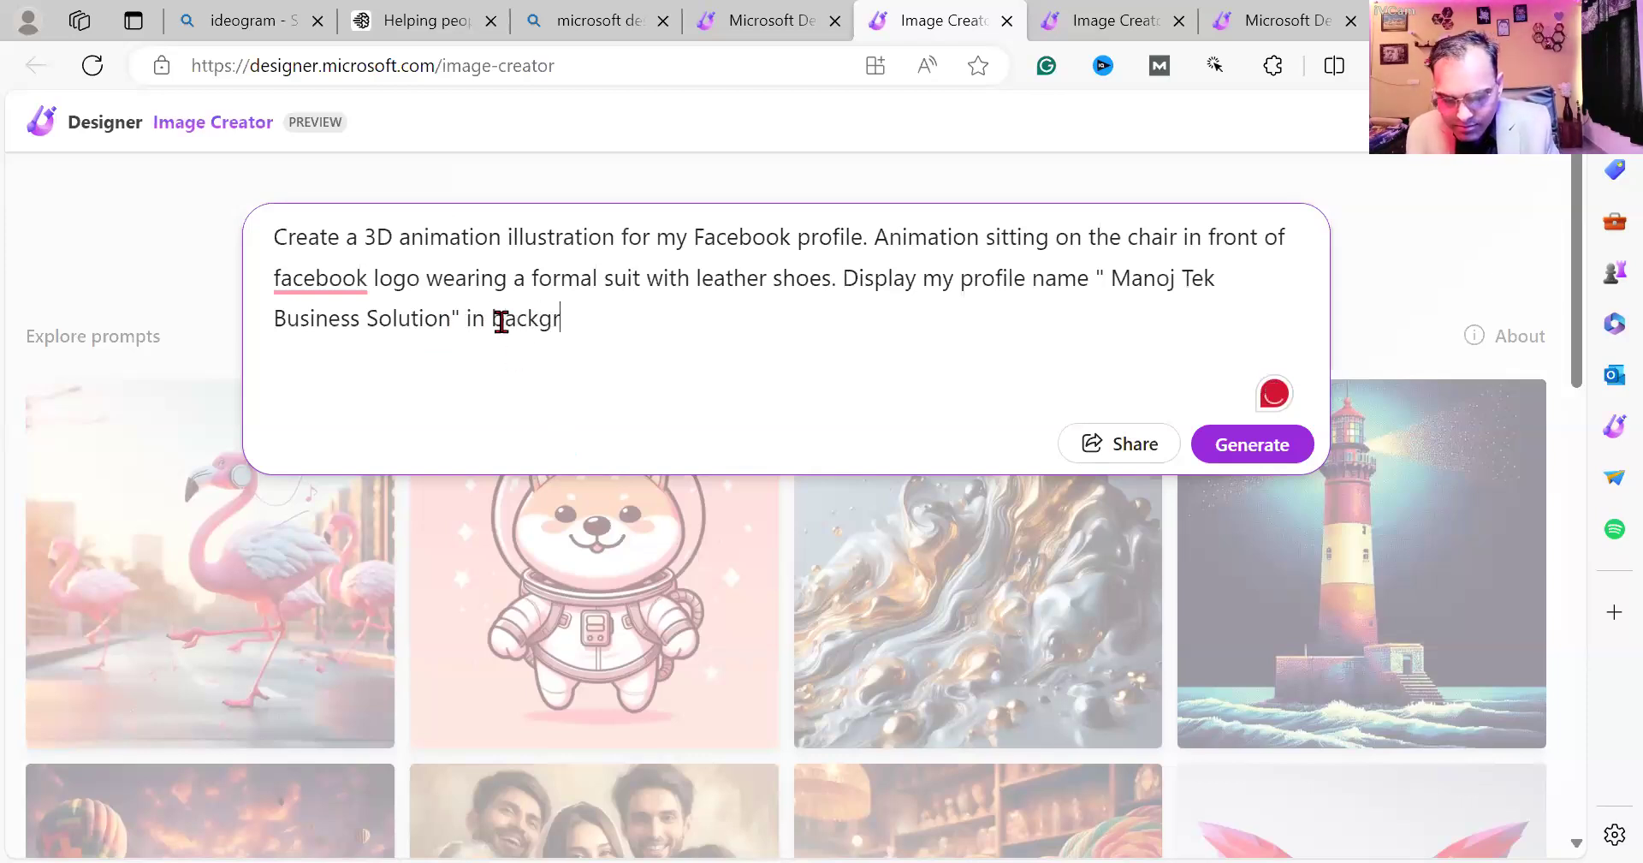
{"action": "type", "text": "ound of image"}
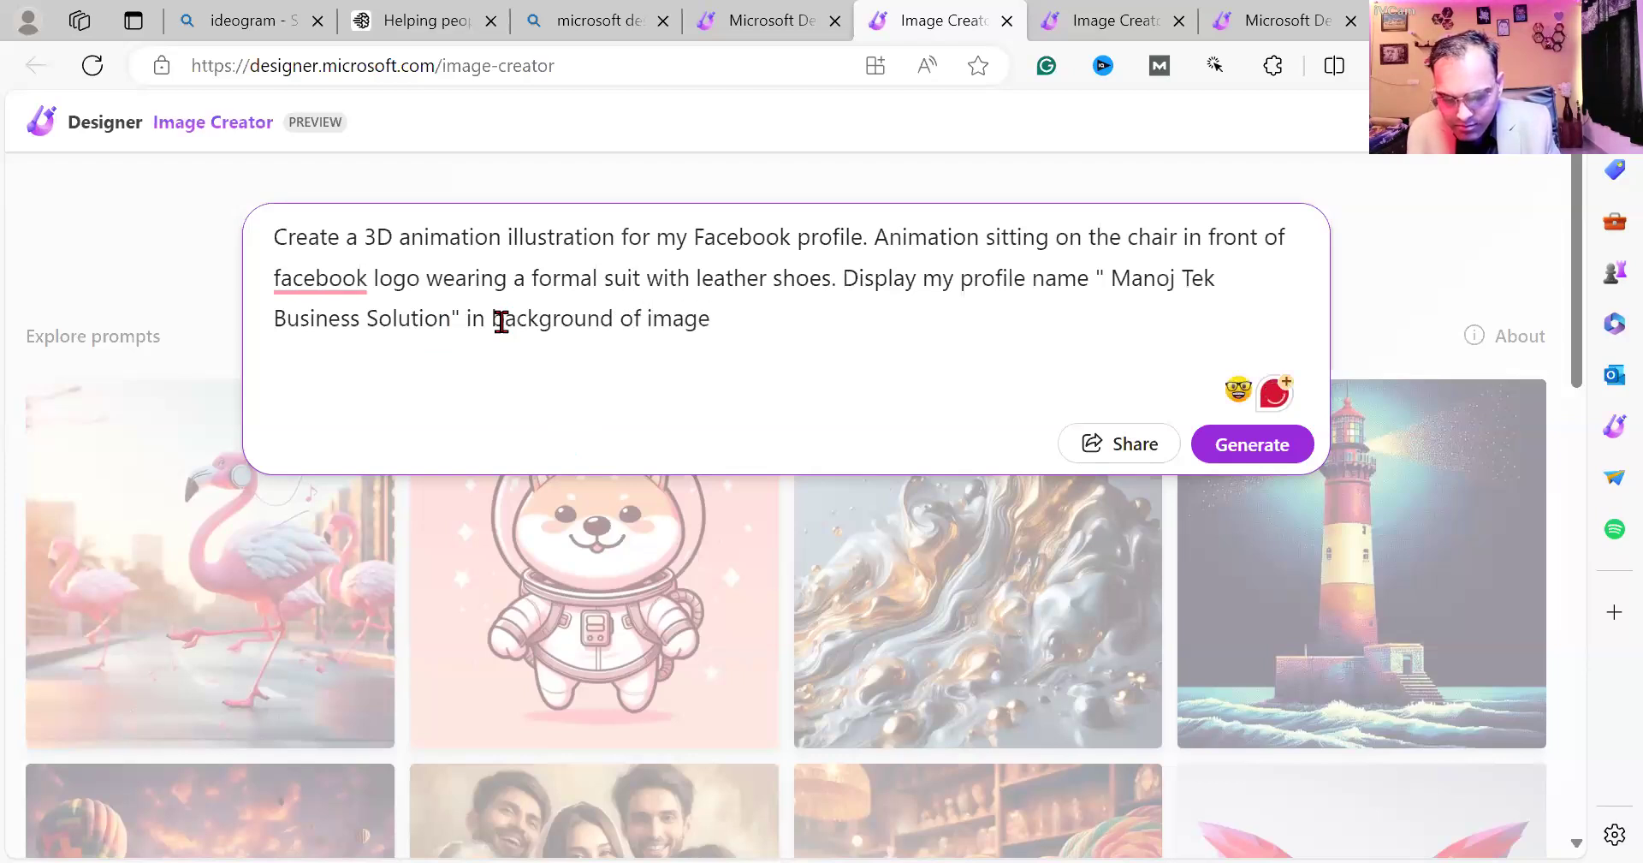
{"action": "type", "text": ". Dont misspelled the name"}
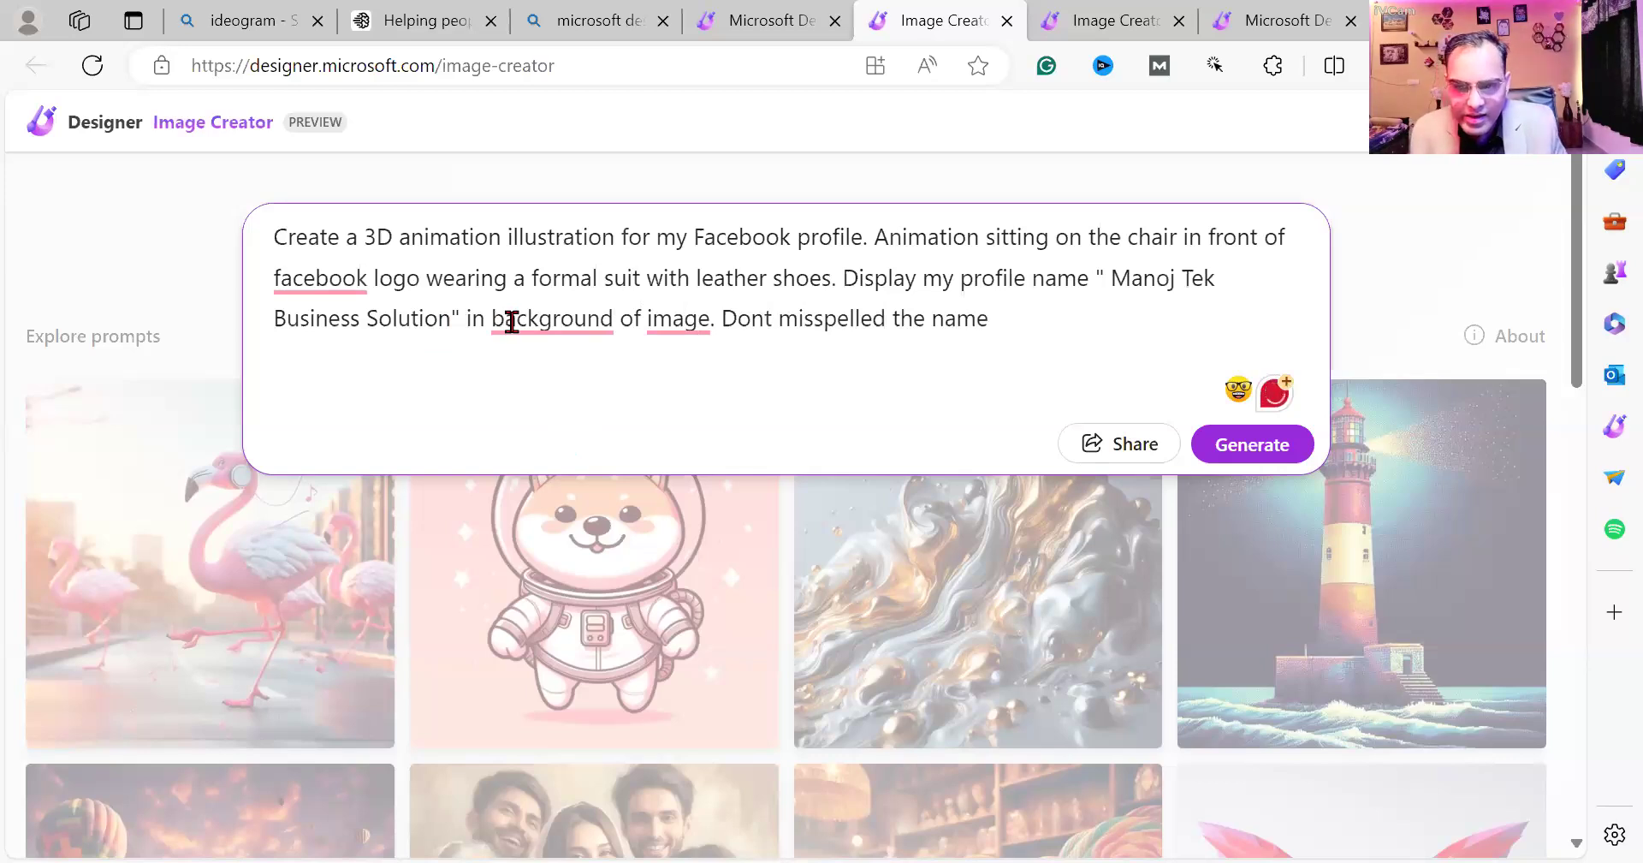
{"action": "type", "text": "."}
{"action": "left_click", "coordinate": [519, 320]}
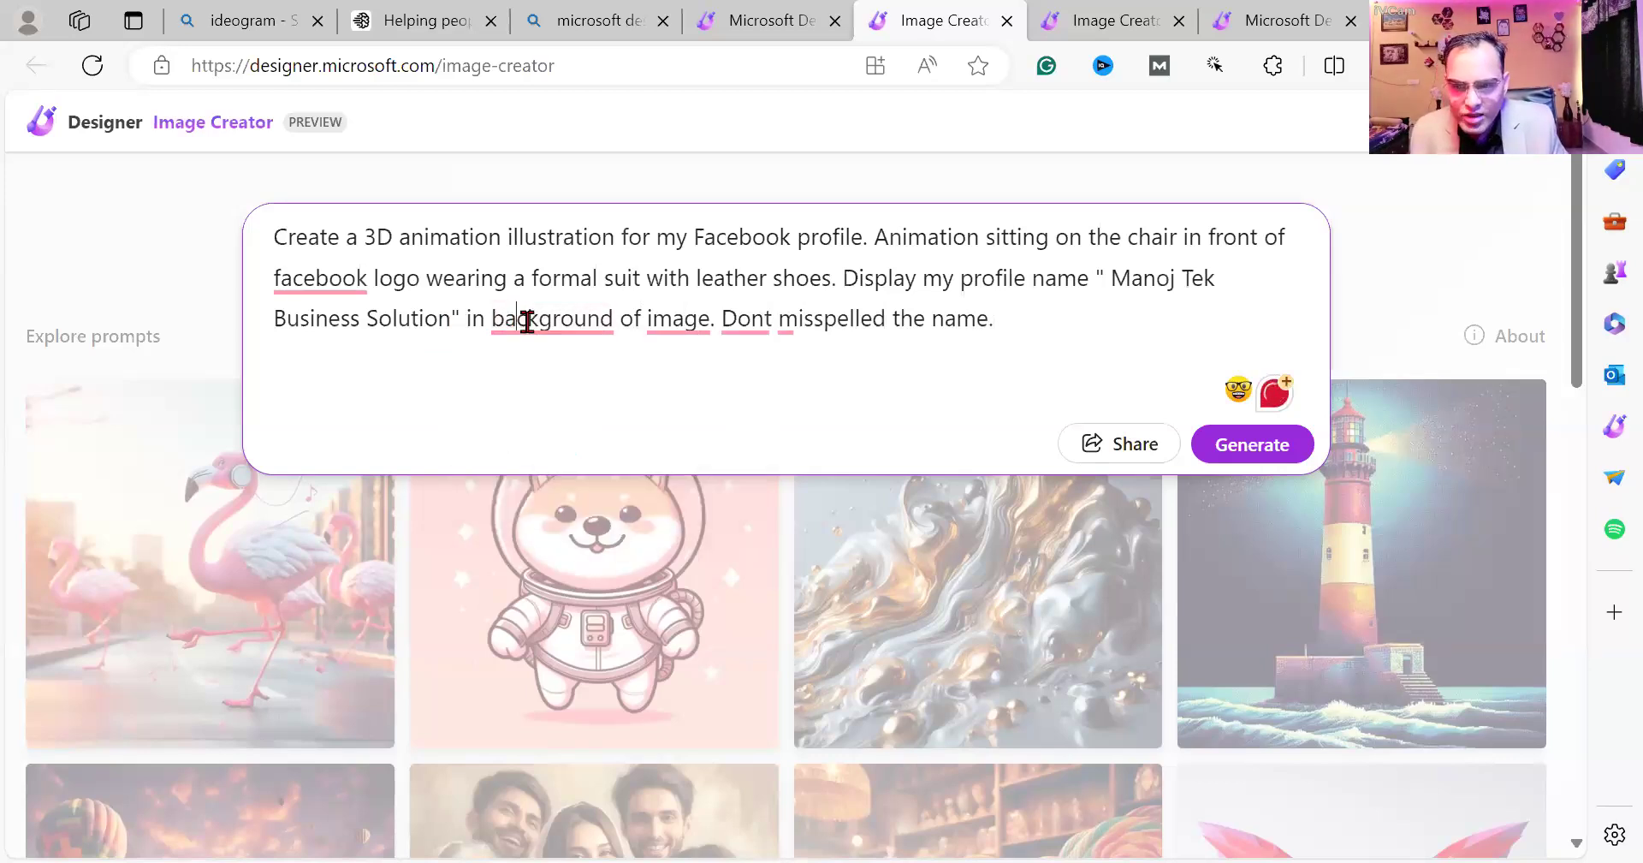
{"action": "mouse_move", "coordinate": [548, 322]}
{"action": "left_click", "coordinate": [565, 396]}
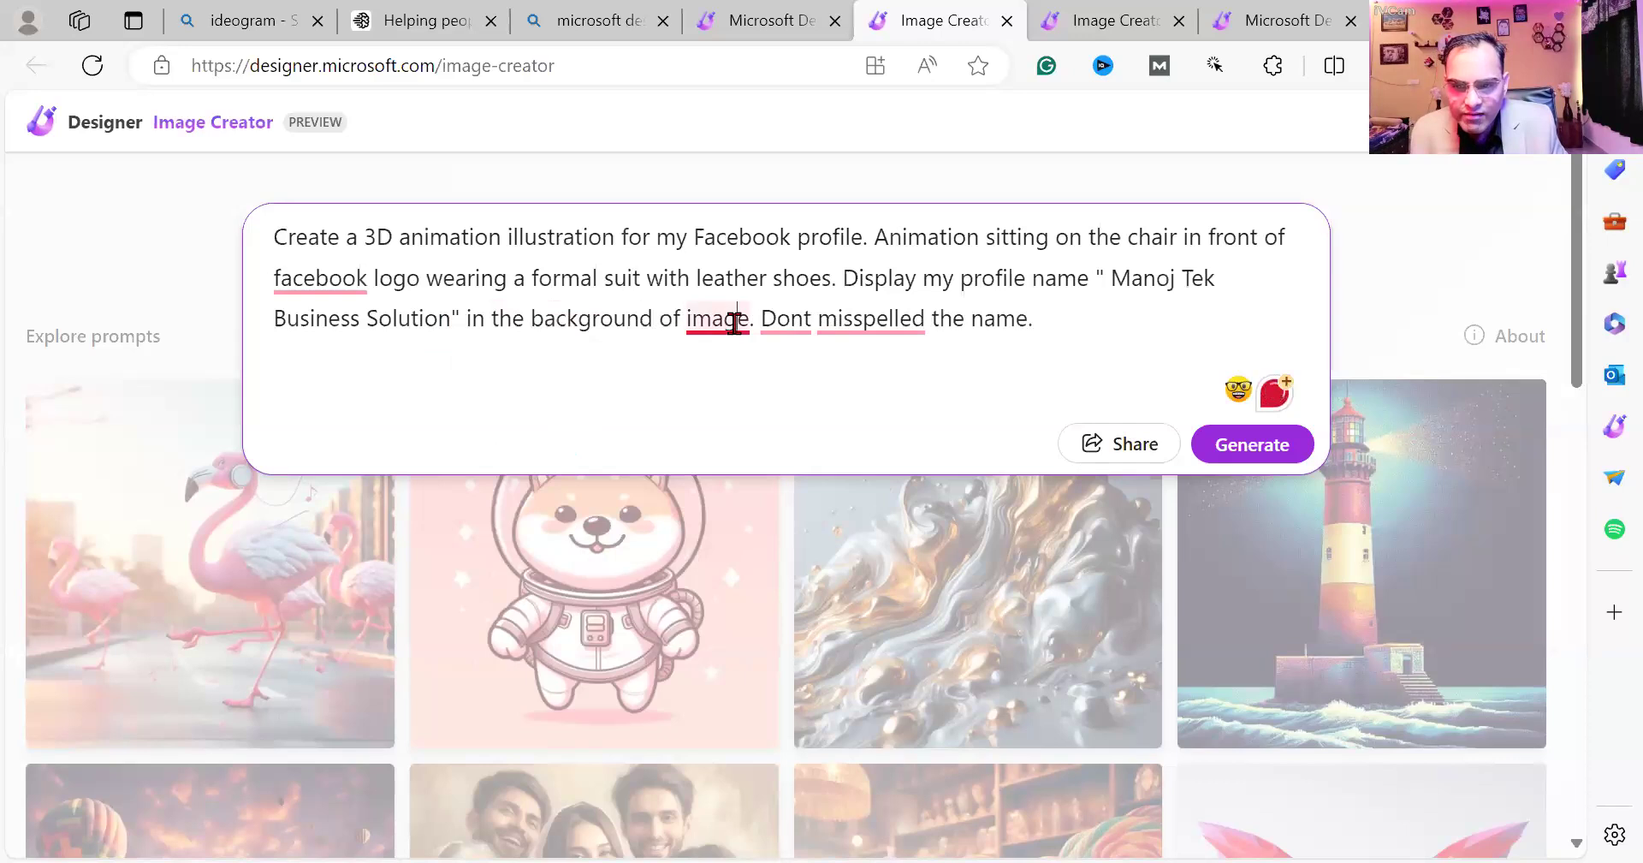
{"action": "mouse_move", "coordinate": [734, 322]}
{"action": "left_click", "coordinate": [753, 396]}
{"action": "mouse_move", "coordinate": [892, 317]}
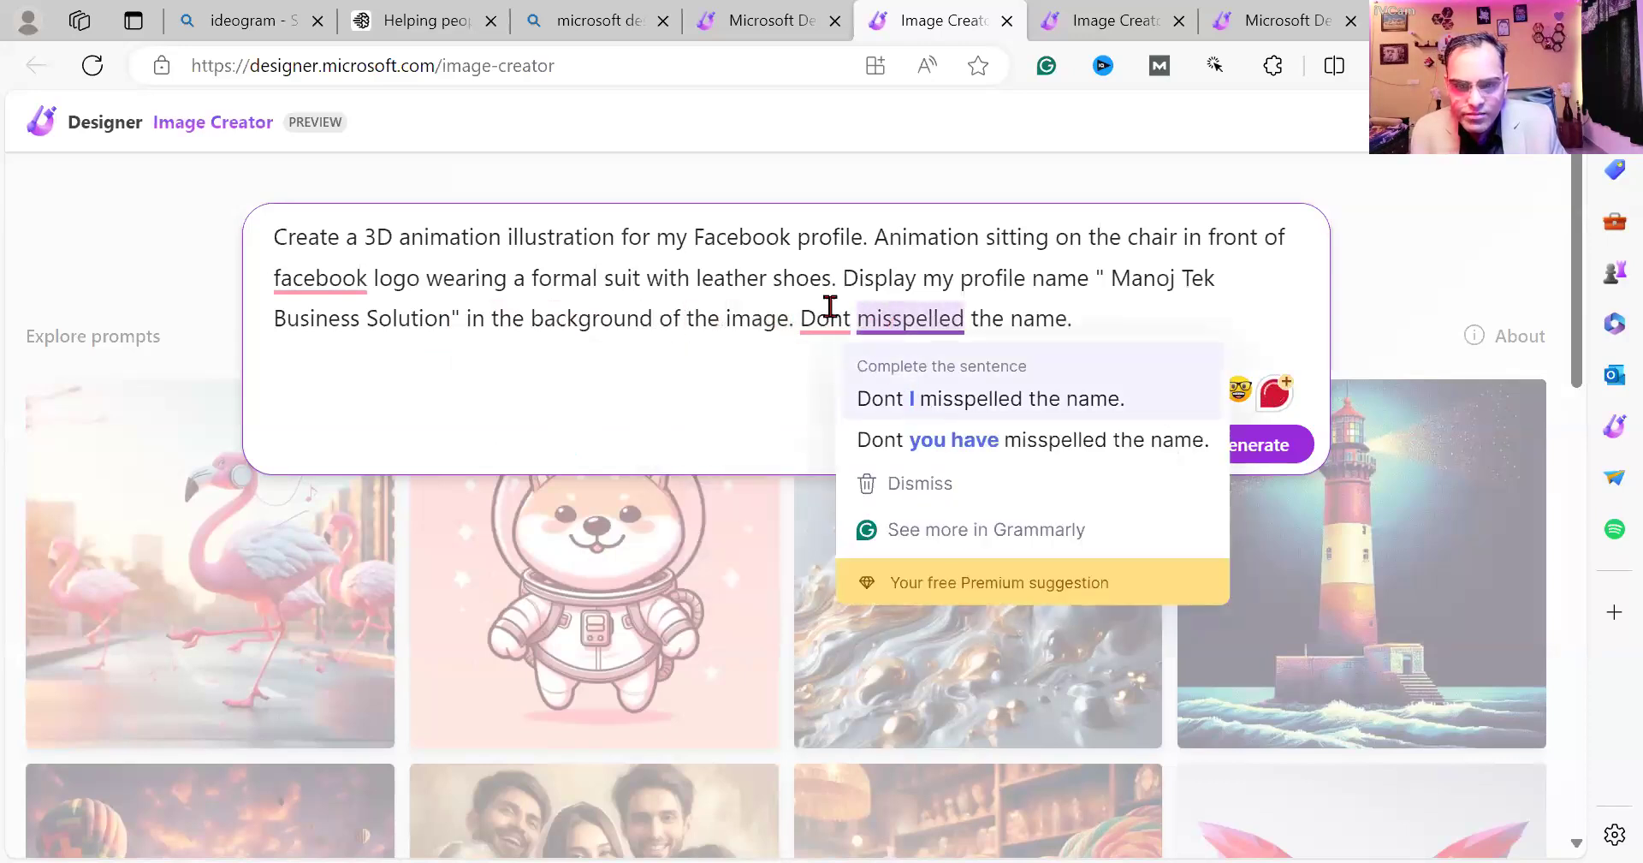
{"action": "mouse_move", "coordinate": [830, 306]}
{"action": "left_click", "coordinate": [836, 400]}
Accept the remaining fixes (Facebook, misspell, image's background, the Facebook logo) and generate the images.
{"action": "left_click", "coordinate": [342, 281]}
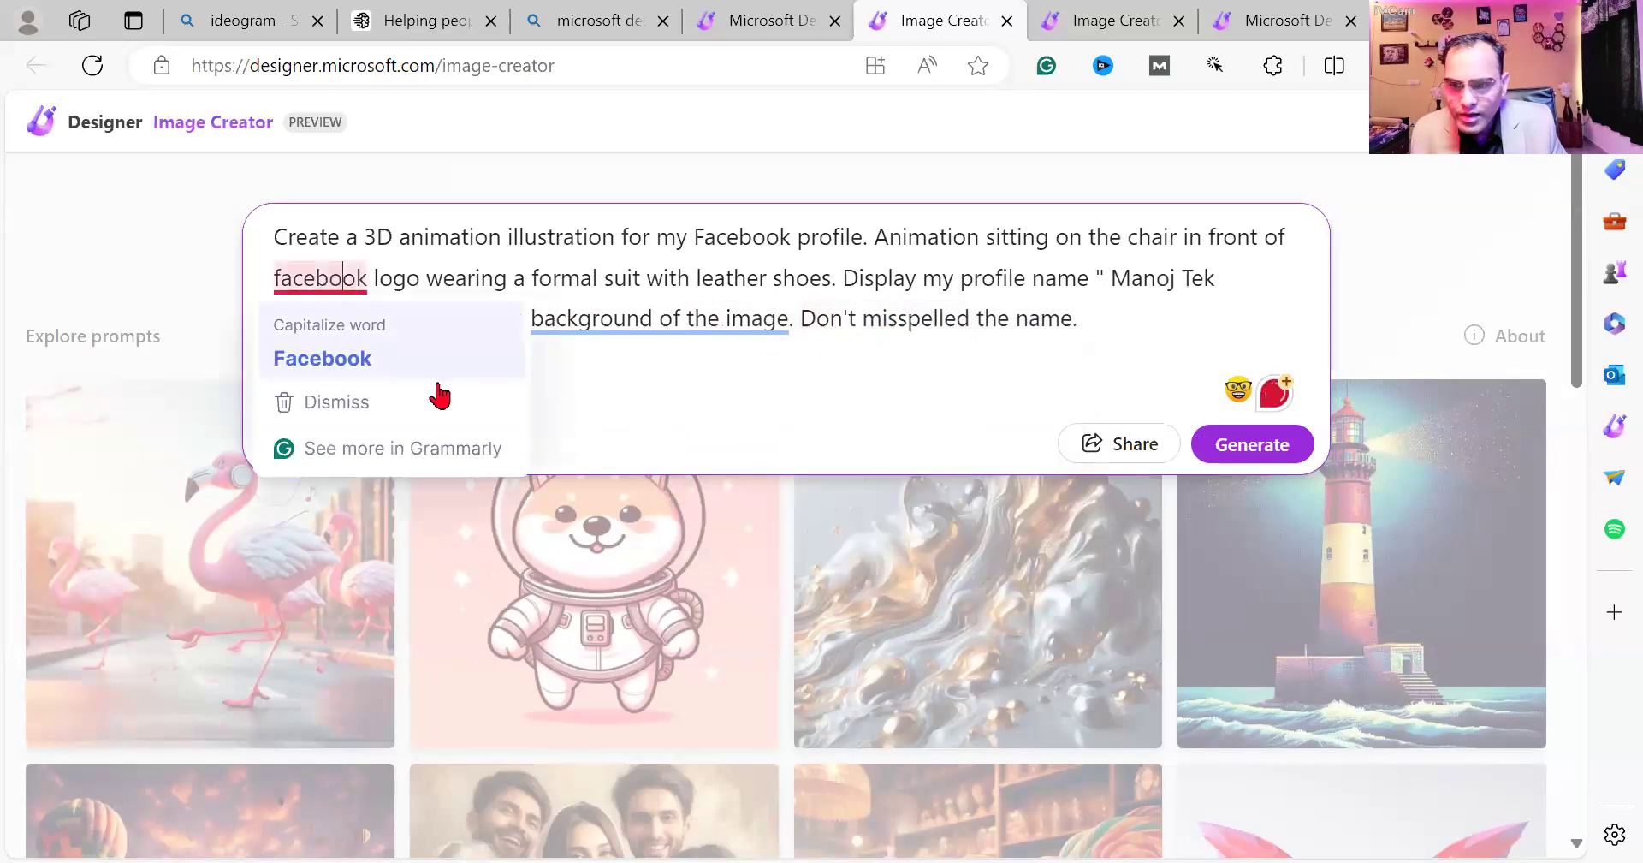
{"action": "left_click", "coordinate": [377, 359]}
{"action": "mouse_move", "coordinate": [919, 323]}
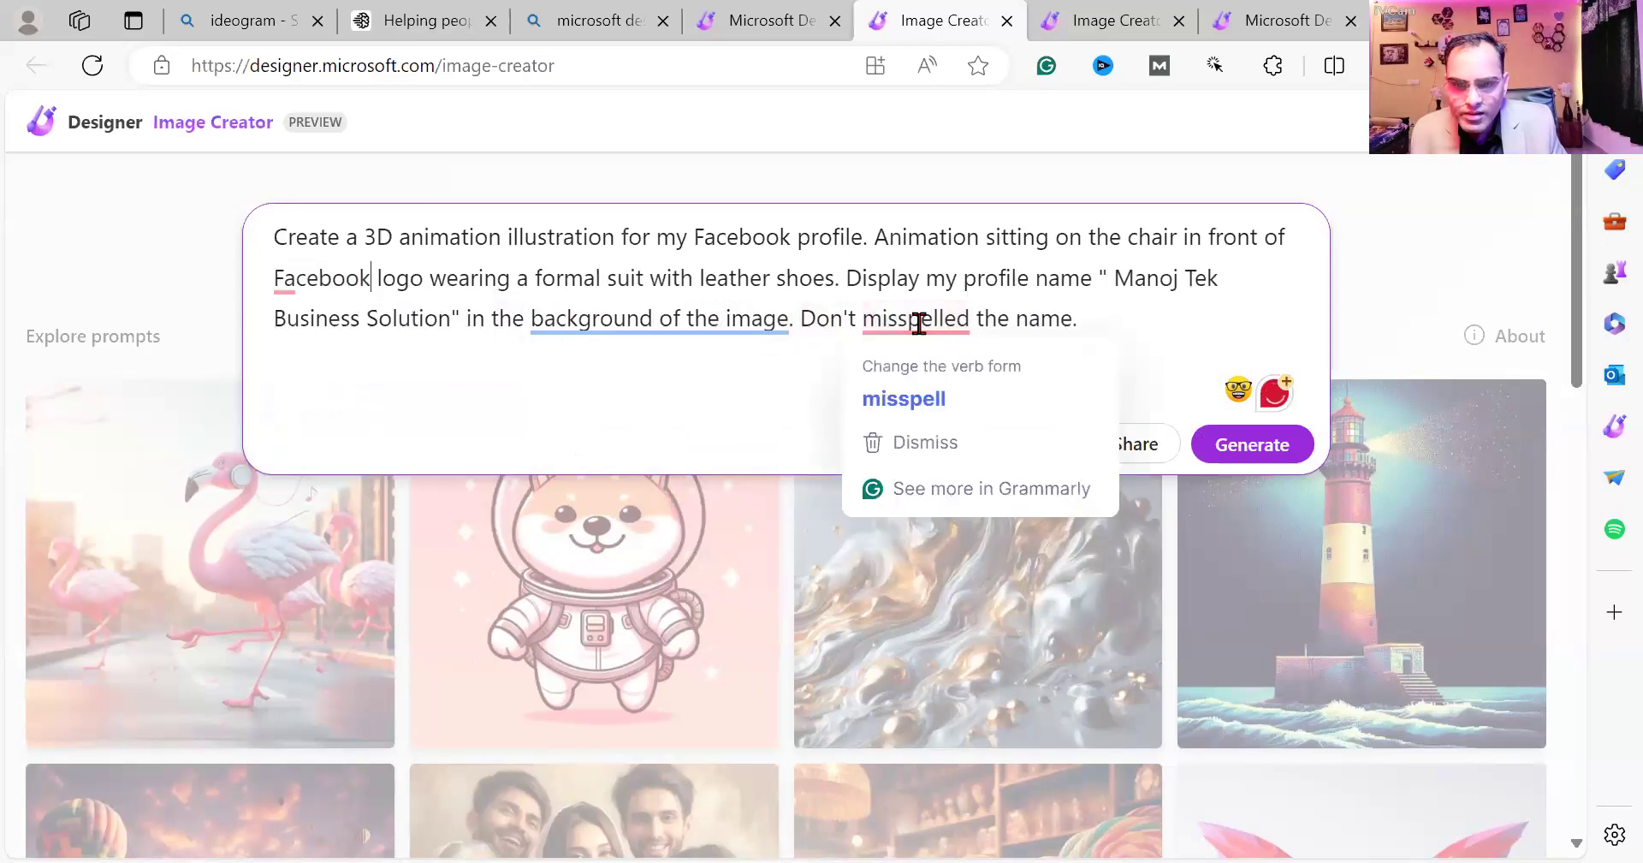
{"action": "left_click", "coordinate": [916, 402]}
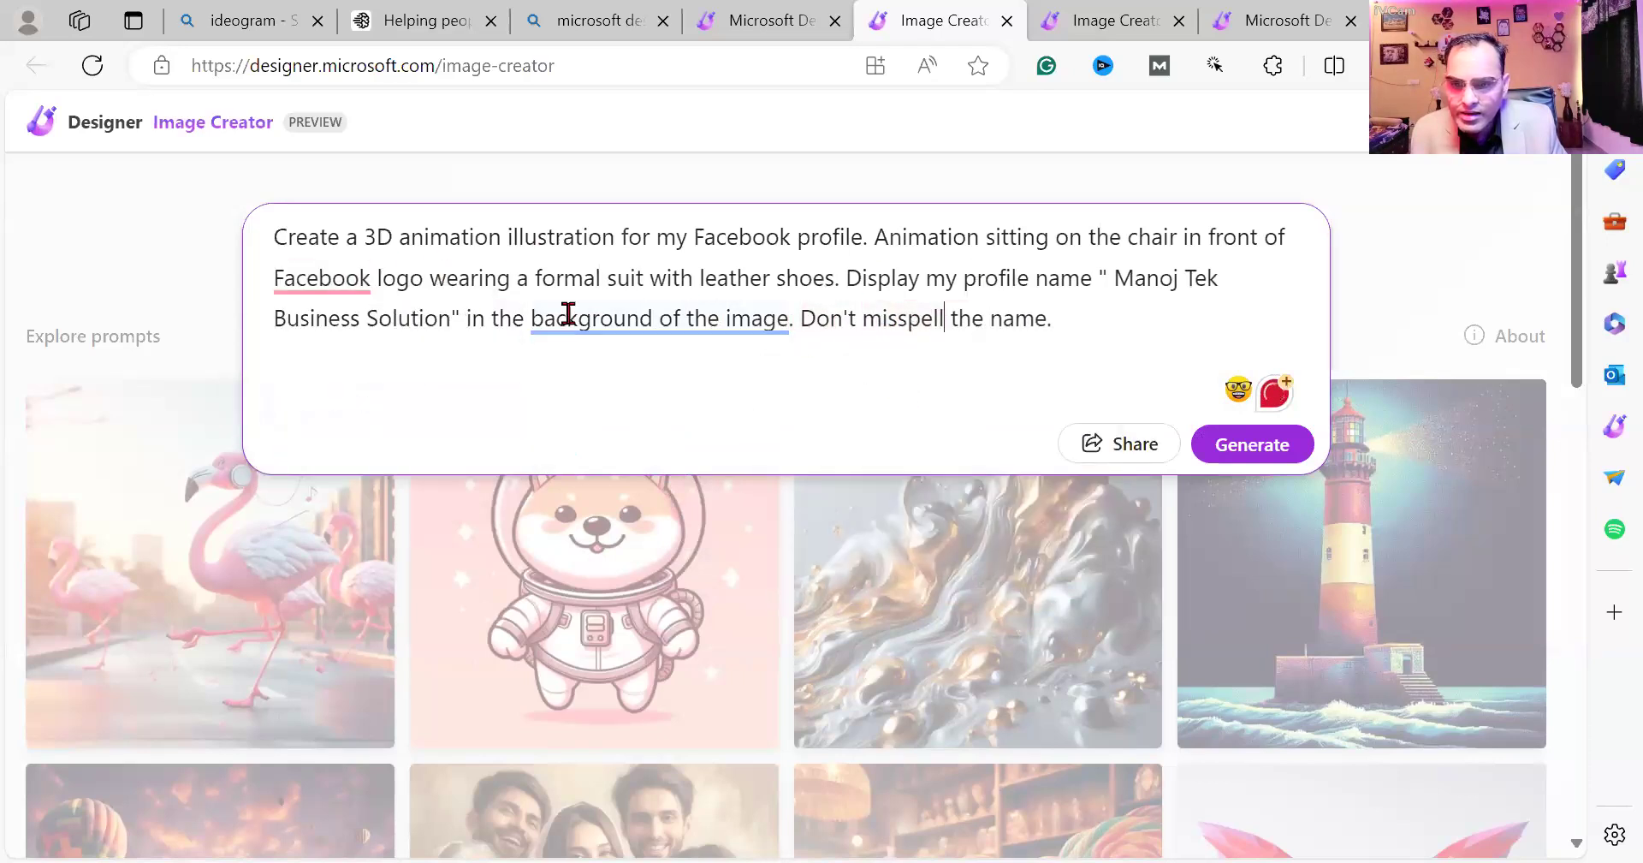
{"action": "mouse_move", "coordinate": [568, 314]}
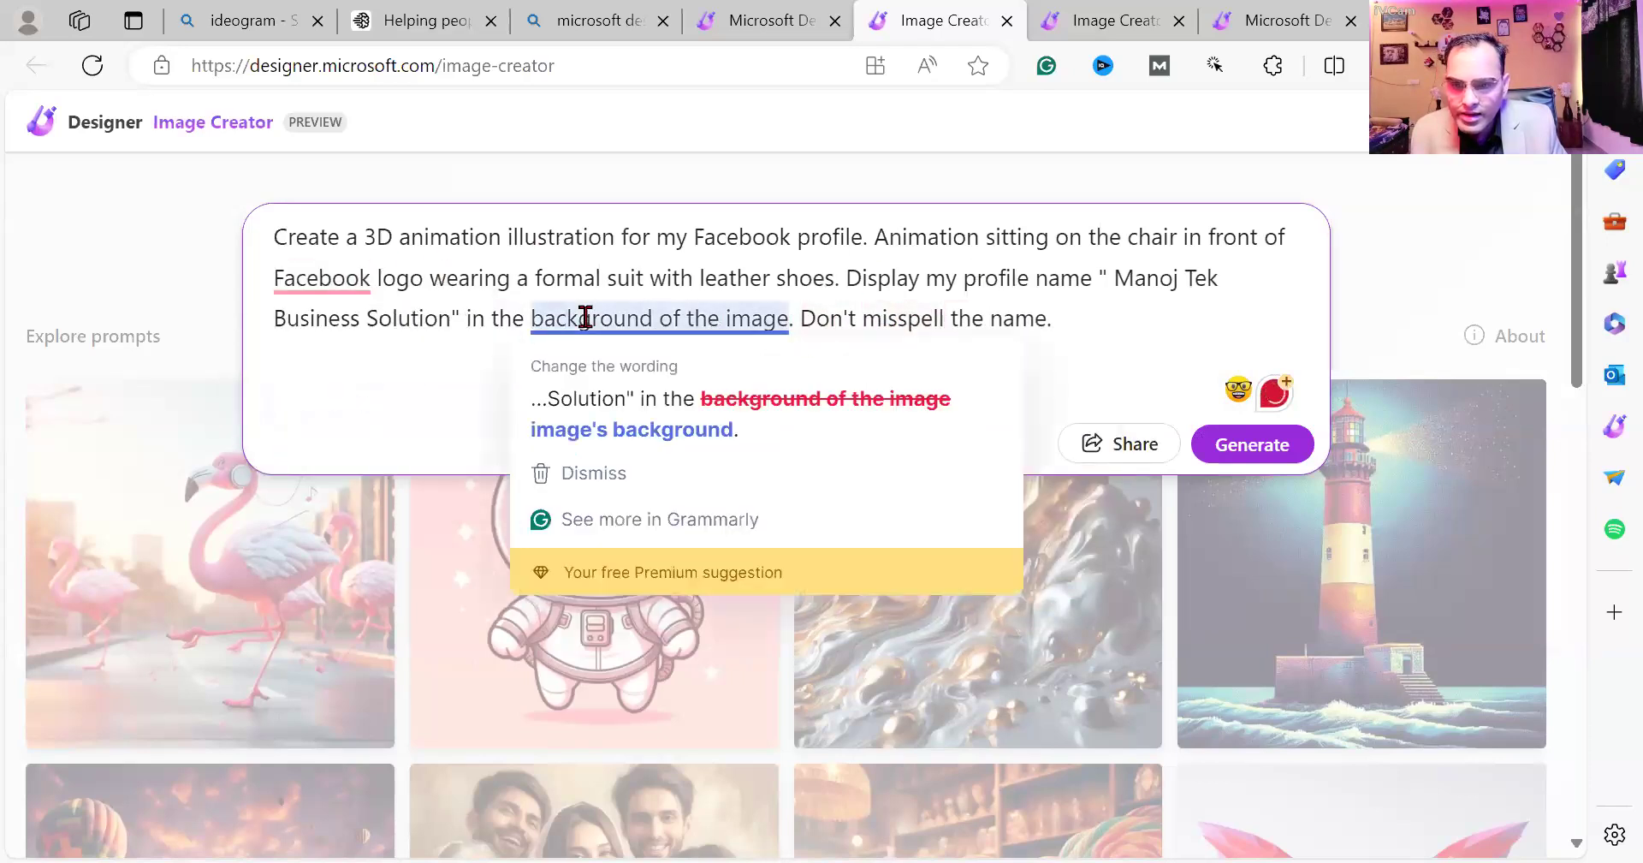
{"action": "left_click", "coordinate": [667, 441]}
{"action": "mouse_move", "coordinate": [358, 280]}
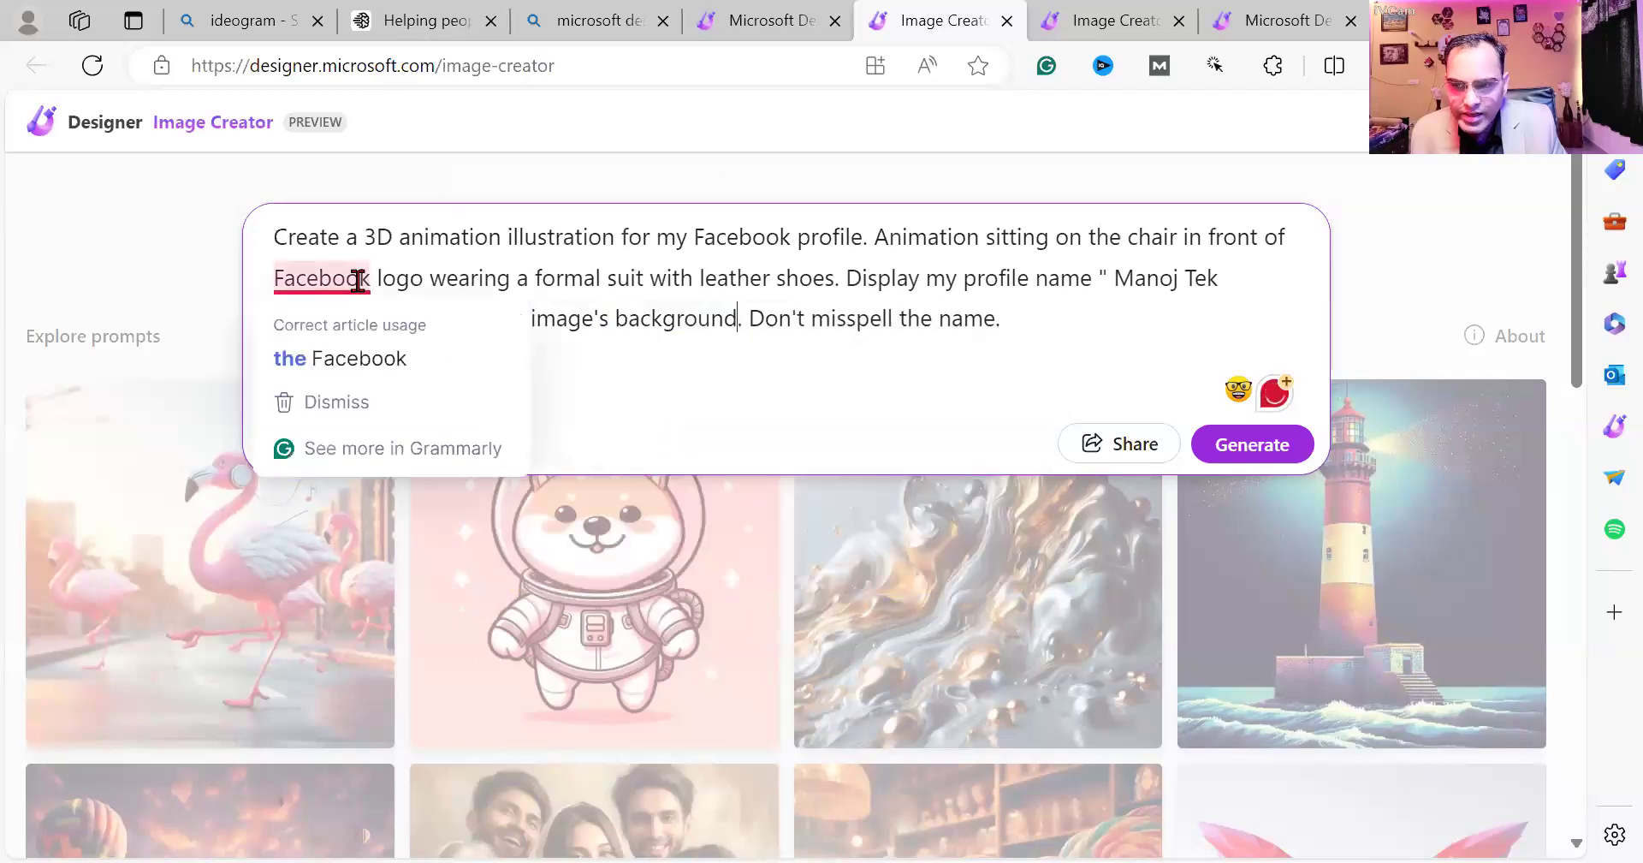
{"action": "left_click", "coordinate": [378, 358]}
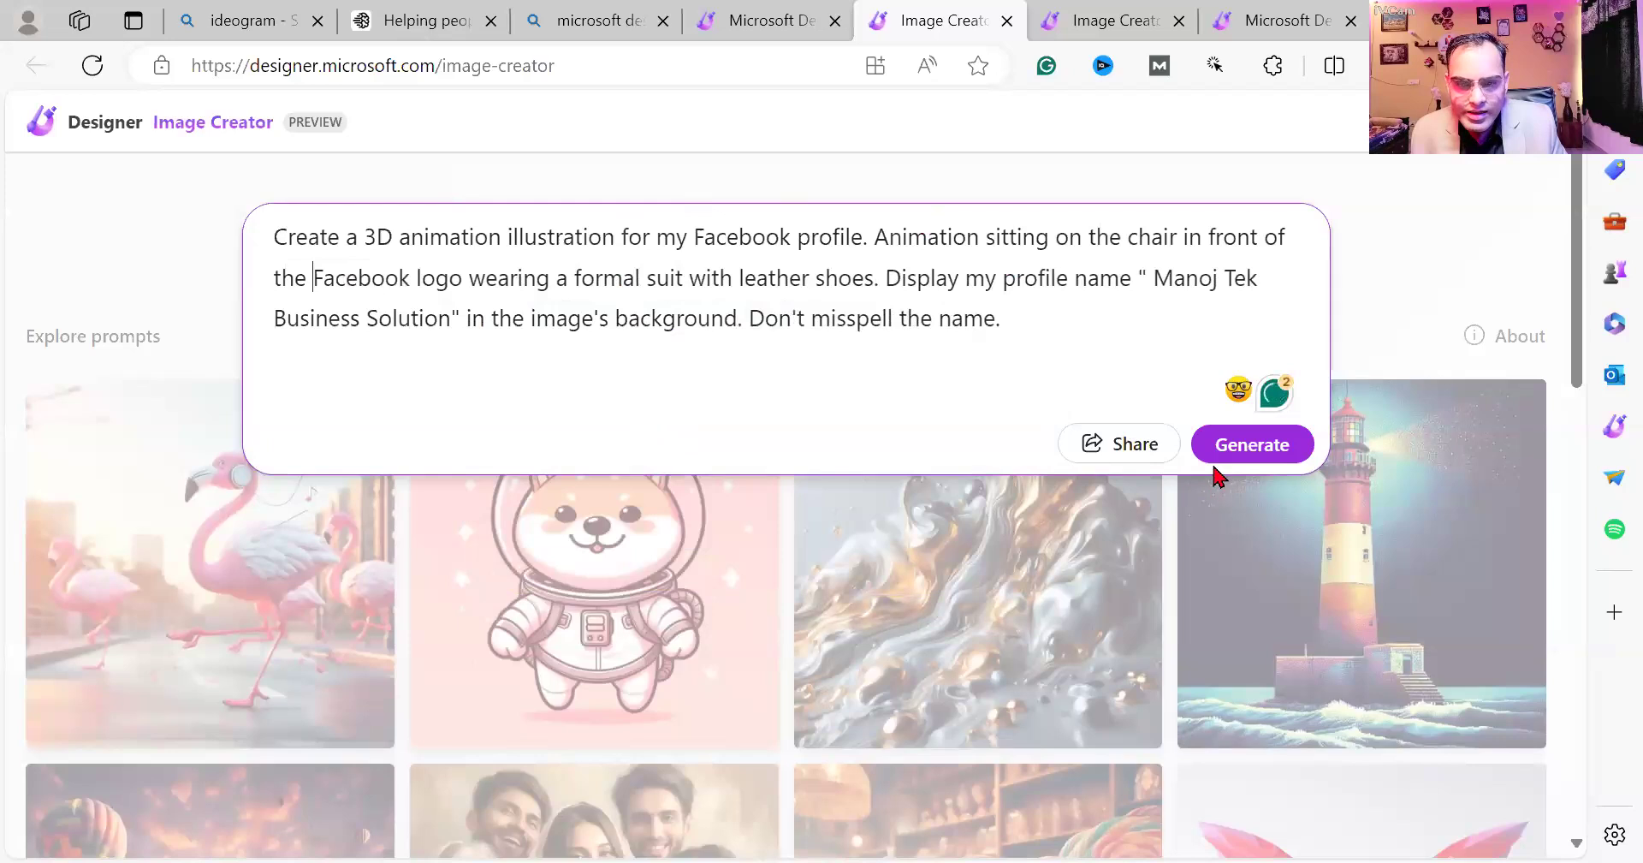
{"action": "left_click", "coordinate": [1255, 455]}
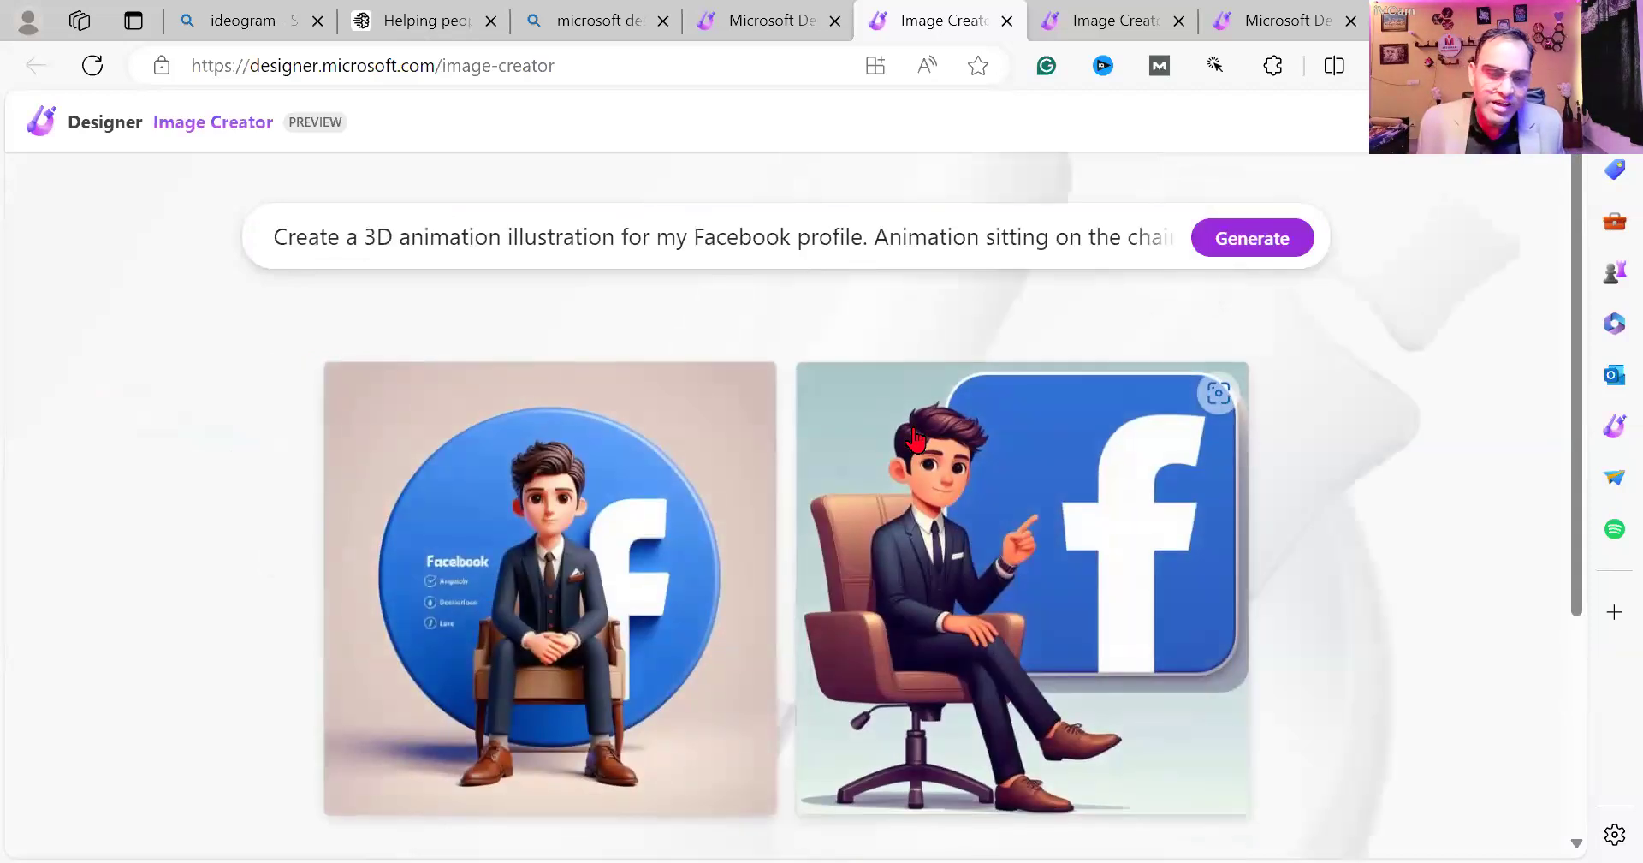
Scroll through both suited-character results and view the pointing-character image's details.
{"action": "scroll", "coordinate": [759, 469], "scroll_direction": "down", "scroll_amount": 3}
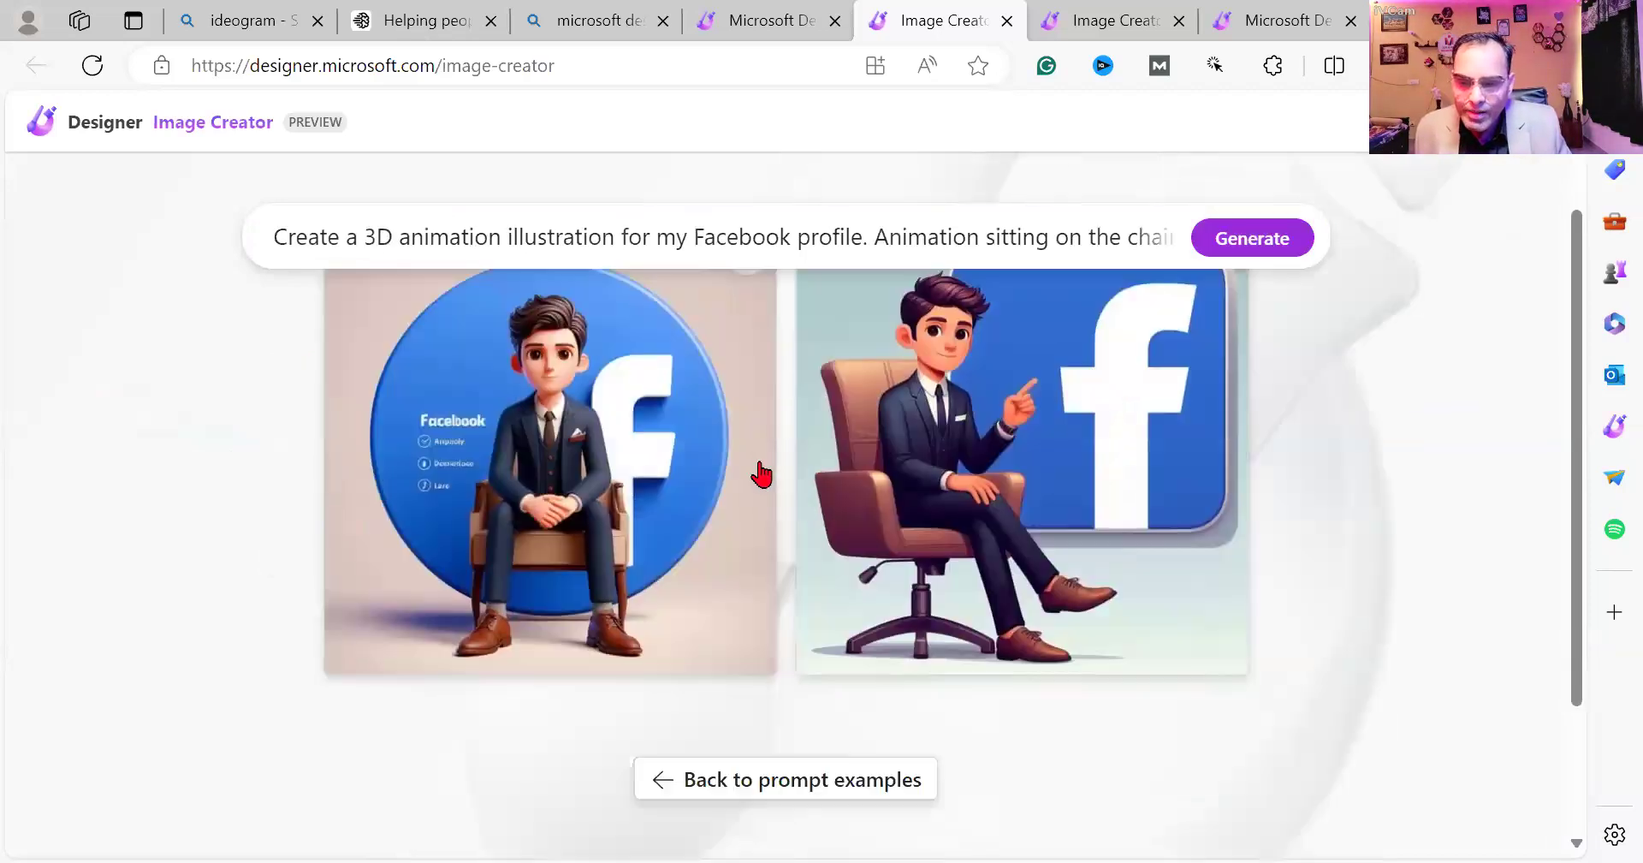
{"action": "scroll", "coordinate": [778, 568], "scroll_direction": "up", "scroll_amount": 2}
{"action": "scroll", "coordinate": [951, 574], "scroll_direction": "up", "scroll_amount": 1}
{"action": "scroll", "coordinate": [947, 599], "scroll_direction": "down", "scroll_amount": 3}
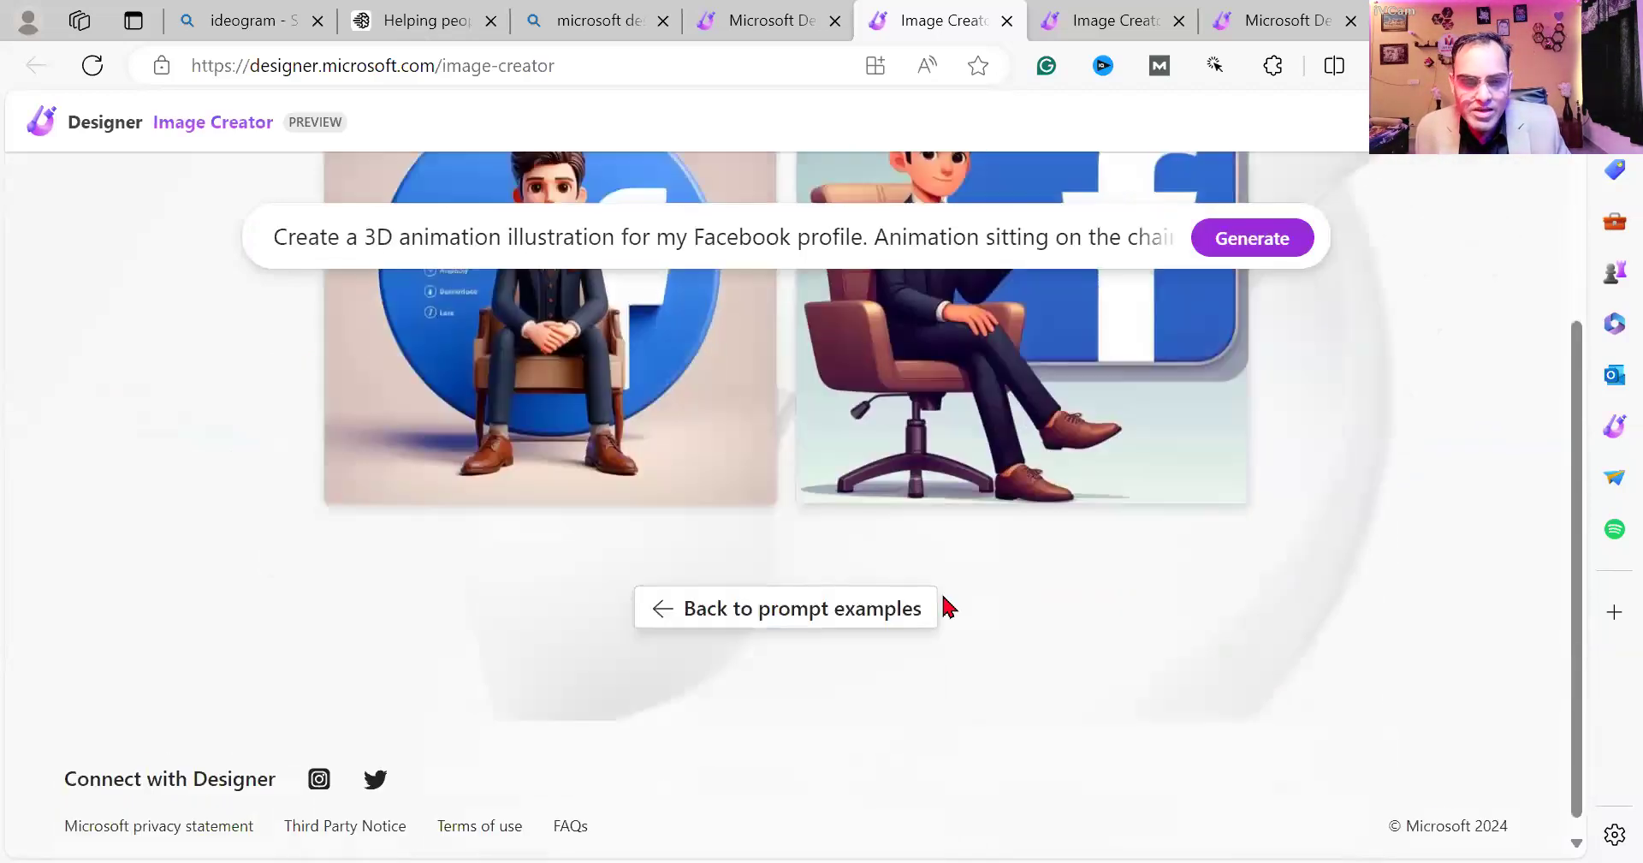
{"action": "scroll", "coordinate": [933, 575], "scroll_direction": "up", "scroll_amount": 3}
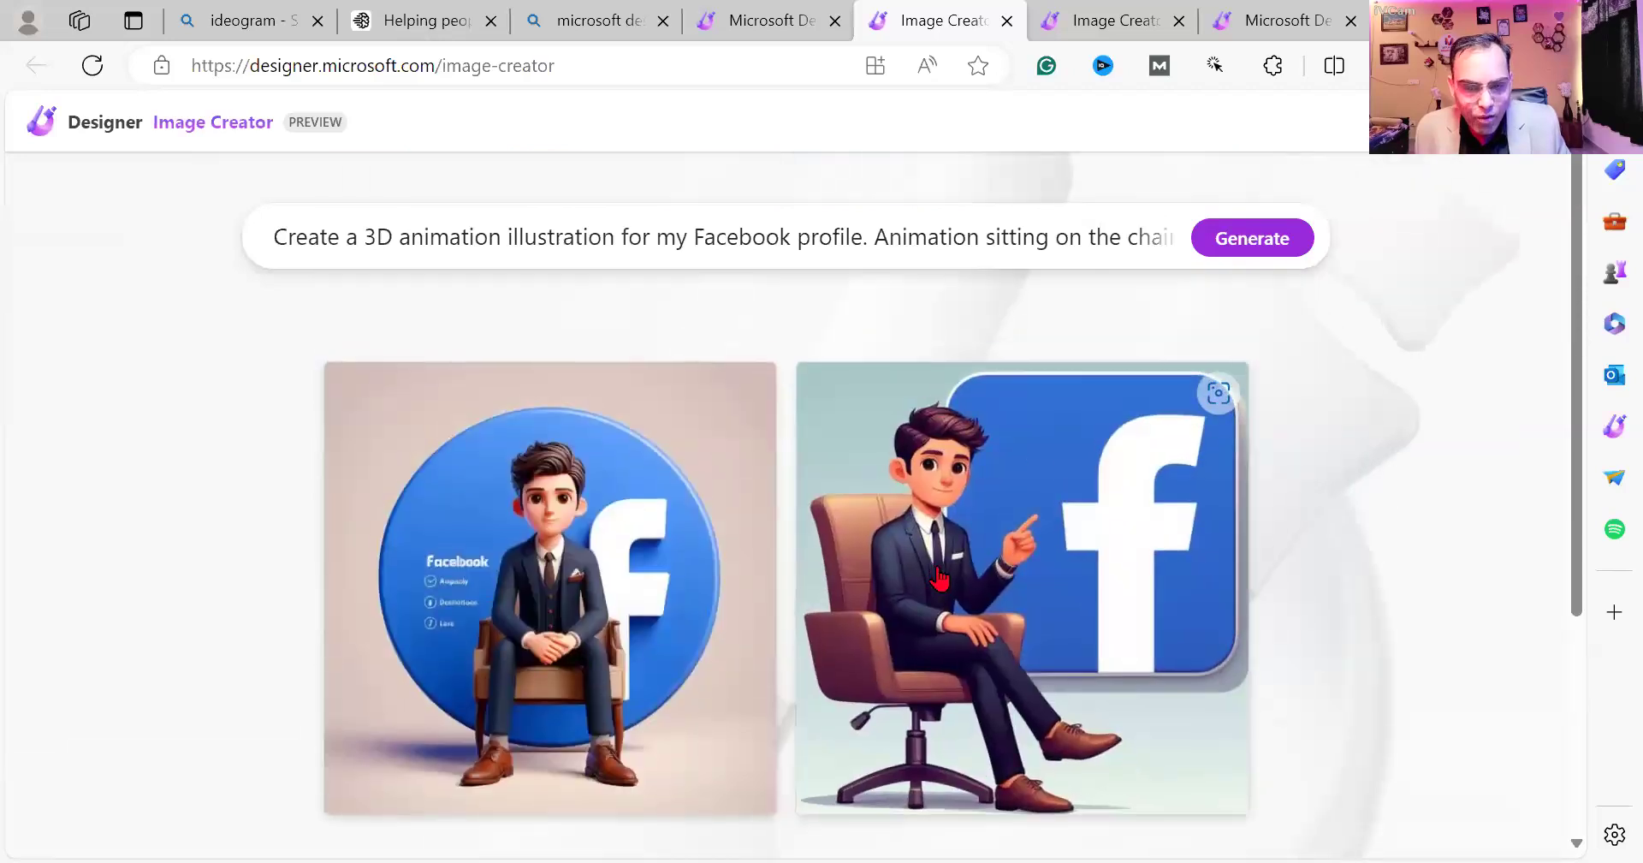
{"action": "scroll", "coordinate": [930, 576], "scroll_direction": "down", "scroll_amount": 3}
{"action": "scroll", "coordinate": [932, 572], "scroll_direction": "up", "scroll_amount": 3}
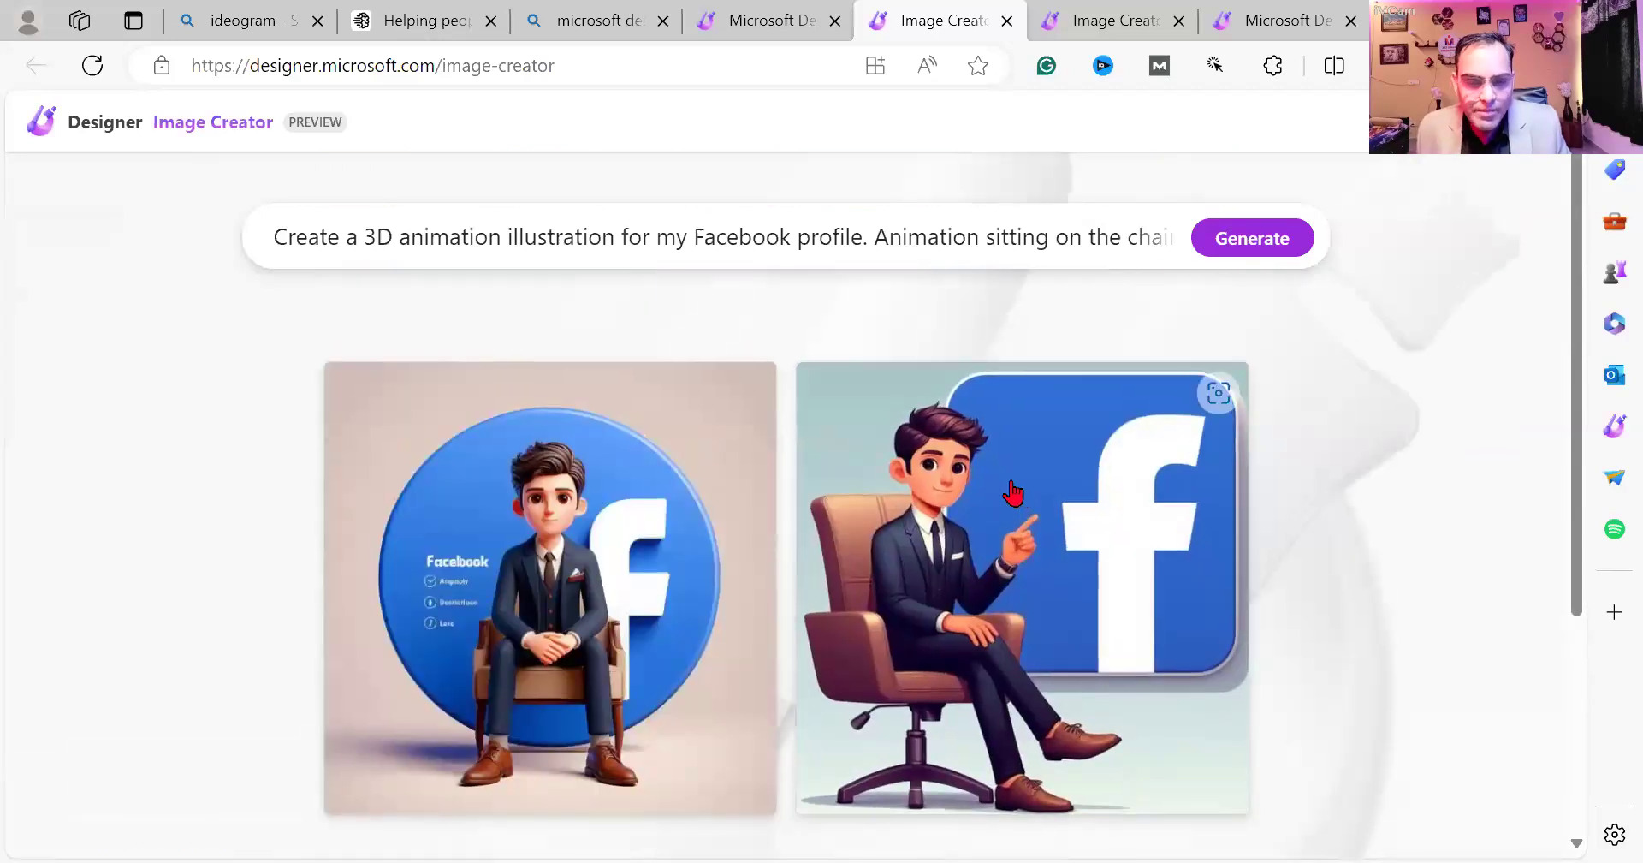
{"action": "left_click", "coordinate": [1015, 493]}
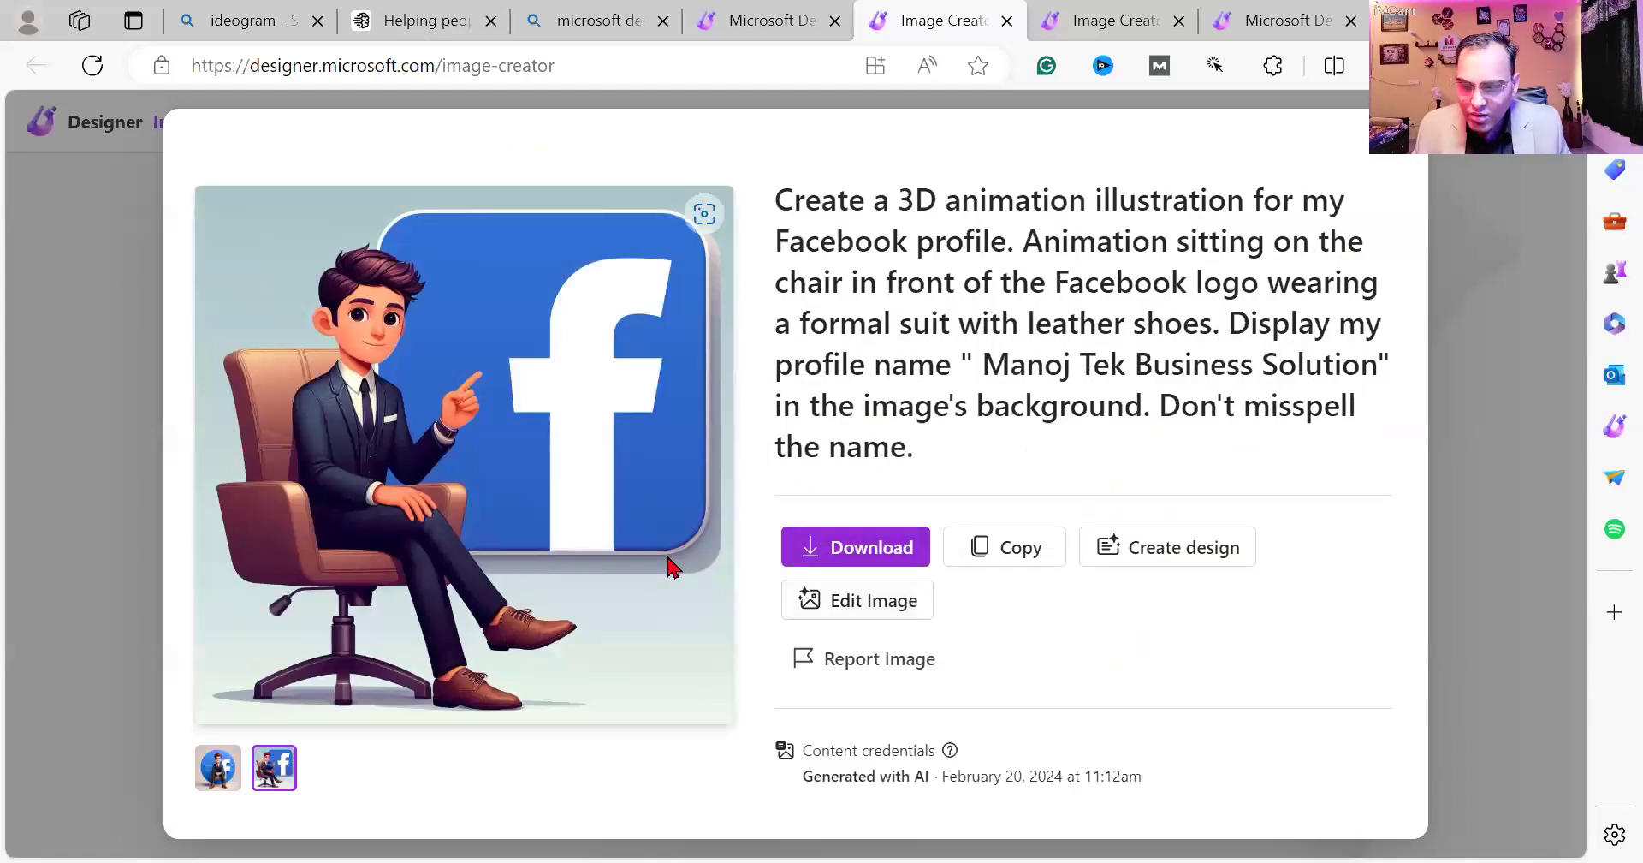
{"action": "key", "text": "Escape"}
Go back to the Explore prompts gallery with the Facebook prompt kept.
{"action": "scroll", "coordinate": [744, 657], "scroll_direction": "down", "scroll_amount": 3}
{"action": "left_click", "coordinate": [793, 593]}
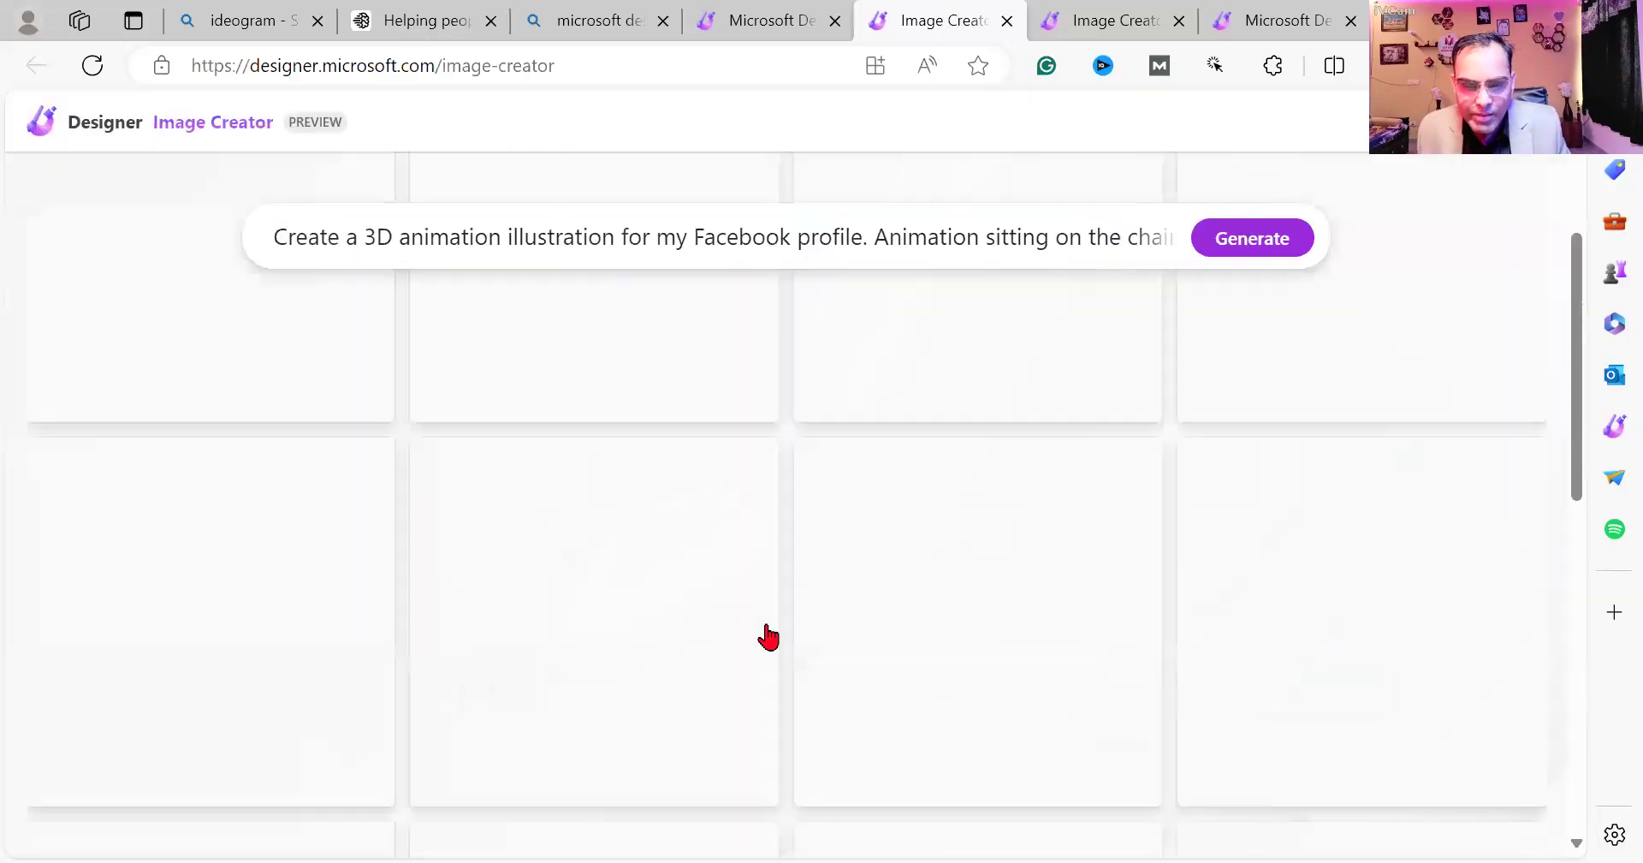
{"action": "scroll", "coordinate": [629, 580], "scroll_direction": "up", "scroll_amount": 3}
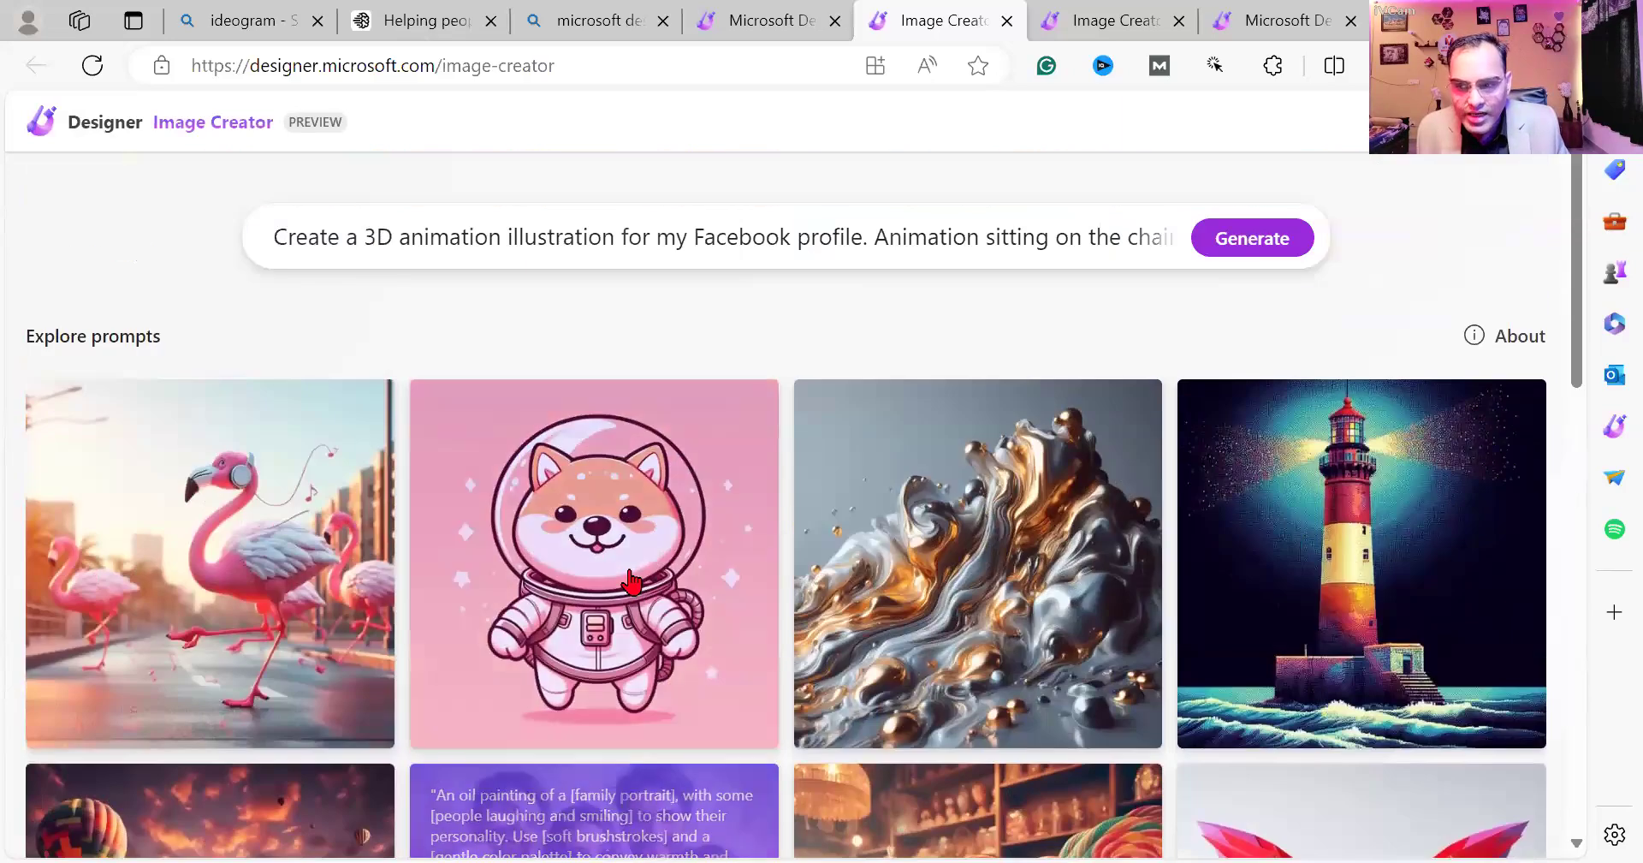
Load the family portrait oil painting example and place the caret in its family portrait slot.
{"action": "scroll", "coordinate": [630, 580], "scroll_direction": "down", "scroll_amount": 1}
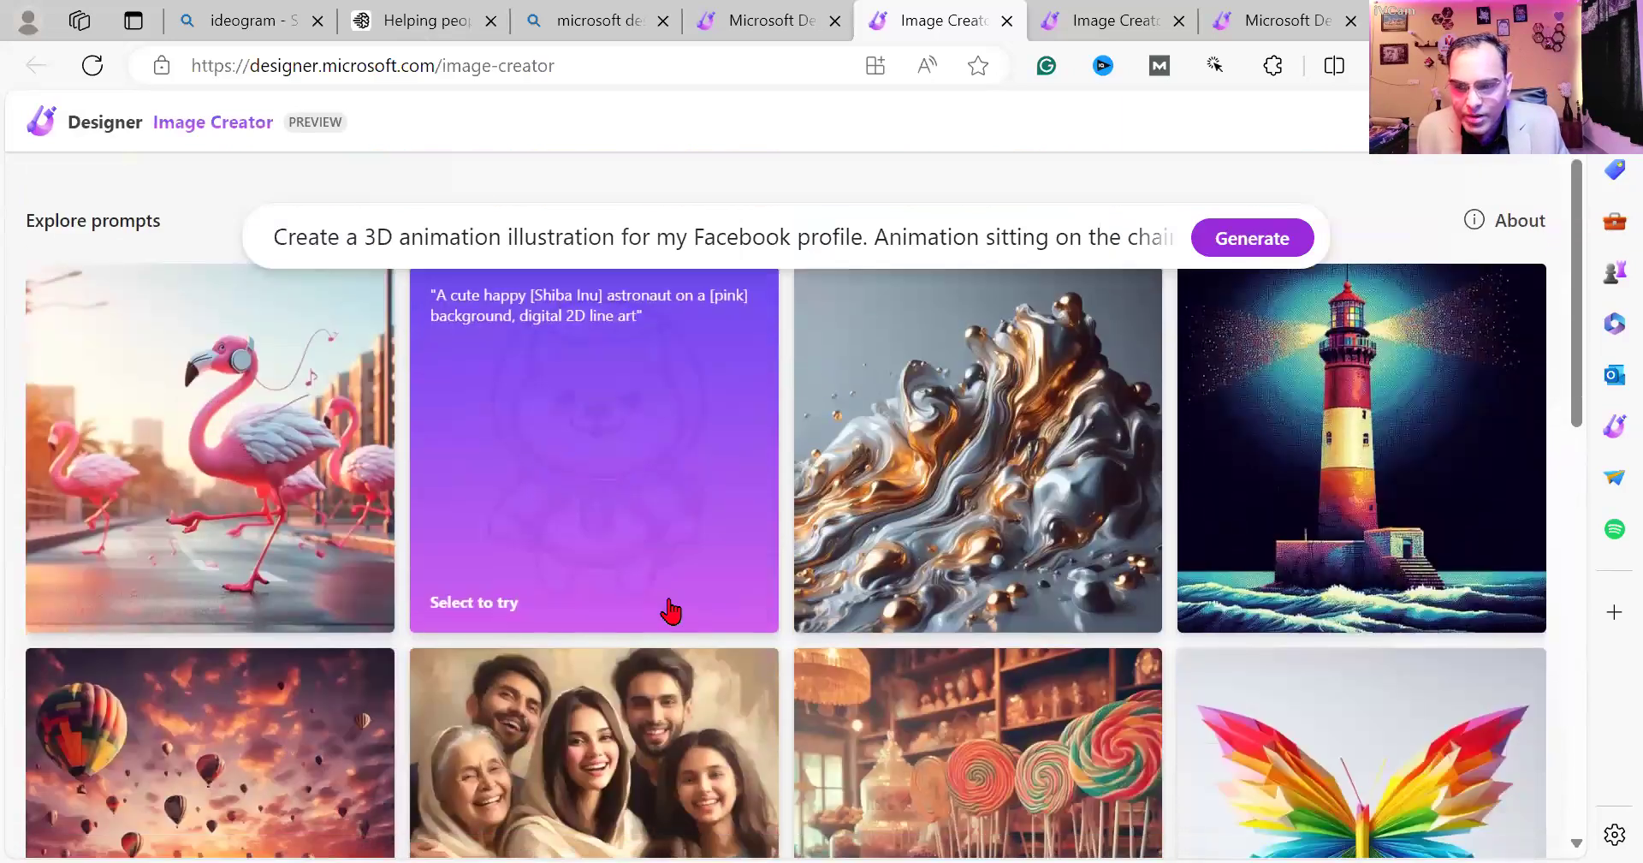
{"action": "scroll", "coordinate": [668, 609], "scroll_direction": "down", "scroll_amount": 3}
{"action": "left_click", "coordinate": [570, 607]}
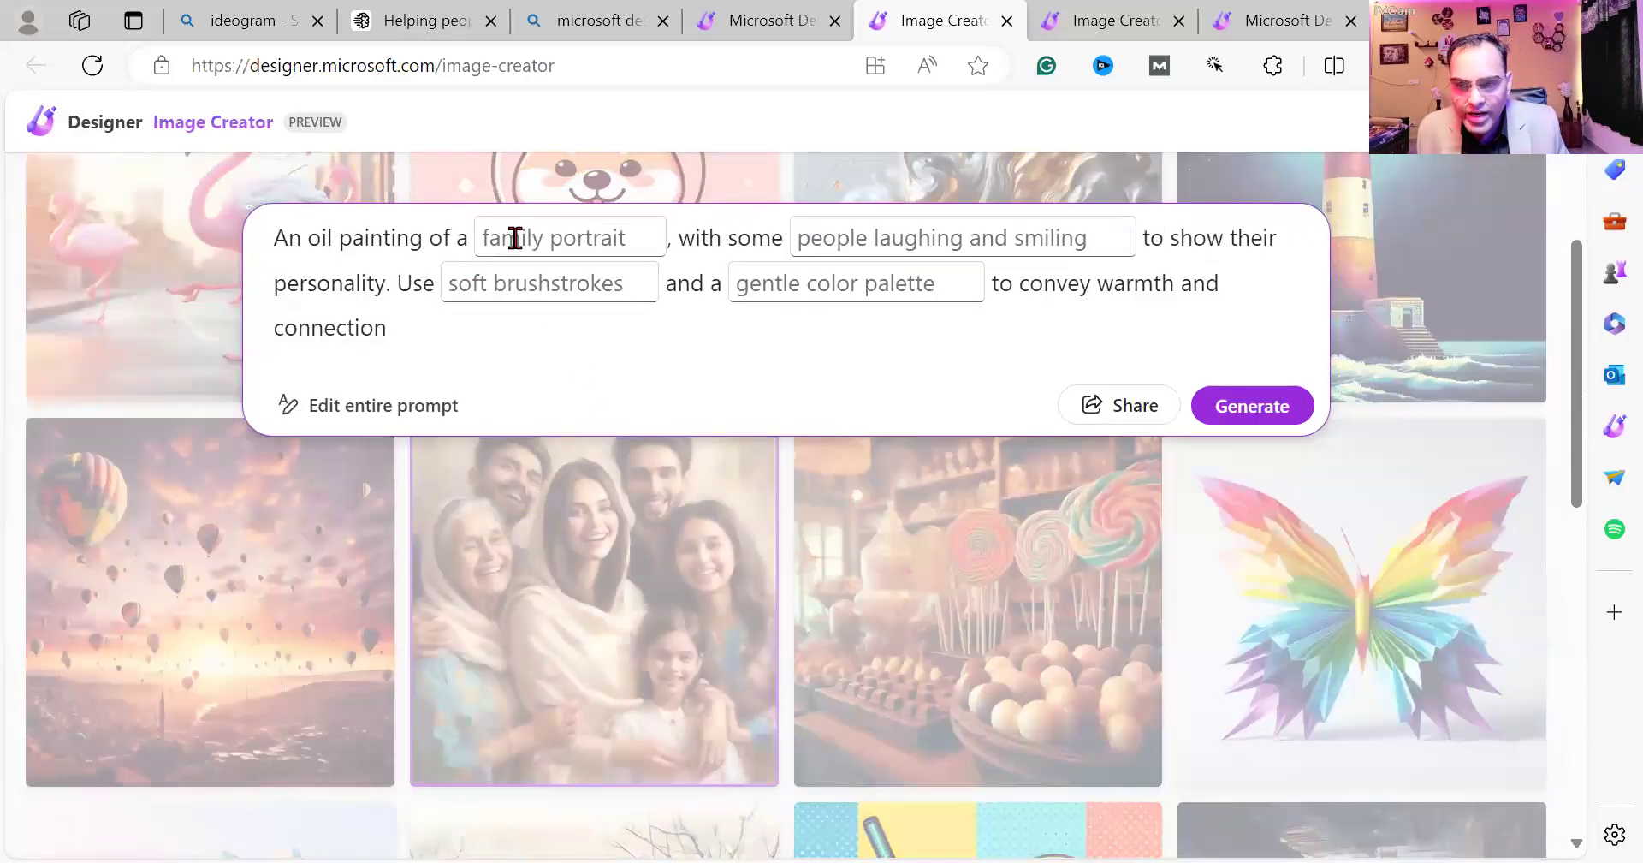
{"action": "left_click", "coordinate": [513, 238]}
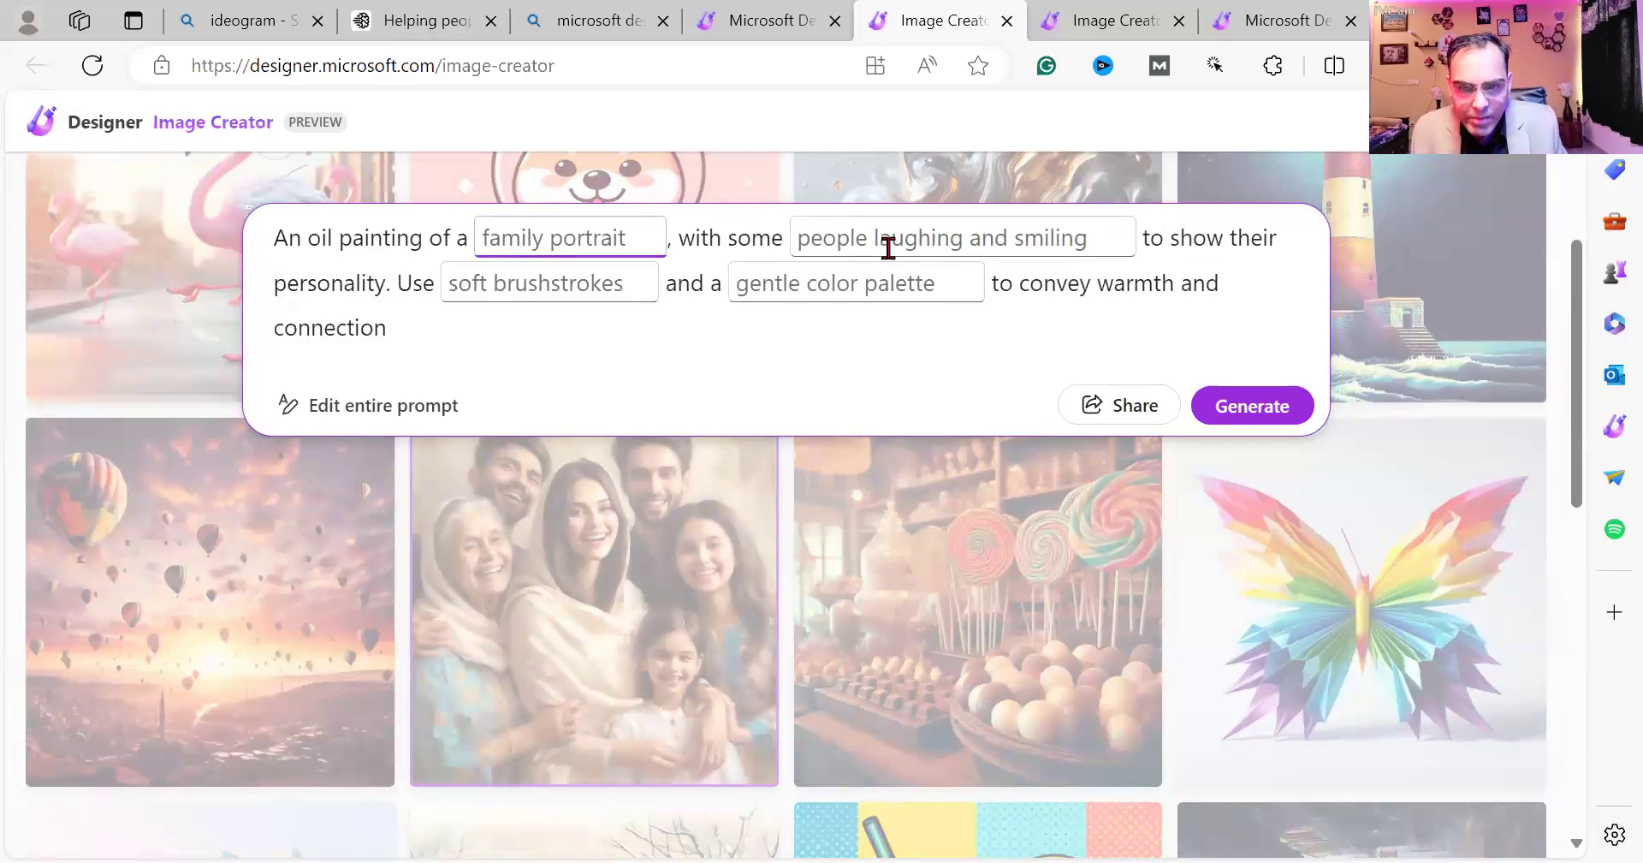
{"action": "left_click", "coordinate": [516, 287]}
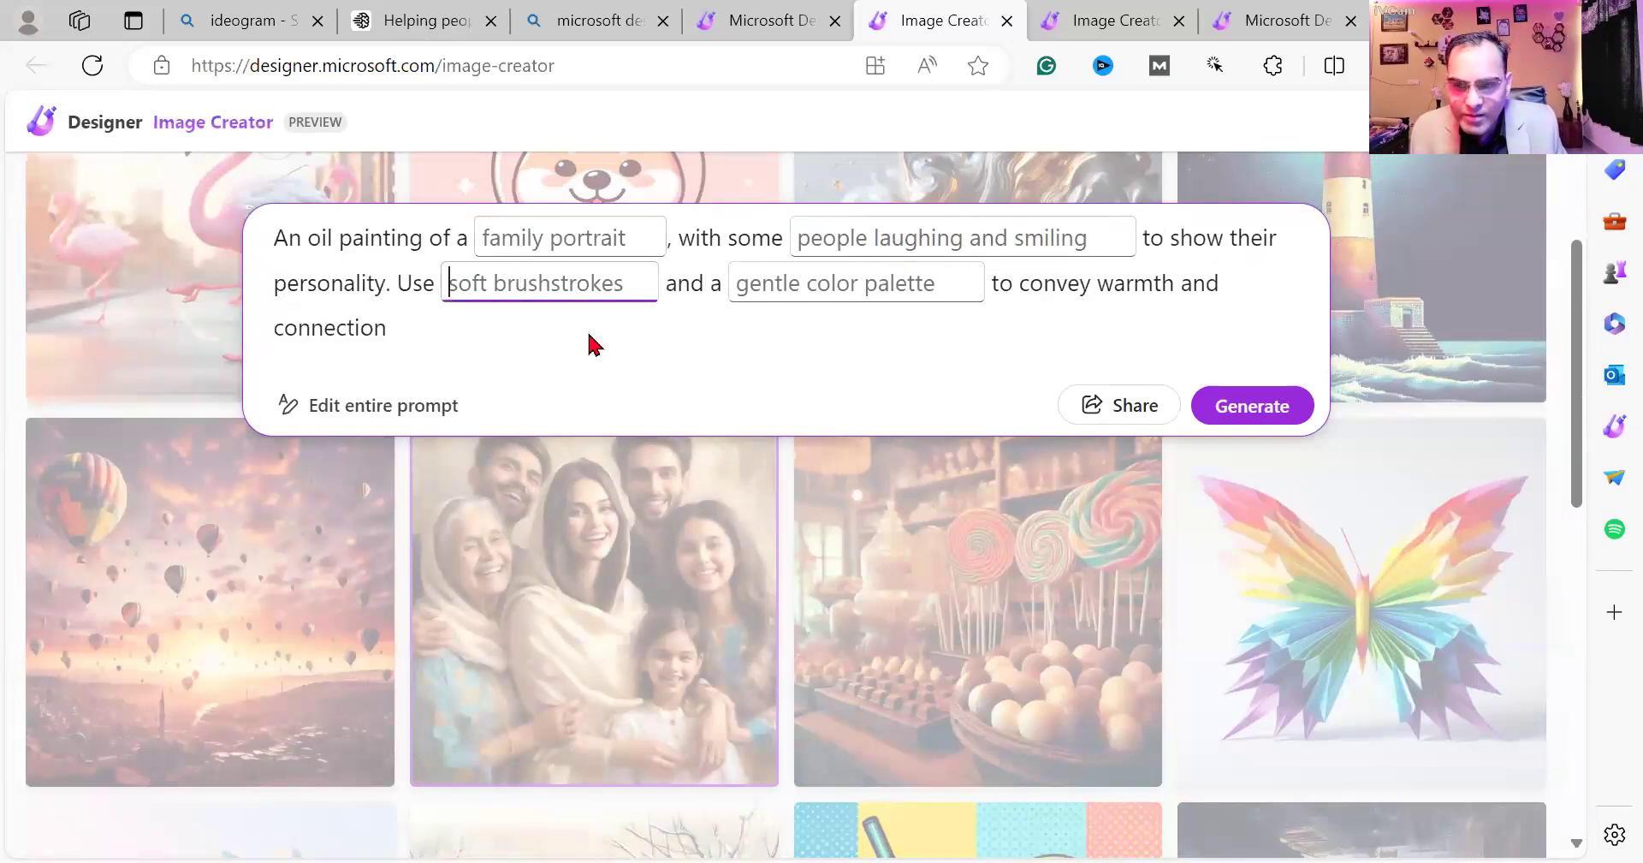
{"action": "left_click", "coordinate": [781, 287]}
{"action": "left_click", "coordinate": [513, 236]}
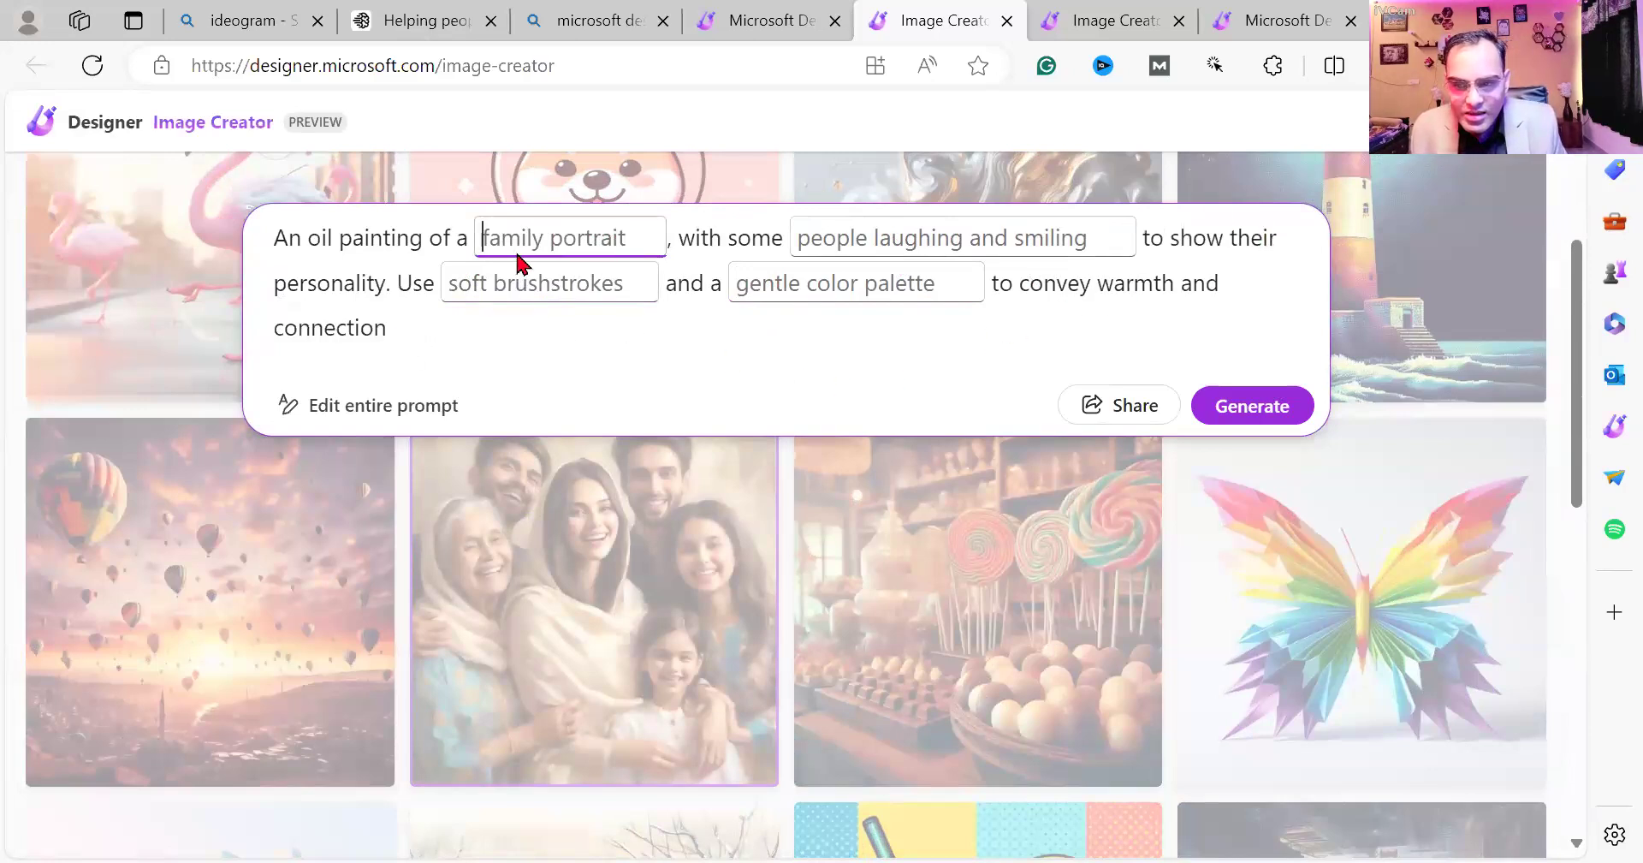
Enter 'Family portraits' as the subject, correcting 'potraits', and generate the images.
{"action": "type", "text": "Family"}
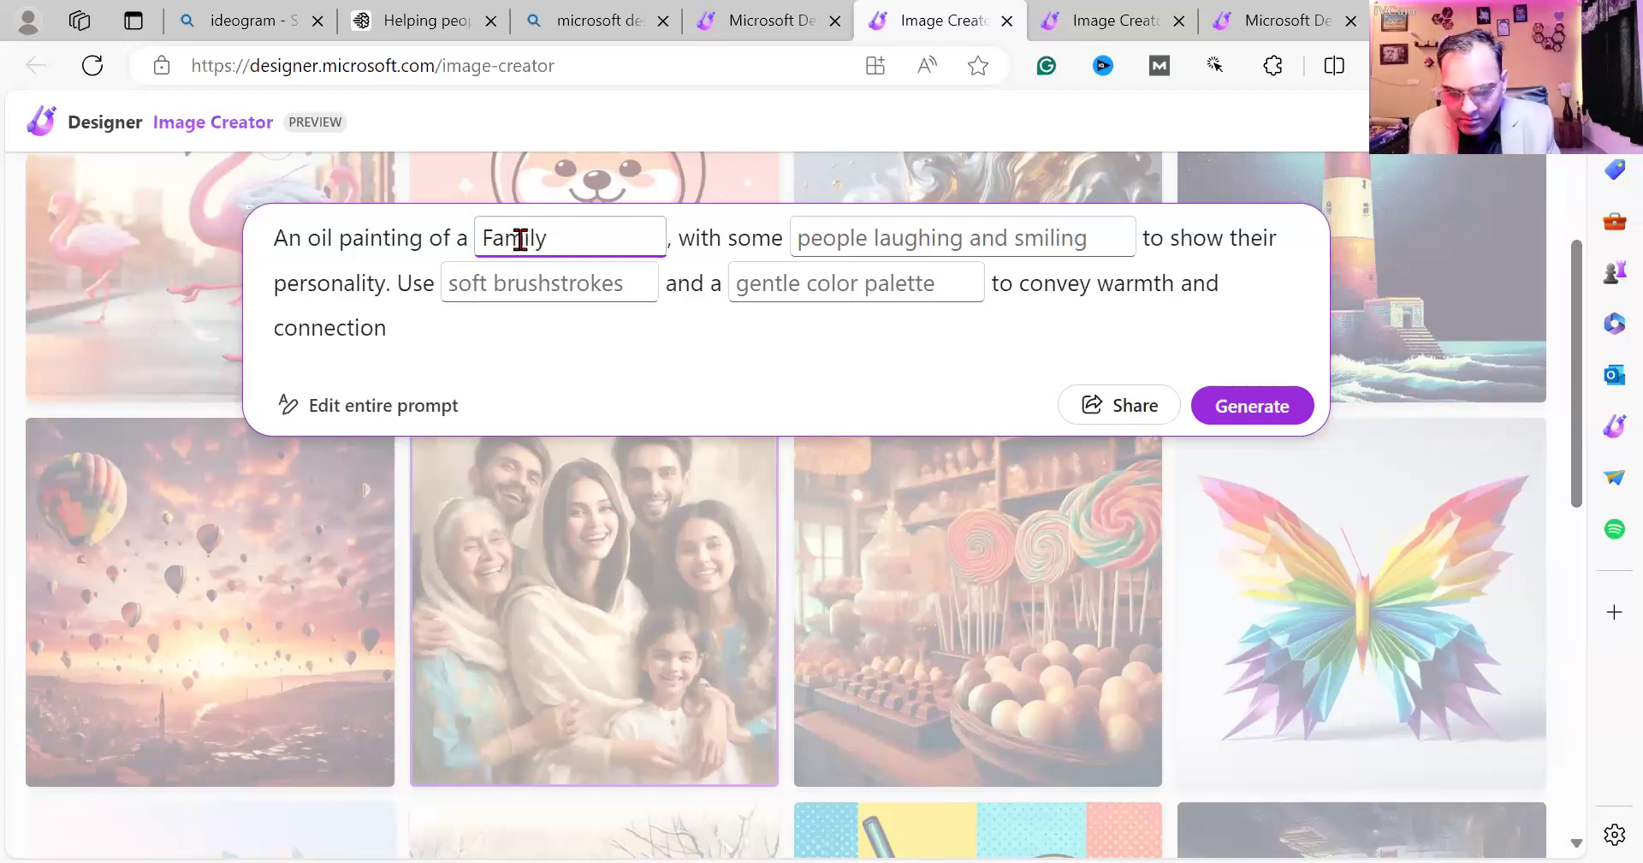
{"action": "type", "text": " potra"}
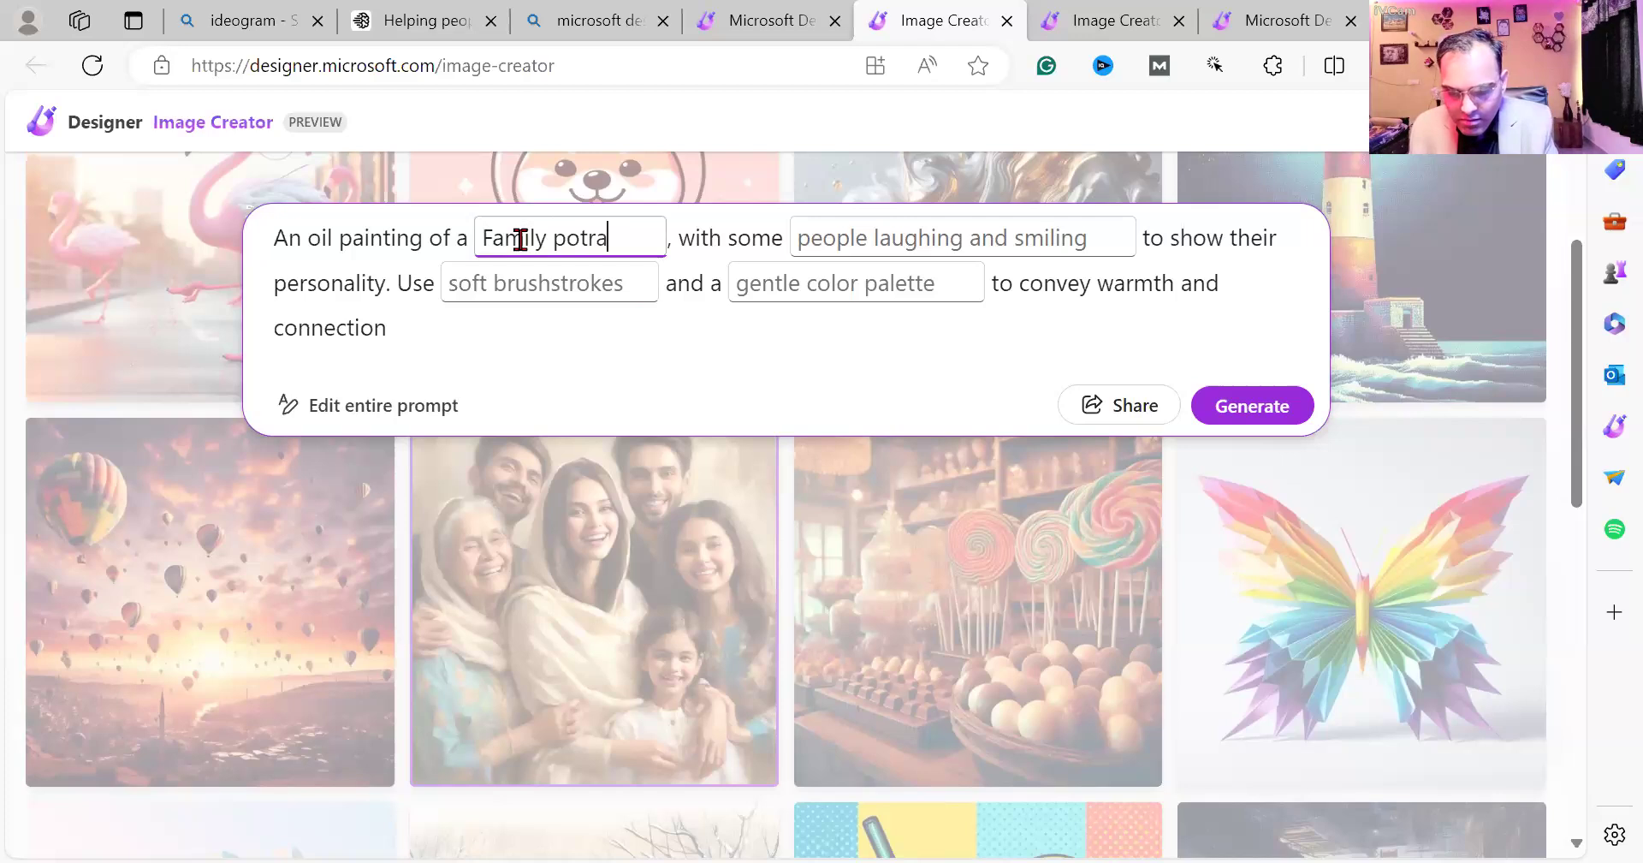
{"action": "type", "text": "its"}
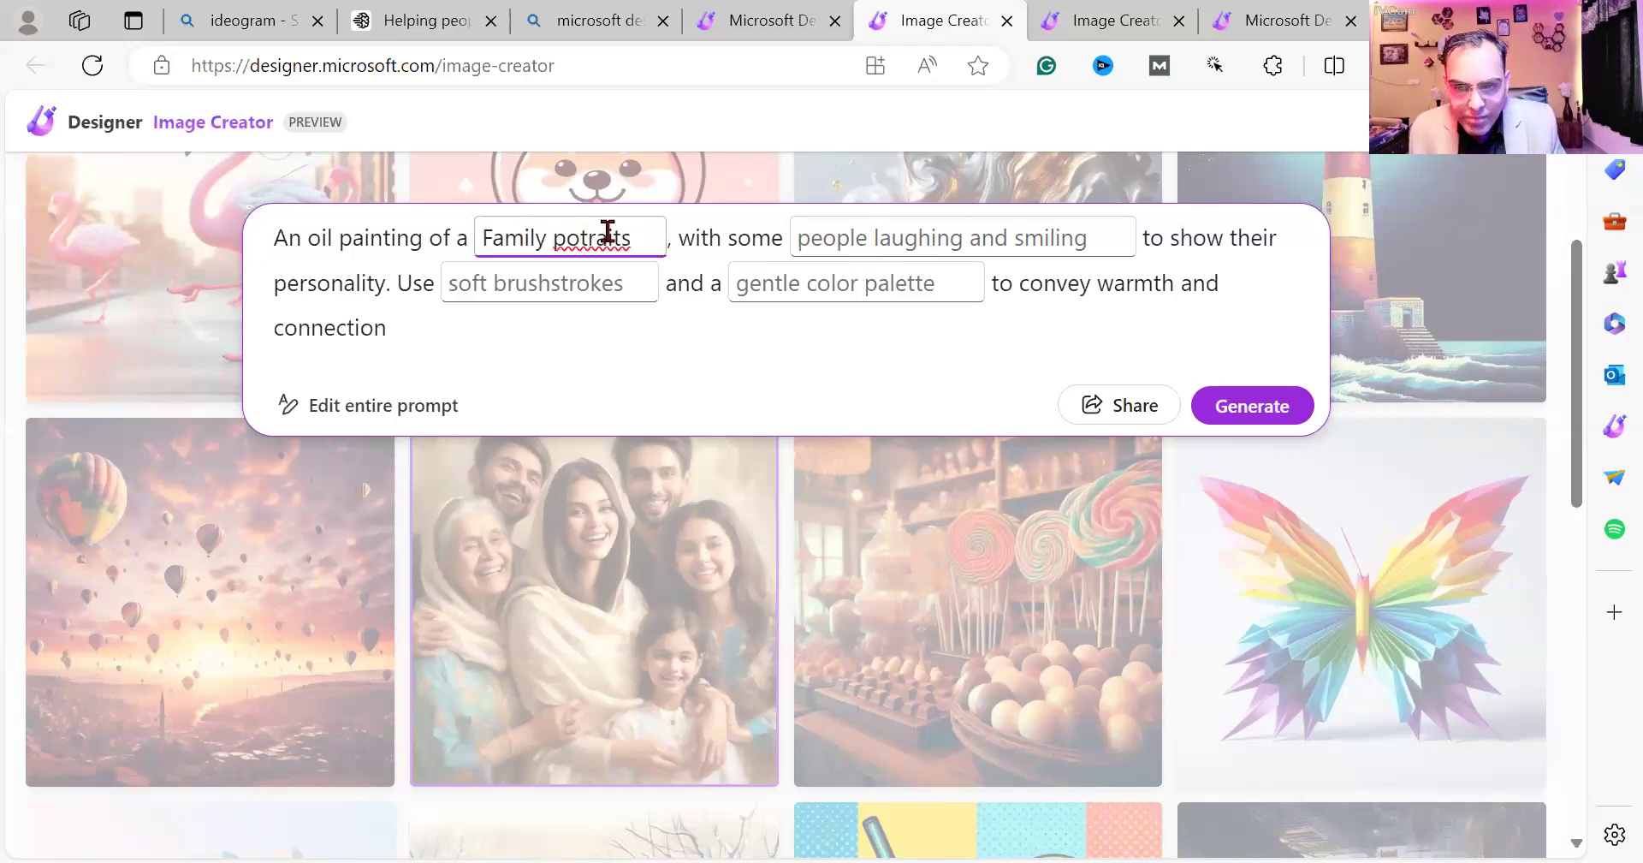
{"action": "left_click", "coordinate": [605, 232]}
{"action": "left_click", "coordinate": [619, 357]}
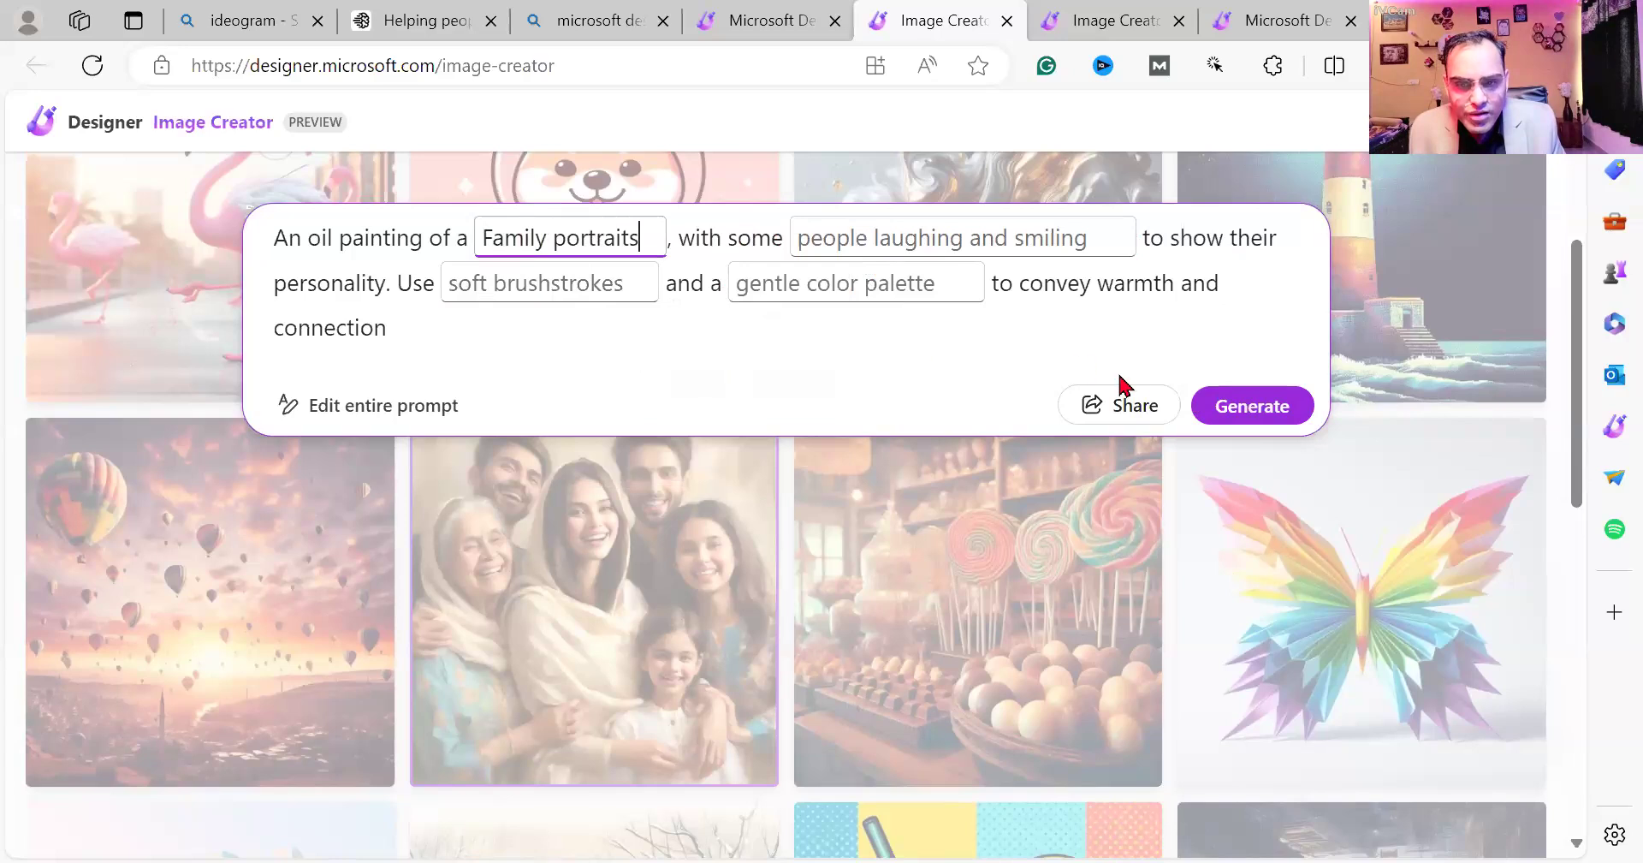
{"action": "left_click", "coordinate": [1207, 406]}
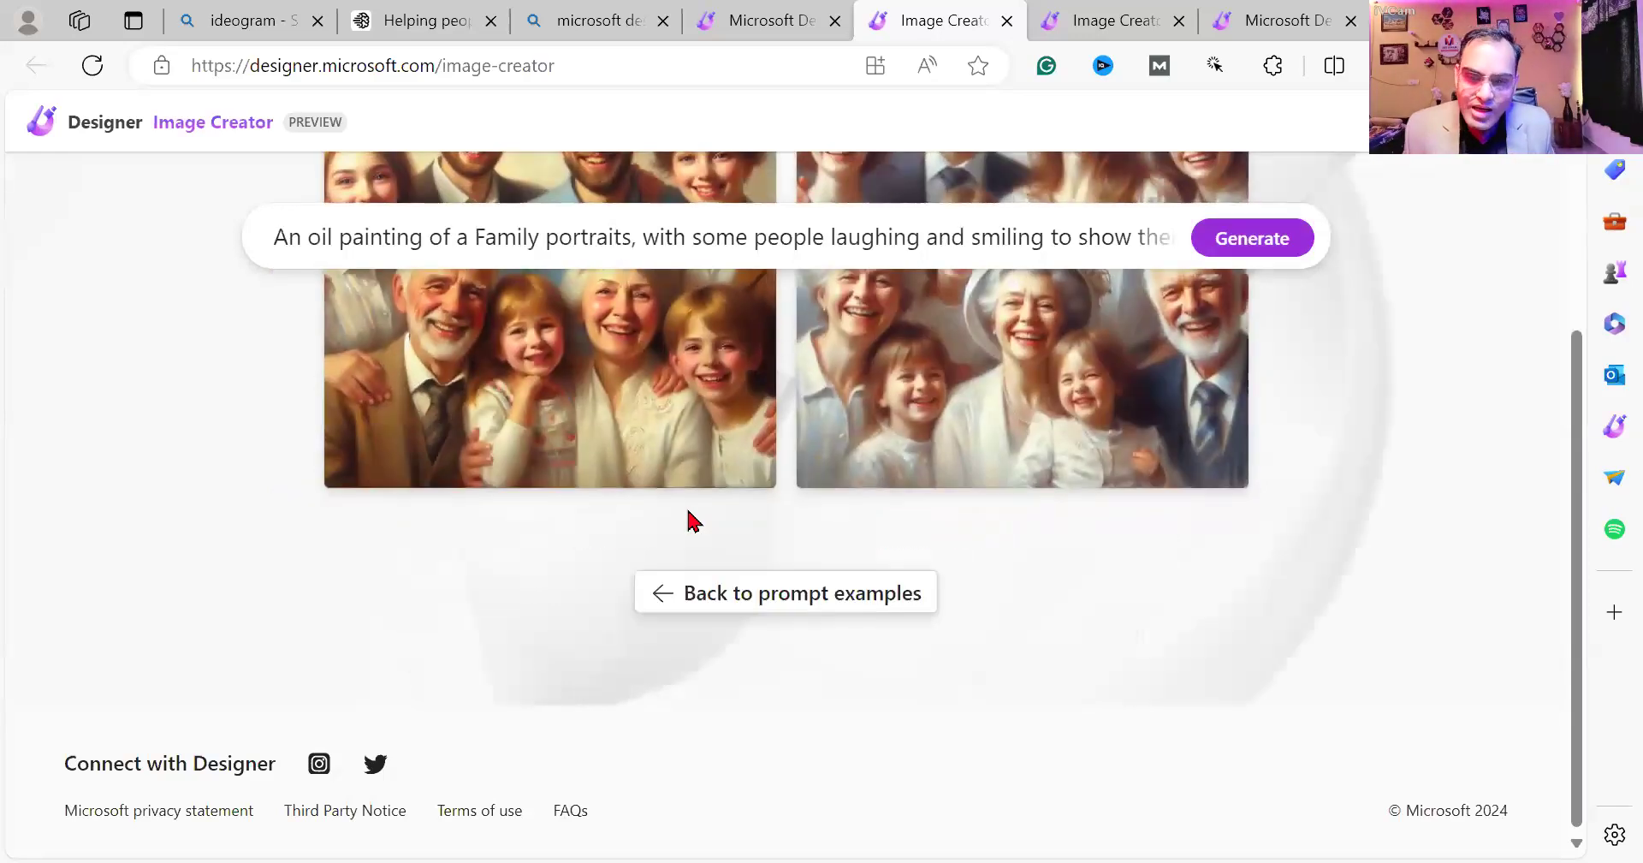
Look over both generated family oil portraits, then return to the example prompts.
{"action": "scroll", "coordinate": [692, 520], "scroll_direction": "up", "scroll_amount": 4}
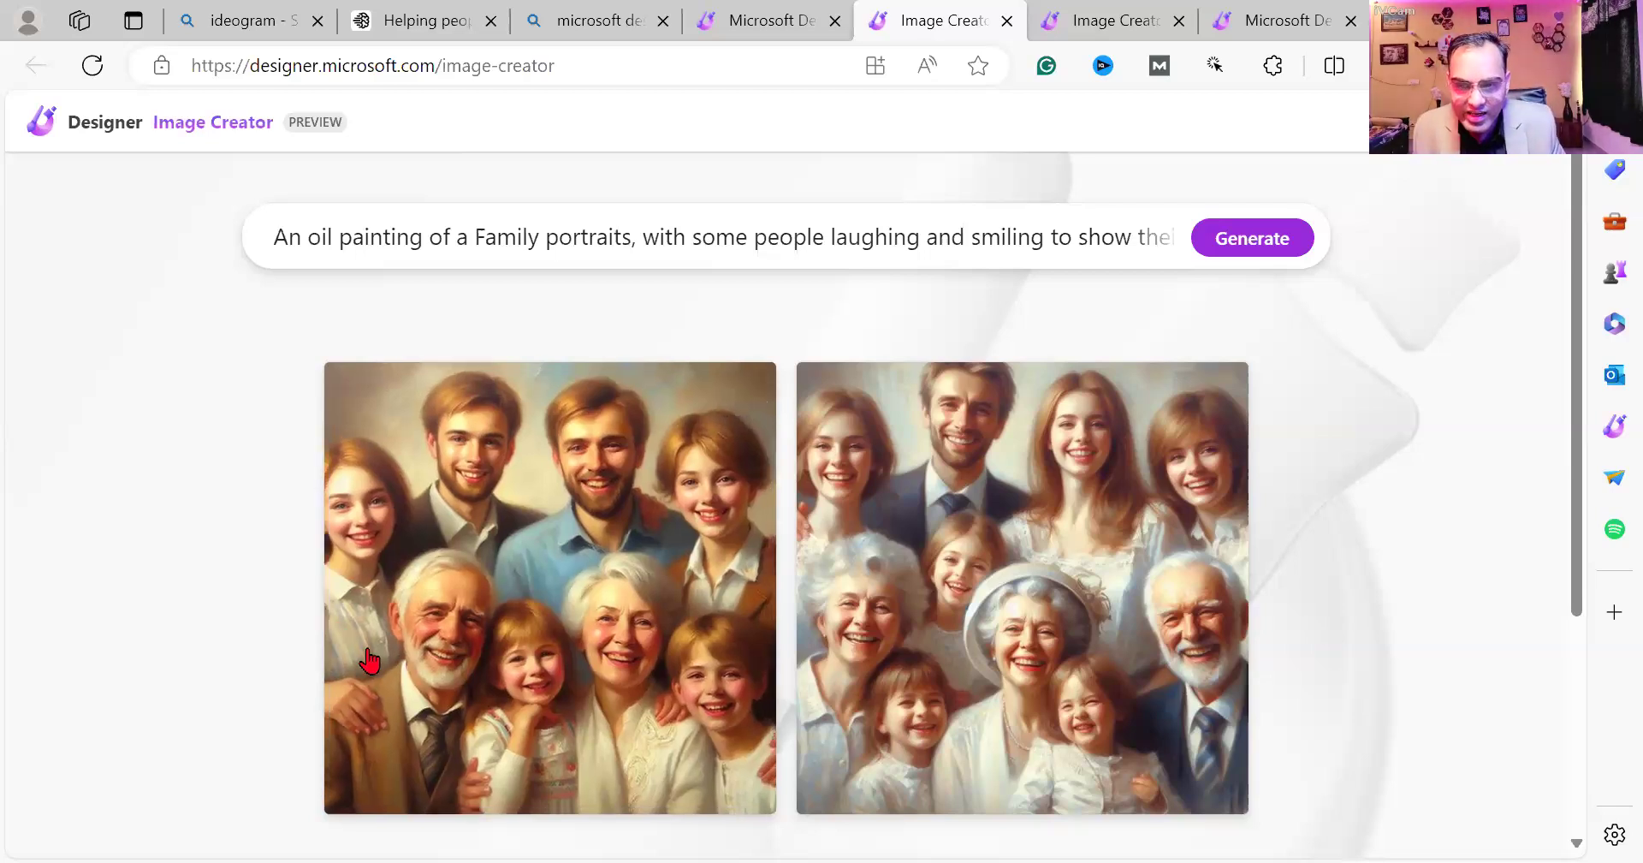
{"action": "scroll", "coordinate": [513, 651], "scroll_direction": "down", "scroll_amount": 4}
{"action": "left_click", "coordinate": [783, 591]}
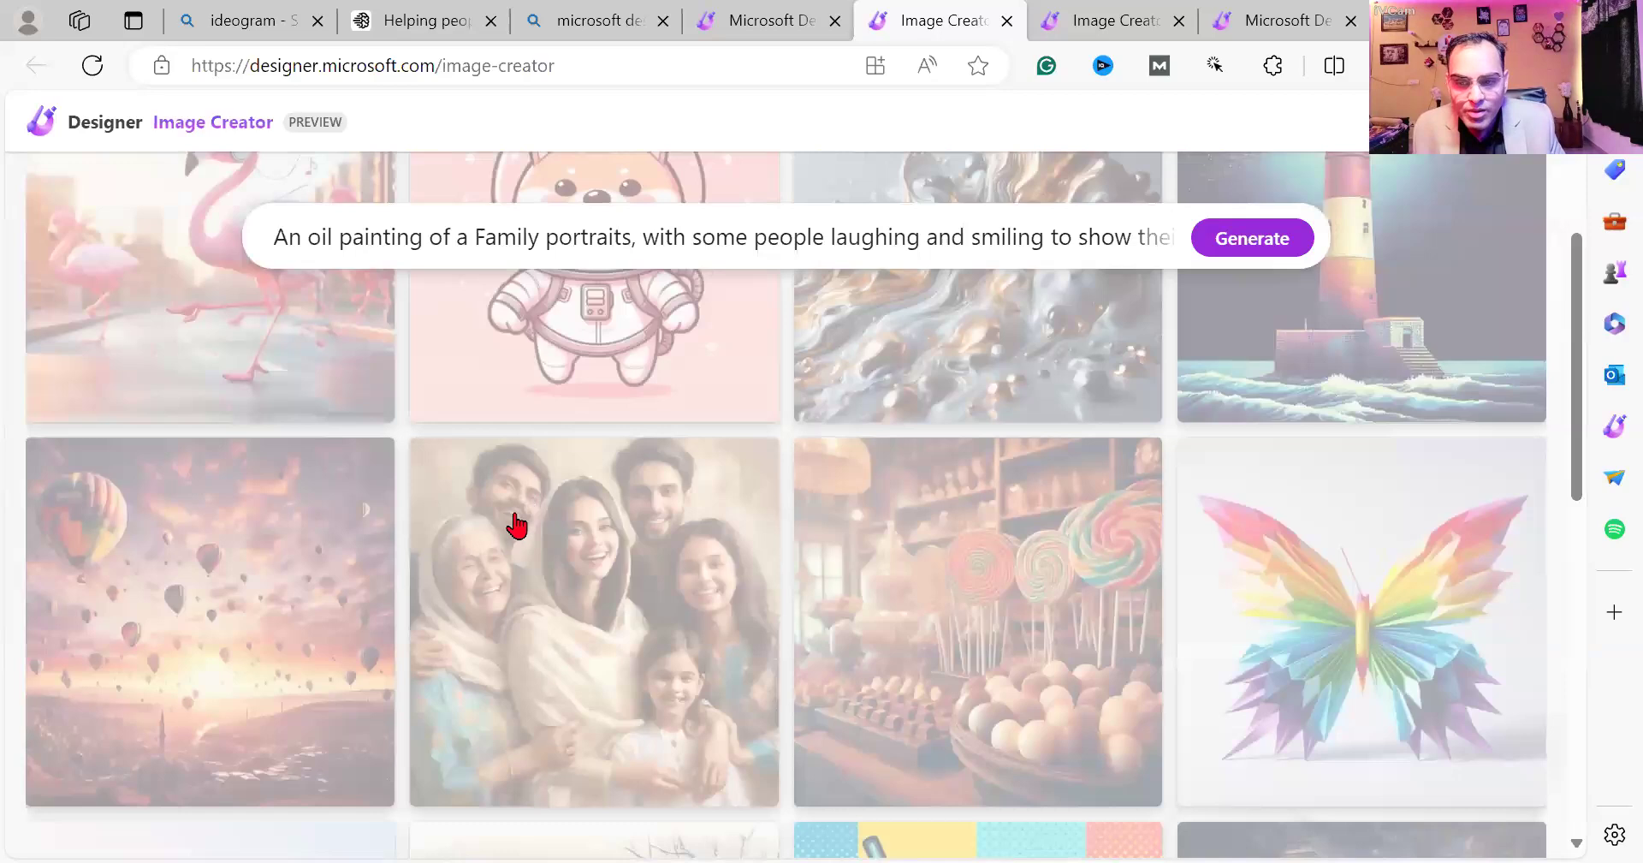
Load the family portrait example in full-edit mode and change its subject to 'my God Ram and Sita'.
{"action": "scroll", "coordinate": [593, 590], "scroll_direction": "up", "scroll_amount": 4}
{"action": "scroll", "coordinate": [593, 592], "scroll_direction": "down", "scroll_amount": 4}
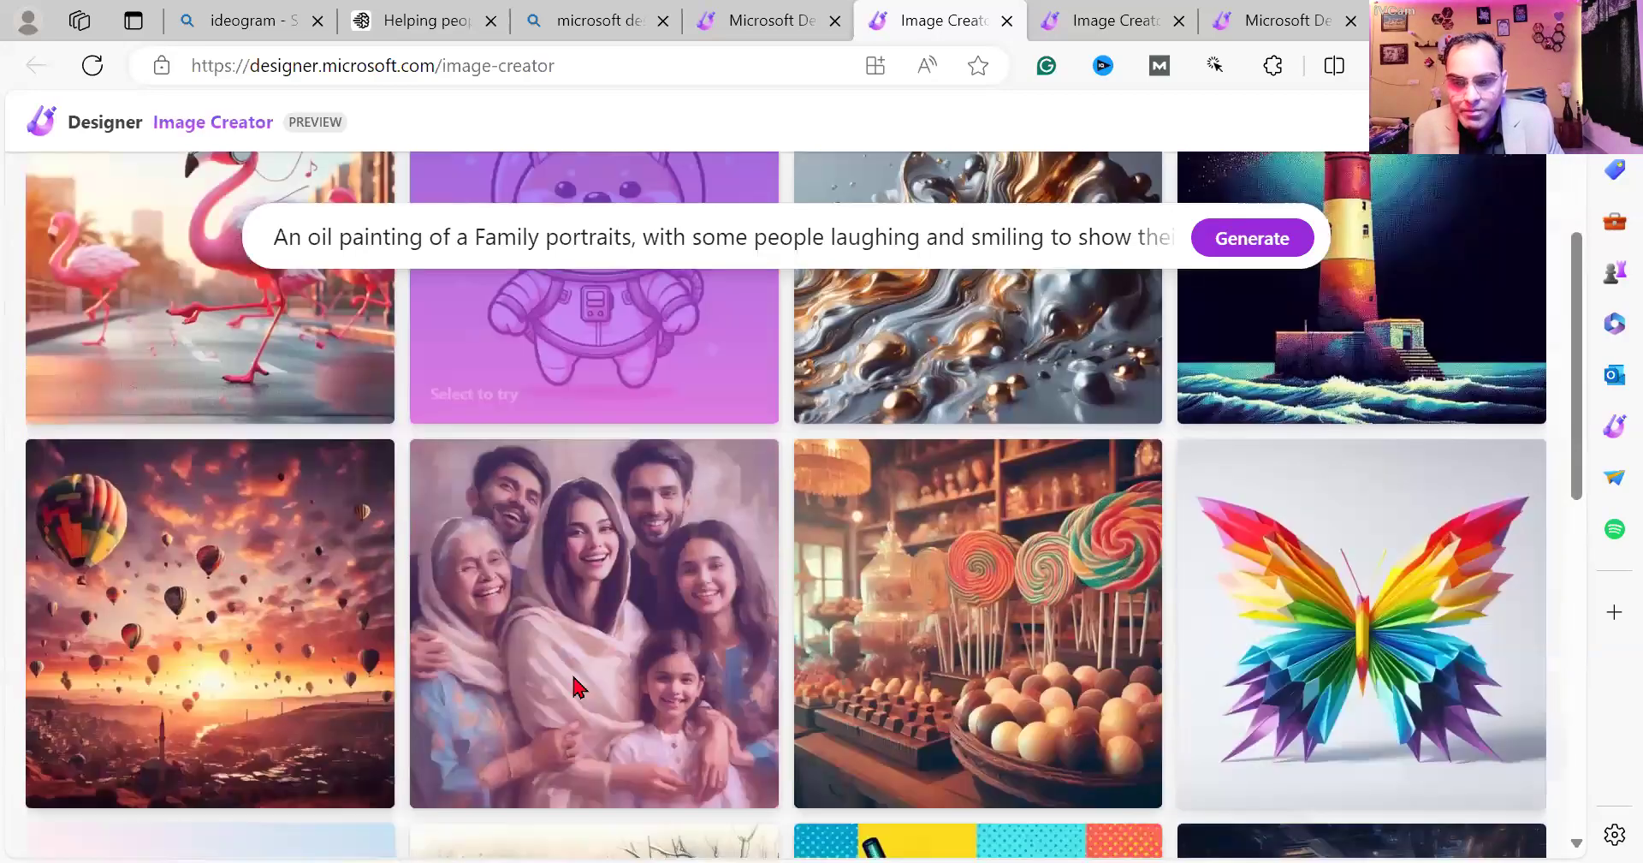
{"action": "left_click", "coordinate": [437, 417]}
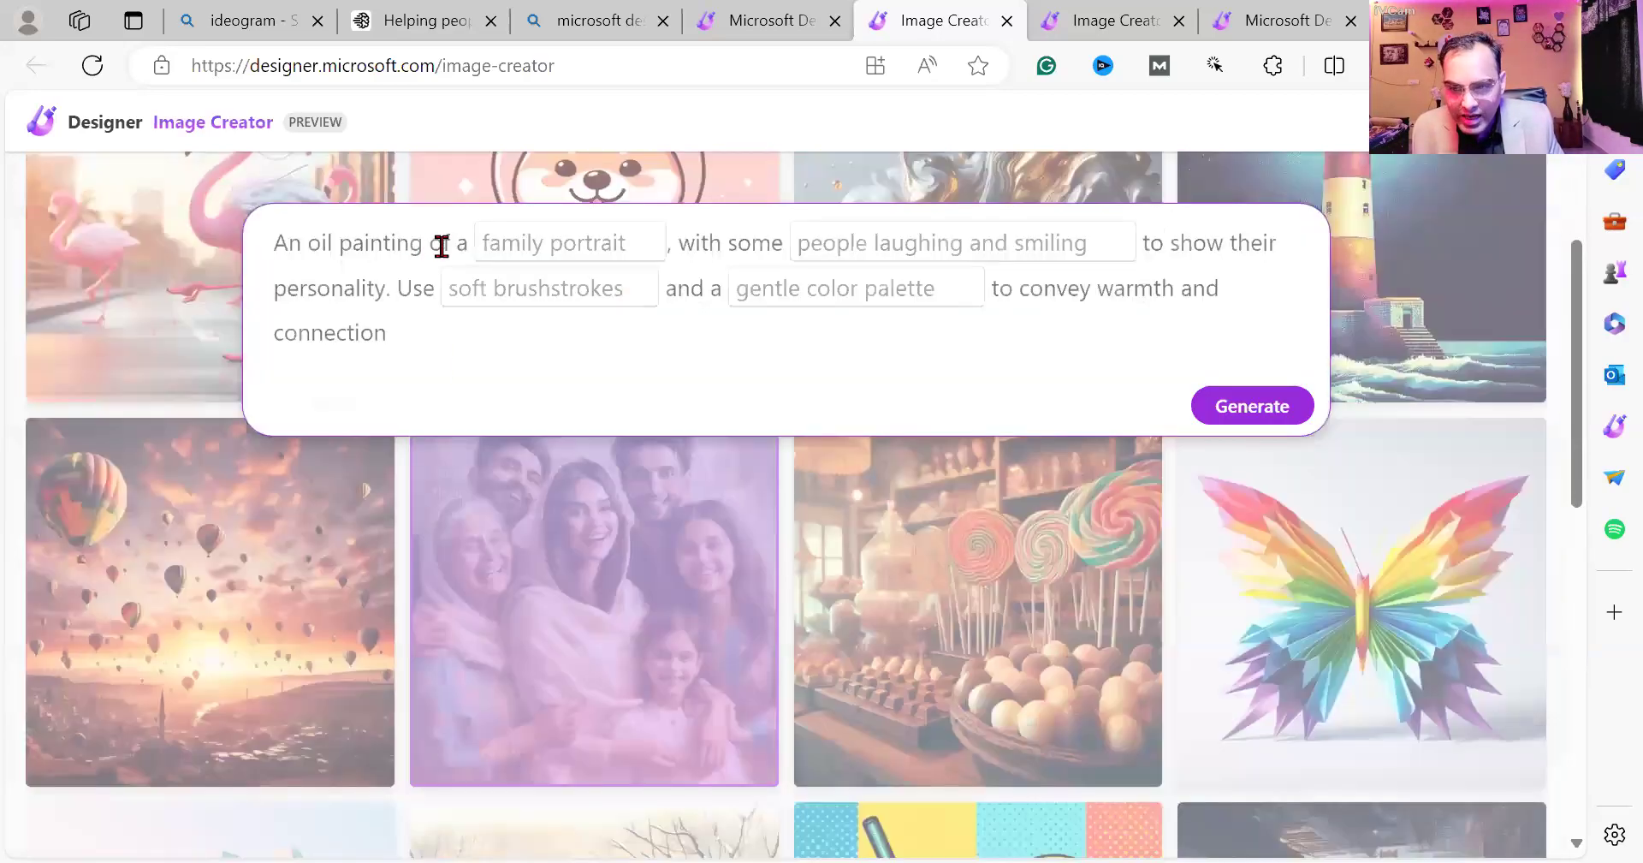
{"action": "left_click", "coordinate": [444, 246]}
{"action": "left_click", "coordinate": [619, 237]}
{"action": "left_click_drag", "start_coordinate": [618, 238], "coordinate": [476, 240]}
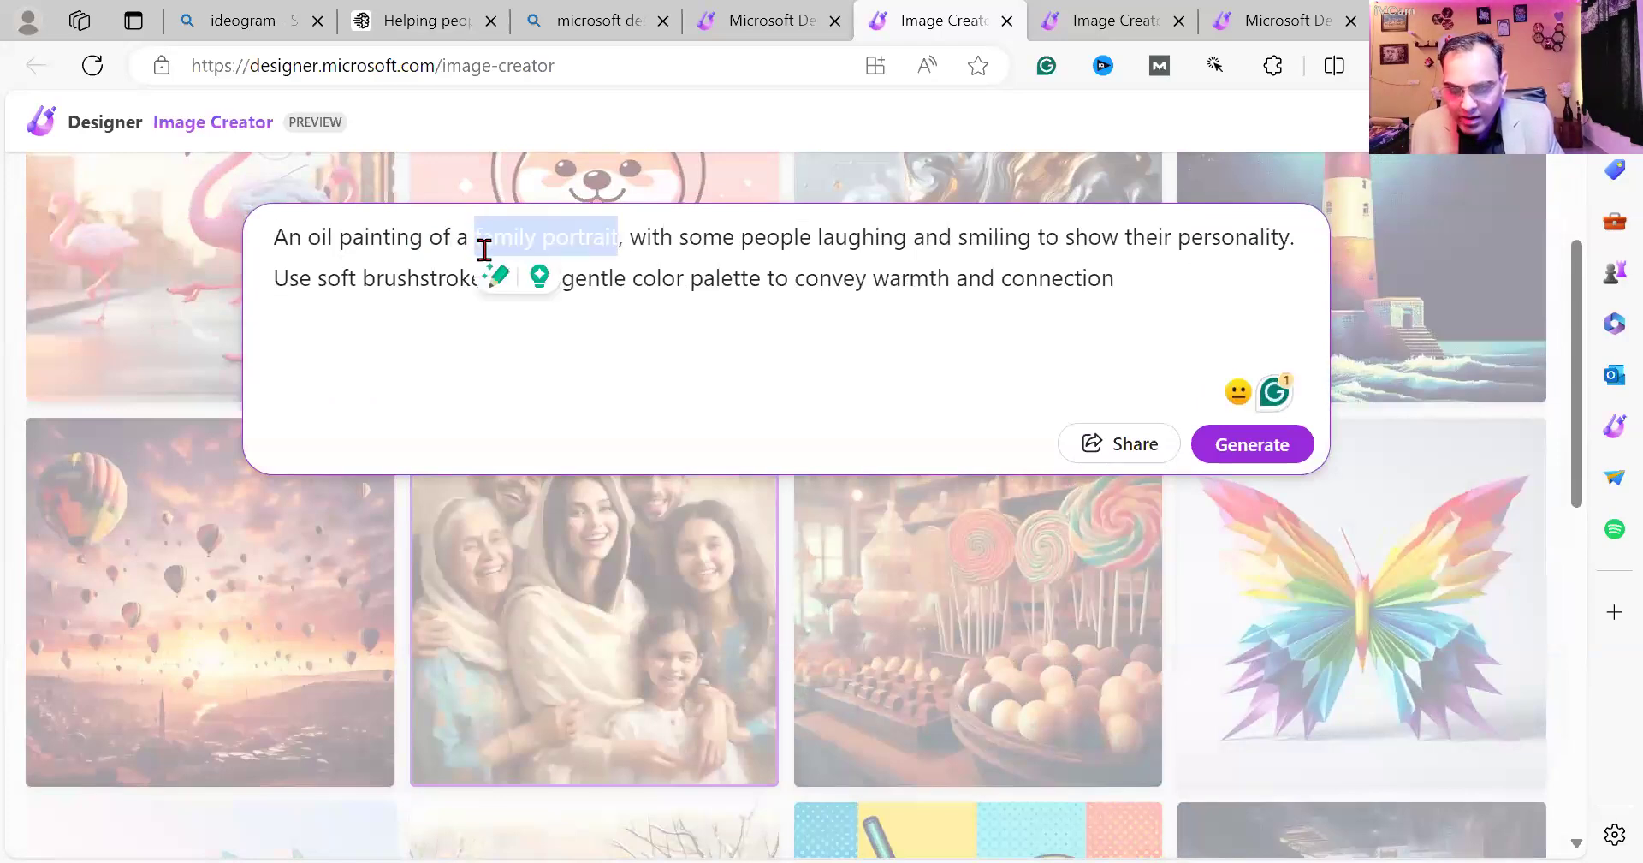
{"action": "type", "text": "Ram "}
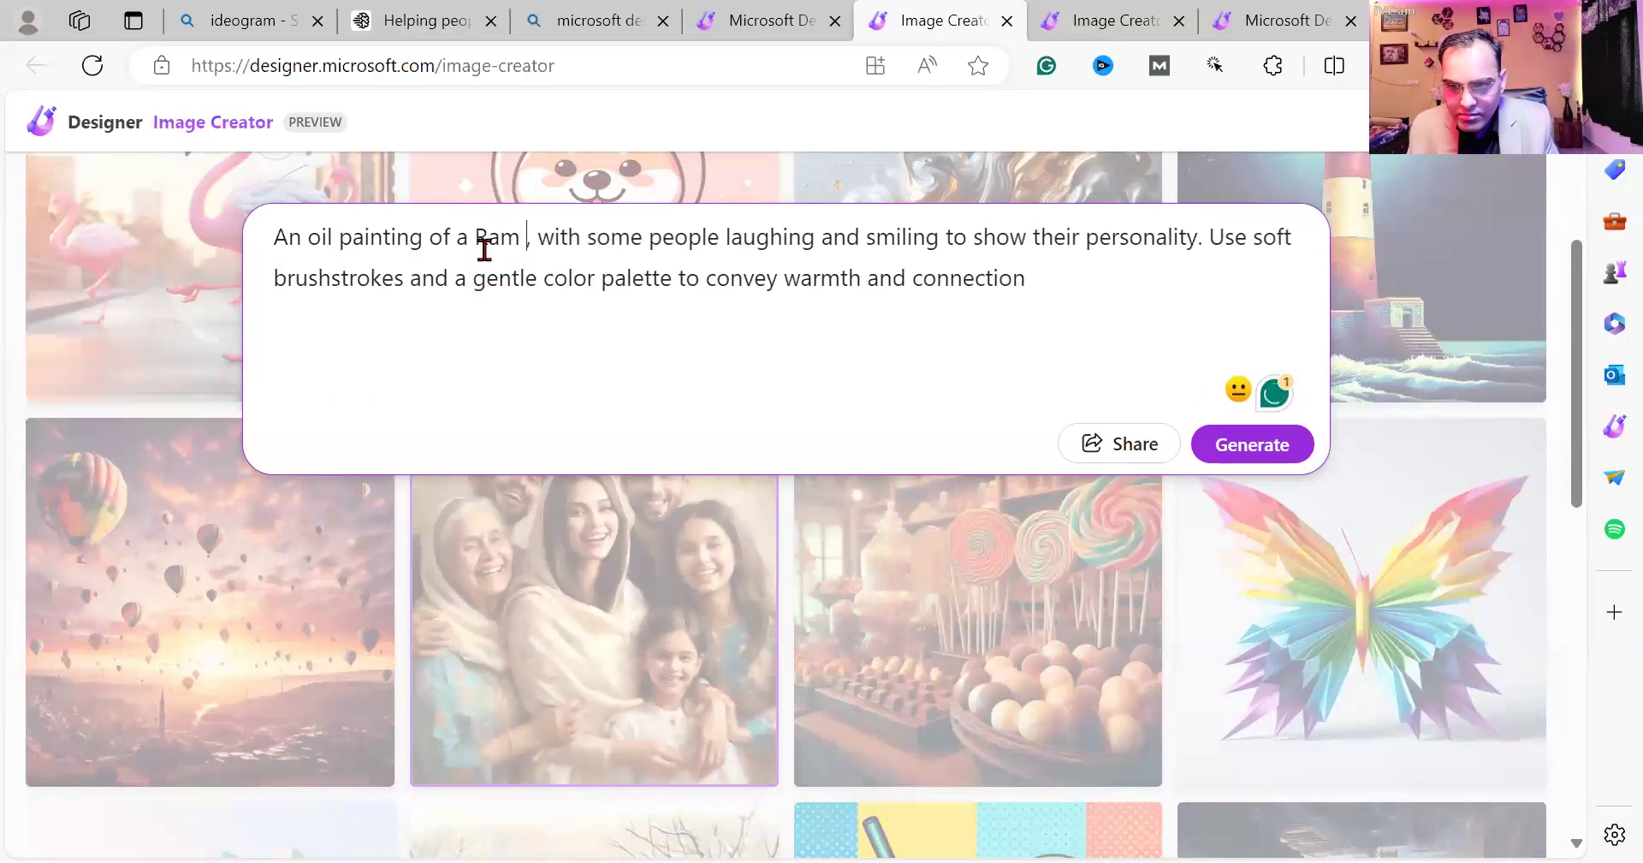
{"action": "type", "text": "and Si"}
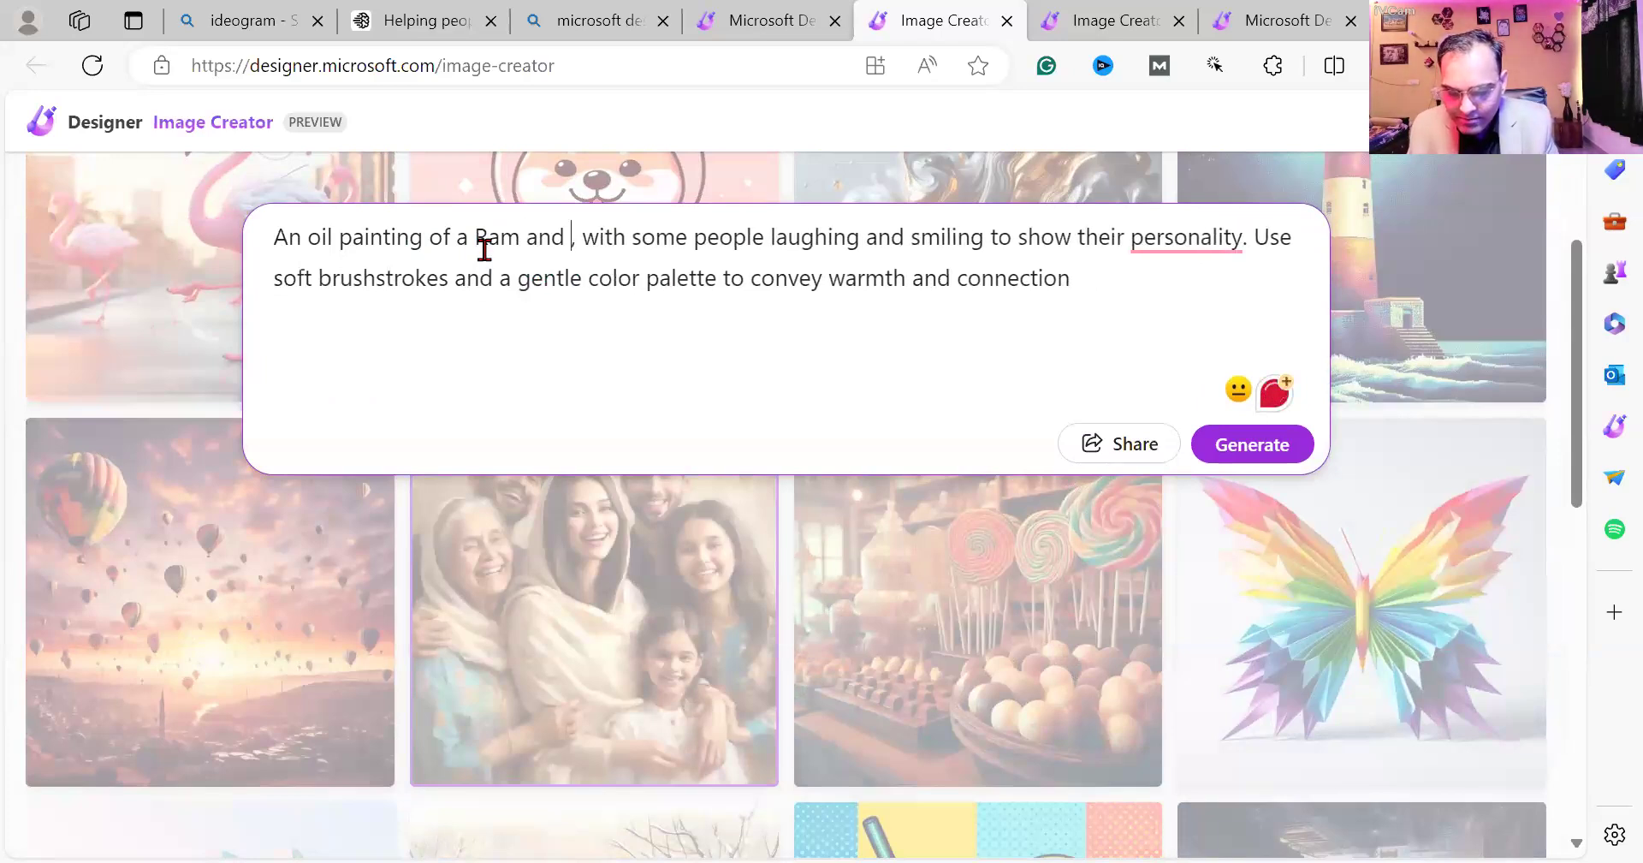
{"action": "type", "text": "ta"}
{"action": "left_click", "coordinate": [473, 244]}
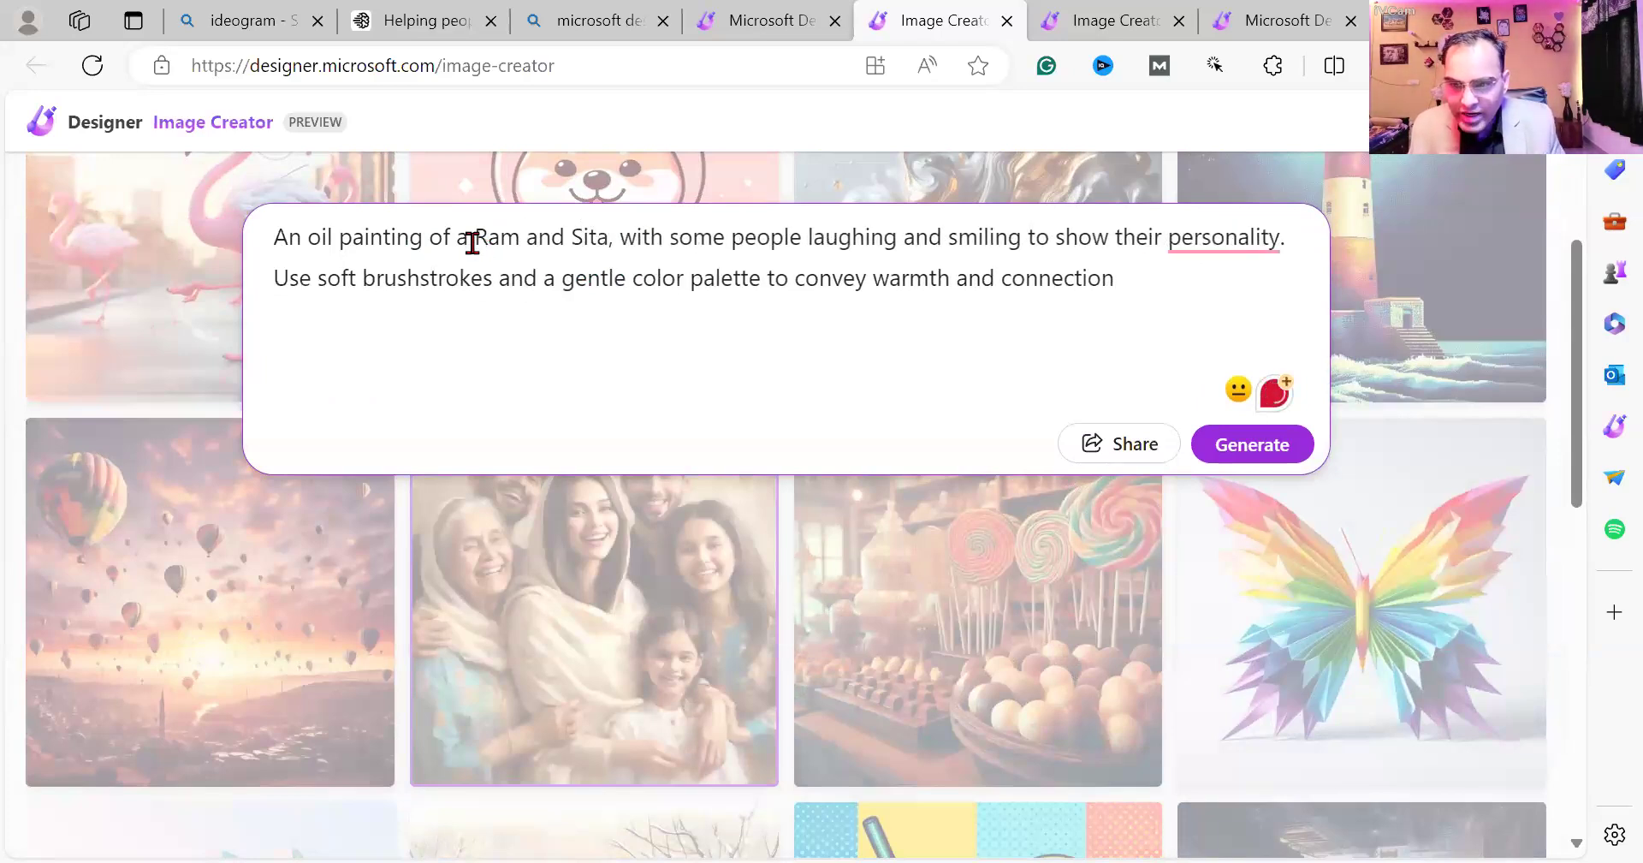
{"action": "type", "text": "my God"}
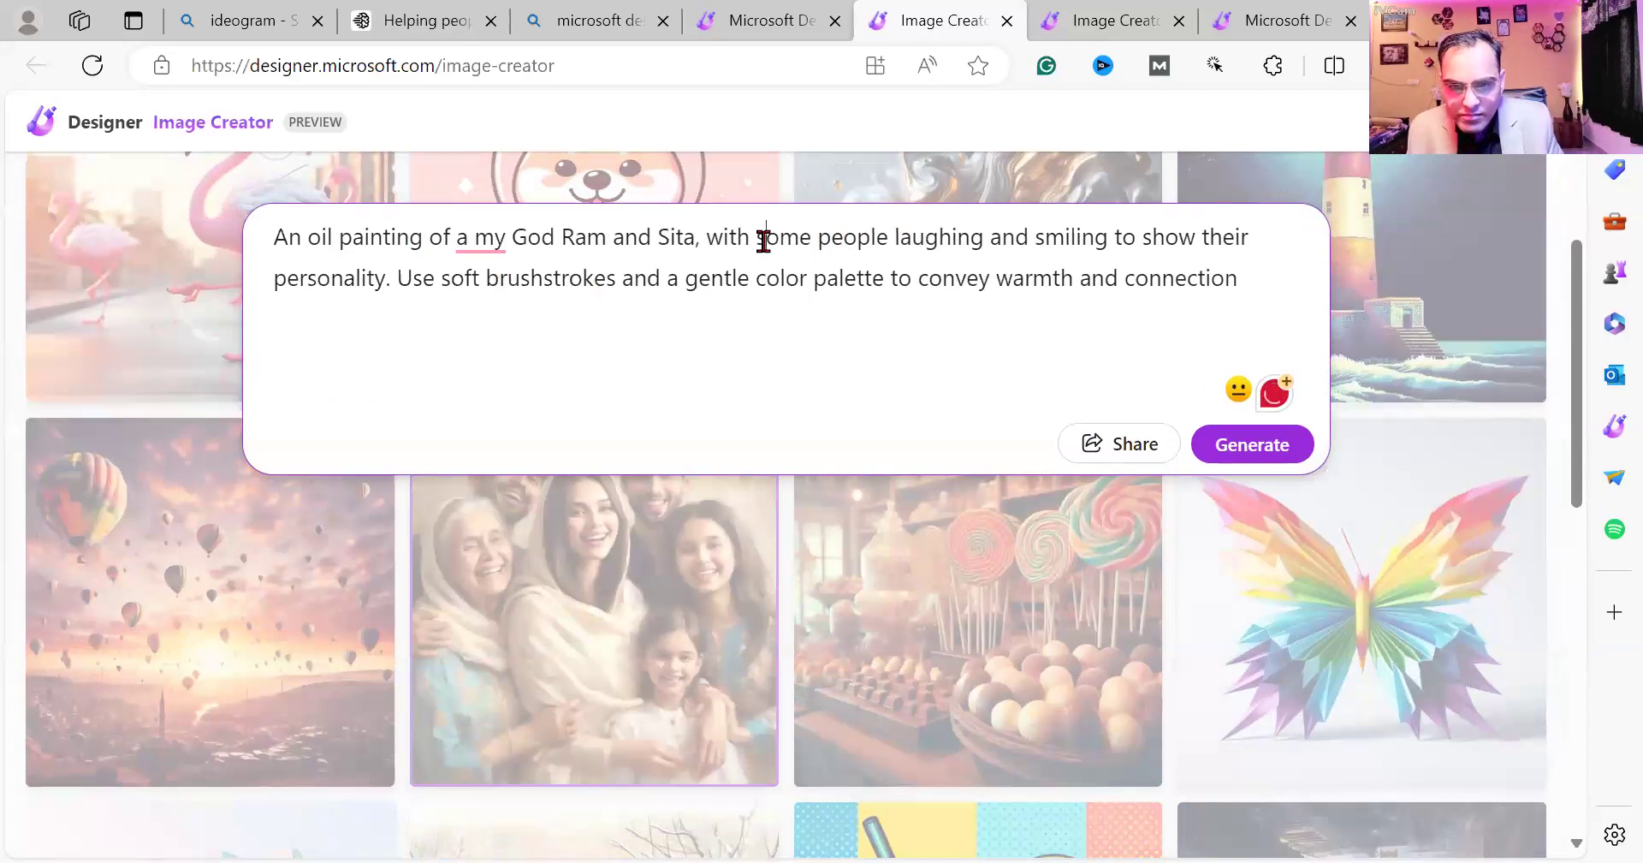
Replace the laughing phrase with 'Coming towards Ram Mandir with smiling on their faces', drop 'to show their personality', and generate.
{"action": "left_click_drag", "start_coordinate": [756, 238], "coordinate": [1109, 238]}
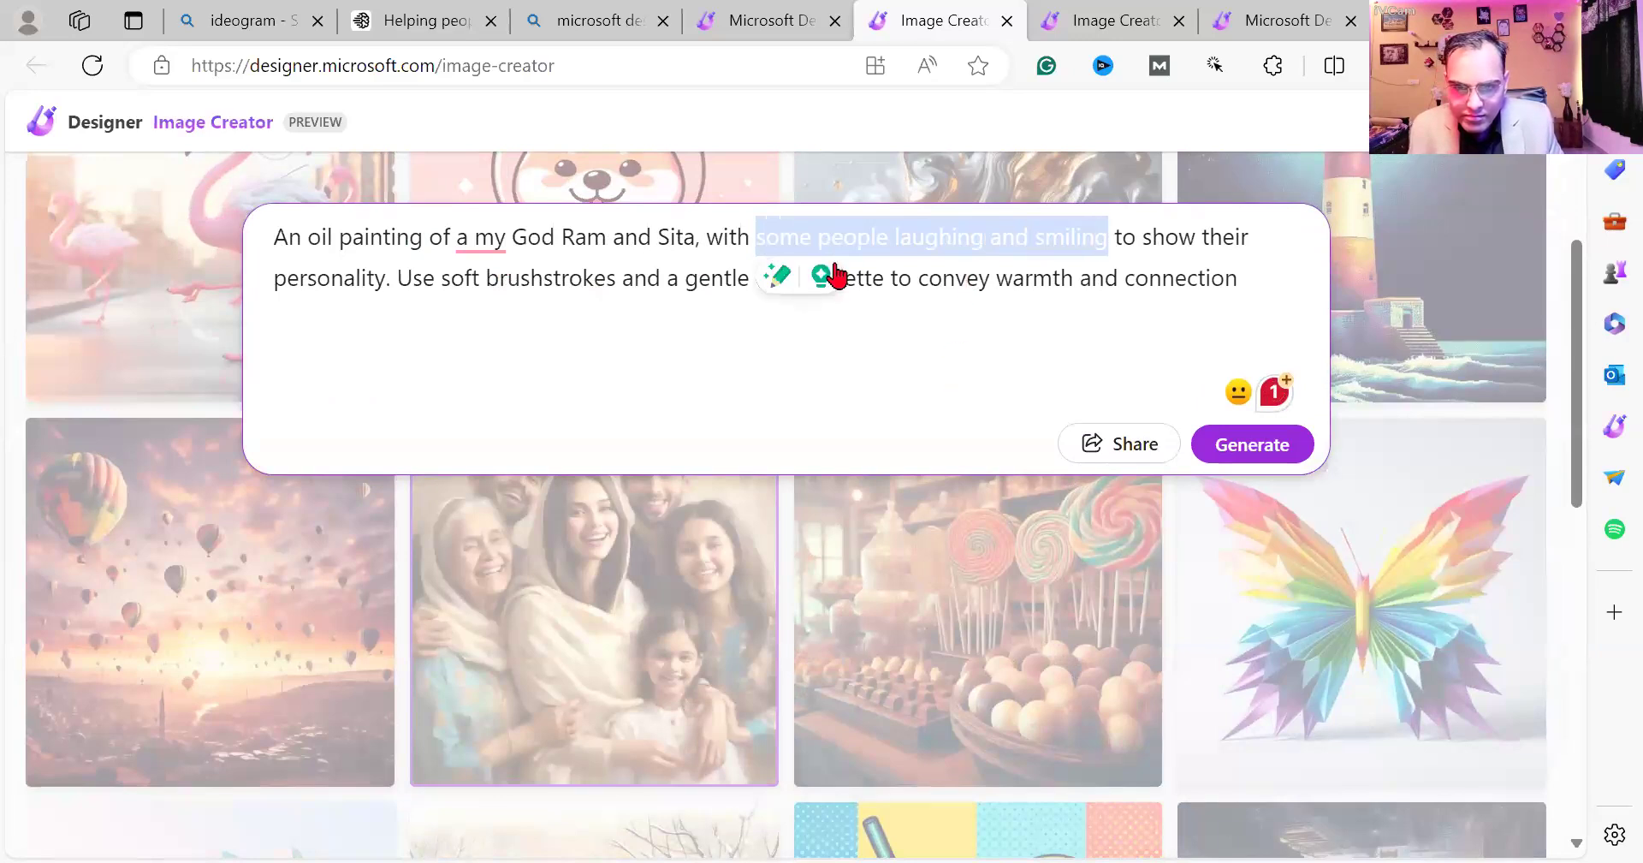
{"action": "left_click_drag", "start_coordinate": [708, 234], "coordinate": [1100, 231]}
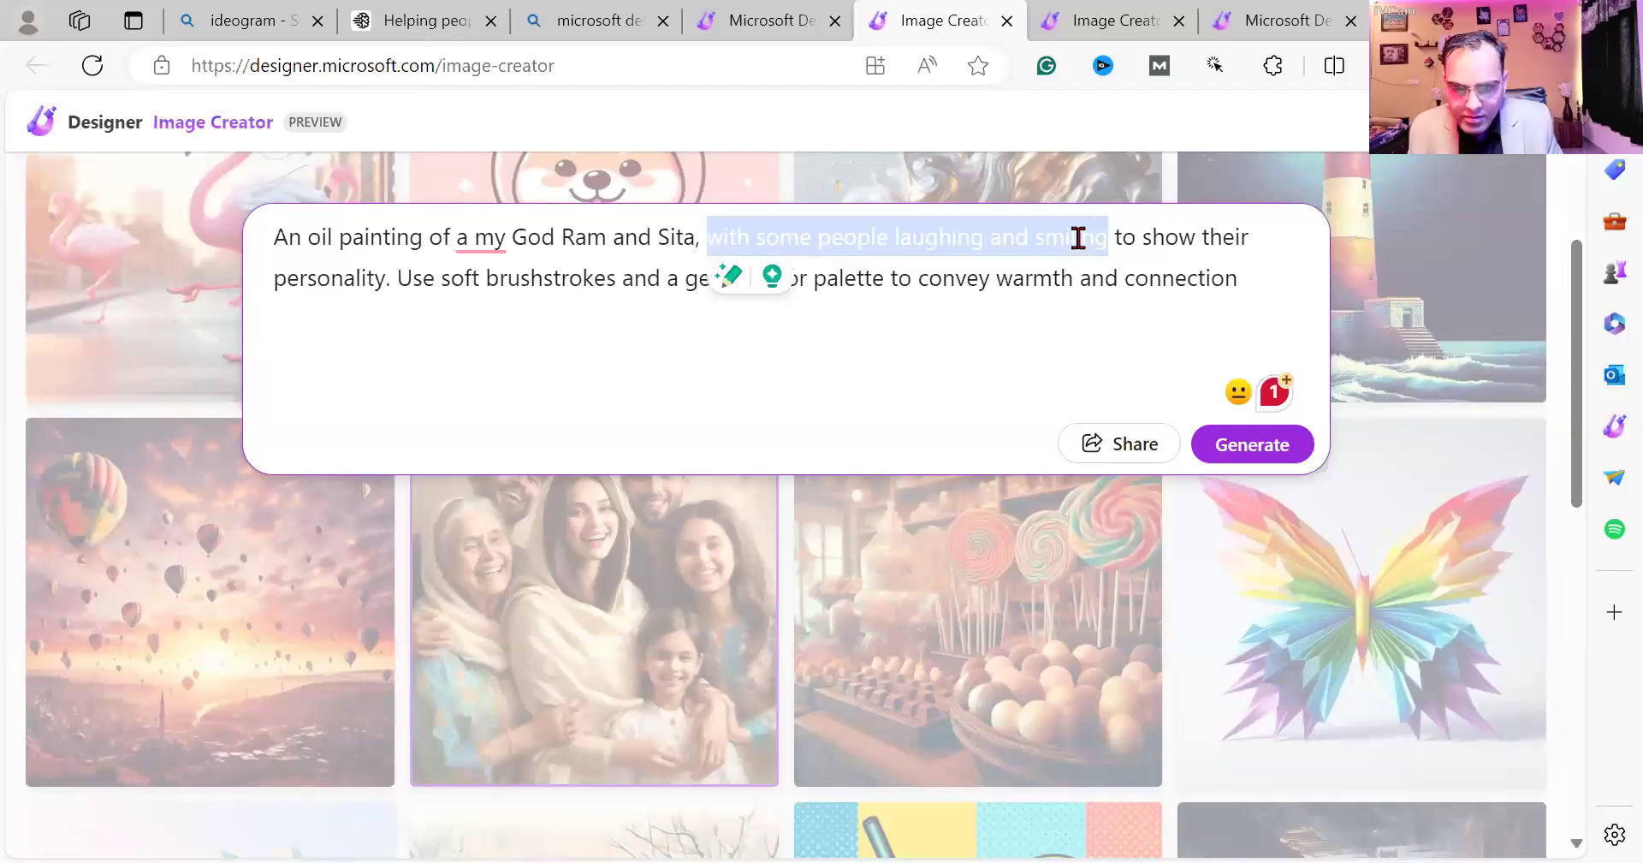
{"action": "type", "text": "Coming "}
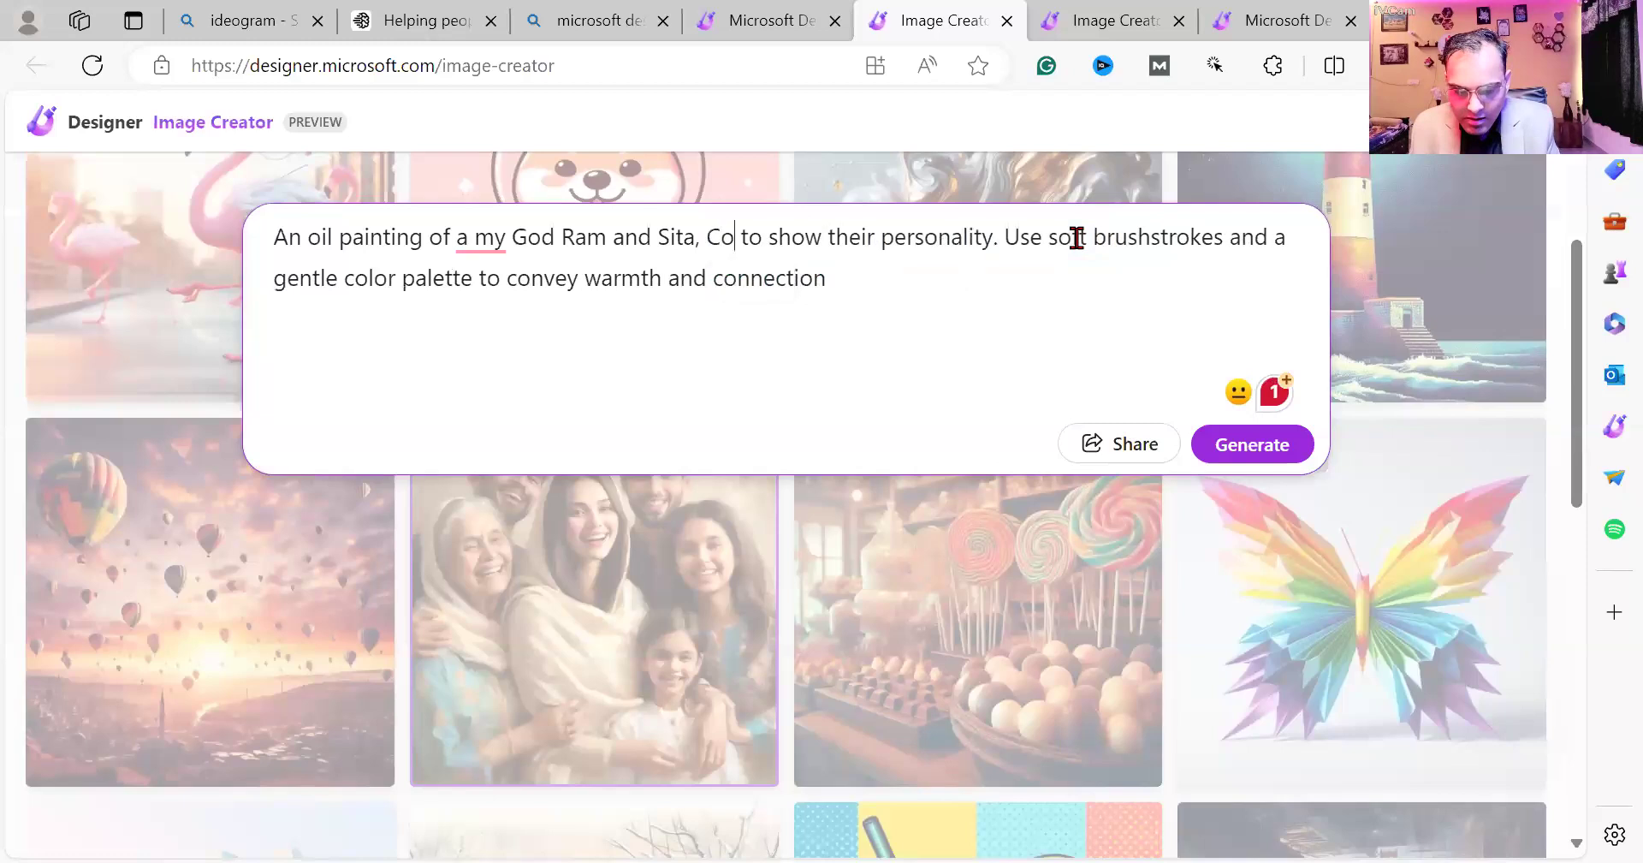
{"action": "type", "text": "towards Ram Mandir with smiling on their facess"}
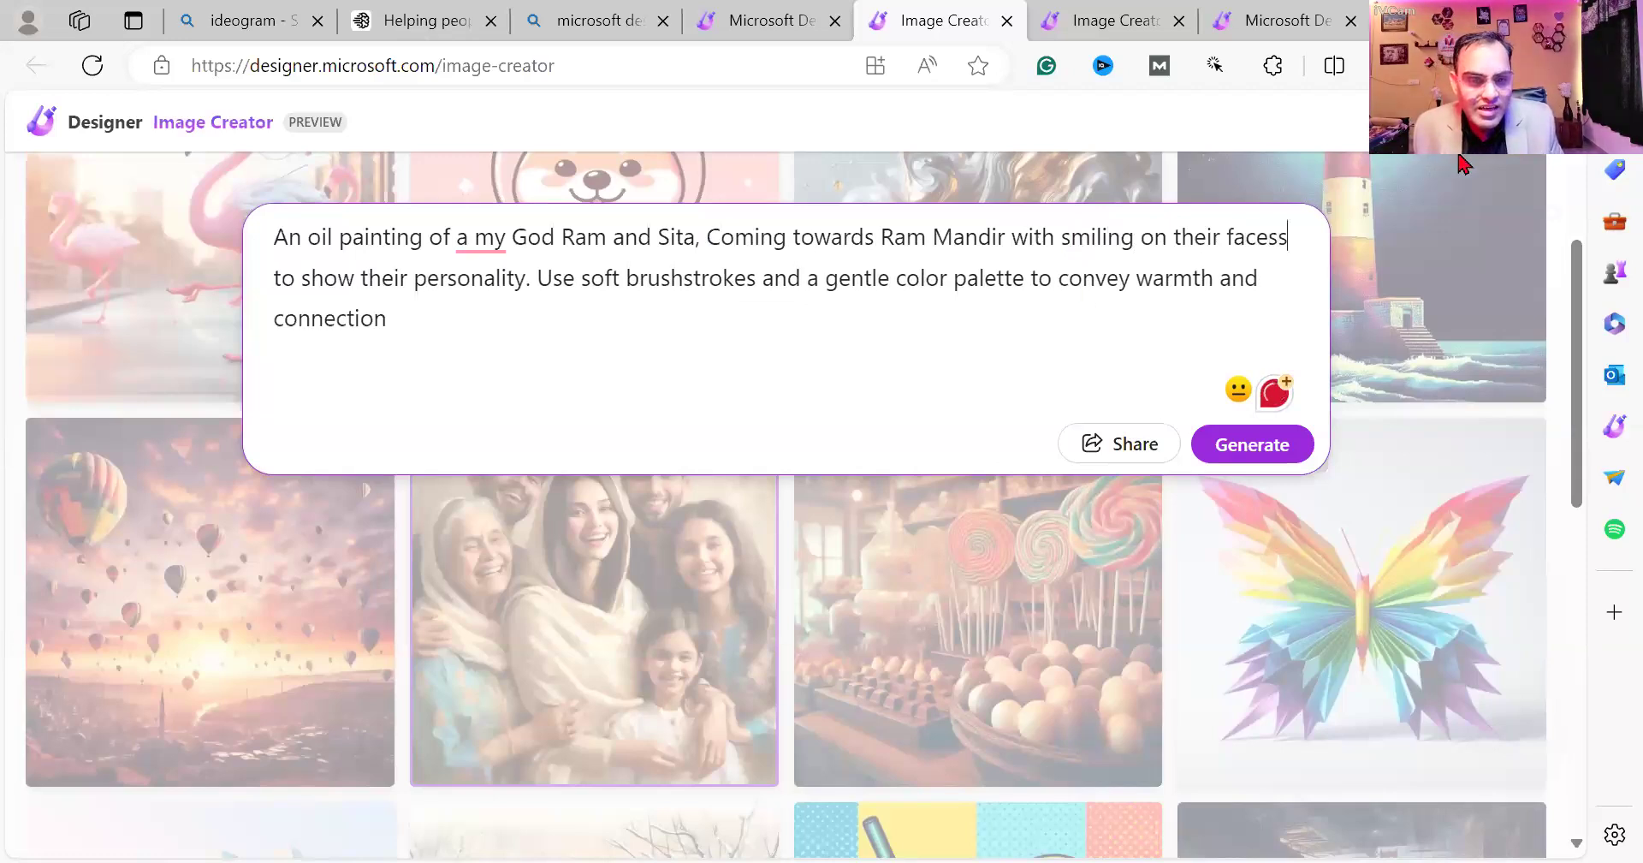
{"action": "key", "text": "BackSpace"}
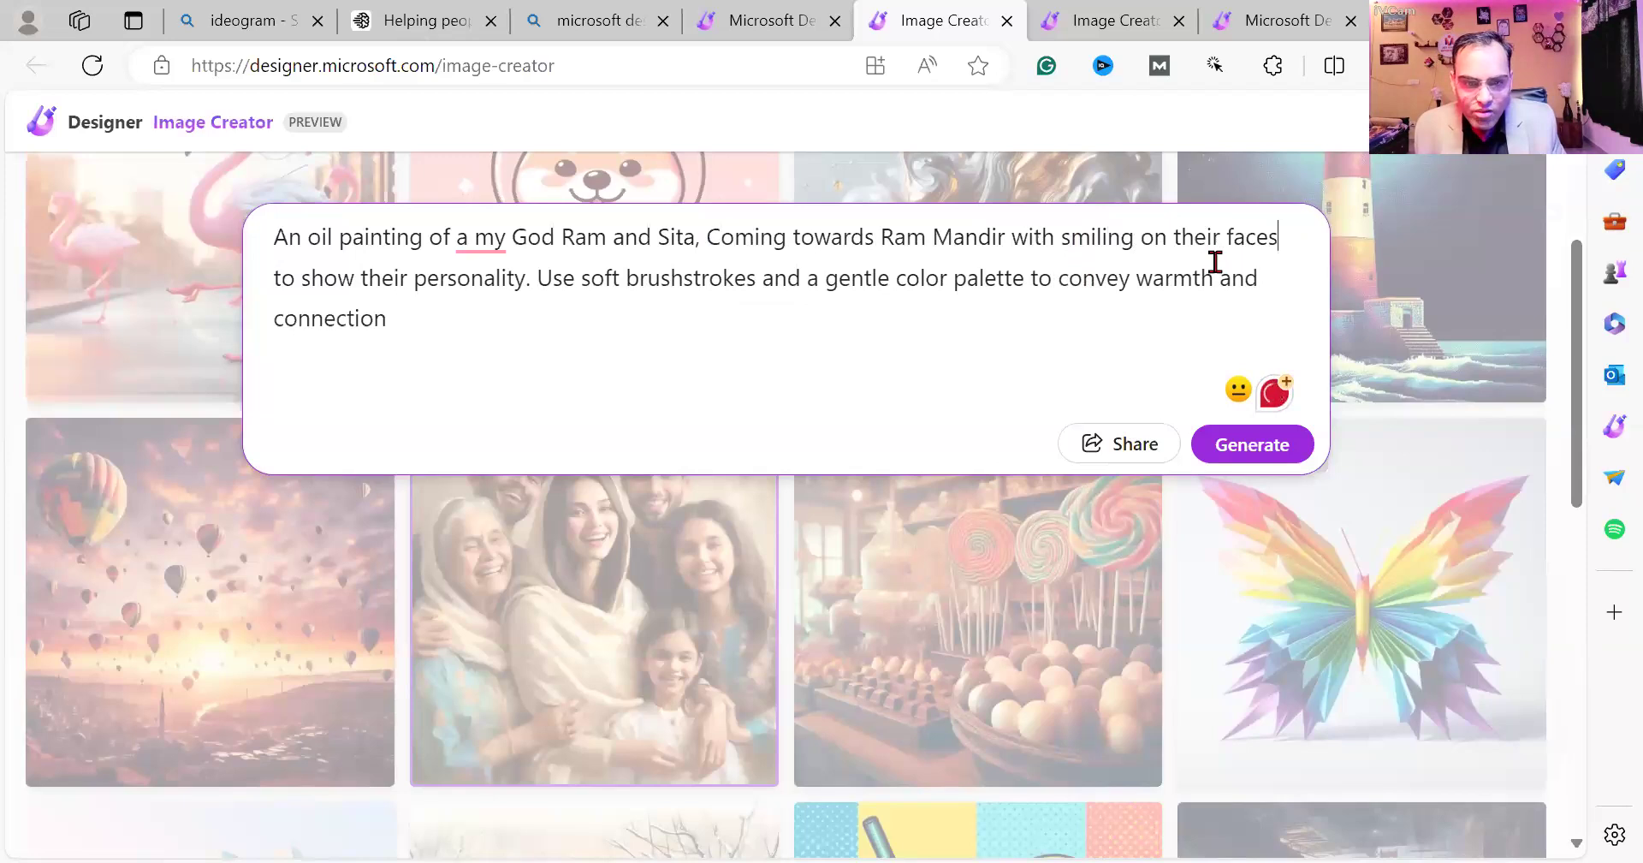
{"action": "left_click", "coordinate": [855, 316]}
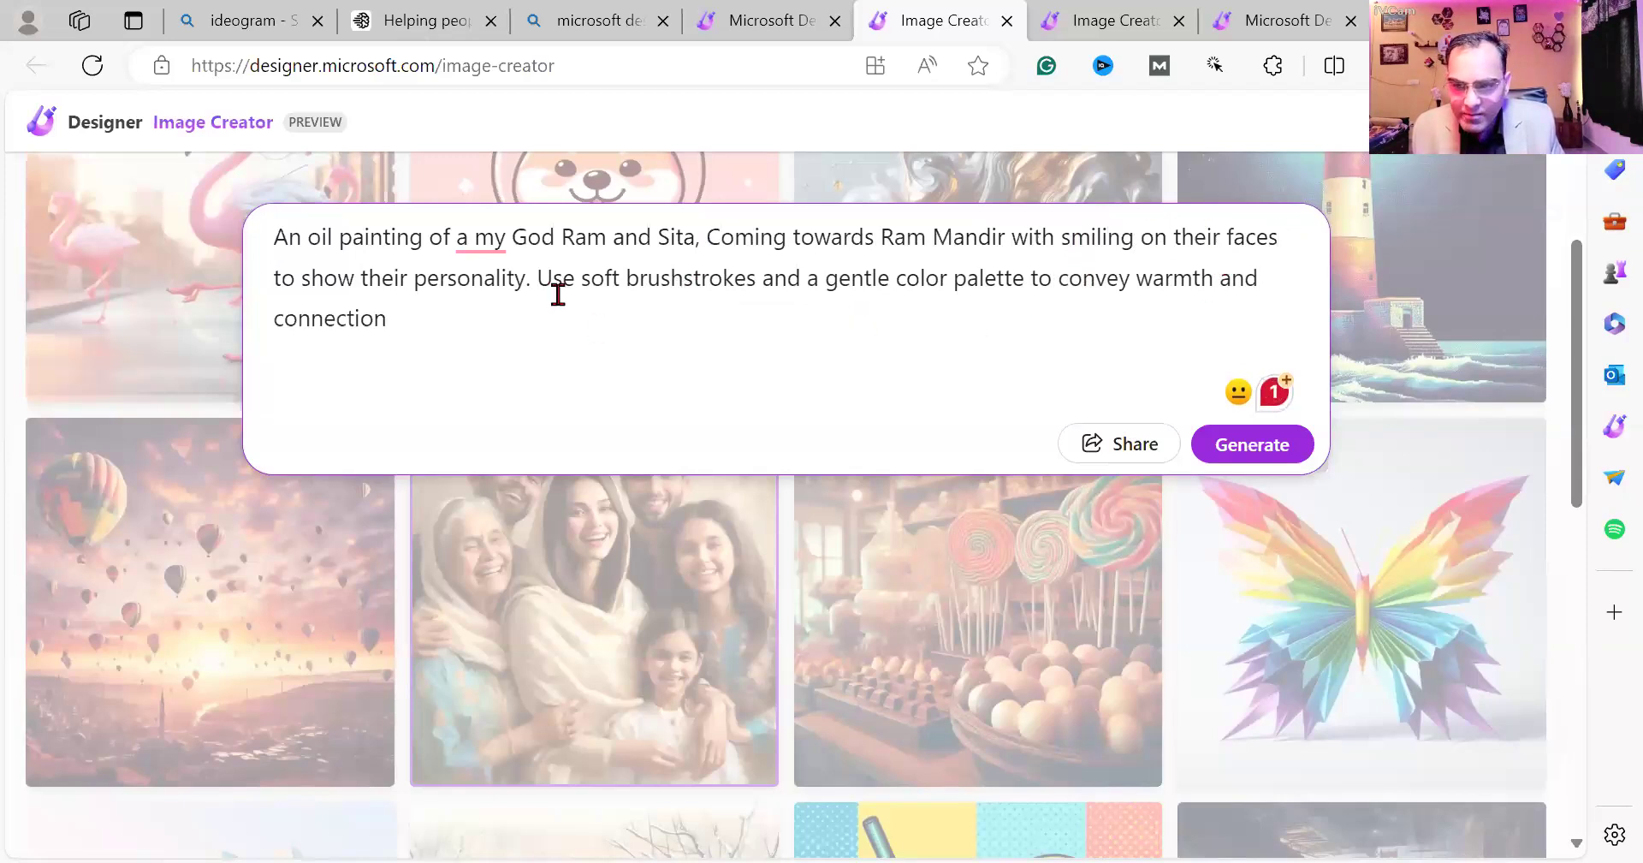
{"action": "left_click_drag", "start_coordinate": [523, 278], "coordinate": [272, 280]}
{"action": "key", "text": "BackSpace"}
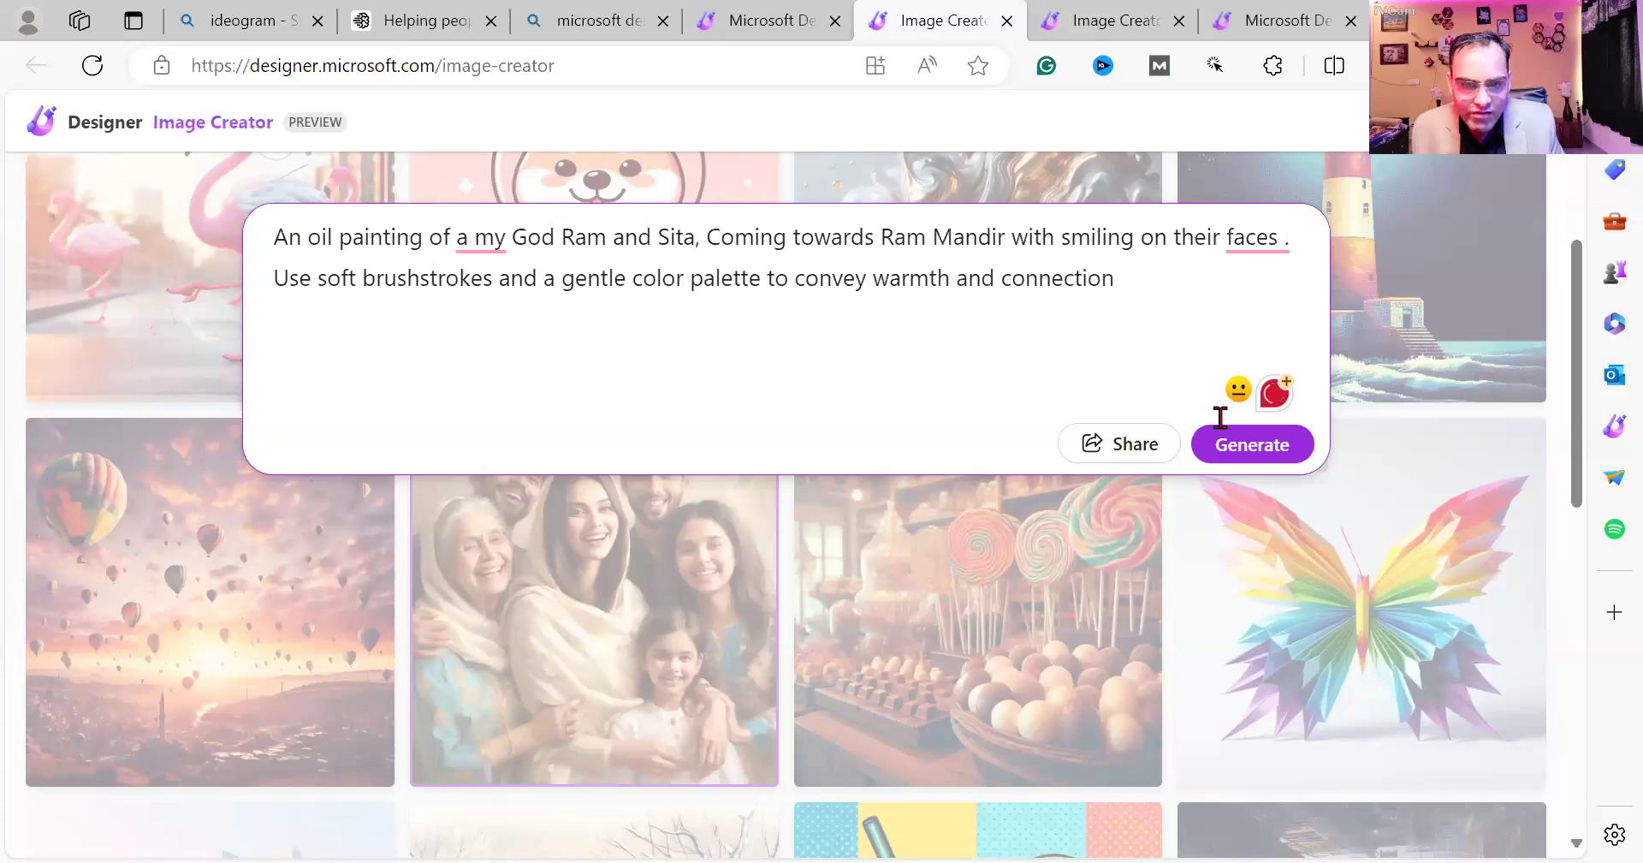
{"action": "left_click", "coordinate": [1252, 444]}
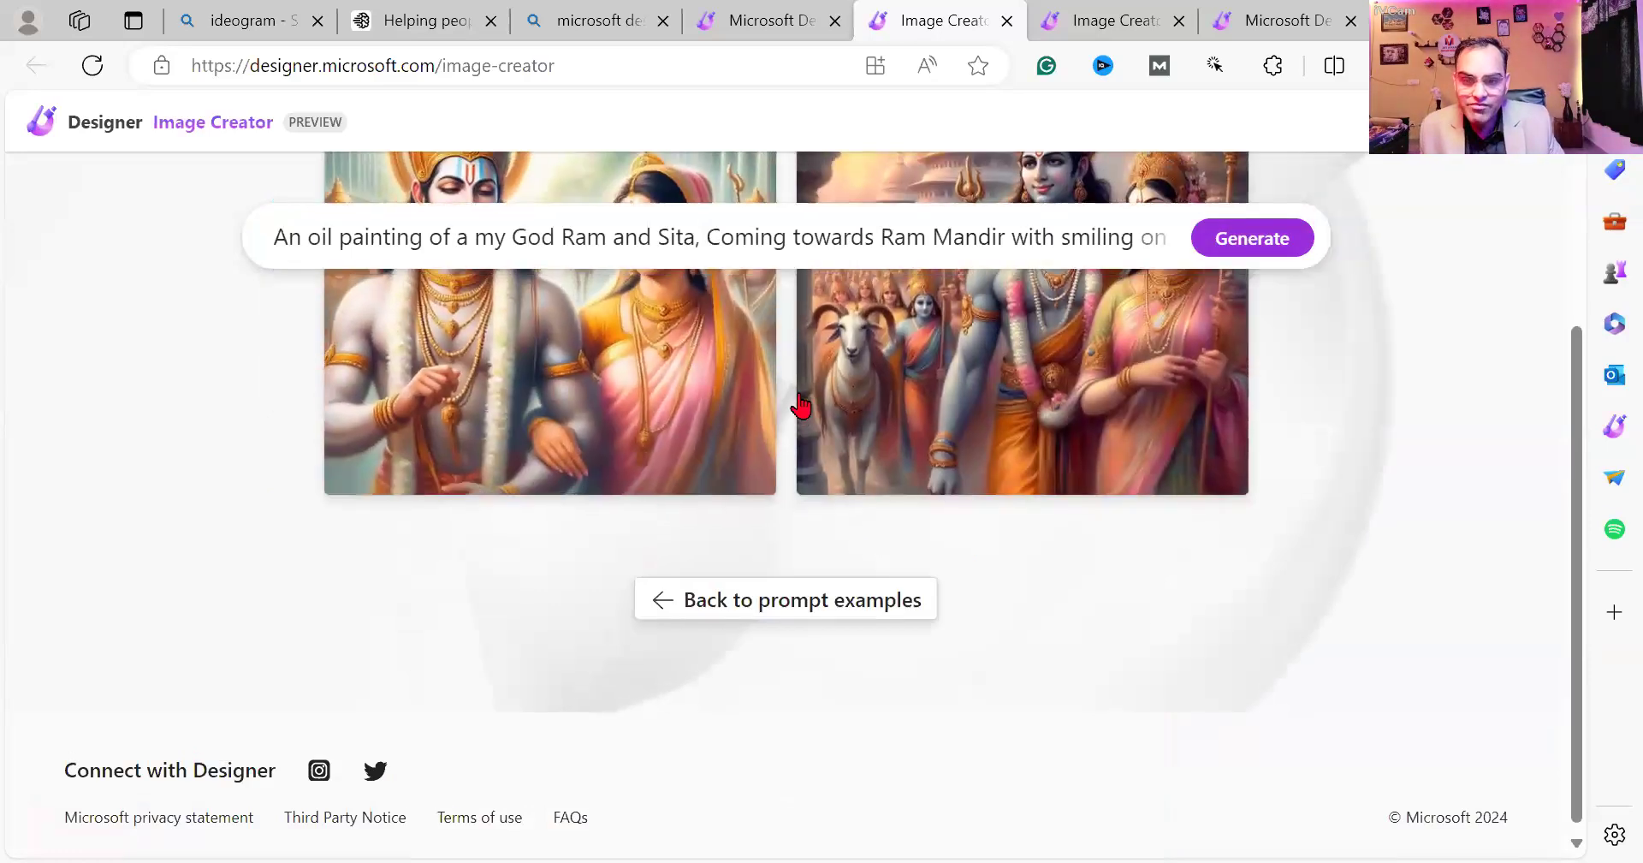
Enlarge and compare both Ram and Sita paintings, close the viewer, and switch to the Notepad notes.
{"action": "scroll", "coordinate": [800, 407], "scroll_direction": "up", "scroll_amount": 3}
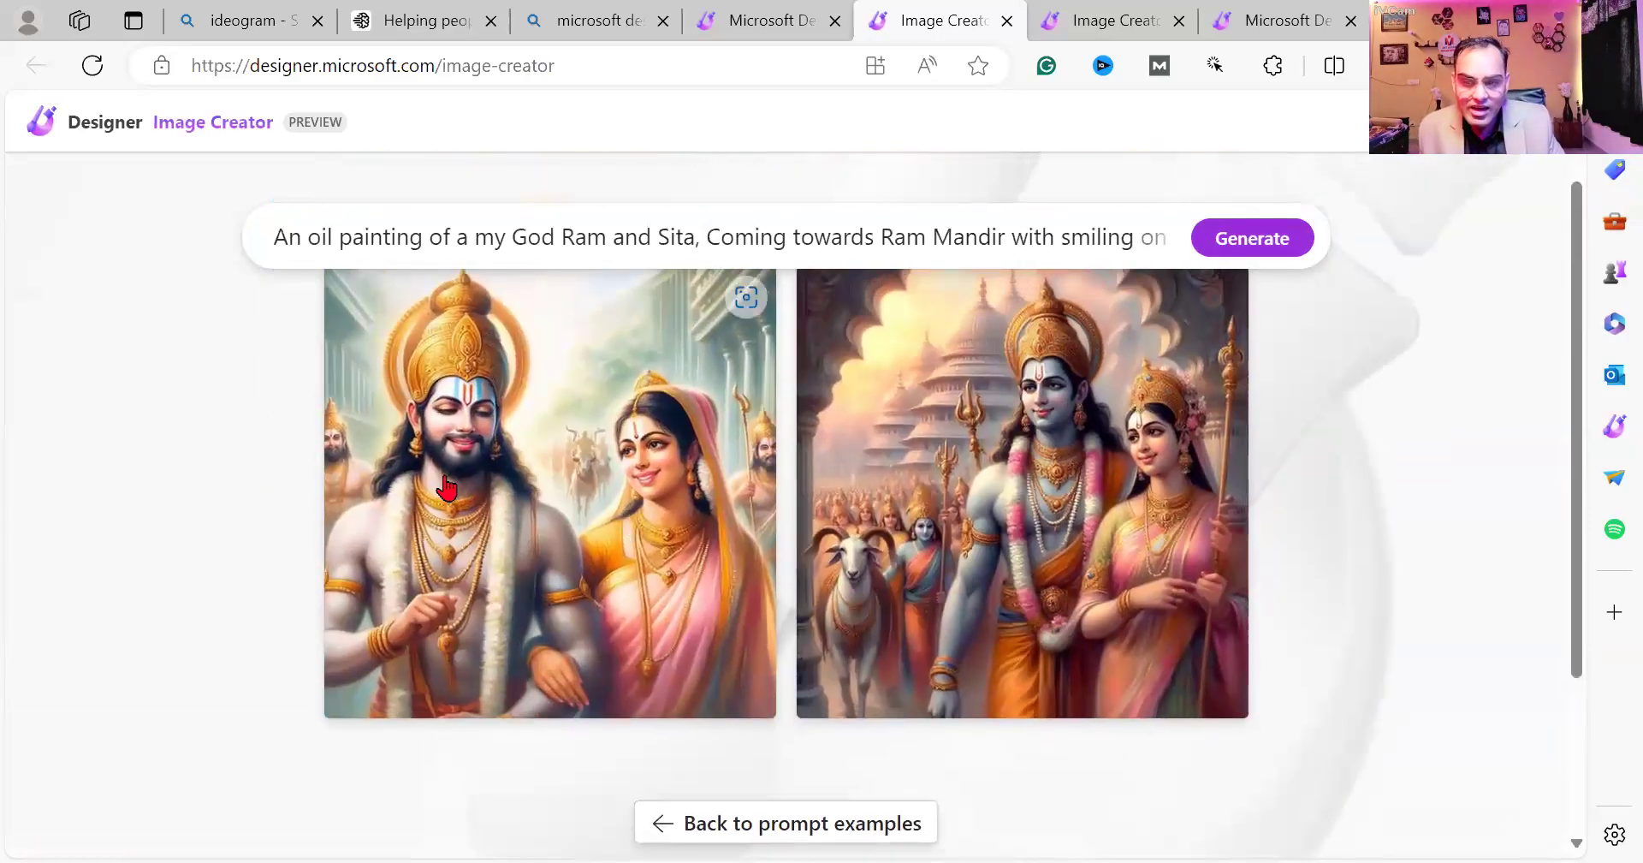
{"action": "left_click", "coordinate": [940, 579]}
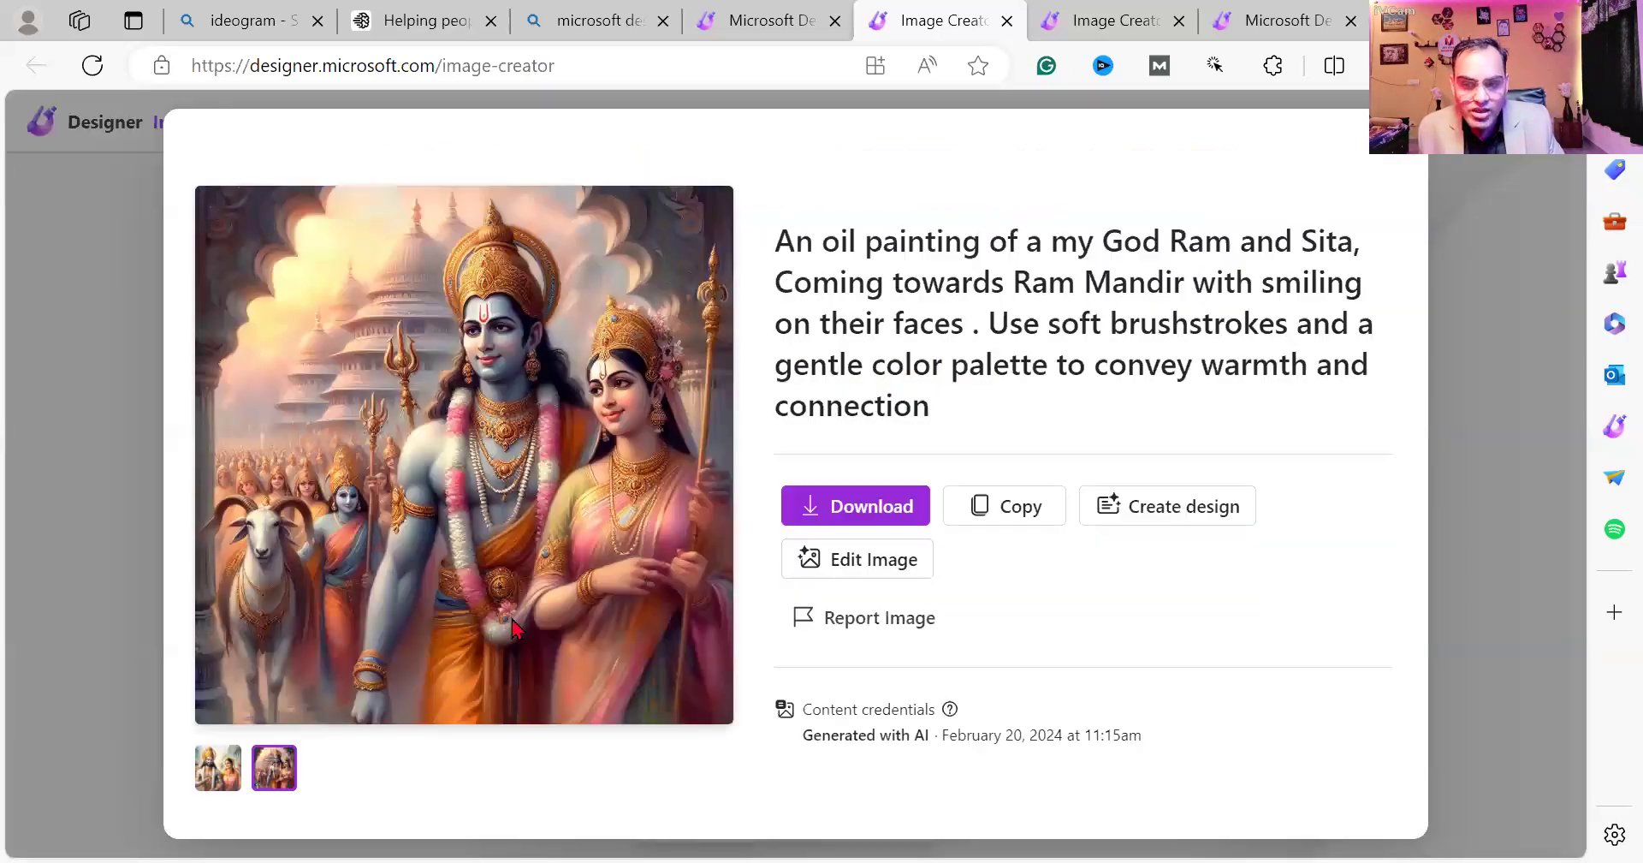
{"action": "left_click", "coordinate": [217, 777]}
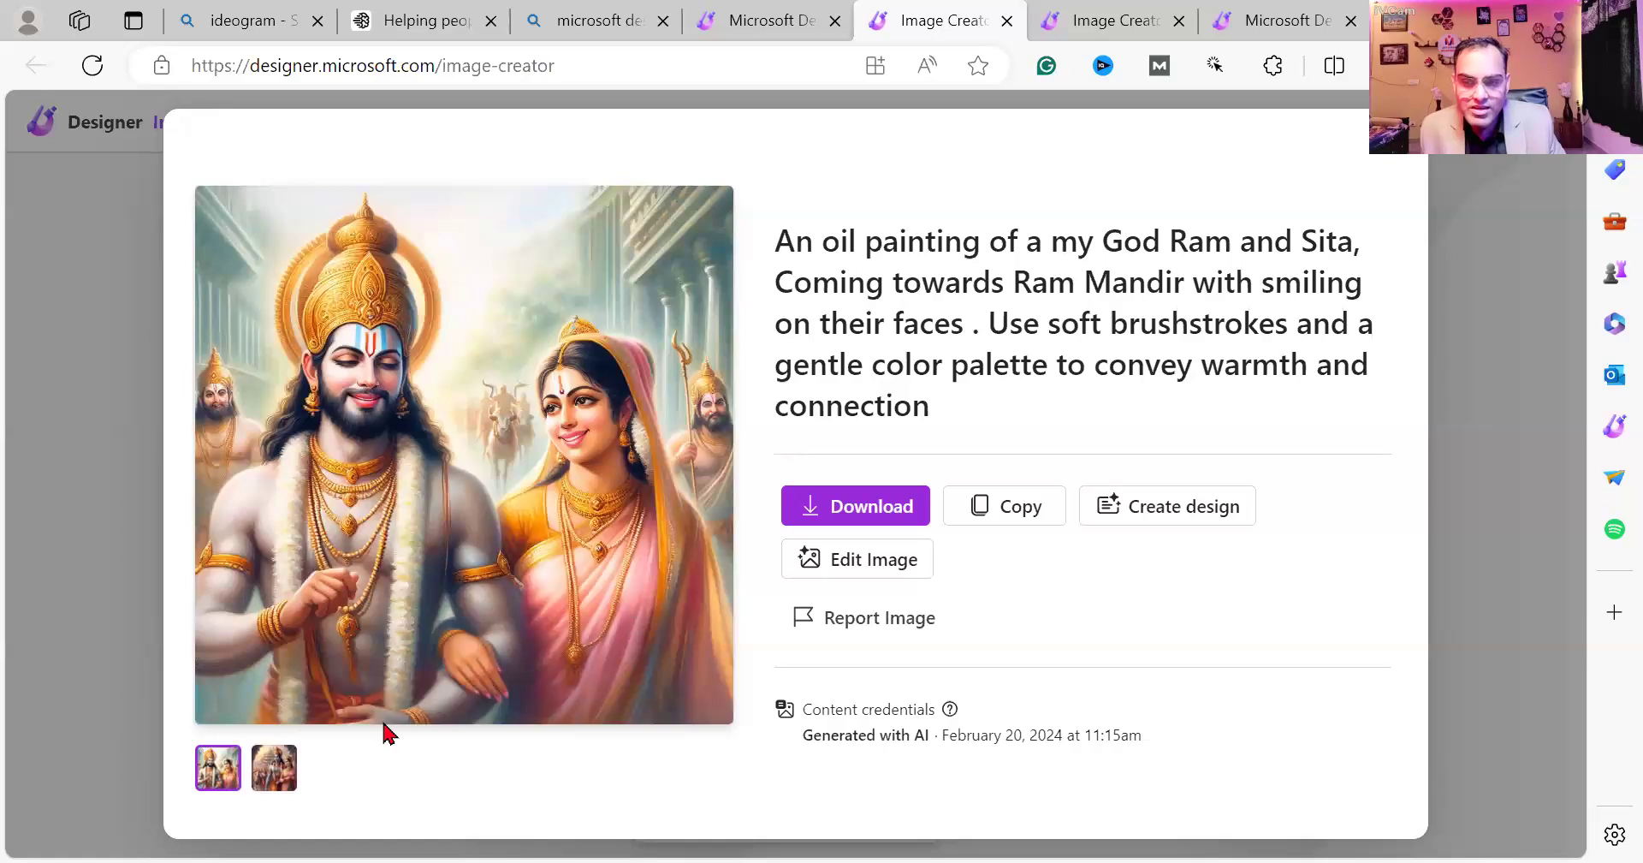
{"action": "left_click", "coordinate": [274, 768]}
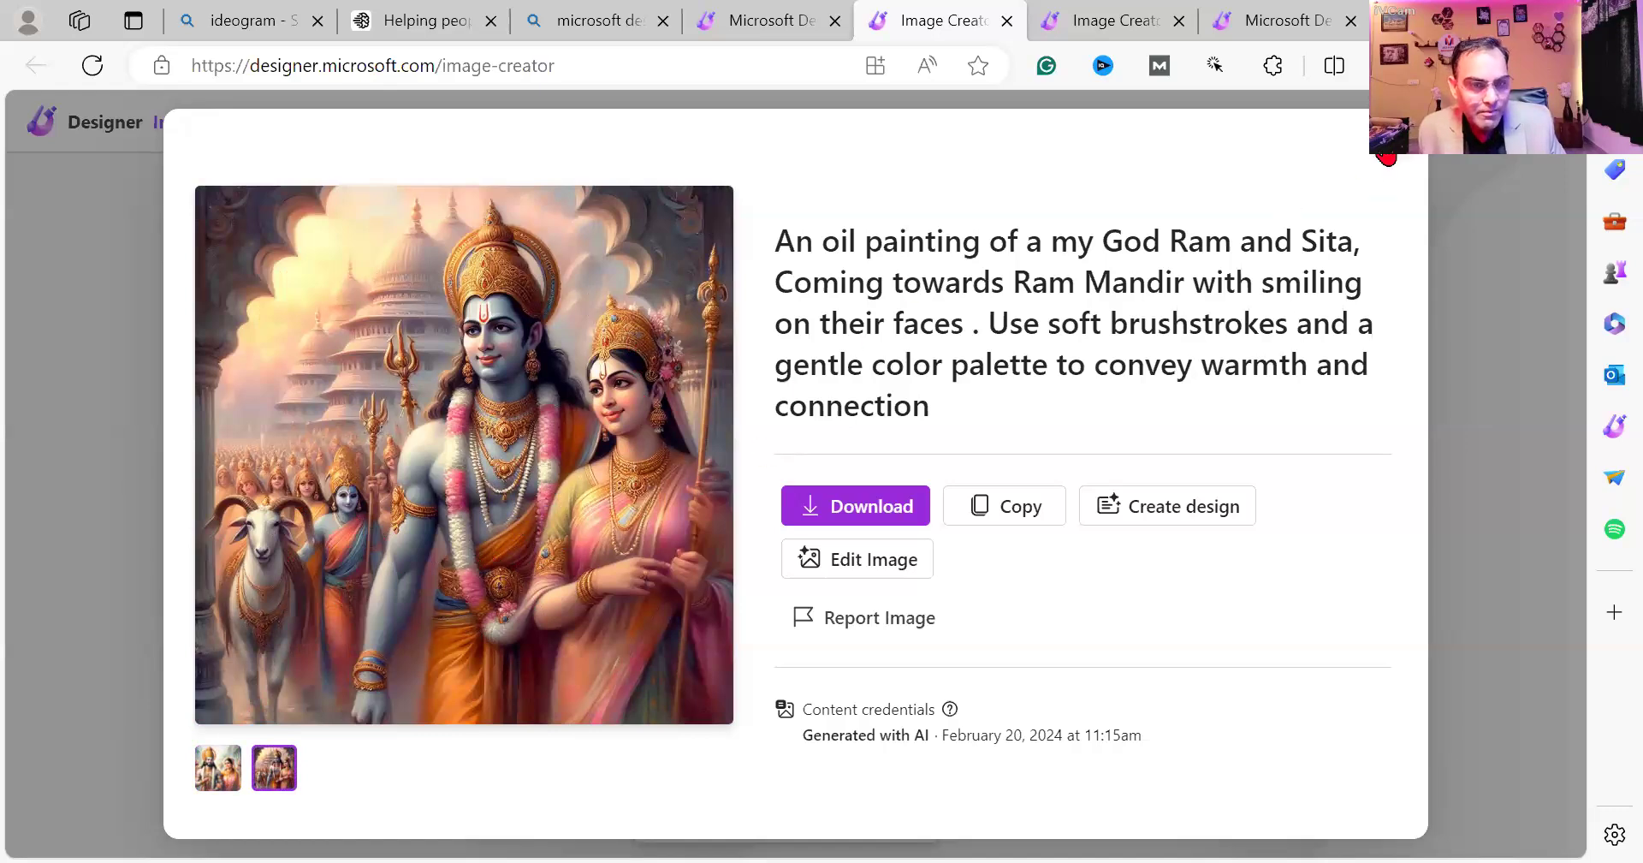
{"action": "left_click", "coordinate": [1387, 156]}
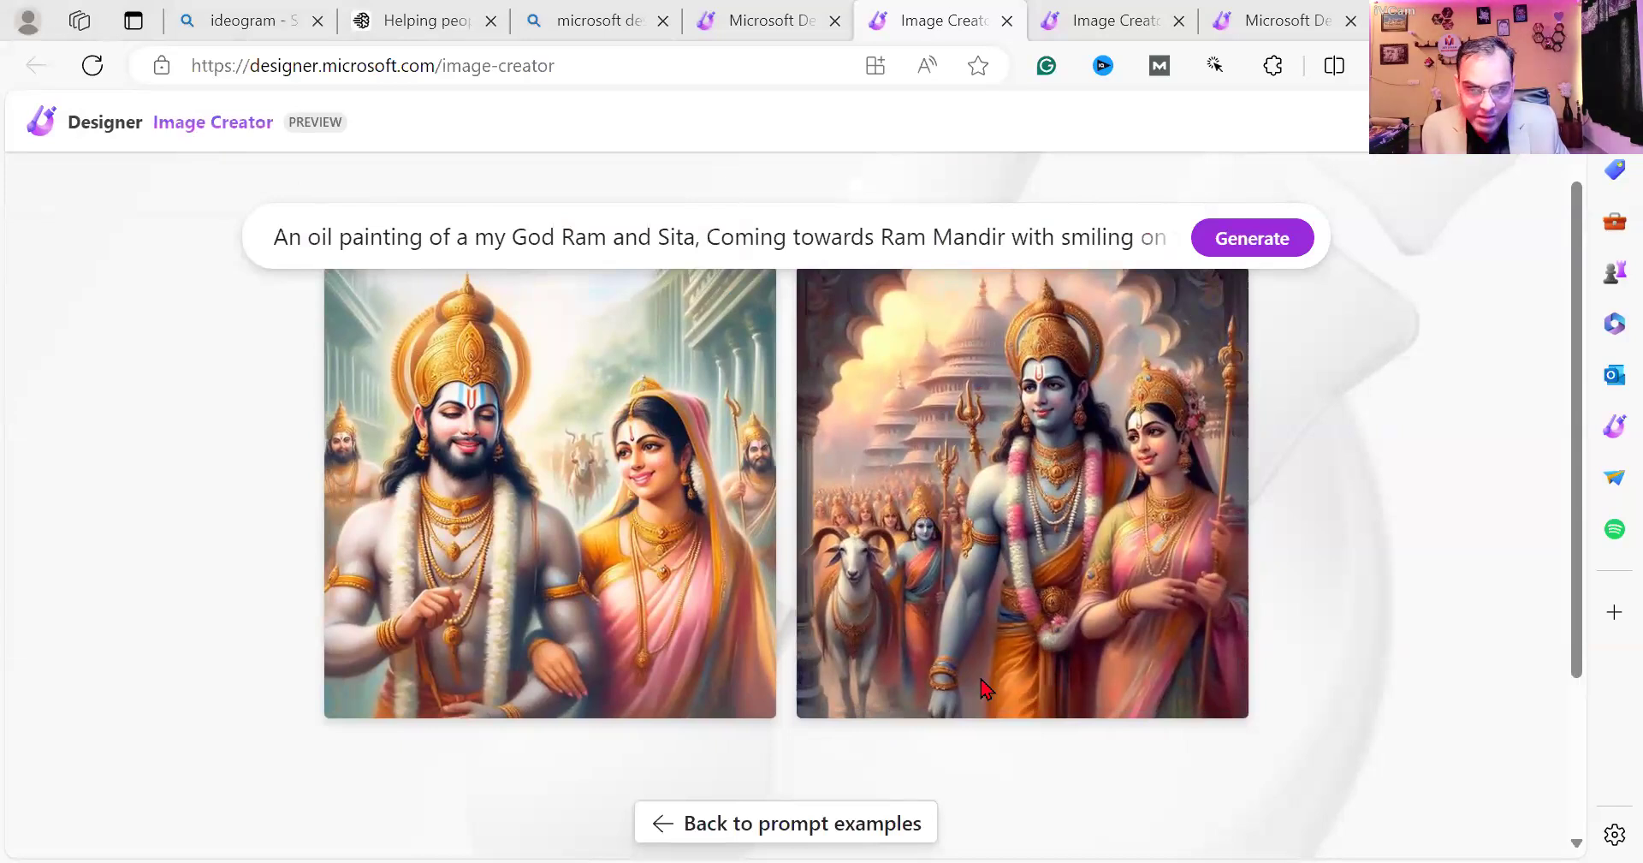
{"action": "key", "text": "alt+Tab"}
Append '= Image/ Graphics' to the last Notepad line, correcting the typos.
{"action": "type", "text": "= Image/ Graphic"}
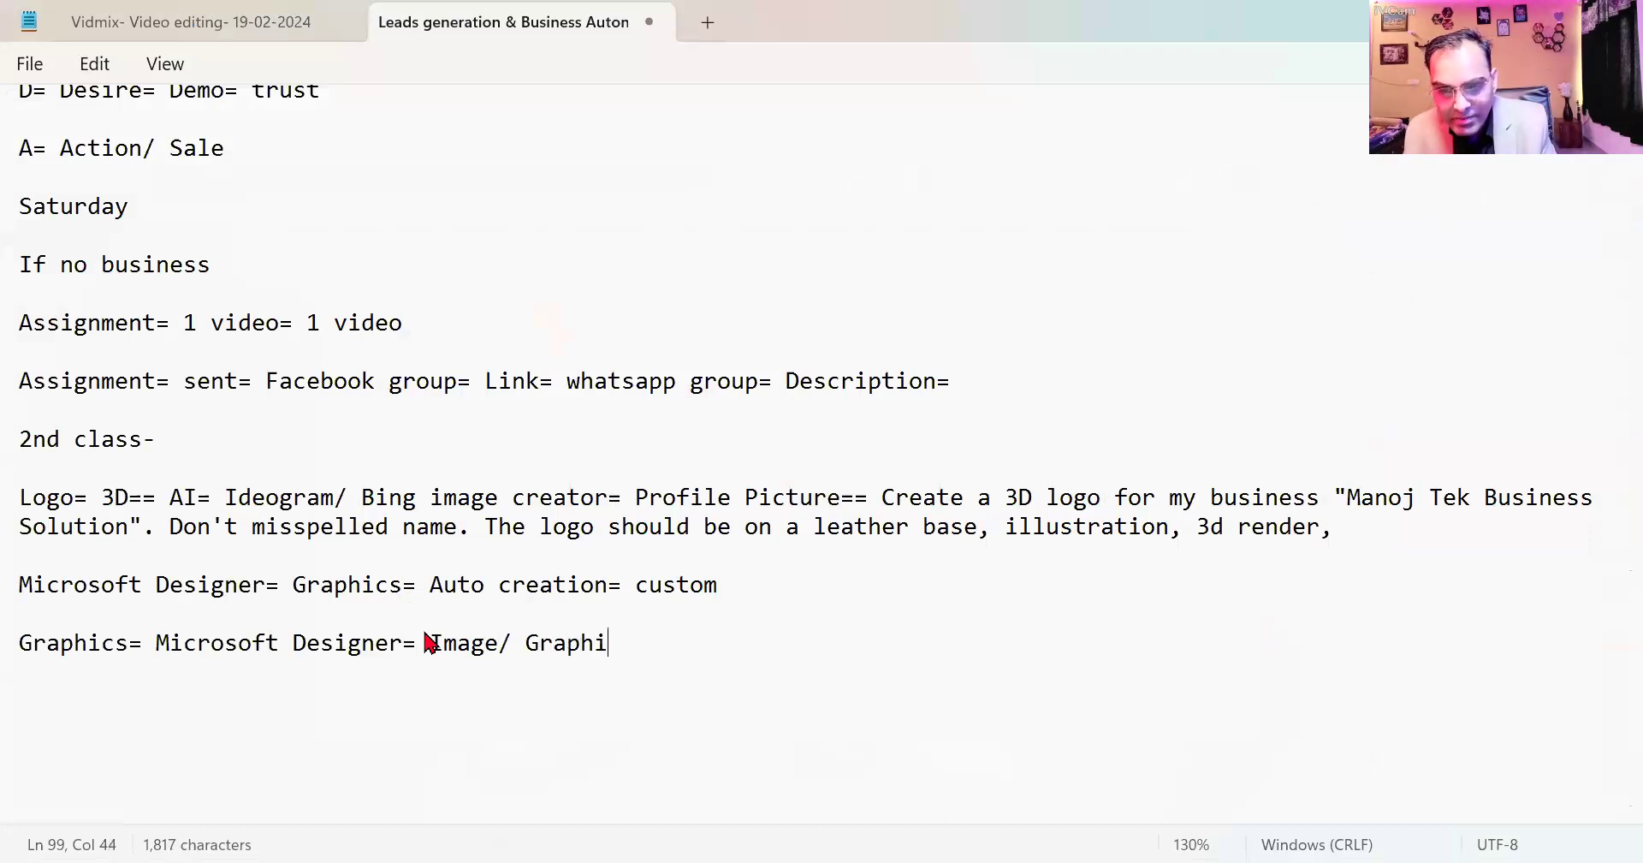
{"action": "type", "text": "cs"}
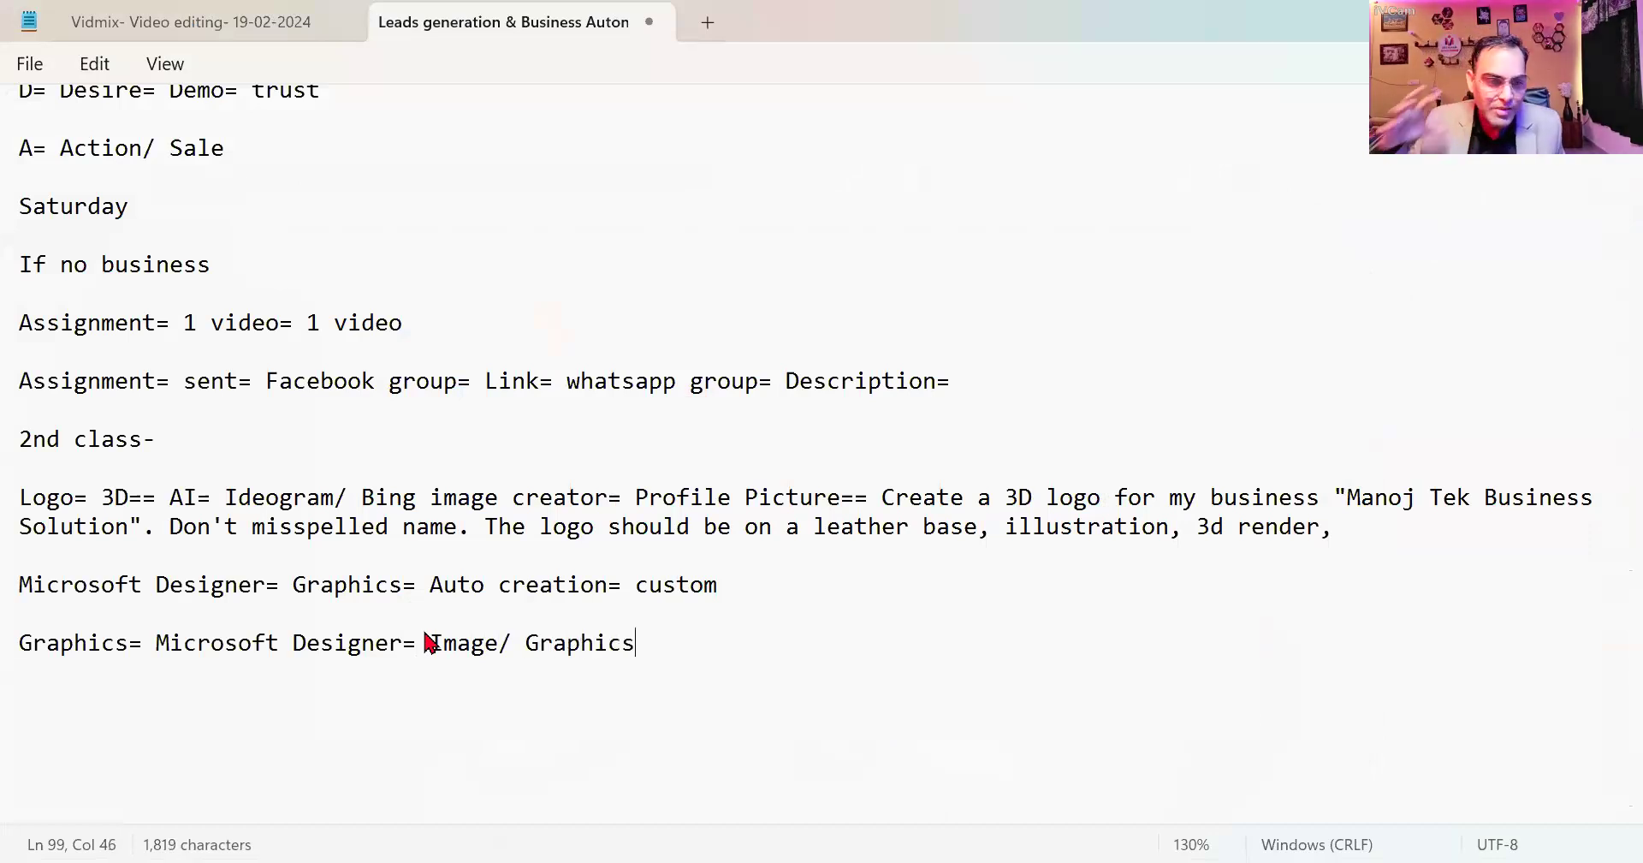
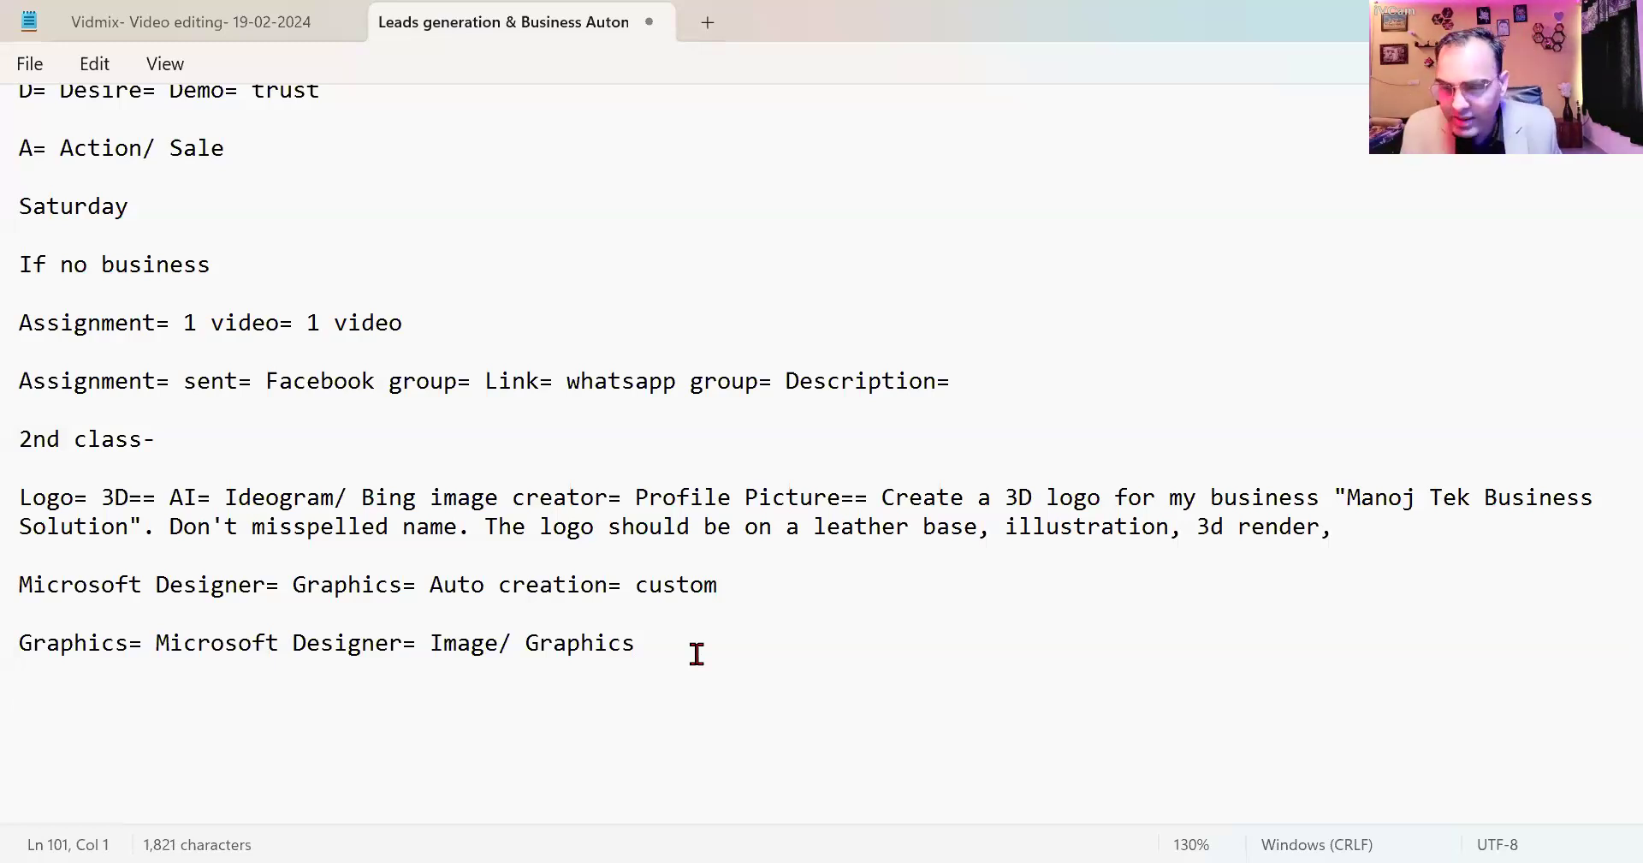
Append the note lines 'Graphics/ Logo/ Images/ Videos', 'Reach= Promote= Display' and, after a blank line, 'Sale= Earning'.
{"action": "left_click", "coordinate": [748, 668]}
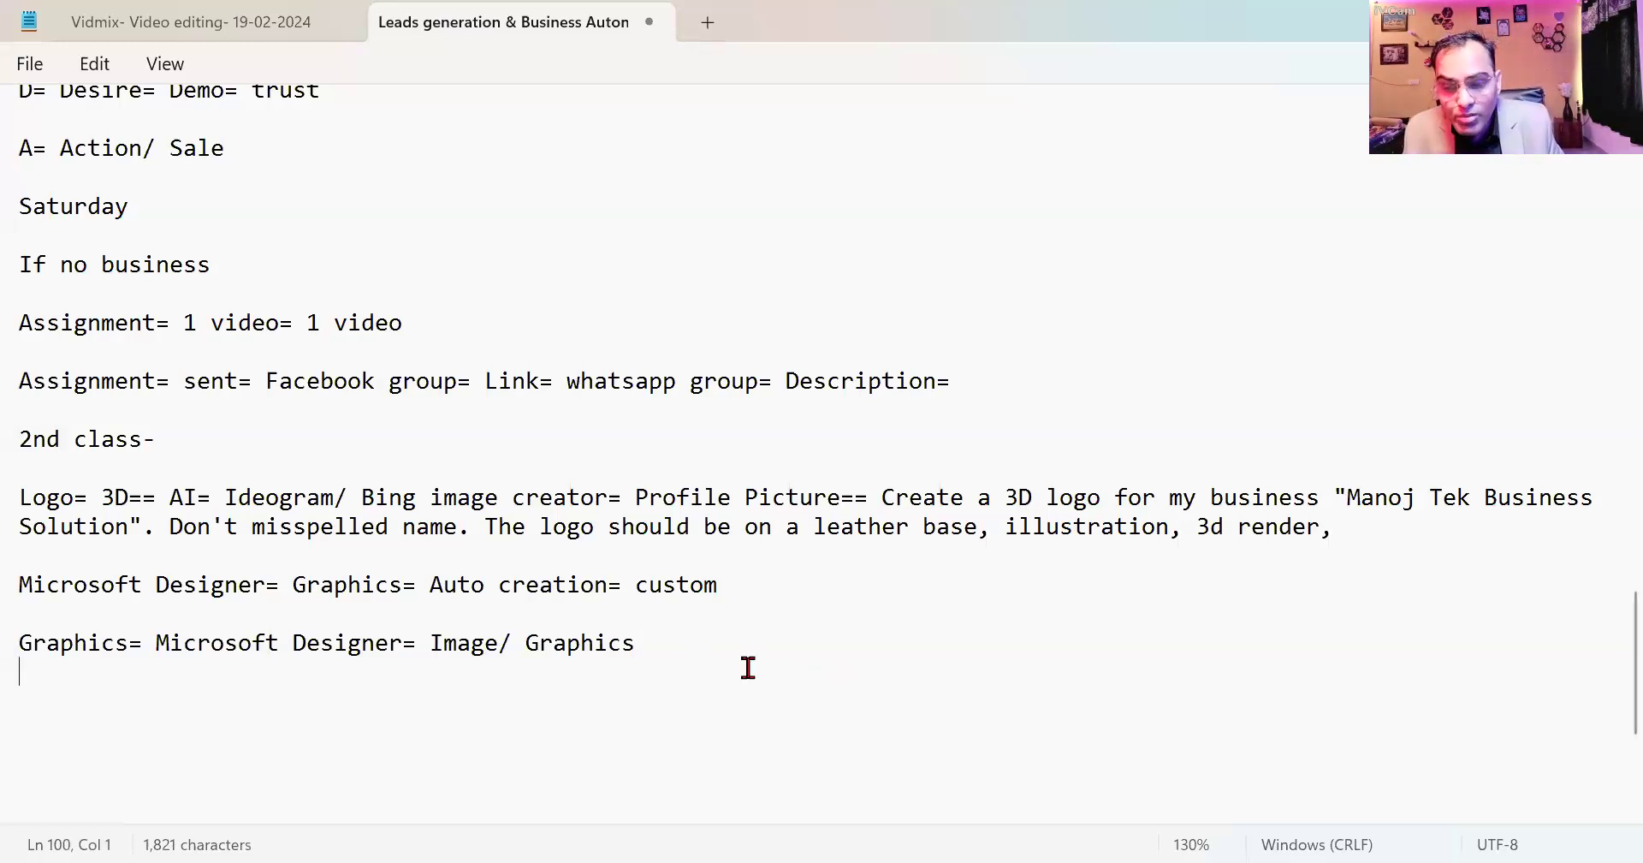
{"action": "key", "text": "Return"}
{"action": "key", "text": "Return"}
{"action": "type", "text": "Grap"}
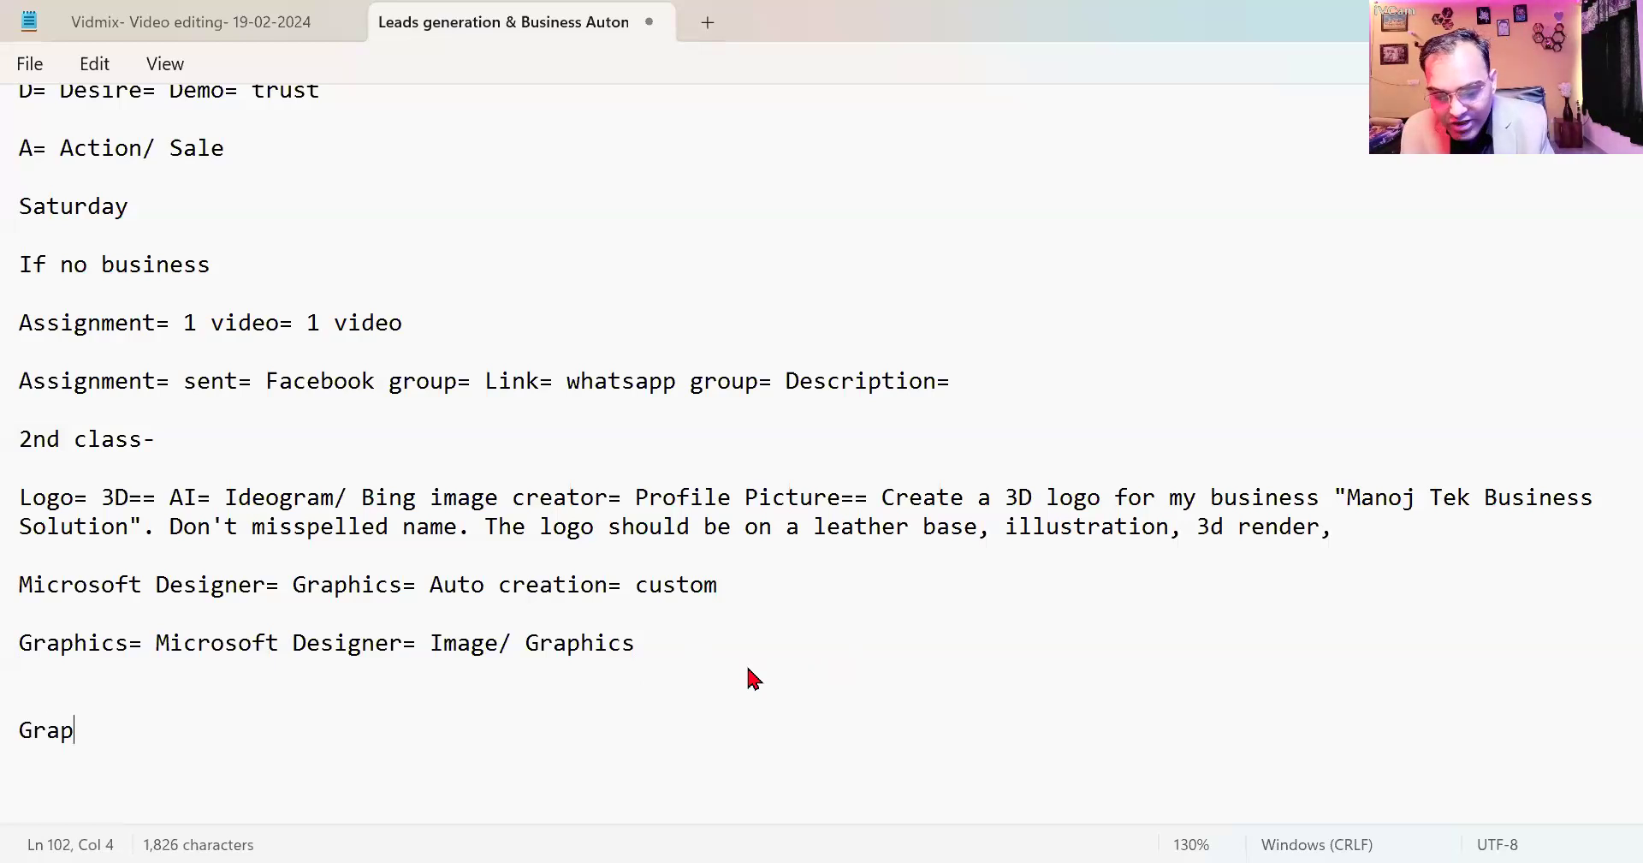
{"action": "type", "text": "hics/ L"}
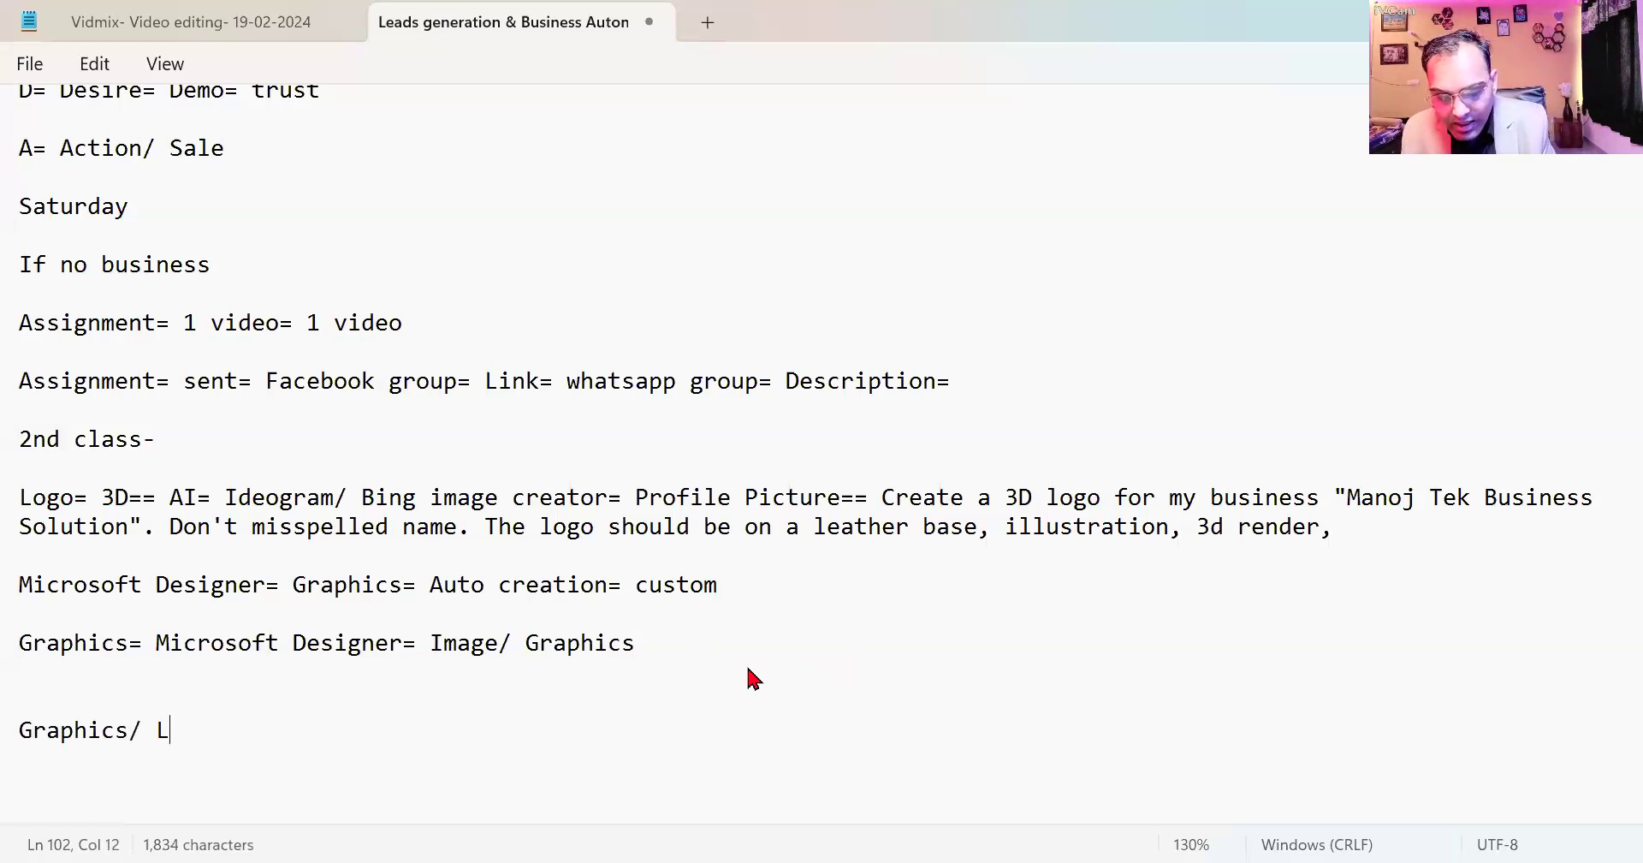
{"action": "type", "text": "ogo"}
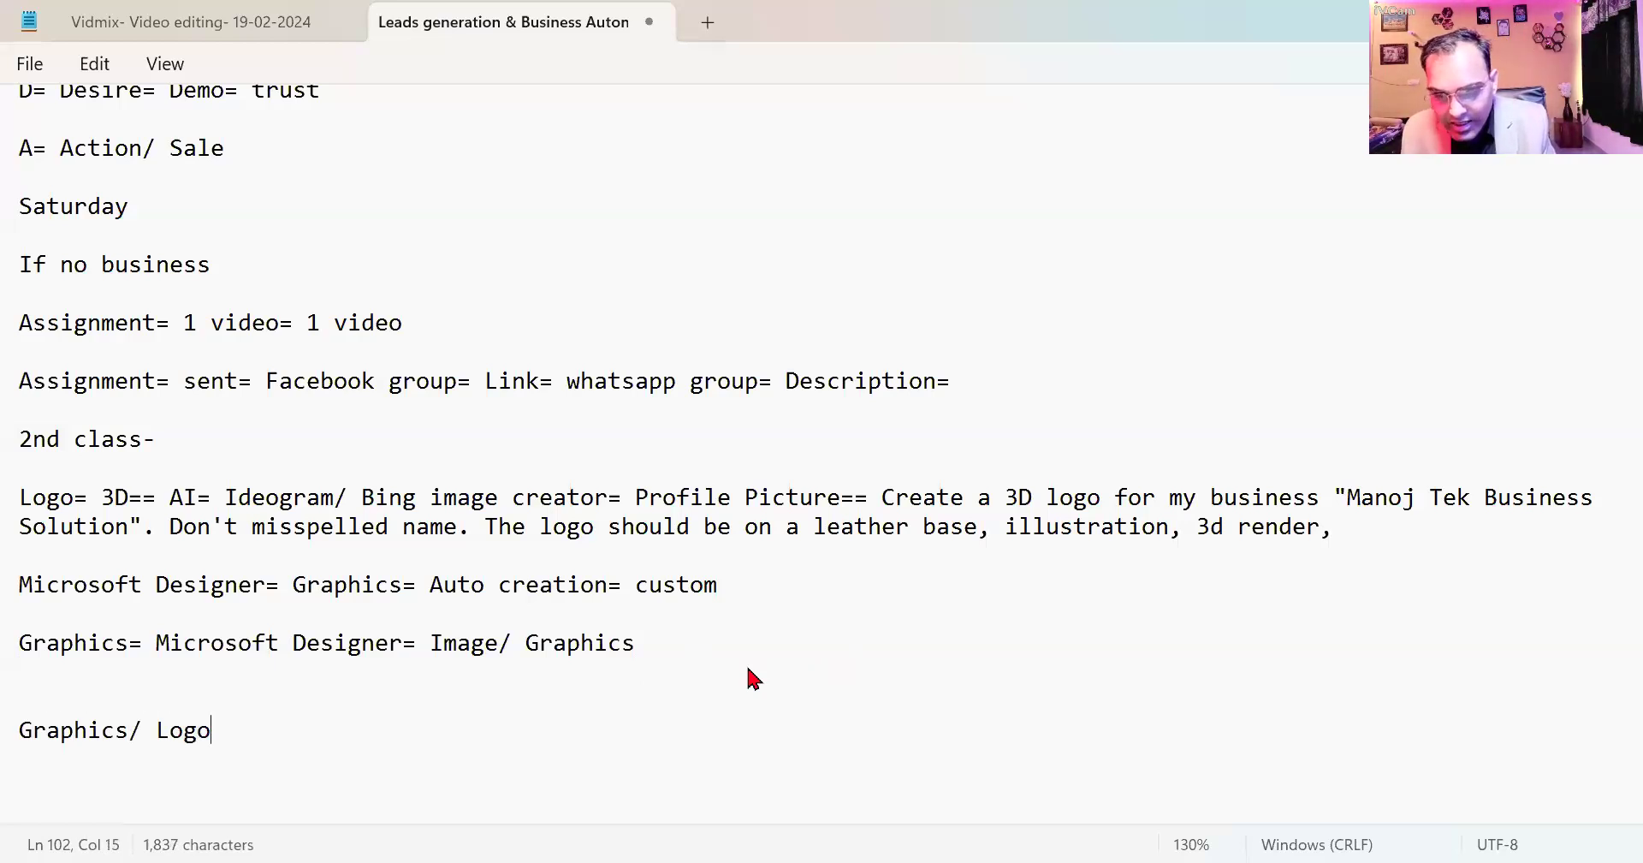
{"action": "type", "text": "/ Im"}
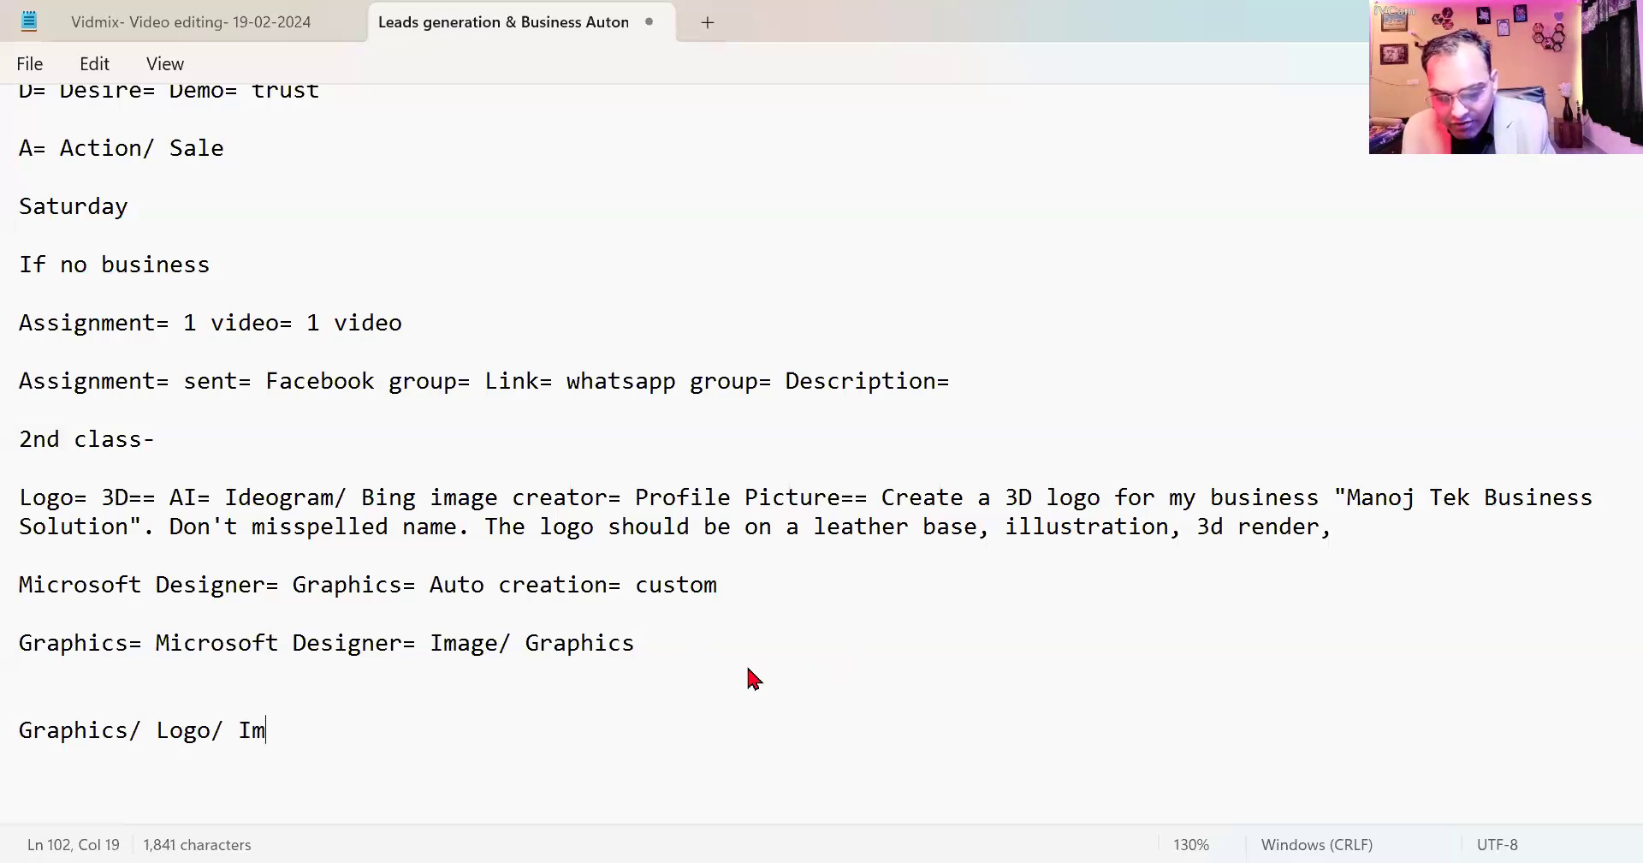
{"action": "type", "text": "ages/ Videos"}
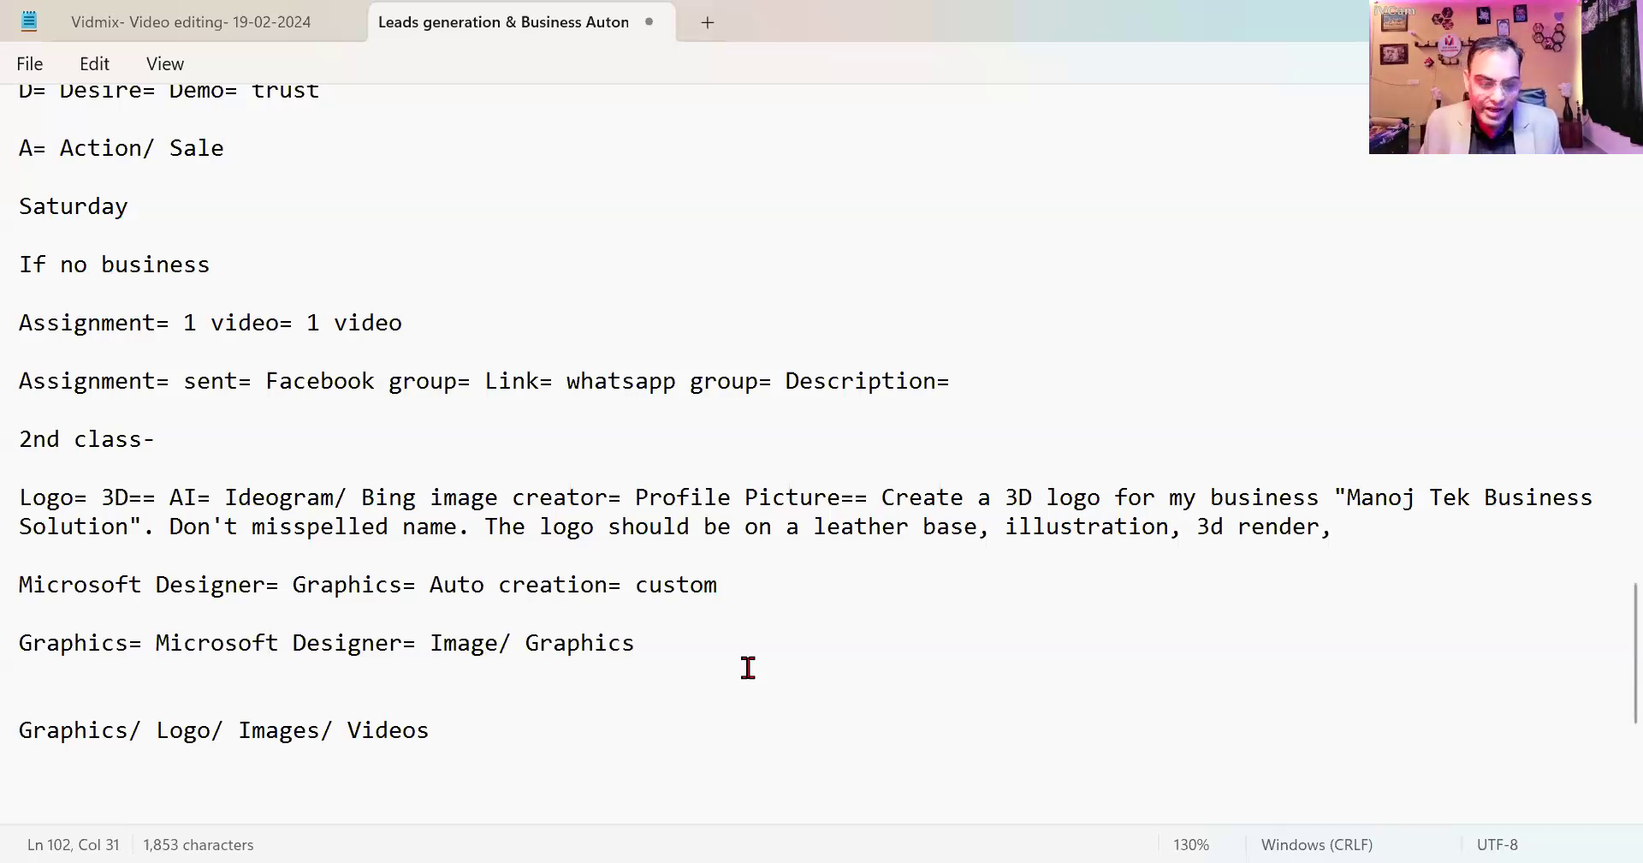
{"action": "key", "text": "Return"}
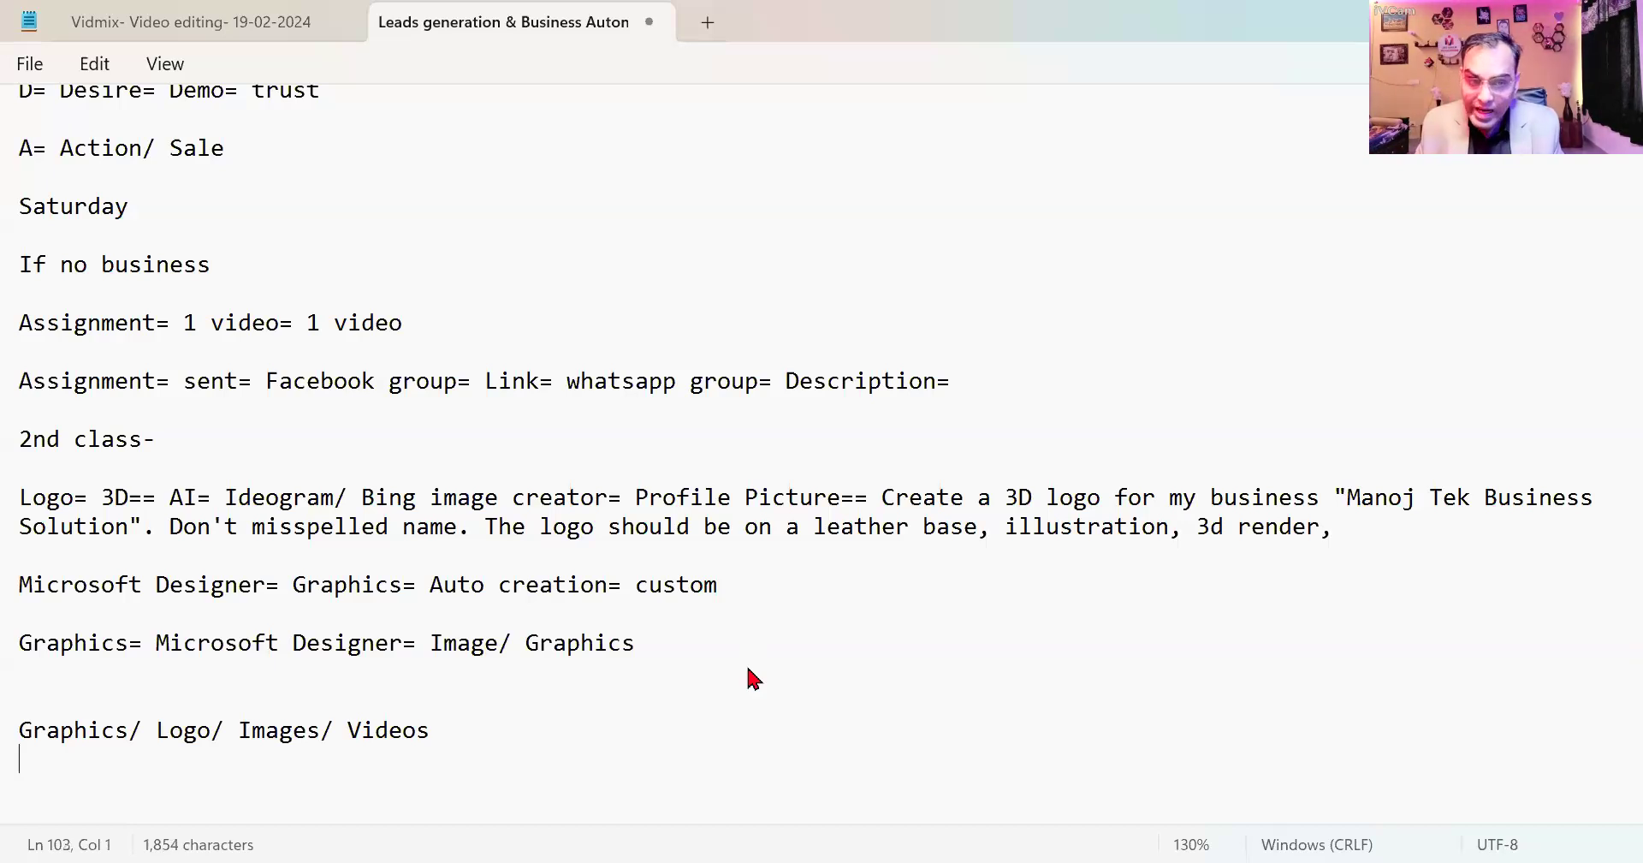
{"action": "type", "text": "Reach= "}
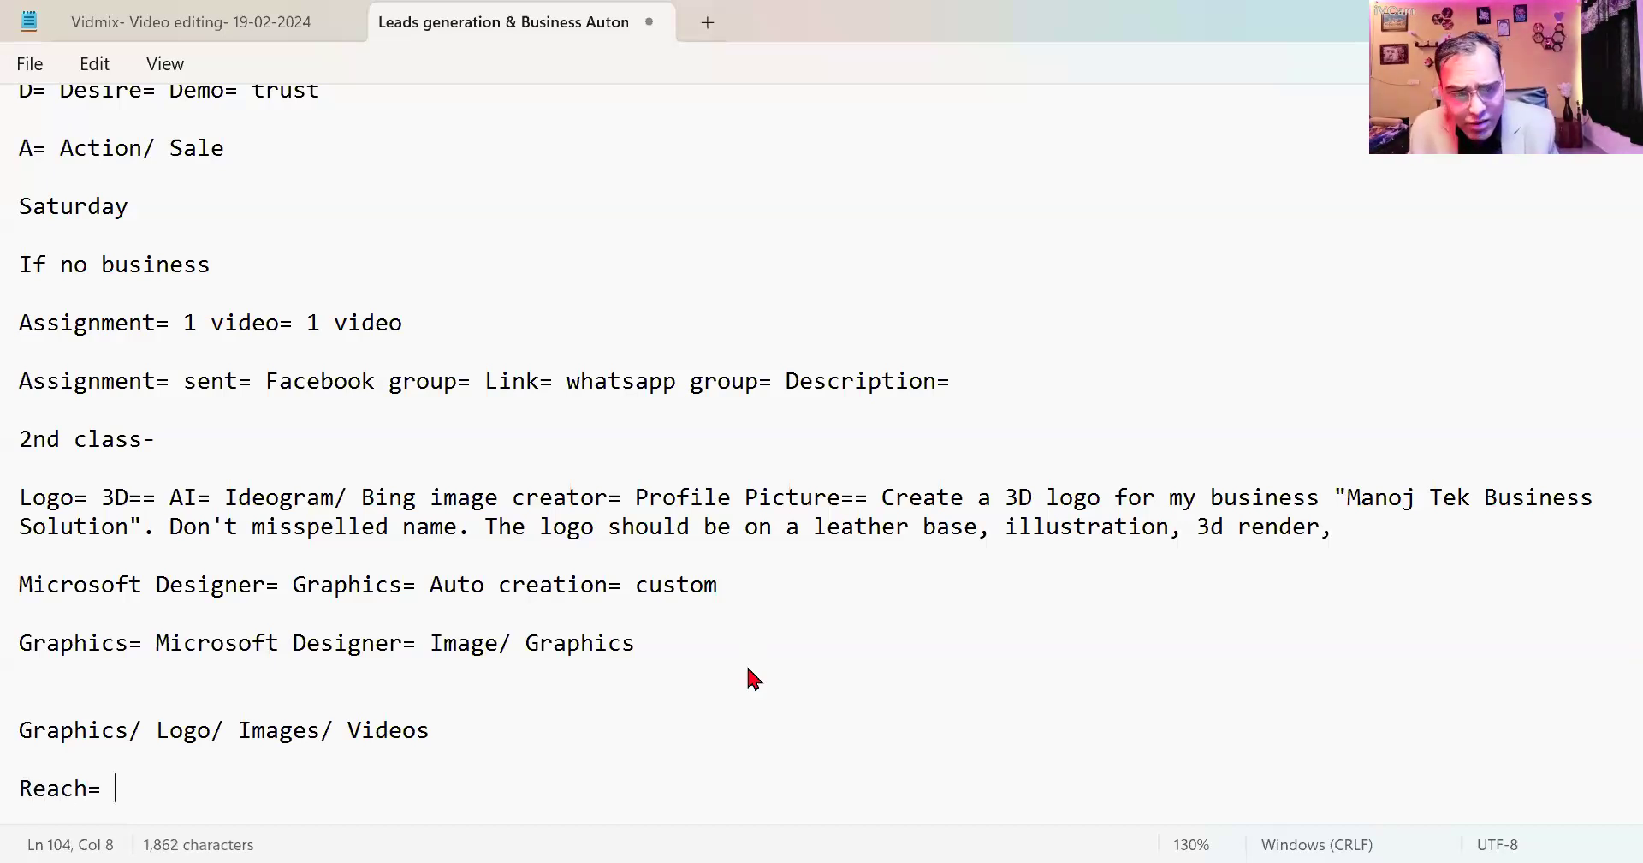
{"action": "type", "text": "Pro"}
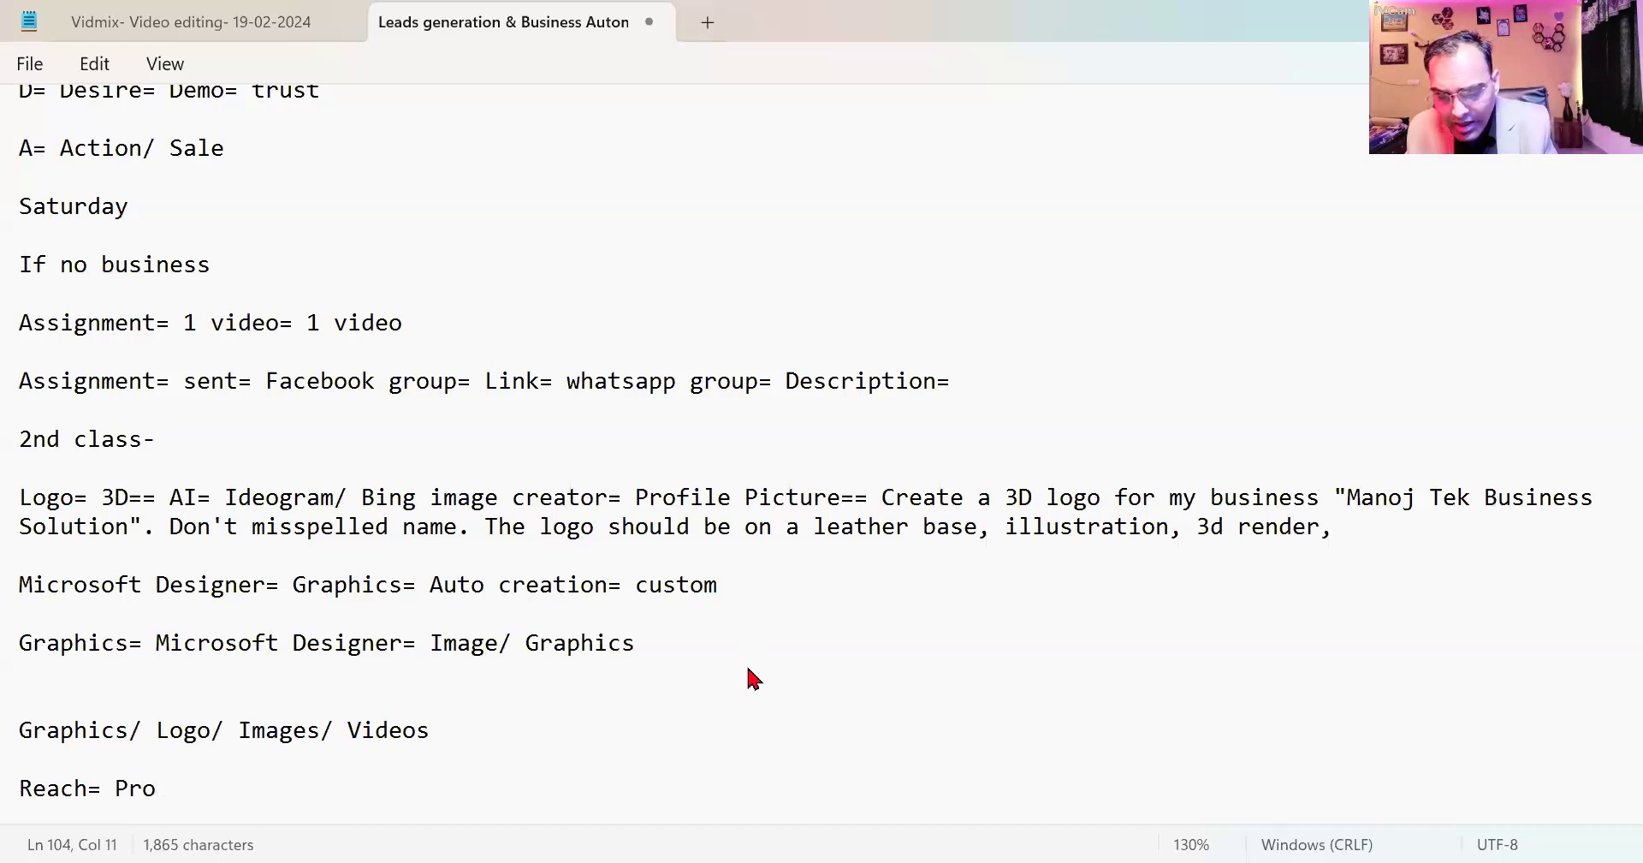
{"action": "type", "text": "mot"}
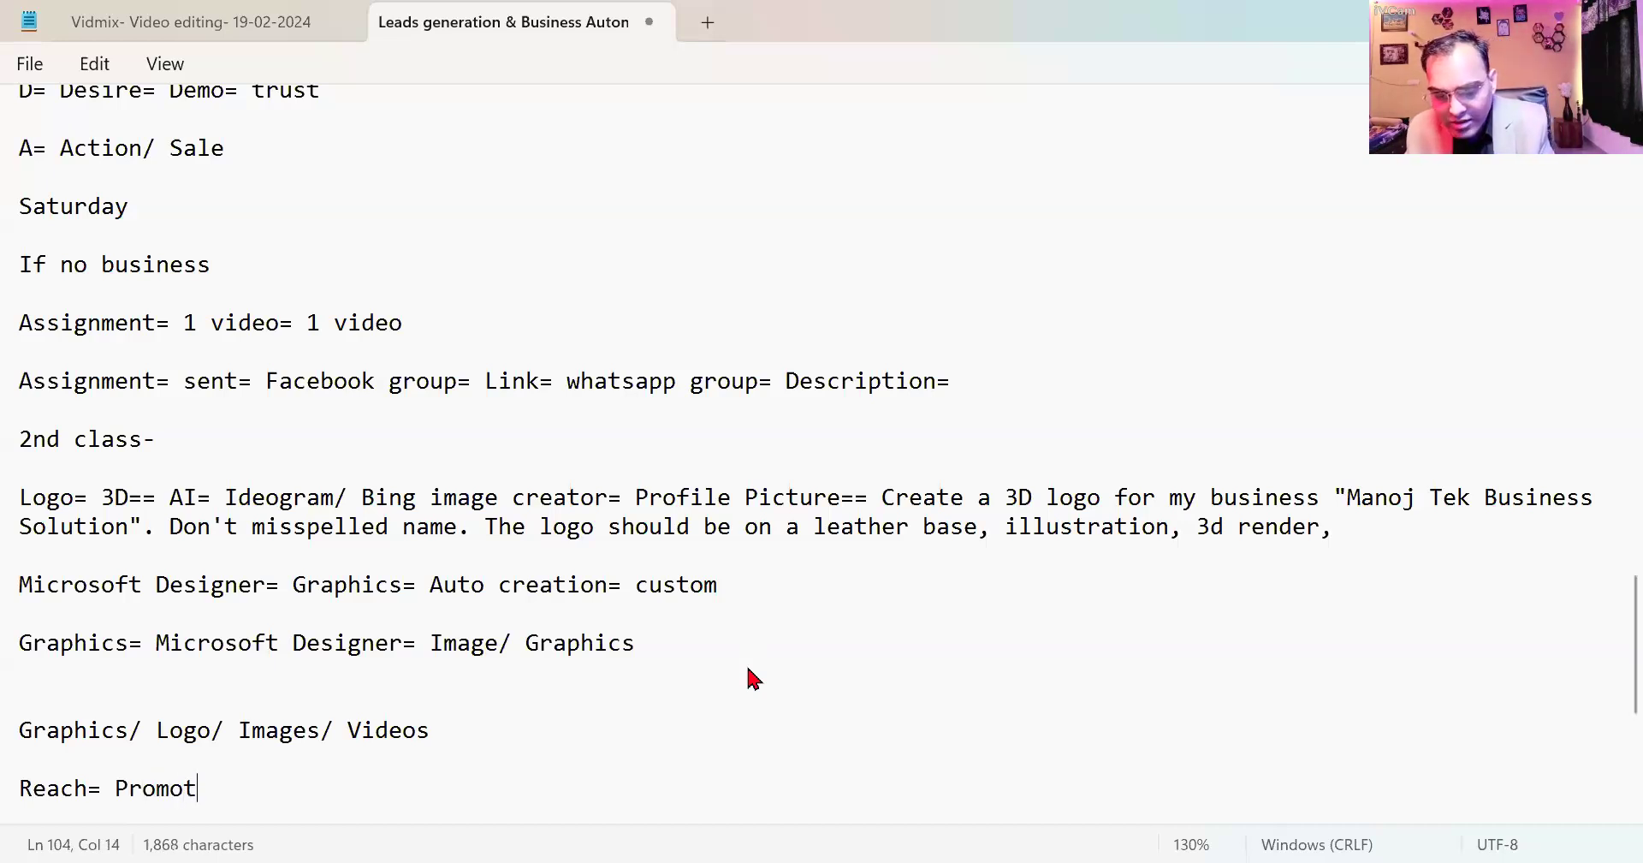
{"action": "type", "text": "e= Display"}
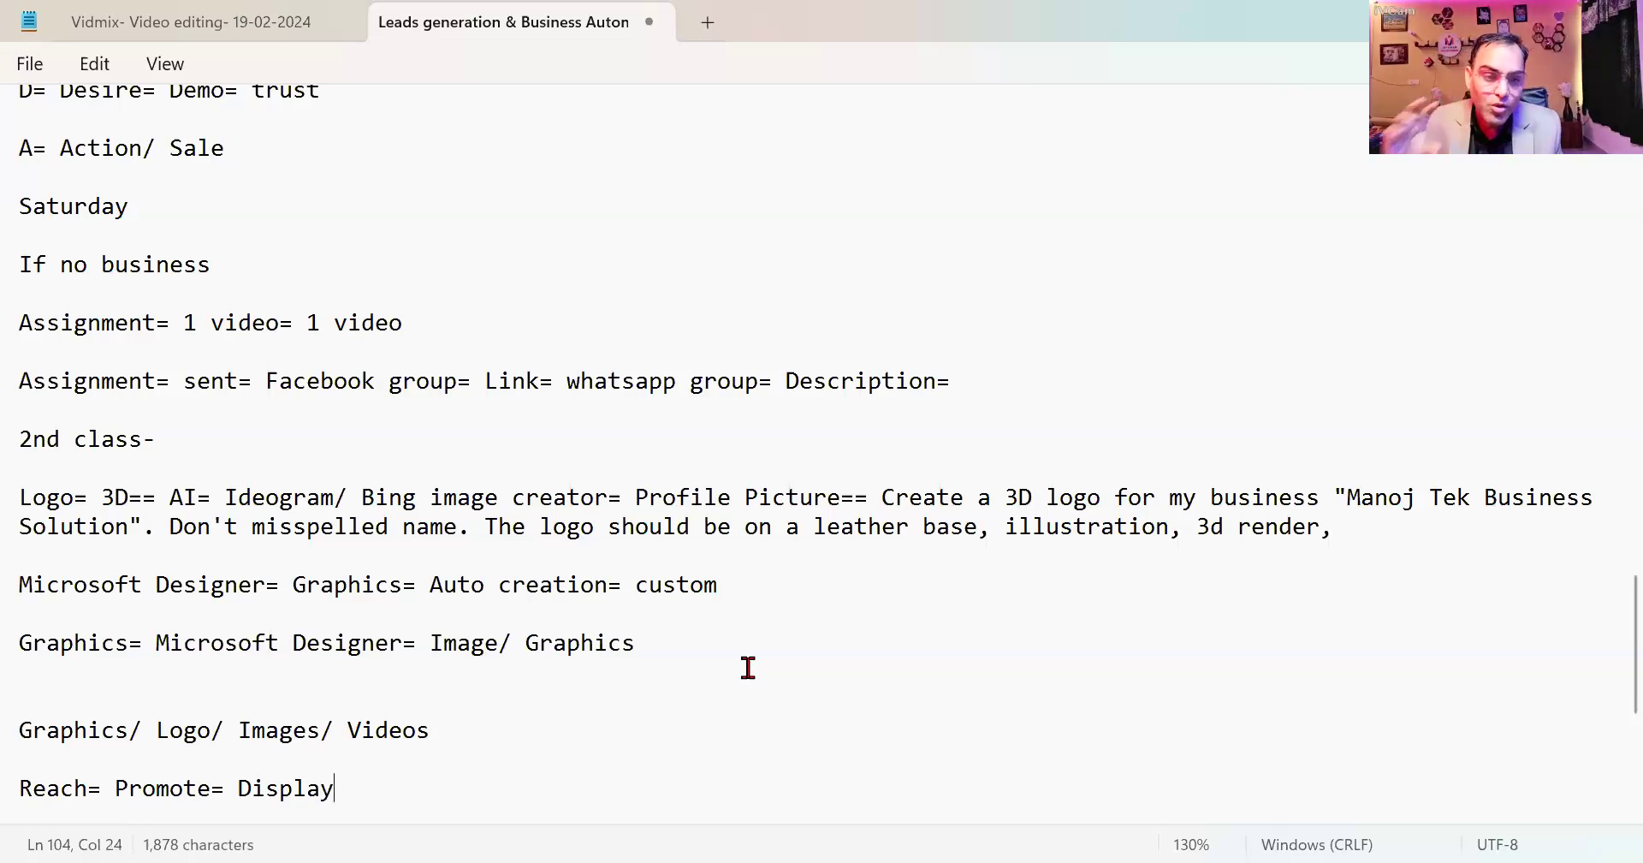
{"action": "key", "text": "Return"}
{"action": "key", "text": "Return"}
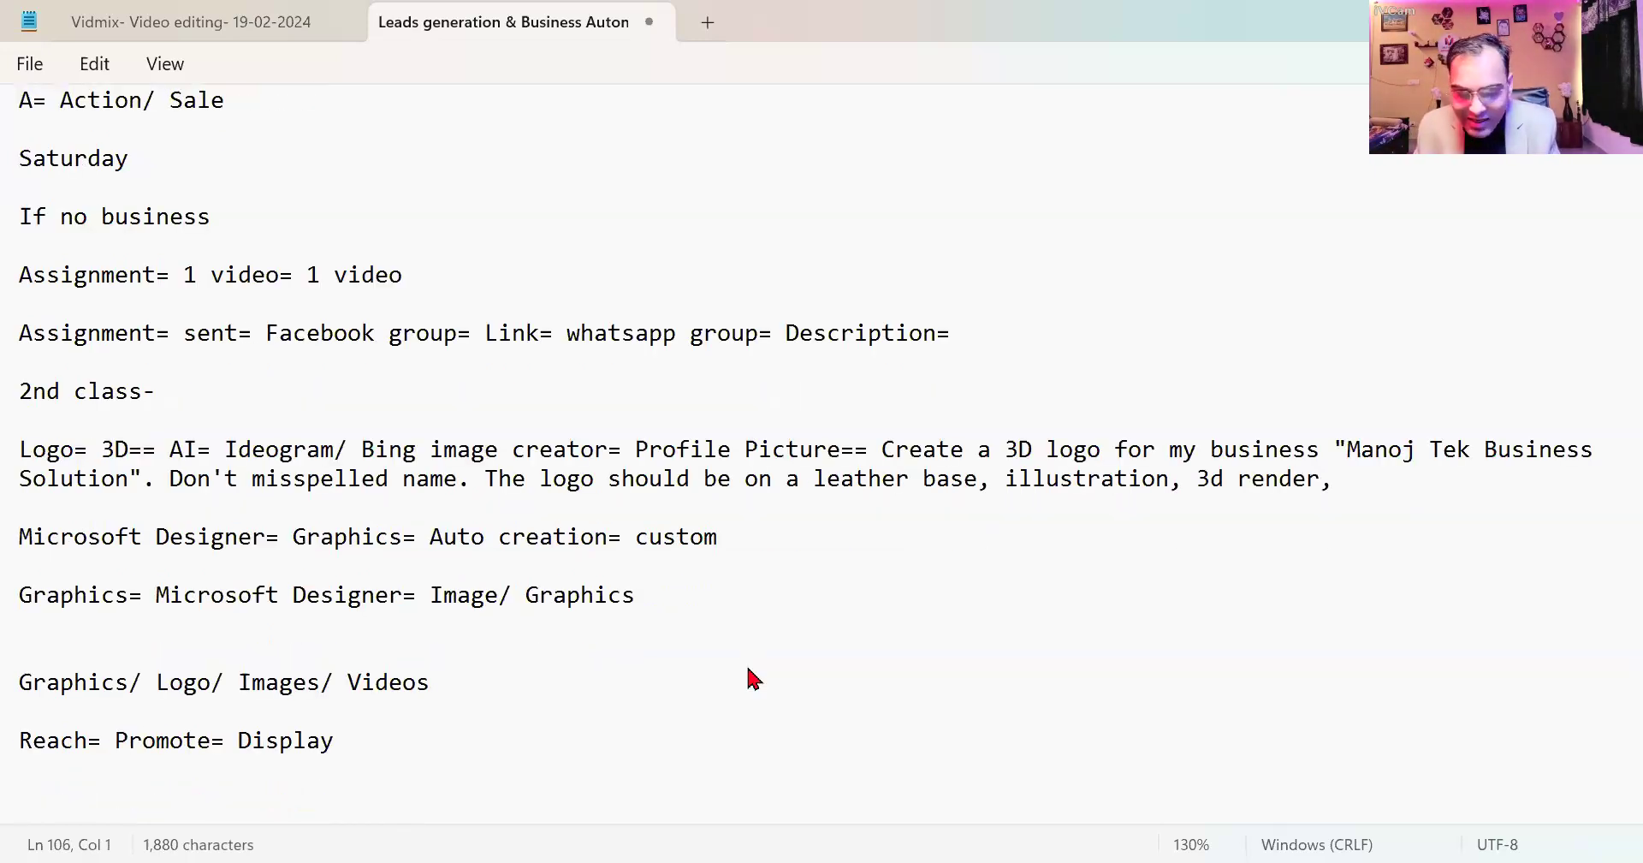
{"action": "type", "text": "Sale"}
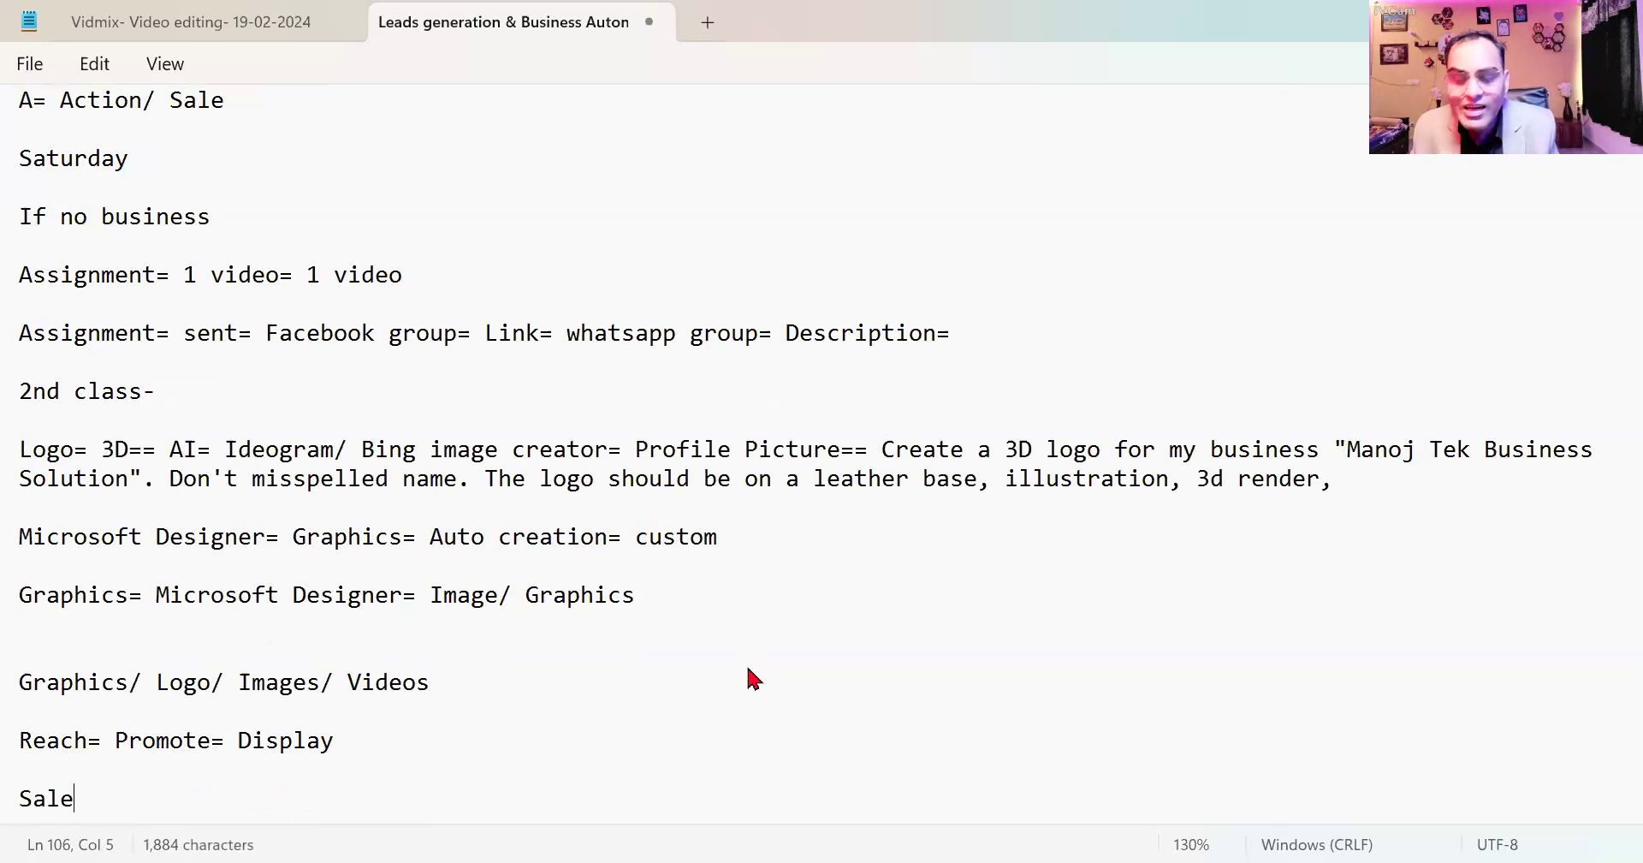
{"action": "type", "text": "= Earning"}
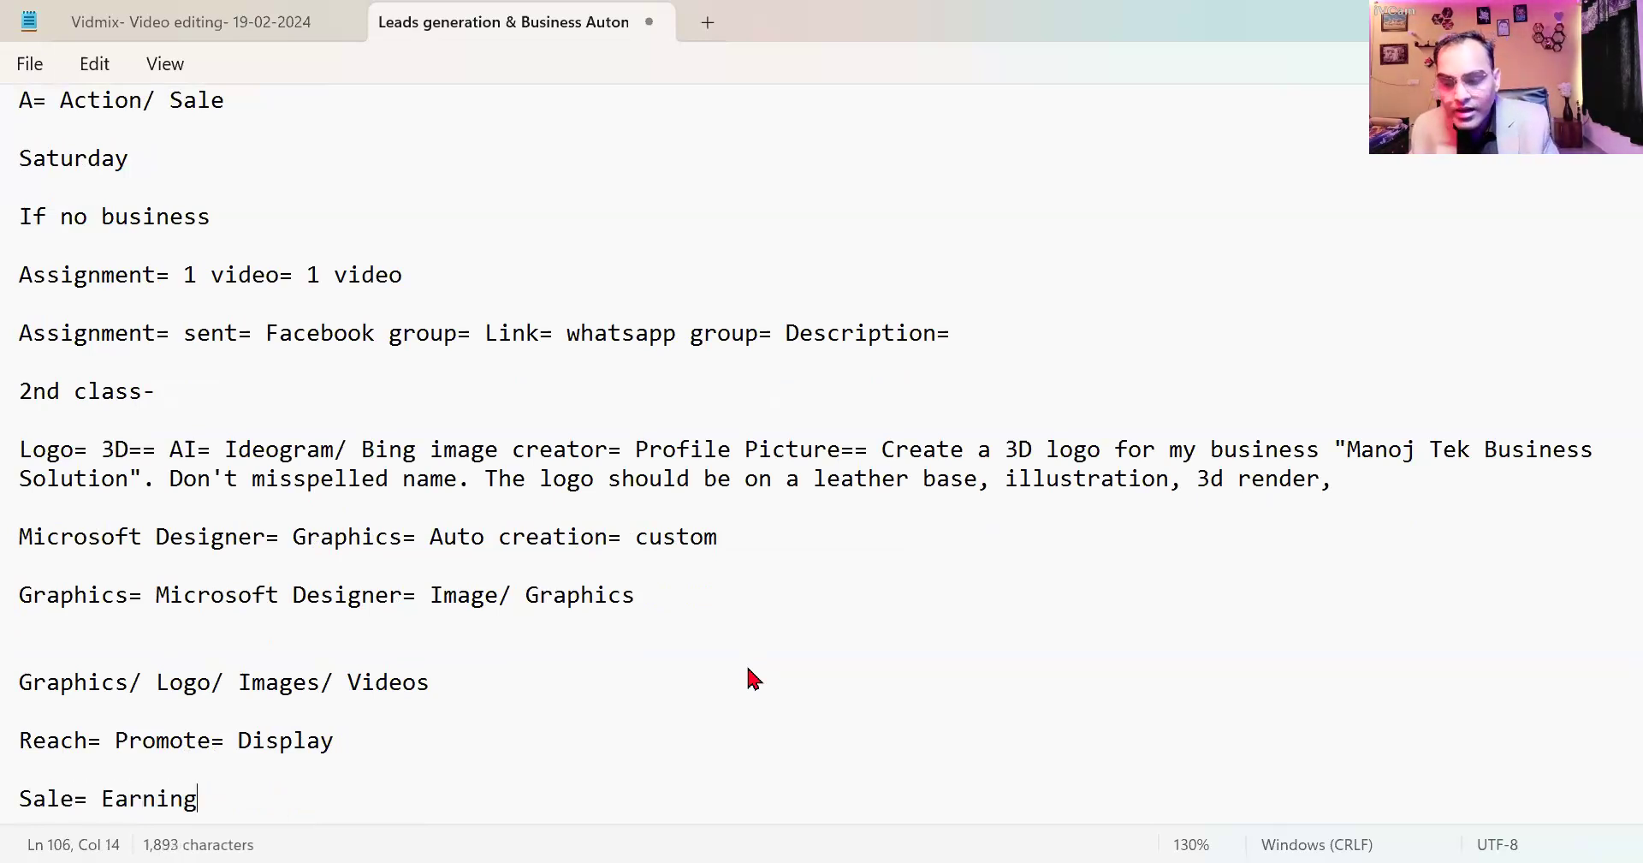
{"action": "scroll", "coordinate": [745, 672], "scroll_direction": "up", "scroll_amount": 15}
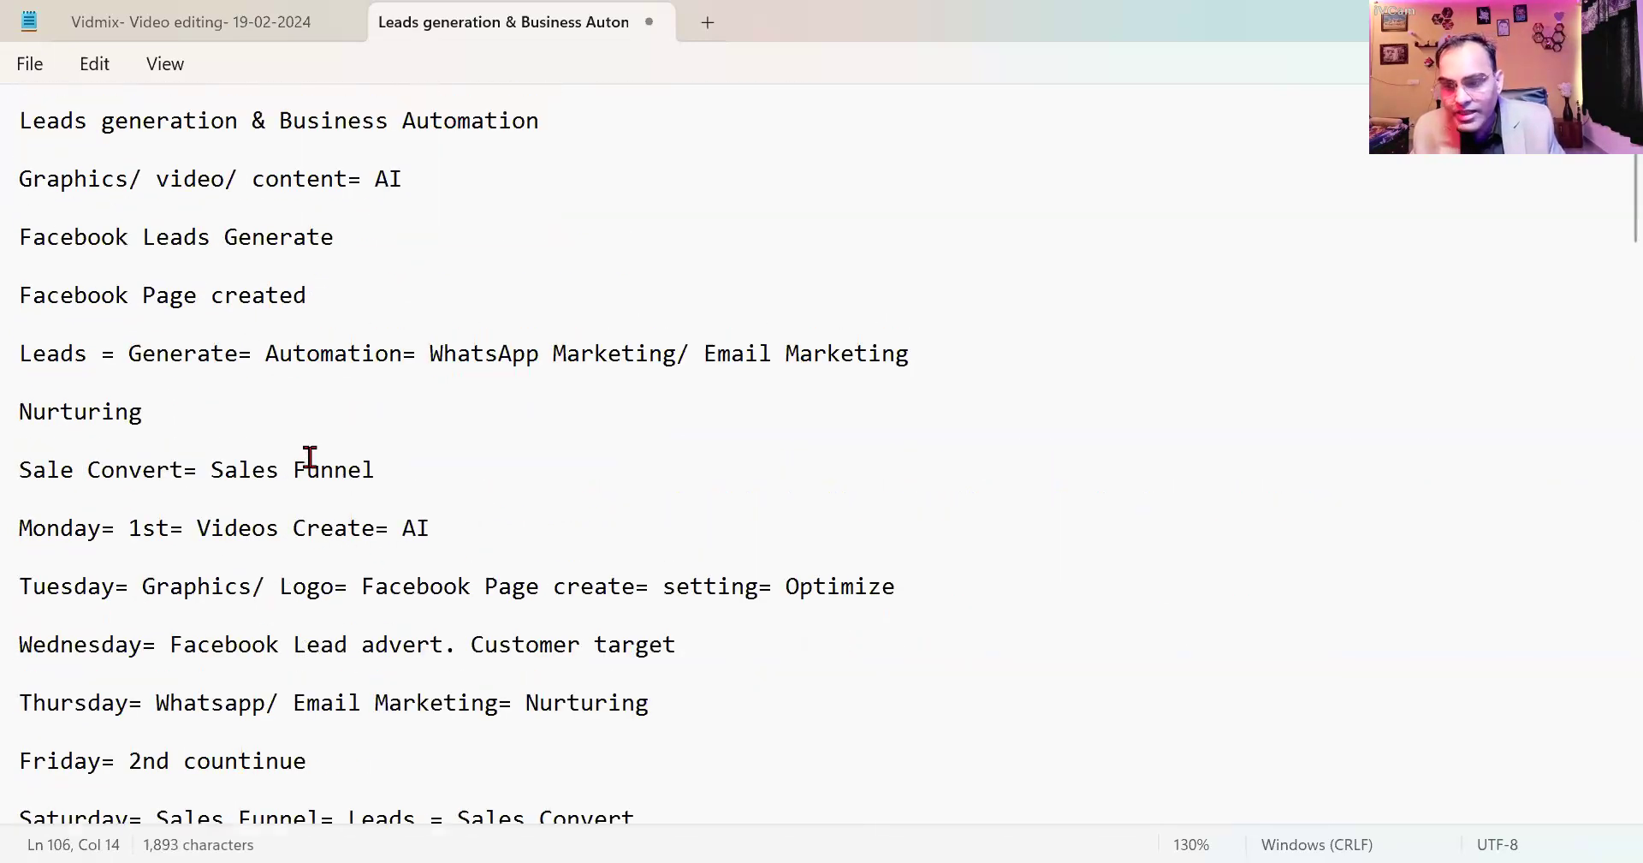
{"action": "scroll", "coordinate": [310, 457], "scroll_direction": "down", "scroll_amount": 3}
{"action": "scroll", "coordinate": [313, 463], "scroll_direction": "down", "scroll_amount": 3}
{"action": "left_click_drag", "start_coordinate": [94, 545], "coordinate": [718, 554]}
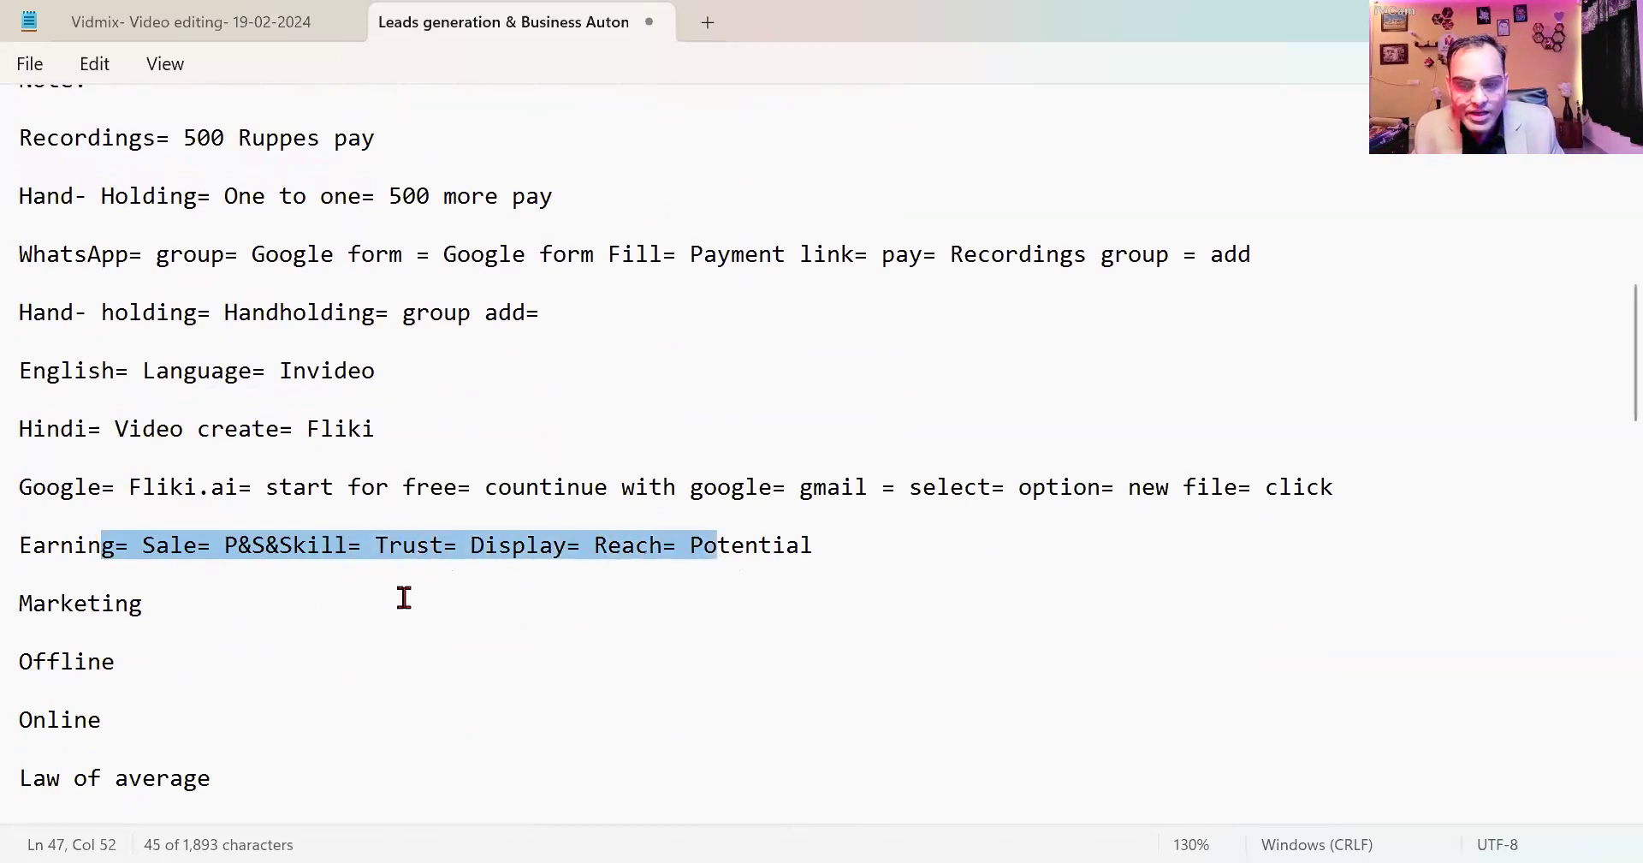
{"action": "scroll", "coordinate": [398, 604], "scroll_direction": "down", "scroll_amount": 3}
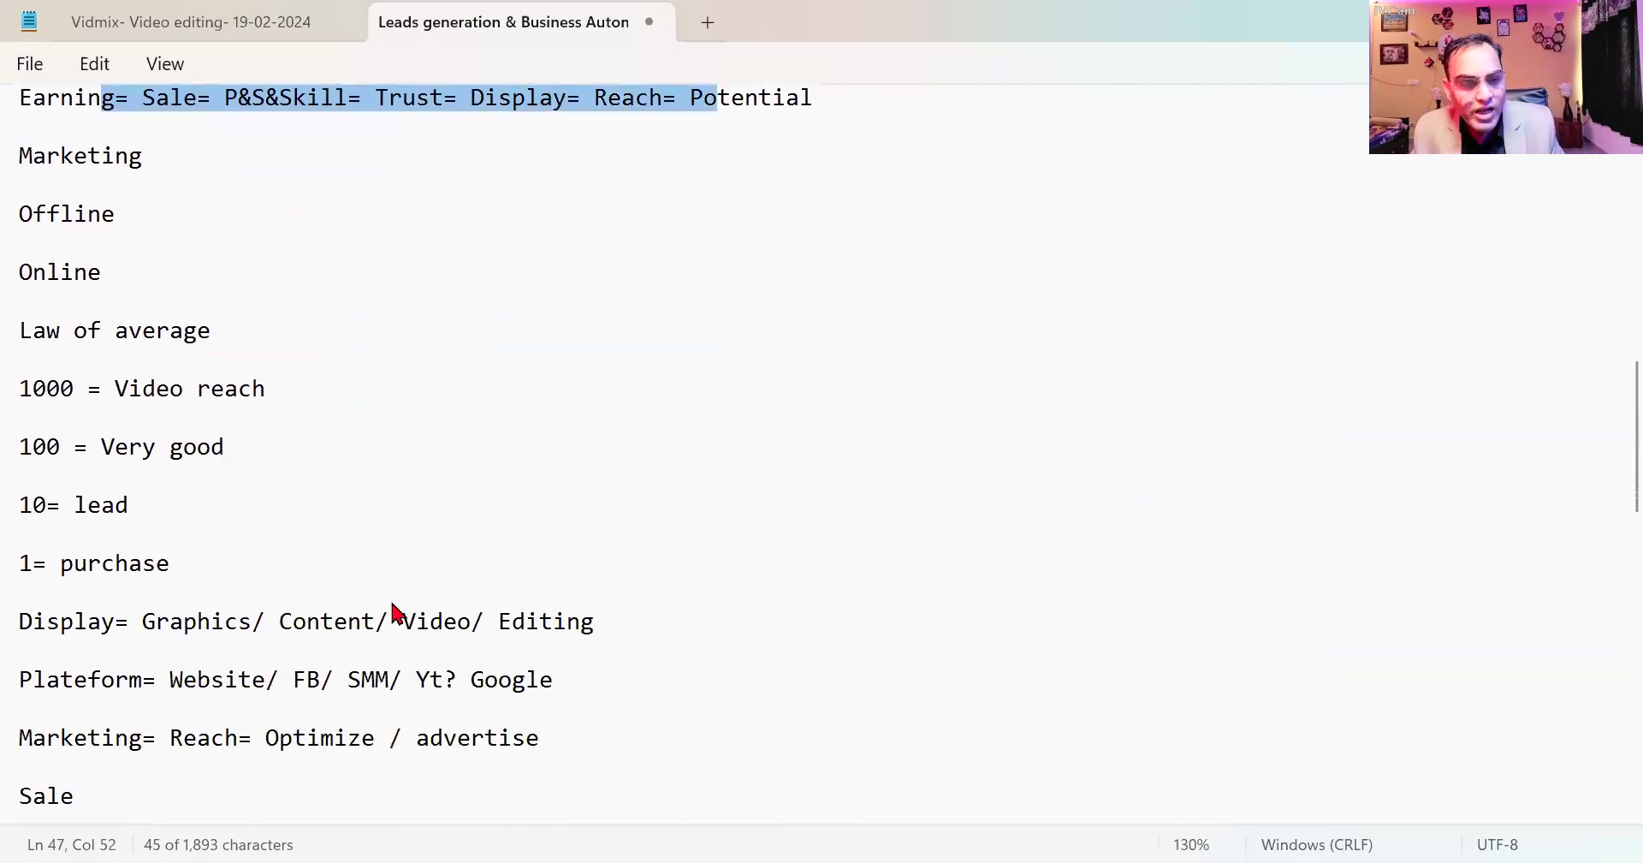
{"action": "scroll", "coordinate": [394, 612], "scroll_direction": "down", "scroll_amount": 2}
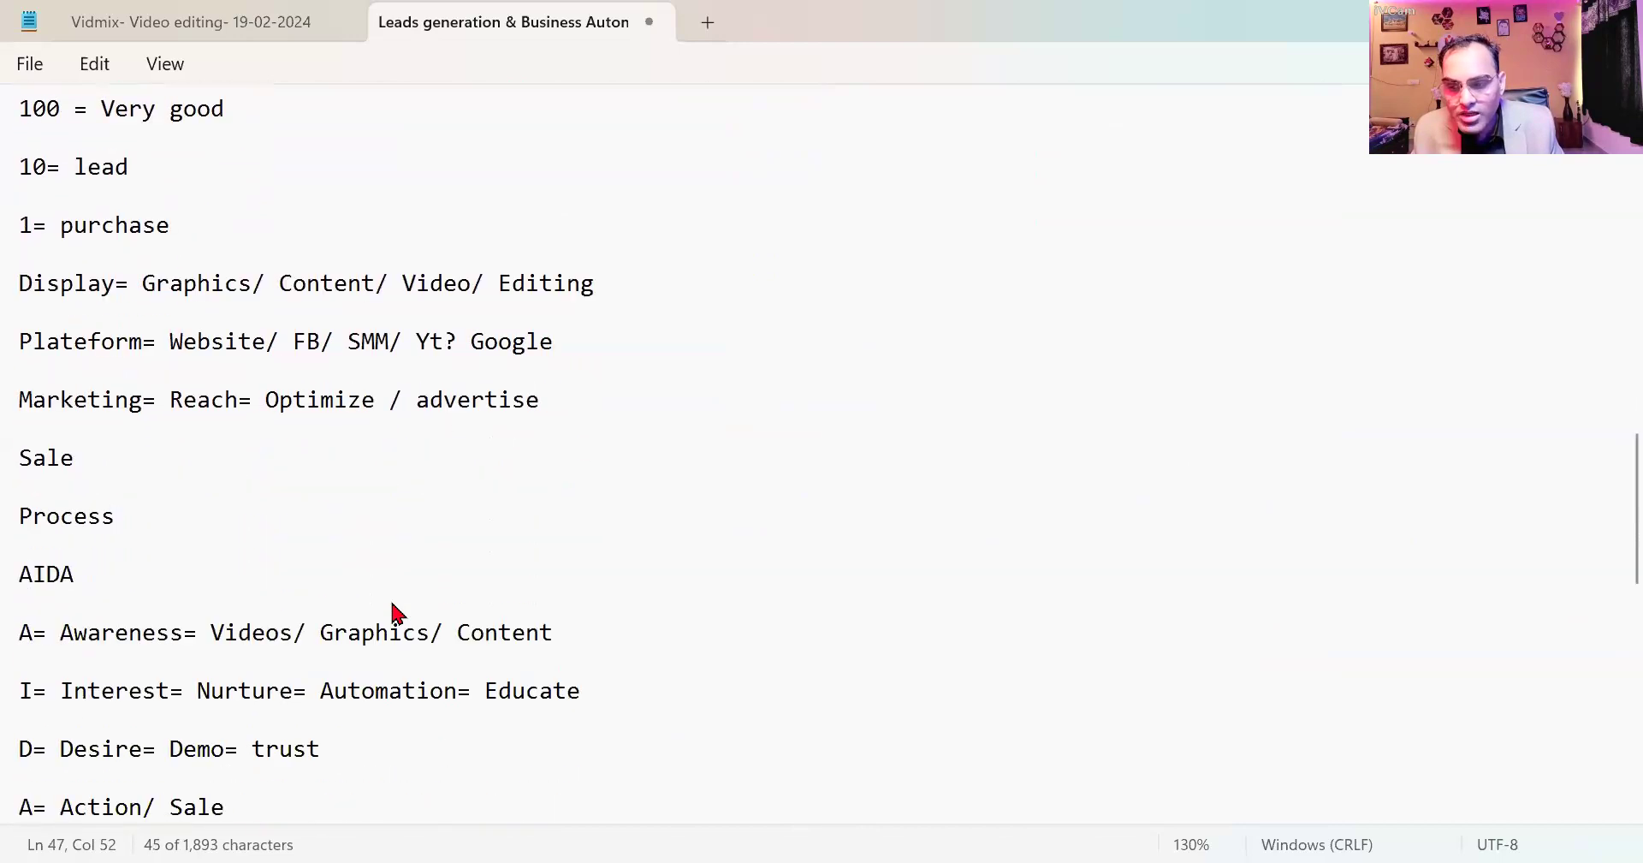
{"action": "scroll", "coordinate": [395, 613], "scroll_direction": "down", "scroll_amount": 1}
{"action": "double_click", "coordinate": [21, 494]}
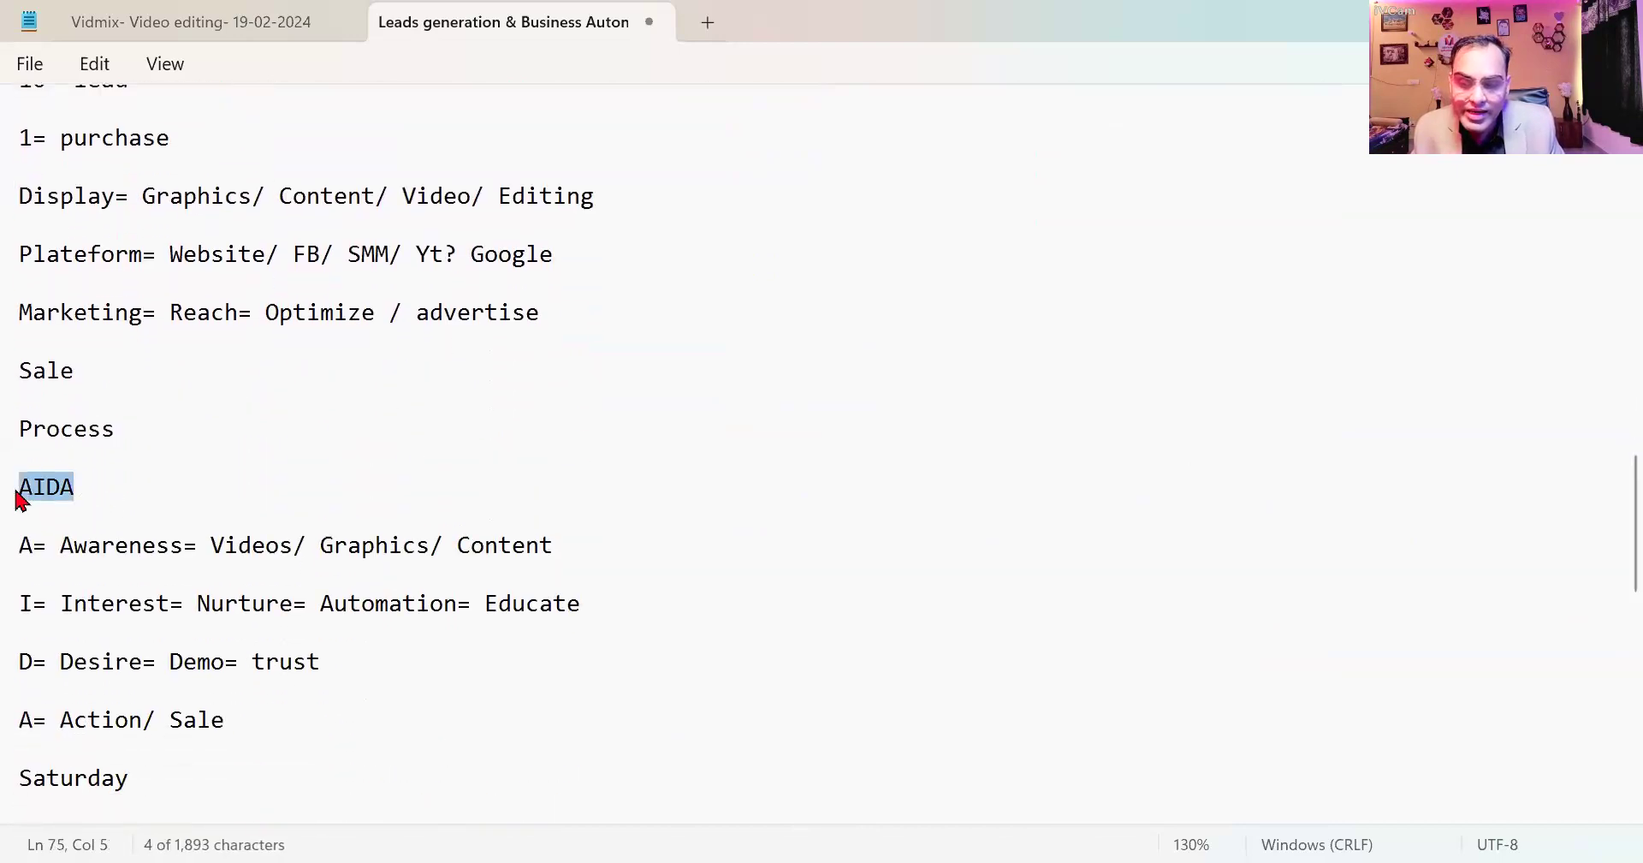
{"action": "double_click", "coordinate": [169, 558]}
{"action": "left_click_drag", "start_coordinate": [221, 541], "coordinate": [155, 542]}
{"action": "left_click_drag", "start_coordinate": [624, 550], "coordinate": [222, 548]}
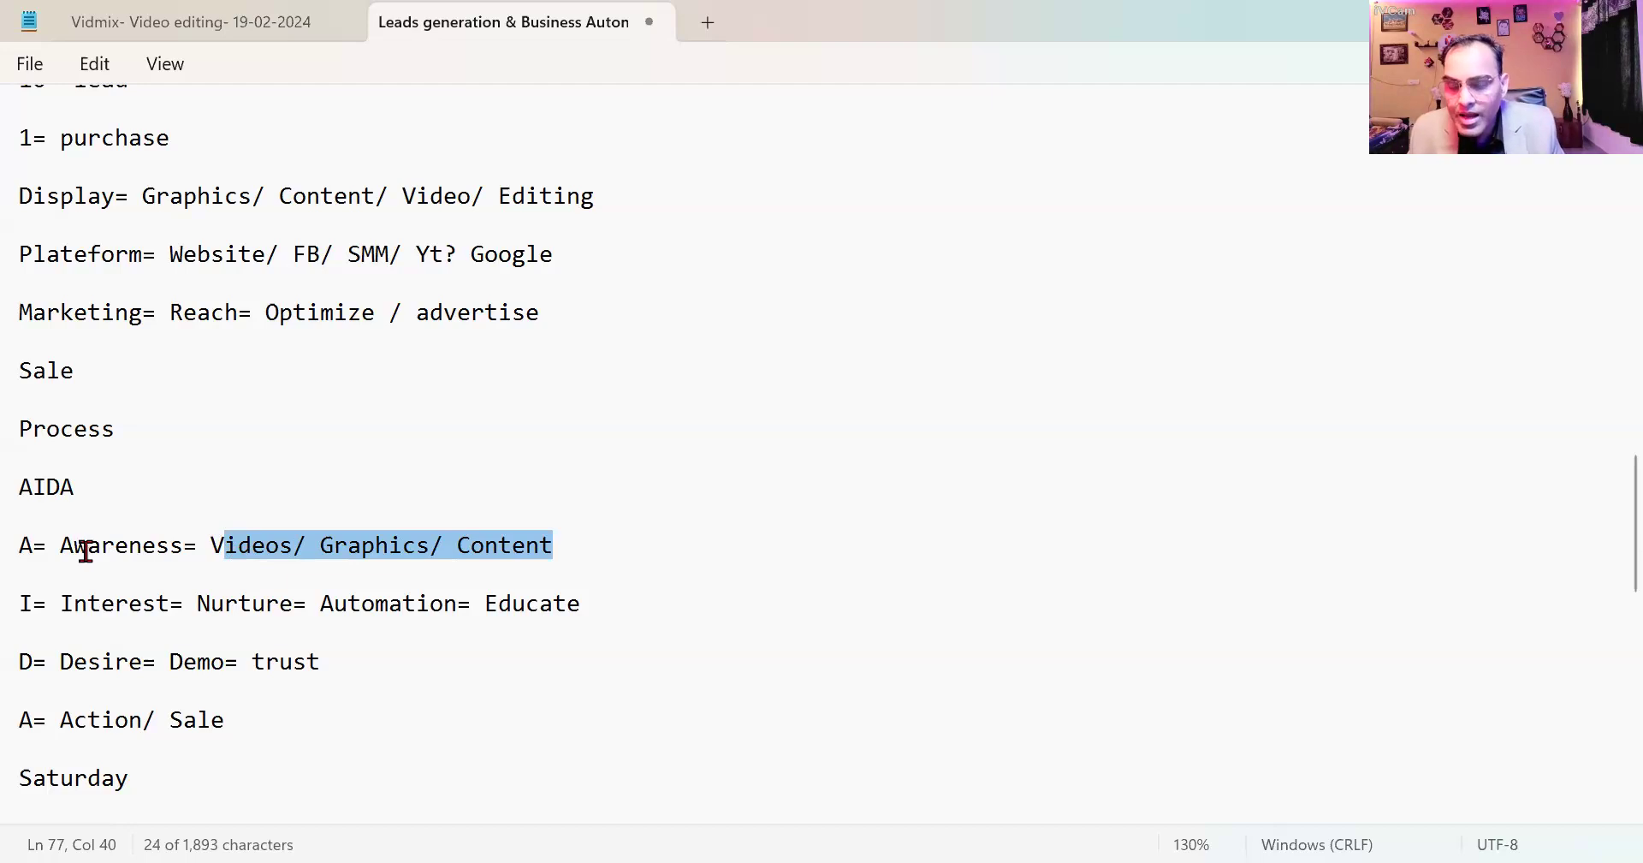
{"action": "left_click", "coordinate": [245, 545]}
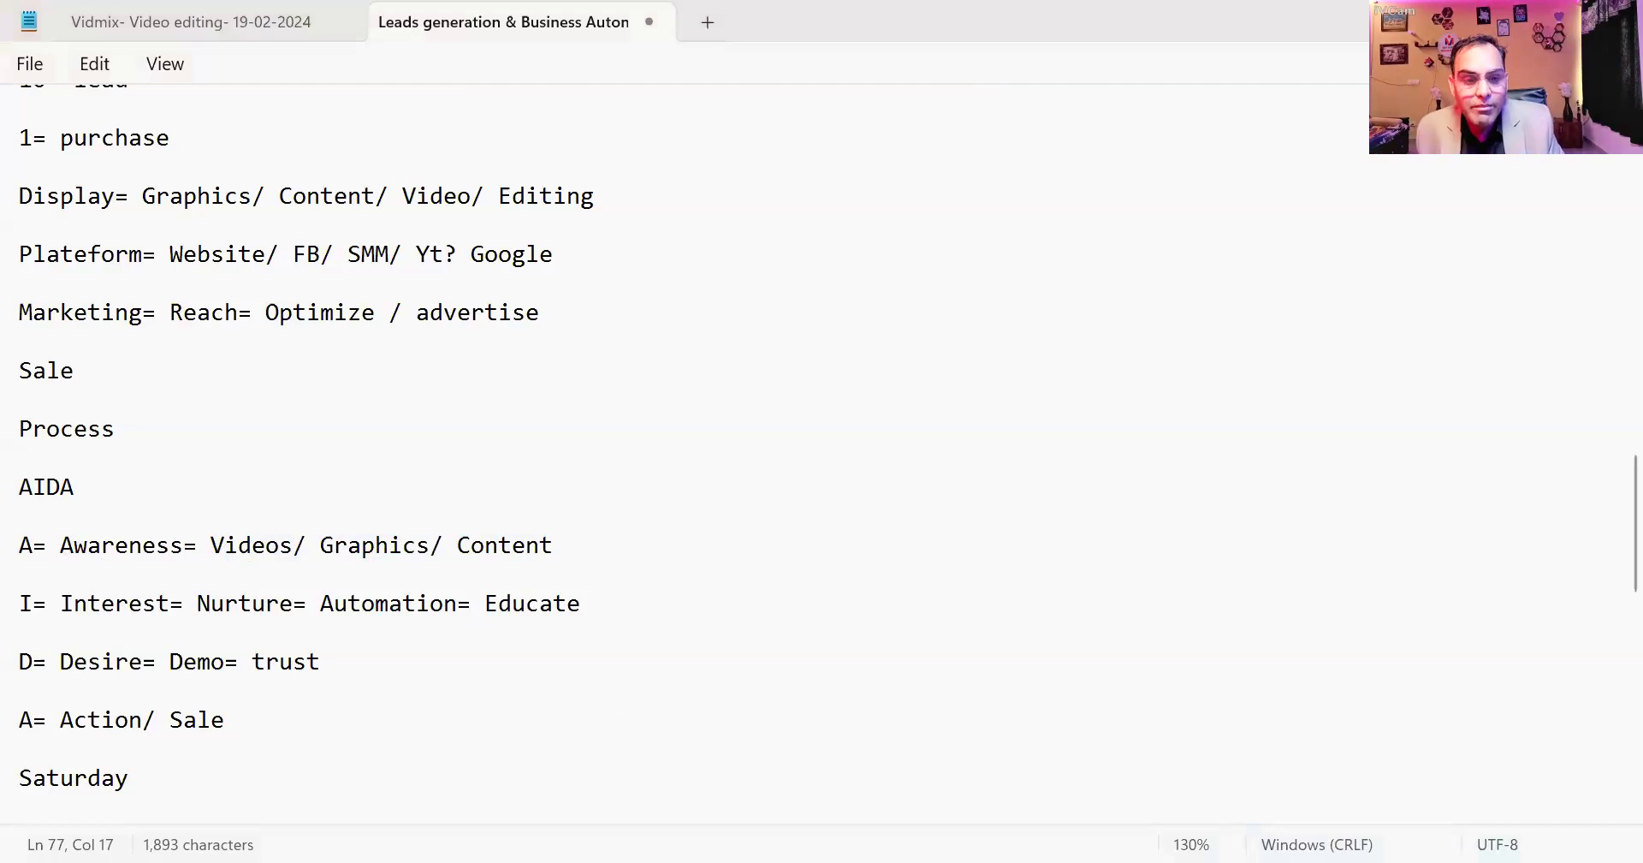
{"action": "scroll", "coordinate": [689, 668], "scroll_direction": "down", "scroll_amount": 13}
{"action": "scroll", "coordinate": [556, 616], "scroll_direction": "up", "scroll_amount": 11}
{"action": "scroll", "coordinate": [287, 580], "scroll_direction": "up", "scroll_amount": 4}
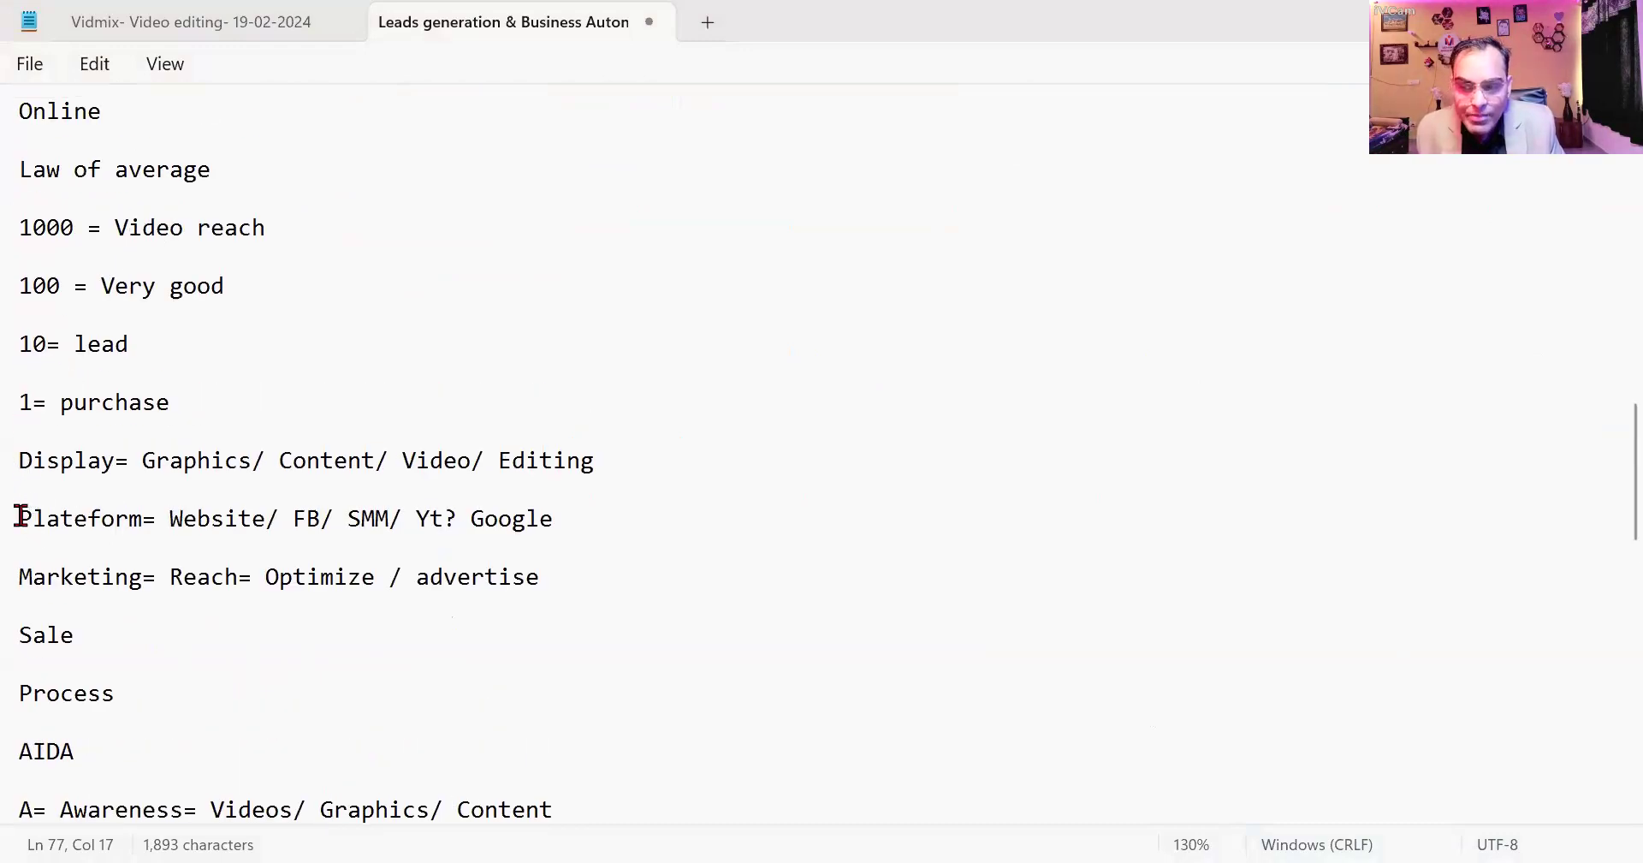
{"action": "left_click_drag", "start_coordinate": [21, 516], "coordinate": [338, 522]}
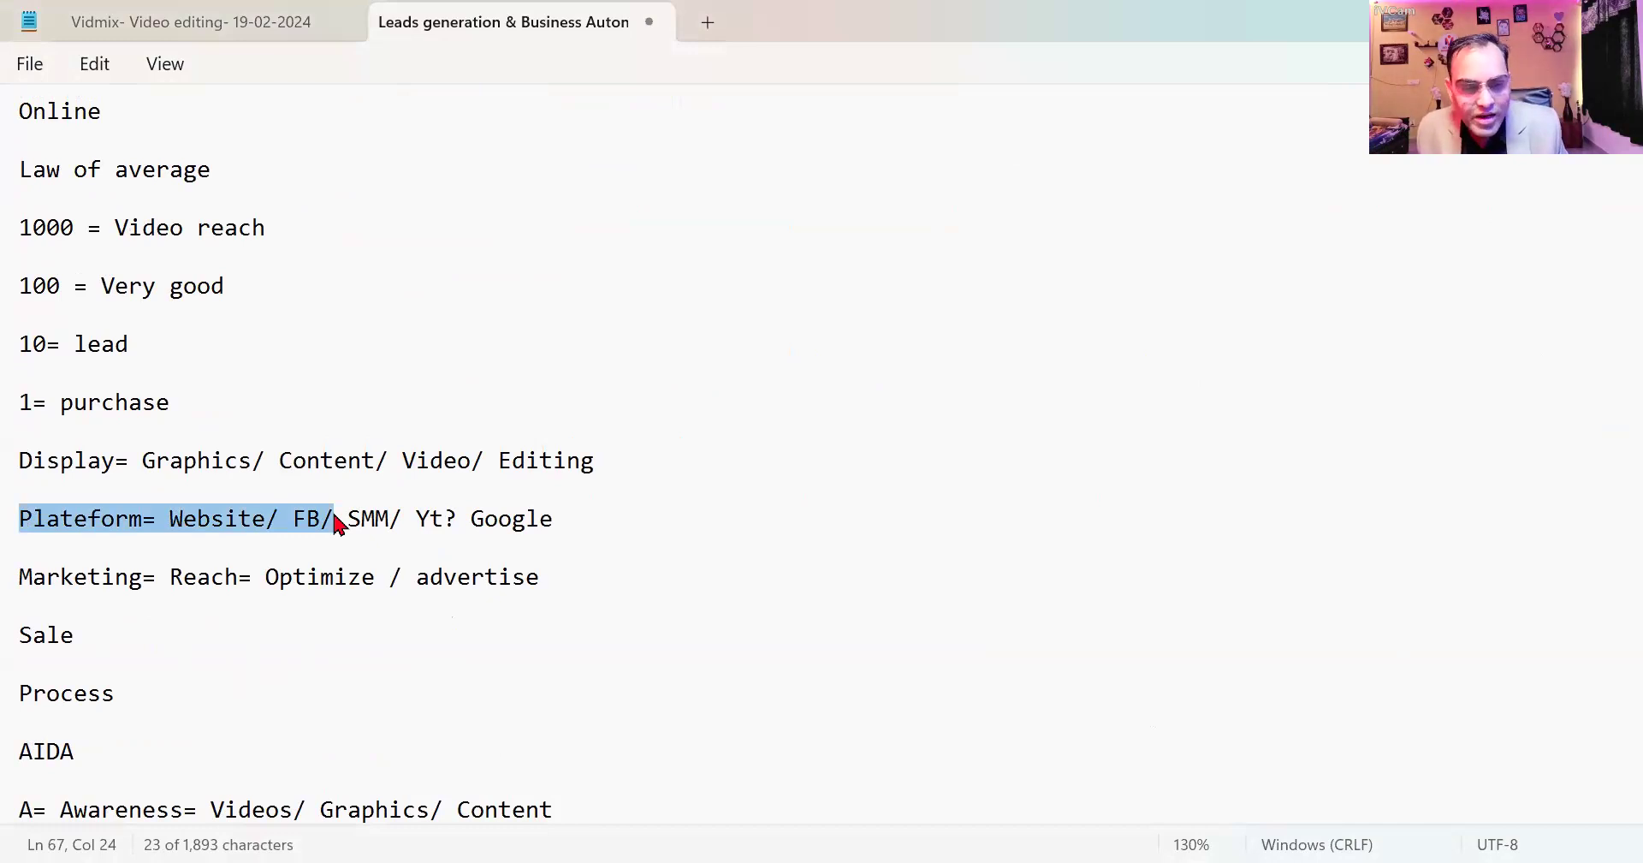
{"action": "left_click_drag", "start_coordinate": [338, 522], "coordinate": [565, 524]}
{"action": "left_click_drag", "start_coordinate": [197, 598], "coordinate": [99, 591]}
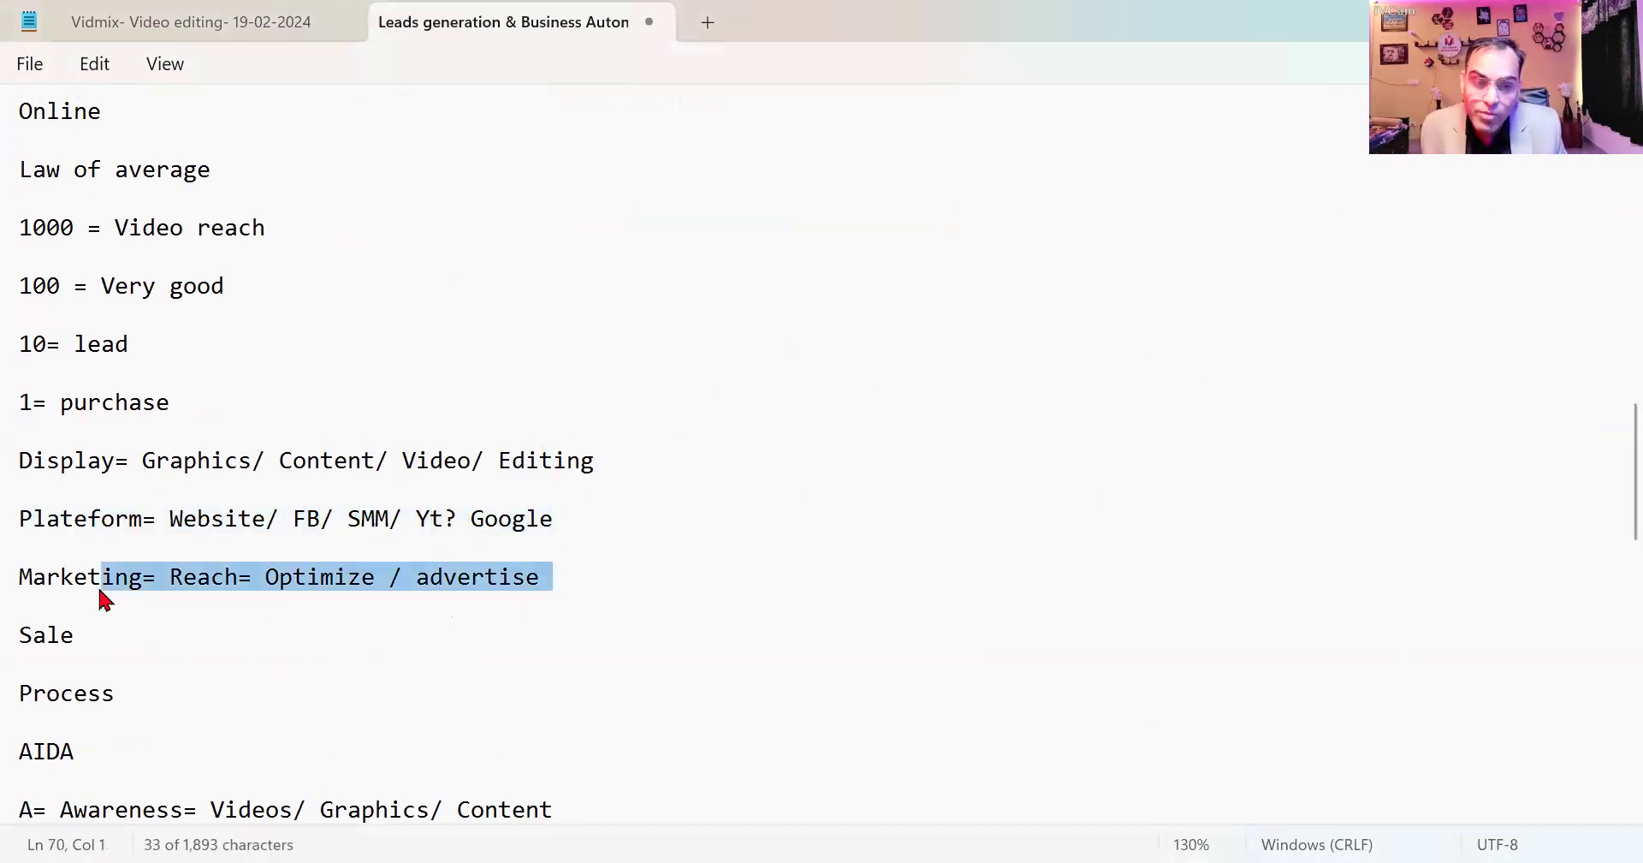
{"action": "scroll", "coordinate": [139, 587], "scroll_direction": "down", "scroll_amount": 15}
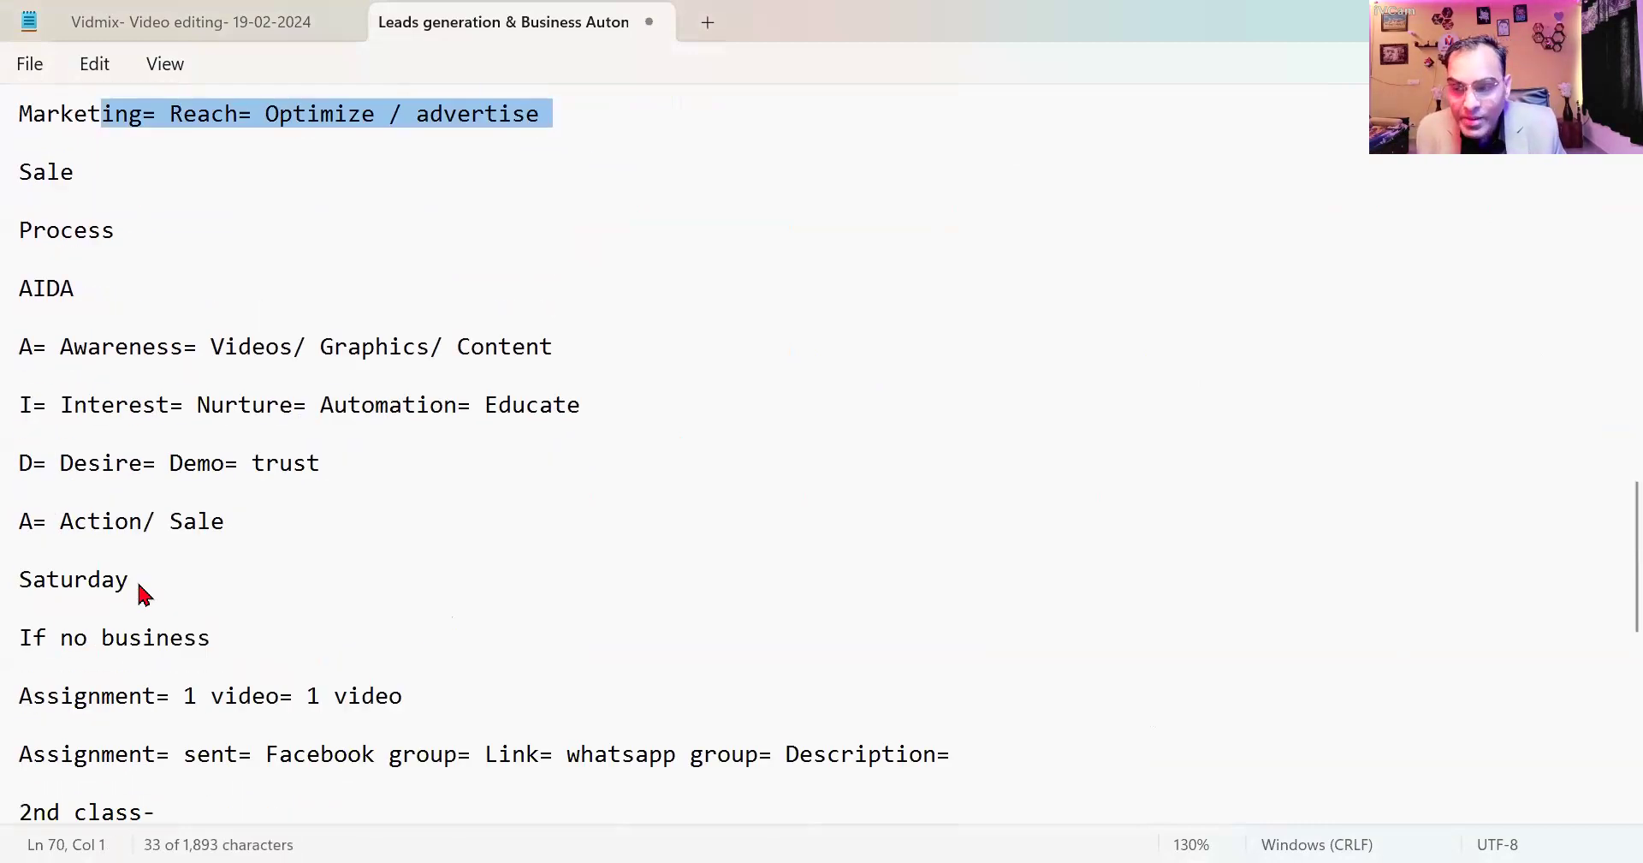
Start a 'Facebook Marketing' block below 'Sale= Earning' with the heading '4 Mandatory'.
{"action": "left_click", "coordinate": [274, 344]}
{"action": "key", "text": "Return"}
{"action": "key", "text": "Return"}
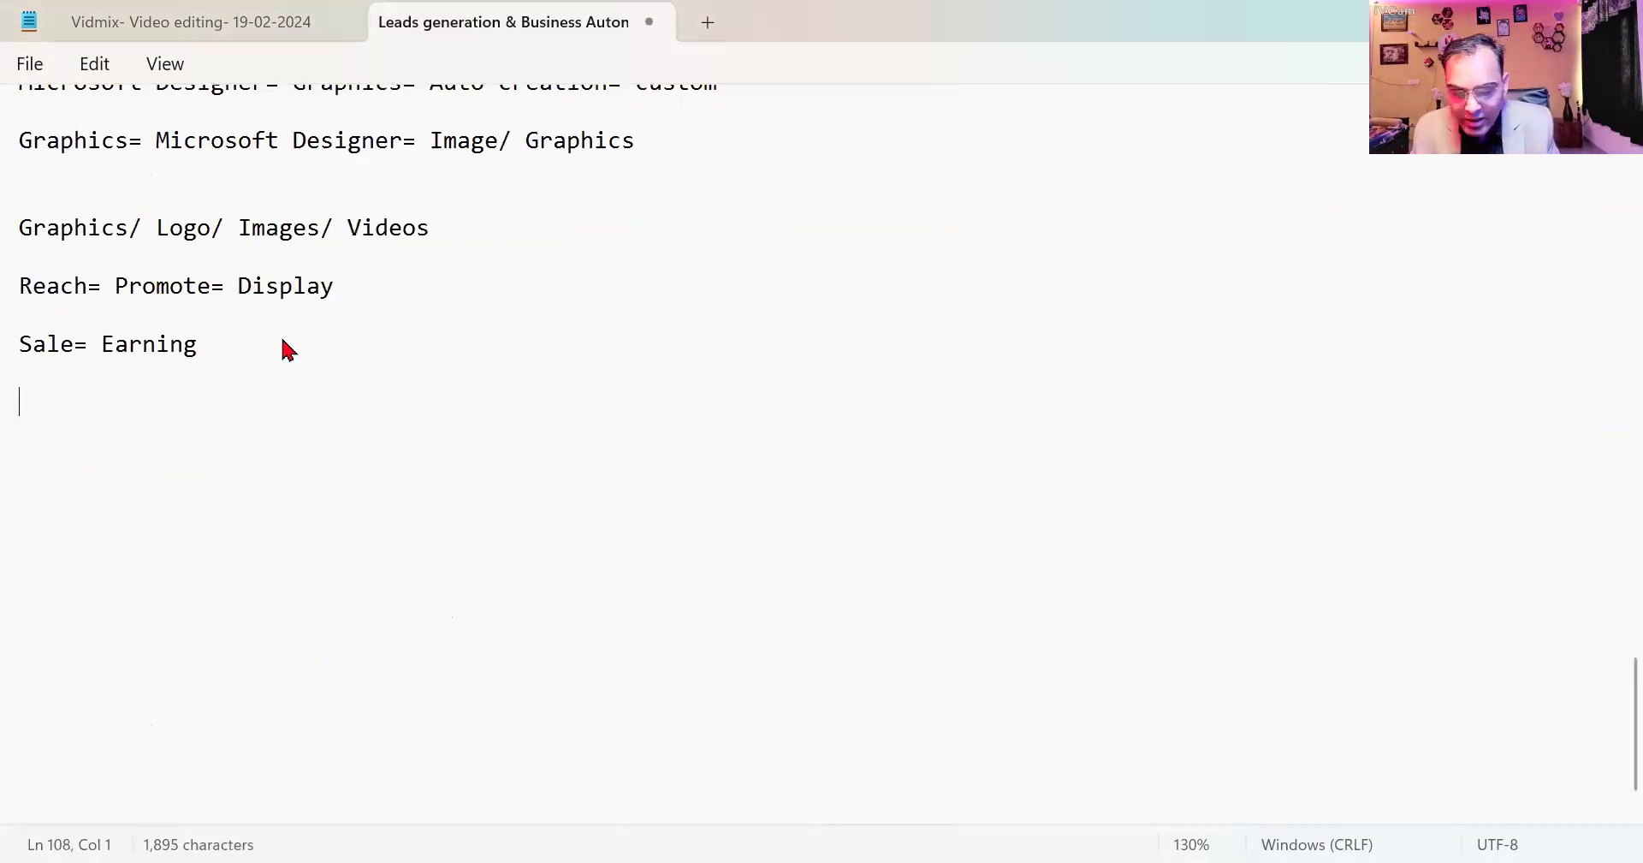
{"action": "type", "text": "Facebook "}
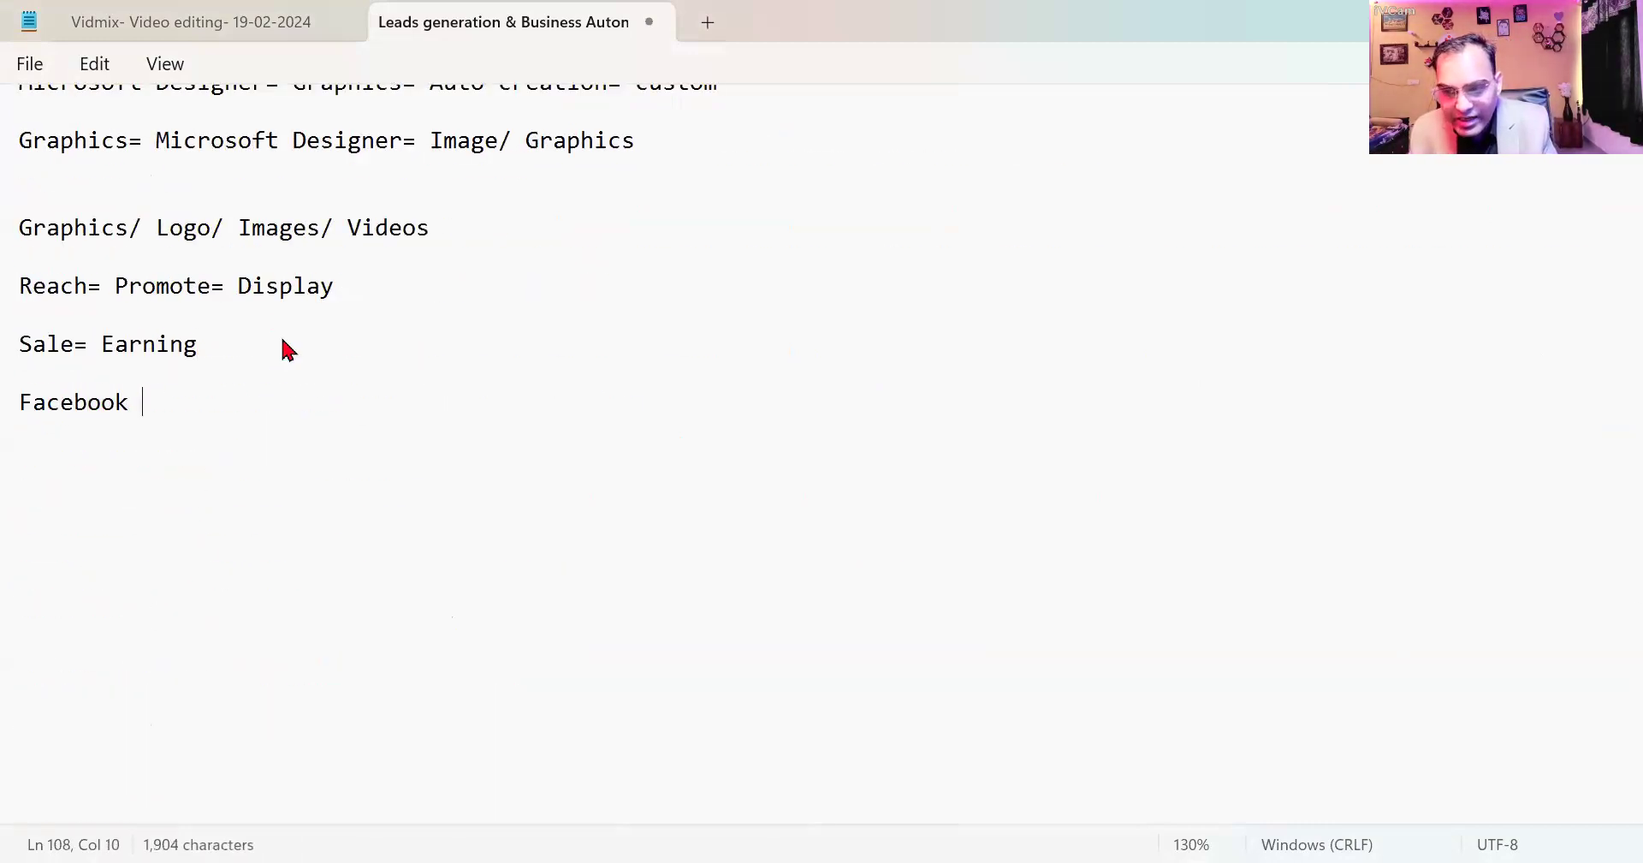
{"action": "type", "text": "Marketing"}
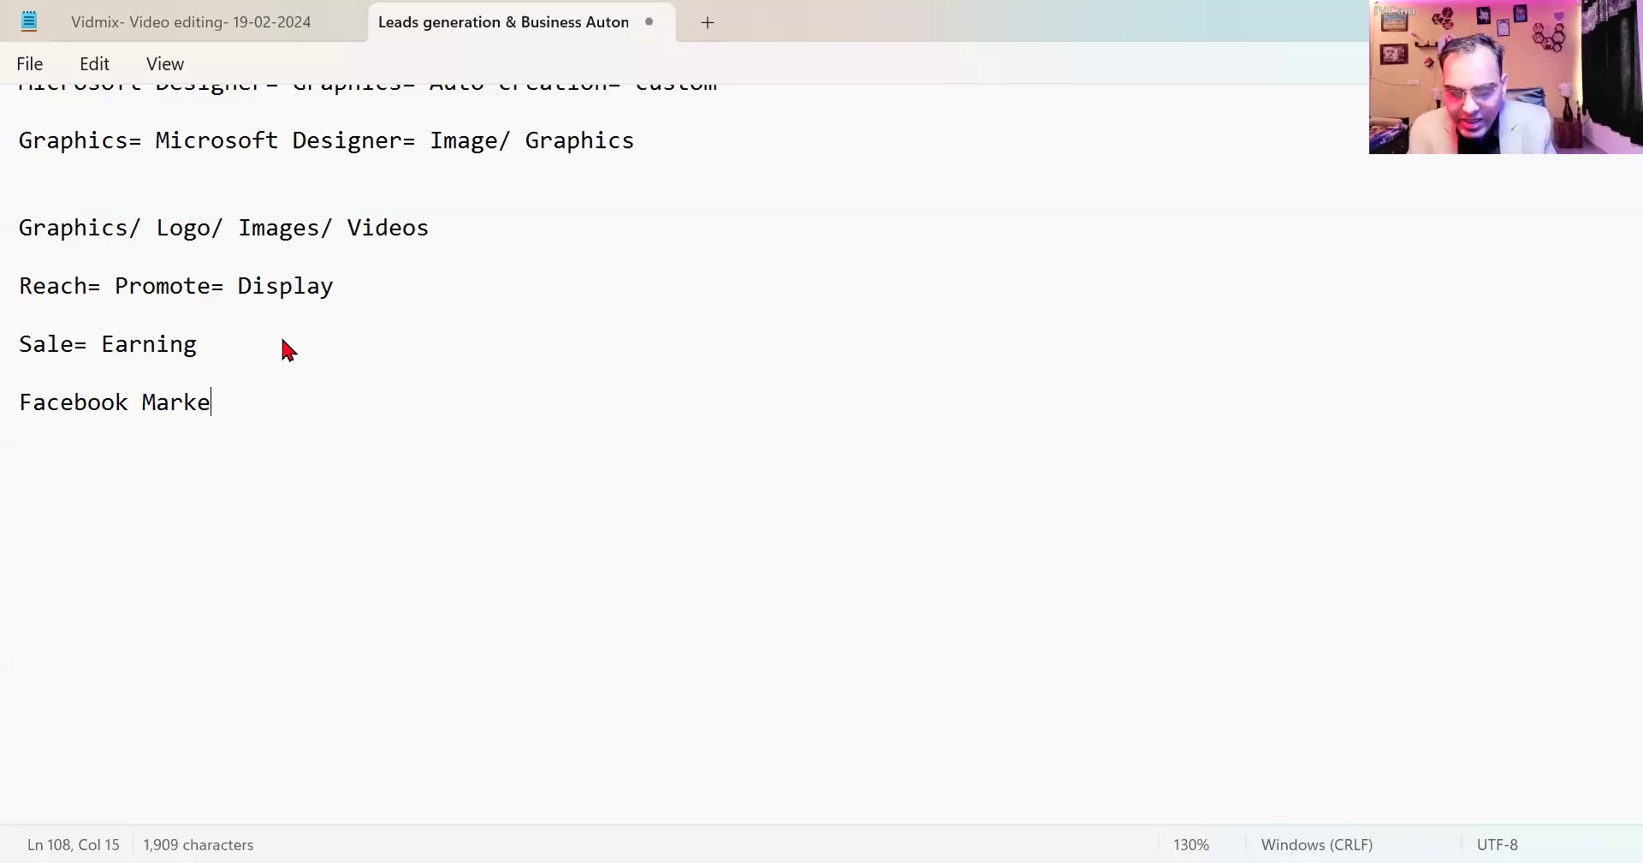
{"action": "key", "text": "Return"}
{"action": "key", "text": "Return"}
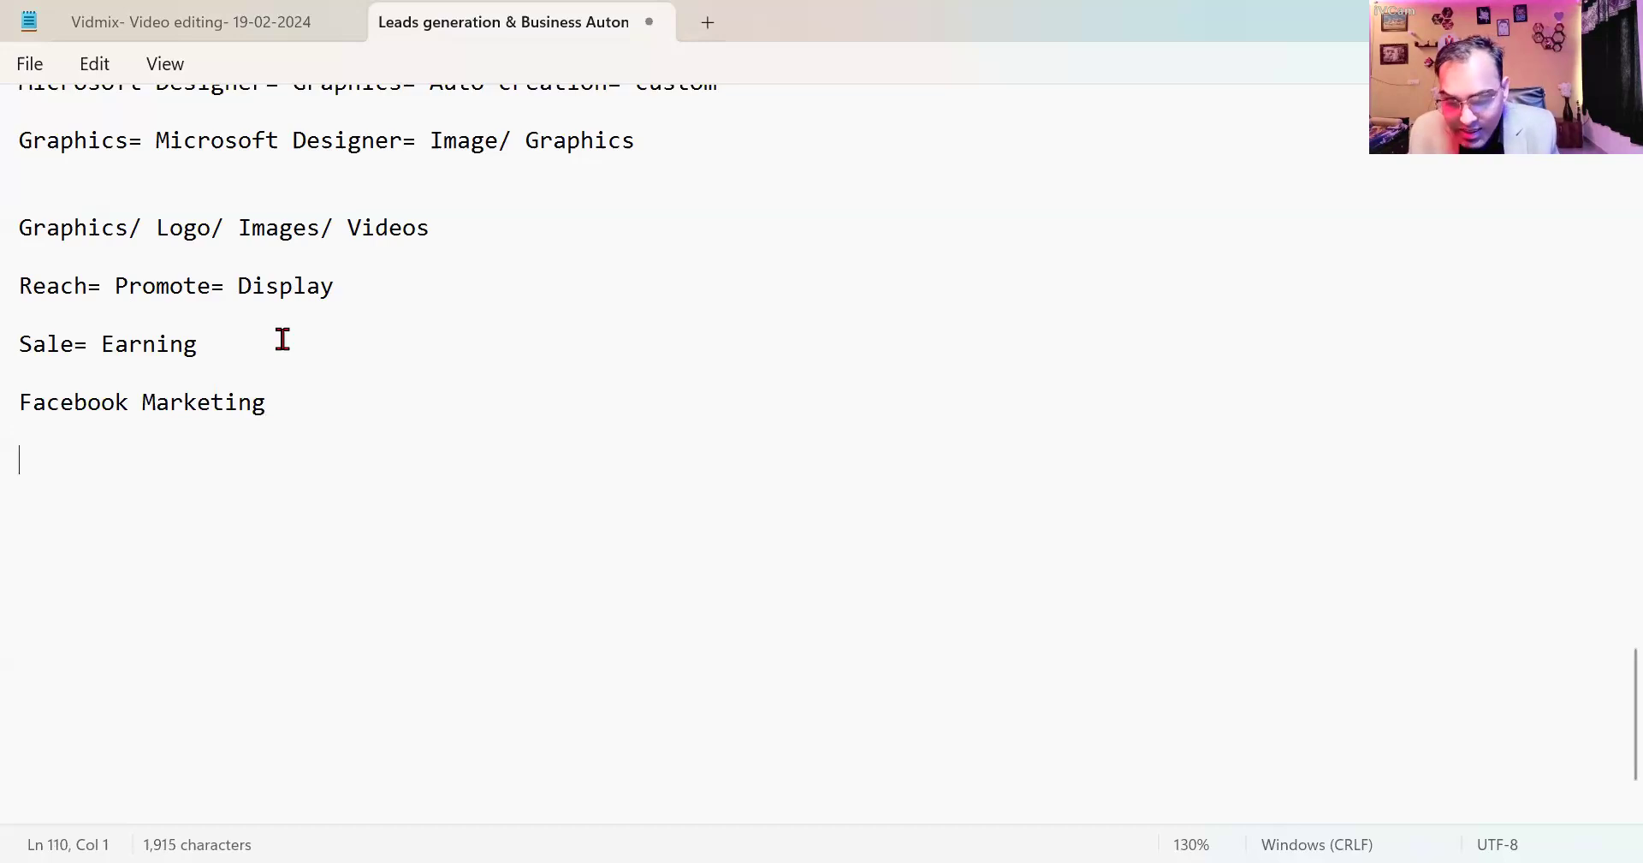
{"action": "type", "text": "4 Man"}
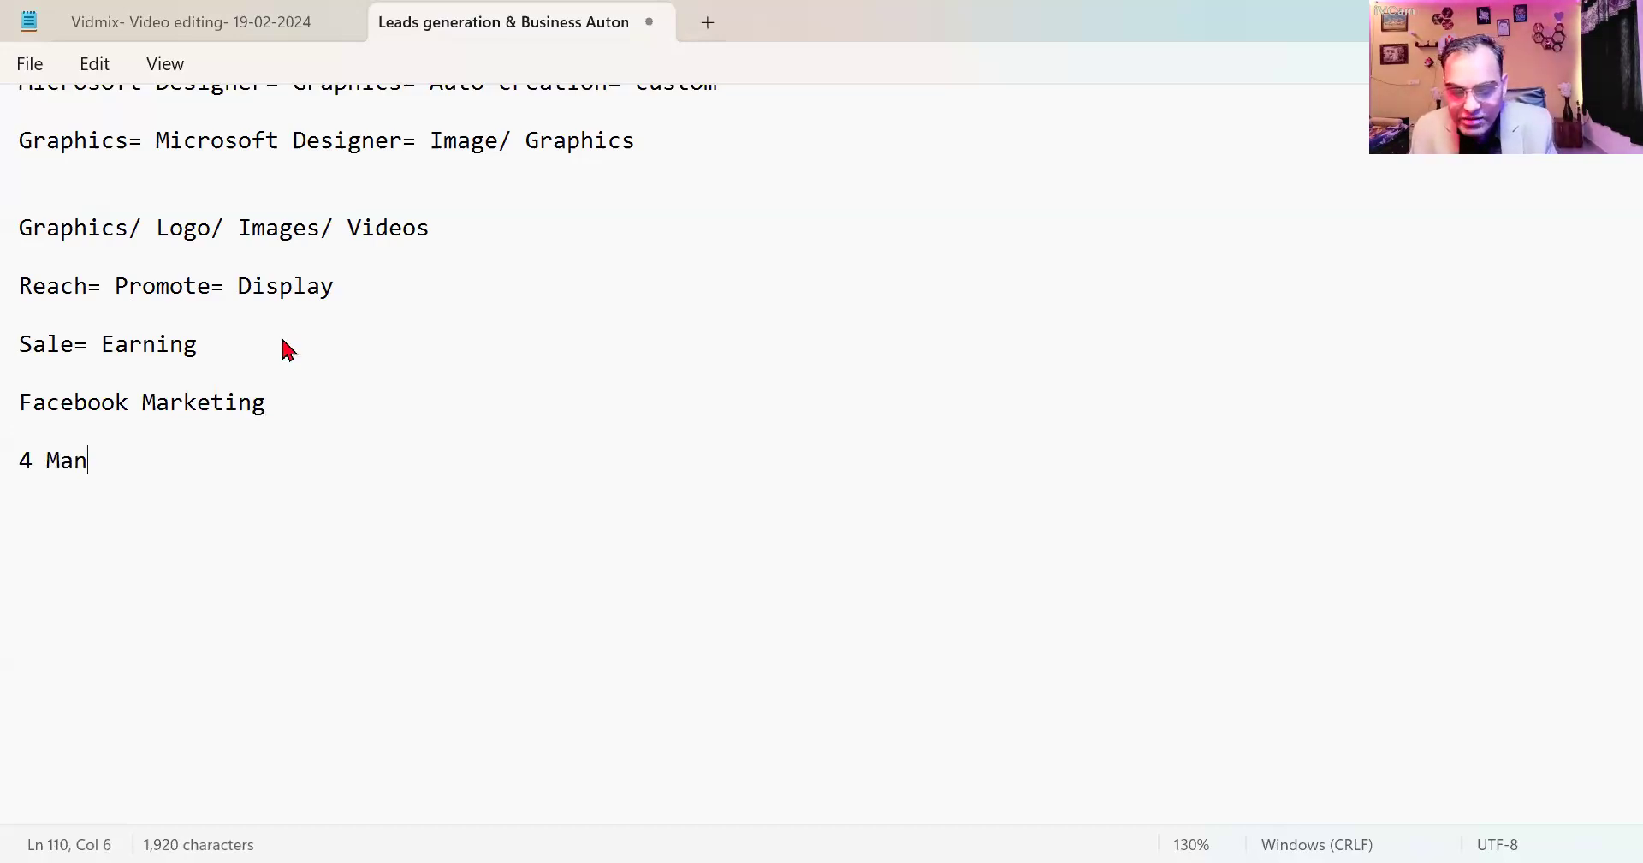
{"action": "type", "text": "datory"}
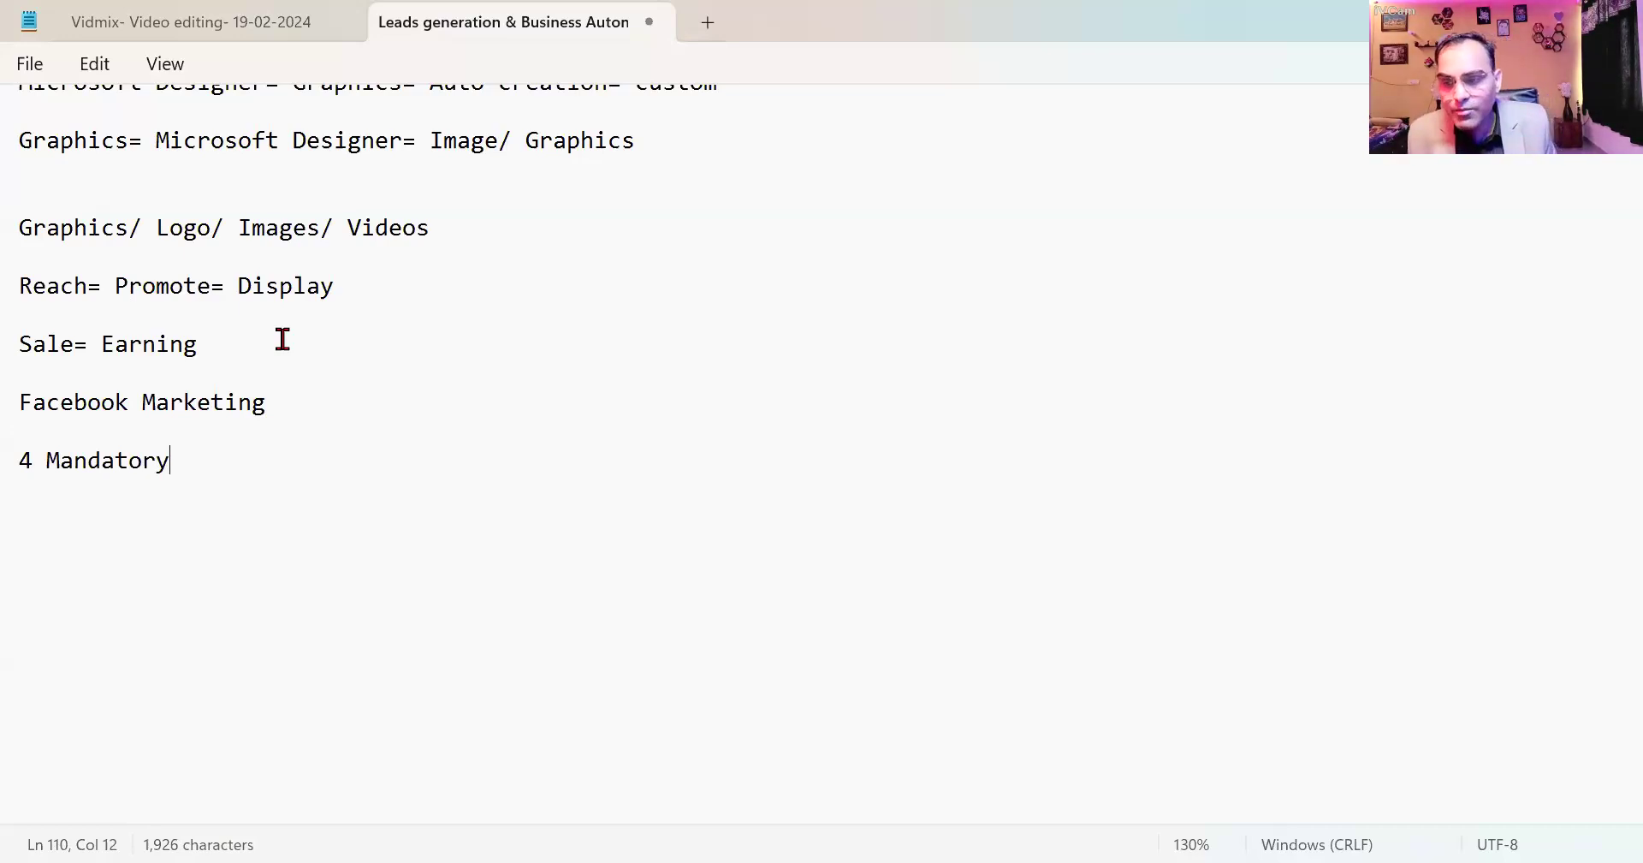
List the four items: 1. Facebook Page= Business Profile, 2. Instagram, 3. Business Manager, 4 Ad account.
{"action": "key", "text": "Return"}
{"action": "key", "text": "Return"}
{"action": "type", "text": "1. F"}
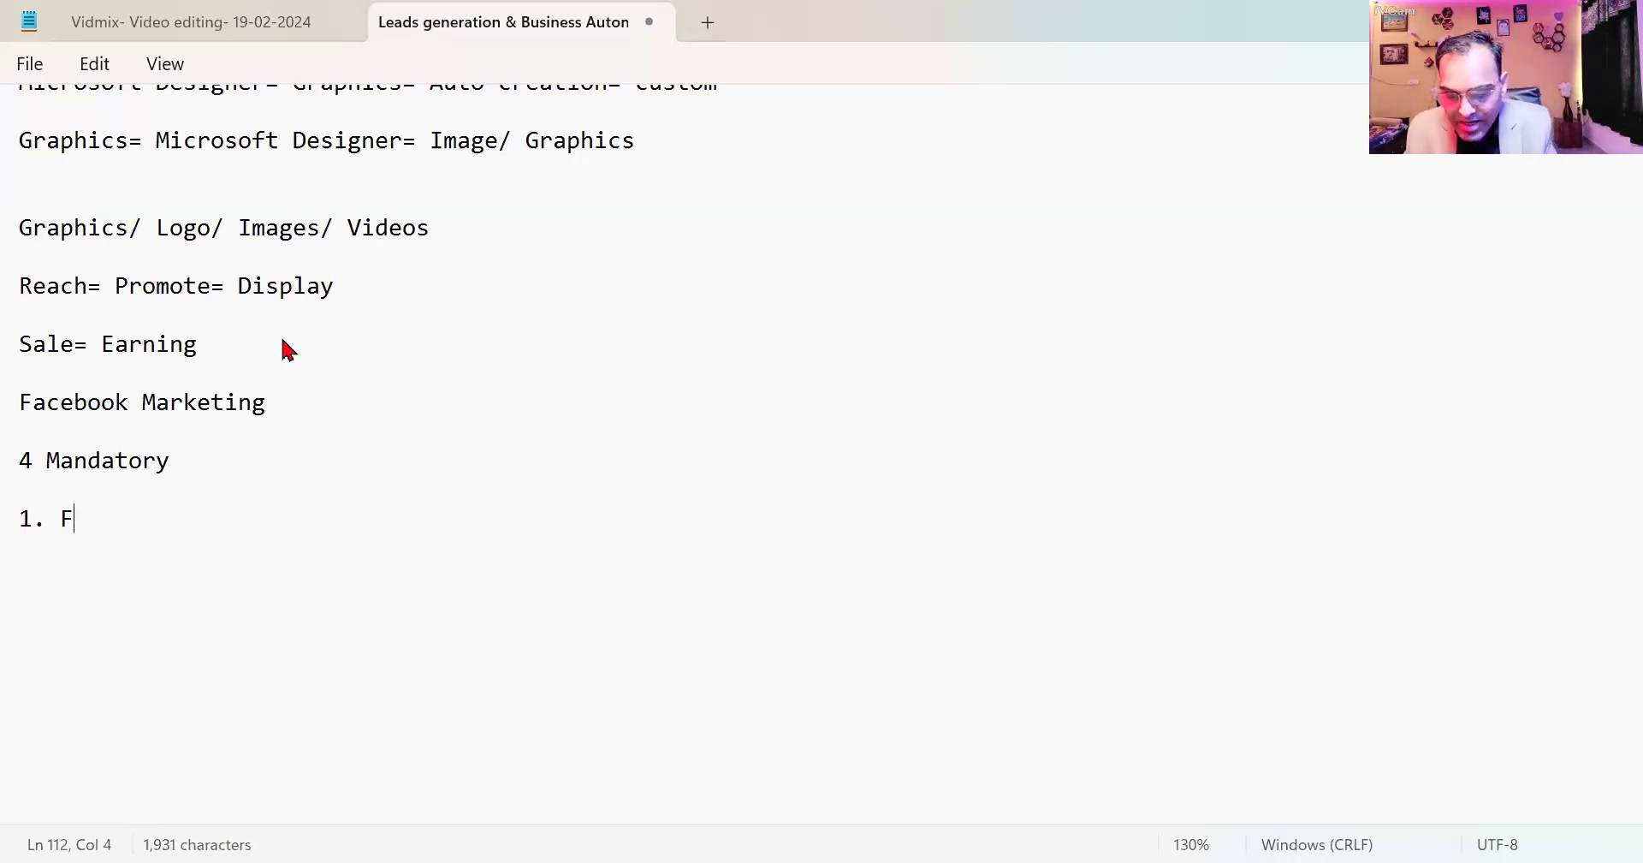
{"action": "type", "text": "acebook P"}
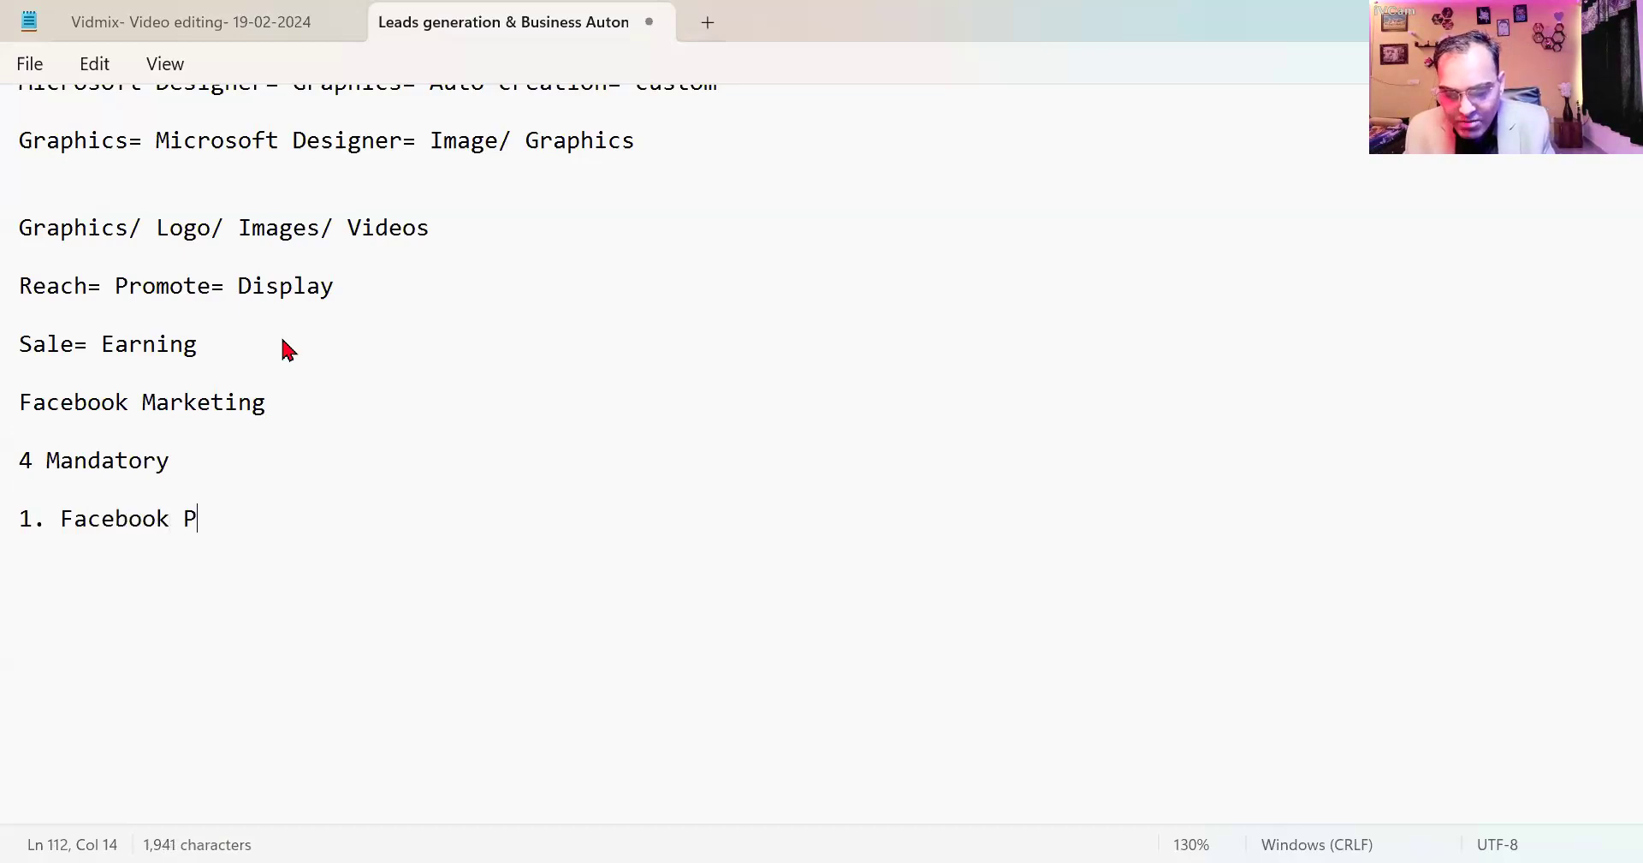
{"action": "type", "text": "age= Bus"}
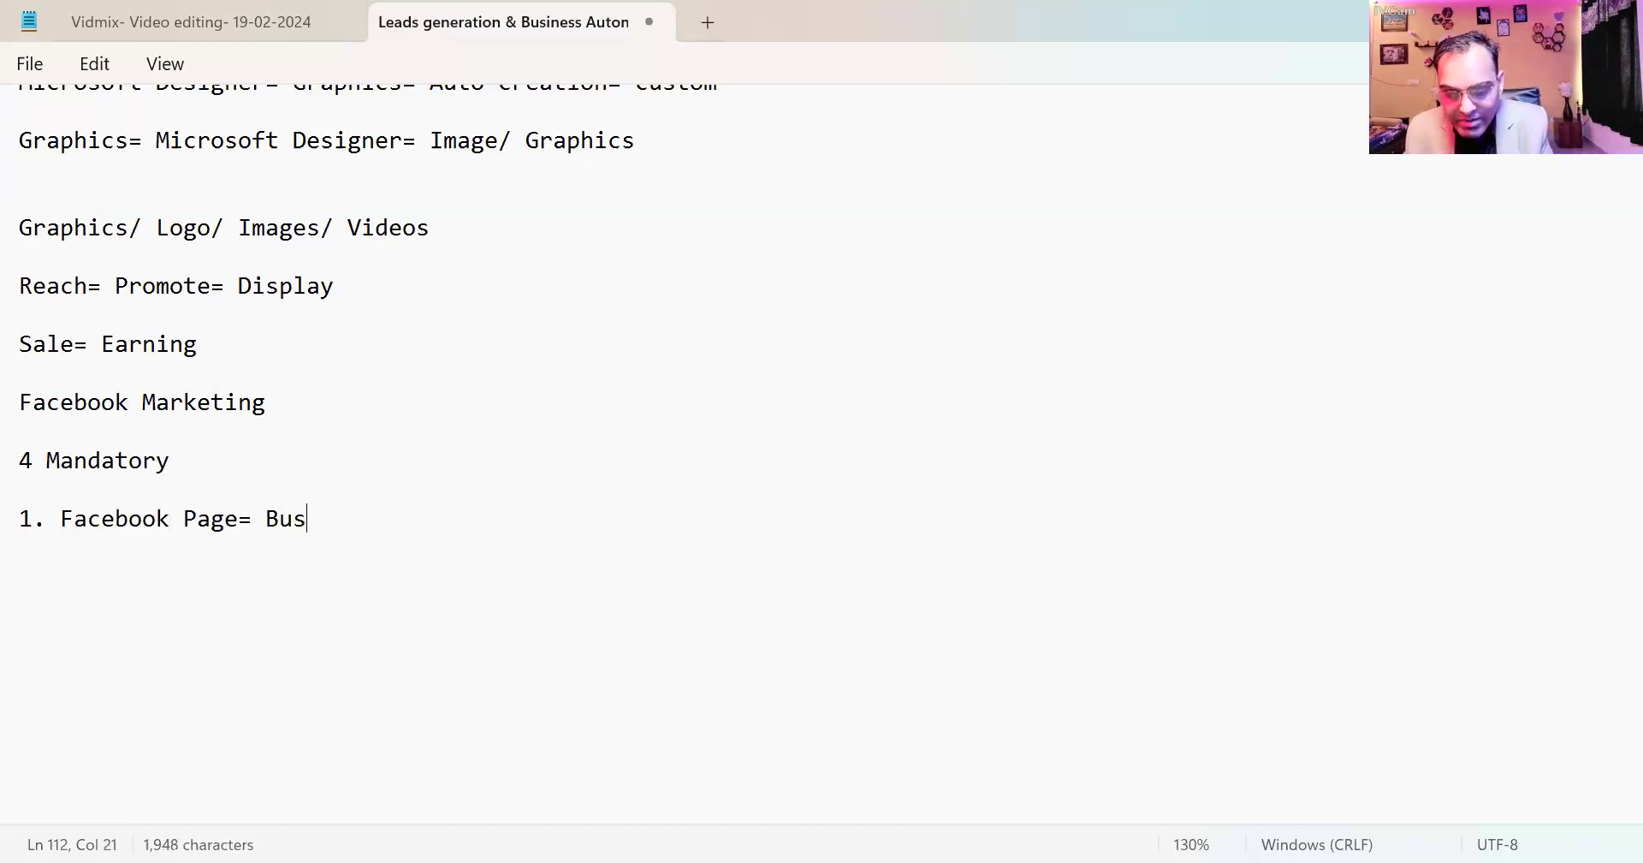
{"action": "type", "text": "iness Profile"}
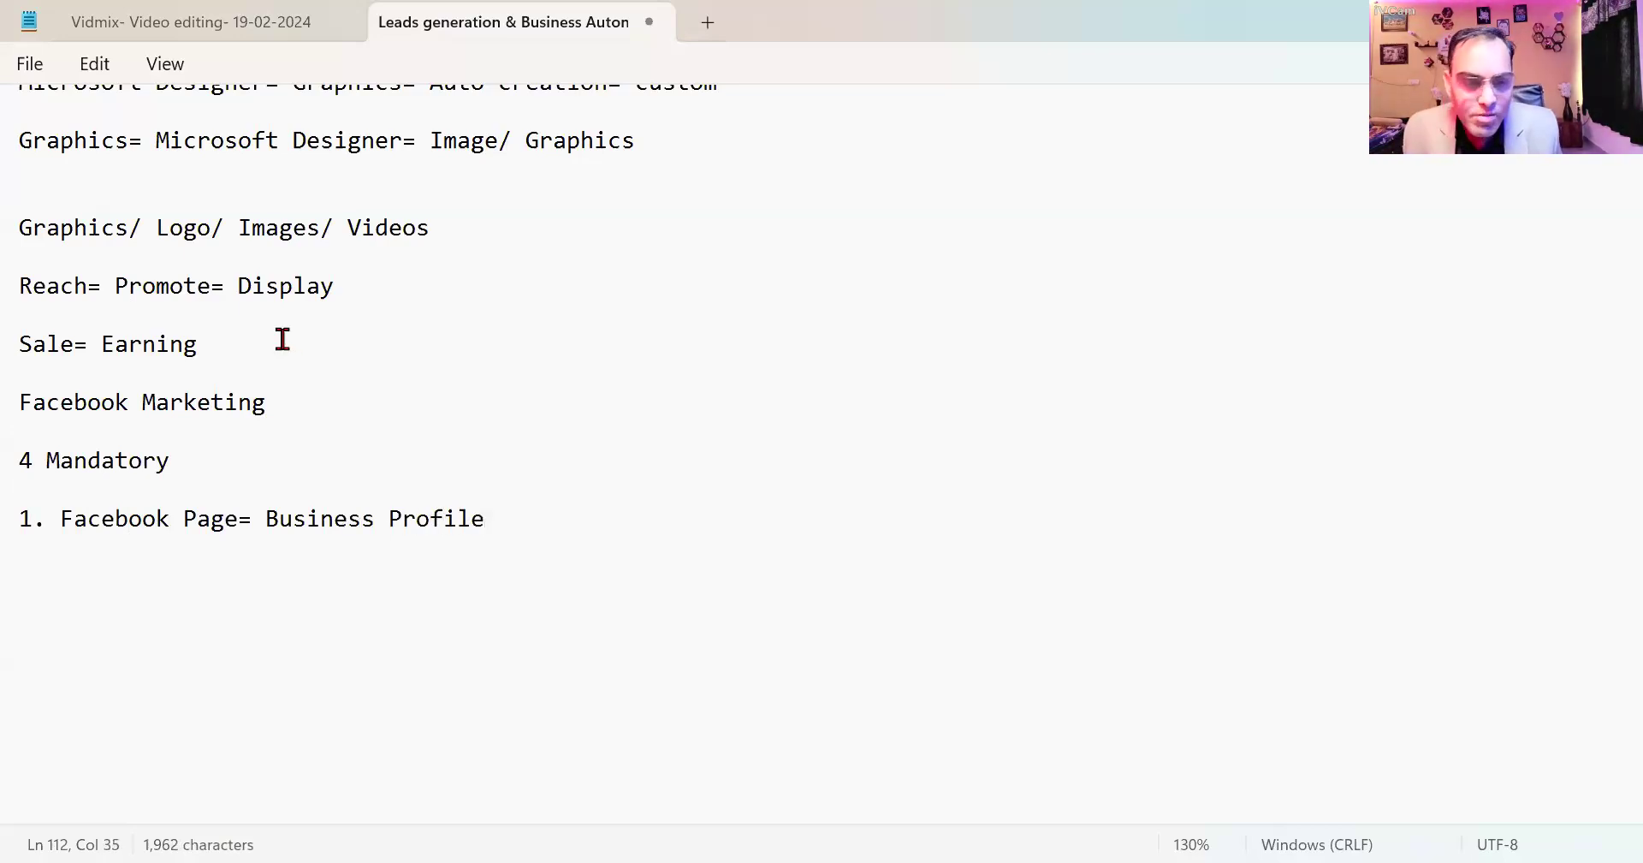
{"action": "key", "text": "Return"}
{"action": "key", "text": "Return"}
{"action": "type", "text": "2. "}
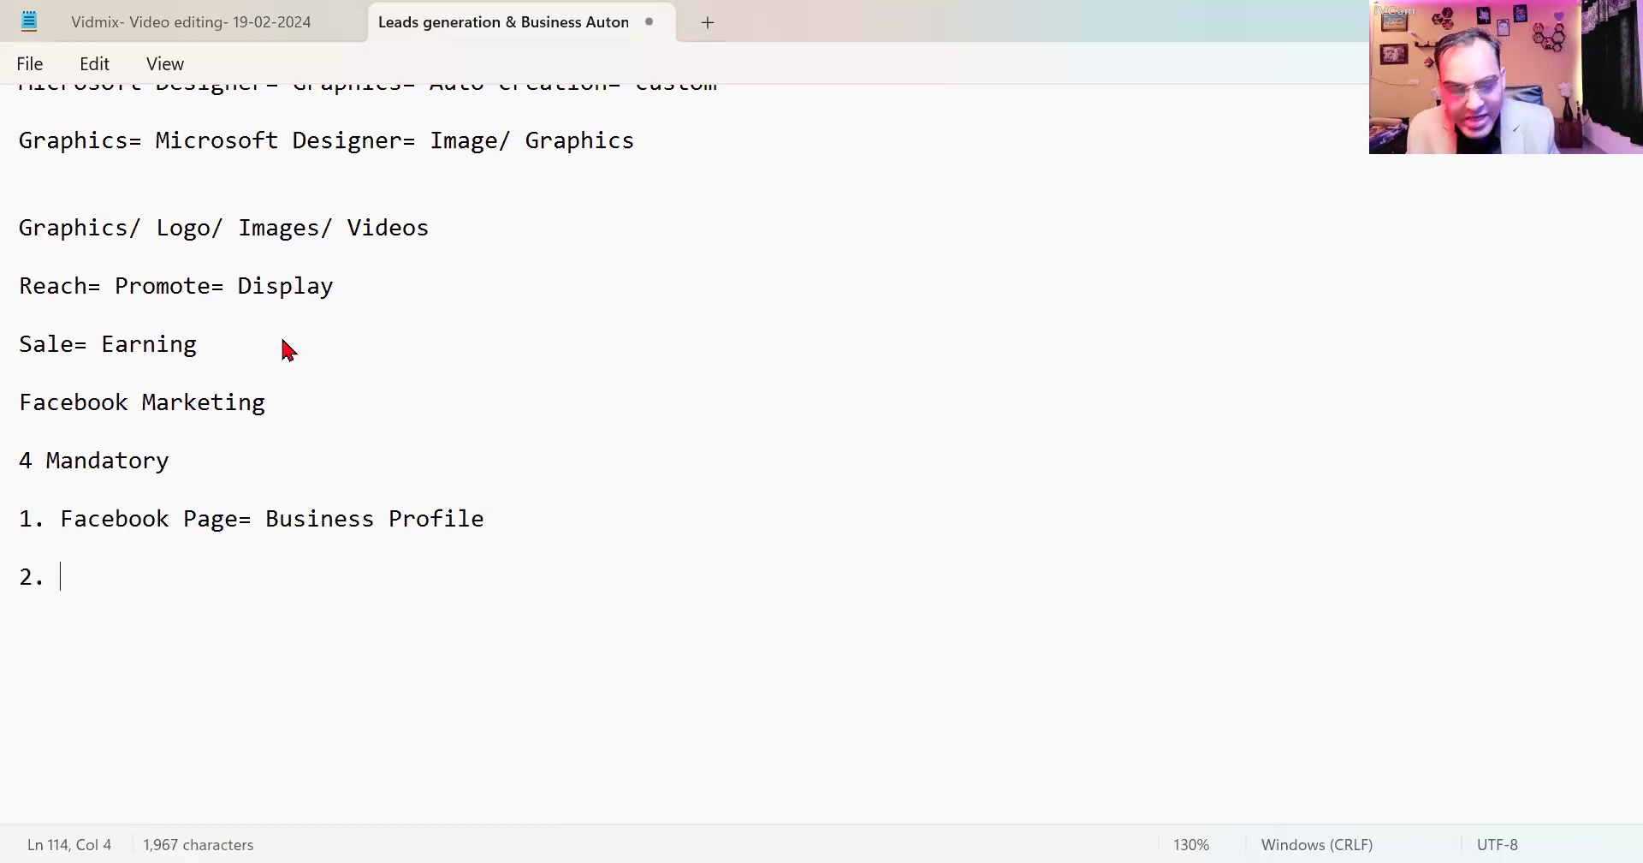
{"action": "type", "text": "Inst"}
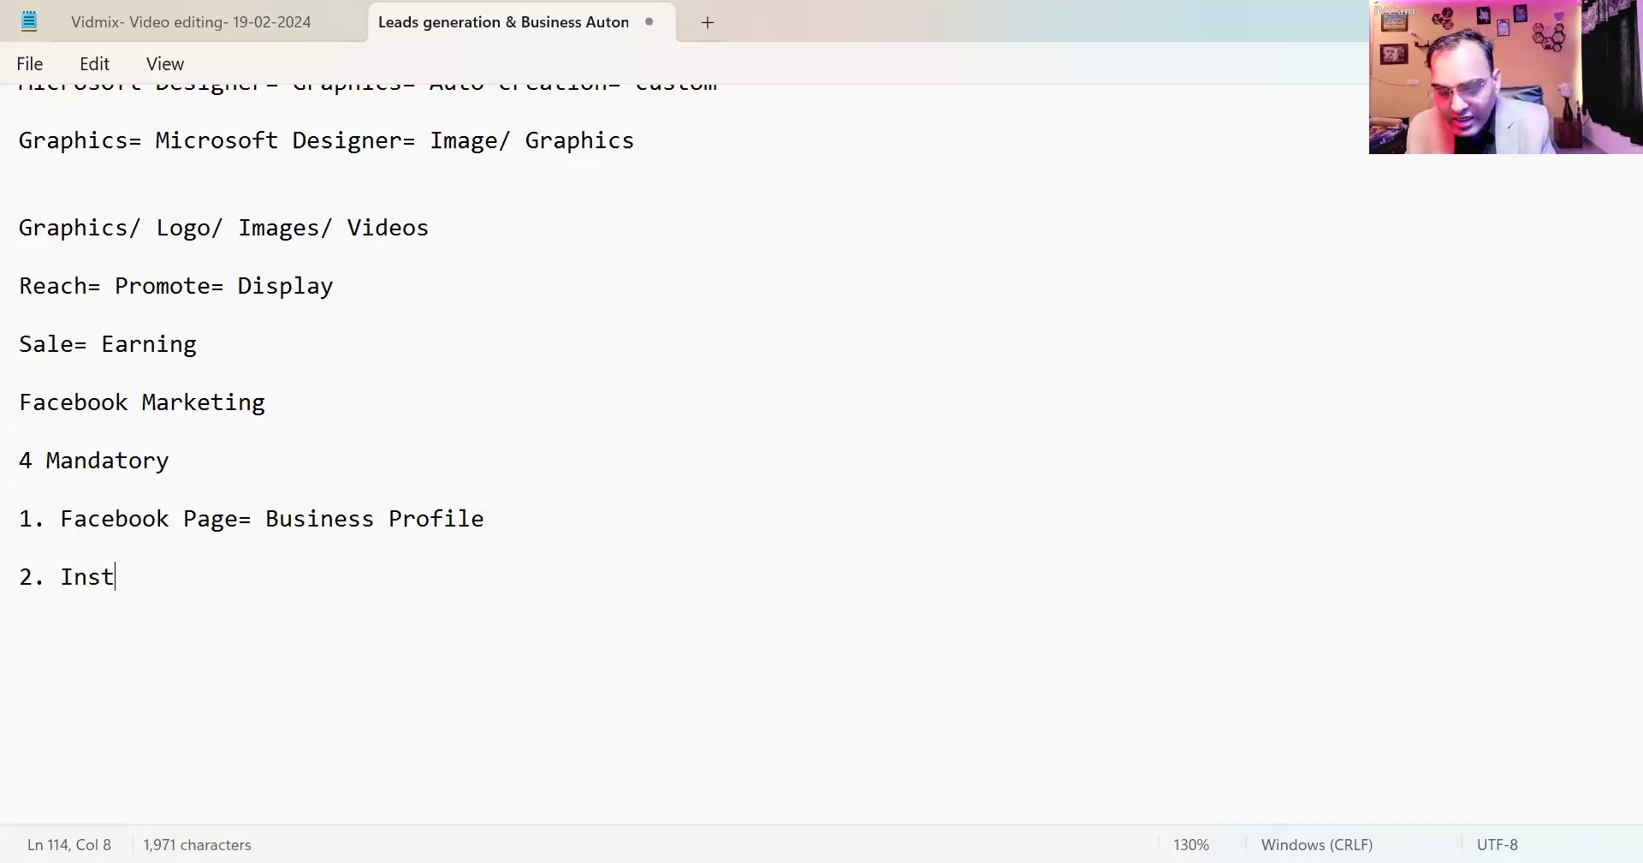
{"action": "type", "text": "agram"}
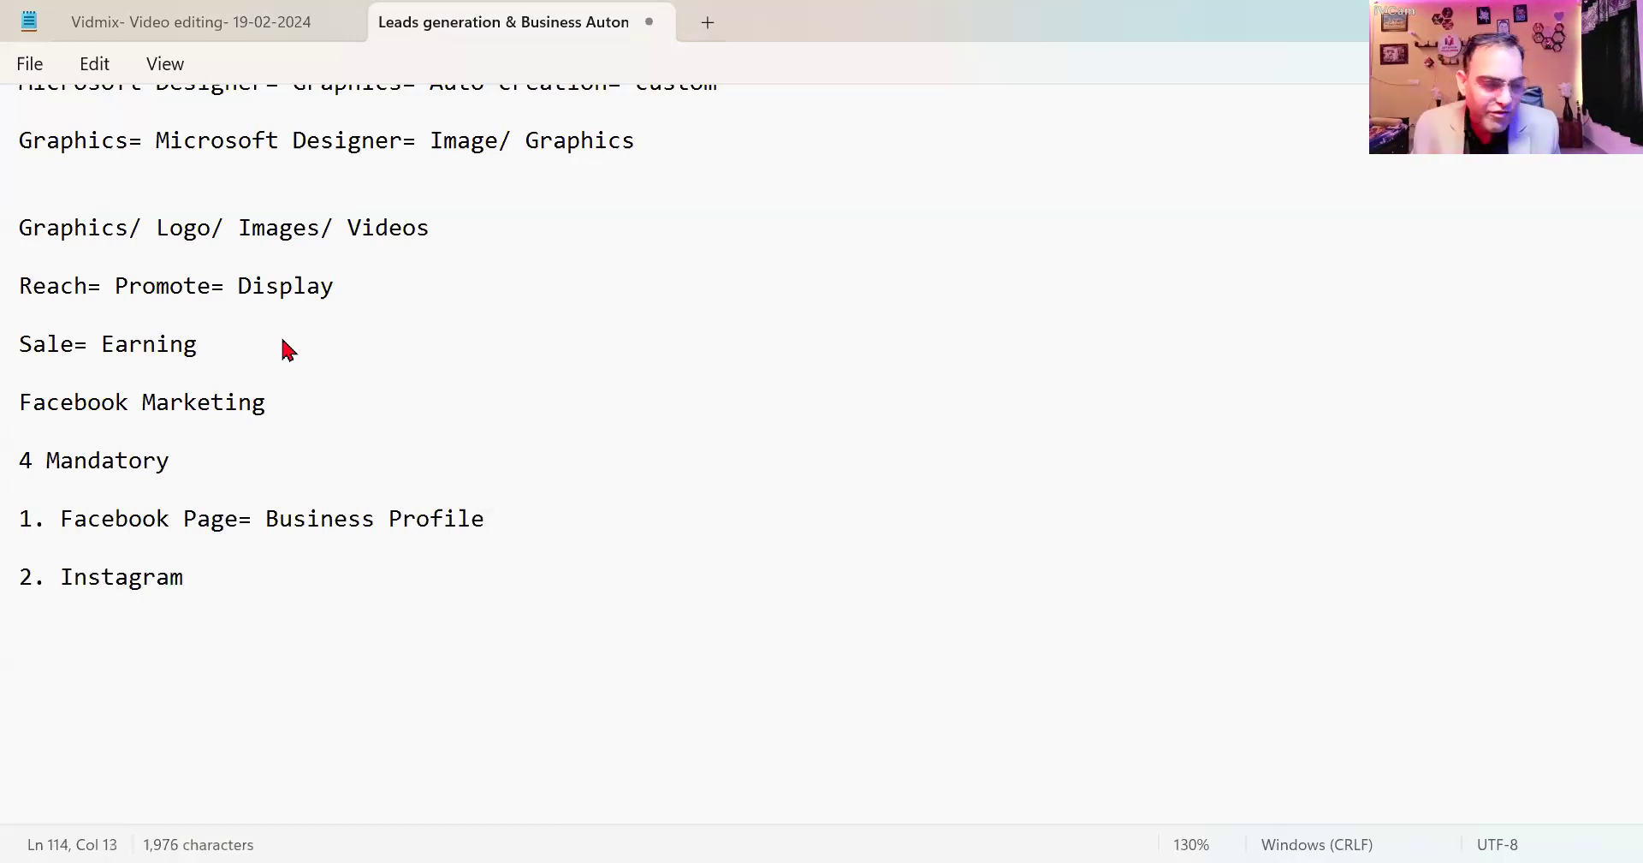
{"action": "key", "text": "Return"}
{"action": "key", "text": "Return"}
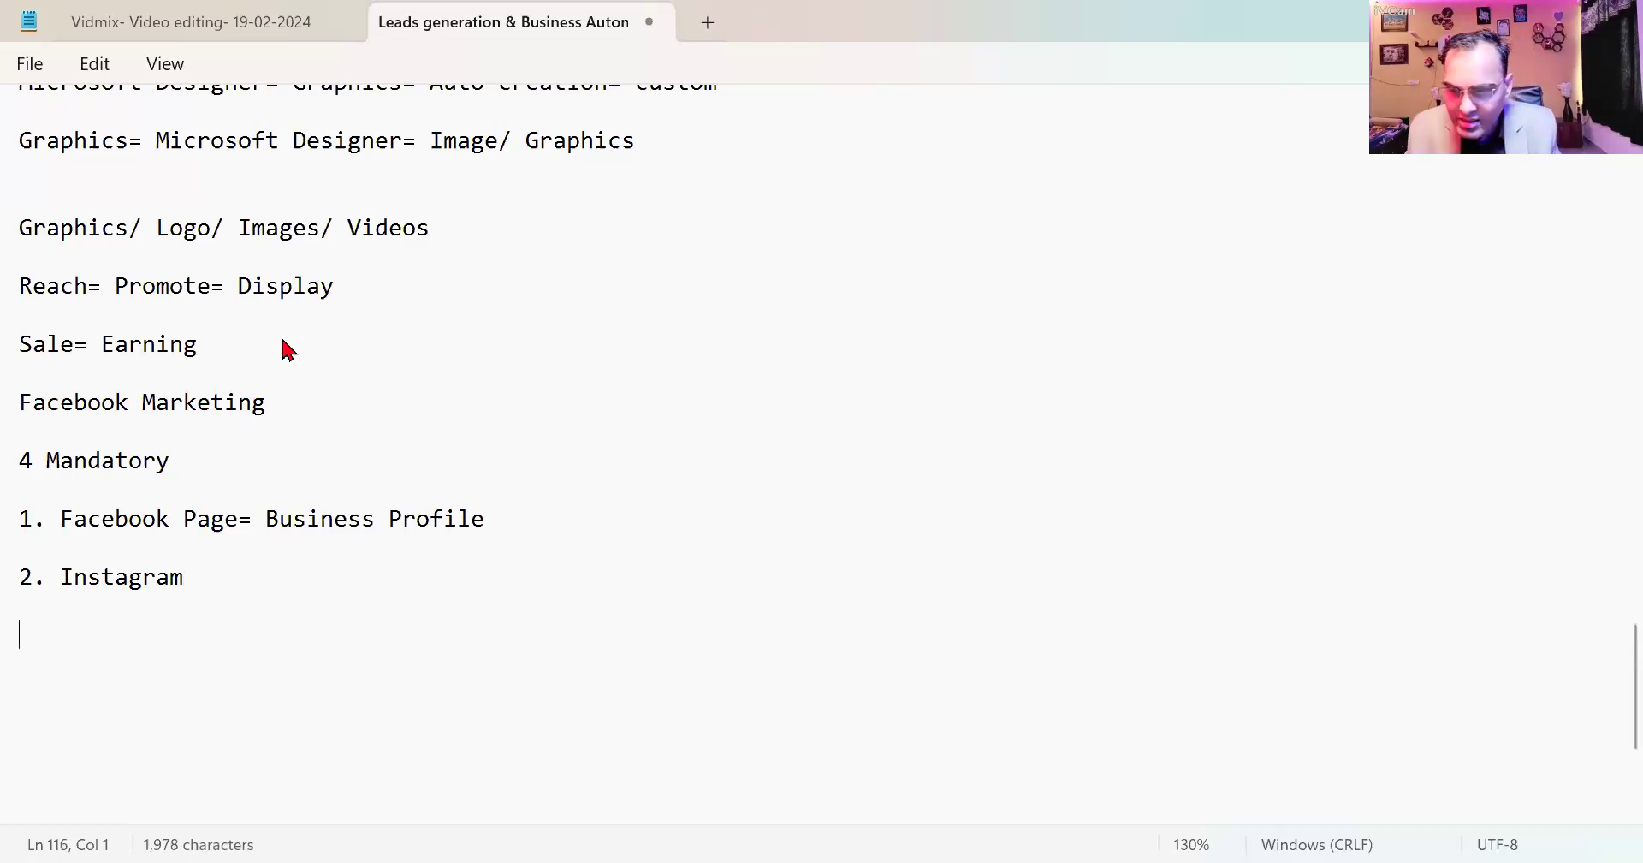
{"action": "type", "text": "3. B"}
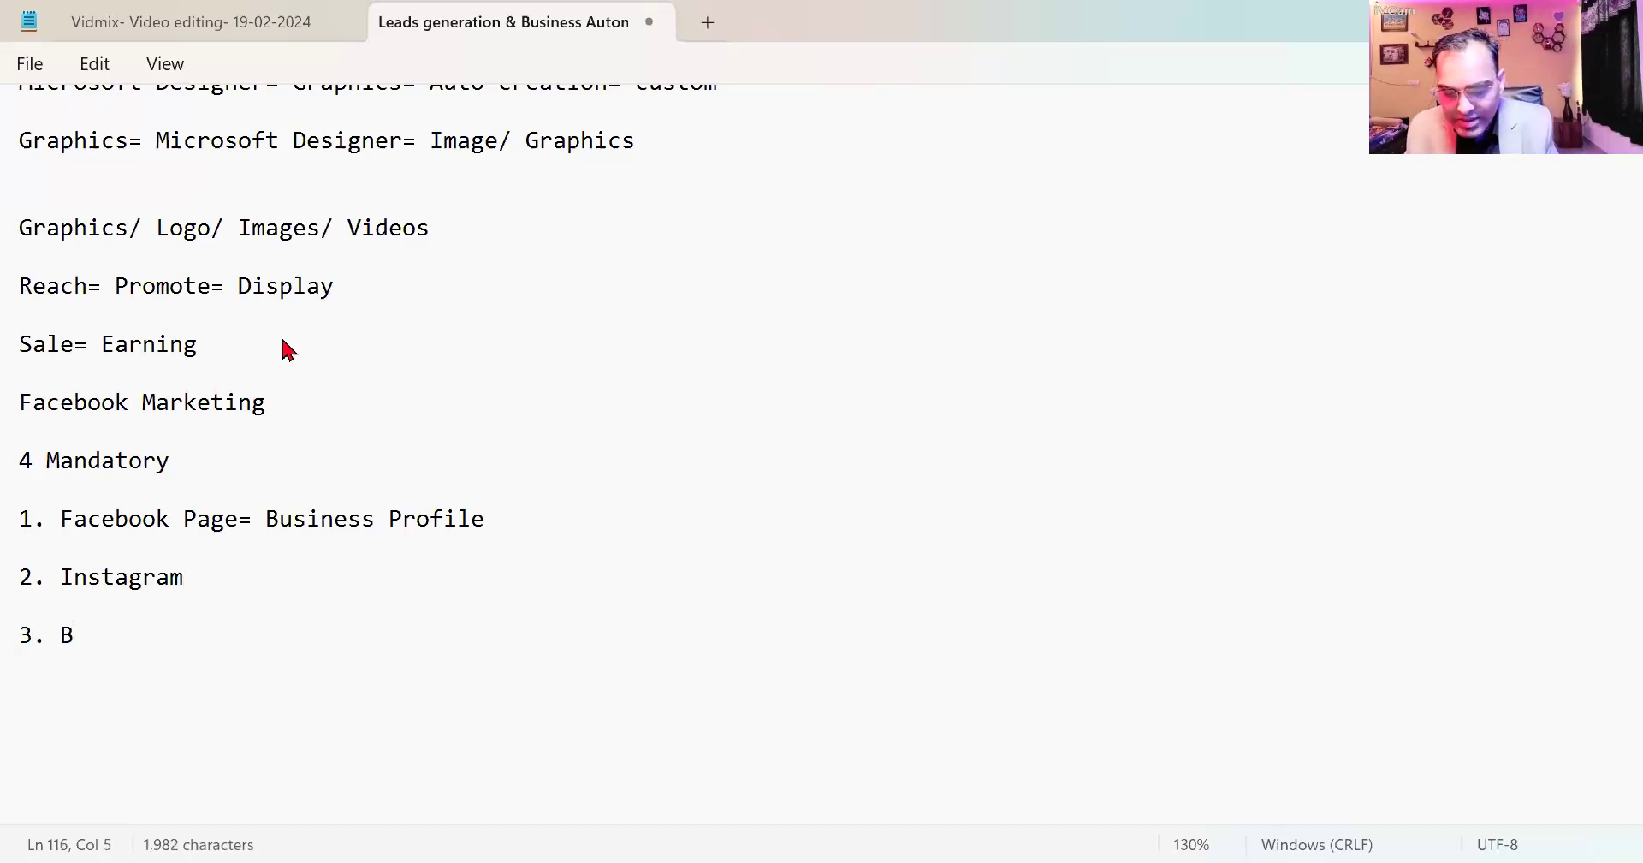
{"action": "type", "text": "usiness Manager"}
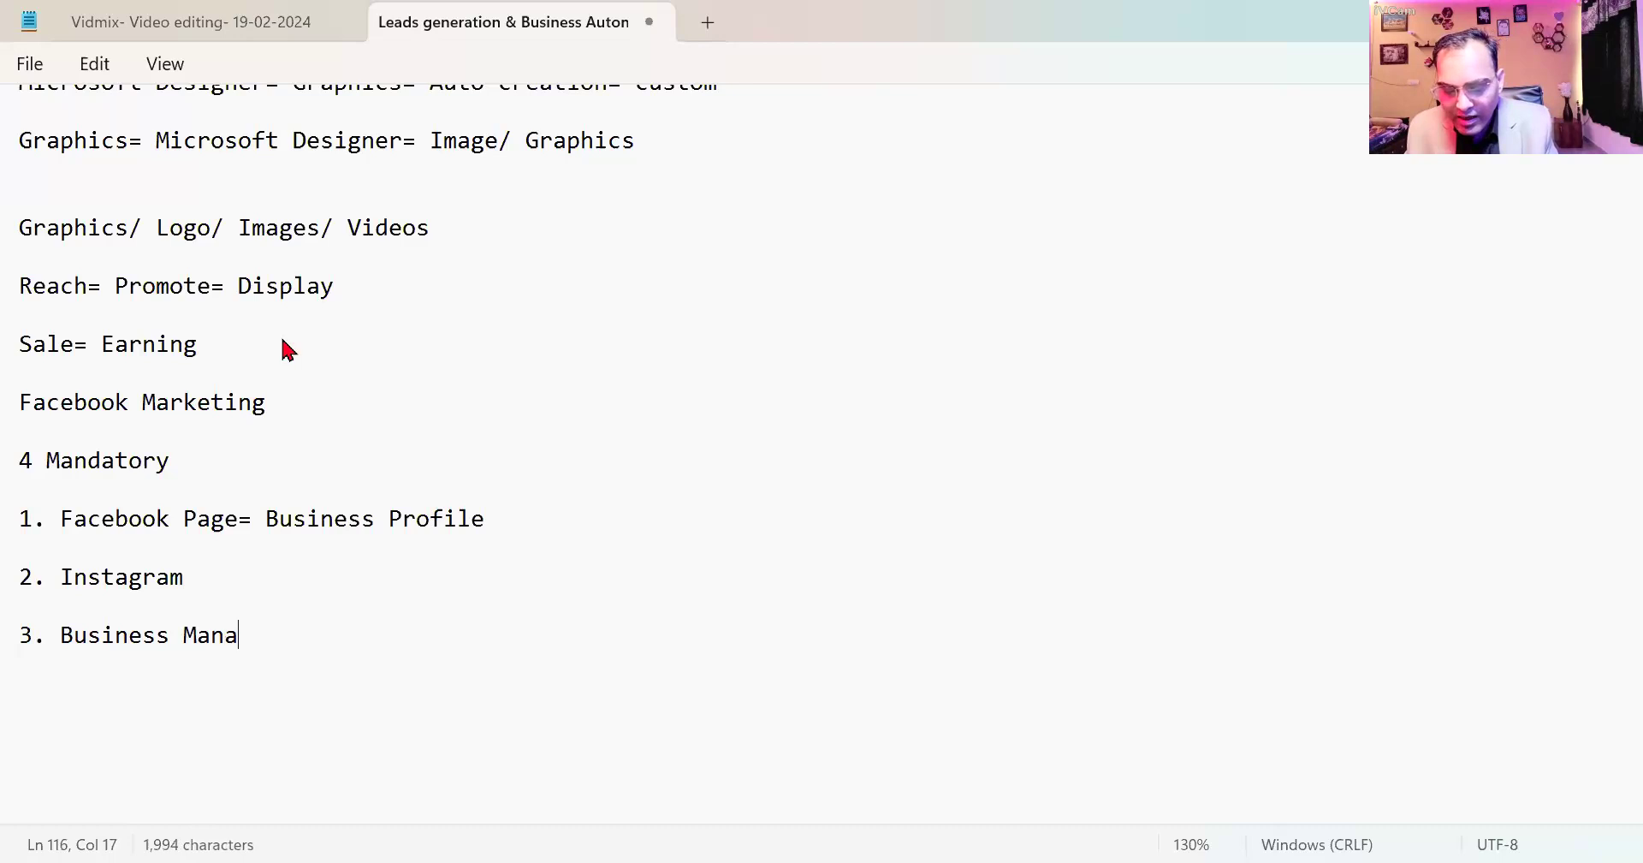
{"action": "key", "text": "Return"}
{"action": "key", "text": "Return"}
{"action": "type", "text": "4 "}
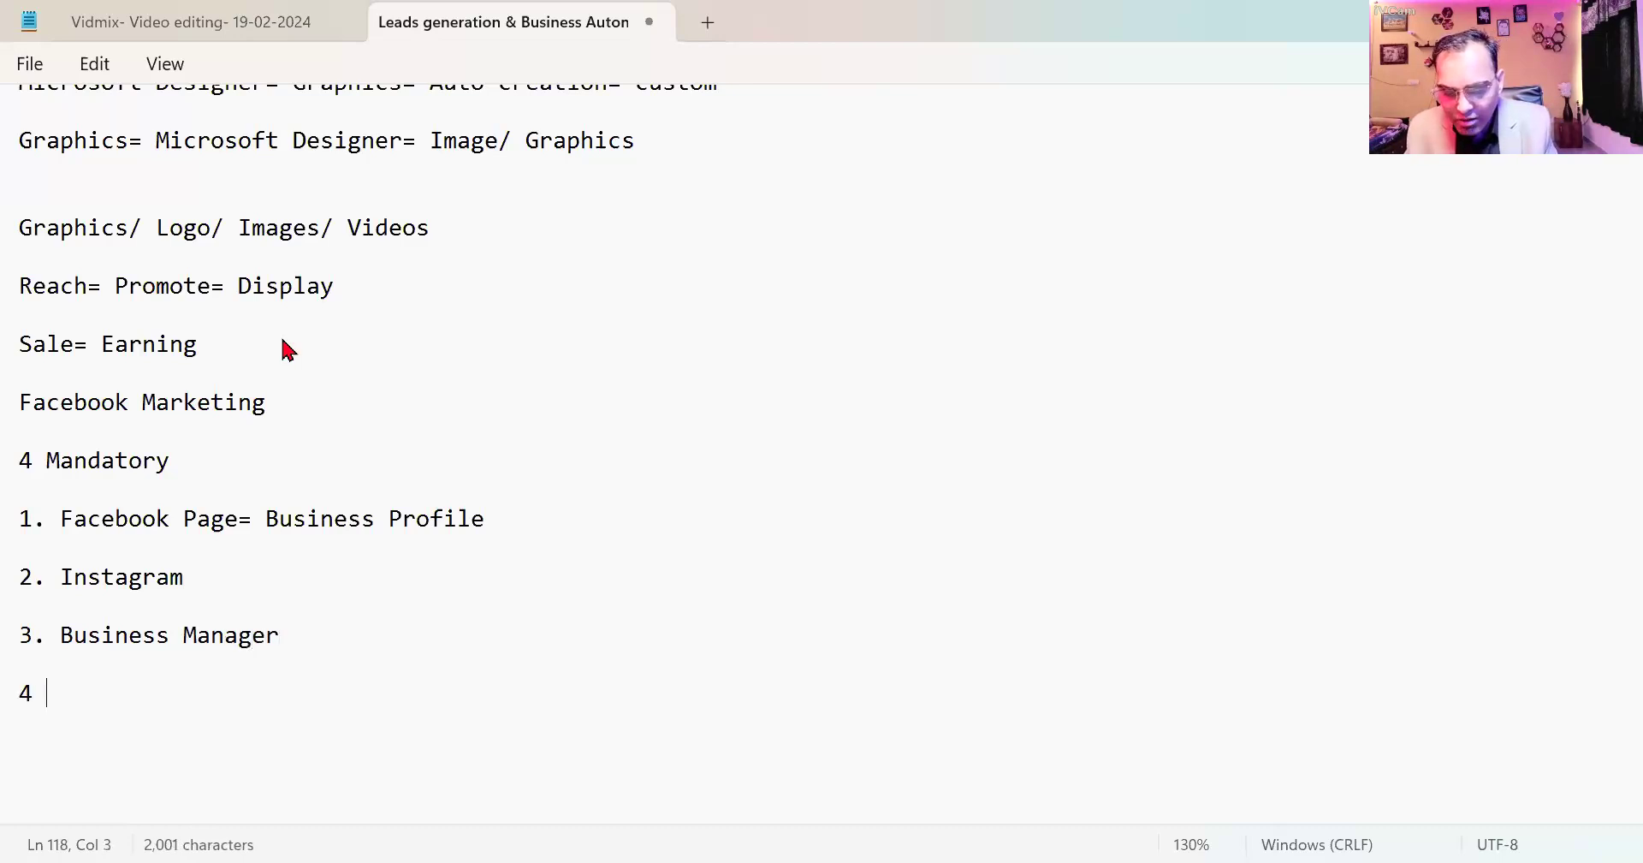
{"action": "type", "text": "Ad ac"}
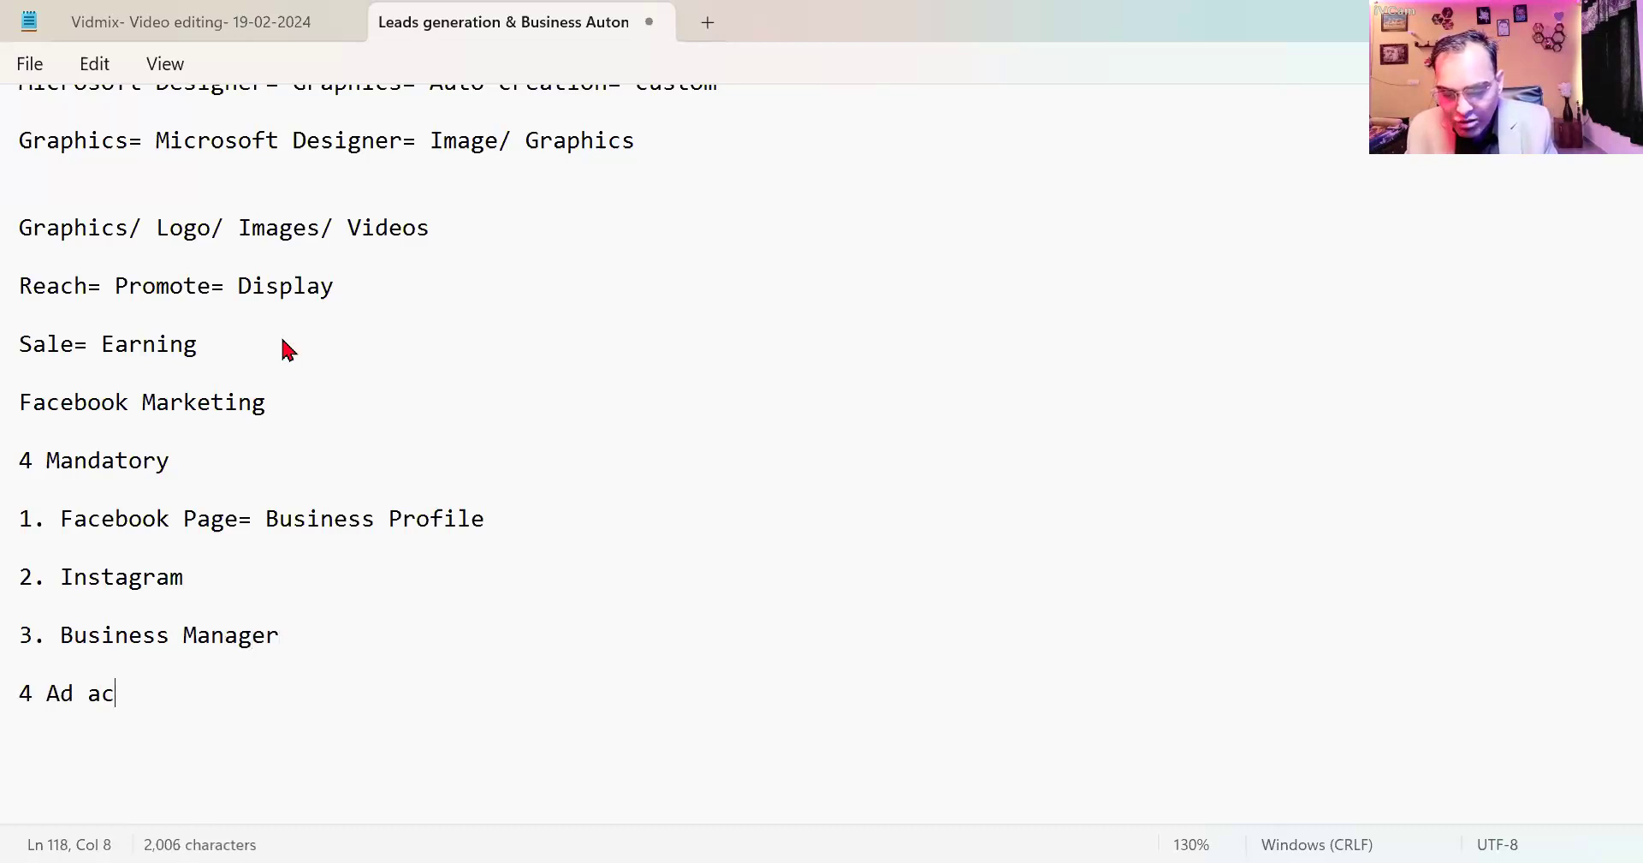
{"action": "type", "text": "count"}
Add the line 'Advert. = run= above= 4 things', select the first item's numbering, and switch to the browser.
{"action": "key", "text": "Return"}
{"action": "key", "text": "Return"}
{"action": "key", "text": "Return"}
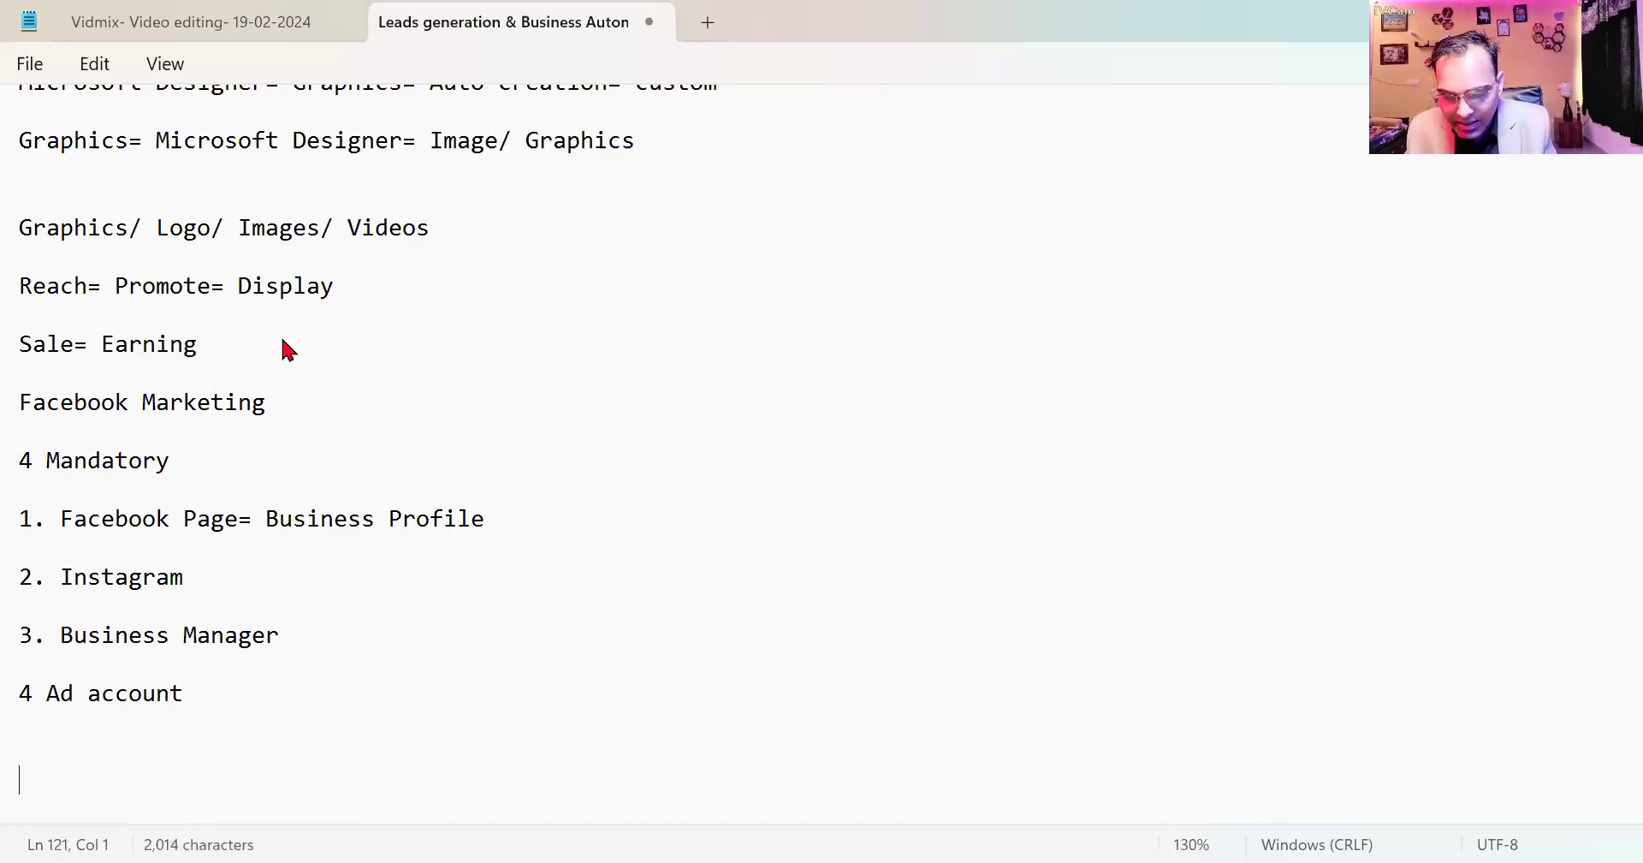
{"action": "type", "text": "Adver"}
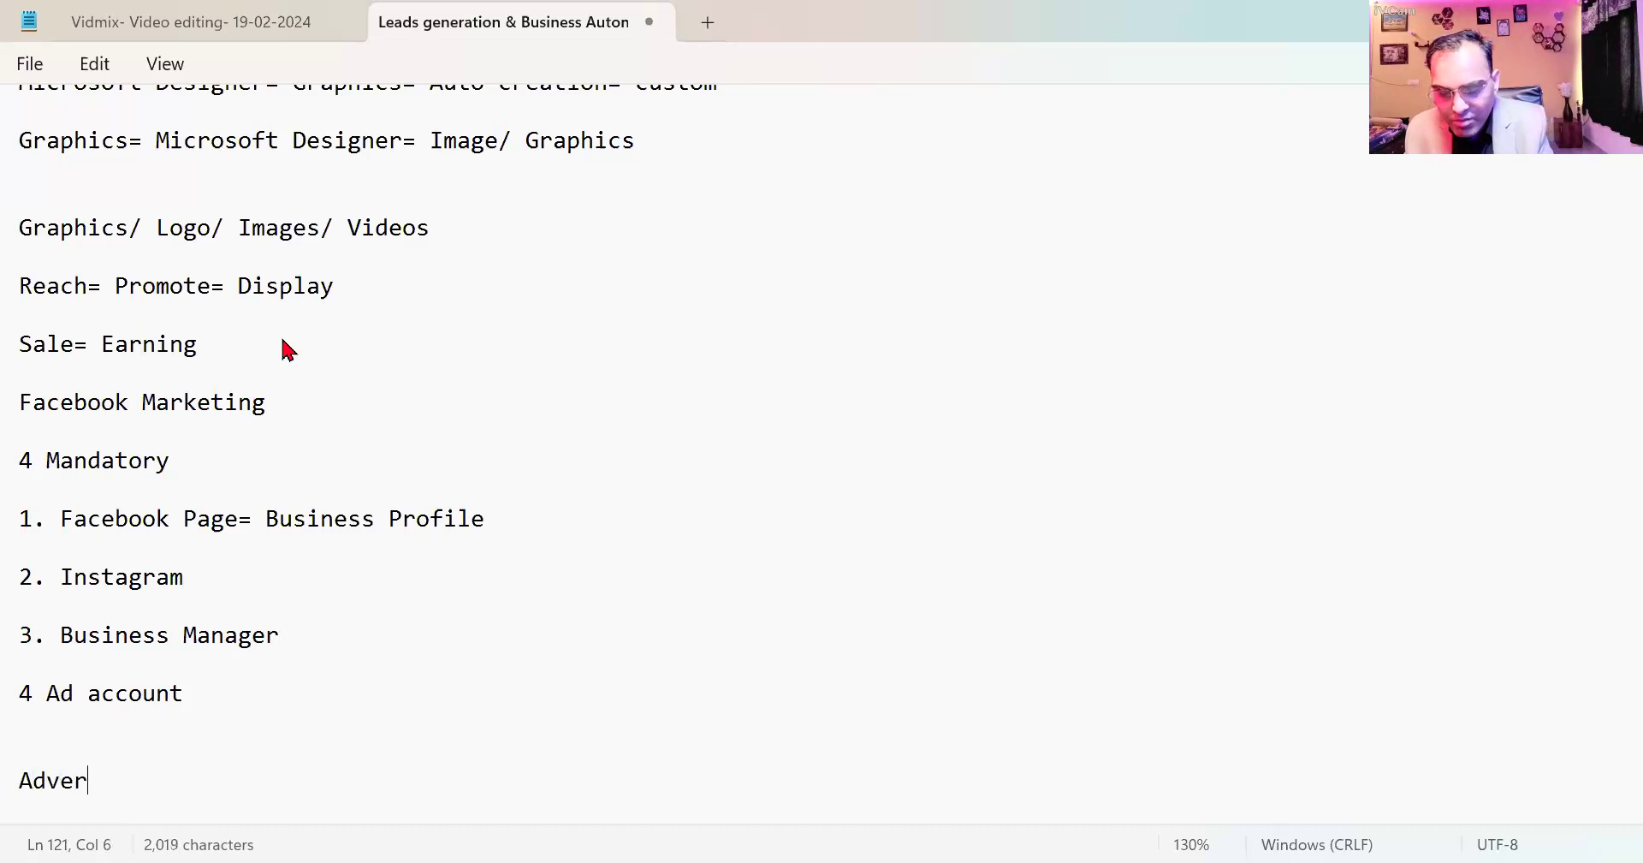
{"action": "type", "text": "t. = r"}
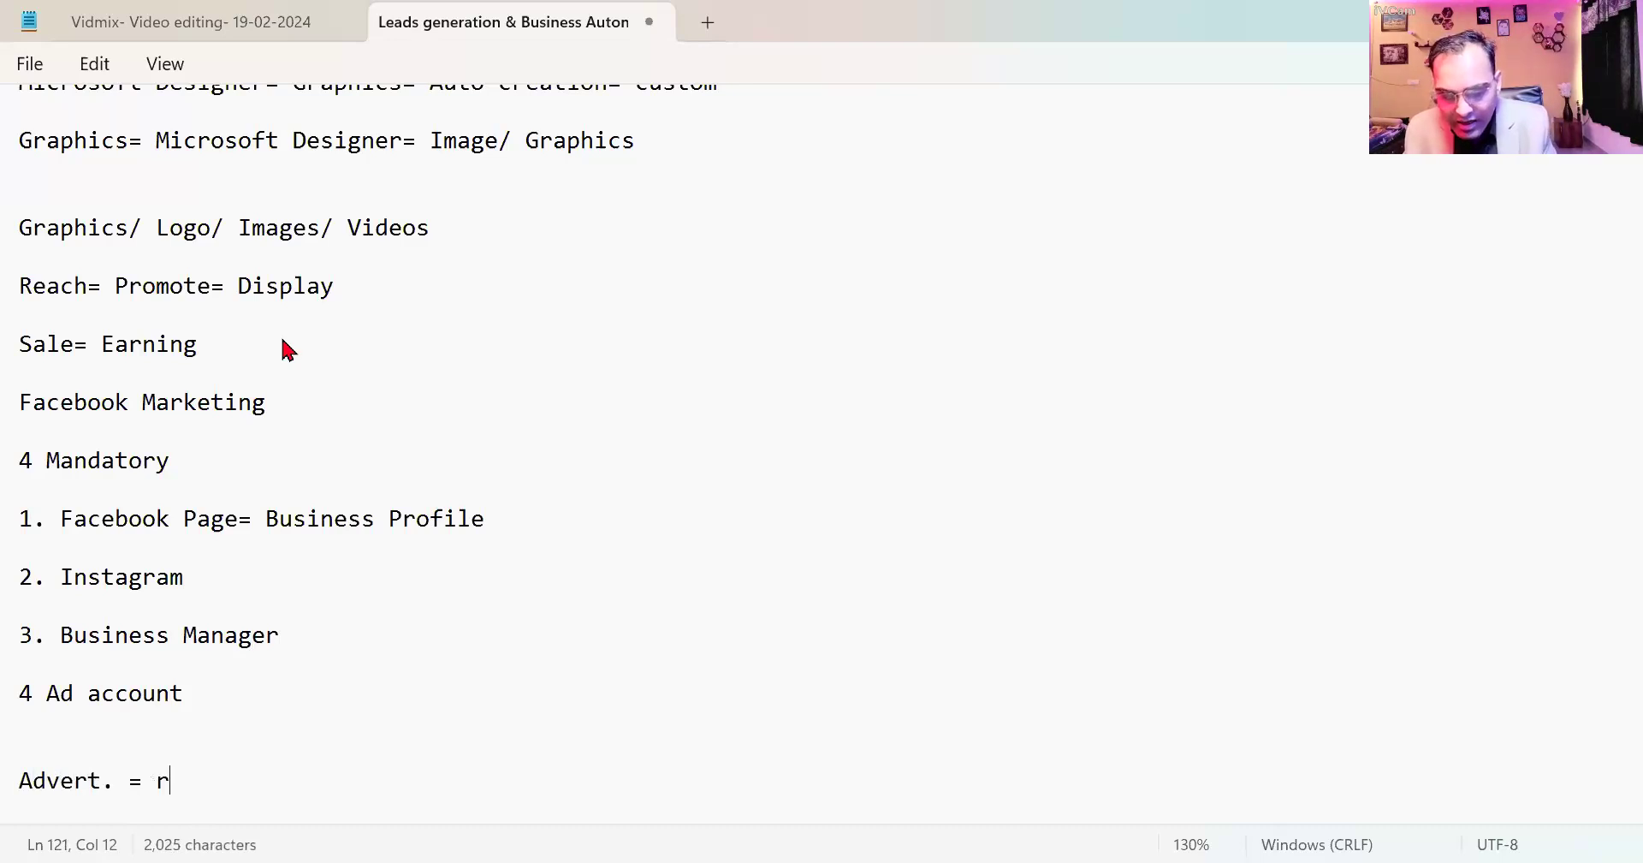
{"action": "type", "text": "un= abo"}
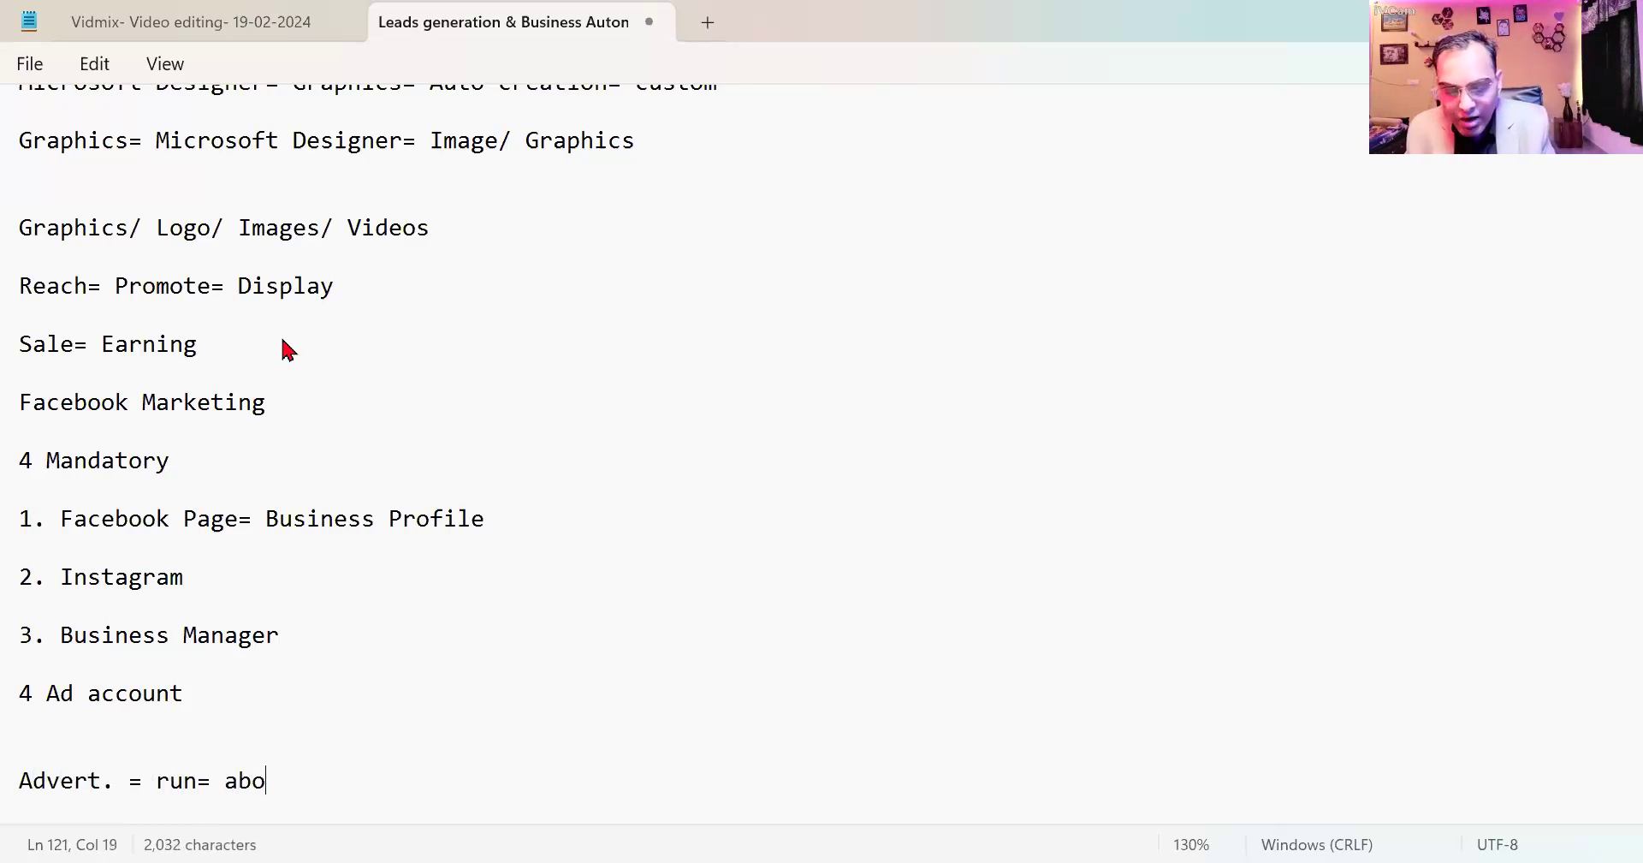
{"action": "type", "text": "ve= 4 "}
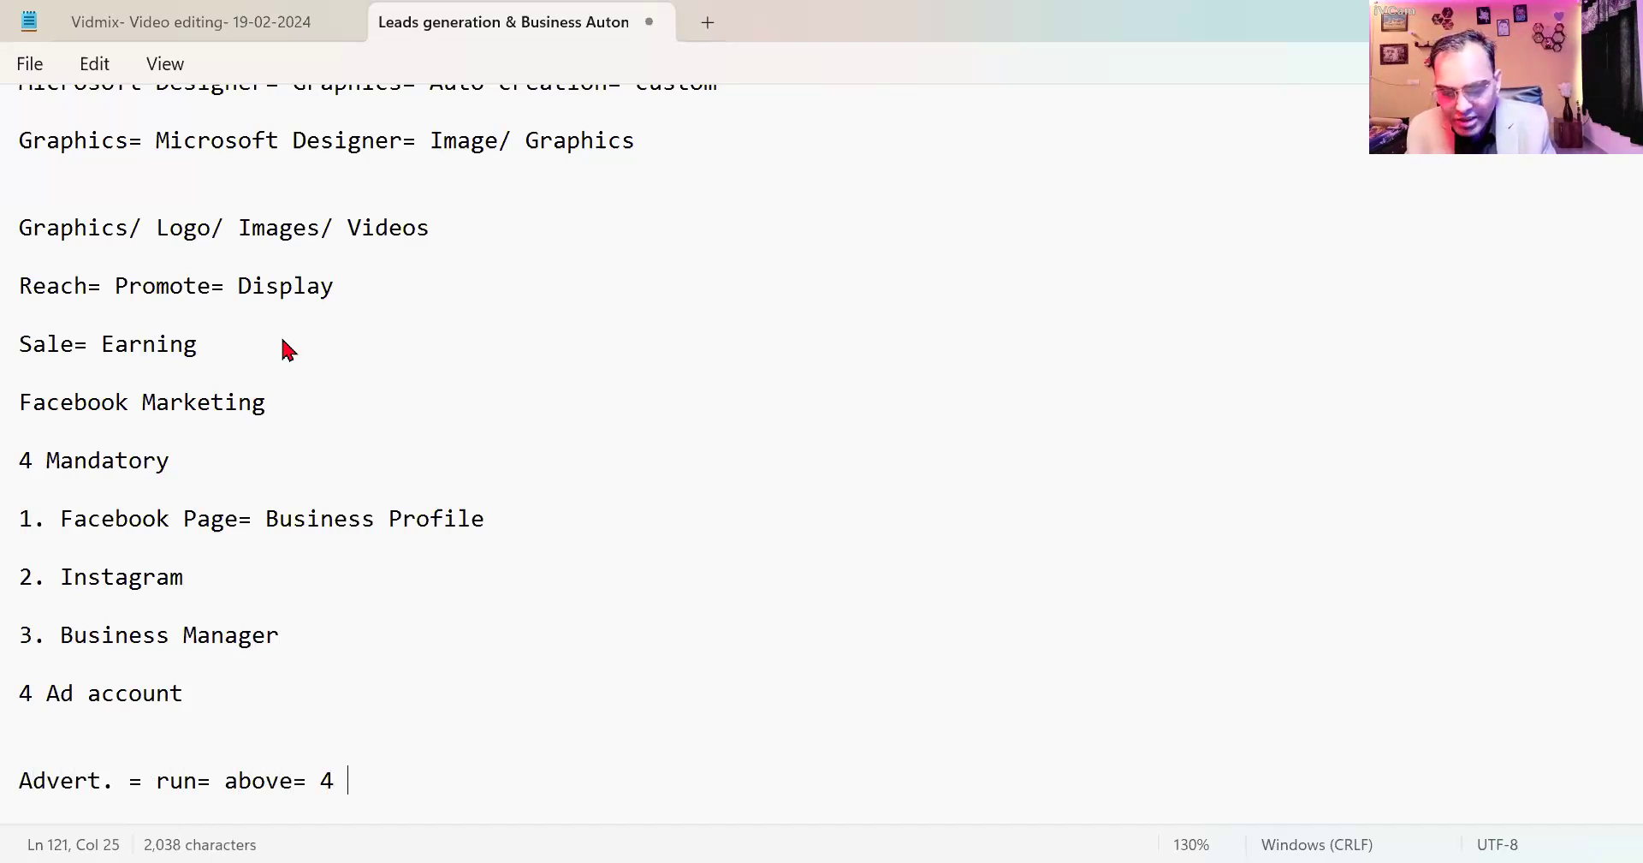
{"action": "type", "text": "things"}
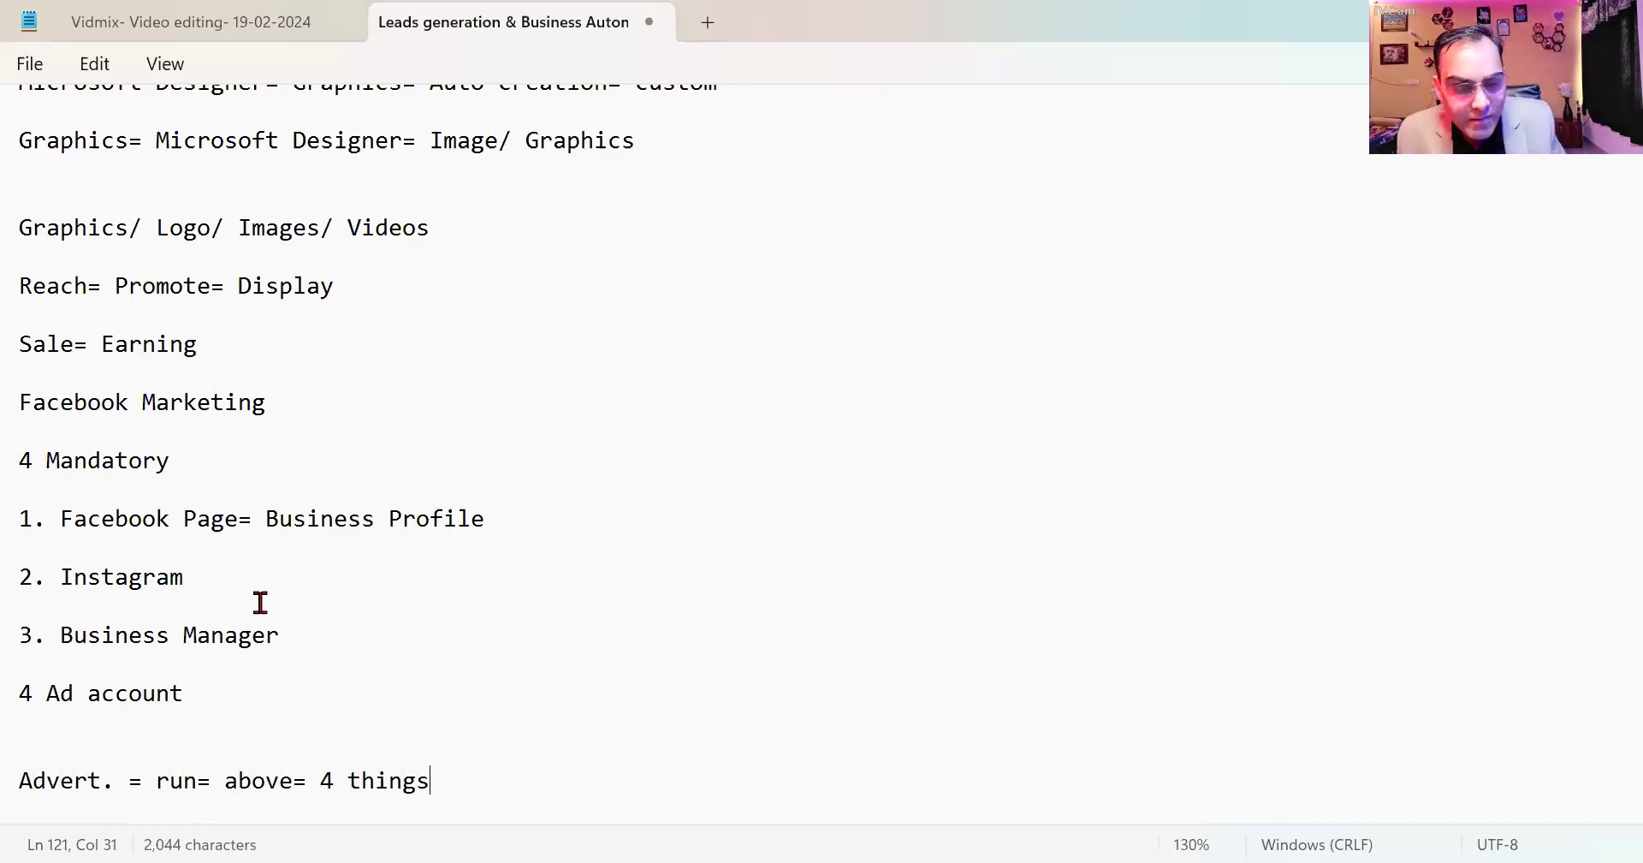
{"action": "left_click_drag", "start_coordinate": [505, 495], "coordinate": [63, 529]}
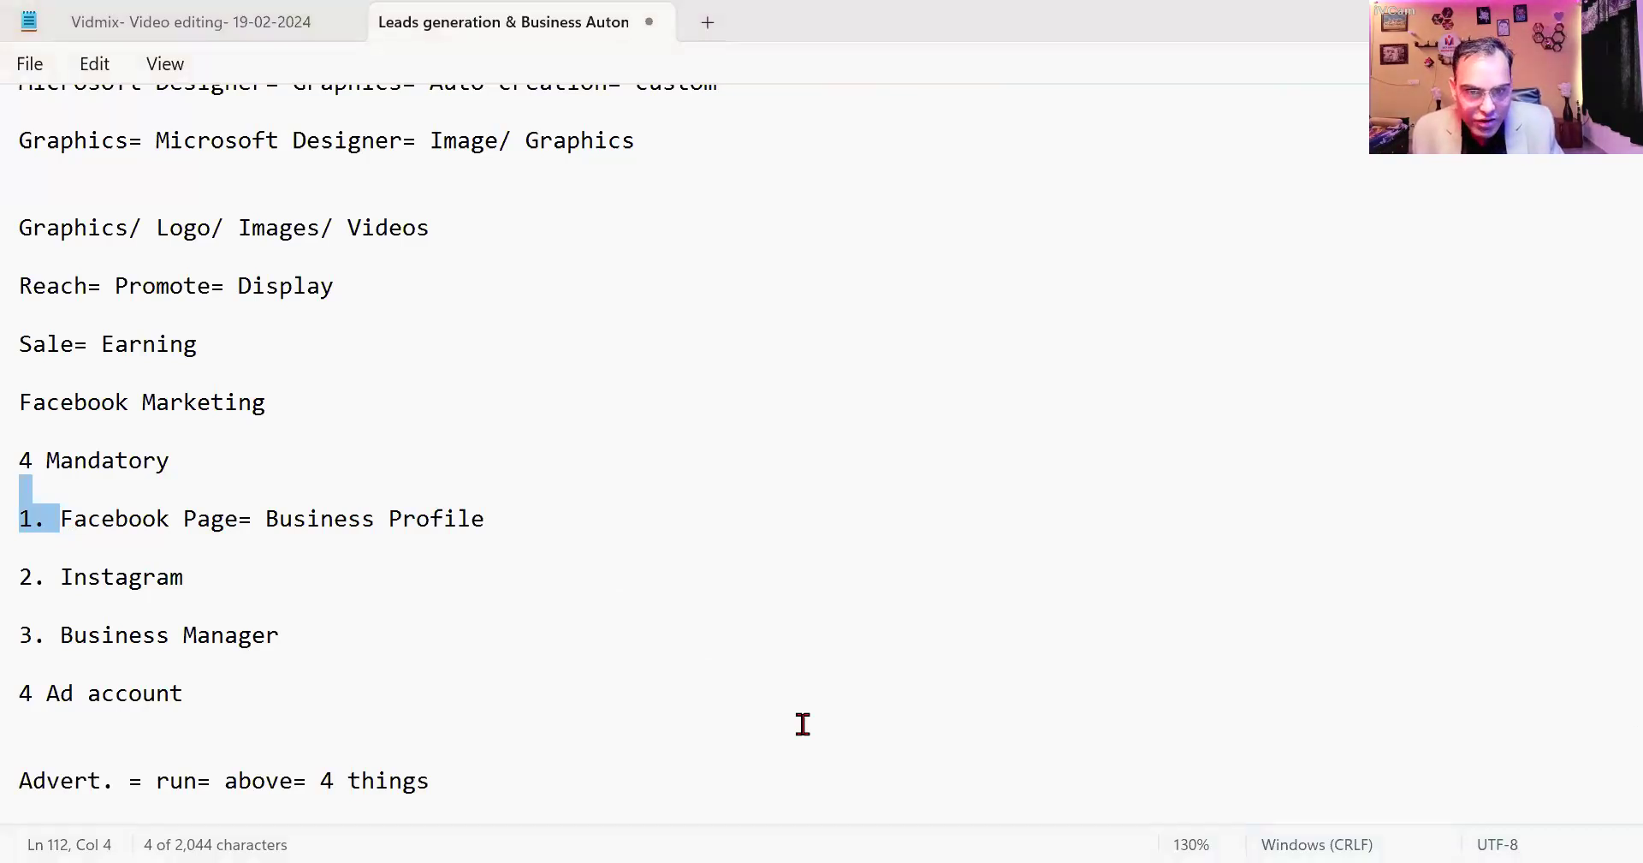
{"action": "key", "text": "alt+Tab"}
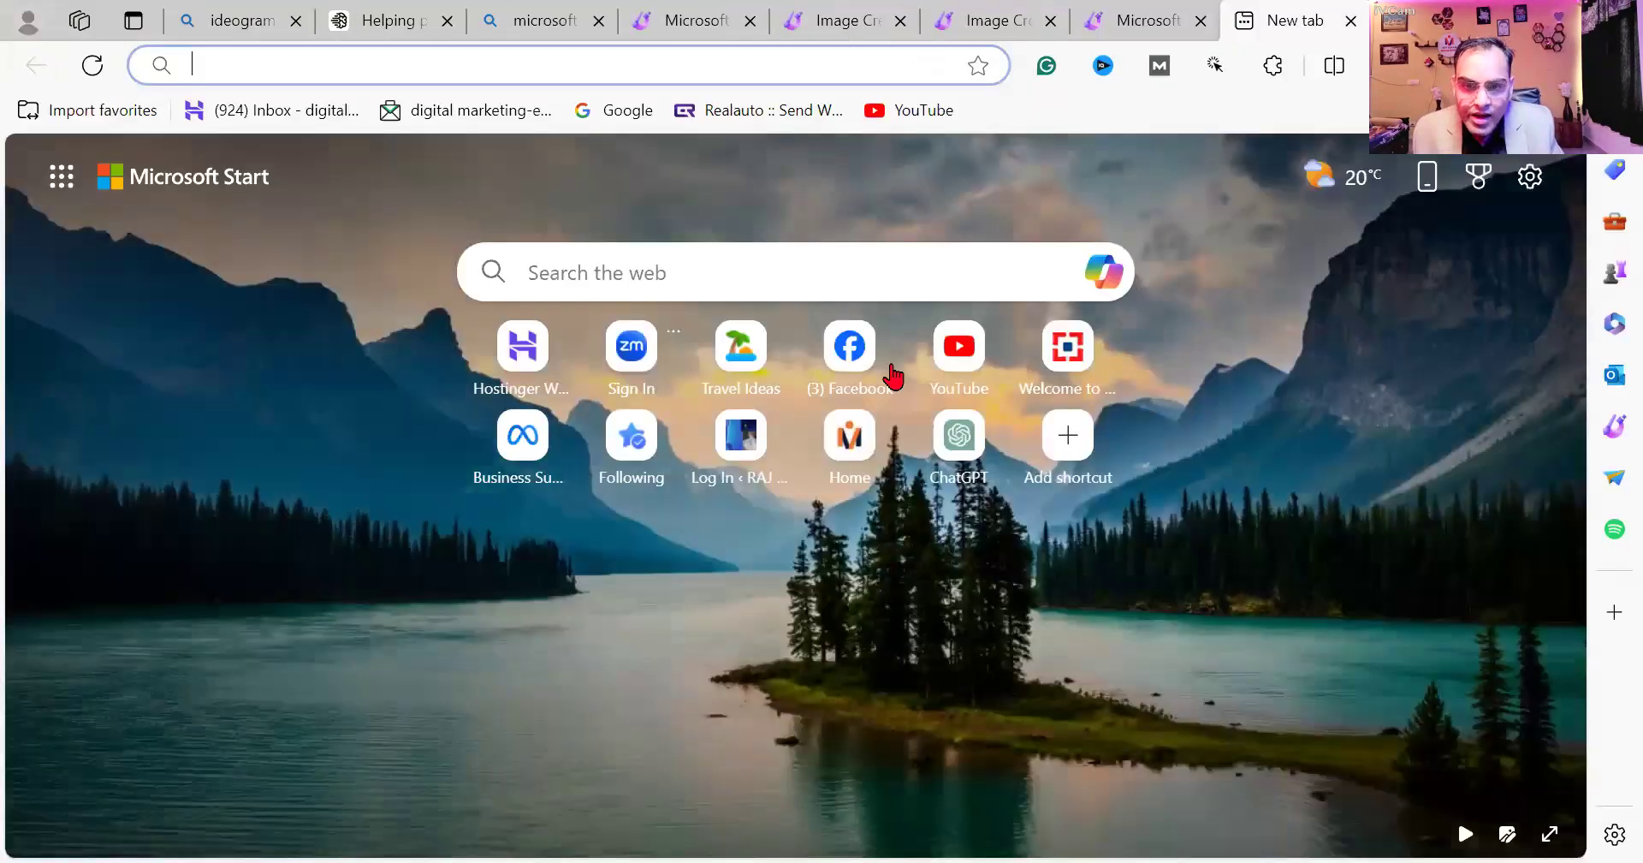
Load facebook.com, try searching 'page', then reach Pages through the expanded sidebar shortcuts.
{"action": "type", "text": "https://www.facebook.com"}
{"action": "key", "text": "Return"}
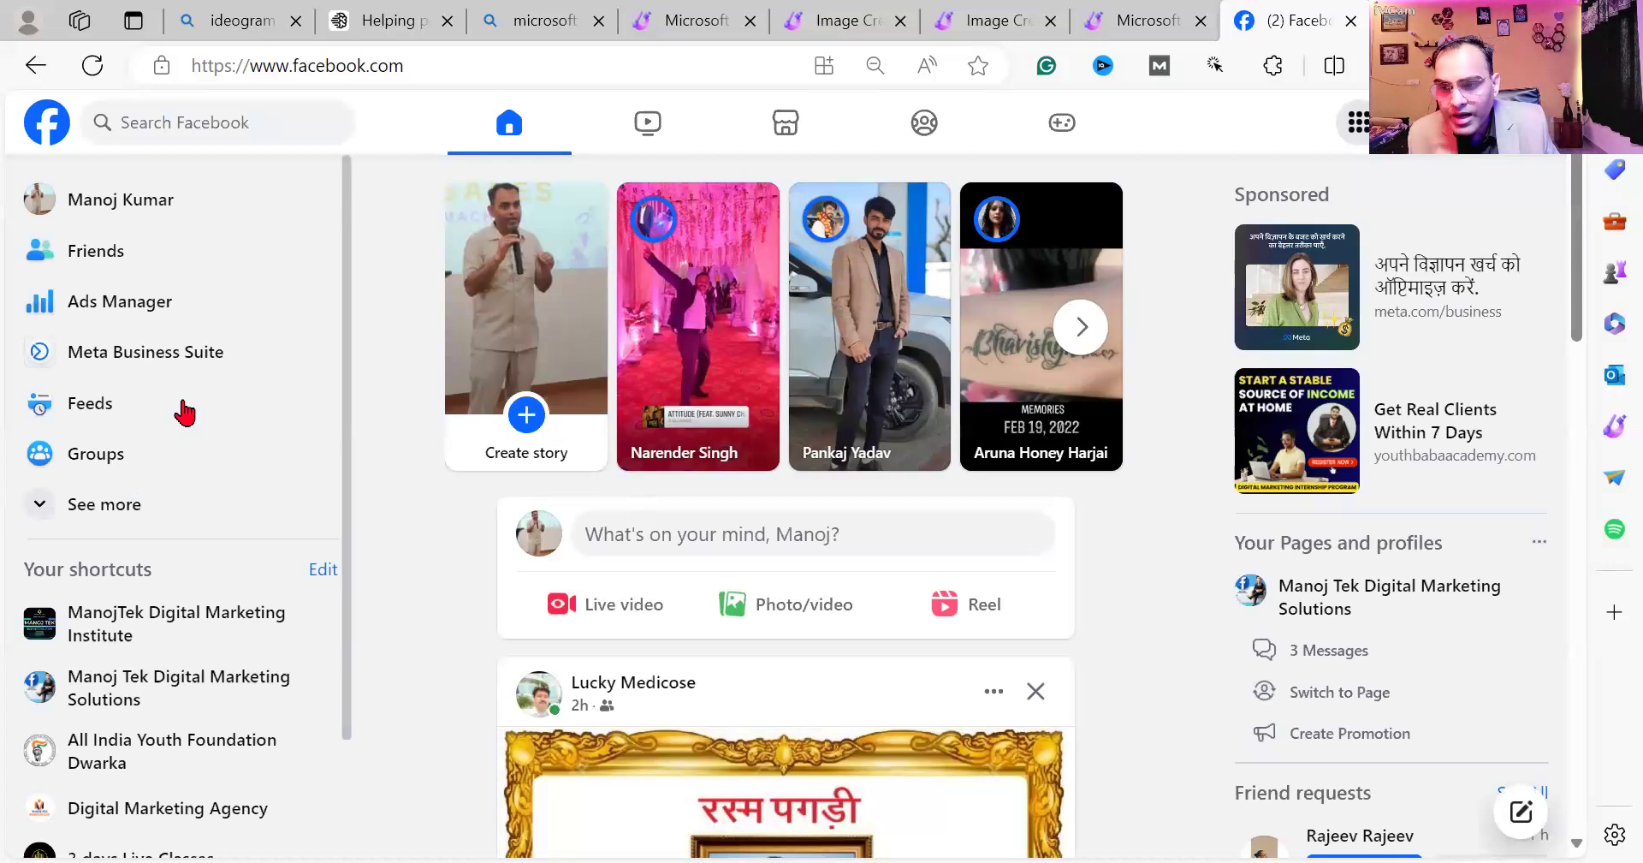
{"action": "left_click", "coordinate": [192, 115]}
{"action": "type", "text": "page"}
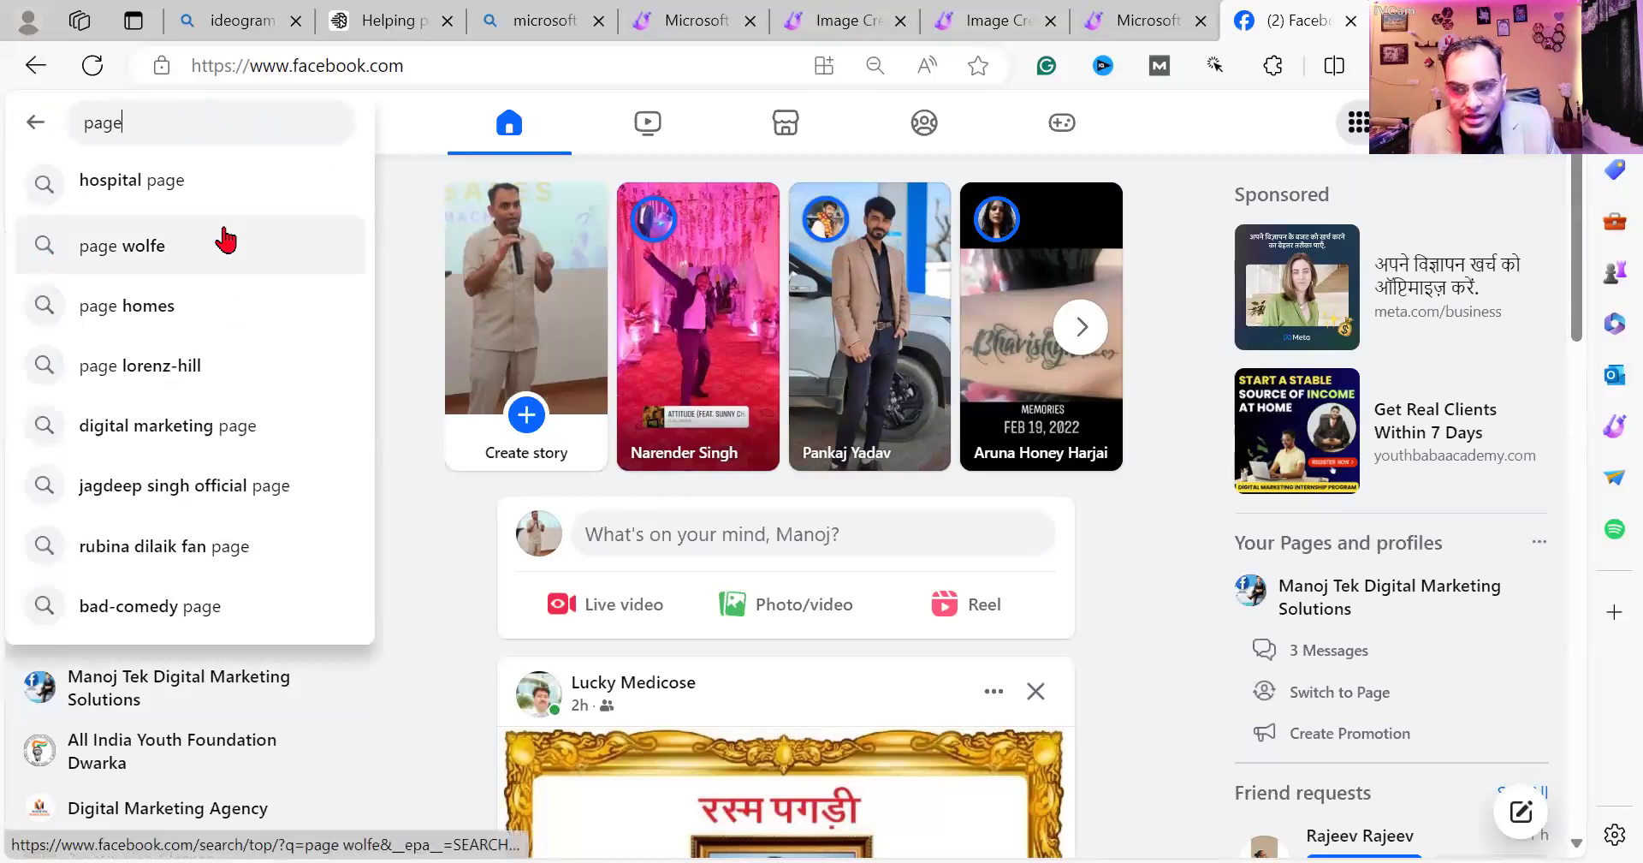
{"action": "key", "text": "Return"}
{"action": "left_click", "coordinate": [106, 509]}
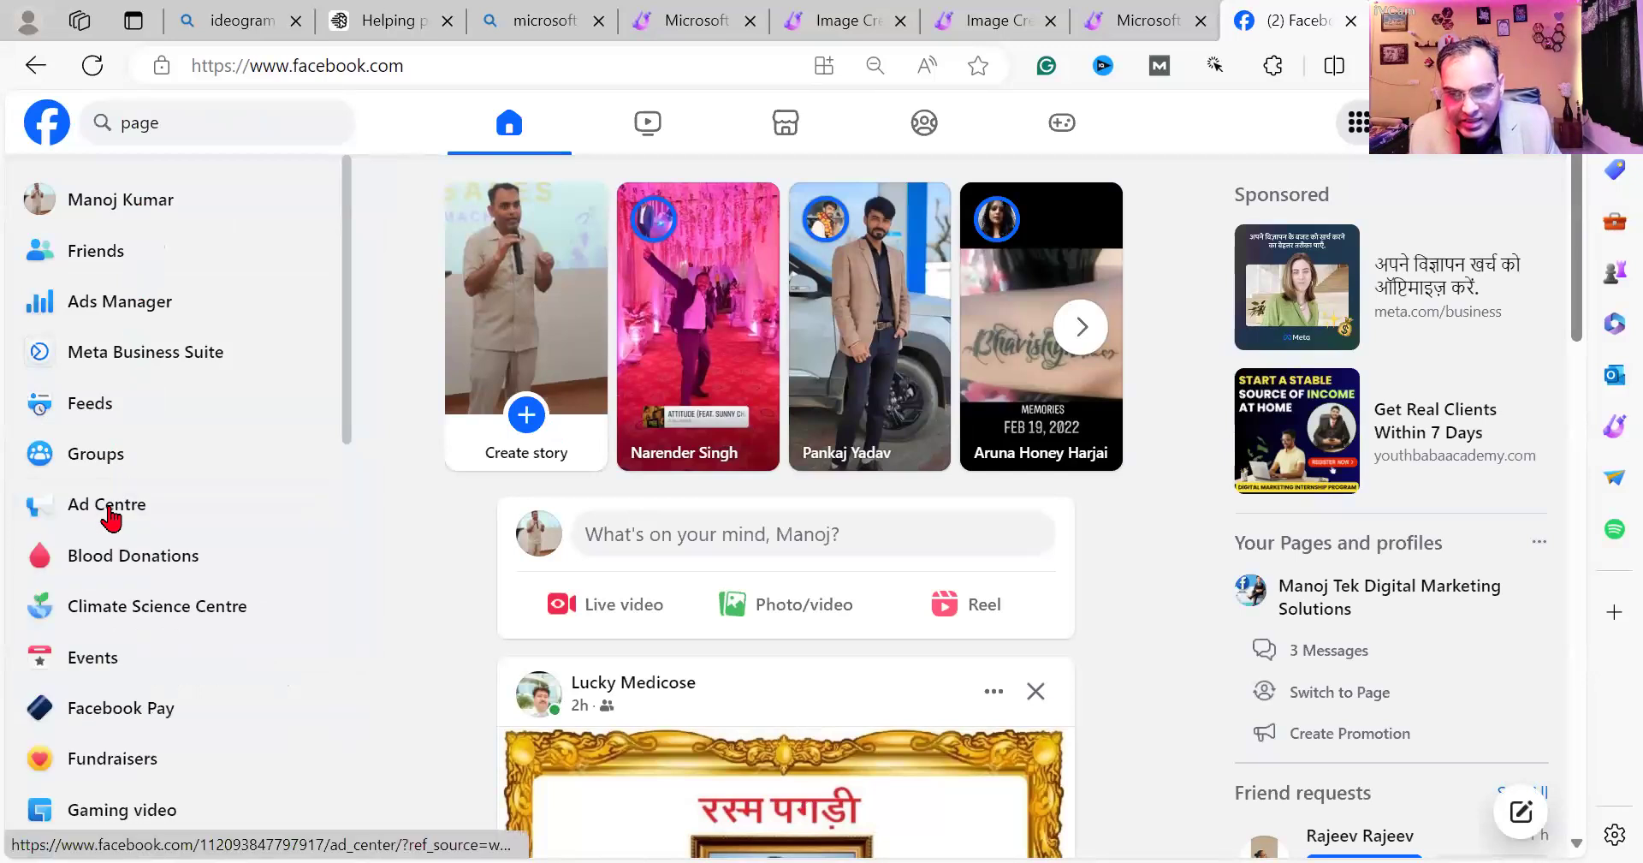
{"action": "scroll", "coordinate": [101, 758], "scroll_direction": "down", "scroll_amount": 4}
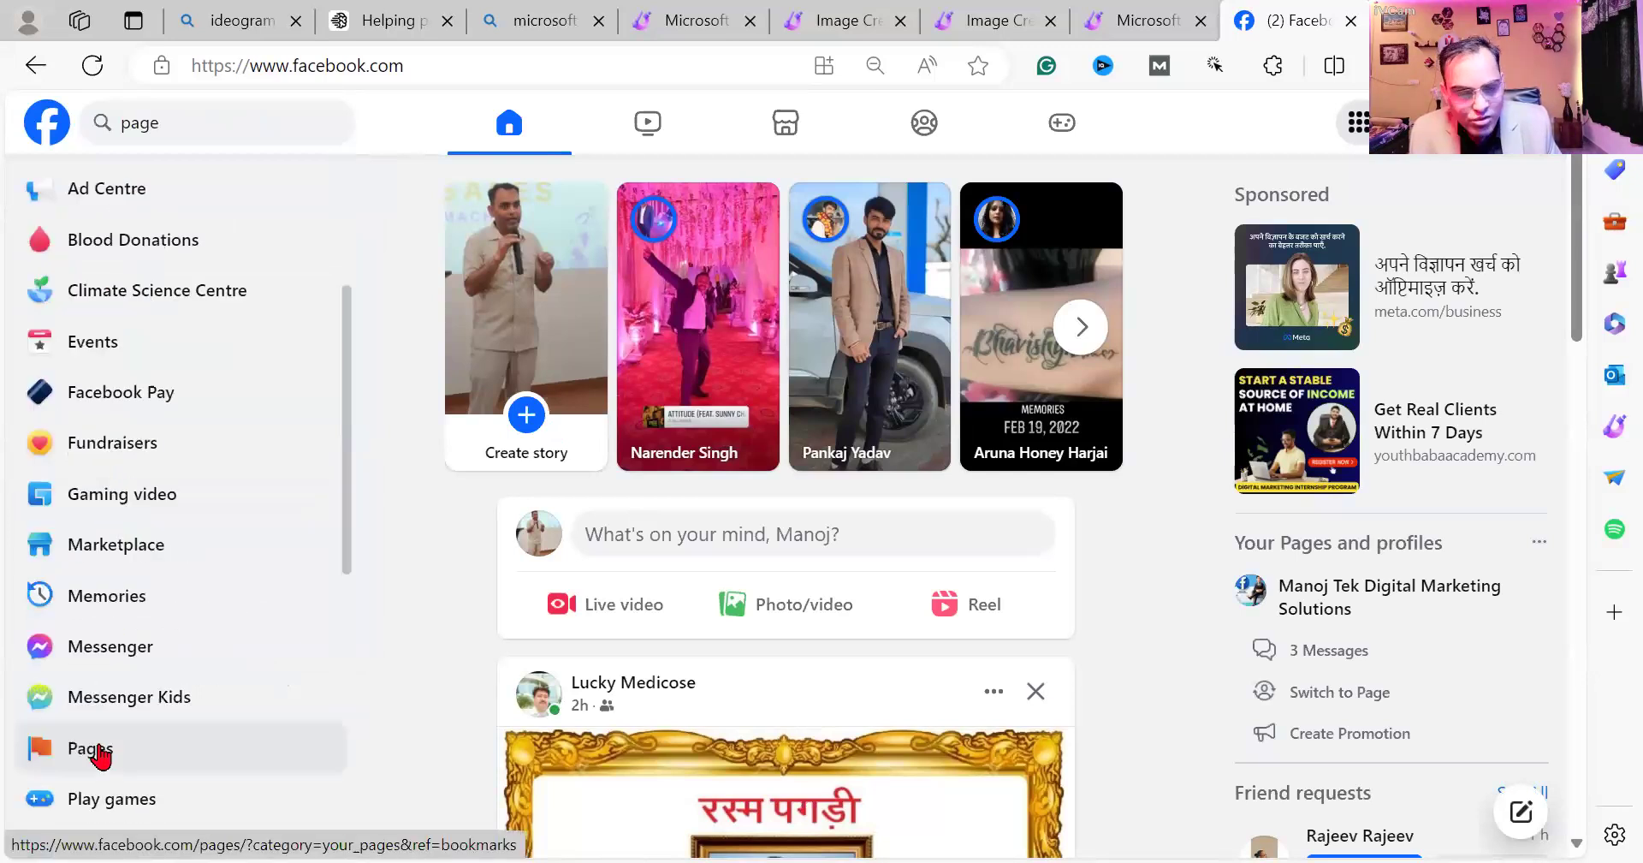
{"action": "left_click", "coordinate": [69, 751]}
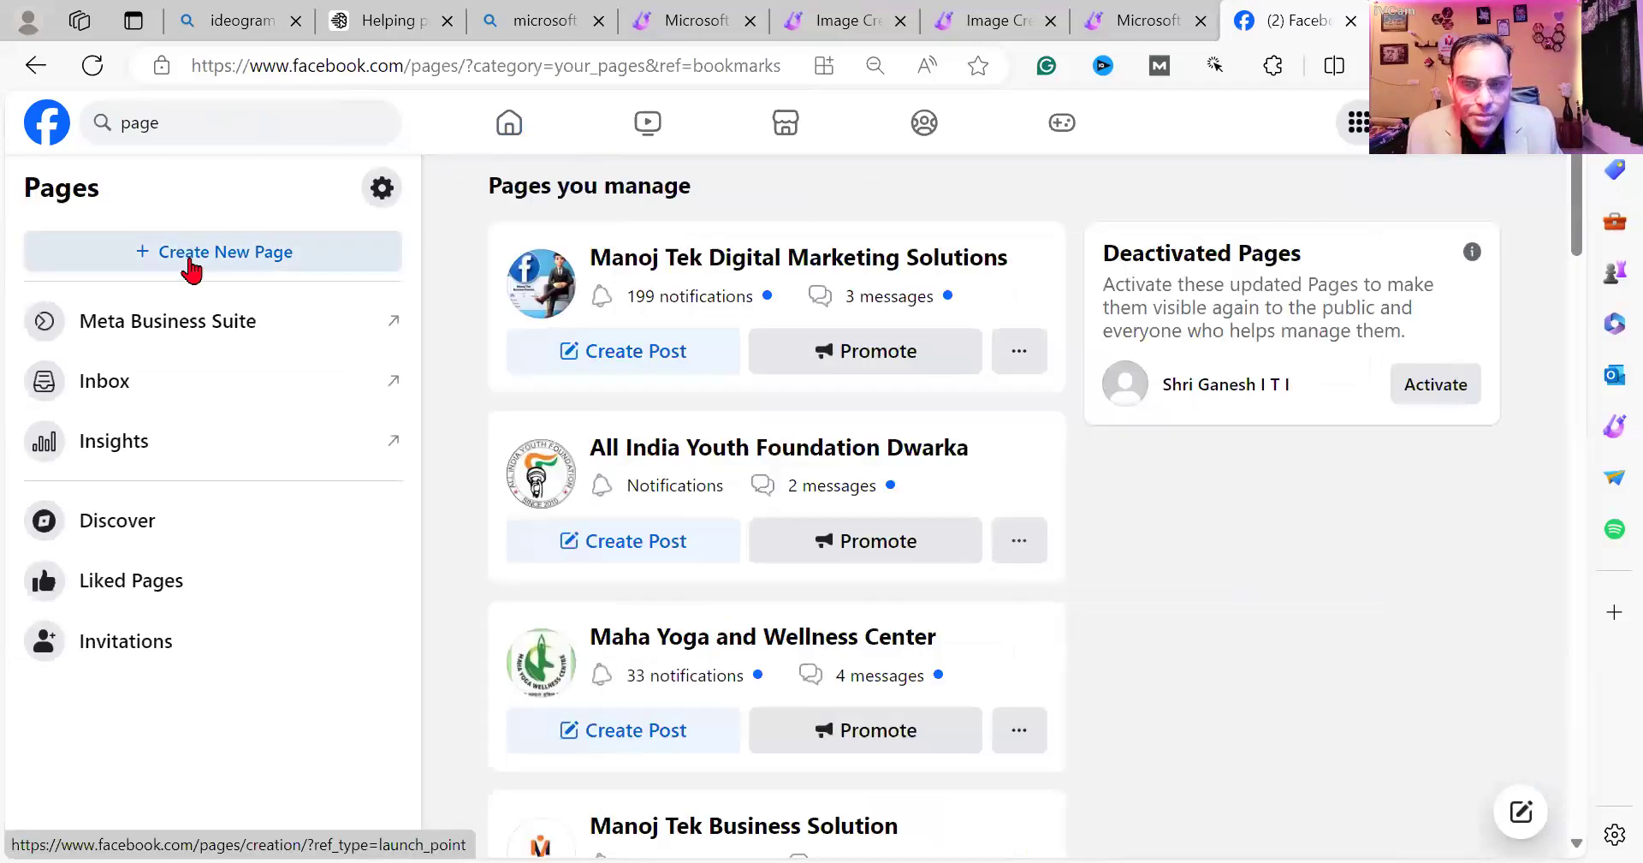
Look through the Pages you manage, then start a new one with '+ Create New Page'.
{"action": "scroll", "coordinate": [985, 308], "scroll_direction": "down", "scroll_amount": 20}
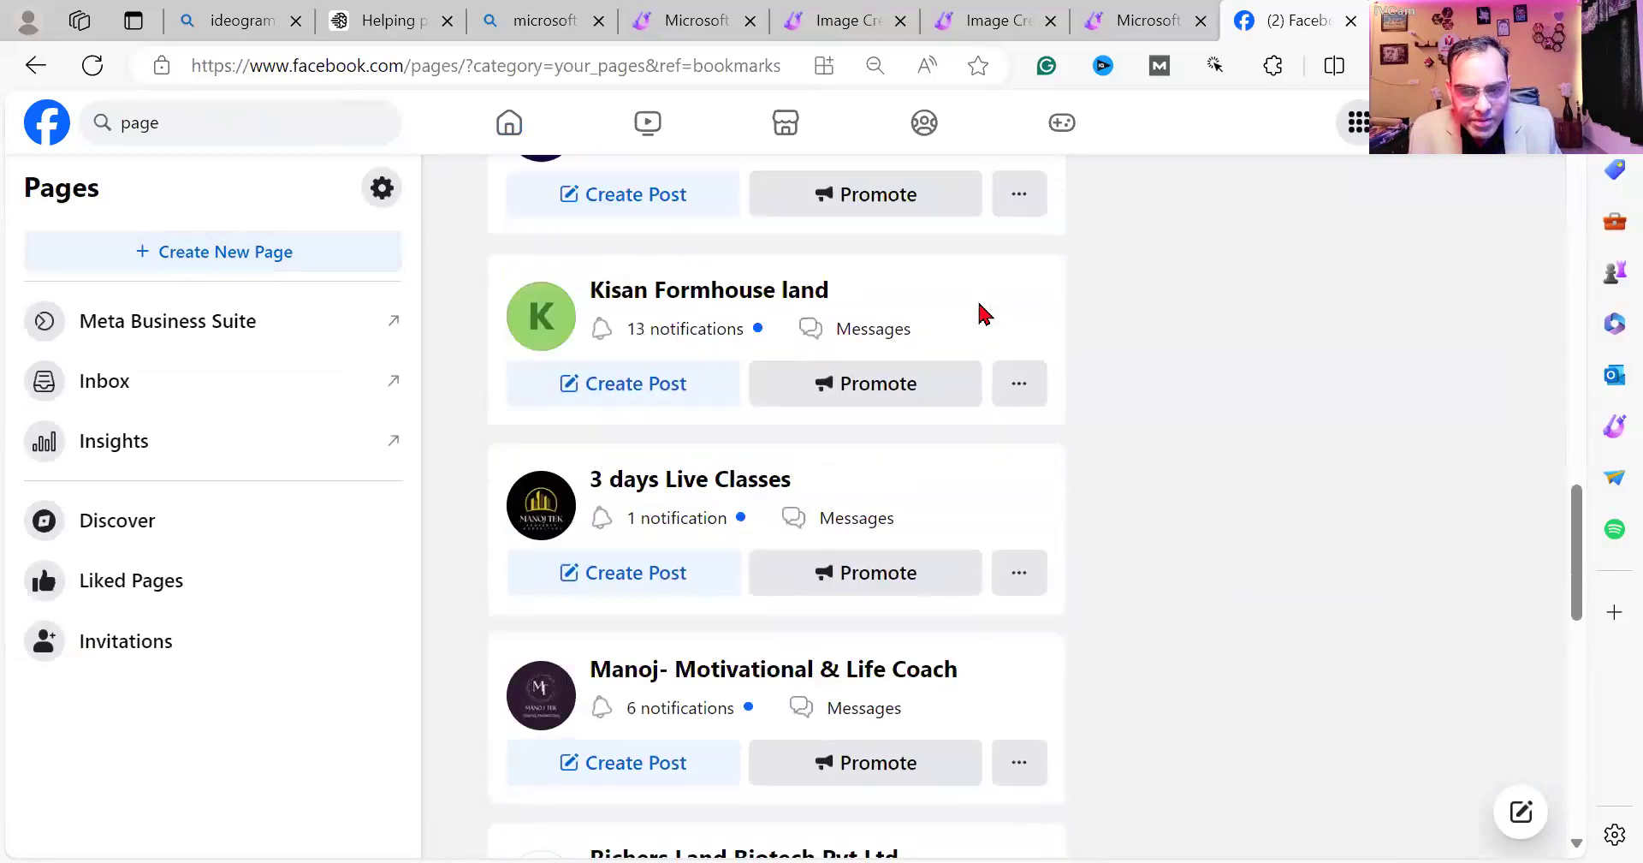
{"action": "scroll", "coordinate": [985, 313], "scroll_direction": "down", "scroll_amount": 10}
{"action": "scroll", "coordinate": [822, 415], "scroll_direction": "up", "scroll_amount": 10}
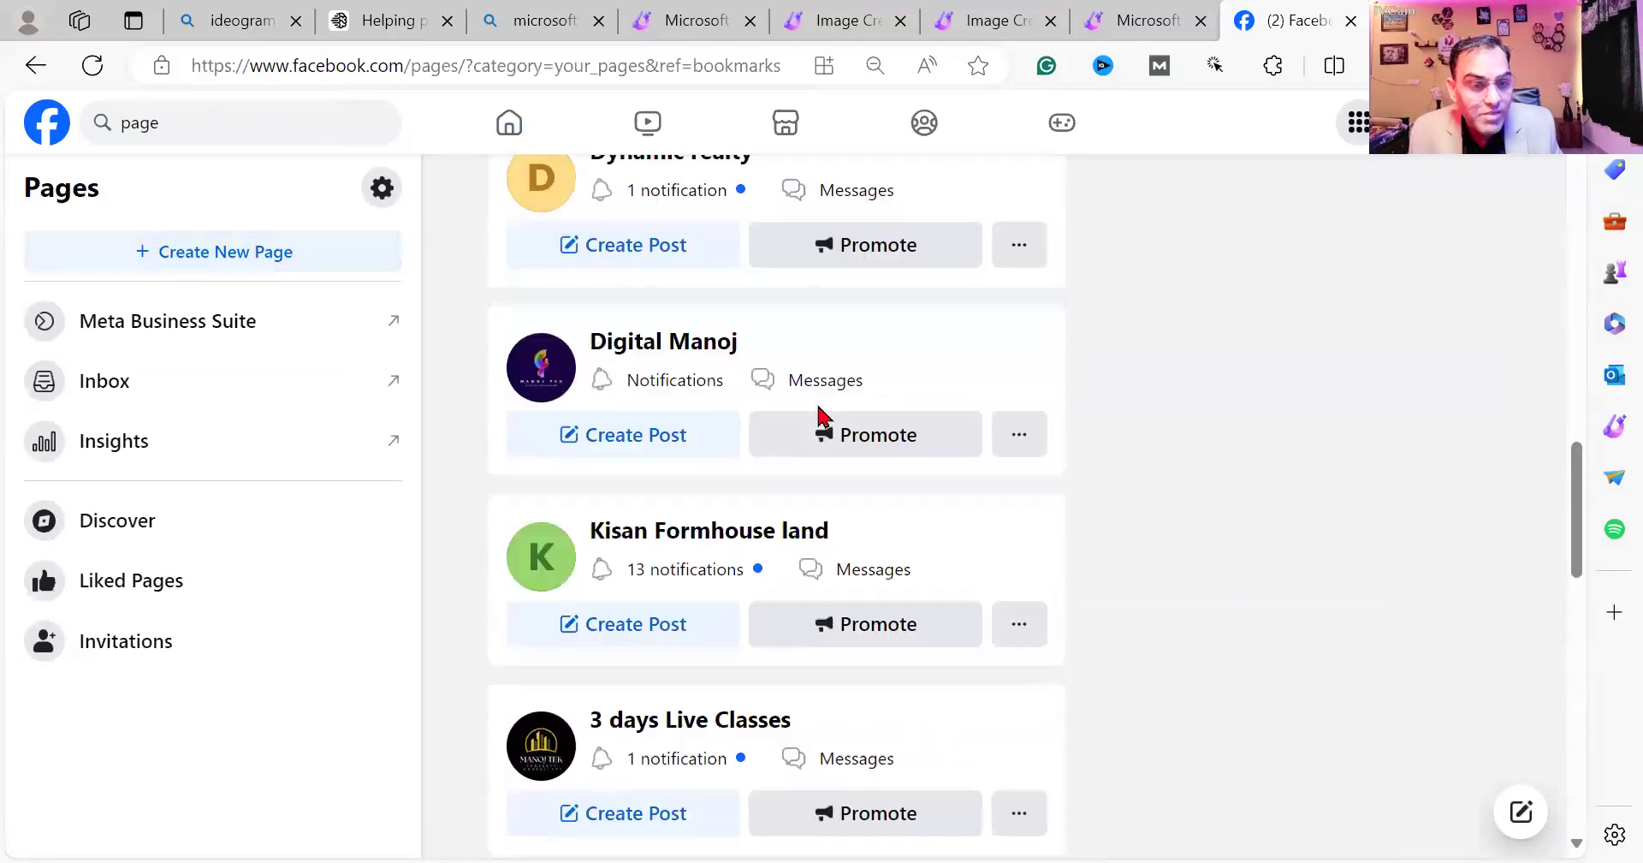
{"action": "scroll", "coordinate": [822, 416], "scroll_direction": "up", "scroll_amount": 15}
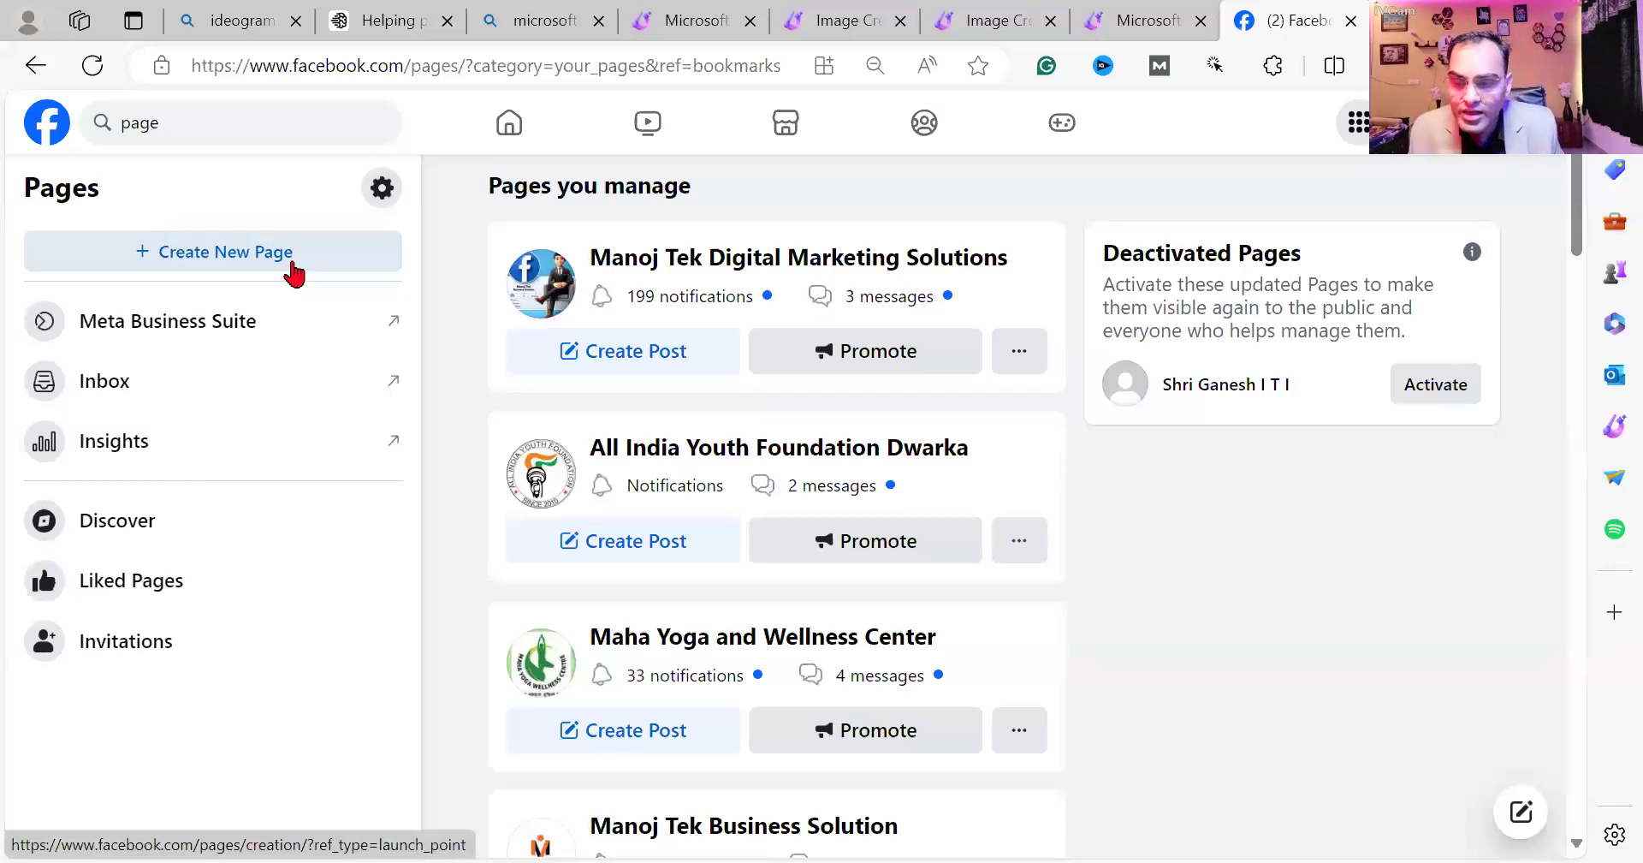
{"action": "left_click", "coordinate": [291, 270]}
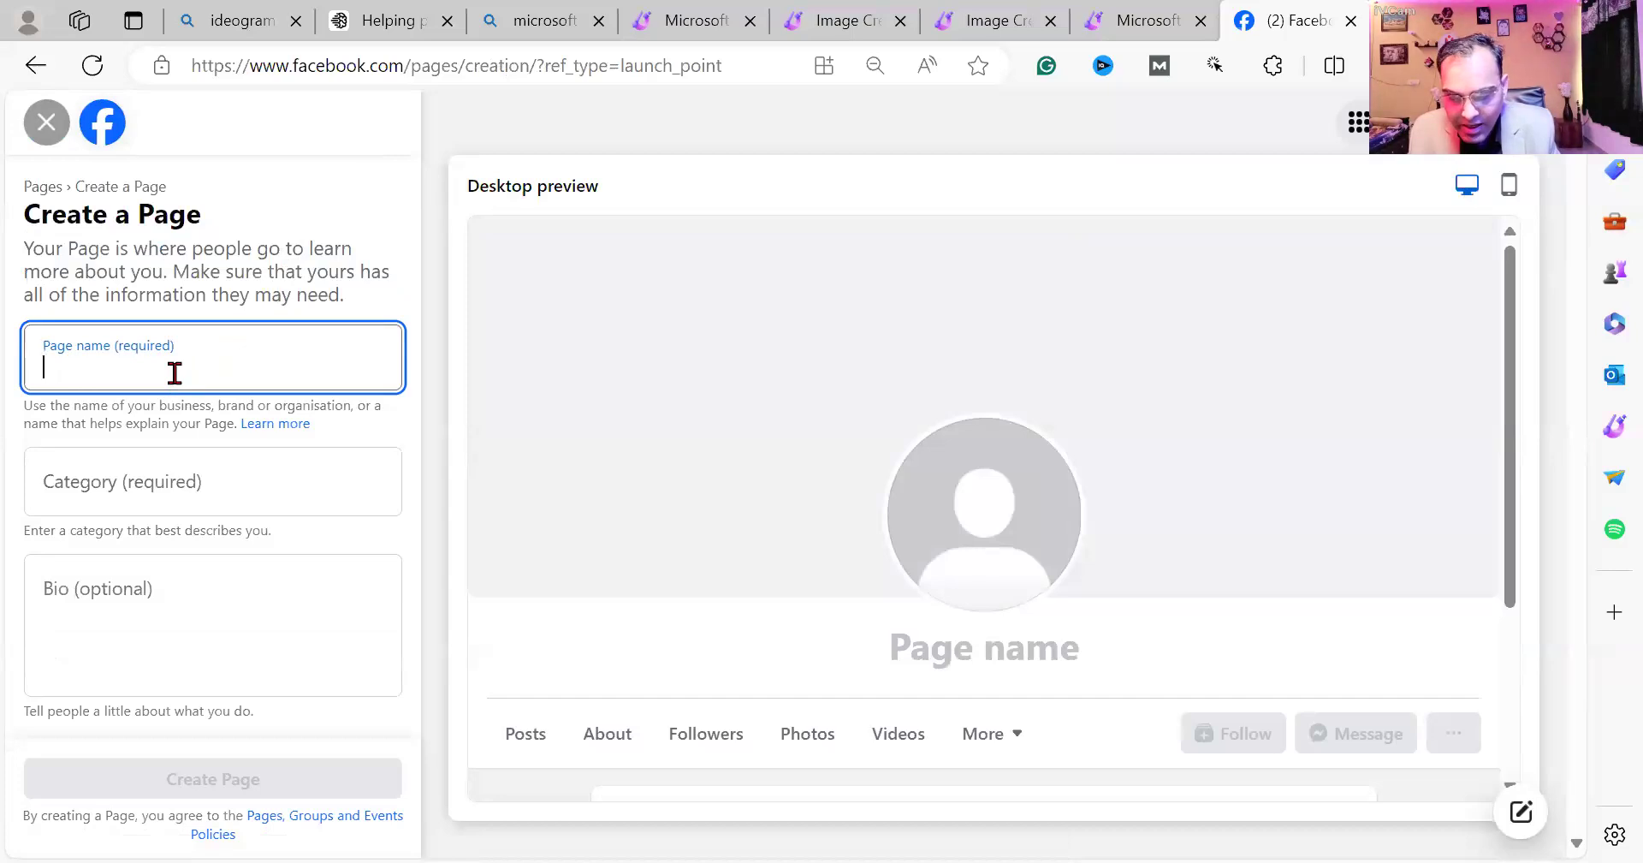
Name the Page 'Lead Generation and Automation' with categories Advertising/marketing, Internet marketing service and Social media agency.
{"action": "type", "text": "Lead Gen"}
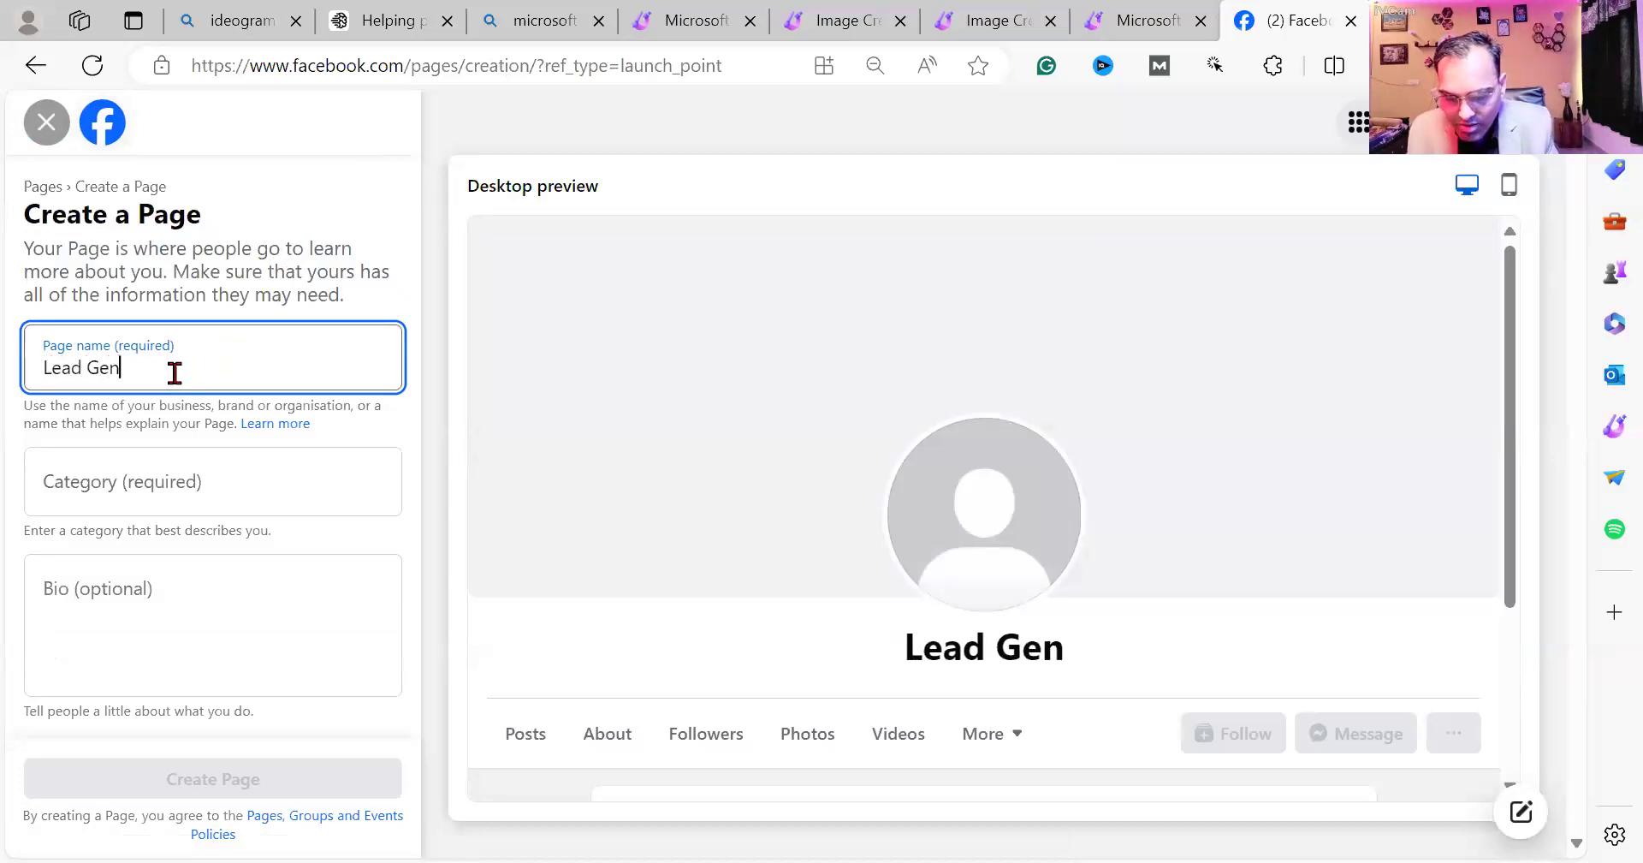
{"action": "type", "text": "eration"}
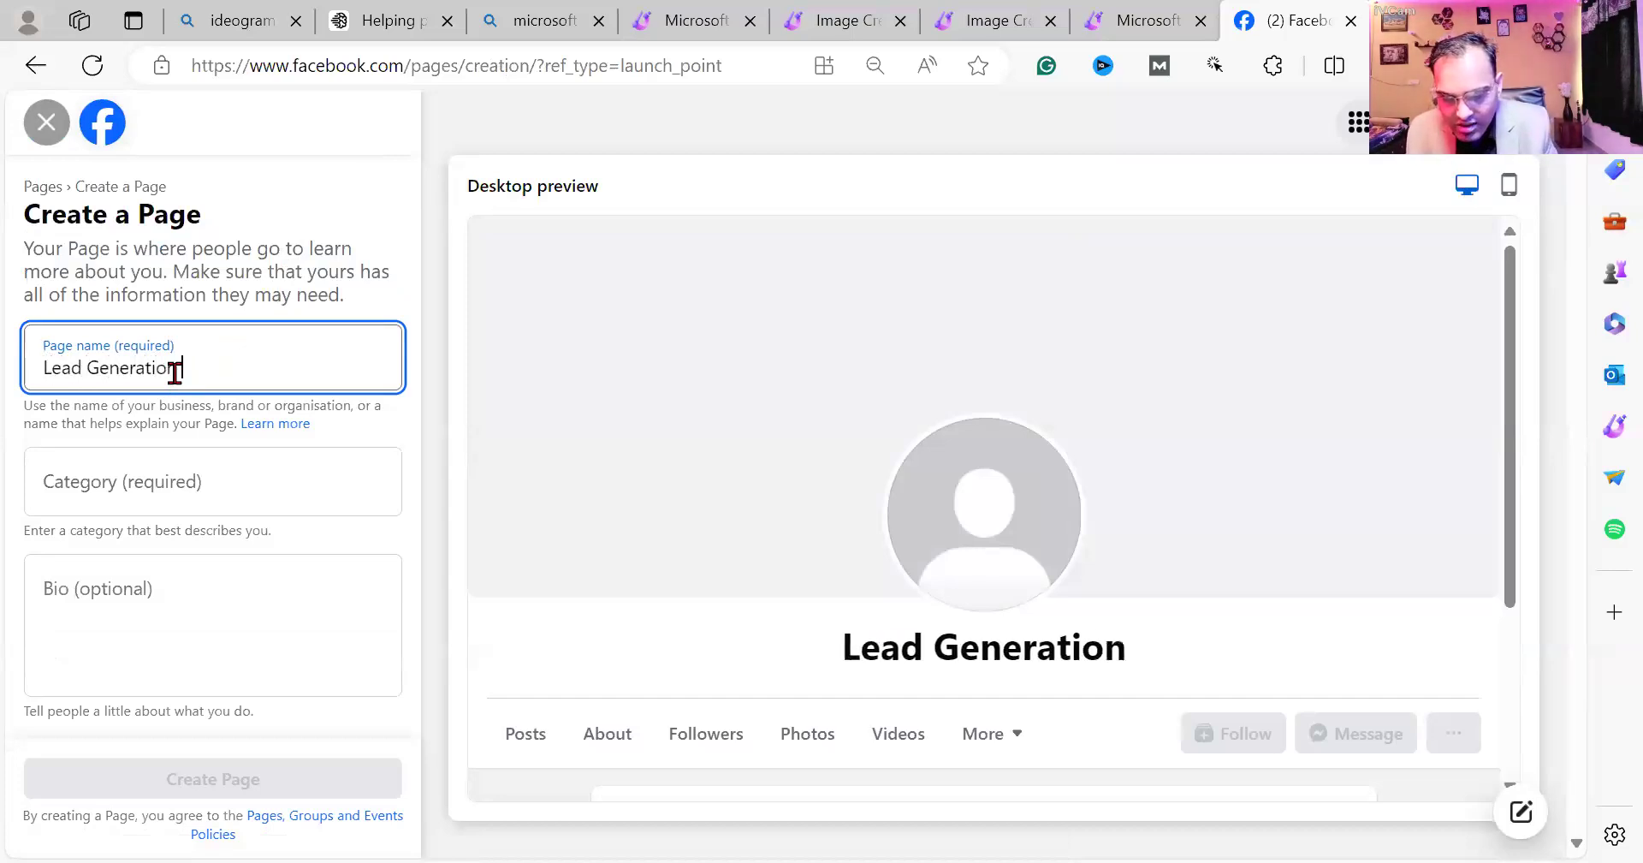
{"action": "type", "text": " and Aut"}
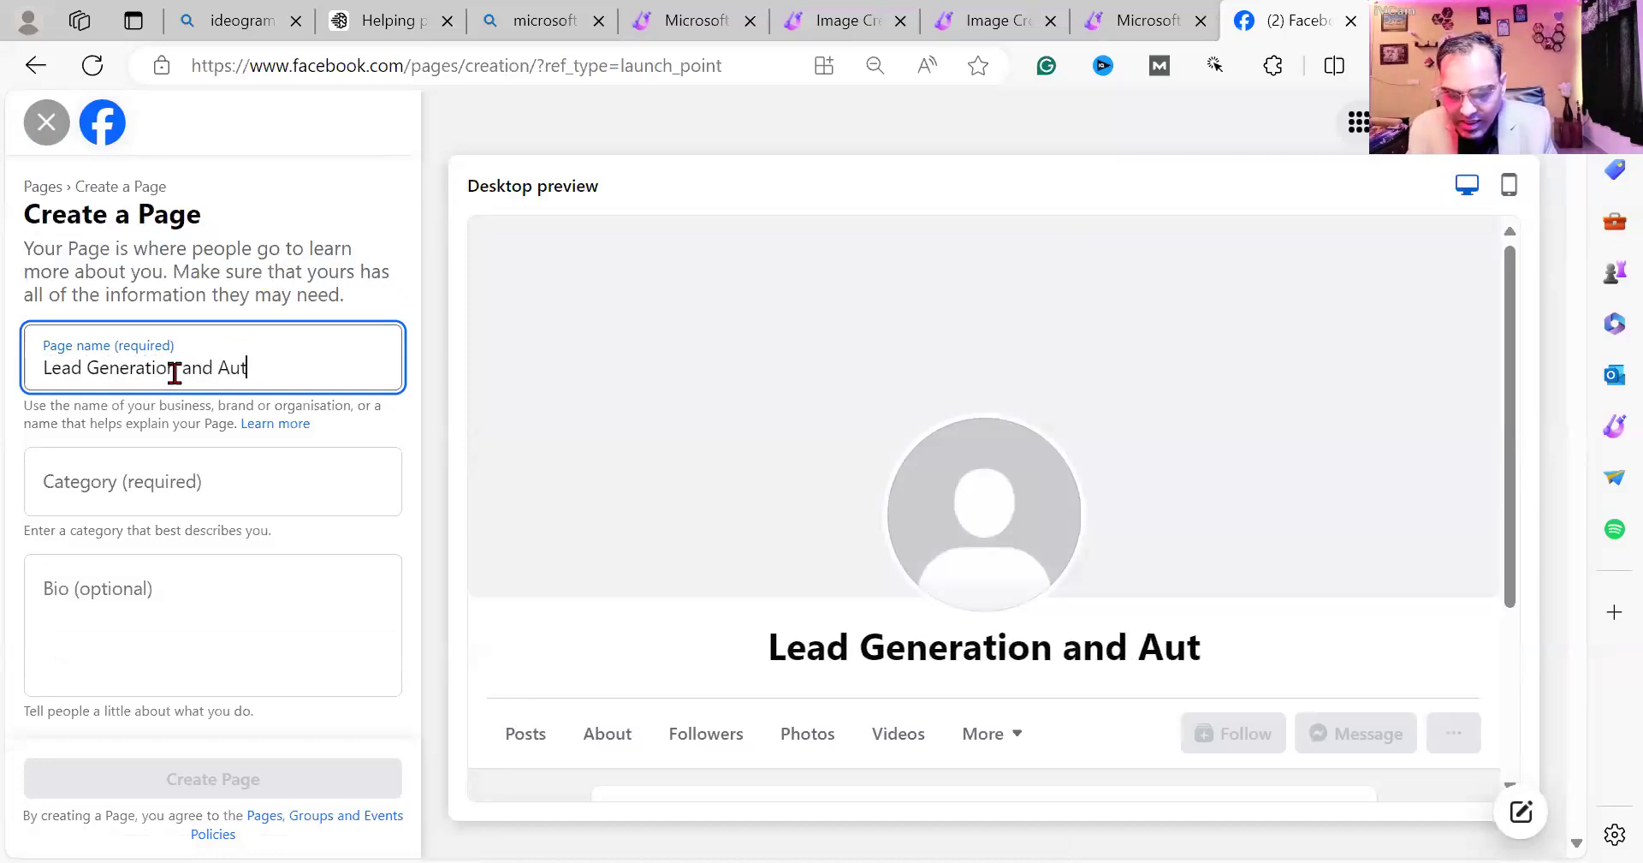
{"action": "type", "text": "omation"}
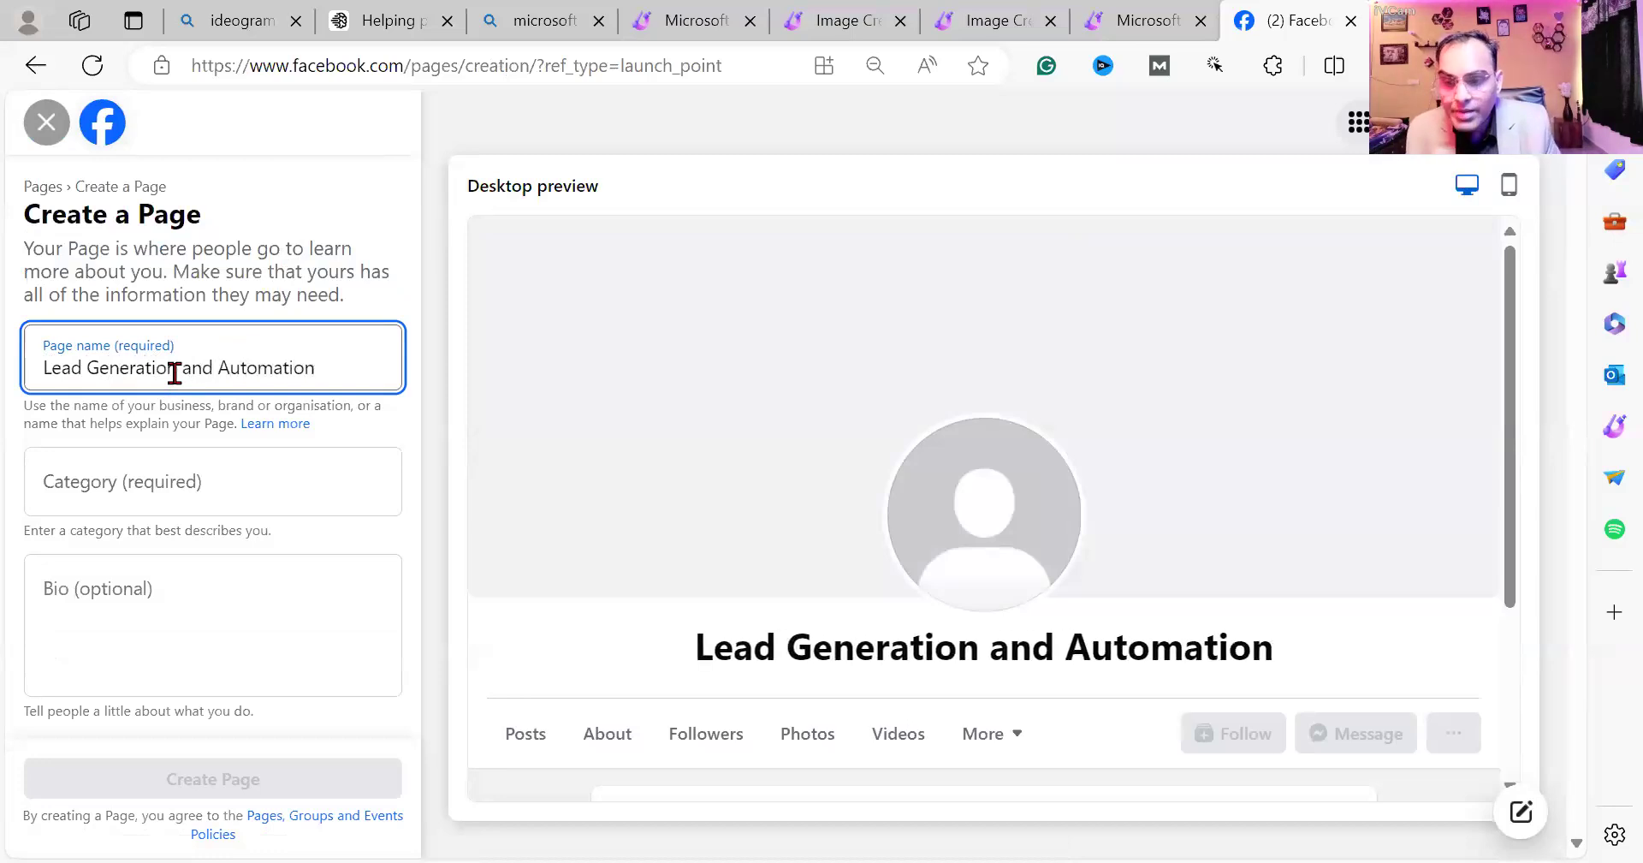
{"action": "left_click", "coordinate": [168, 492]}
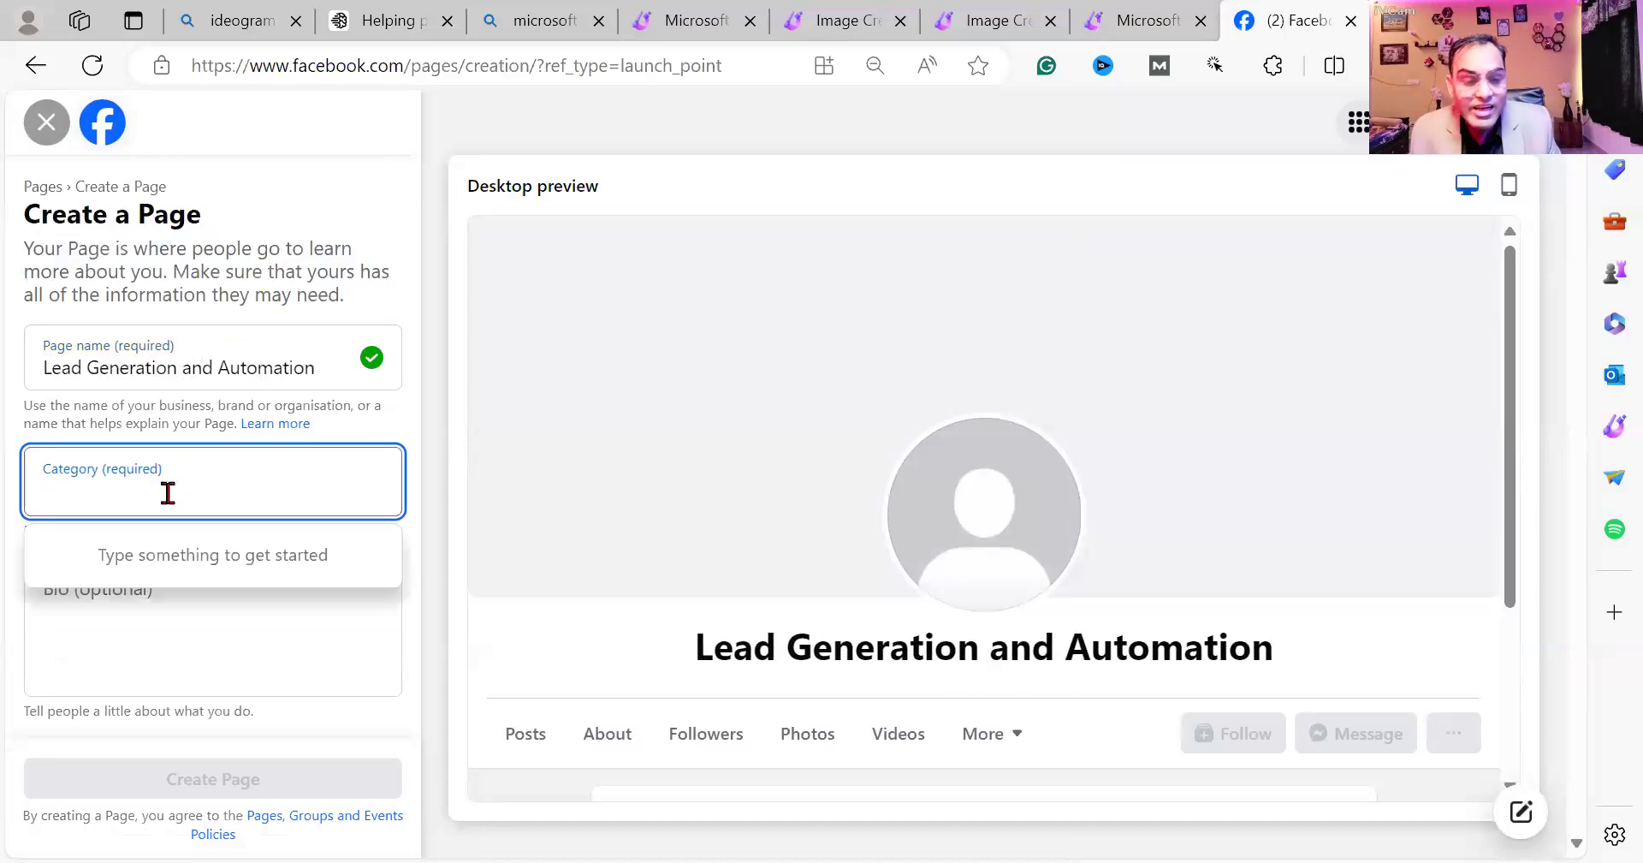
{"action": "type", "text": "marketing"}
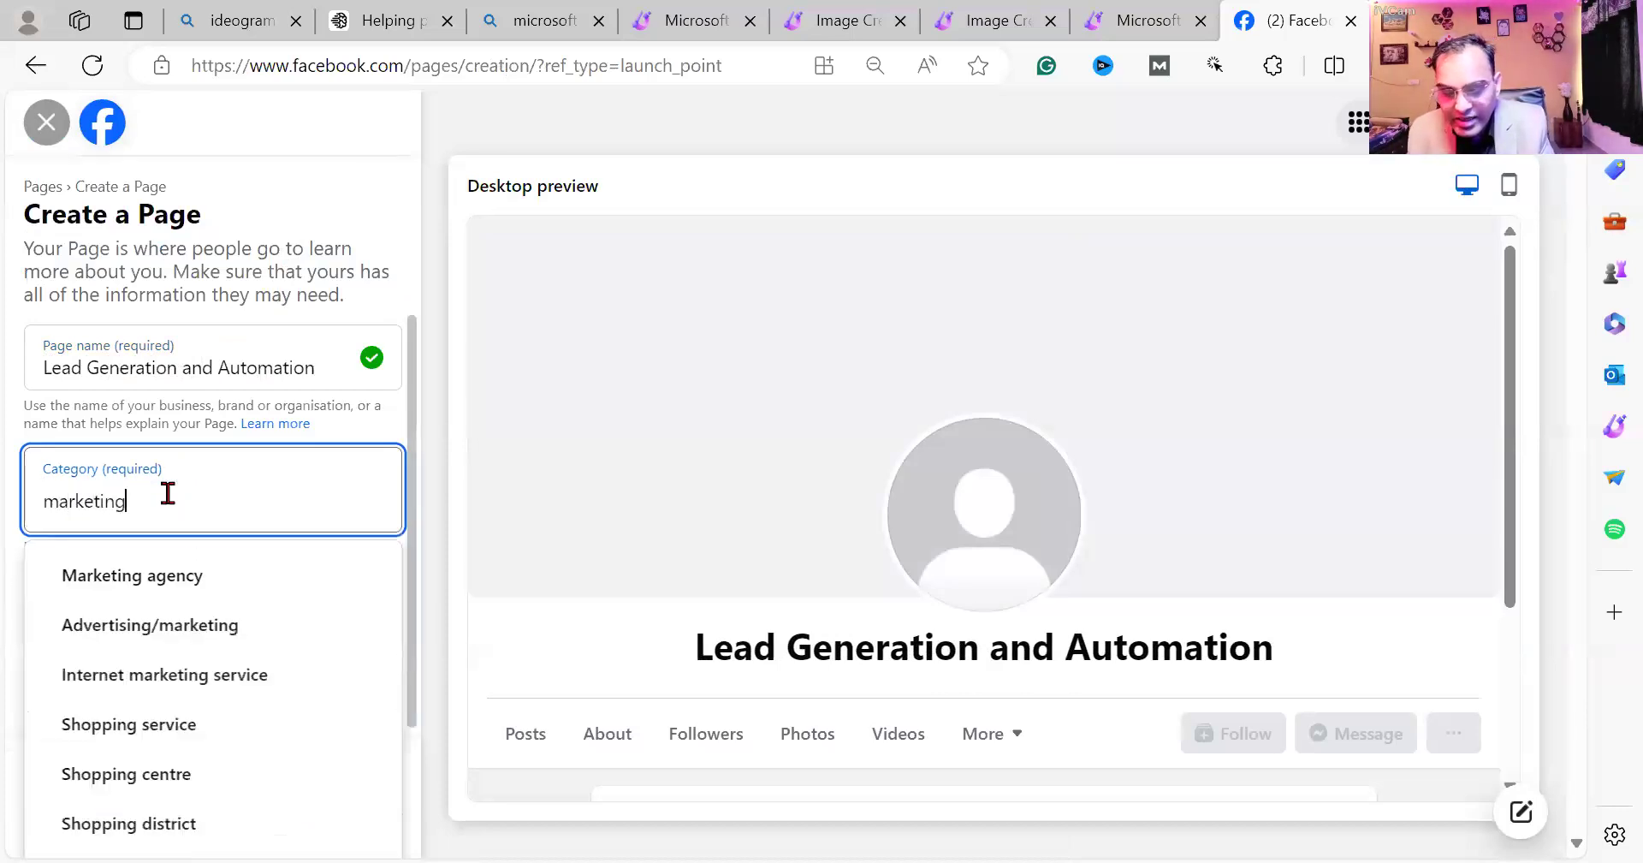
{"action": "left_click", "coordinate": [154, 632]}
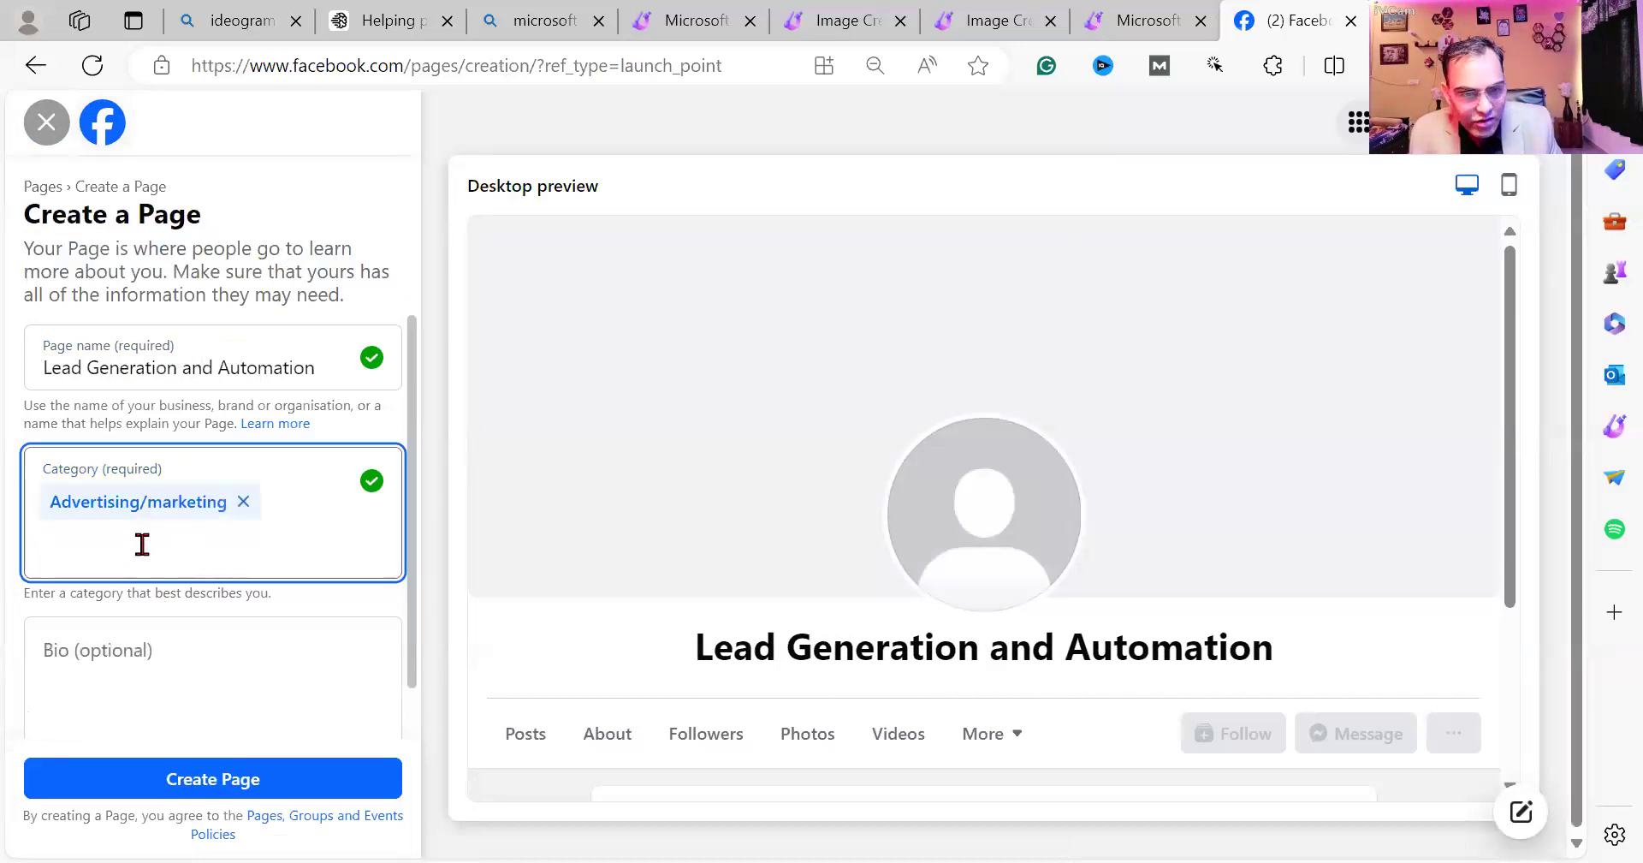
{"action": "type", "text": "inte"}
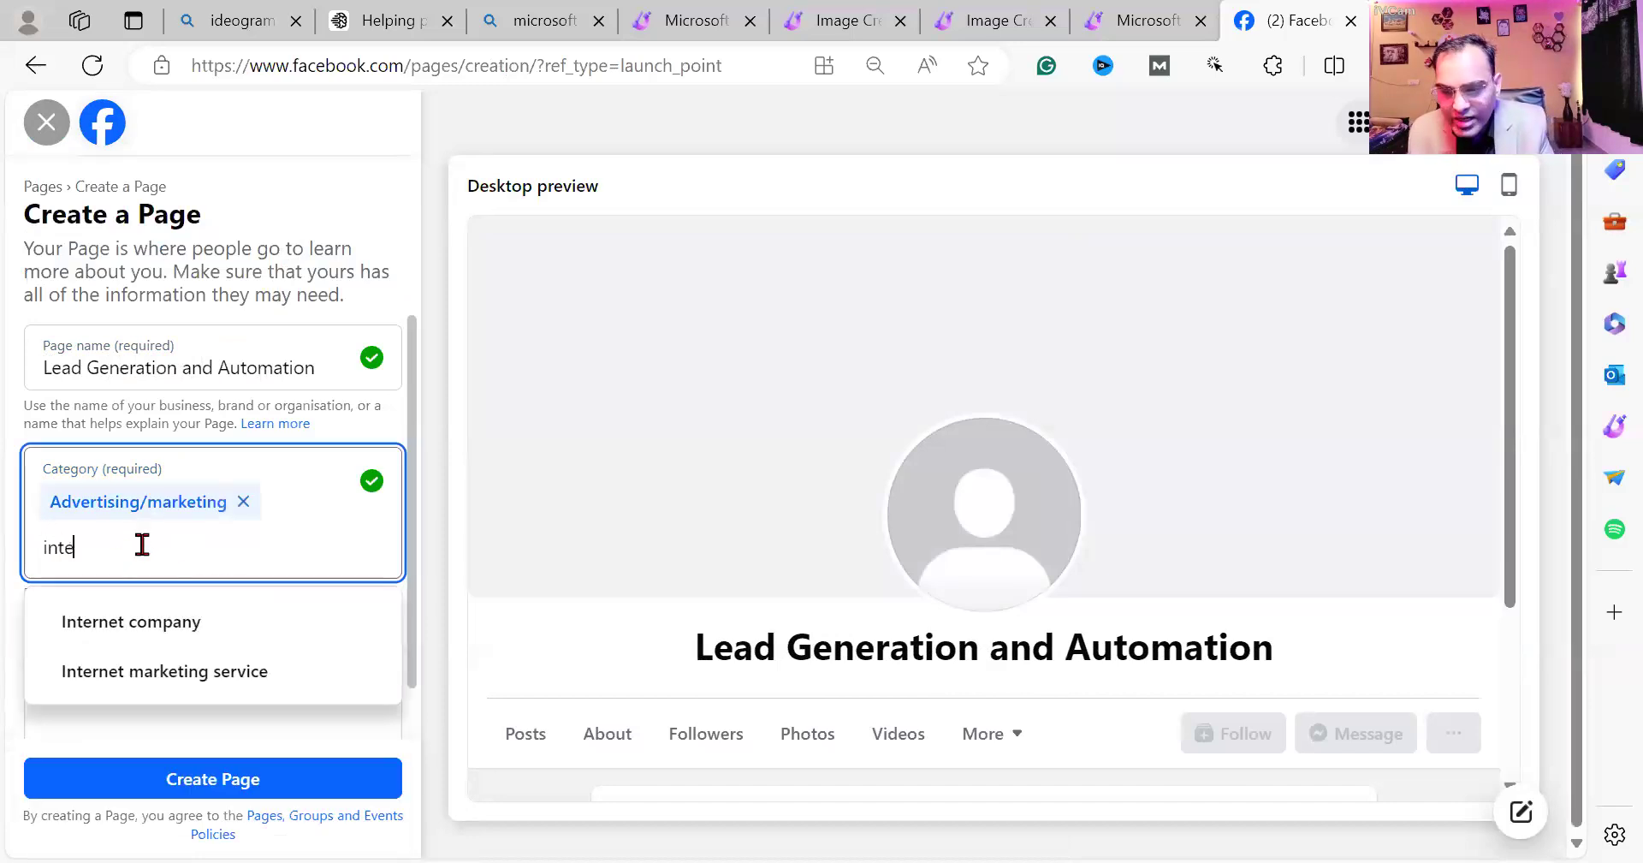
{"action": "left_click", "coordinate": [147, 674]}
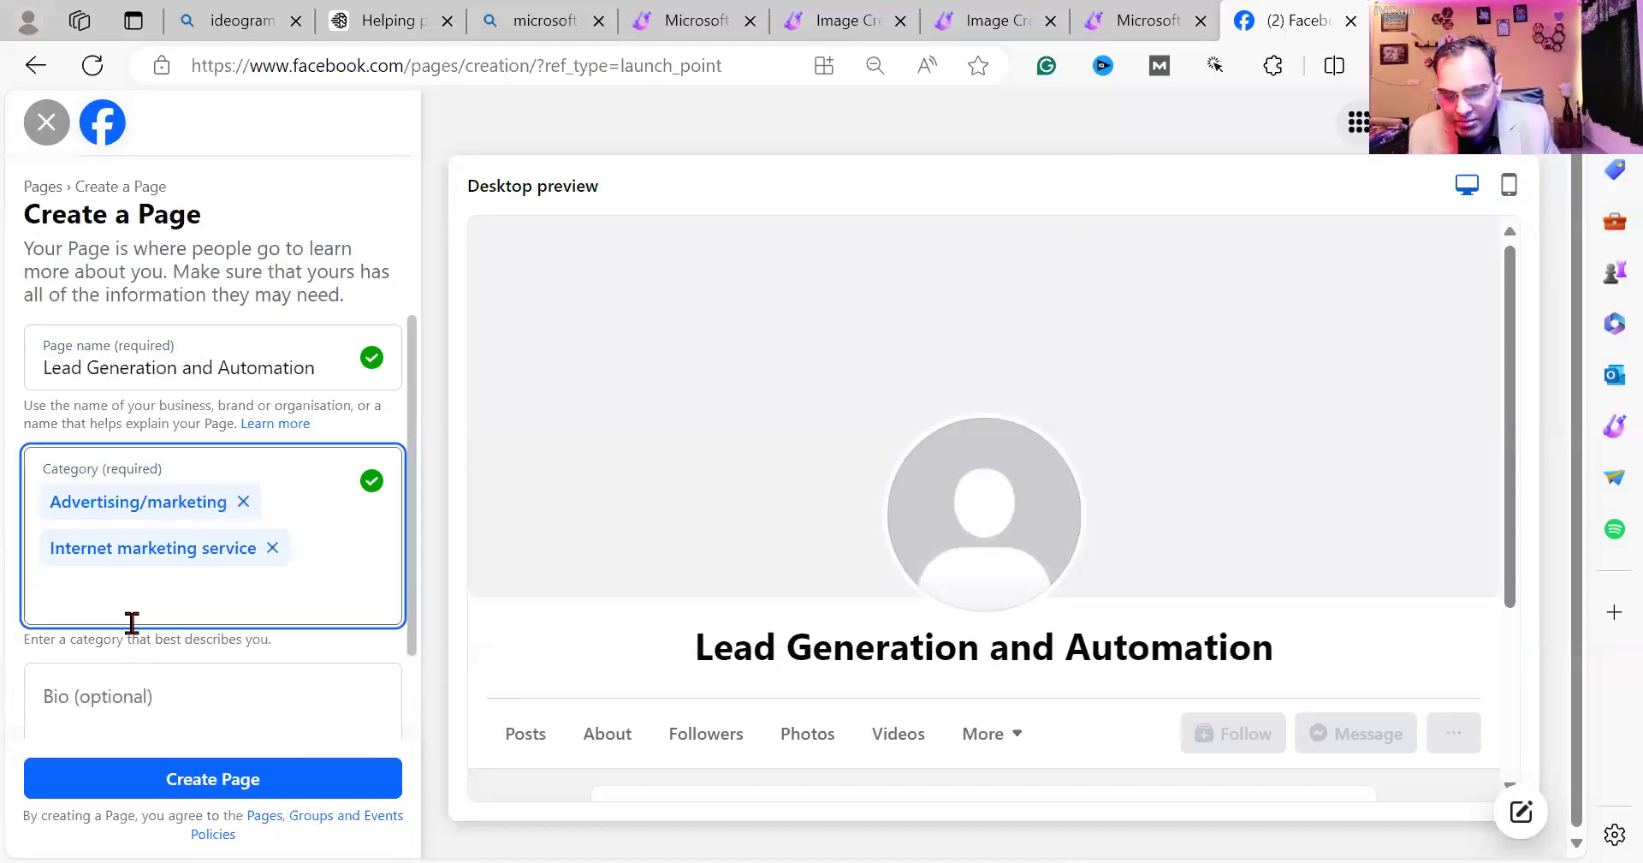
{"action": "type", "text": "soc"}
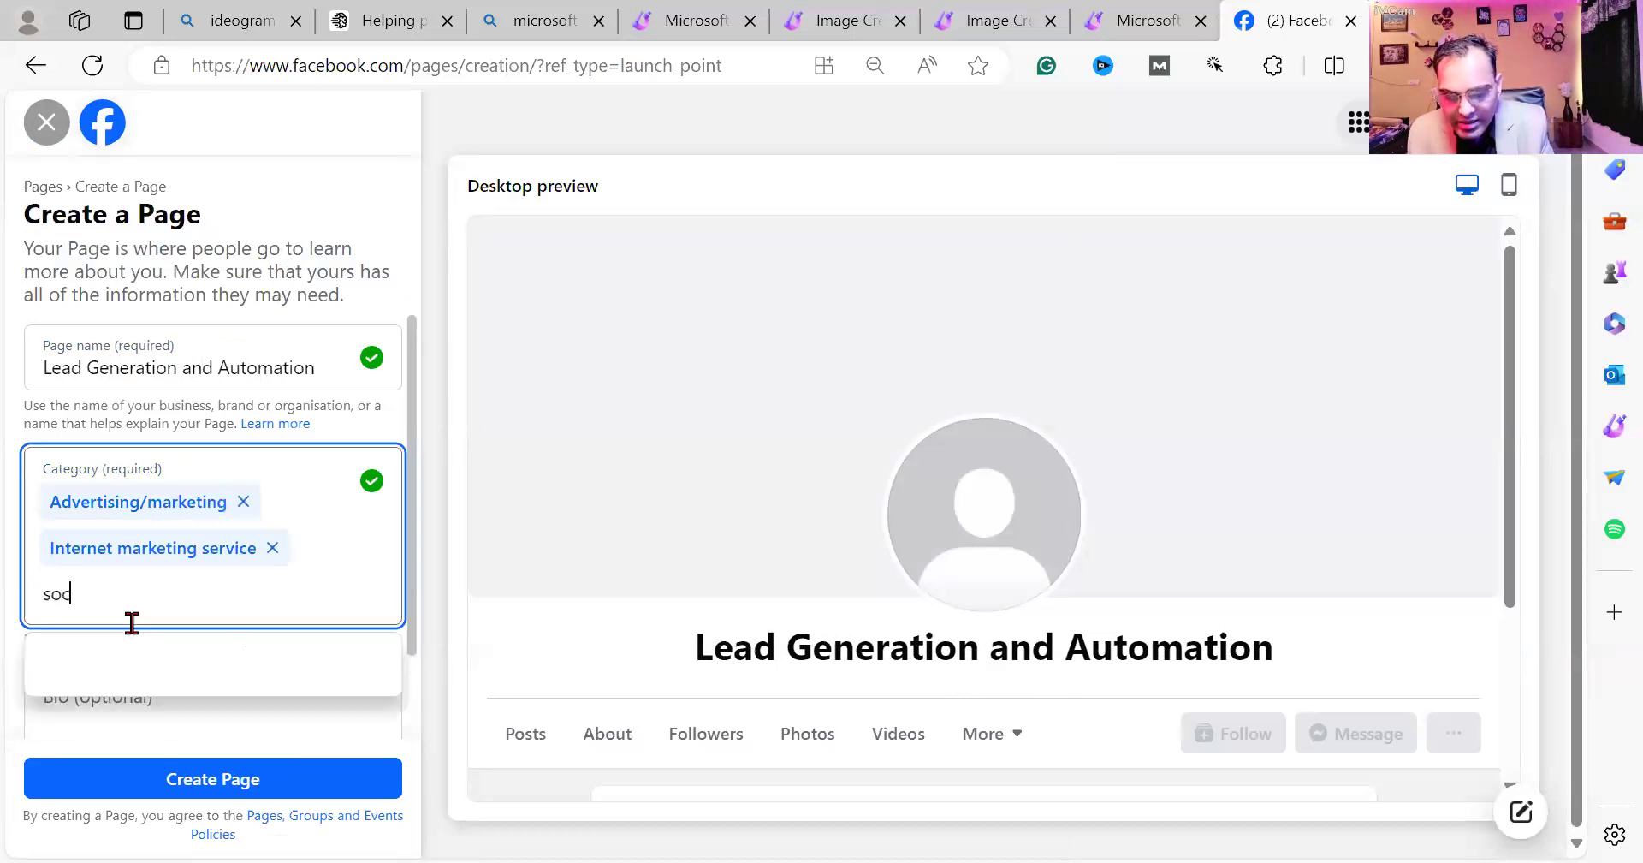
{"action": "type", "text": "ial"}
{"action": "left_click", "coordinate": [158, 672]}
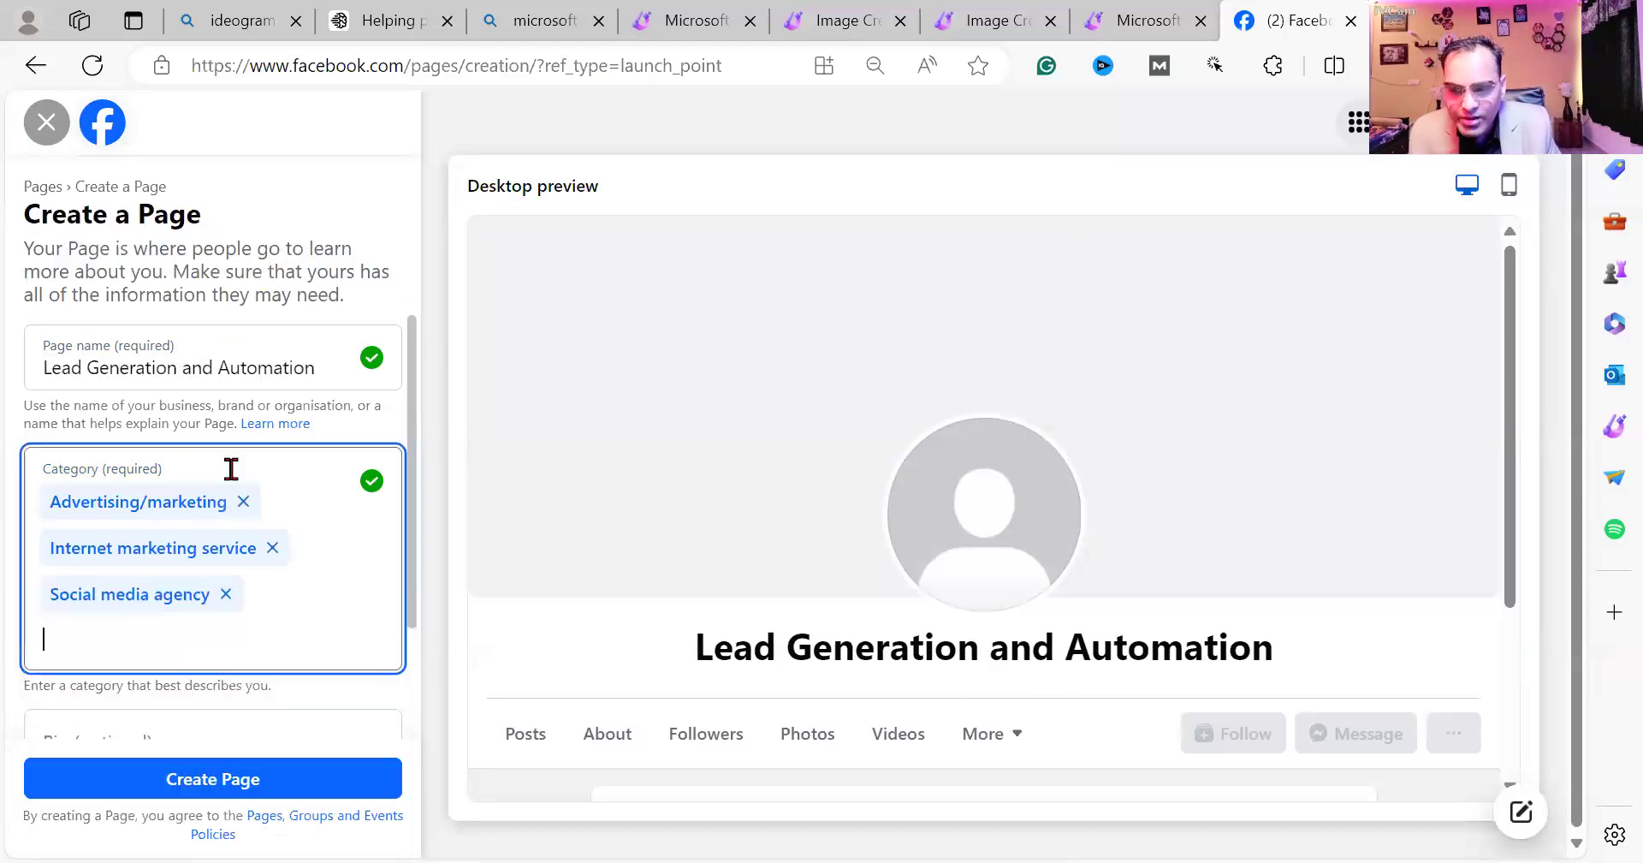
{"action": "scroll", "coordinate": [333, 619], "scroll_direction": "down", "scroll_amount": 2}
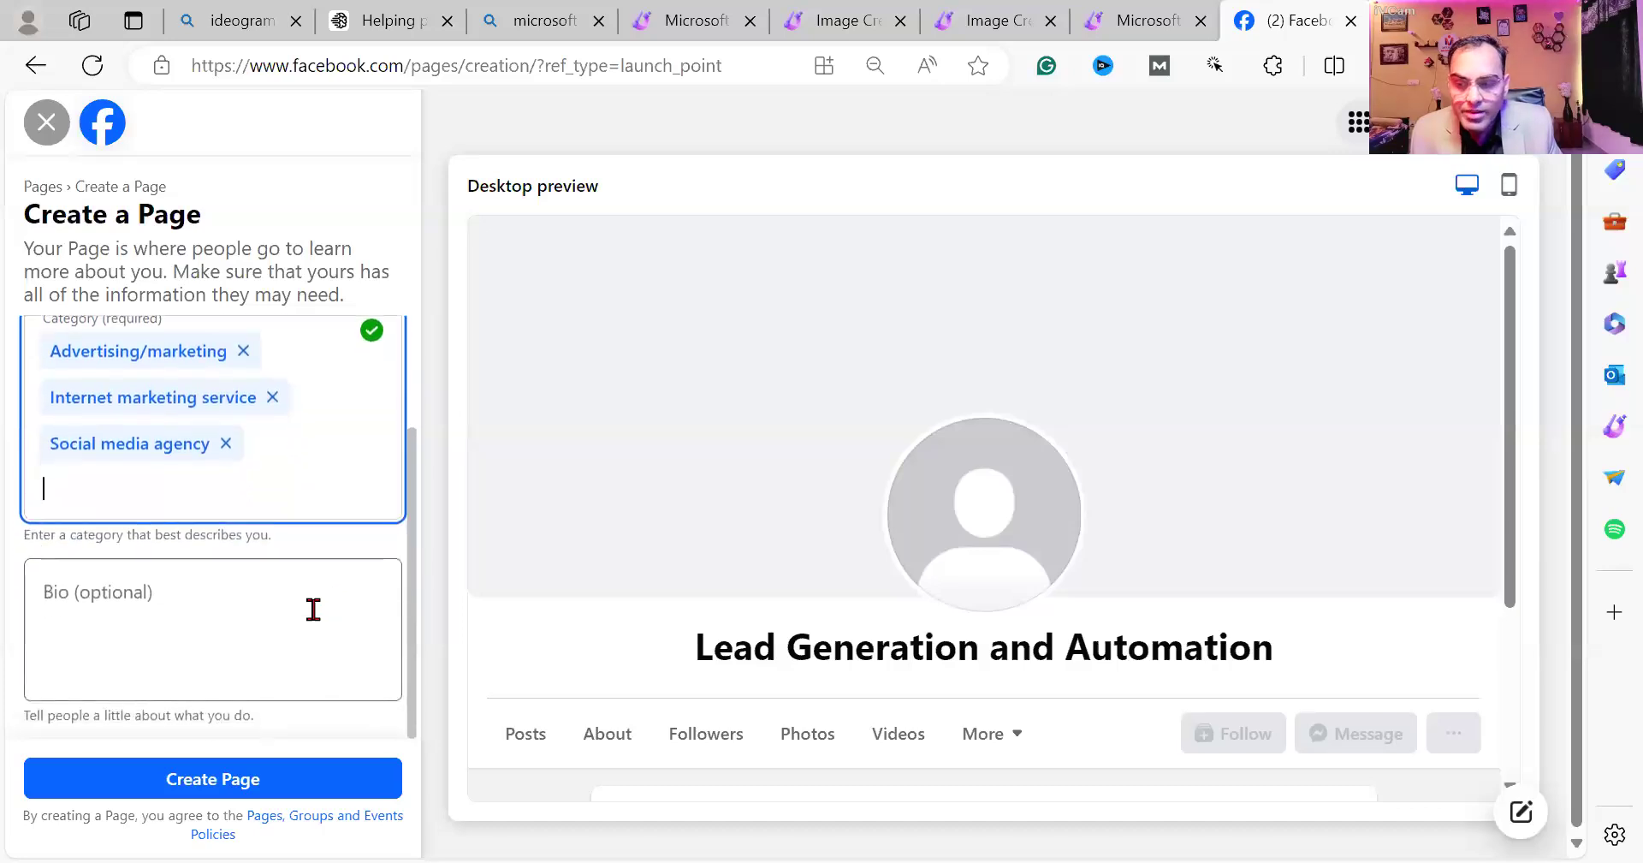
Write the bio 'We are India's best Digital Marketing institute and agency…' and create the Page.
{"action": "left_click", "coordinate": [268, 599]}
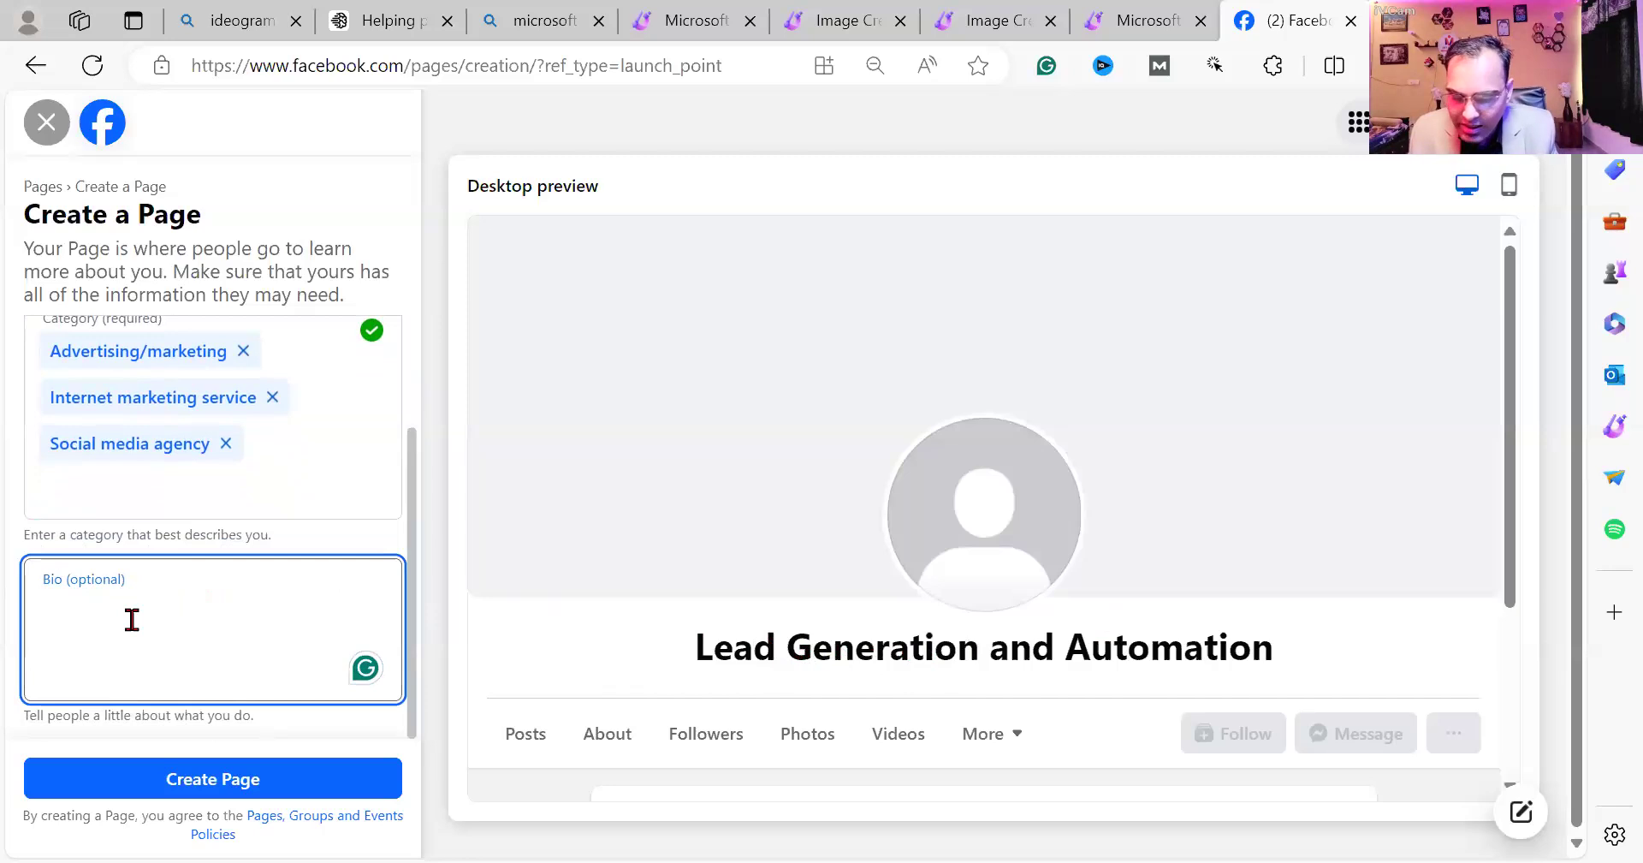
{"action": "type", "text": "We"}
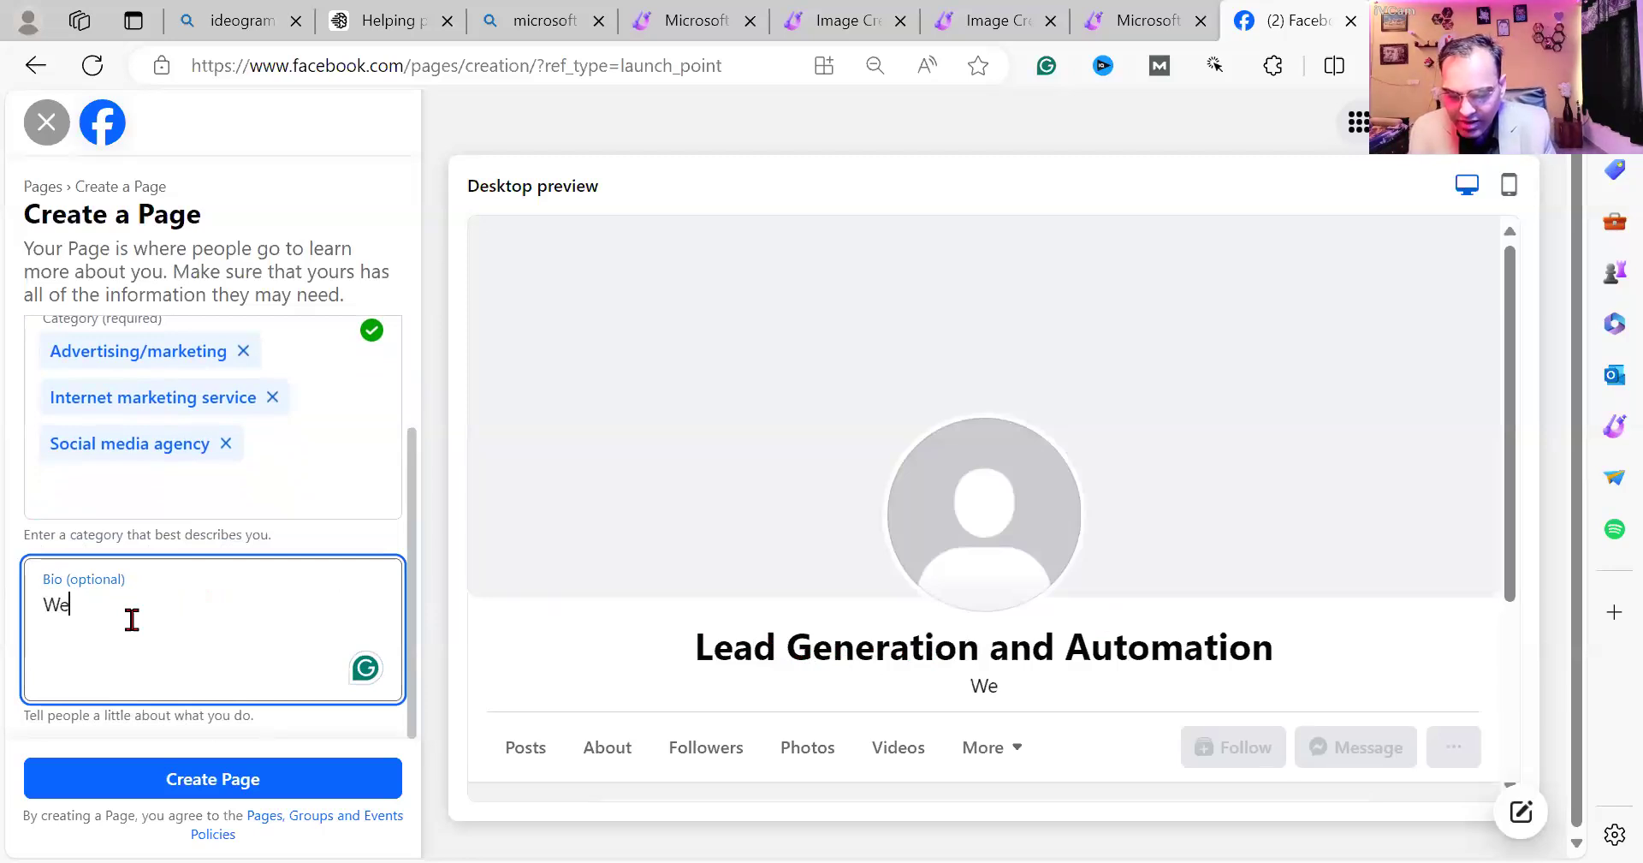
{"action": "type", "text": " are I"}
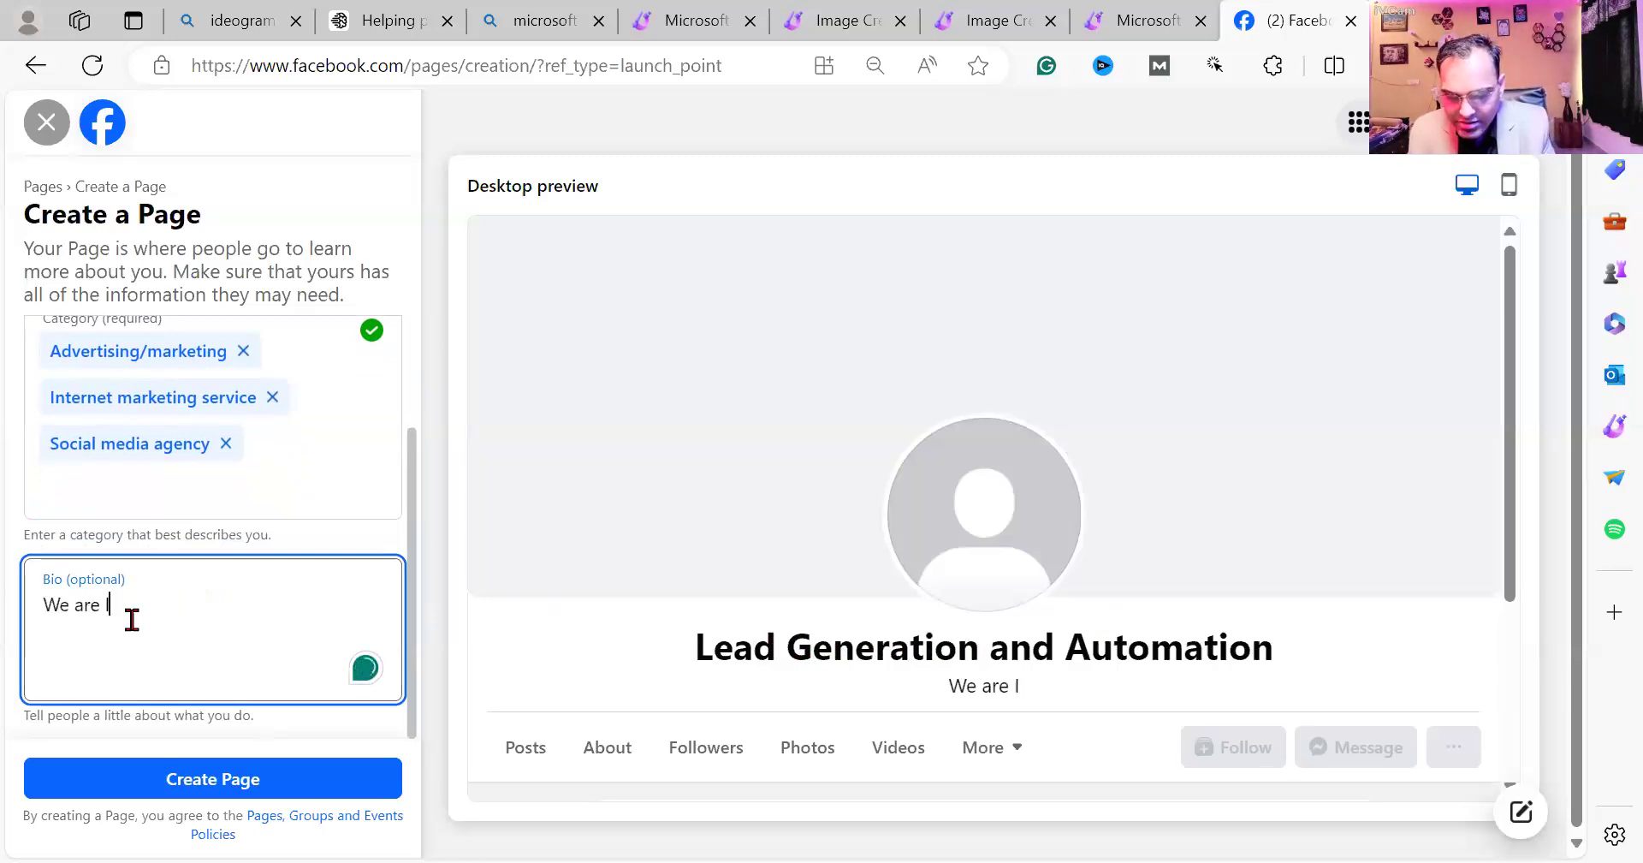
{"action": "type", "text": "ndia's best "}
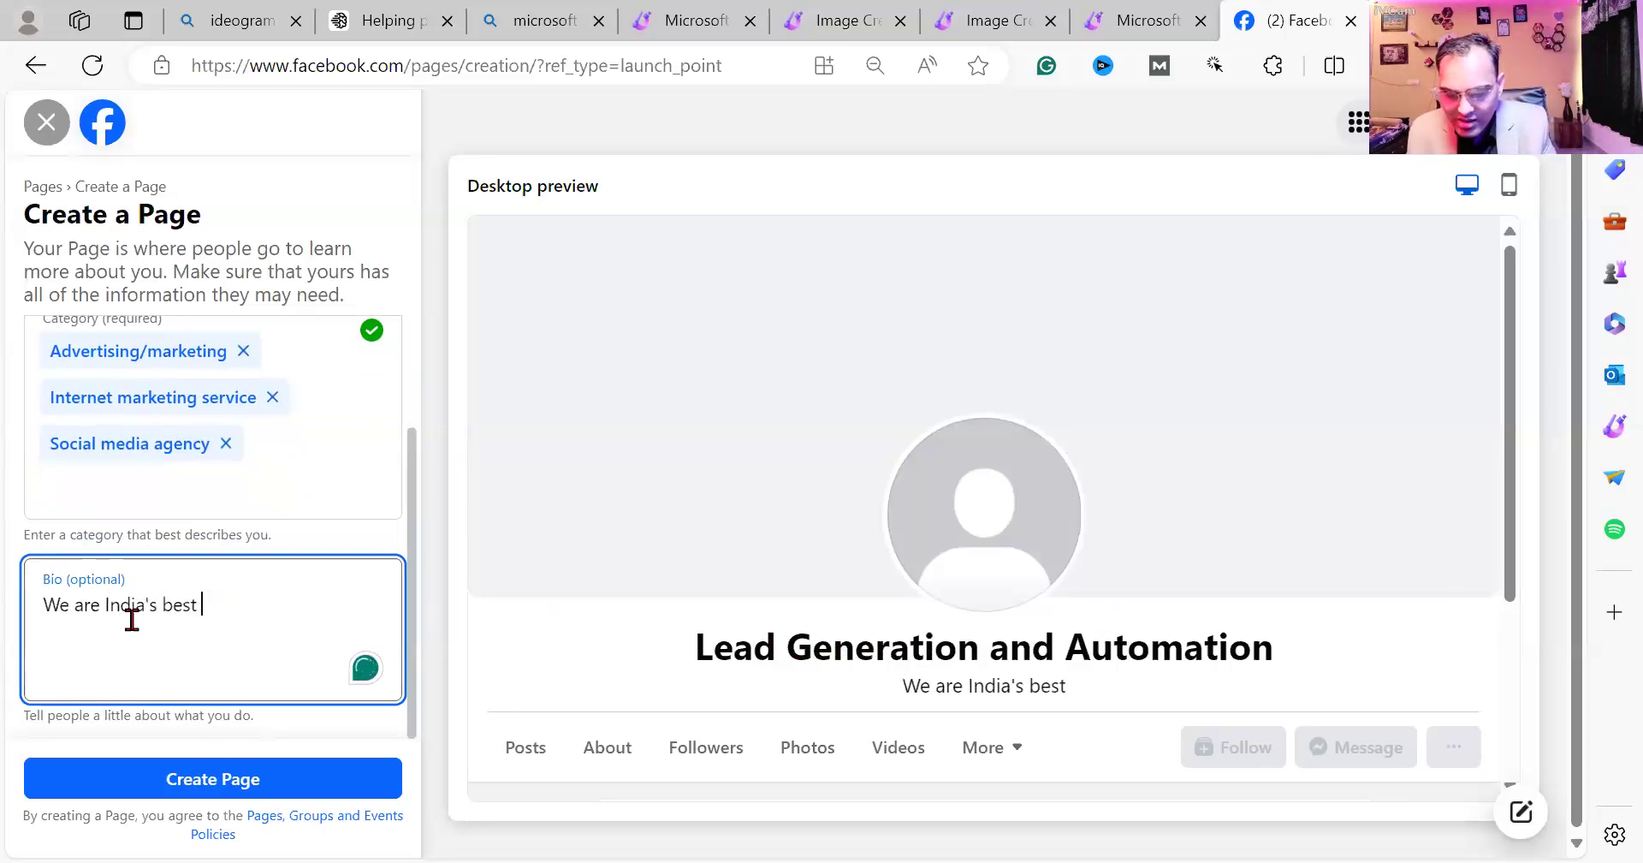
{"action": "type", "text": "Digital Ma"}
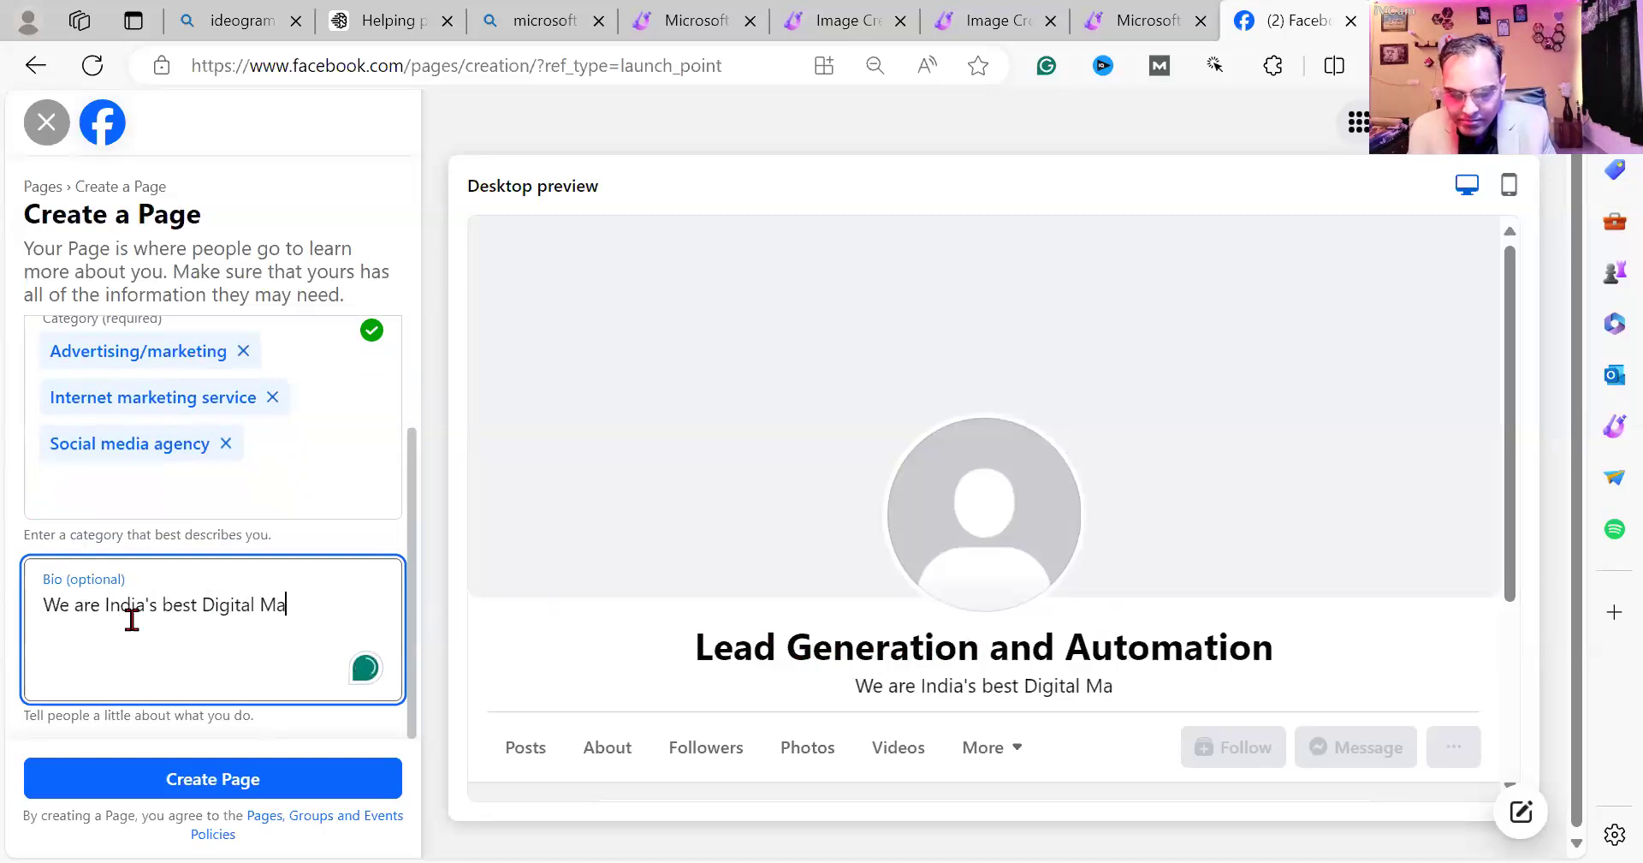
{"action": "type", "text": "rketing inst"}
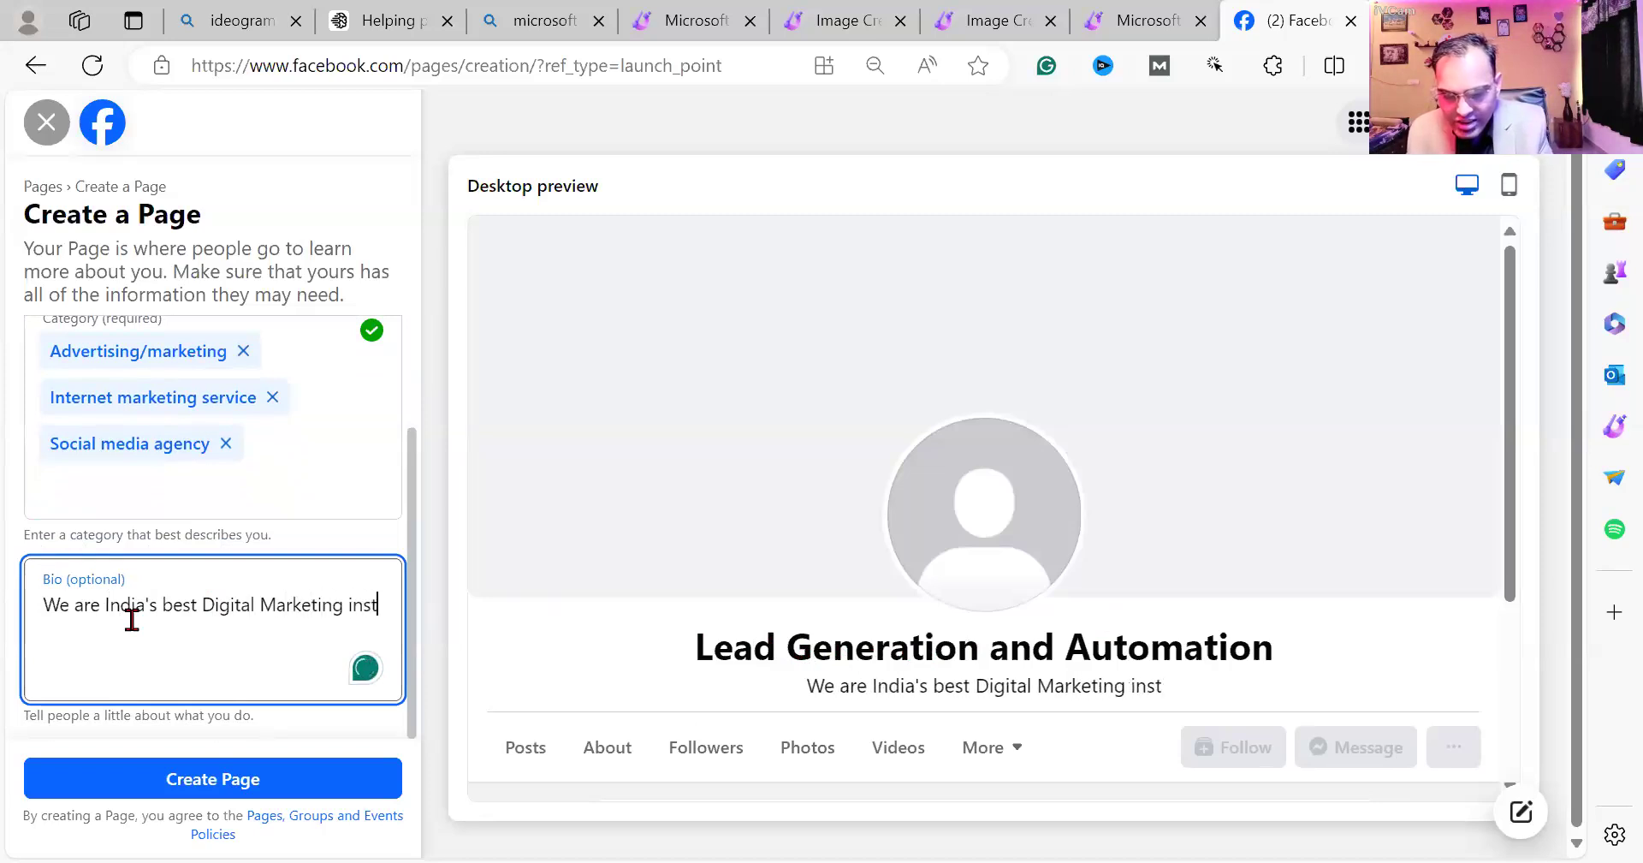
{"action": "type", "text": "itute and "}
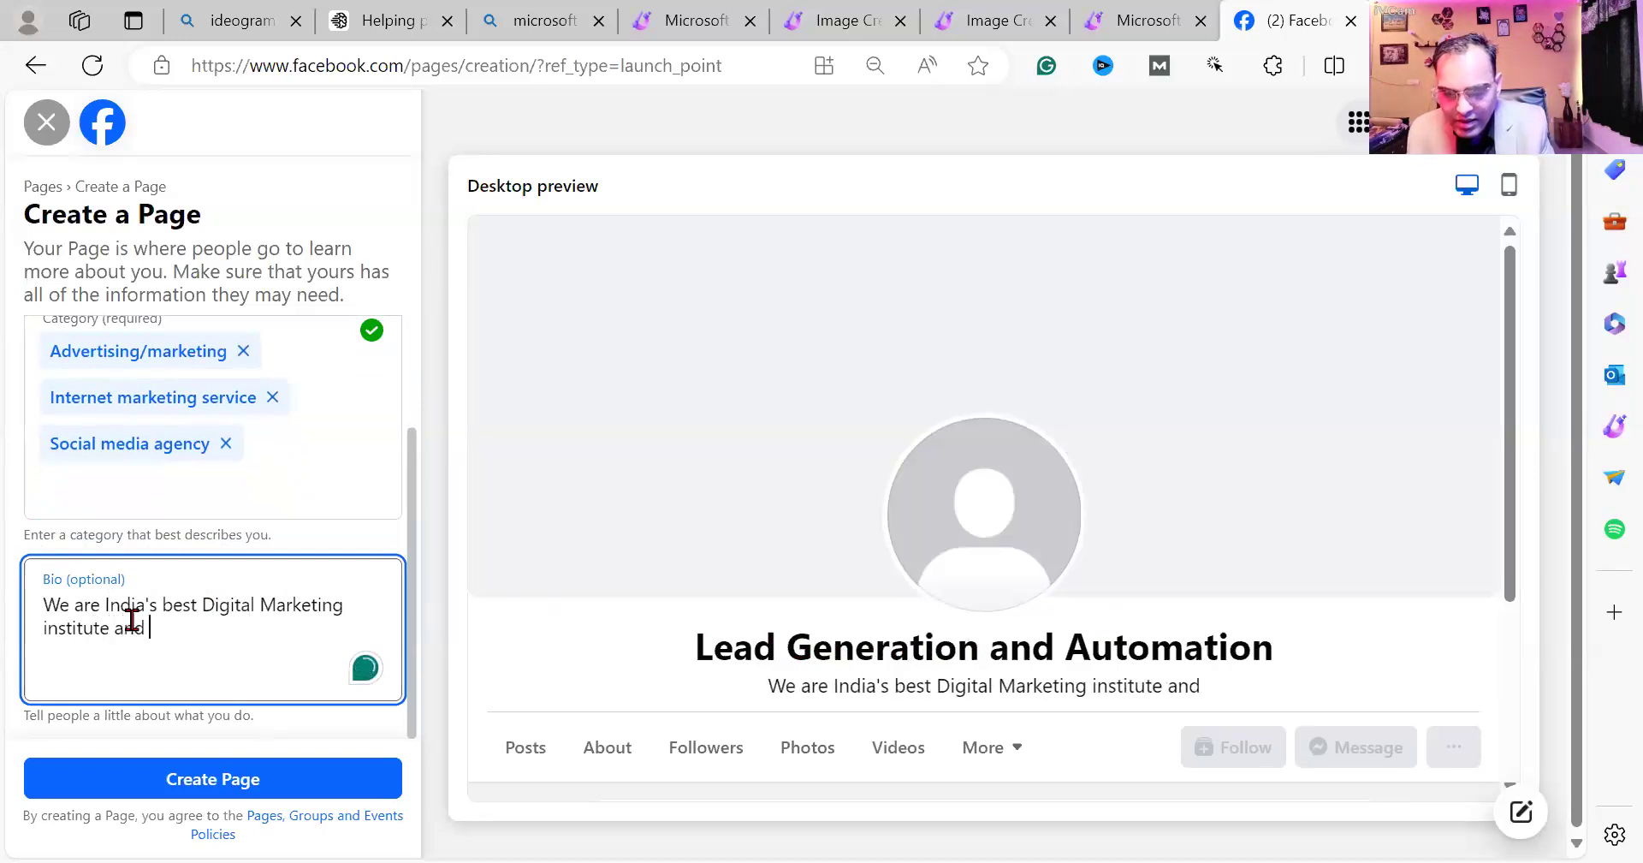
{"action": "type", "text": "ag"}
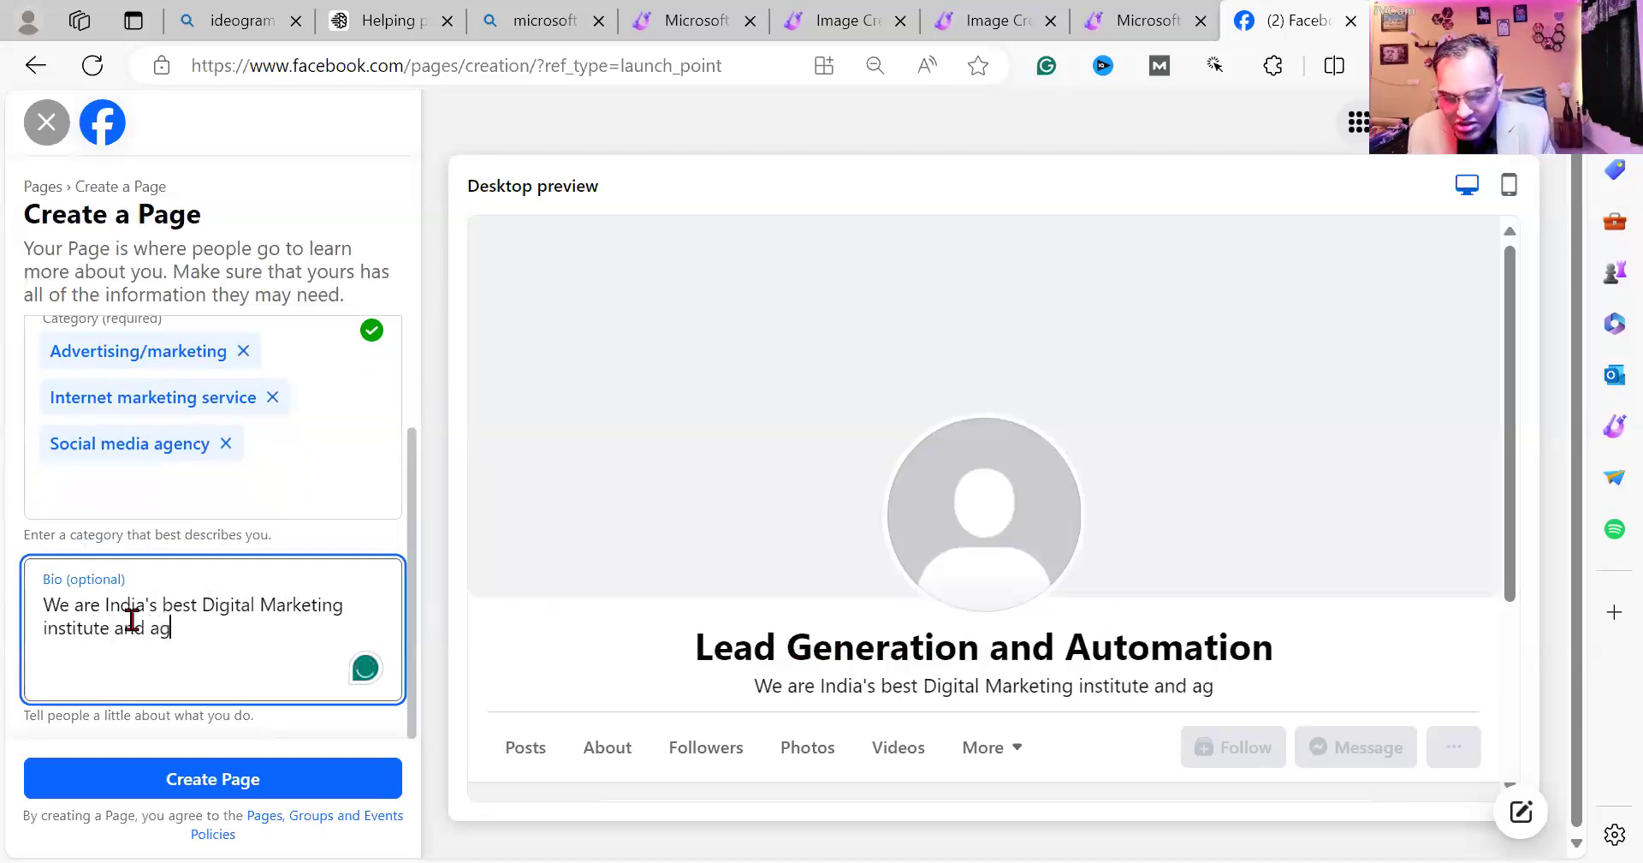
{"action": "type", "text": "ency. "}
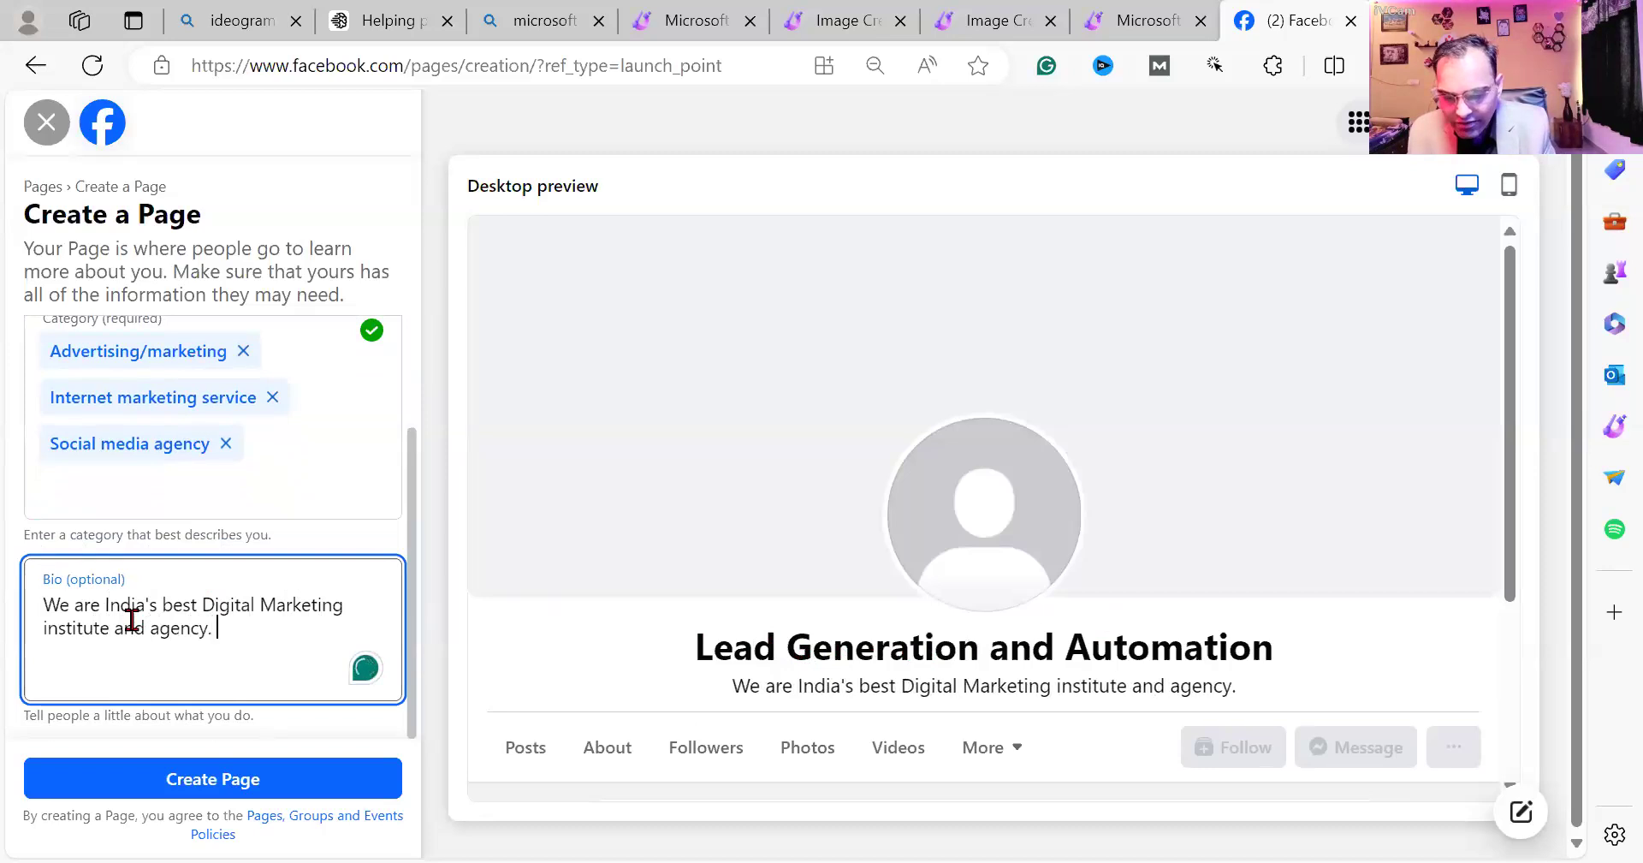
{"action": "type", "text": "We can pr"}
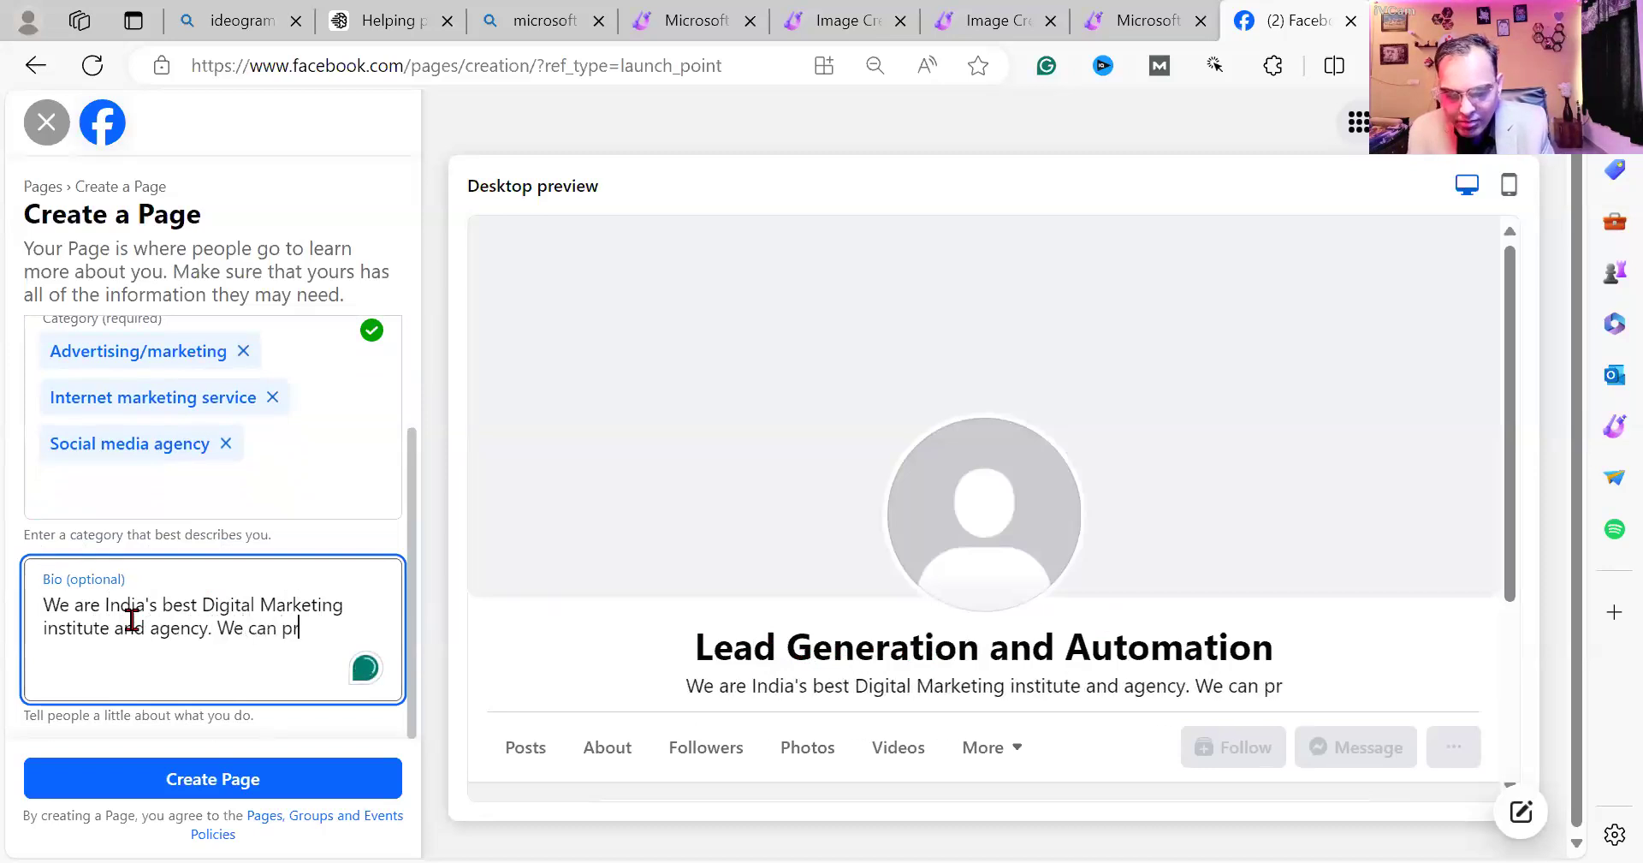
{"action": "type", "text": "omote y"}
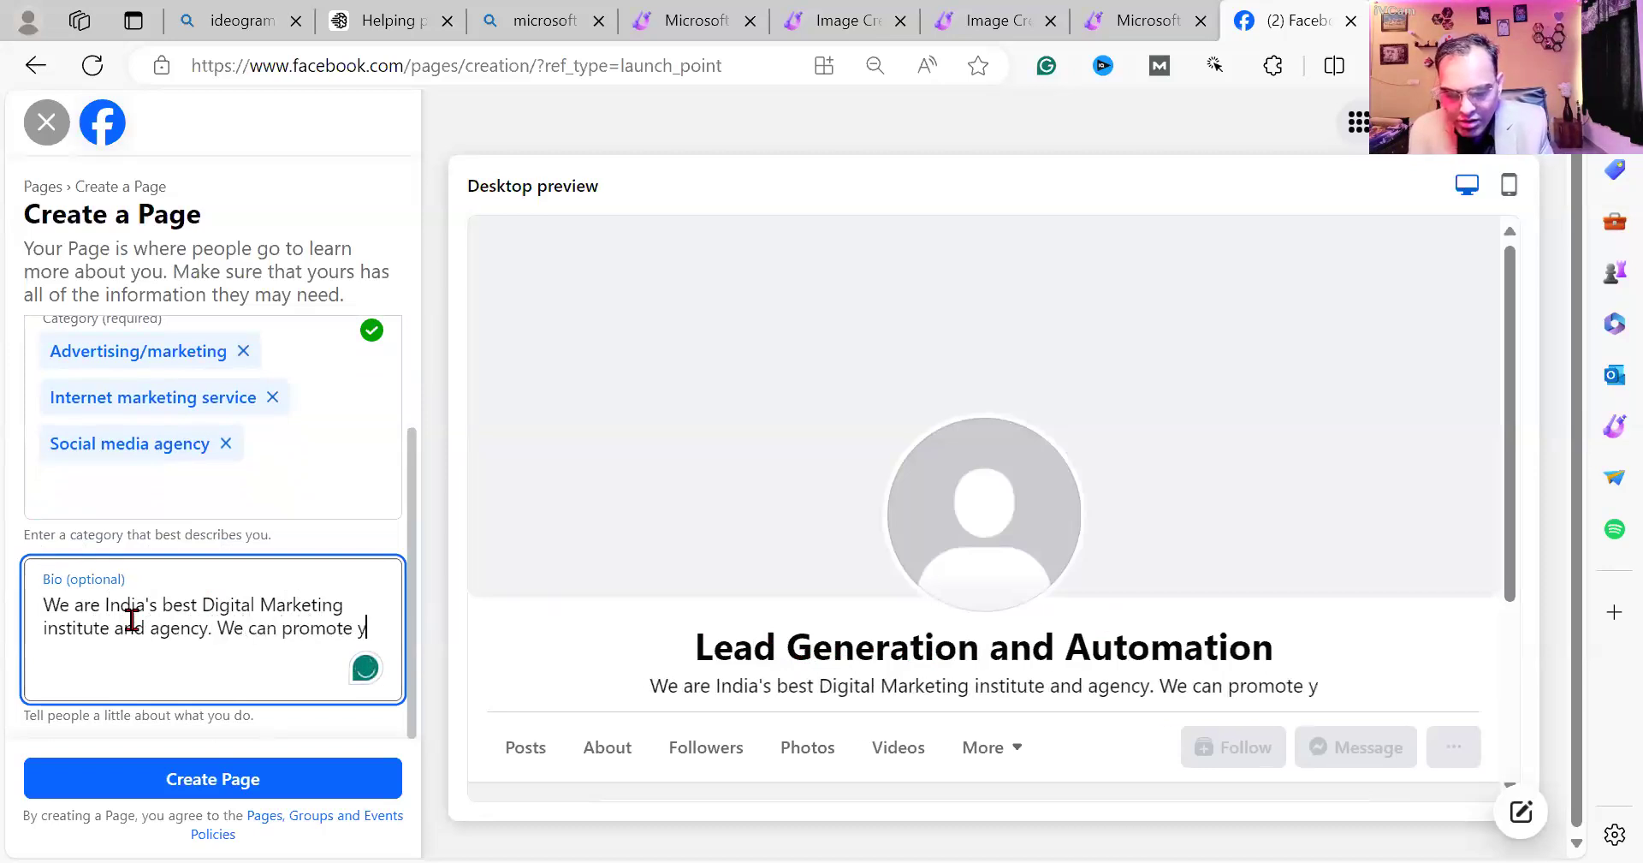
{"action": "type", "text": "our business"}
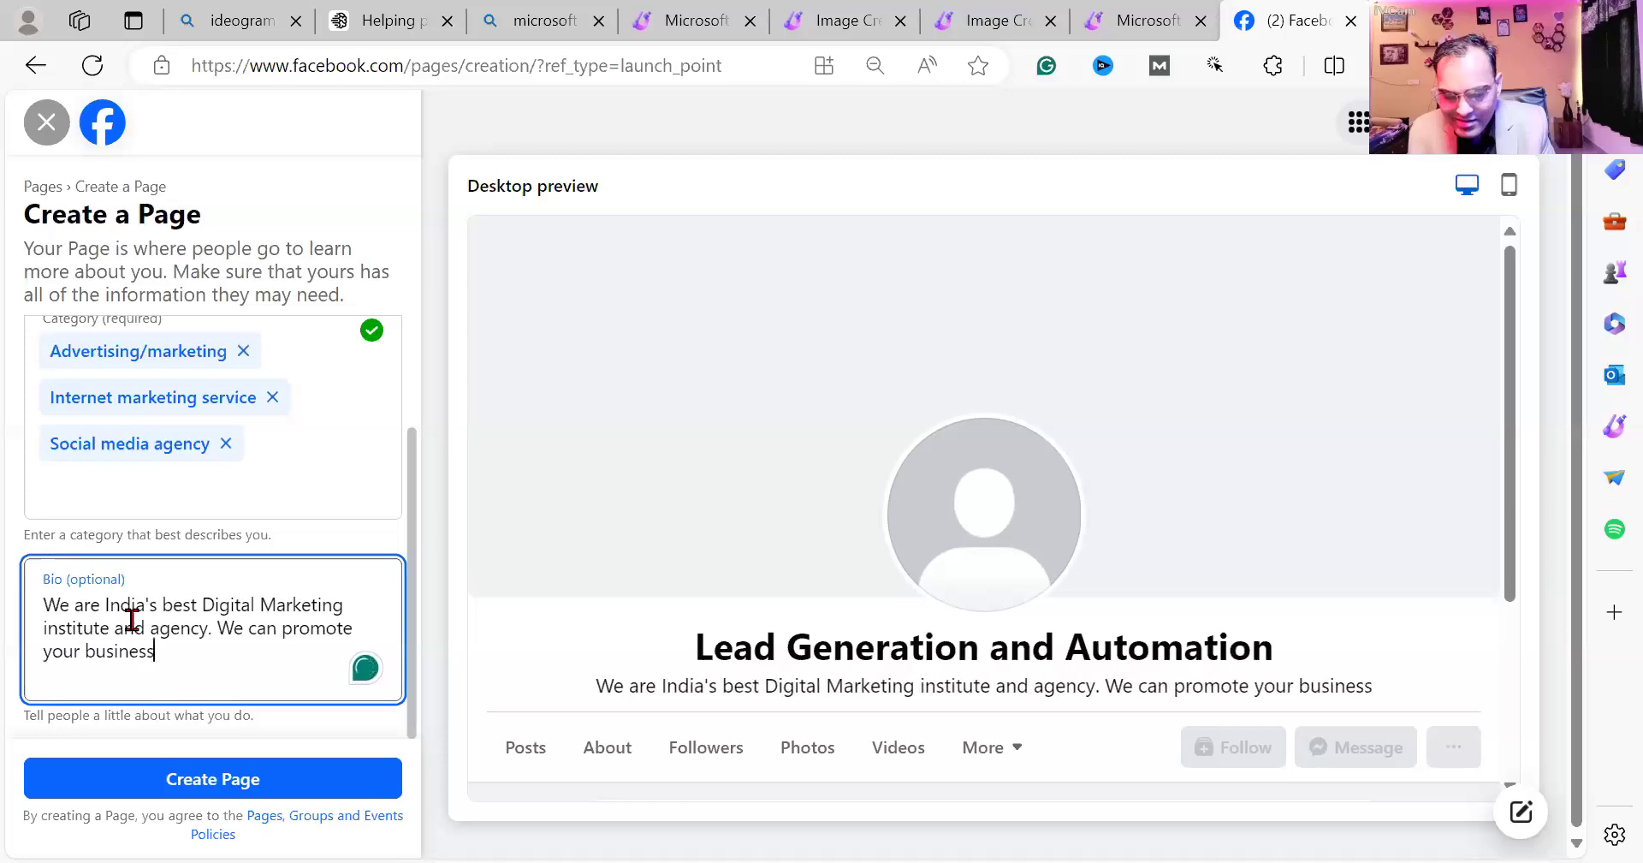
{"action": "type", "text": " digitally "}
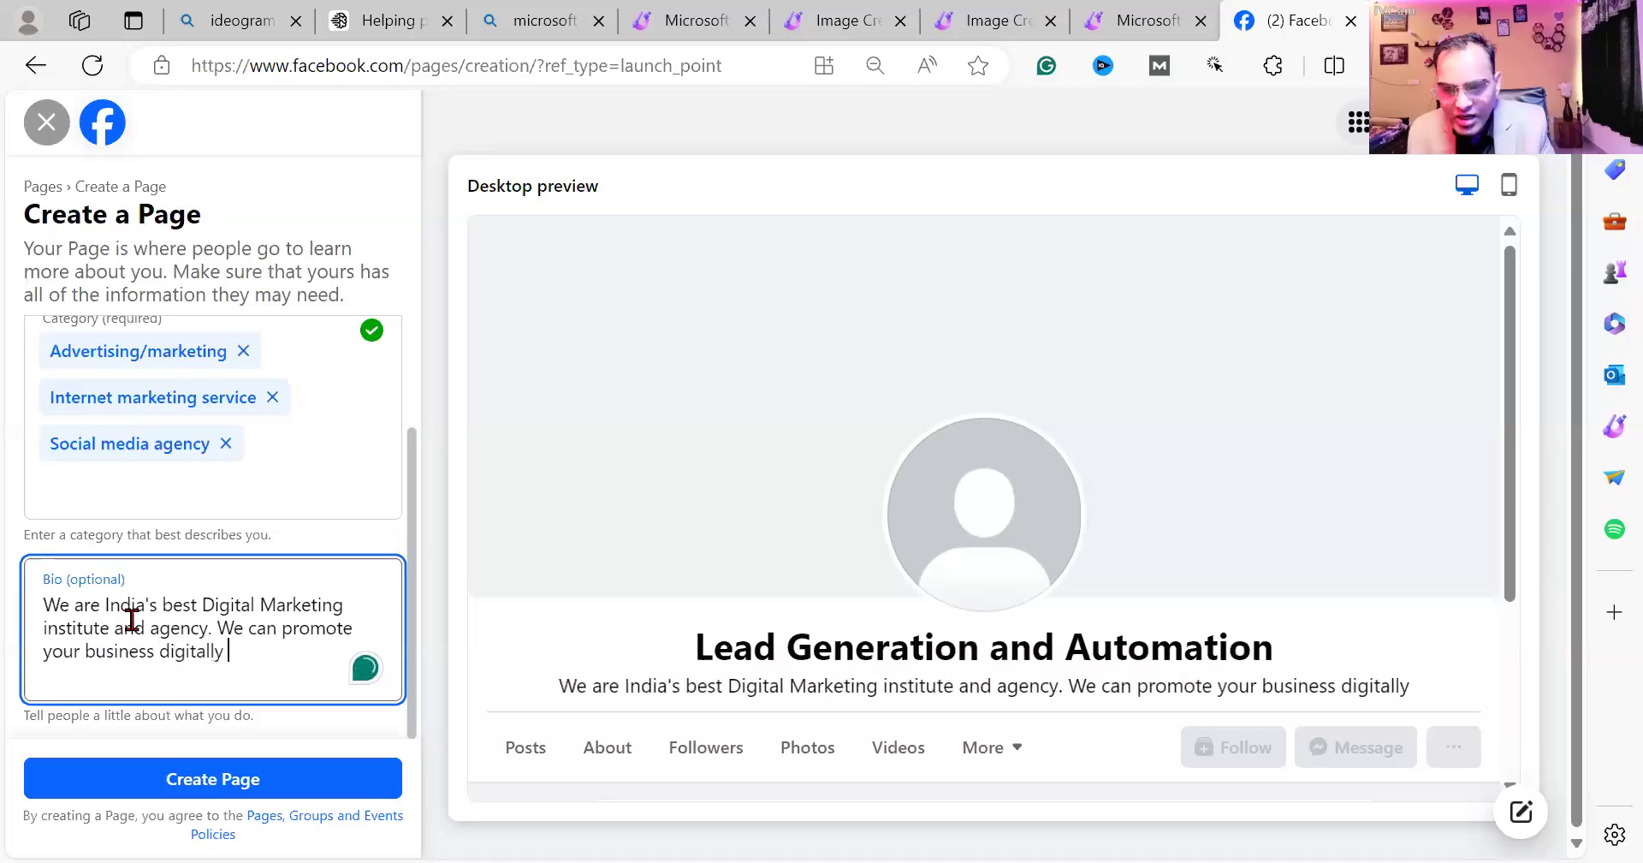
{"action": "type", "text": "."}
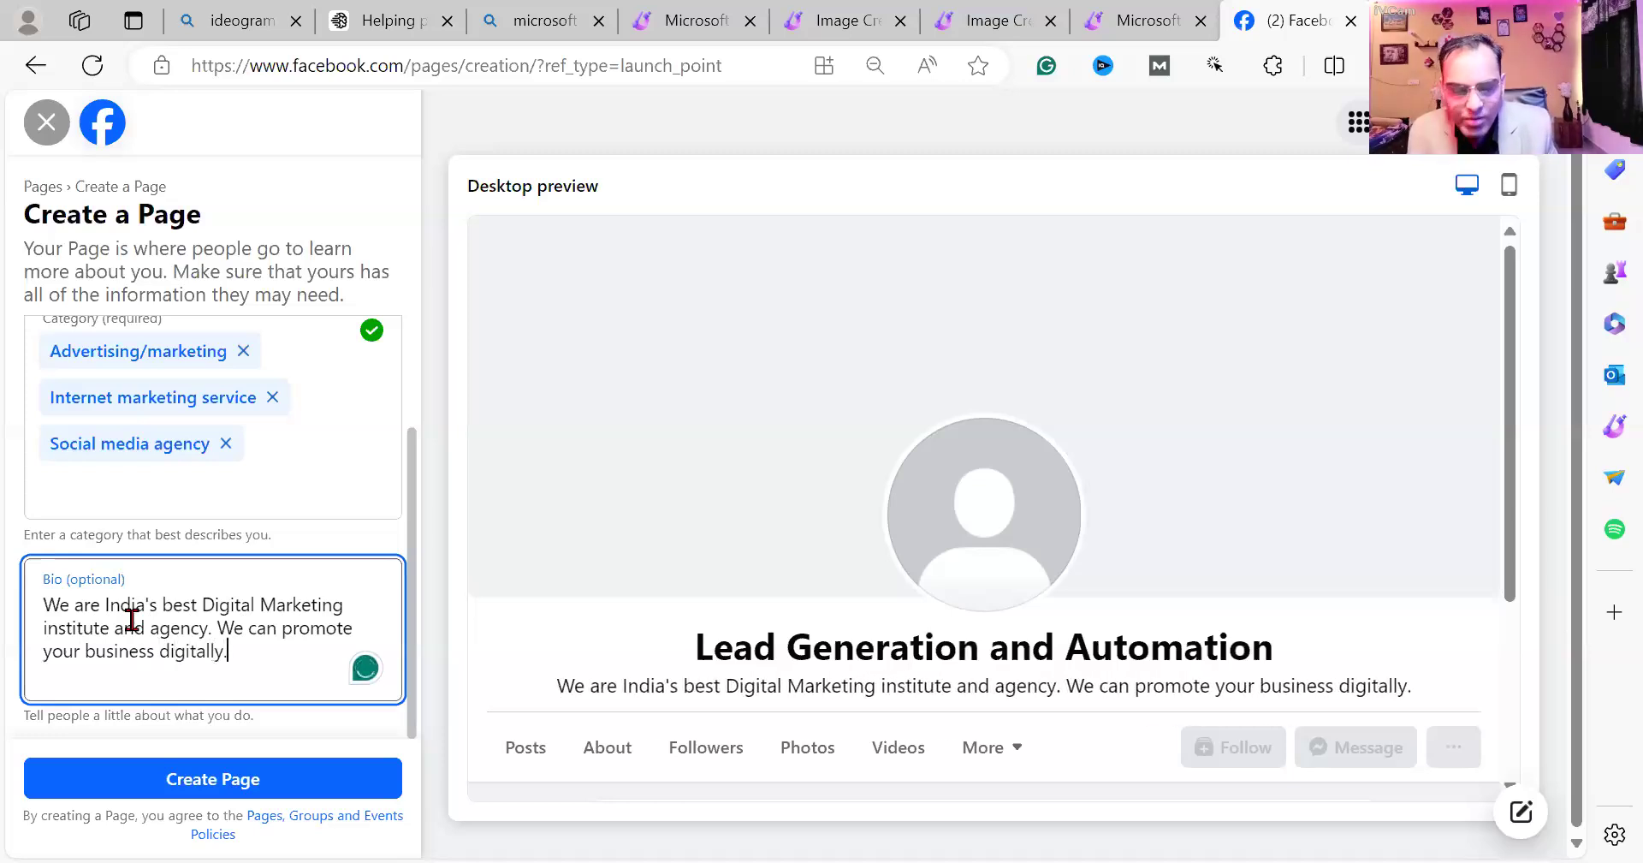
{"action": "type", "text": " F"}
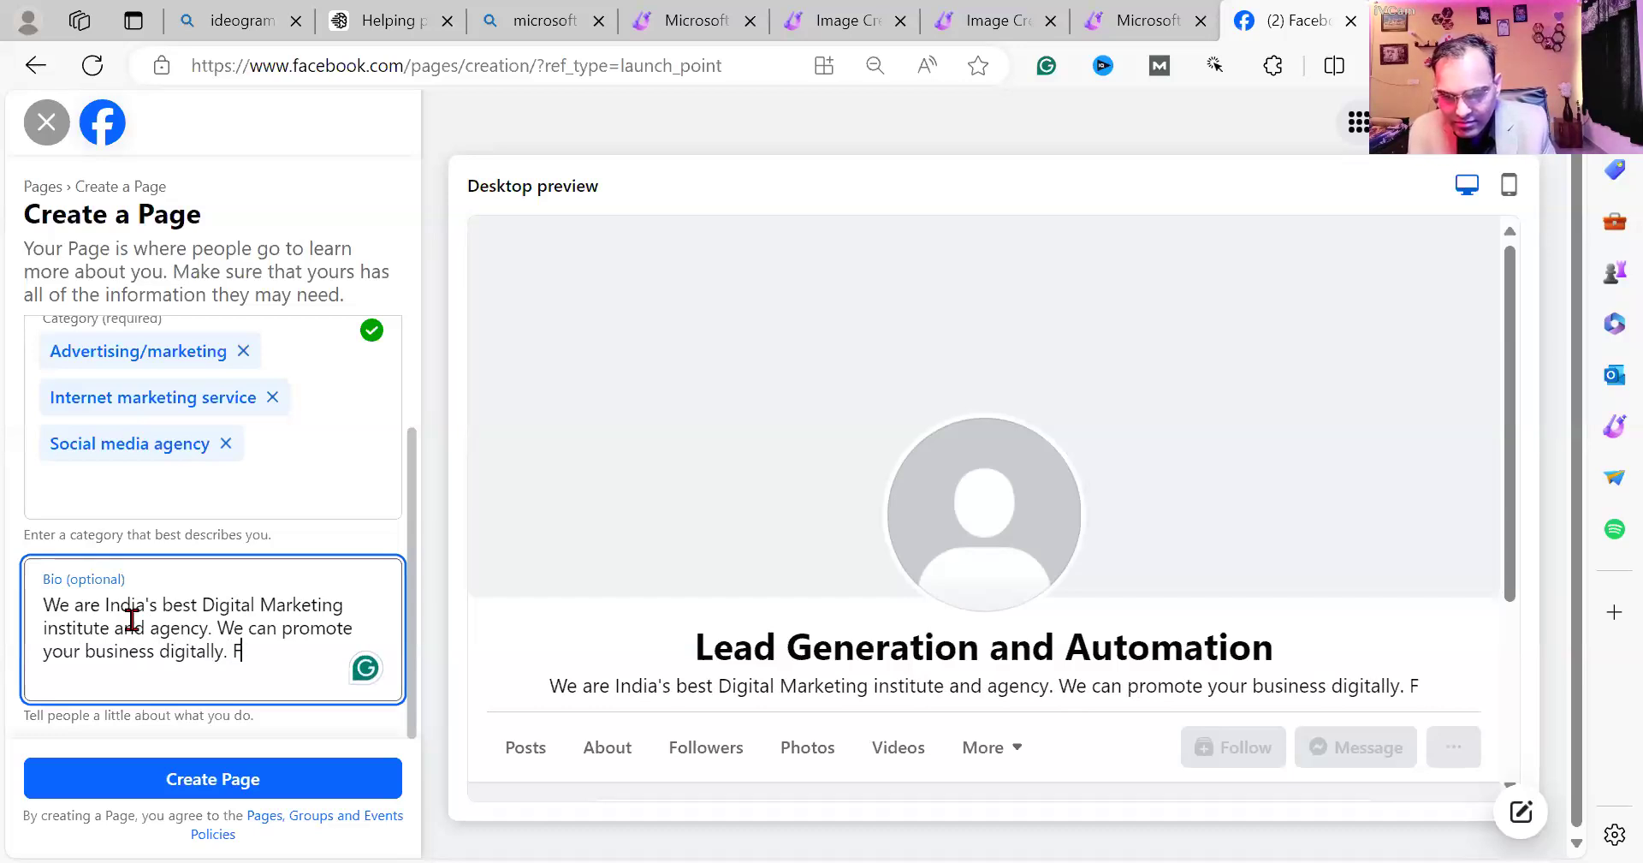
{"action": "key", "text": "BackSpace"}
{"action": "key", "text": "BackSpace"}
{"action": "key", "text": "BackSpace"}
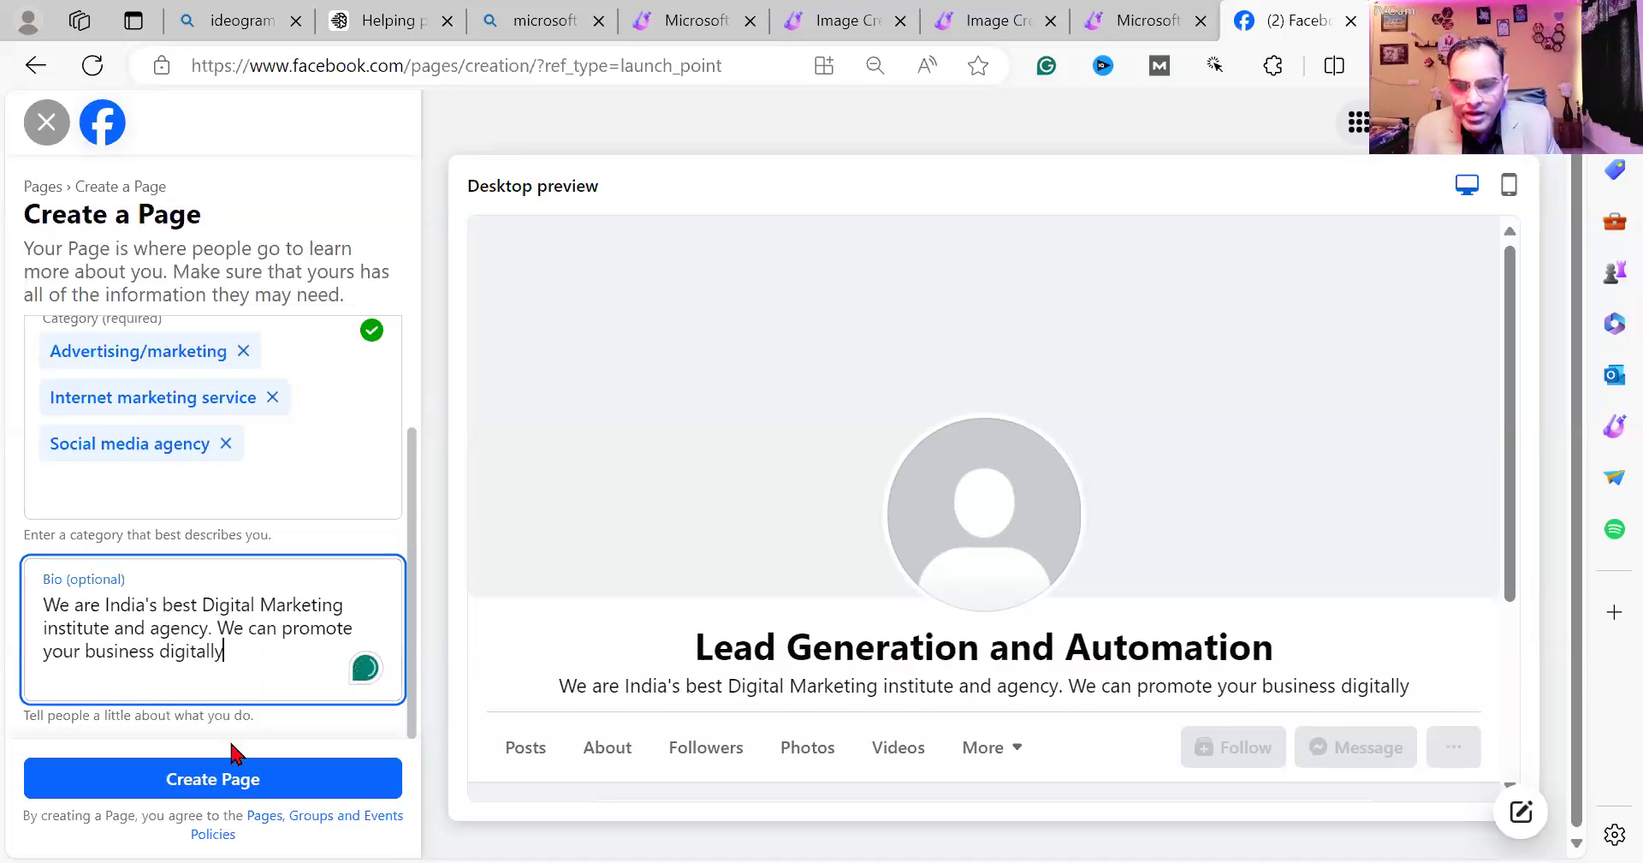
{"action": "left_click", "coordinate": [225, 781]}
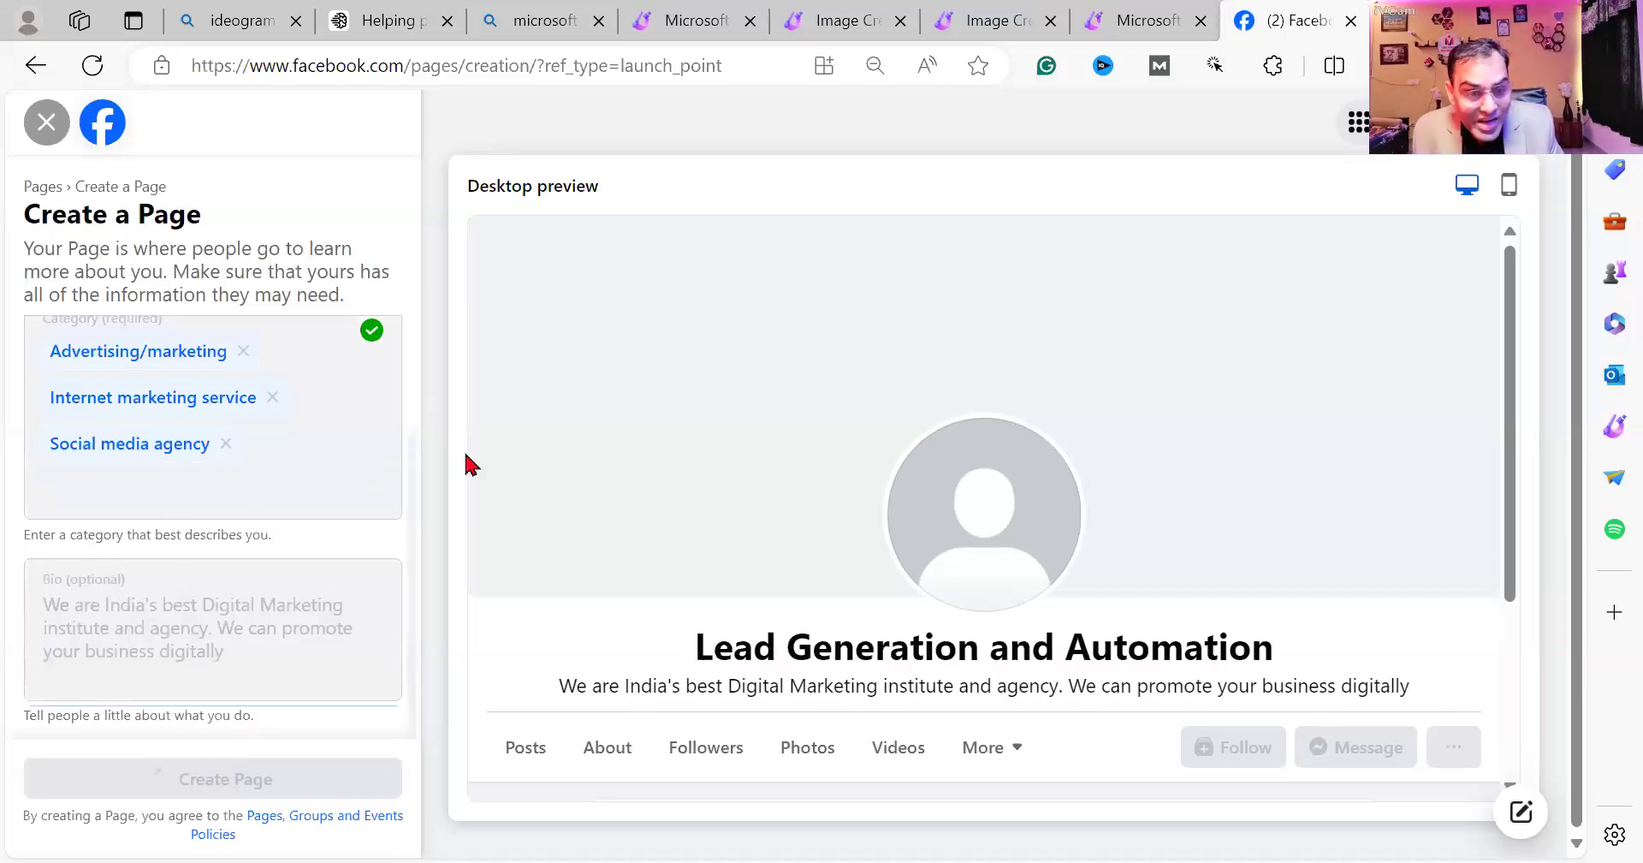
Browse the Manoj Tek page at facebook.com/manojtek92 in a new tab, then return to the new Page's setup.
{"action": "key", "text": "ctrl+t"}
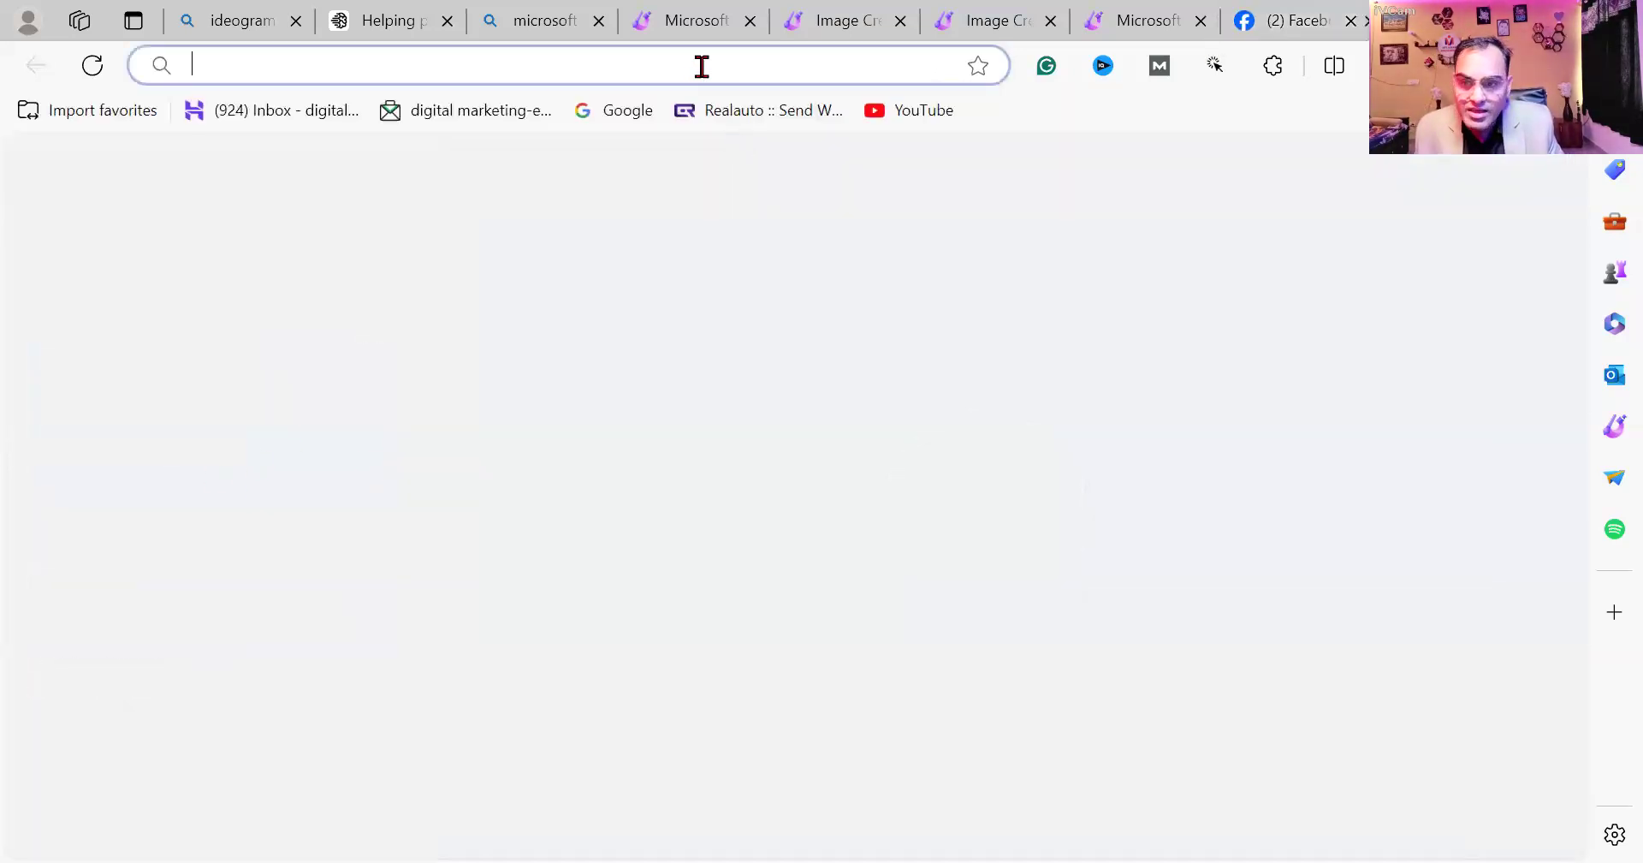
{"action": "type", "text": "facebook.com/manojtek92"}
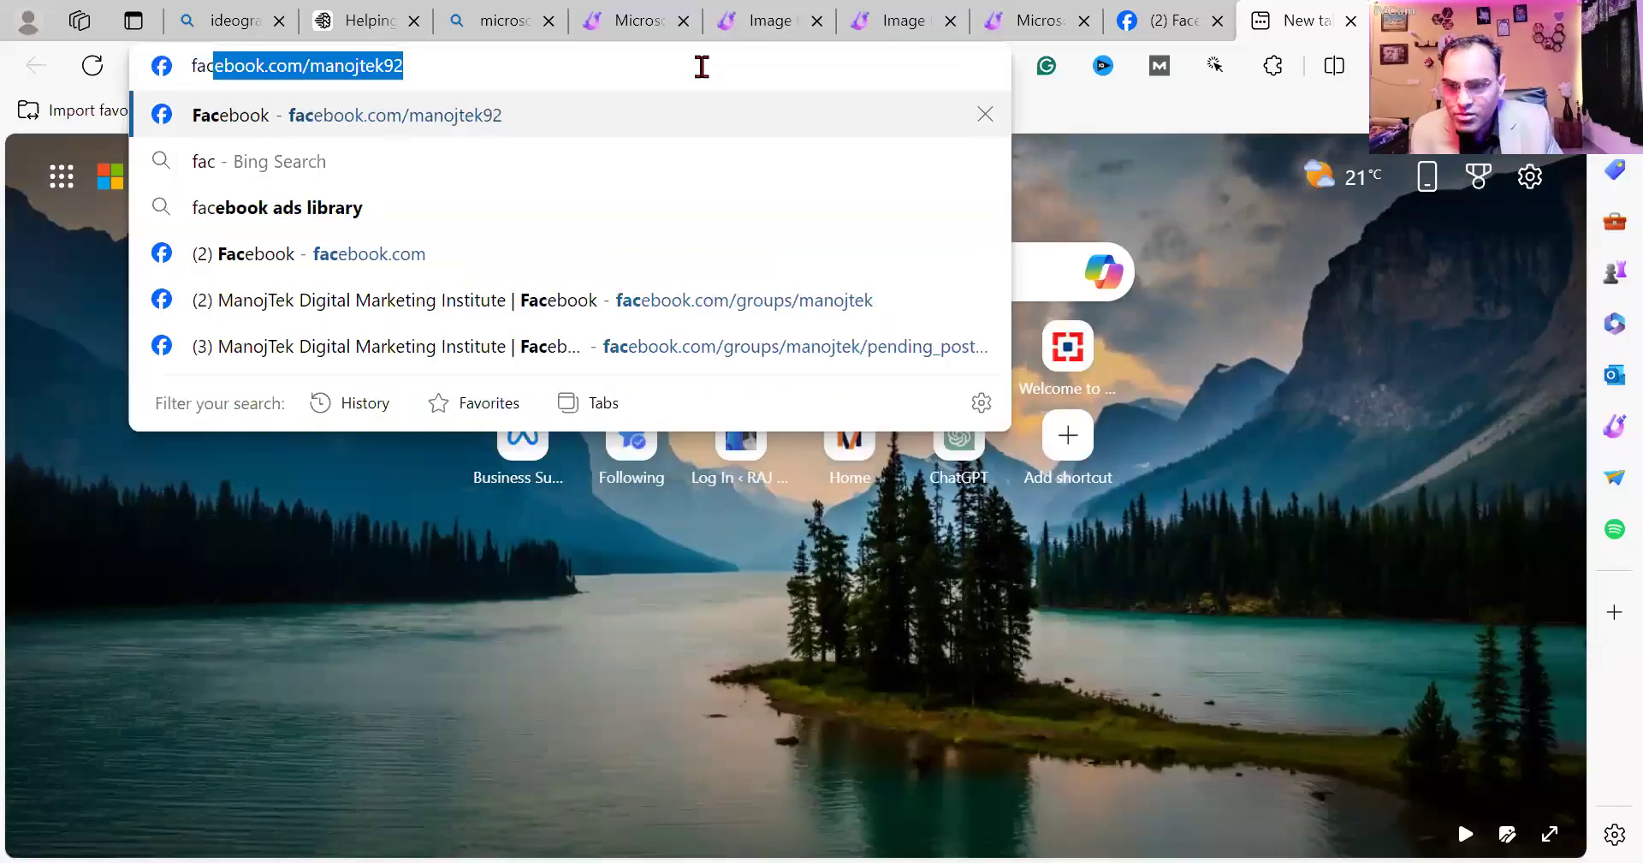
{"action": "key", "text": "Return"}
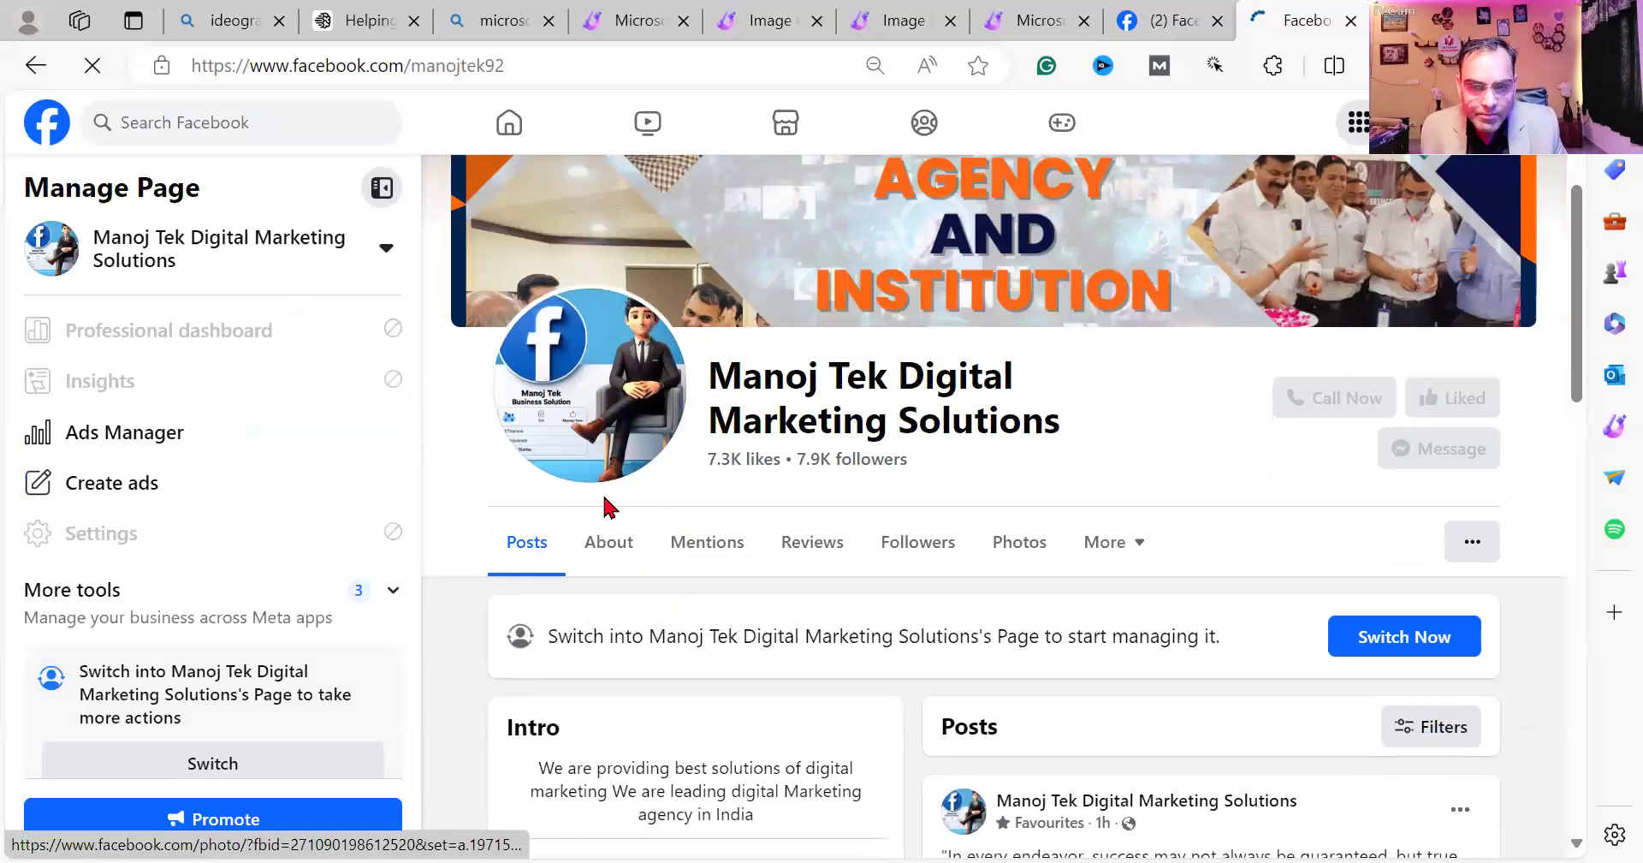
{"action": "scroll", "coordinate": [648, 454], "scroll_direction": "down", "scroll_amount": 1}
{"action": "scroll", "coordinate": [899, 356], "scroll_direction": "up", "scroll_amount": 4}
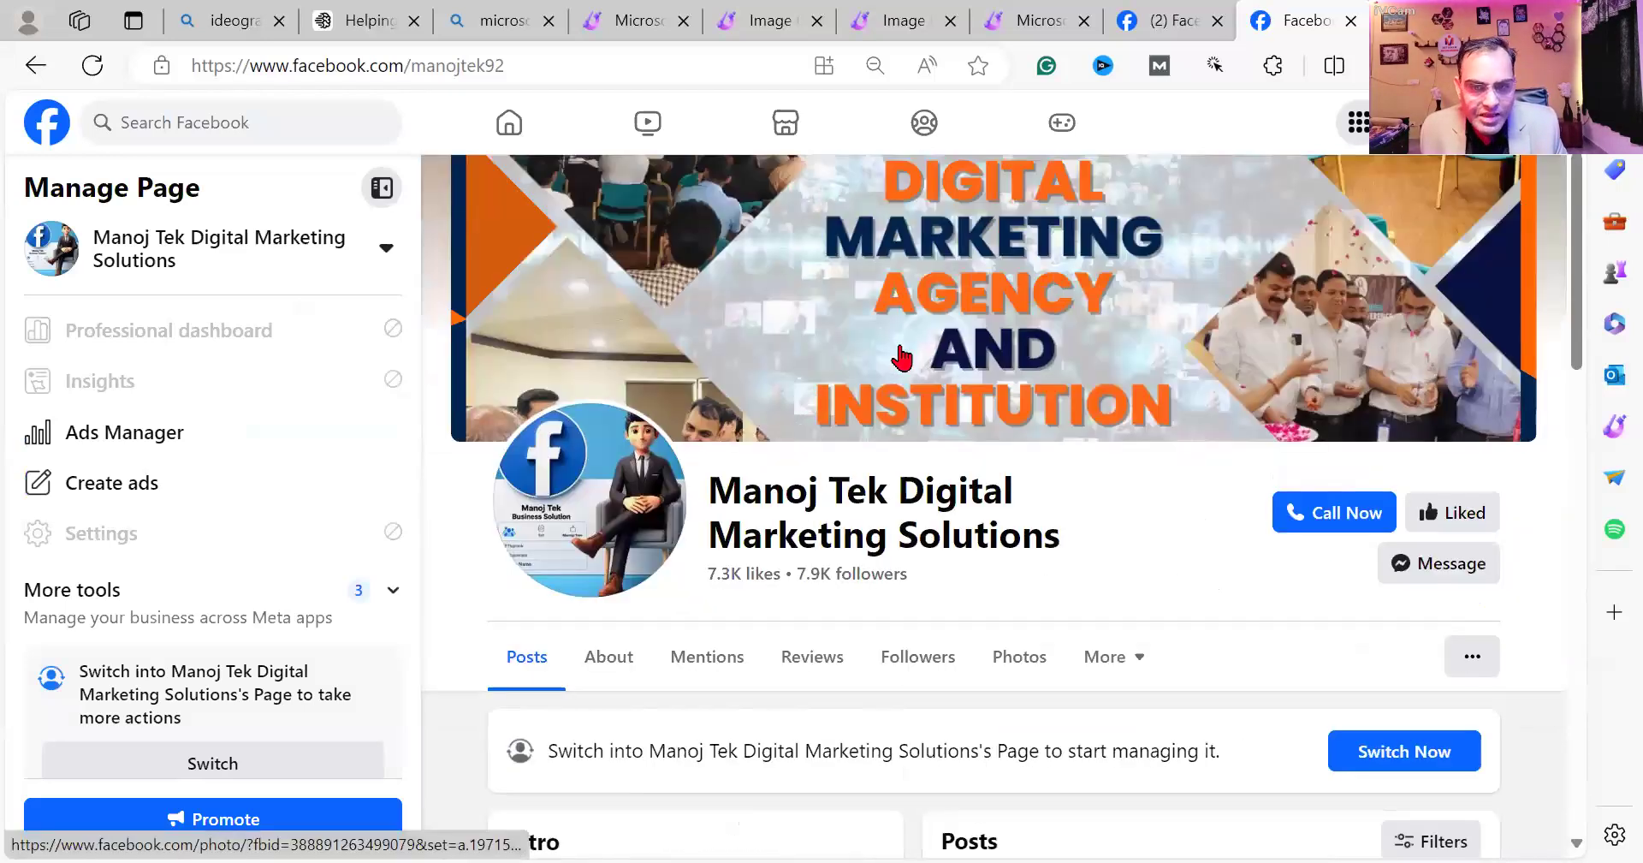
{"action": "scroll", "coordinate": [1070, 493], "scroll_direction": "down", "scroll_amount": 10}
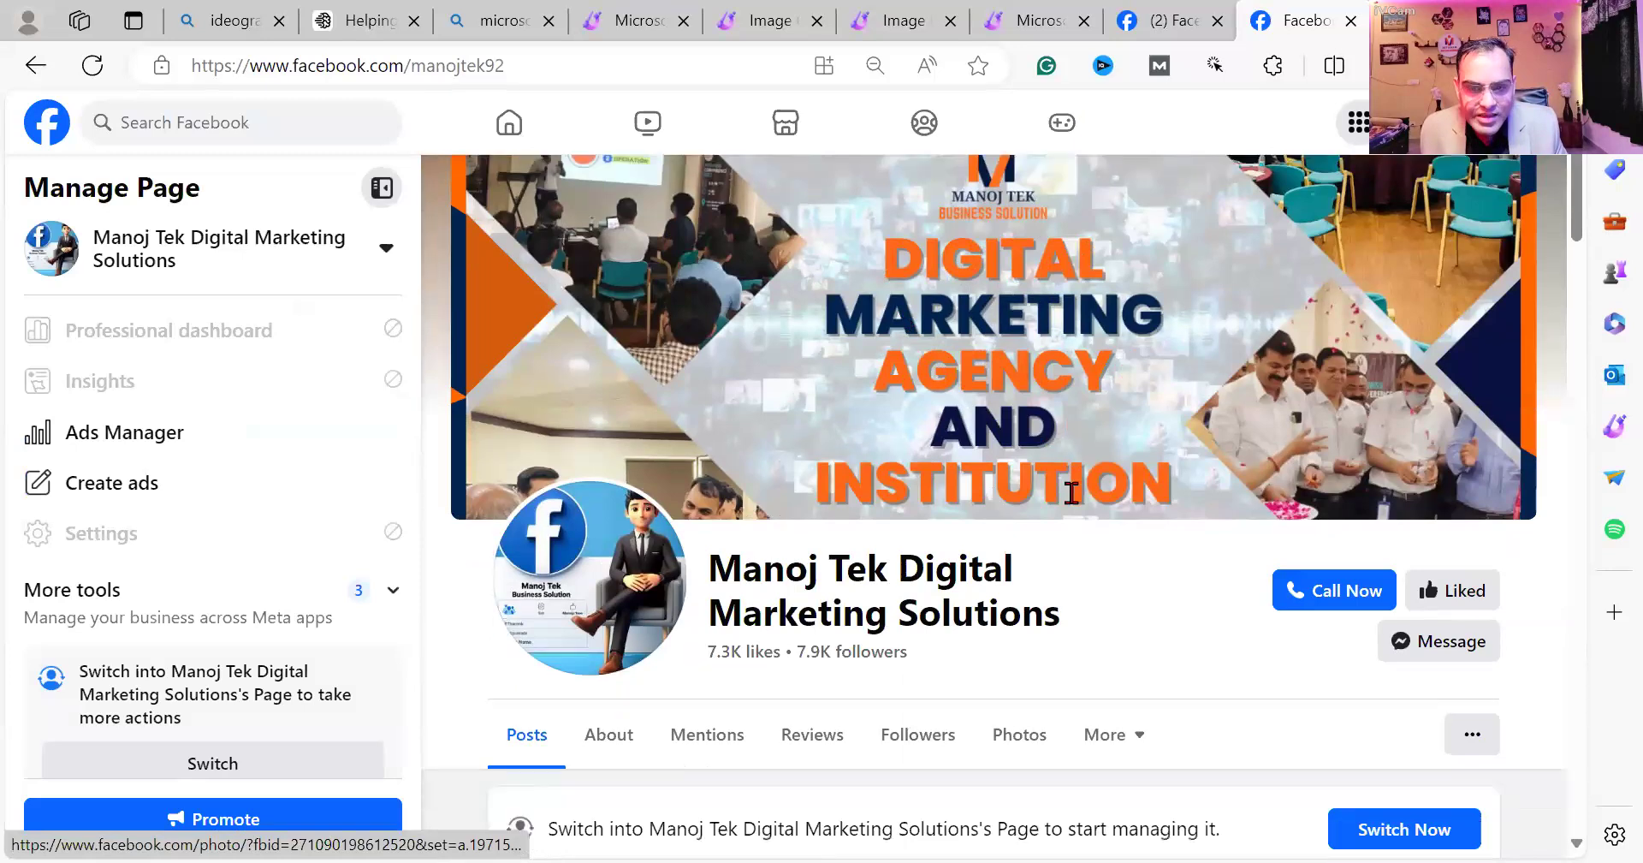
{"action": "scroll", "coordinate": [681, 443], "scroll_direction": "up", "scroll_amount": 3}
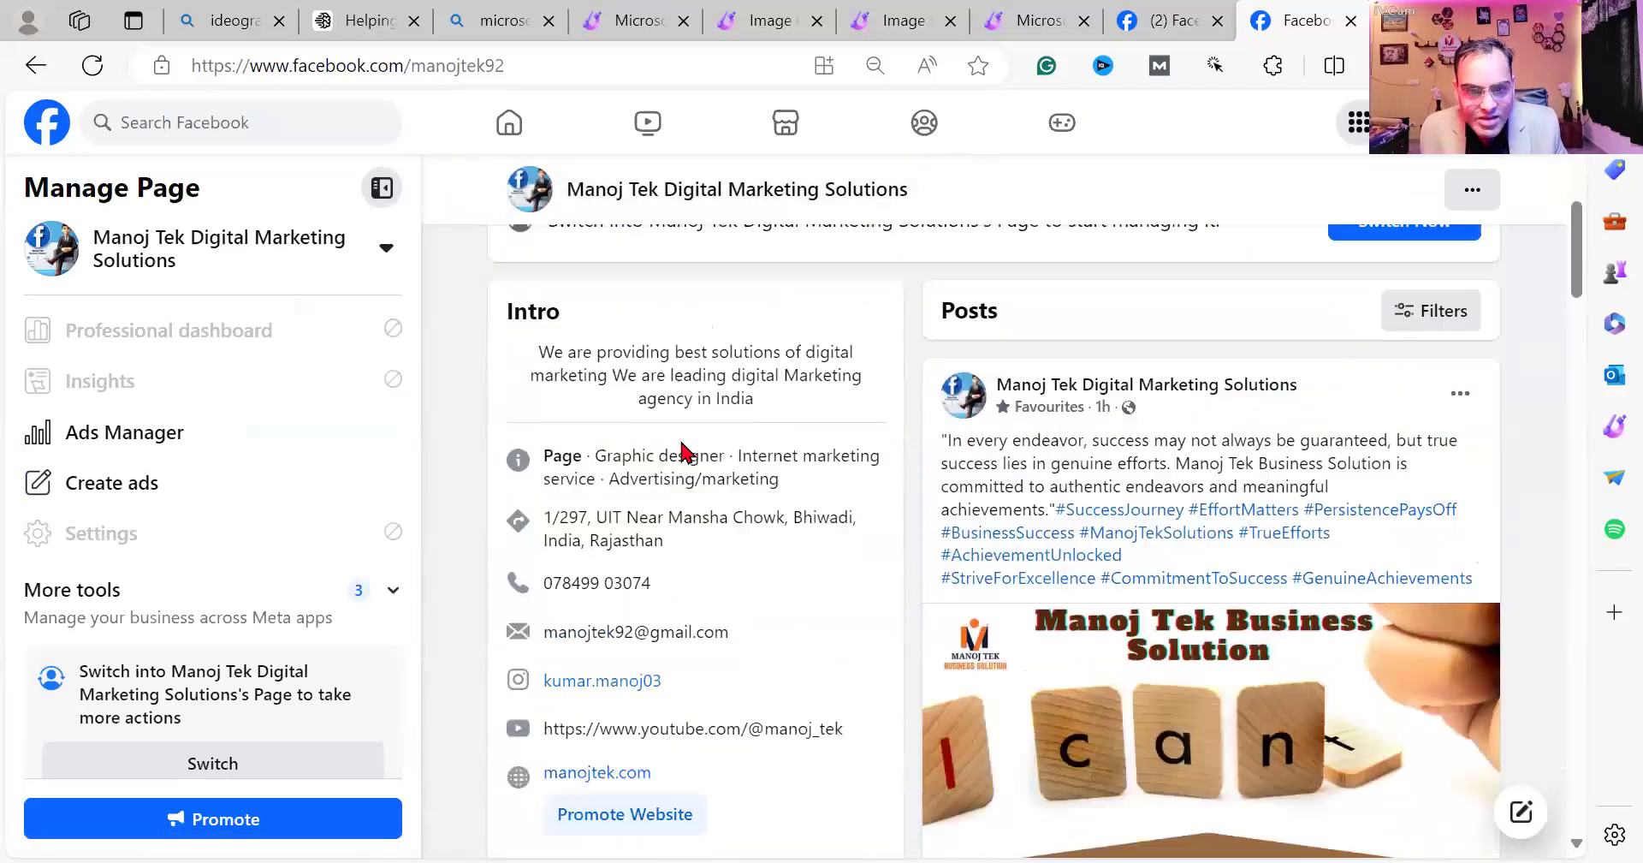
{"action": "scroll", "coordinate": [982, 257], "scroll_direction": "down", "scroll_amount": 3}
{"action": "scroll", "coordinate": [1065, 584], "scroll_direction": "up", "scroll_amount": 3}
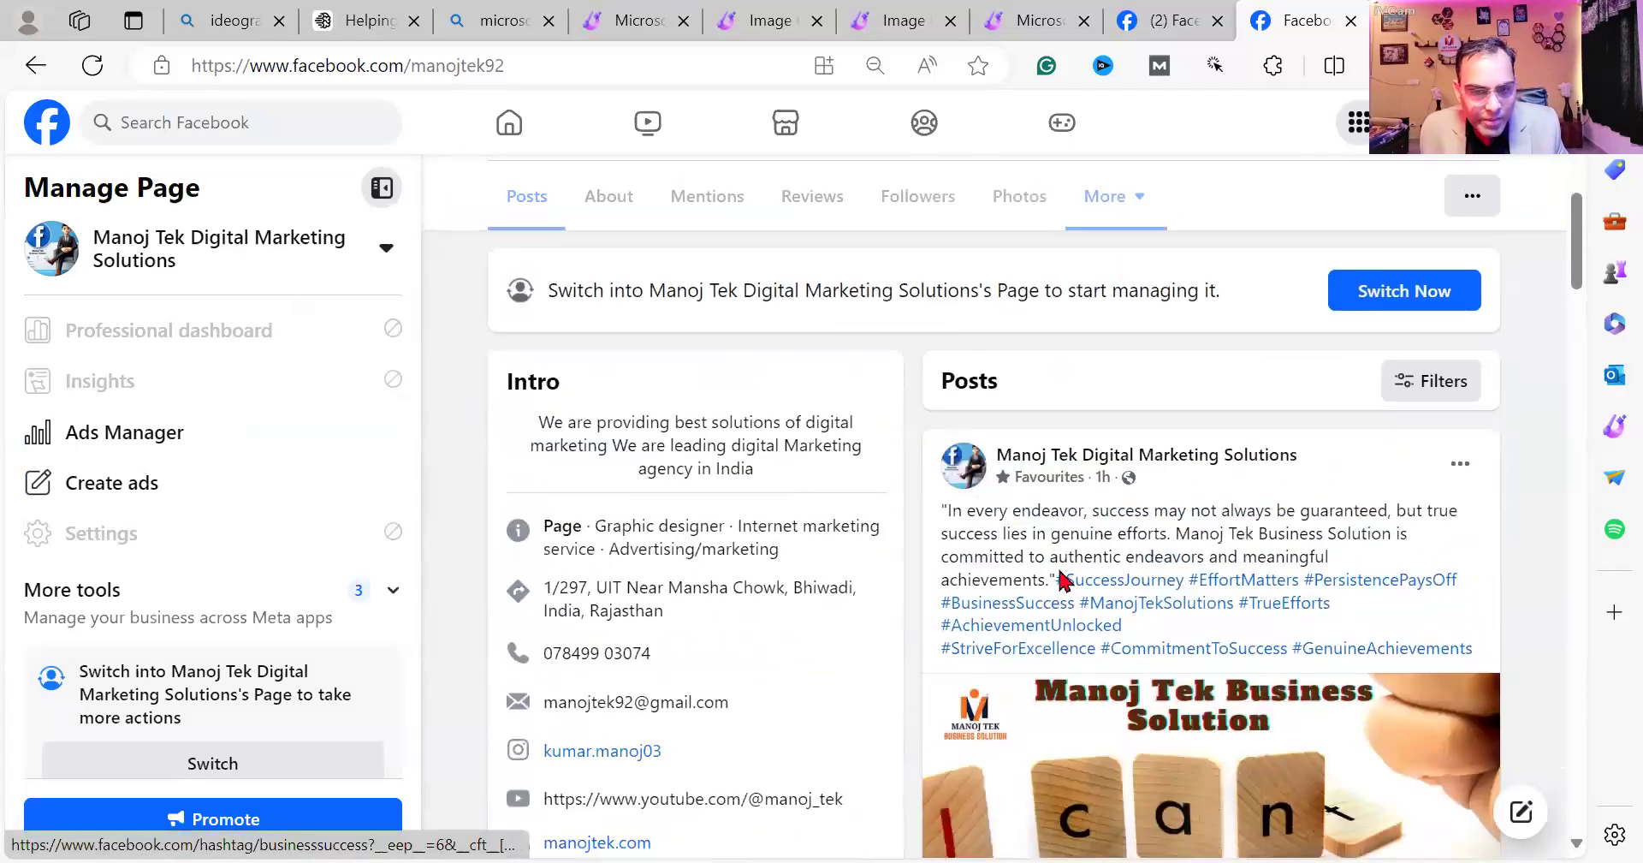
{"action": "scroll", "coordinate": [1086, 630], "scroll_direction": "down", "scroll_amount": 5}
{"action": "scroll", "coordinate": [1094, 632], "scroll_direction": "down", "scroll_amount": 15}
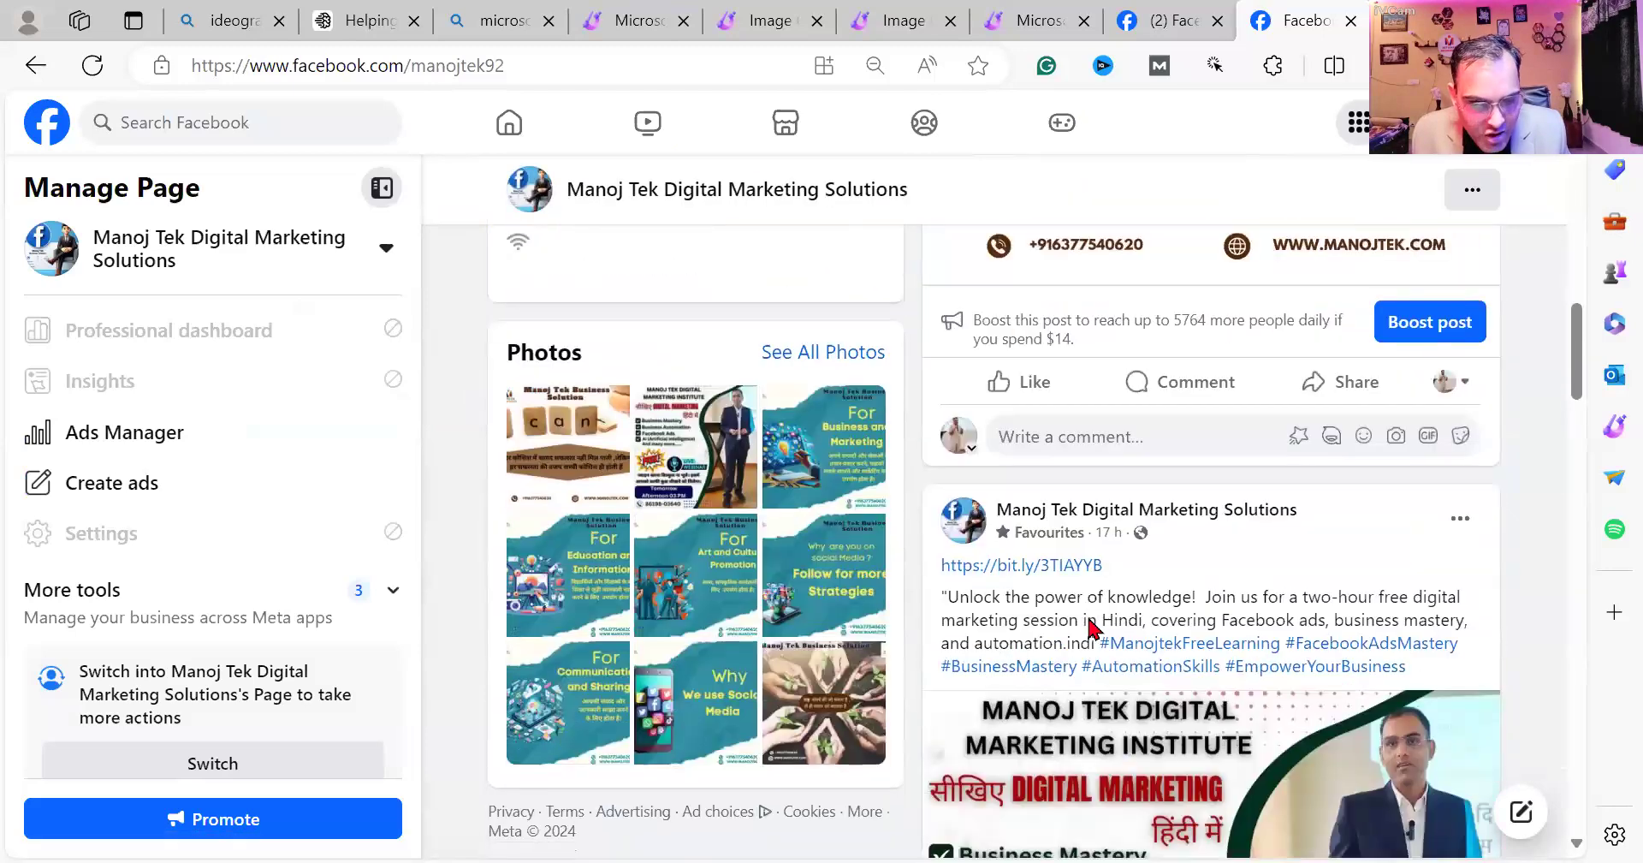
{"action": "scroll", "coordinate": [1096, 629], "scroll_direction": "down", "scroll_amount": 10}
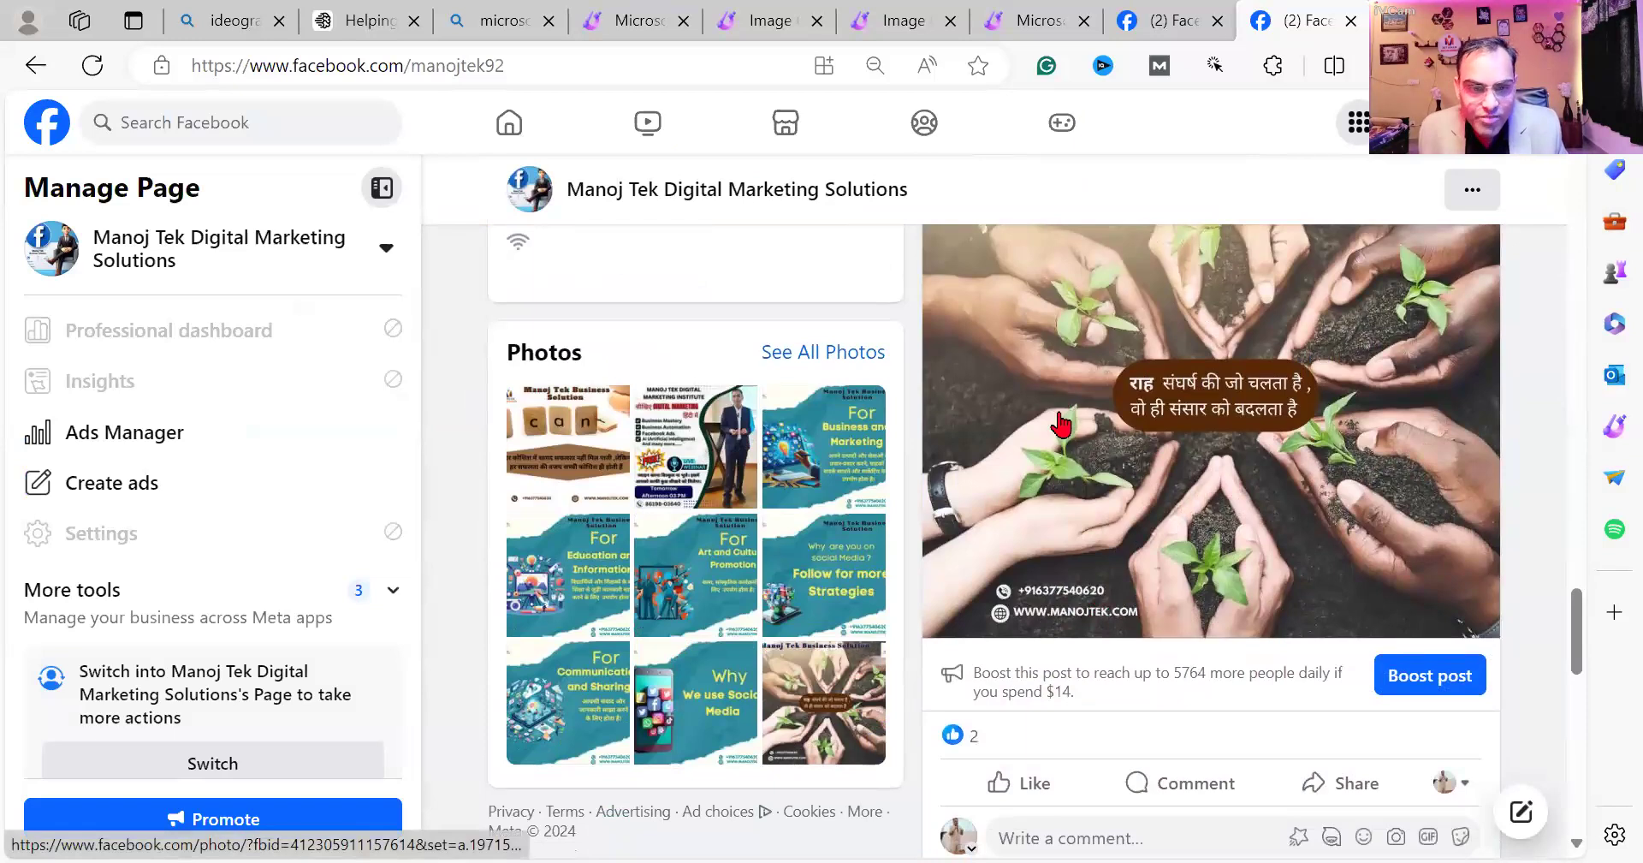
{"action": "scroll", "coordinate": [1061, 423], "scroll_direction": "up", "scroll_amount": 15}
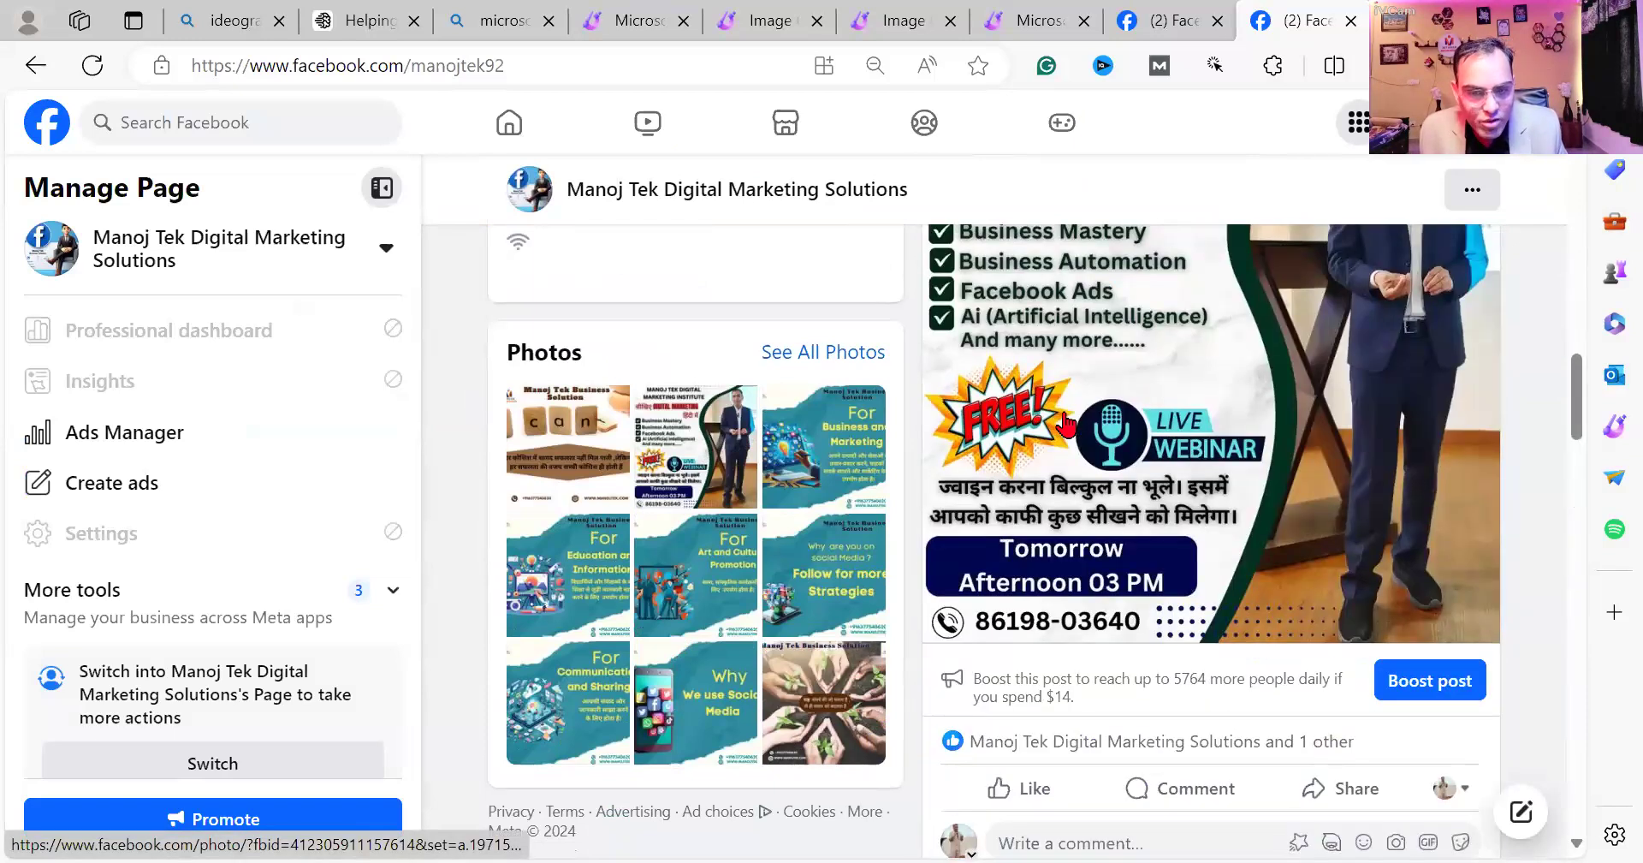
{"action": "scroll", "coordinate": [1066, 423], "scroll_direction": "down", "scroll_amount": 1}
{"action": "scroll", "coordinate": [1065, 424], "scroll_direction": "down", "scroll_amount": 1}
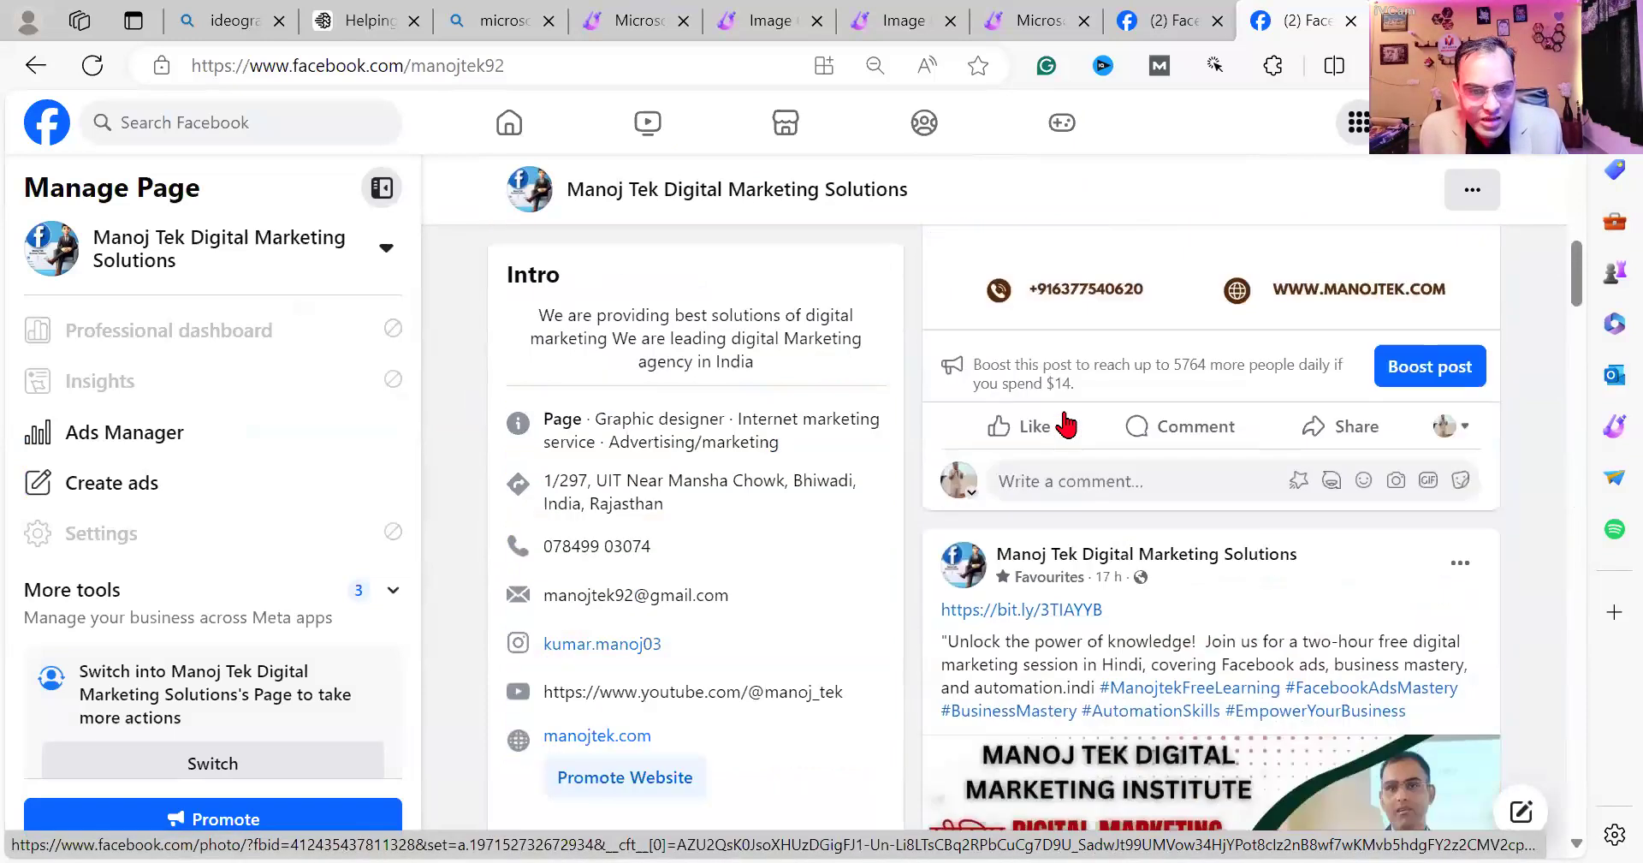
{"action": "scroll", "coordinate": [1068, 419], "scroll_direction": "up", "scroll_amount": 10}
{"action": "left_click", "coordinate": [1157, 28]}
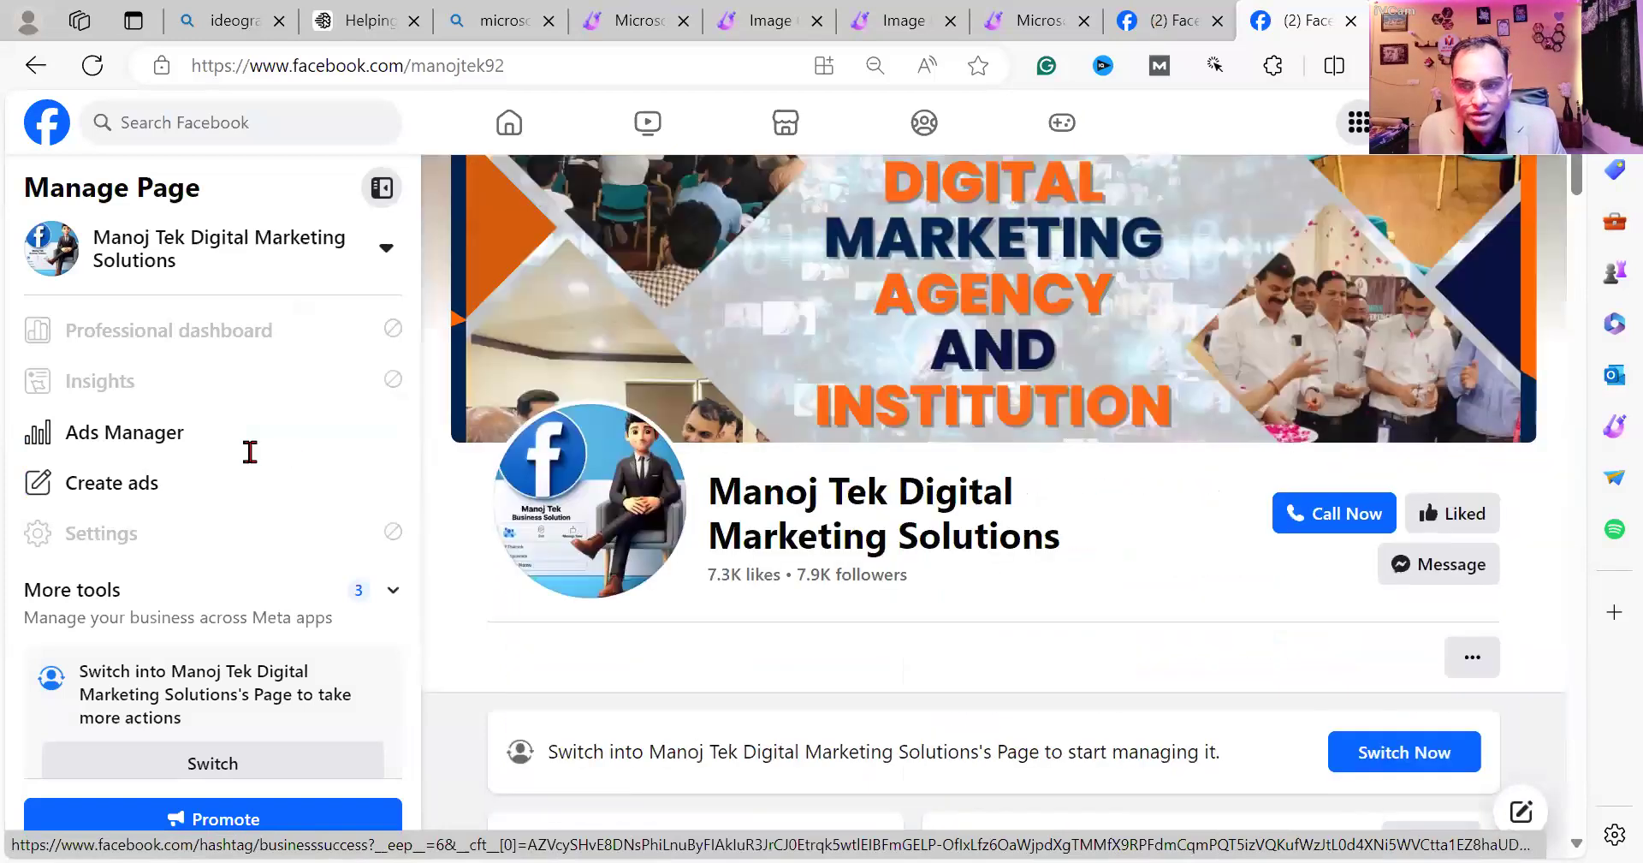
{"action": "left_click", "coordinate": [145, 387]}
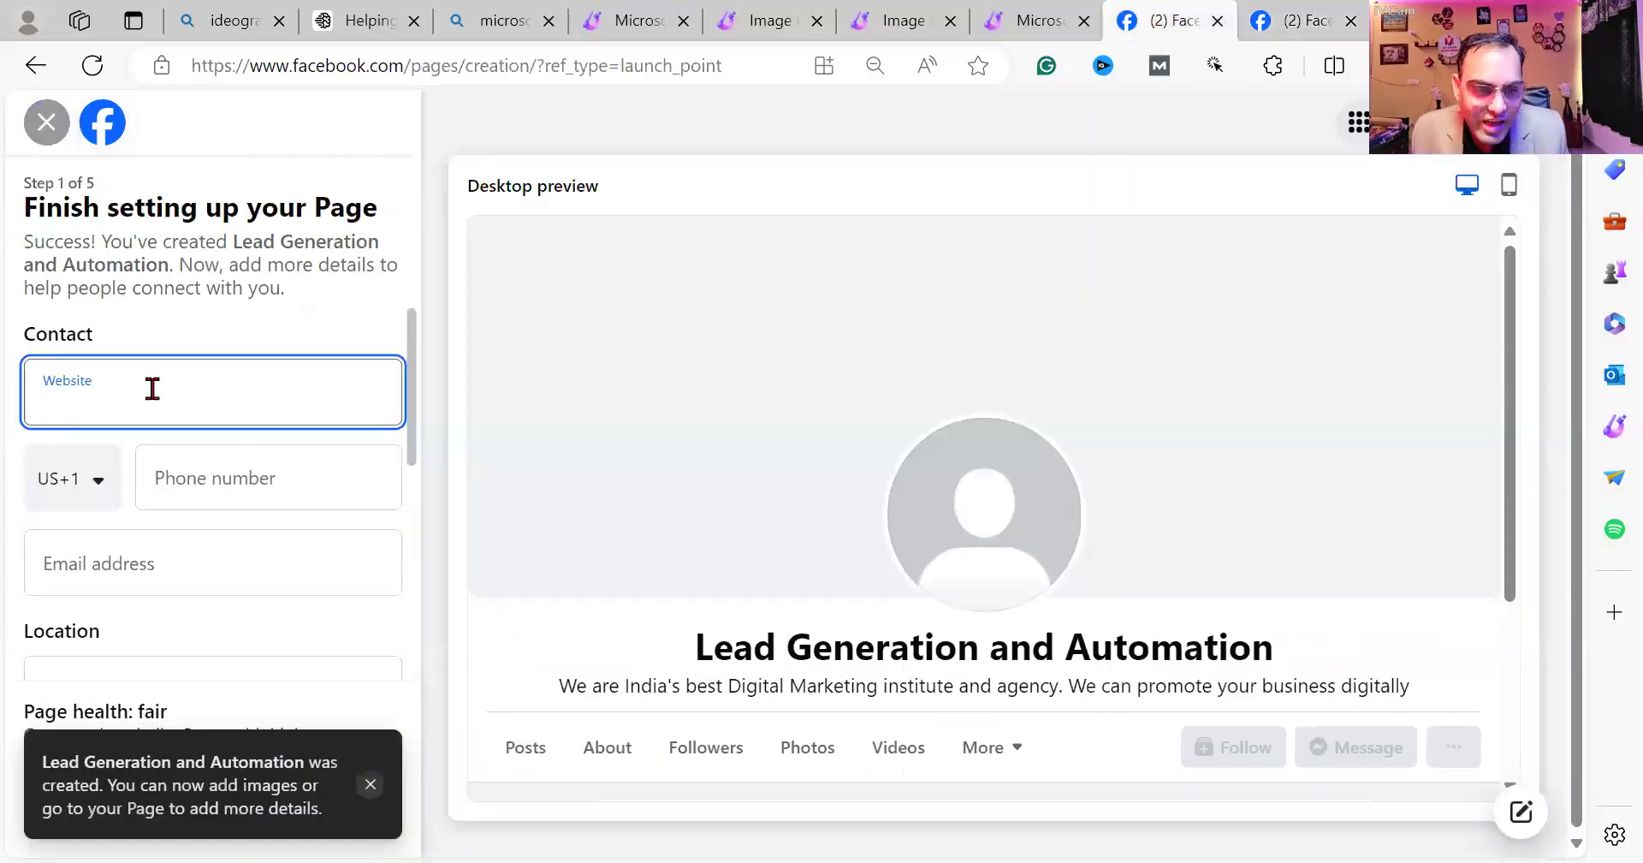
{"action": "left_click", "coordinate": [64, 490]}
{"action": "left_click", "coordinate": [90, 486]}
{"action": "left_click", "coordinate": [97, 489]}
{"action": "left_click", "coordinate": [98, 489]}
{"action": "type", "text": "ind"}
{"action": "left_click", "coordinate": [114, 613]}
{"action": "left_click", "coordinate": [242, 481]}
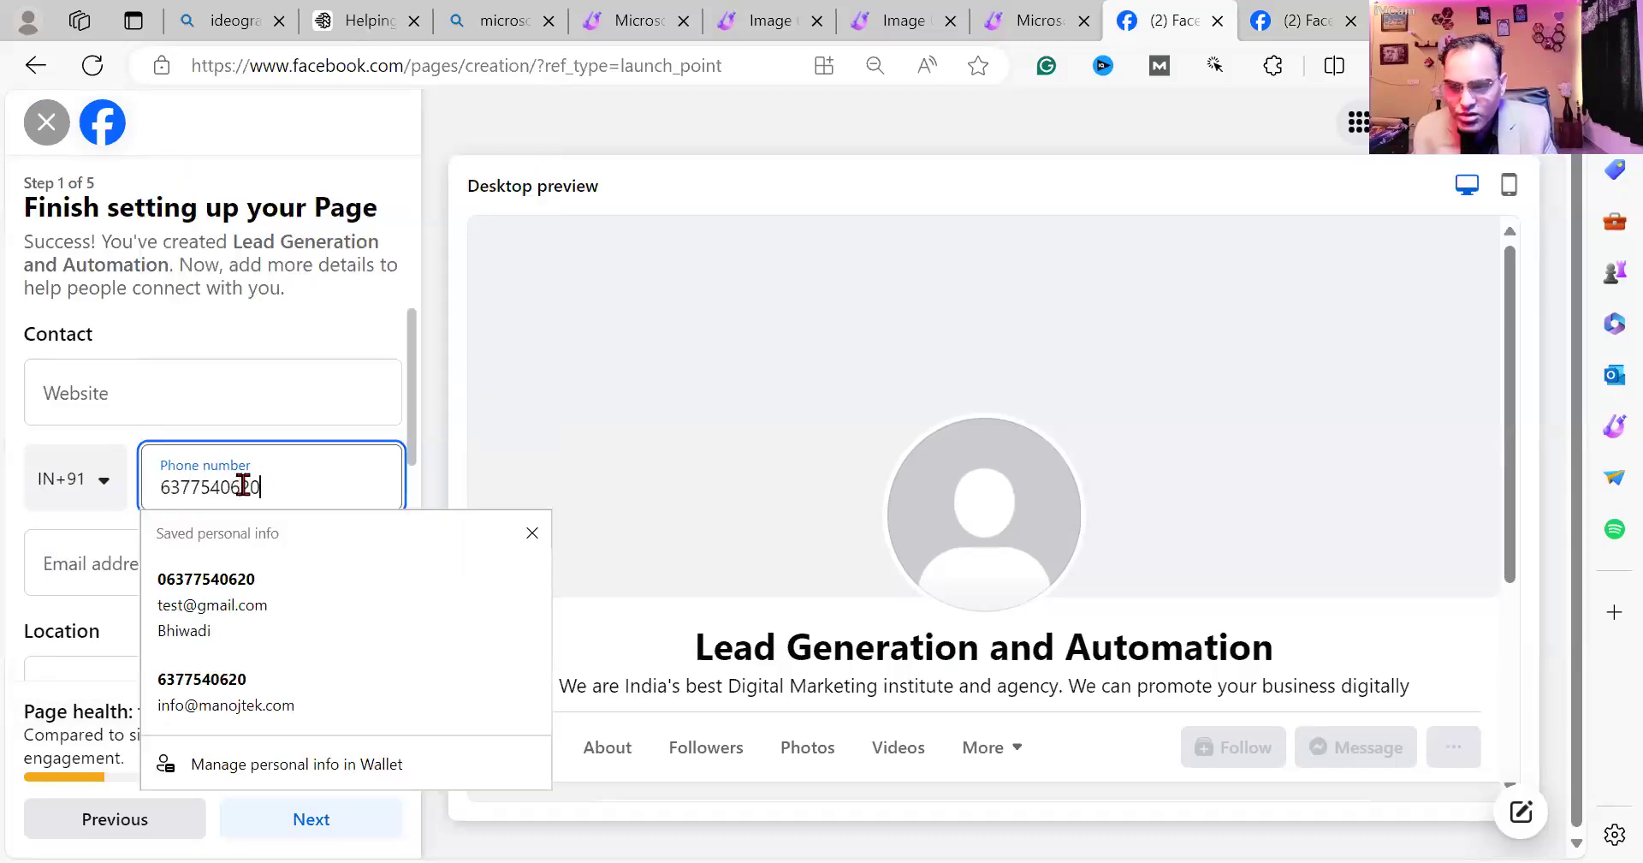
{"action": "left_click", "coordinate": [62, 557]}
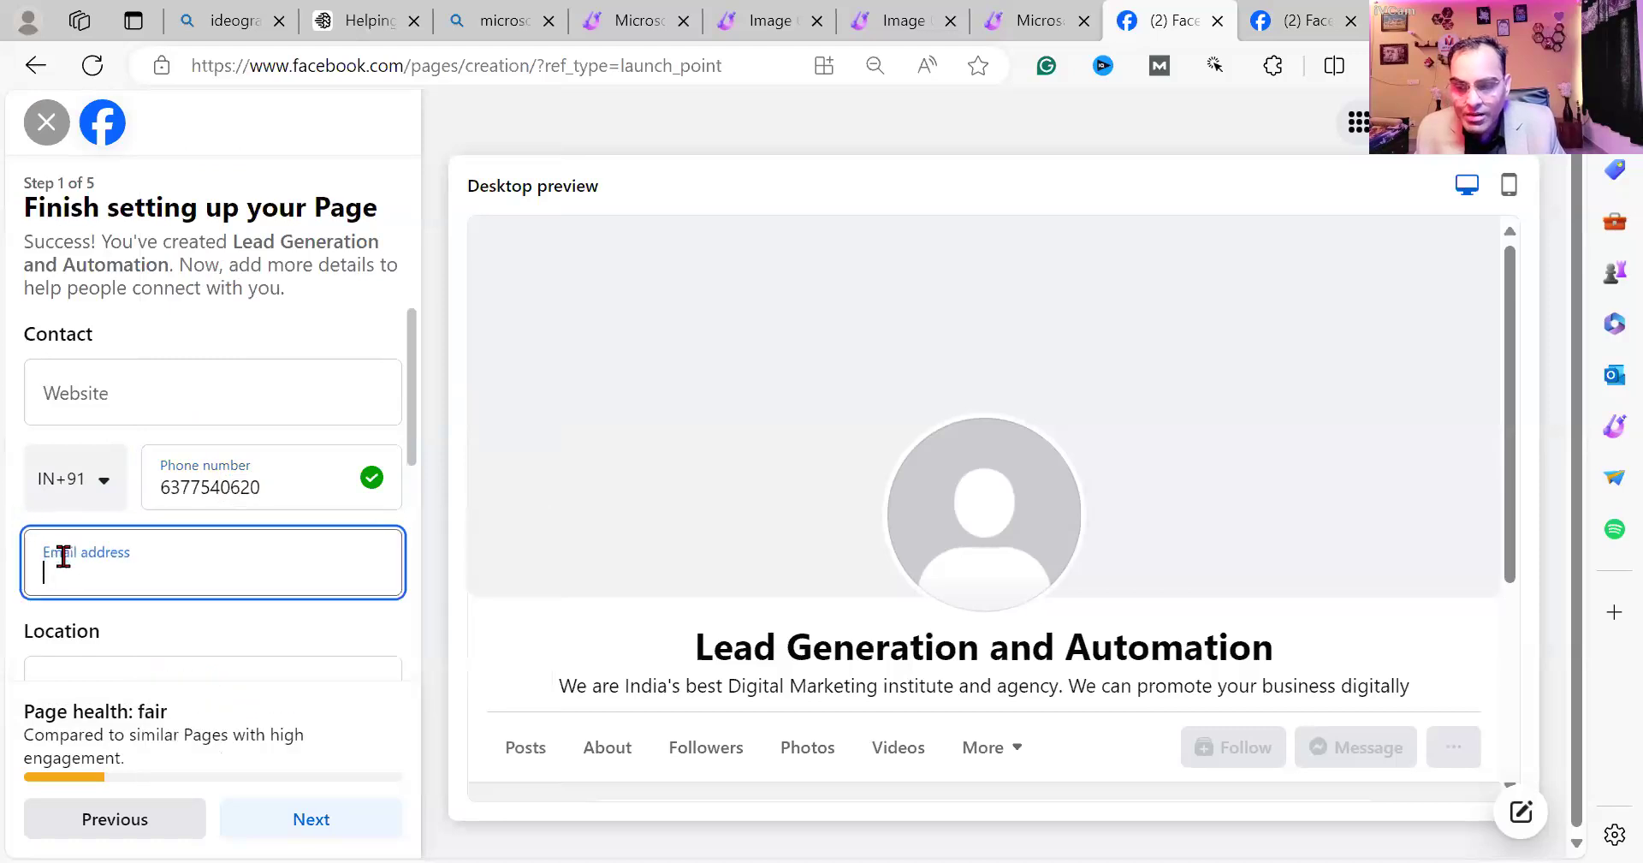
{"action": "left_click", "coordinate": [177, 190]}
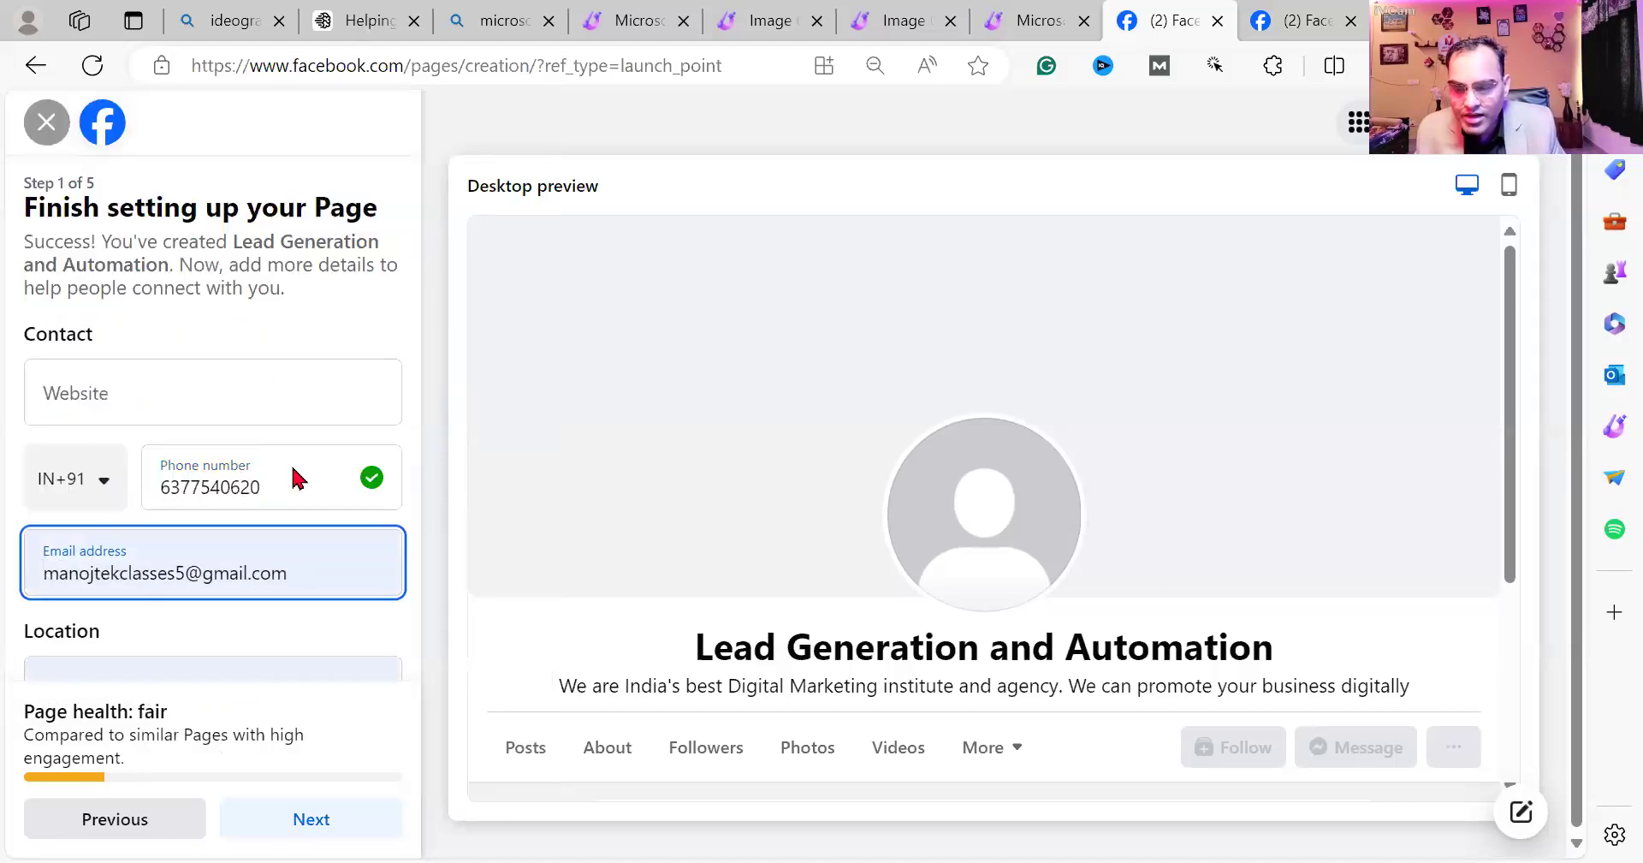
Set the town to Bhiwadi, India, fill in the postcode, choose Always open hours, and continue.
{"action": "scroll", "coordinate": [308, 551], "scroll_direction": "down", "scroll_amount": 3}
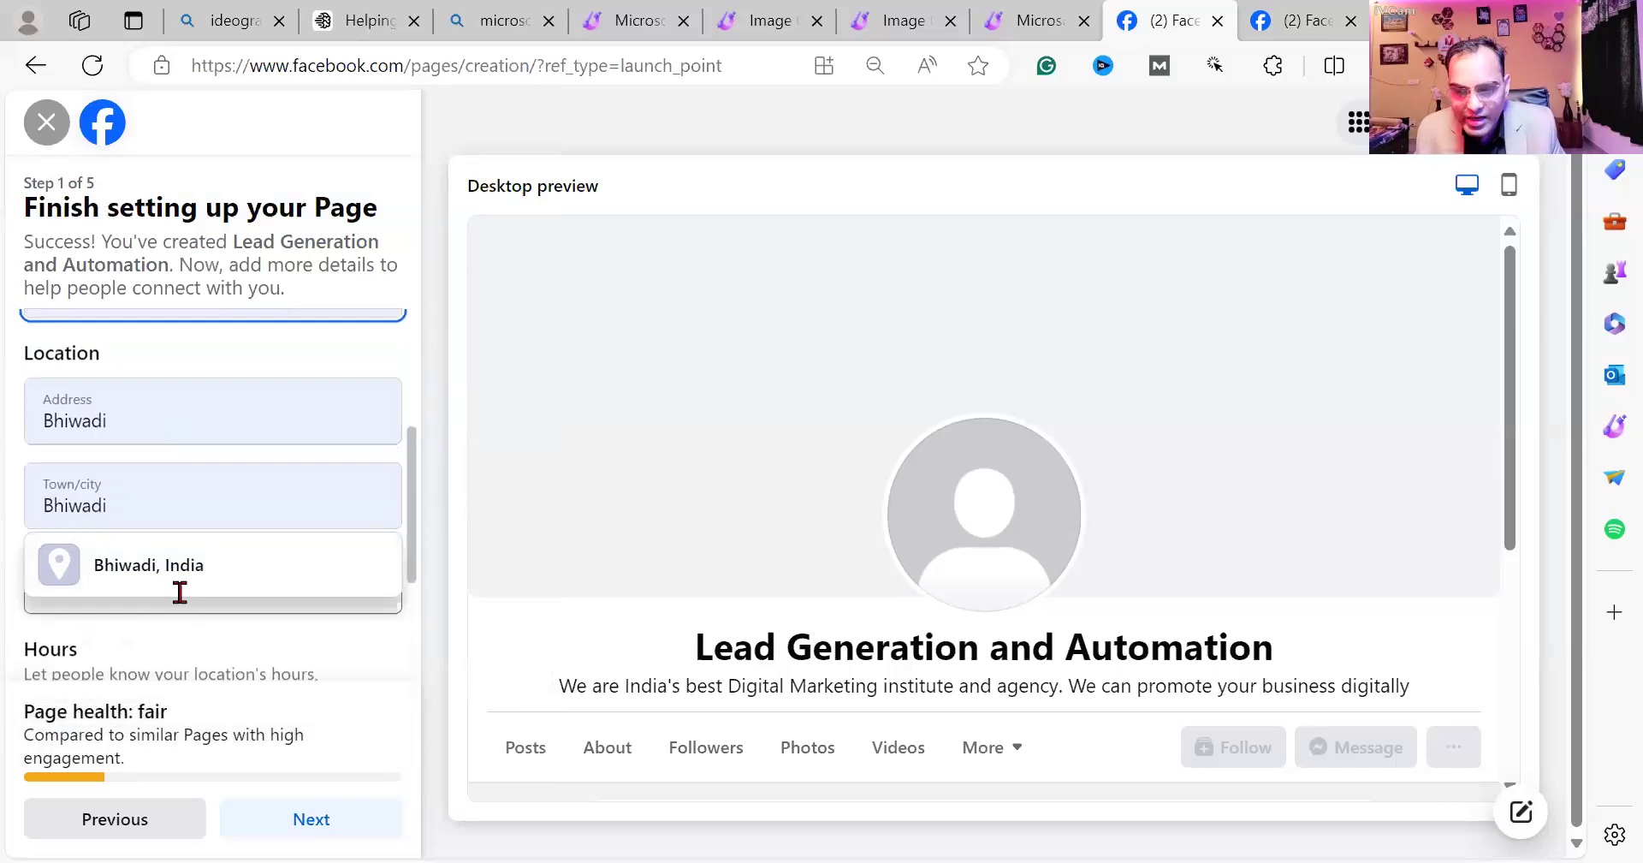
{"action": "left_click", "coordinate": [190, 568]}
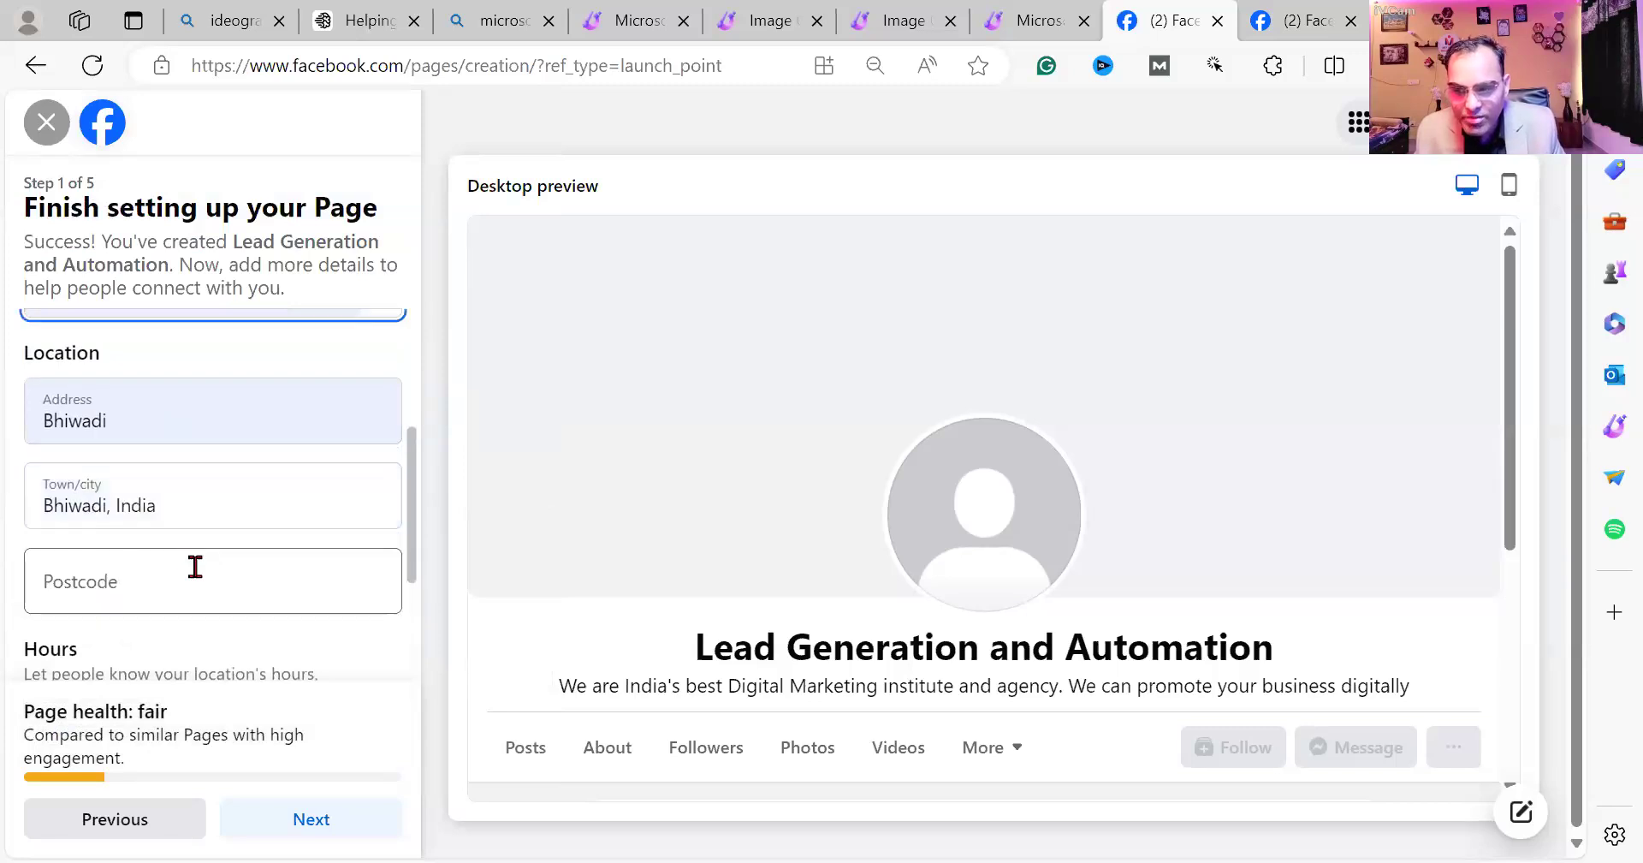
{"action": "left_click", "coordinate": [200, 576]}
{"action": "type", "text": "301019"}
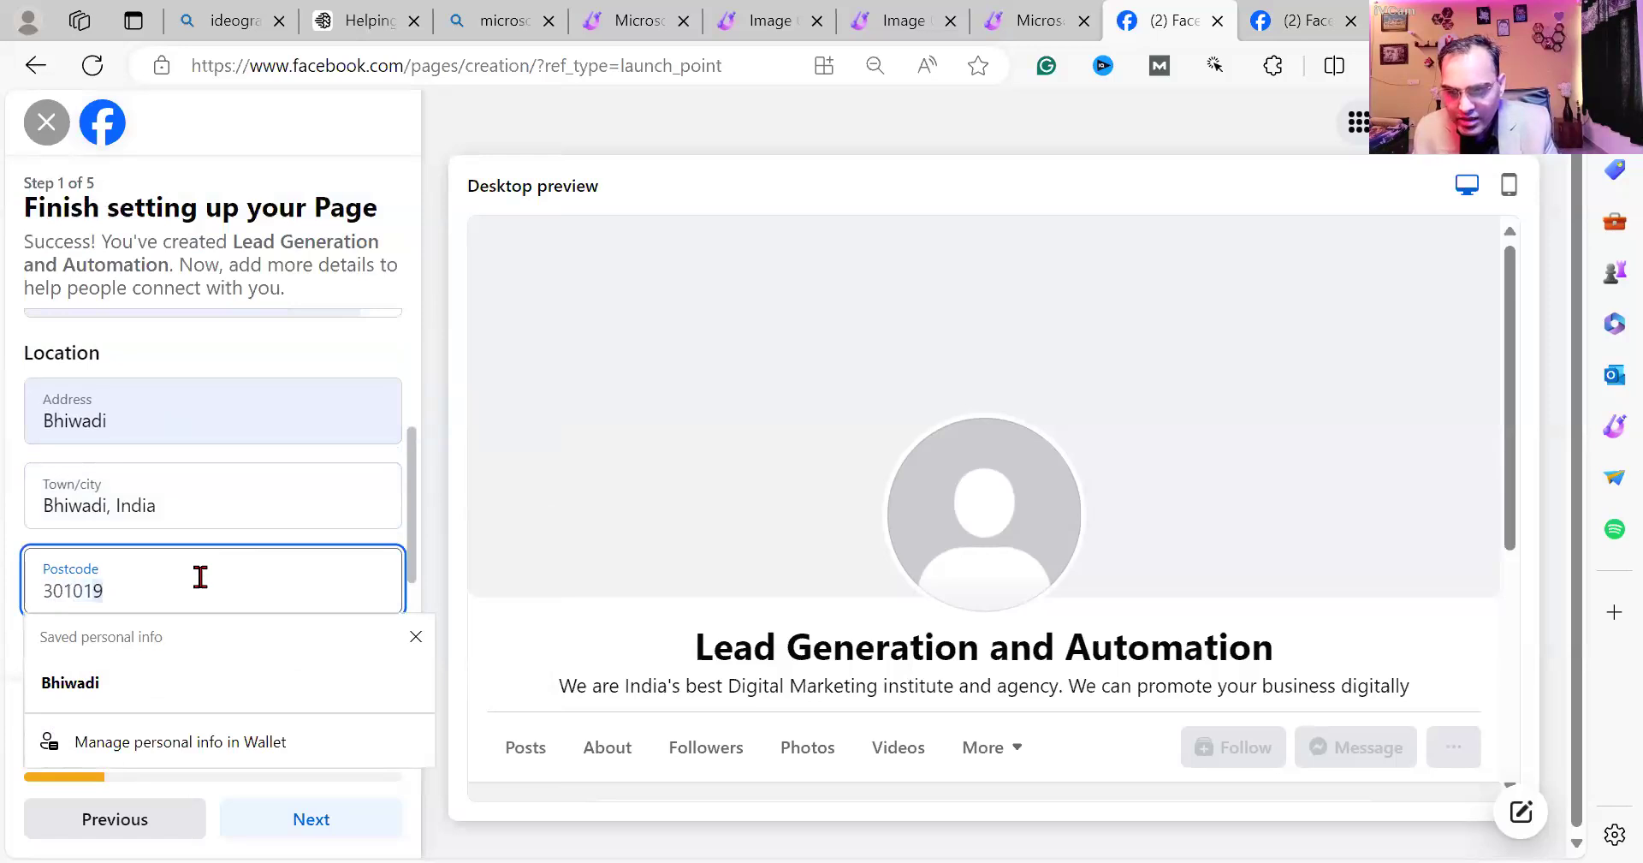
{"action": "key", "text": "Tab"}
{"action": "scroll", "coordinate": [270, 623], "scroll_direction": "down", "scroll_amount": 1}
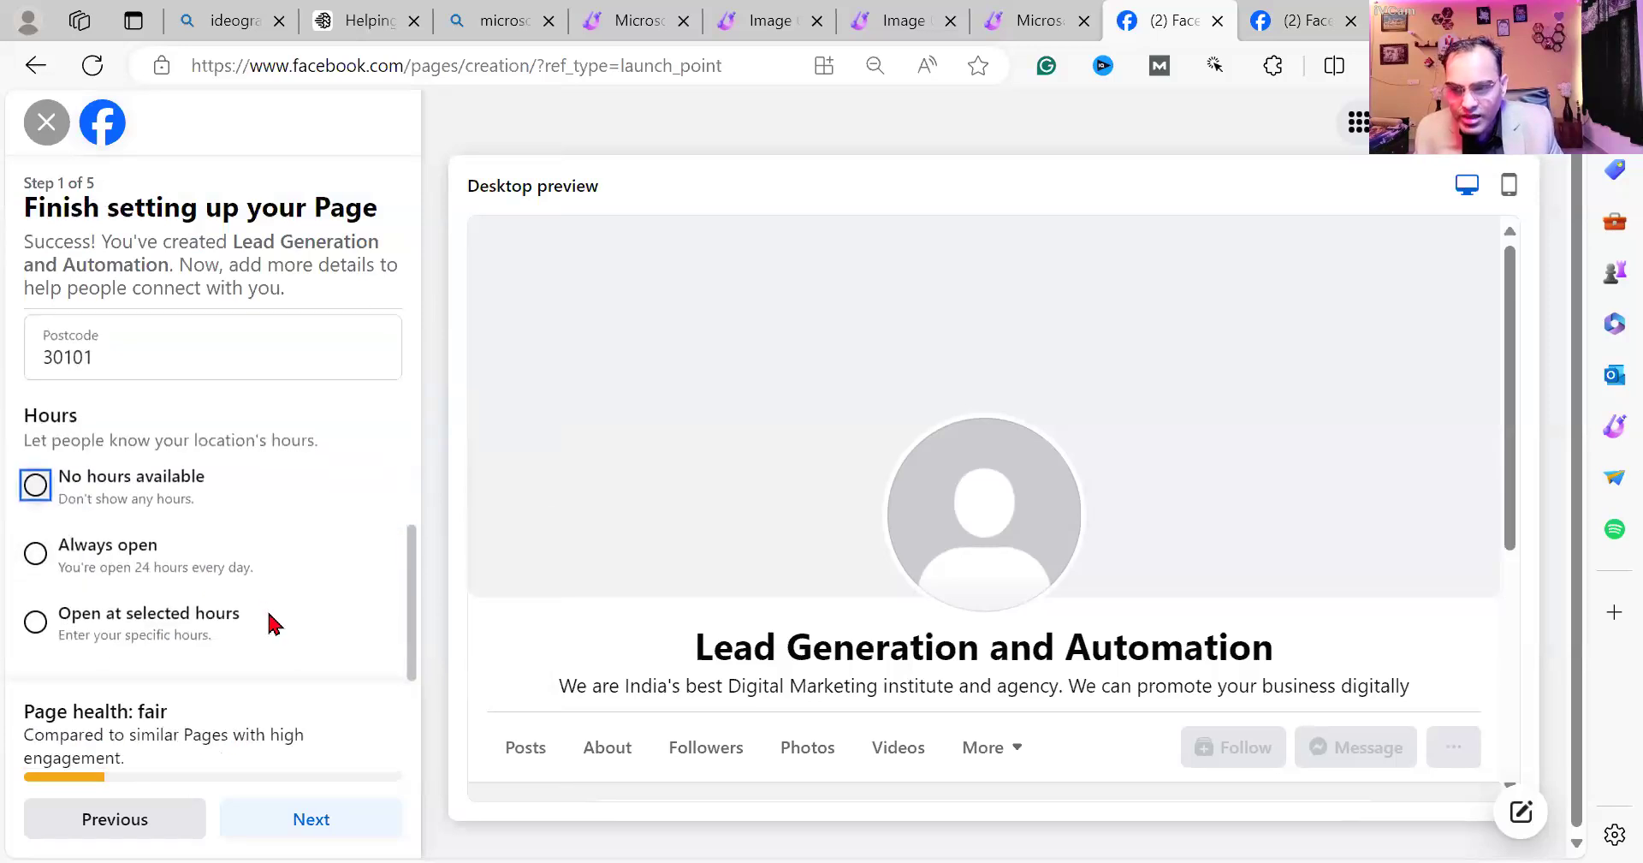
{"action": "left_click", "coordinate": [35, 622]}
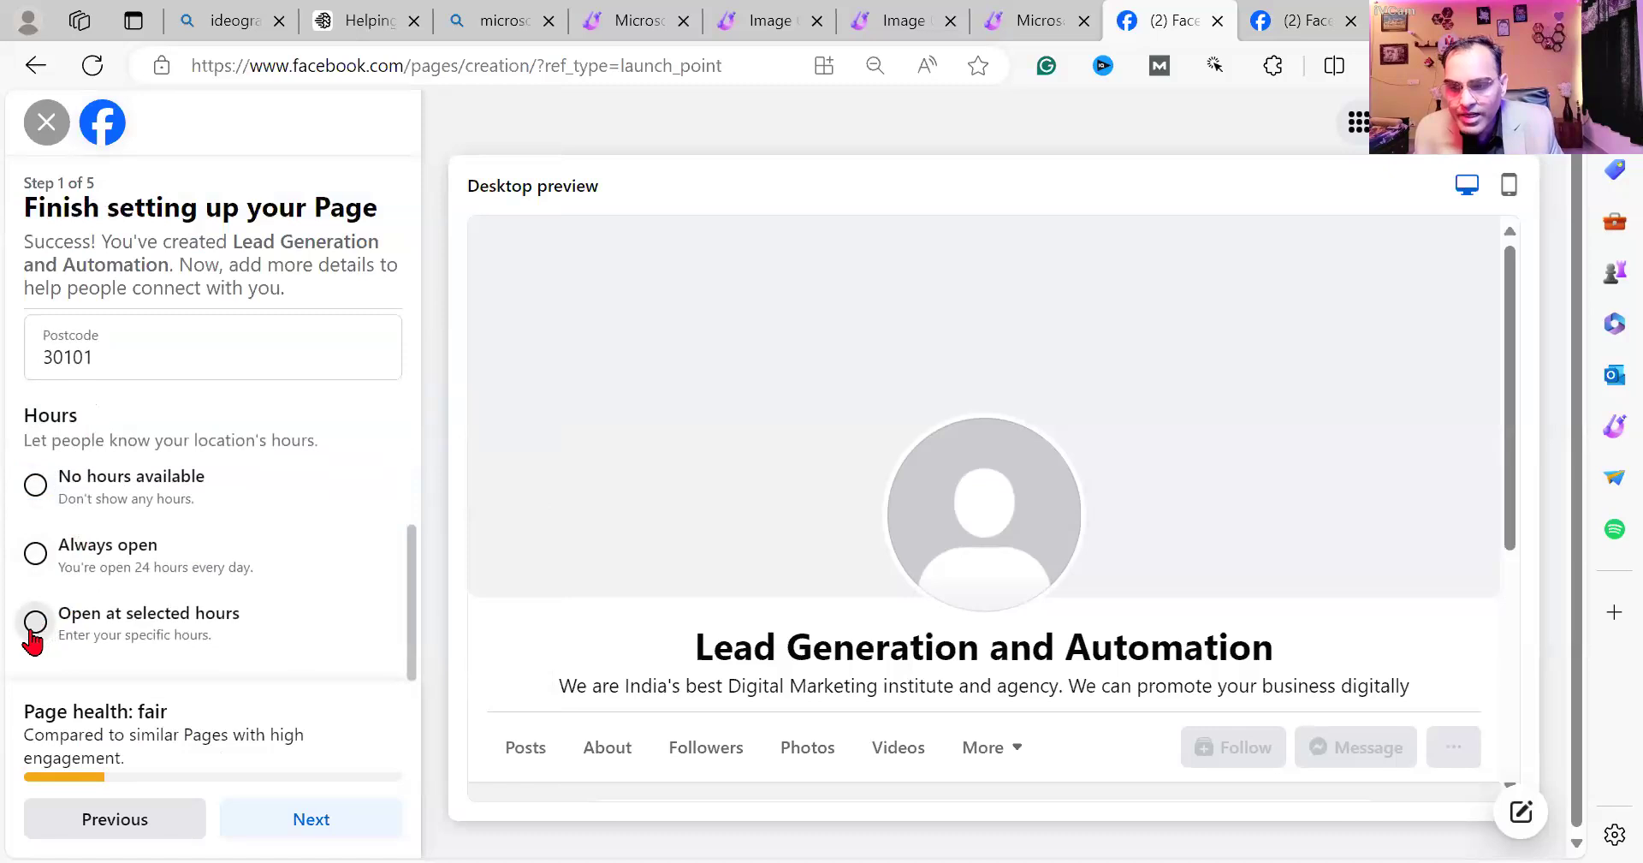
{"action": "left_click", "coordinate": [1080, 189]}
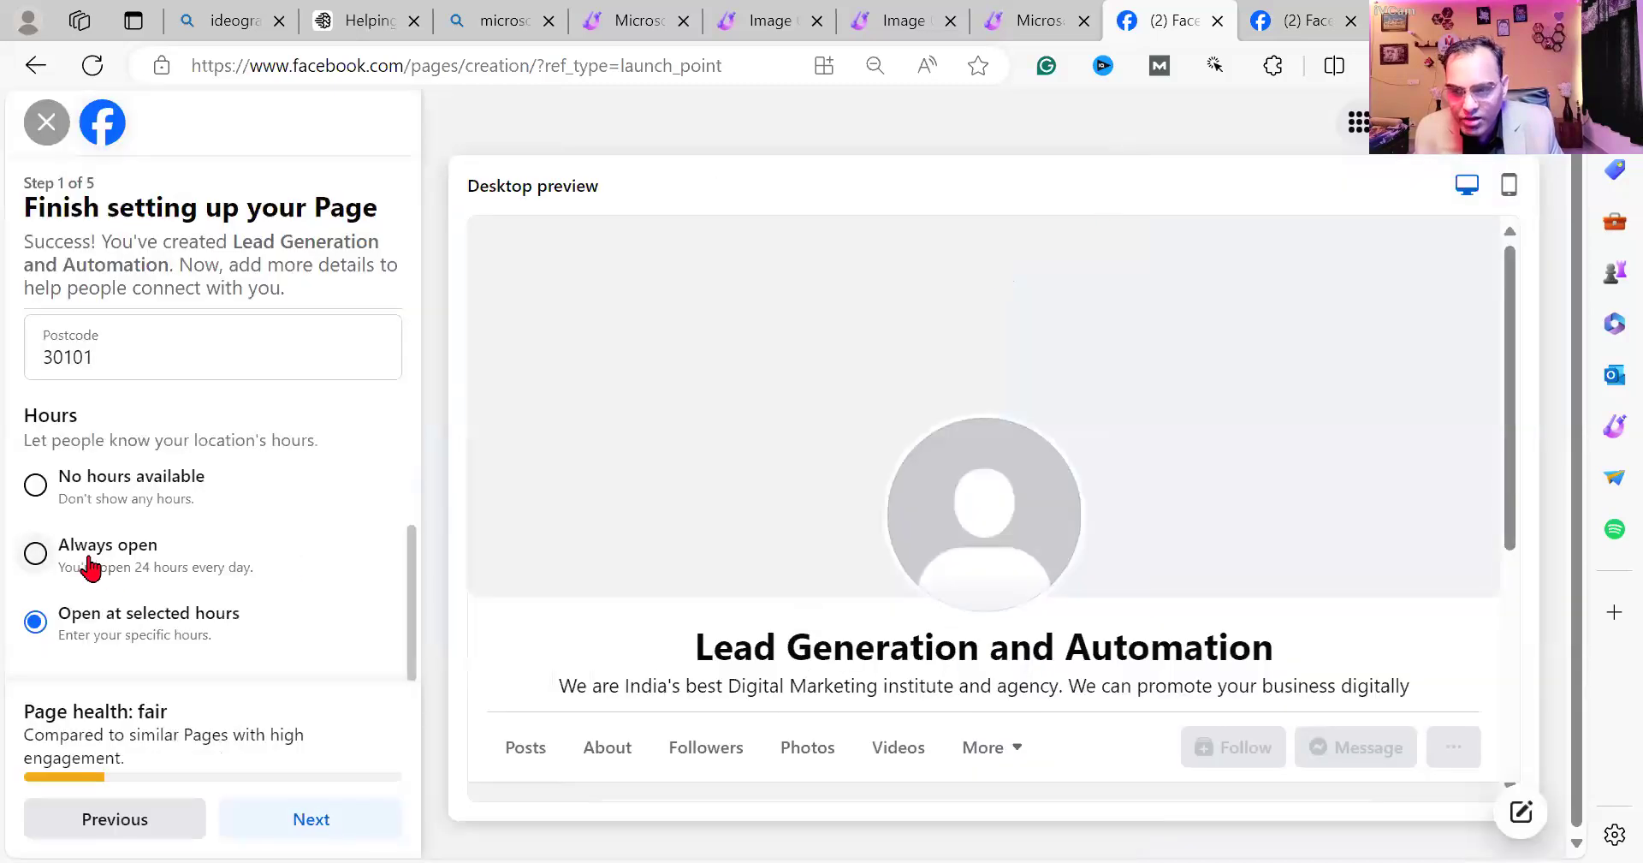
{"action": "left_click", "coordinate": [50, 567]}
{"action": "left_click", "coordinate": [313, 818]}
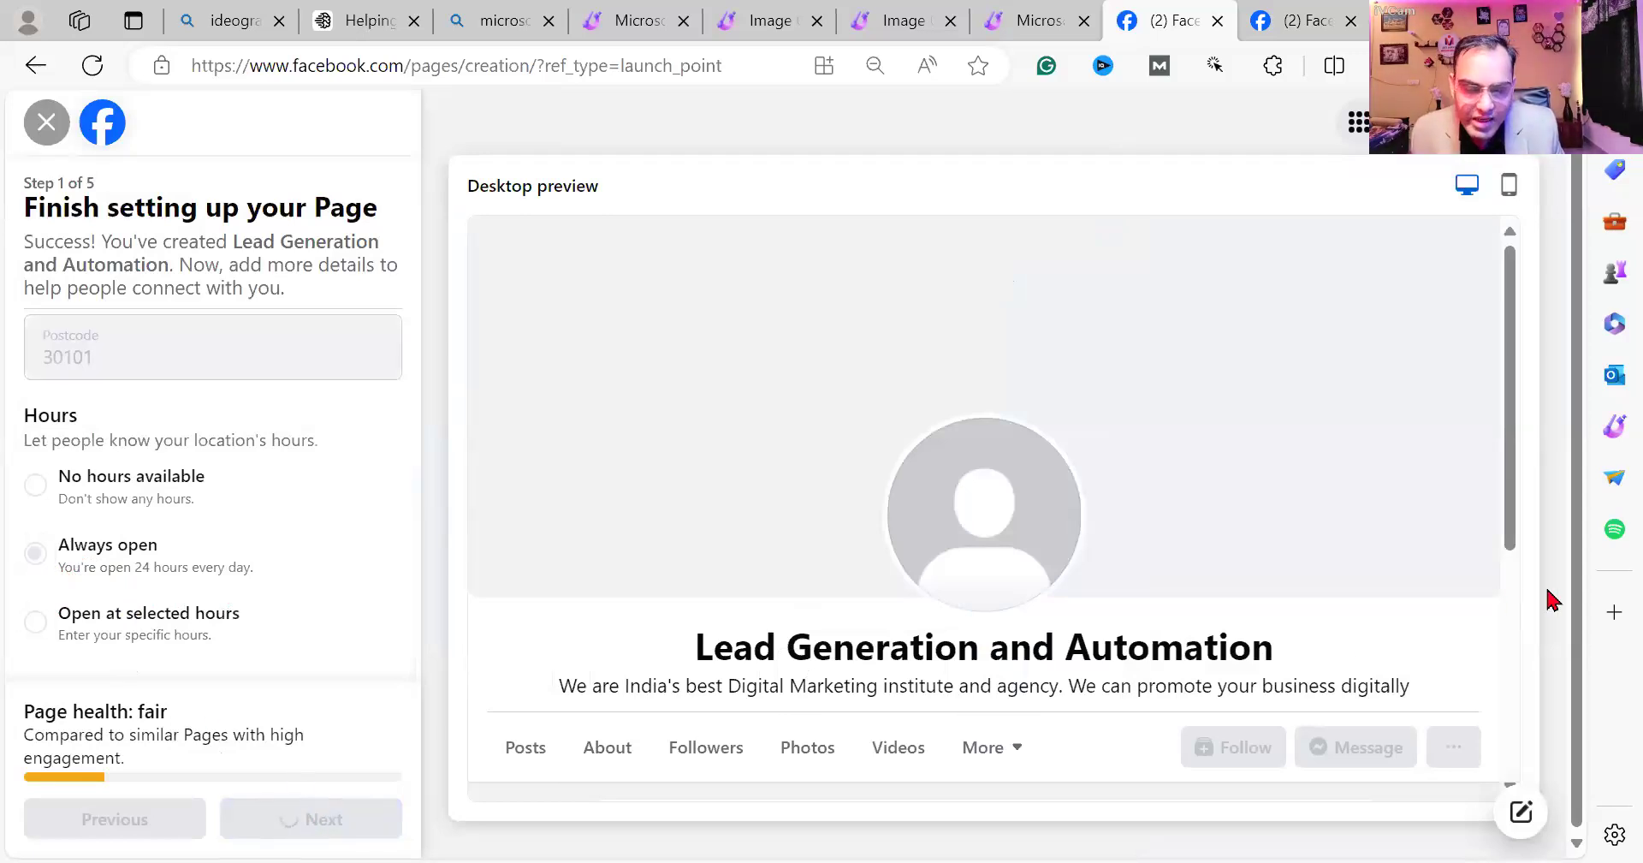
{"action": "scroll", "coordinate": [1157, 622], "scroll_direction": "down", "scroll_amount": 4}
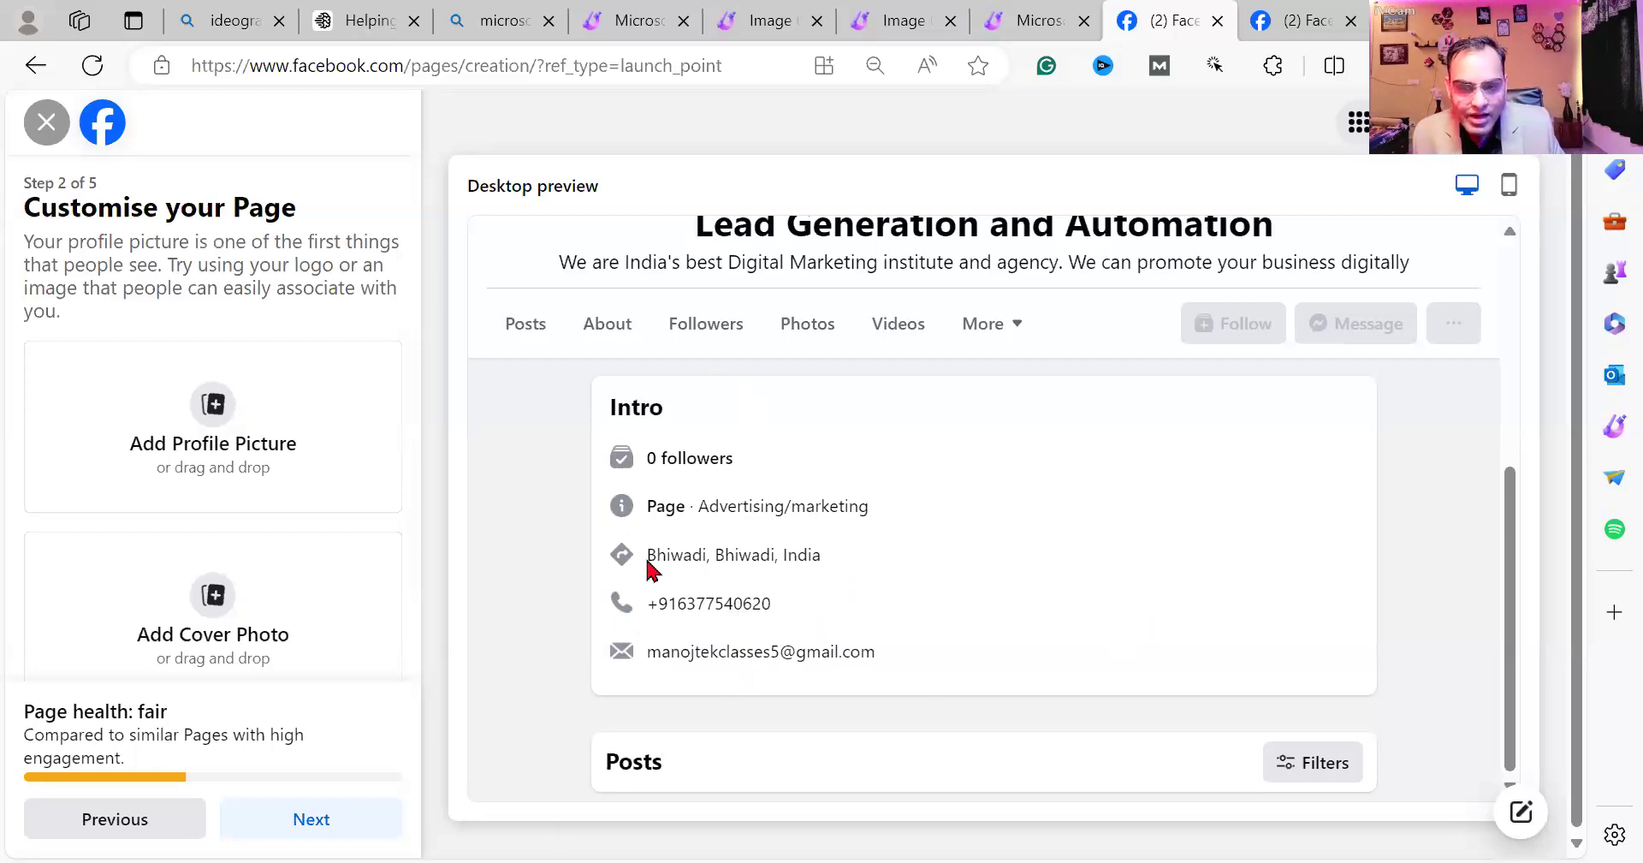
{"action": "left_click", "coordinate": [214, 405]}
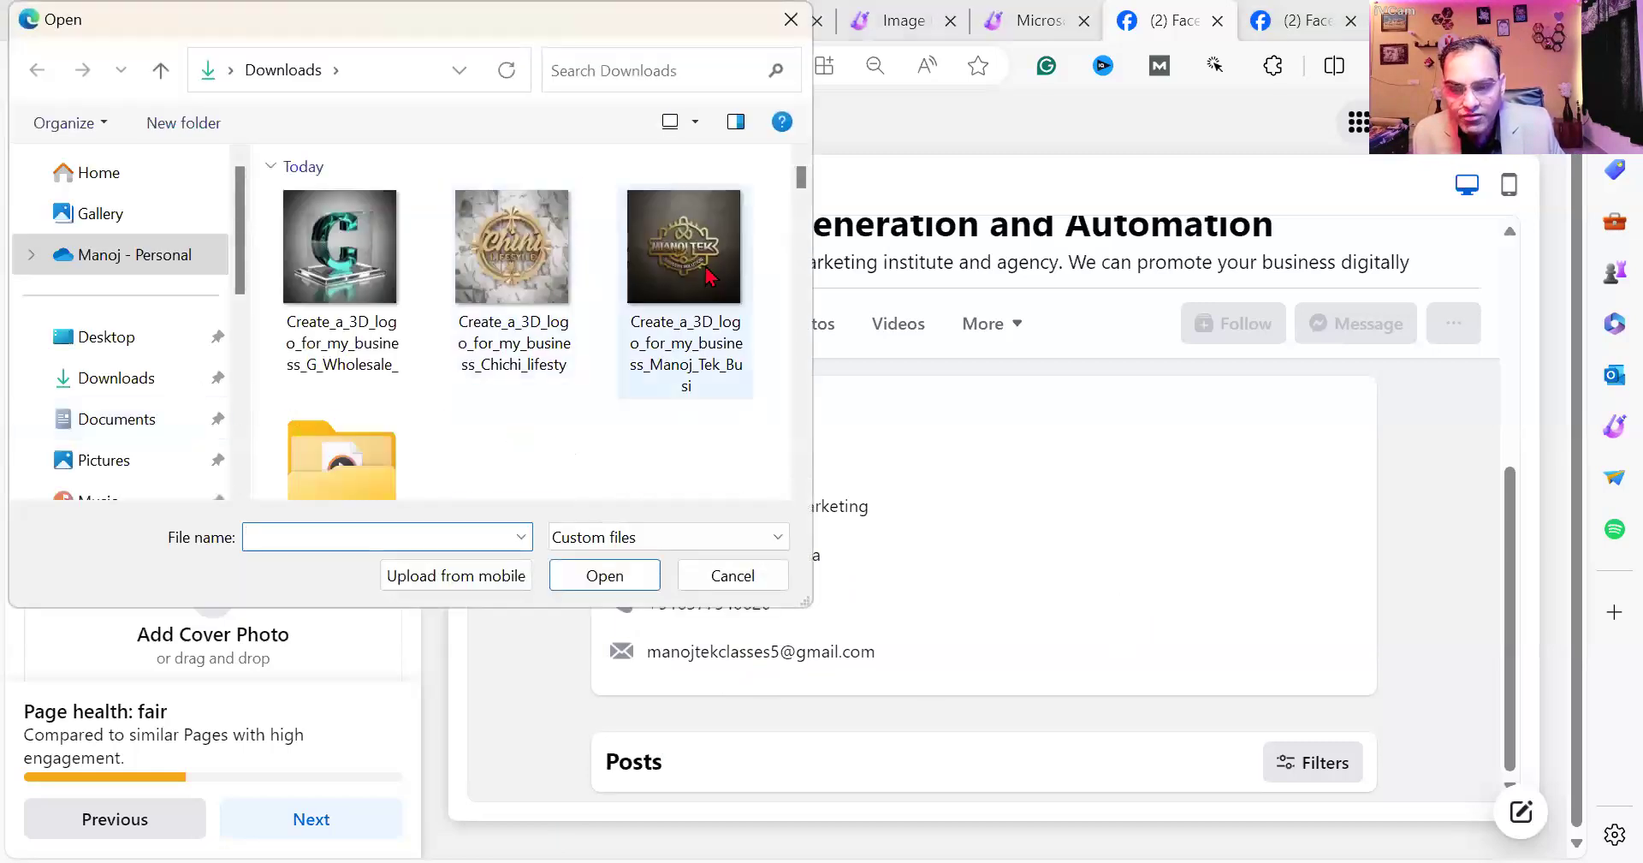
{"action": "left_click", "coordinate": [707, 275]}
{"action": "double_click", "coordinate": [707, 275]}
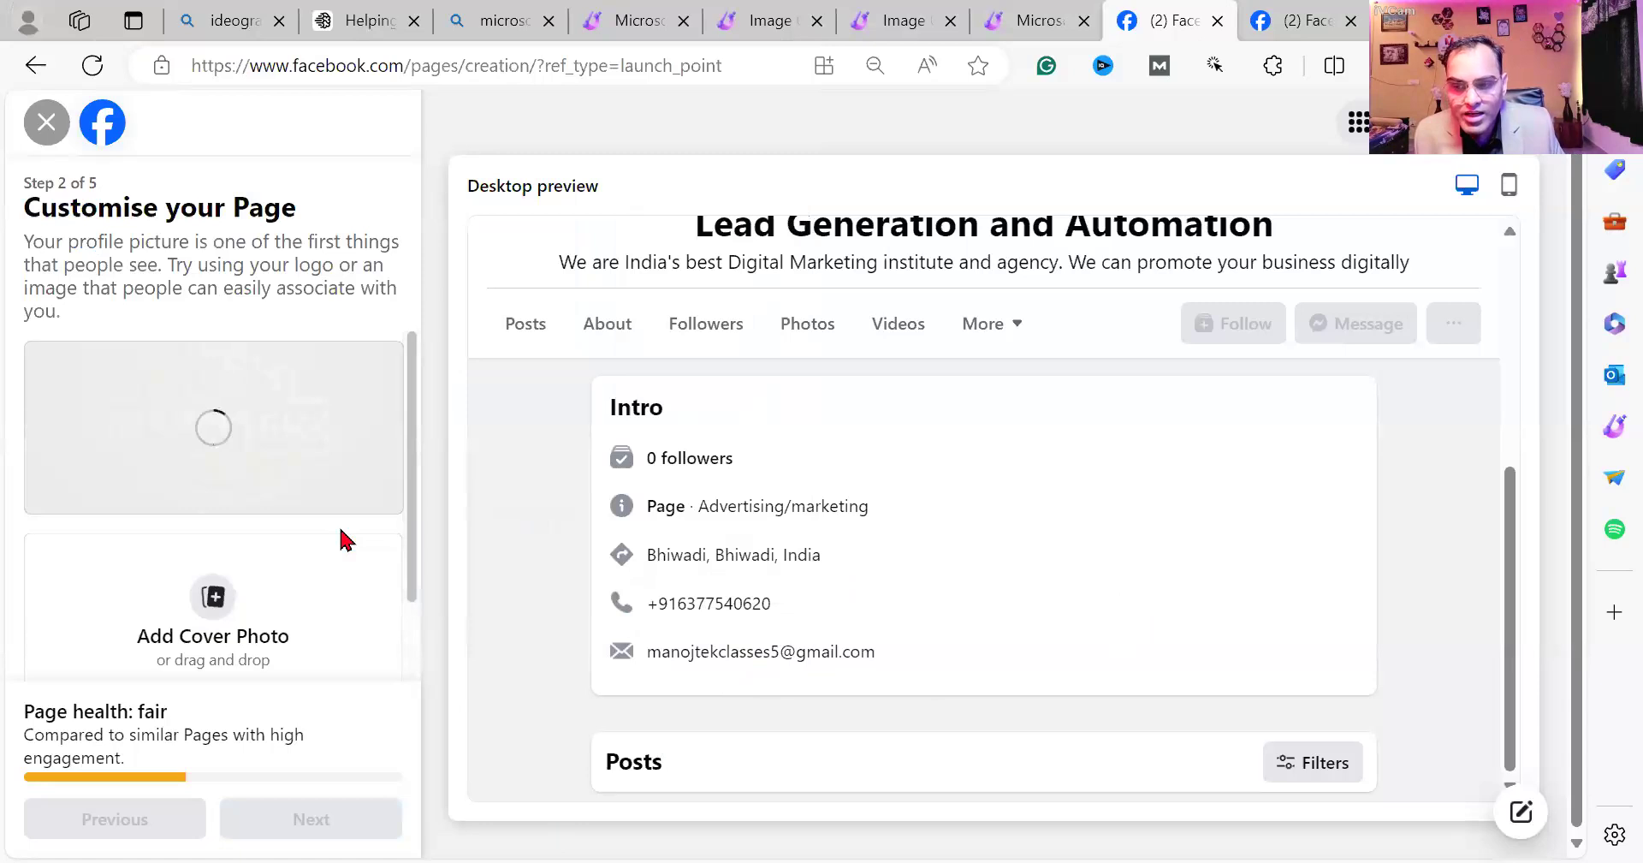
{"action": "scroll", "coordinate": [1068, 453], "scroll_direction": "up", "scroll_amount": 5}
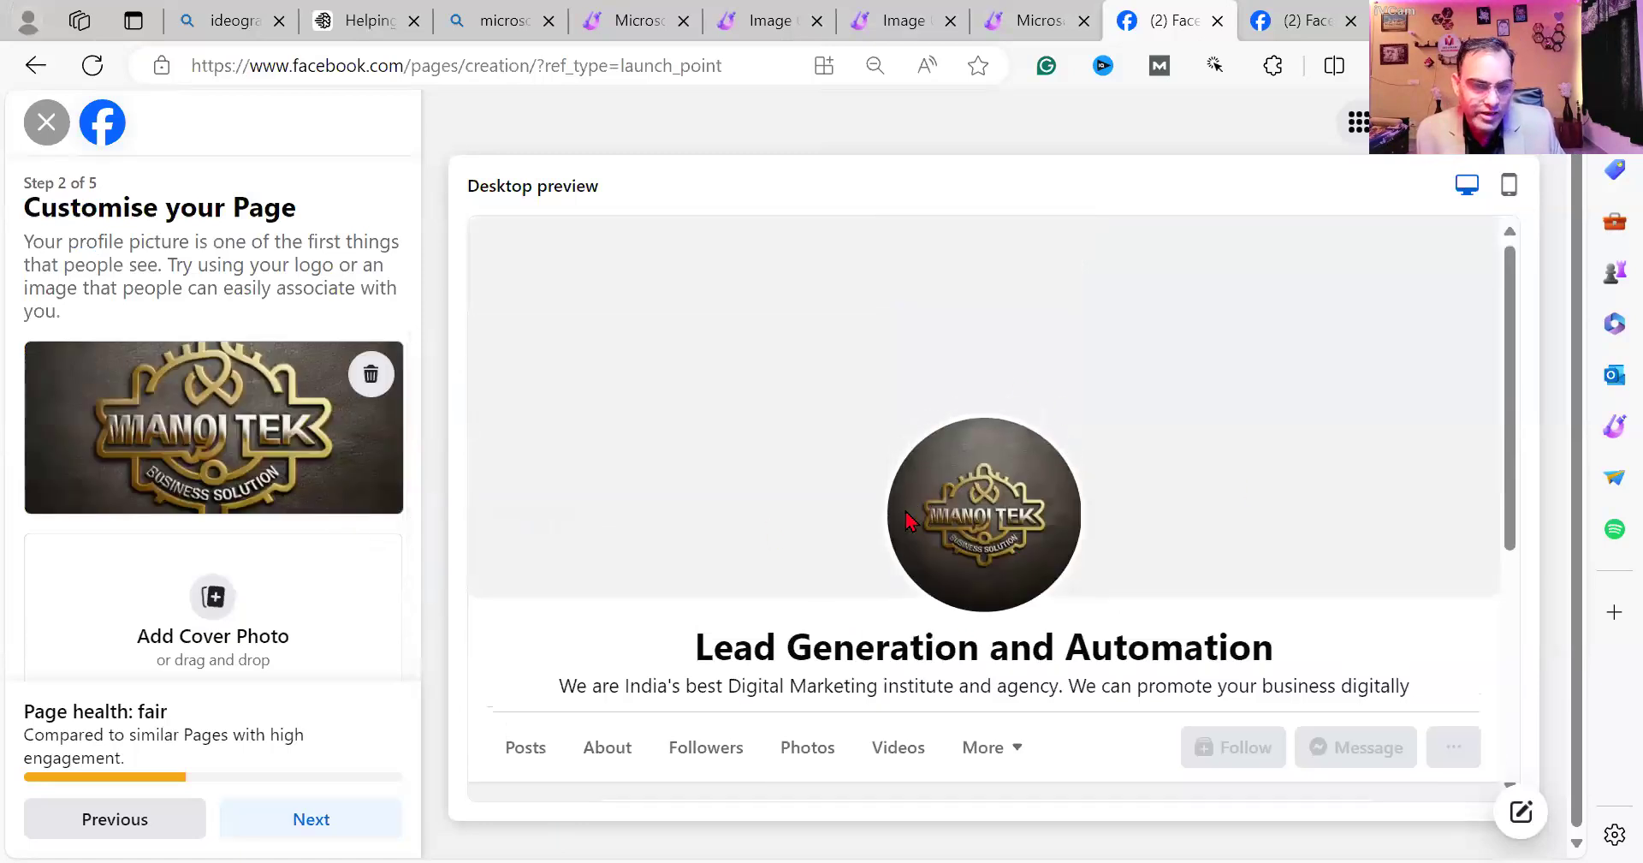
{"action": "left_click", "coordinate": [212, 602]}
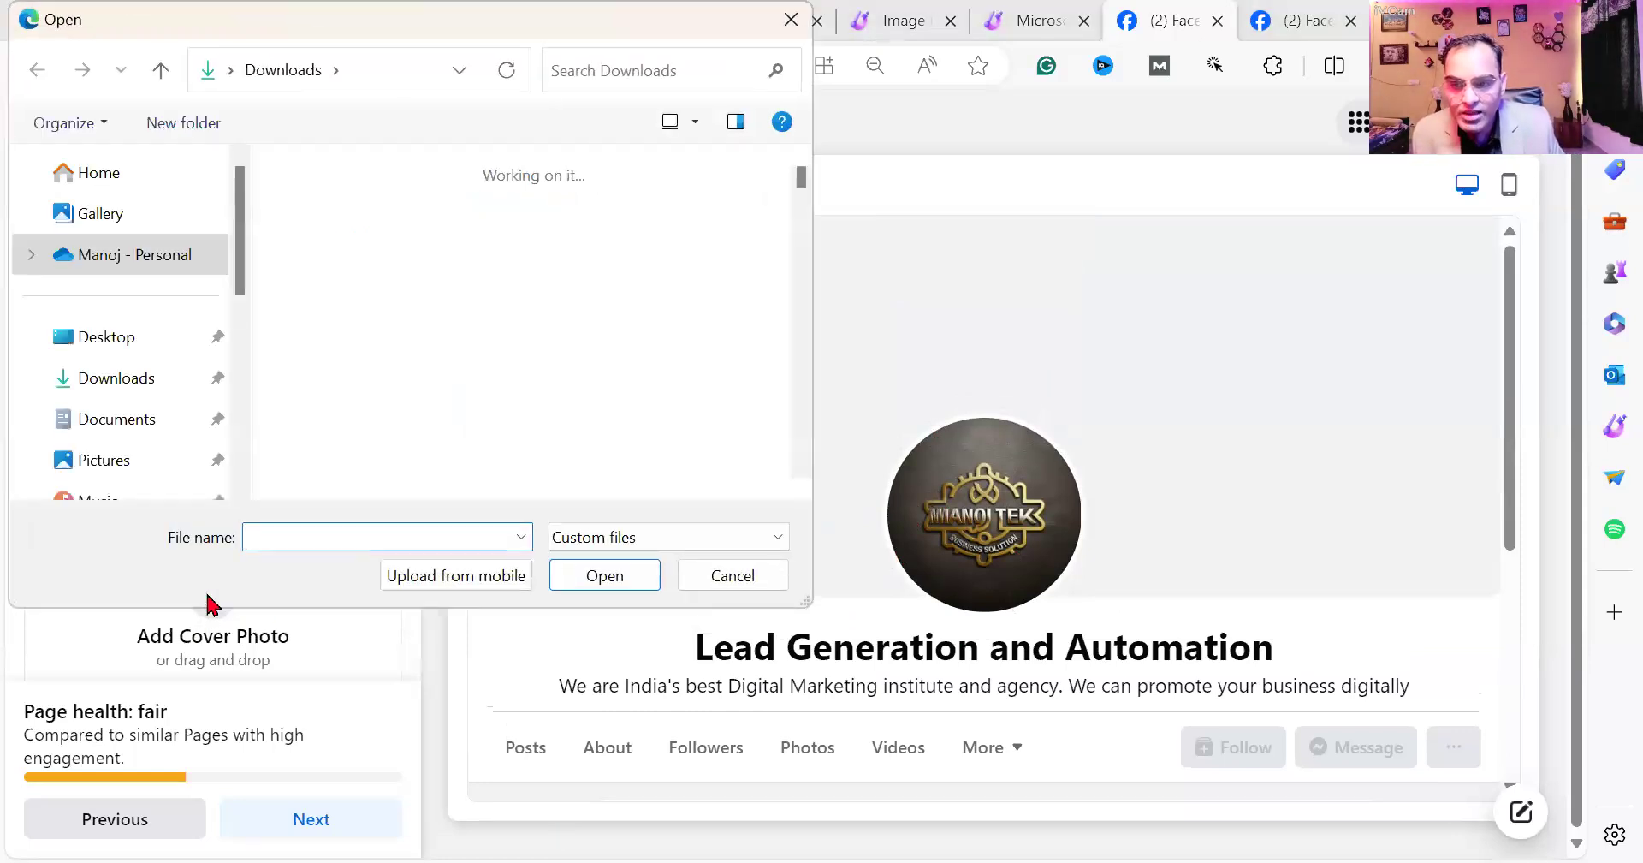
{"action": "scroll", "coordinate": [601, 346], "scroll_direction": "down", "scroll_amount": 5}
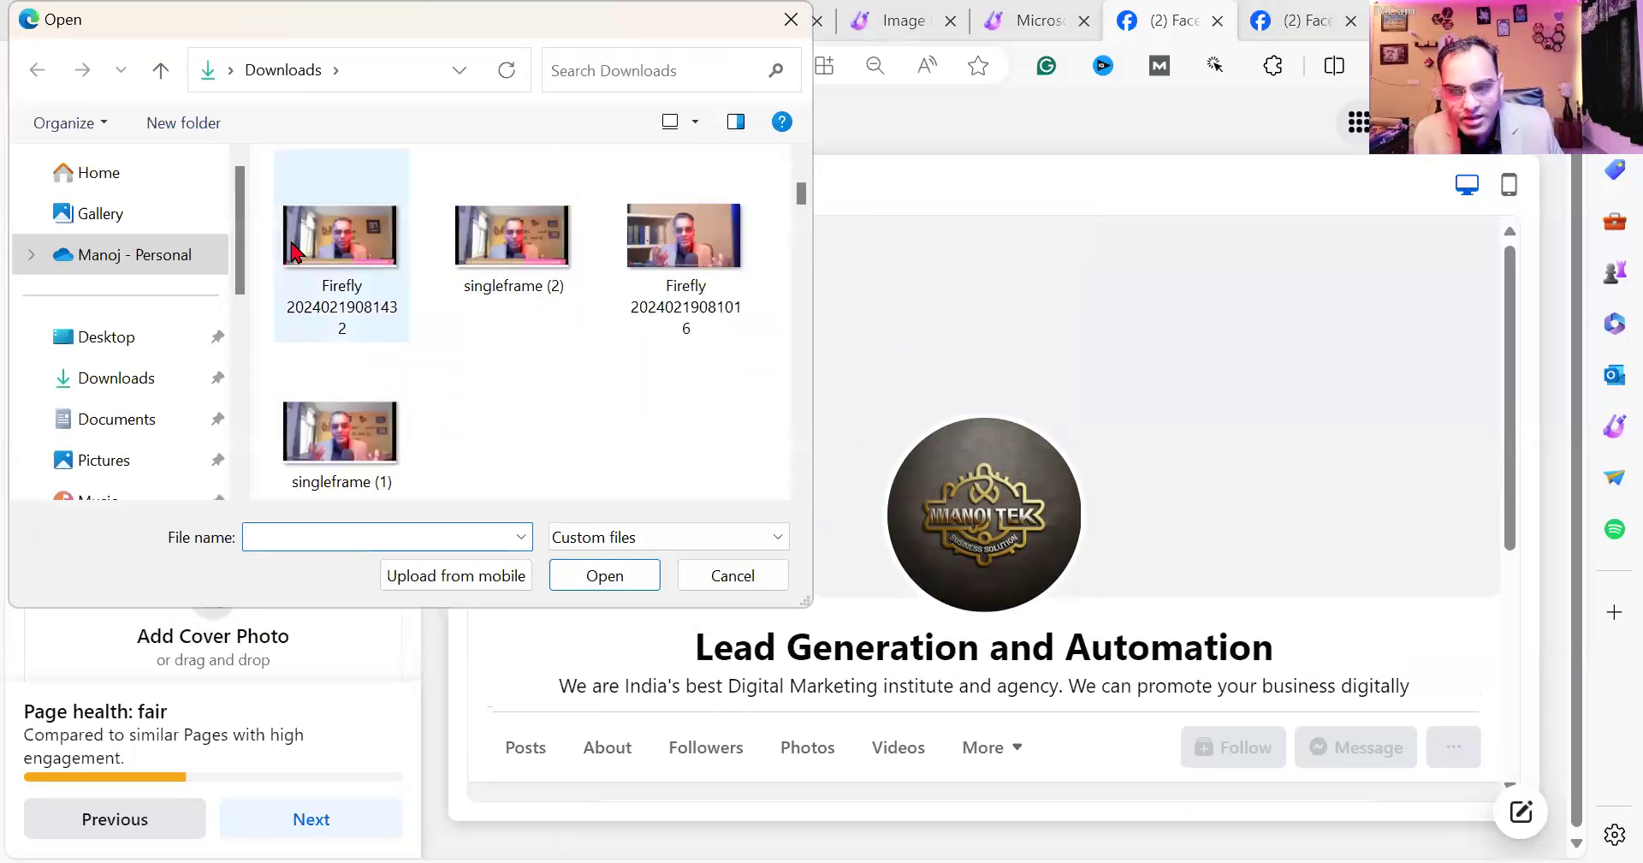
{"action": "double_click", "coordinate": [672, 248]}
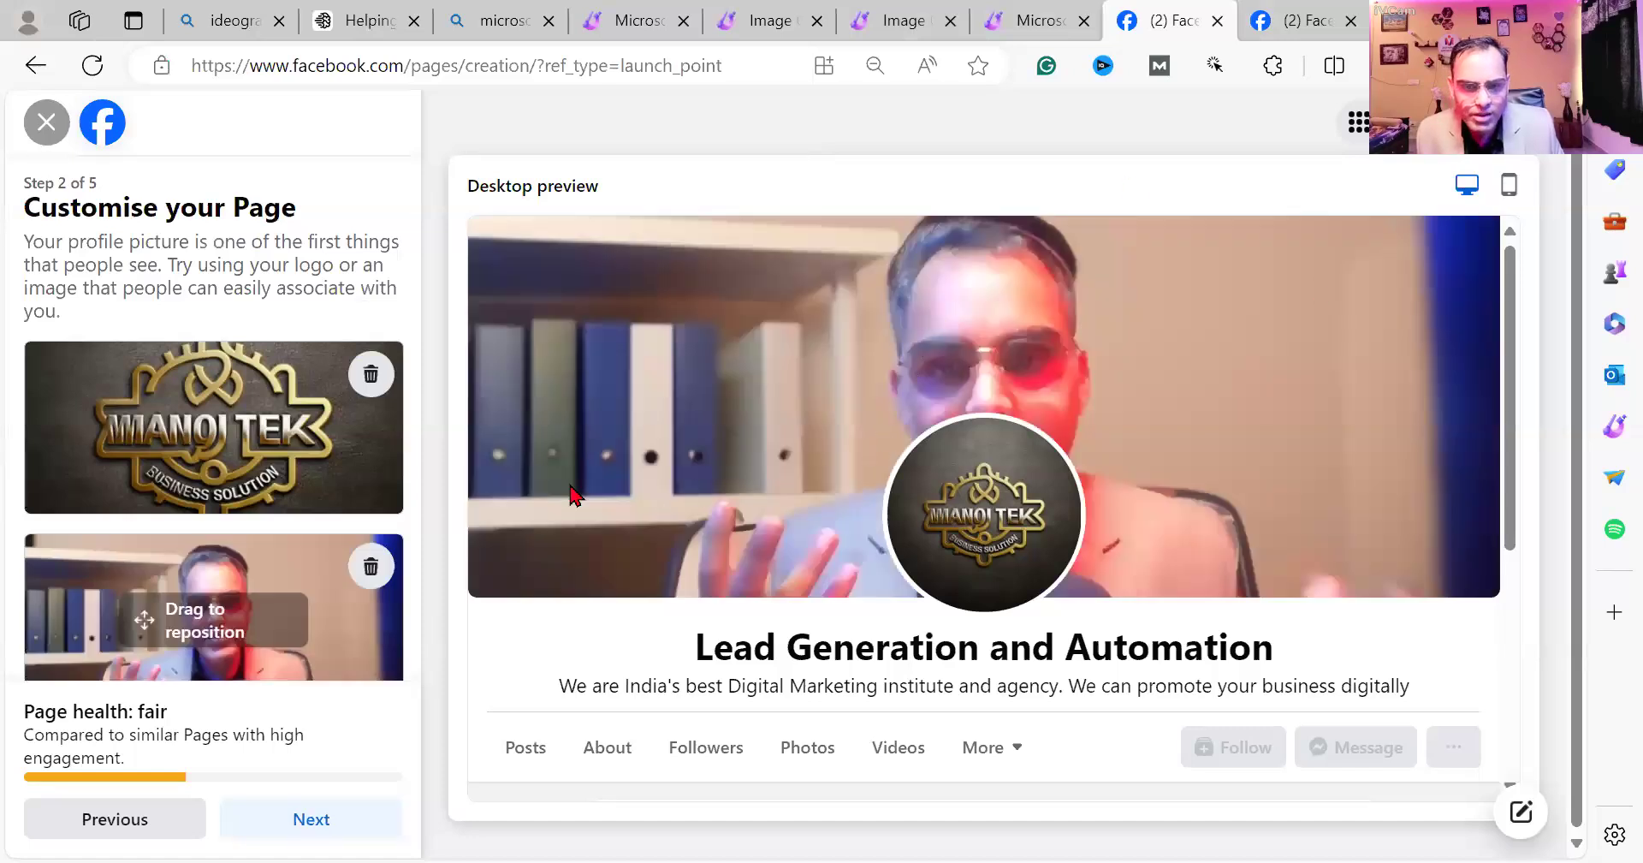
{"action": "left_click", "coordinate": [371, 565]}
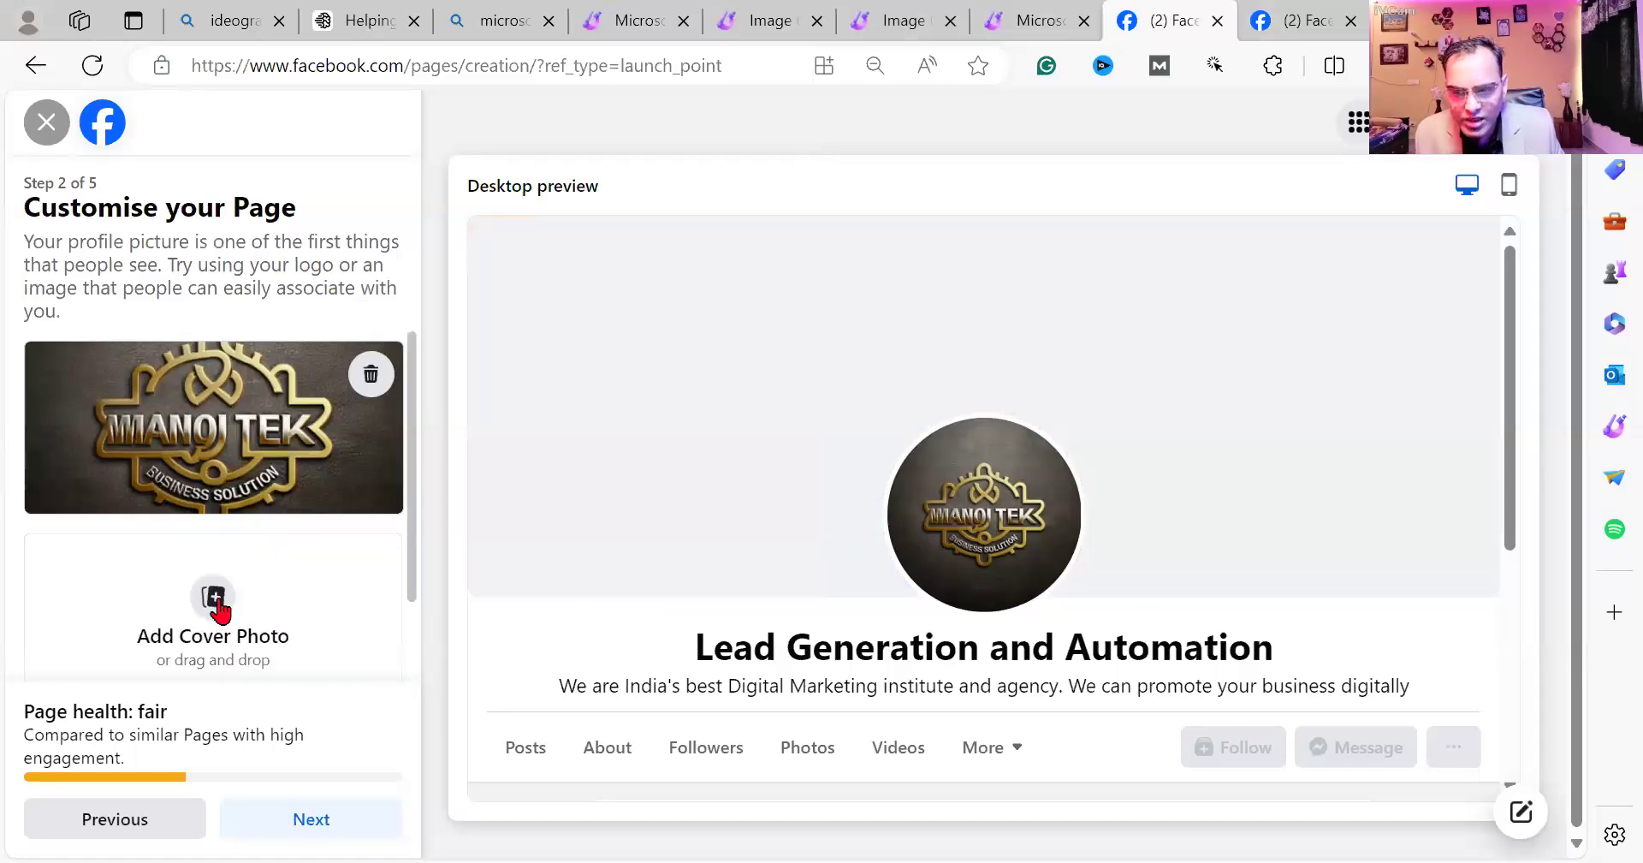
{"action": "left_click", "coordinate": [509, 565]}
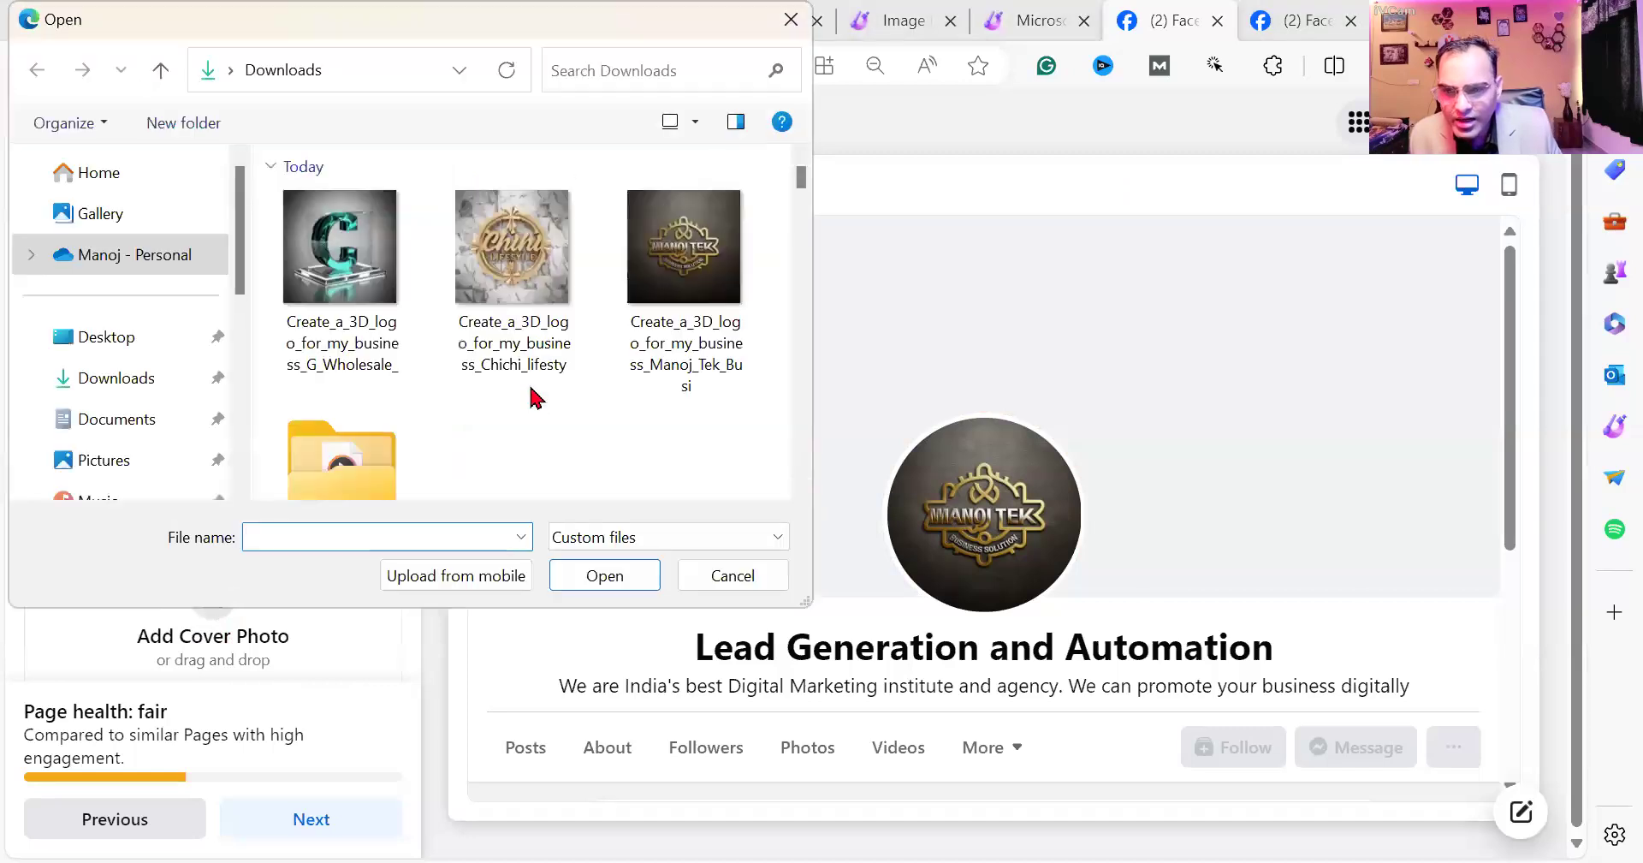
{"action": "scroll", "coordinate": [532, 395], "scroll_direction": "down", "scroll_amount": 5}
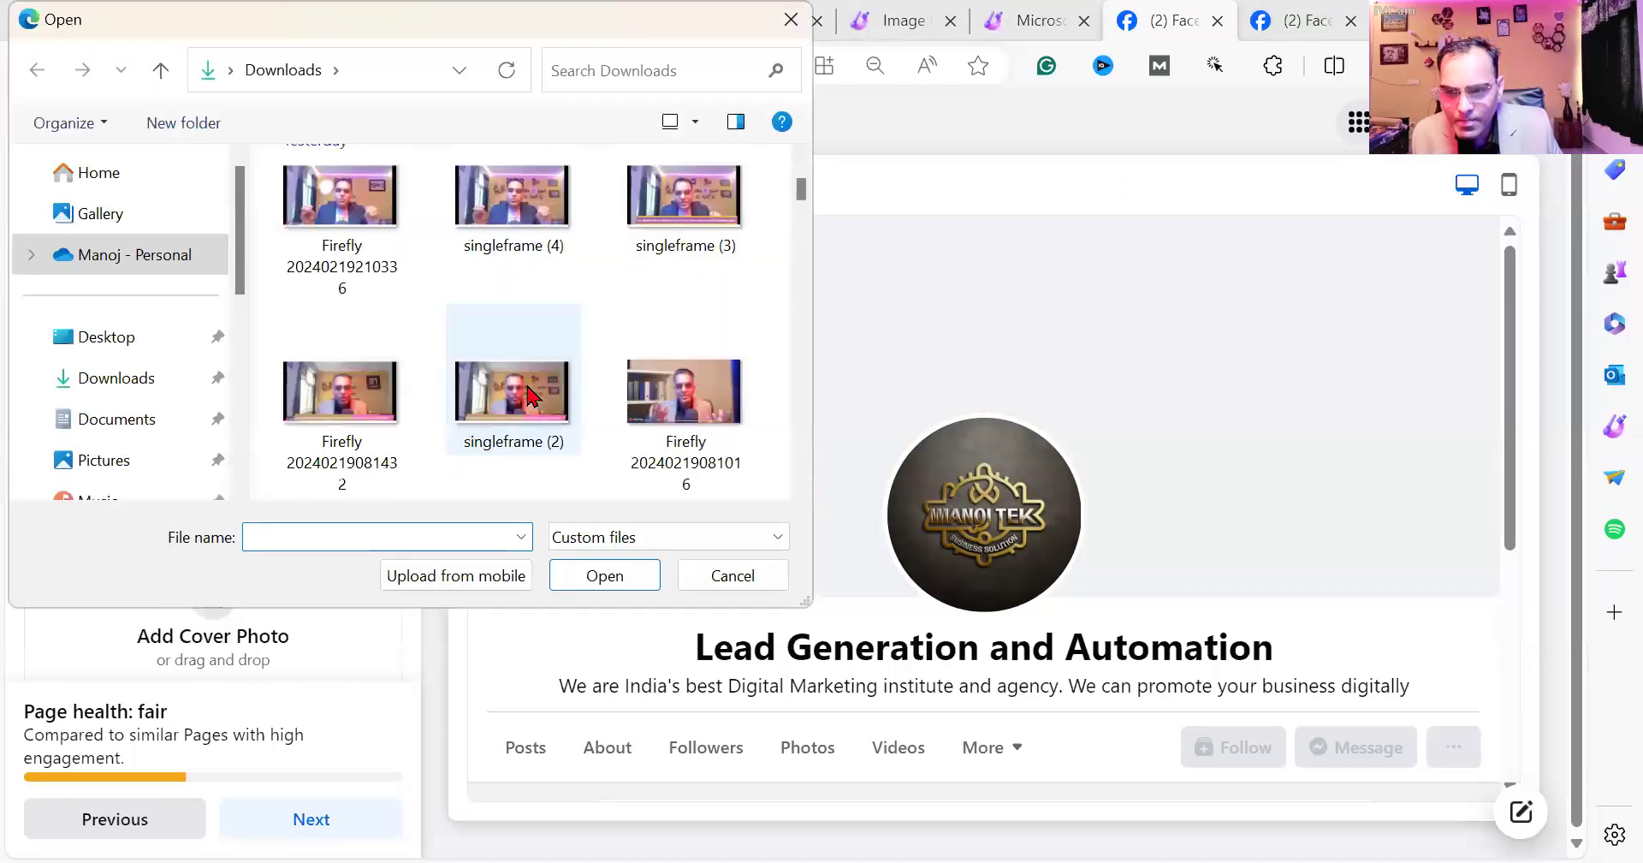
{"action": "left_click", "coordinate": [370, 428]}
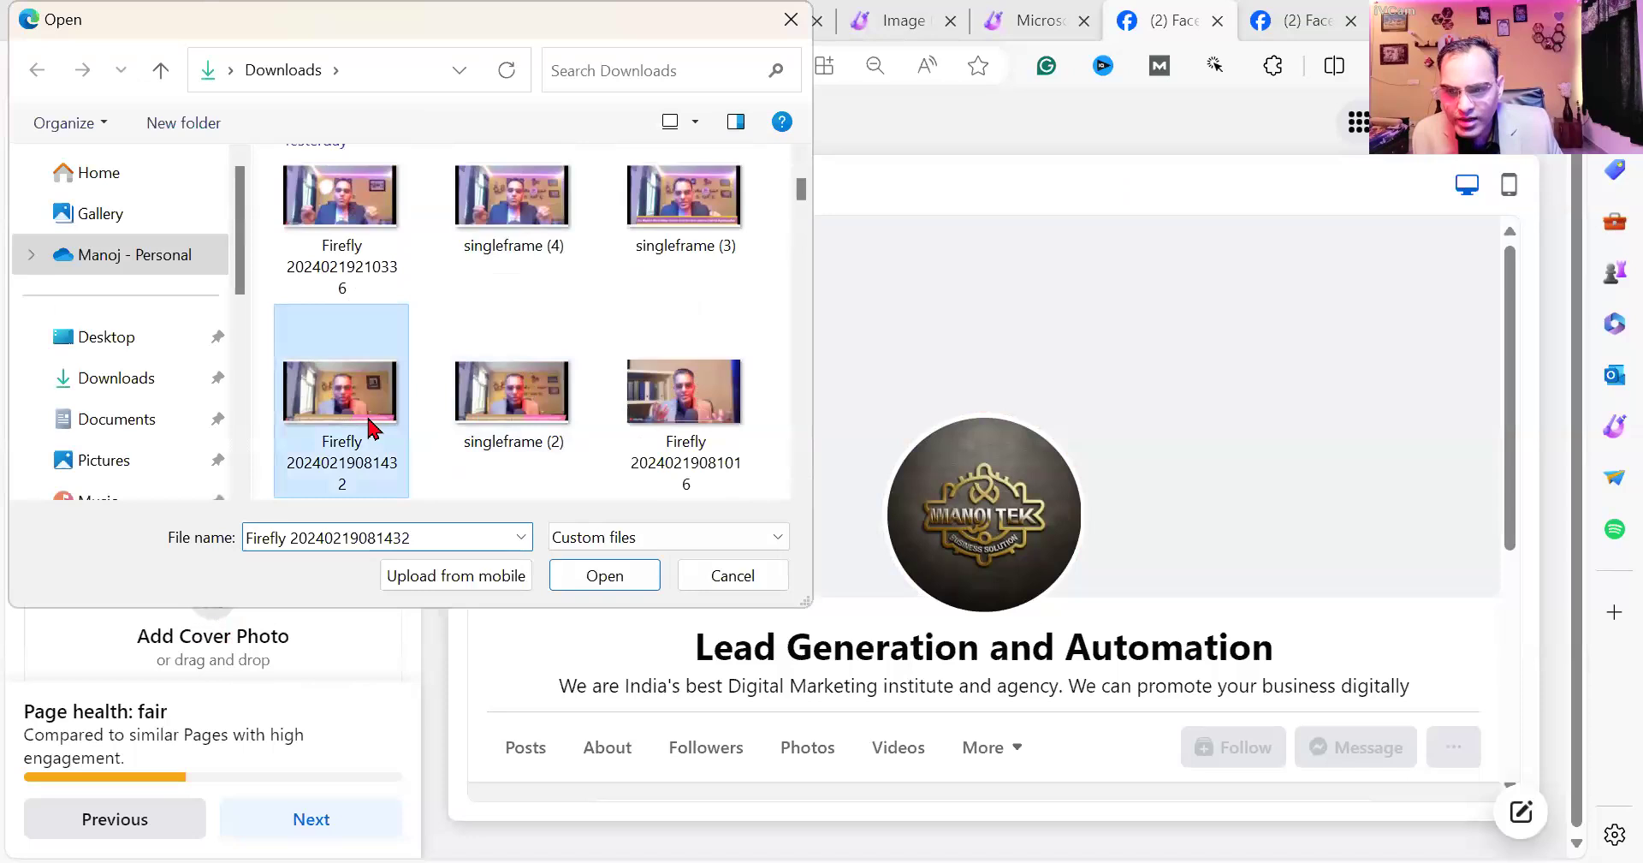
{"action": "key", "text": "Return"}
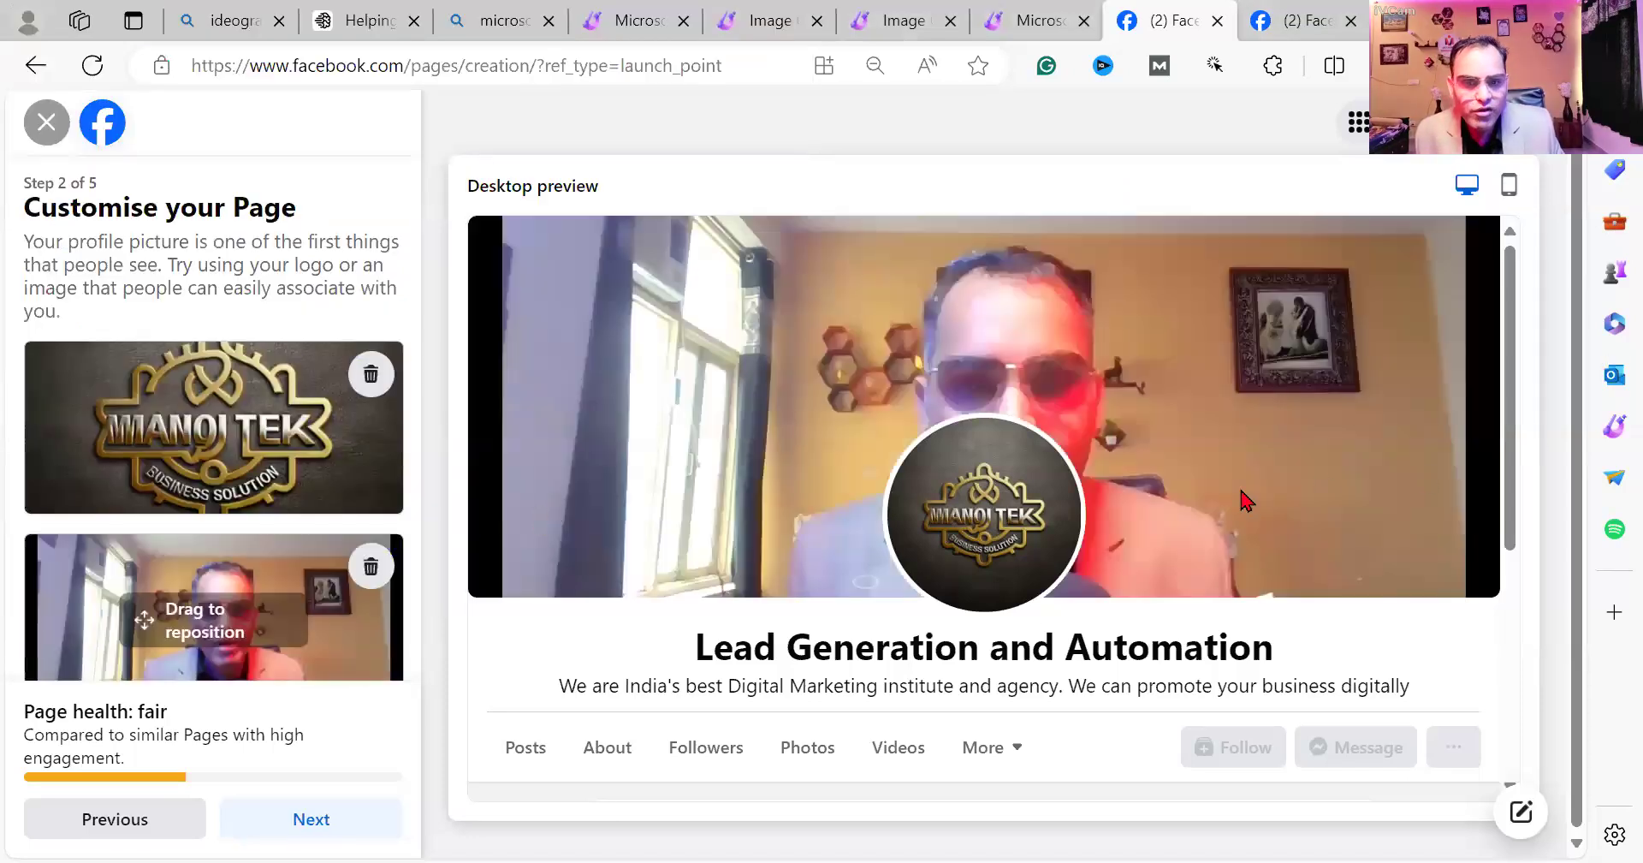
{"action": "left_click_drag", "start_coordinate": [223, 555], "coordinate": [231, 663]}
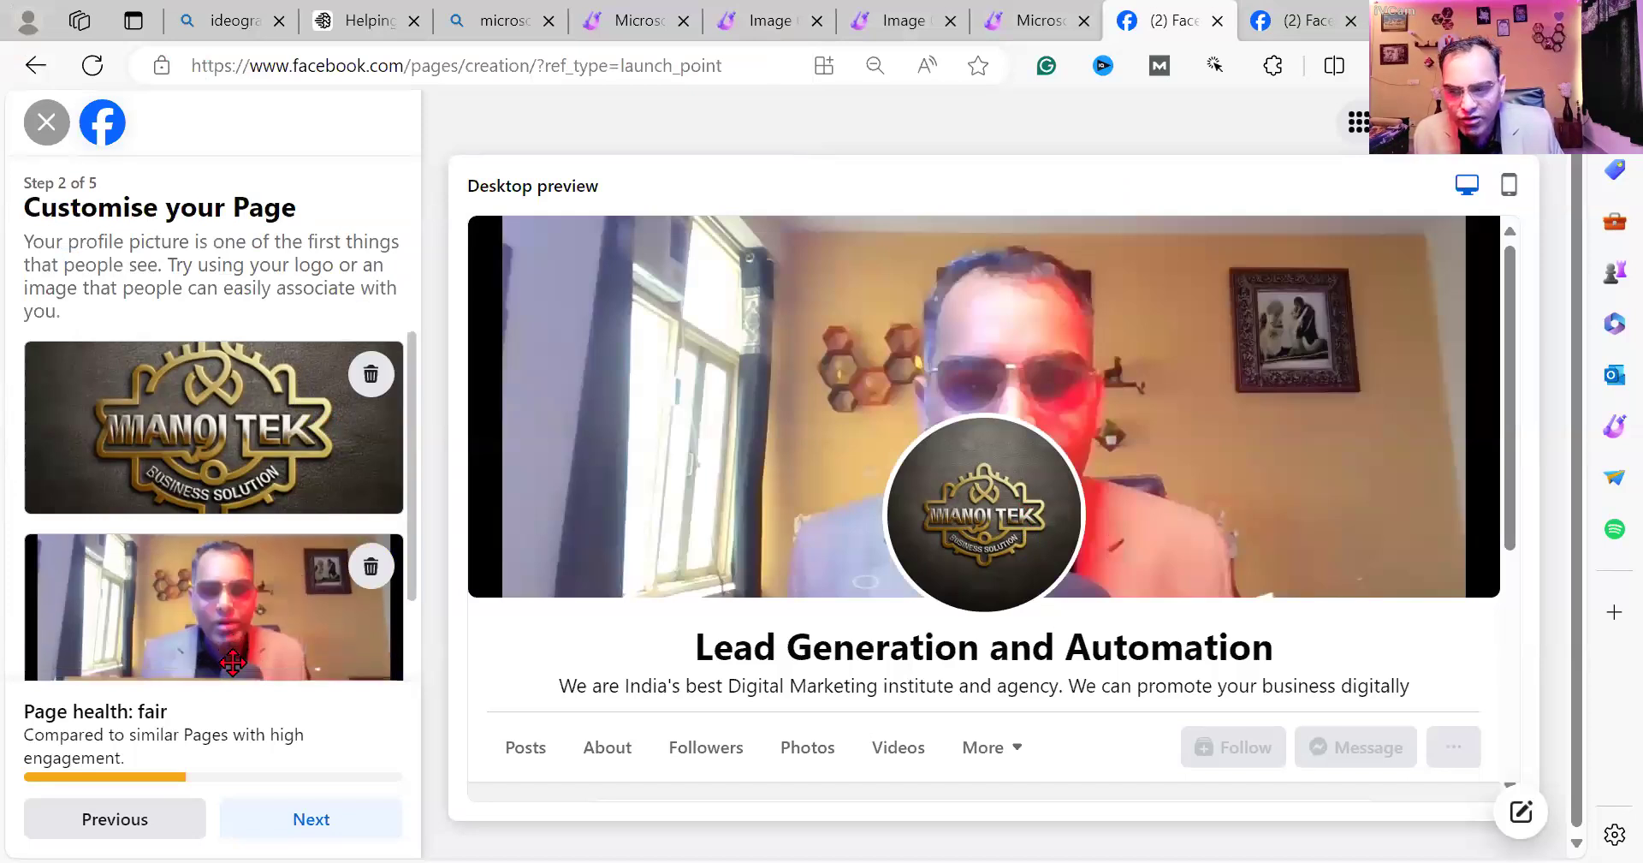
{"action": "left_click", "coordinate": [321, 817]}
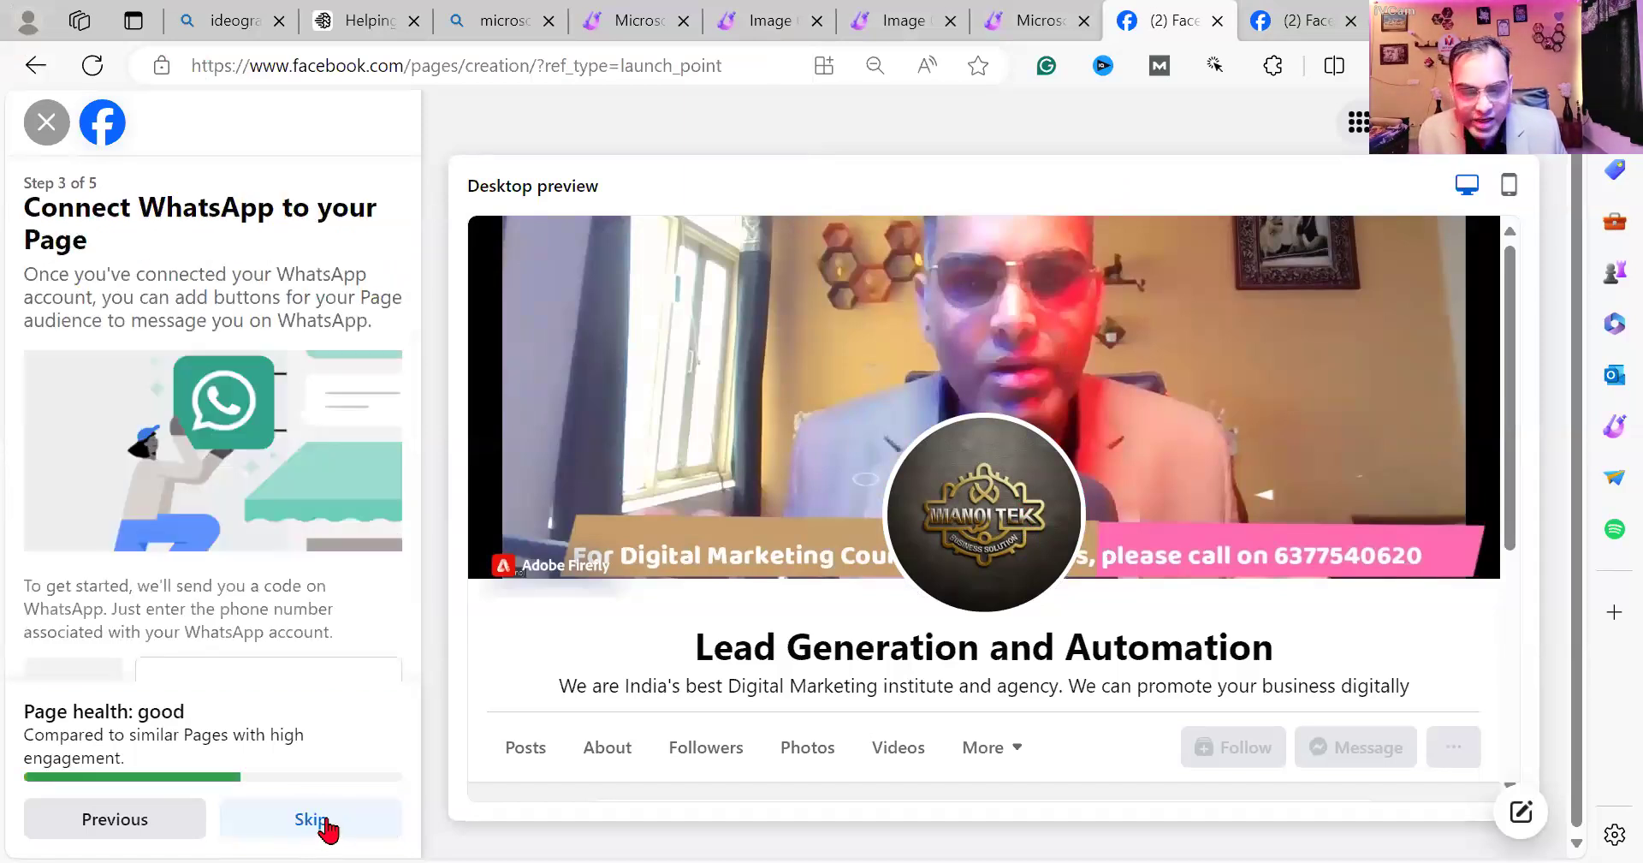
Skip the WhatsApp and audience steps and finish creating the Page.
{"action": "left_click", "coordinate": [323, 821]}
{"action": "left_click", "coordinate": [328, 823]}
{"action": "left_click", "coordinate": [327, 819]}
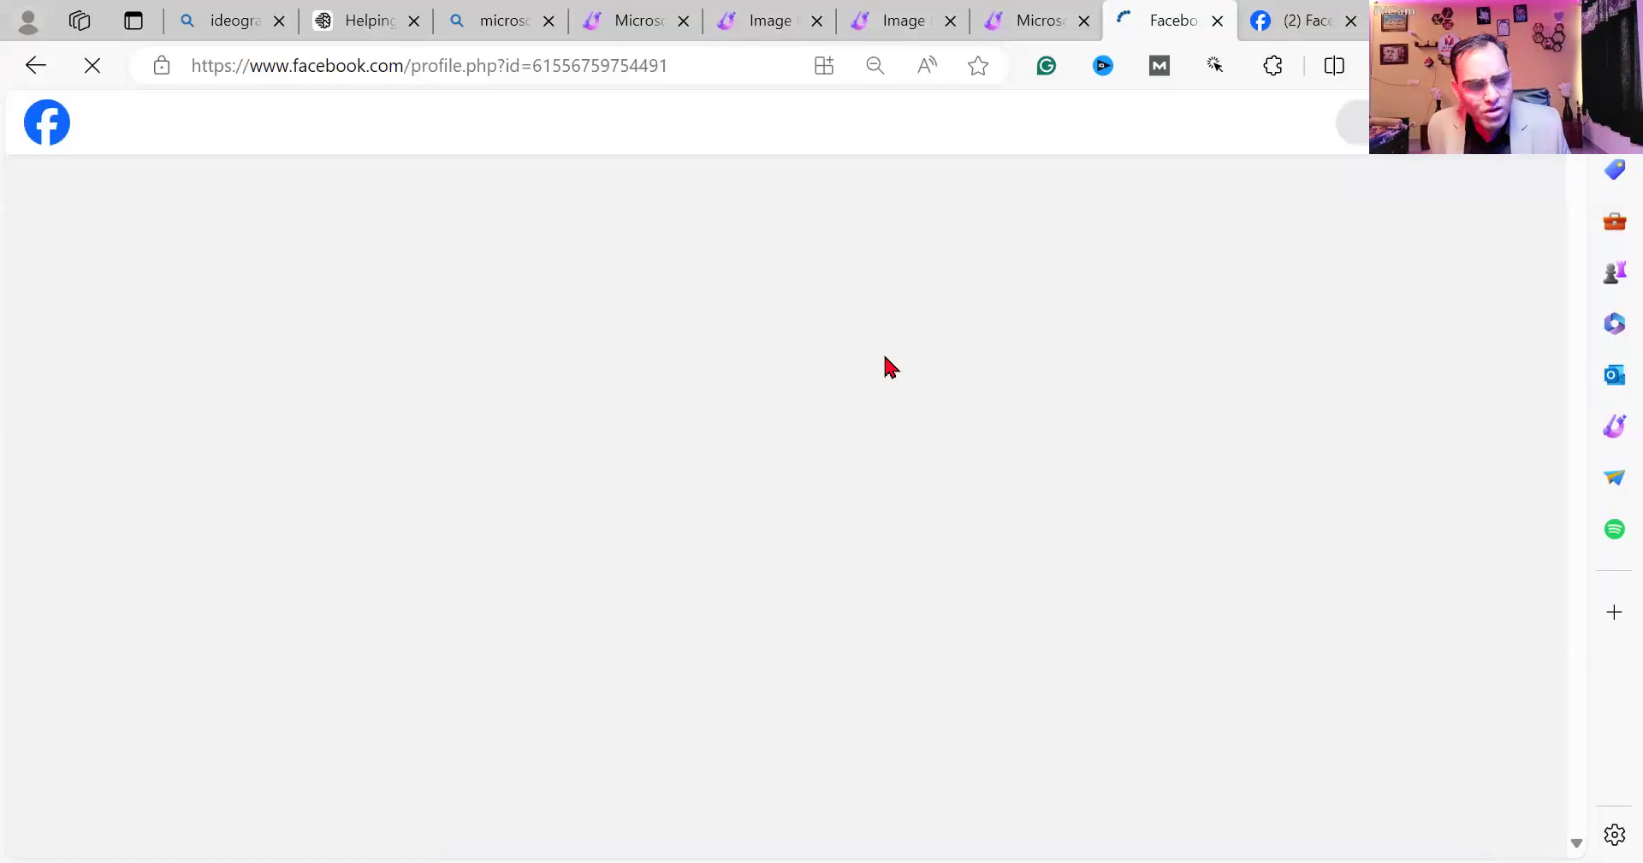
{"action": "scroll", "coordinate": [890, 367], "scroll_direction": "down", "scroll_amount": 15}
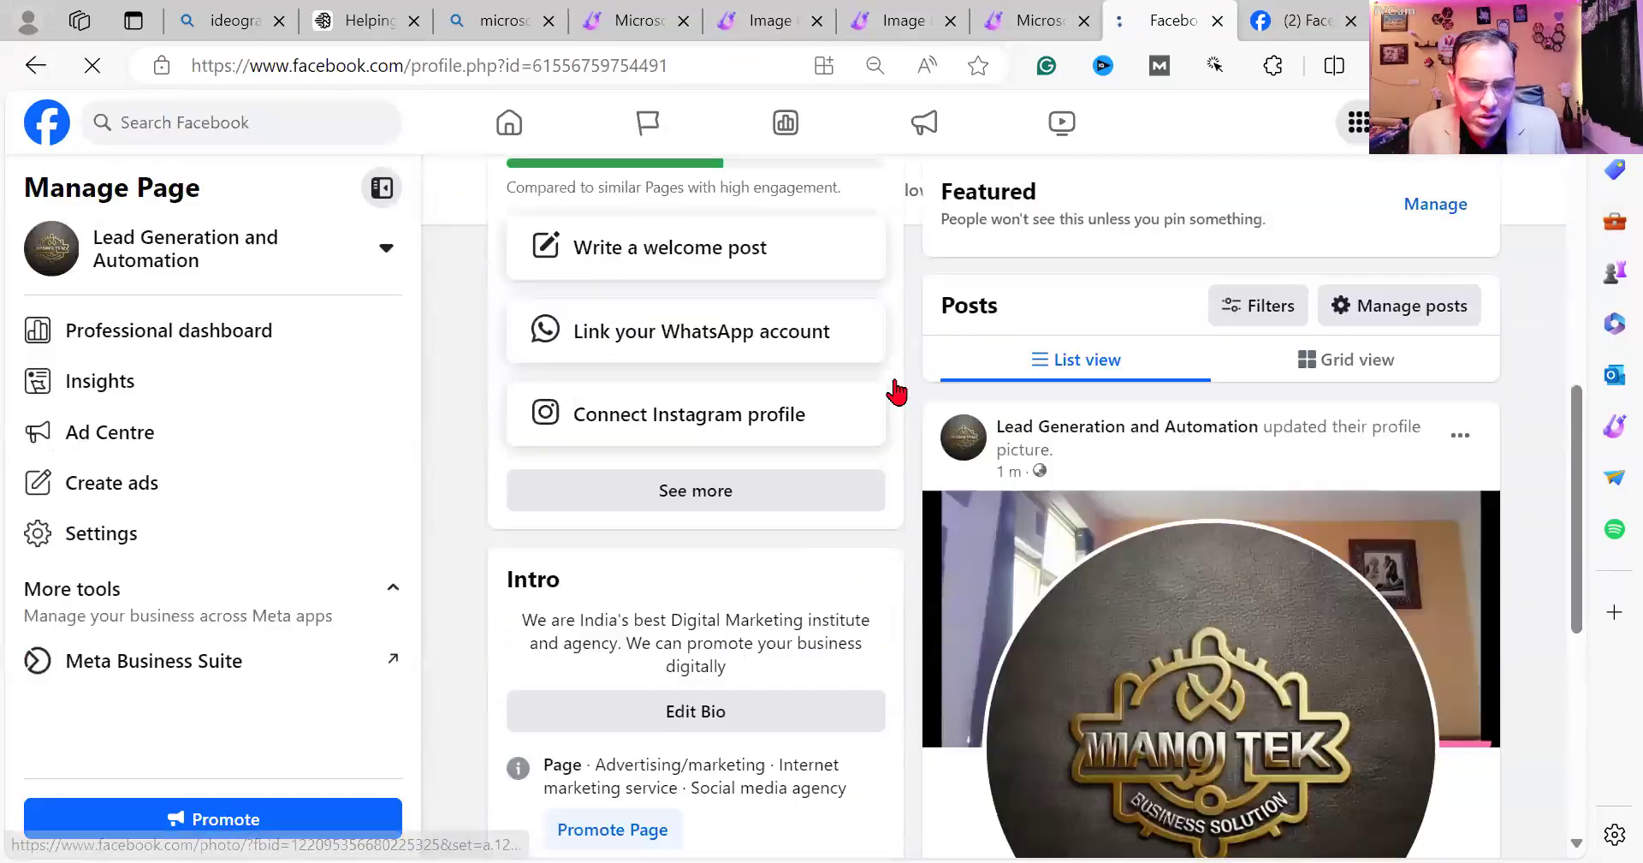
{"action": "scroll", "coordinate": [899, 391], "scroll_direction": "down", "scroll_amount": 3}
{"action": "scroll", "coordinate": [899, 390], "scroll_direction": "up", "scroll_amount": 15}
{"action": "scroll", "coordinate": [901, 390], "scroll_direction": "down", "scroll_amount": 2}
{"action": "scroll", "coordinate": [991, 356], "scroll_direction": "up", "scroll_amount": 3}
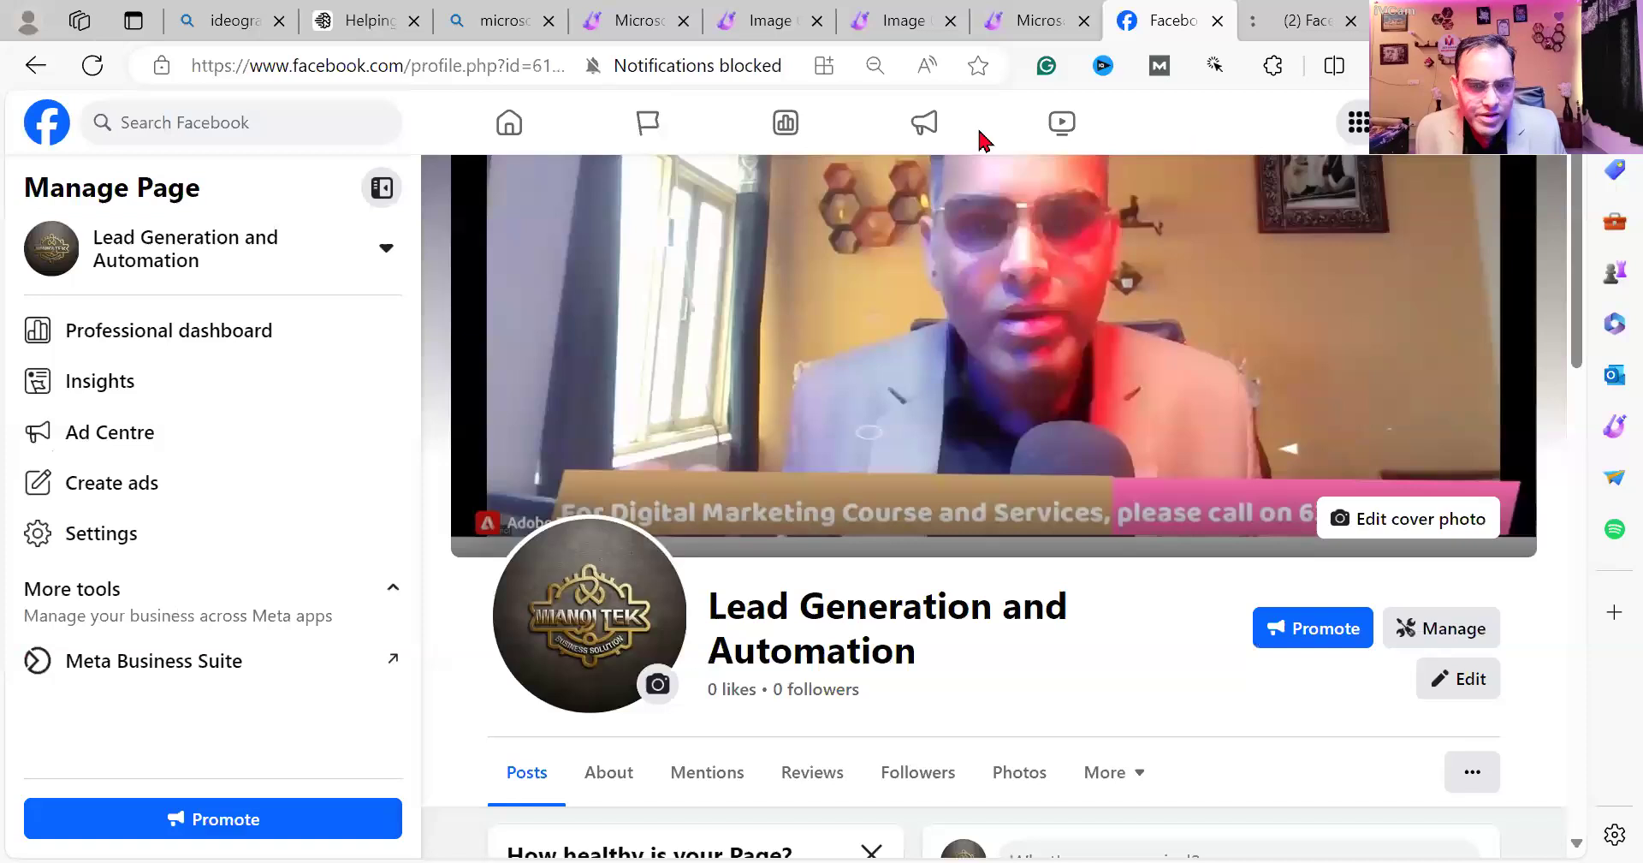
{"action": "scroll", "coordinate": [1041, 544], "scroll_direction": "down", "scroll_amount": 2}
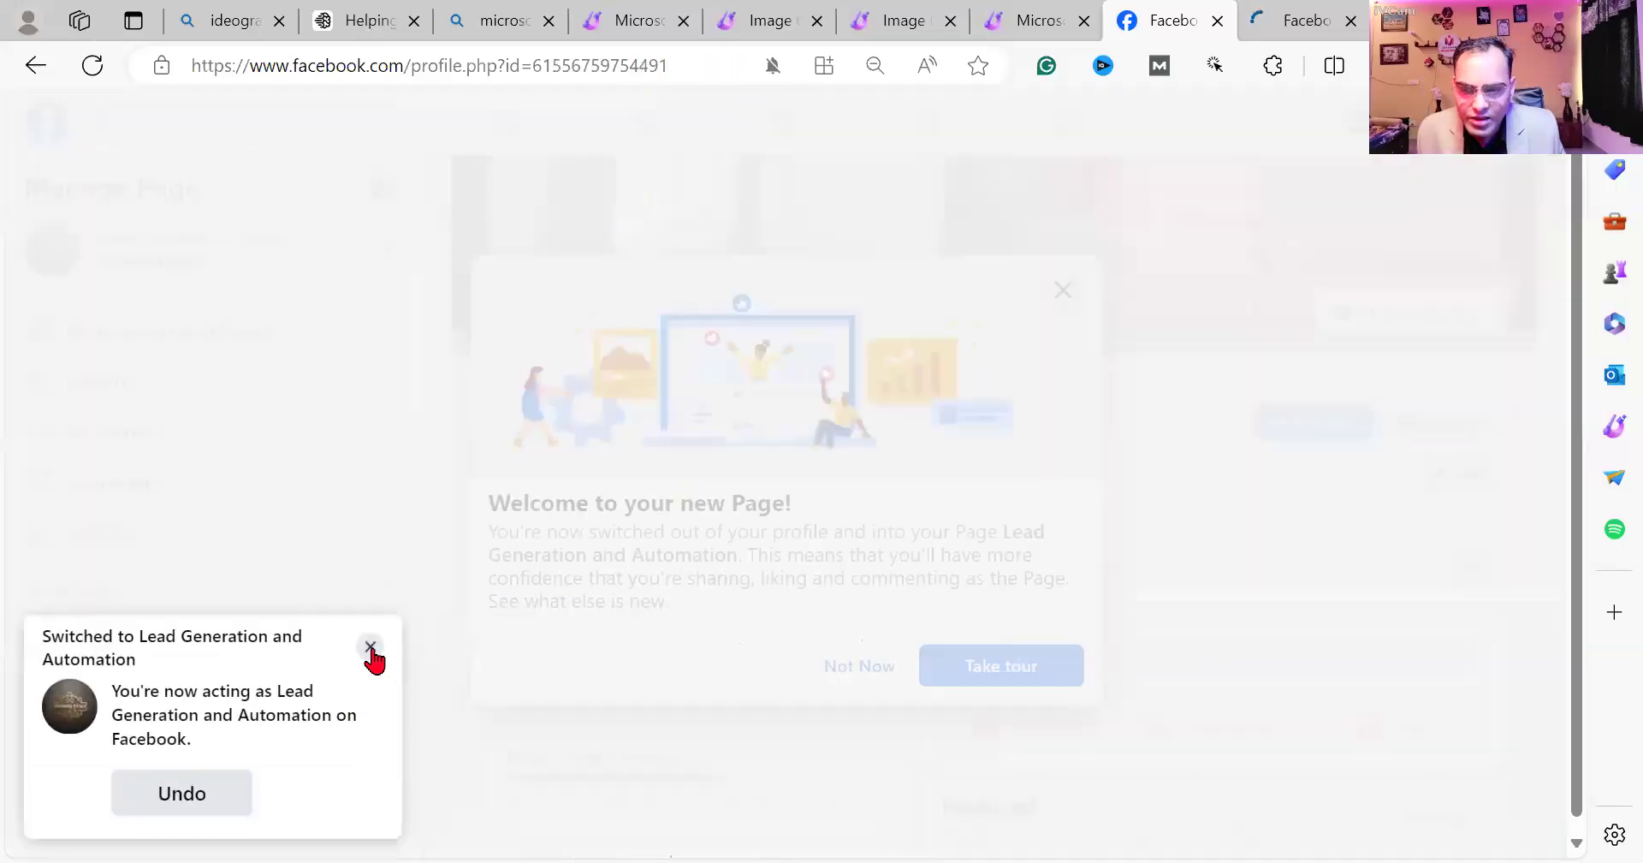
Dismiss the page-switch notice and welcome tour, look over the new Page, and return to Notepad.
{"action": "left_click", "coordinate": [368, 679]}
{"action": "left_click", "coordinate": [861, 667]}
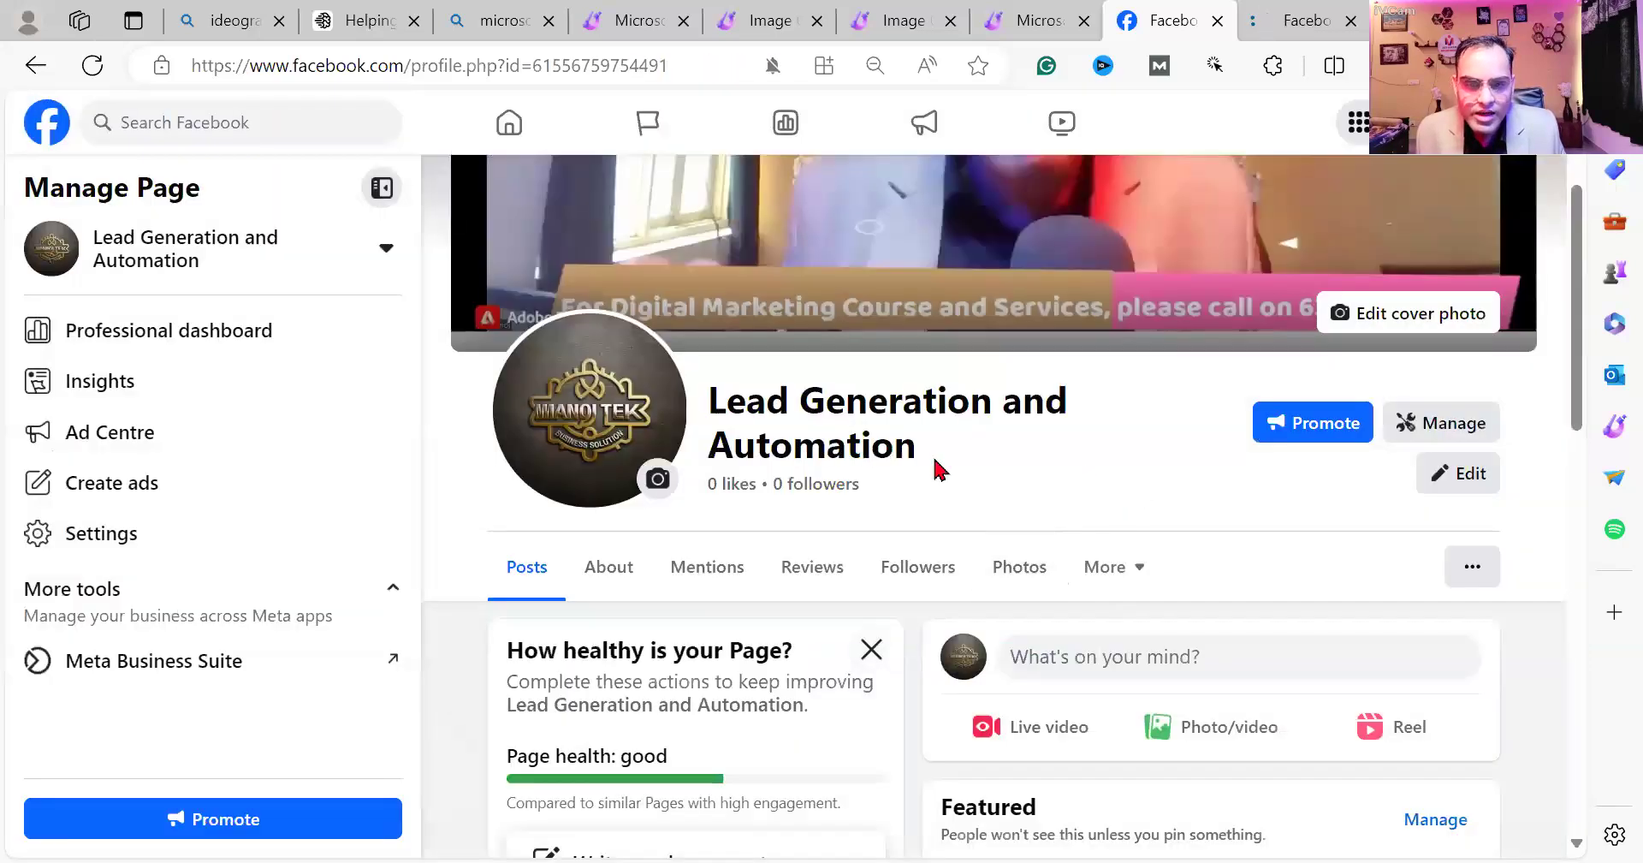
{"action": "scroll", "coordinate": [935, 466], "scroll_direction": "up", "scroll_amount": 3}
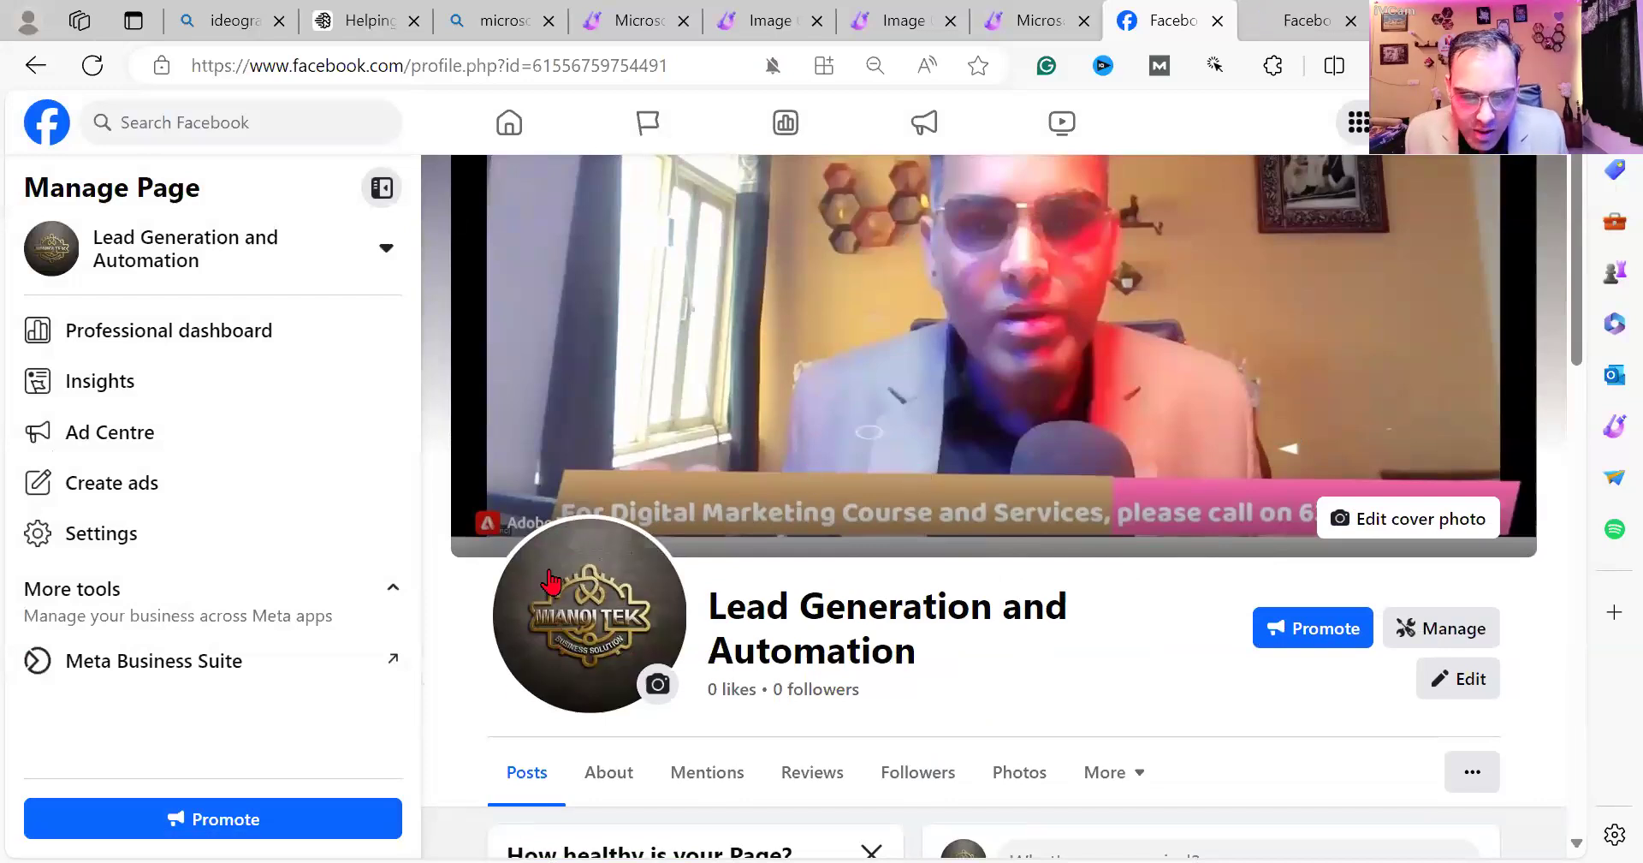
{"action": "scroll", "coordinate": [565, 589], "scroll_direction": "down", "scroll_amount": 1}
{"action": "scroll", "coordinate": [762, 602], "scroll_direction": "down", "scroll_amount": 10}
{"action": "scroll", "coordinate": [762, 587], "scroll_direction": "up", "scroll_amount": 4}
{"action": "scroll", "coordinate": [761, 460], "scroll_direction": "down", "scroll_amount": 10}
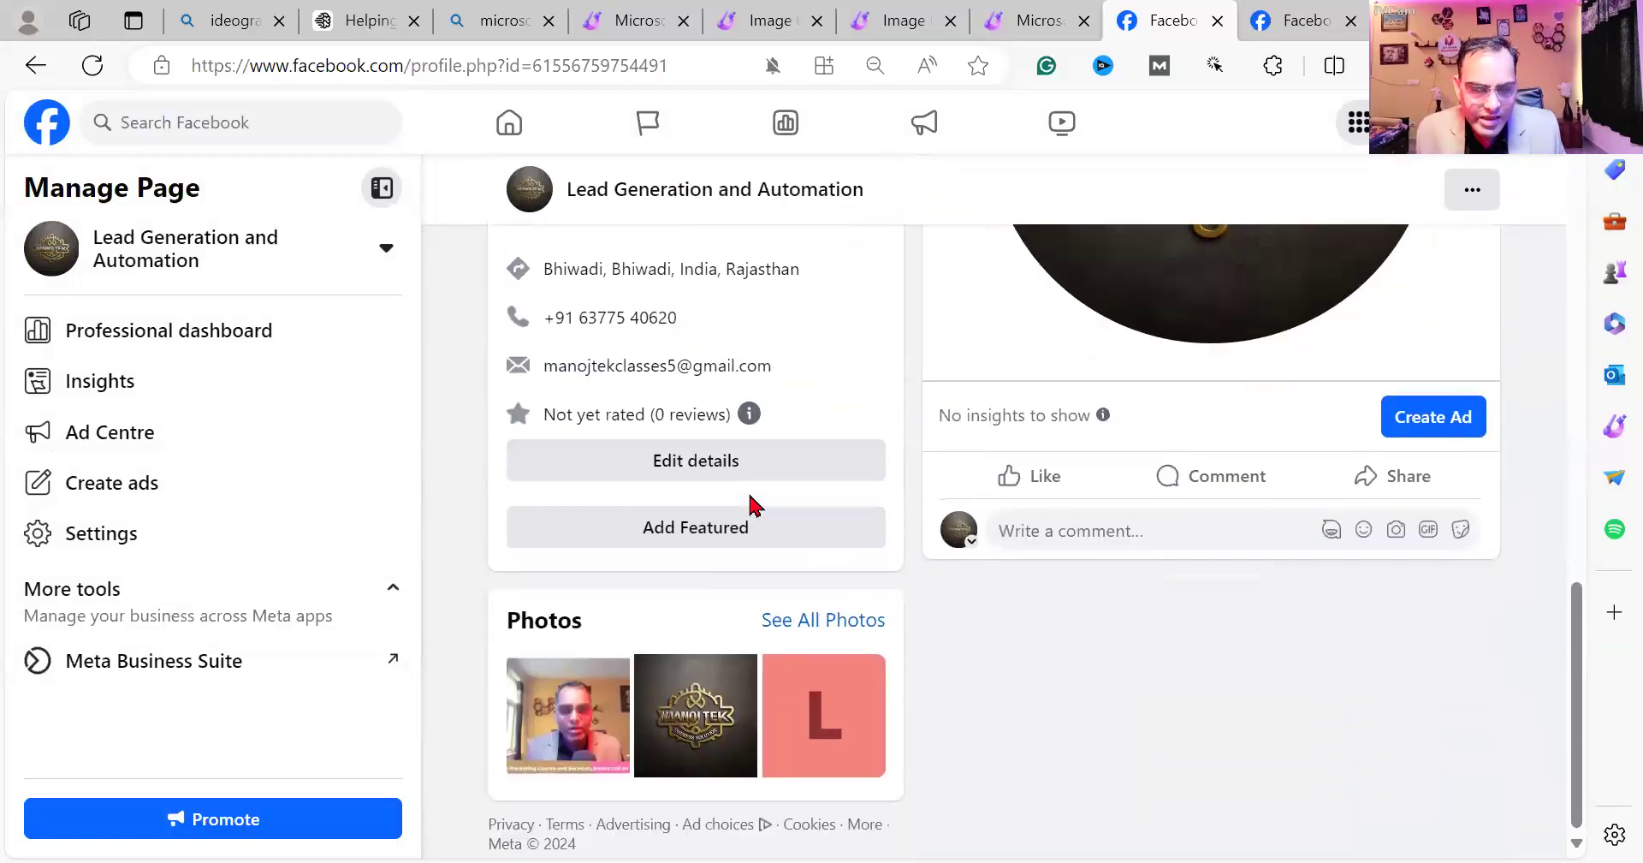
{"action": "scroll", "coordinate": [744, 535], "scroll_direction": "up", "scroll_amount": 5}
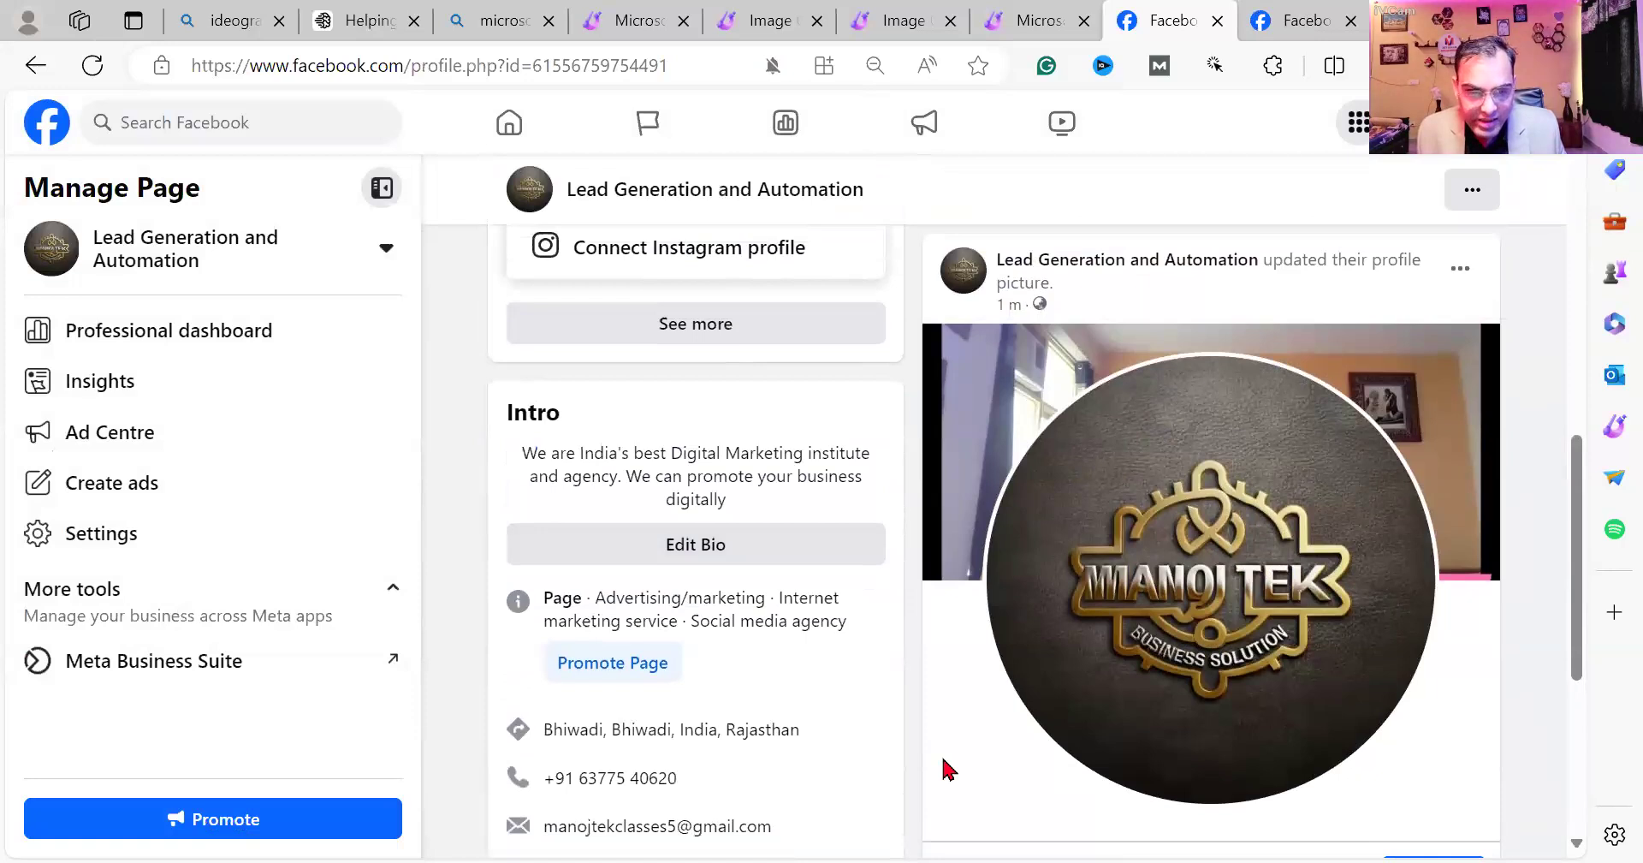
{"action": "key", "text": "alt+Tab"}
Below the Advert. line, add the FB Page creation-steps note and 'Connect = Instagram/ Whatsapp'.
{"action": "scroll", "coordinate": [506, 617], "scroll_direction": "down", "scroll_amount": 4}
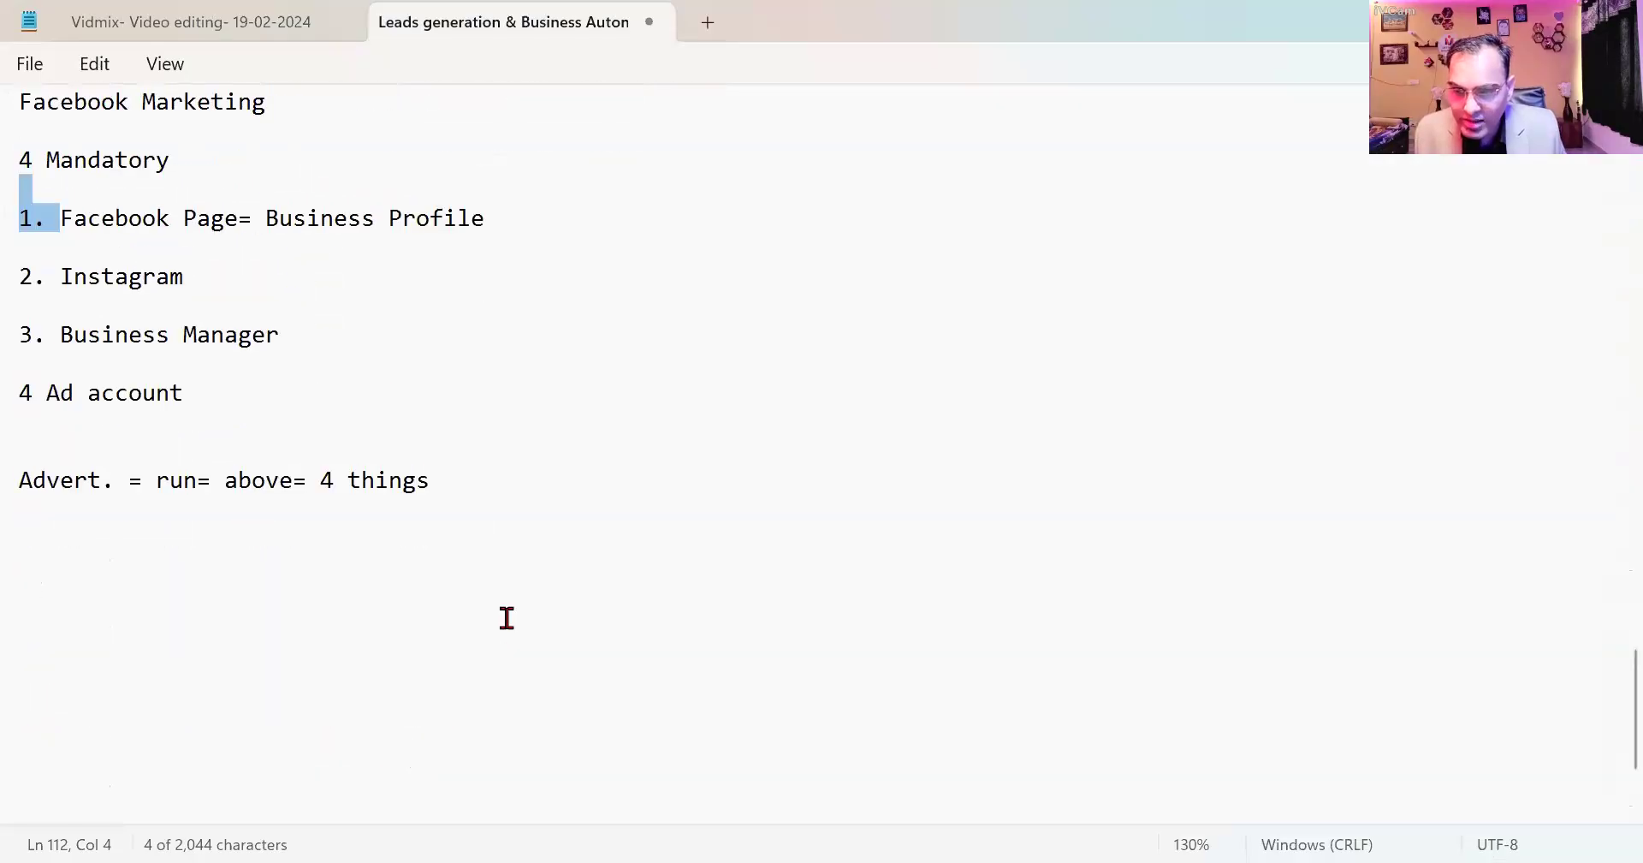
{"action": "left_click", "coordinate": [490, 442]}
{"action": "key", "text": "Return"}
{"action": "key", "text": "Return"}
{"action": "type", "text": "FB "}
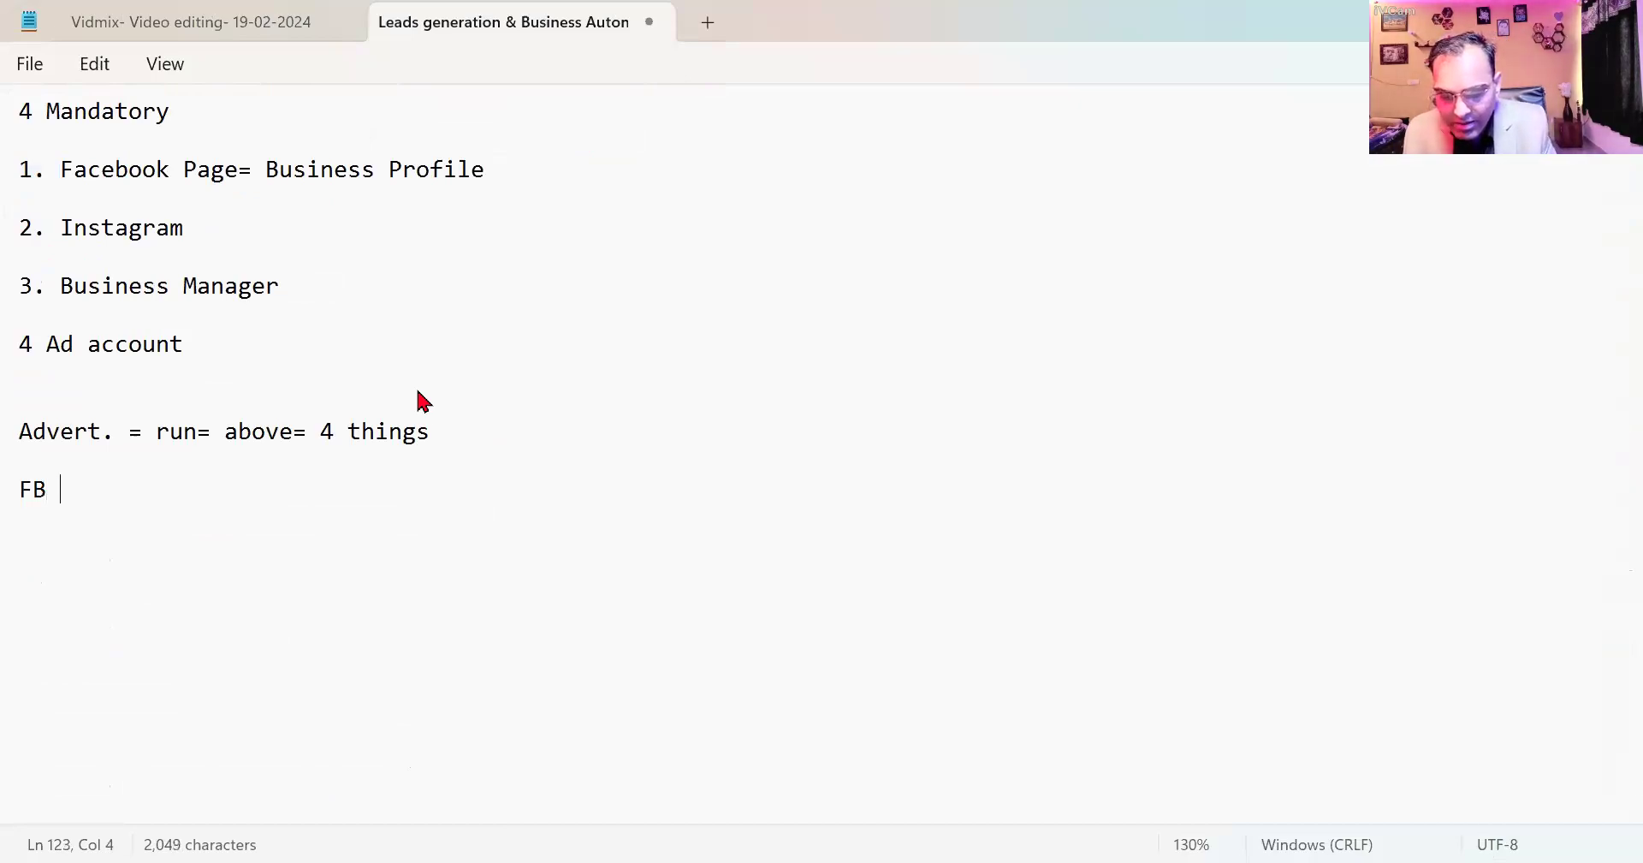
{"action": "type", "text": "Page= Pr"}
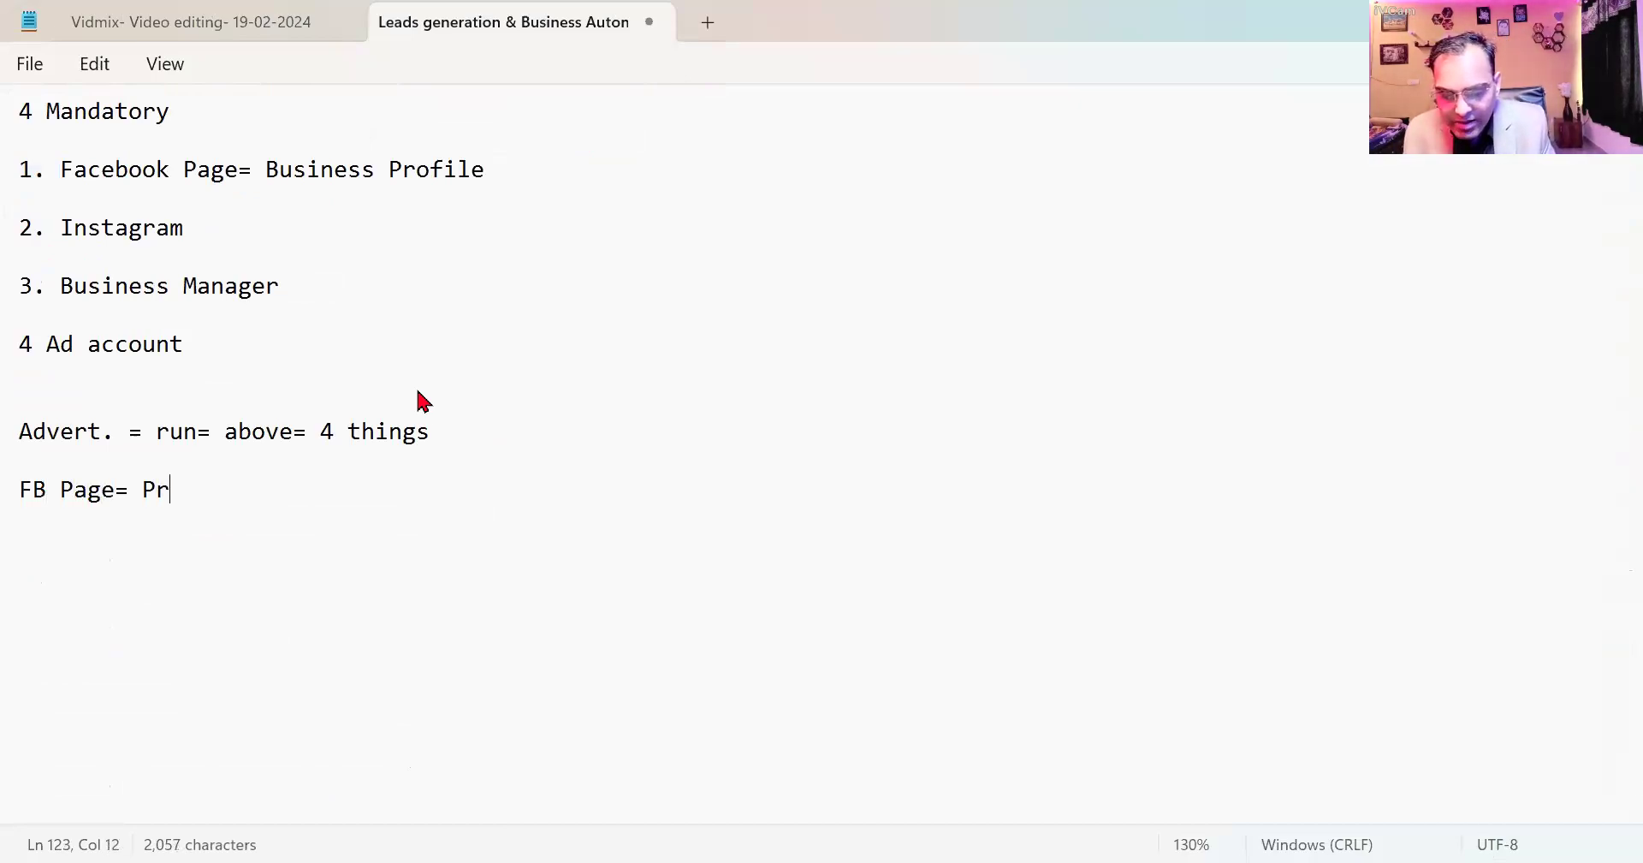
{"action": "type", "text": "ofile= P"}
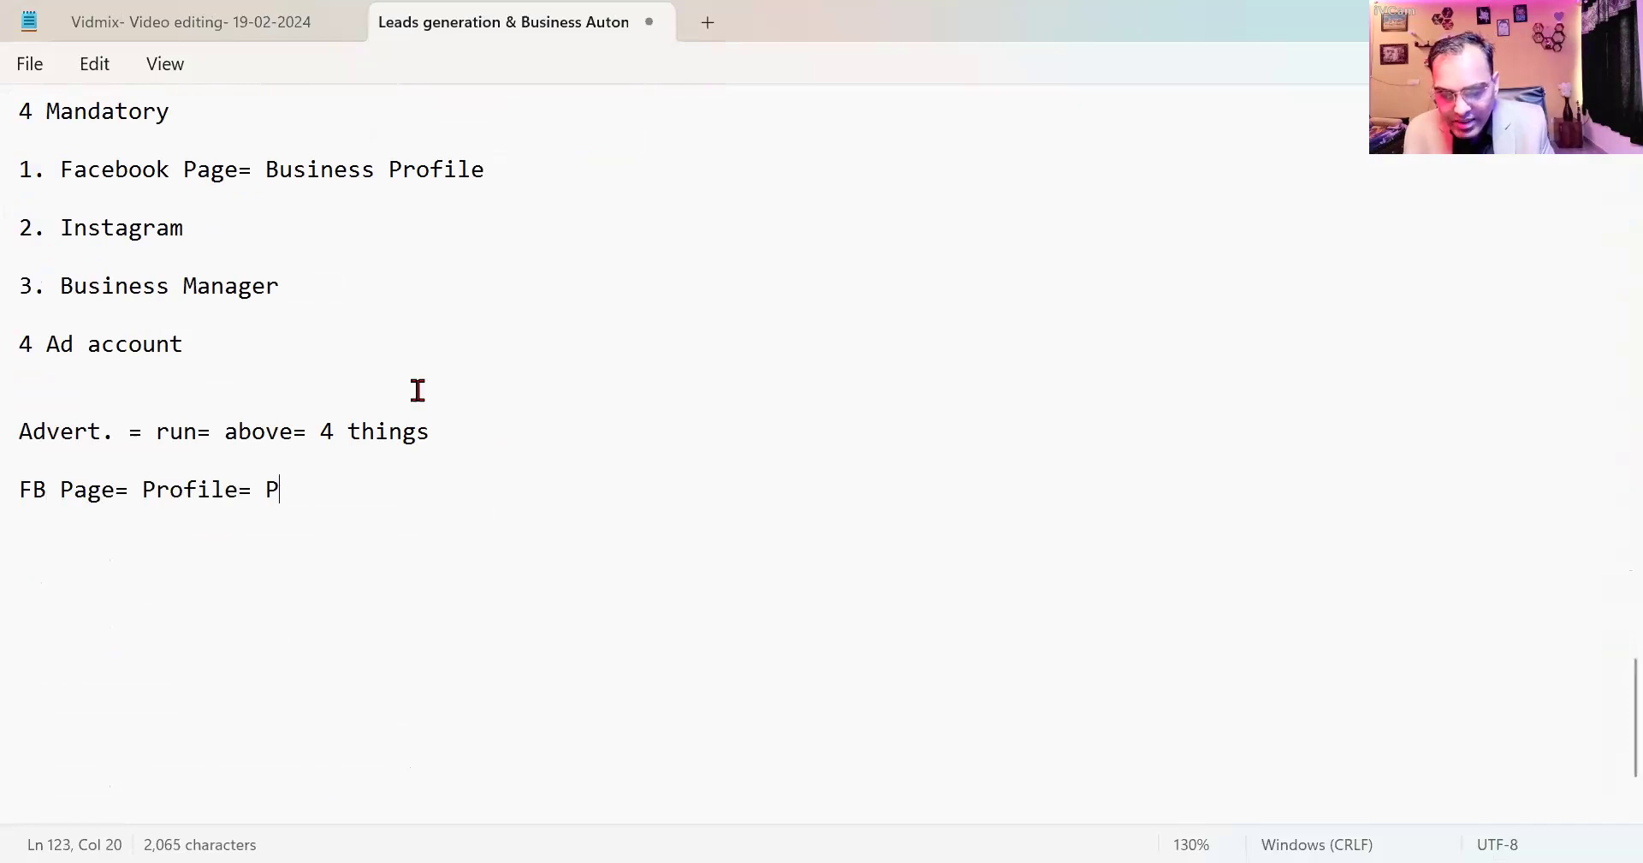
{"action": "type", "text": "ages= Cre"}
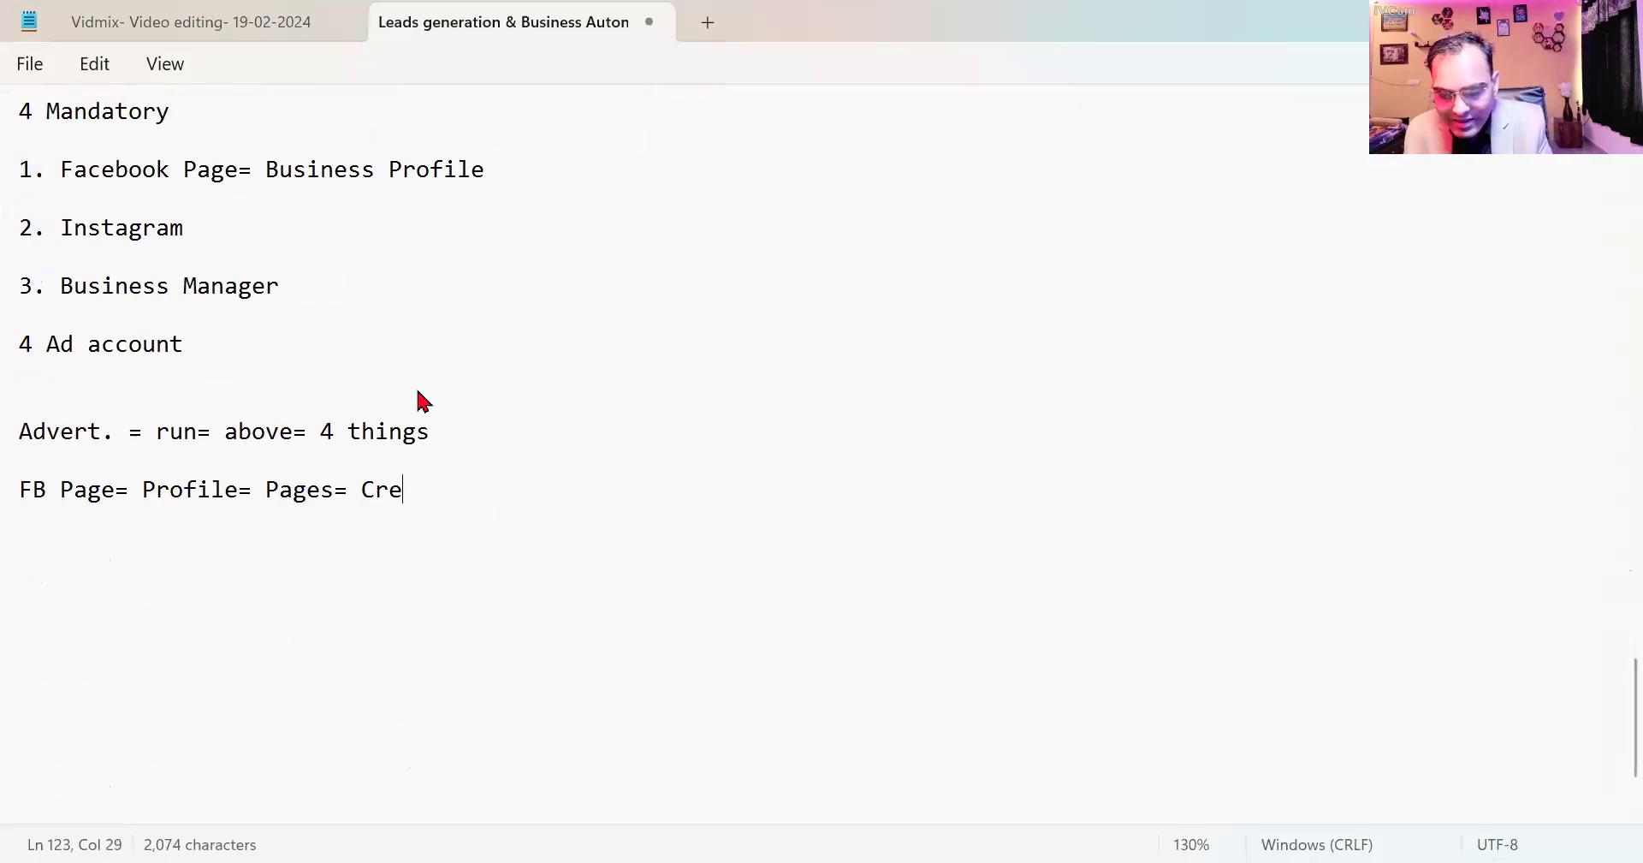
{"action": "type", "text": "ate new p"}
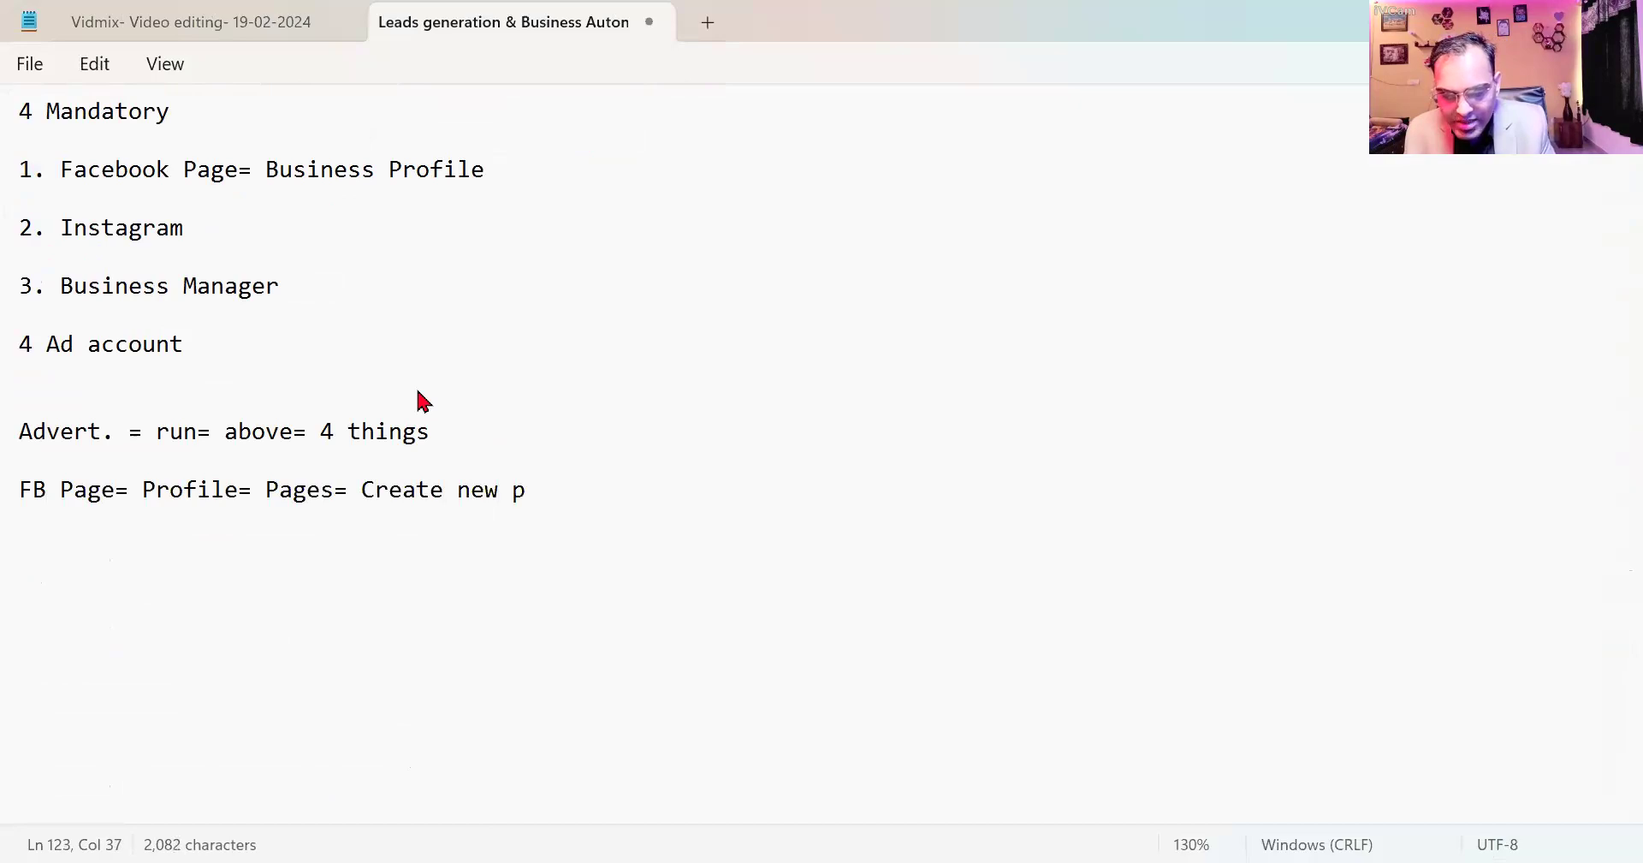
{"action": "type", "text": "age= info"}
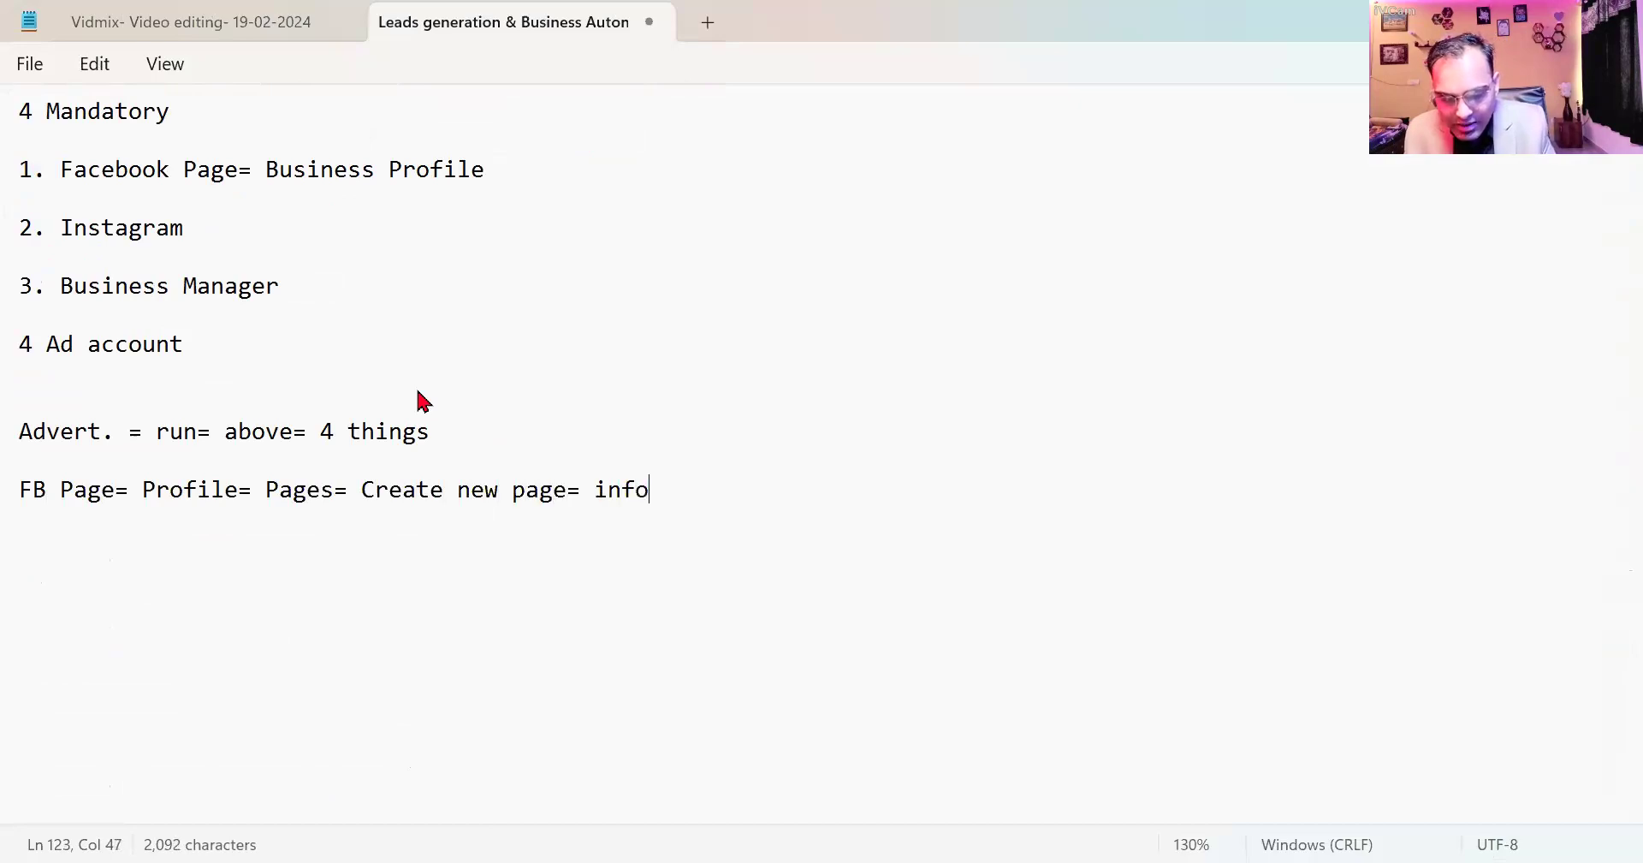
{"action": "type", "text": "rm"}
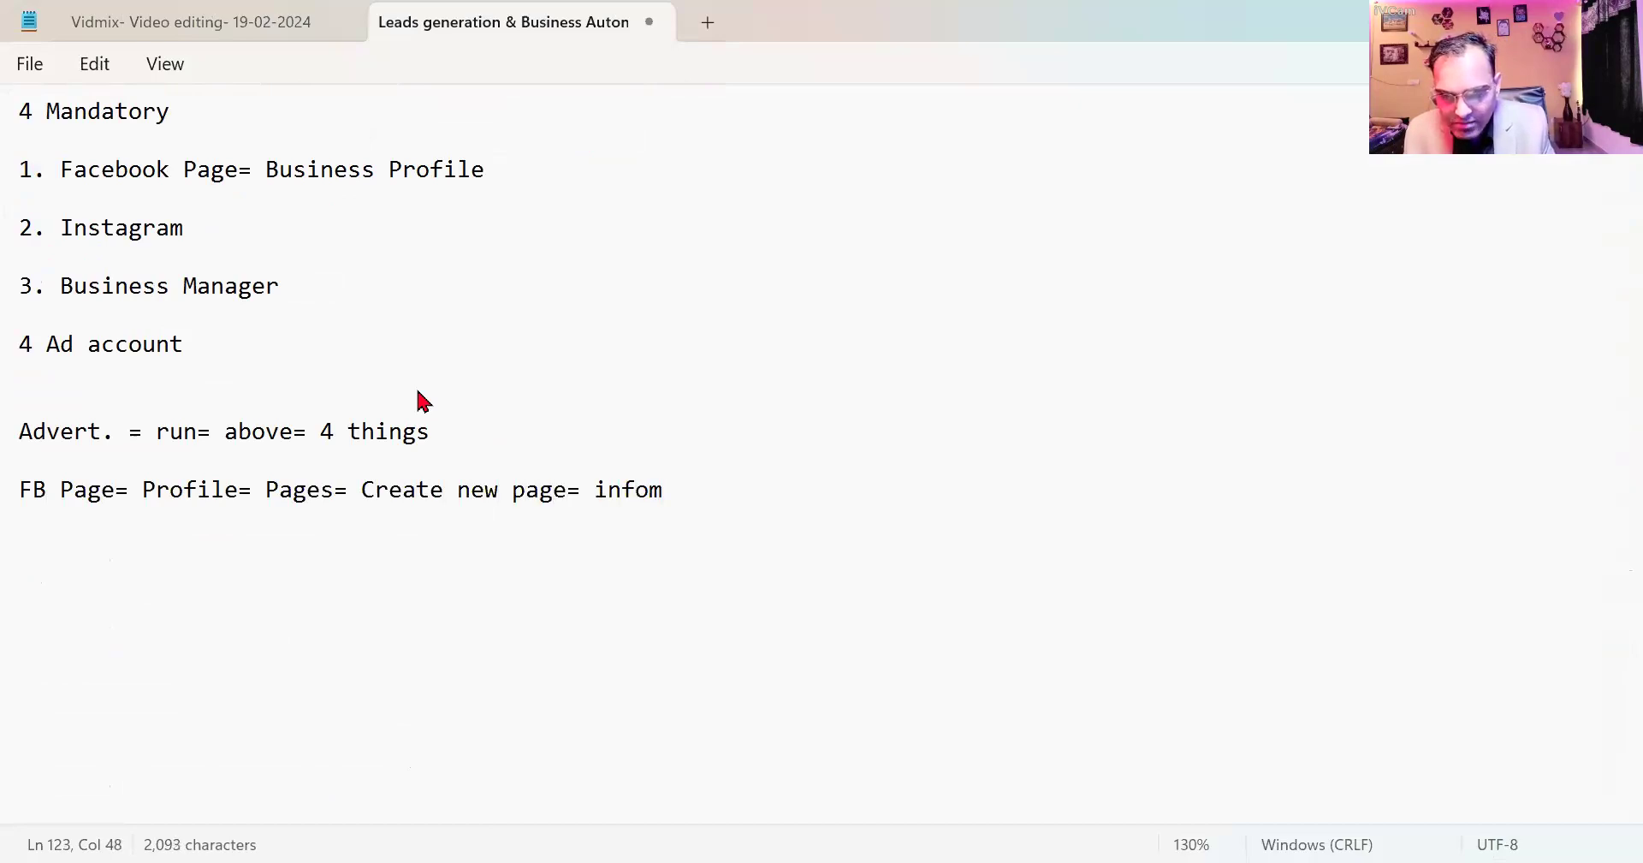
{"action": "type", "text": "ation= demand-= fill="}
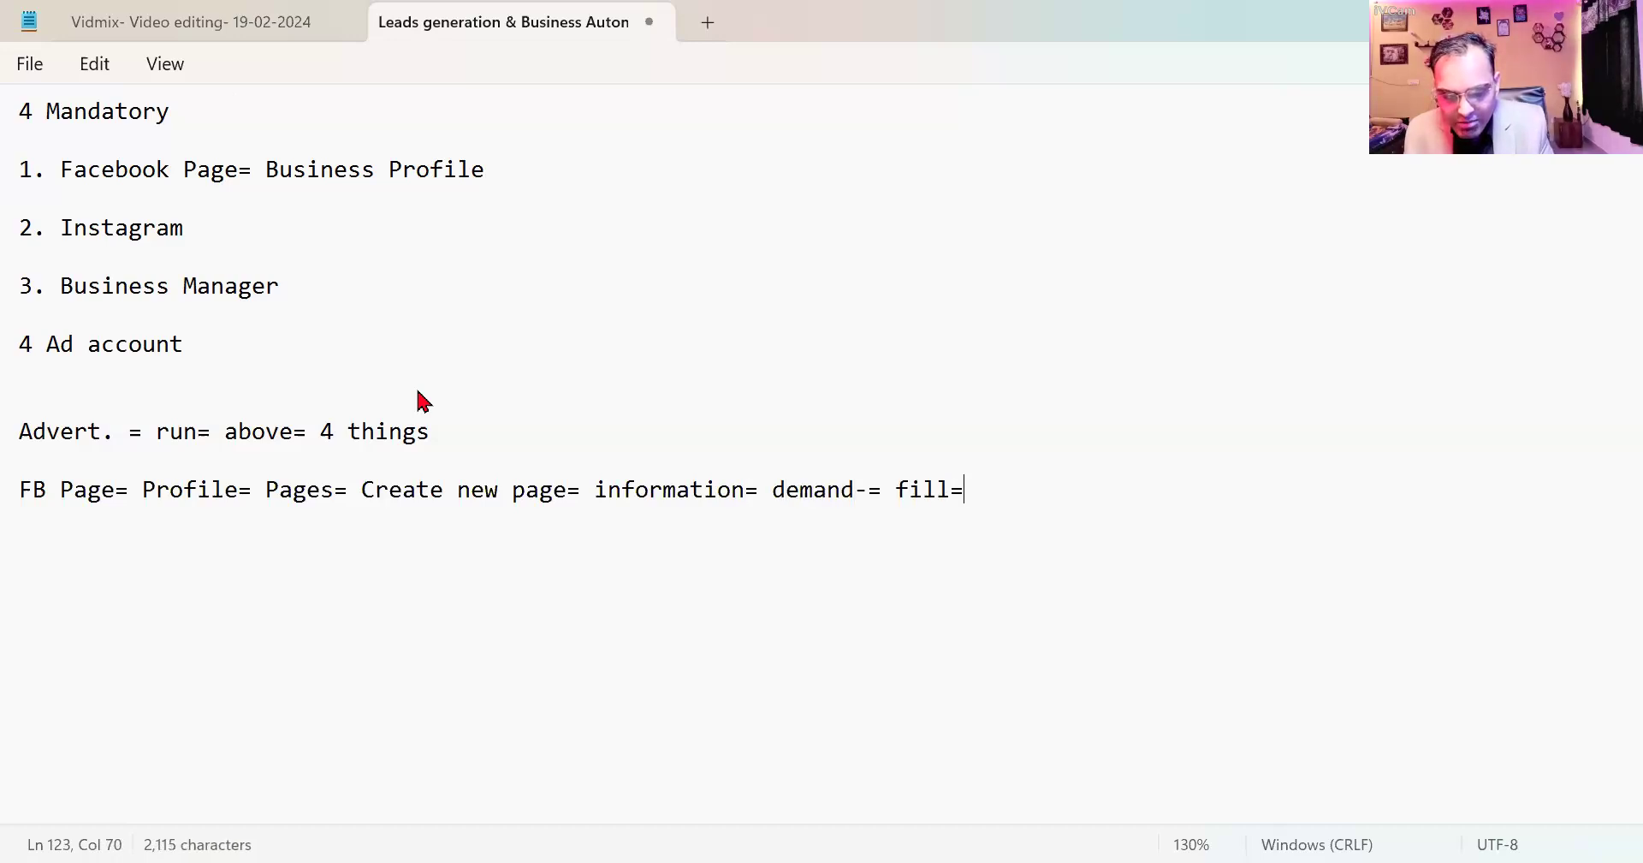
{"action": "type", "text": " submit"}
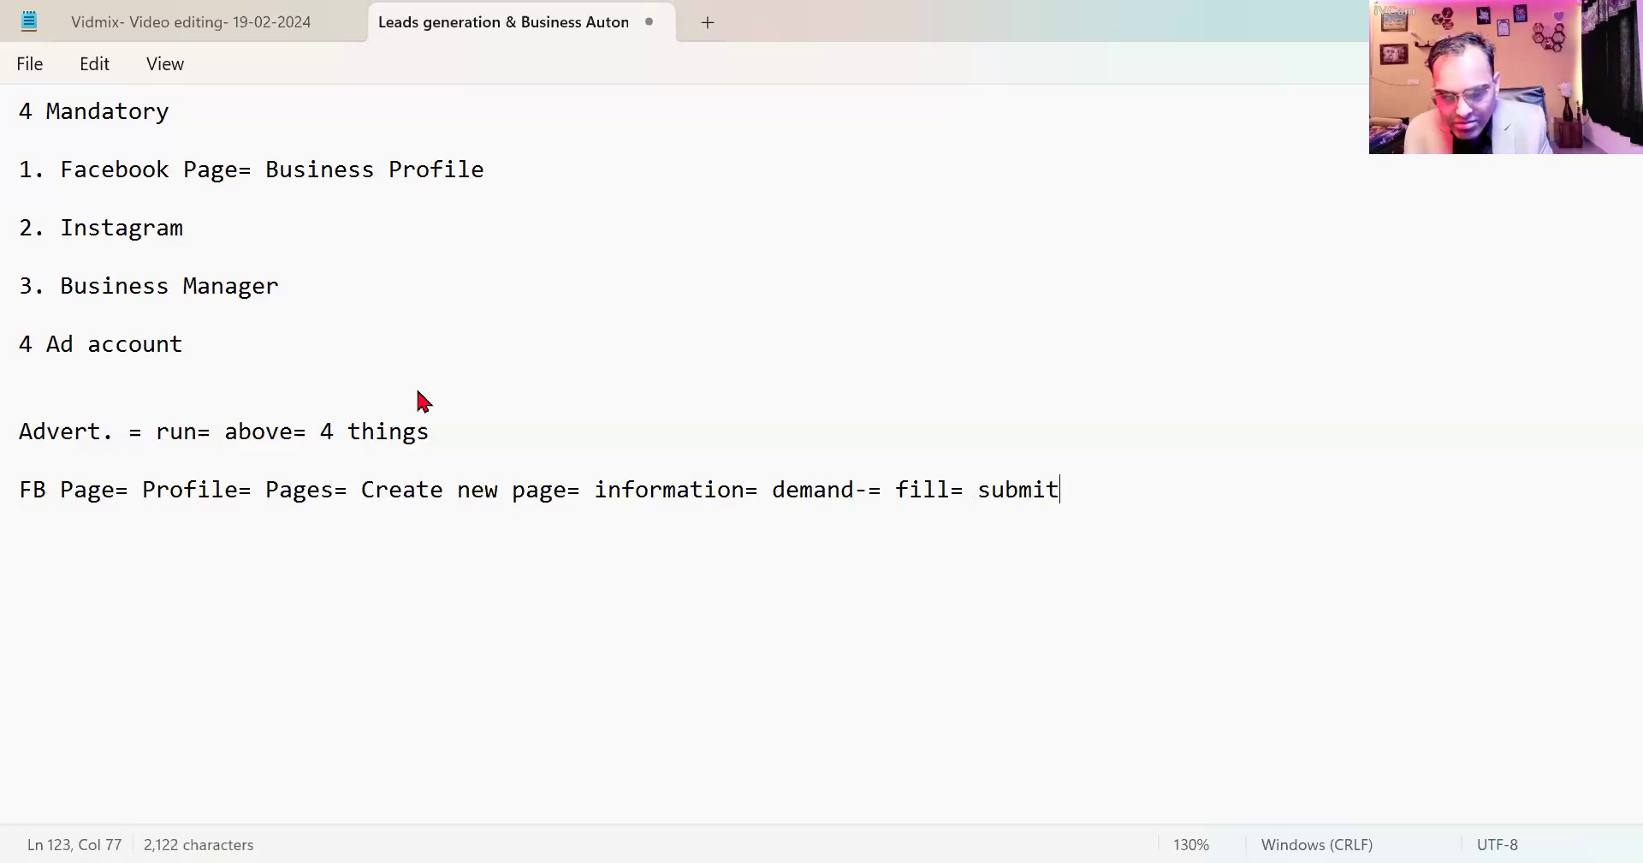
{"action": "type", "text": " = create"}
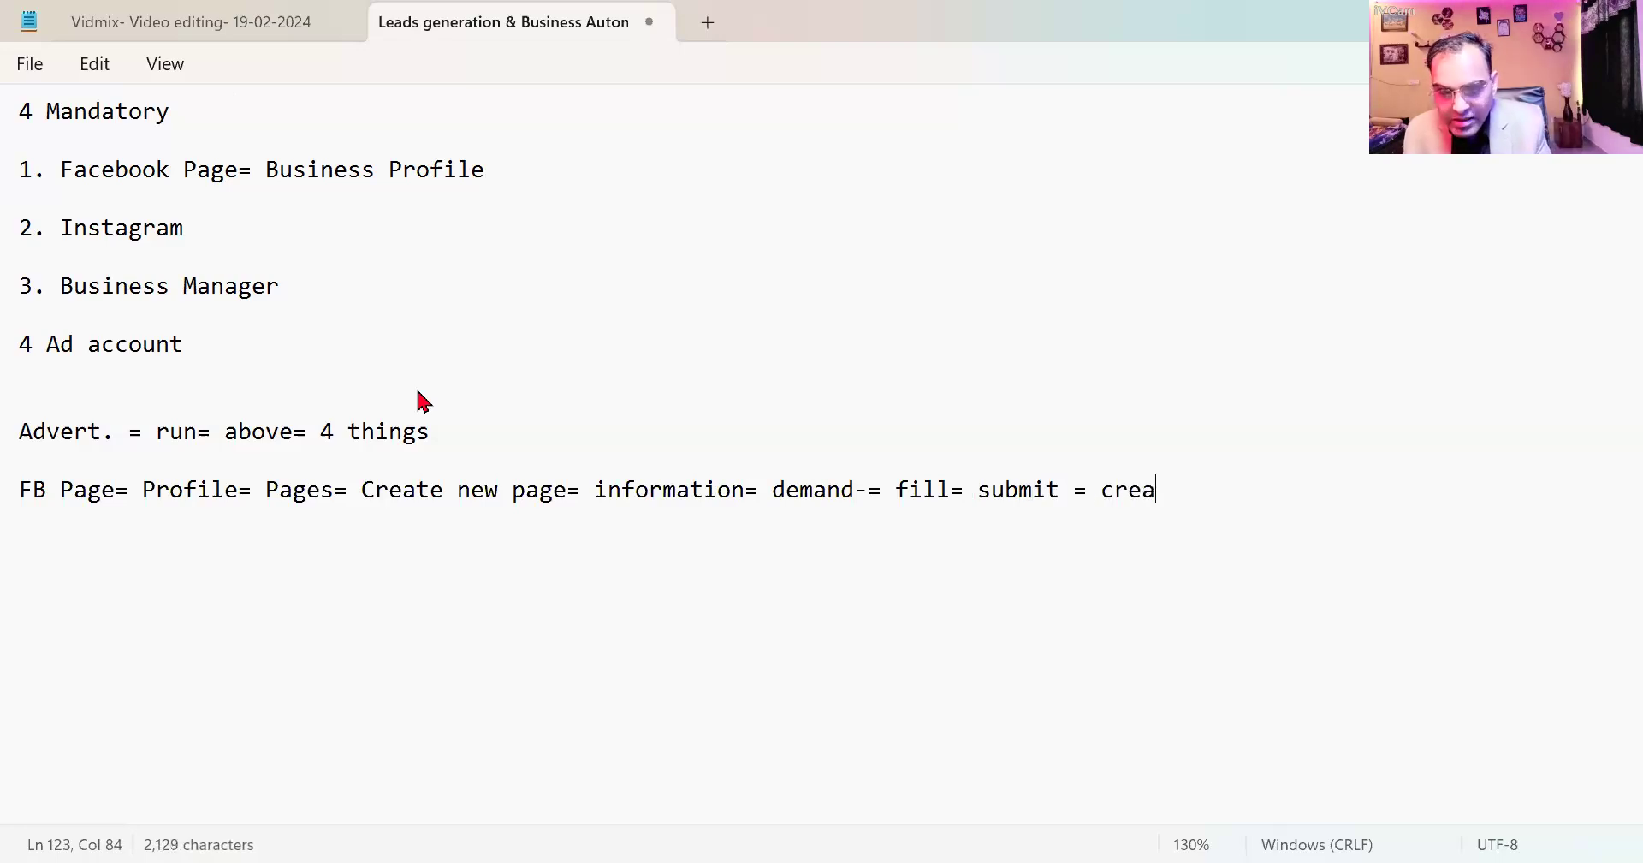
{"action": "key", "text": "Return"}
{"action": "key", "text": "Return"}
{"action": "type", "text": "Connec"}
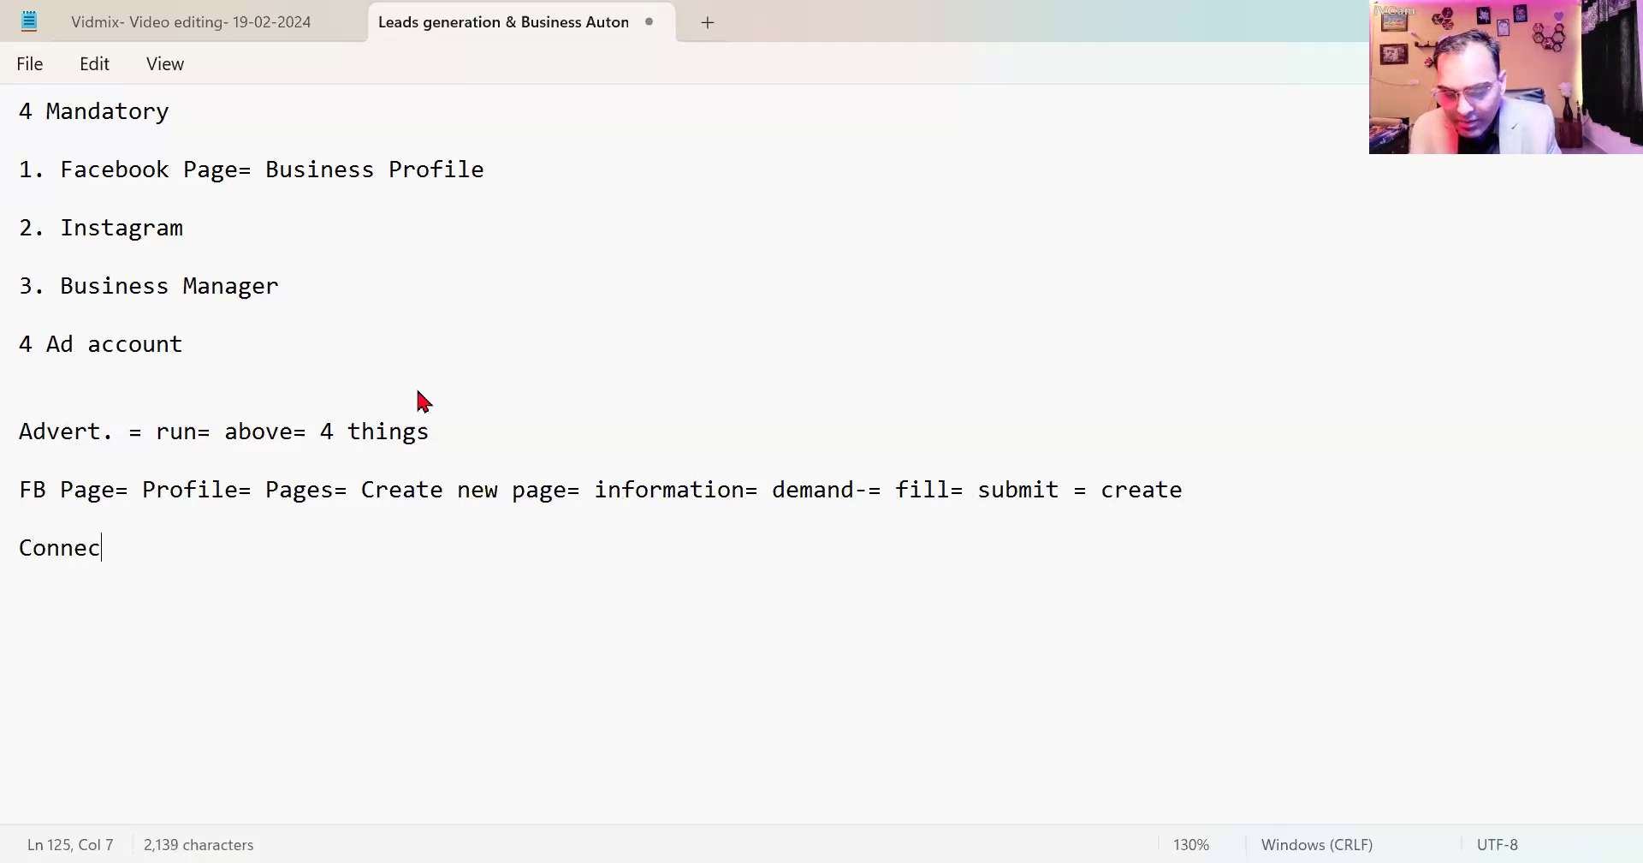
{"action": "type", "text": "t = In"}
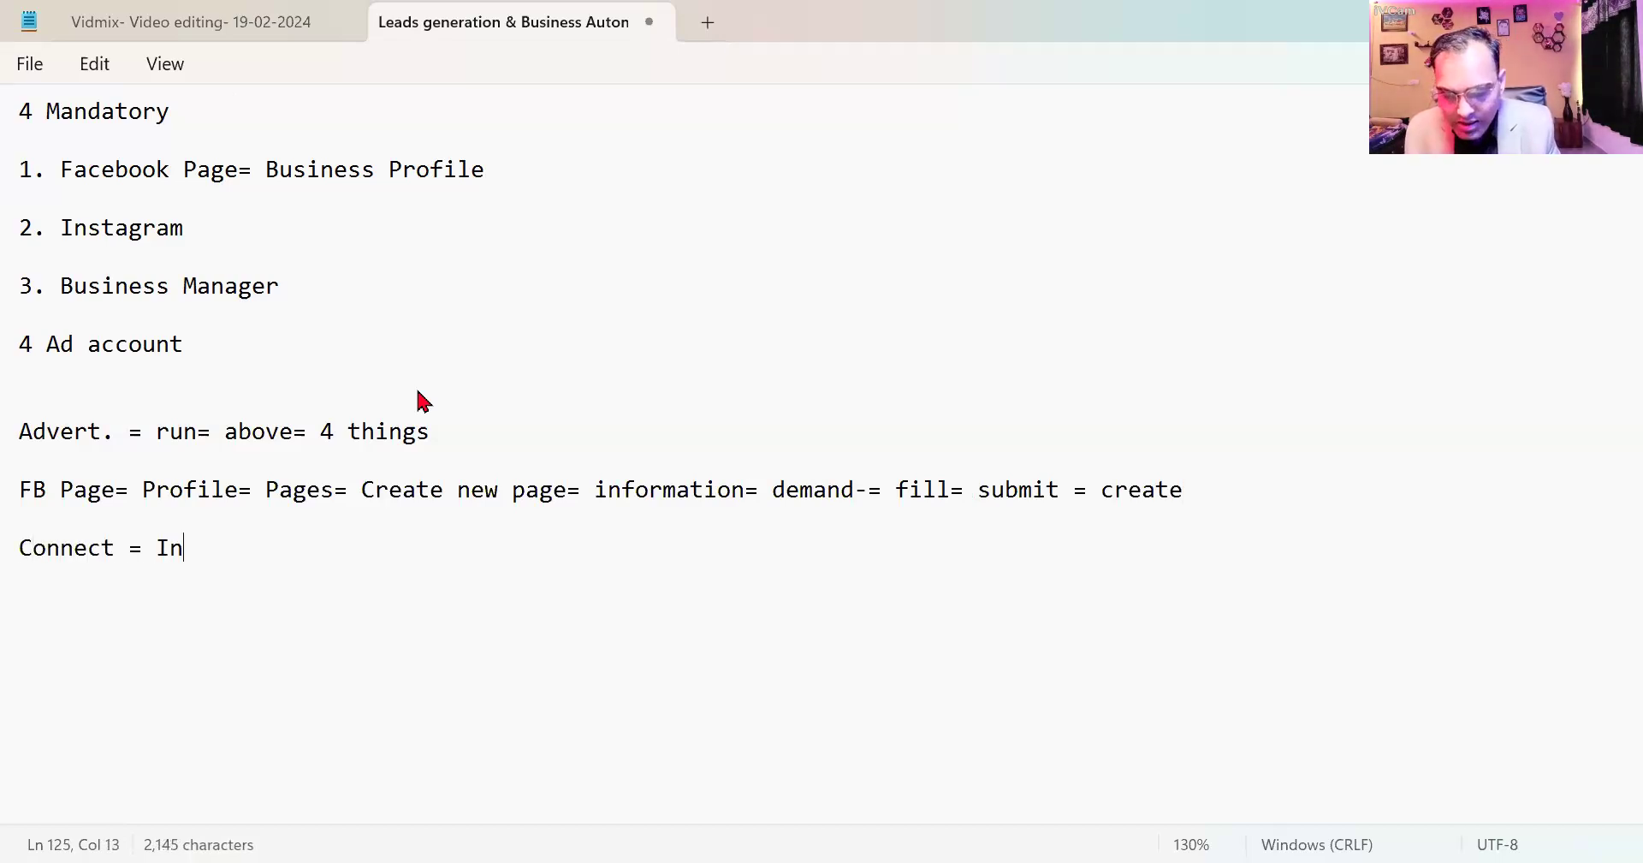
{"action": "type", "text": "stagram"}
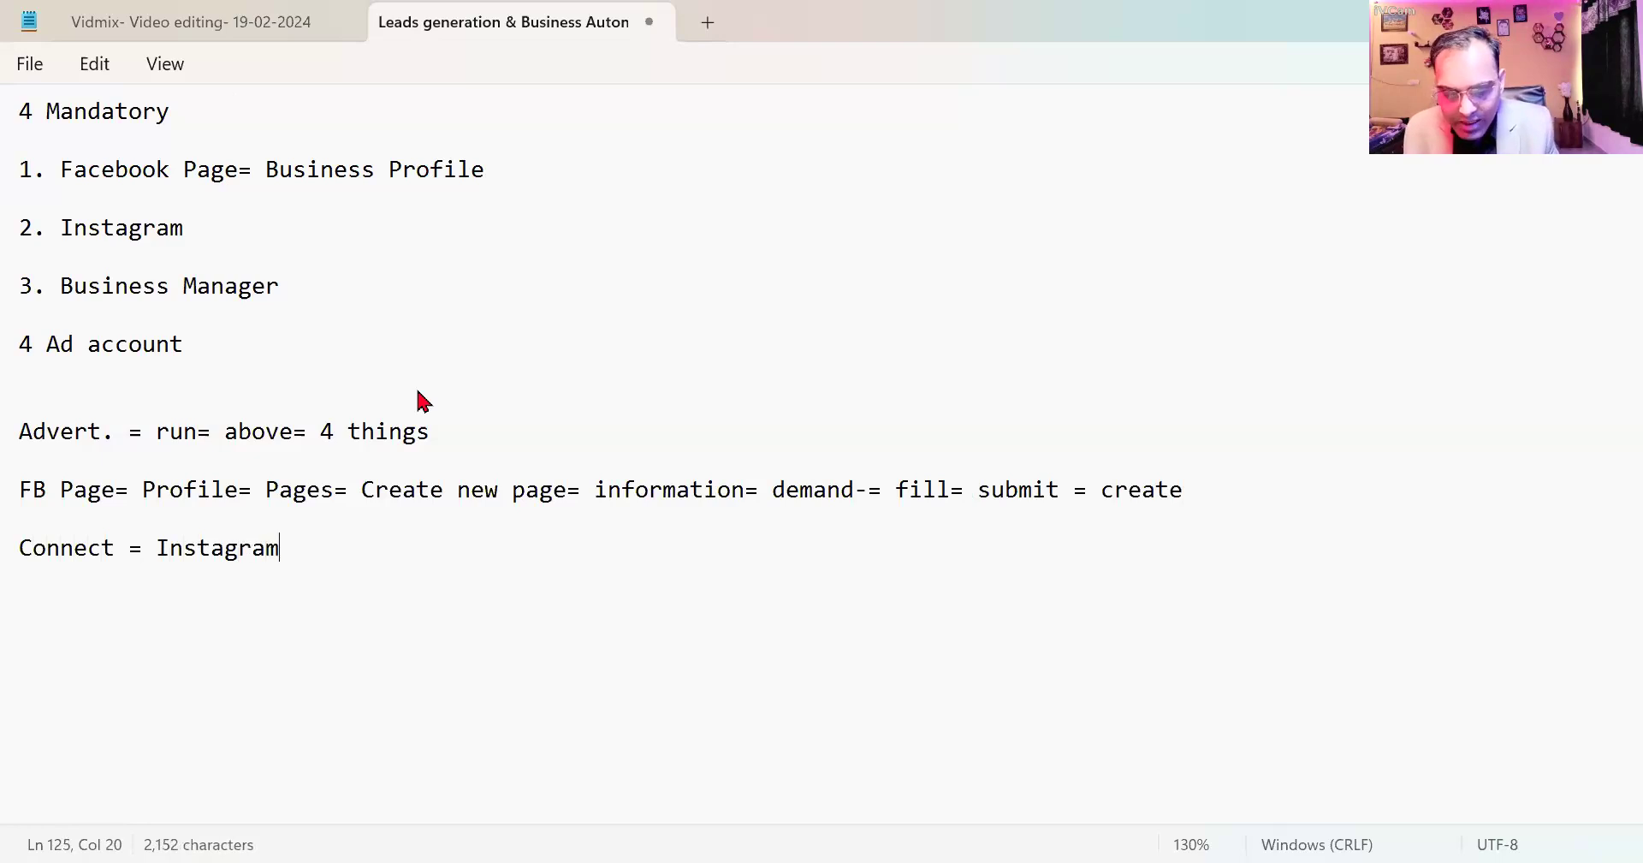
{"action": "type", "text": "/ What"}
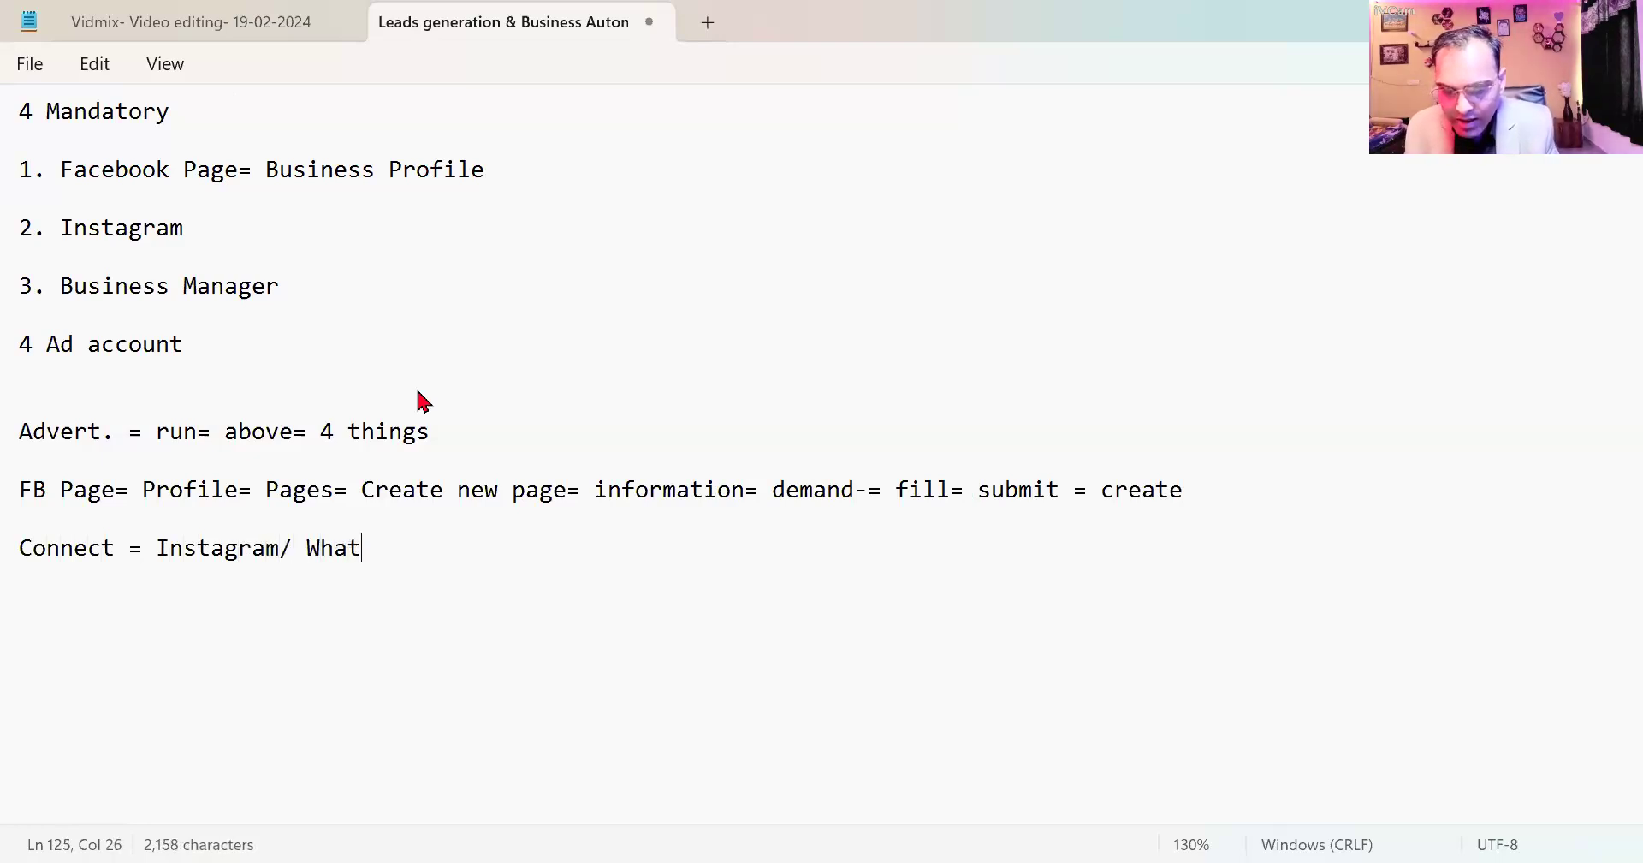
{"action": "type", "text": "sapp"}
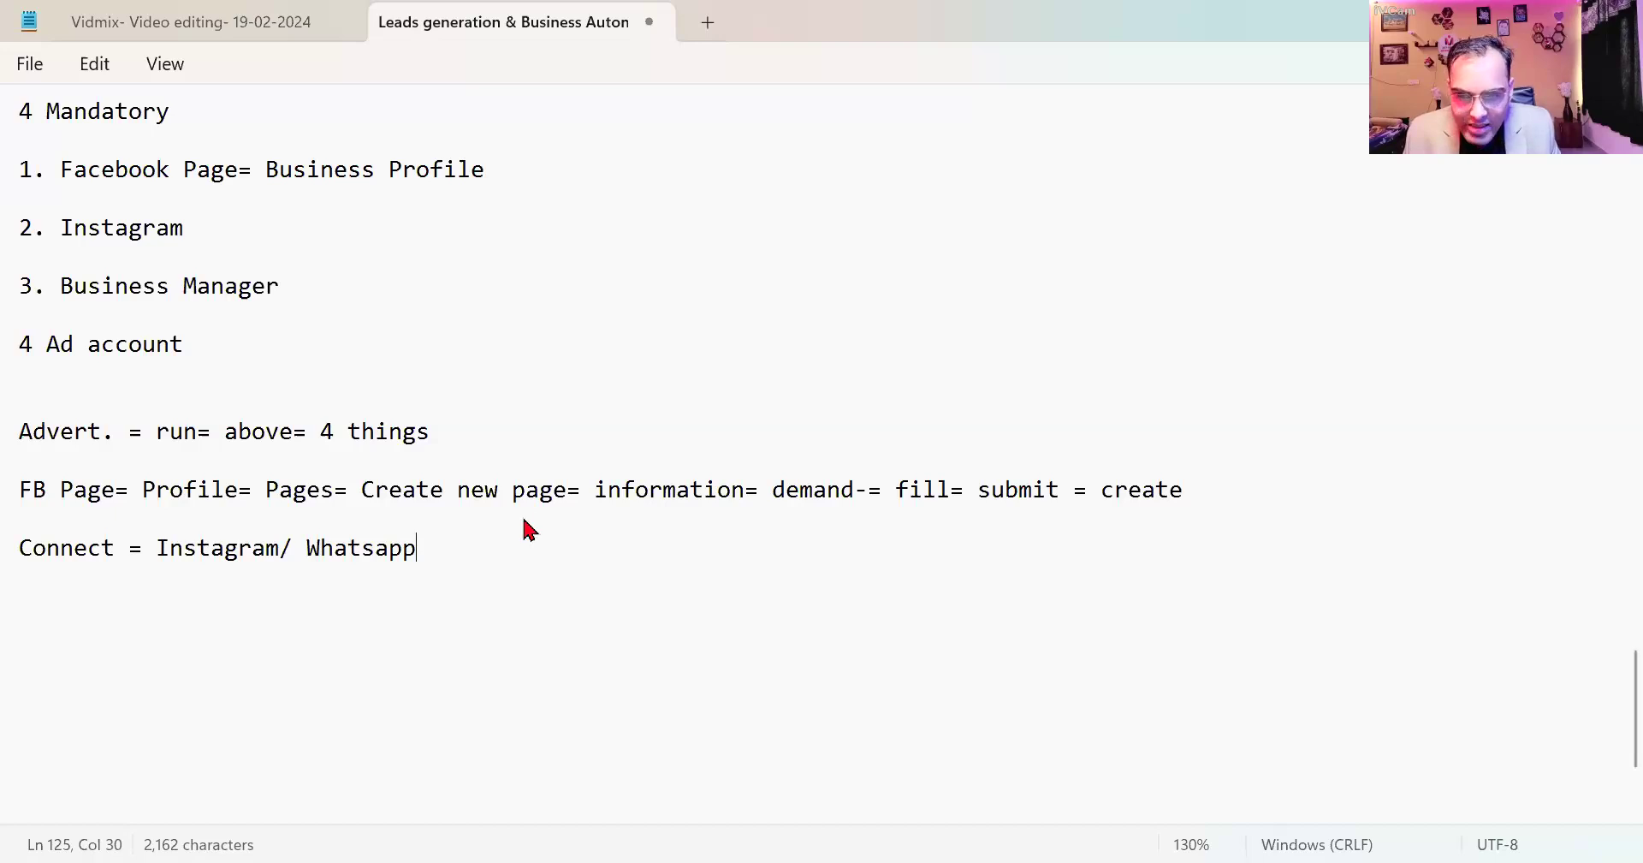
Add the note 'Meta Business Suit= Setting= connect= Page connect', then return to the browser.
{"action": "key", "text": "Return"}
{"action": "type", "text": "Meta Business Suit"}
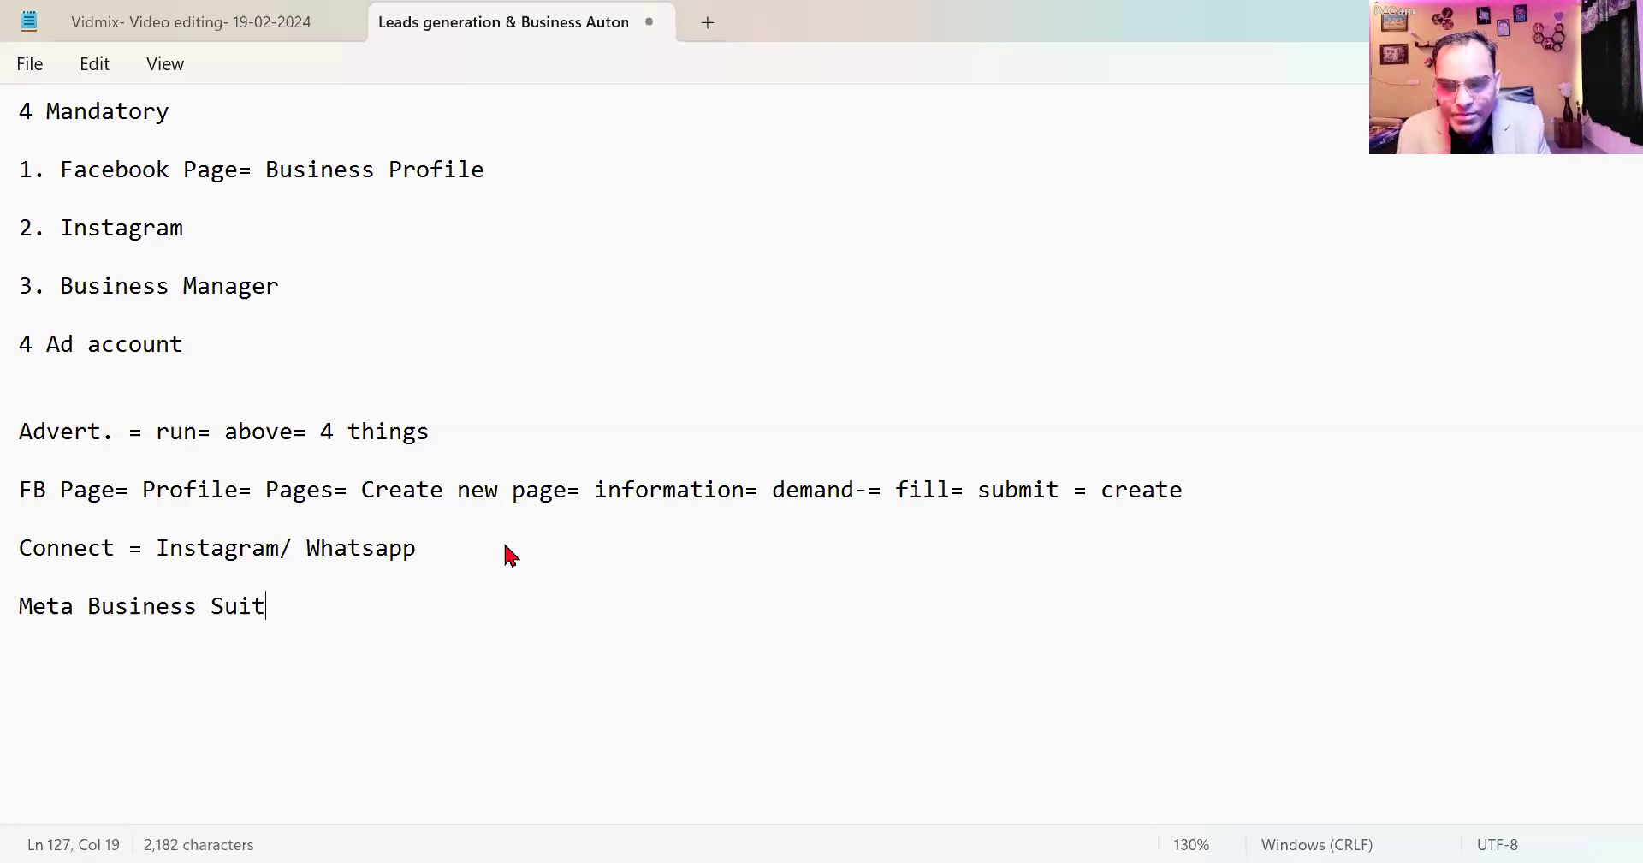
{"action": "type", "text": "= Sett"}
{"action": "key", "text": "BackSpace"}
{"action": "key", "text": "BackSpace"}
{"action": "type", "text": "etting= connect= Page conne"}
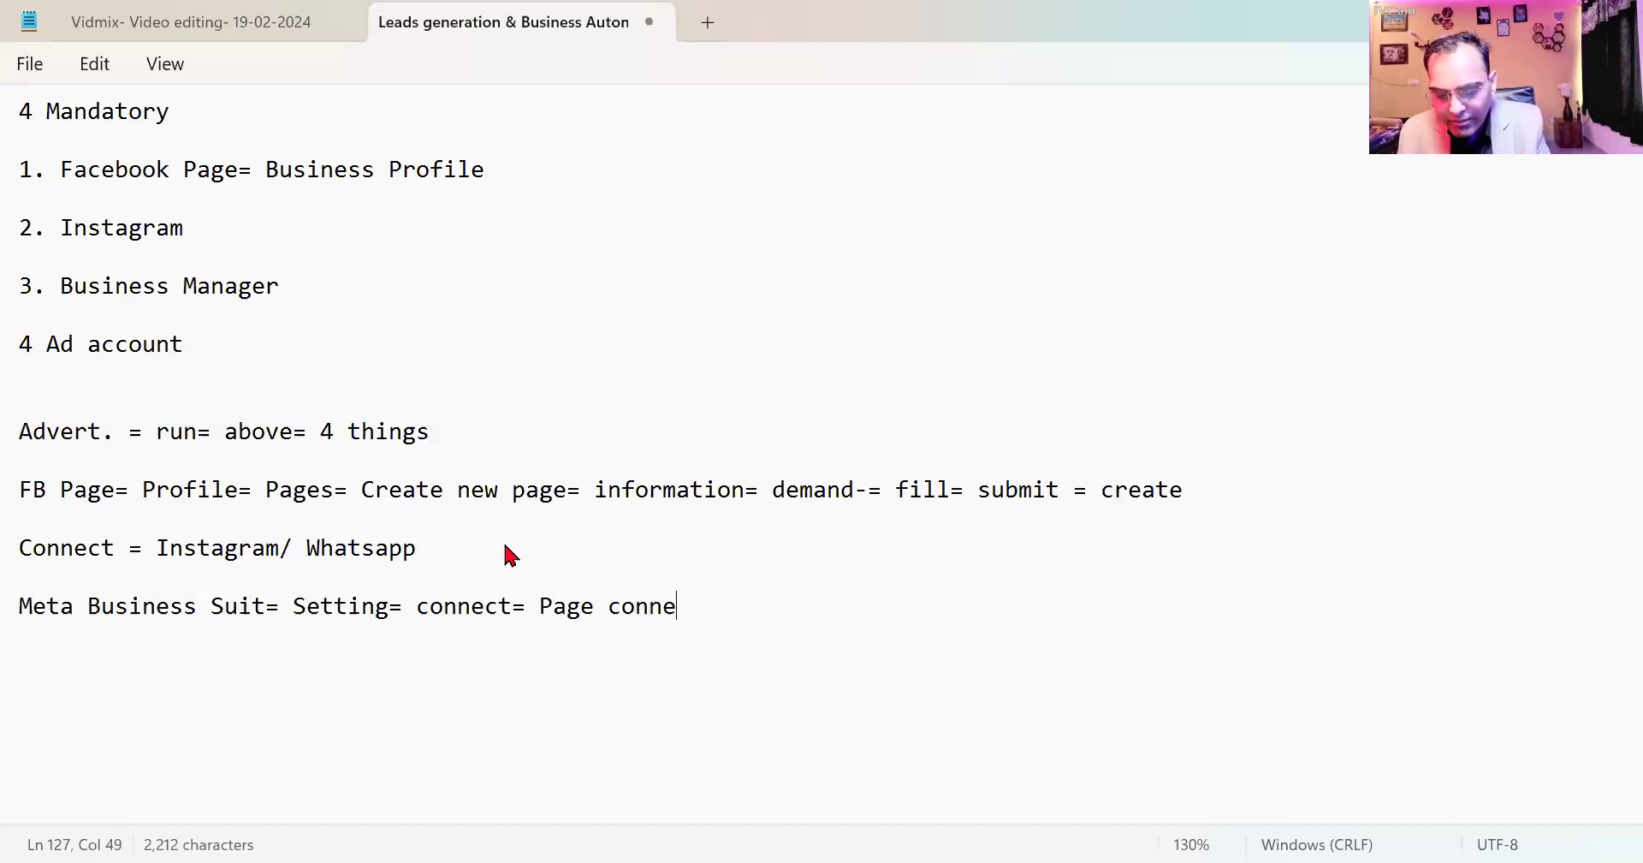
{"action": "type", "text": "ct"}
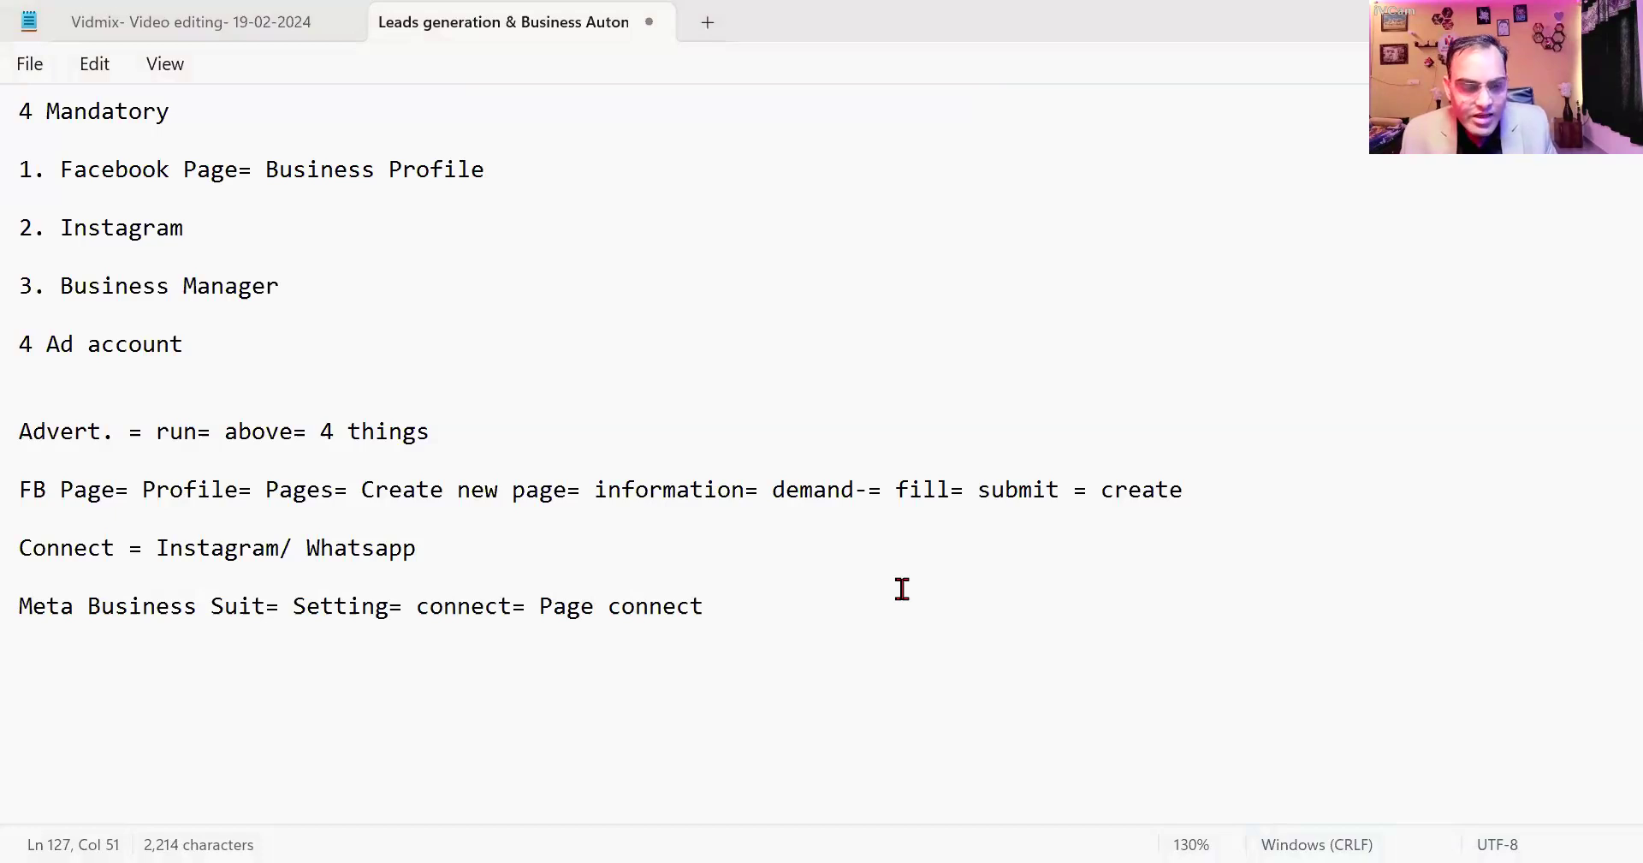
{"action": "key", "text": "alt+Tab"}
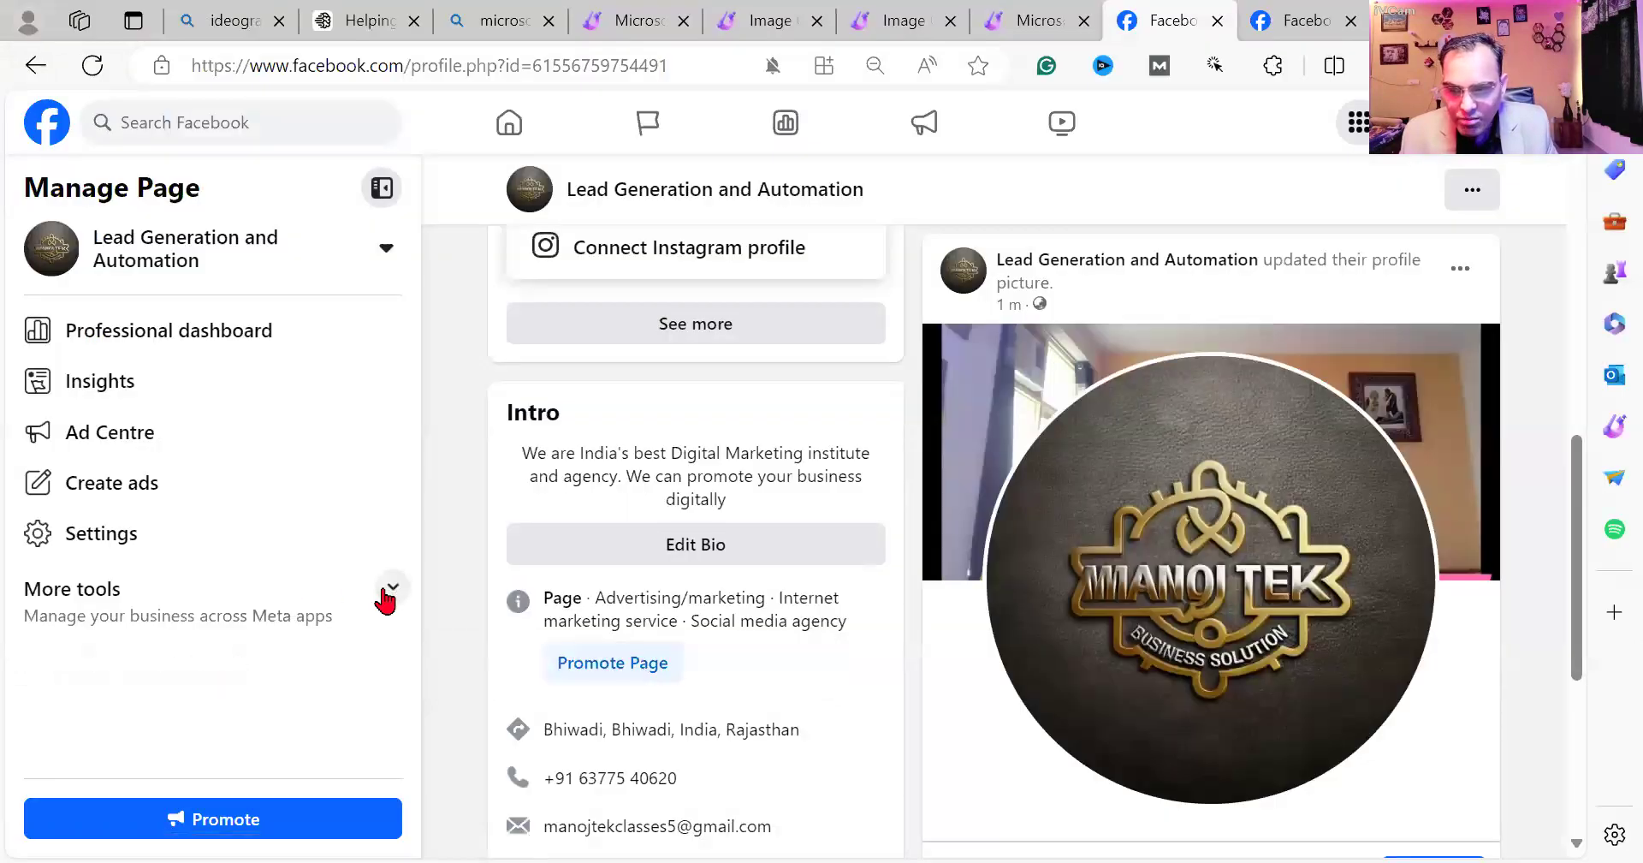
Open the Lead Generation and Automation Page settings through Meta Business Suite's All tools list.
{"action": "left_click", "coordinate": [222, 670]}
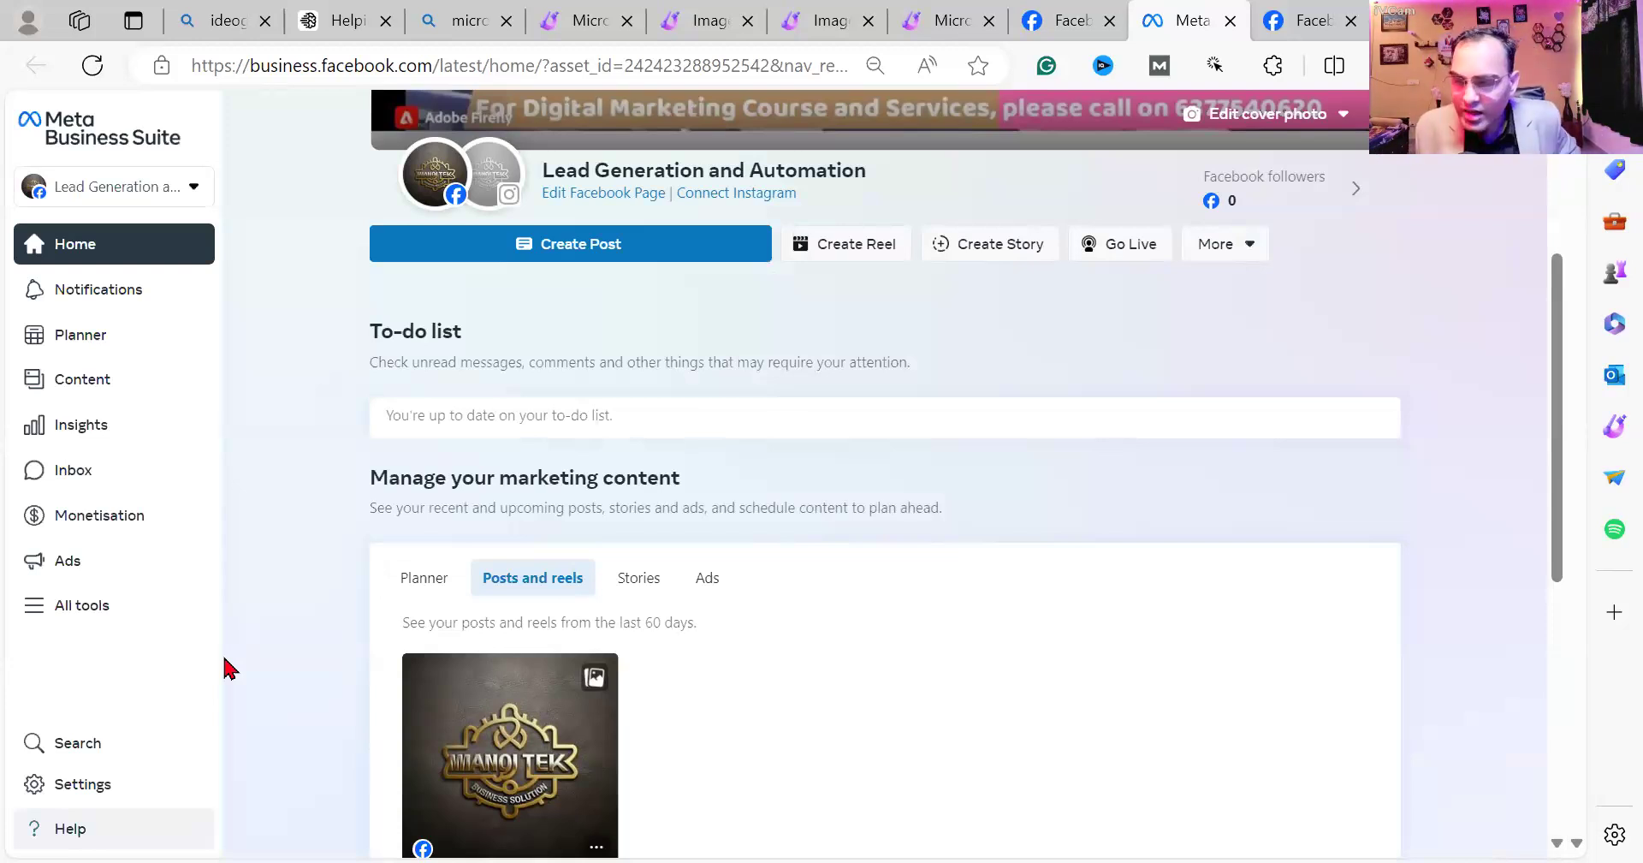
{"action": "left_click", "coordinate": [40, 613]}
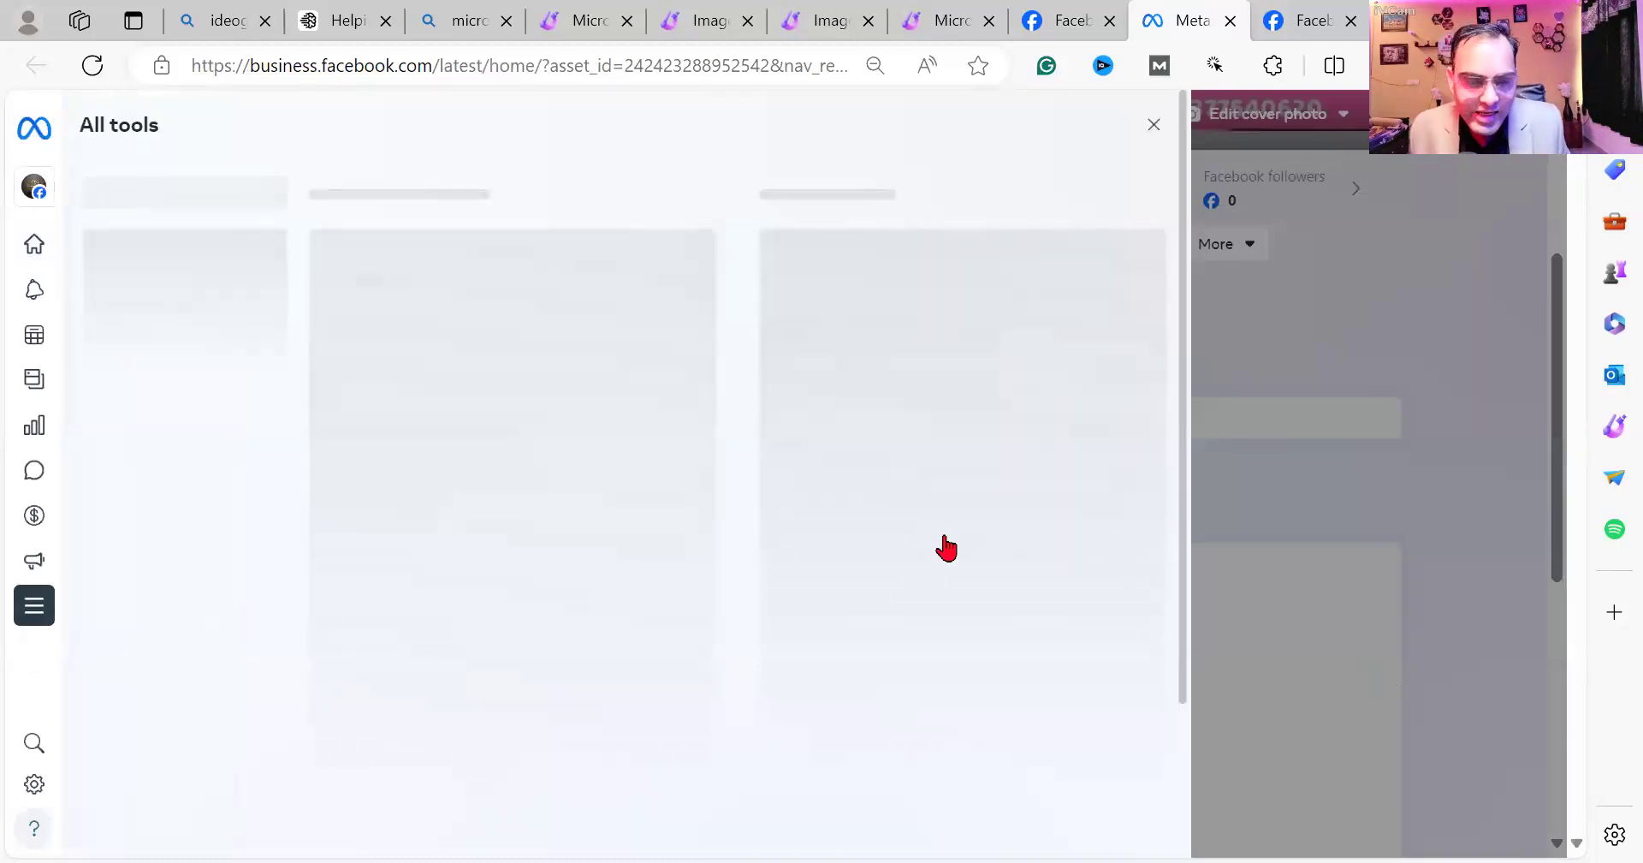
{"action": "scroll", "coordinate": [946, 546], "scroll_direction": "down", "scroll_amount": 1}
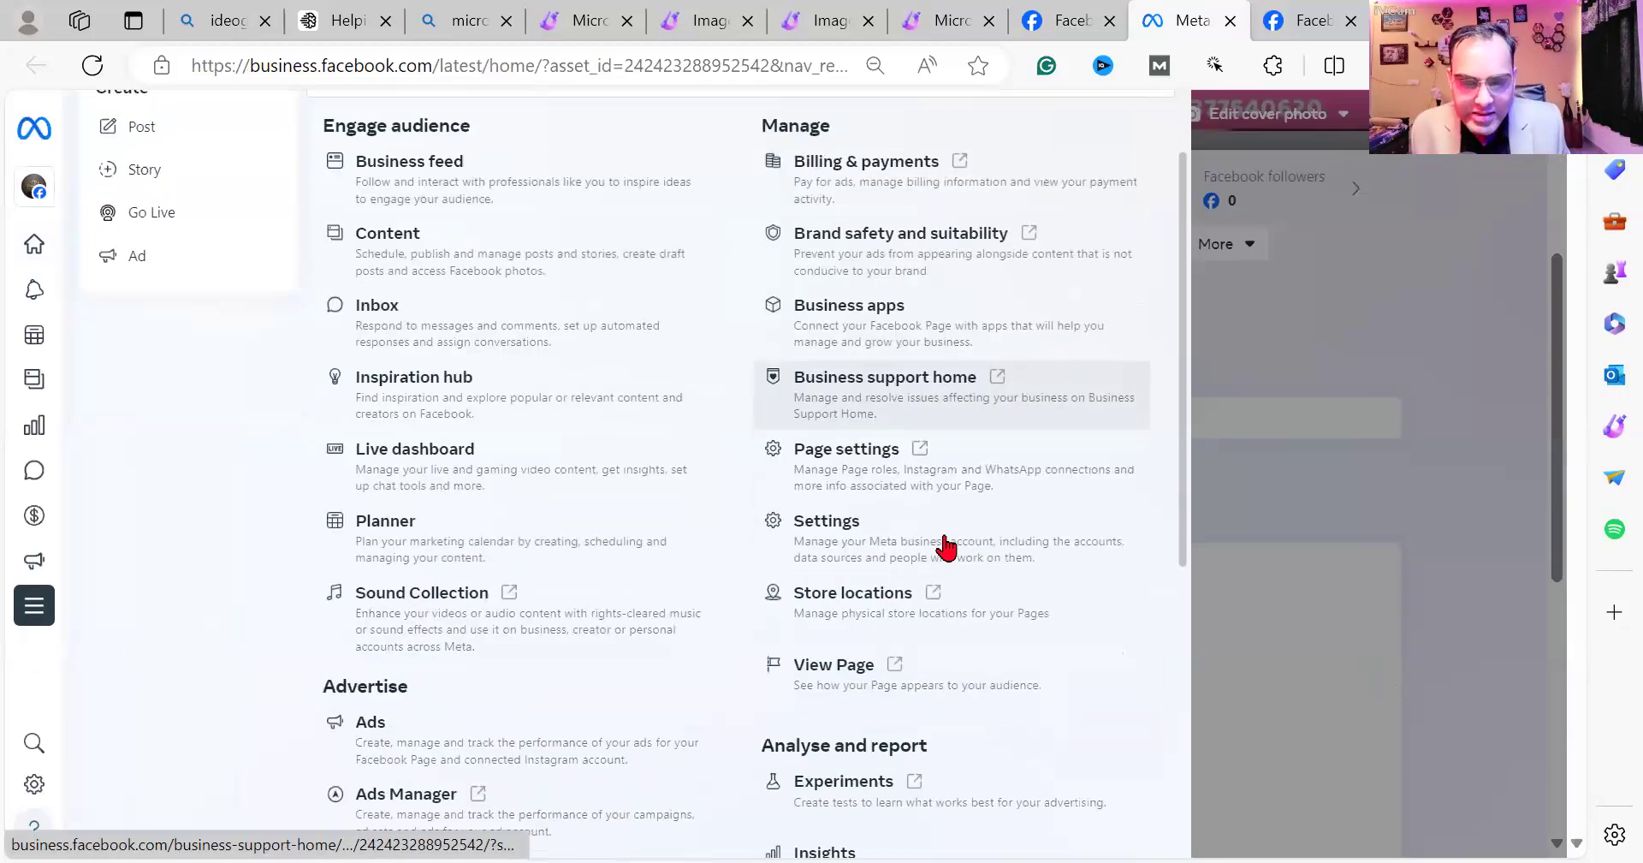
{"action": "left_click", "coordinate": [803, 557]}
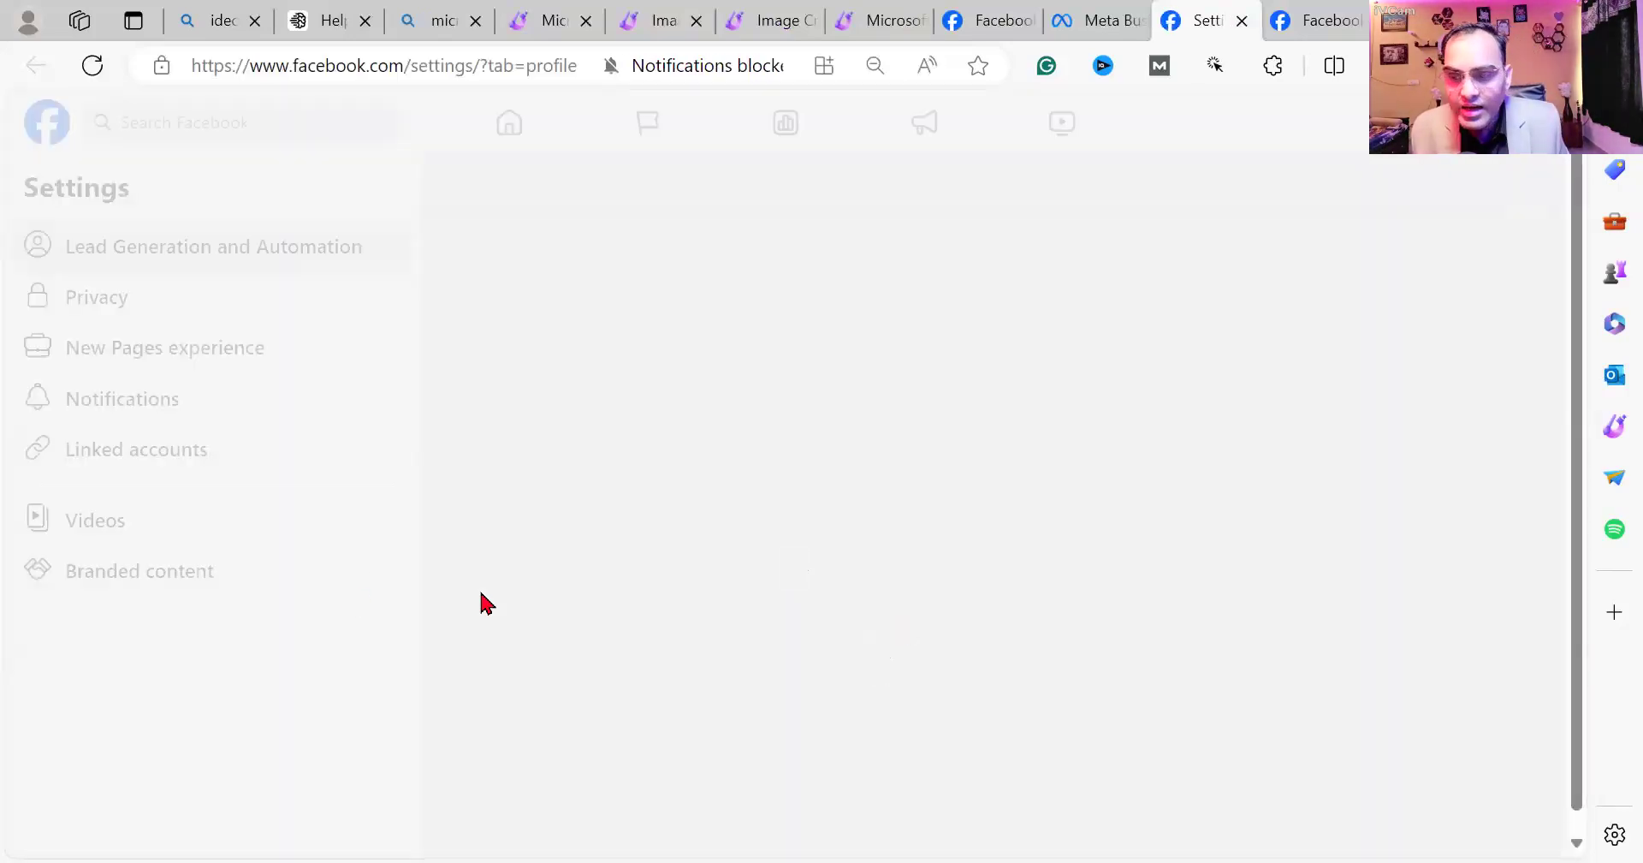
In Linked accounts, start connecting an Instagram account, then close the message settings prompt.
{"action": "left_click", "coordinate": [184, 463]}
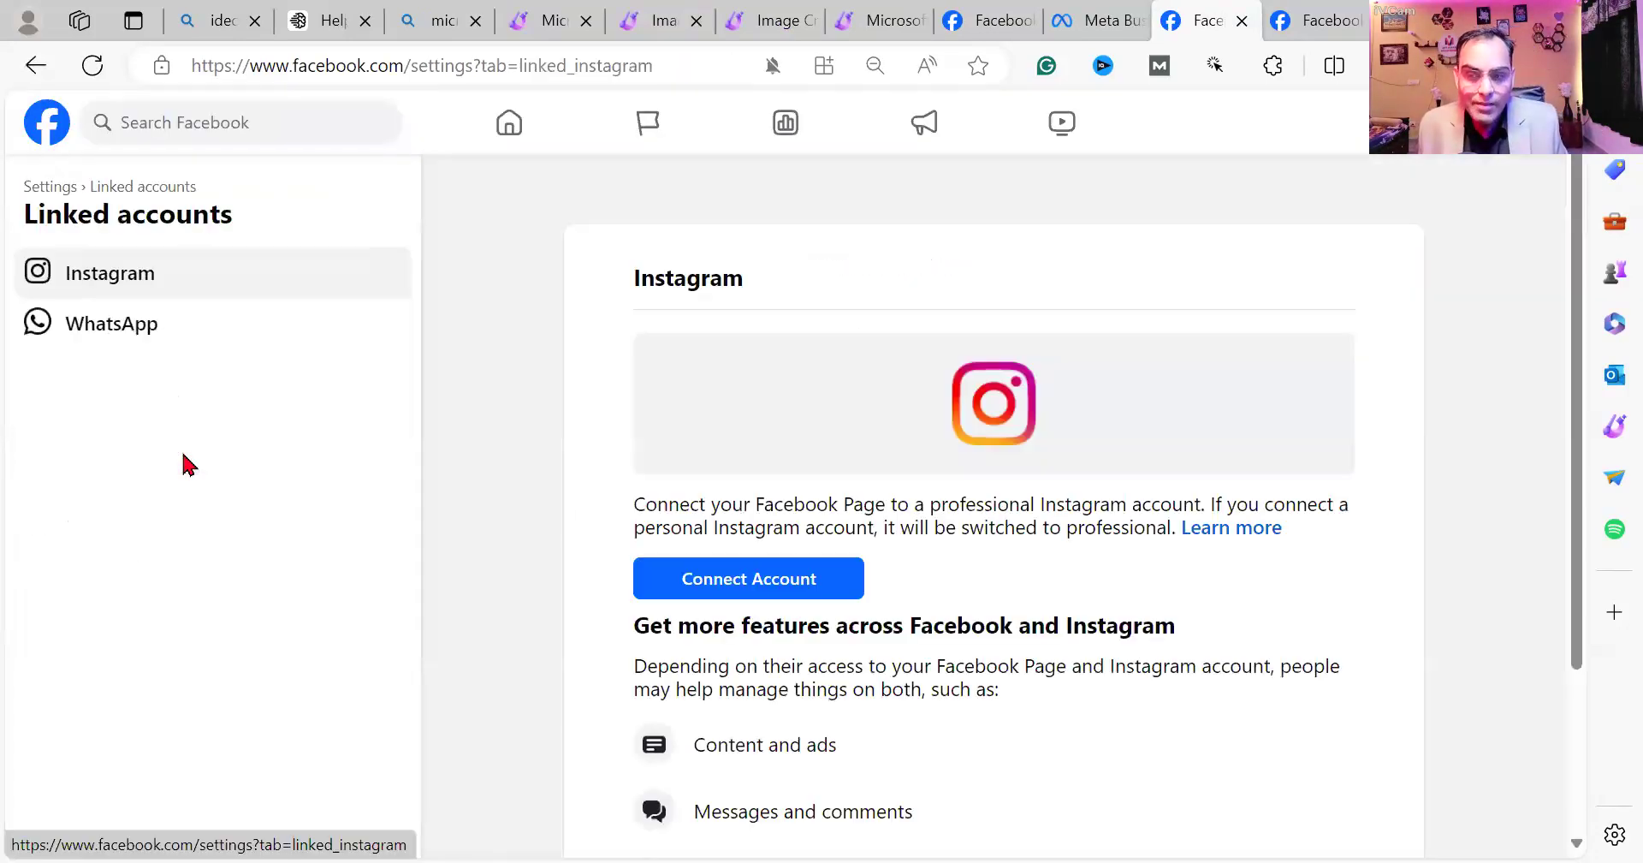
{"action": "left_click", "coordinate": [779, 586]}
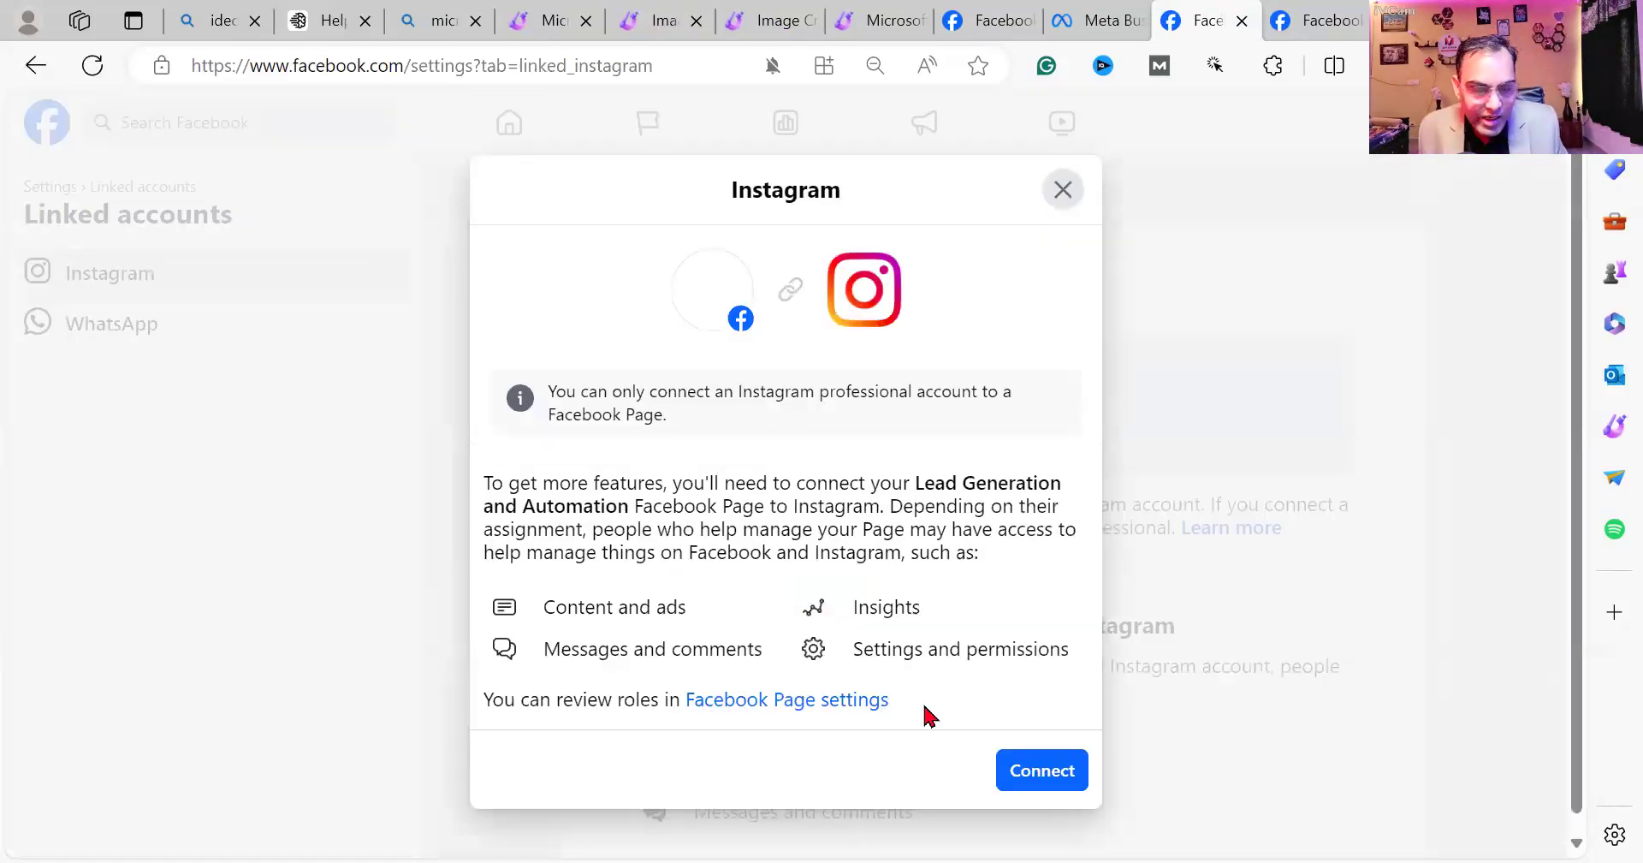
{"action": "left_click", "coordinate": [1023, 777]}
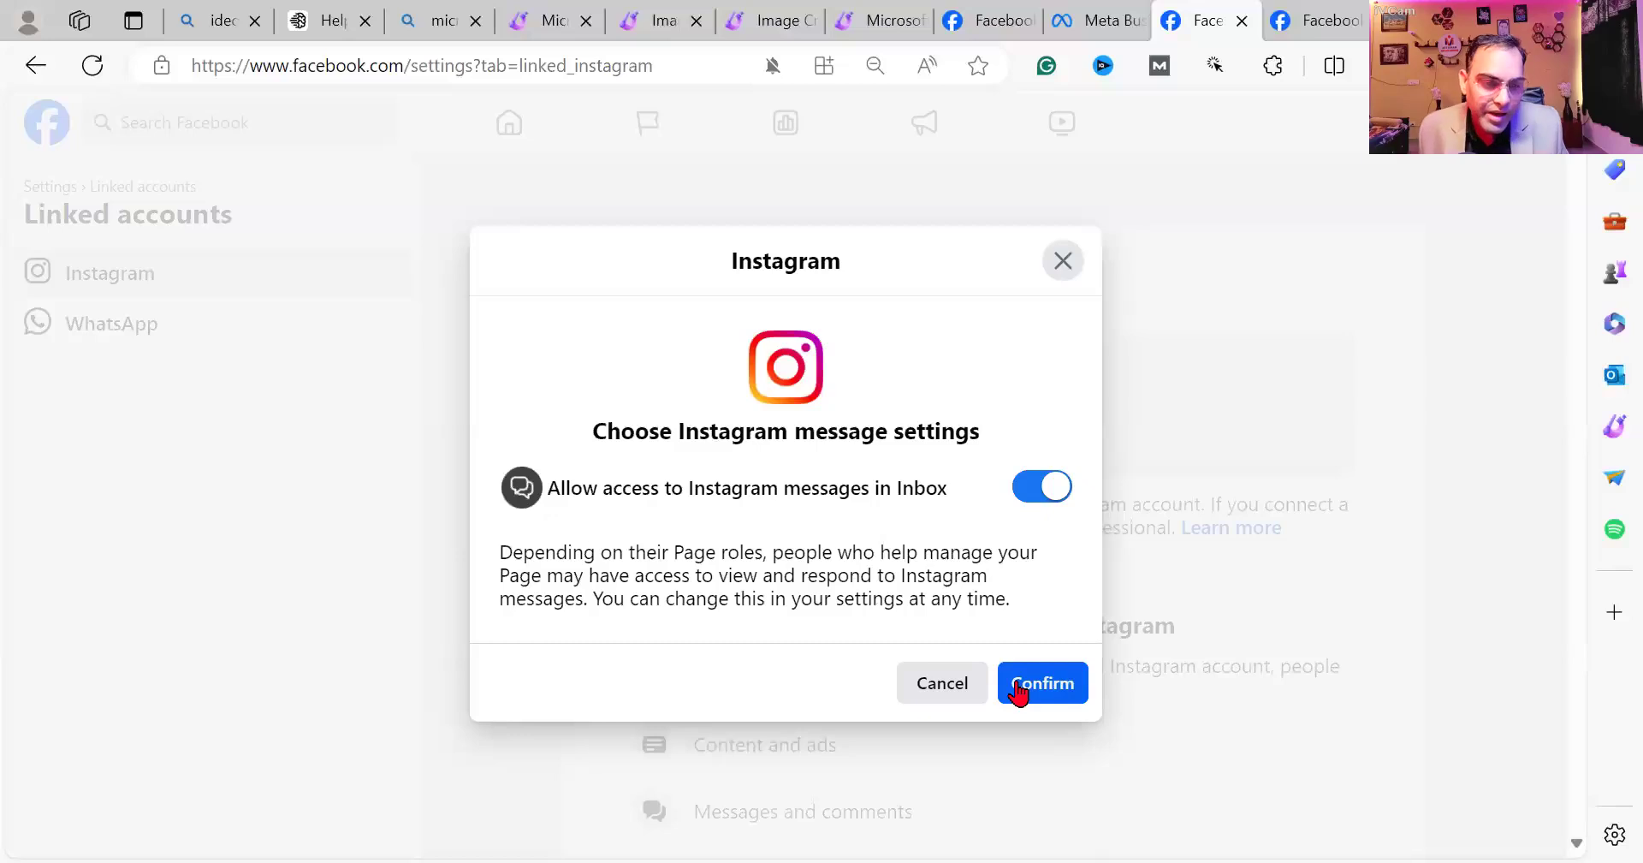
{"action": "left_click", "coordinate": [1065, 272]}
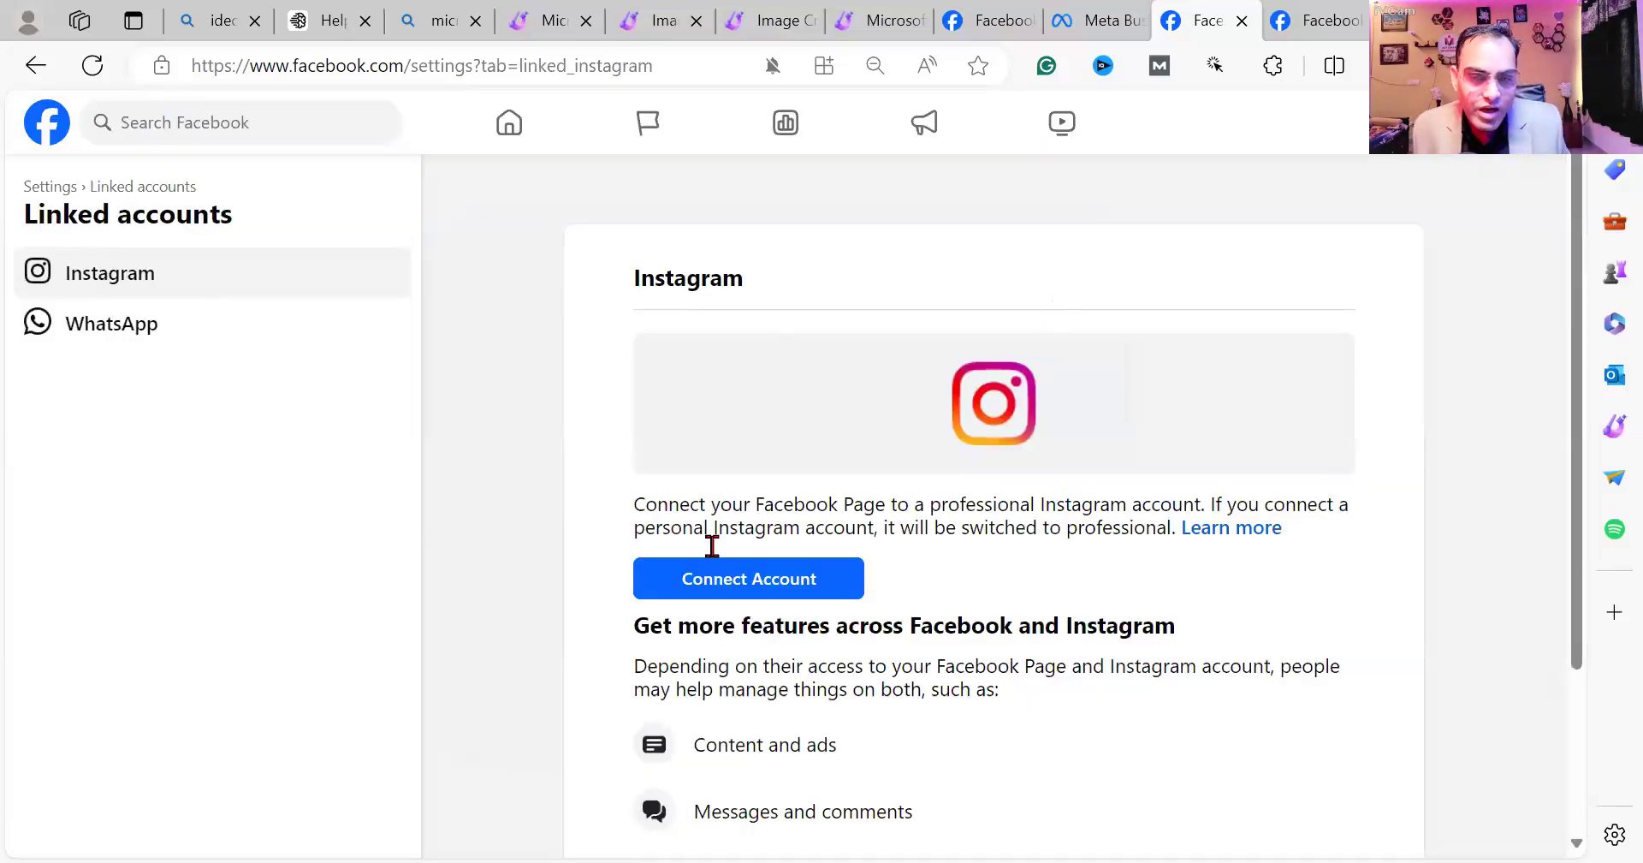
Enter the Page's WhatsApp phone number and send a code, then cancel and return to Settings.
{"action": "left_click", "coordinate": [106, 326]}
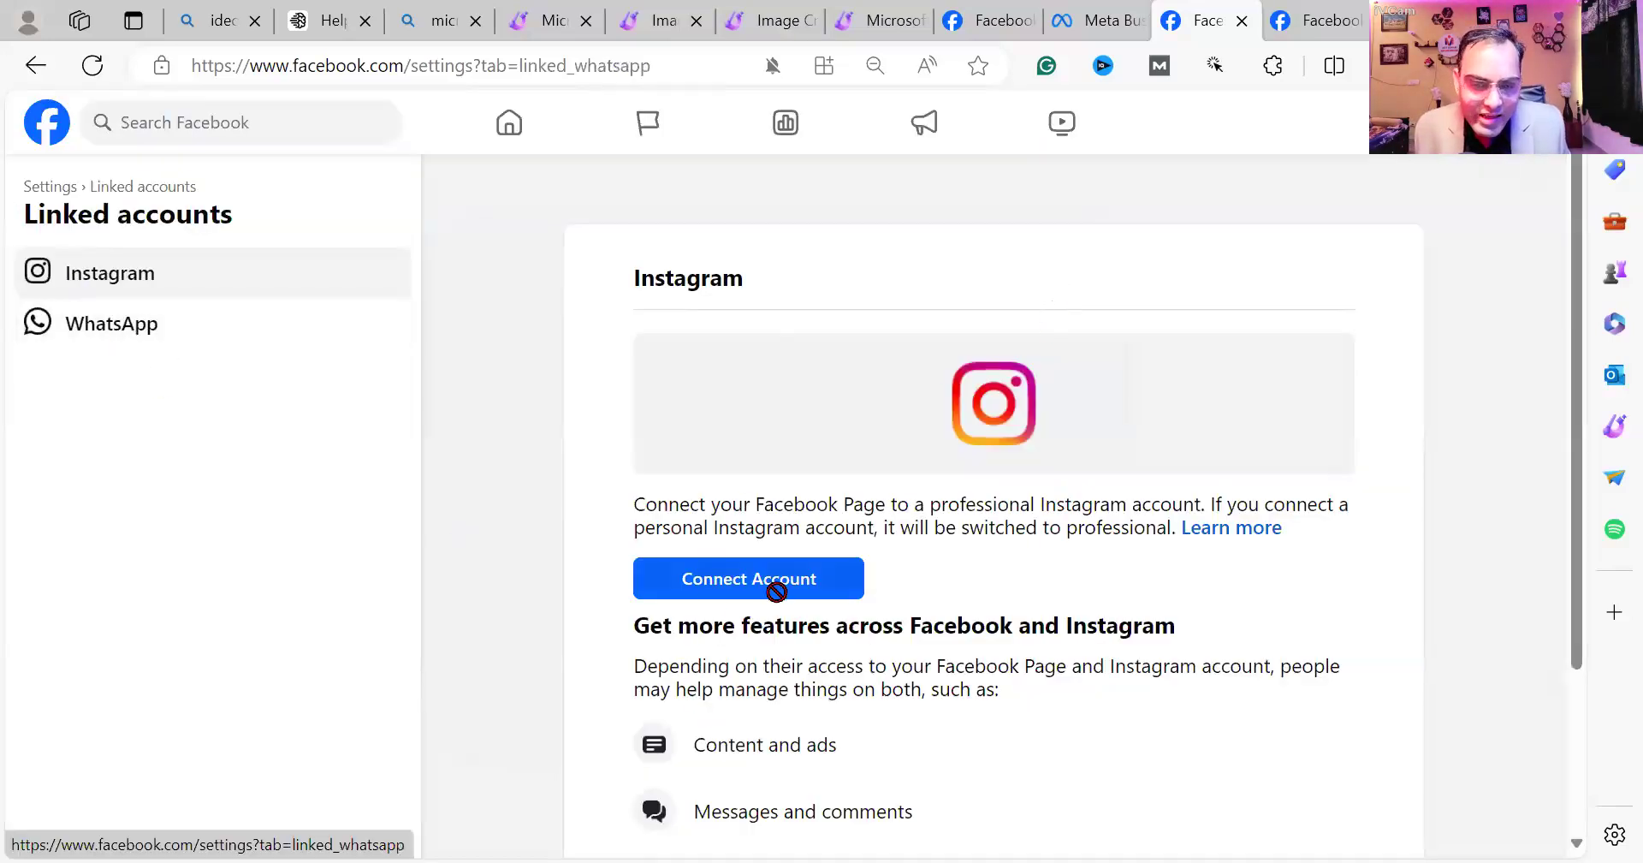
{"action": "left_click", "coordinate": [870, 485]}
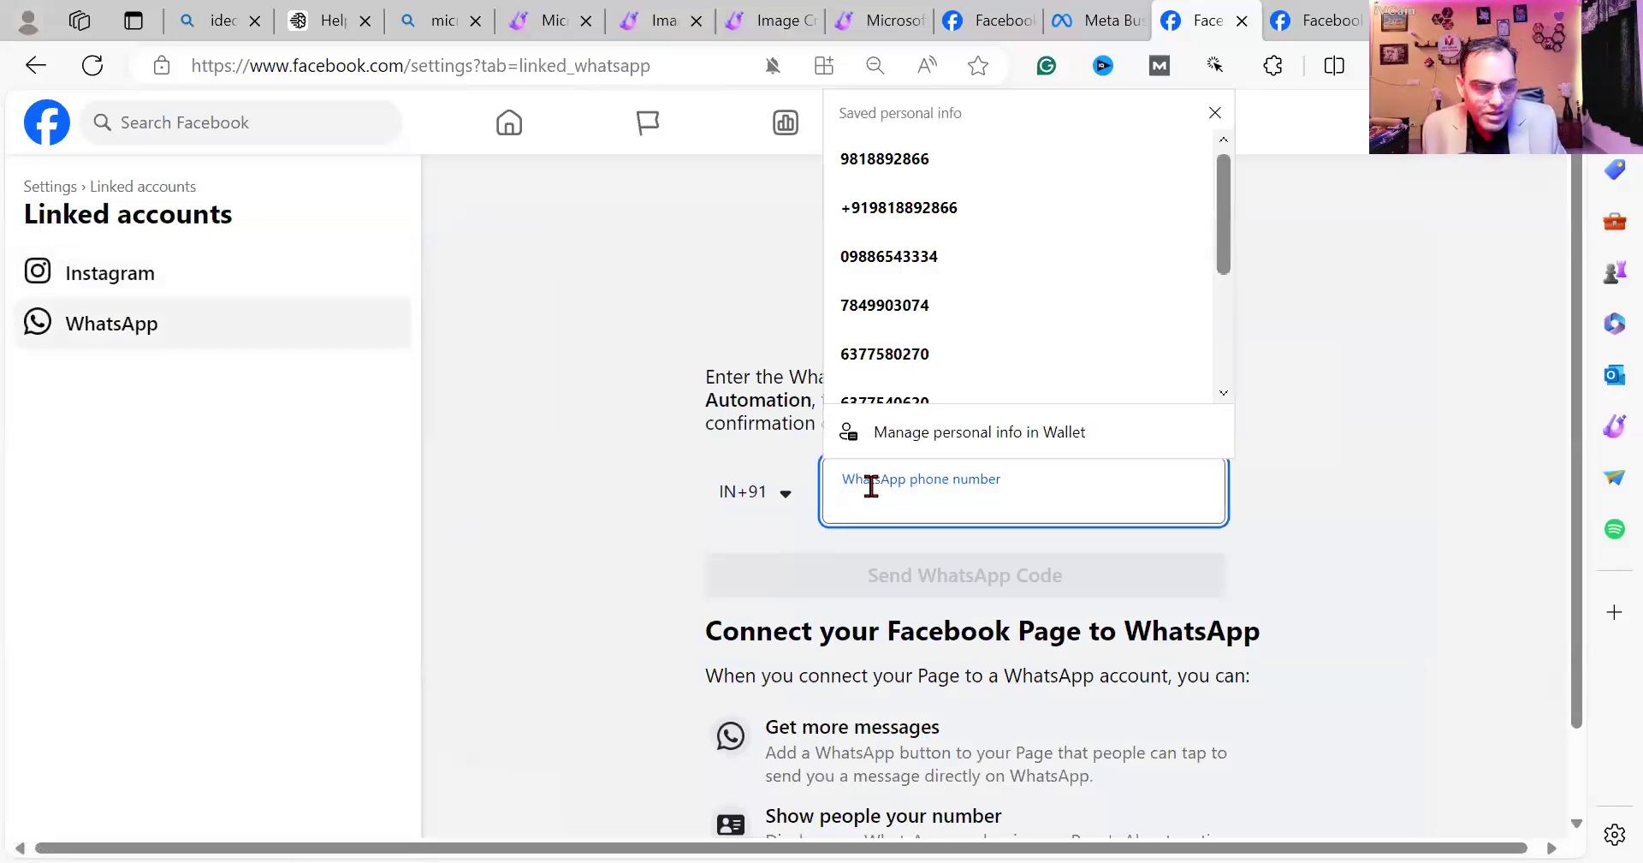
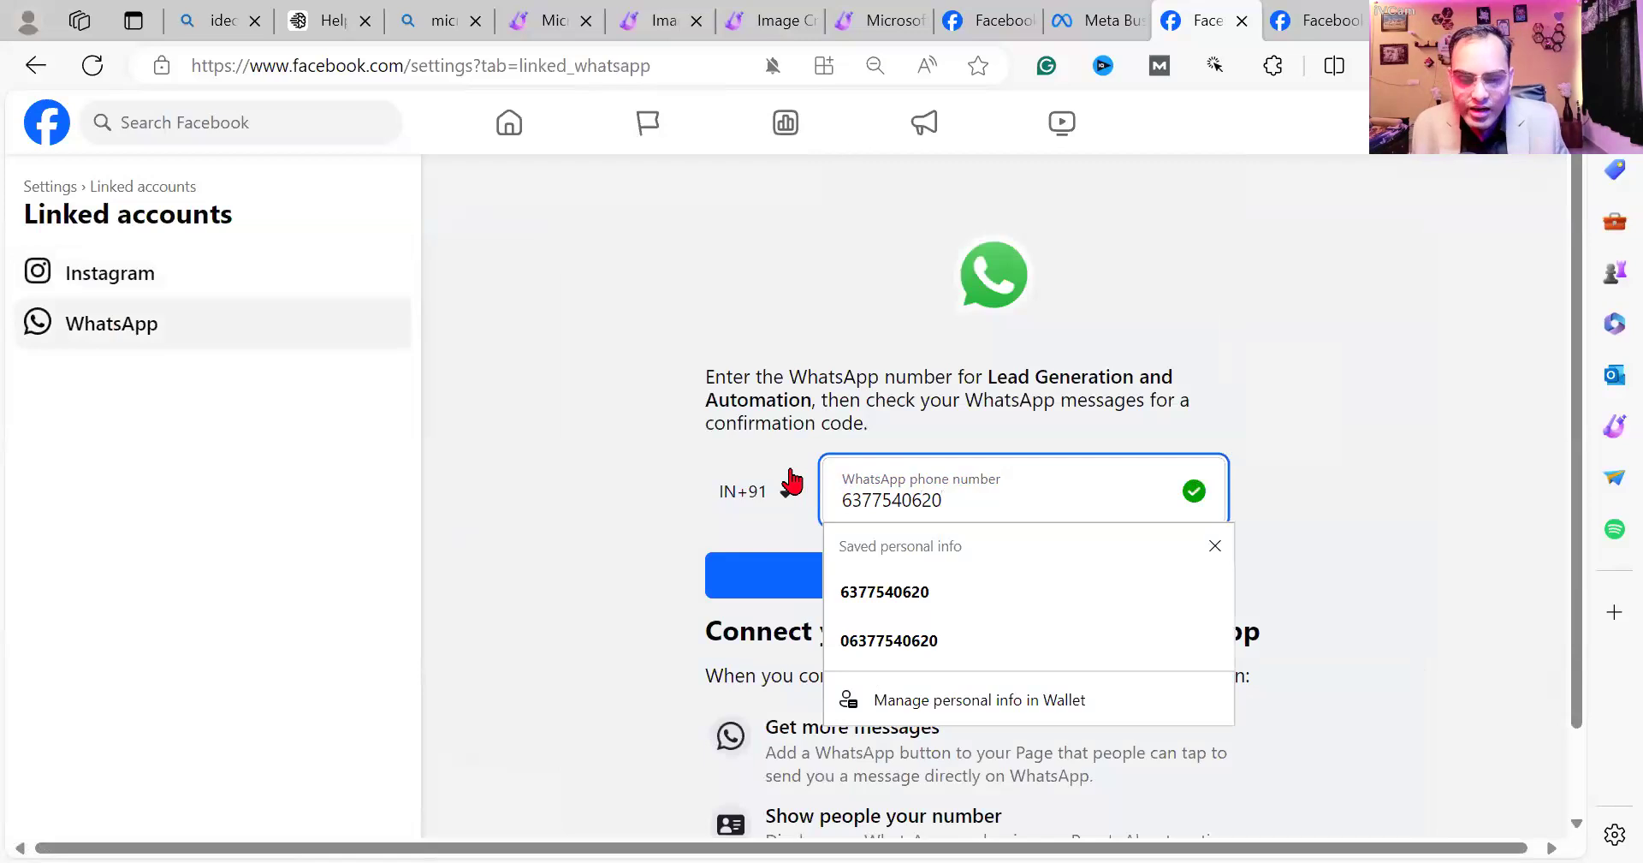
{"action": "left_click", "coordinate": [640, 505]}
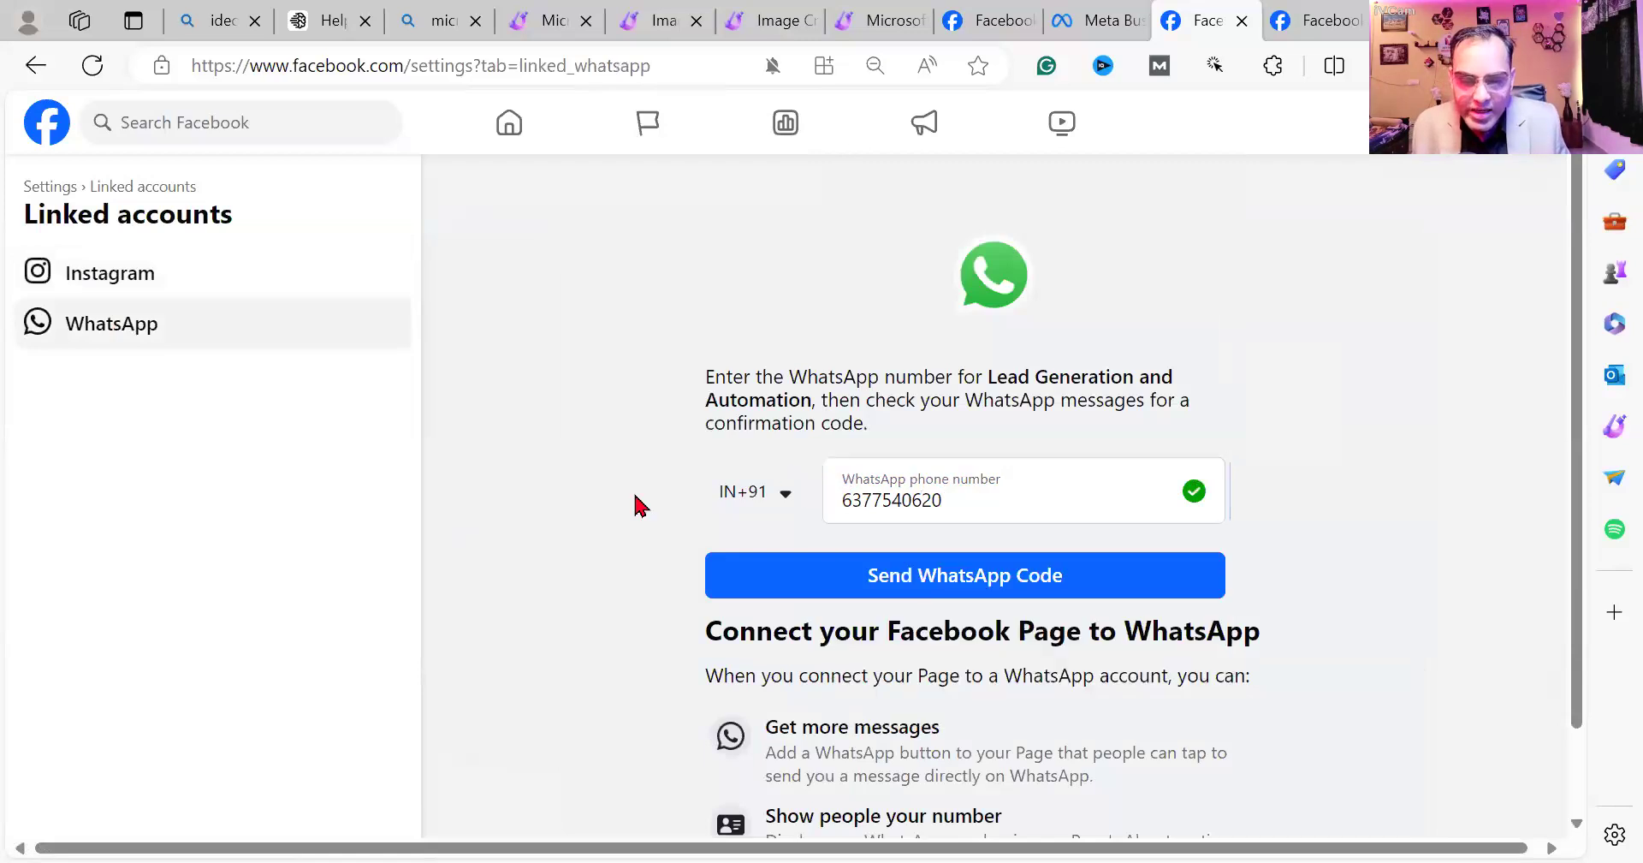
{"action": "left_click", "coordinate": [1051, 582]}
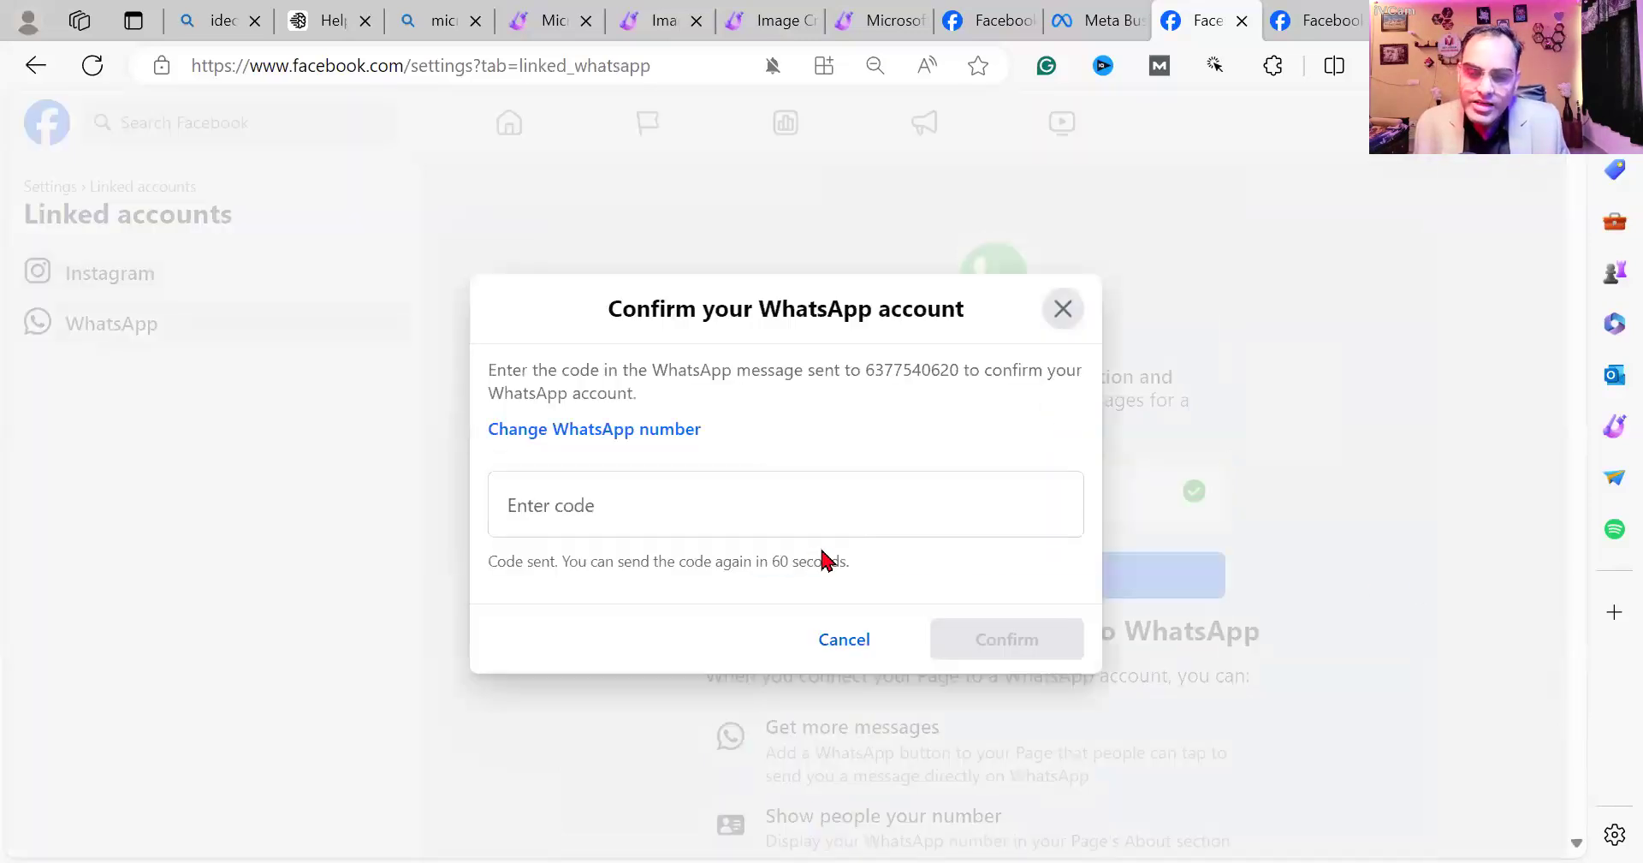
{"action": "left_click", "coordinate": [659, 520]}
{"action": "left_click", "coordinate": [844, 642]}
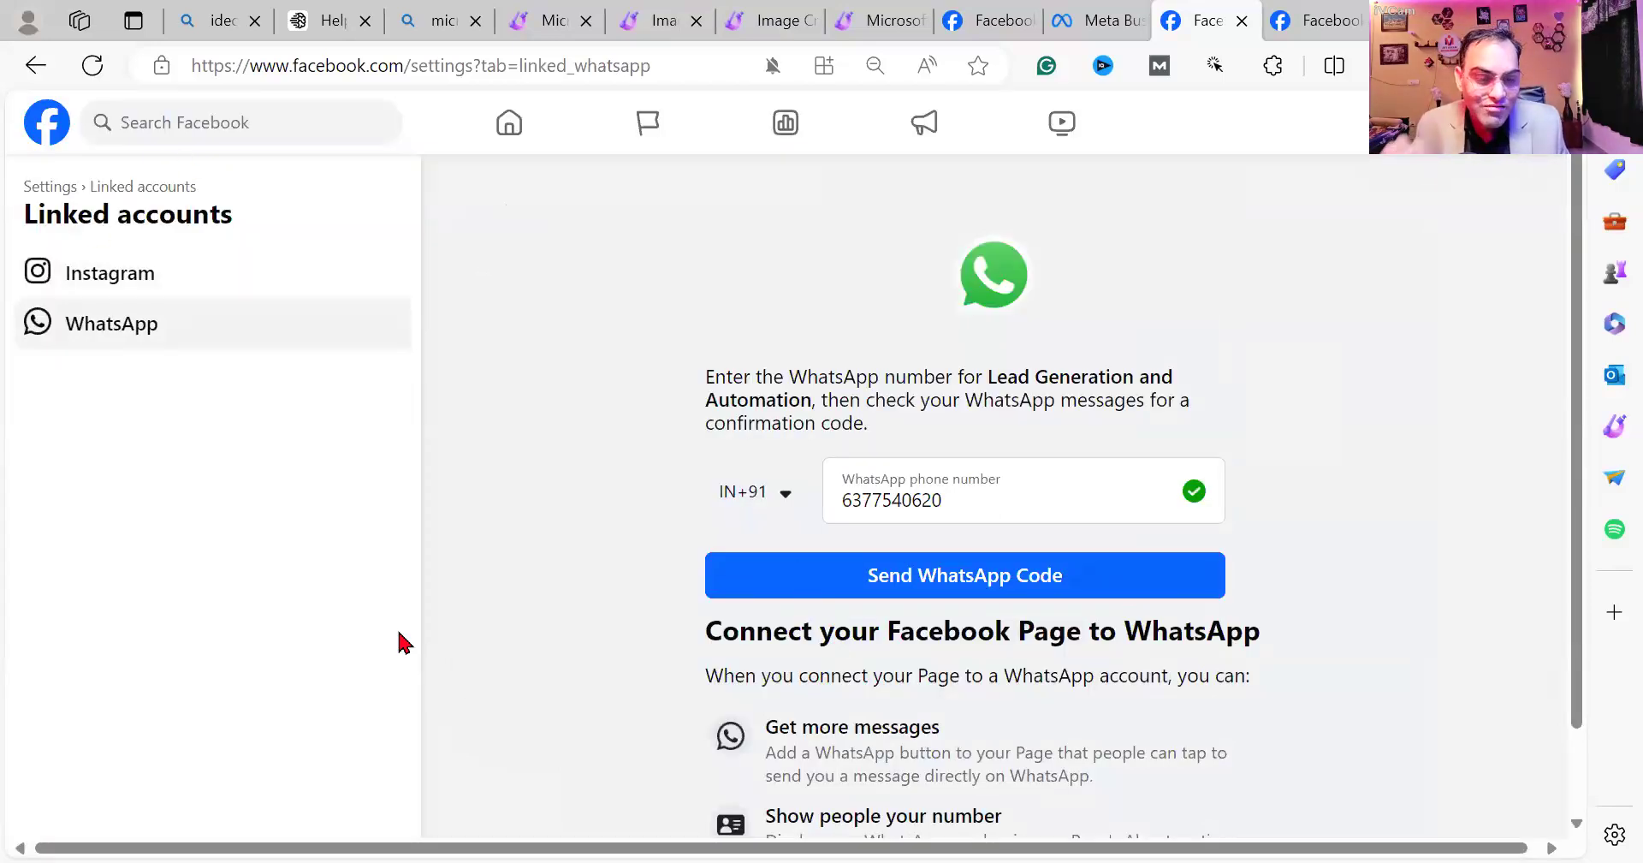
{"action": "left_click", "coordinate": [49, 186]}
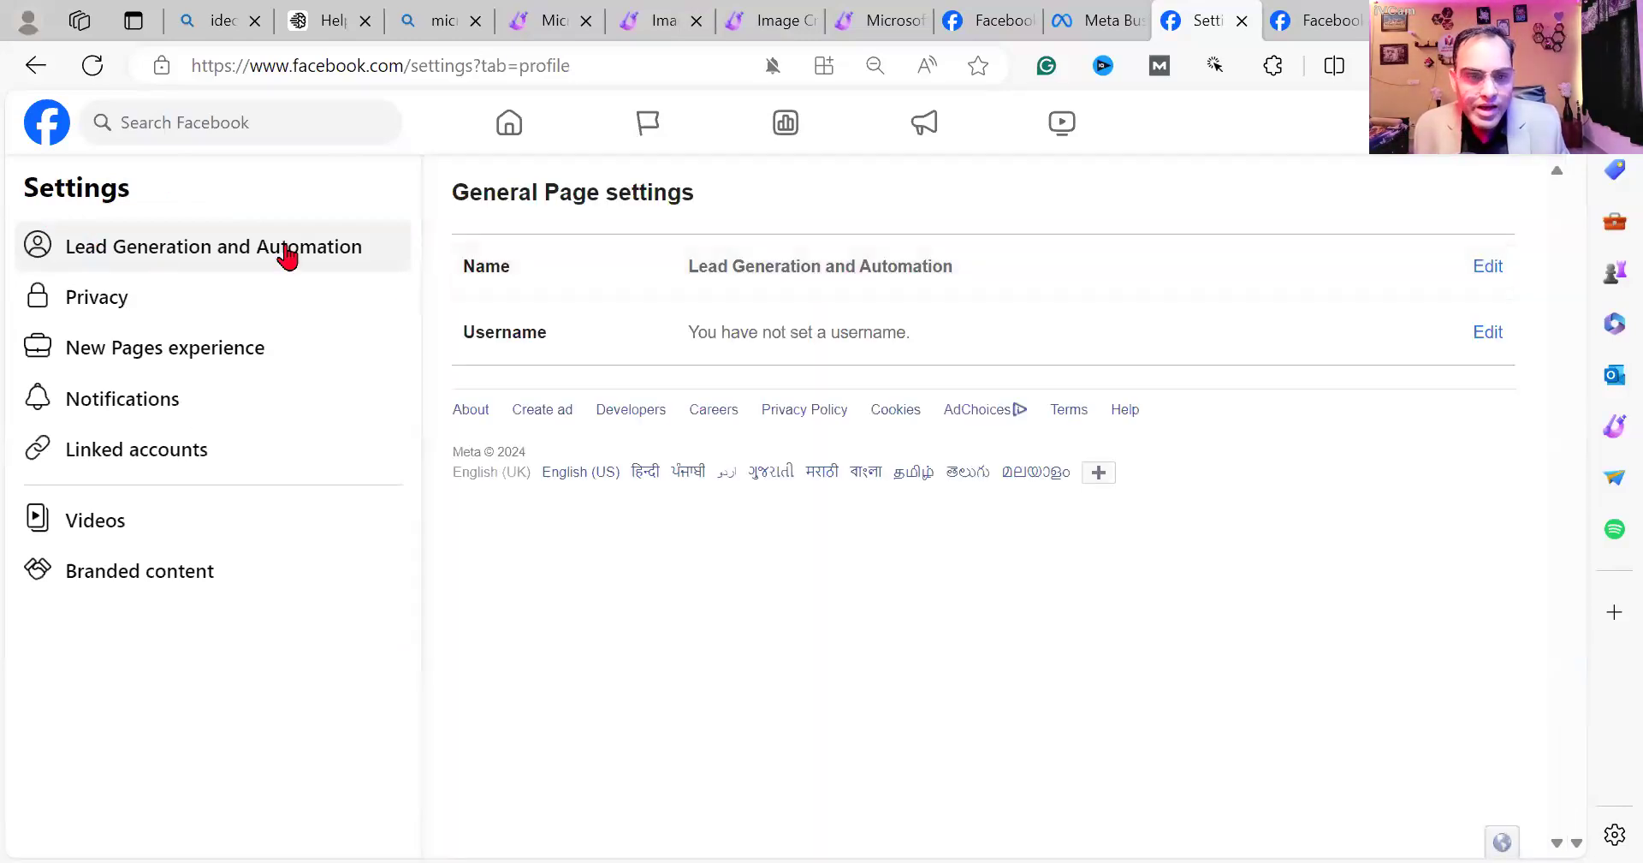
{"action": "left_click", "coordinate": [801, 306]}
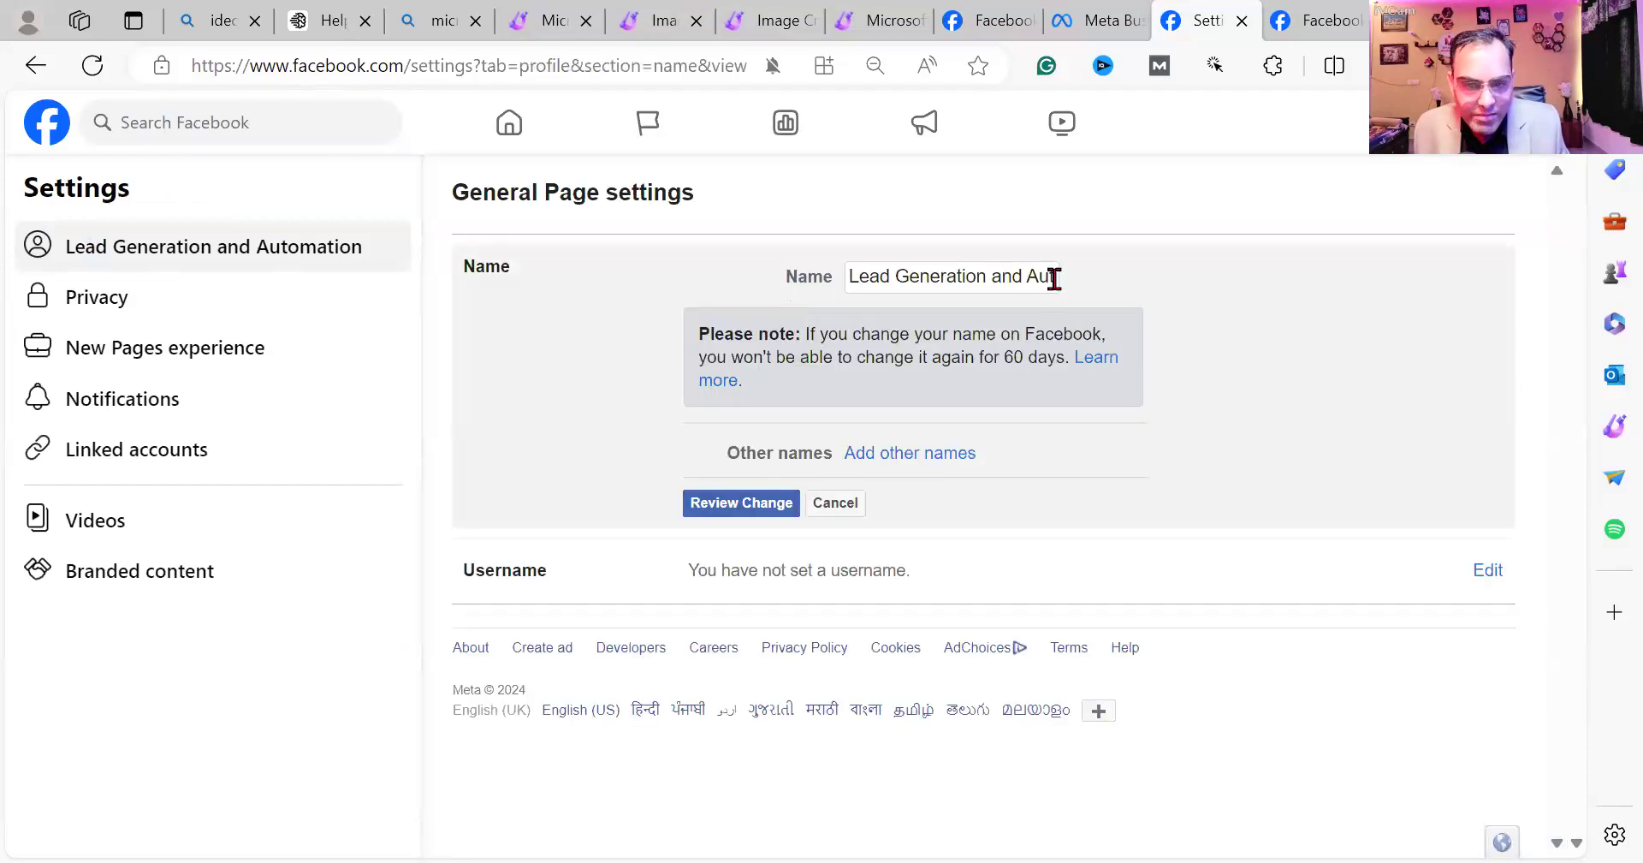
{"action": "double_click", "coordinate": [1052, 276]}
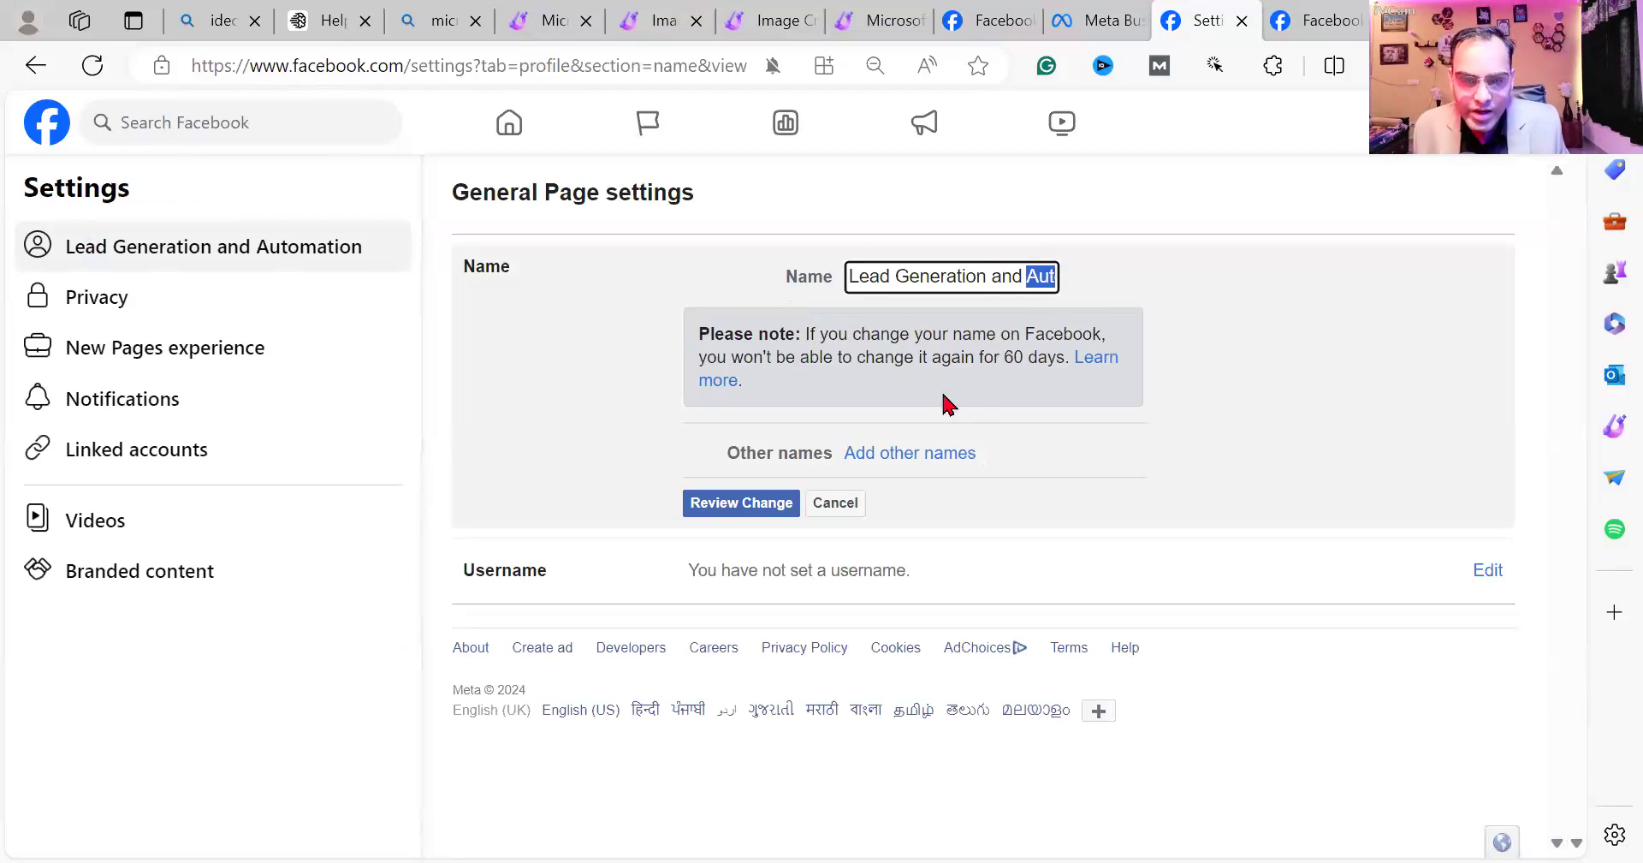
{"action": "left_click", "coordinate": [874, 274]}
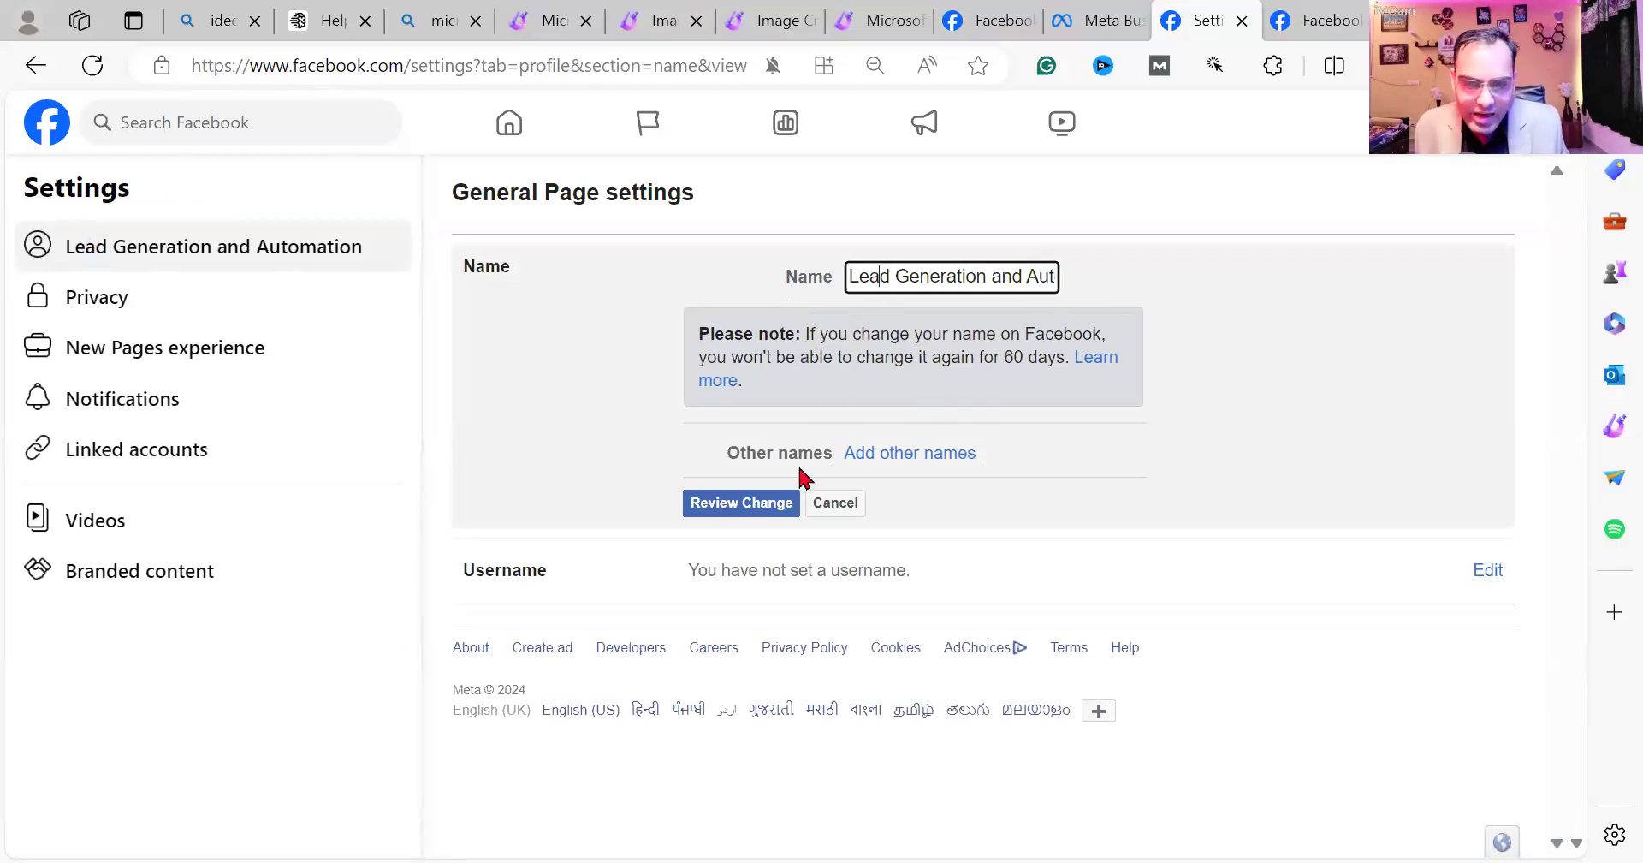
{"action": "left_click", "coordinate": [878, 455]}
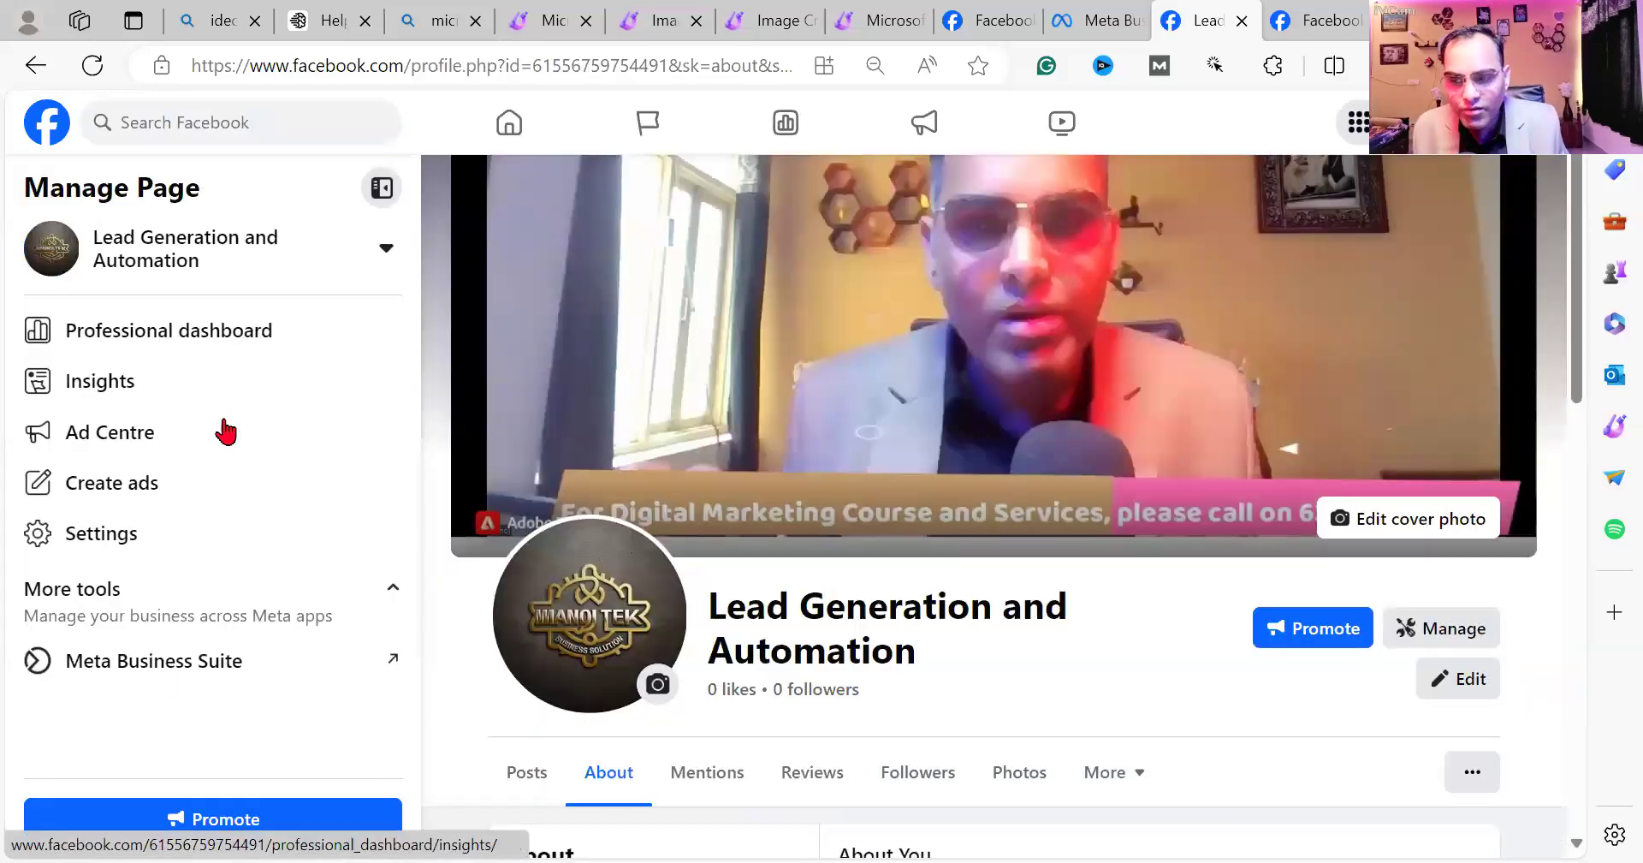
{"action": "left_click", "coordinate": [162, 669]}
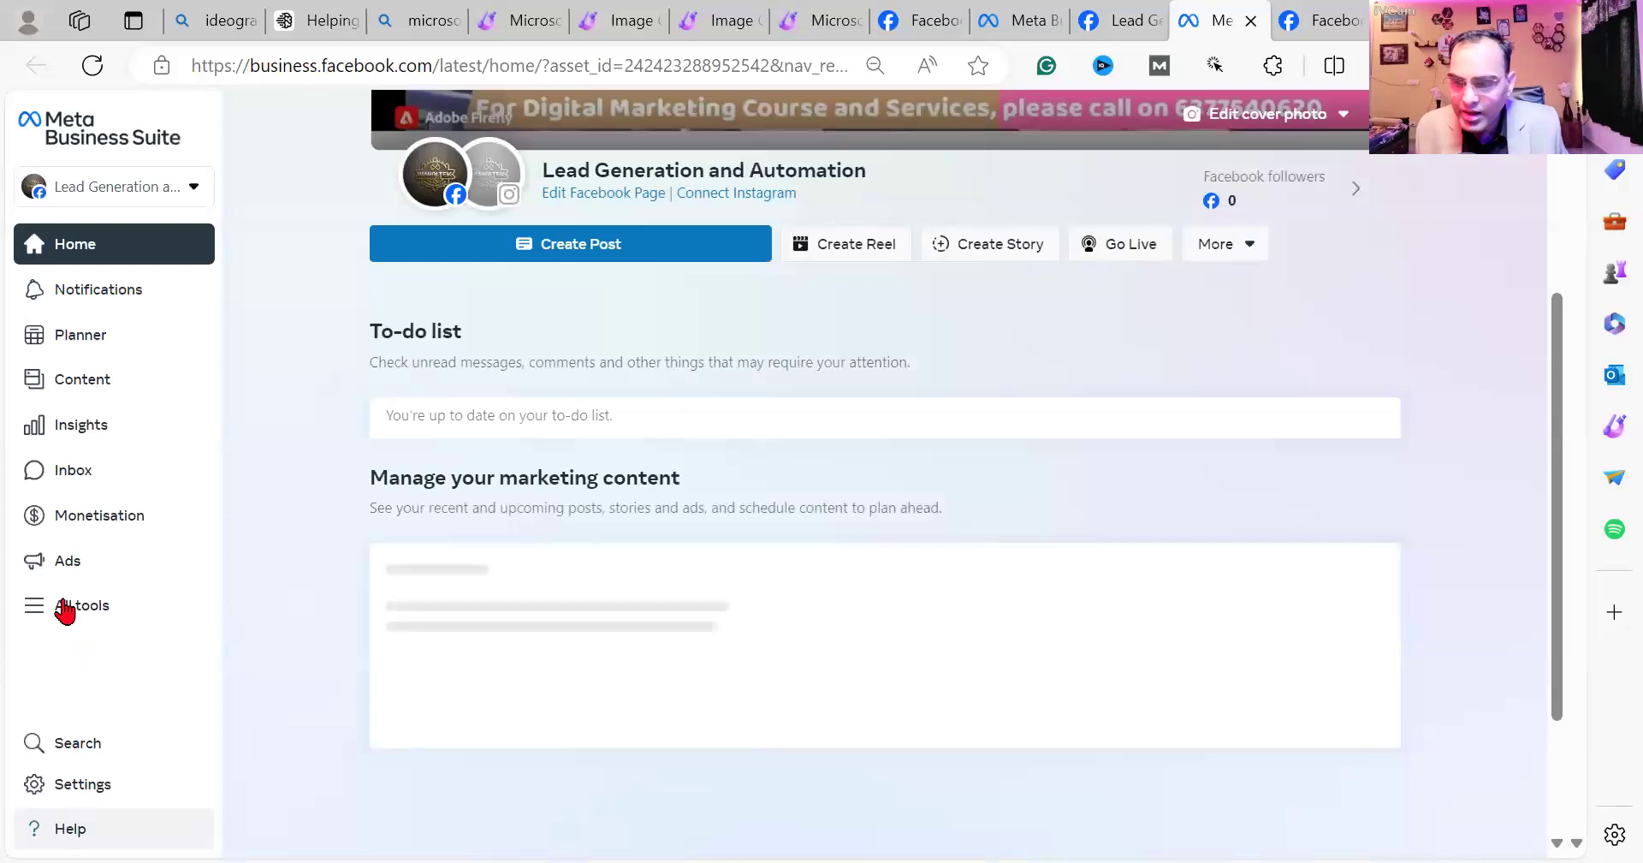
{"action": "left_click", "coordinate": [159, 598]}
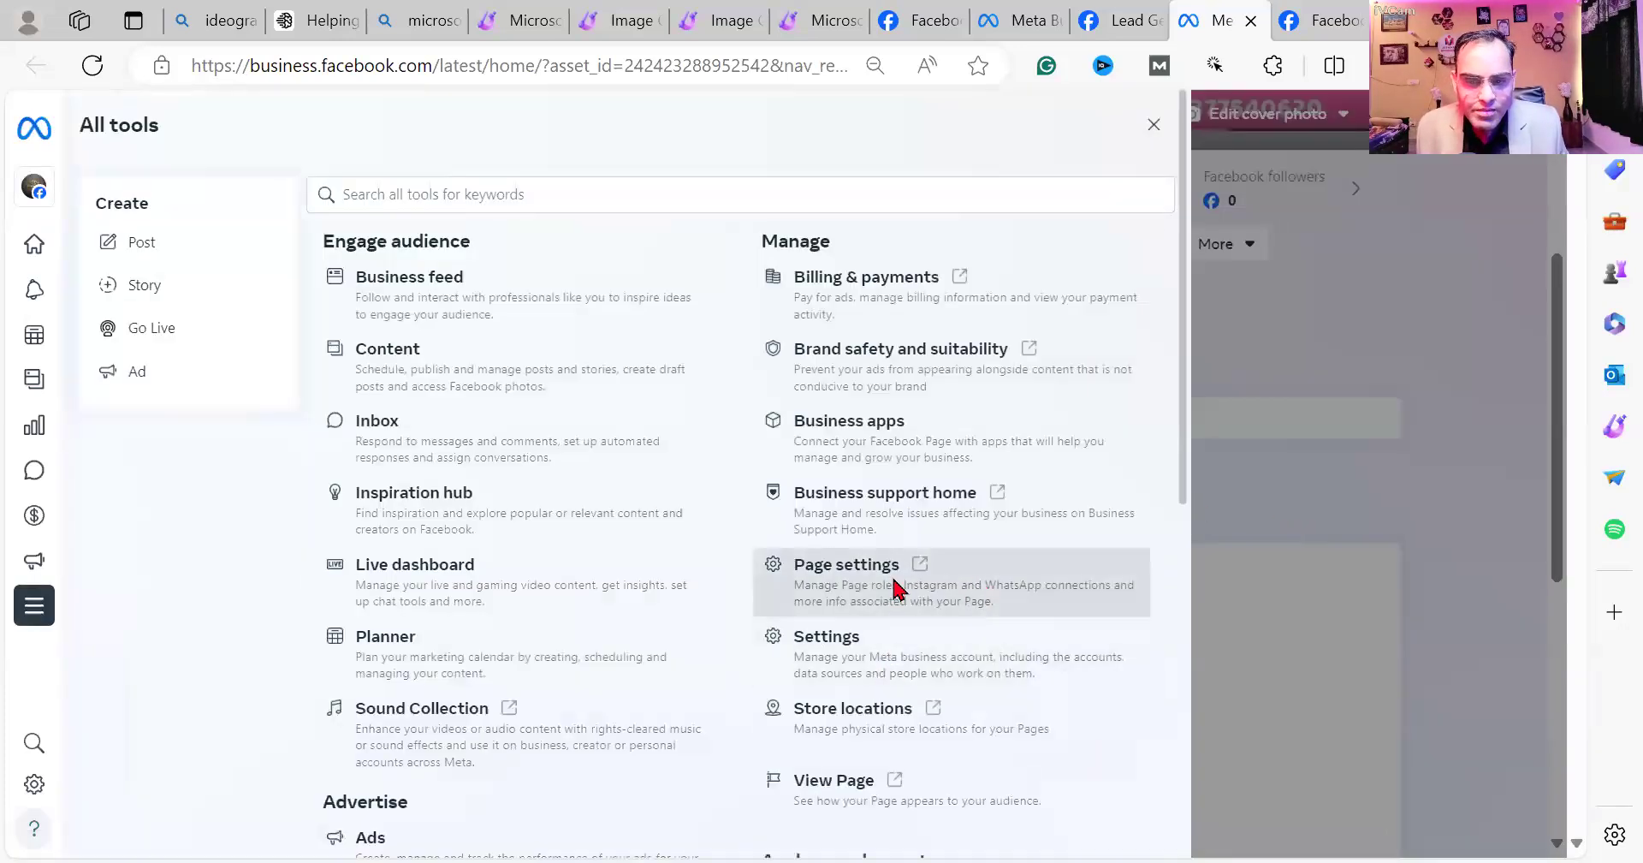
{"action": "left_click", "coordinate": [895, 587]}
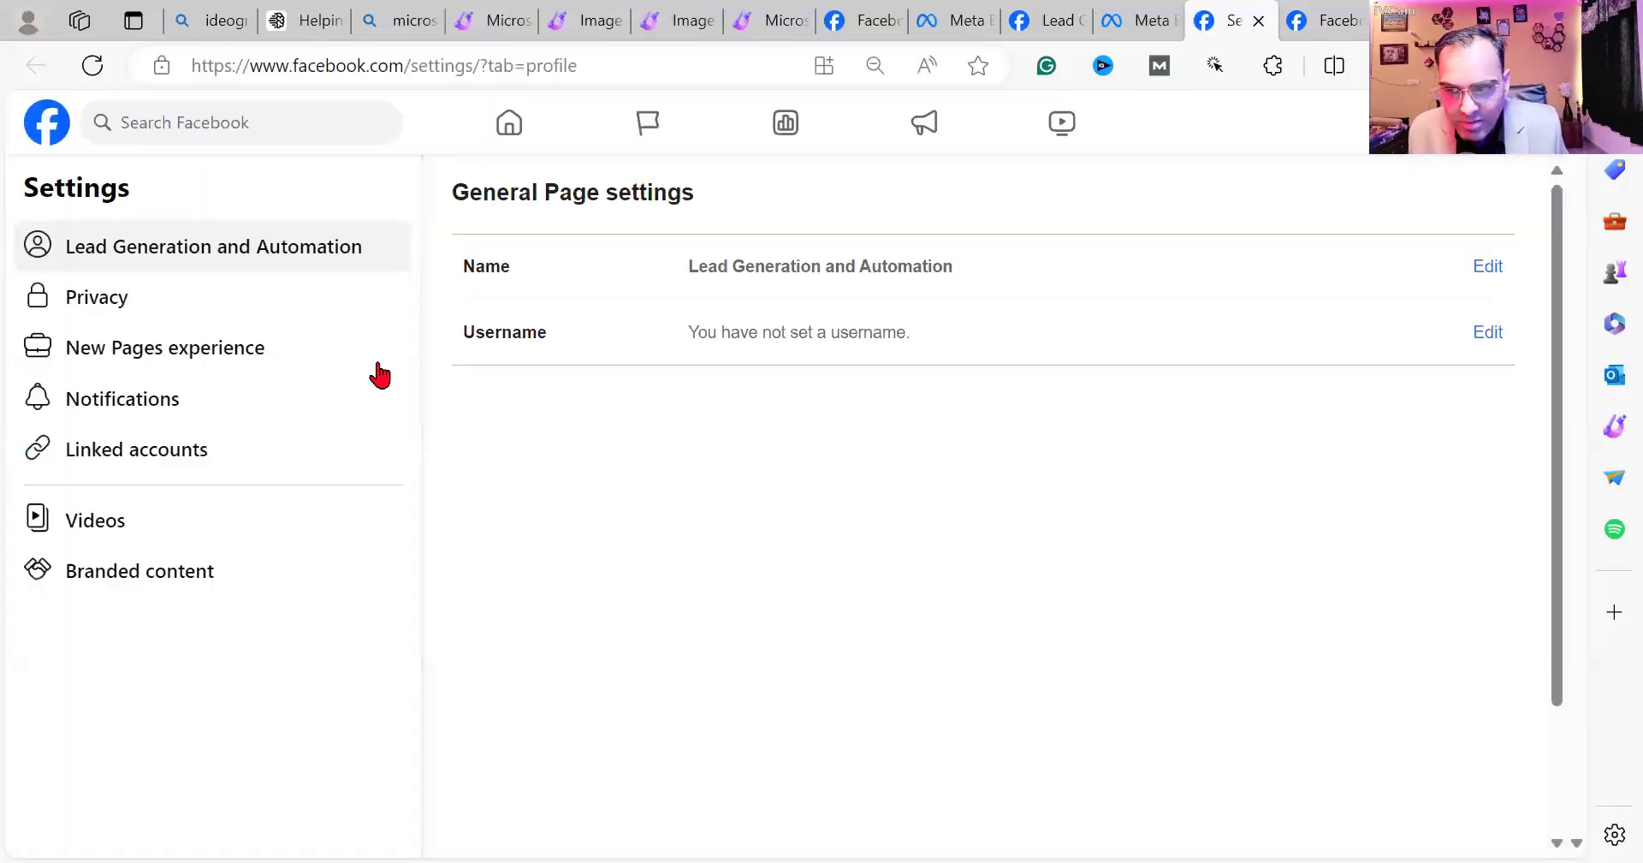
Open the Page's privacy settings, browse its About contact info, then go back to Privacy.
{"action": "left_click", "coordinate": [126, 296]}
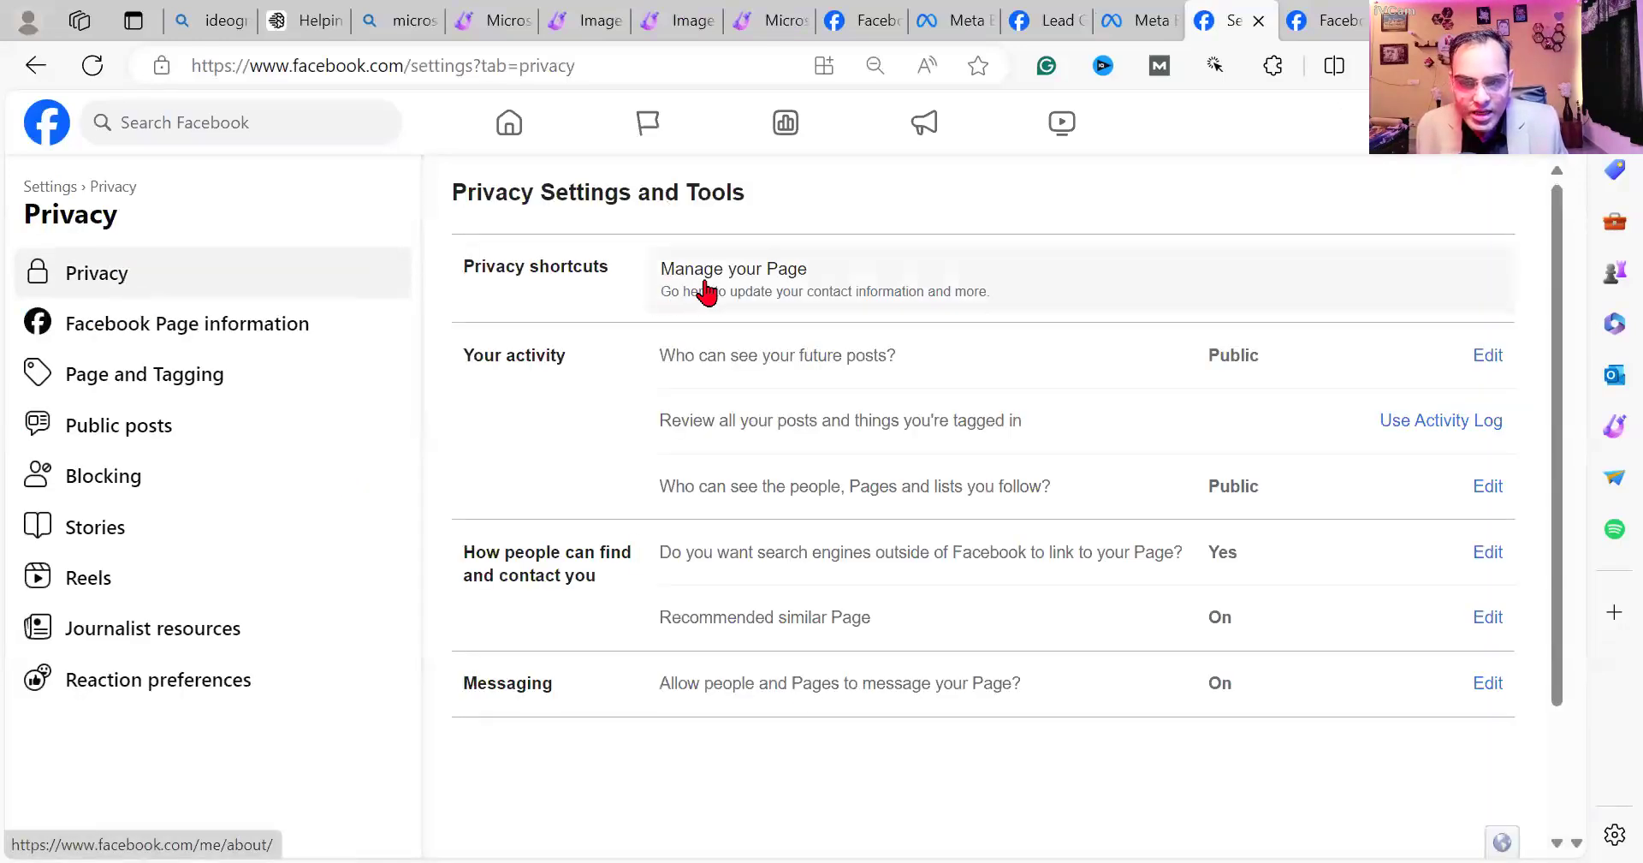
{"action": "left_click", "coordinate": [844, 290]}
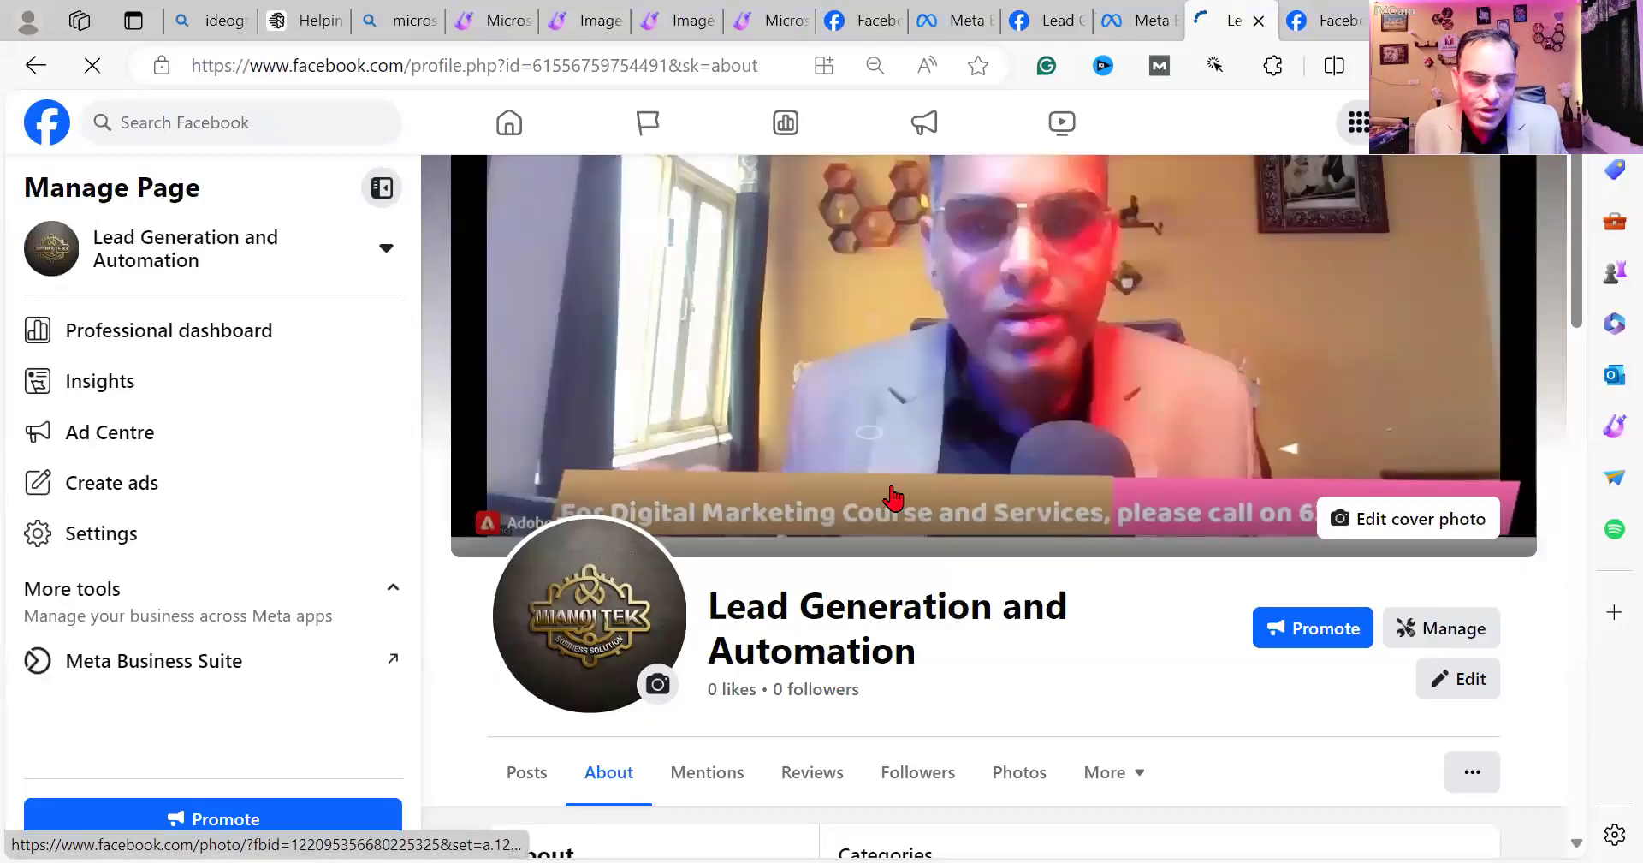
{"action": "scroll", "coordinate": [1058, 557], "scroll_direction": "down", "scroll_amount": 7}
{"action": "scroll", "coordinate": [1392, 315], "scroll_direction": "up", "scroll_amount": 2}
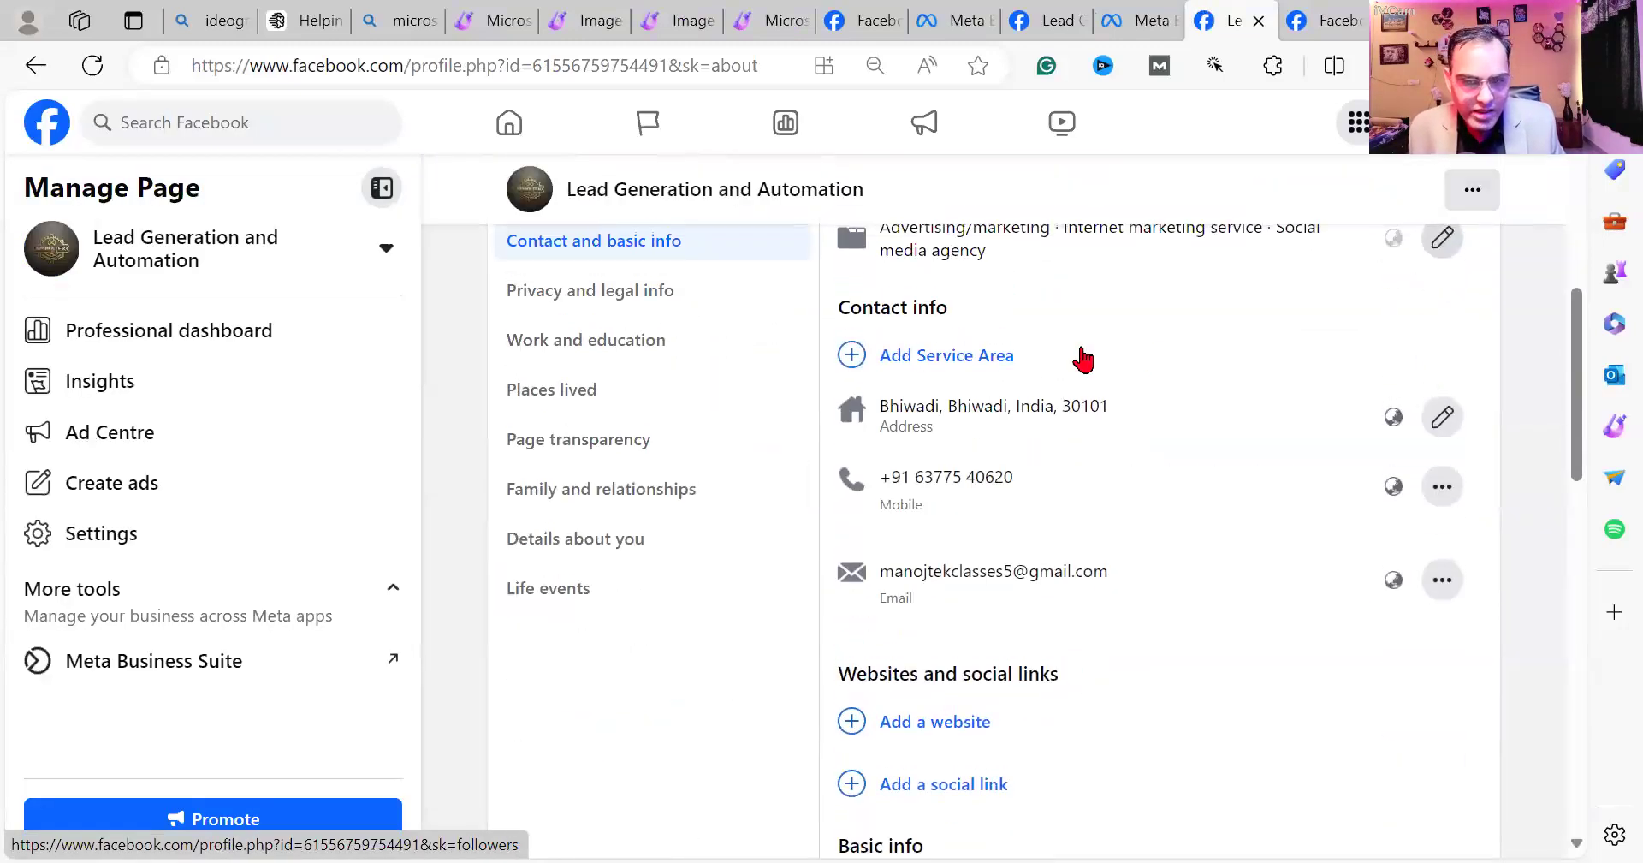
{"action": "scroll", "coordinate": [1301, 364], "scroll_direction": "up", "scroll_amount": 1}
{"action": "scroll", "coordinate": [1198, 479], "scroll_direction": "down", "scroll_amount": 1}
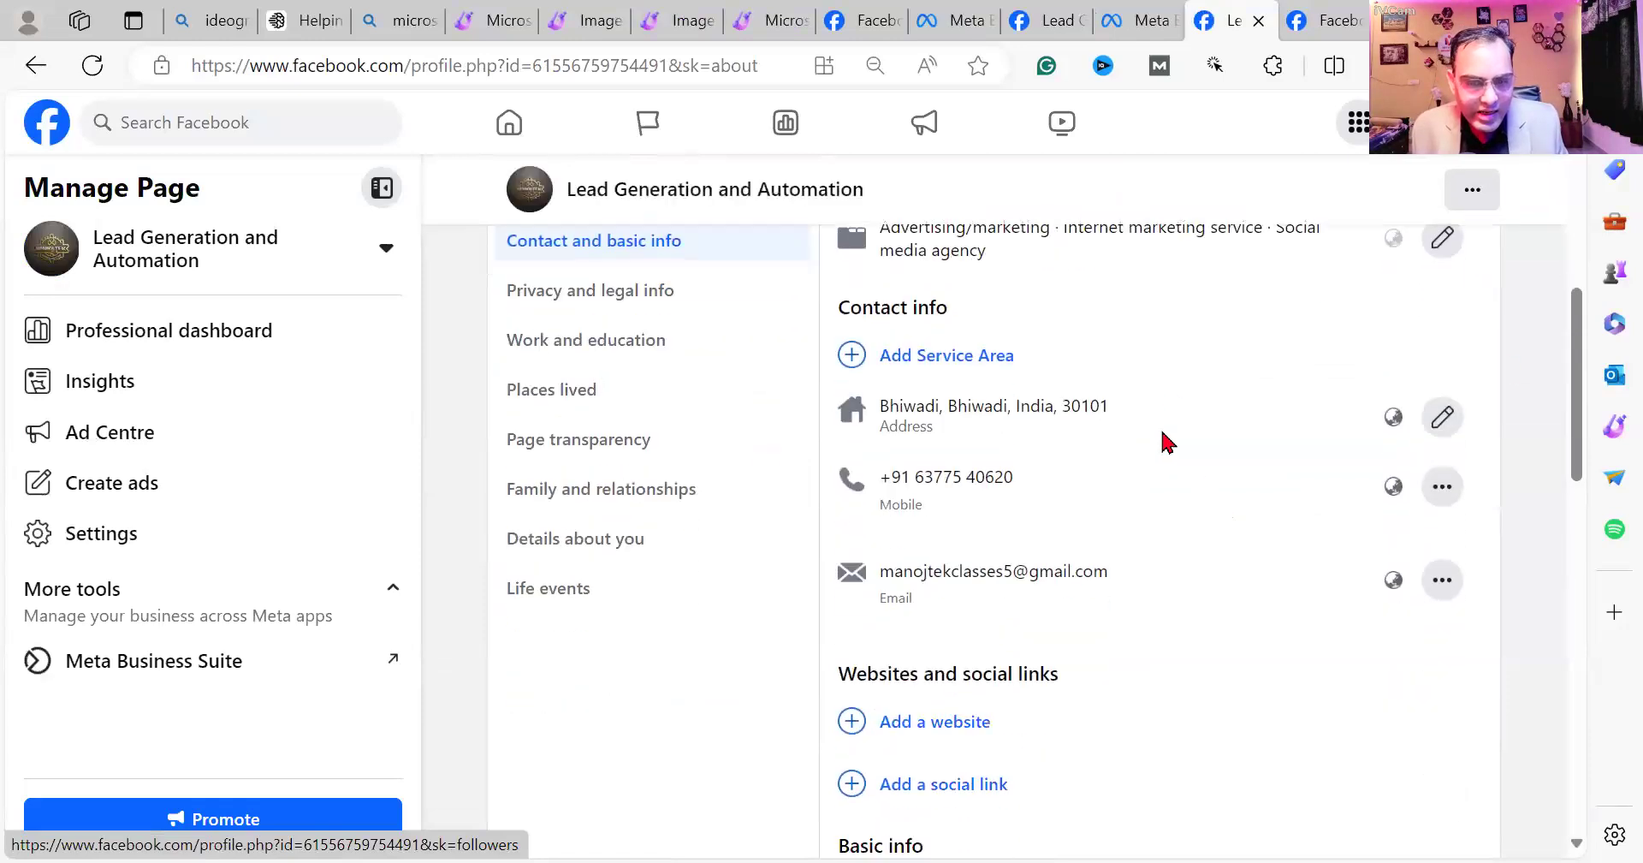
{"action": "scroll", "coordinate": [1067, 505], "scroll_direction": "down", "scroll_amount": 1}
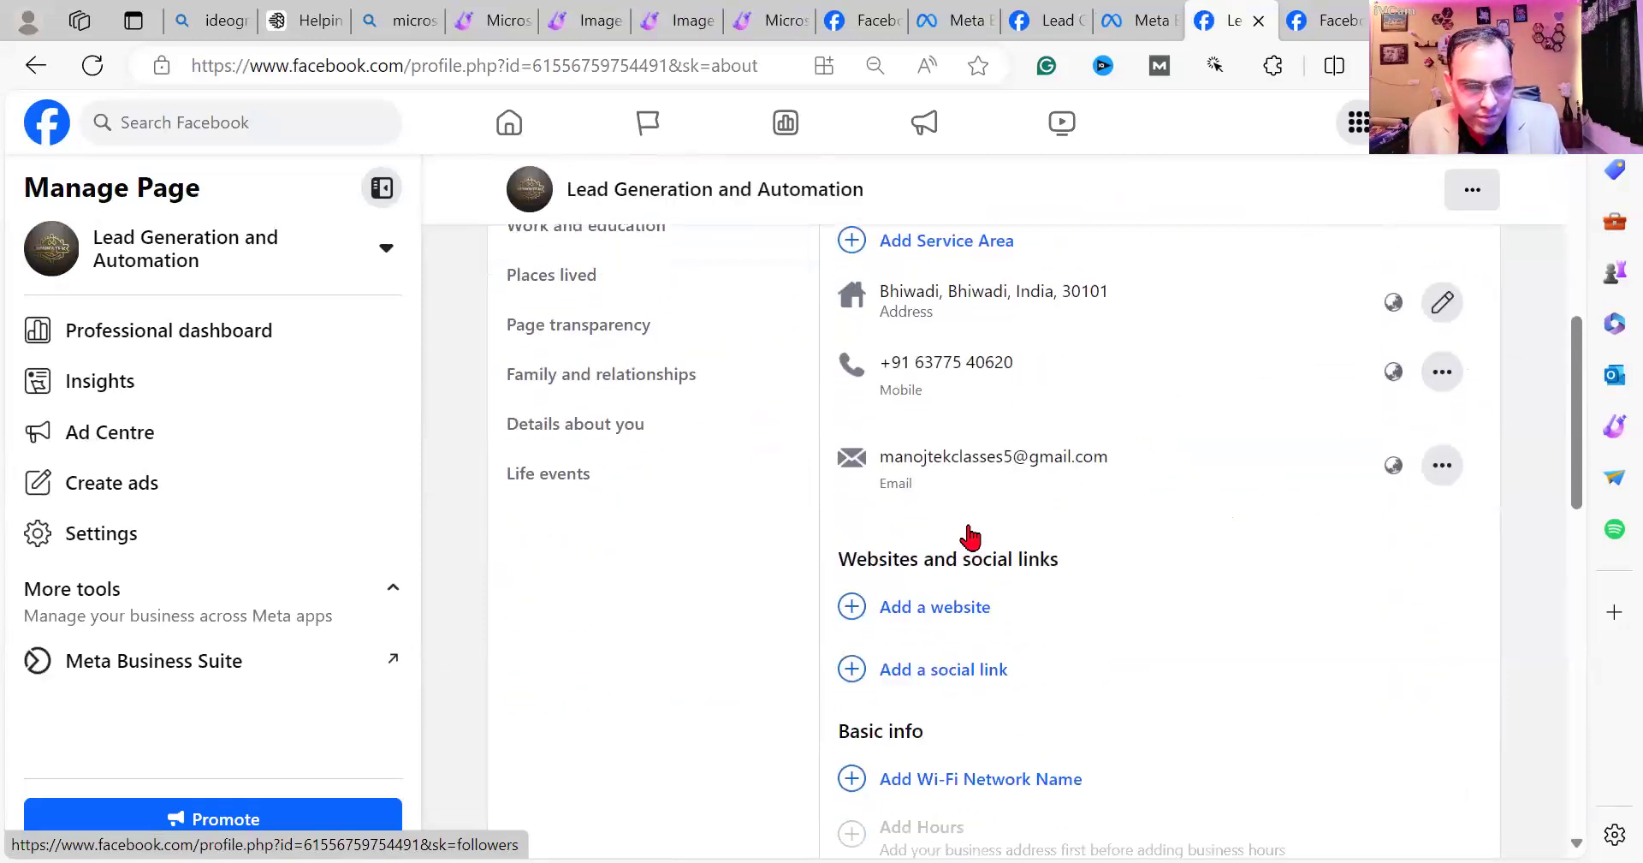
{"action": "key", "text": "alt+Left"}
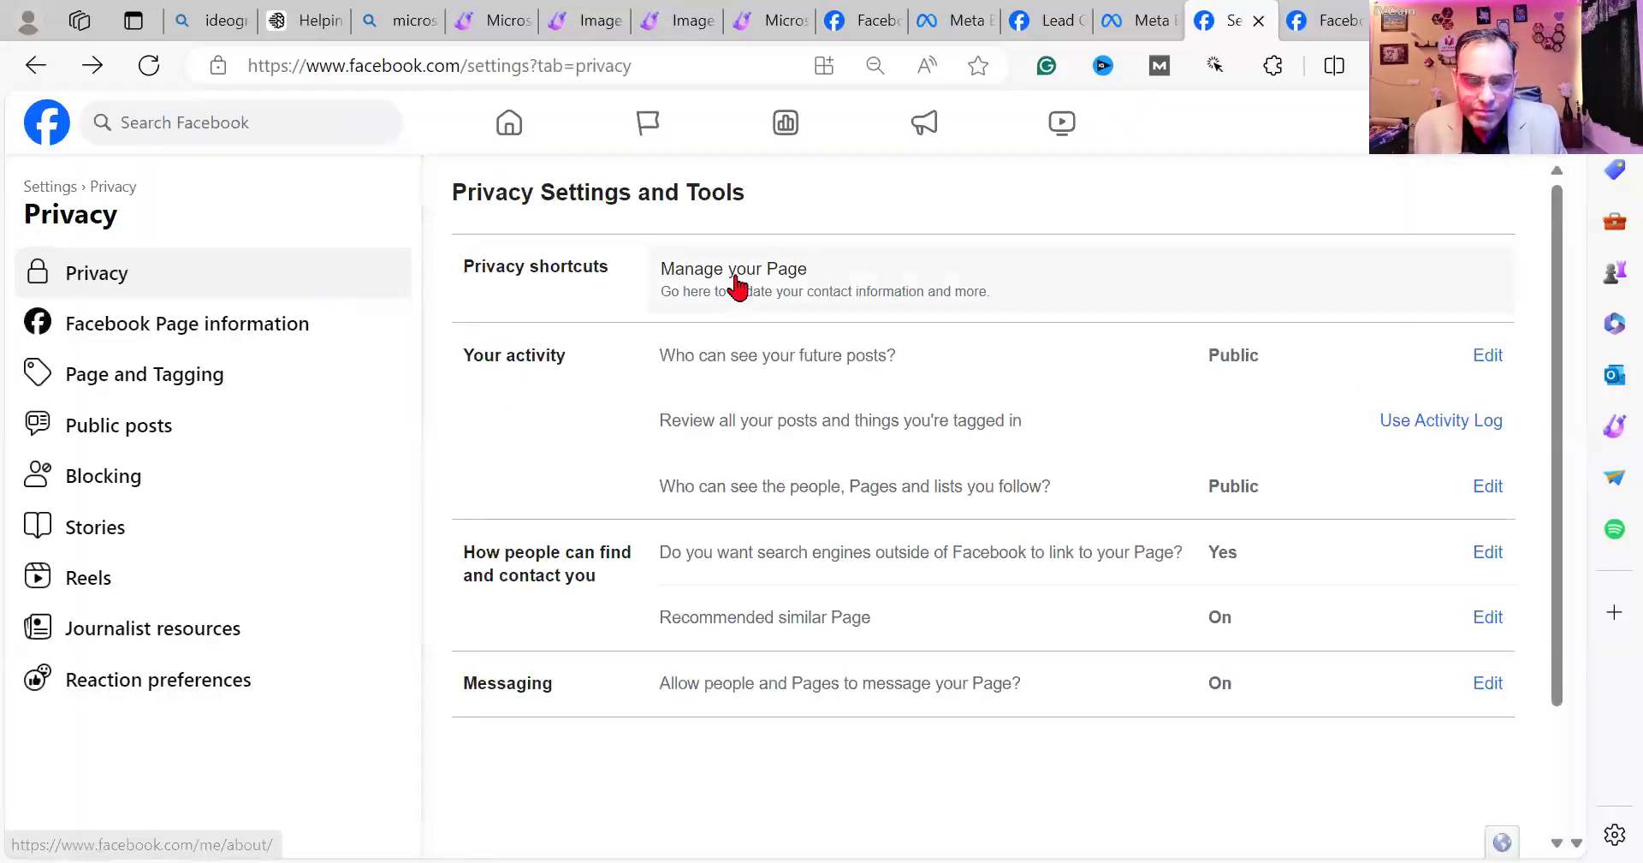
View the Page's deactivate and delete options and cancel, then start a new Notepad line.
{"action": "left_click", "coordinate": [187, 336]}
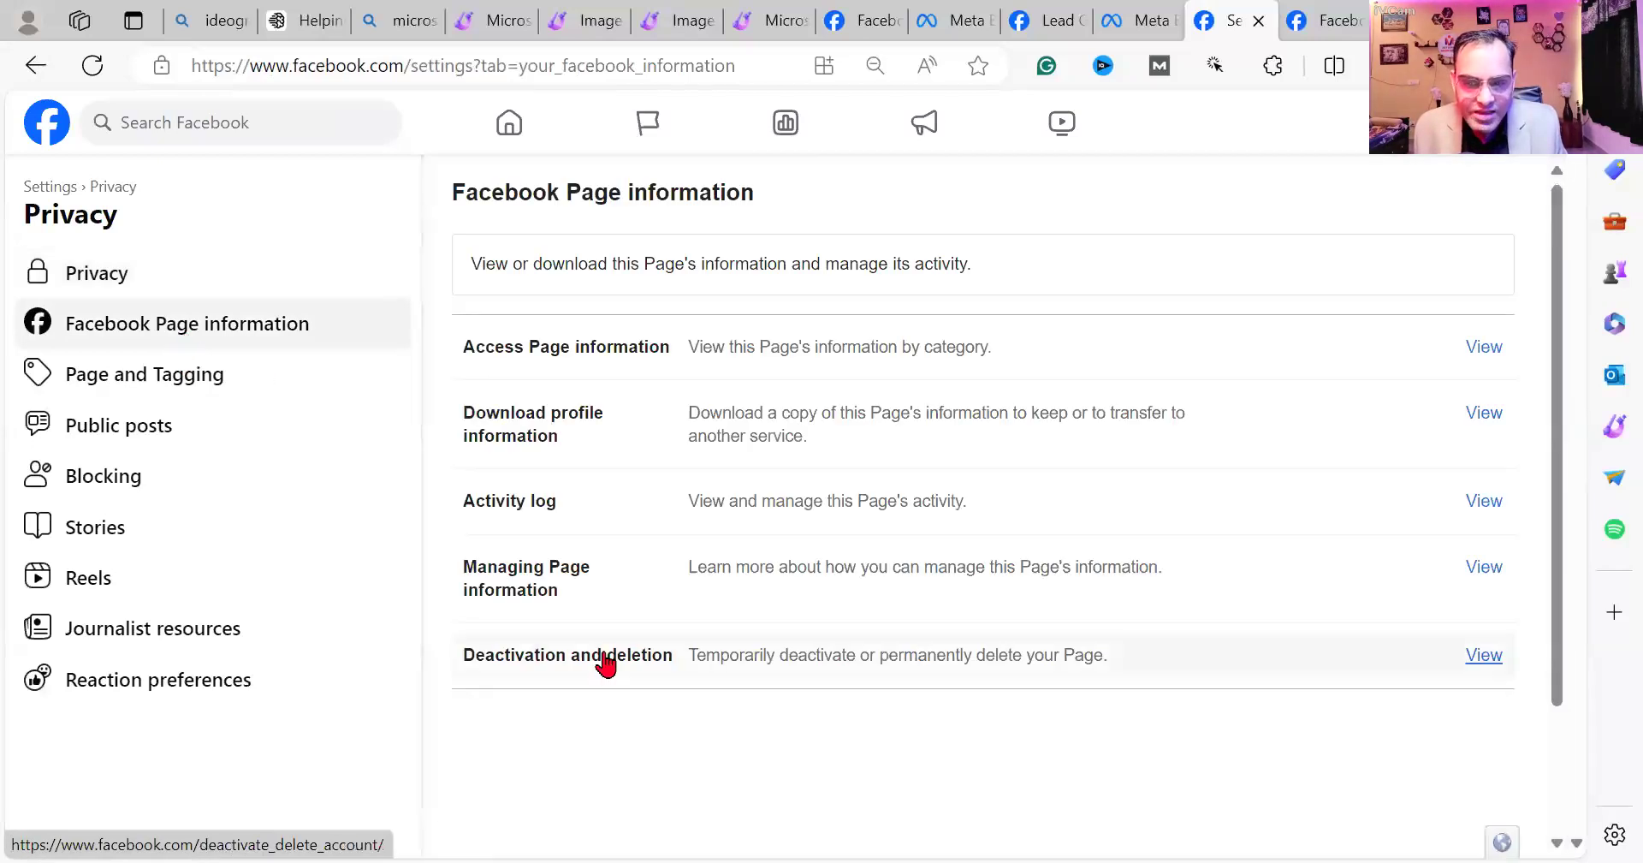
{"action": "left_click", "coordinate": [606, 663]}
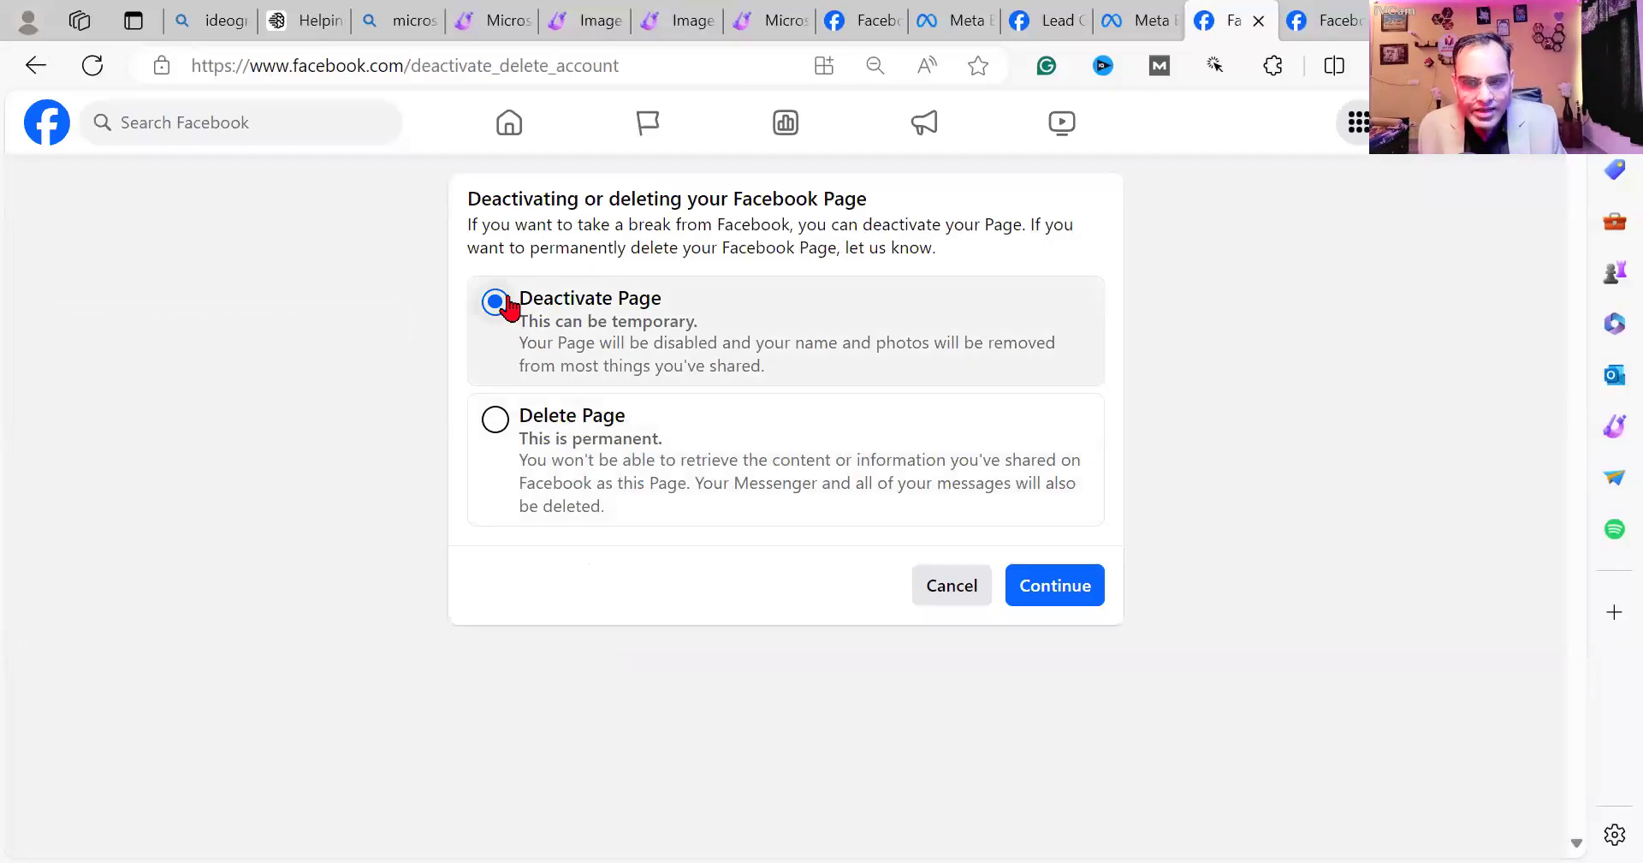
{"action": "left_click", "coordinate": [494, 419]}
{"action": "left_click", "coordinate": [495, 302]}
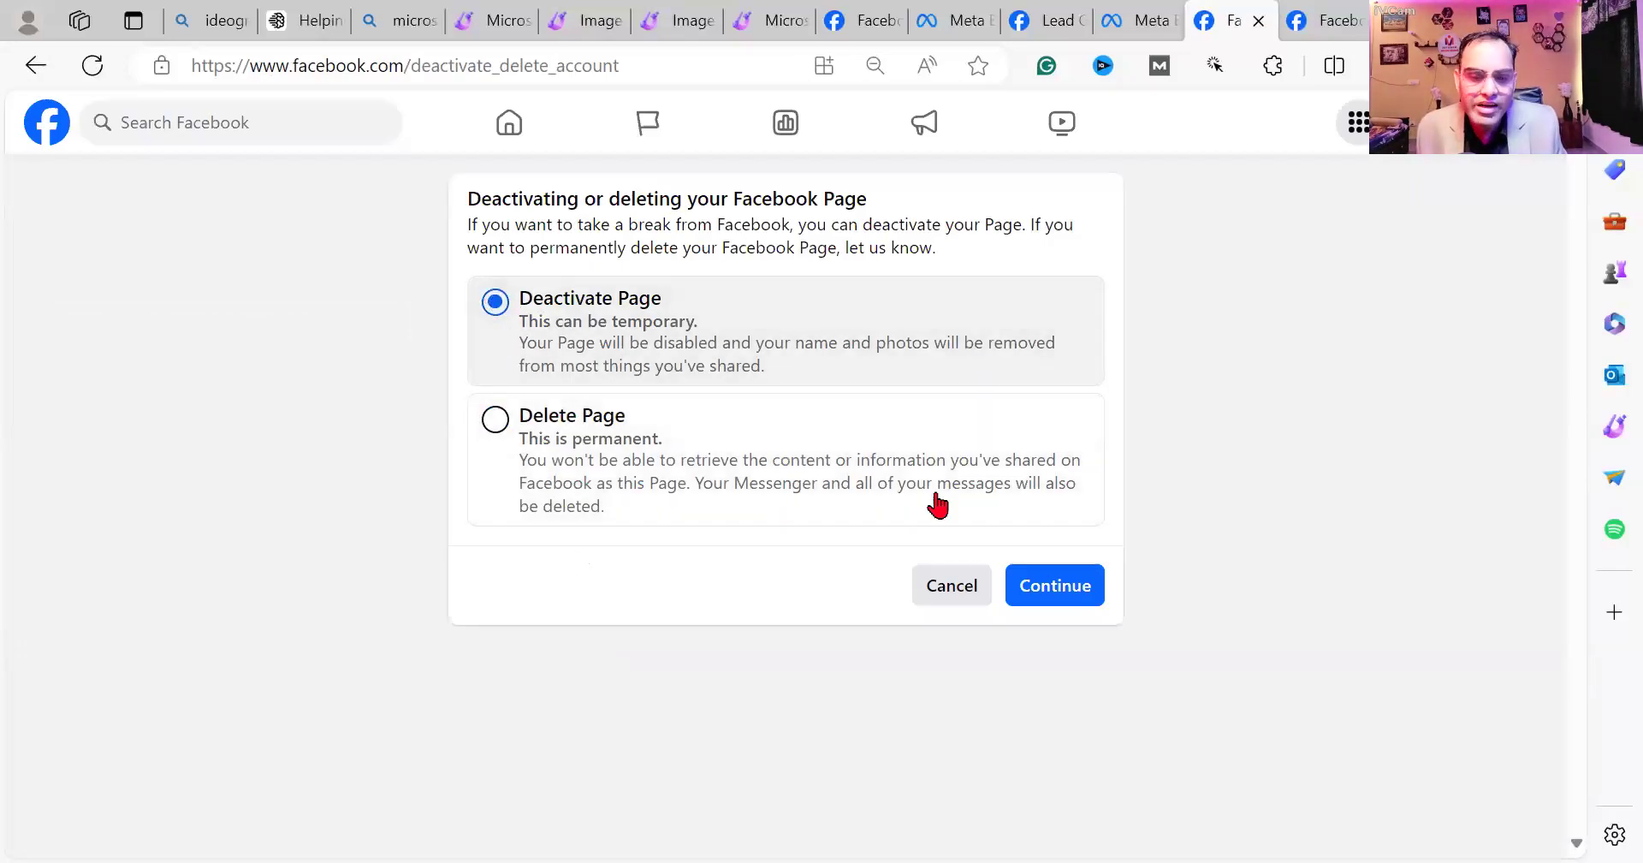
{"action": "left_click", "coordinate": [948, 587]}
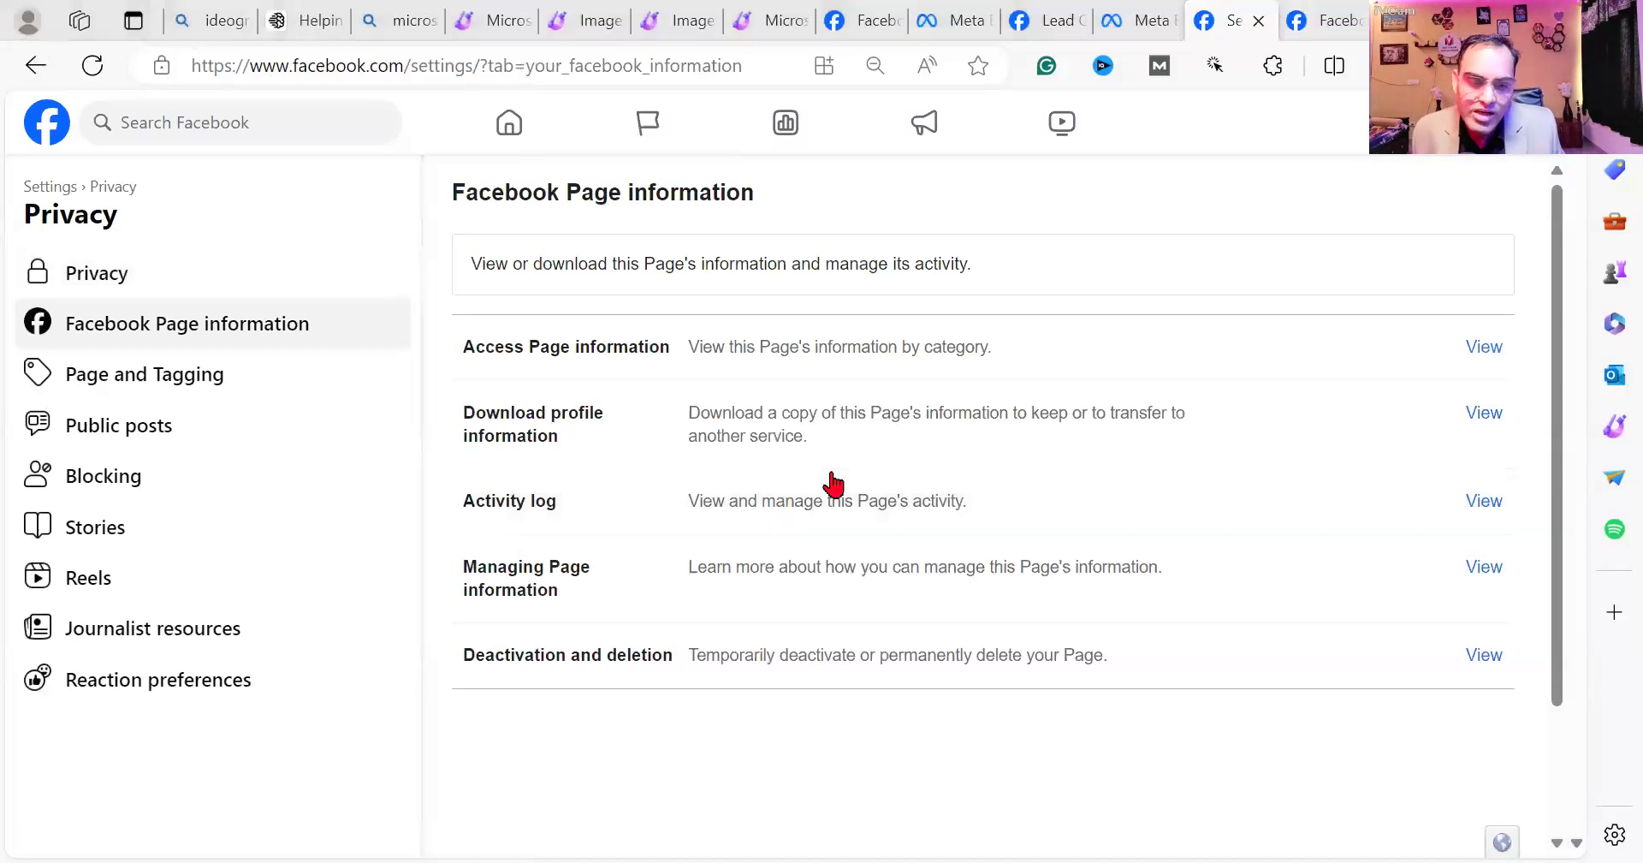
{"action": "key", "text": "alt+Tab"}
{"action": "key", "text": "Return"}
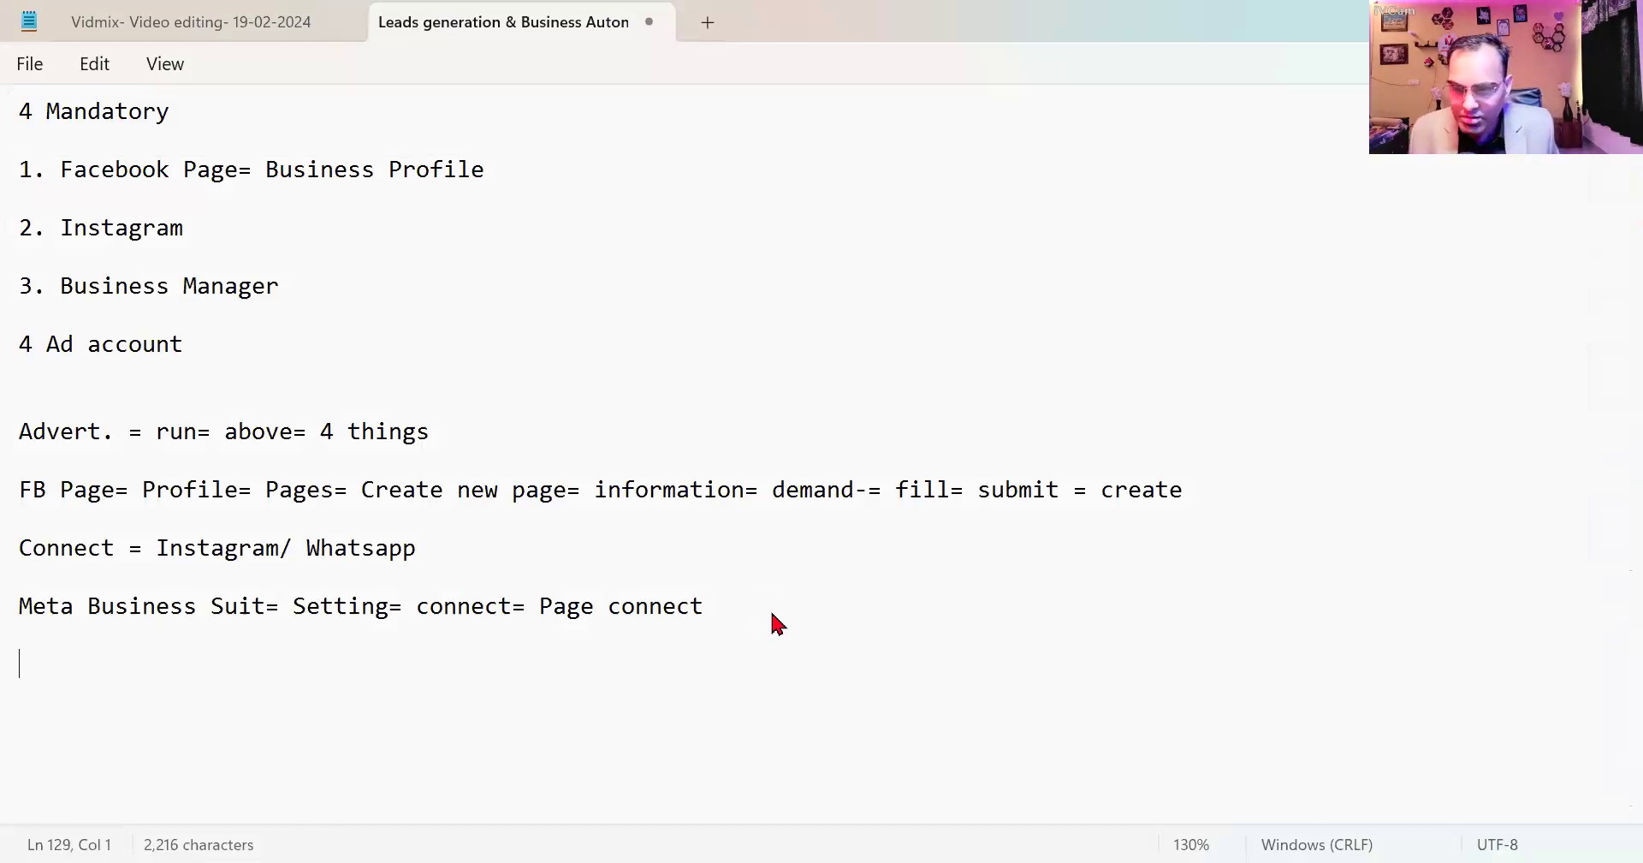
Write 'Yesterday', 'Assignment= Facebook Group= Video Description' and 'Assignment= 1 graphics/ logo/ image/ Page' on separate lines.
{"action": "type", "text": "Yesterday"}
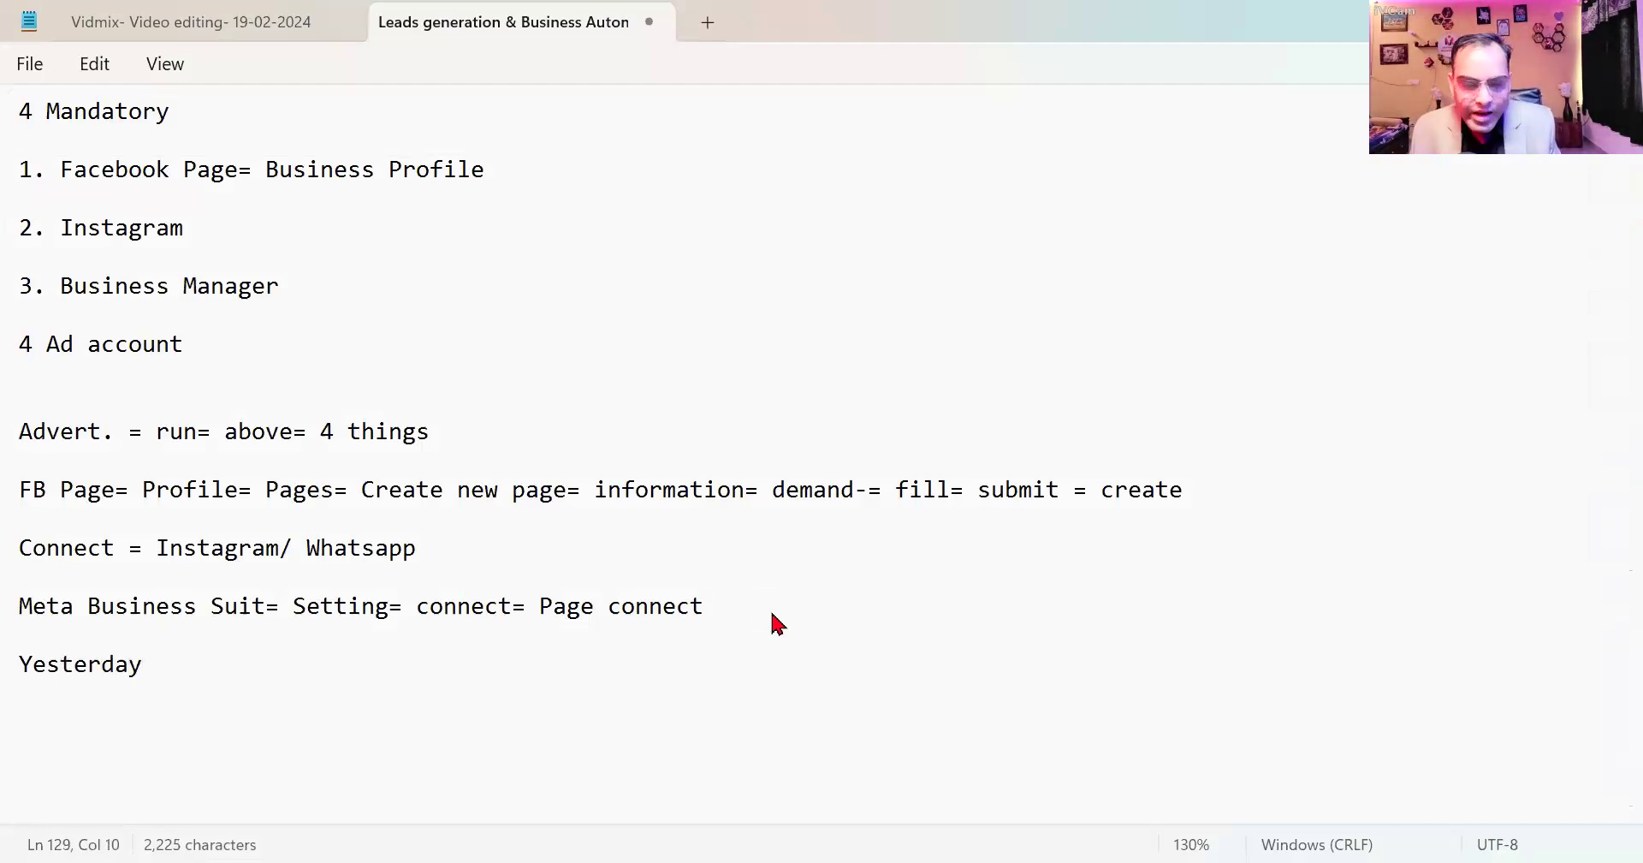
{"action": "key", "text": "Return"}
{"action": "key", "text": "Return"}
{"action": "type", "text": "Assignment= Facebook Group= Video "}
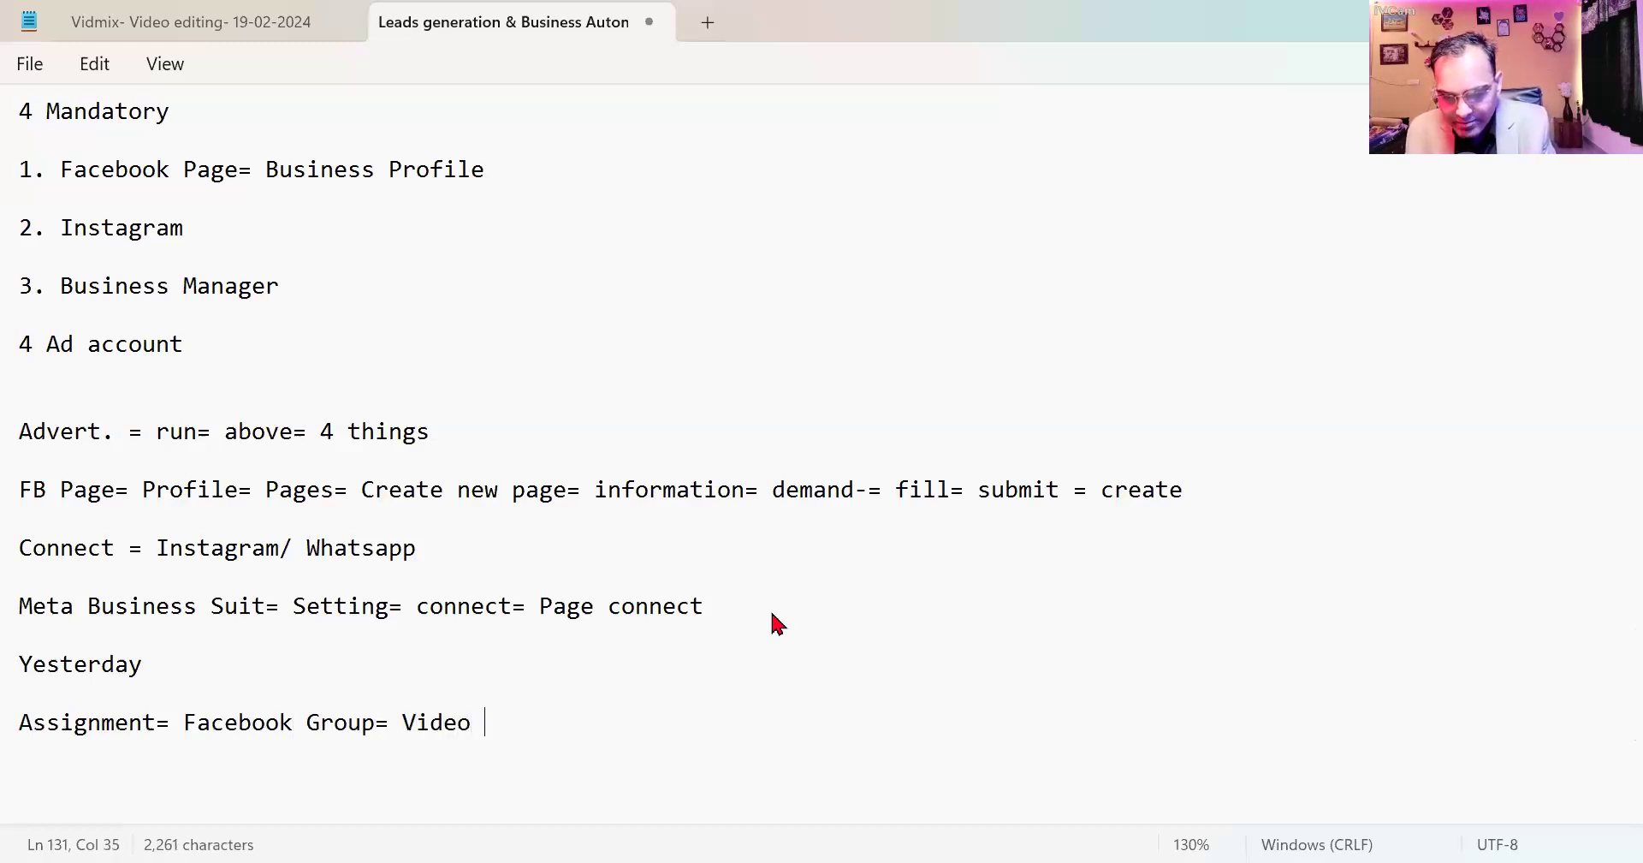
{"action": "type", "text": "Descrip"}
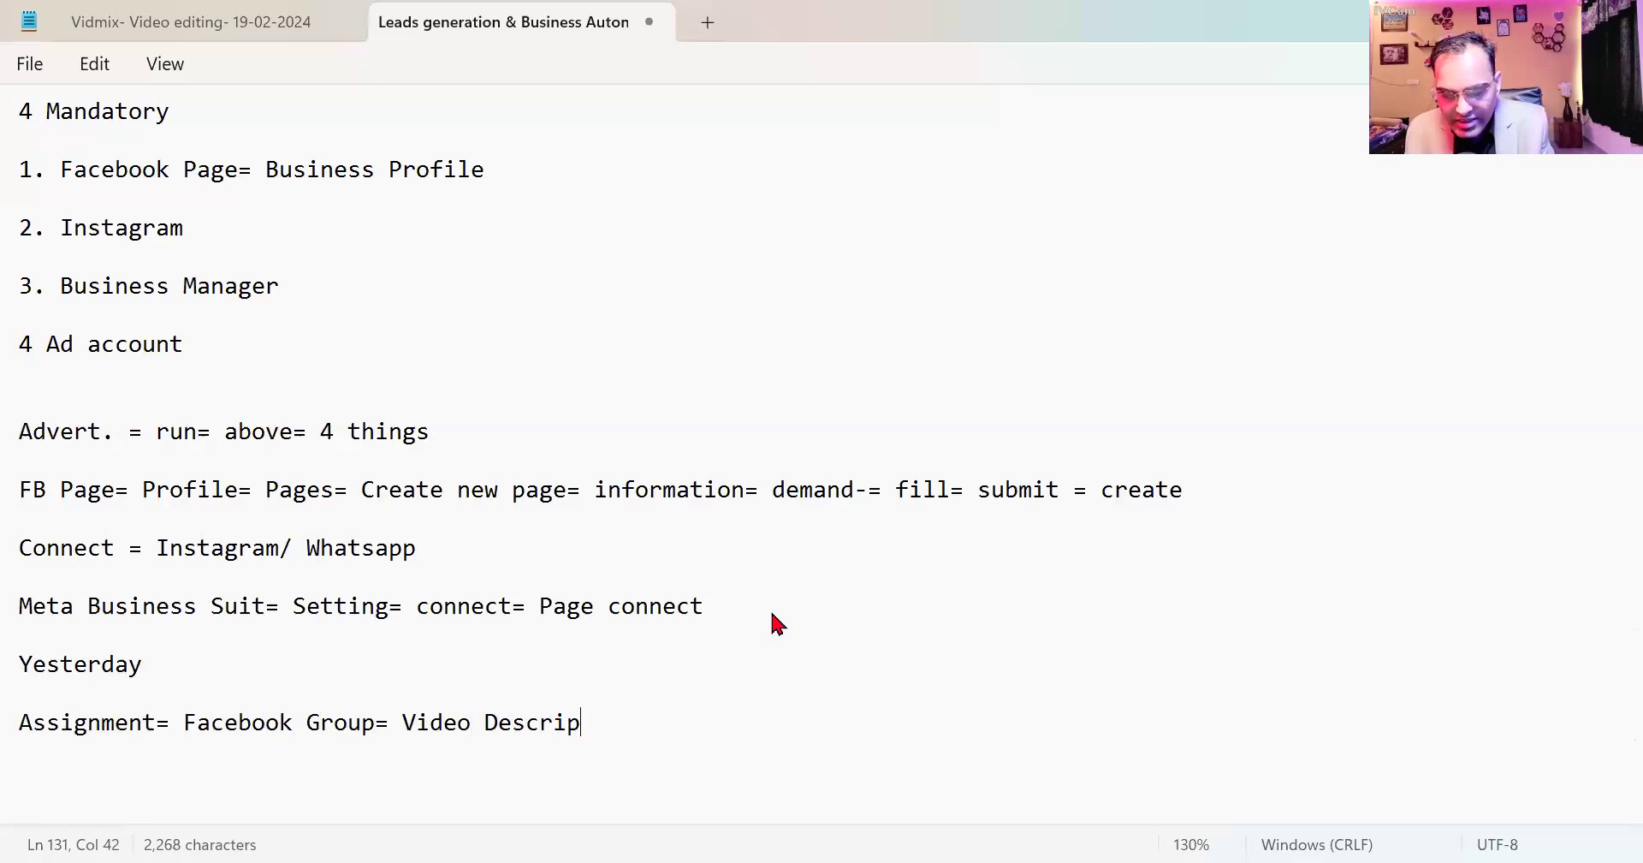
{"action": "type", "text": "tion"}
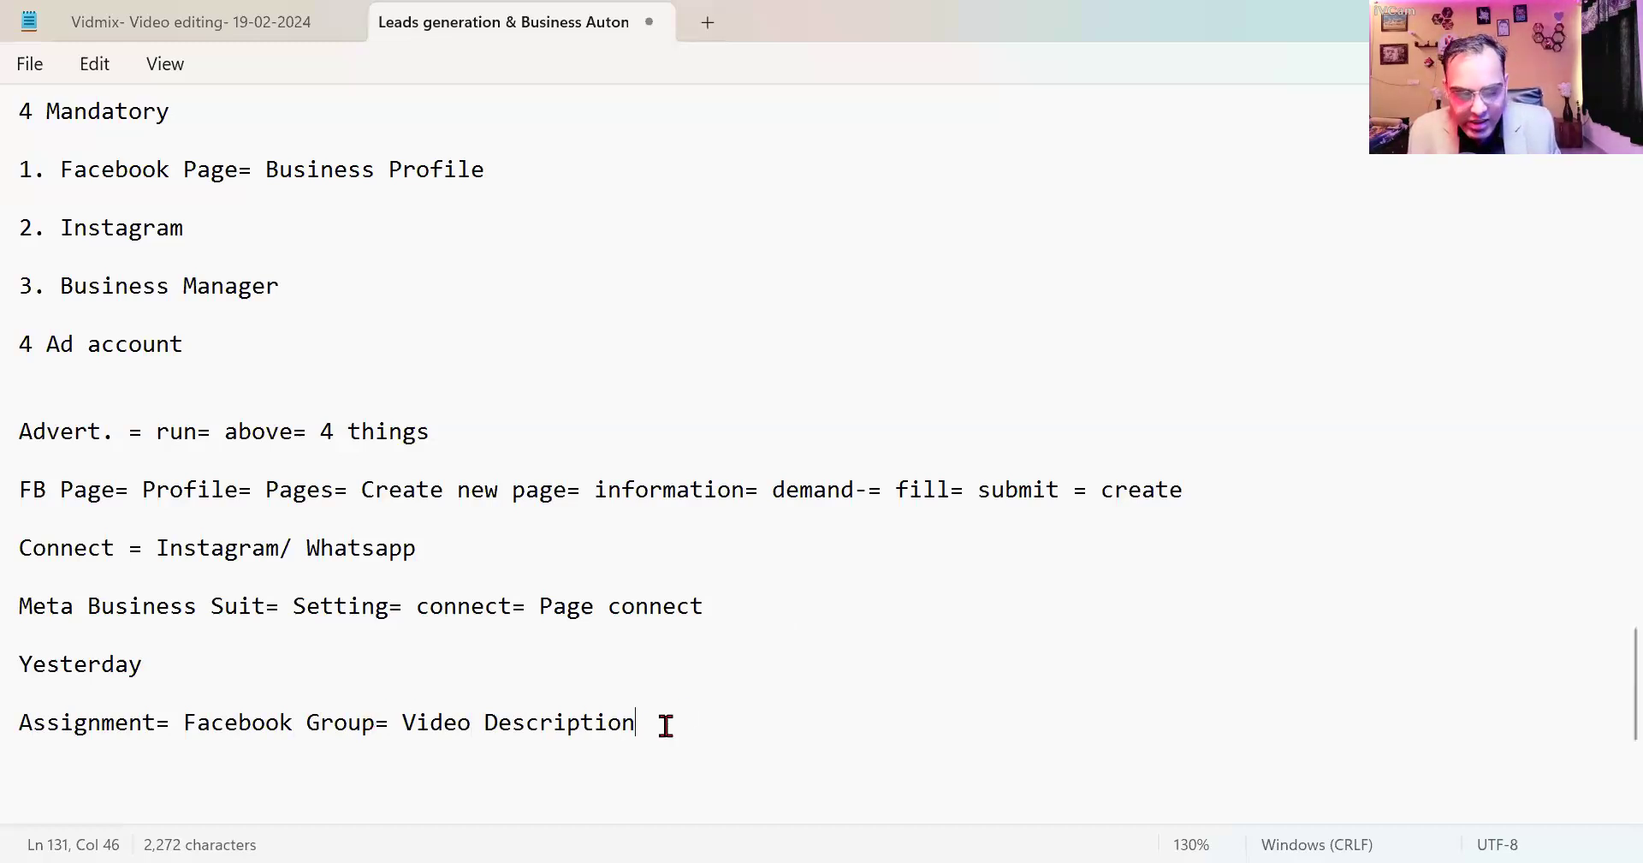
{"action": "key", "text": "Return"}
{"action": "key", "text": "Return"}
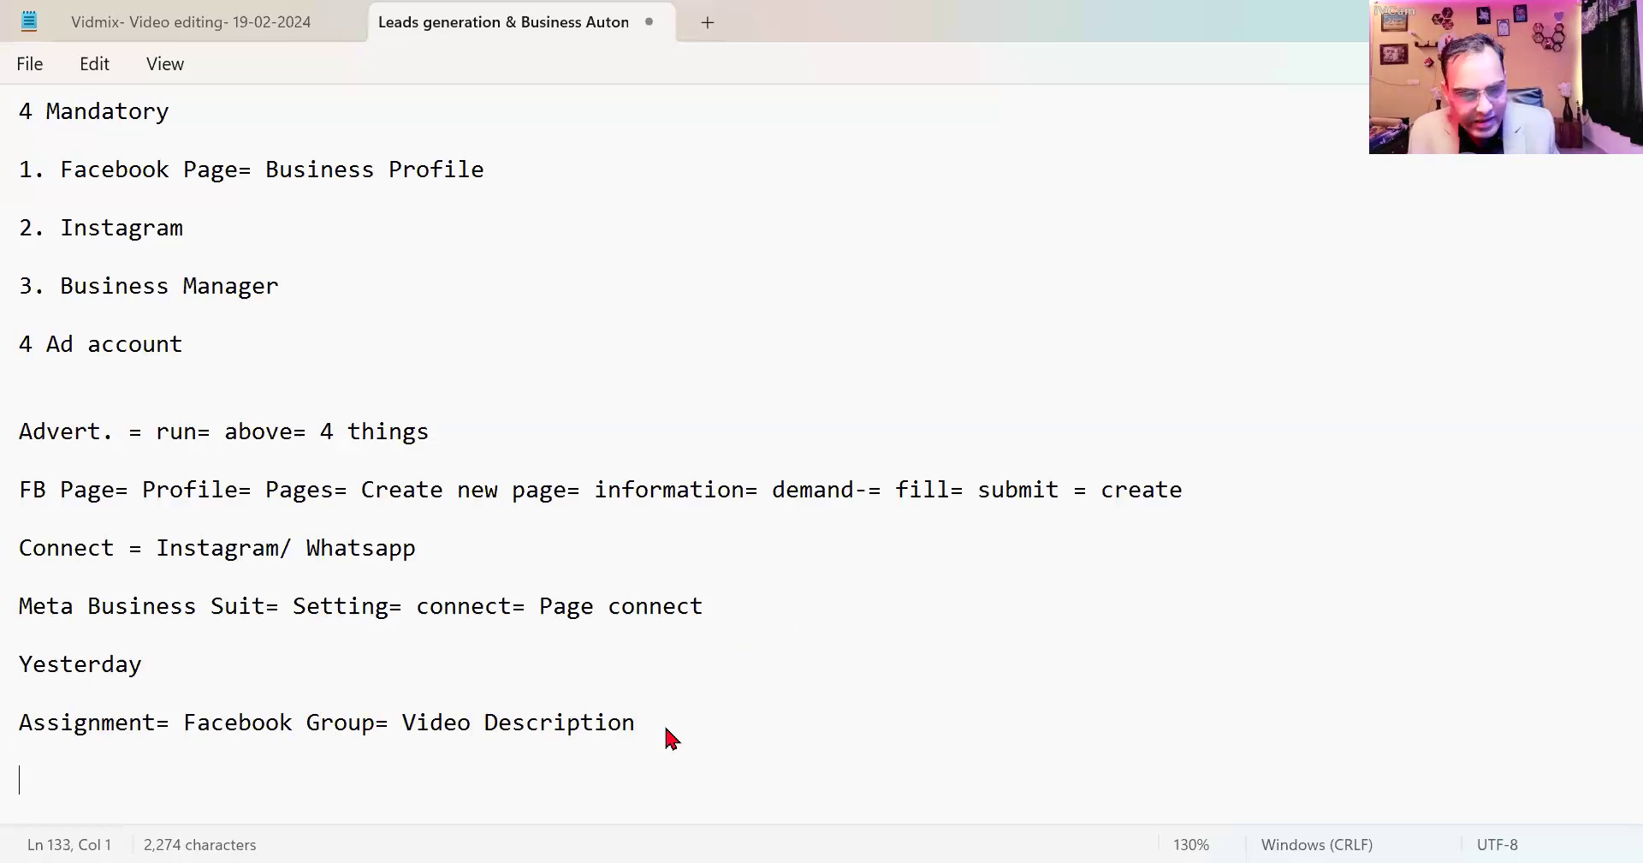
{"action": "type", "text": "Assi"}
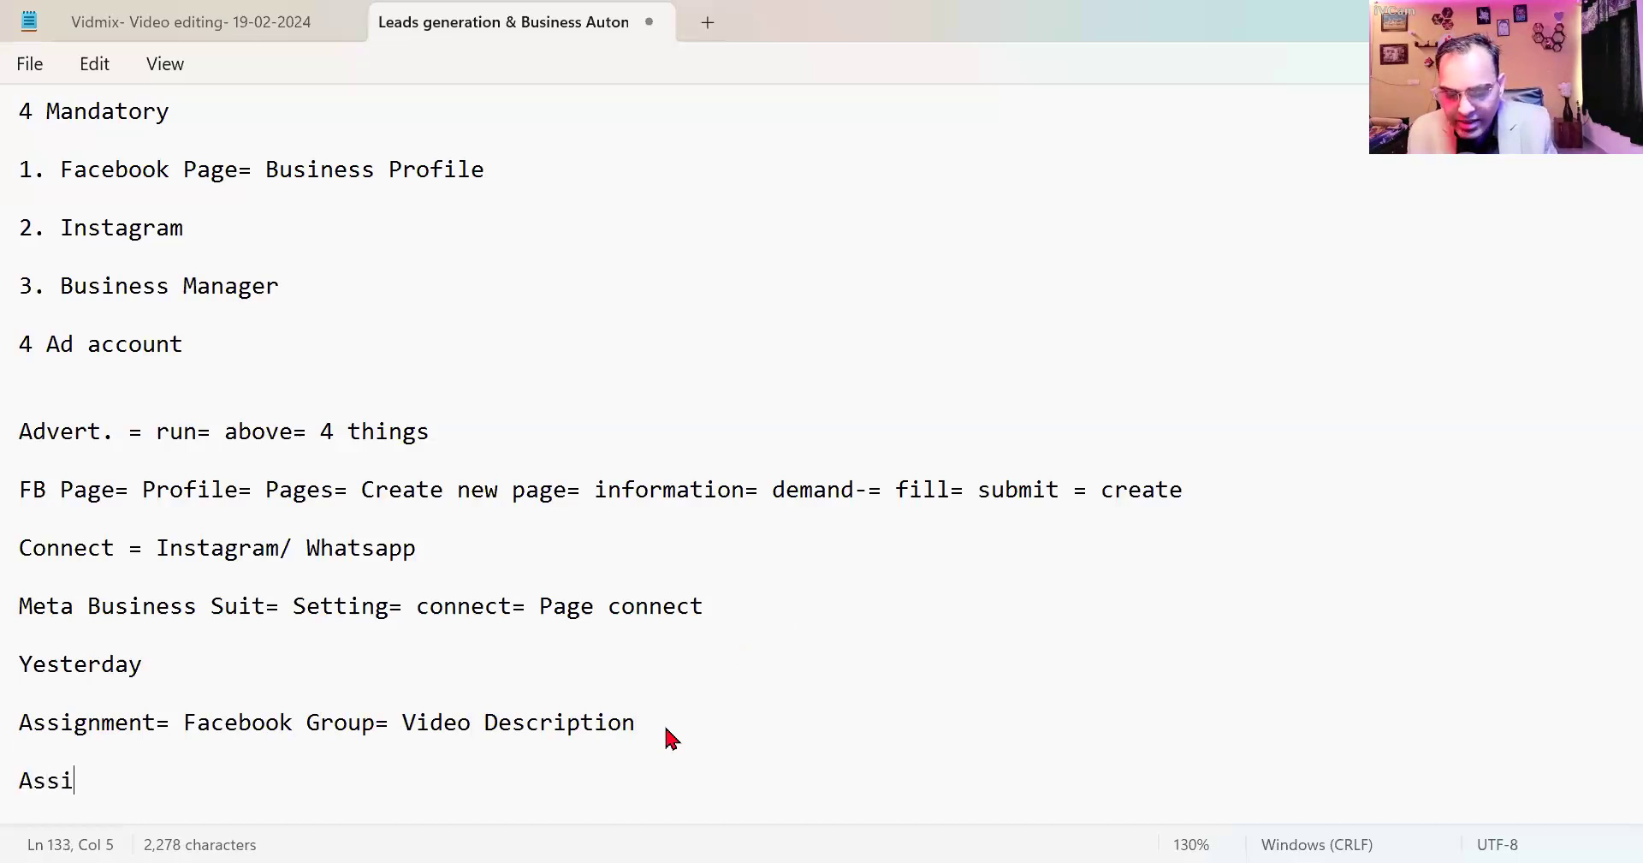
{"action": "type", "text": "gnment= "}
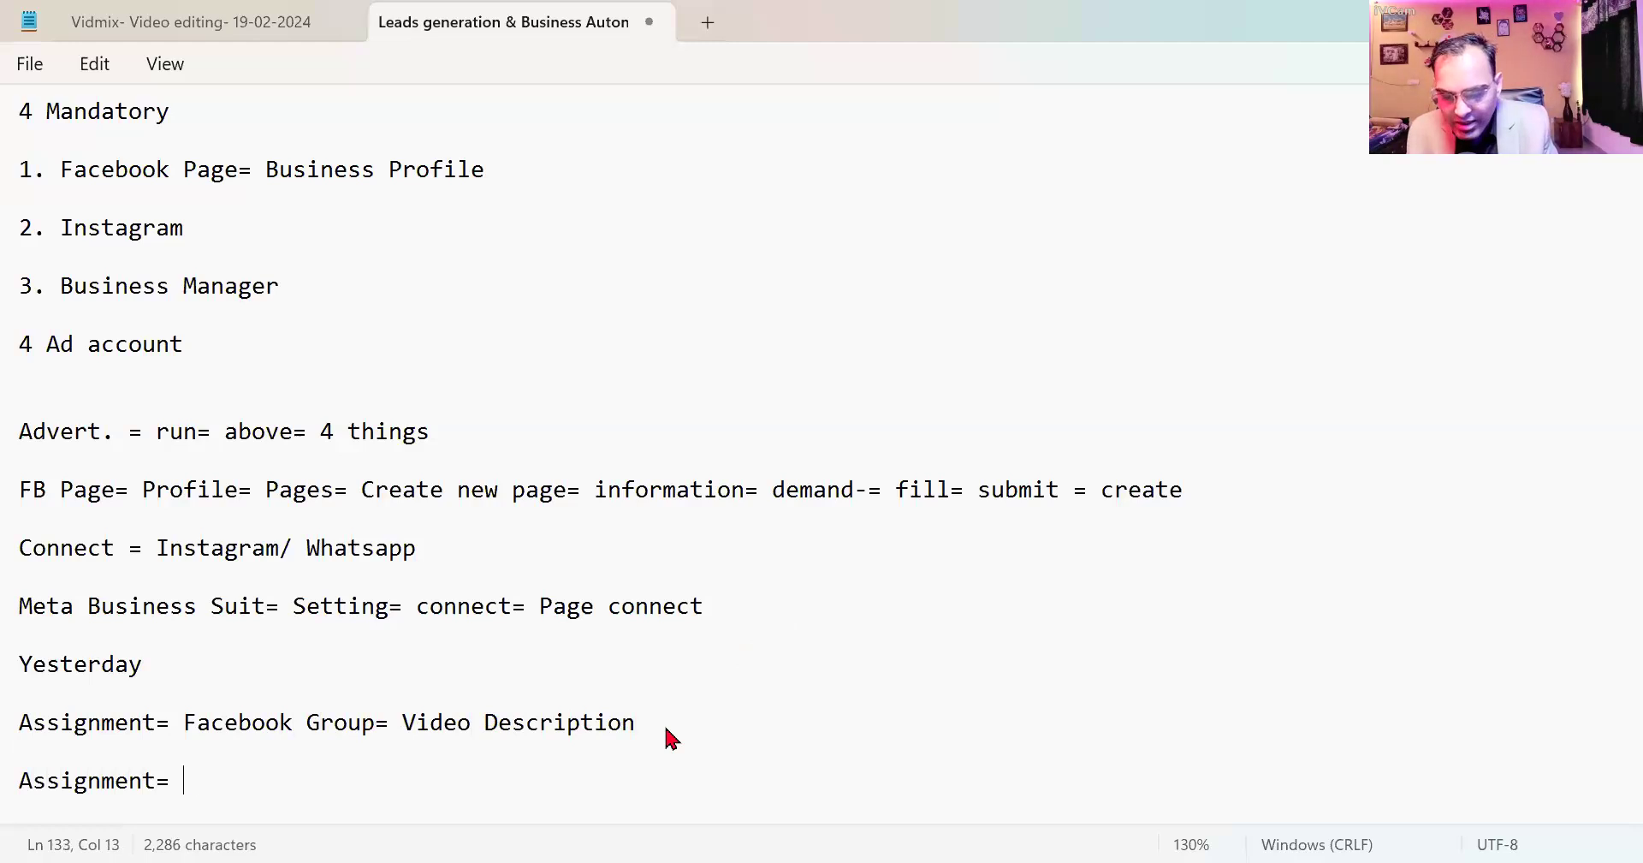
{"action": "type", "text": "1 graphic"}
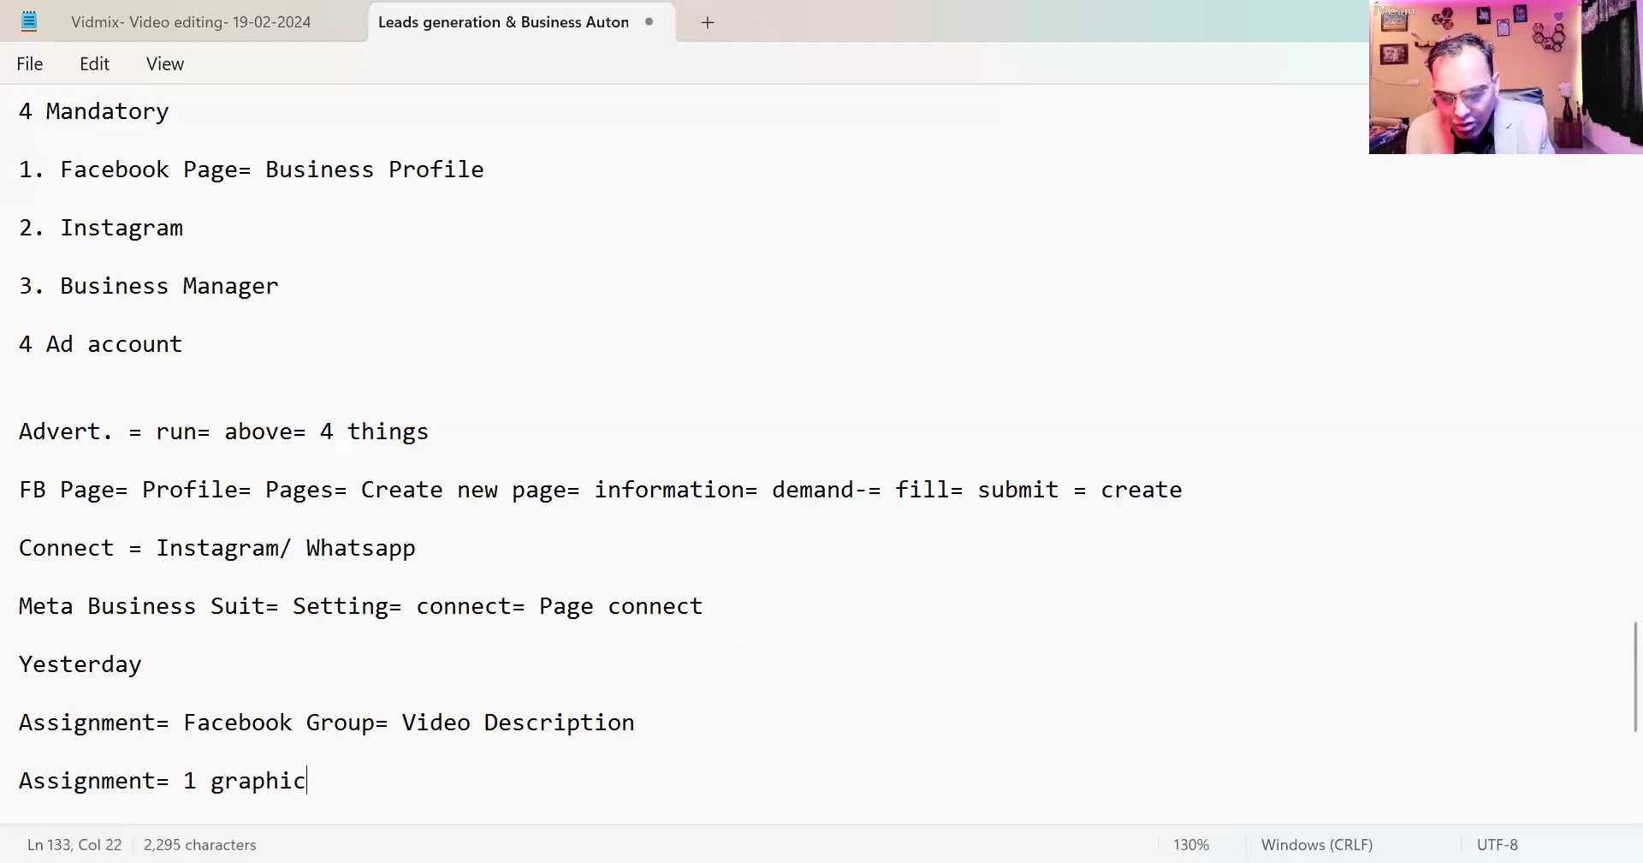
{"action": "type", "text": "s/ logo"}
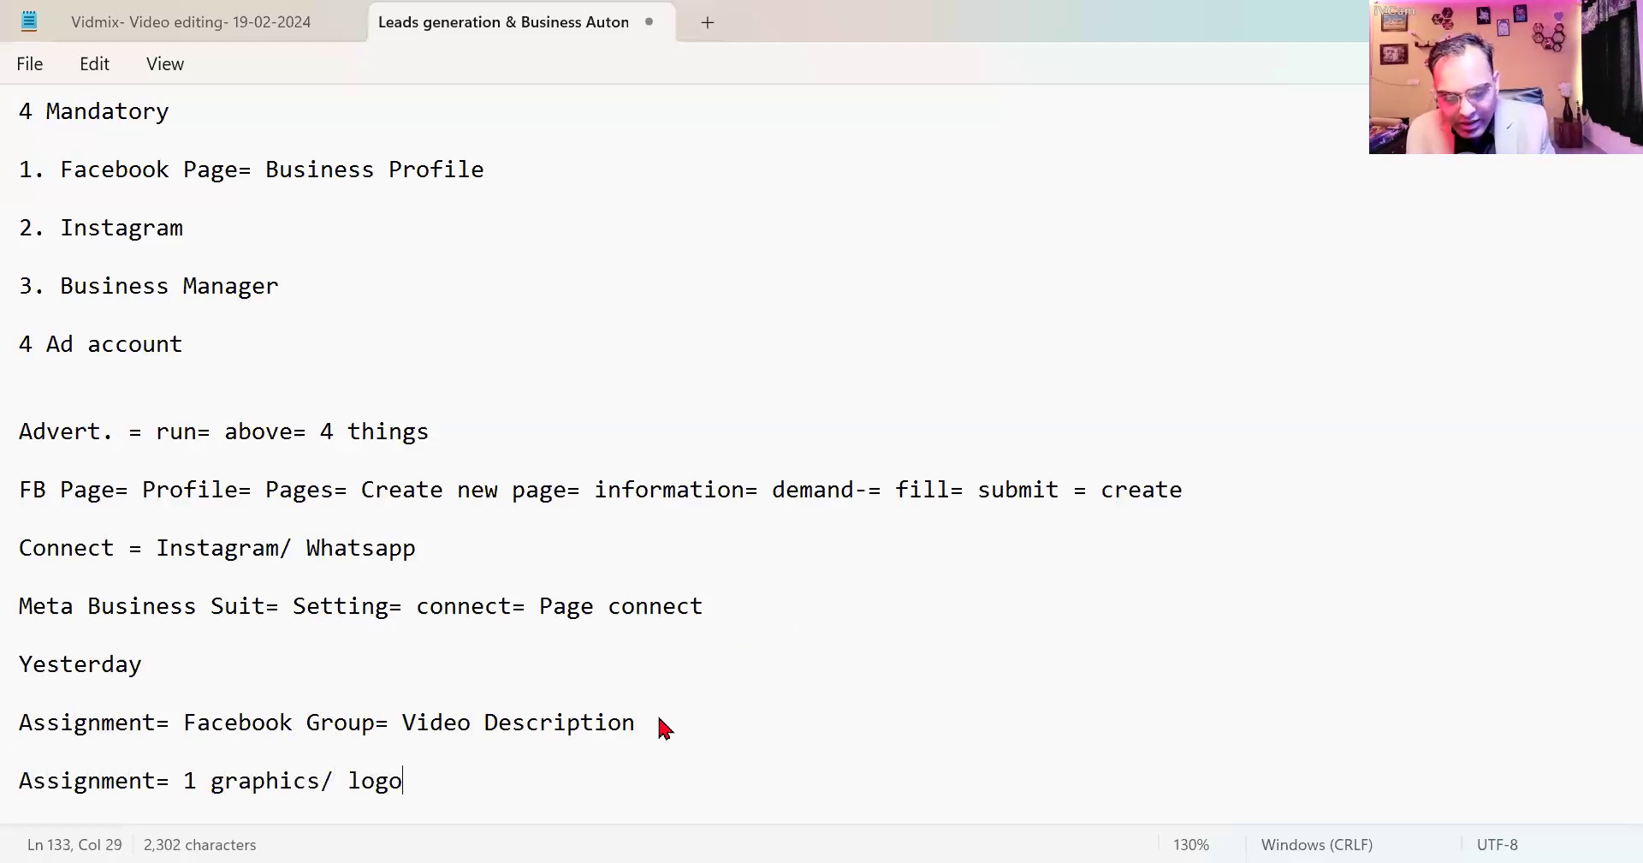
{"action": "type", "text": "/ image"}
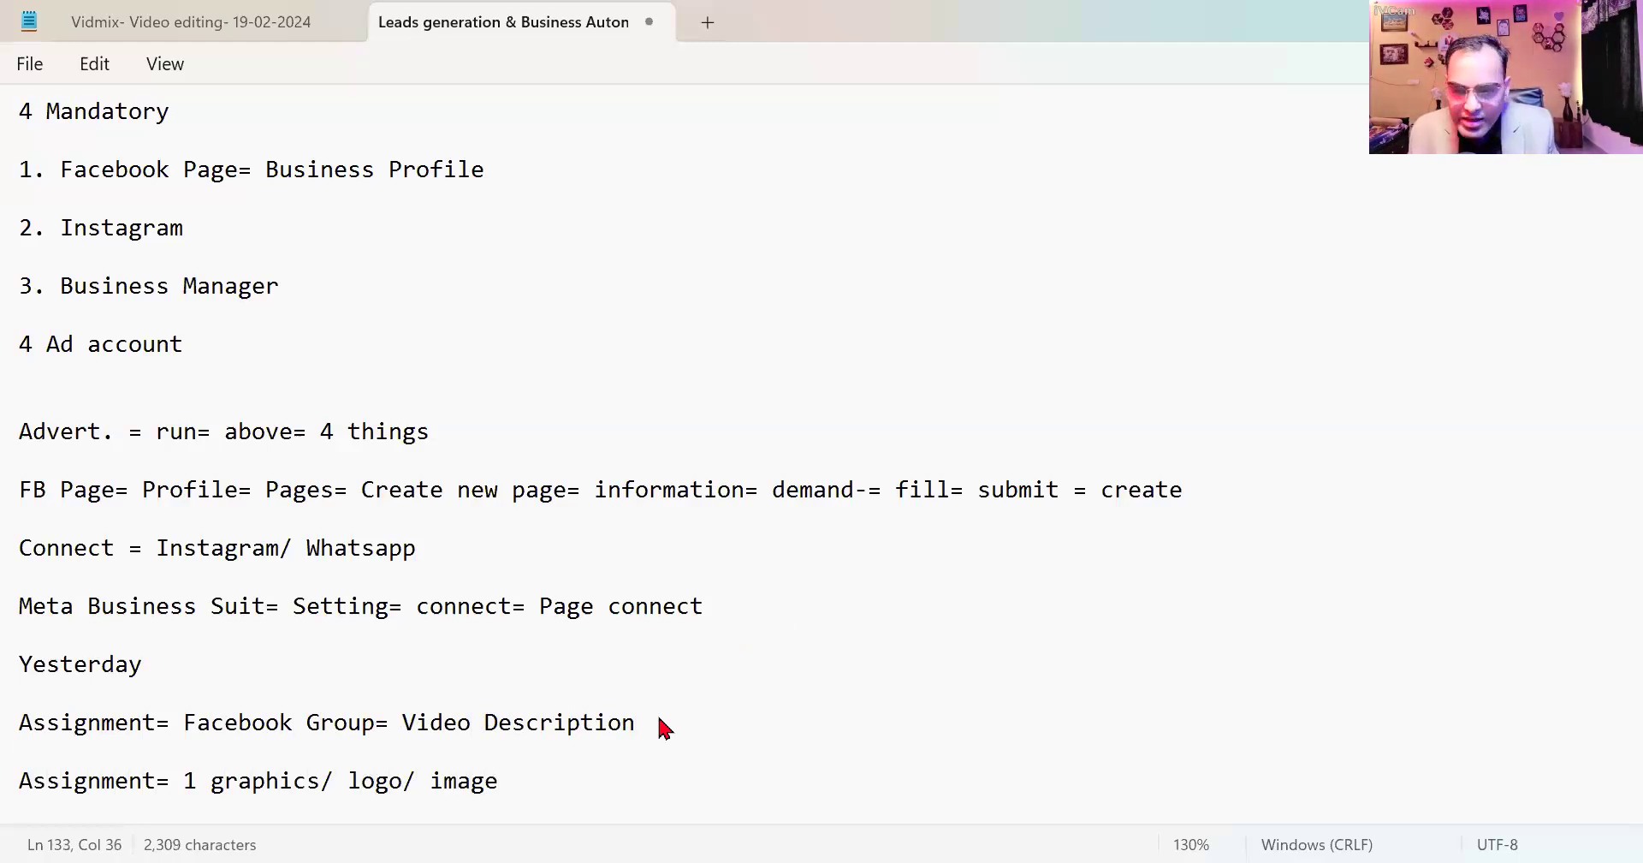
{"action": "type", "text": "/ "}
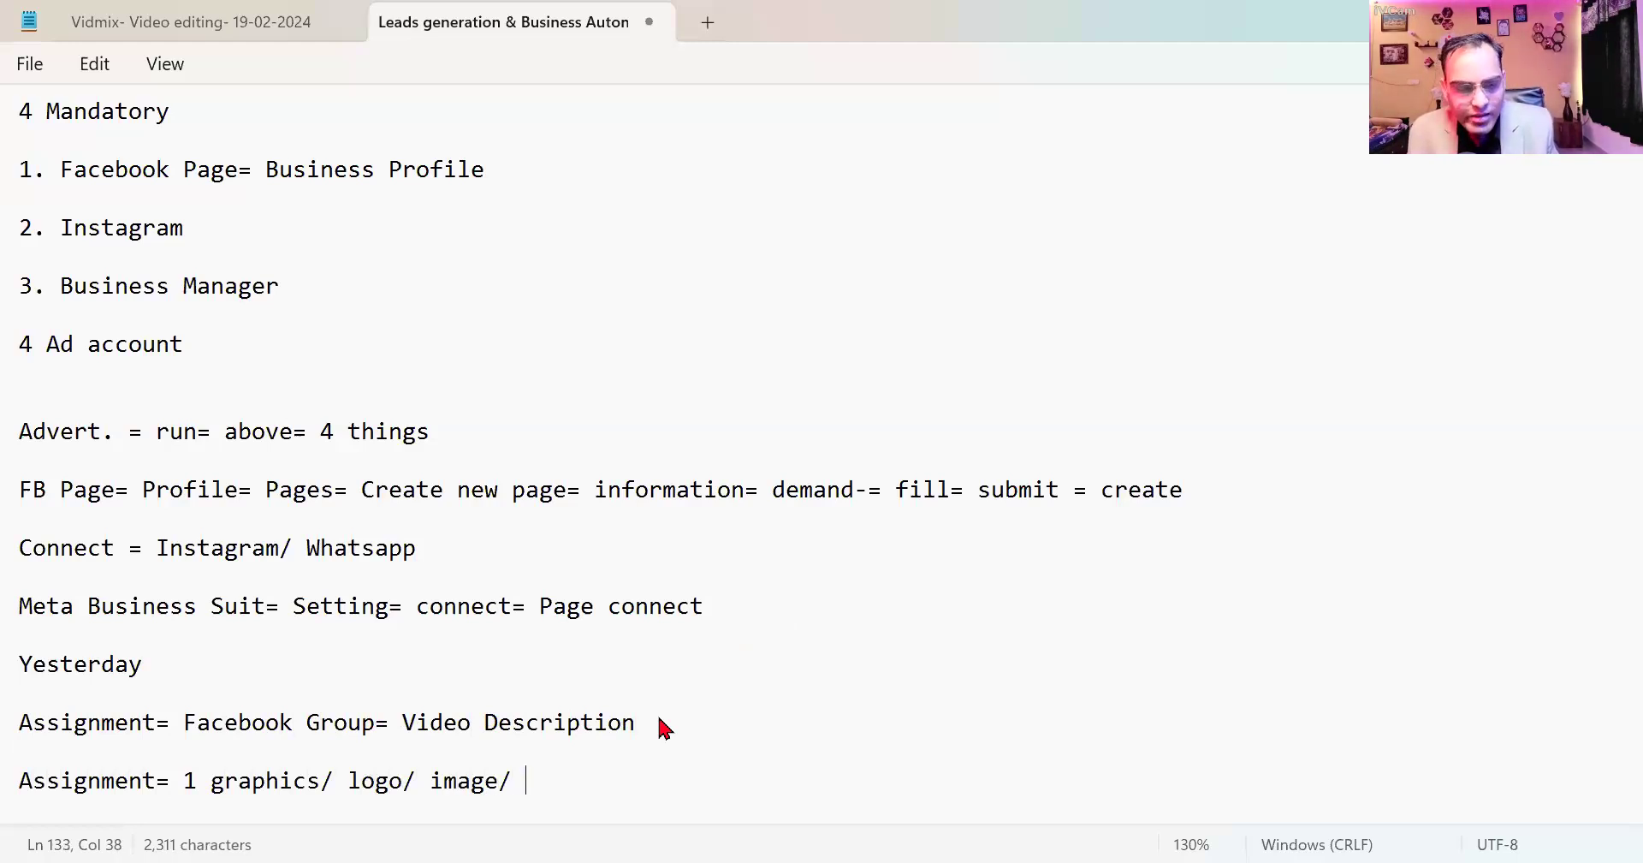
{"action": "type", "text": "Page"}
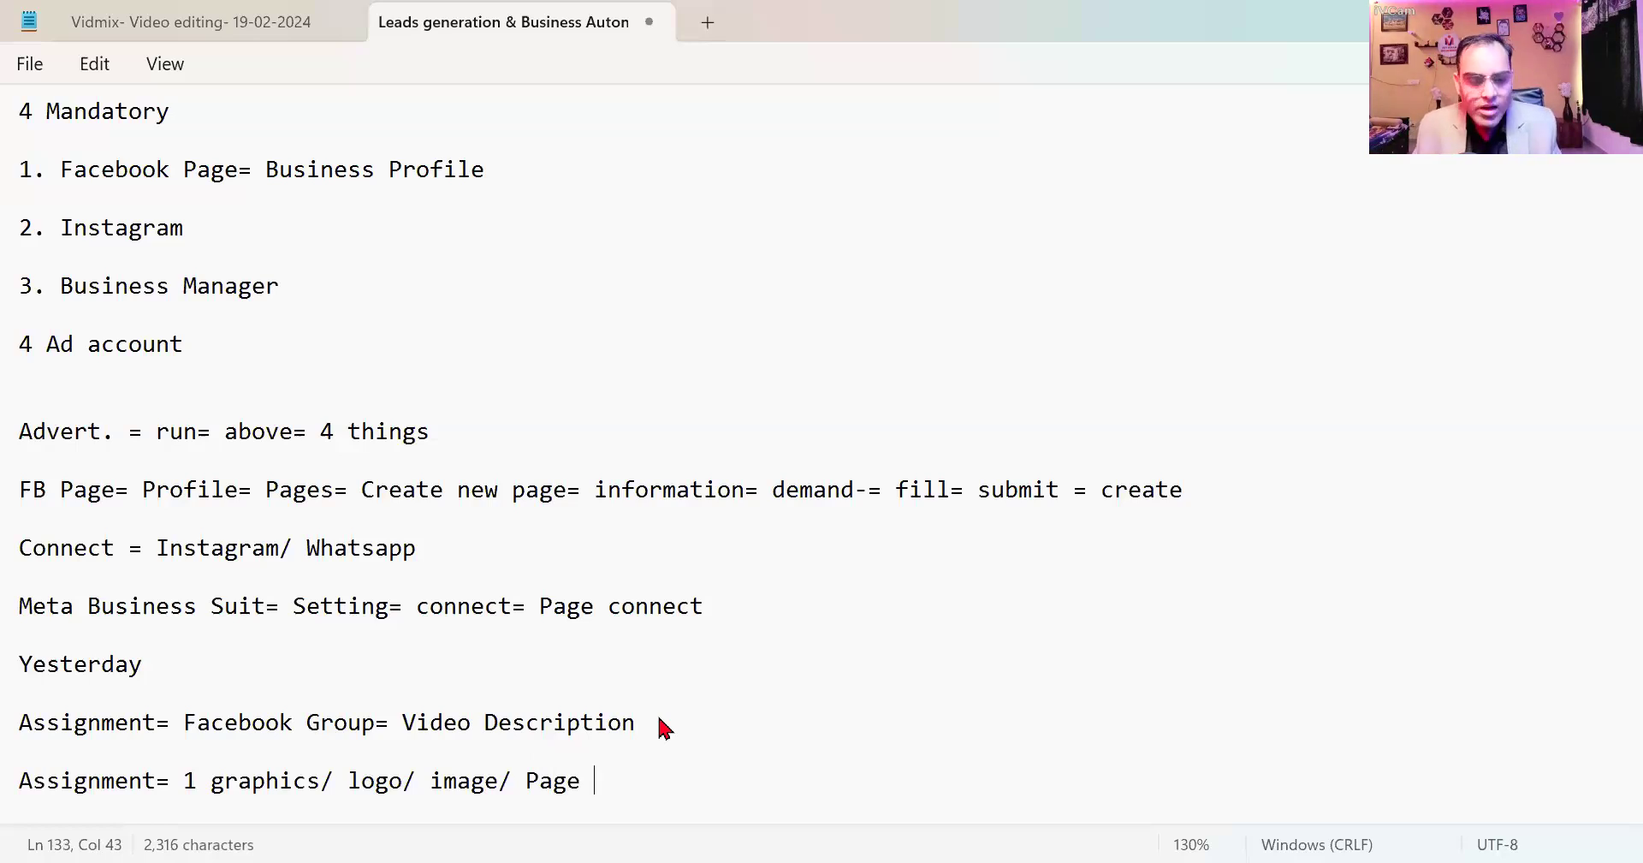
{"action": "key", "text": "Return"}
{"action": "key", "text": "Return"}
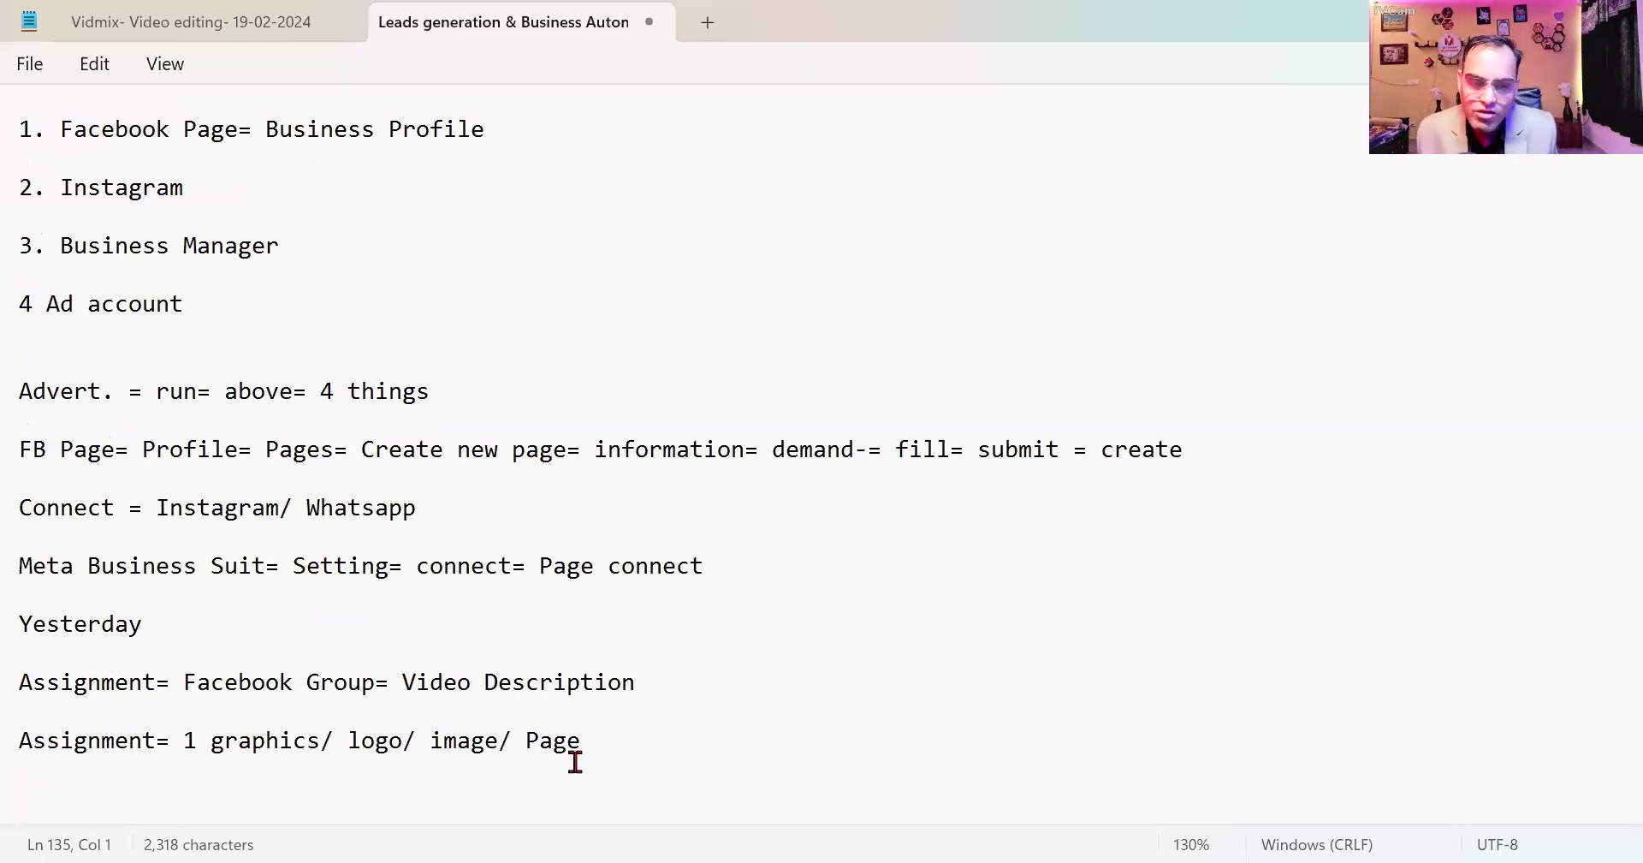
Write 'Recordings= Decsription= Link= Google= fill= whatsapp number= message', correcting the 'mesaage' typo.
{"action": "key", "text": "BackSpace"}
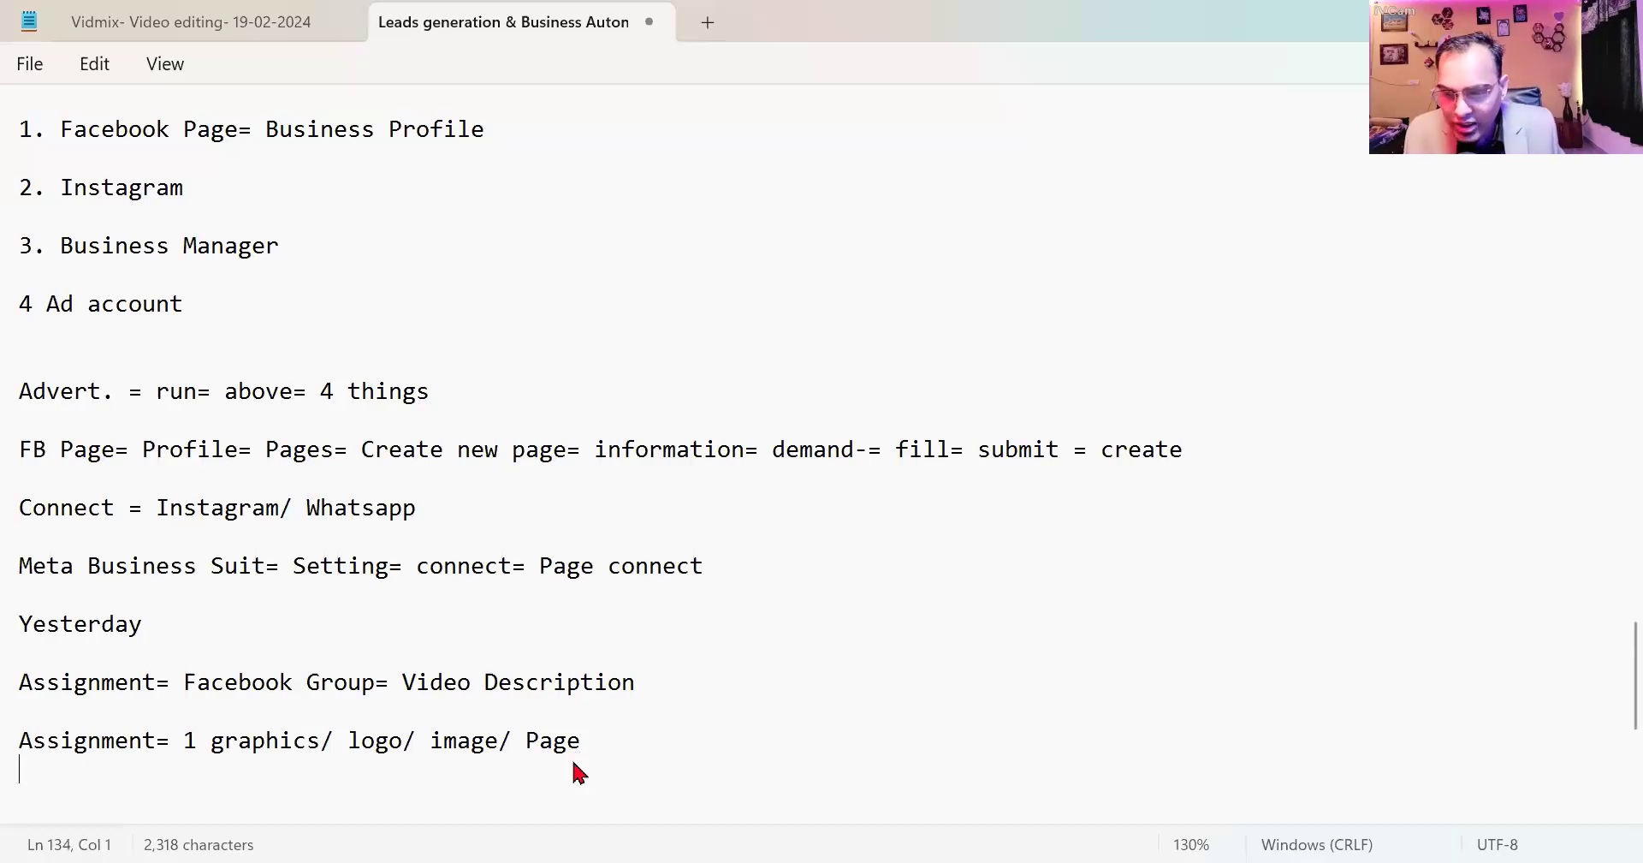
{"action": "key", "text": "Return"}
{"action": "key", "text": "Return"}
{"action": "type", "text": "Re"}
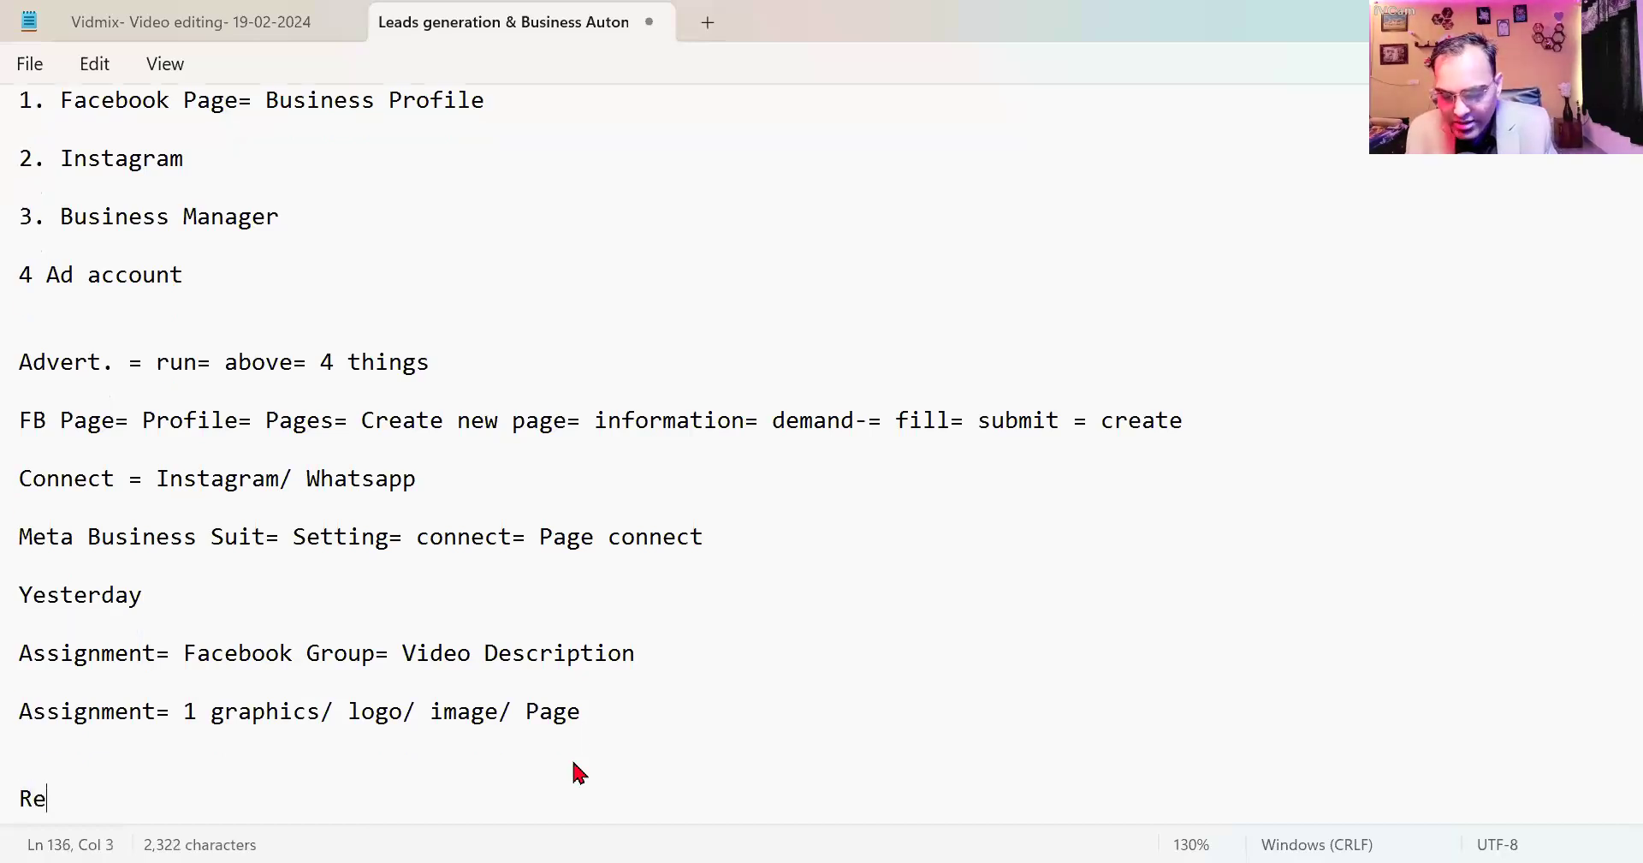
{"action": "type", "text": "cordings= "}
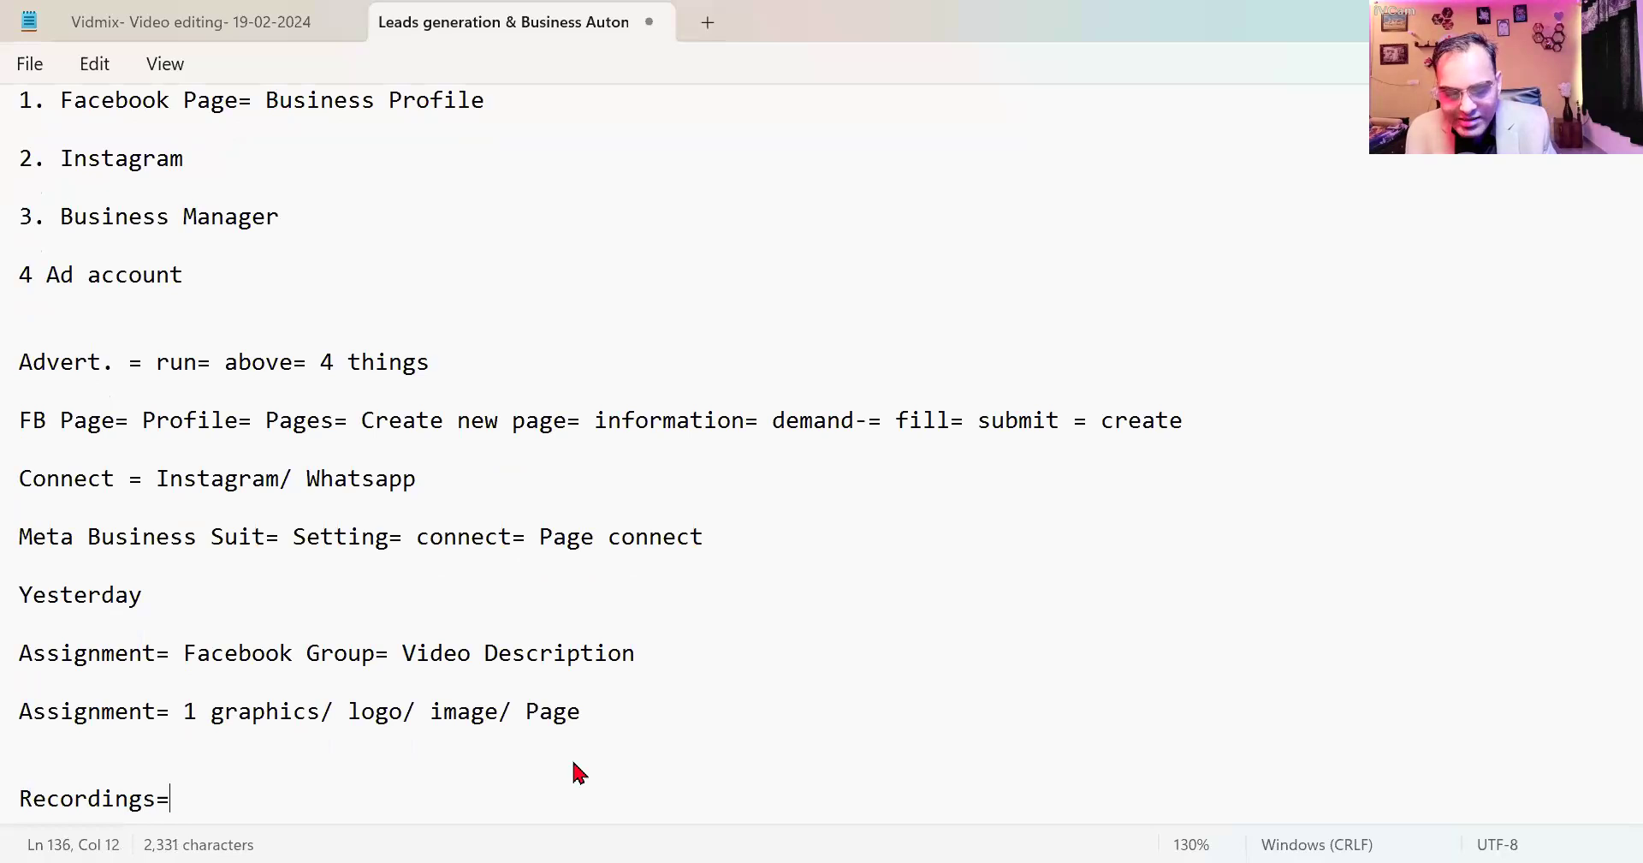
{"action": "type", "text": "De"}
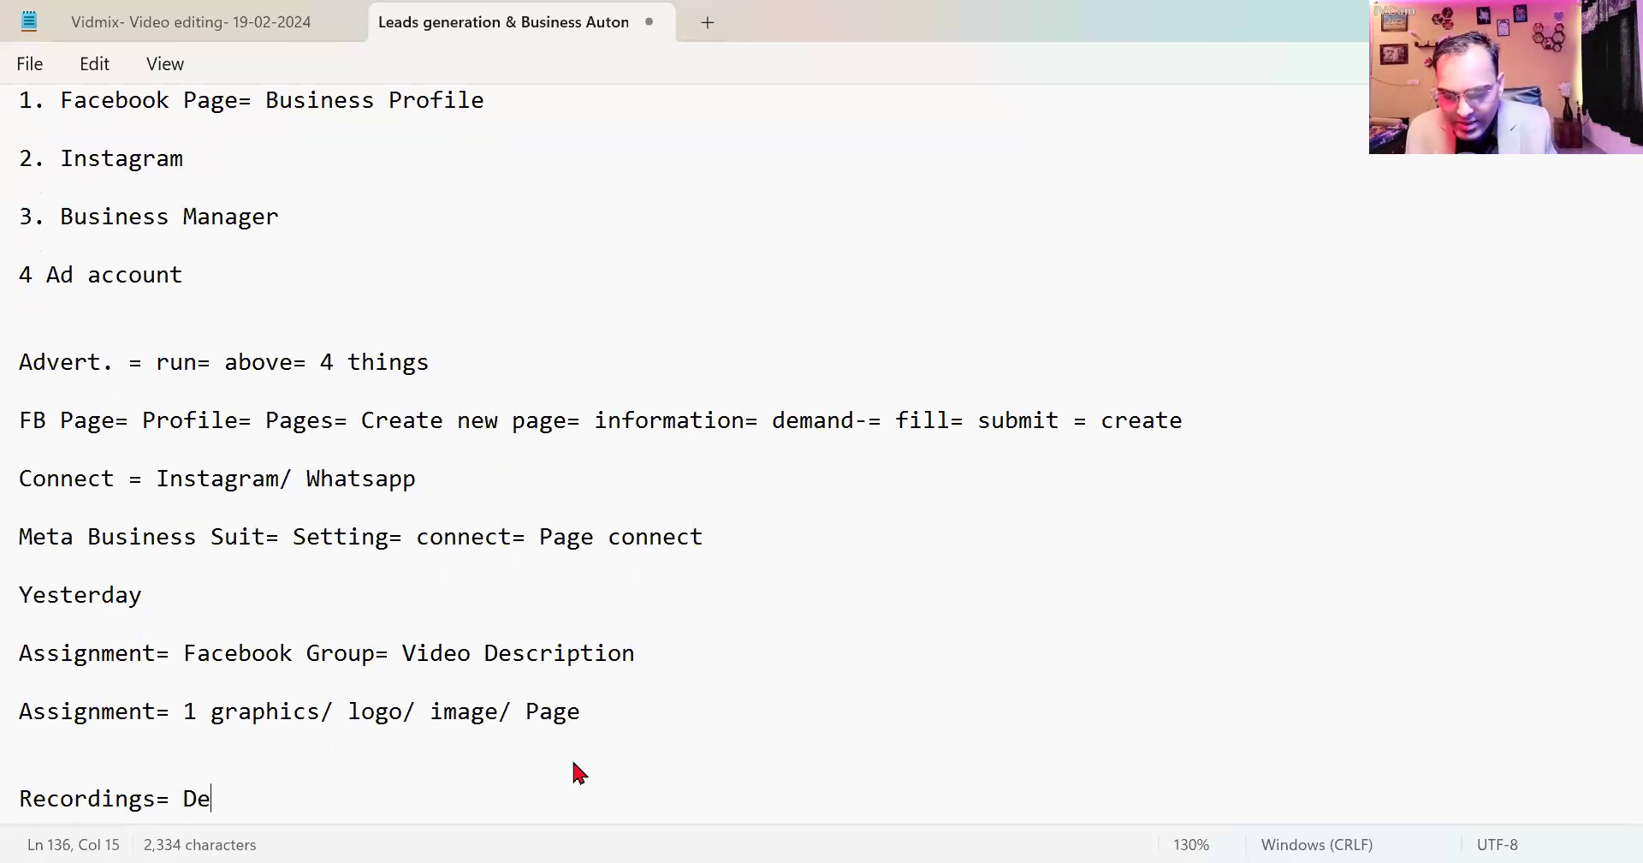
{"action": "type", "text": "csrip"}
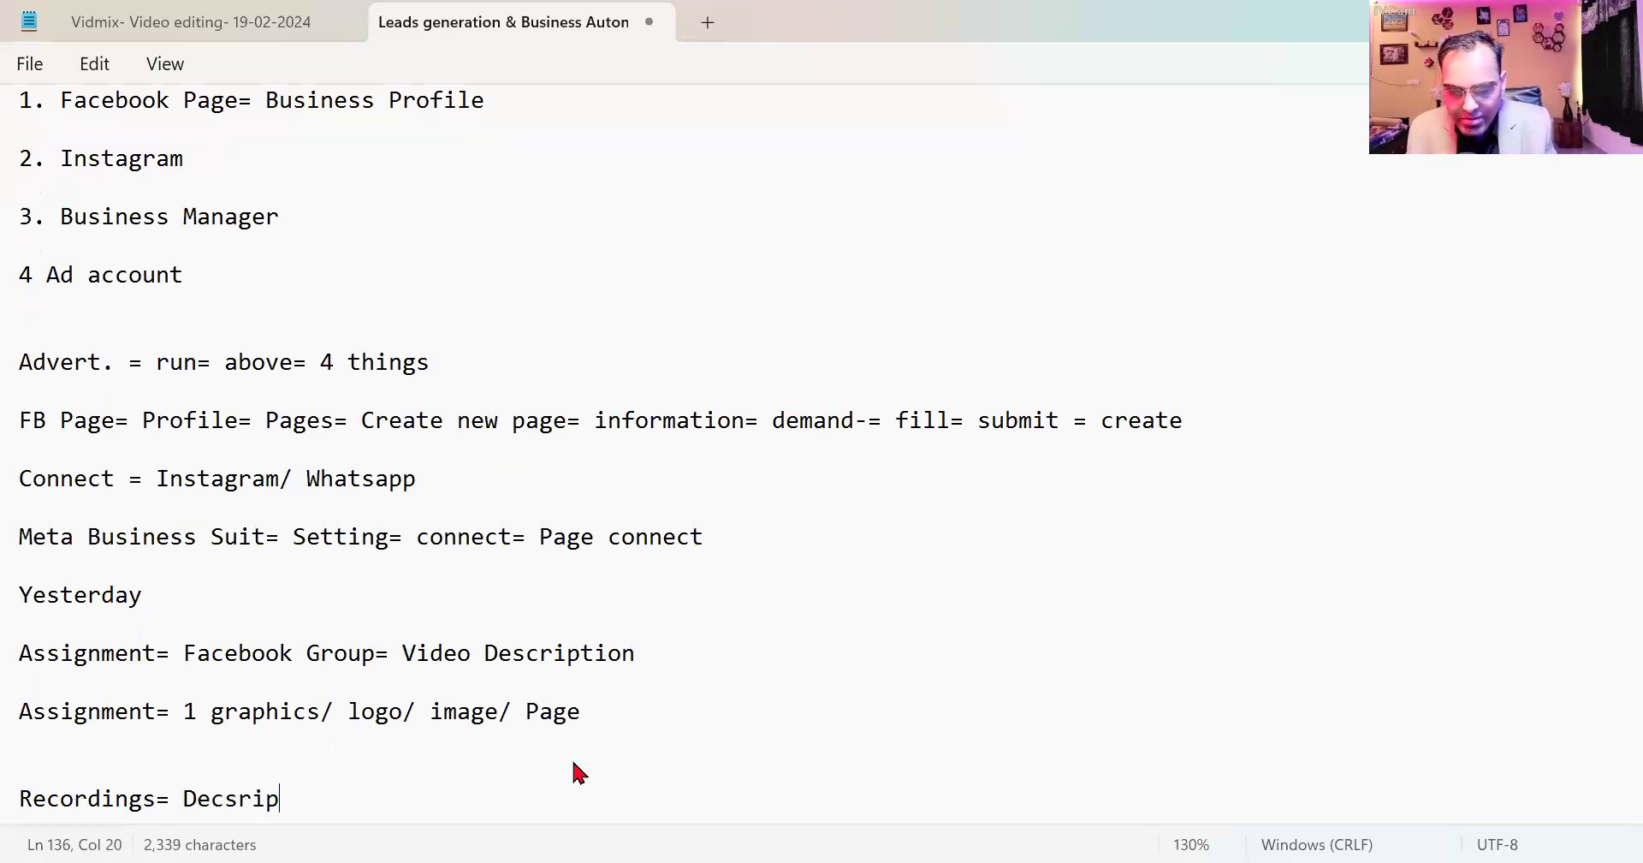
{"action": "type", "text": "tion="}
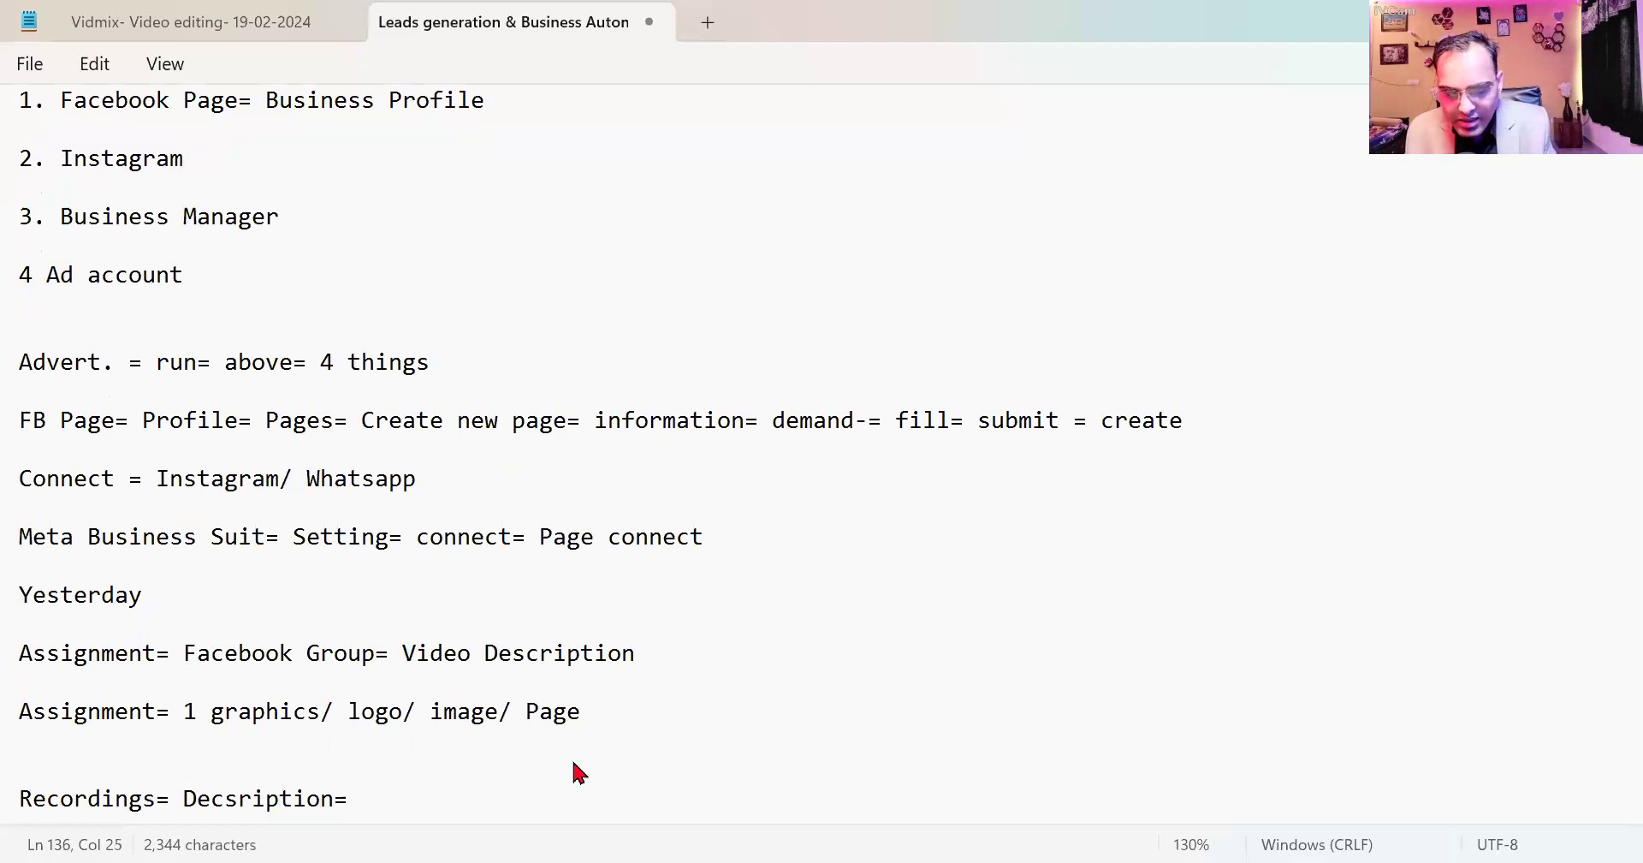
{"action": "type", "text": " Link= Go"}
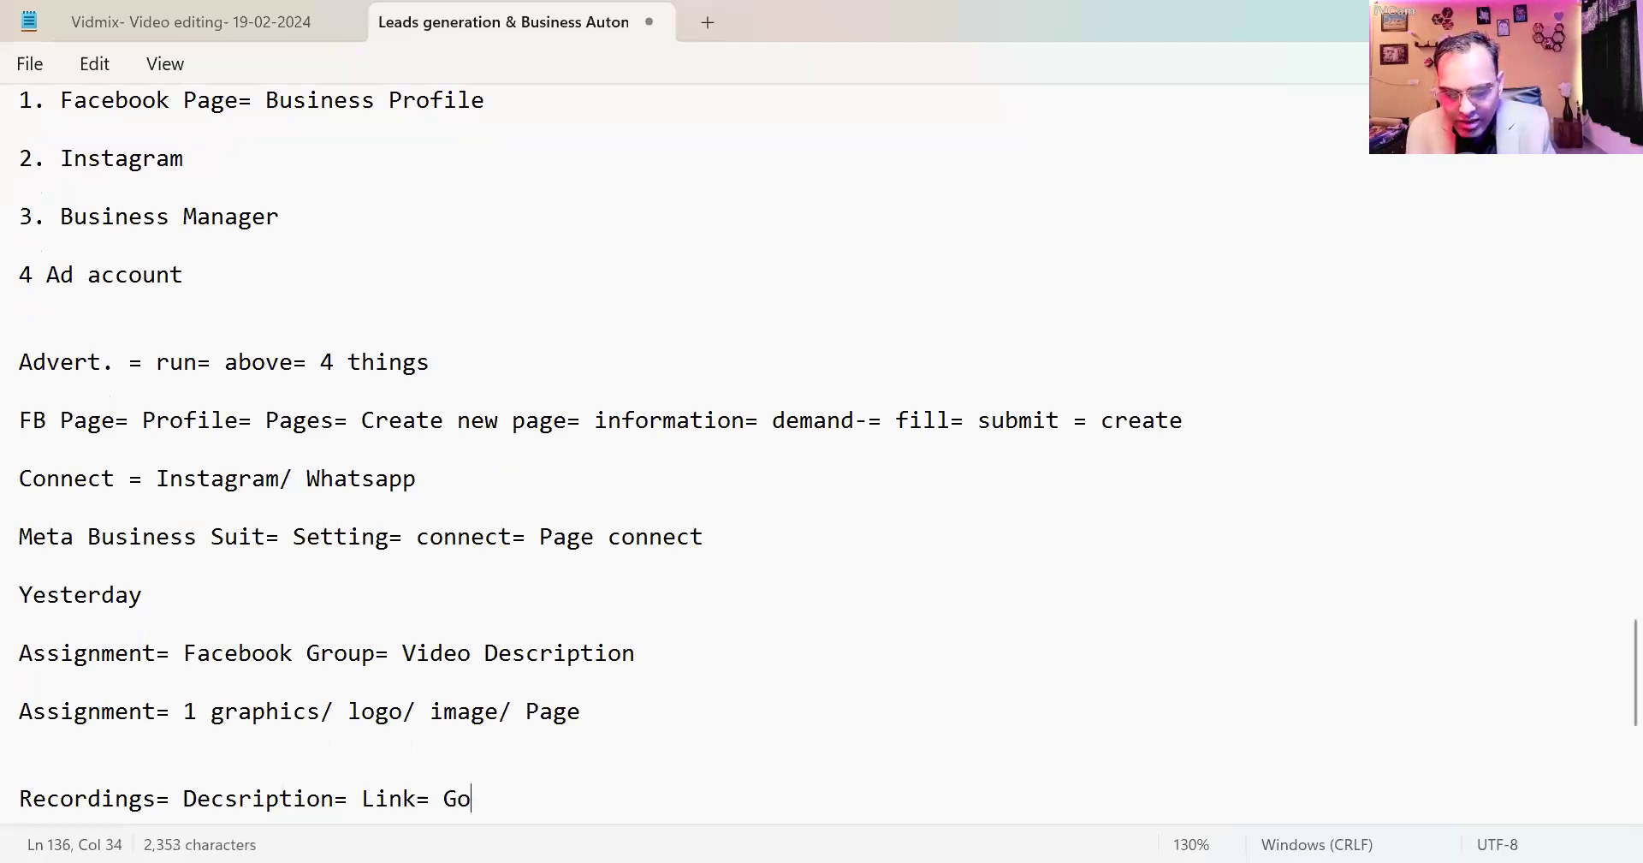
{"action": "type", "text": "ogle= fill="}
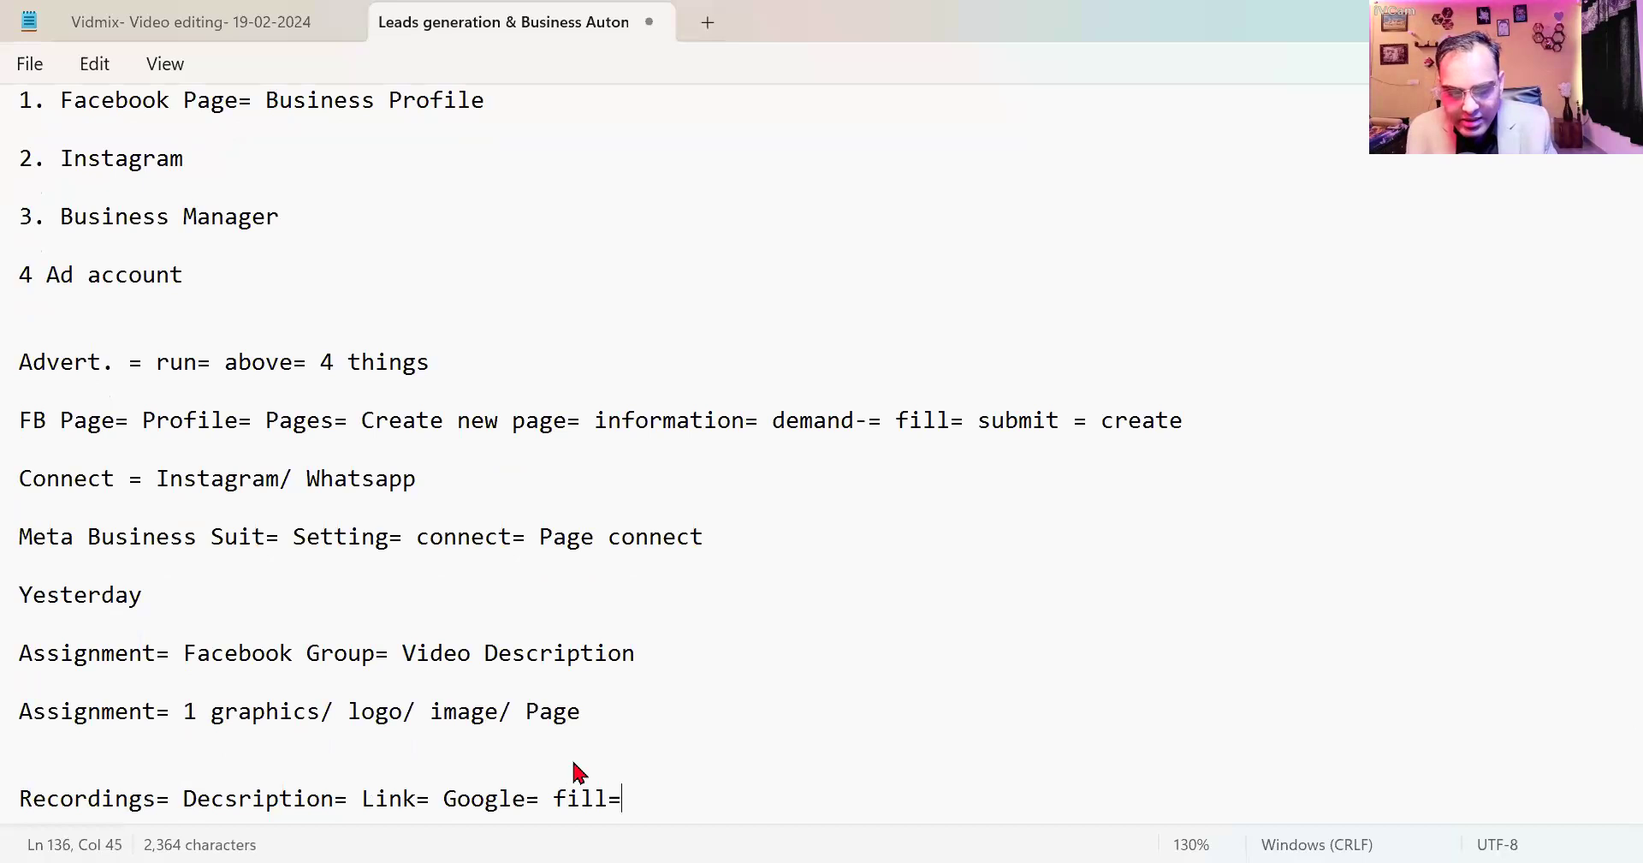
{"action": "type", "text": " what"}
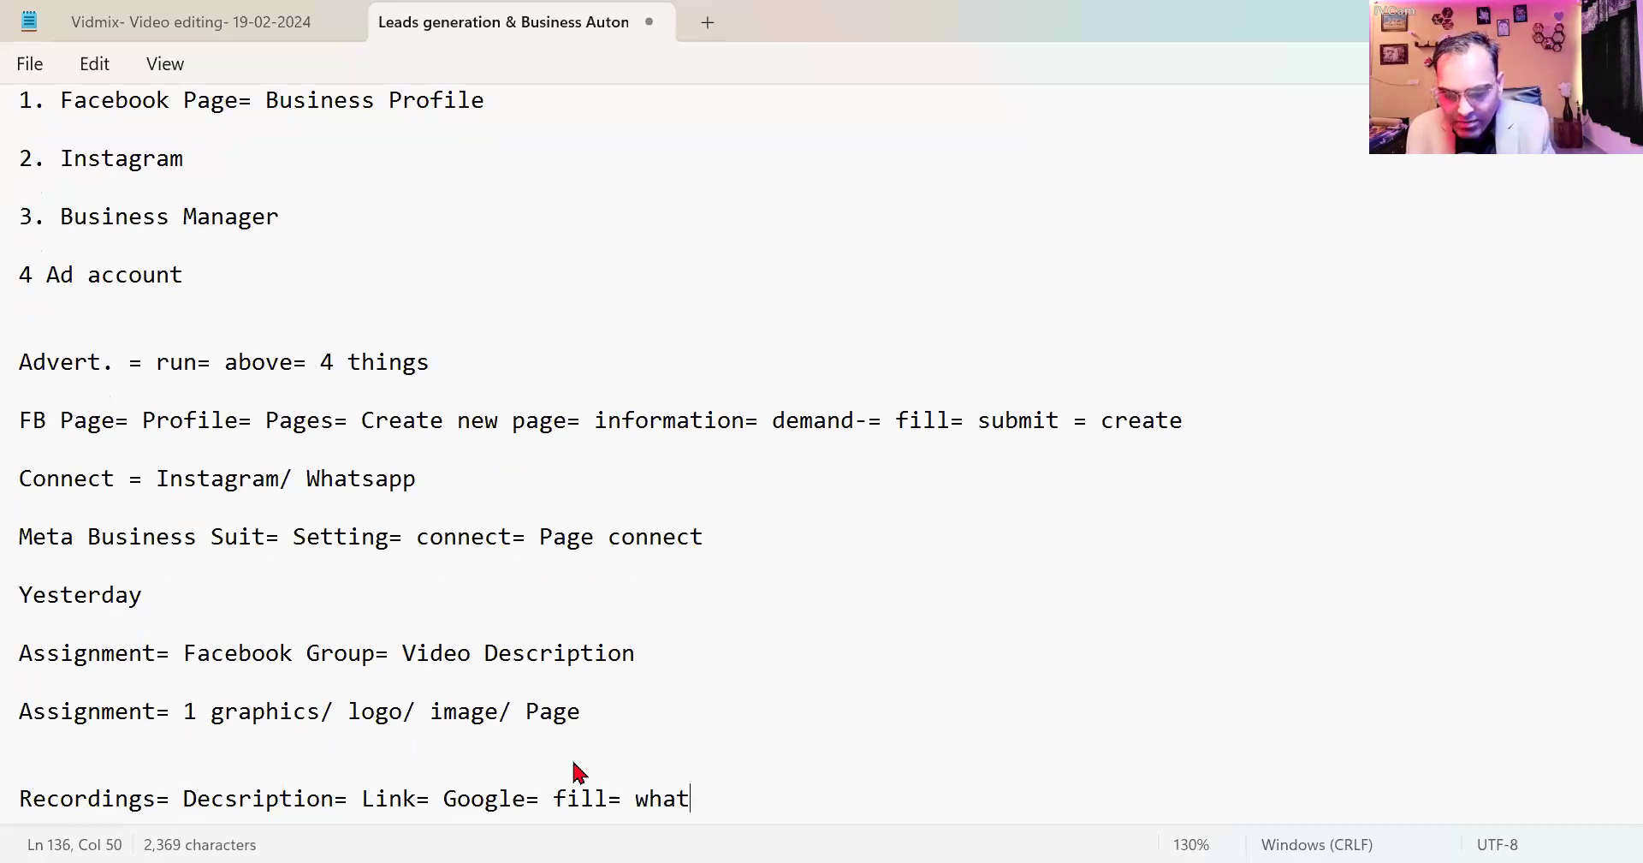
{"action": "type", "text": "sapp number= mesaage"}
{"action": "key", "text": "BackSpace"}
{"action": "key", "text": "BackSpace"}
{"action": "key", "text": "BackSpace"}
{"action": "key", "text": "BackSpace"}
{"action": "type", "text": "sage"}
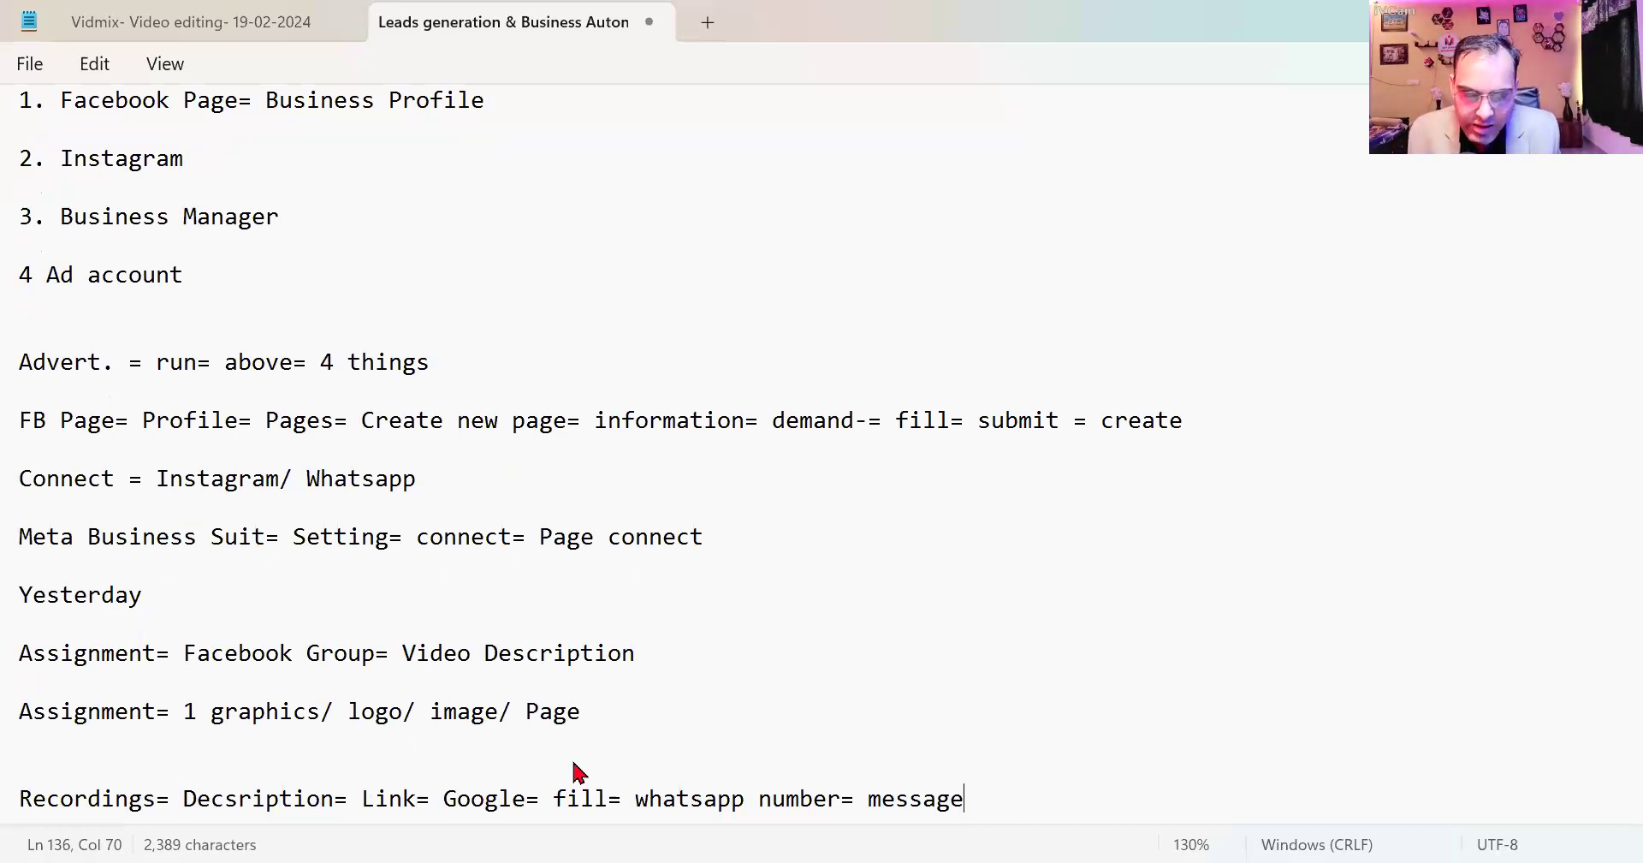
{"action": "key", "text": "Return"}
{"action": "key", "text": "Return"}
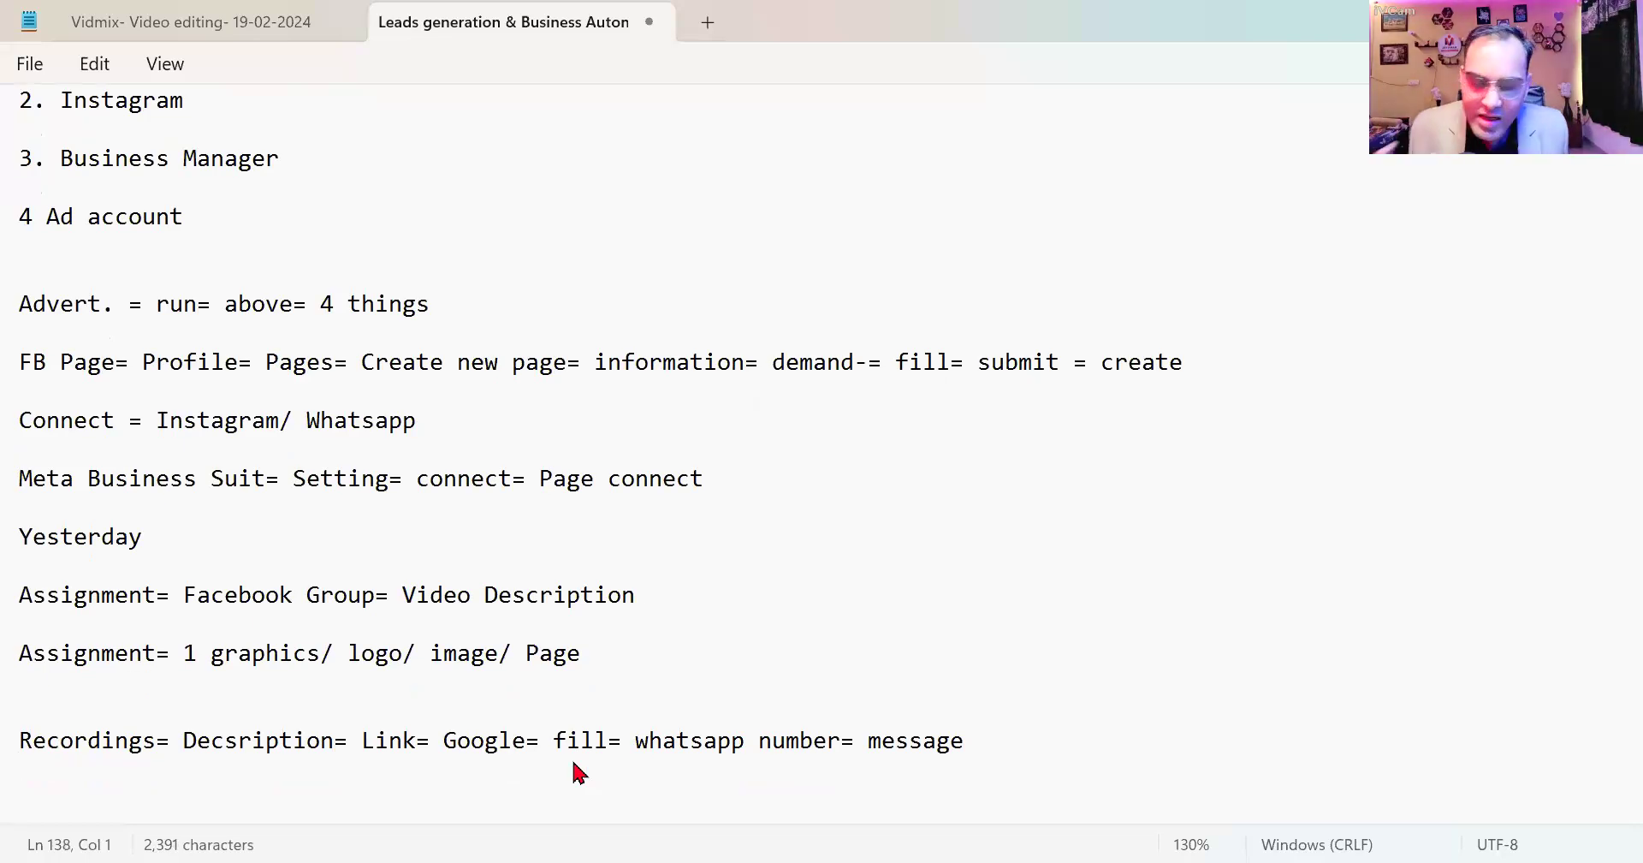
{"action": "scroll", "coordinate": [580, 773], "scroll_direction": "up", "scroll_amount": 9}
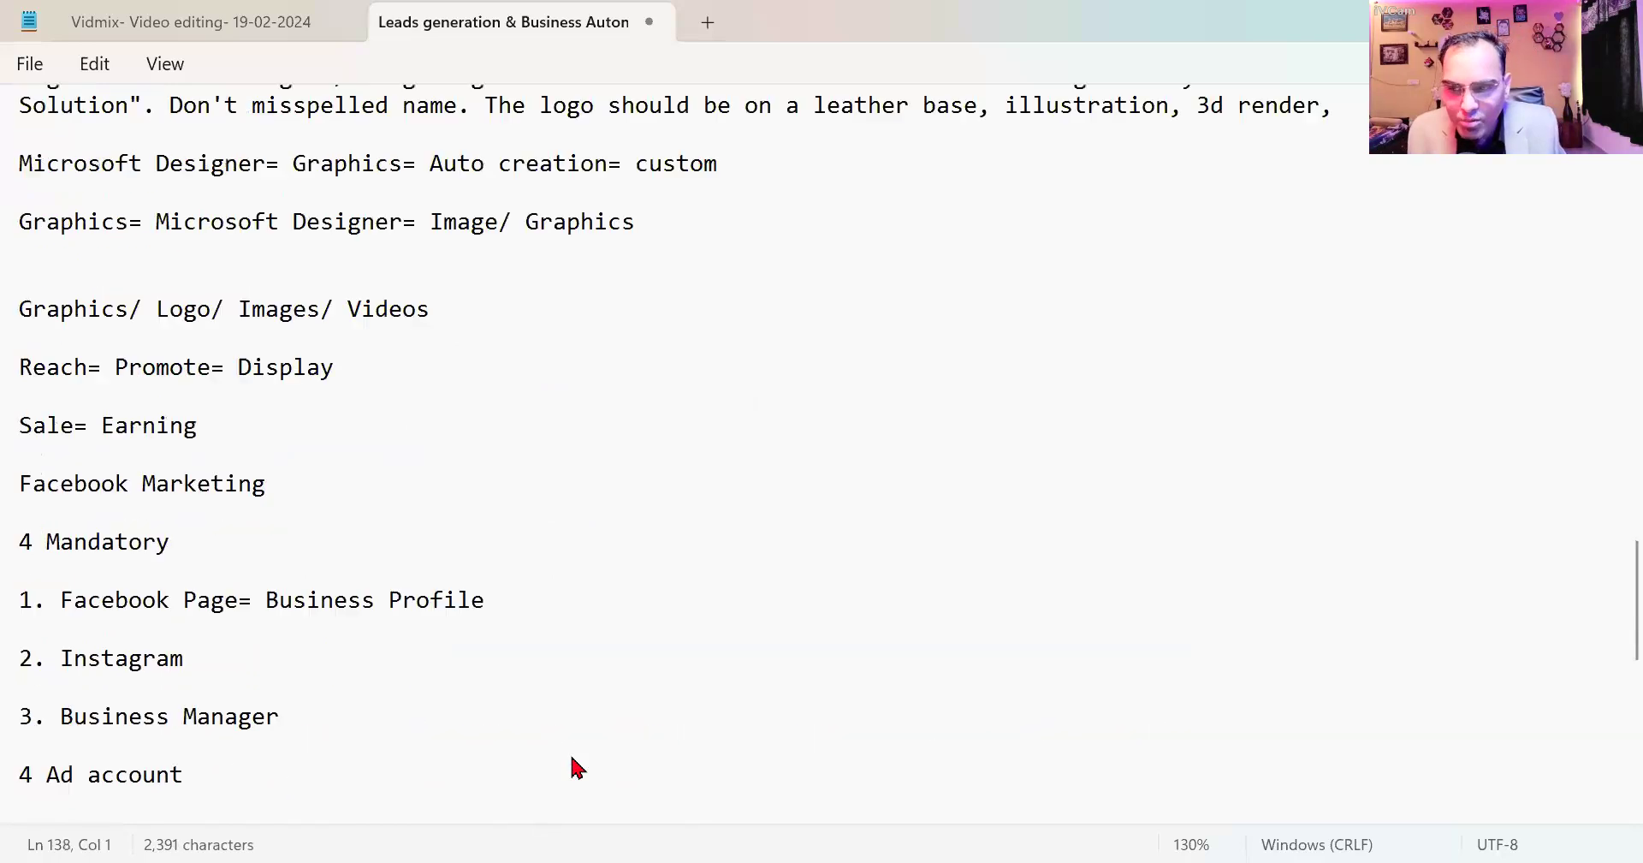
{"action": "scroll", "coordinate": [580, 768], "scroll_direction": "up", "scroll_amount": 1}
{"action": "scroll", "coordinate": [568, 764], "scroll_direction": "down", "scroll_amount": 6}
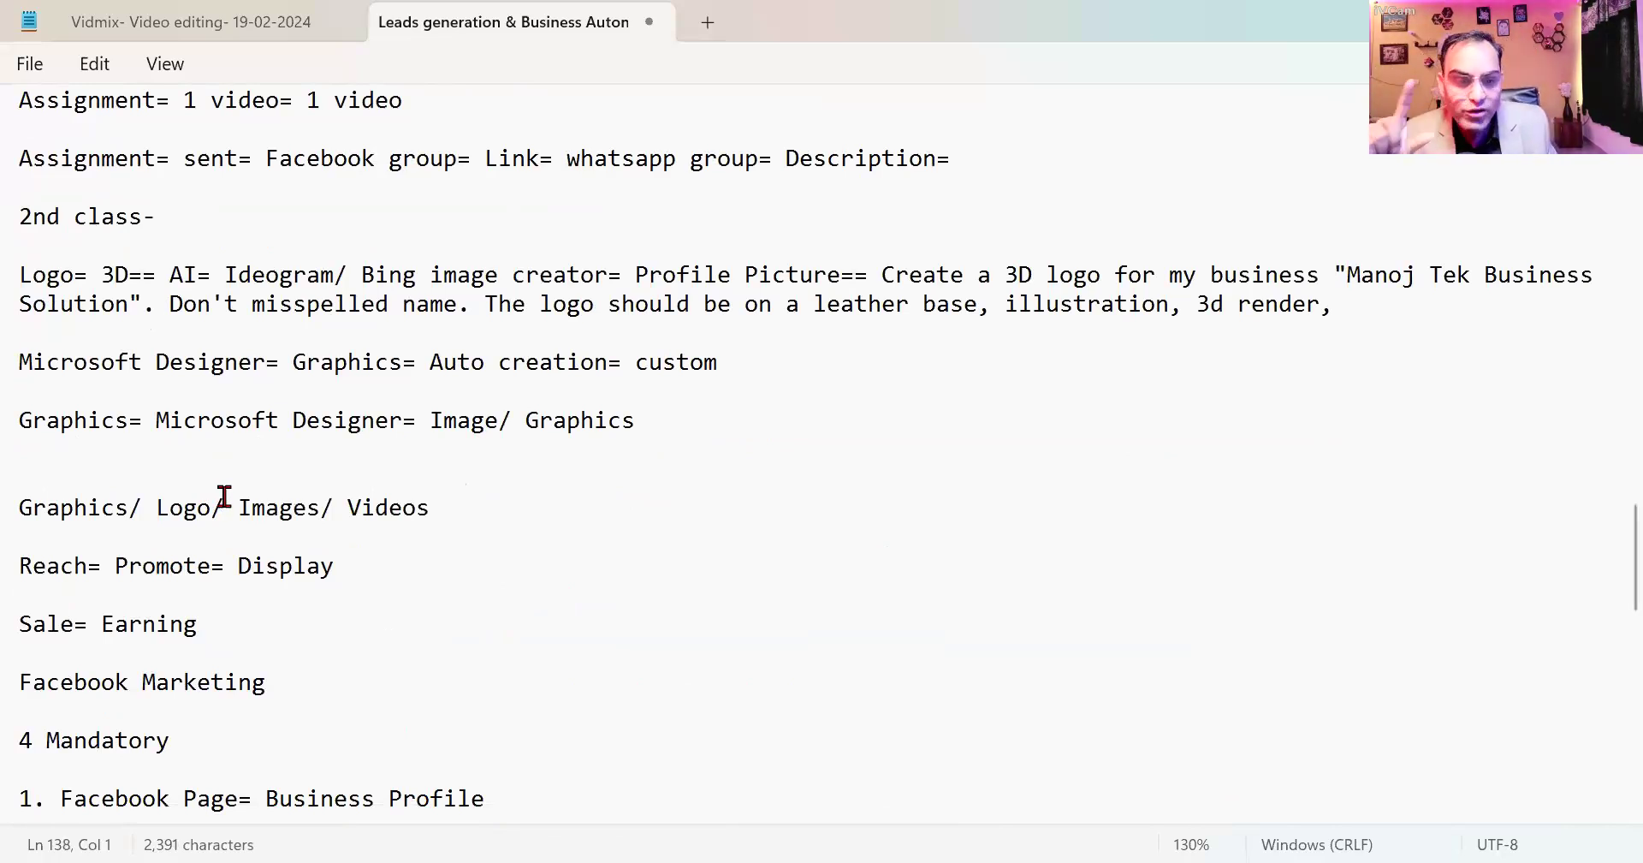
{"action": "scroll", "coordinate": [225, 497], "scroll_direction": "down", "scroll_amount": 1}
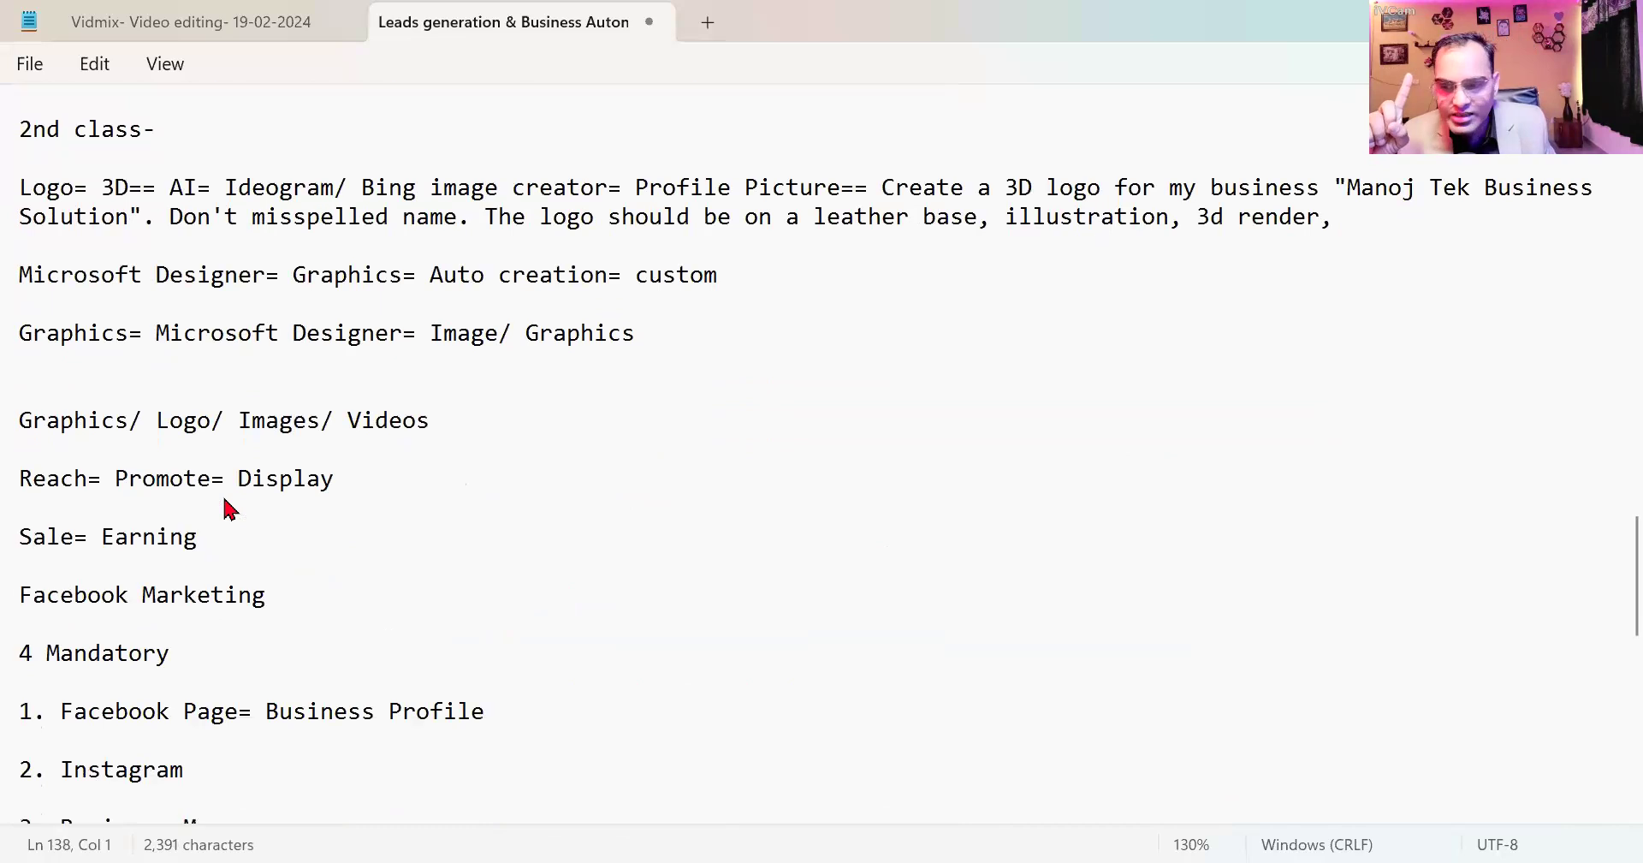
{"action": "scroll", "coordinate": [231, 496], "scroll_direction": "down", "scroll_amount": 12}
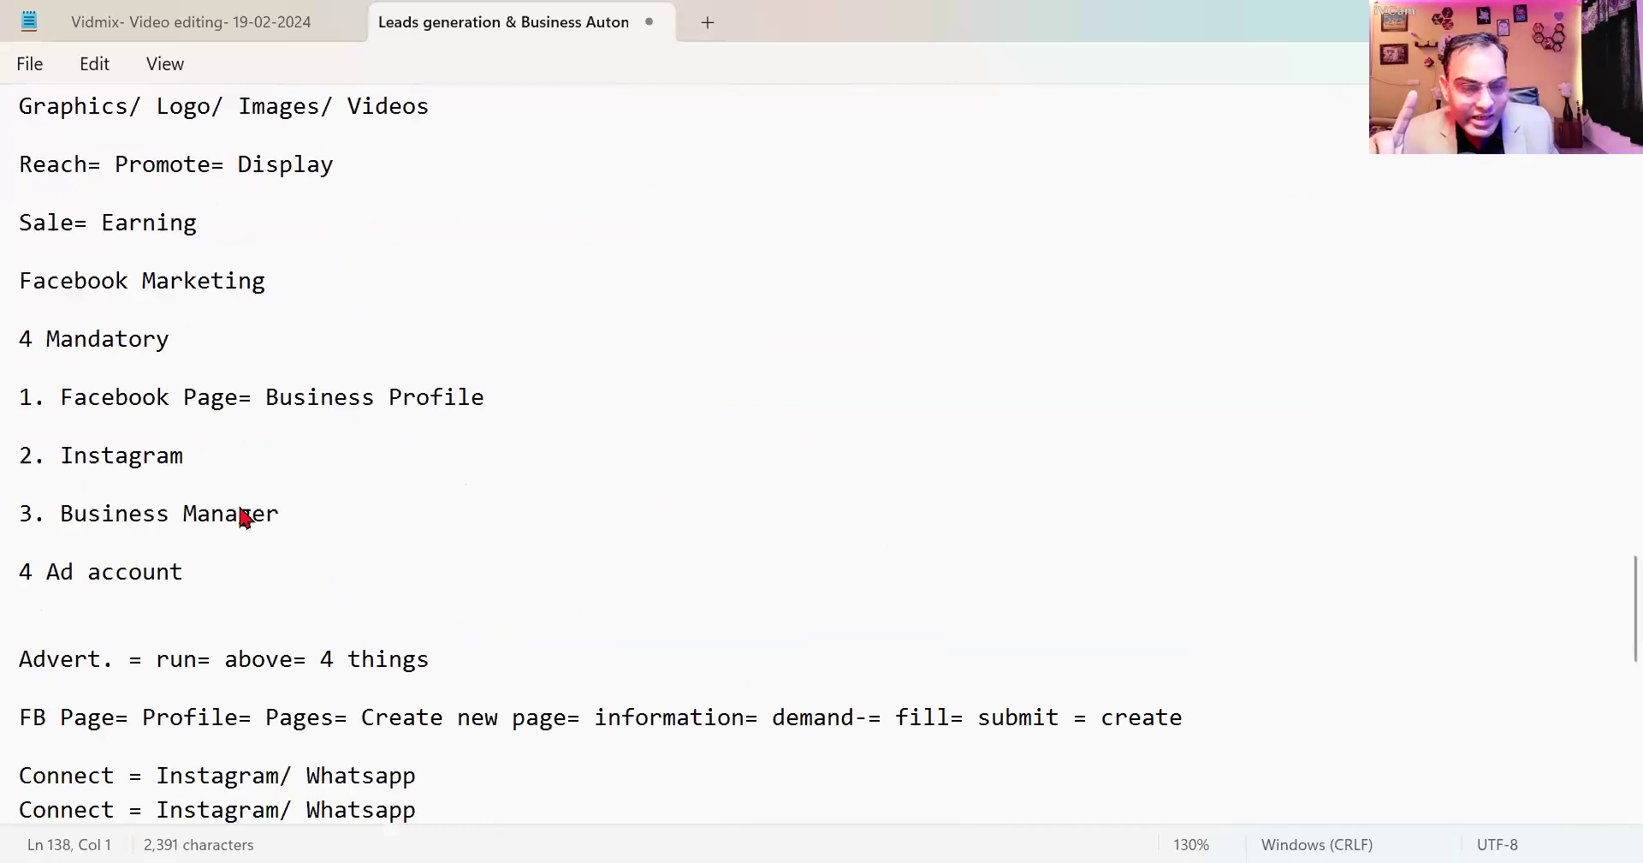
Write 'Logo= Ideogram' and 'Graphics. Image creation= Micrsoft designer' on separate lines.
{"action": "type", "text": "Logo= Ideograp"}
{"action": "key", "text": "BackSpace"}
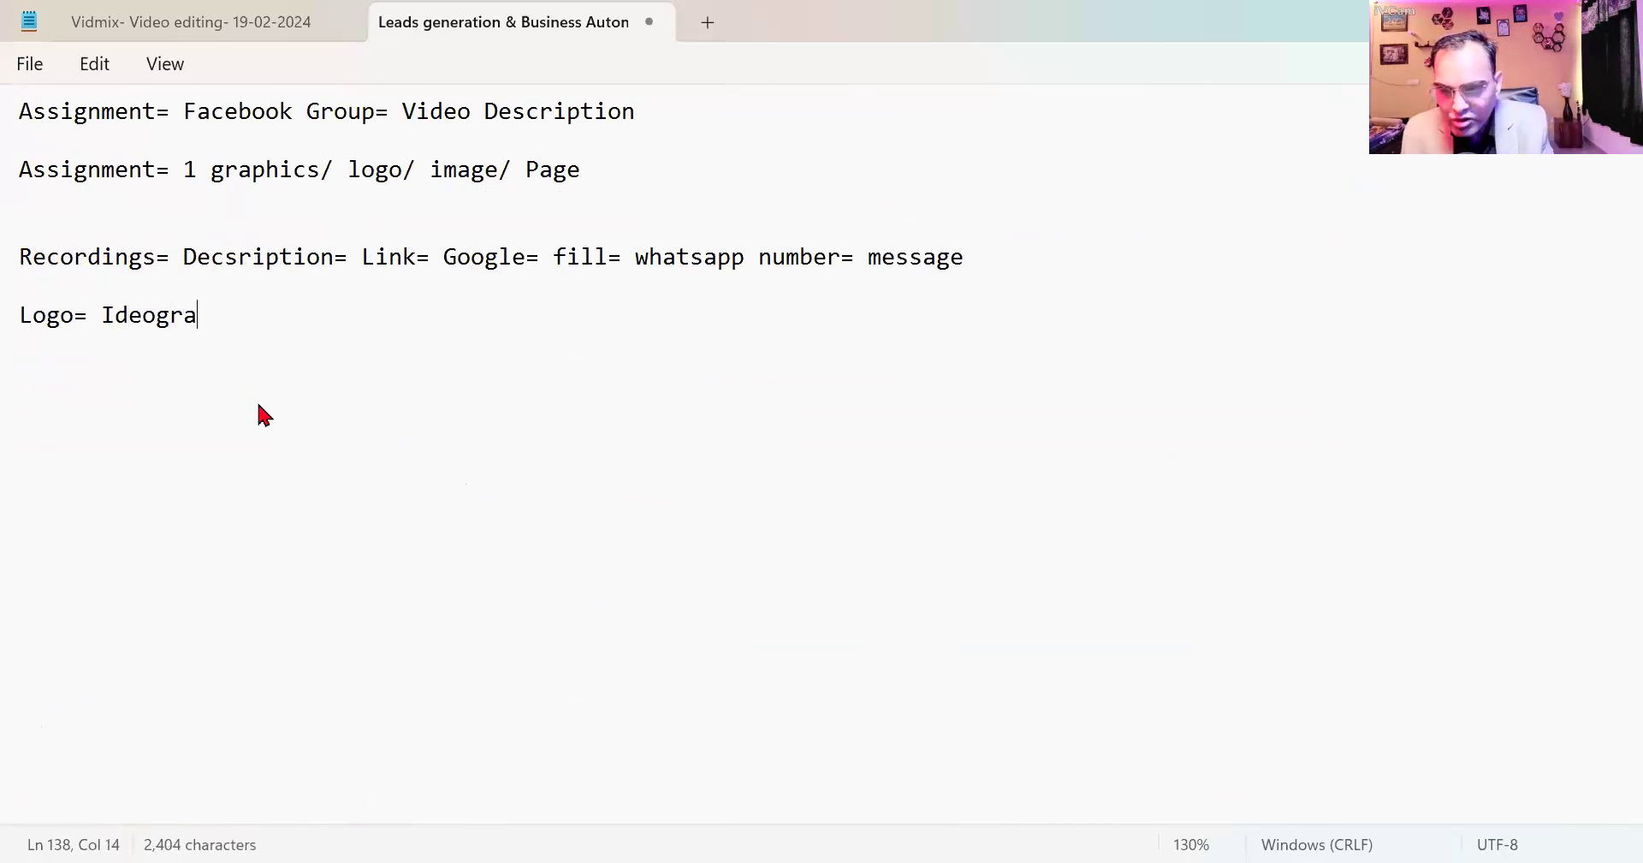
{"action": "type", "text": "m"}
{"action": "key", "text": "Return"}
{"action": "key", "text": "Return"}
{"action": "type", "text": "Graphics. Image creation= "}
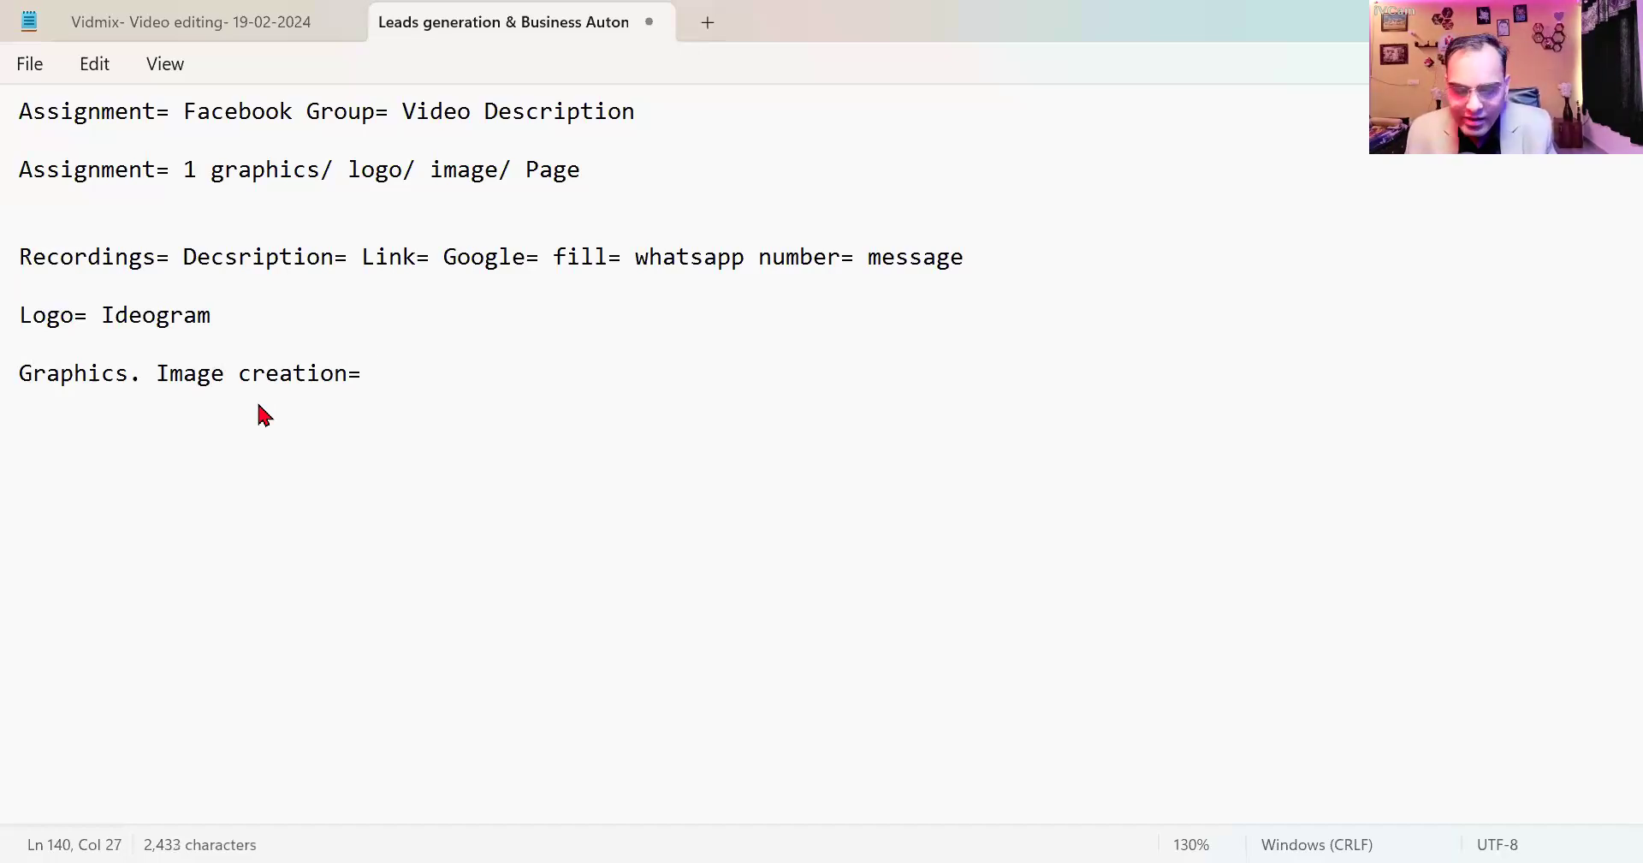
{"action": "type", "text": "Mi"}
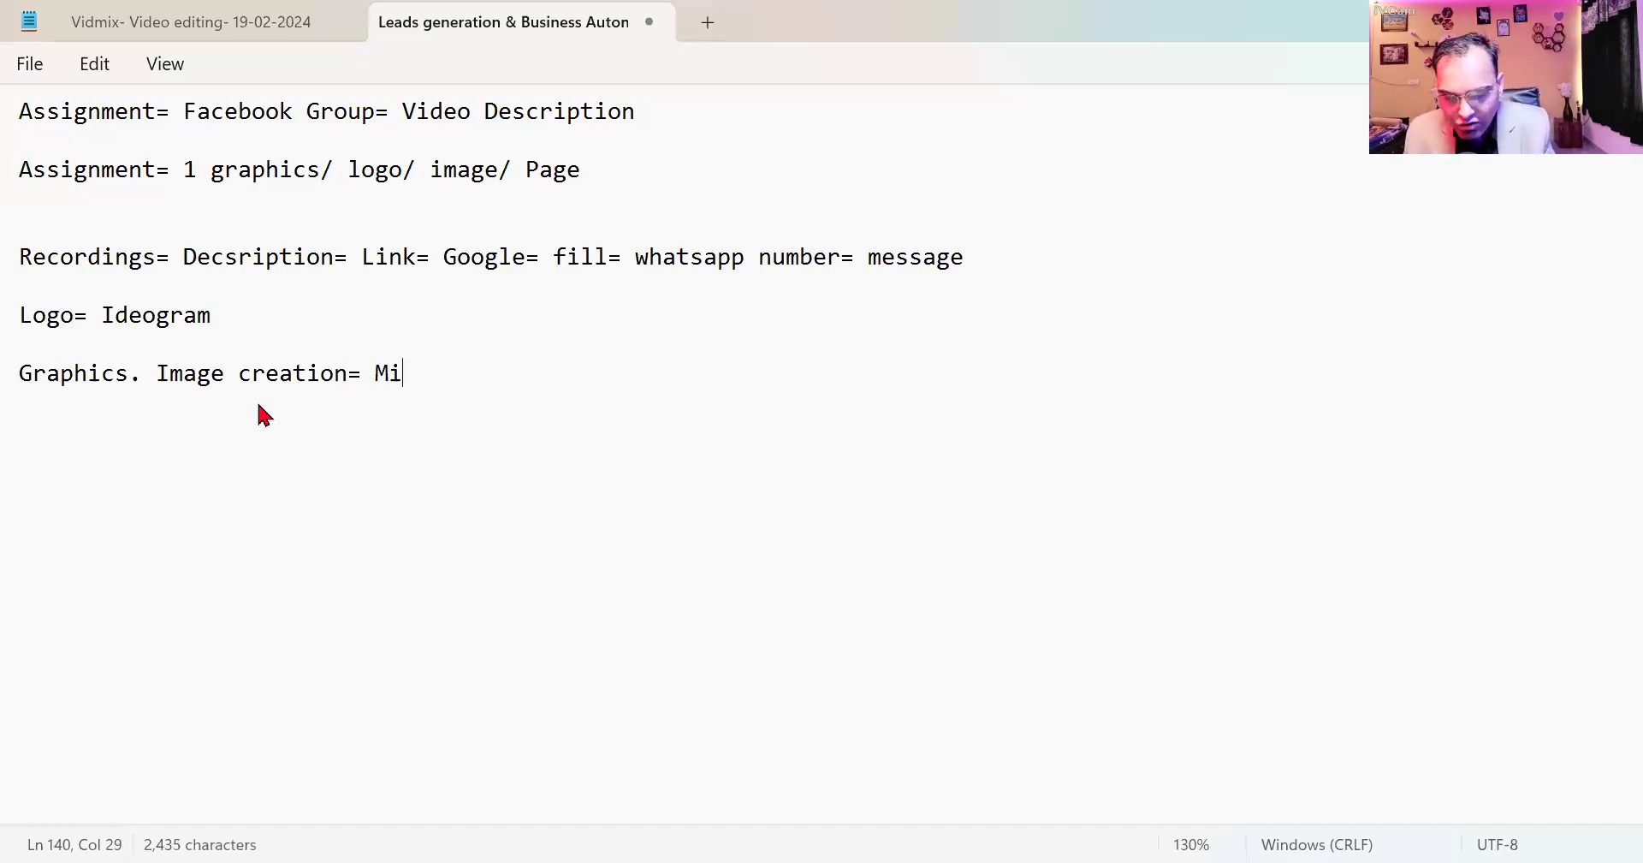
{"action": "type", "text": "crsoft"}
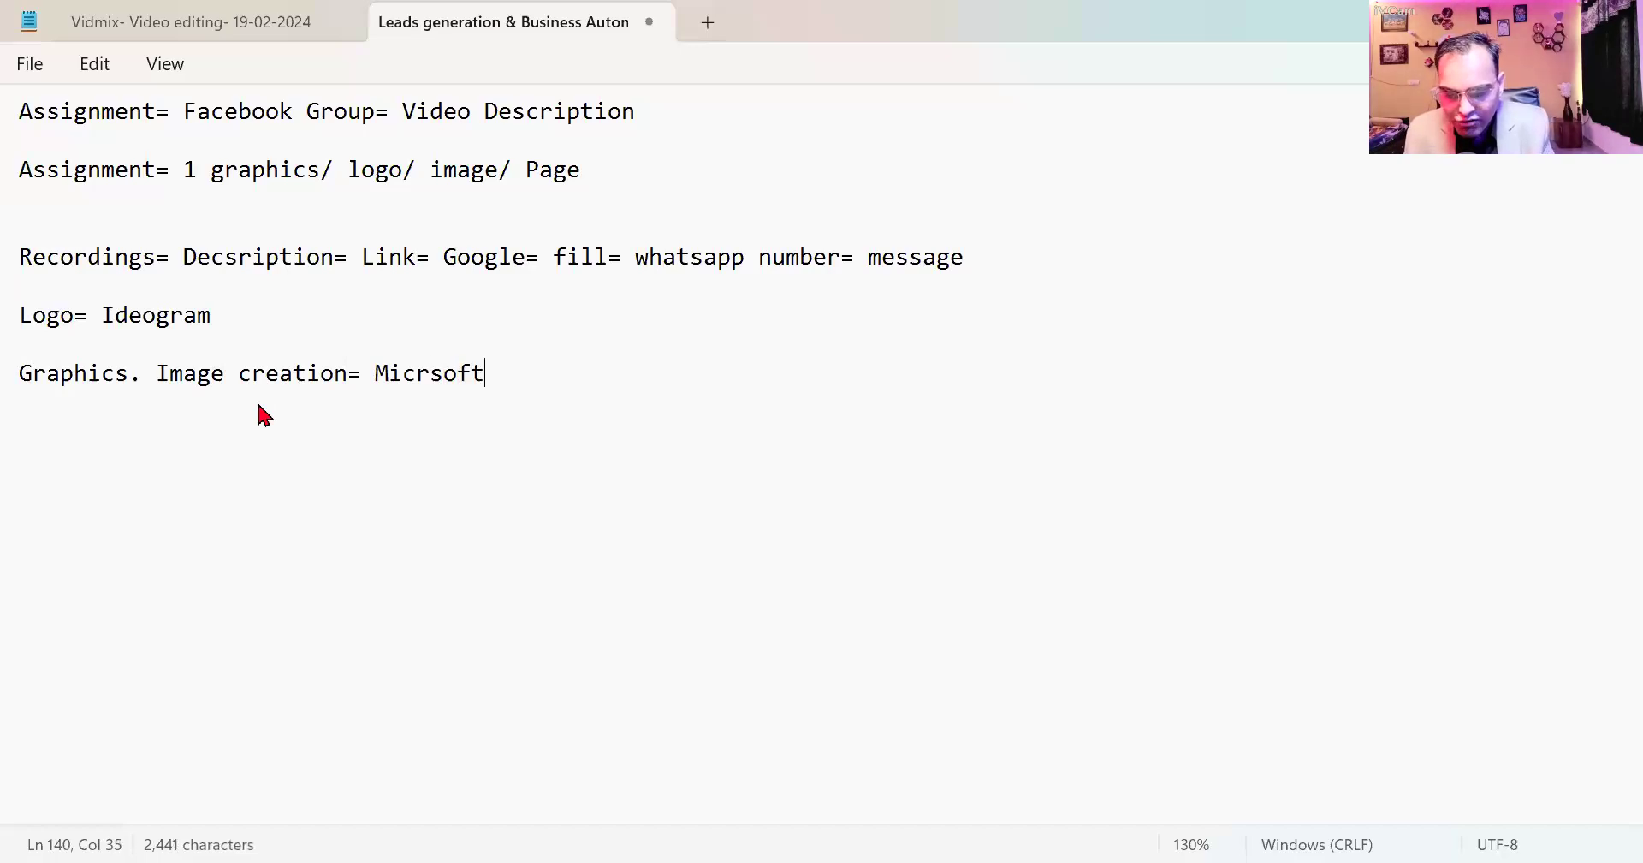
{"action": "type", "text": " designer"}
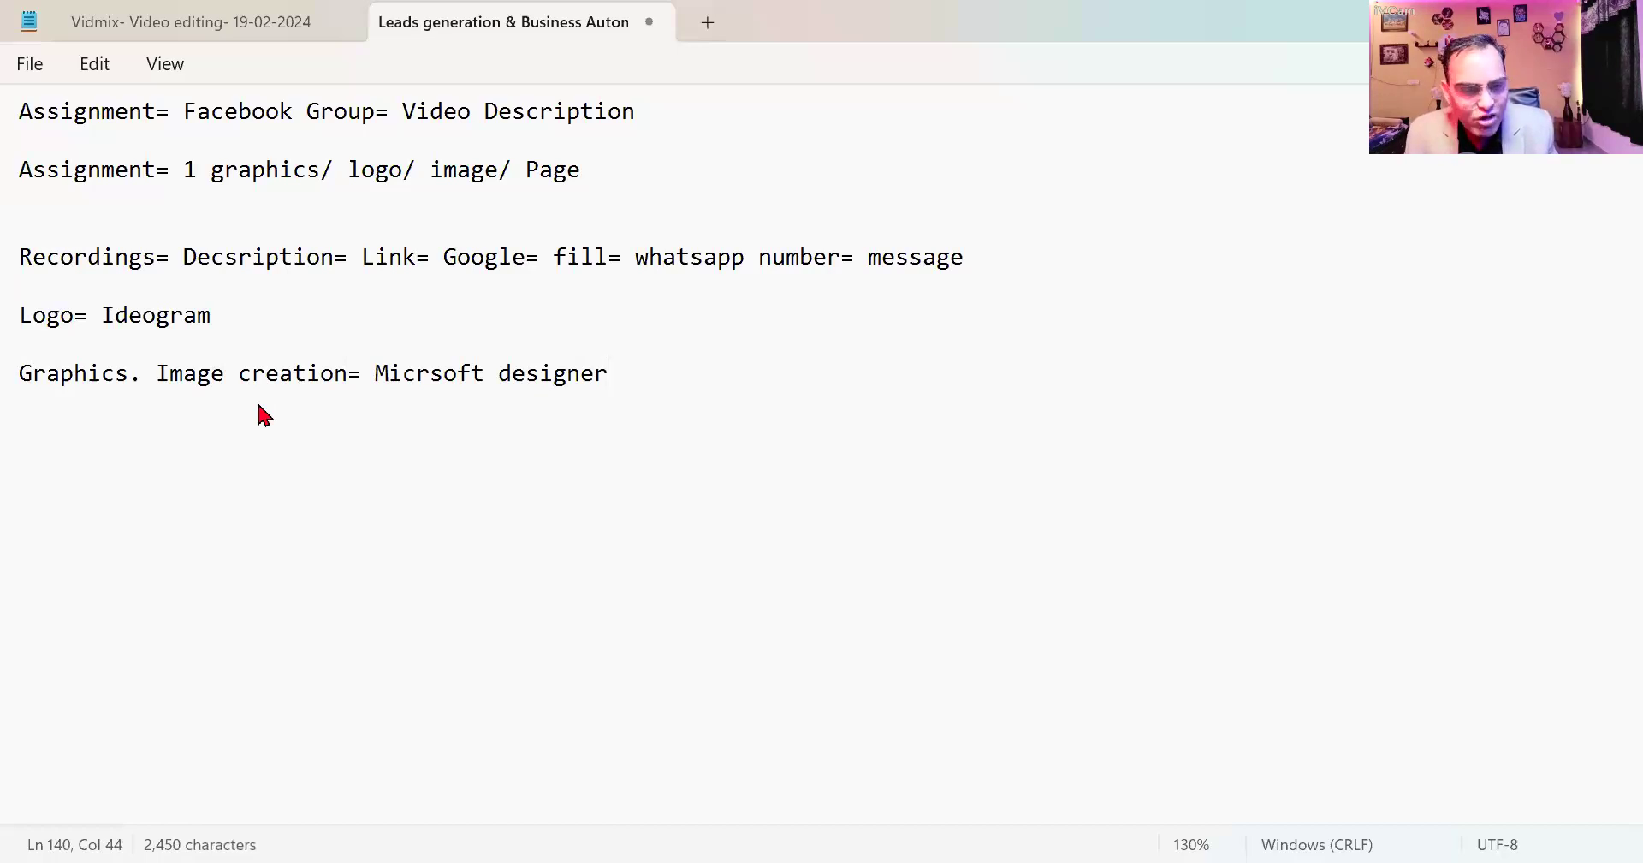
{"action": "key", "text": "Return"}
{"action": "key", "text": "Return"}
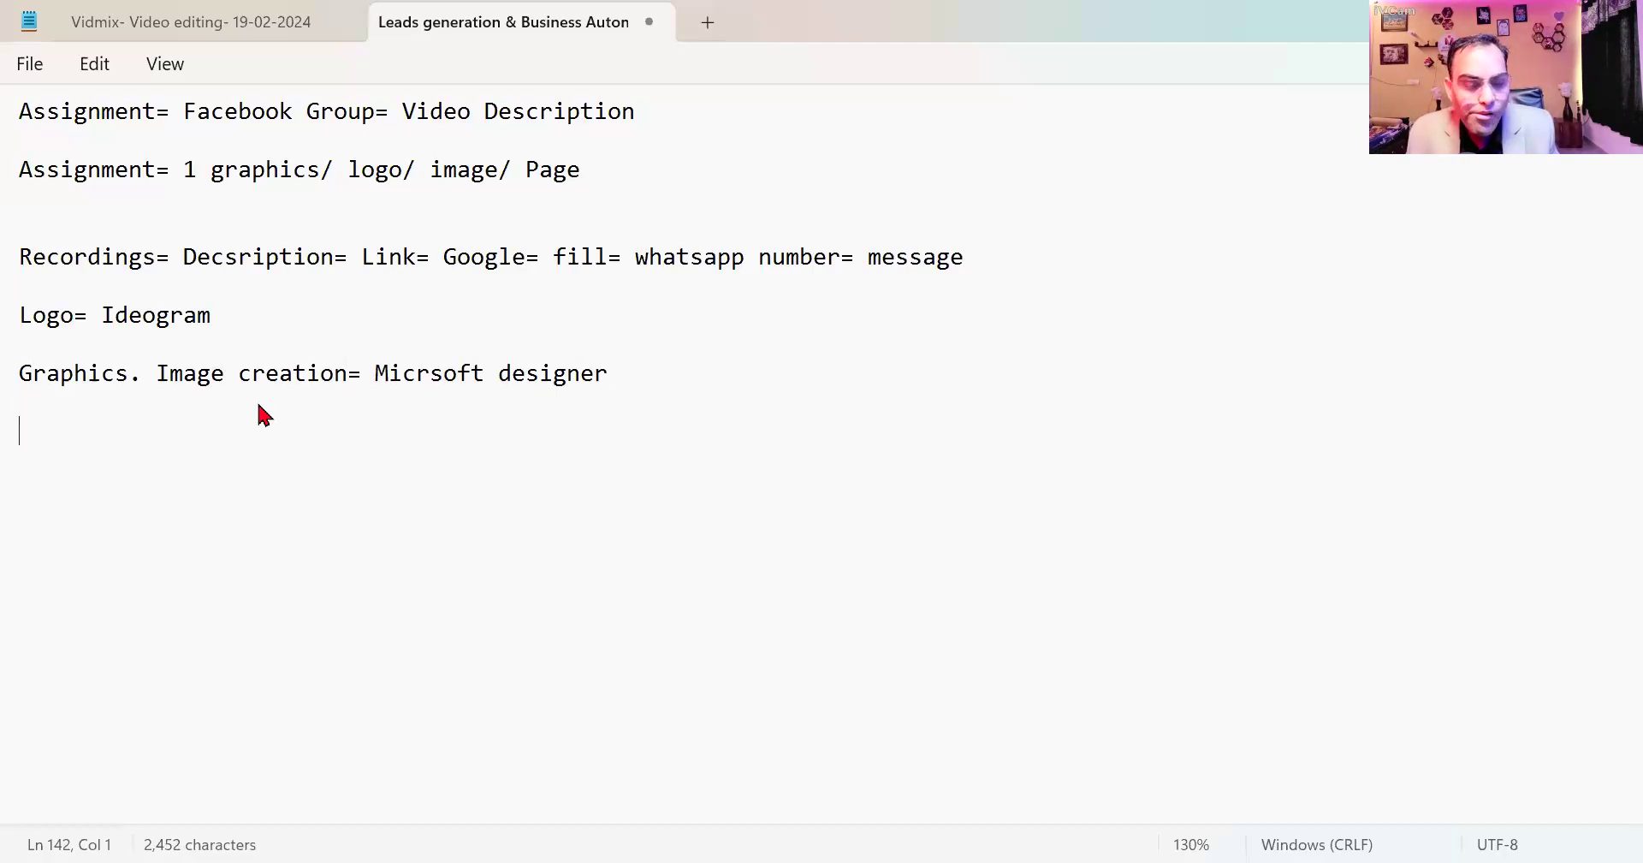
Write lines 'Page= Facebook', 'Hindi= Video= Filiki', 'English= Invideo' and 'tools= Link= Descriptions'.
{"action": "type", "text": "Page= F"}
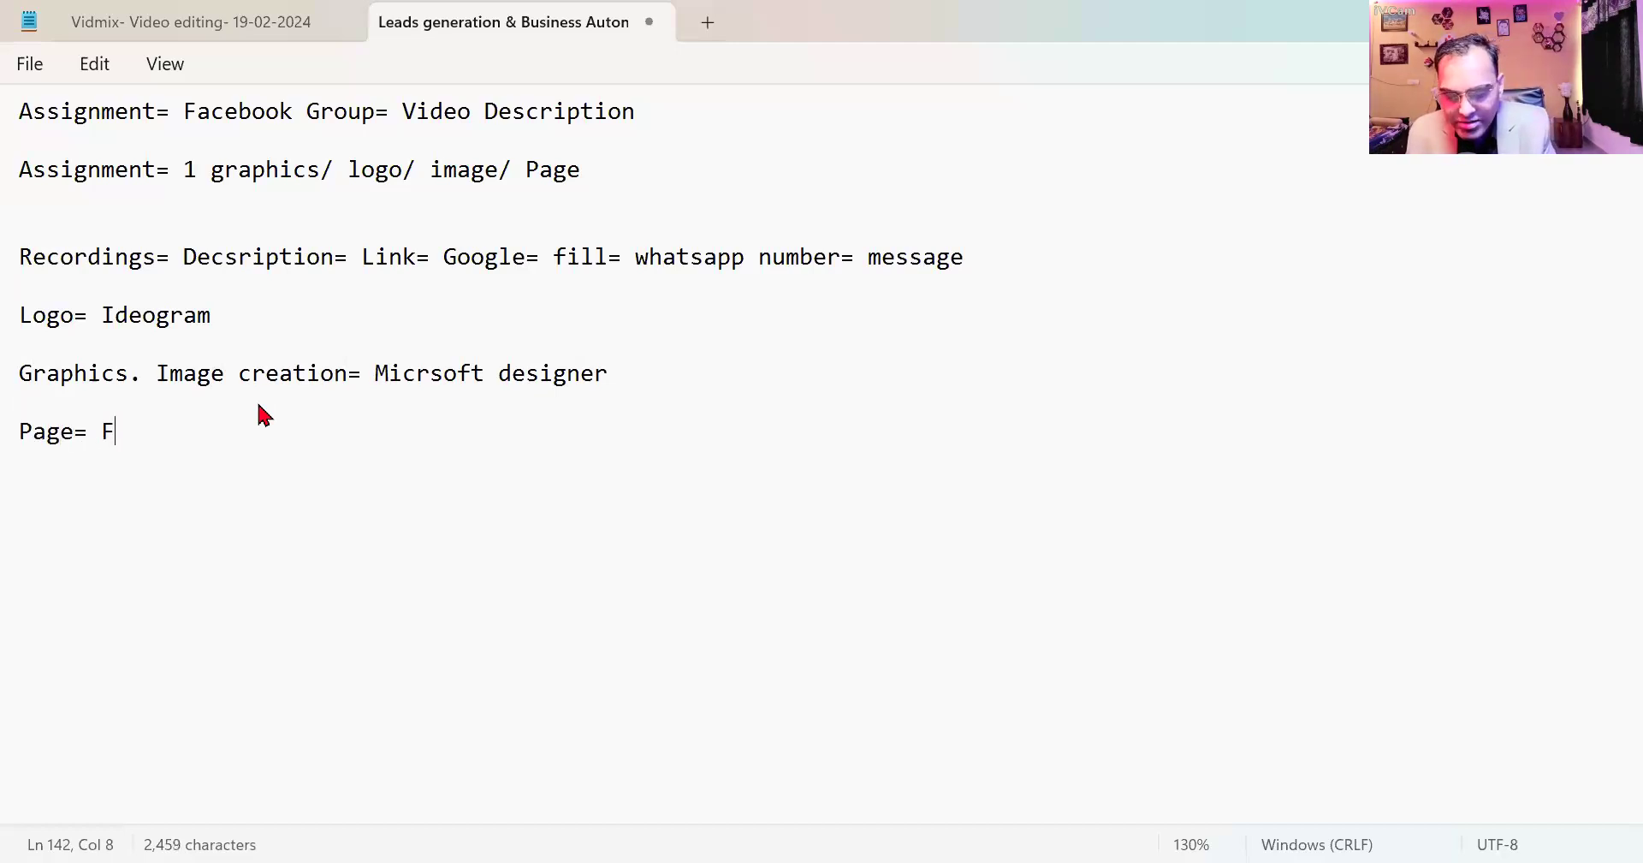
{"action": "type", "text": "acebook"}
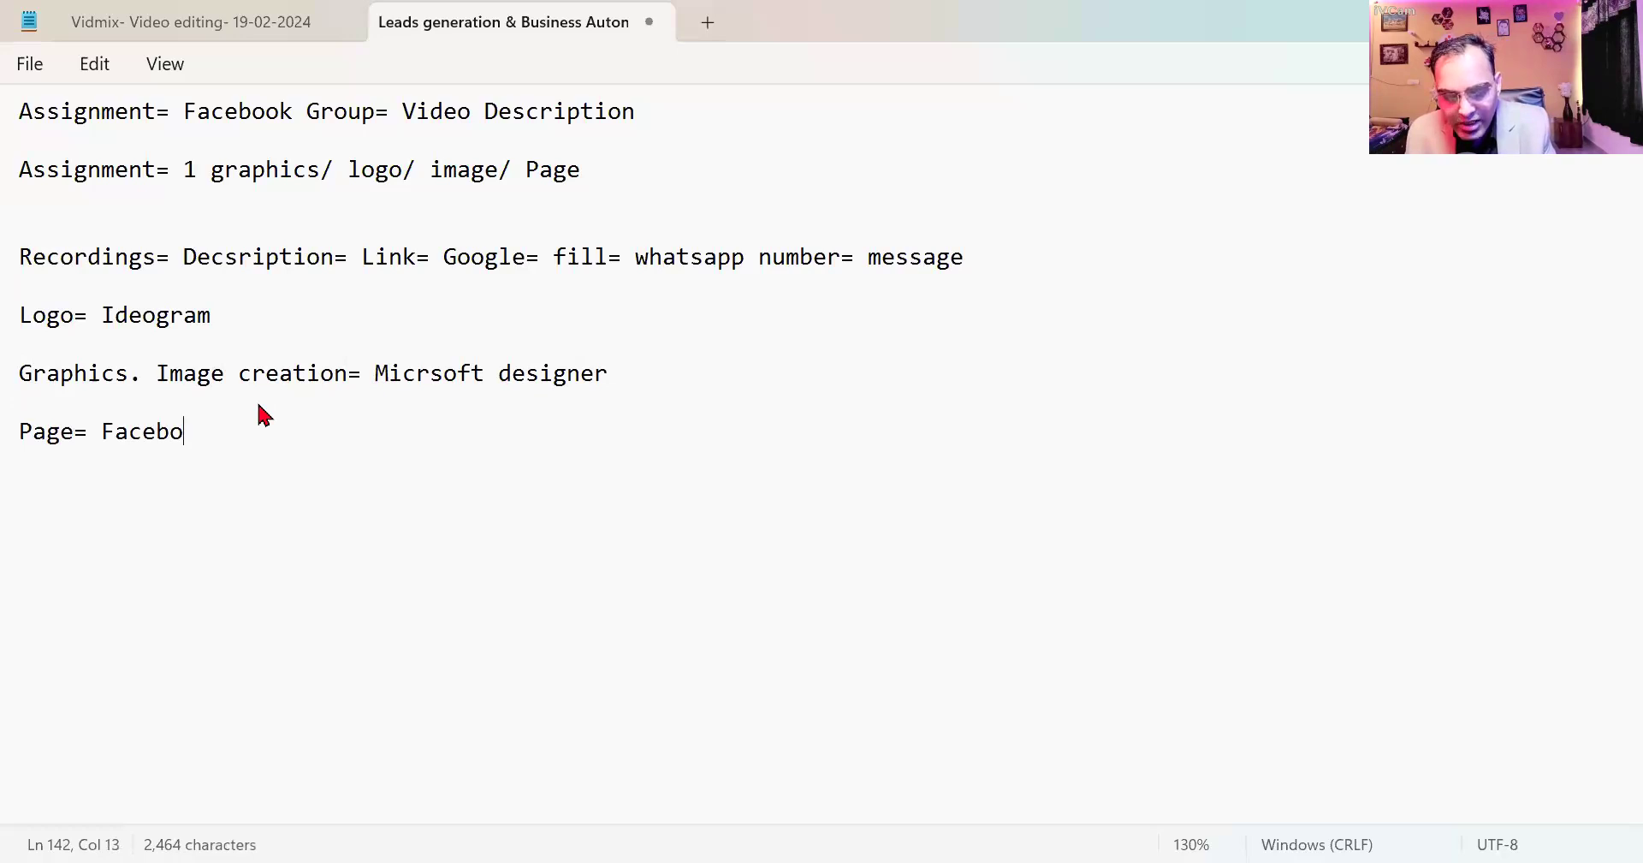
{"action": "key", "text": "Return"}
{"action": "key", "text": "Return"}
{"action": "type", "text": "Hindi"}
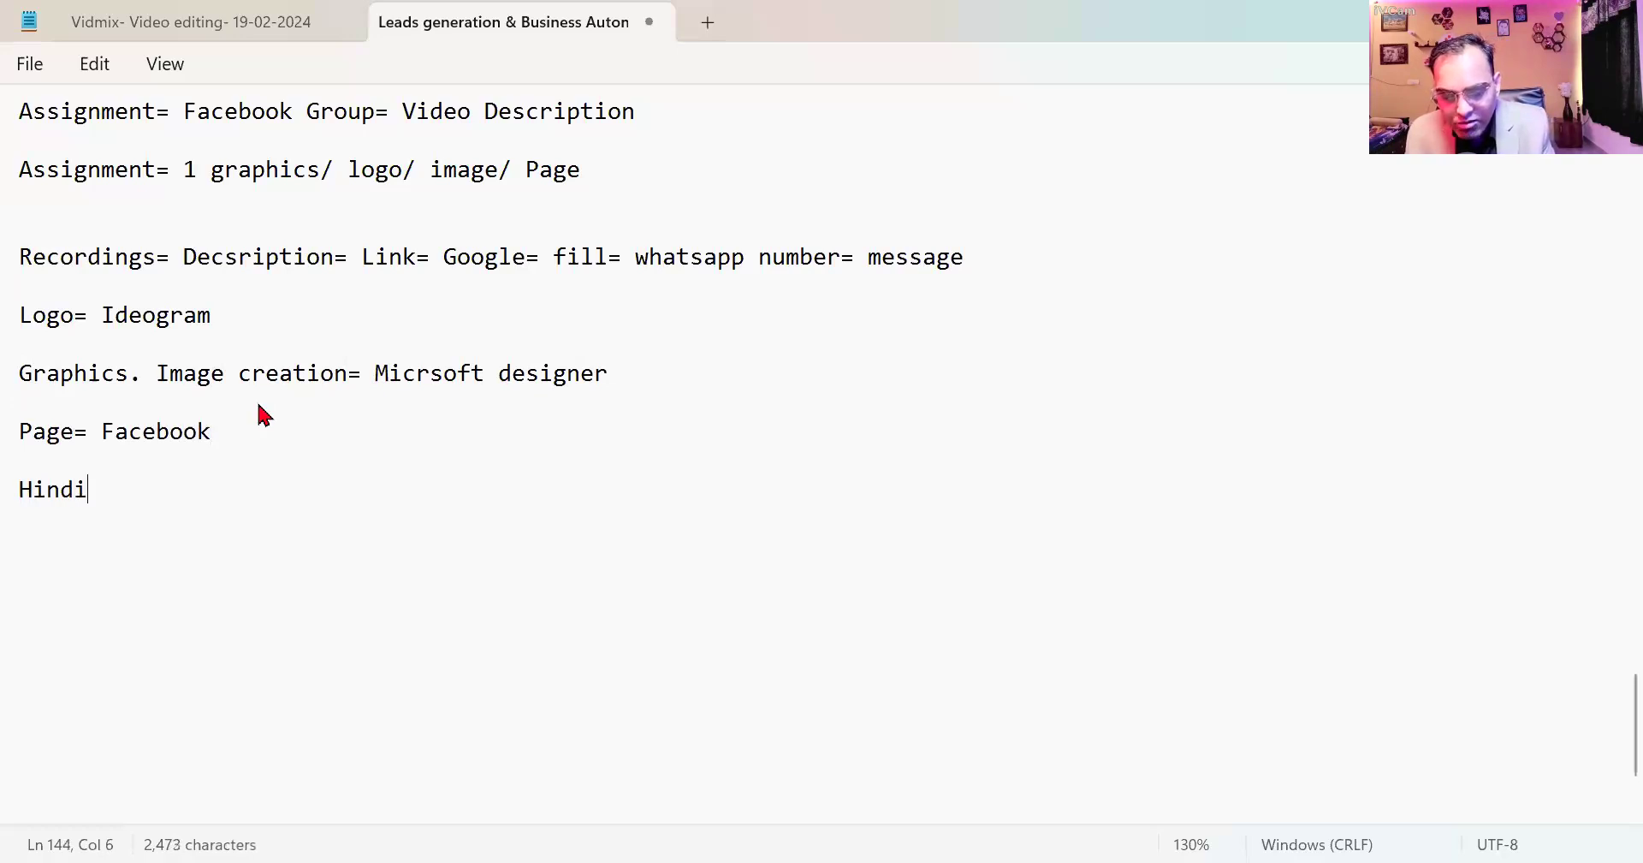
{"action": "type", "text": "= "}
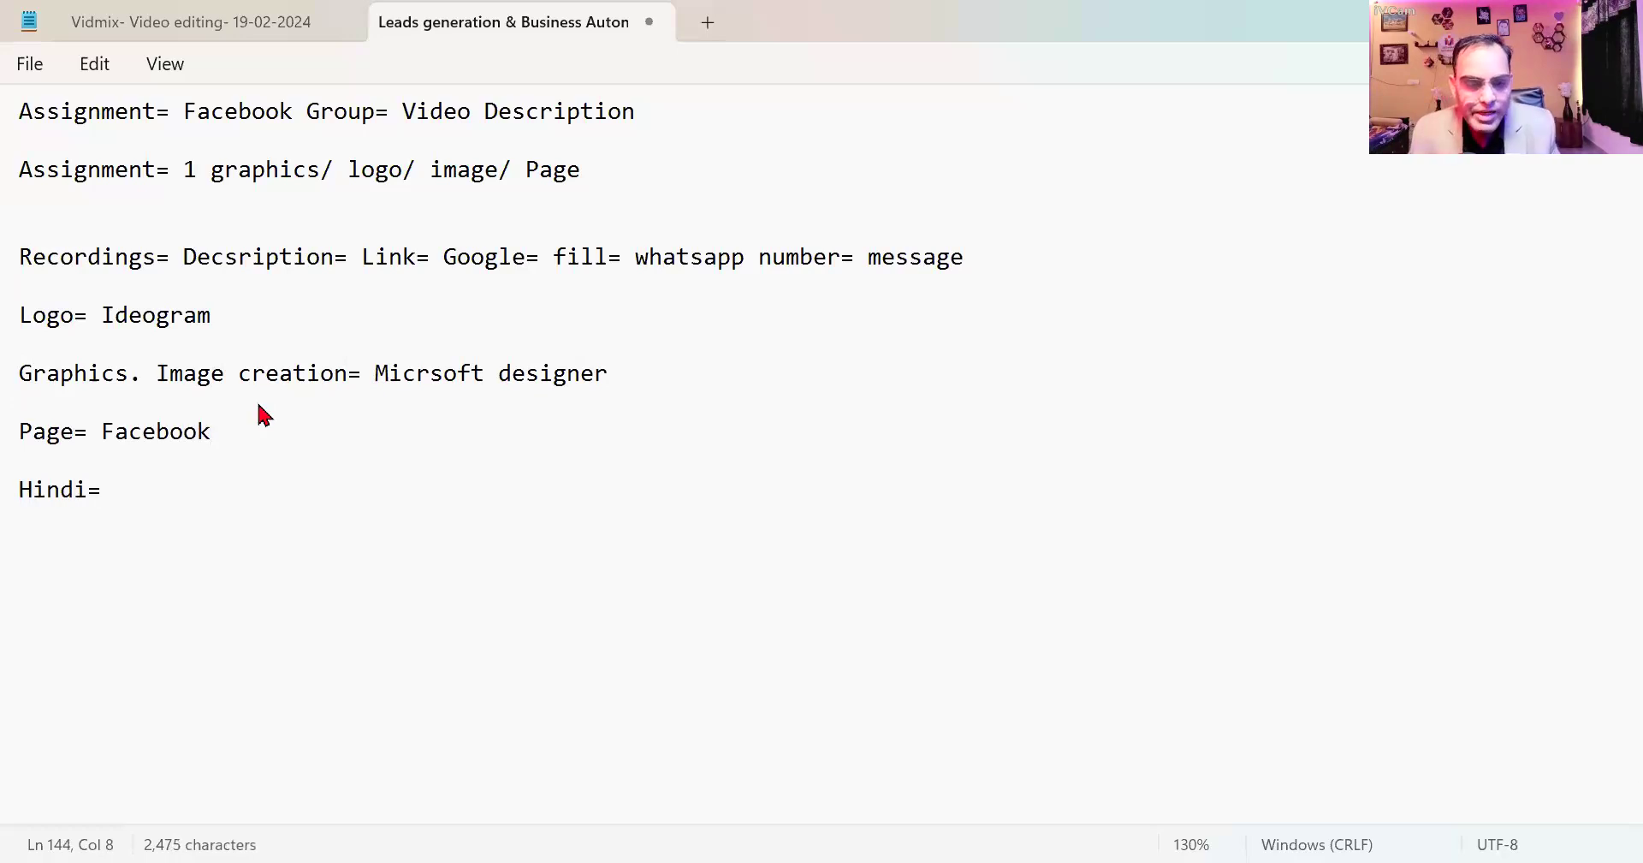
{"action": "type", "text": "V"}
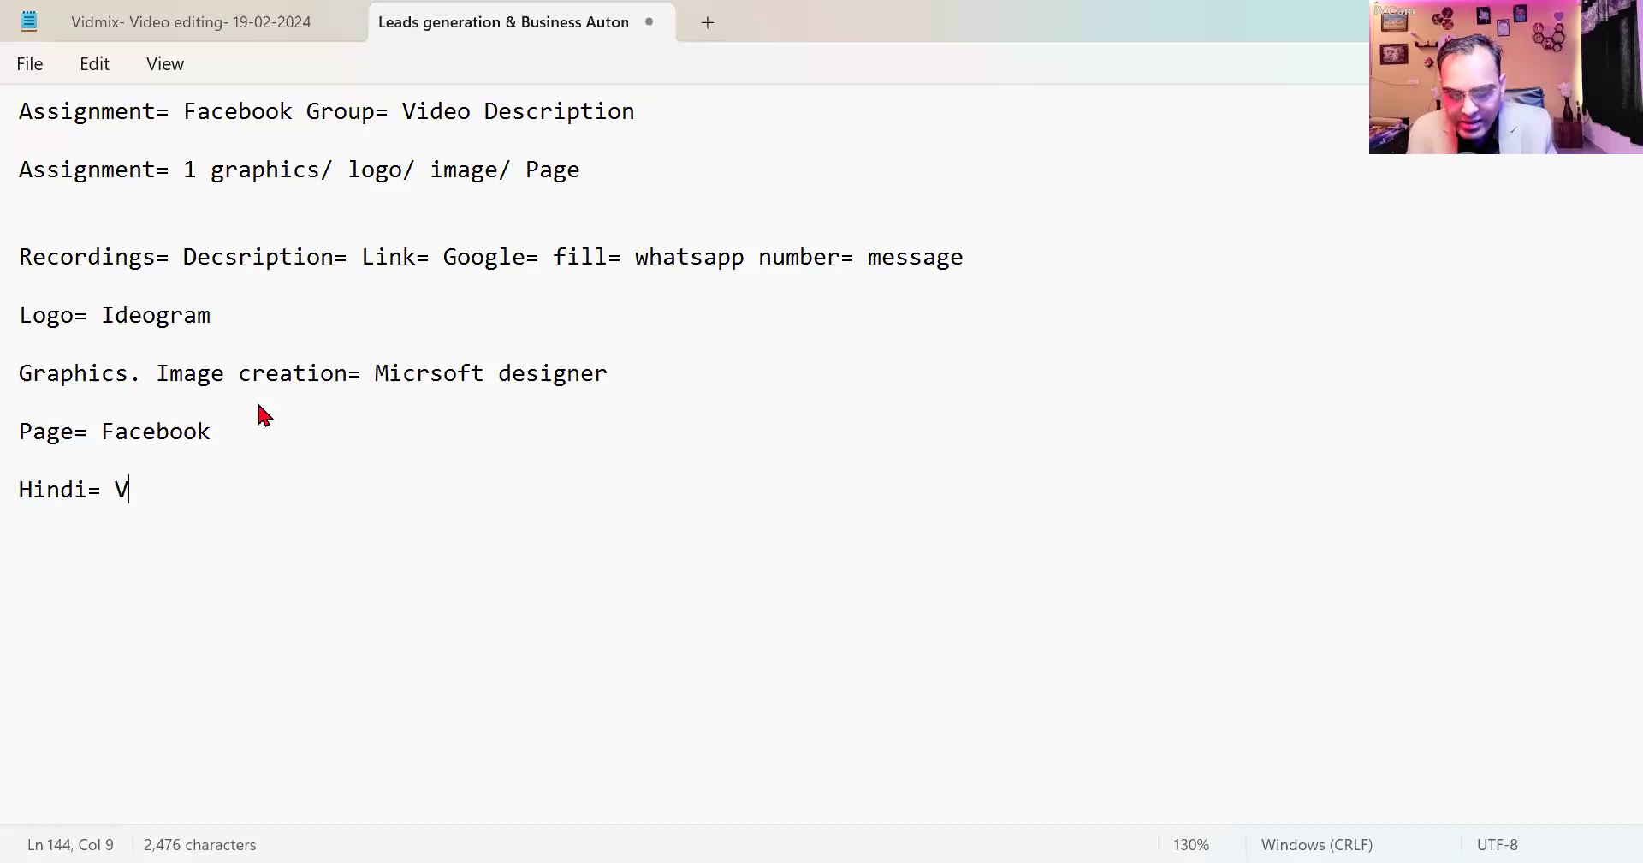
{"action": "type", "text": "ideo= Filiki"}
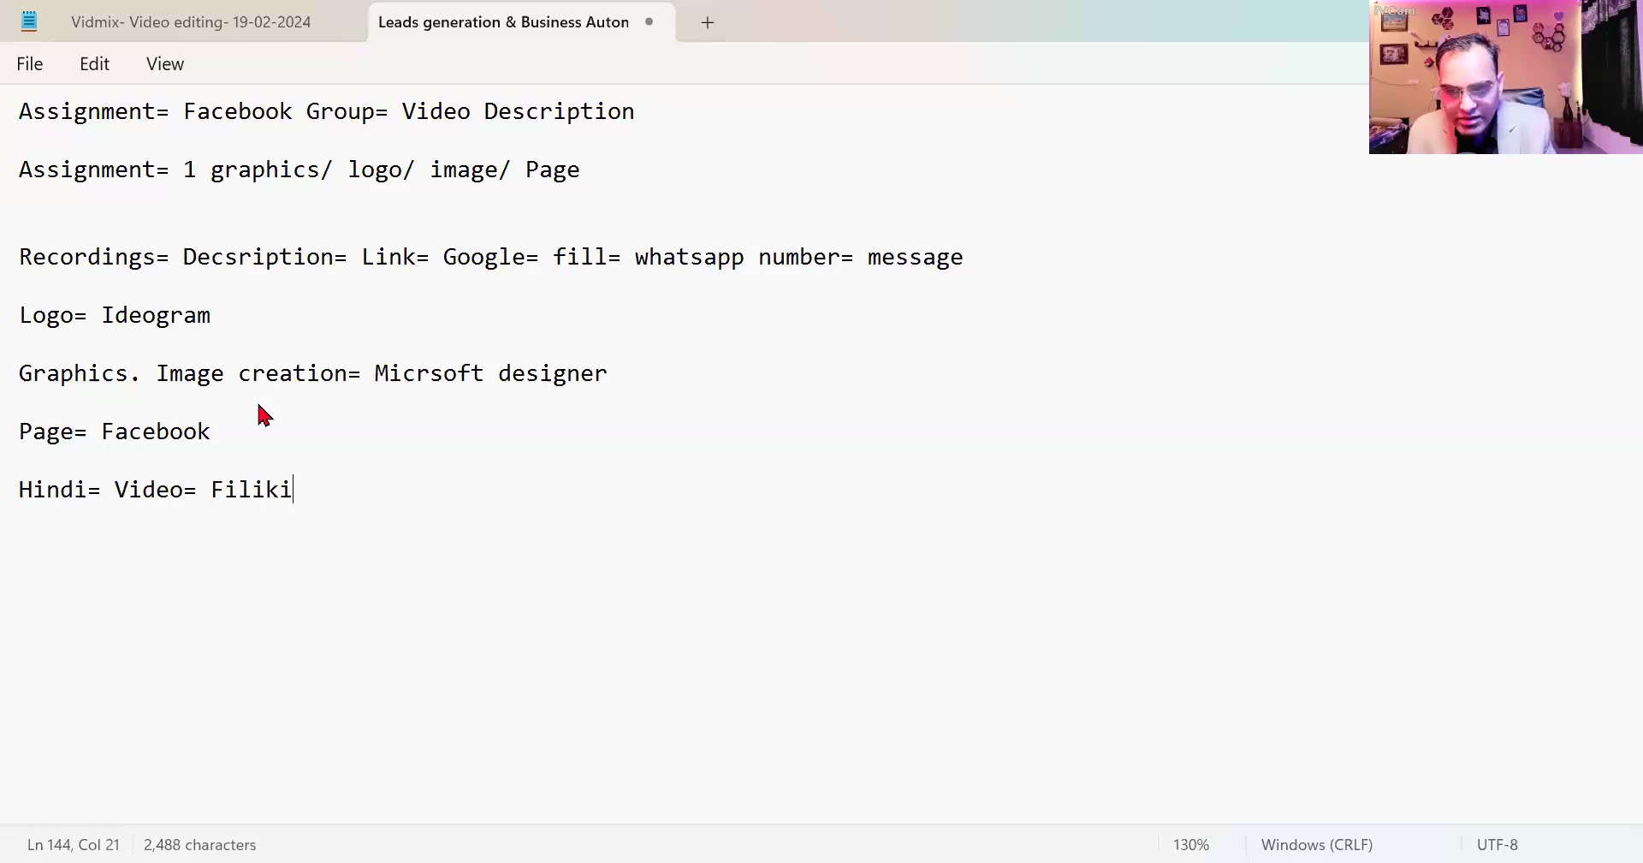
{"action": "key", "text": "Return"}
{"action": "key", "text": "Return"}
{"action": "type", "text": "E"}
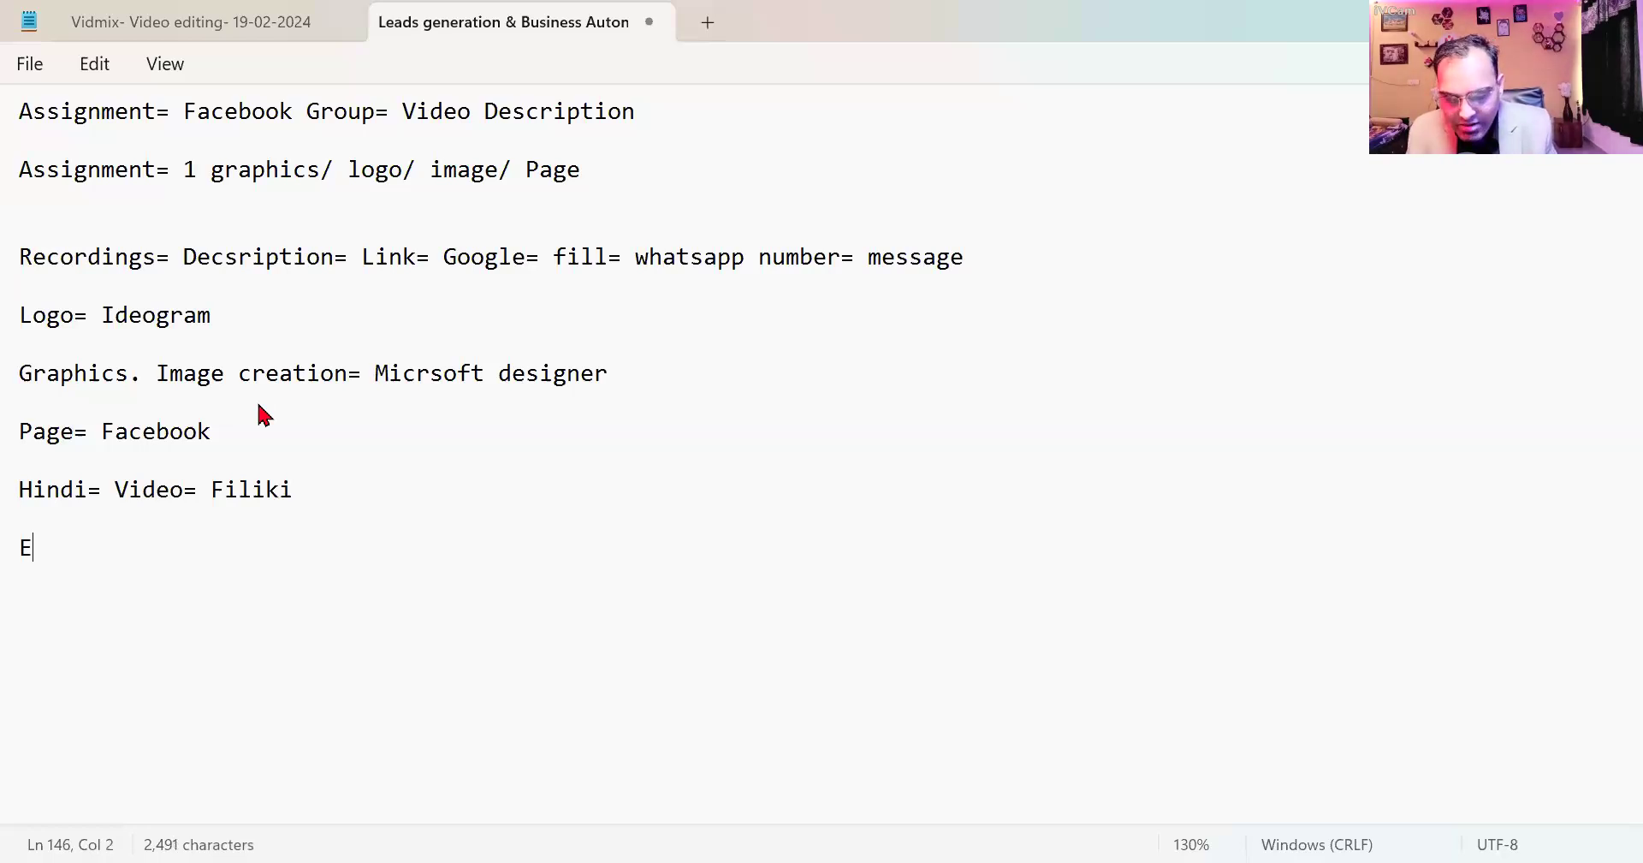
{"action": "type", "text": "nglish"}
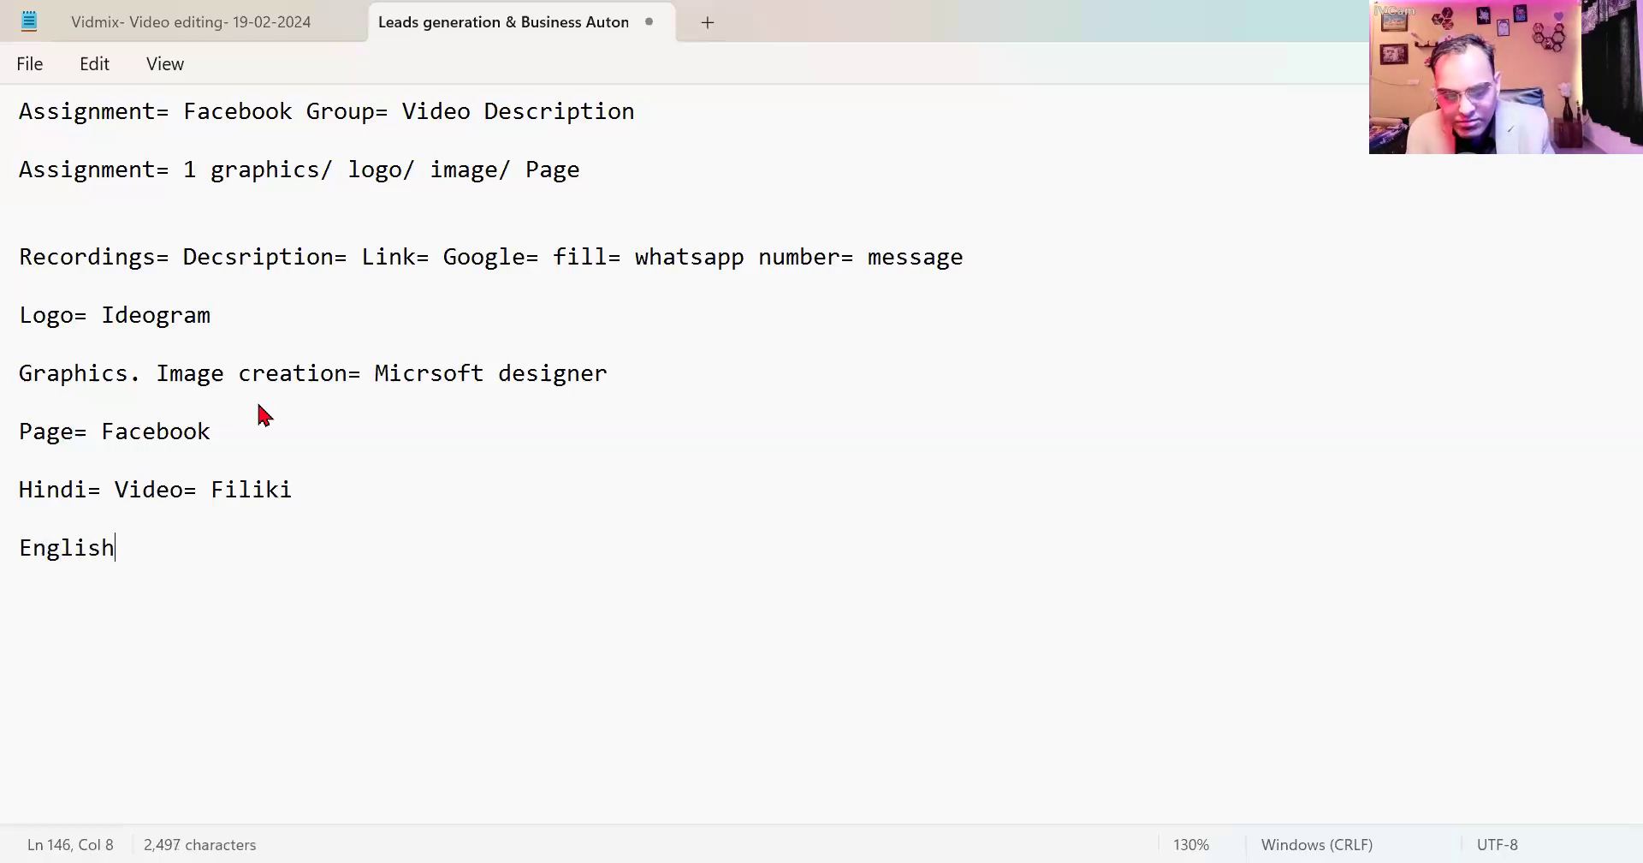
{"action": "type", "text": "= Invideo"}
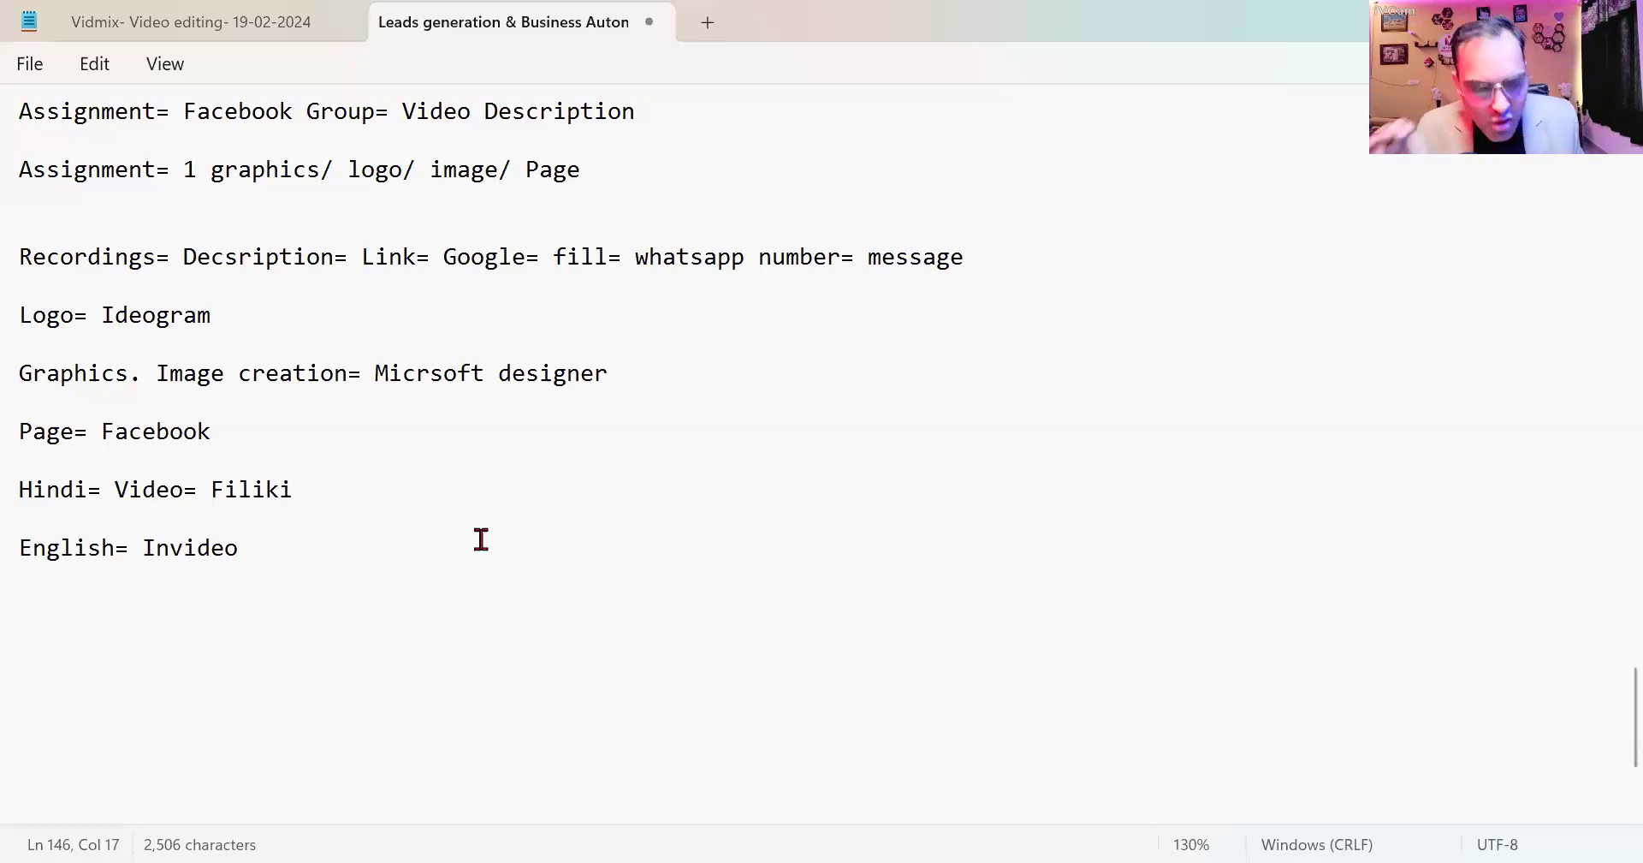
{"action": "left_click", "coordinate": [273, 561]}
{"action": "key", "text": "Return"}
{"action": "key", "text": "Return"}
{"action": "type", "text": "tools="}
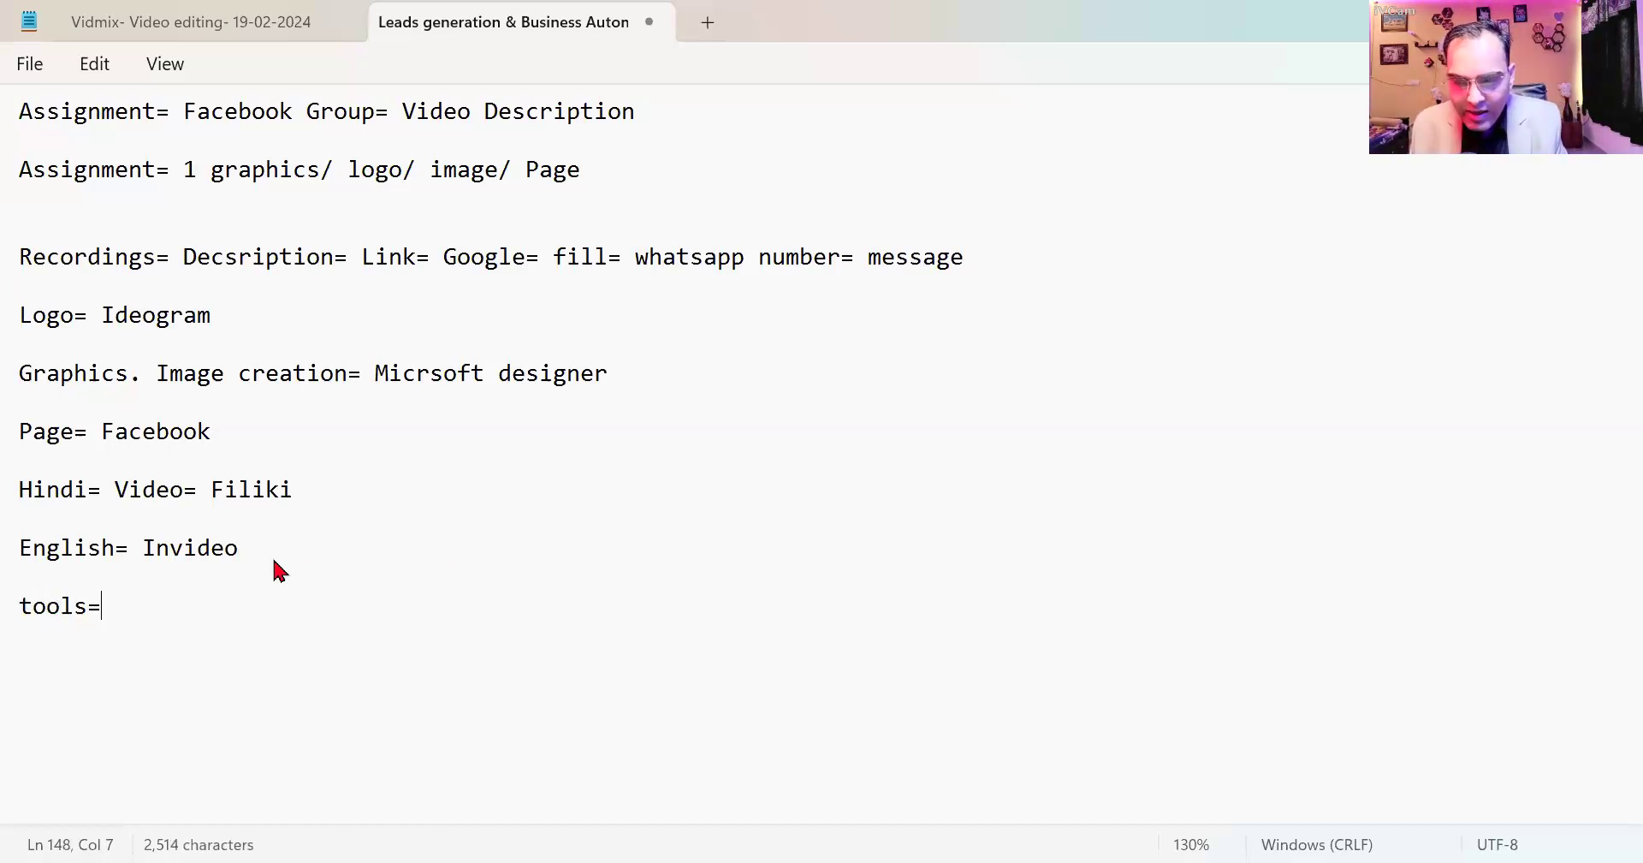
{"action": "type", "text": " Link="}
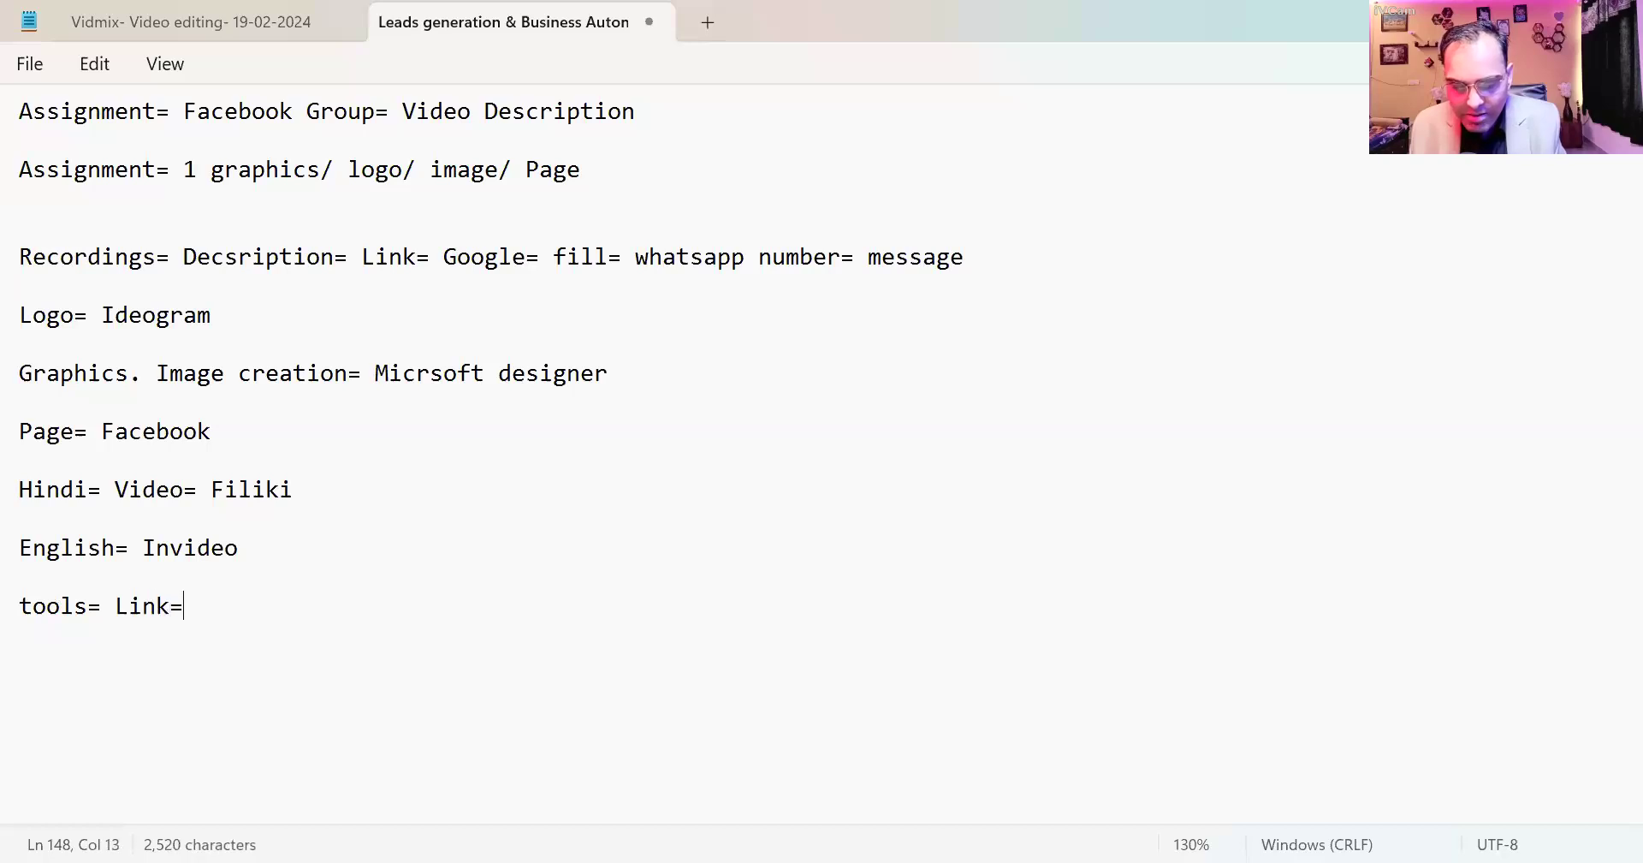
{"action": "type", "text": " Descriptions"}
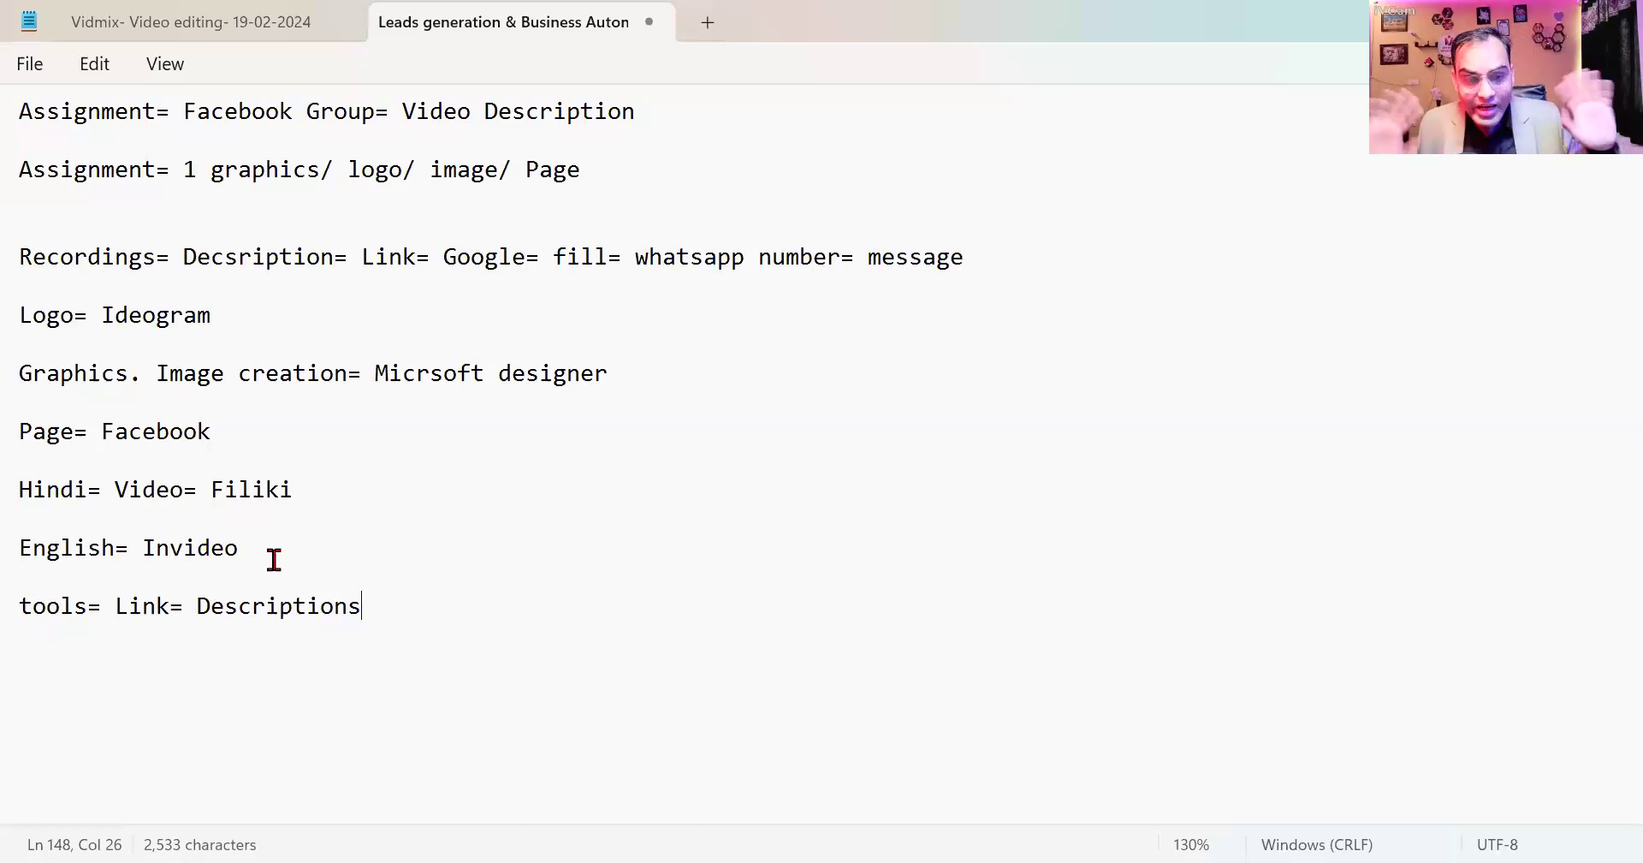
{"action": "scroll", "coordinate": [274, 560], "scroll_direction": "up", "scroll_amount": 15}
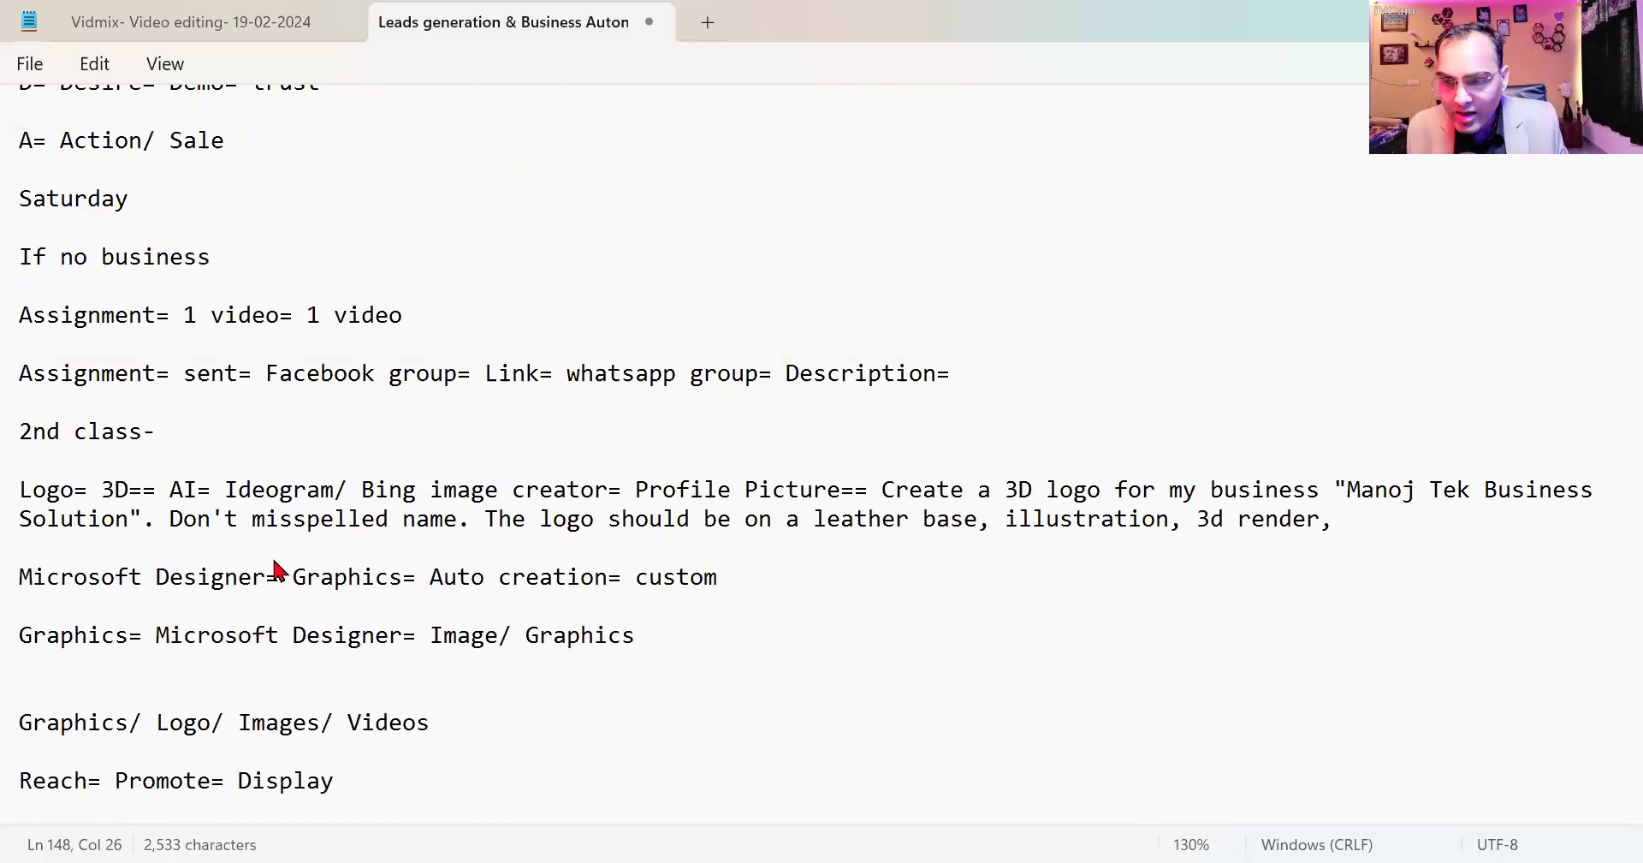
{"action": "scroll", "coordinate": [274, 561], "scroll_direction": "up", "scroll_amount": 4}
{"action": "scroll", "coordinate": [279, 569], "scroll_direction": "up", "scroll_amount": 15}
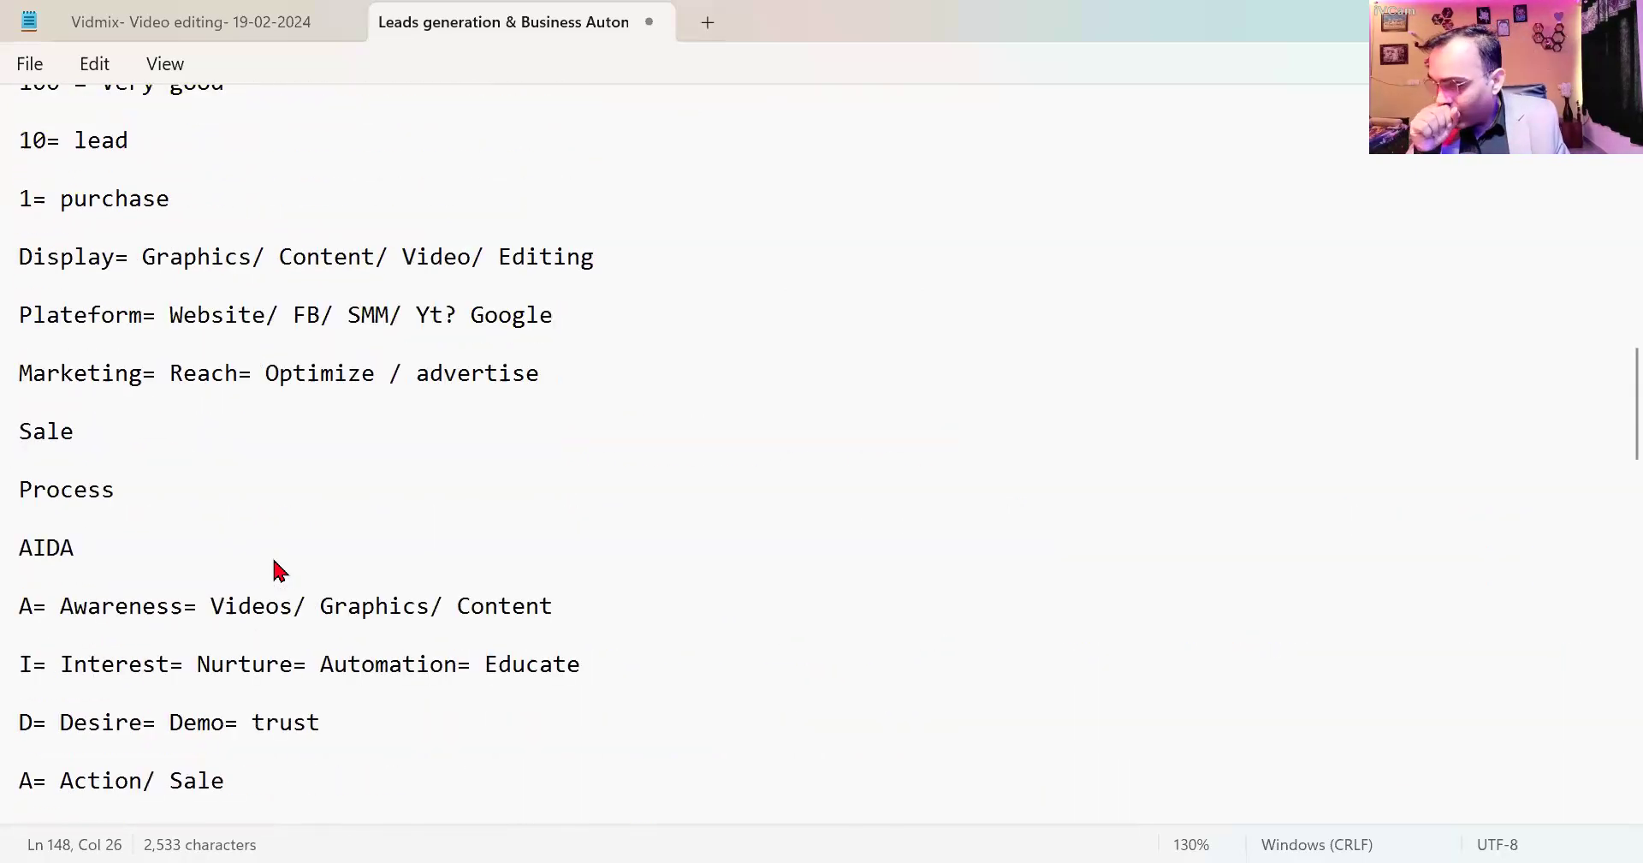
{"action": "scroll", "coordinate": [279, 569], "scroll_direction": "up", "scroll_amount": 4}
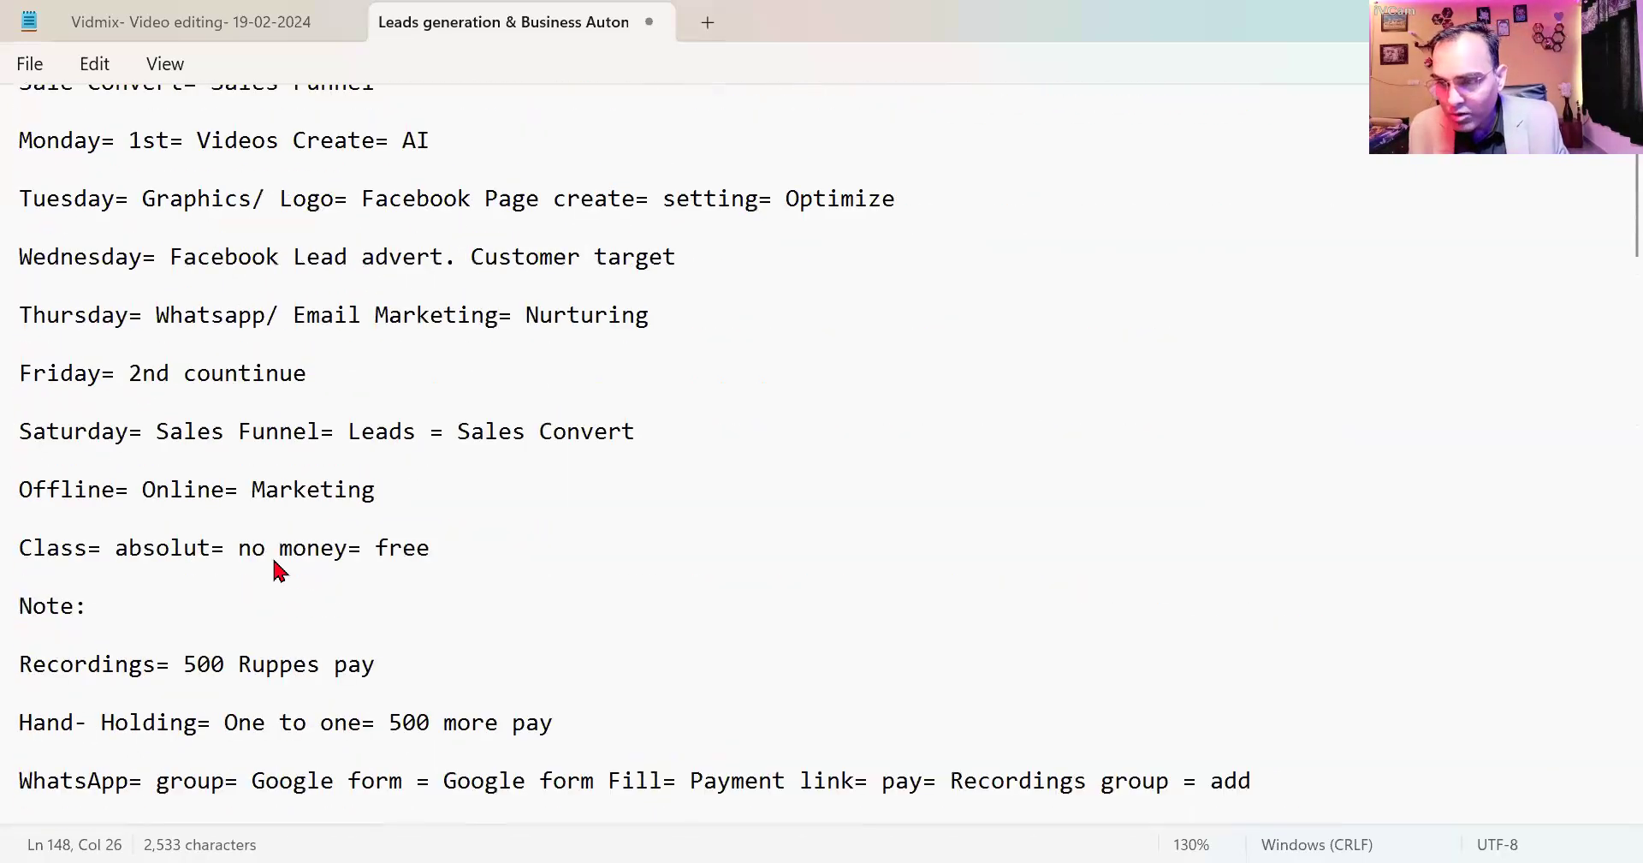
{"action": "left_click_drag", "start_coordinate": [212, 259], "coordinate": [525, 288]}
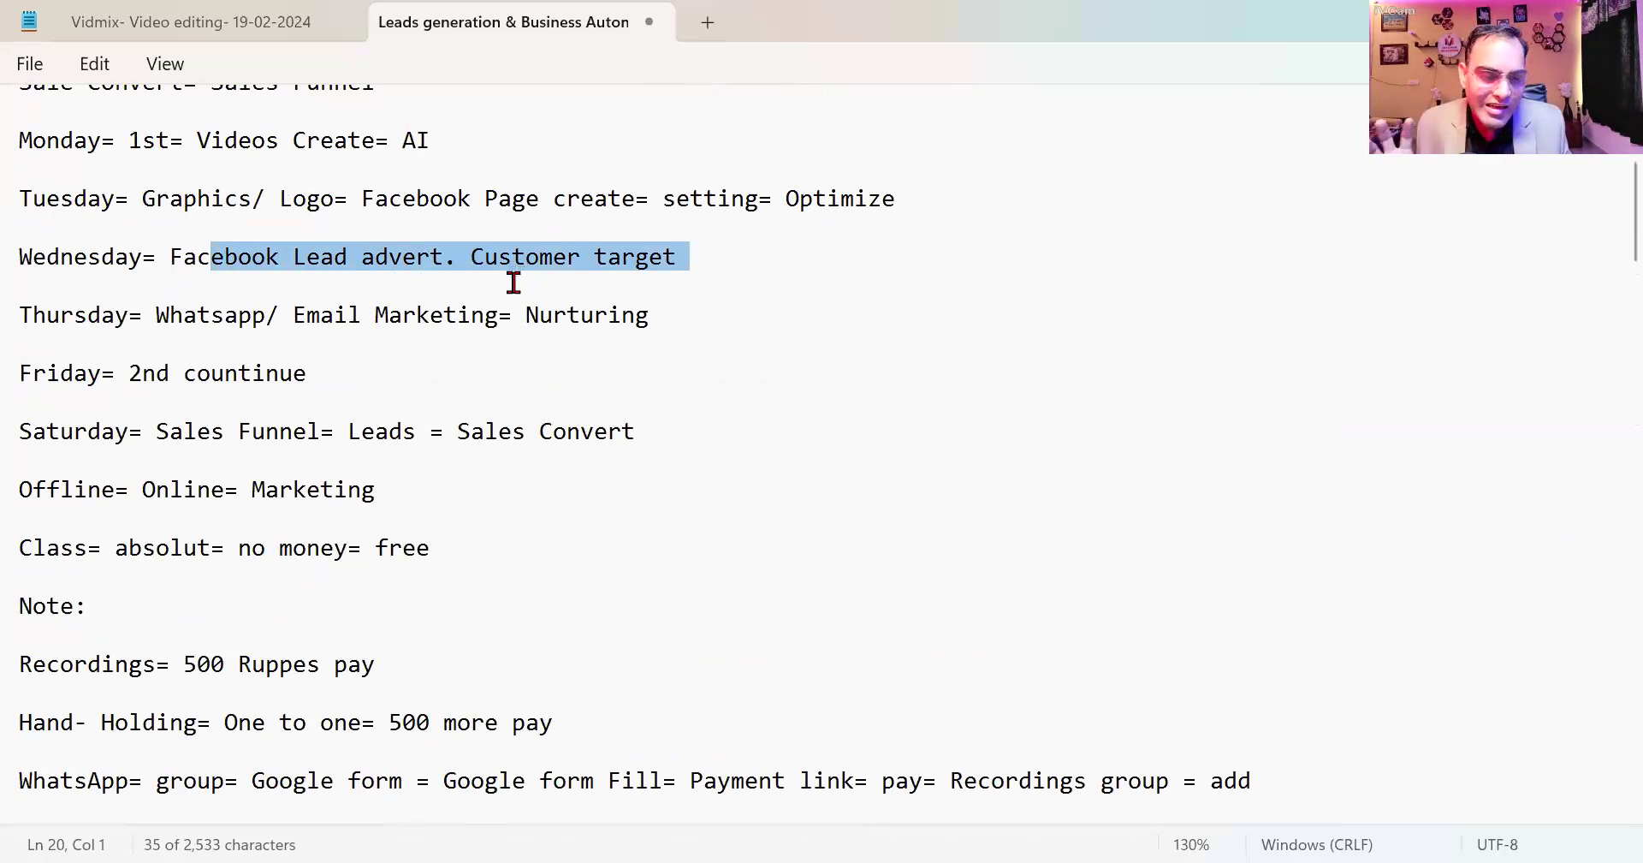
{"action": "scroll", "coordinate": [510, 359], "scroll_direction": "down", "scroll_amount": 20}
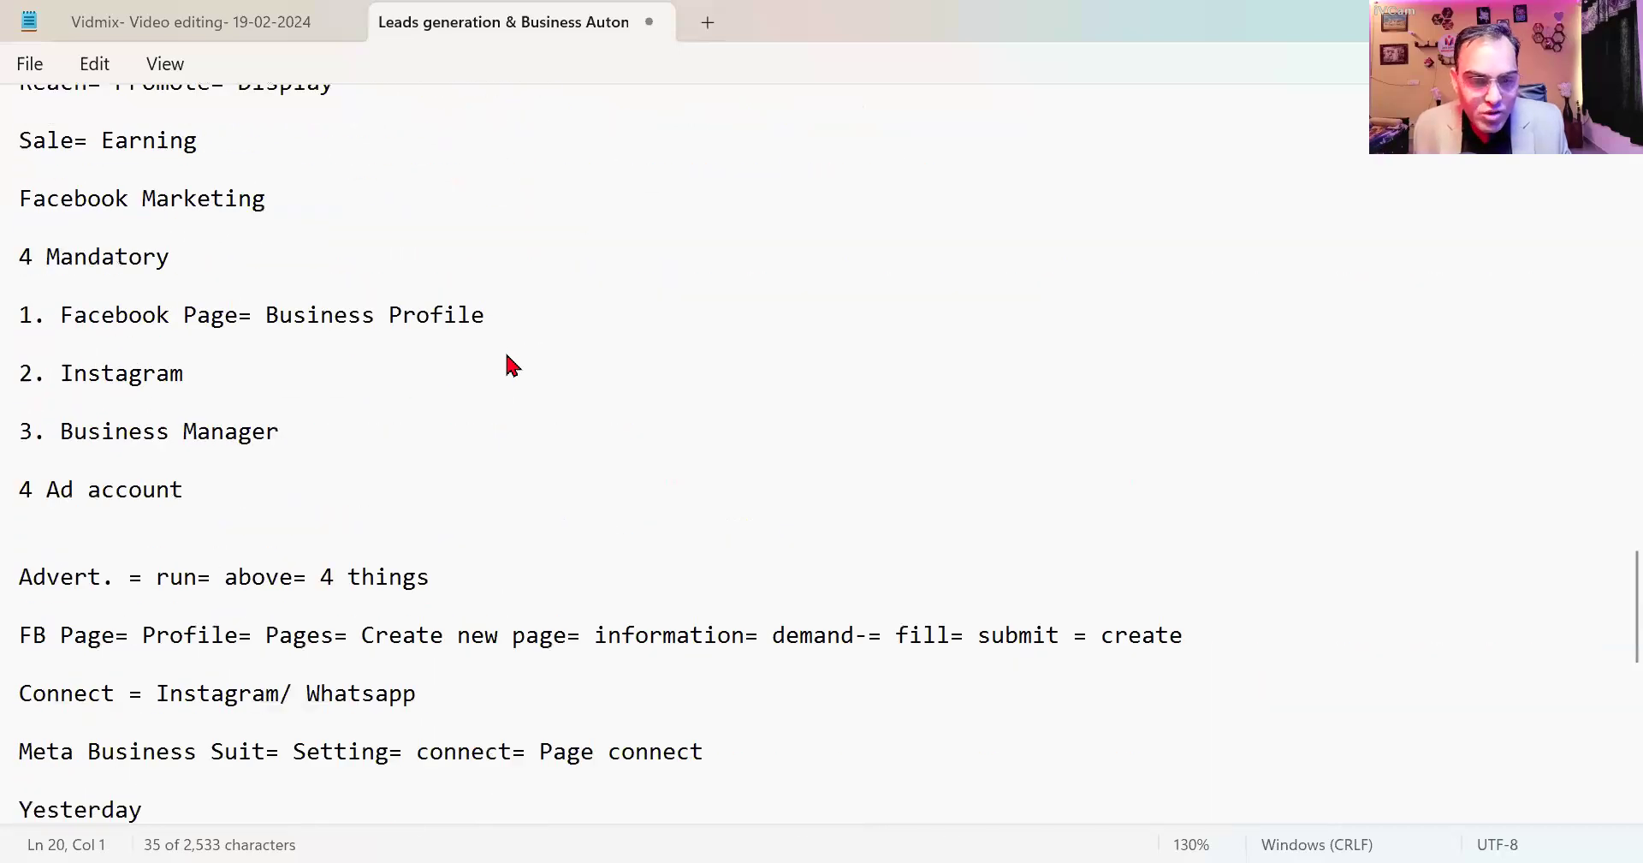